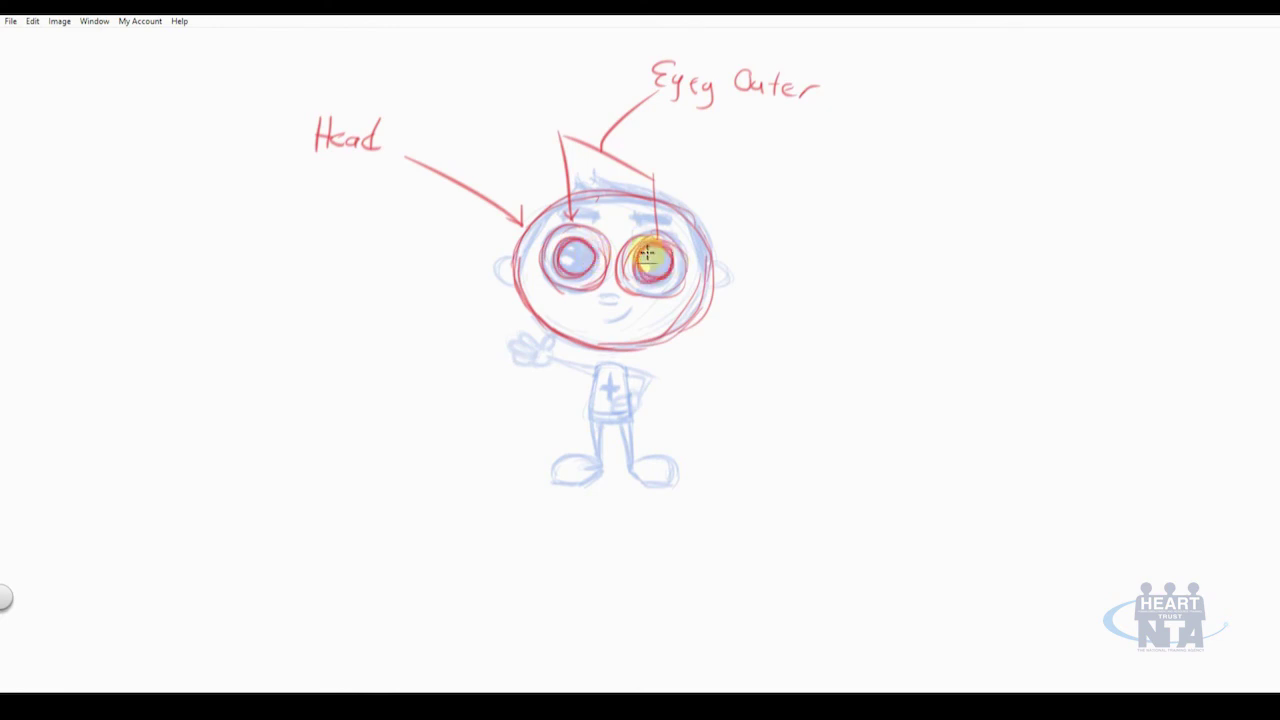
Draw an arrow out from the character's right pupil and handwrite the label Pupil.R at its end
drag(550, 225, 495, 130)
drag(436, 70, 485, 80)
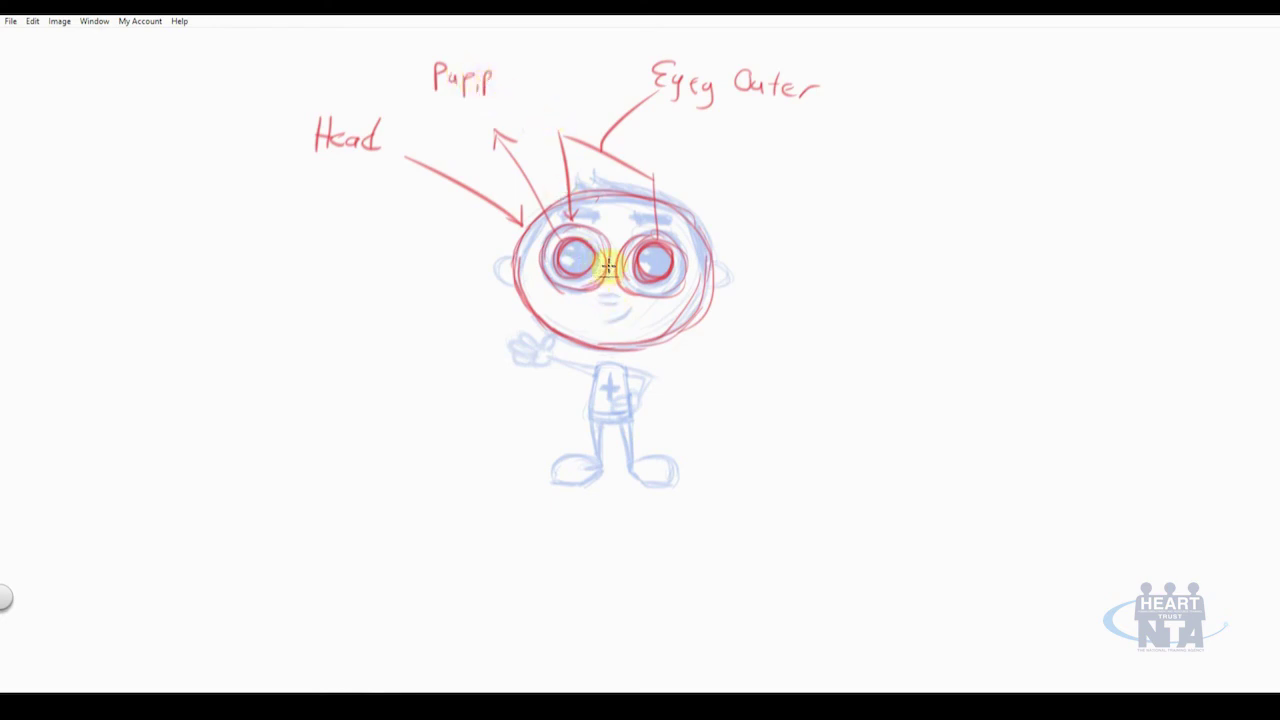
drag(488, 72, 538, 94)
click(507, 88)
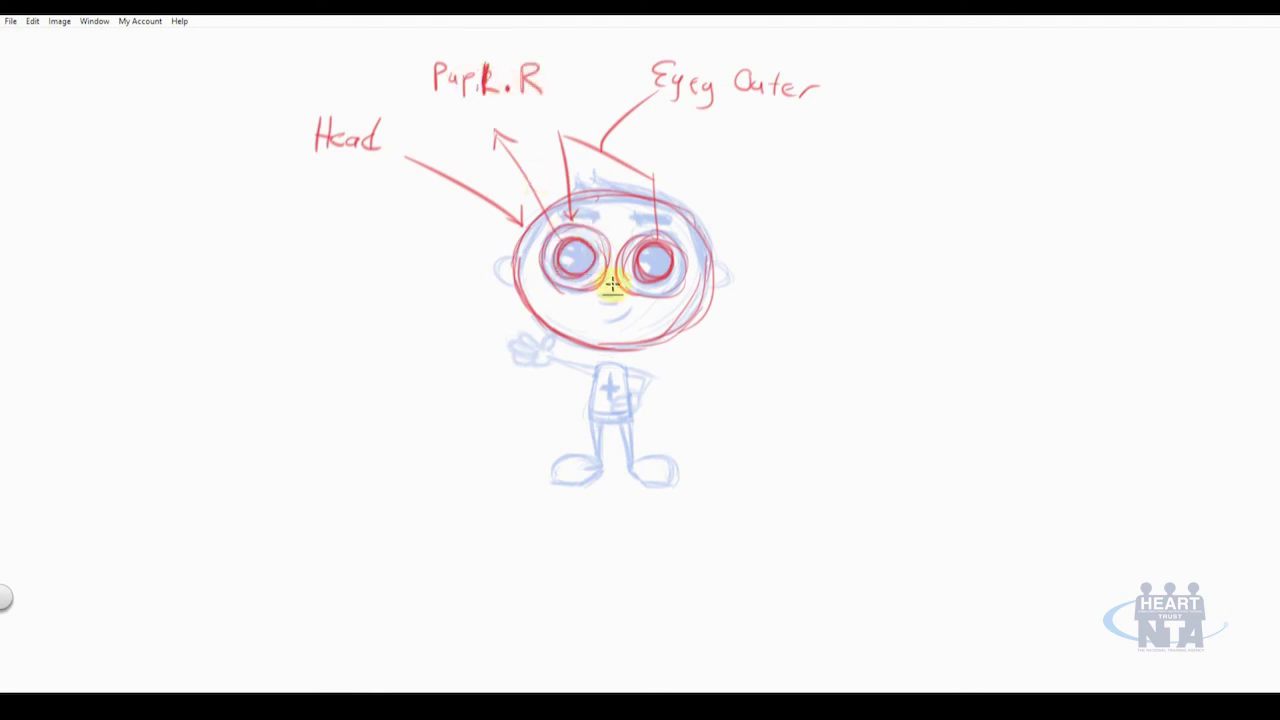
Draw an arrow out from the character's left pupil and handwrite the label Pupil.L at its end
drag(680, 256, 782, 214)
drag(798, 198, 812, 182)
drag(822, 182, 842, 194)
mouse_move(853, 183)
mouse_down()
mouse_move(855, 195)
mouse_move(912, 191)
mouse_up()
click(854, 174)
click(877, 192)
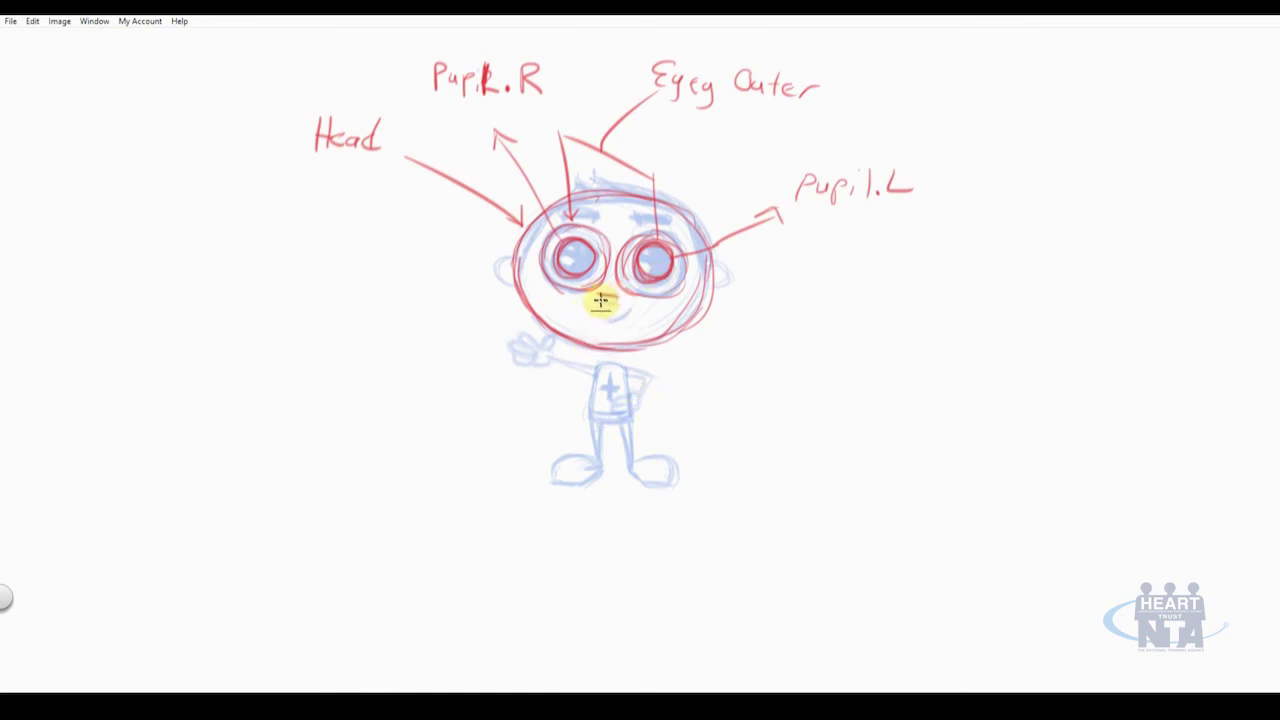
Outline the nose and mouth and add leader lines labelled nose and mouth
drag(608, 299, 821, 333)
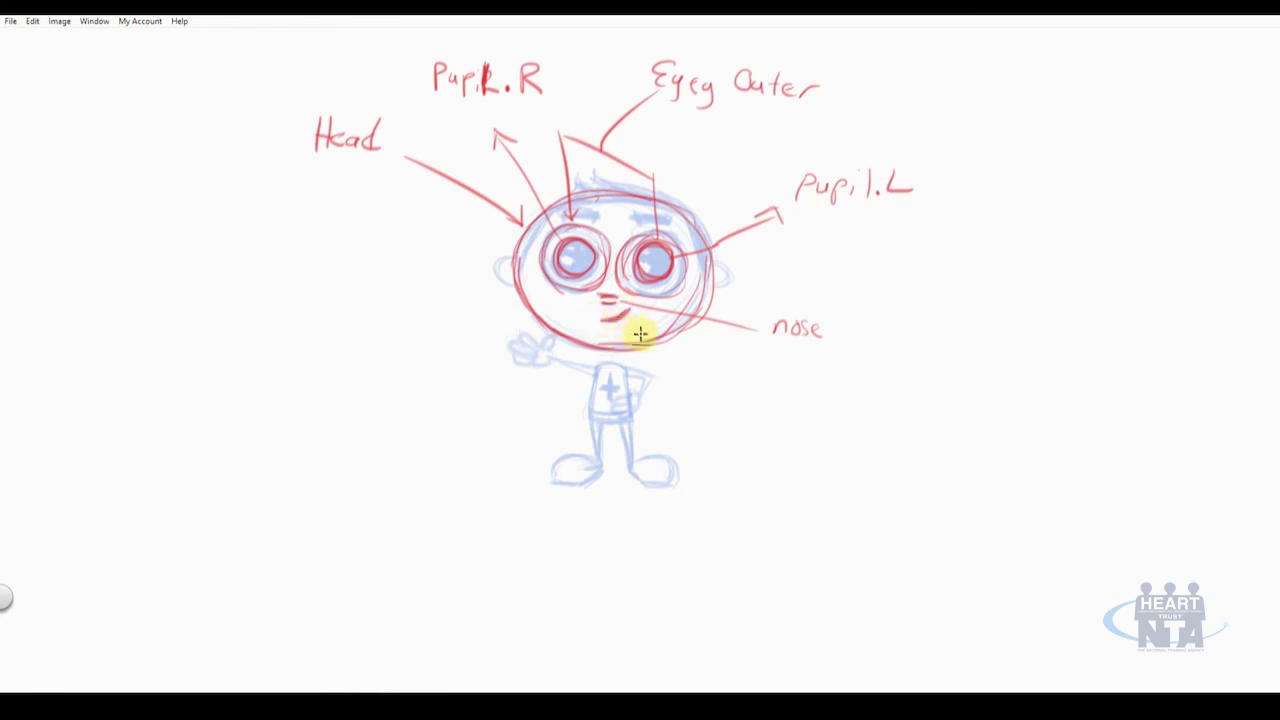
mouse_move(622, 320)
mouse_down()
mouse_move(717, 360)
mouse_move(840, 376)
mouse_up()
Outline both eyebrows and add leader lines with the labels Eyebrow.L and Eyebrow.R
mouse_move(579, 210)
mouse_down()
mouse_move(662, 216)
mouse_move(942, 144)
mouse_up()
drag(656, 205, 910, 157)
drag(962, 130, 1122, 150)
drag(985, 166, 1090, 190)
click(1099, 192)
drag(1109, 177, 1126, 200)
drag(1082, 136, 1072, 152)
drag(1102, 135, 1120, 150)
click(1087, 153)
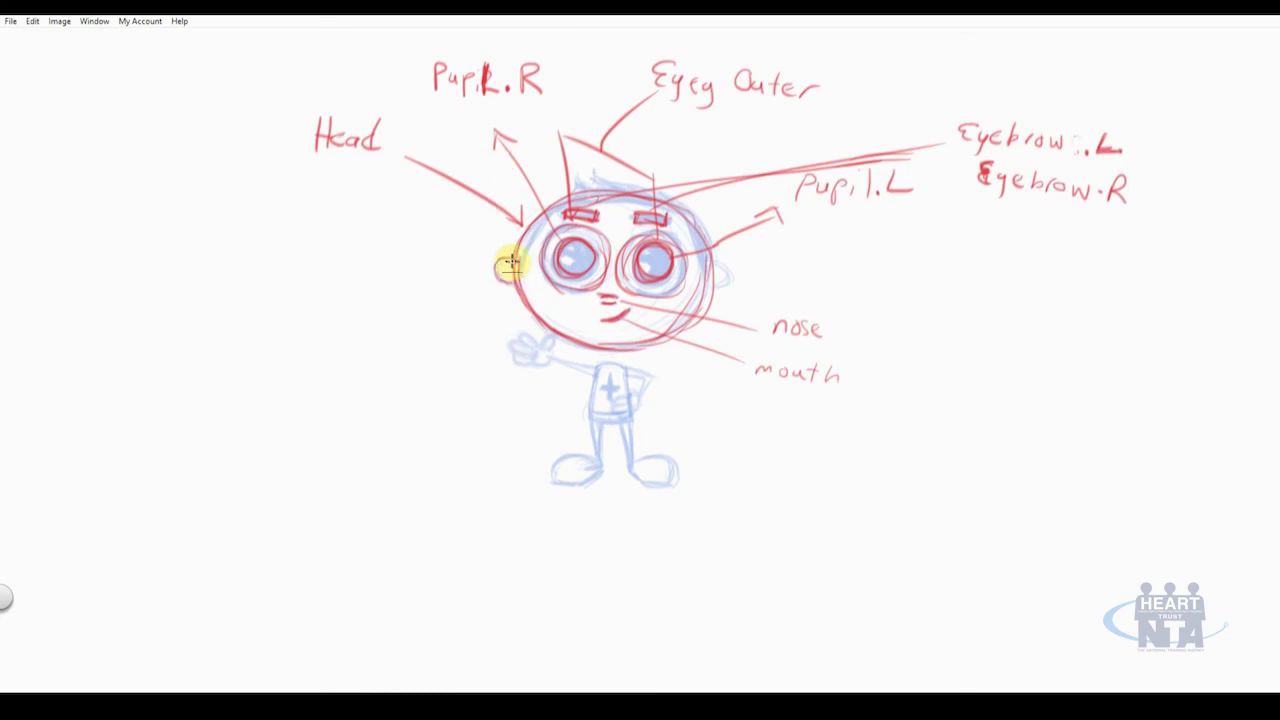
Outline both ears and add leader lines with the labels Ear.L and Ear.R
mouse_move(716, 260)
mouse_down()
mouse_move(729, 276)
mouse_move(836, 267)
mouse_up()
drag(868, 258, 945, 277)
click(908, 270)
drag(488, 267, 432, 262)
mouse_move(344, 230)
mouse_down()
mouse_move(337, 243)
mouse_move(404, 256)
mouse_up()
click(381, 251)
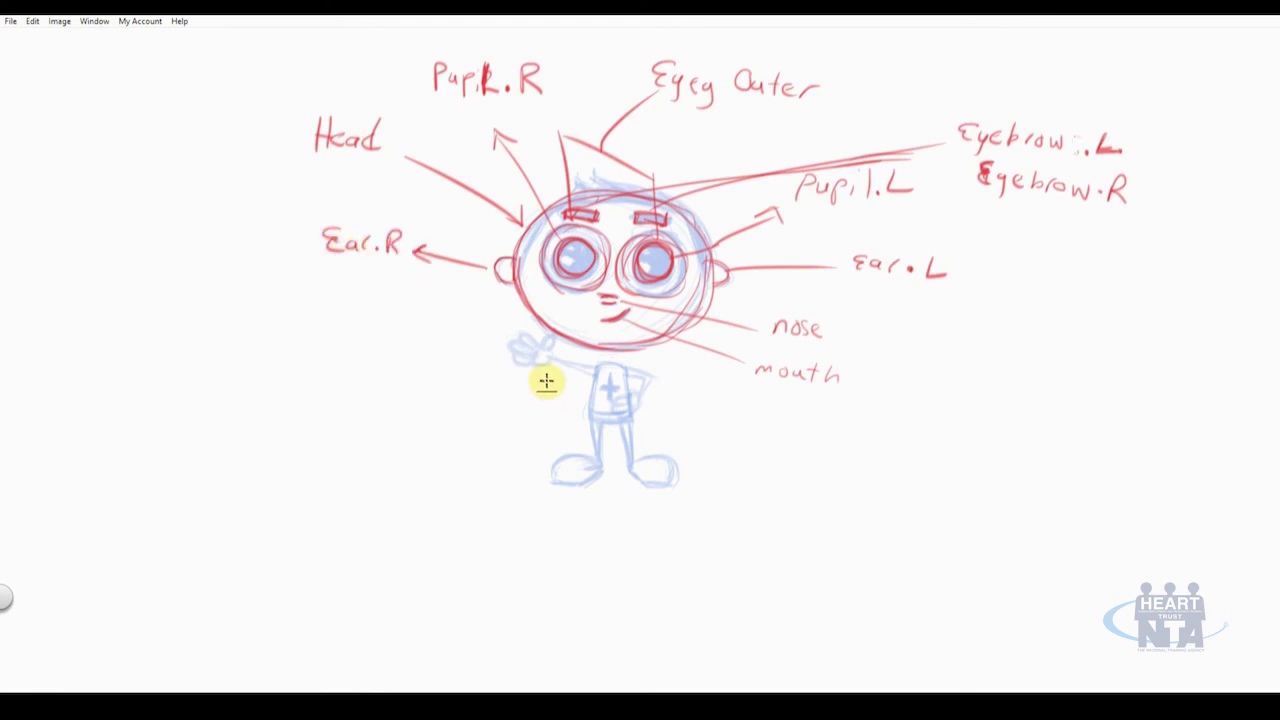
Trace the hair outline over the head, and outline the neck with a leader line labelled neck
mouse_move(591, 178)
mouse_down()
mouse_move(648, 192)
mouse_move(580, 186)
mouse_move(537, 206)
mouse_move(512, 267)
mouse_move(683, 221)
mouse_move(703, 254)
mouse_up()
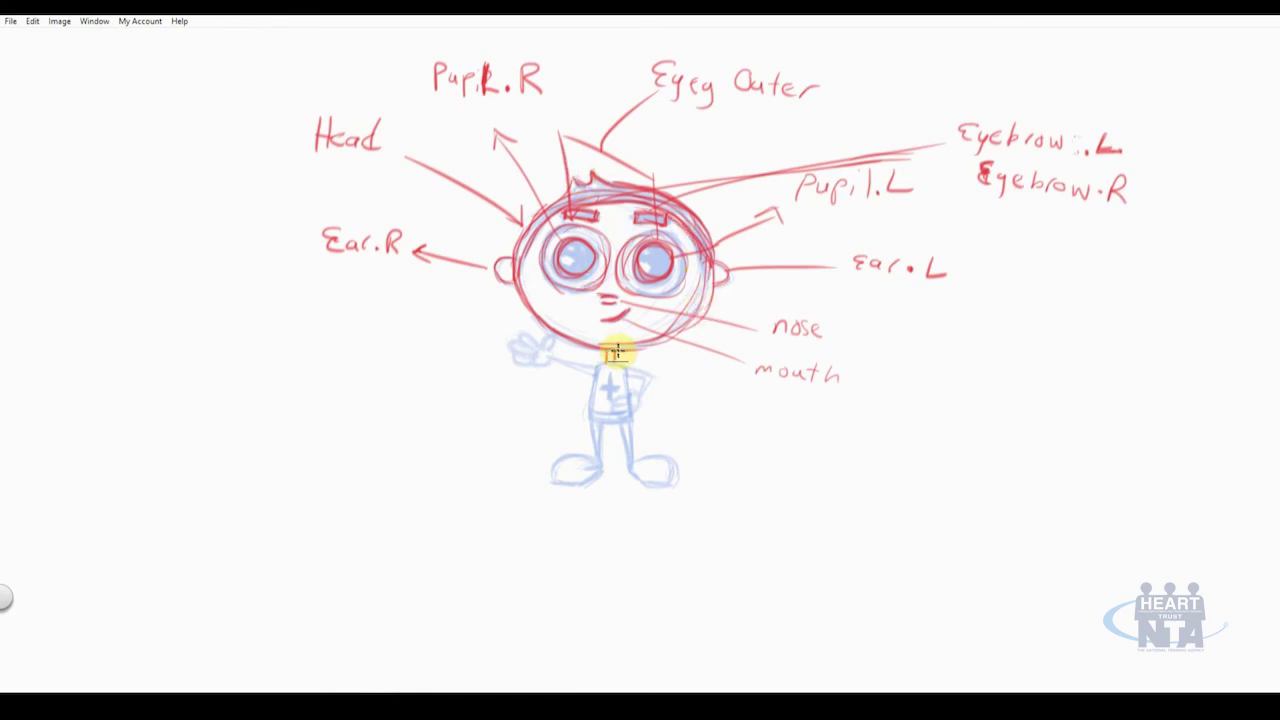
mouse_move(617, 352)
mouse_down()
mouse_move(603, 351)
mouse_move(864, 412)
mouse_up()
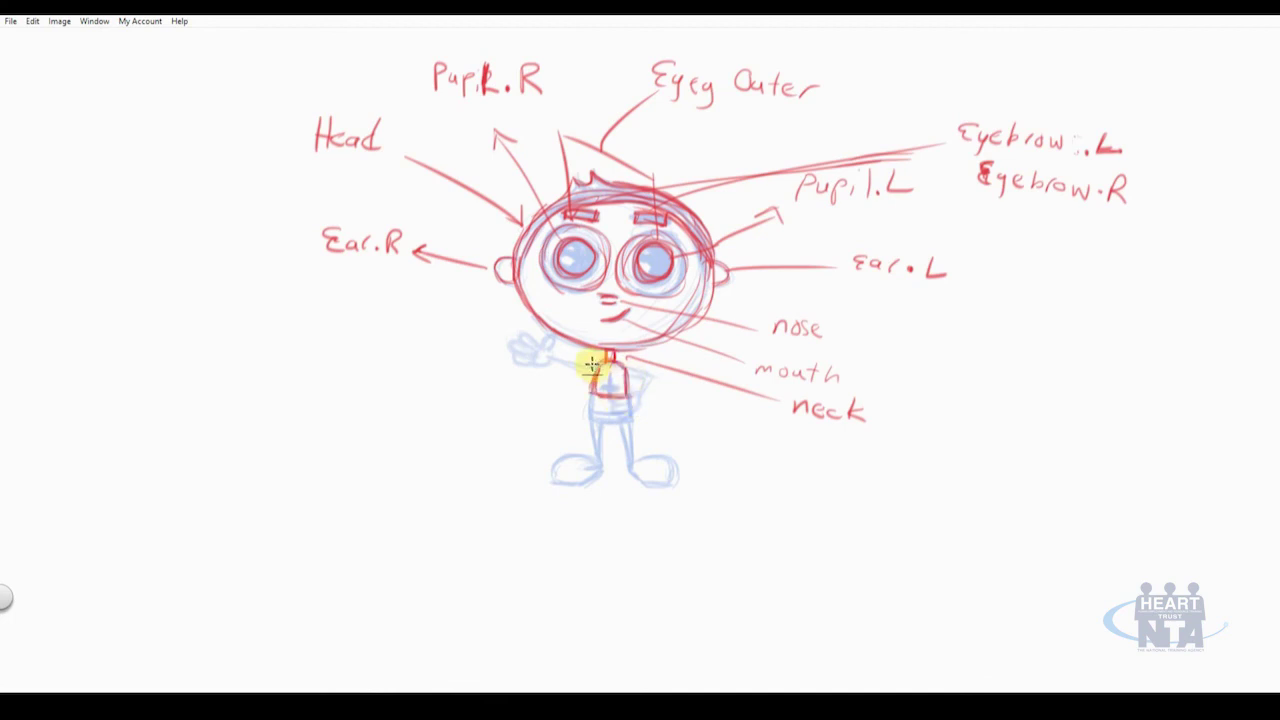
Outline the torso's two sections and add leader lines with the labels lower body and upper Body
mouse_move(592, 398)
mouse_down()
mouse_move(618, 421)
mouse_move(592, 412)
mouse_move(638, 410)
mouse_move(748, 462)
mouse_up()
mouse_move(760, 450)
mouse_down()
mouse_move(762, 469)
mouse_move(823, 480)
mouse_move(846, 462)
mouse_move(894, 486)
mouse_up()
drag(585, 380, 437, 392)
mouse_move(334, 397)
mouse_down()
mouse_move(454, 406)
mouse_move(464, 430)
mouse_up()
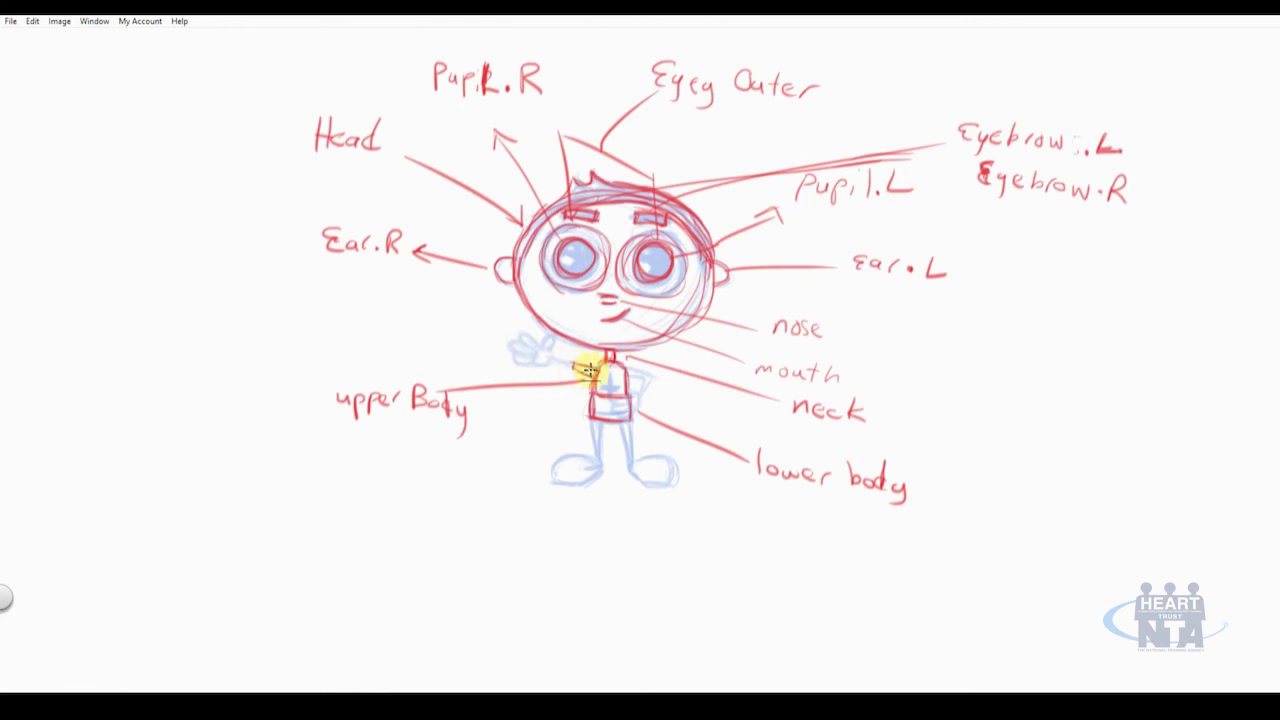
Outline the right arm and hand, and label the parts upper Arm.R, Lower Arm.R and hand.R with leader lines
drag(571, 374, 368, 348)
drag(241, 334, 255, 346)
drag(259, 355, 280, 342)
drag(284, 342, 303, 336)
drag(312, 354, 322, 352)
mouse_move(326, 354)
mouse_down()
mouse_move(383, 366)
mouse_move(394, 355)
mouse_up()
click(364, 360)
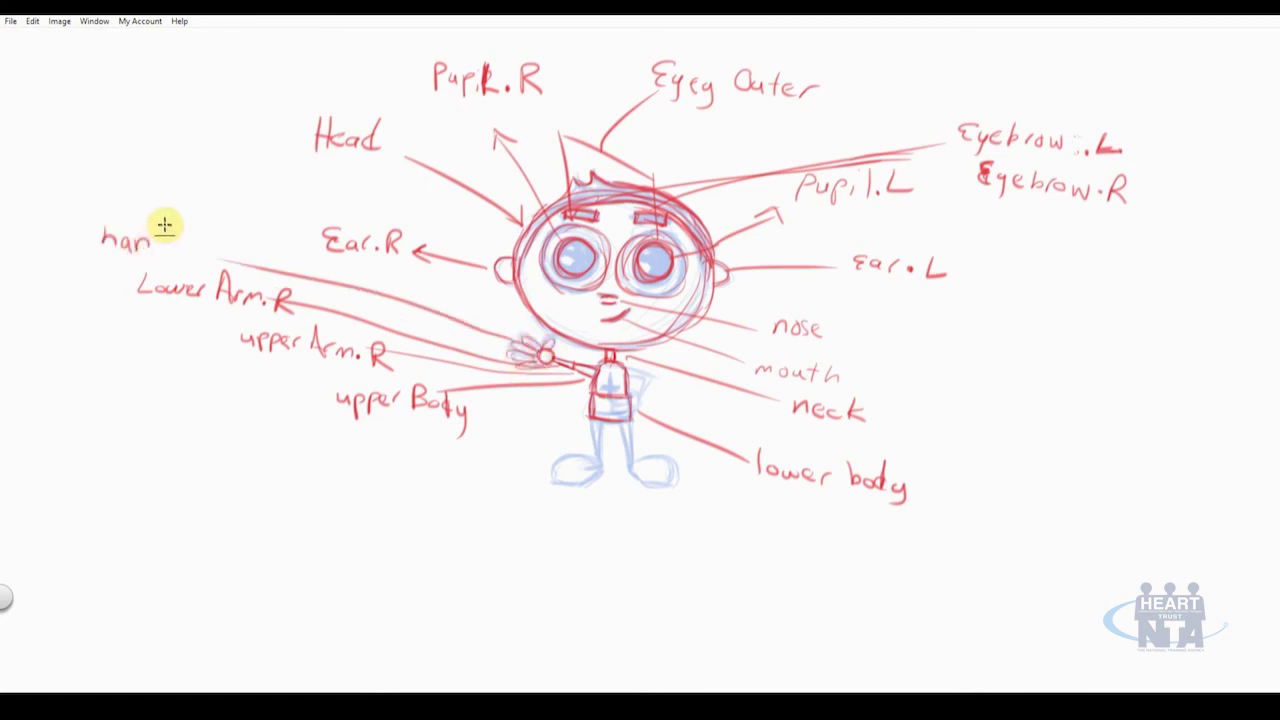
mouse_move(164, 229)
mouse_down()
mouse_move(164, 250)
mouse_move(205, 258)
mouse_up()
click(172, 249)
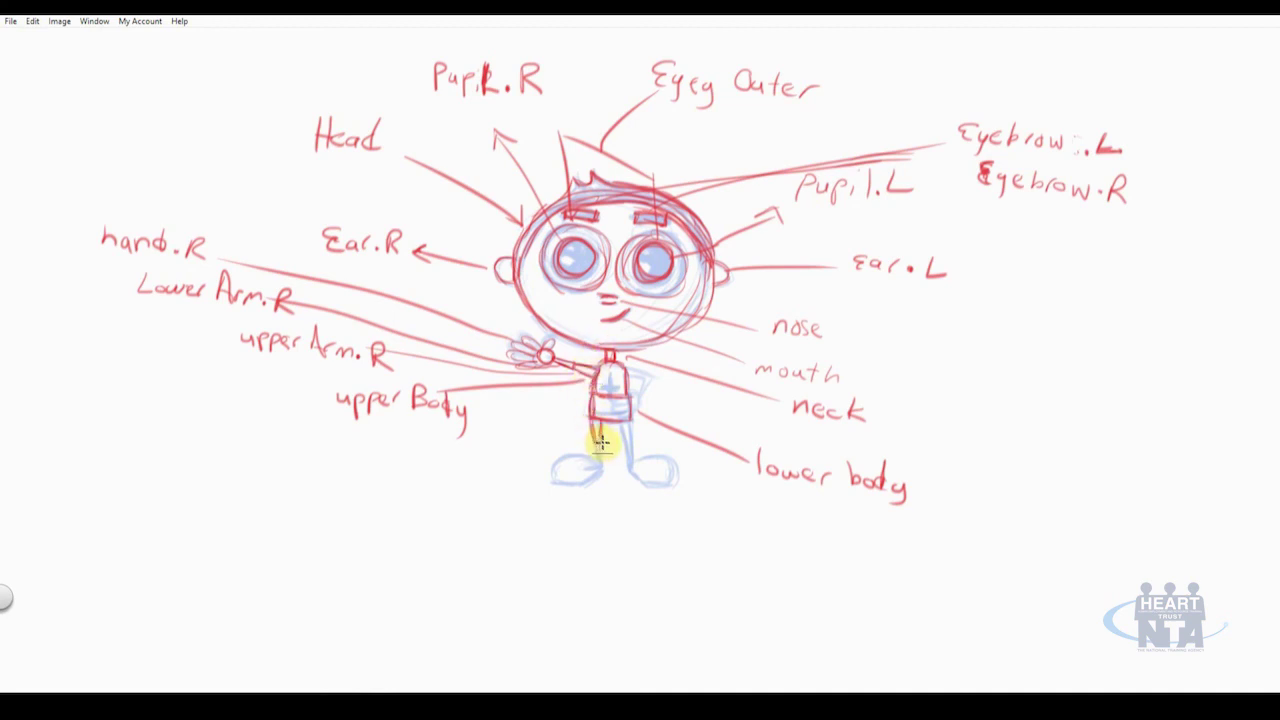
Outline the right leg and foot, and label the parts upperLeg.R, lowerleg.R and Right foot.R
drag(586, 429, 419, 462)
drag(326, 462, 435, 494)
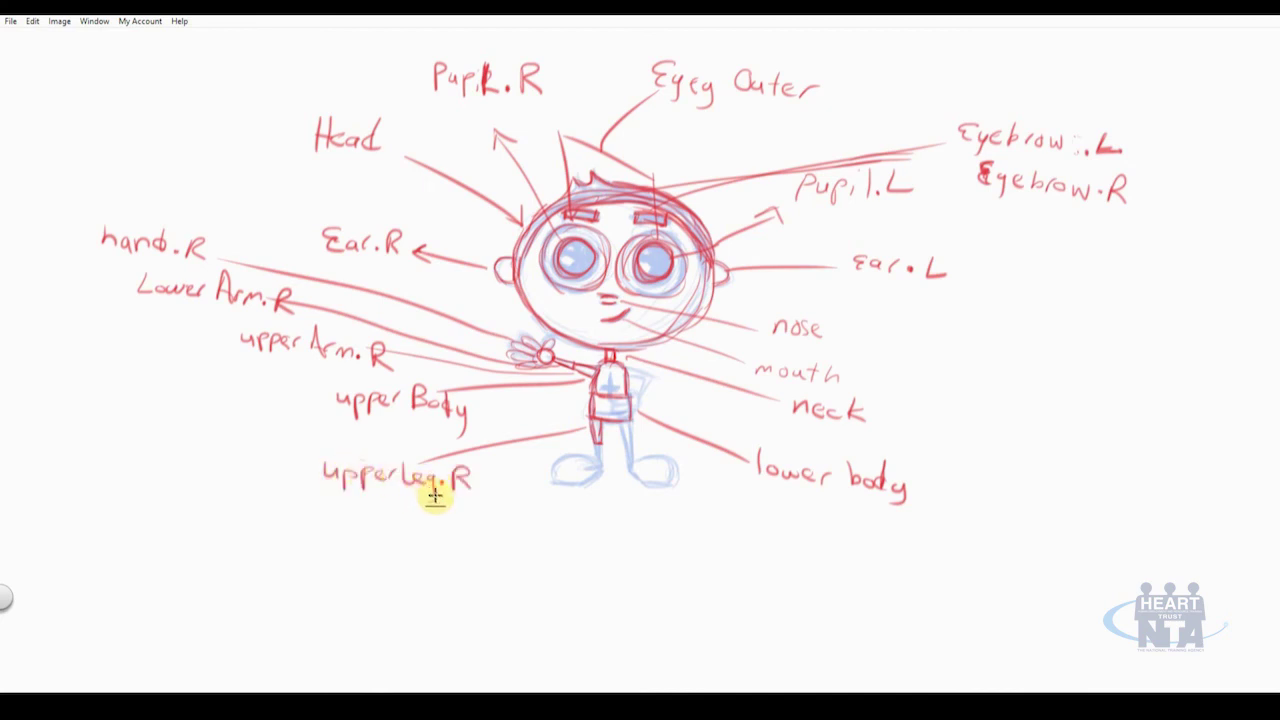
mouse_move(603, 450)
mouse_down()
mouse_move(618, 531)
mouse_move(676, 575)
mouse_up()
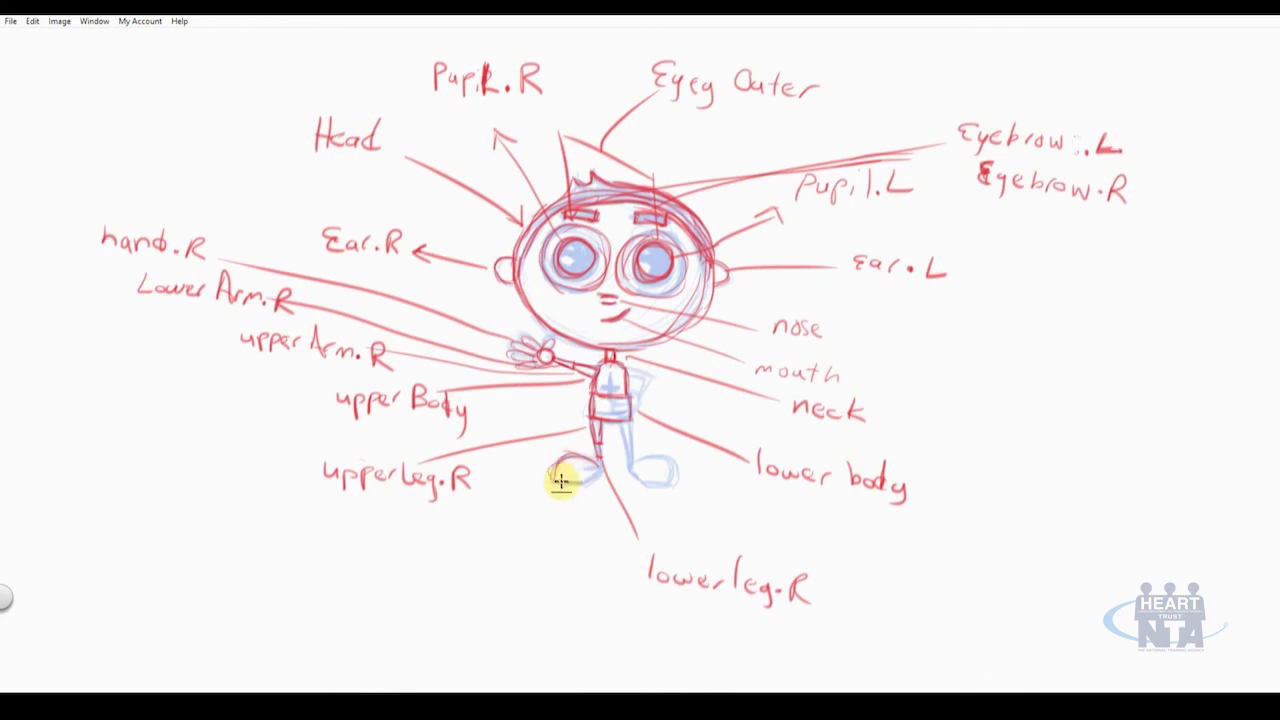
mouse_move(556, 490)
mouse_down()
mouse_move(511, 586)
mouse_move(526, 591)
mouse_up()
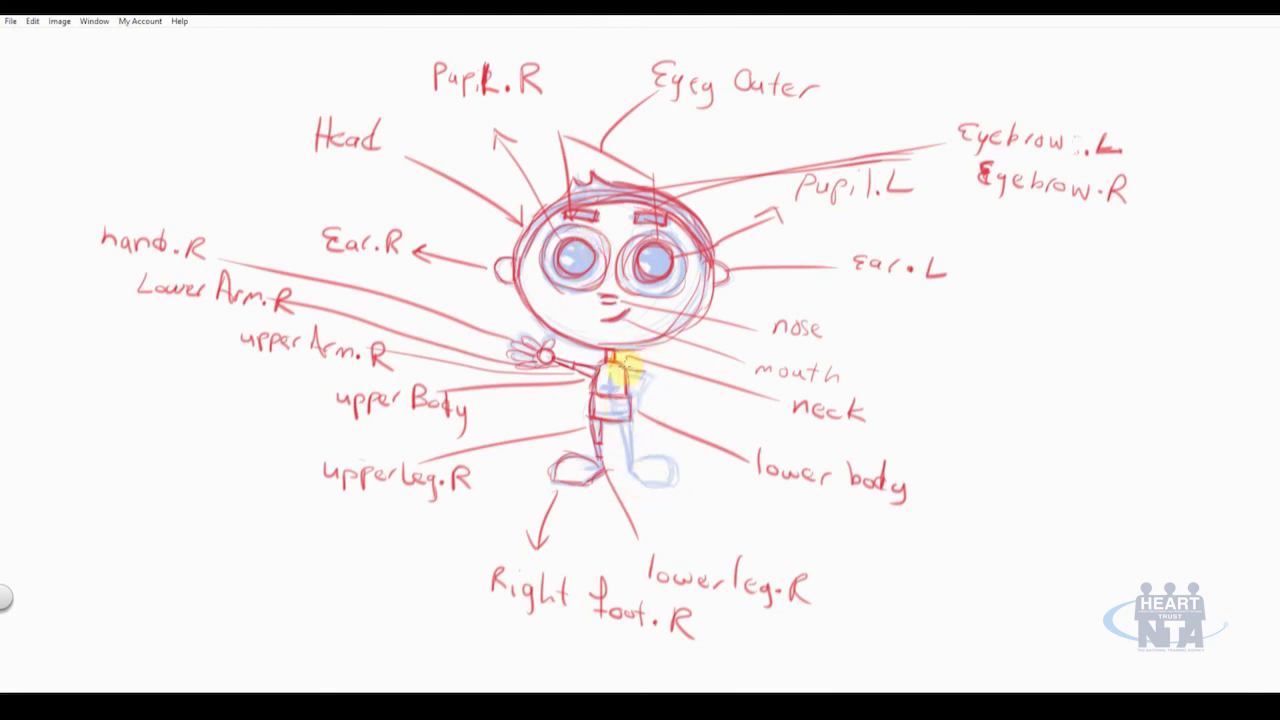
Sketch the left arm extended outward and label its parts upperArm.L, lowerArm.L and Hand.L with leader lines
mouse_move(628, 376)
mouse_down()
mouse_move(914, 409)
mouse_move(1010, 460)
mouse_move(1046, 457)
mouse_move(1080, 475)
mouse_up()
click(1082, 476)
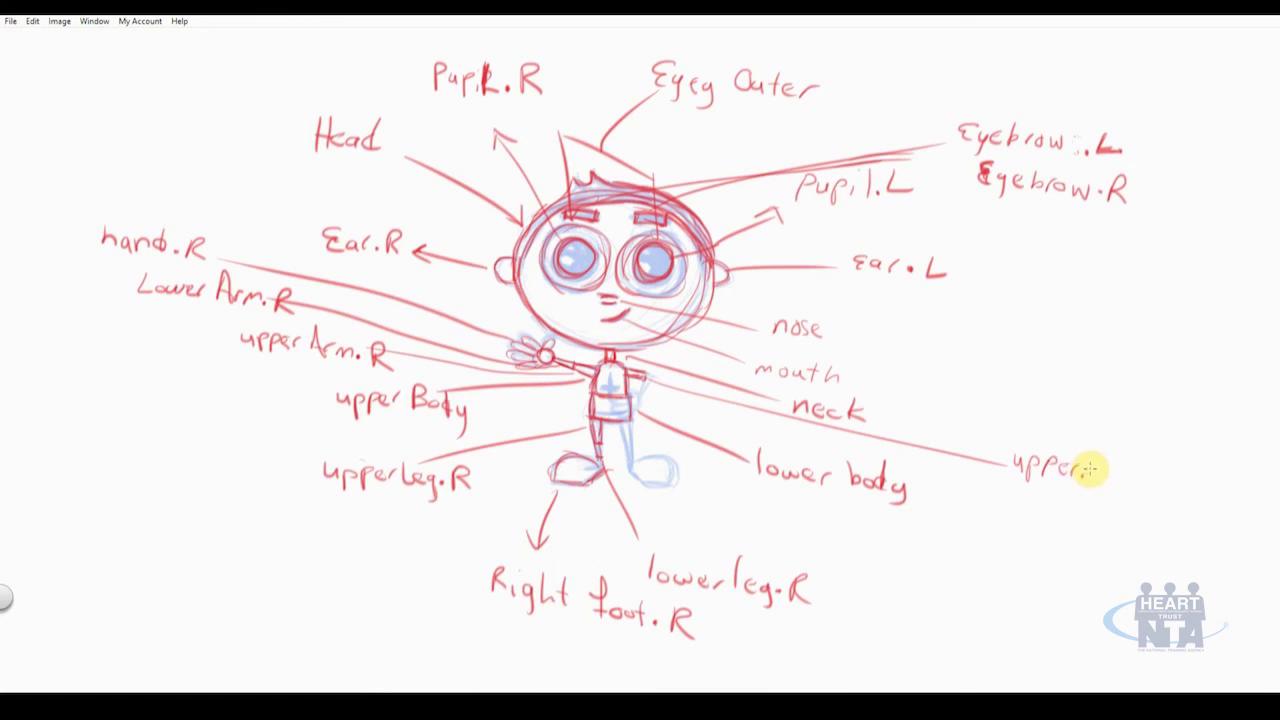
drag(1087, 472, 1160, 498)
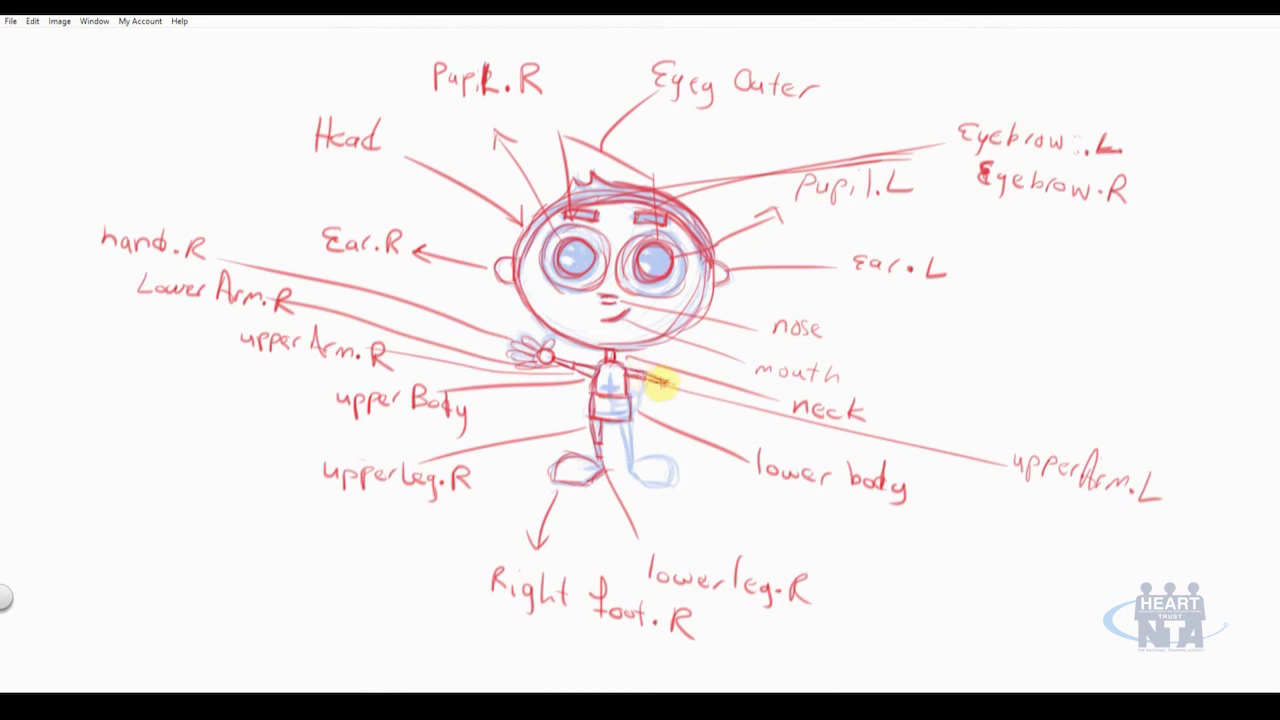
drag(660, 382, 966, 486)
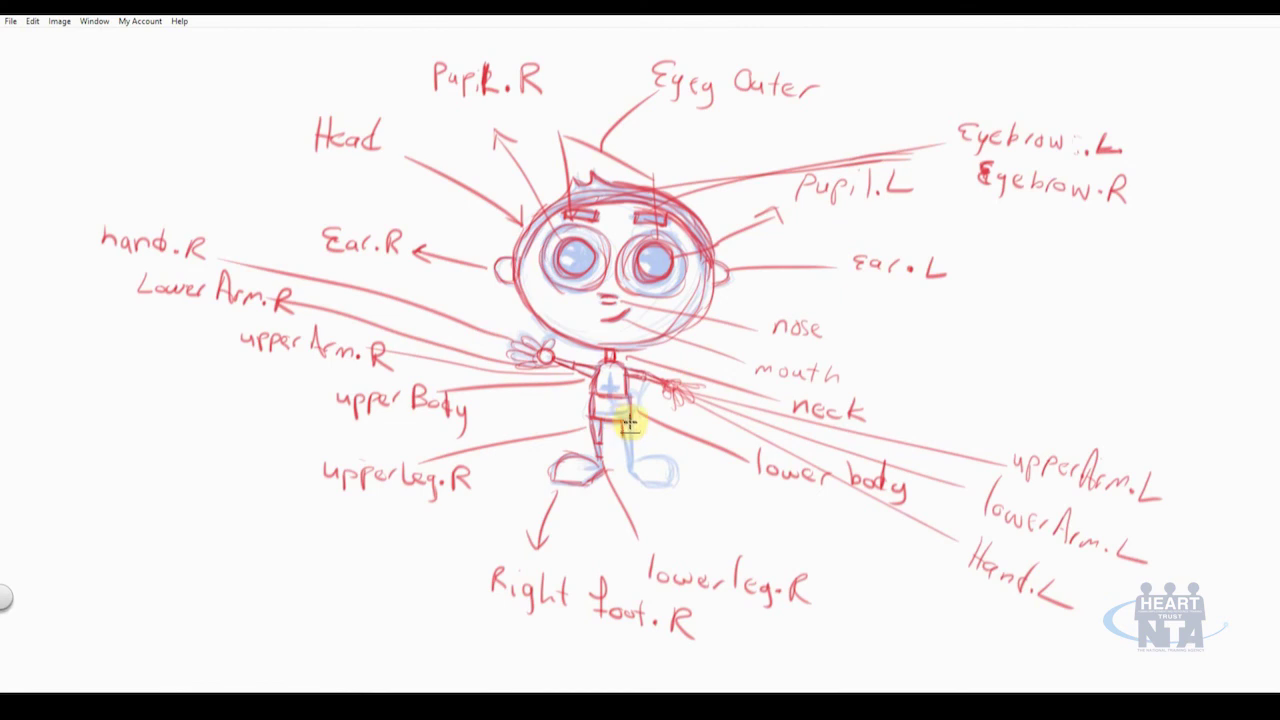
Outline the left leg's upper and lower parts and mark them and the left foot with labelled leader lines
mouse_move(630, 421)
mouse_down()
mouse_move(632, 455)
mouse_move(630, 430)
mouse_move(862, 549)
mouse_up()
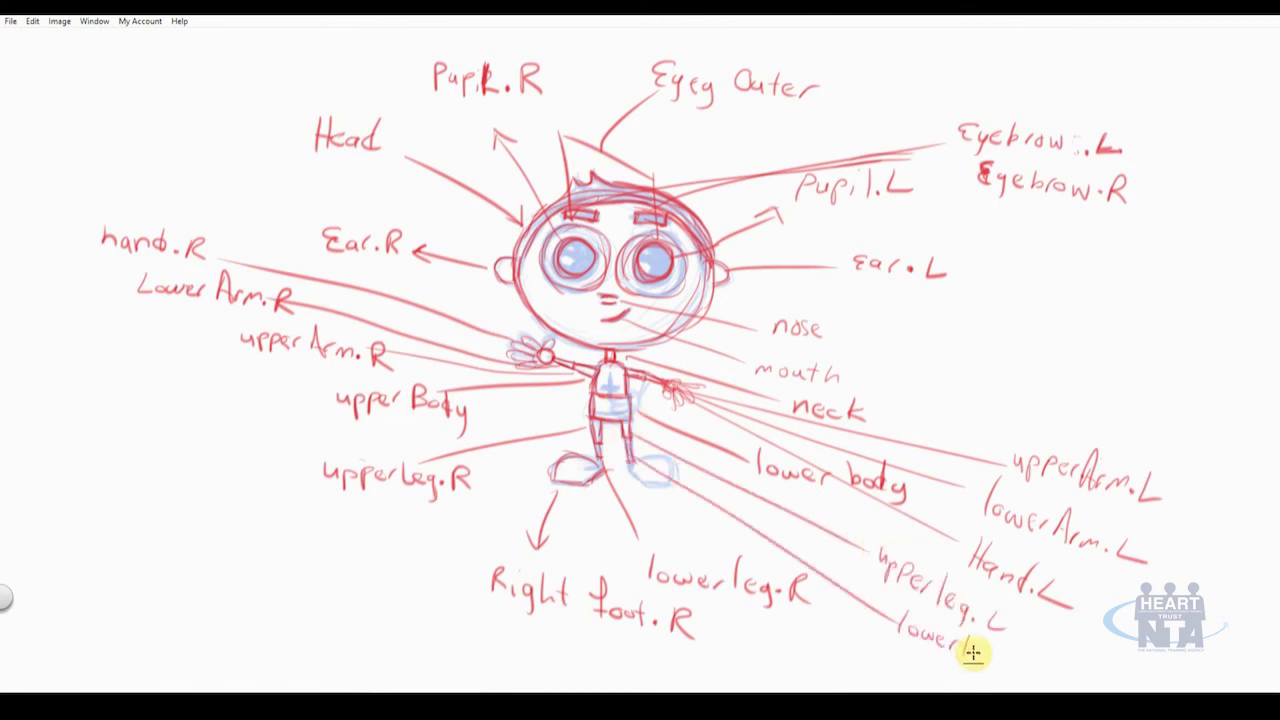
mouse_move(650, 481)
mouse_down()
mouse_move(639, 470)
mouse_move(863, 648)
mouse_up()
drag(876, 636, 871, 659)
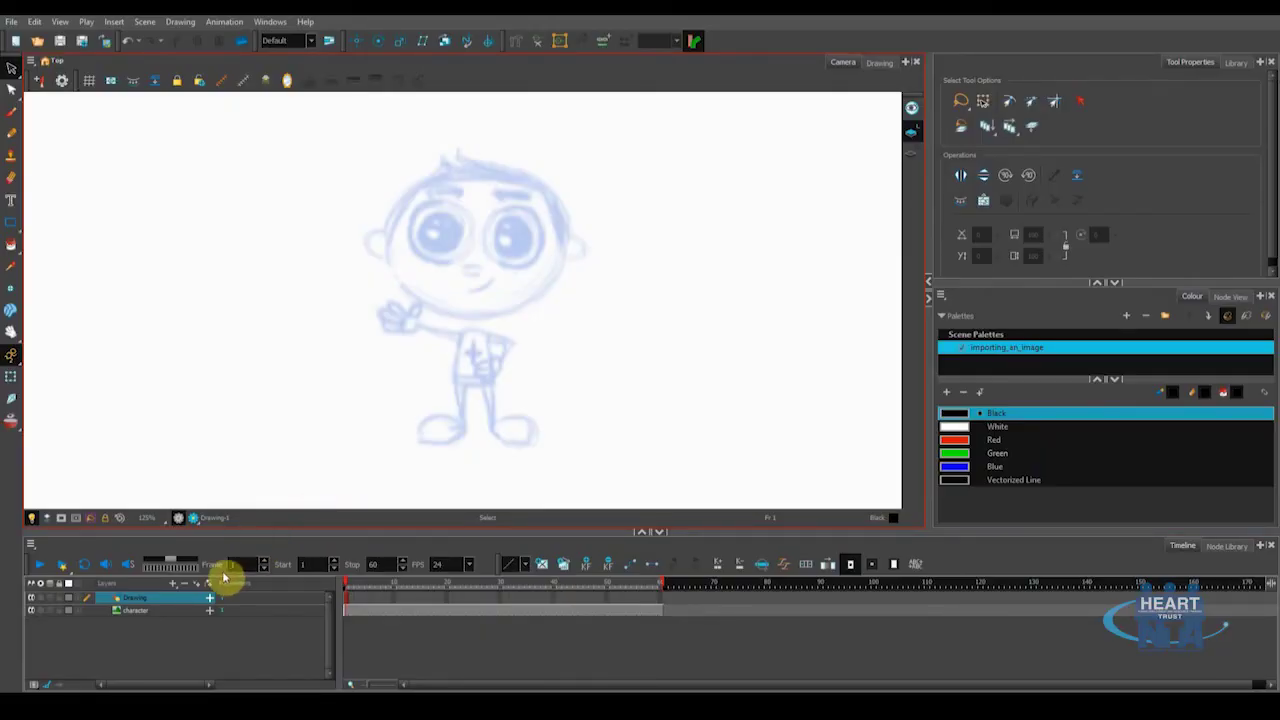
In Toon Boom Harmony, add a vector drawing layer named head above the existing layers
click(173, 586)
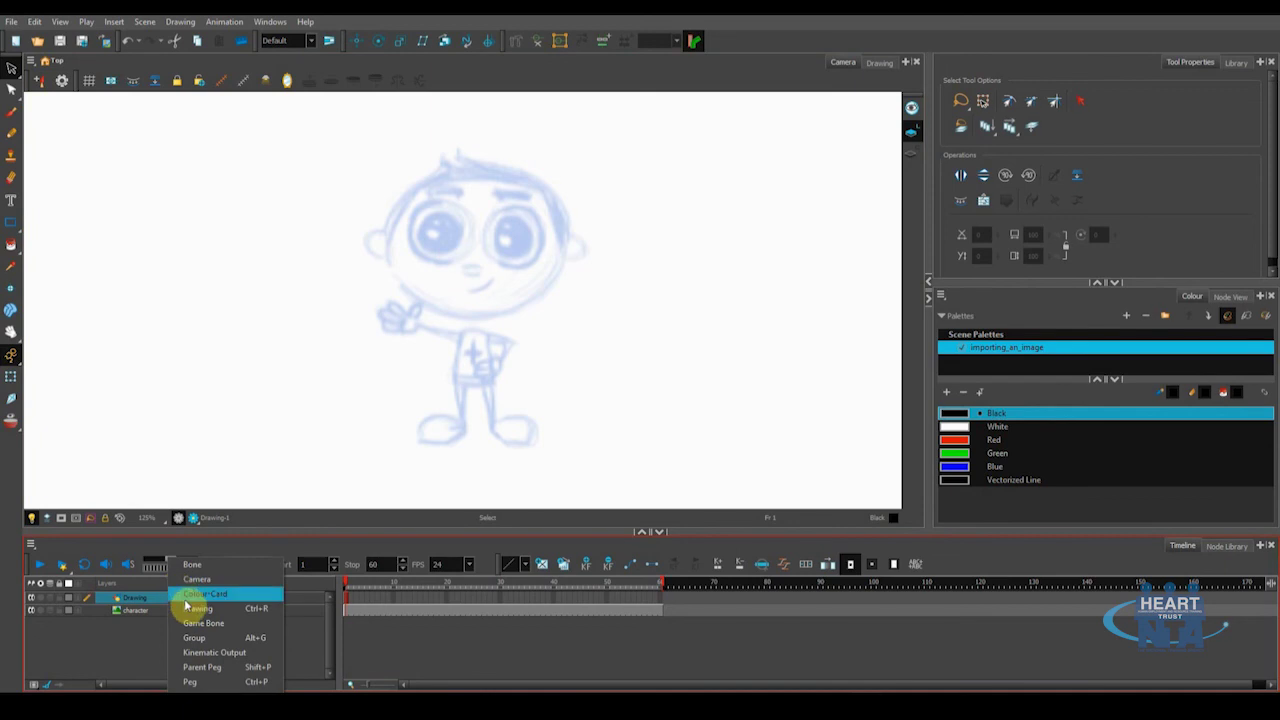
click(216, 609)
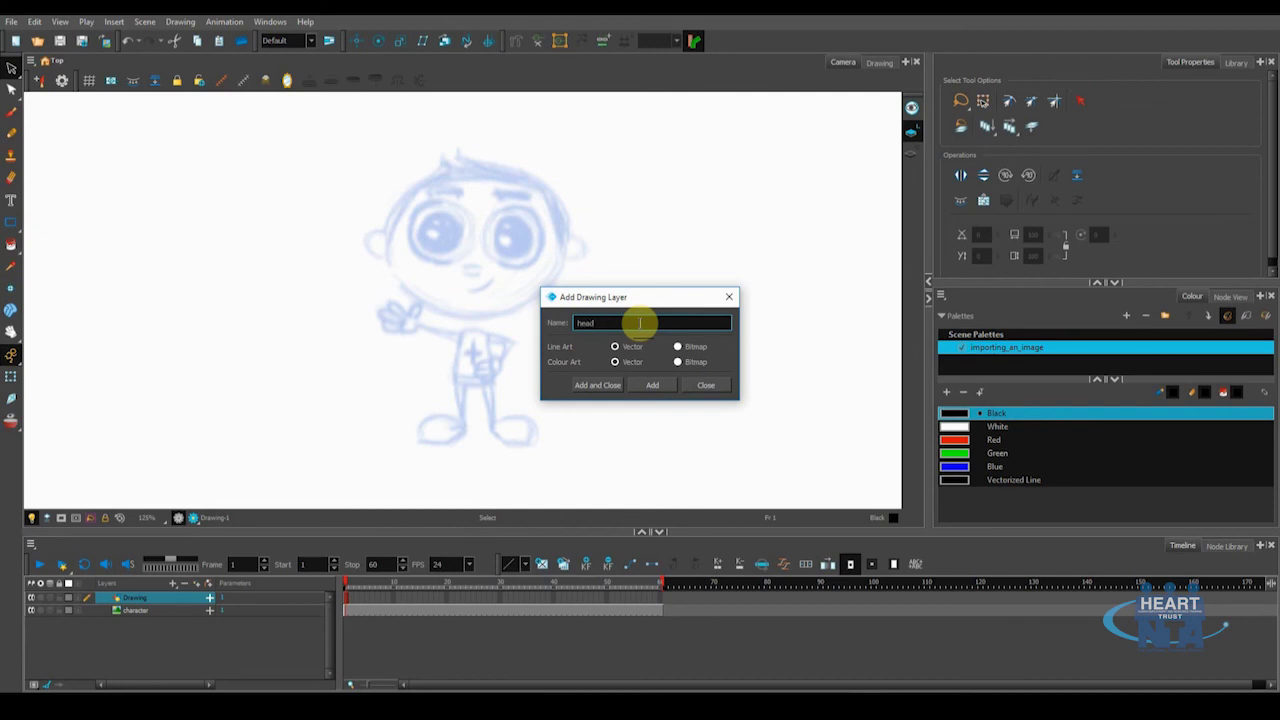
click(597, 385)
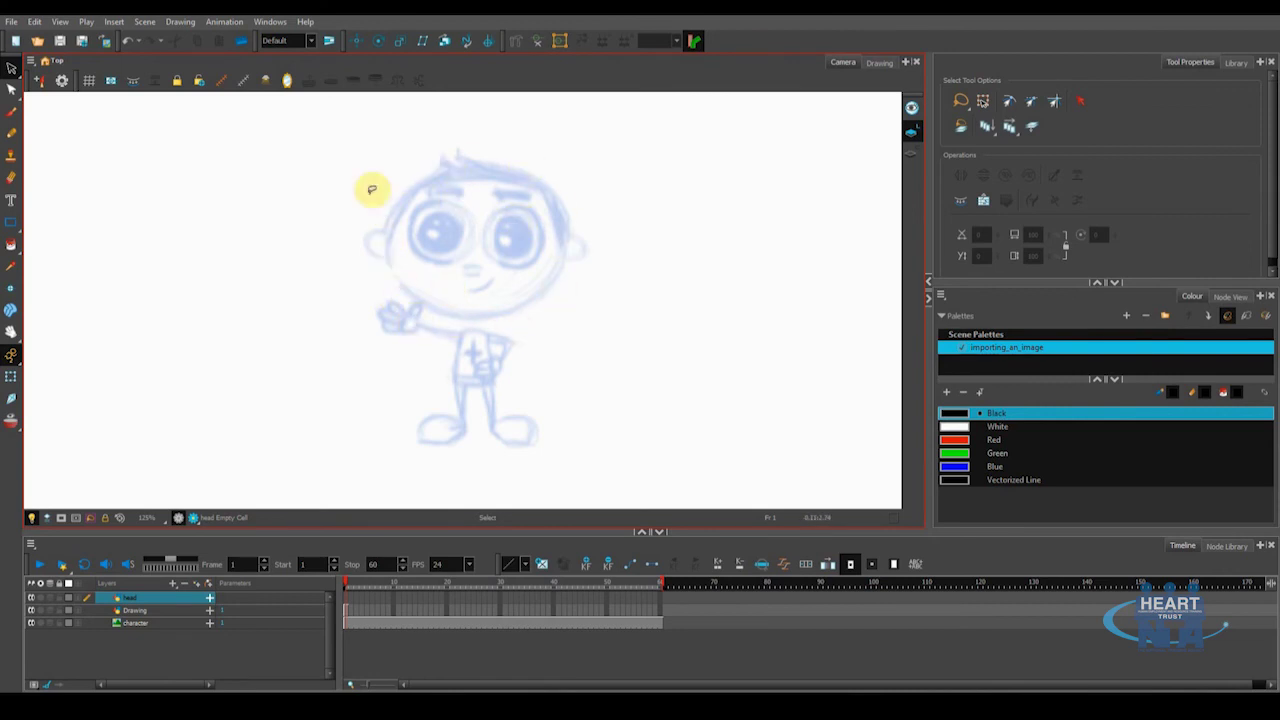
Brush a rough closed loop around the character's head on the head layer with the Brush tool
click(12, 114)
mouse_move(497, 171)
mouse_down()
mouse_move(401, 280)
mouse_move(603, 136)
mouse_move(435, 193)
mouse_up()
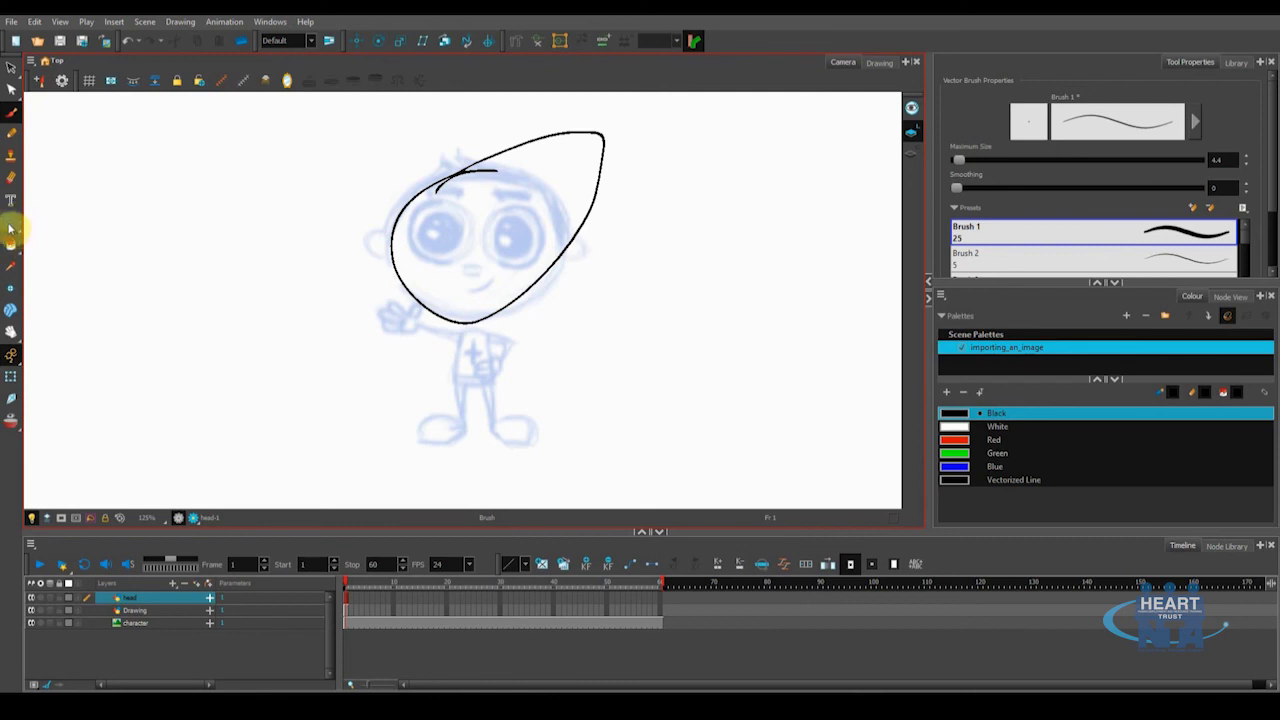
Draw a polyline of five straight segments running beside the character's waving hand and up above the head
click(14, 227)
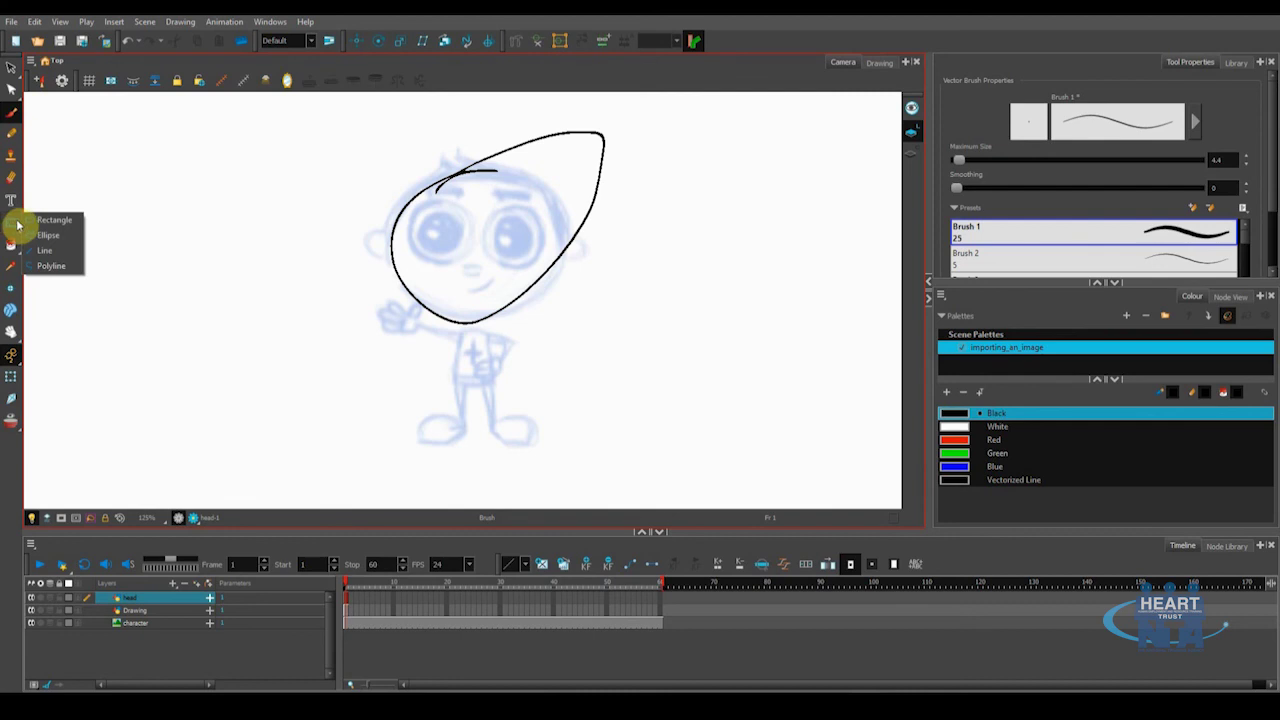
click(52, 268)
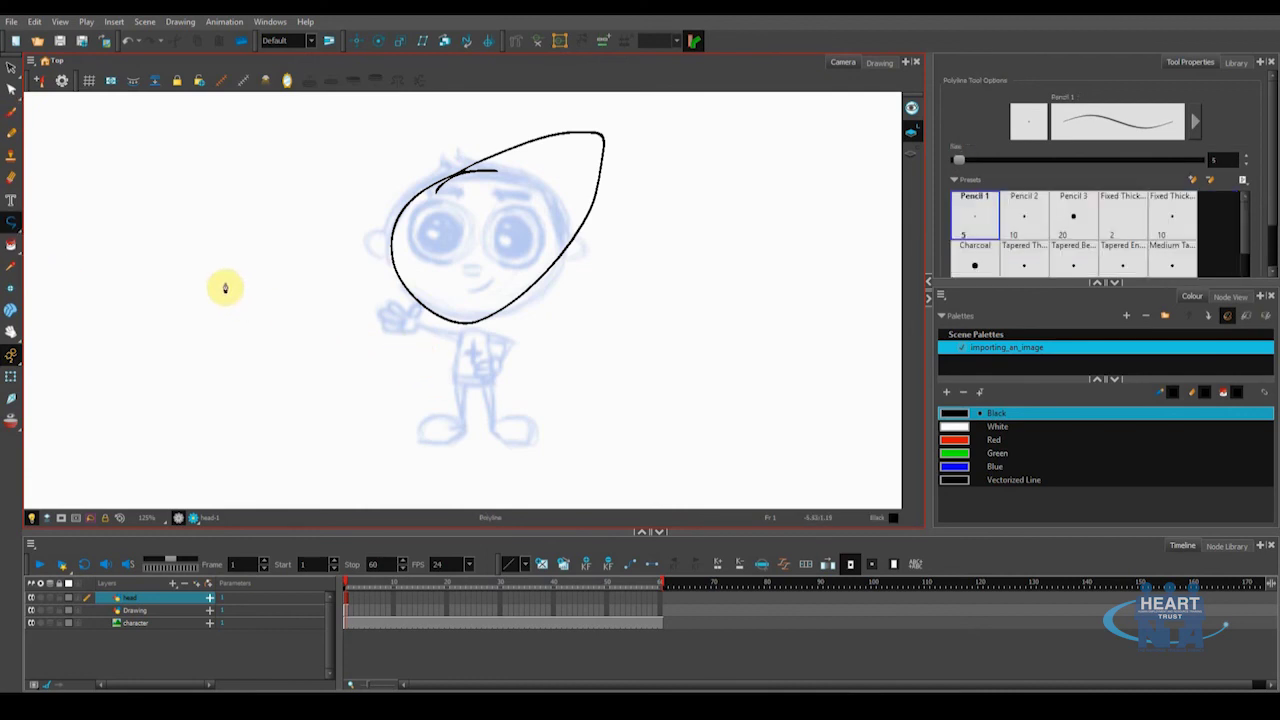
click(224, 283)
click(266, 321)
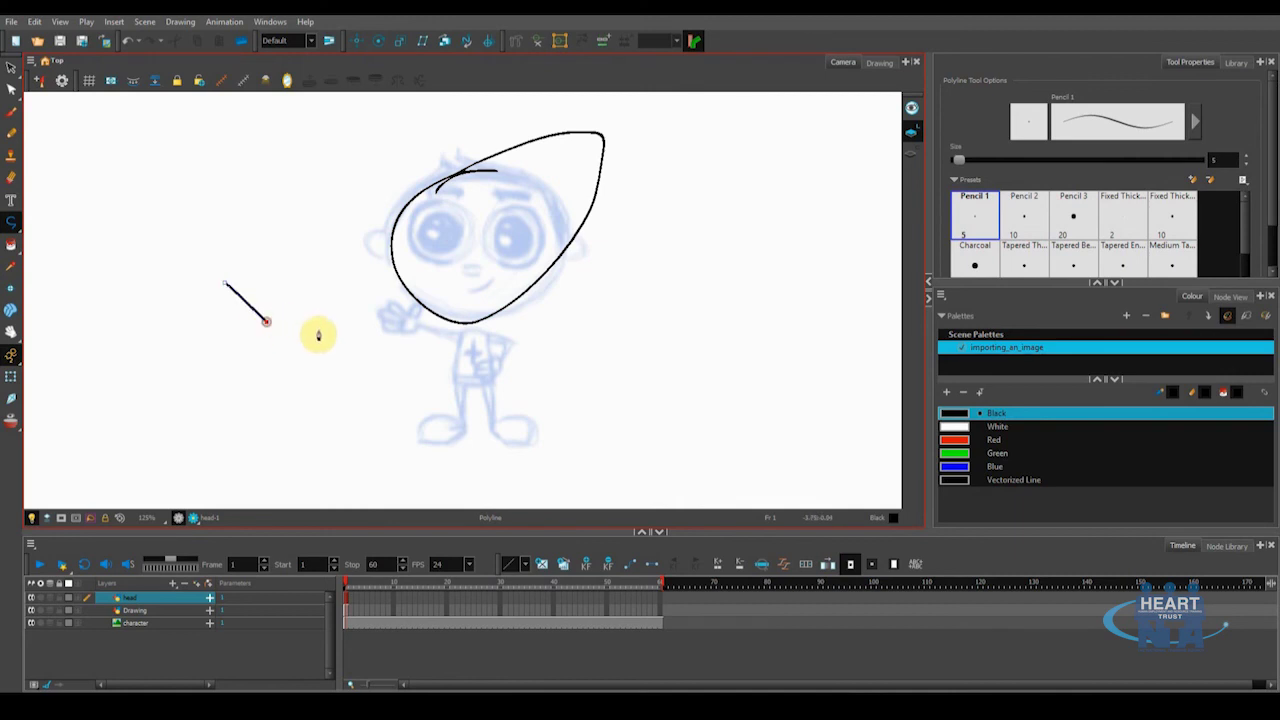
click(333, 329)
click(335, 268)
click(350, 191)
click(425, 144)
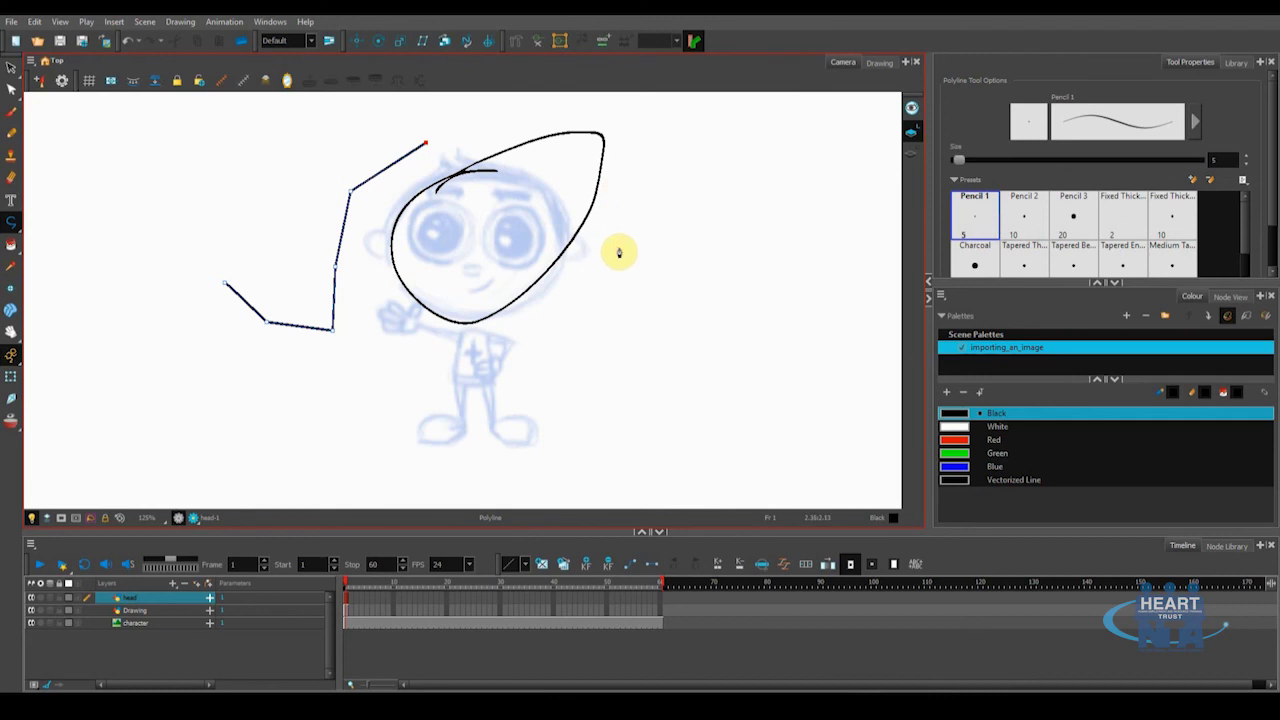
Extend the polyline with an arch over the head, undo the straight segment after it, and continue with a U-shaped curve
drag(618, 252, 653, 469)
click(653, 468)
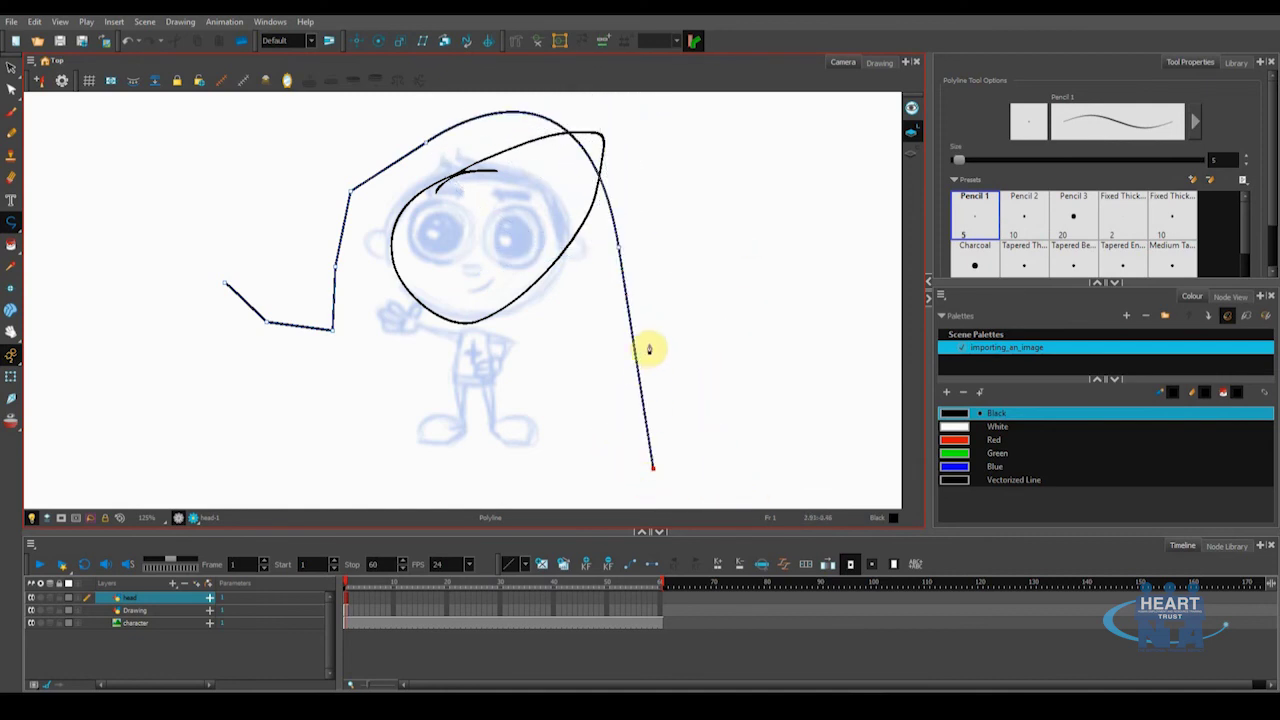
key(ctrl+z)
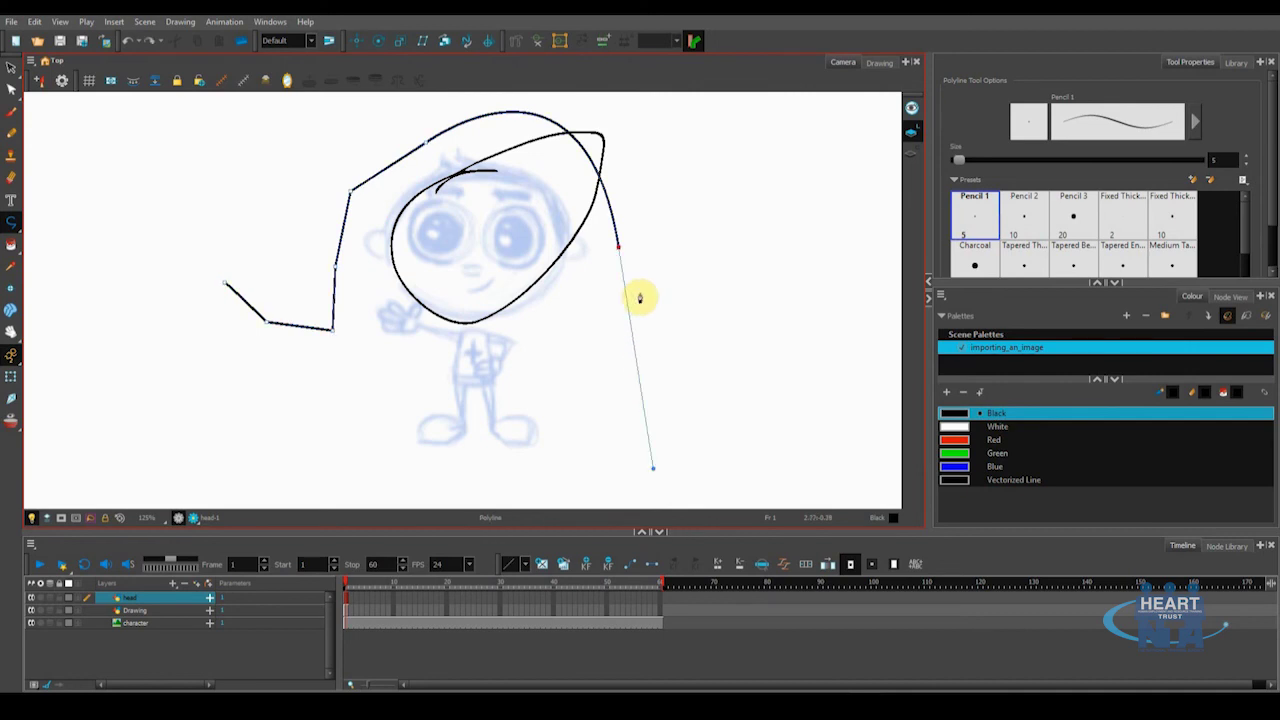
scroll(626, 257, up, 1)
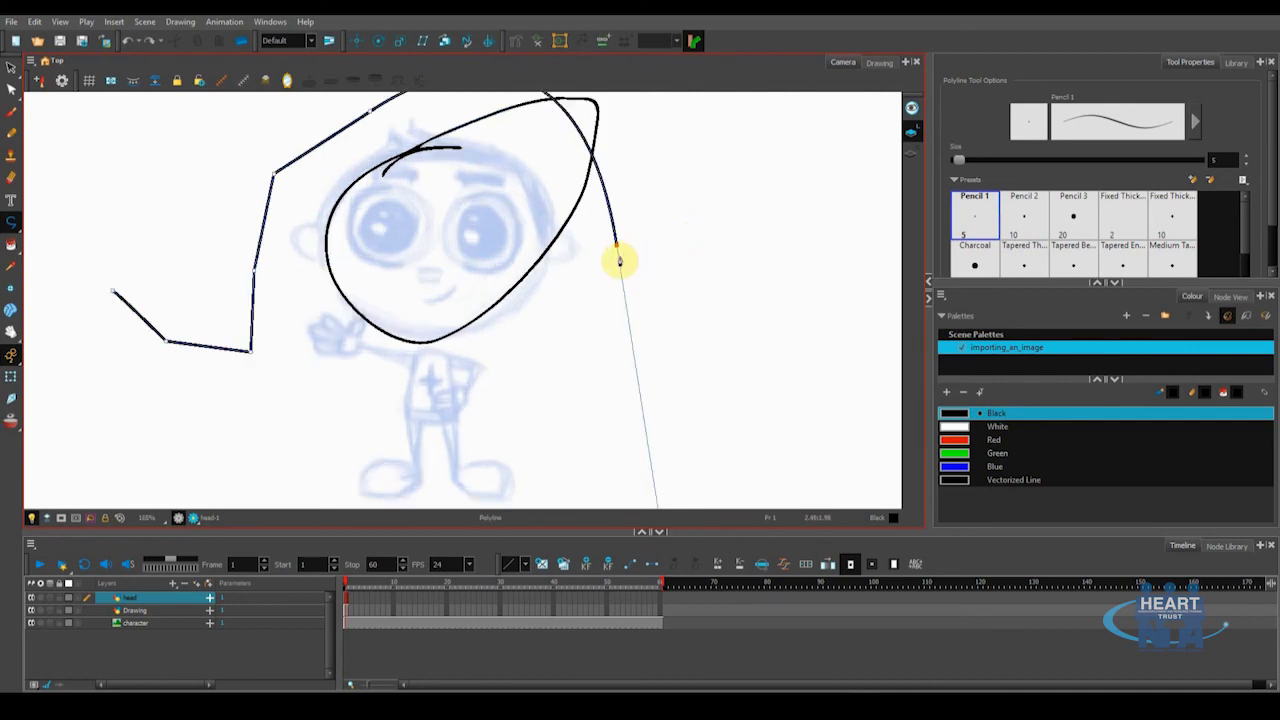
drag(795, 210, 752, 290)
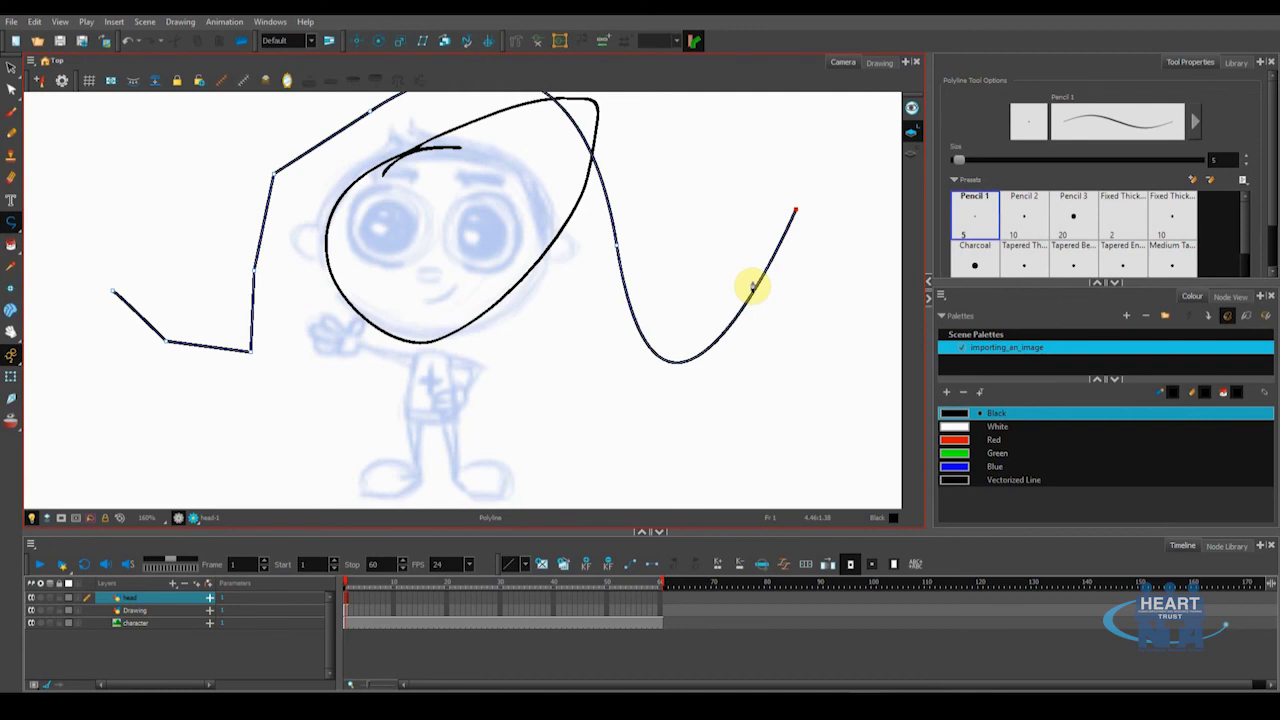
Add four straight segments curling back beneath the U-shaped curve and end the polyline
click(857, 213)
click(850, 339)
click(757, 407)
click(640, 421)
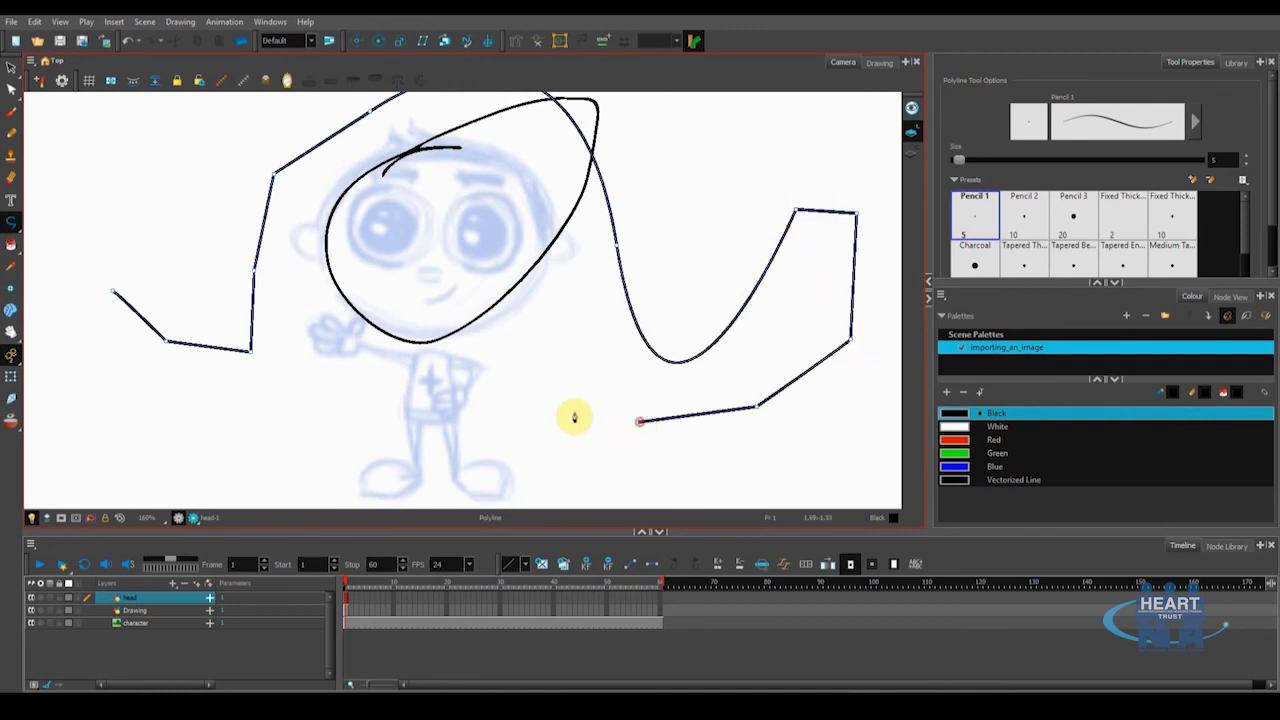
click(640, 424)
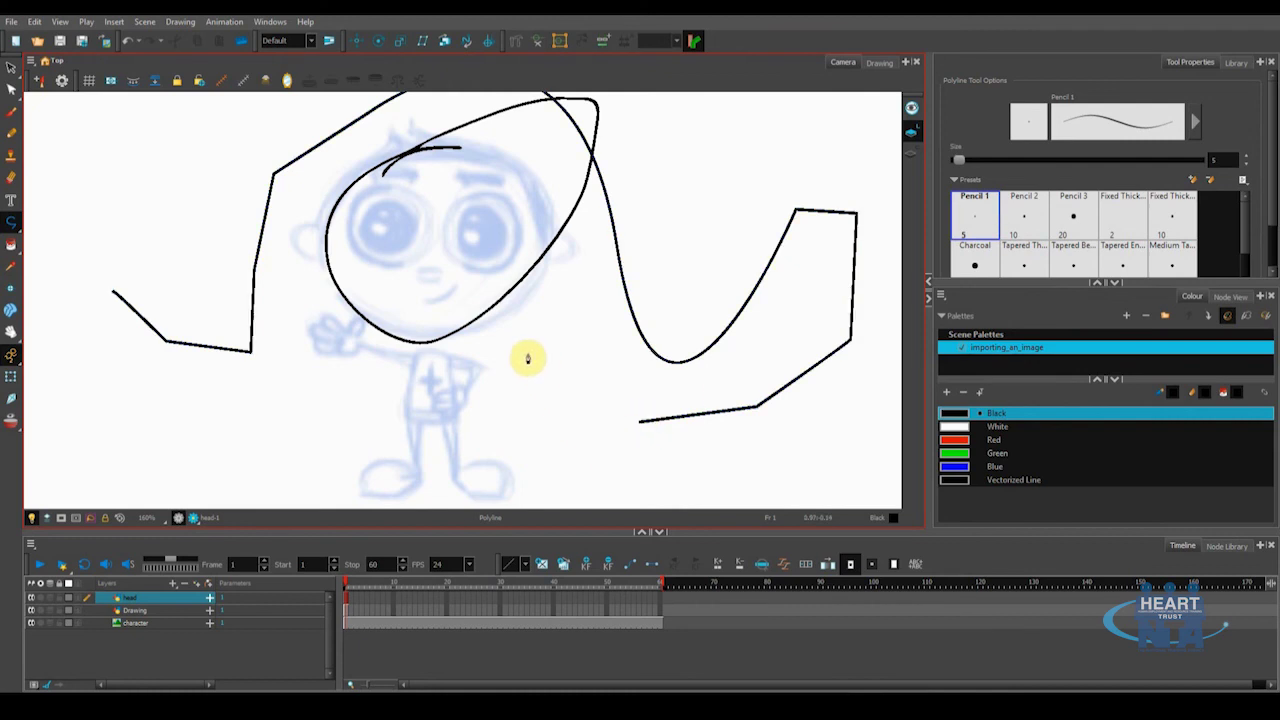
Draw a polyline of three straight segments across the character's waist, plus a separate short segment beyond the waving hand
click(493, 348)
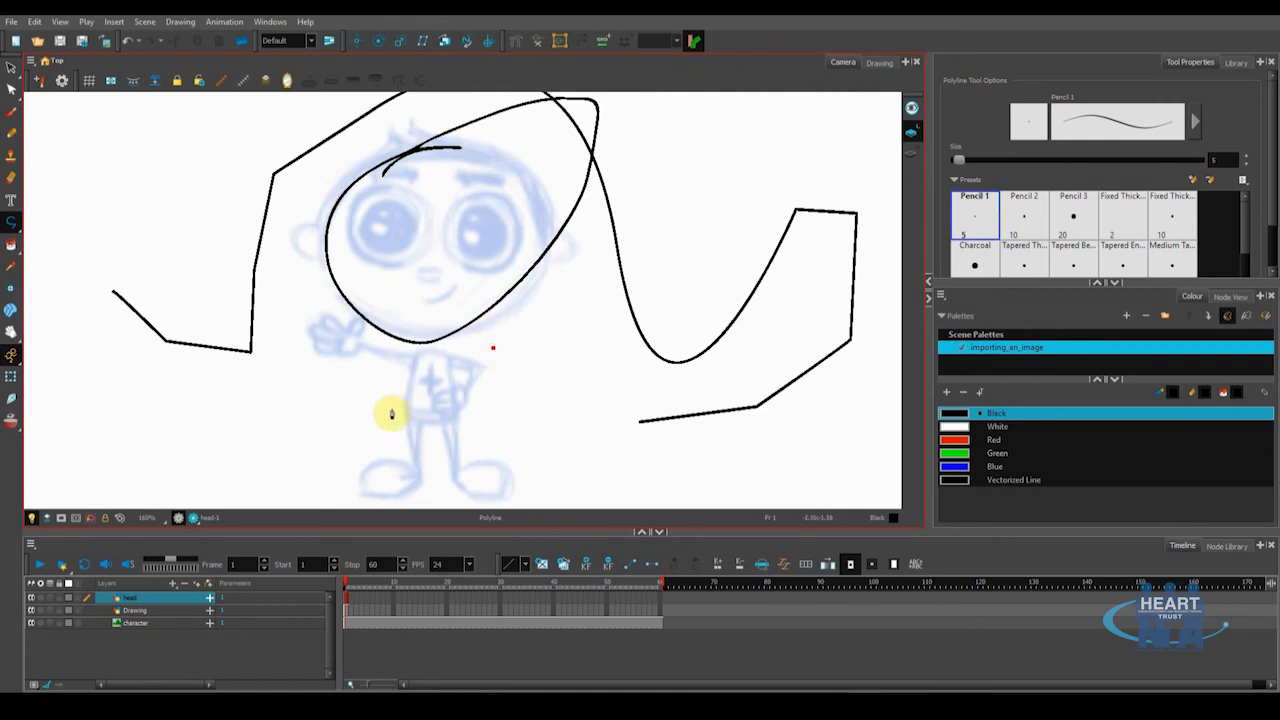
click(376, 425)
click(317, 405)
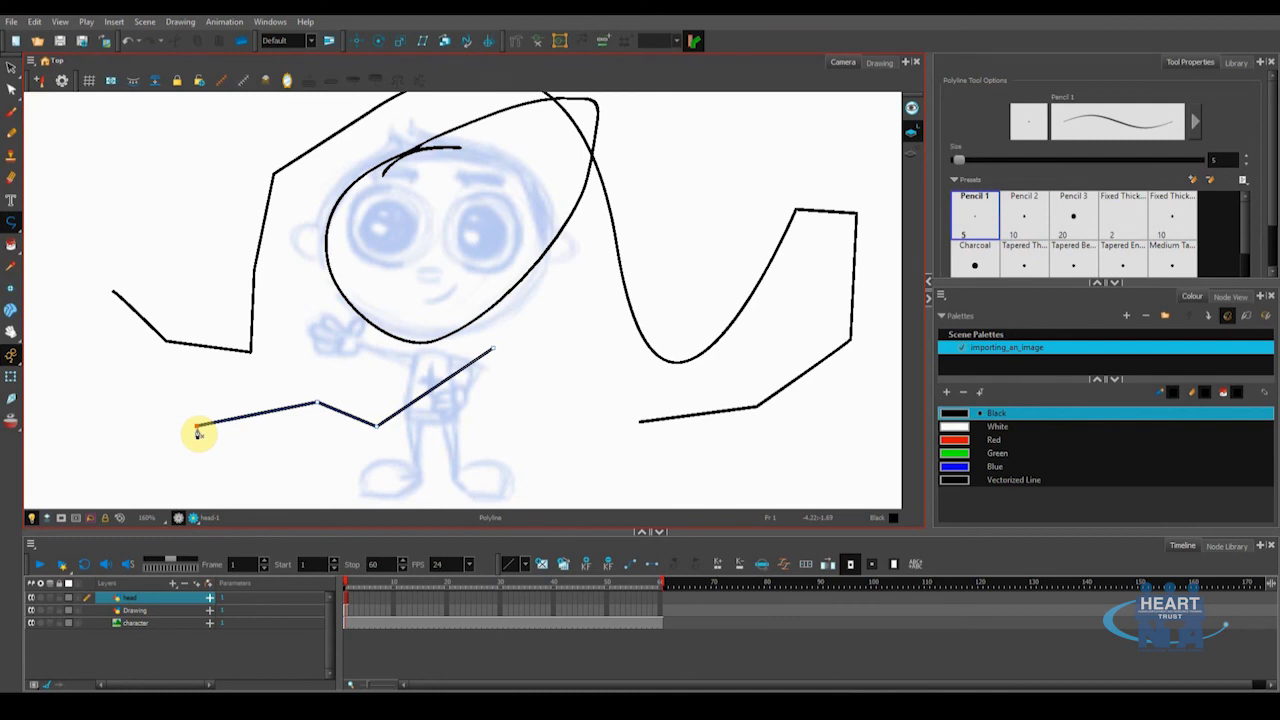
double_click(197, 427)
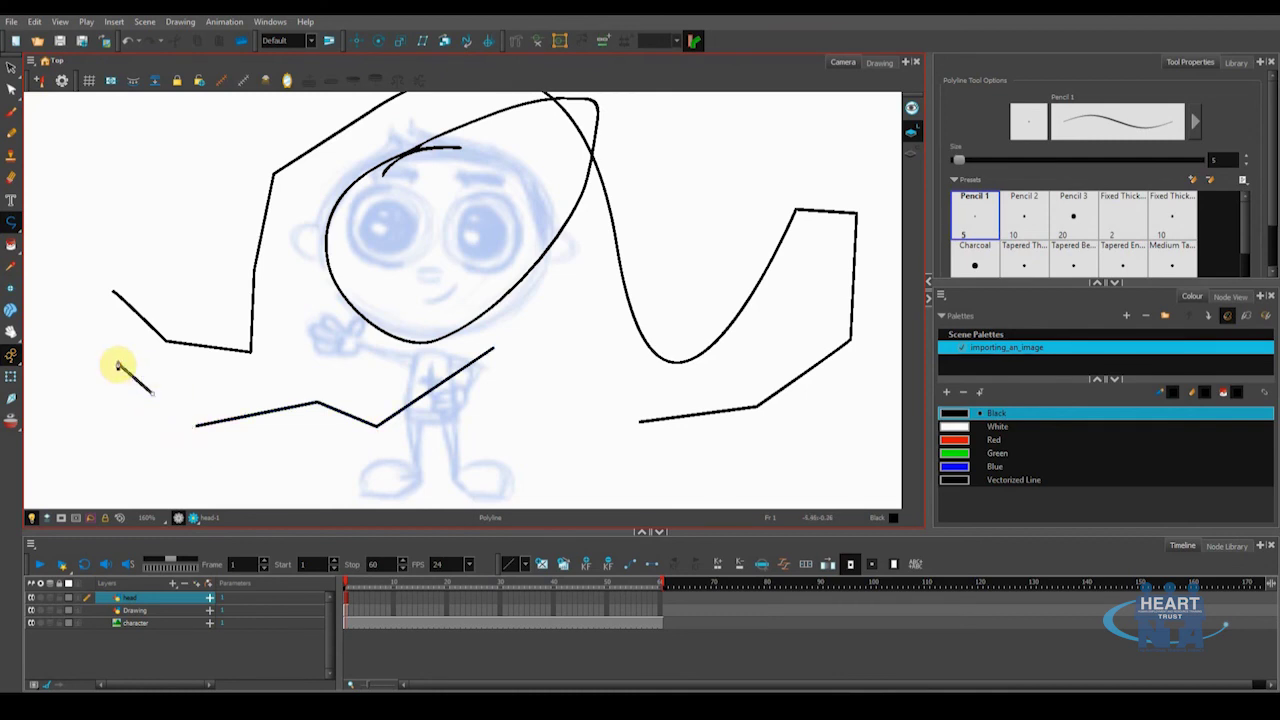
double_click(119, 370)
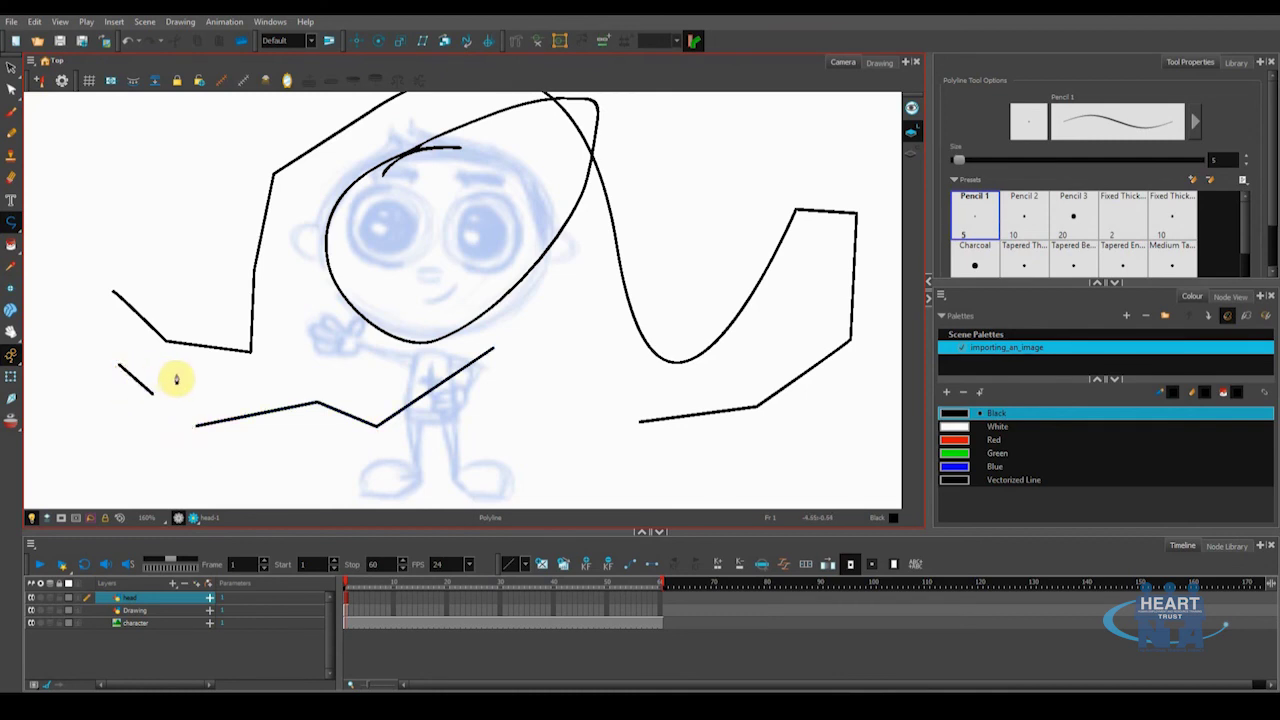
Undo all the practice polylines and the rough brush loop so the head layer is empty
key(ctrl+z)
key(ctrl+z)
key(ctrl+z)
key(ctrl+z)
key(ctrl+z)
key(ctrl+z)
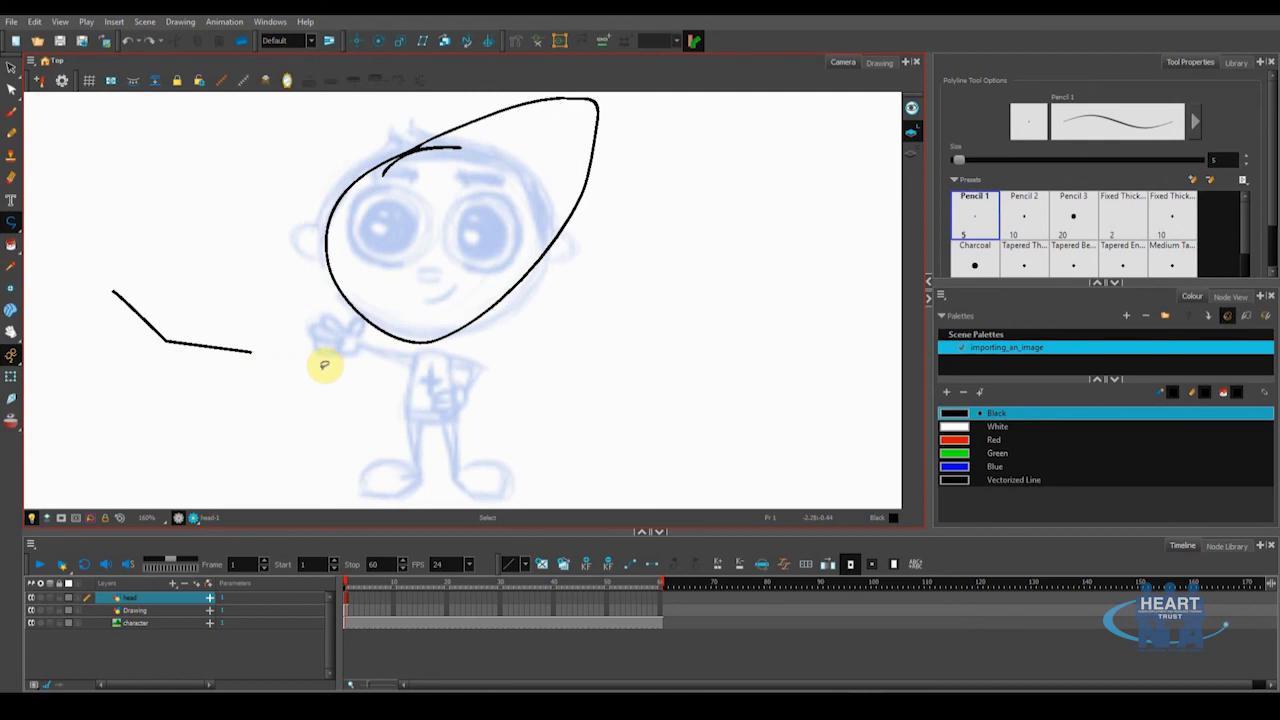
key(ctrl+z)
key(ctrl+z)
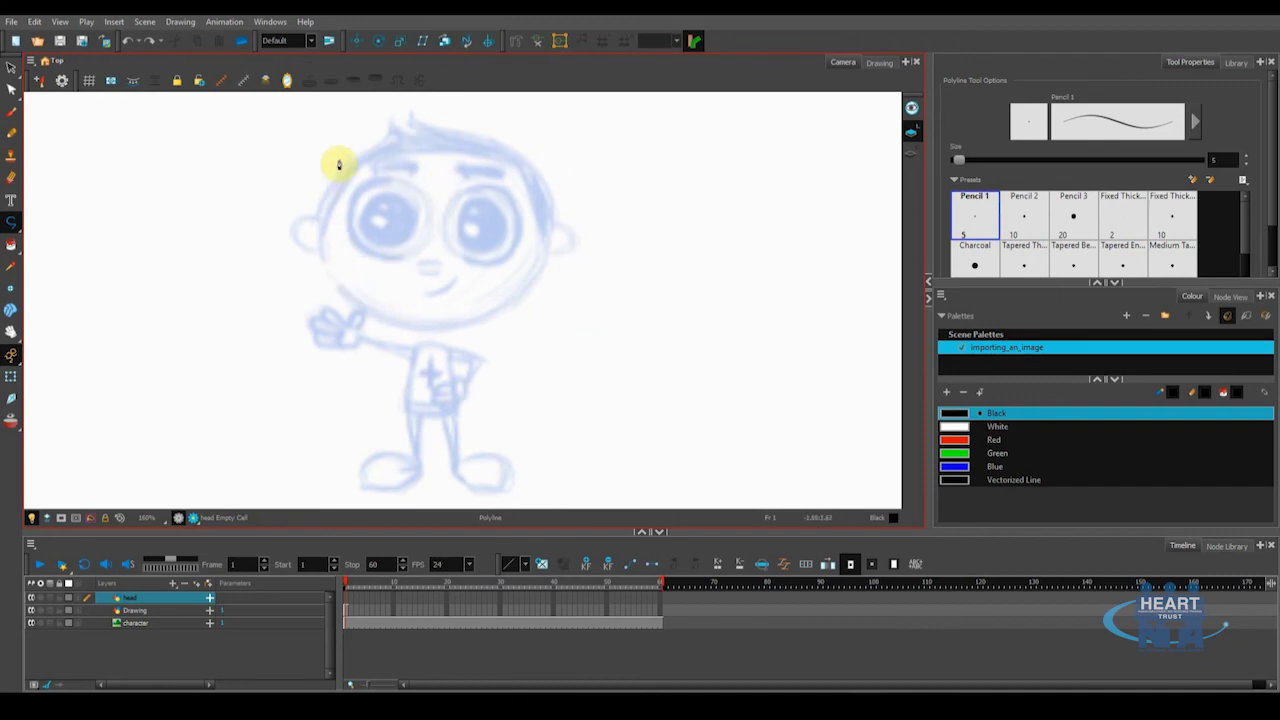
Trace the character's head on the head layer with a single ellipse fitted to the sketched face outline
click(272, 690)
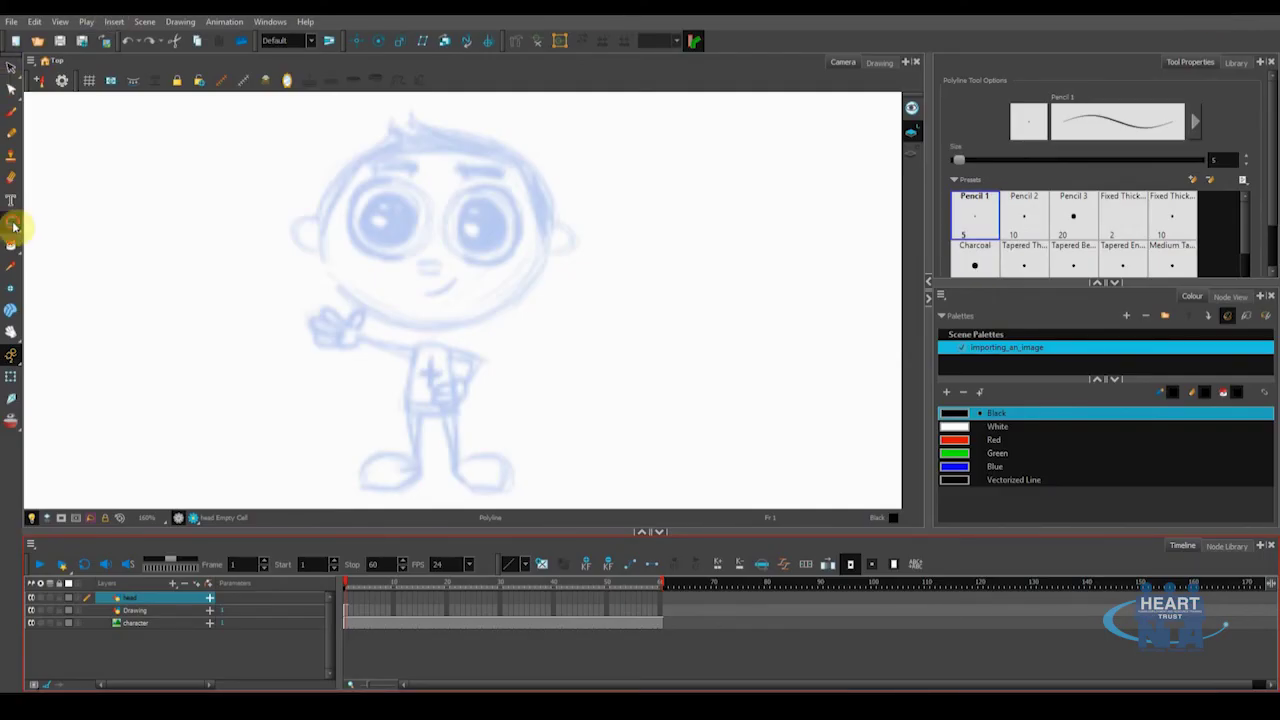
click(13, 227)
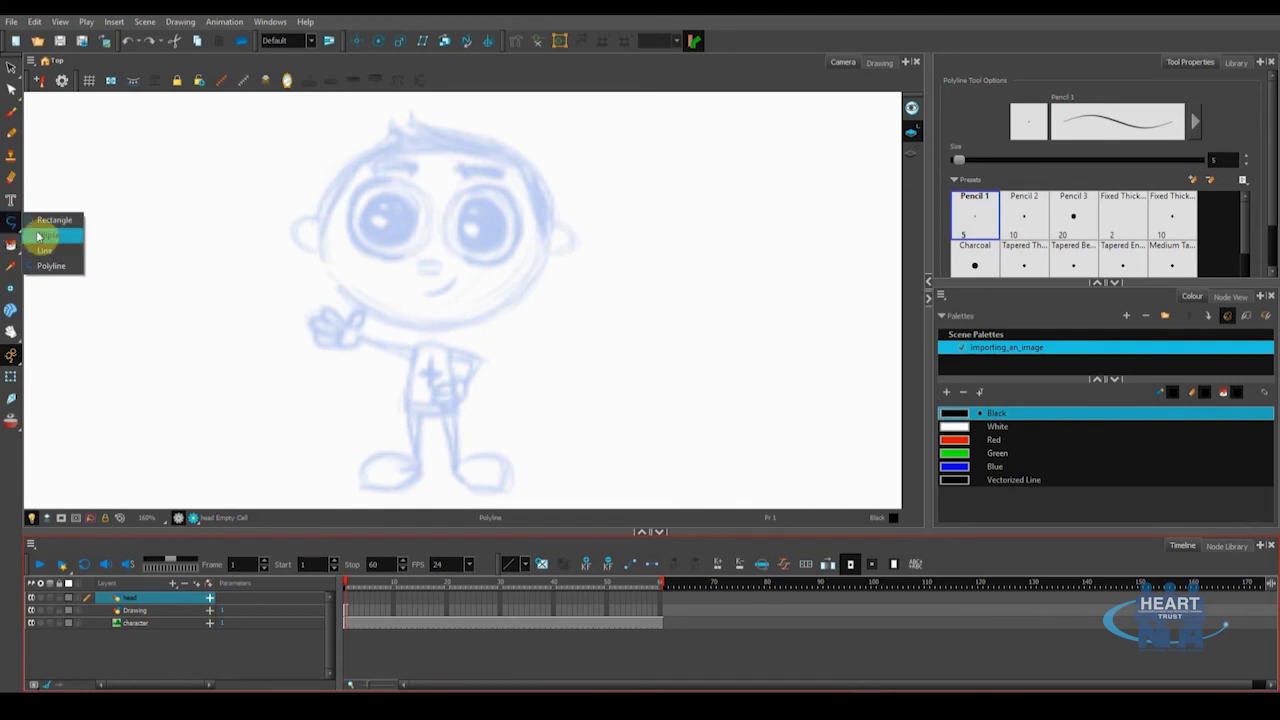
click(41, 237)
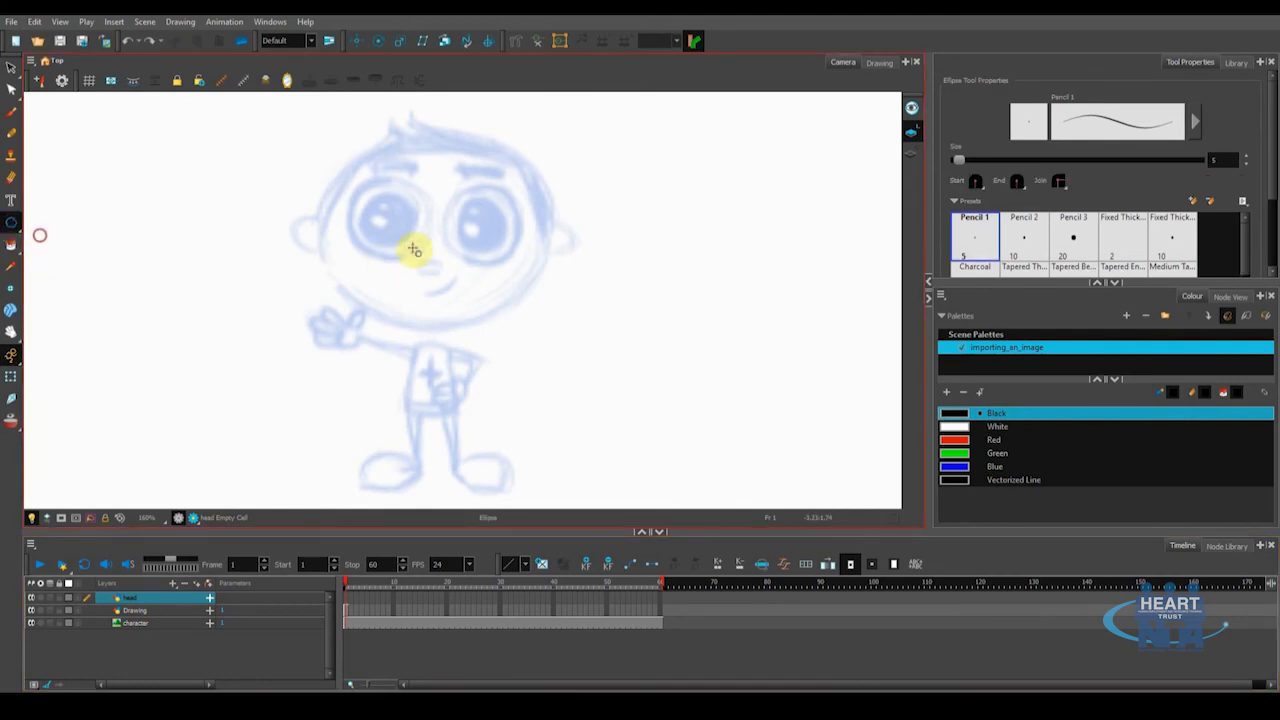
drag(376, 183, 550, 329)
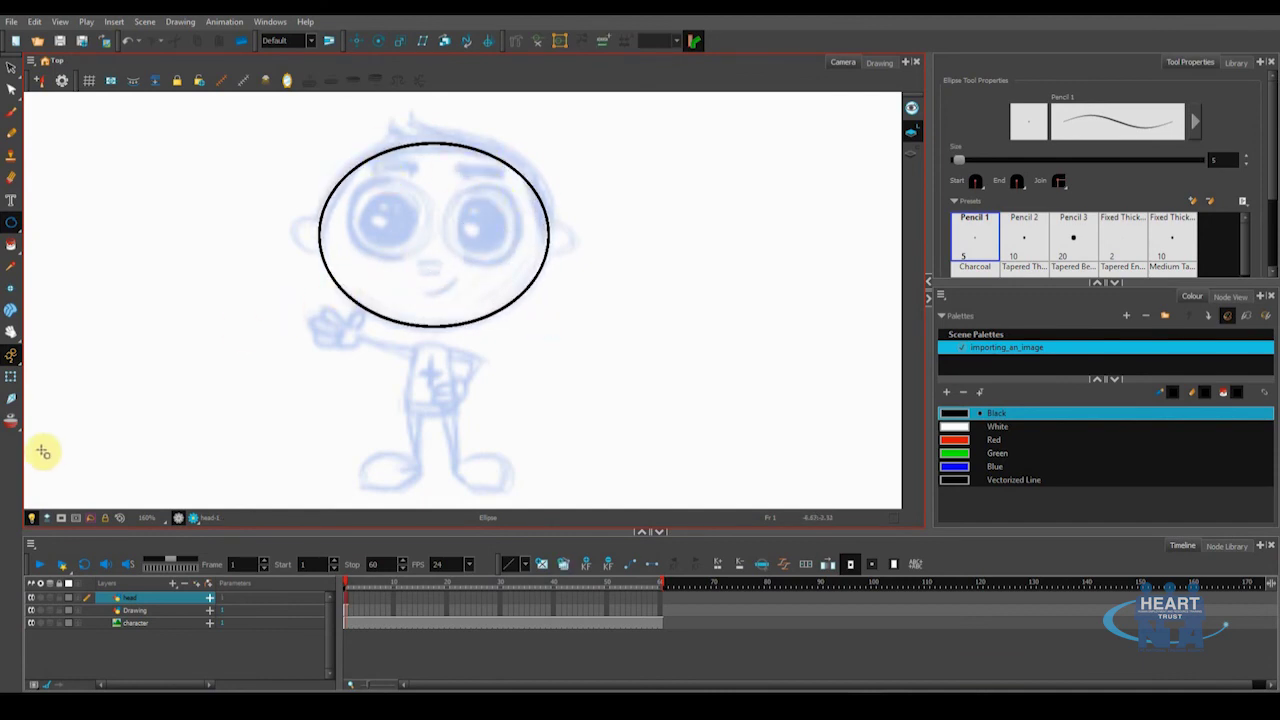
click(130, 675)
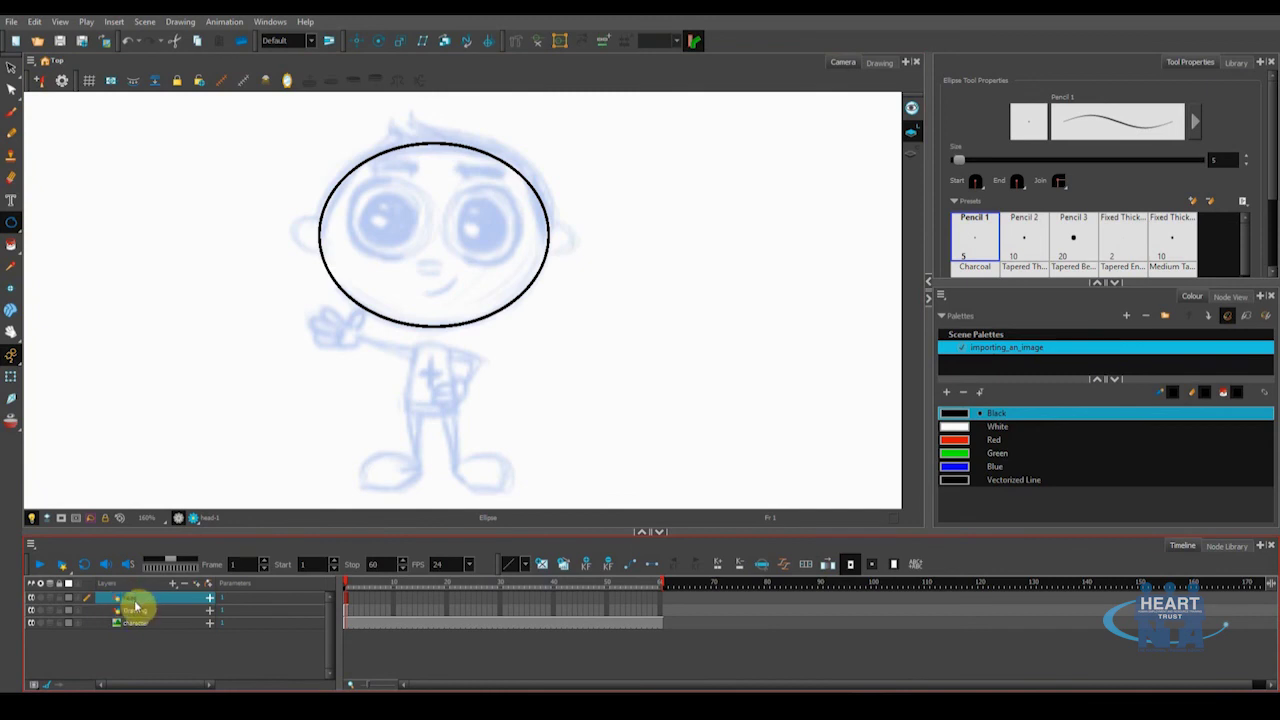
click(243, 420)
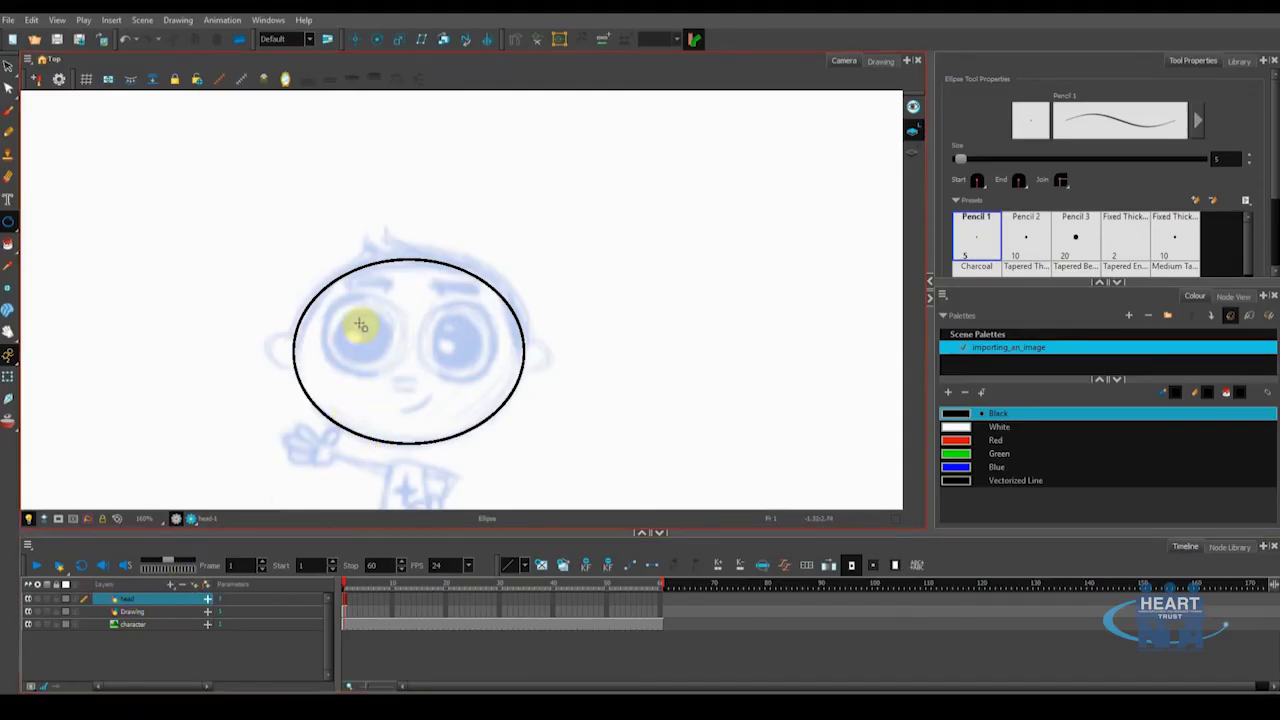
Add a vector drawing layer named outer_eye.R and trace the outer outline of the character's right eye with an ellipse
click(172, 588)
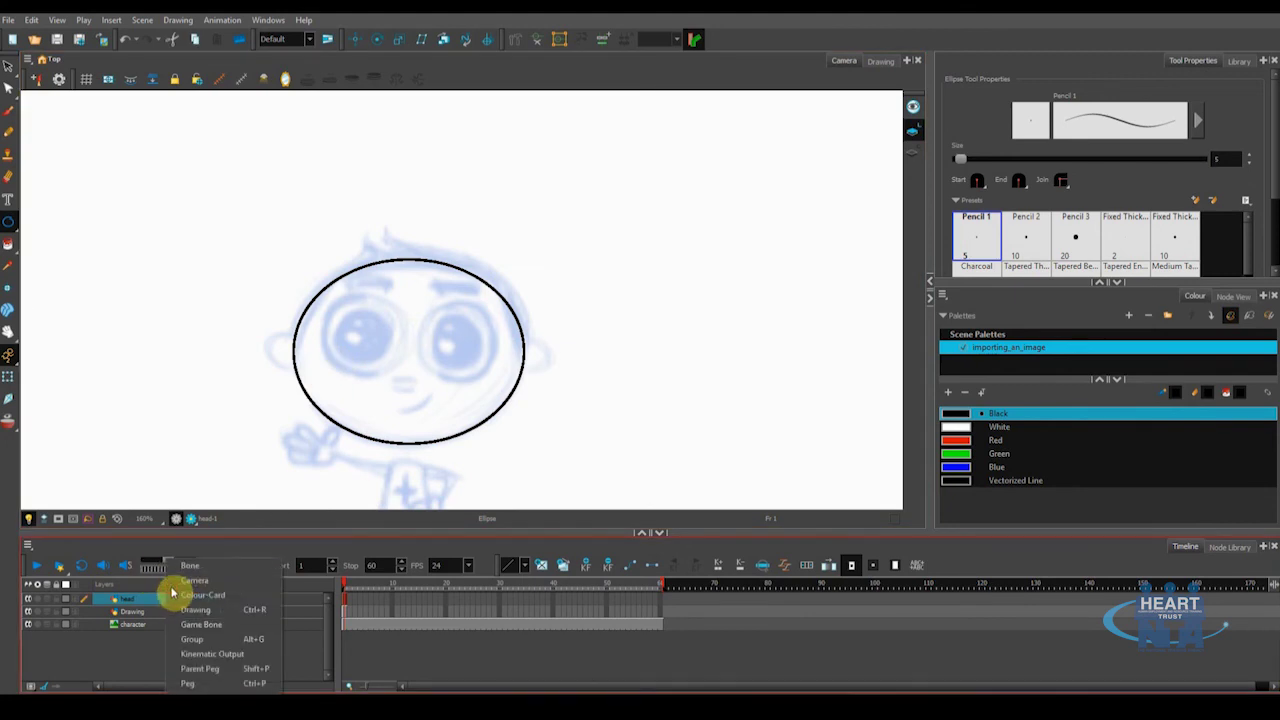
click(200, 611)
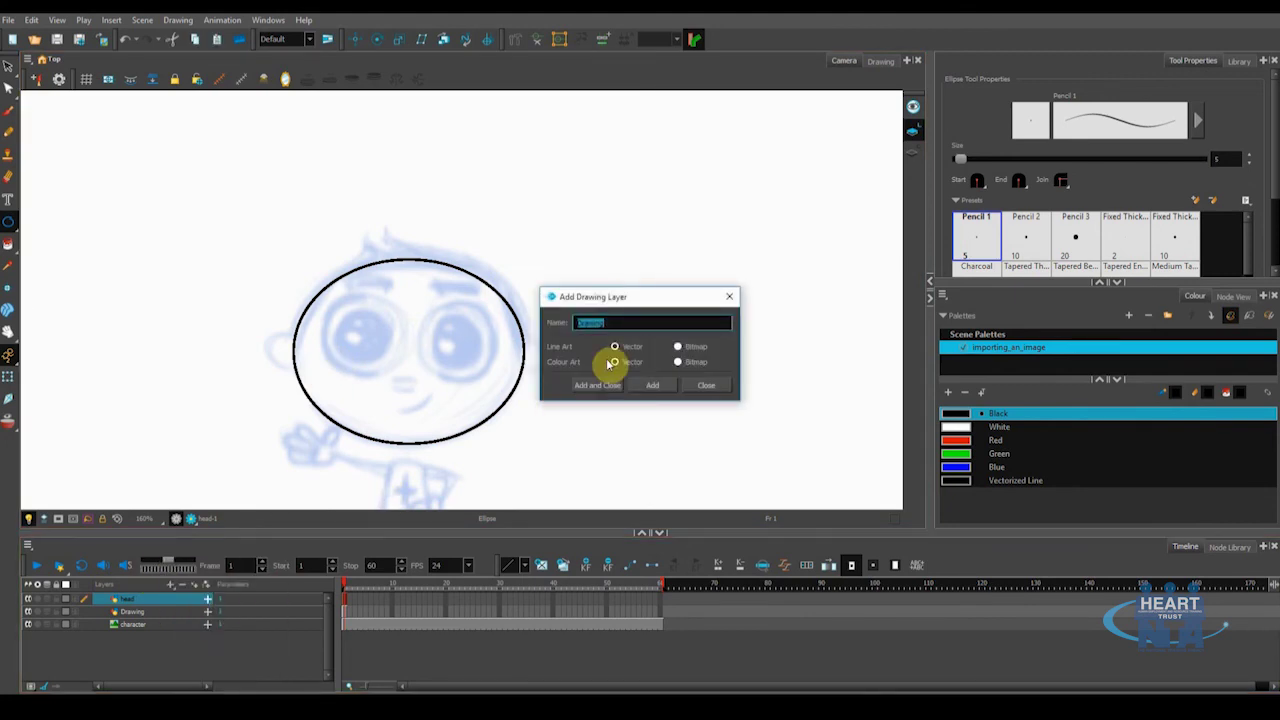
drag(626, 299, 633, 314)
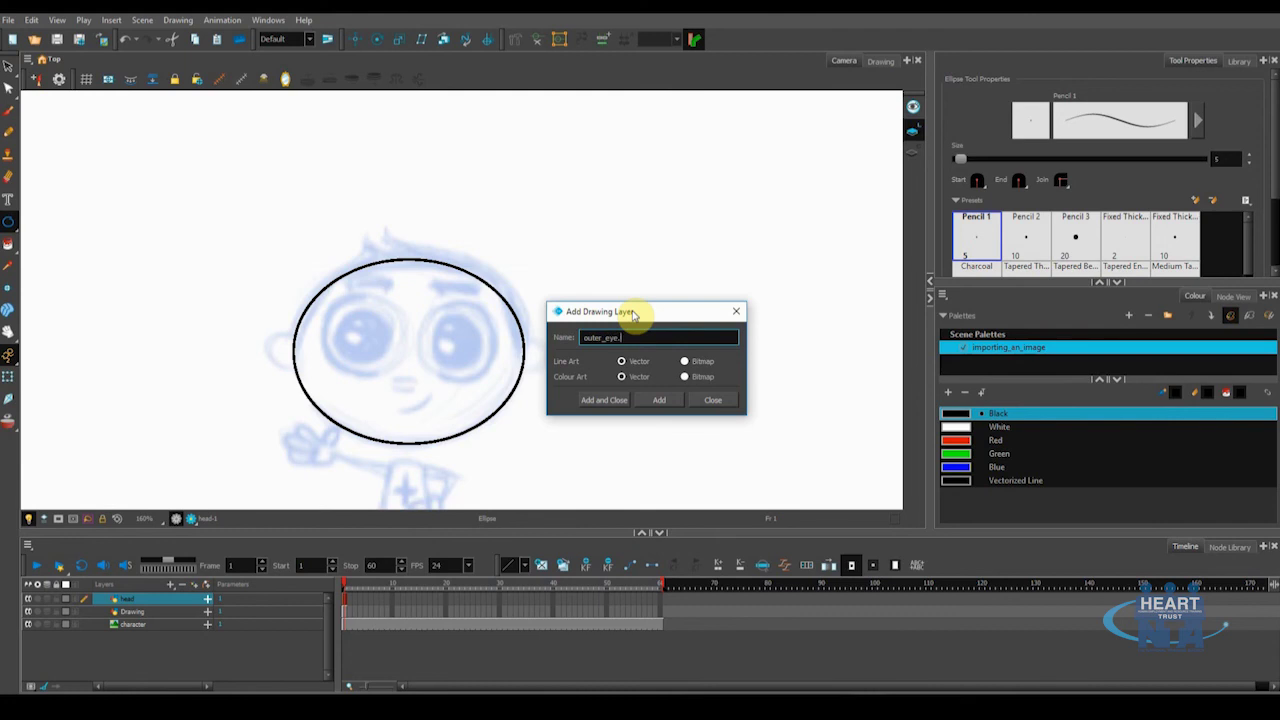
key(Caps_Lock)
text(R)
key(Caps_Lock)
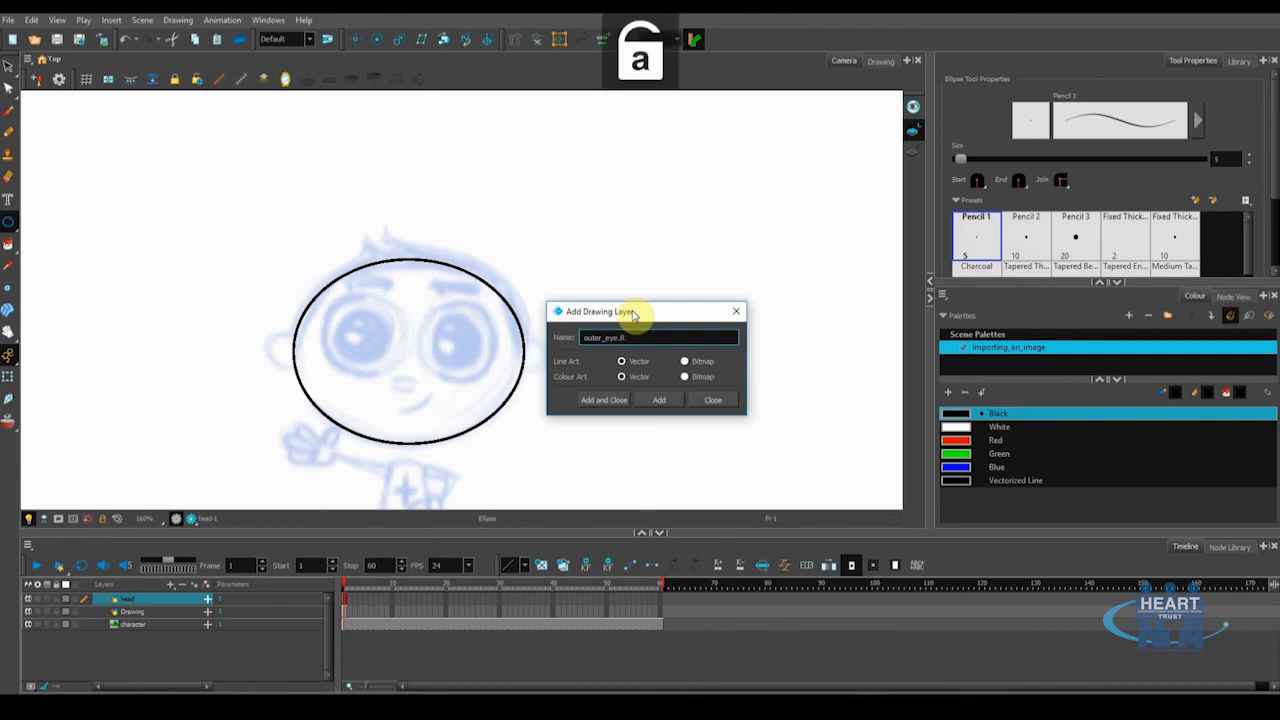
click(605, 400)
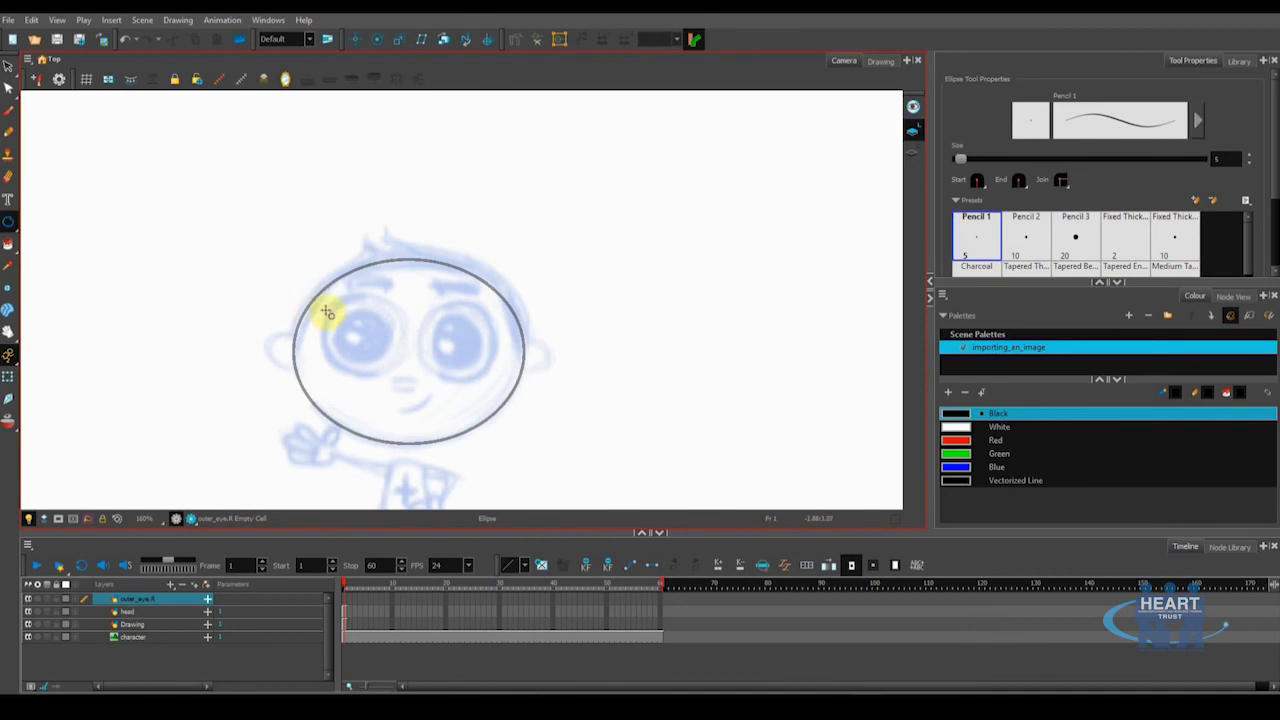
drag(324, 302, 404, 375)
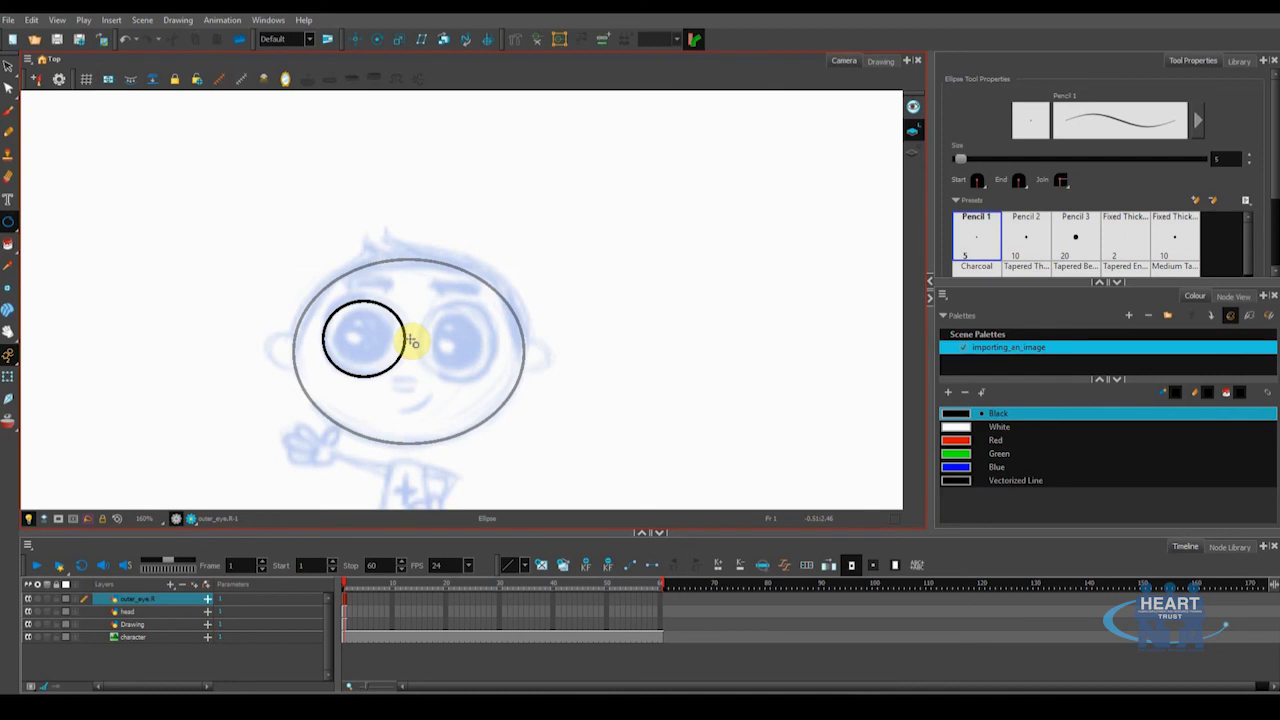
Duplicate the outer_eye.R layer and rename the copy outer_eye.L
right_click(141, 606)
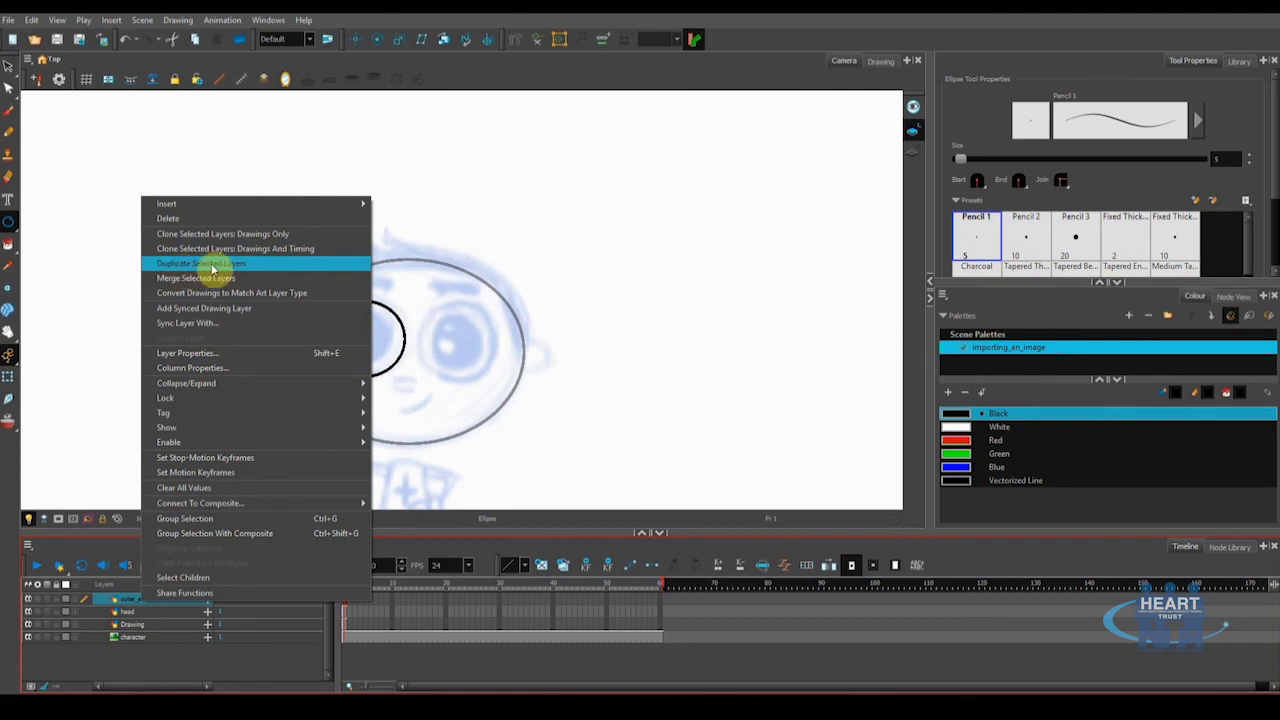
click(224, 264)
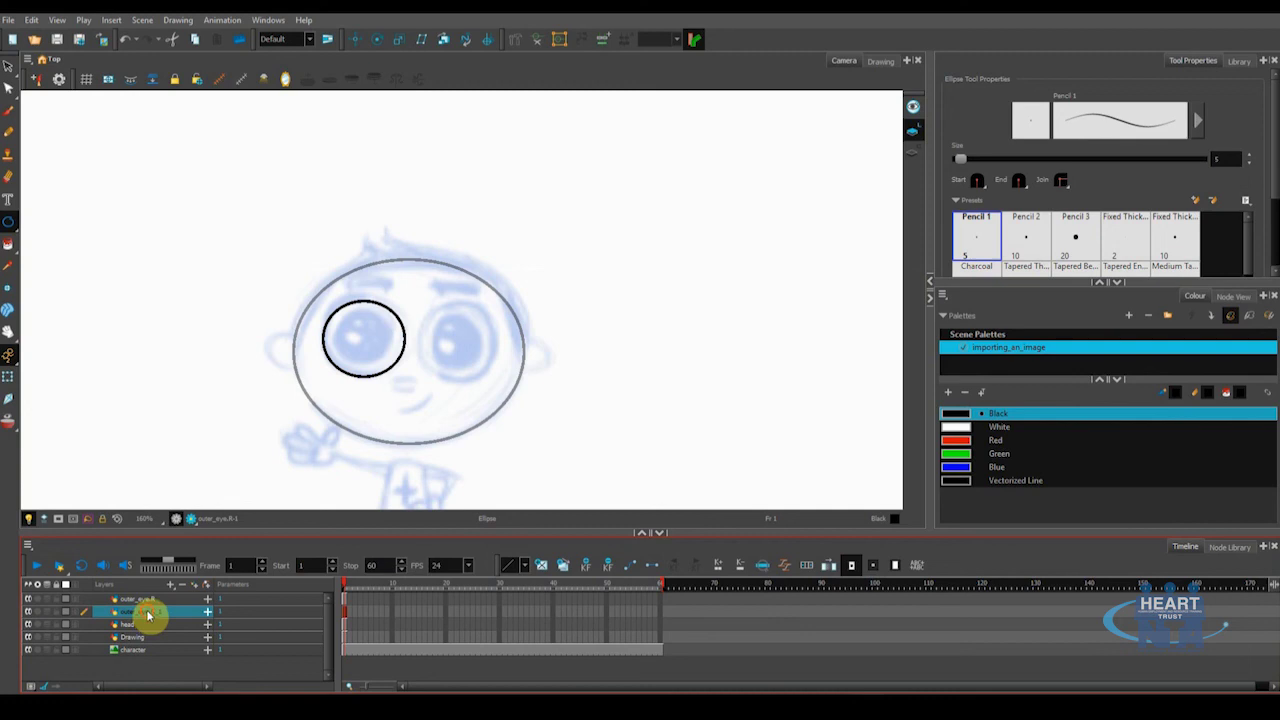
double_click(142, 613)
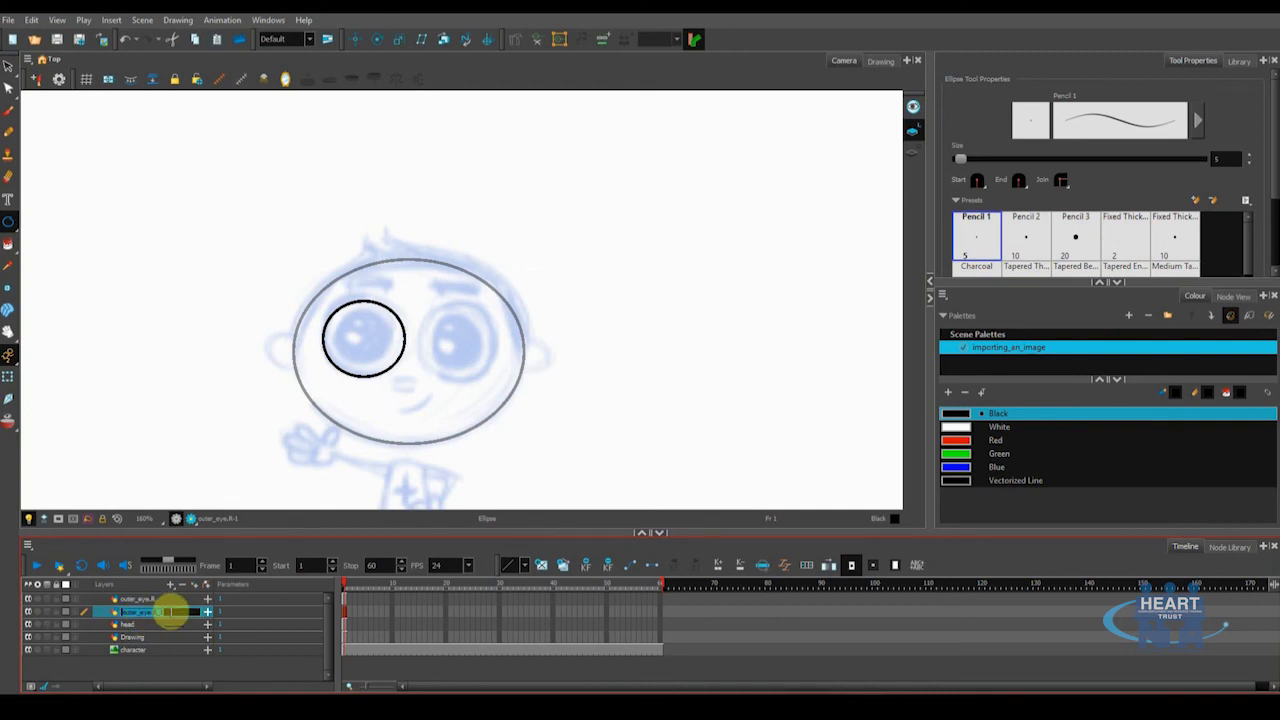
click(171, 611)
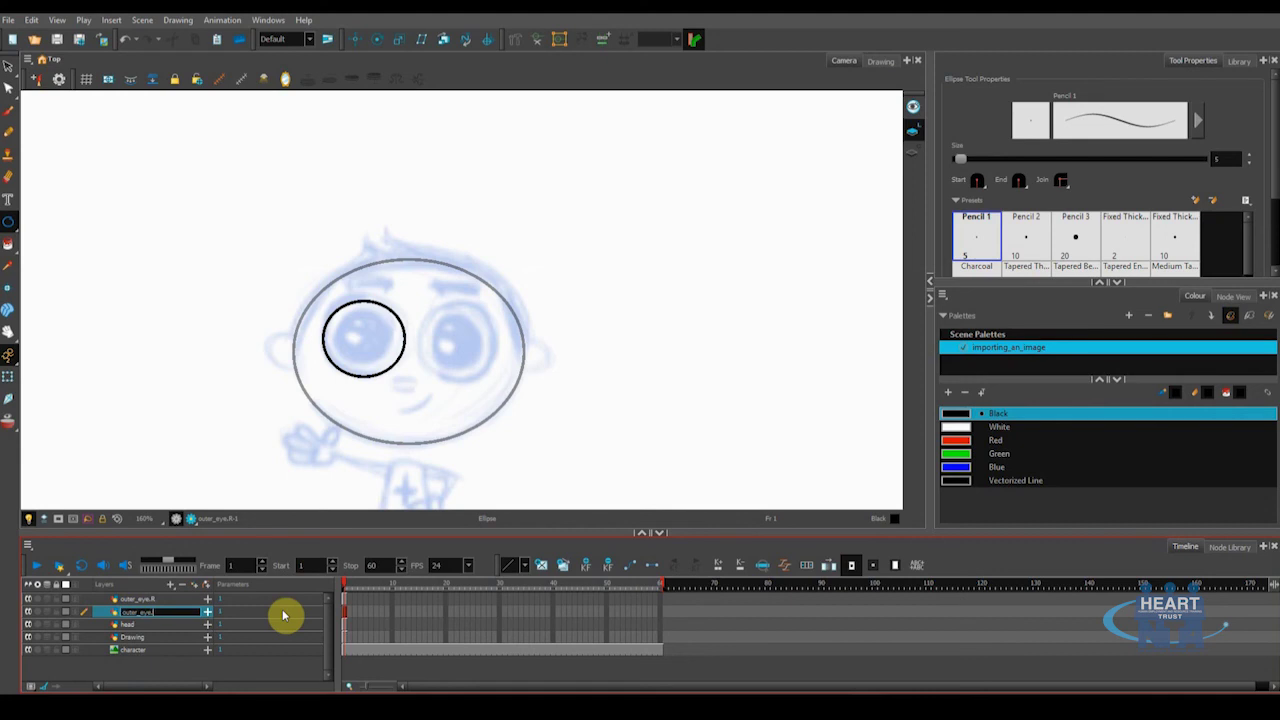
key(Caps_Lock)
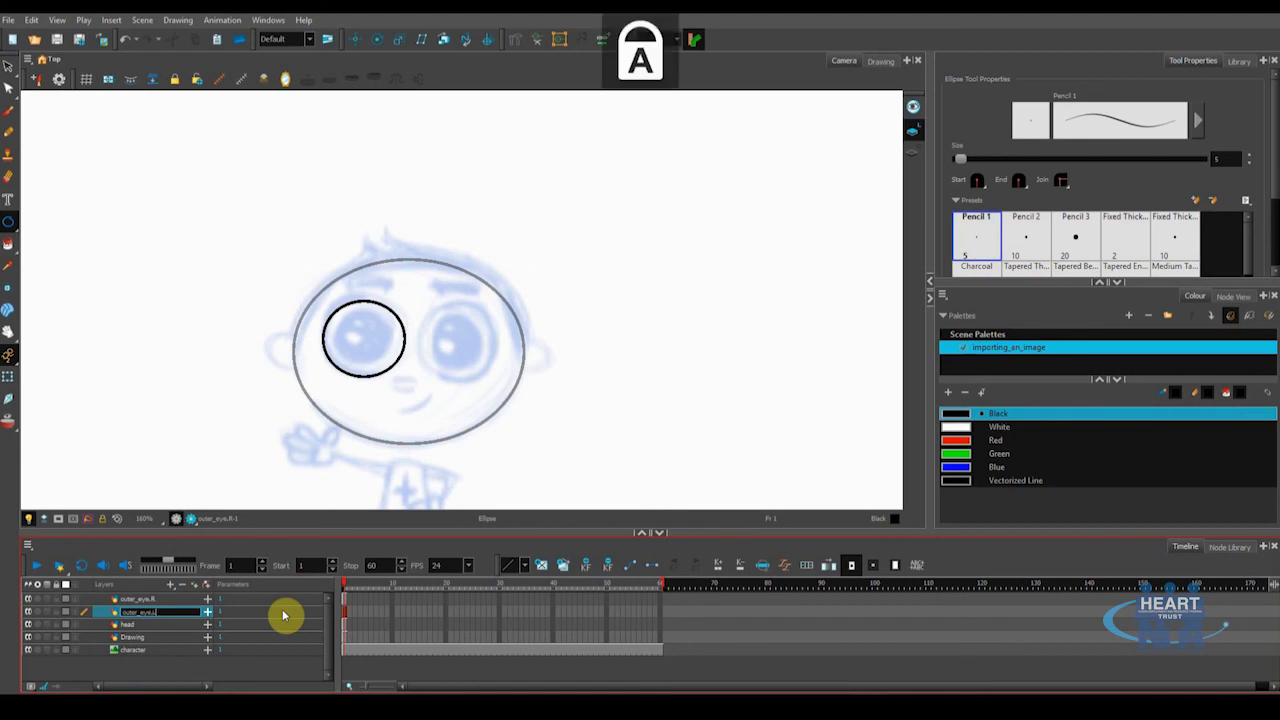
key(Return)
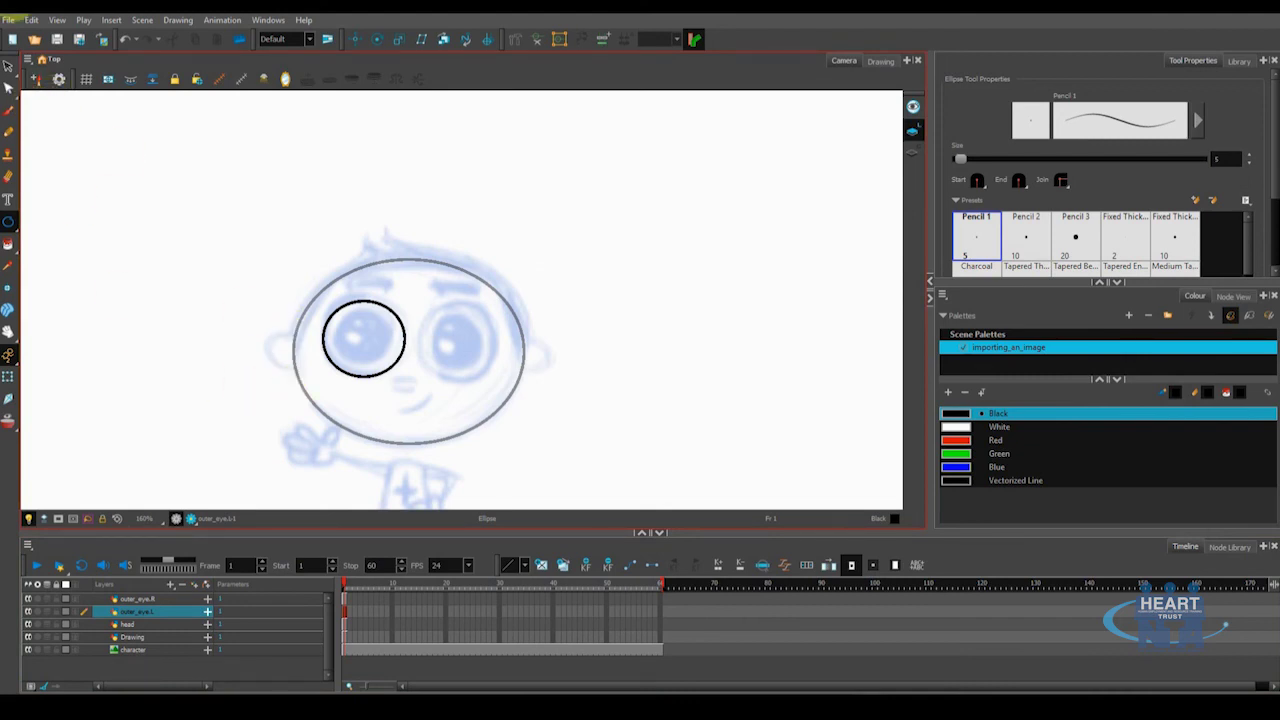
Move the copied eye outline on the outer_eye.L layer over the sketch of the character's left eye
click(8, 70)
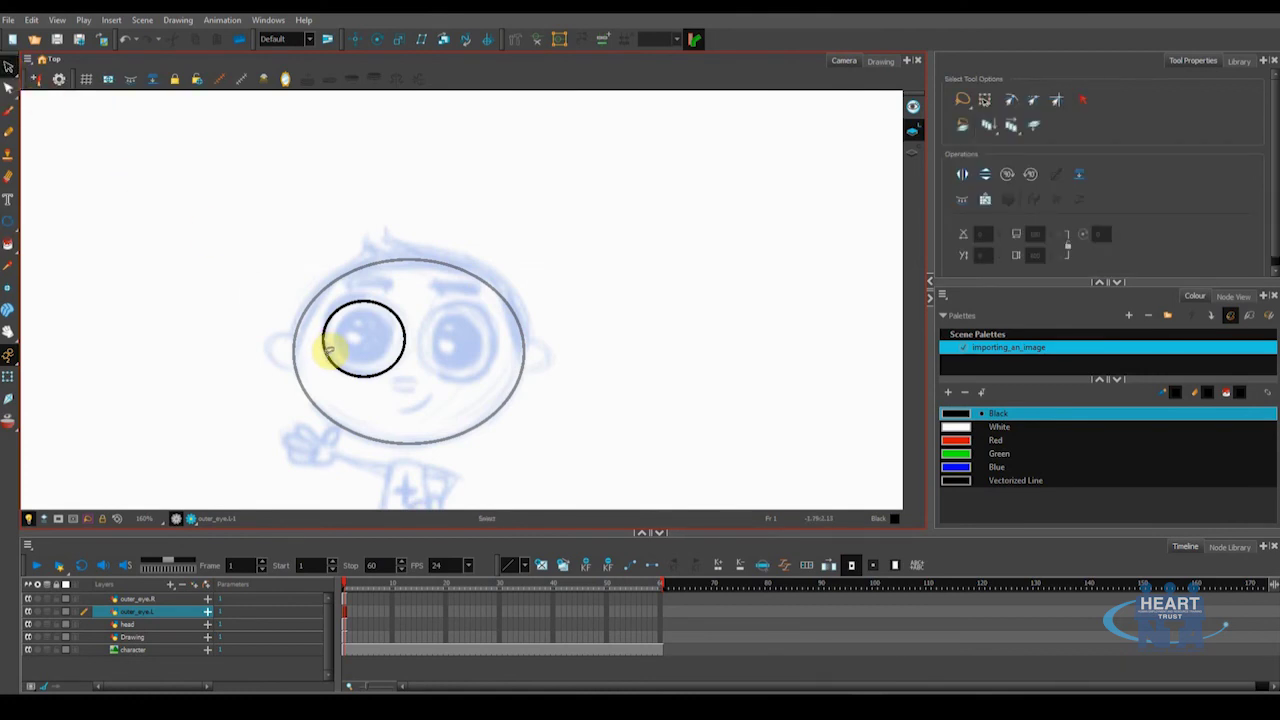
click(327, 355)
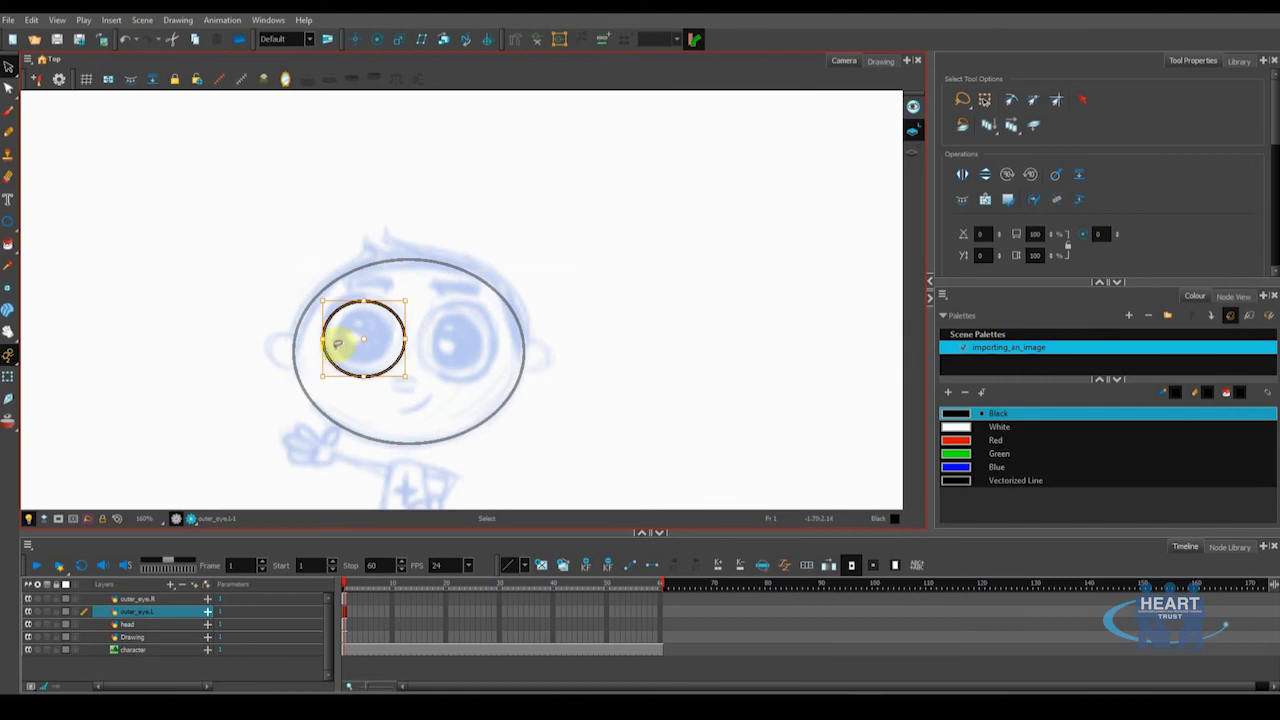
drag(362, 353, 444, 355)
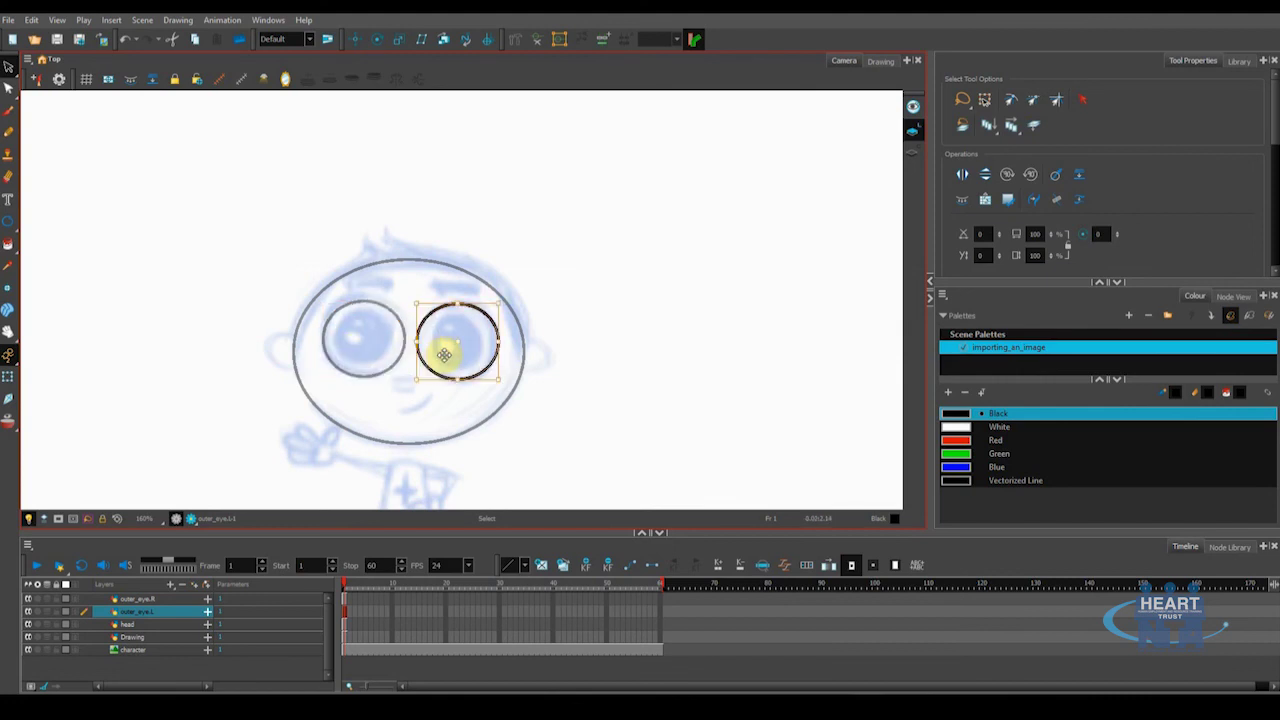
click(626, 429)
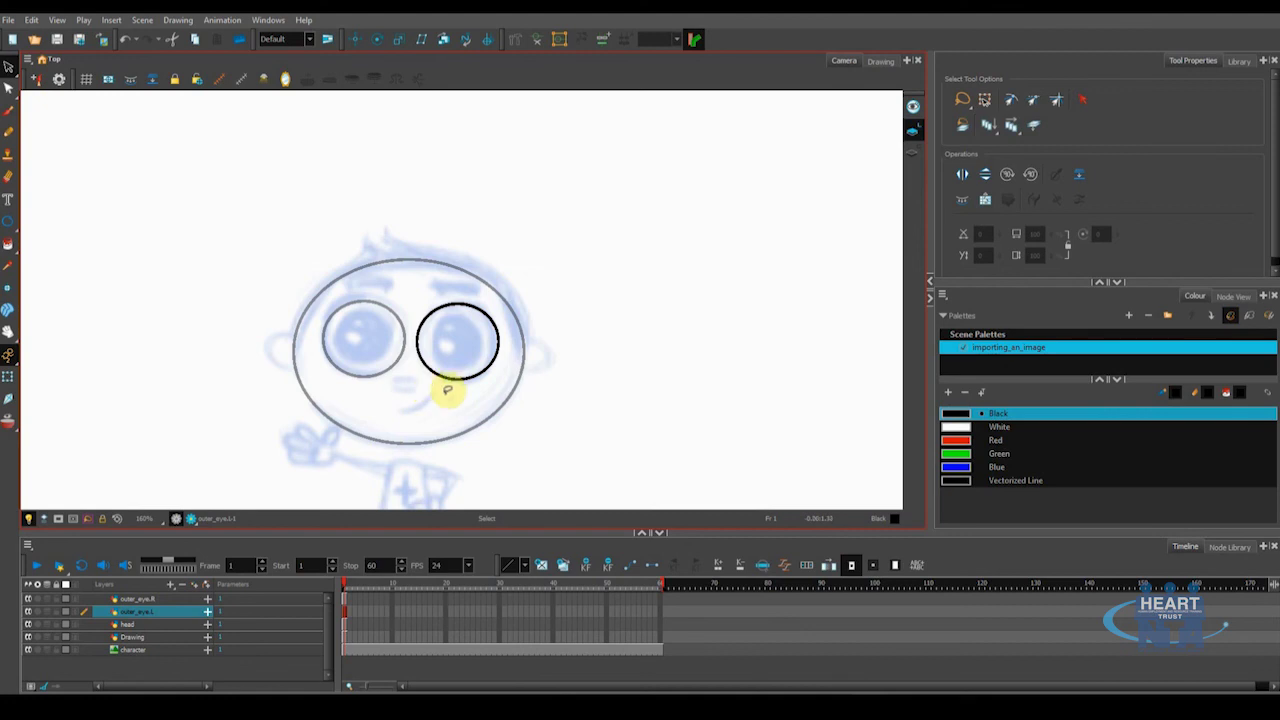
click(455, 380)
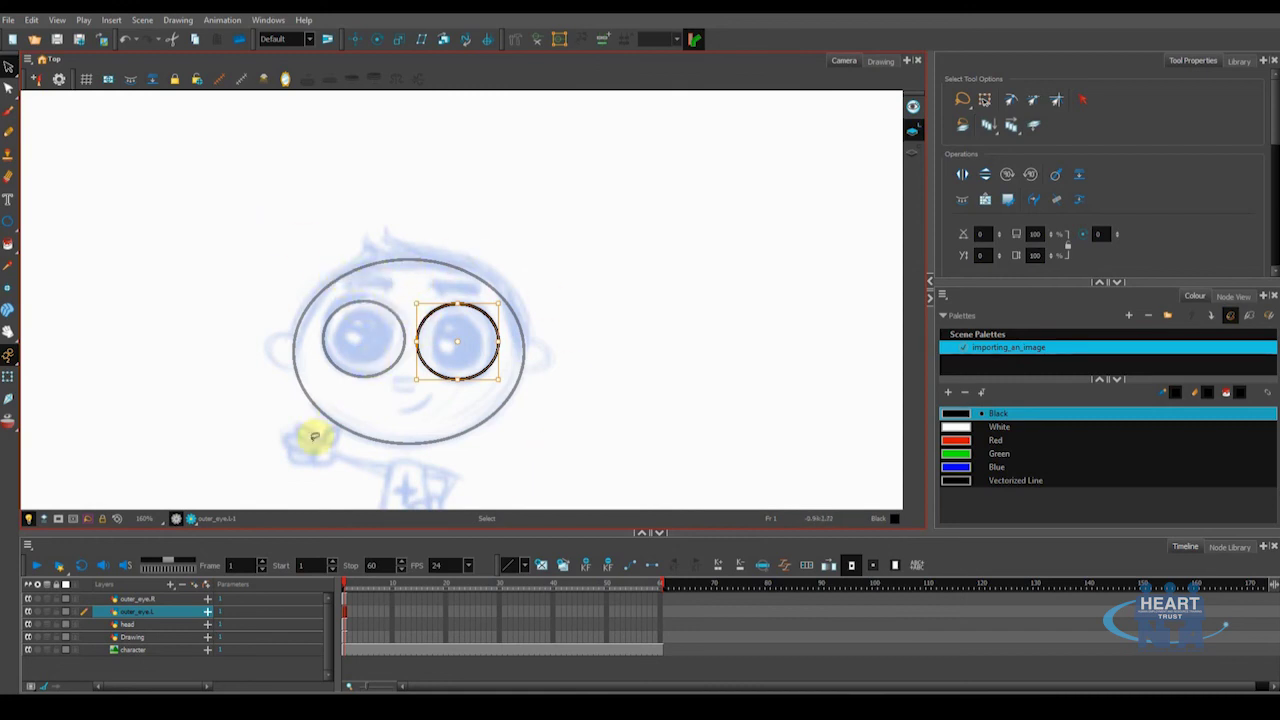
Add a vector drawing layer named nose above the outer_eye.R layer
click(155, 600)
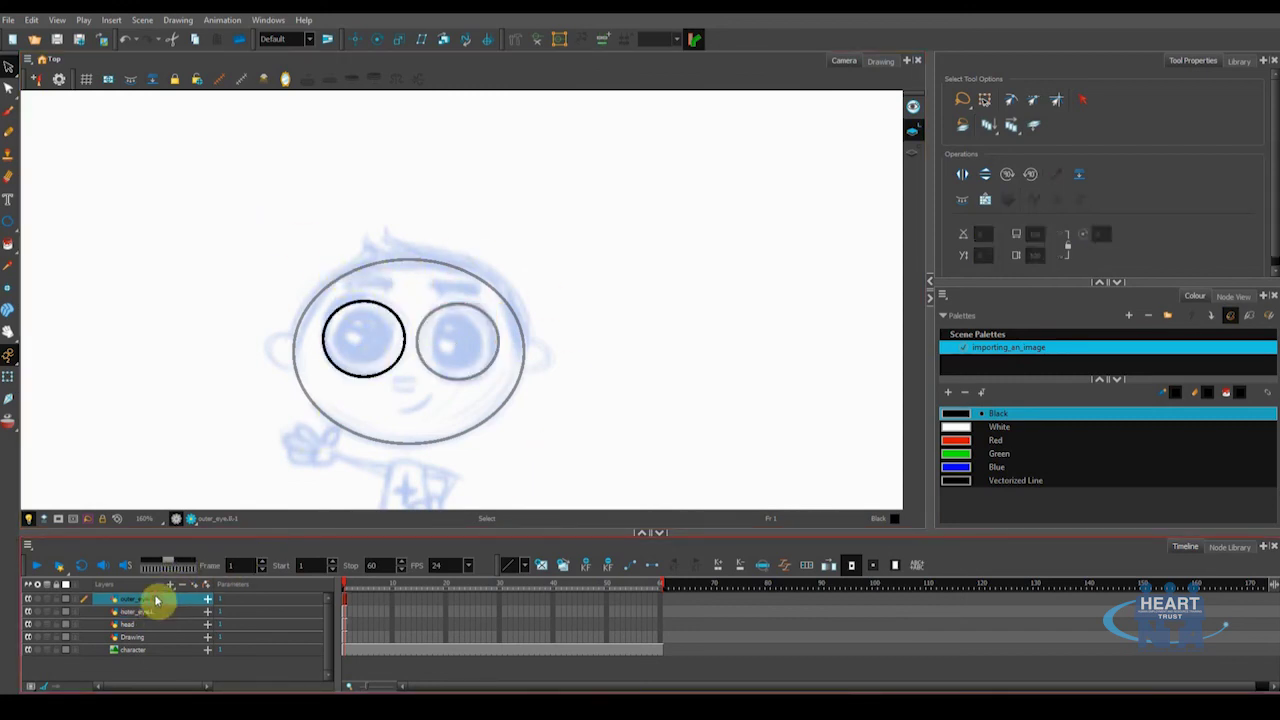
click(170, 585)
click(189, 609)
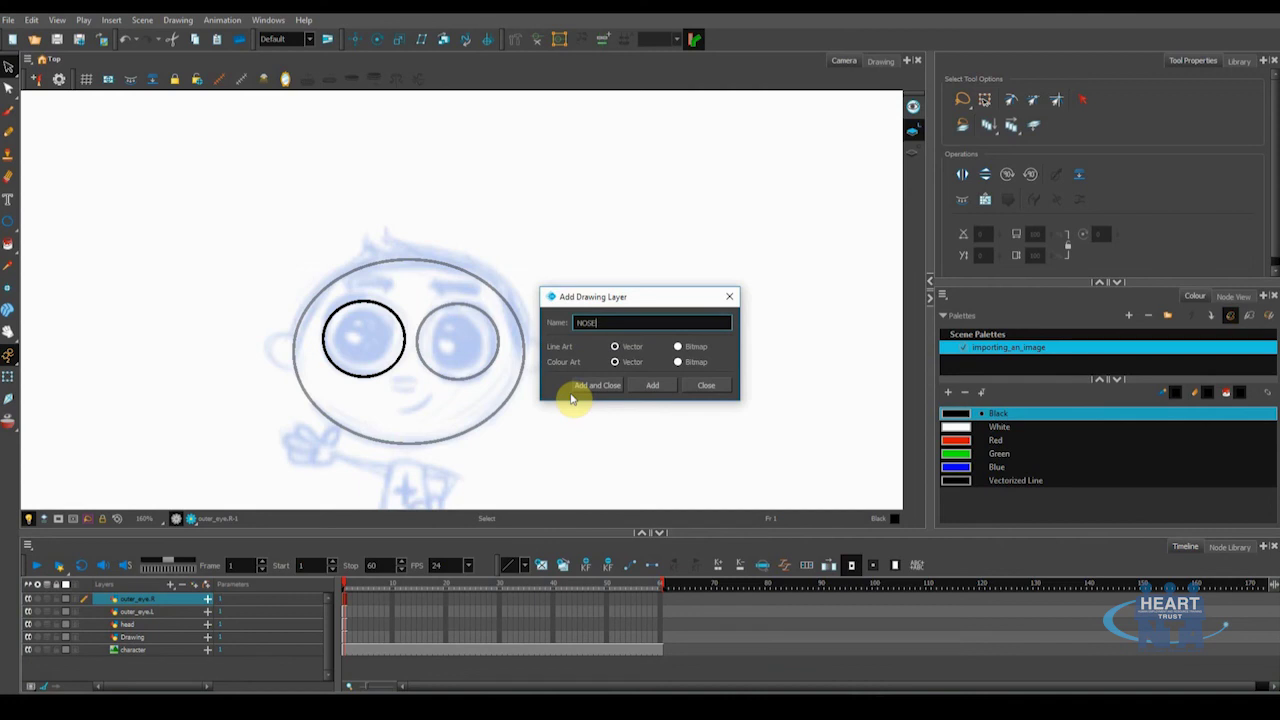
key(Caps_Lock)
text(nose)
click(586, 386)
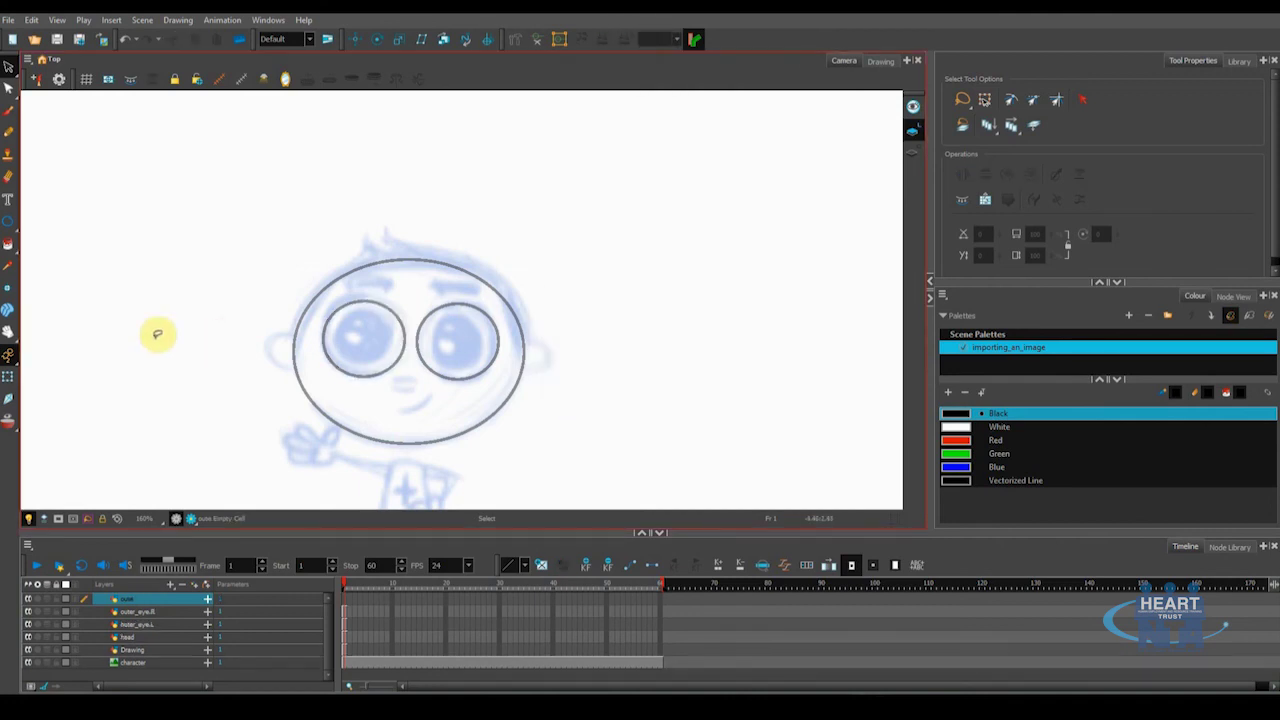
Trace the nose on the nose layer with two short, nearly horizontal strokes using the Line tool
click(9, 220)
click(42, 250)
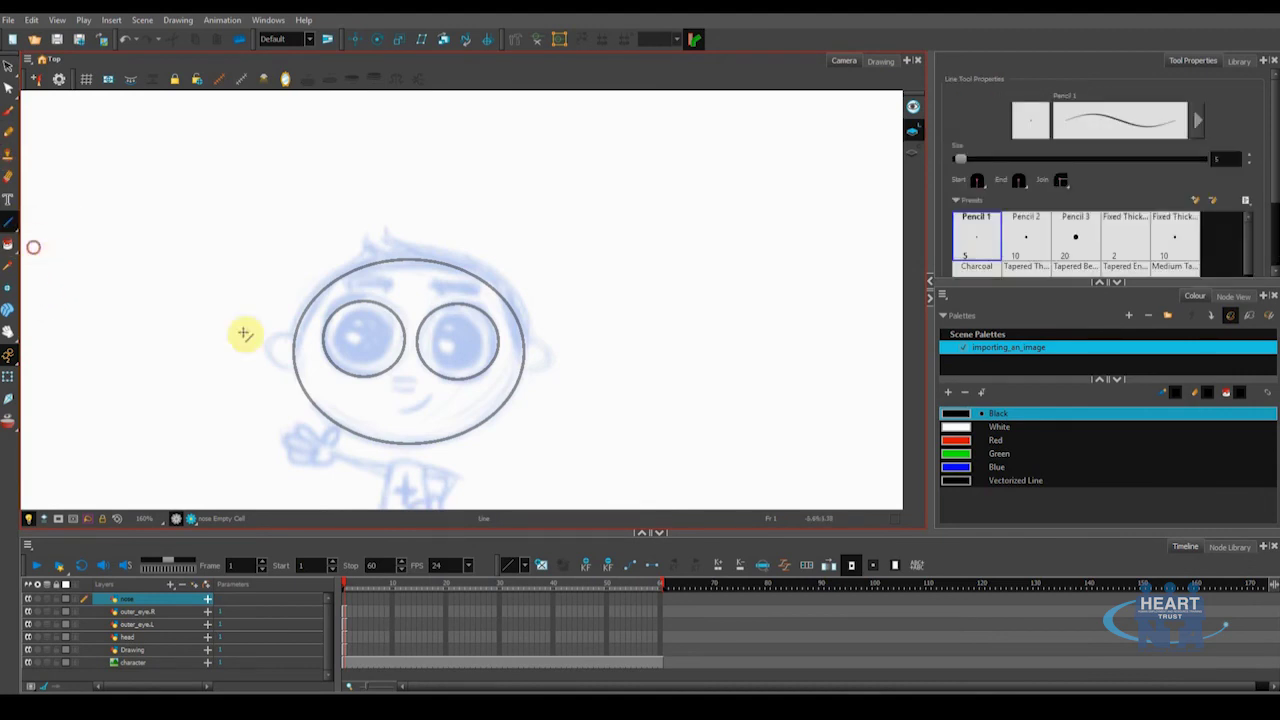
drag(393, 381, 414, 390)
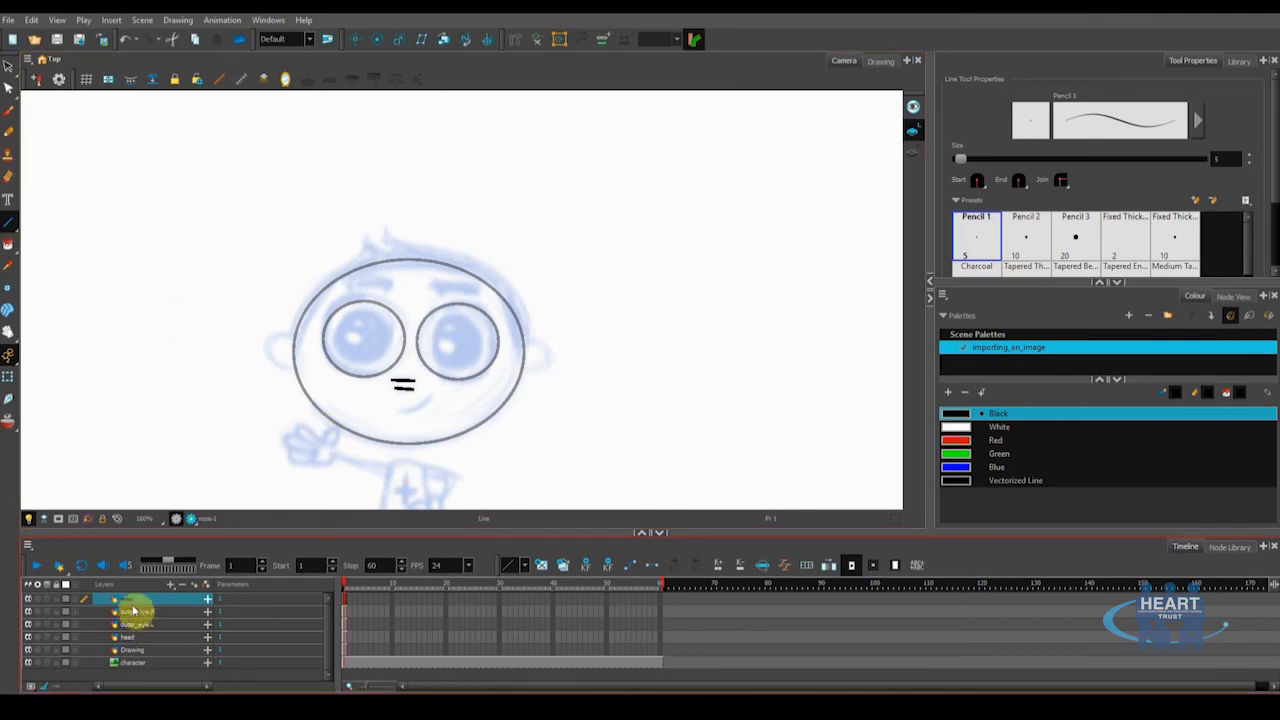
Add a vector drawing layer named mouth above the nose layer
click(170, 584)
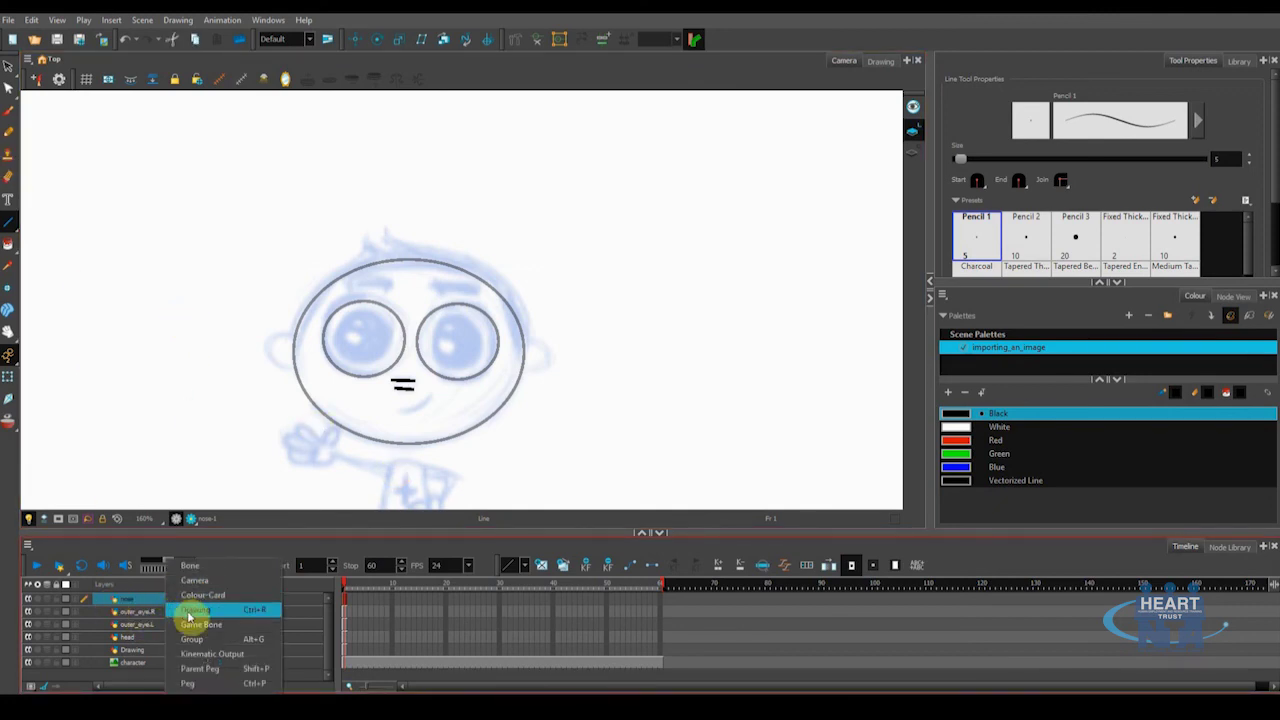
click(192, 610)
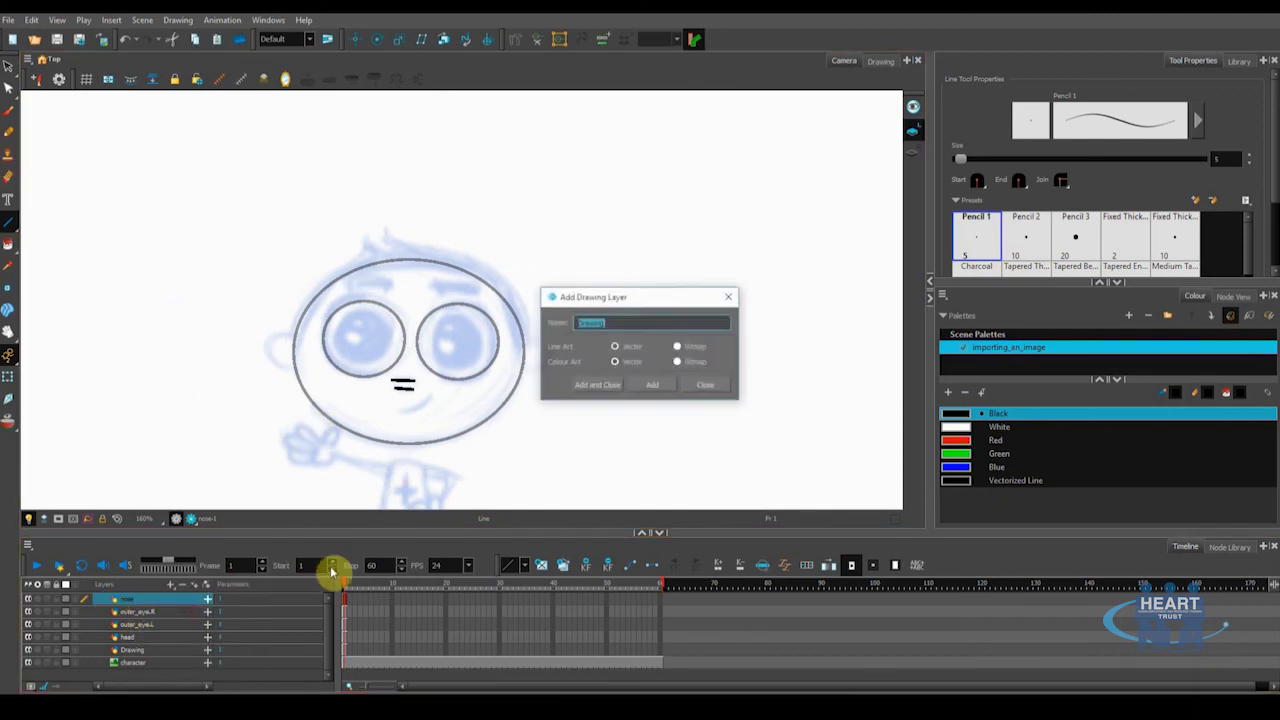
click(601, 386)
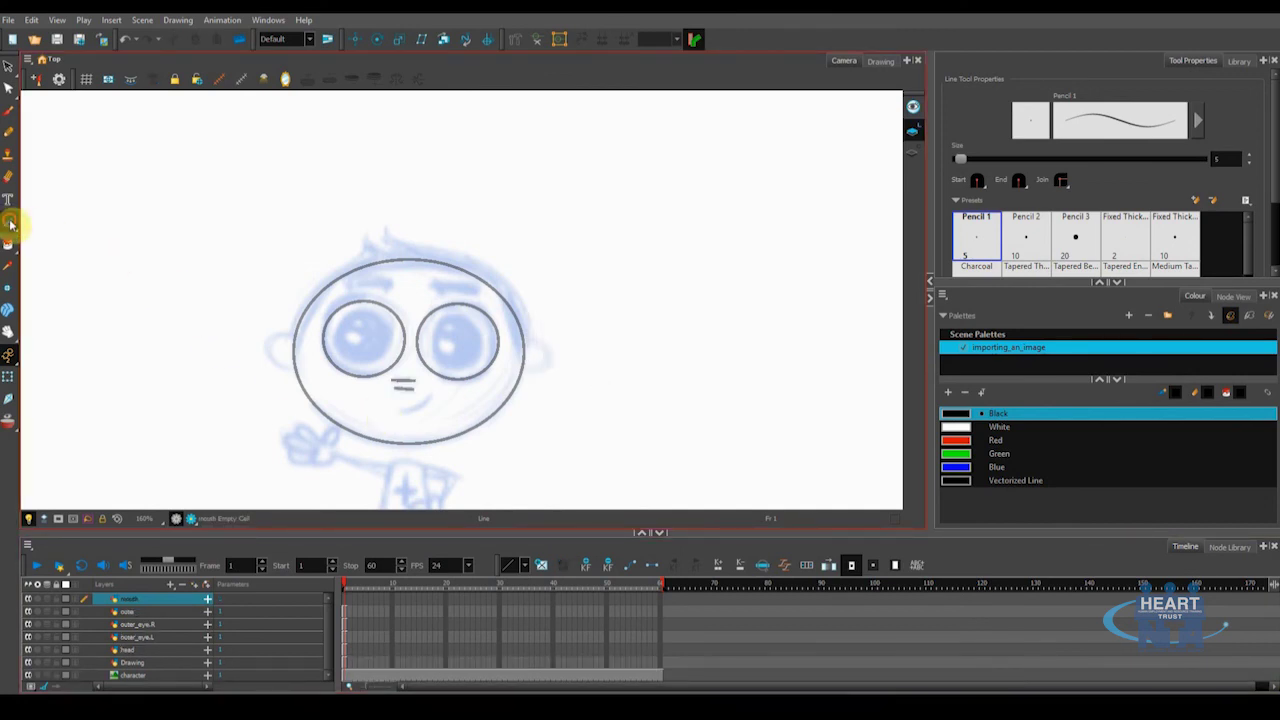
Trace the smiling mouth on the mouth layer as a short upward-curving stroke using the Polyline tool
click(10, 224)
click(43, 268)
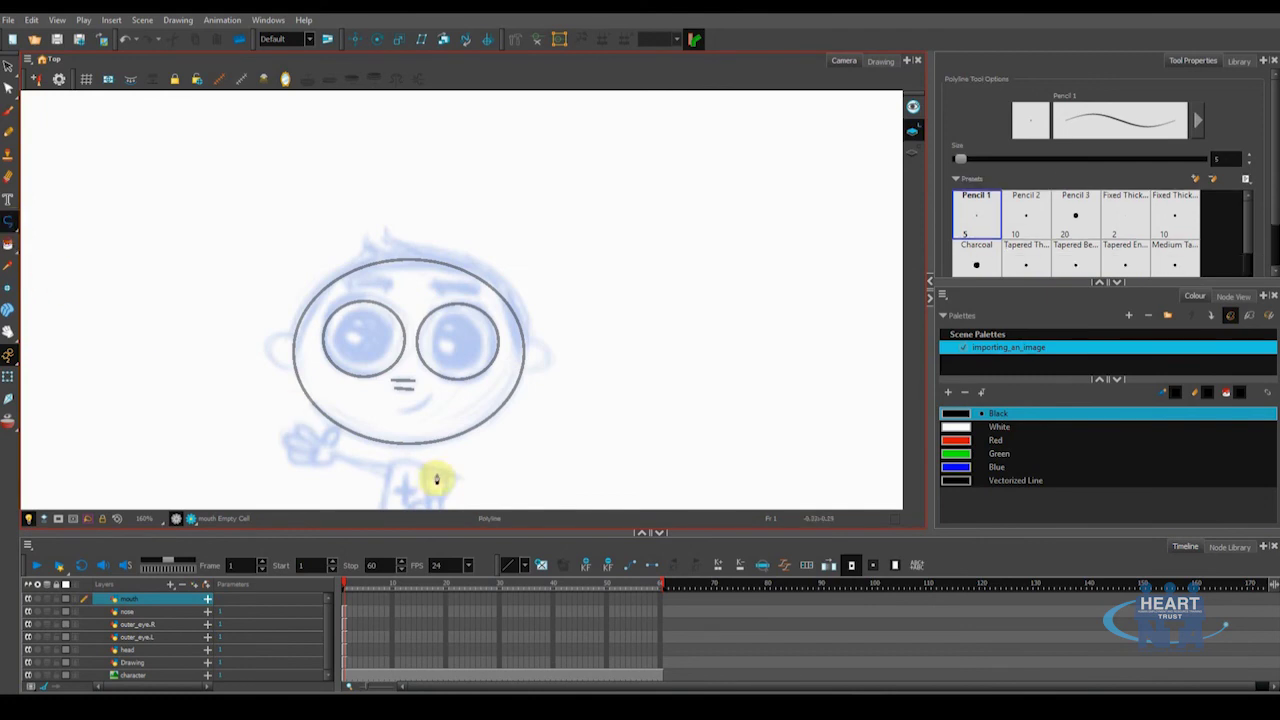
click(401, 409)
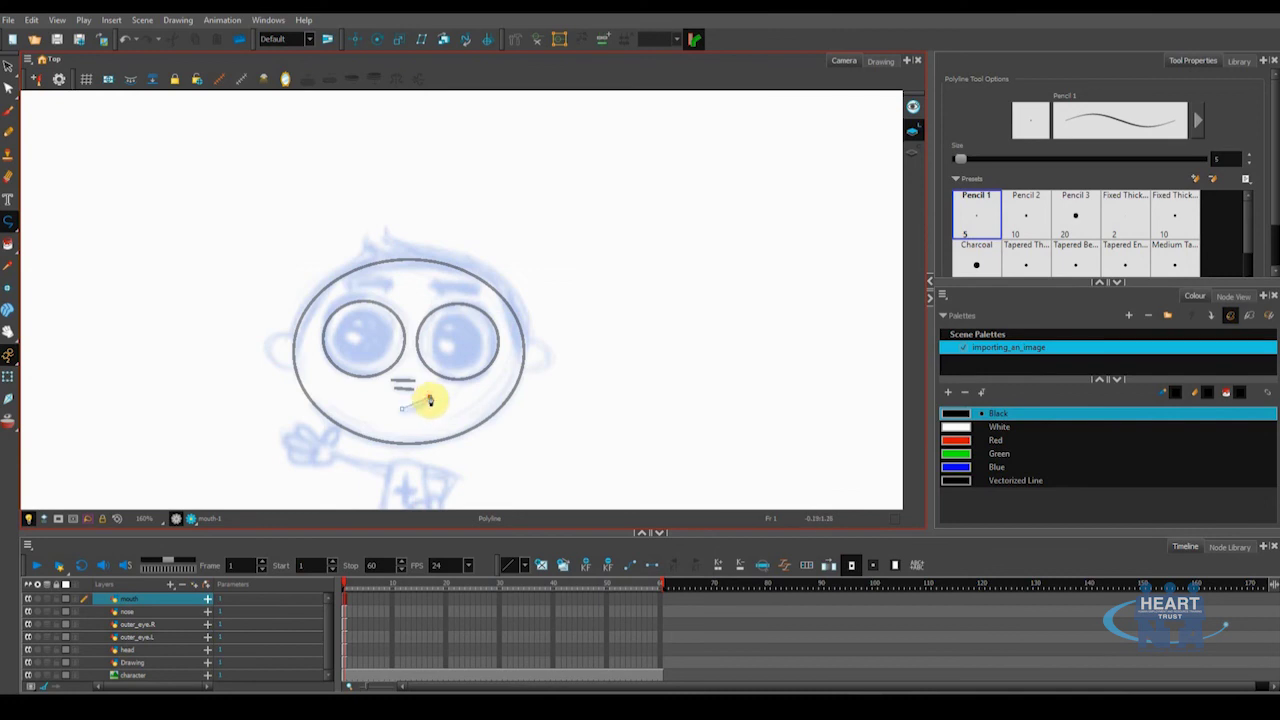
drag(438, 390, 442, 380)
key(Escape)
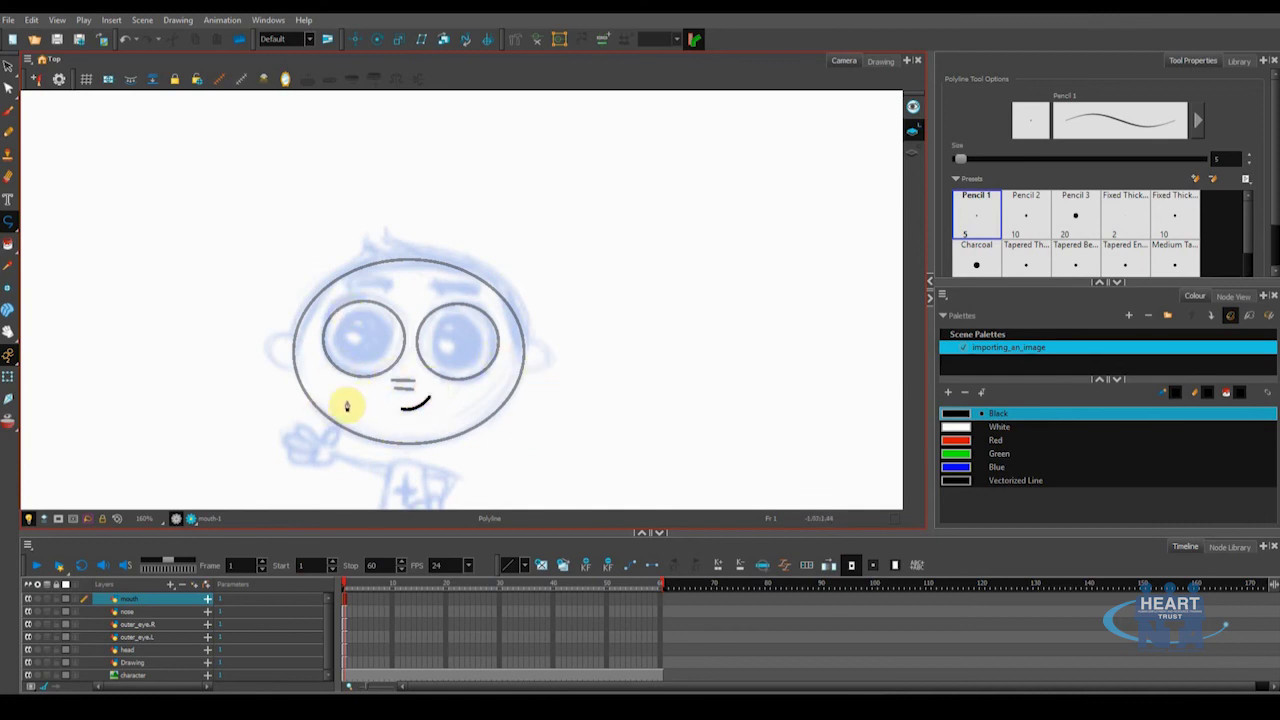
Add a vector drawing layer named ear.R above the mouth layer
click(170, 584)
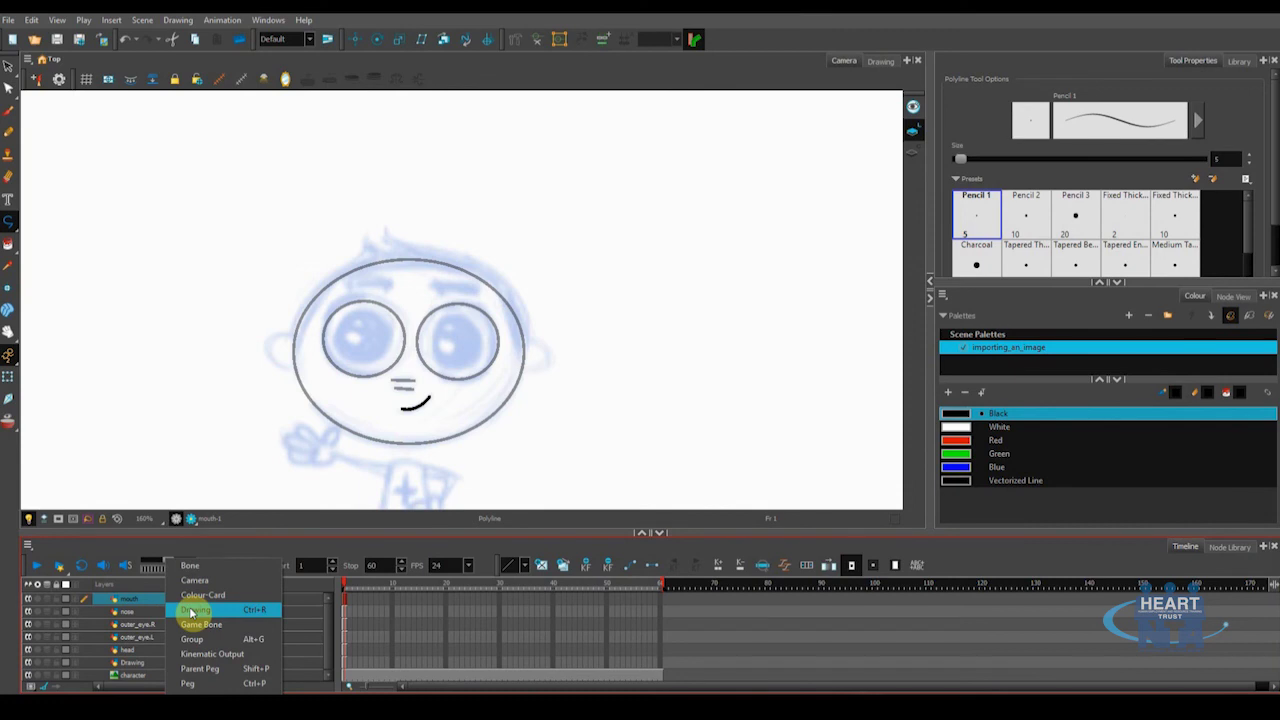
click(193, 610)
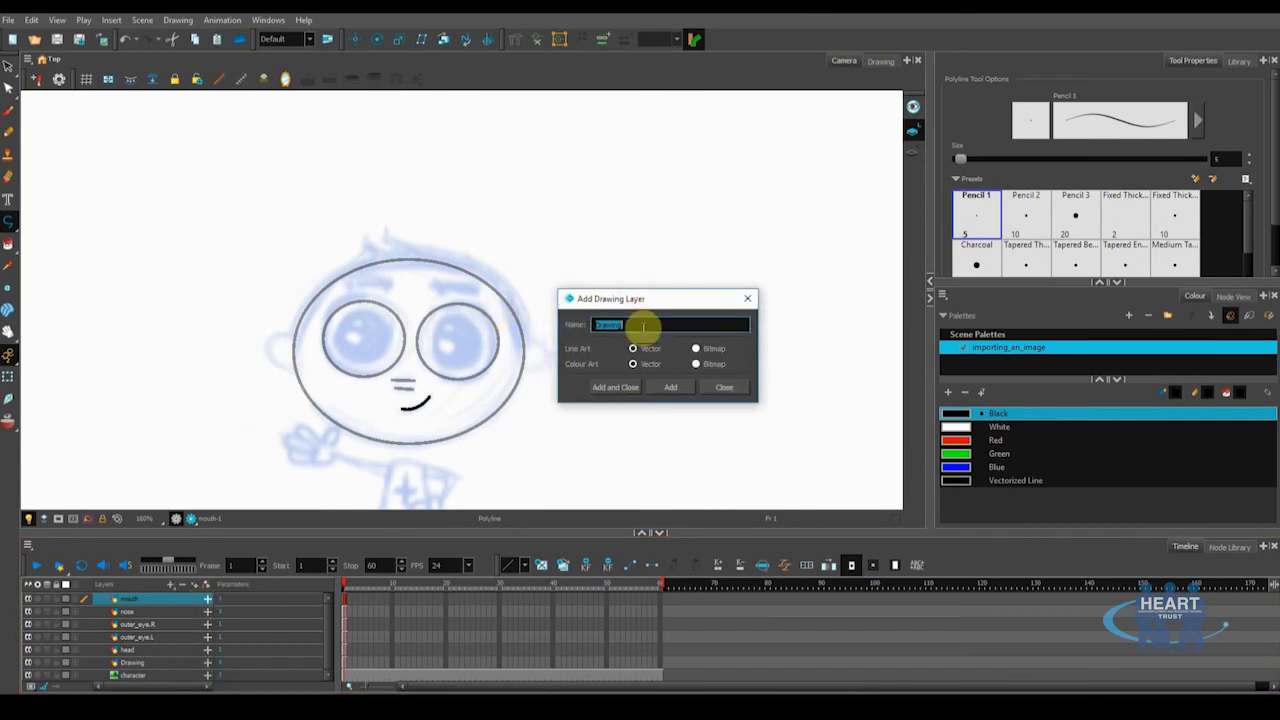
text(ear.)
key(Caps_Lock)
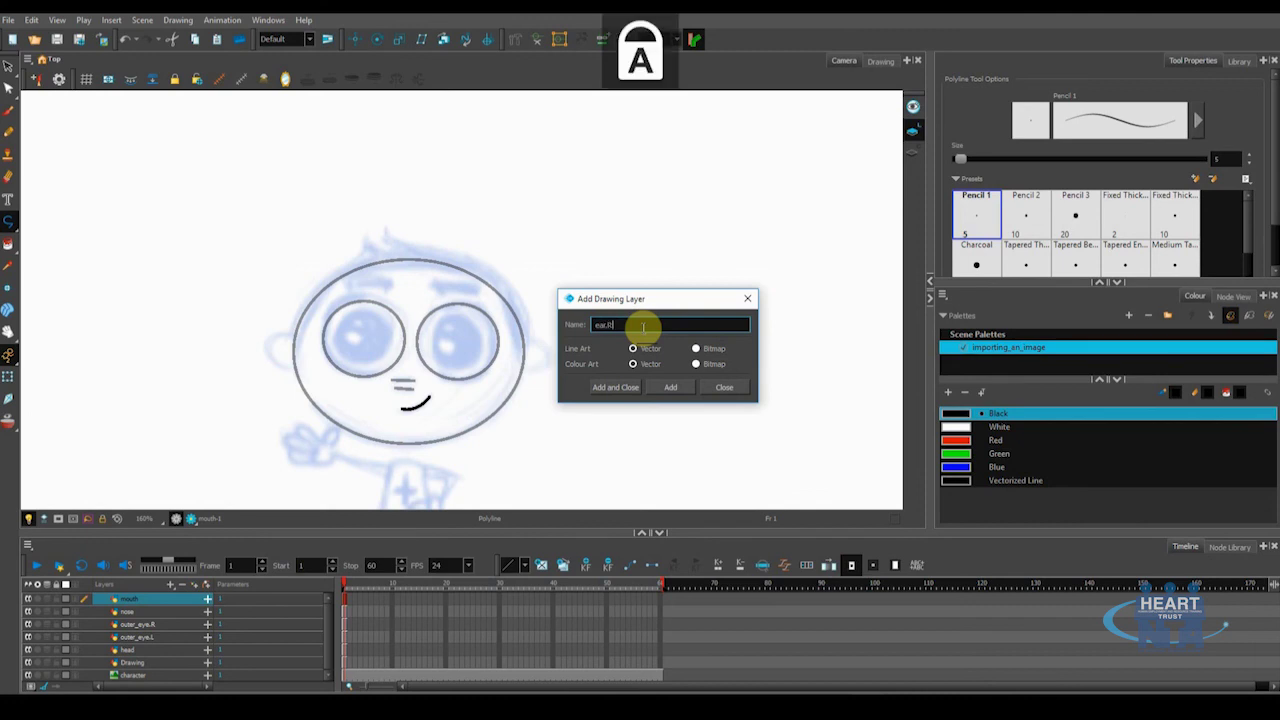
text(R)
key(Caps_Lock)
click(615, 387)
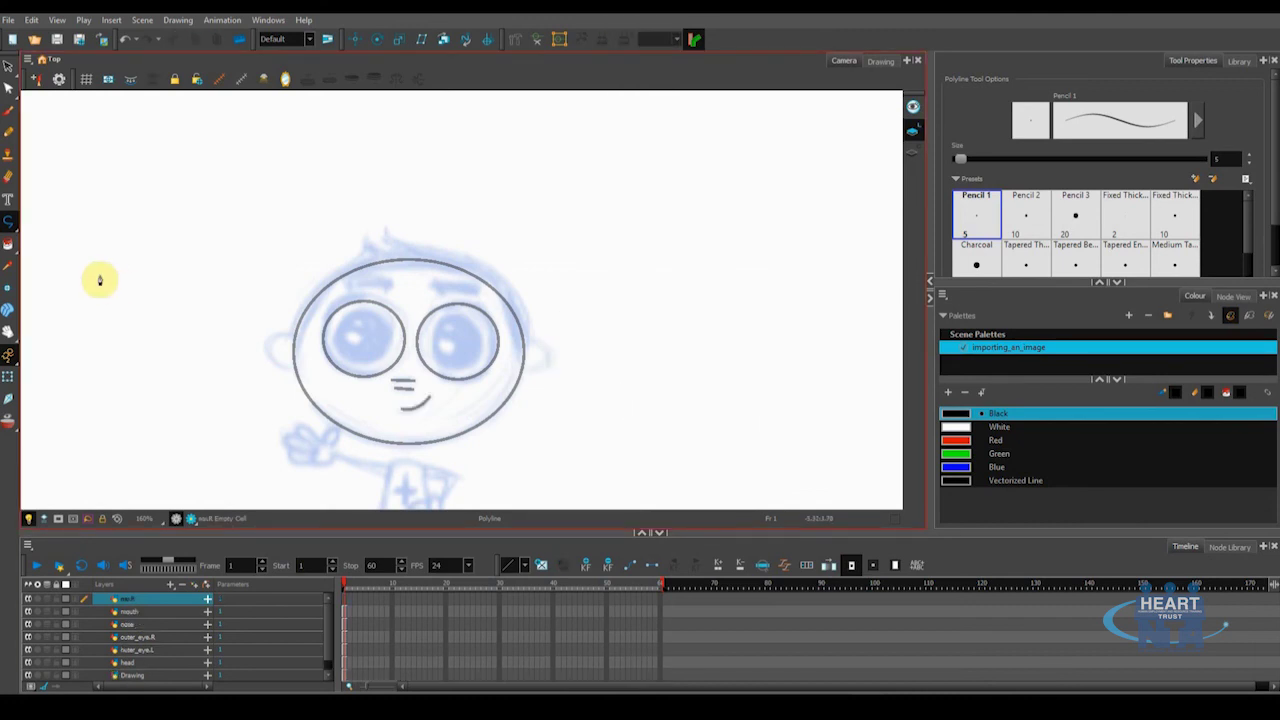
click(8, 230)
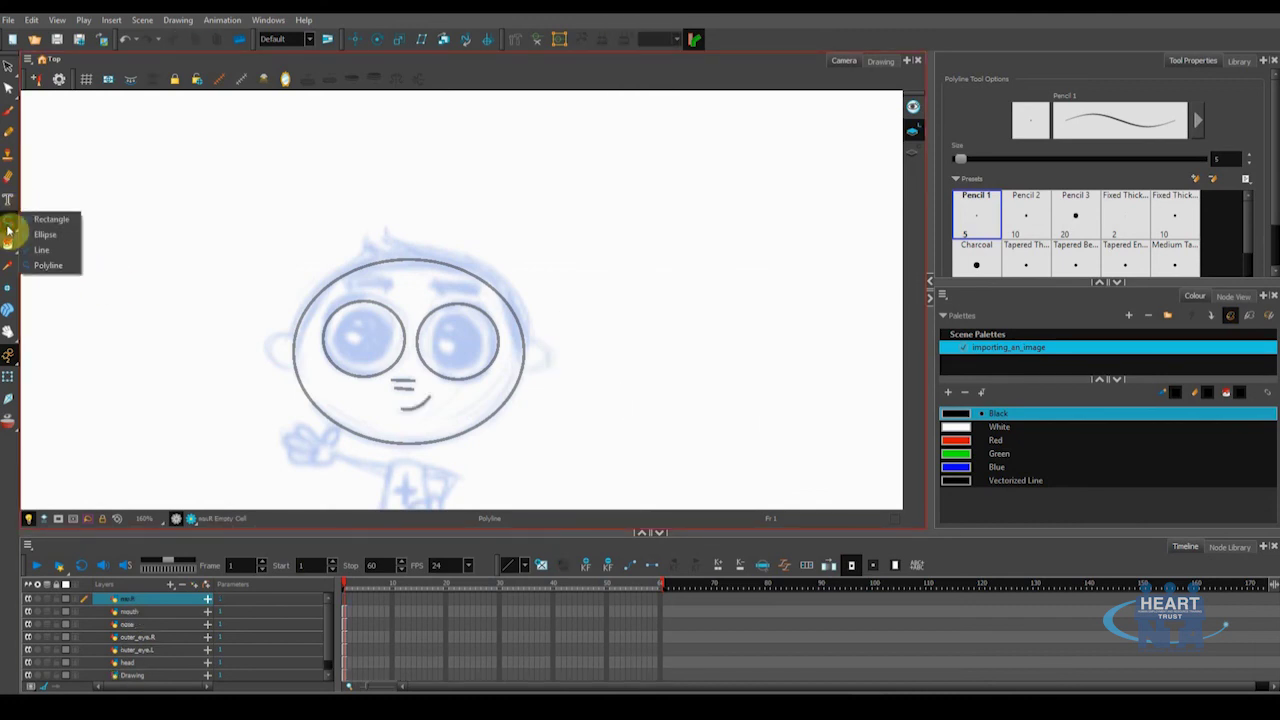
click(42, 264)
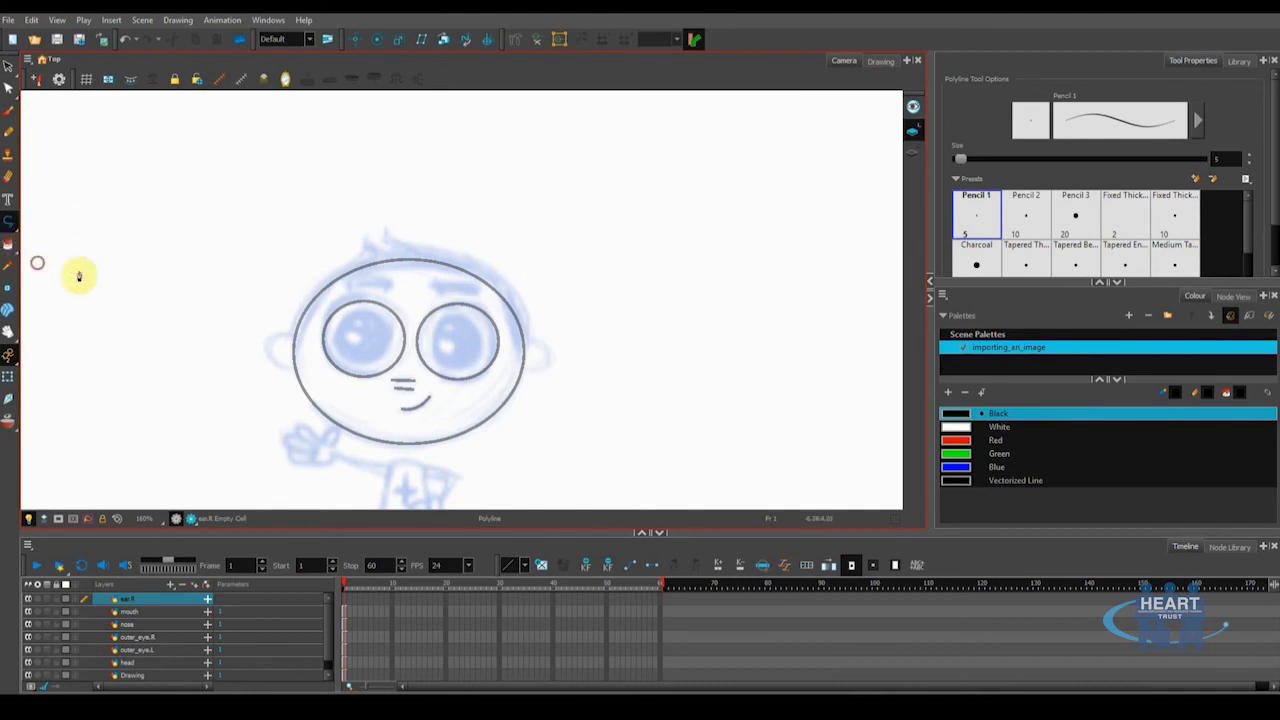
click(293, 335)
drag(274, 357, 296, 375)
click(293, 369)
key(alt+s)
key(ctrl+z)
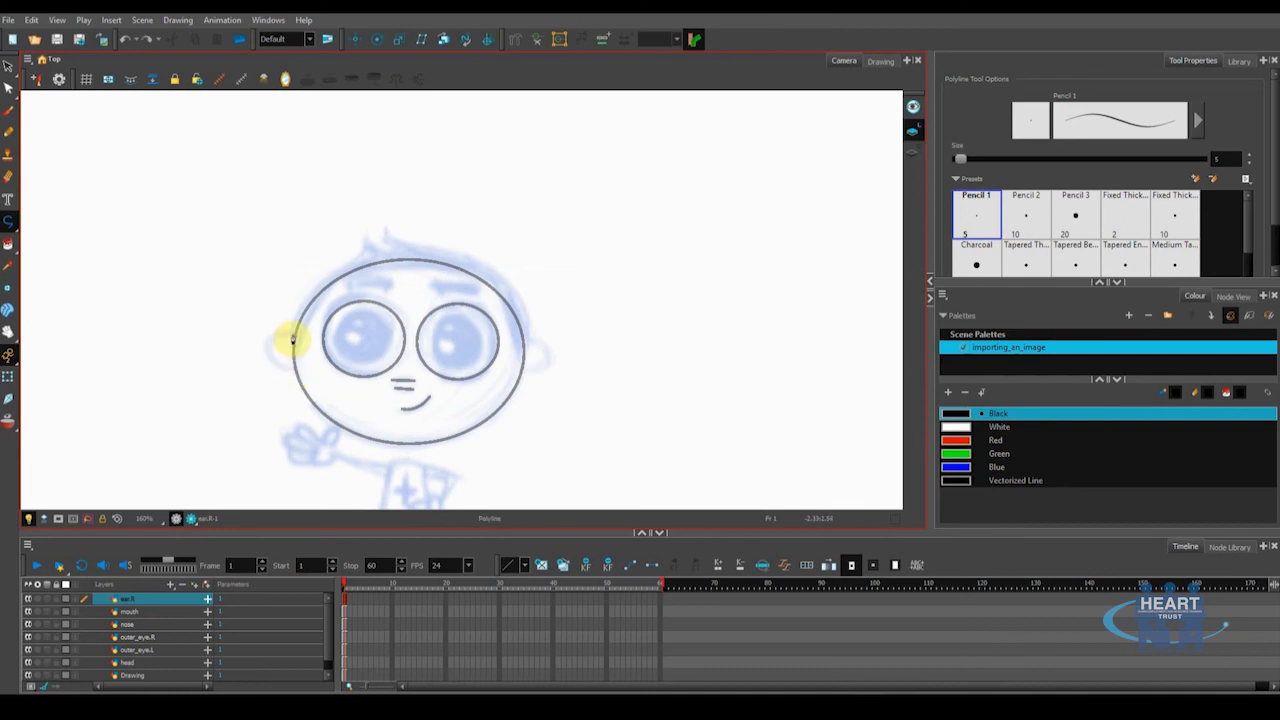
Trace the character's right ear on the ear.R layer as an open curve starting and ending on the head outline
click(294, 338)
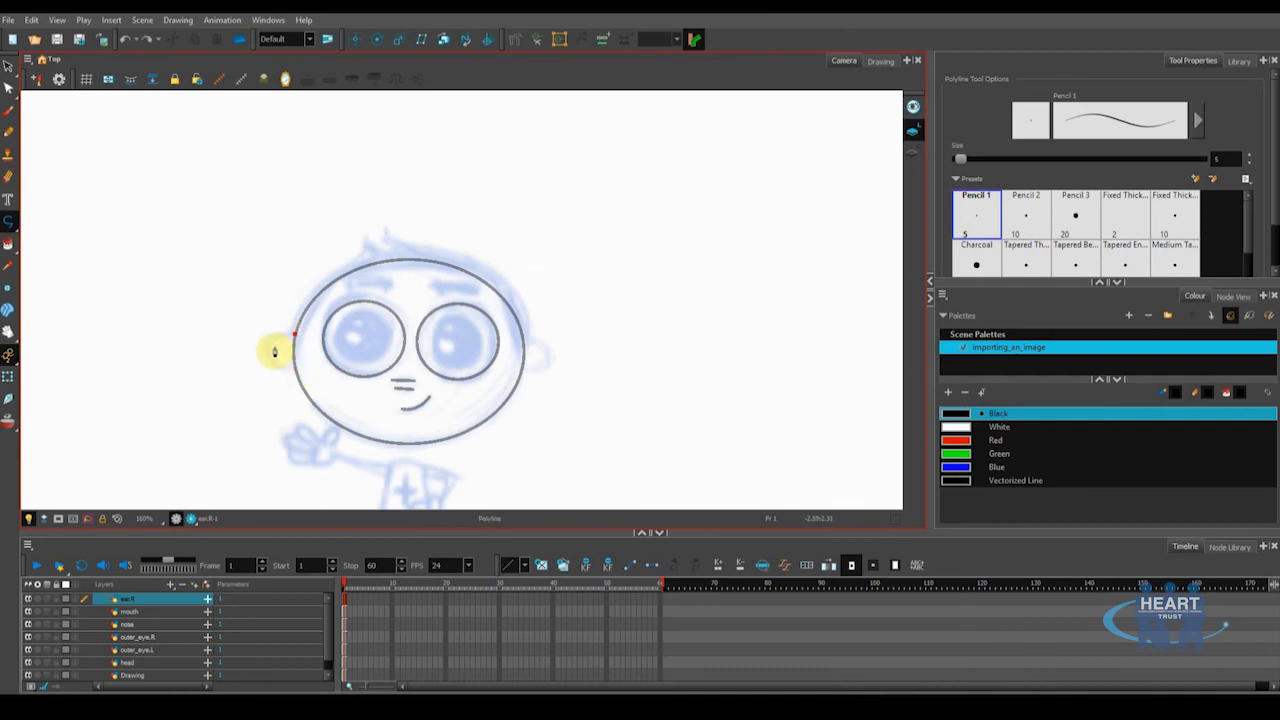
drag(271, 345, 269, 356)
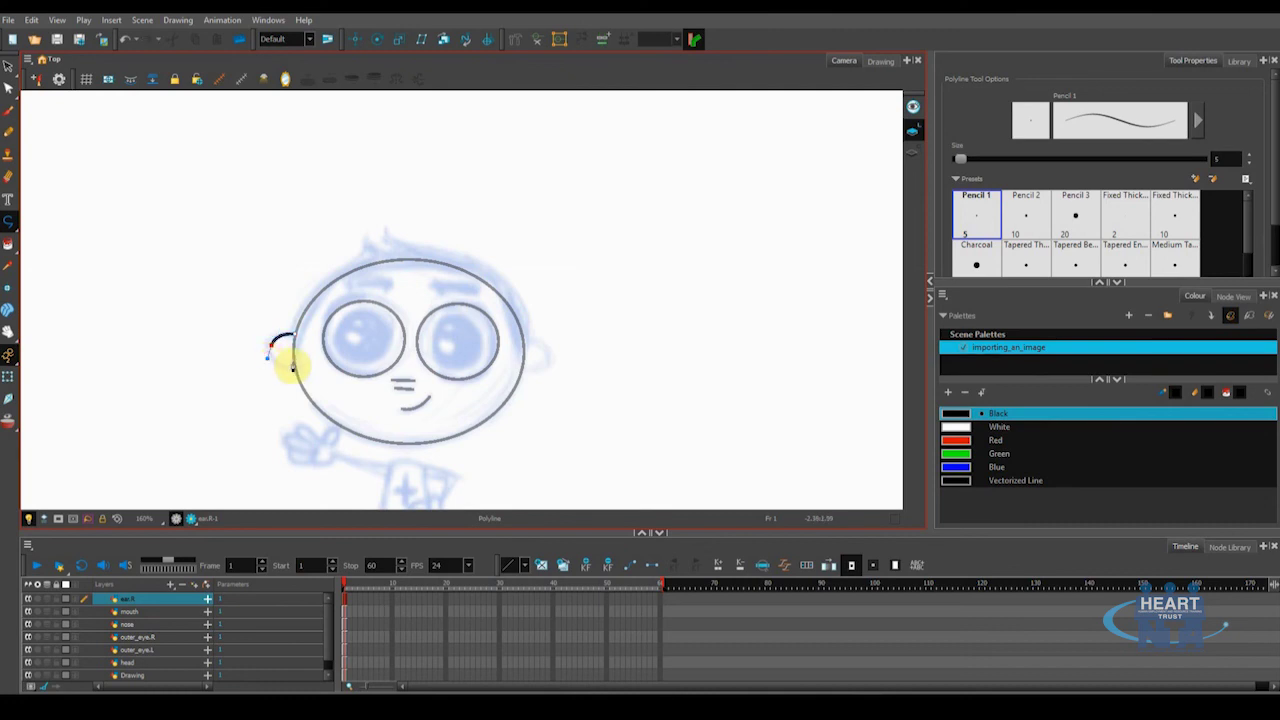
drag(292, 362, 291, 366)
key(Escape)
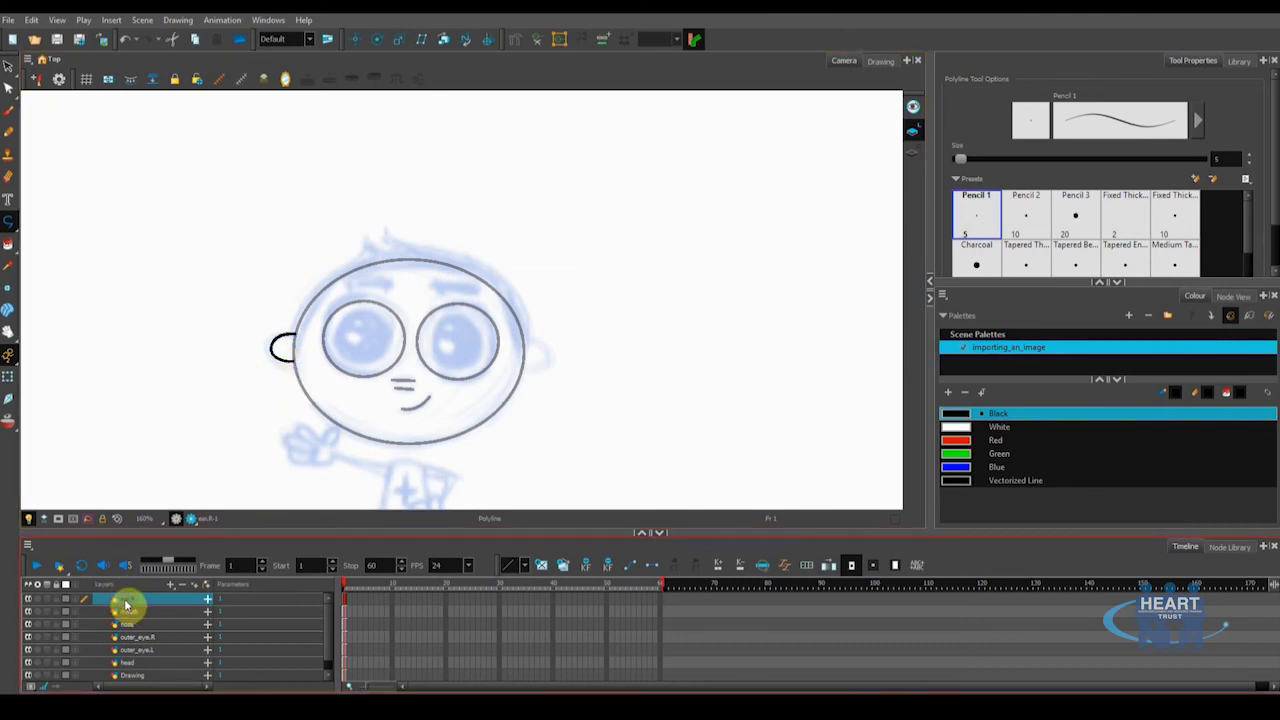
Duplicate the ear.R layer and rename the copy ear.L
right_click(125, 604)
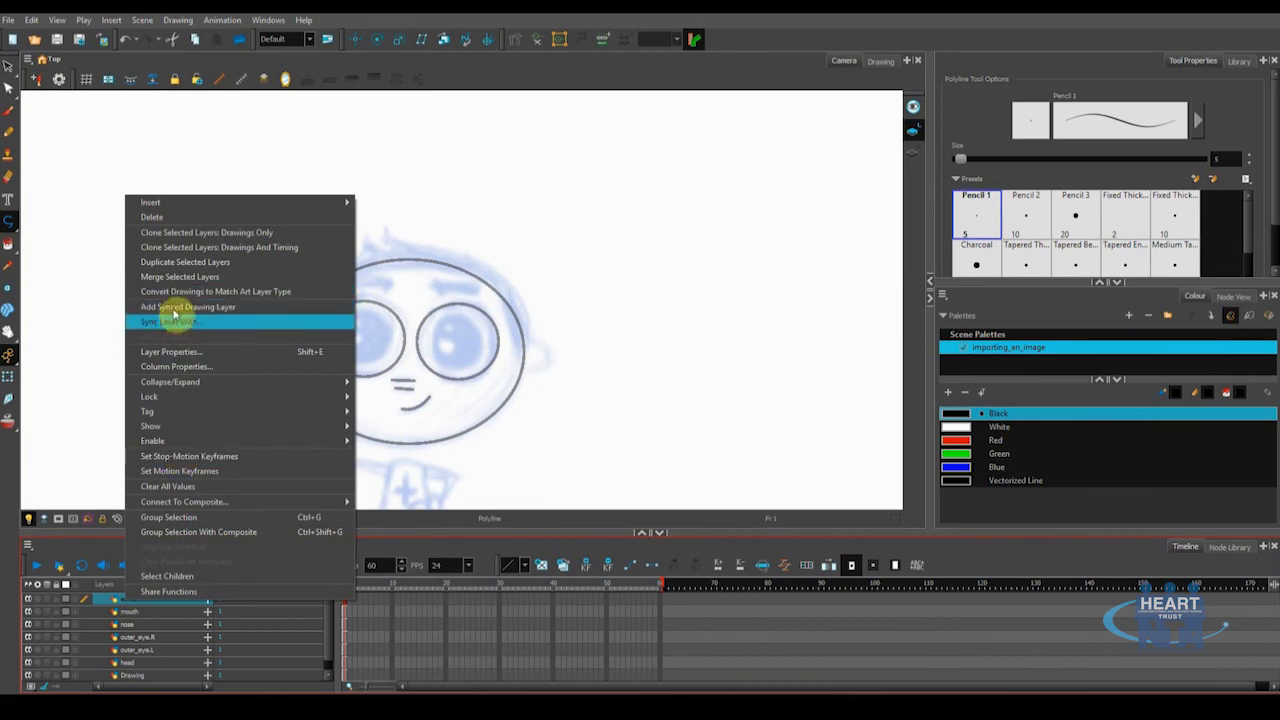
click(175, 261)
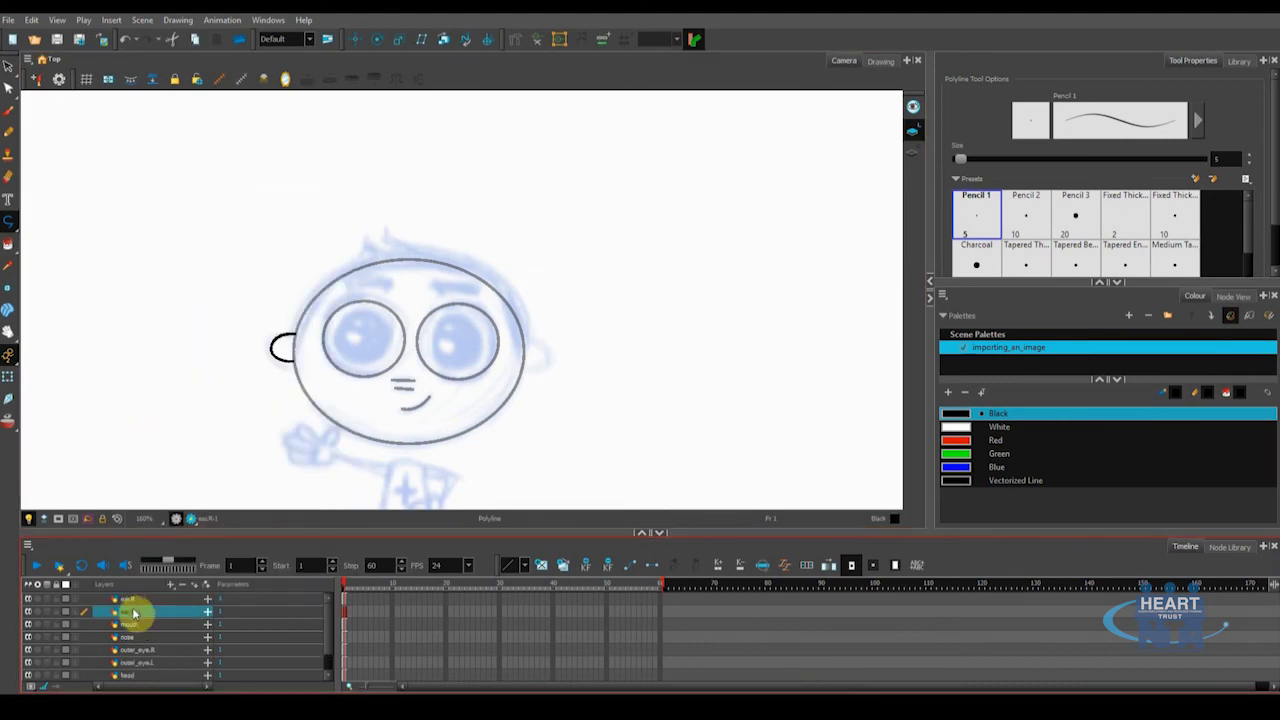
double_click(133, 612)
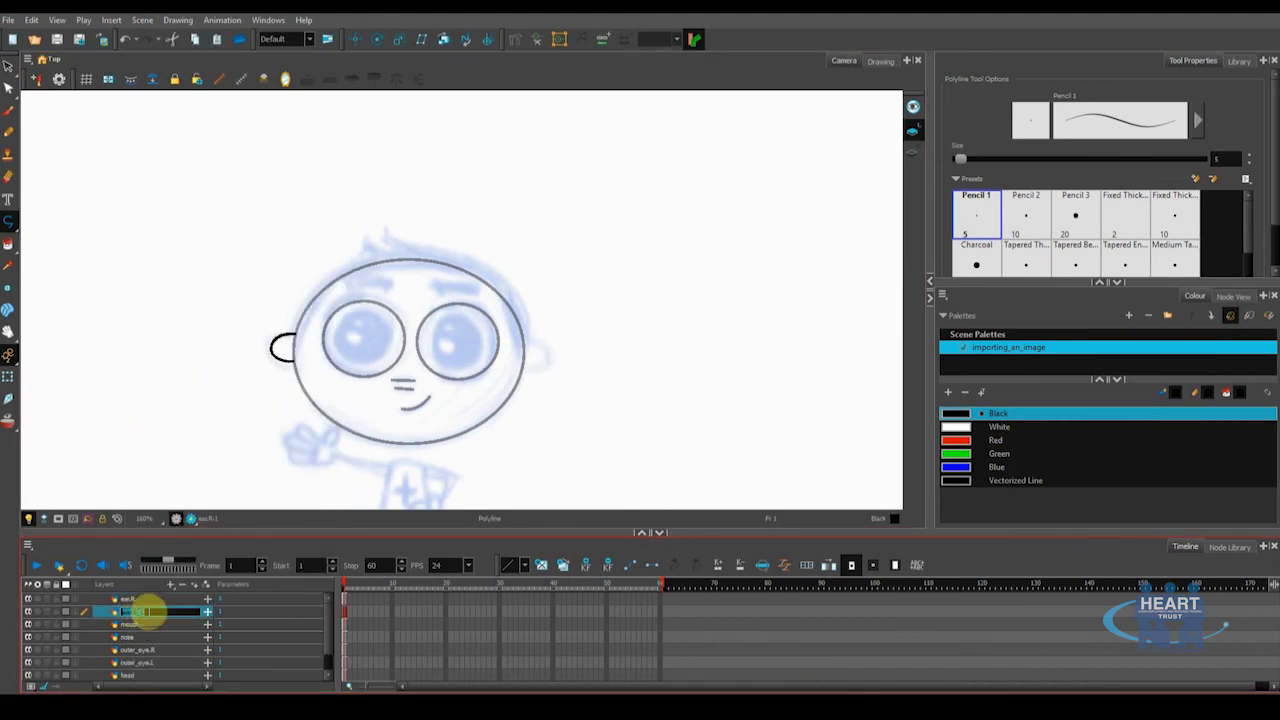
key(Caps_Lock)
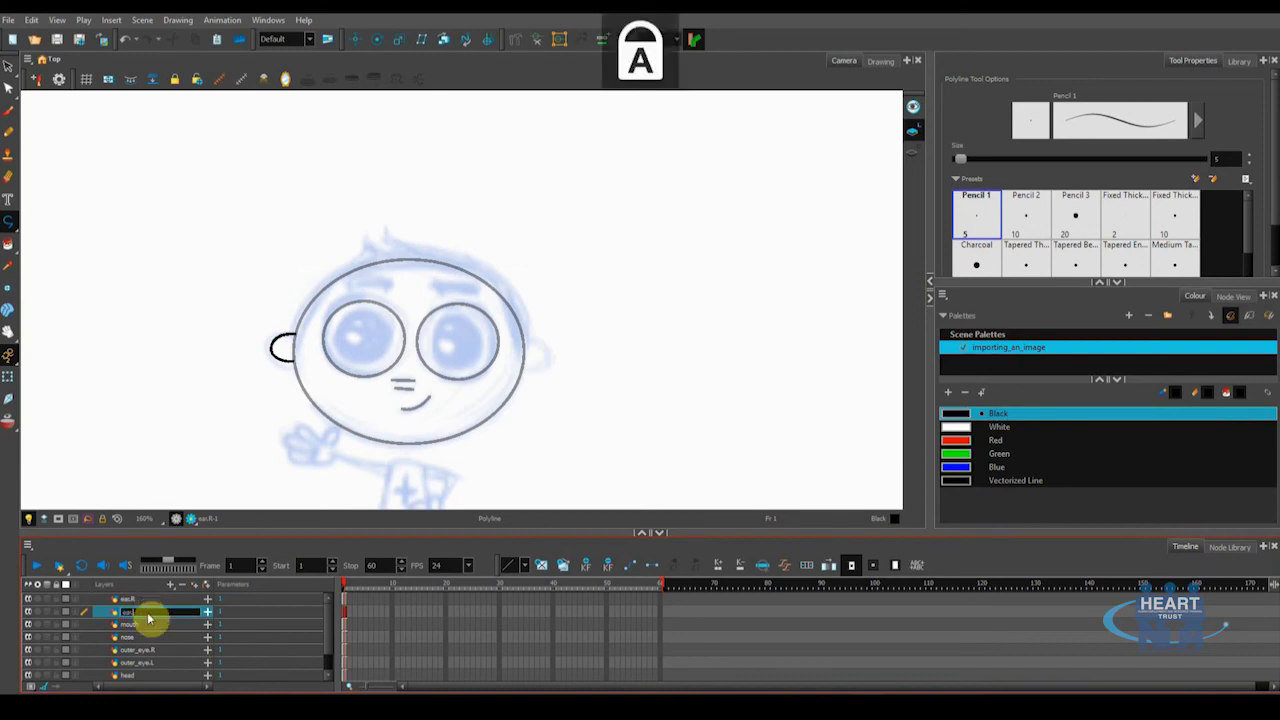
key(Caps_Lock)
key(Return)
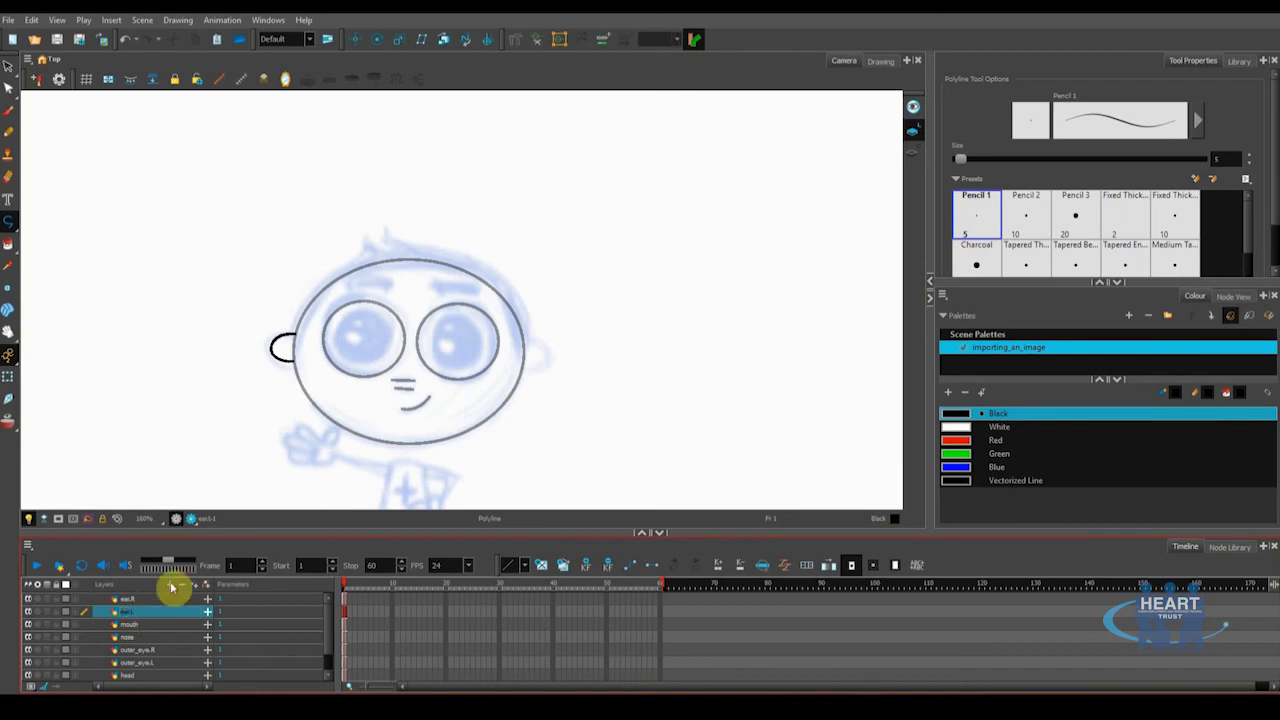
Move the copied ear on the ear.L layer over the sketch of the character's left ear and flip it horizontally
click(8, 66)
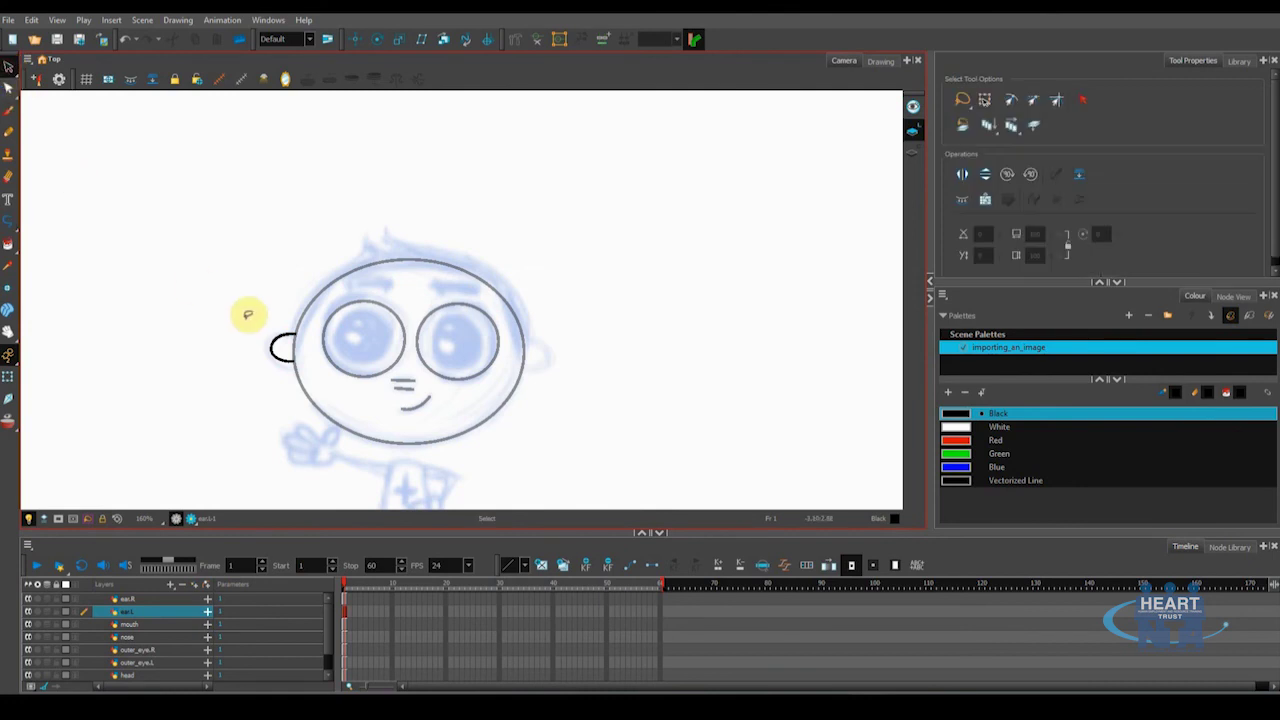
click(271, 343)
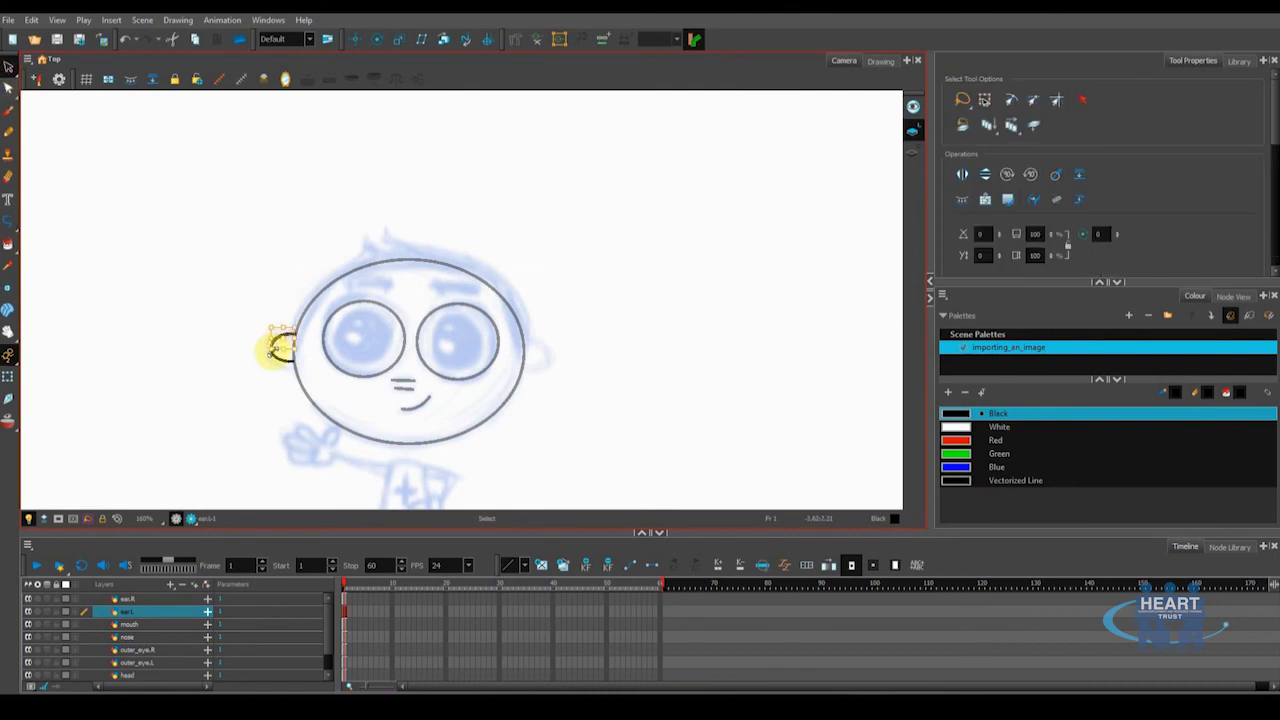
click(269, 379)
drag(260, 379, 298, 296)
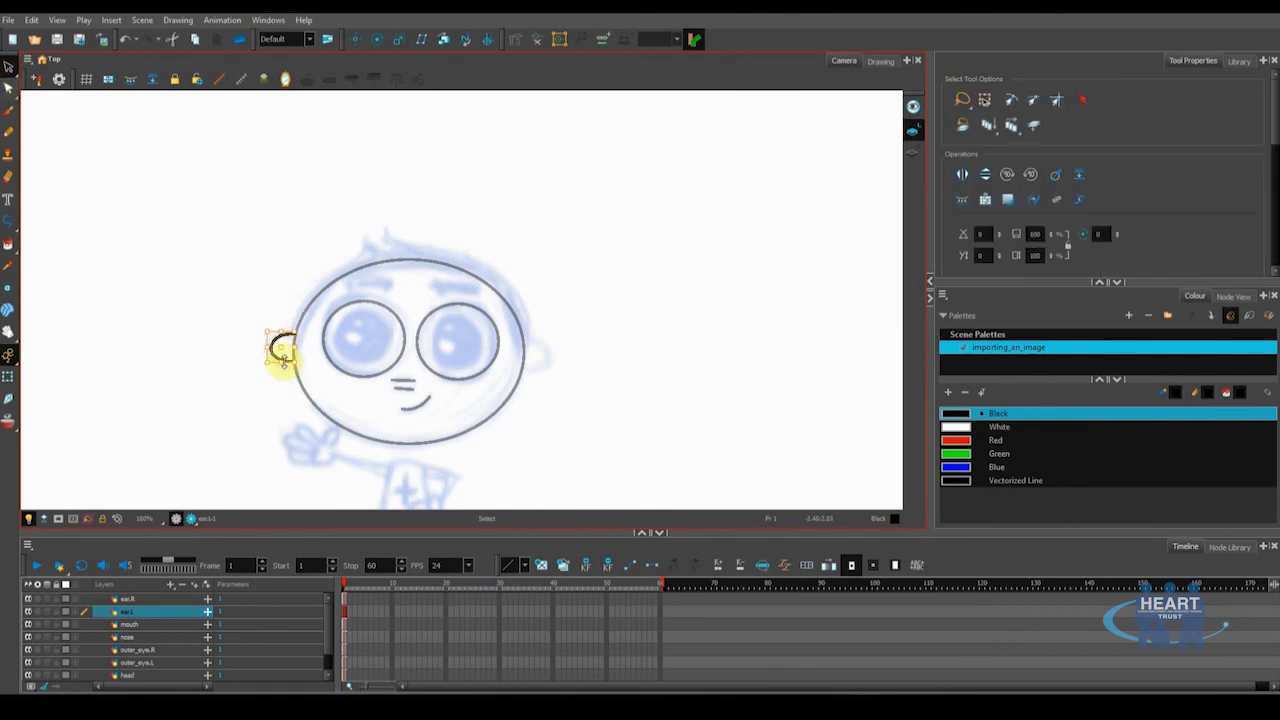
click(280, 346)
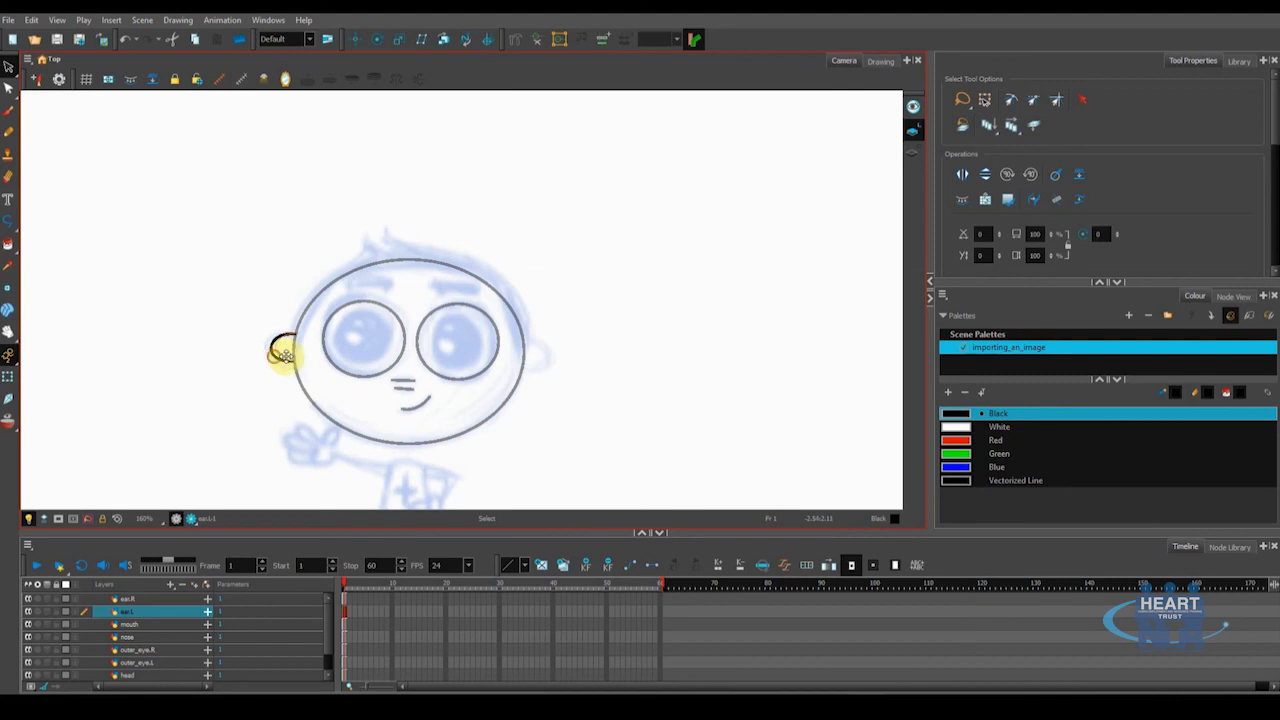
click(531, 360)
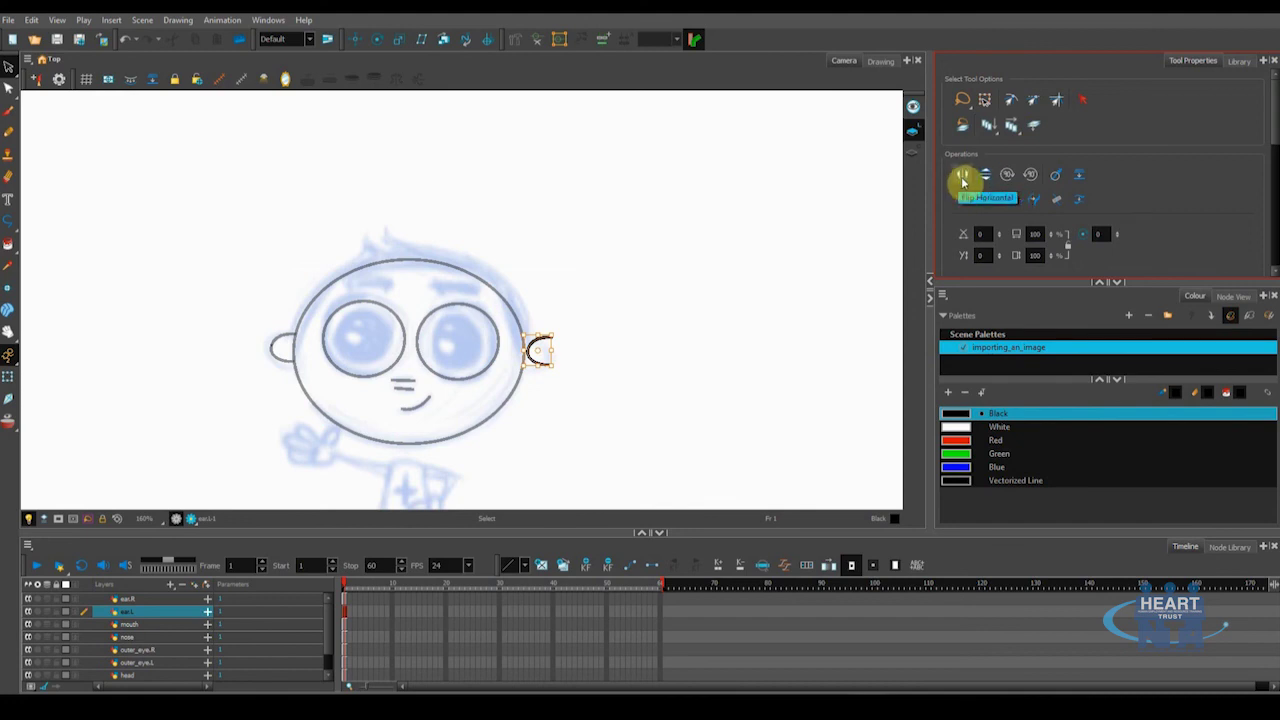
click(963, 180)
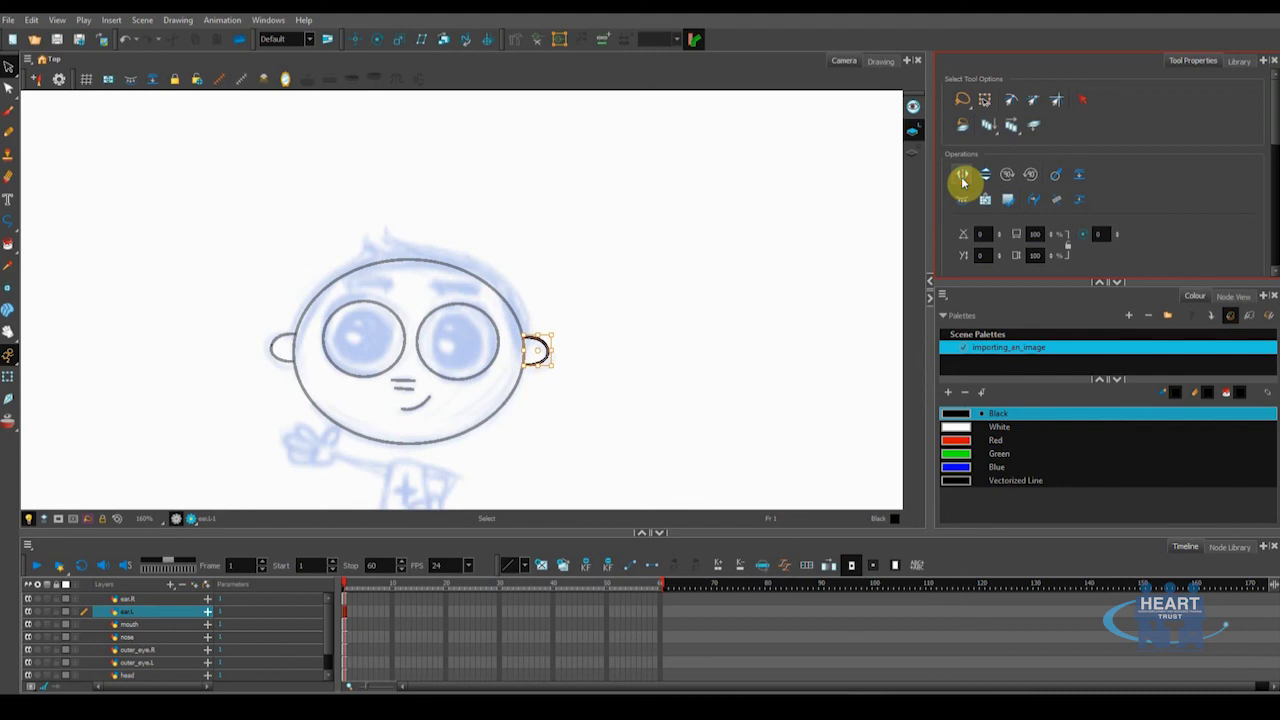
click(592, 348)
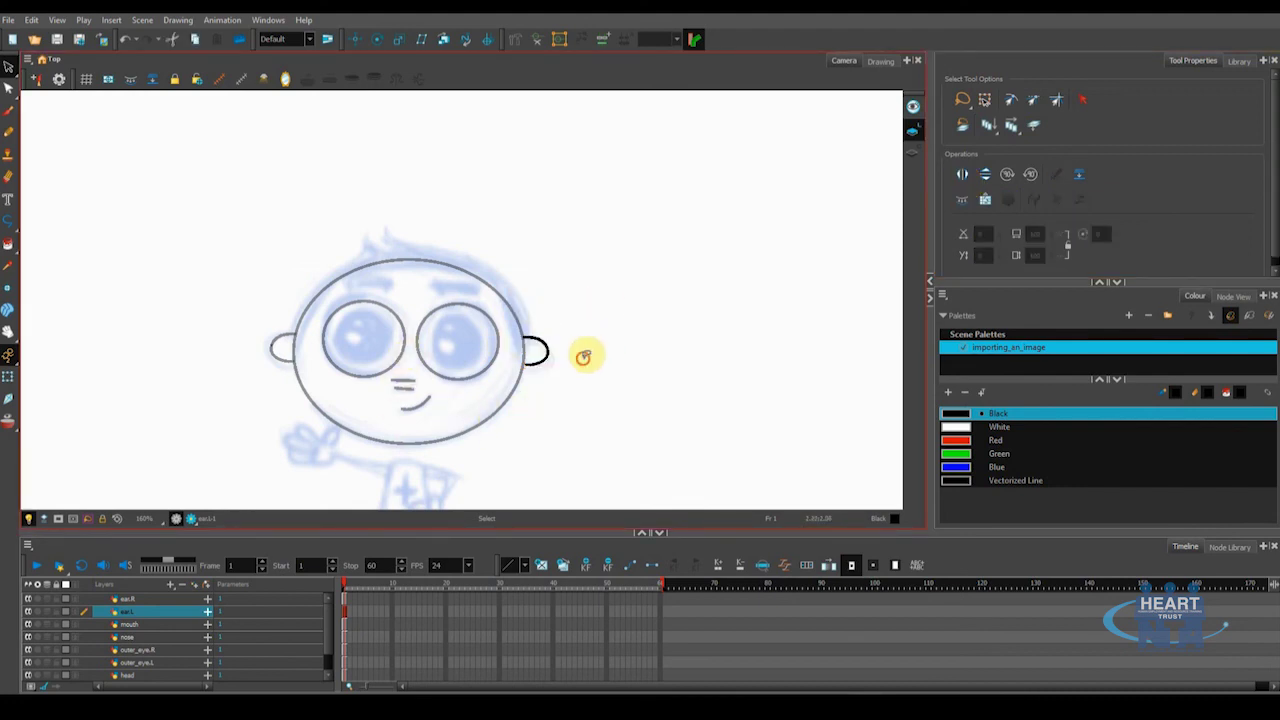
Add a vector drawing layer named pupil.L above the ear.L layer
scroll(486, 343, down, 2)
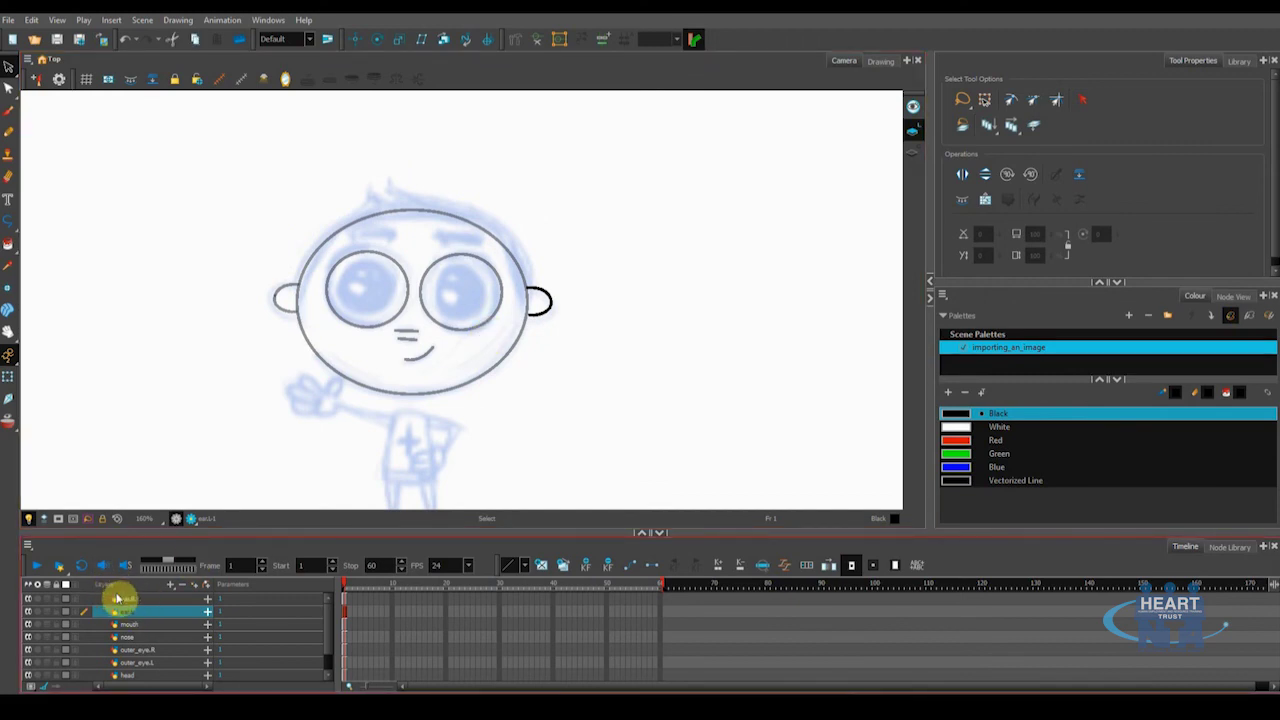
click(171, 585)
click(193, 609)
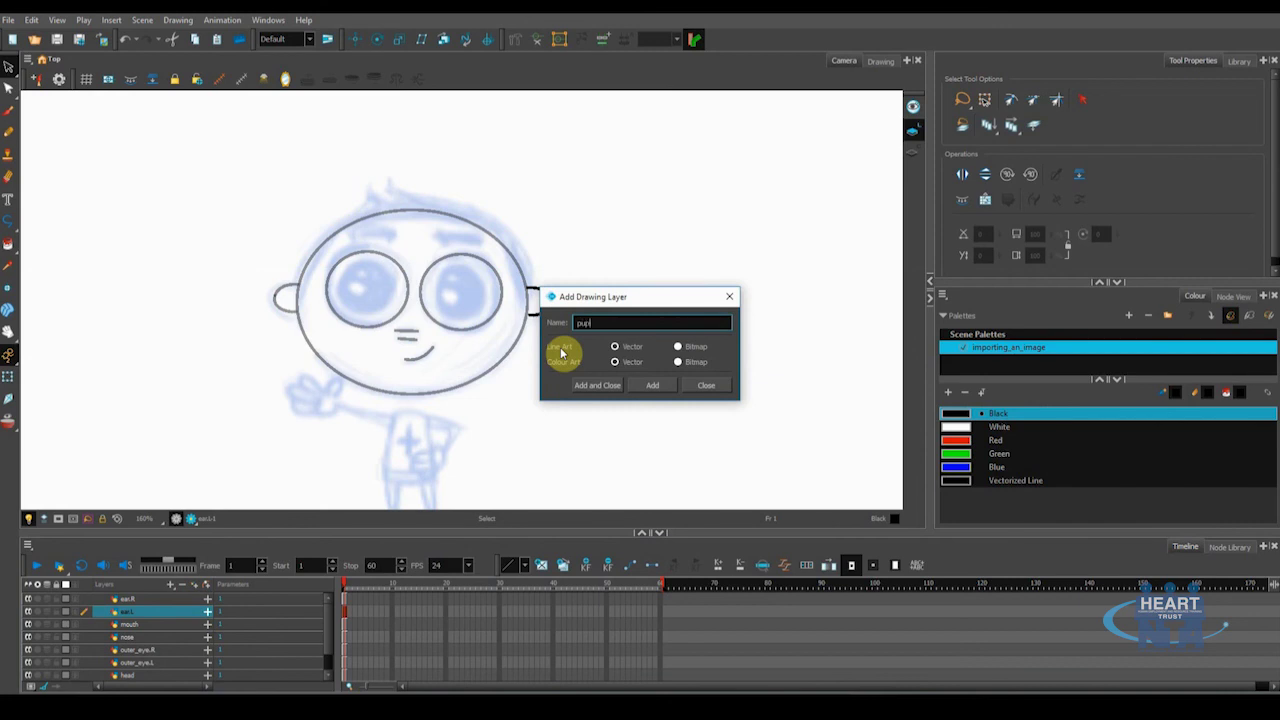
text(pupil.L)
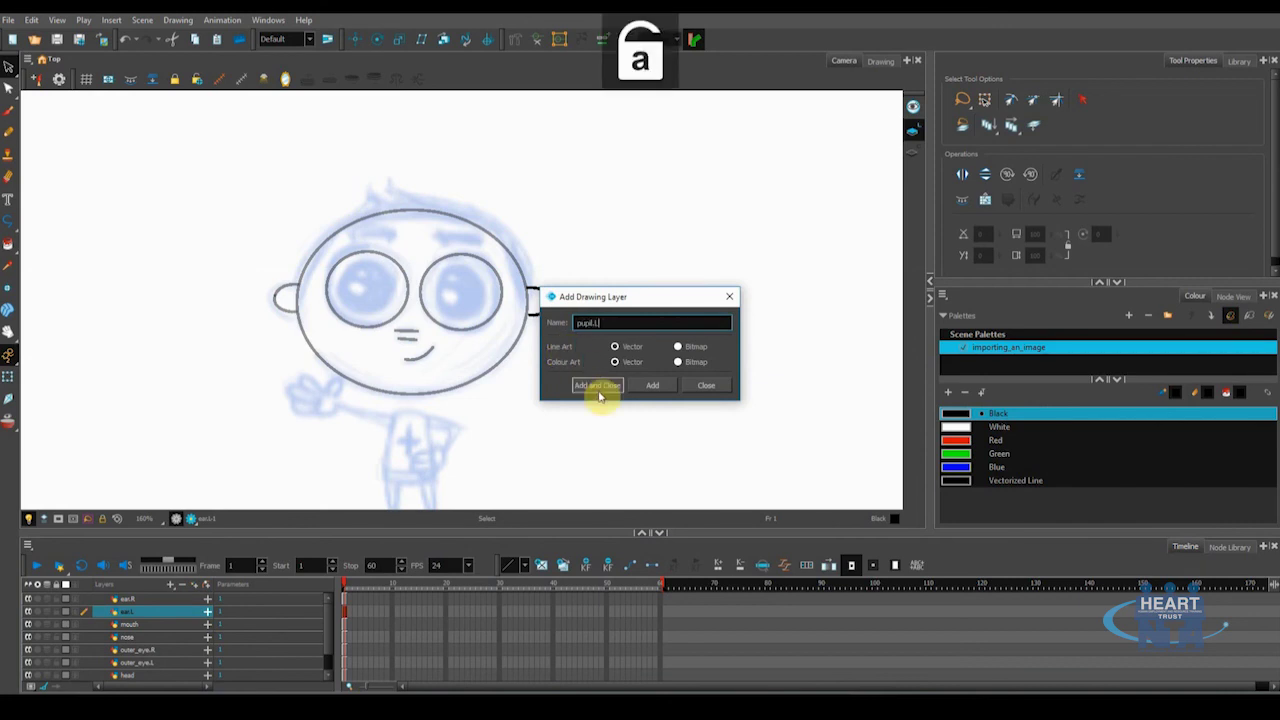
click(598, 388)
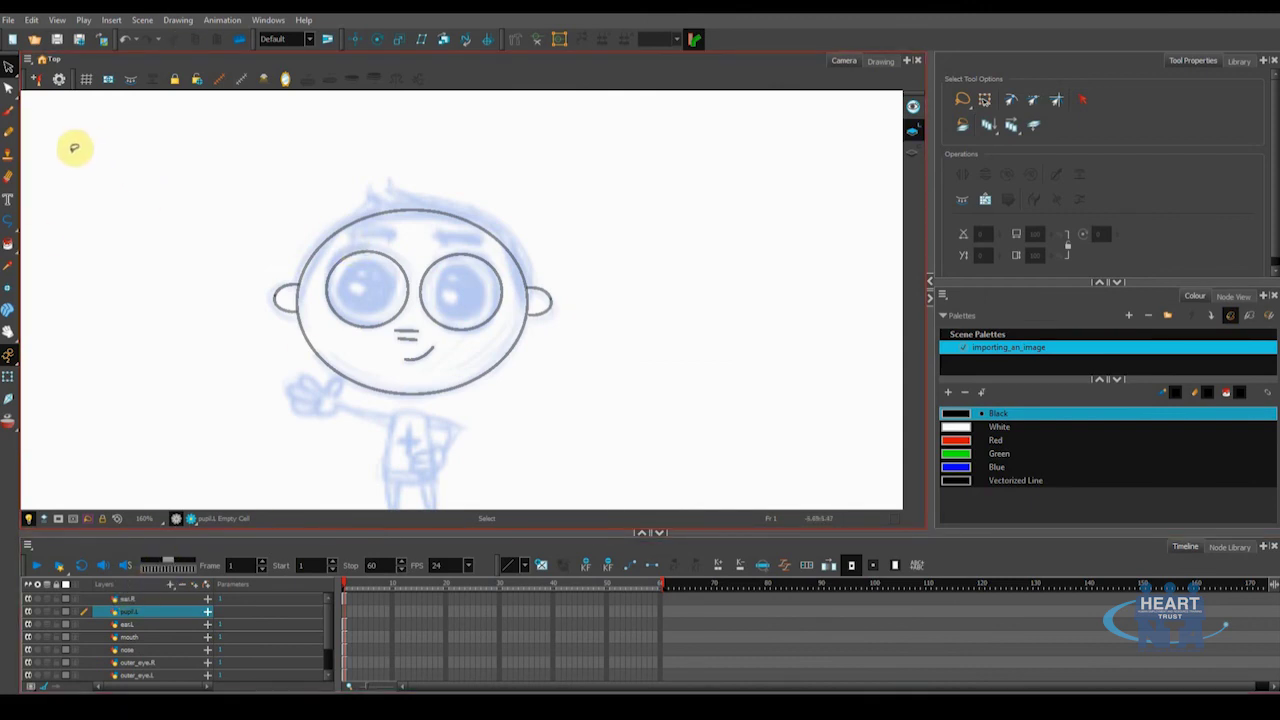
Trace the character's left pupil on the pupil.L layer with the Ellipse tool, inside the outer eye outline
drag(10, 224, 36, 240)
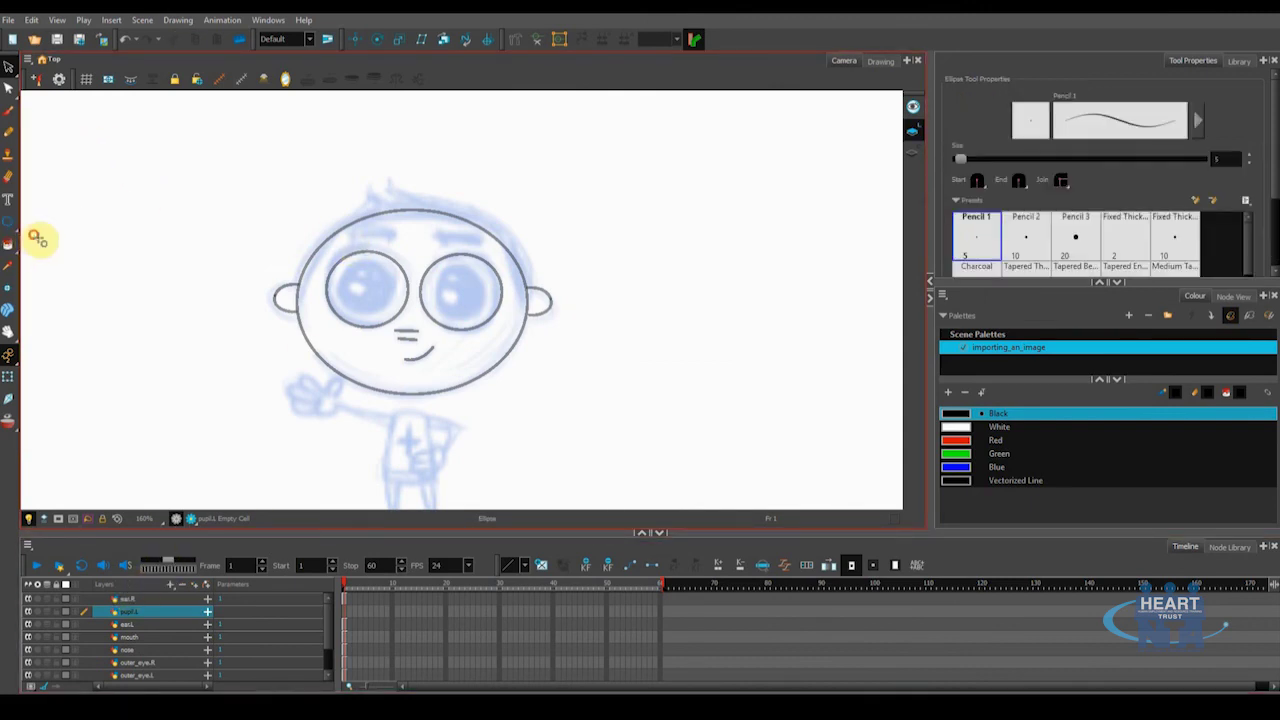
mouse_move(437, 270)
mouse_down()
mouse_move(474, 290)
mouse_move(487, 318)
mouse_up()
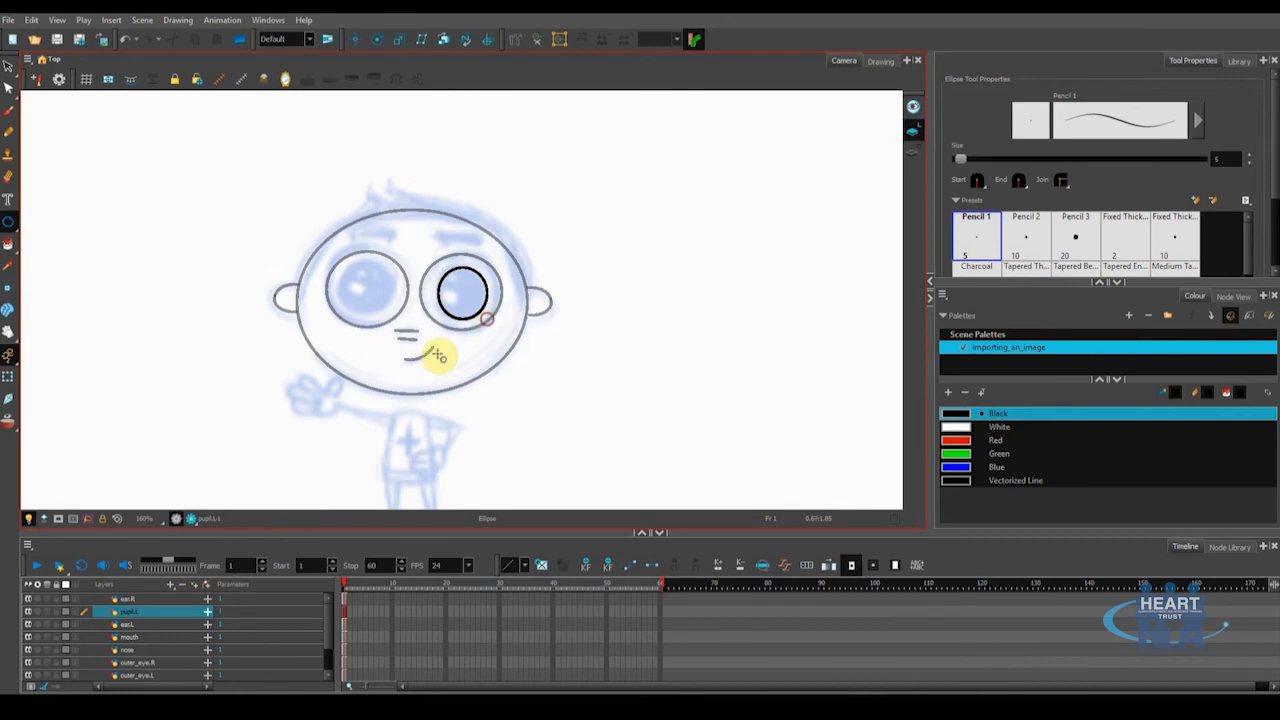
Duplicate the pupil.L layer and rename the copy pupil.R
right_click(130, 615)
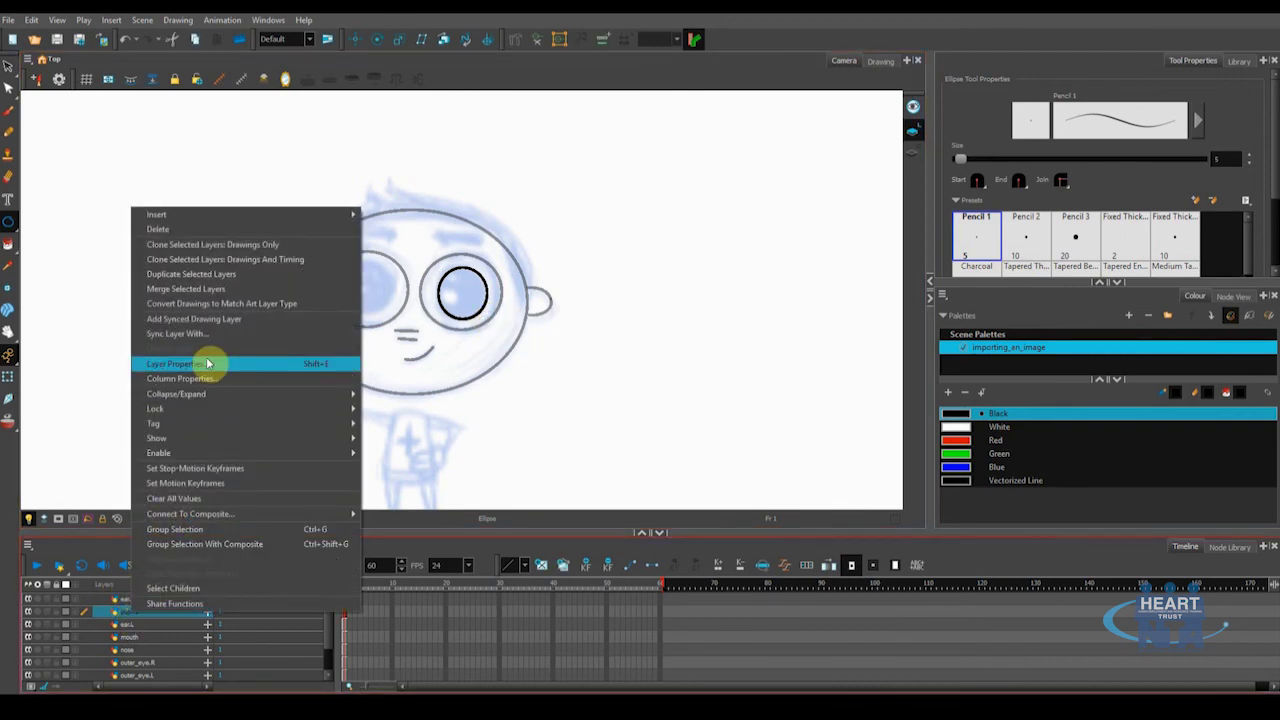
click(196, 281)
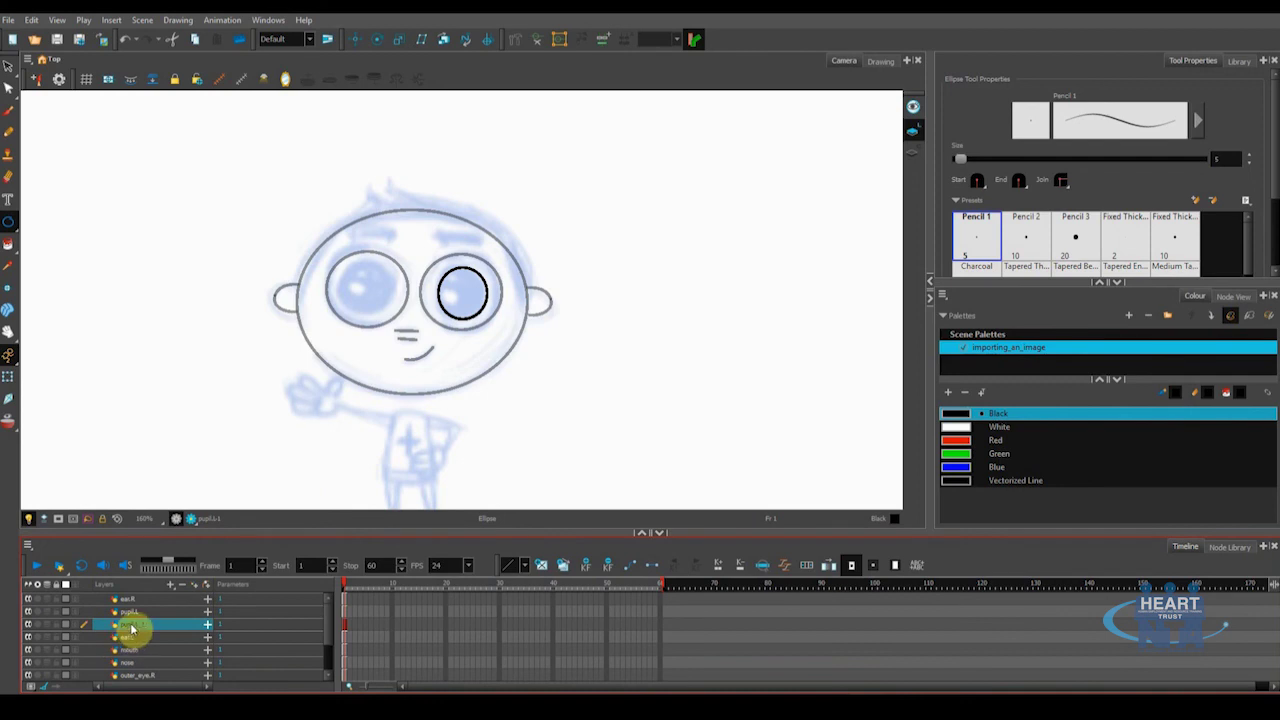
double_click(131, 626)
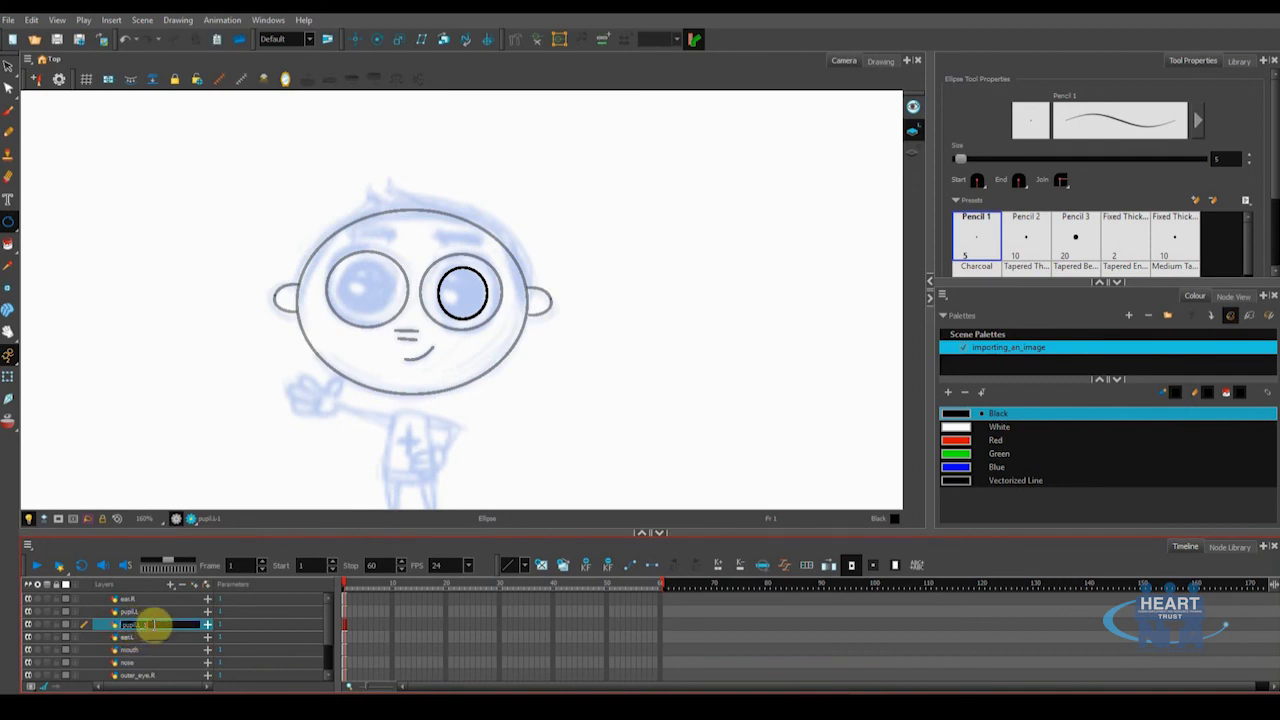
text(pupil.)
key(Caps_Lock)
text(R)
key(Caps_Lock)
key(Return)
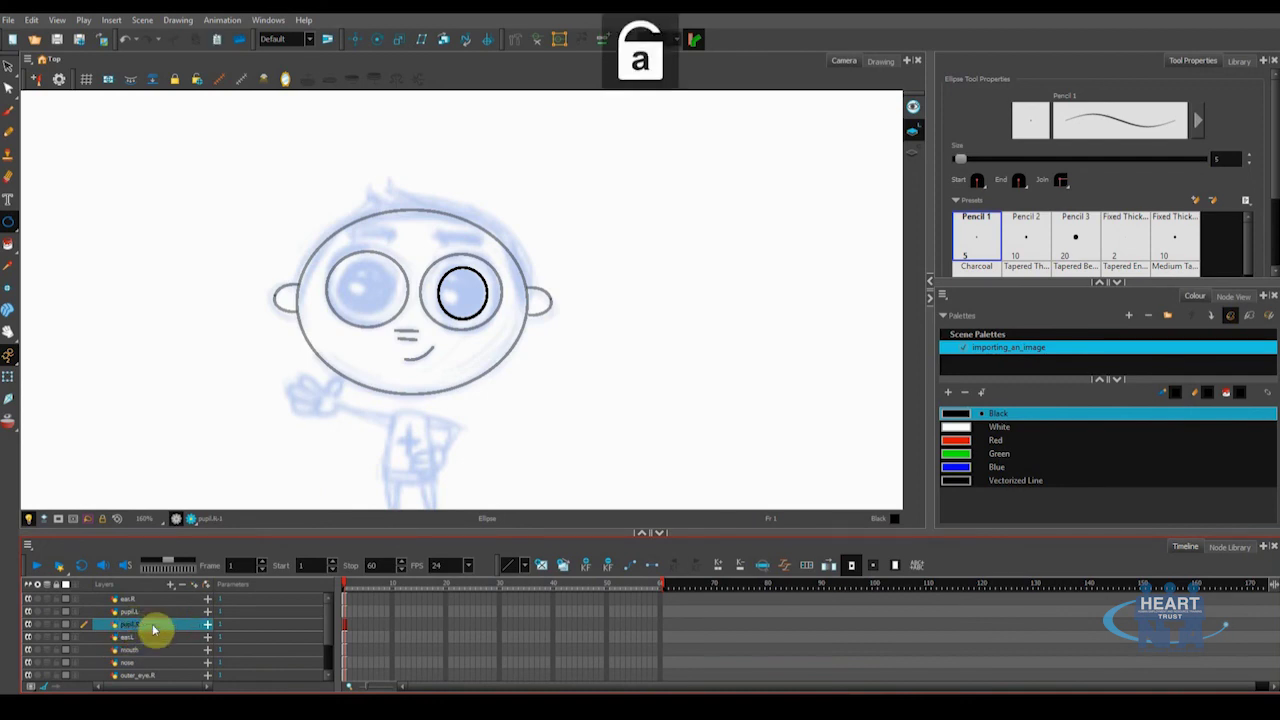
Move the copied pupil on the pupil.R layer over the sketched pupil inside the character's right eye outline
click(8, 64)
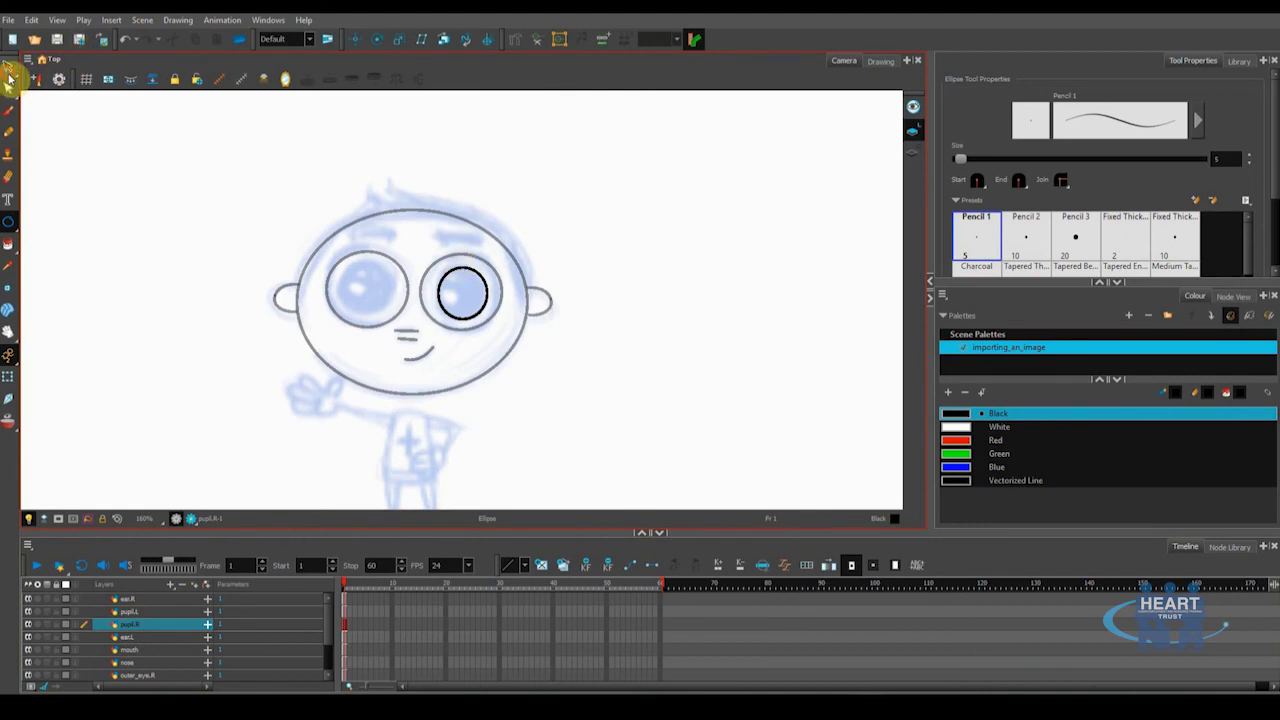
click(460, 288)
drag(452, 288, 356, 282)
click(356, 282)
click(286, 430)
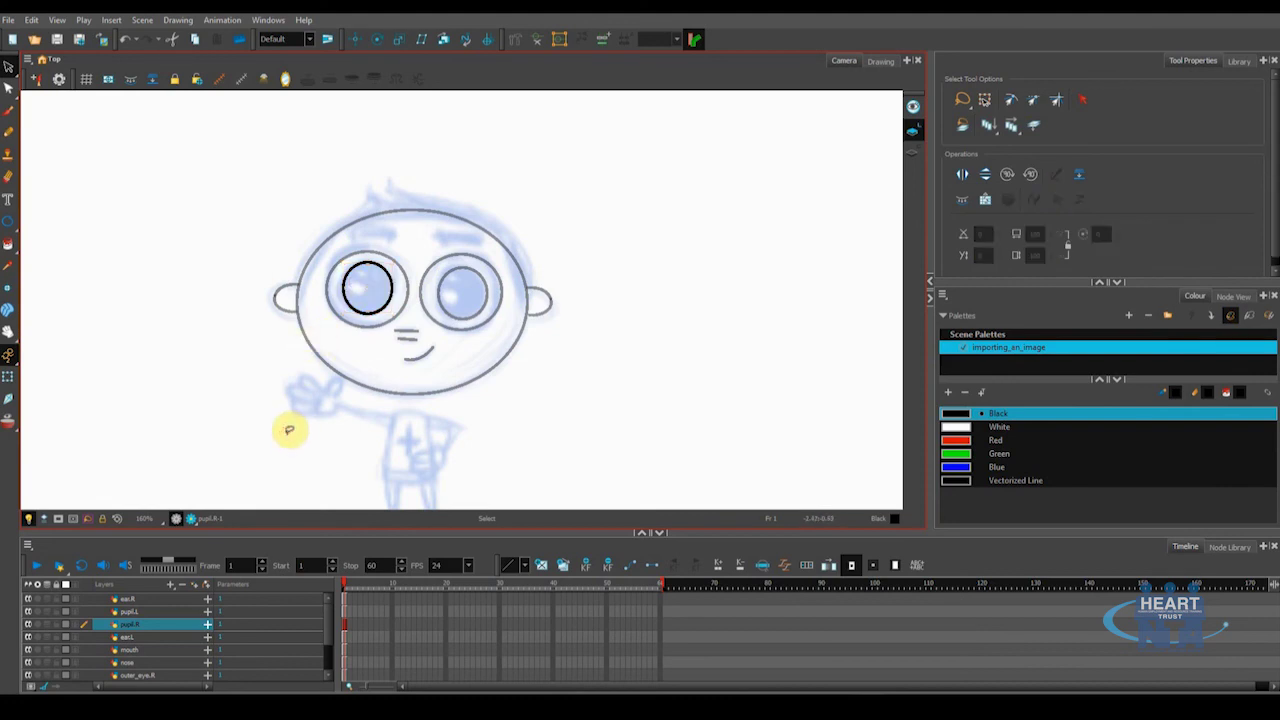
Add a vector drawing layer named eyeBrow.L and trace the character's left eyebrow on it with the Rectangle tool
click(170, 586)
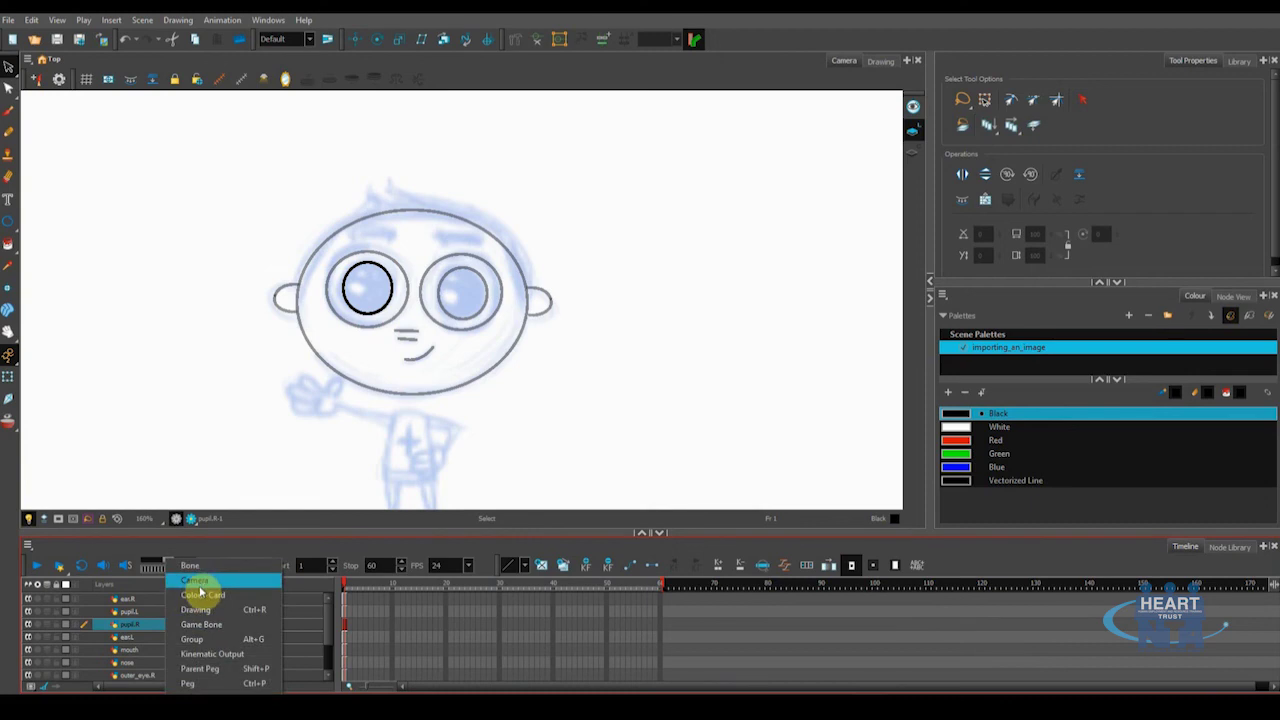
click(212, 608)
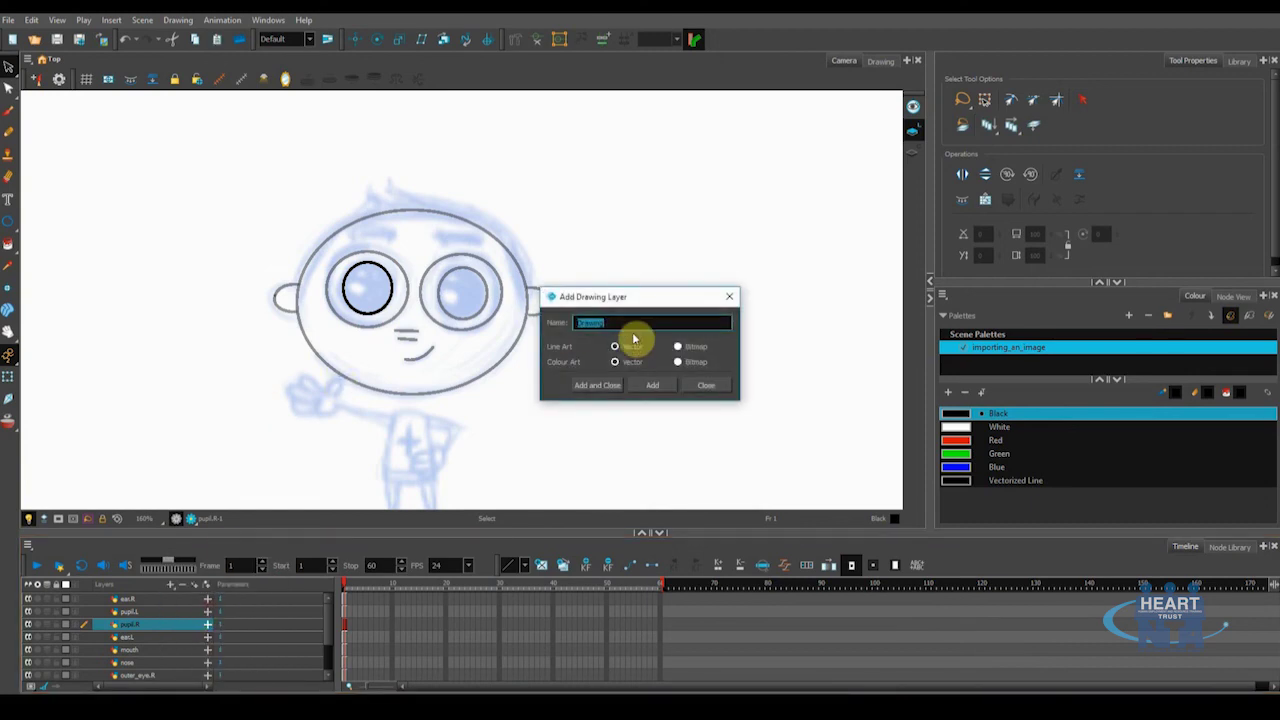
text(eye)
key(Caps_Lock)
text(B)
key(Caps_Lock)
text(row.L)
key(Caps_Lock)
text(L)
key(Caps_Lock)
click(592, 385)
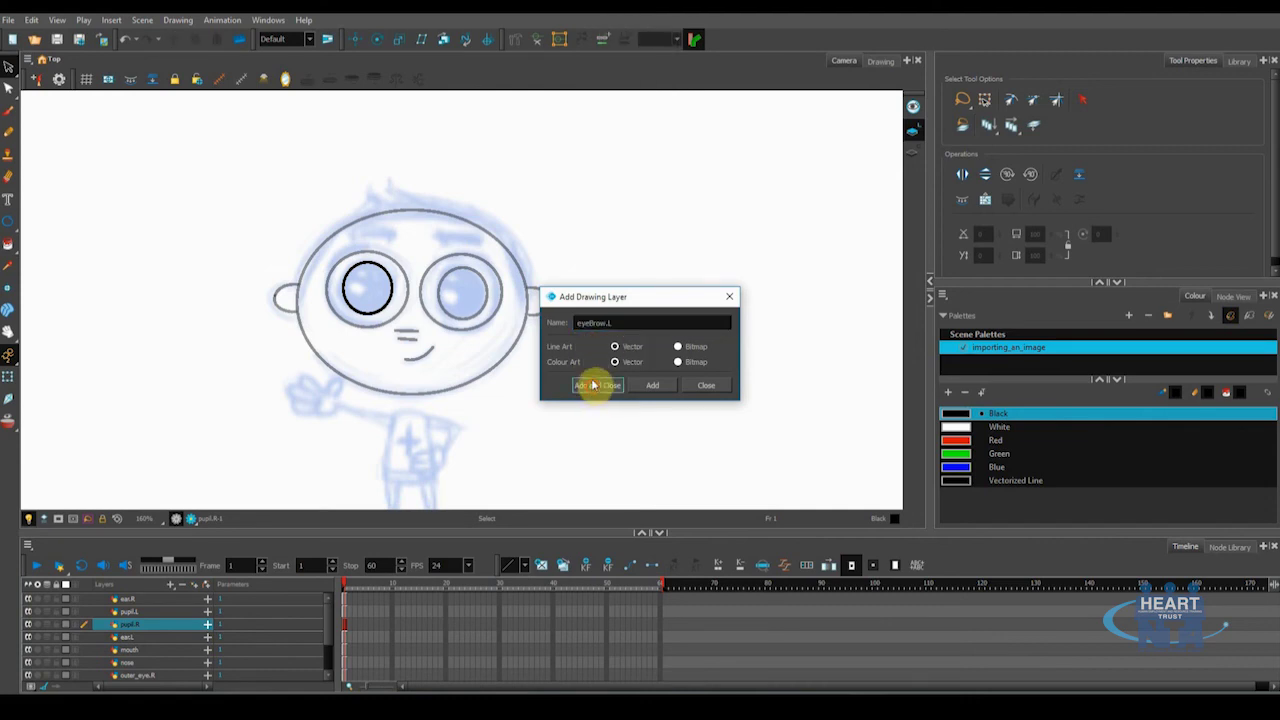
drag(8, 228, 45, 220)
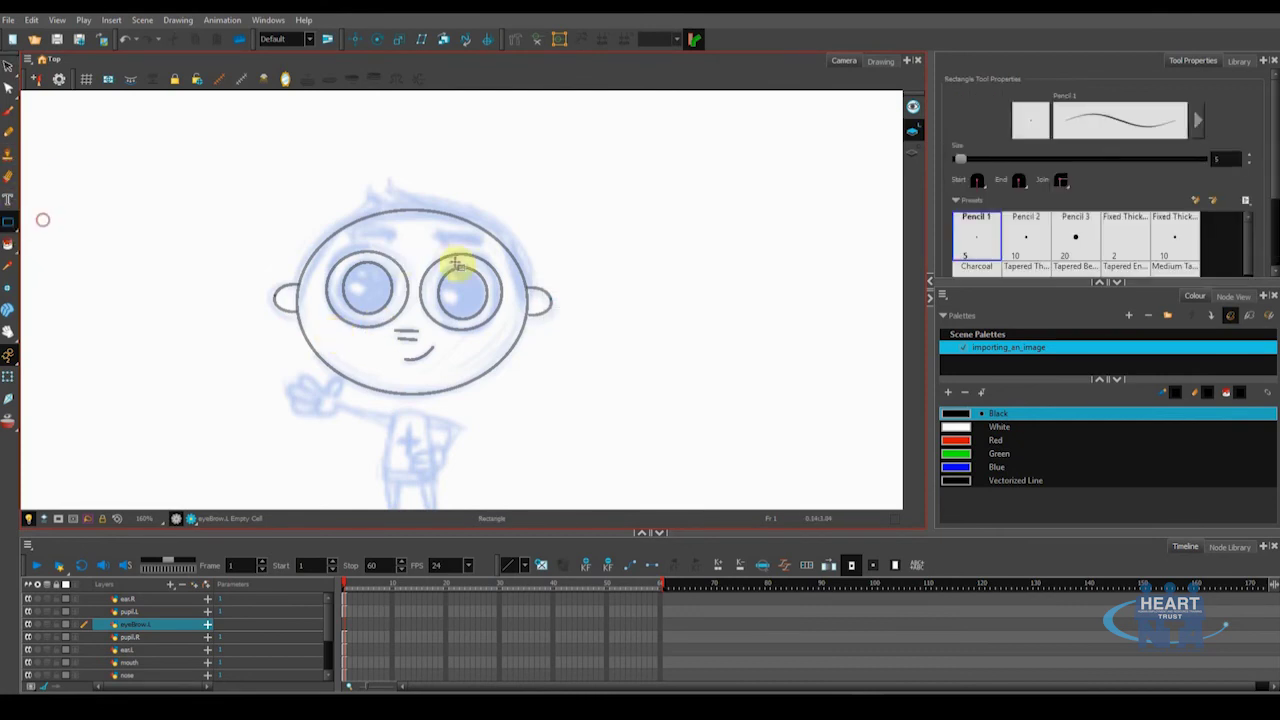
drag(436, 232, 481, 242)
Duplicate the eyeBrow.L layer and rename the copy eyeBrow.R
right_click(125, 625)
click(194, 286)
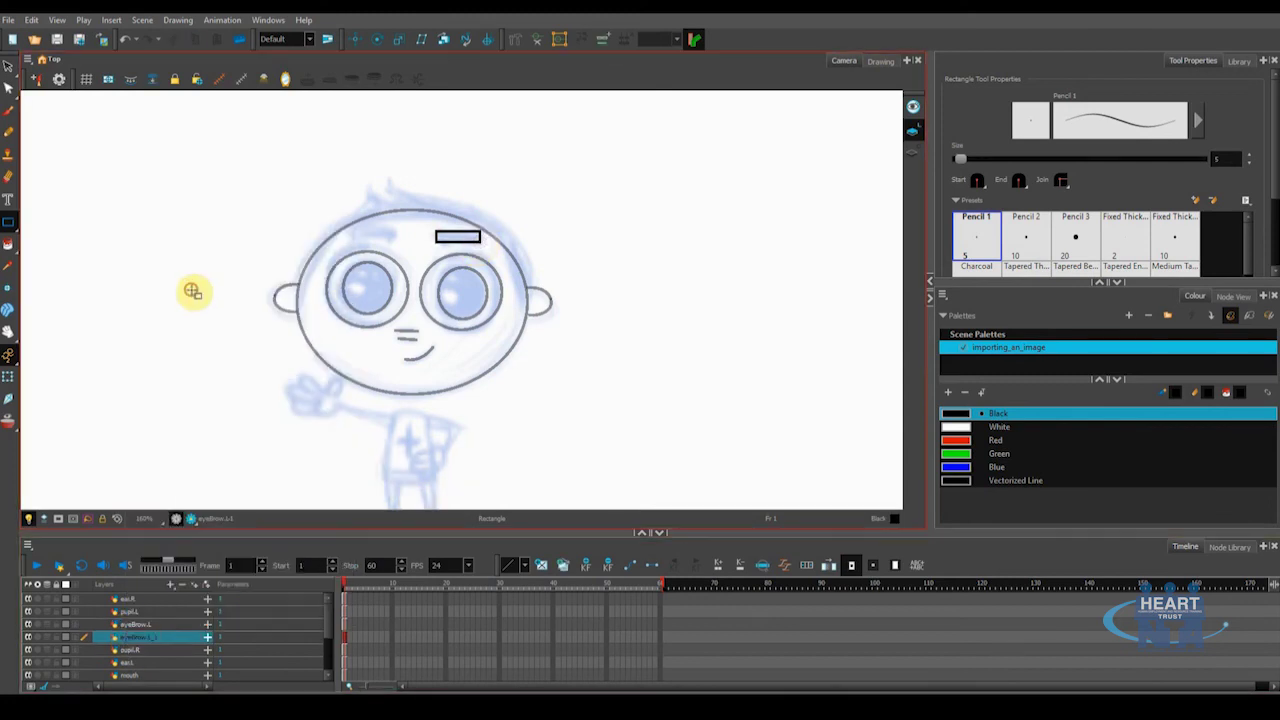
double_click(168, 638)
key(Caps_Lock)
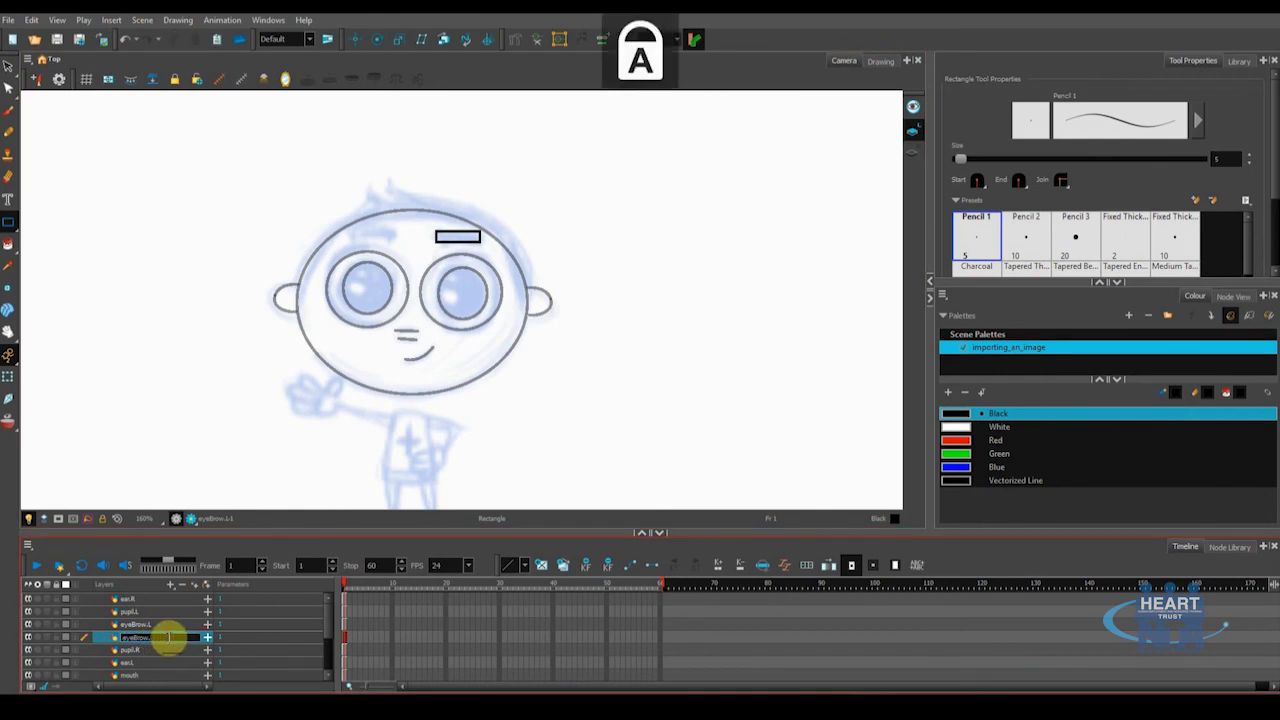
text(R)
key(Caps_Lock)
key(Return)
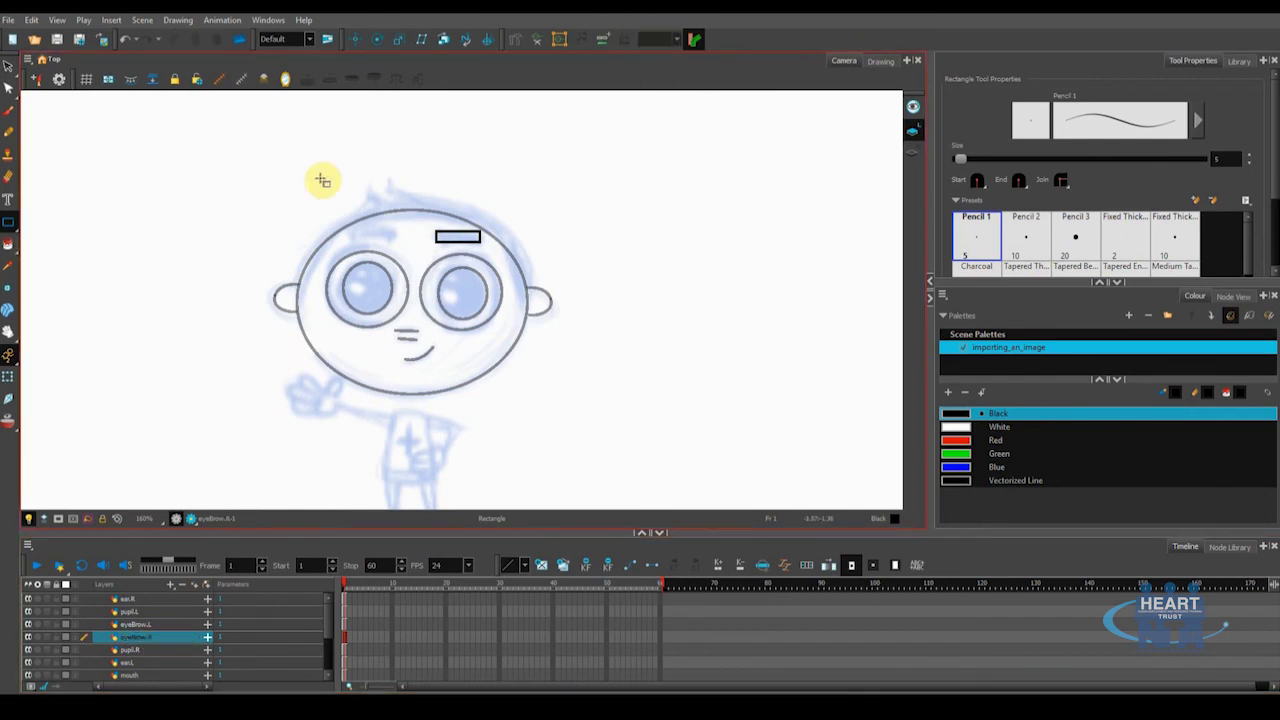
Move the copied eyebrow rectangle on the eyeBrow.R layer over the sketch of the character's right eyebrow
click(8, 66)
click(450, 240)
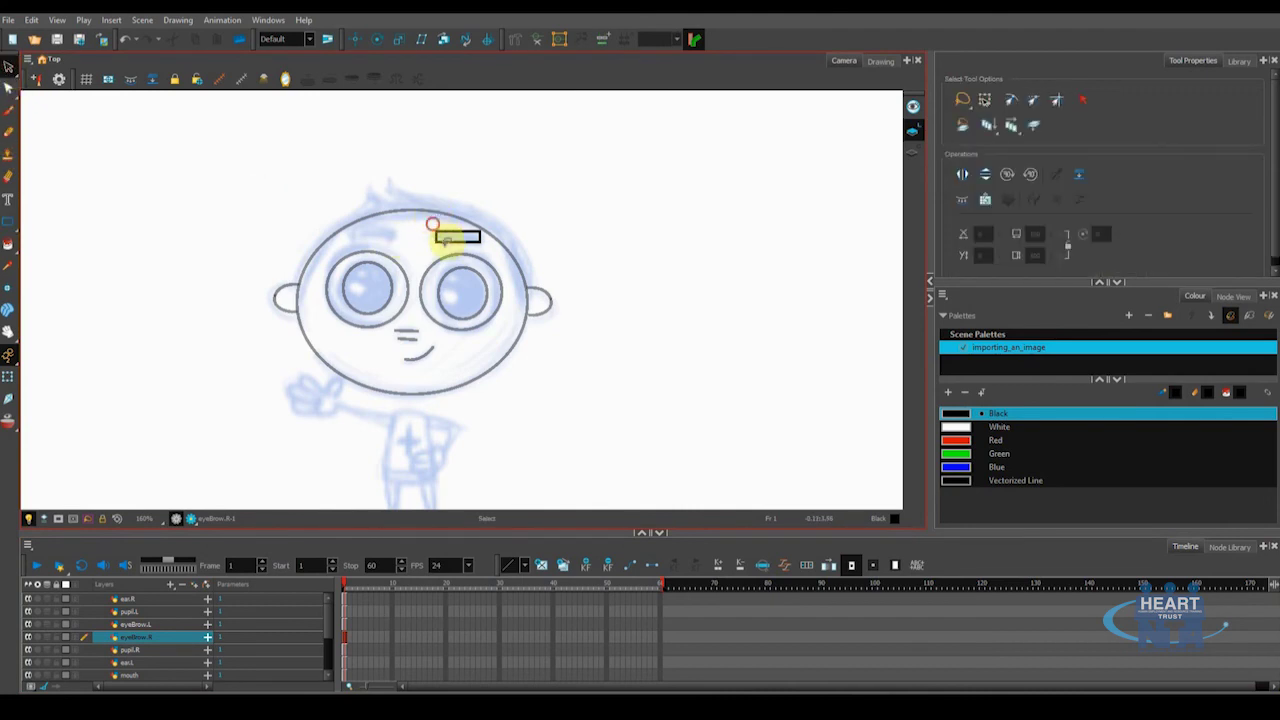
drag(450, 240, 368, 236)
click(466, 360)
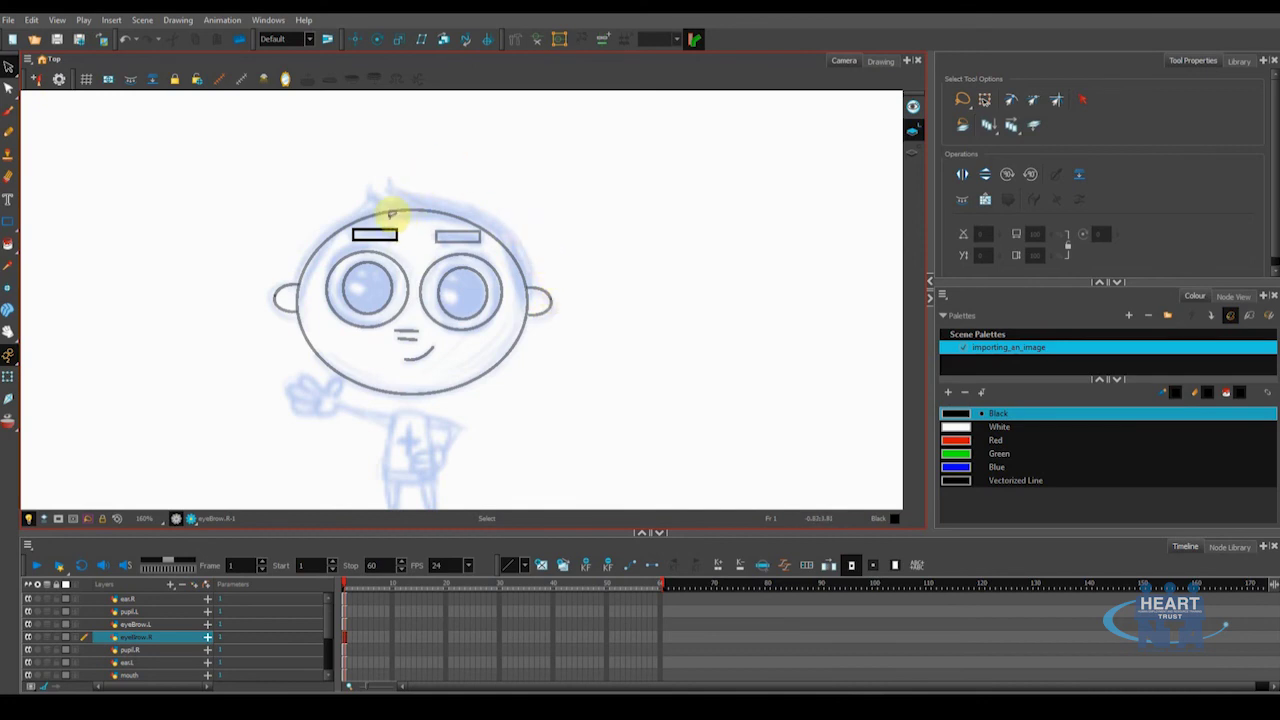
Trace the hair outline on the head layer with the Polyline tool, from ear to ear with two spikes on top
scroll(130, 640, down, 3)
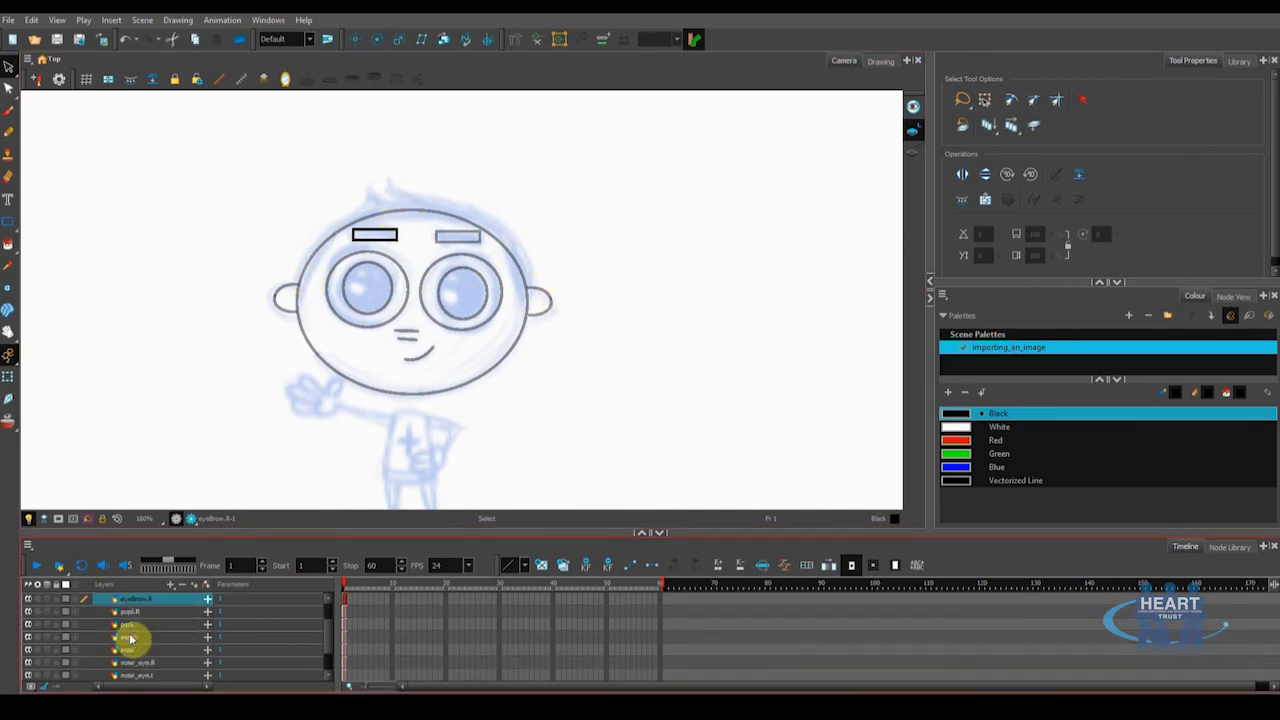
scroll(130, 645, down, 2)
click(133, 650)
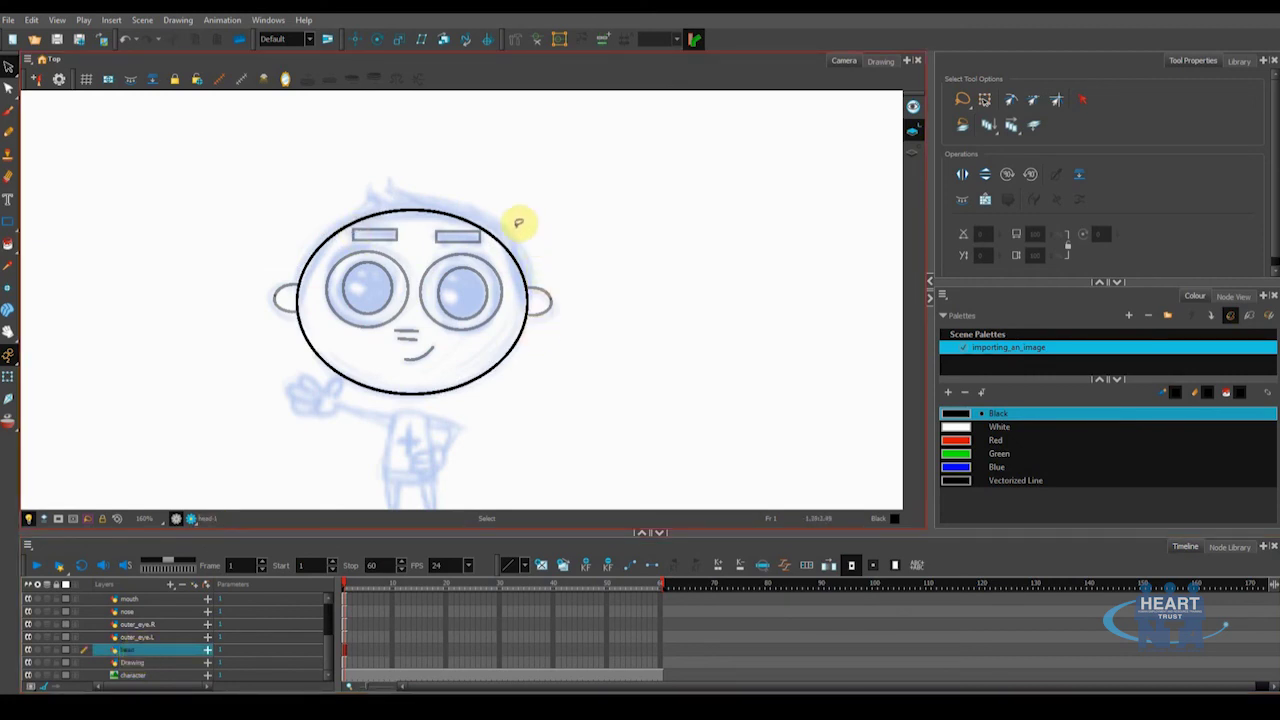
click(8, 226)
click(45, 265)
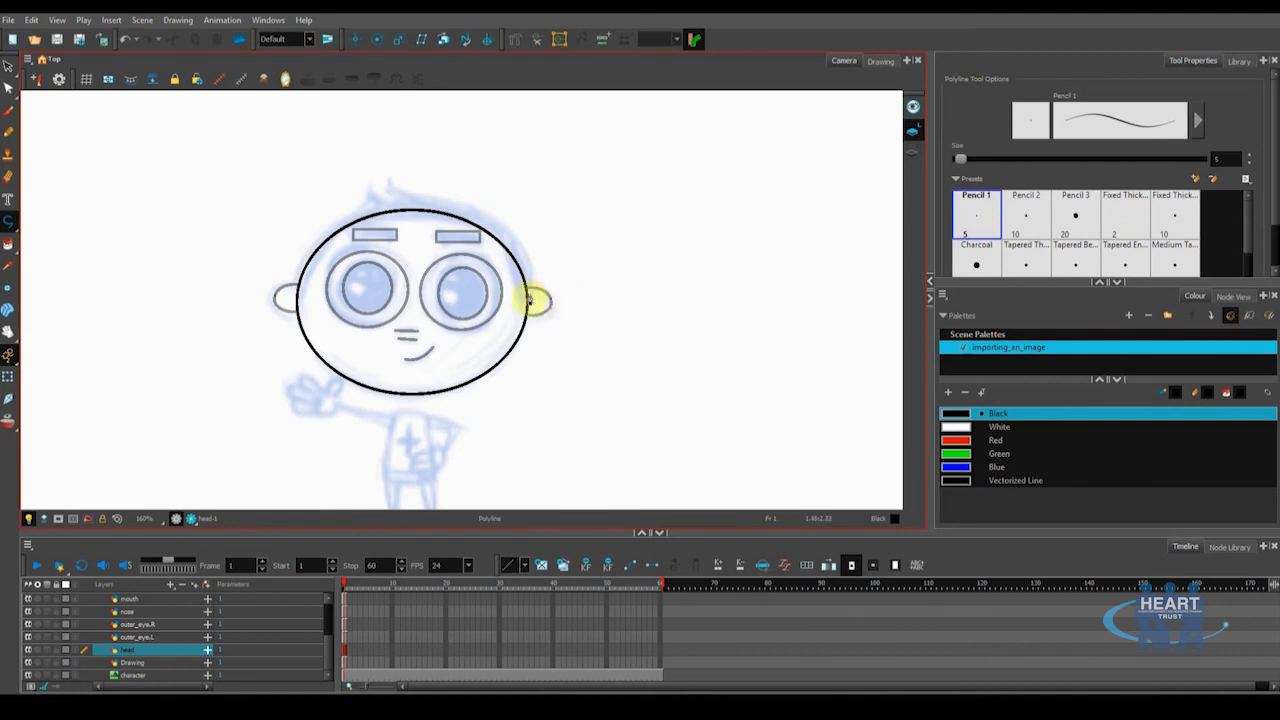
click(528, 298)
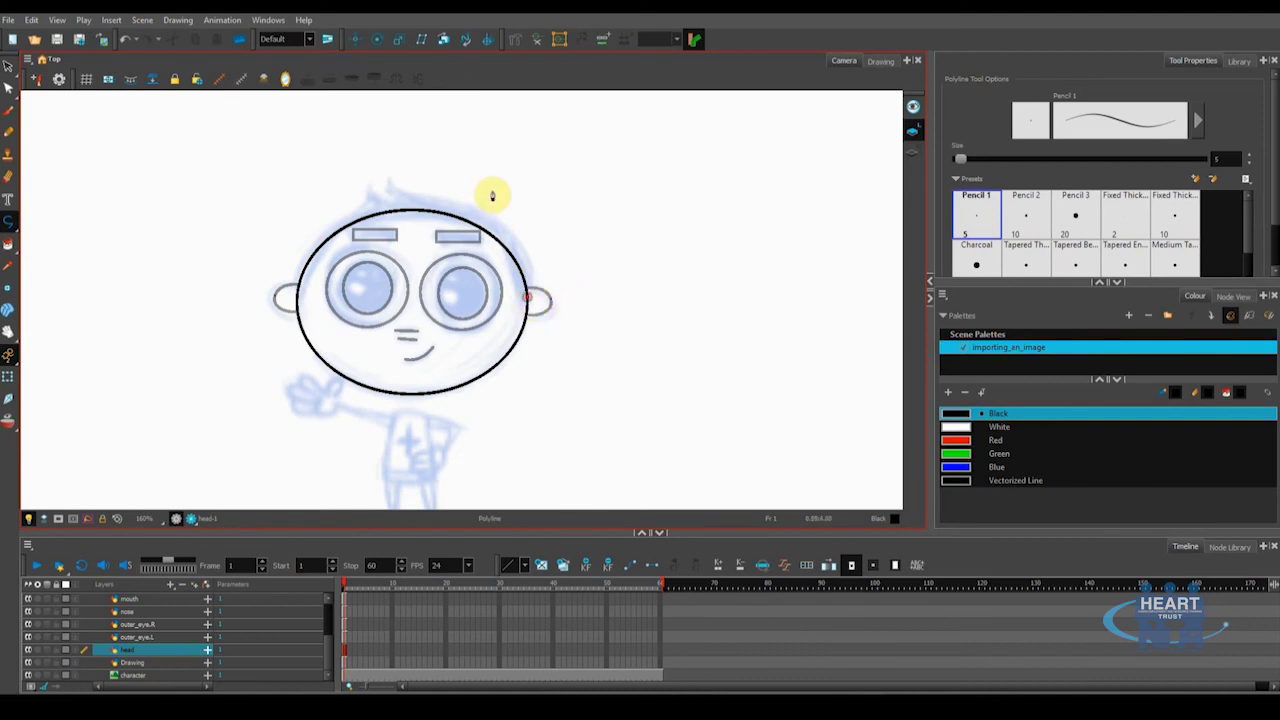
drag(461, 207, 389, 191)
click(389, 180)
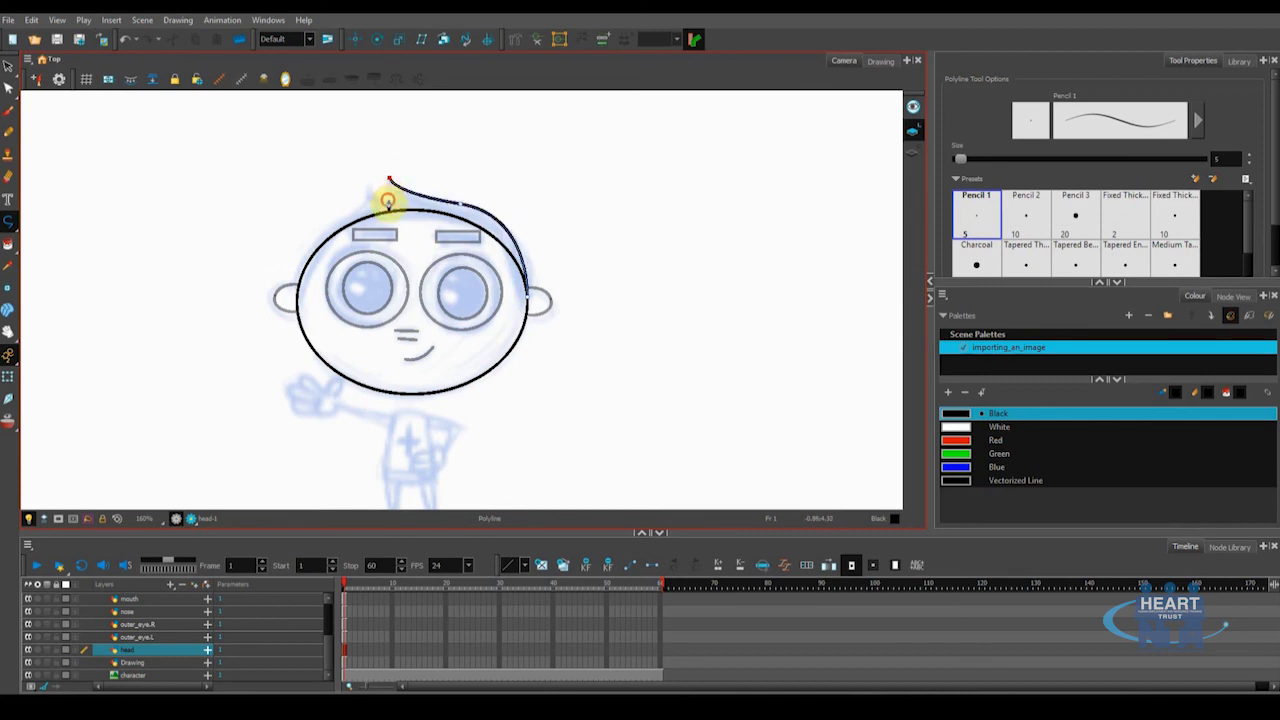
click(369, 185)
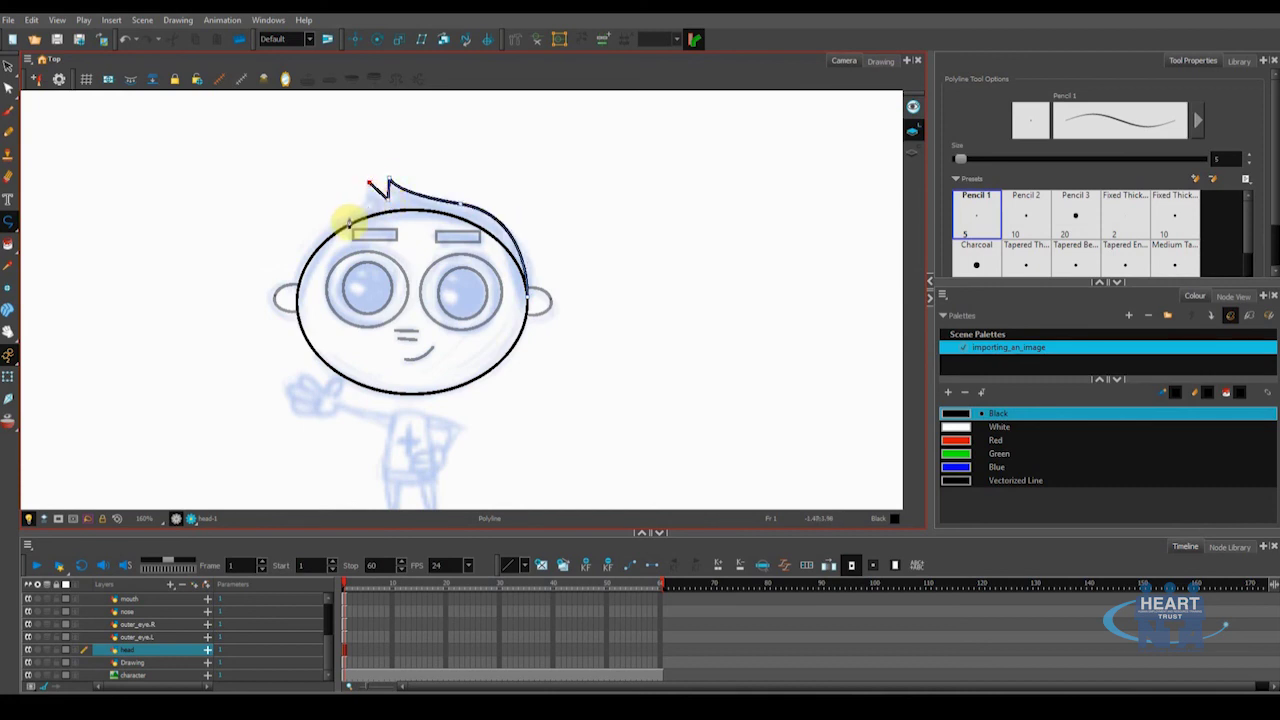
drag(341, 218, 315, 233)
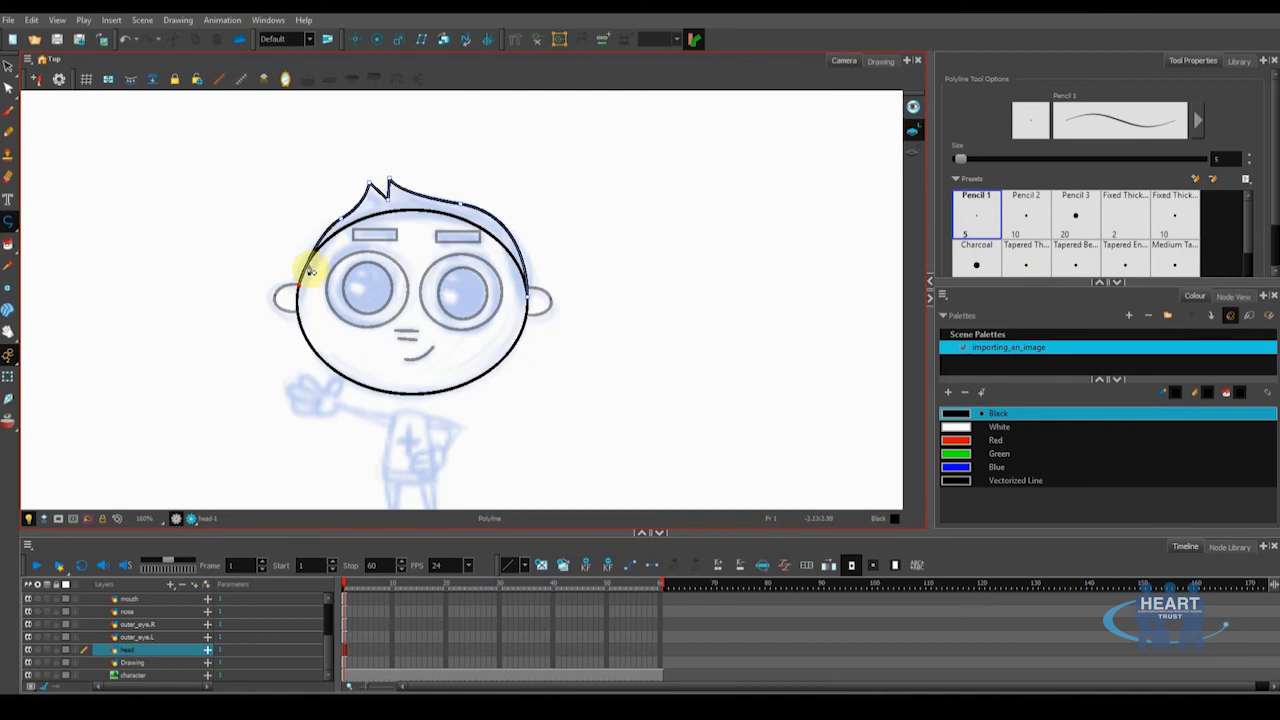
click(289, 296)
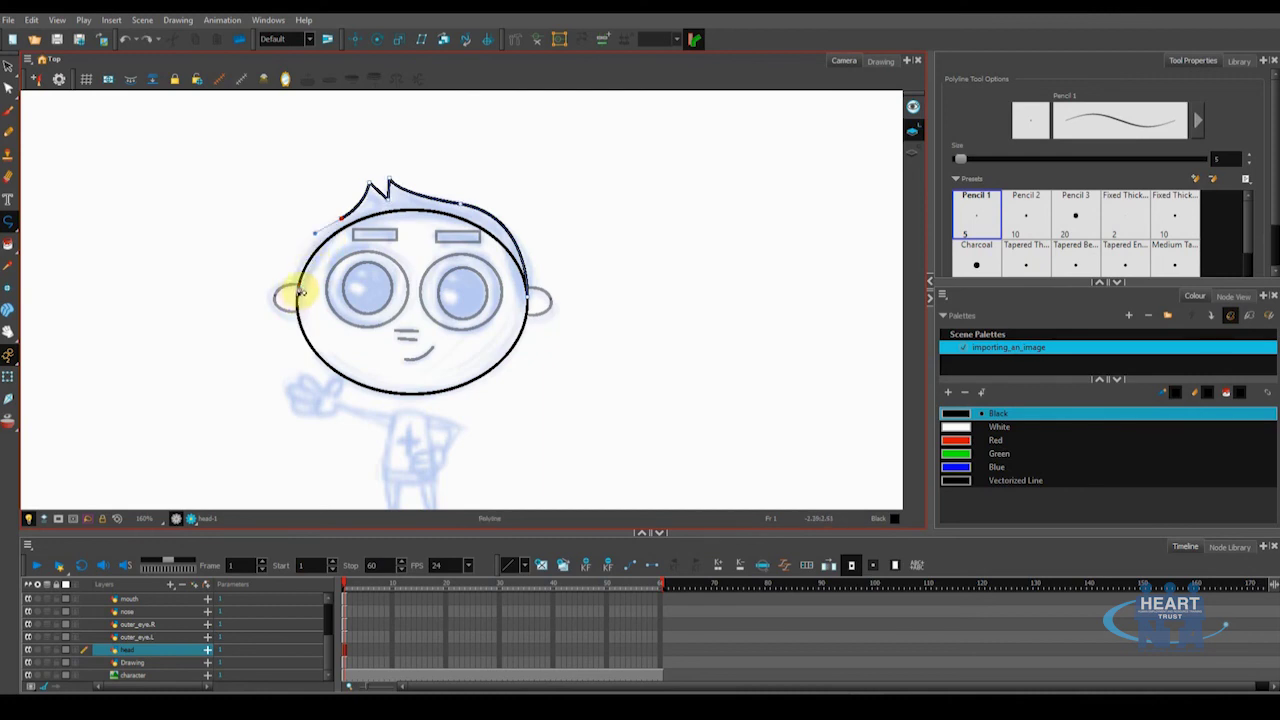
drag(300, 290, 298, 312)
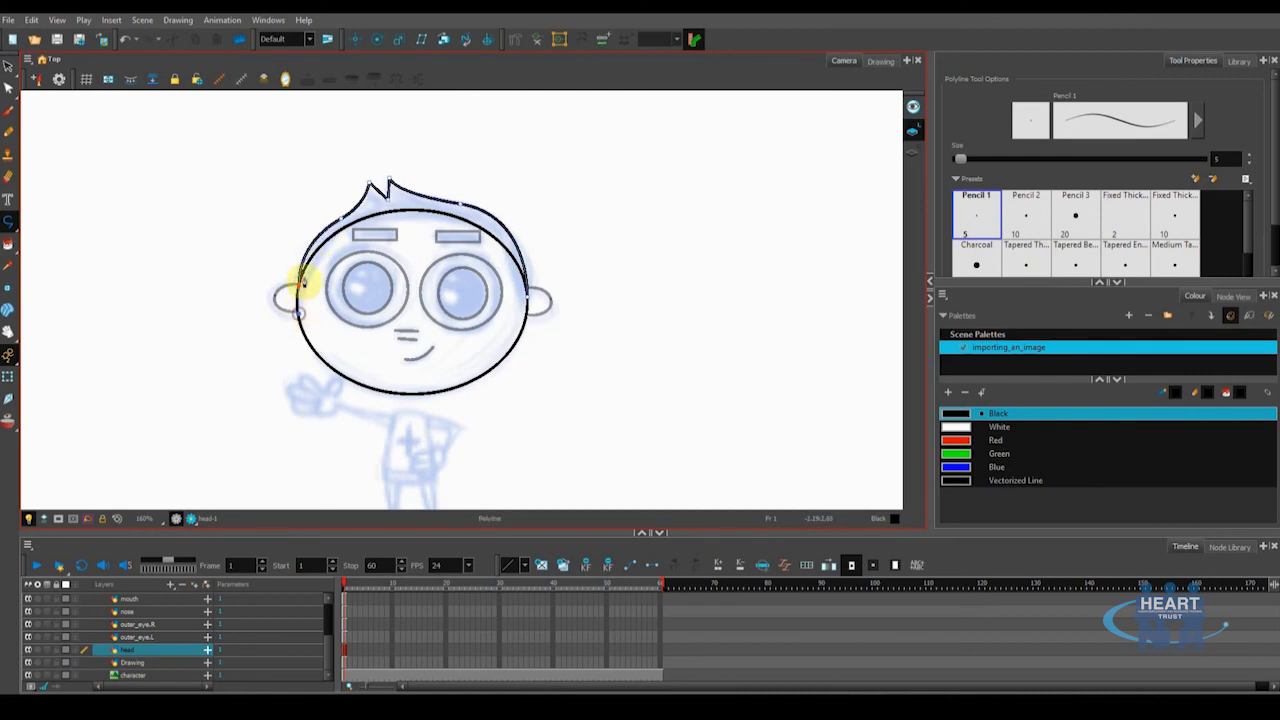
click(298, 290)
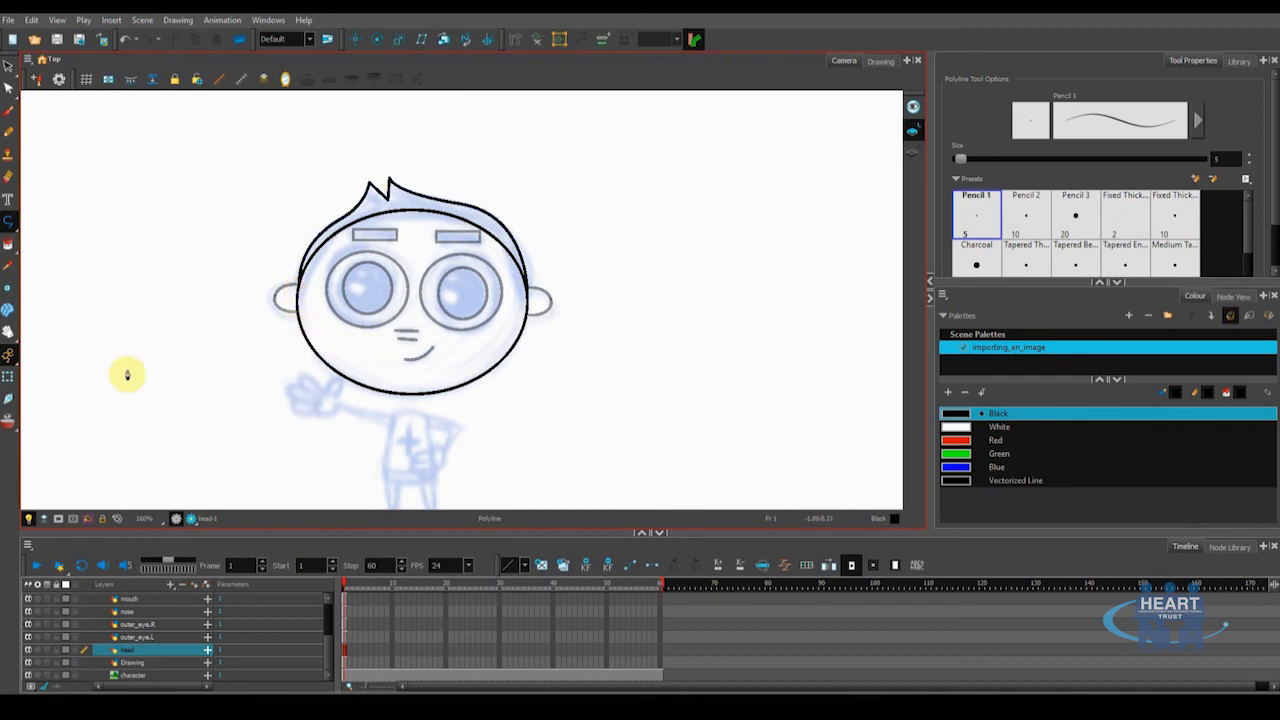
Go through the traced body-part layers in the timeline one by one to check their names and drawings
click(8, 66)
scroll(140, 640, up, 2)
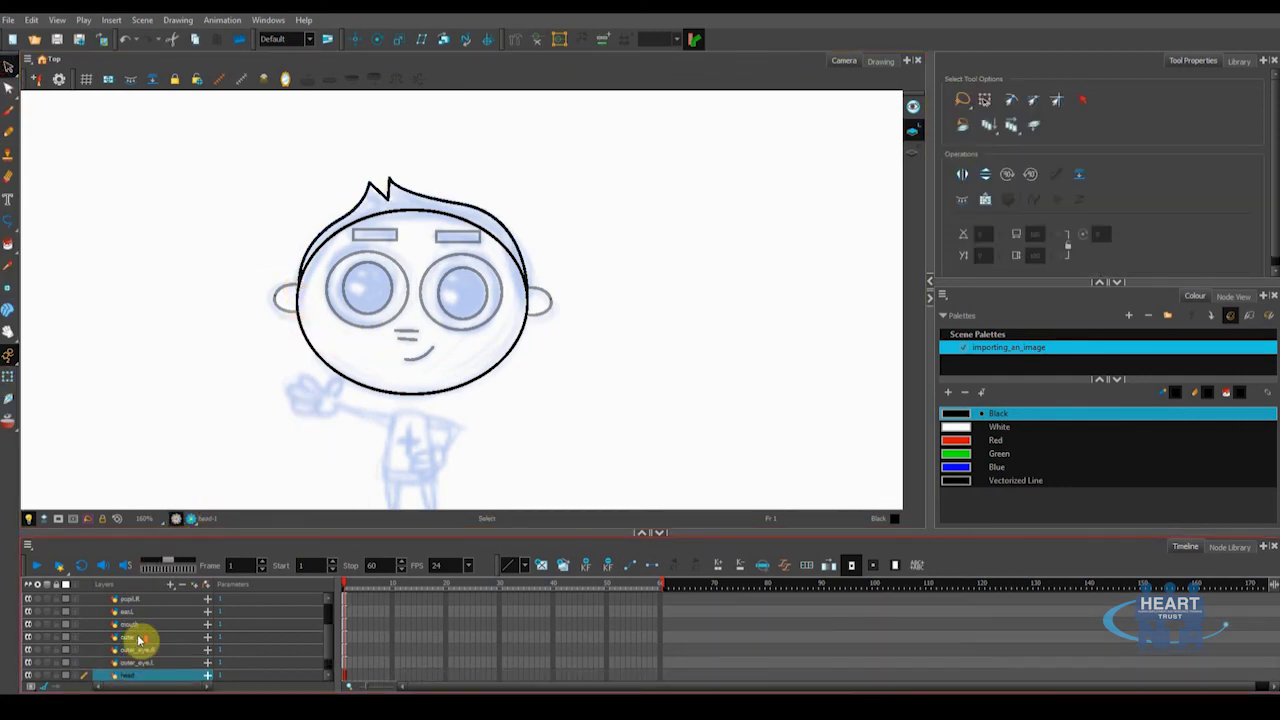
scroll(140, 615, up, 4)
click(142, 600)
click(140, 611)
click(140, 624)
click(140, 636)
click(140, 649)
click(142, 662)
scroll(143, 666, down, 2)
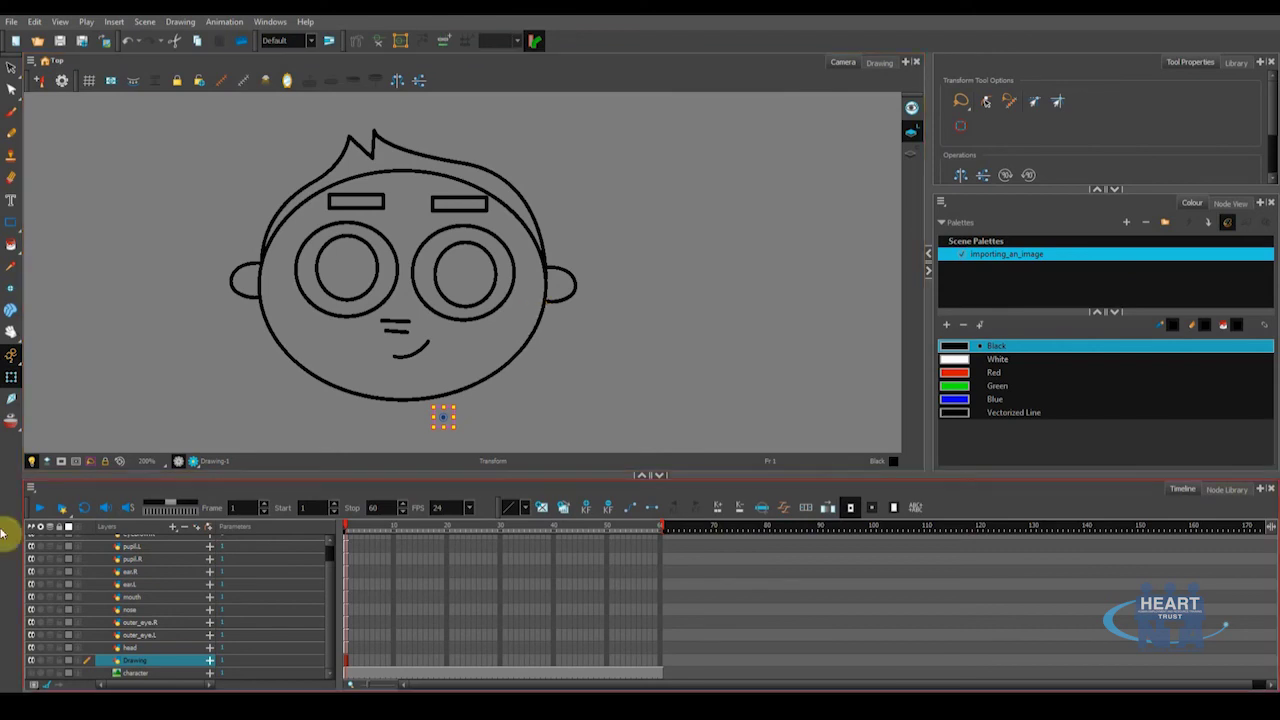
scroll(128, 650, up, 2)
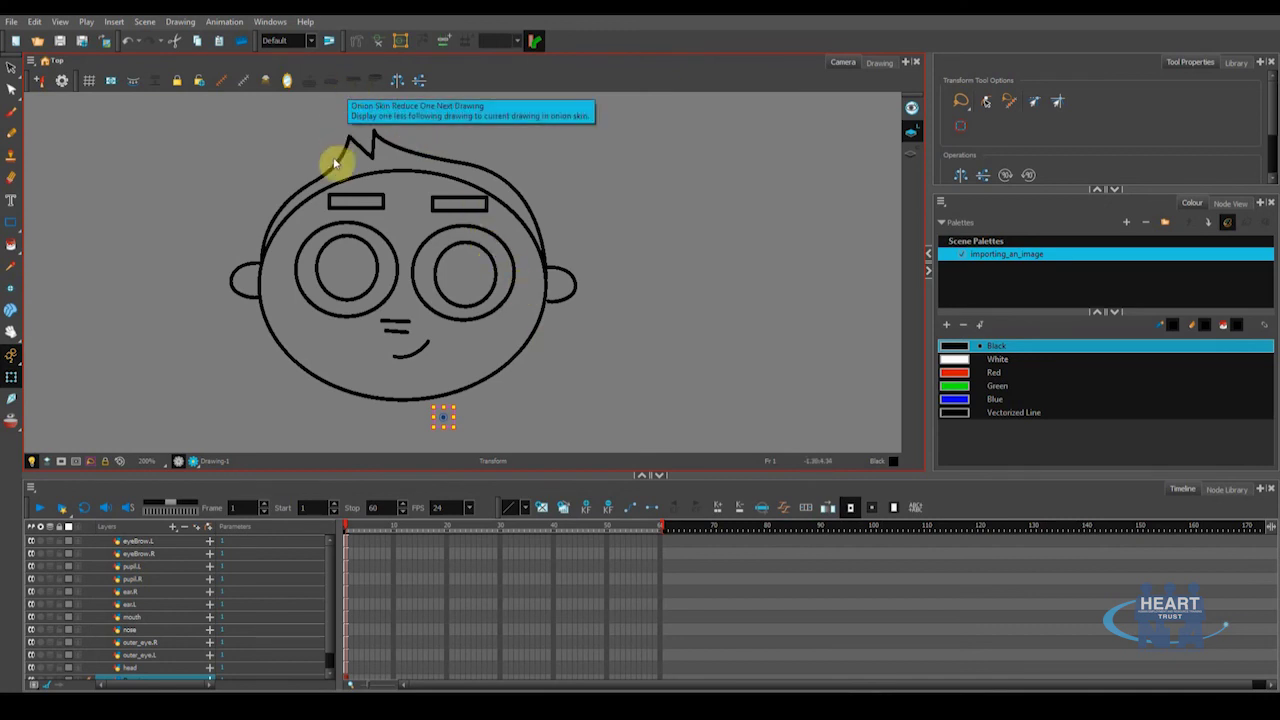
Show the scene's node network in the Node View instead of the colour palettes
click(270, 21)
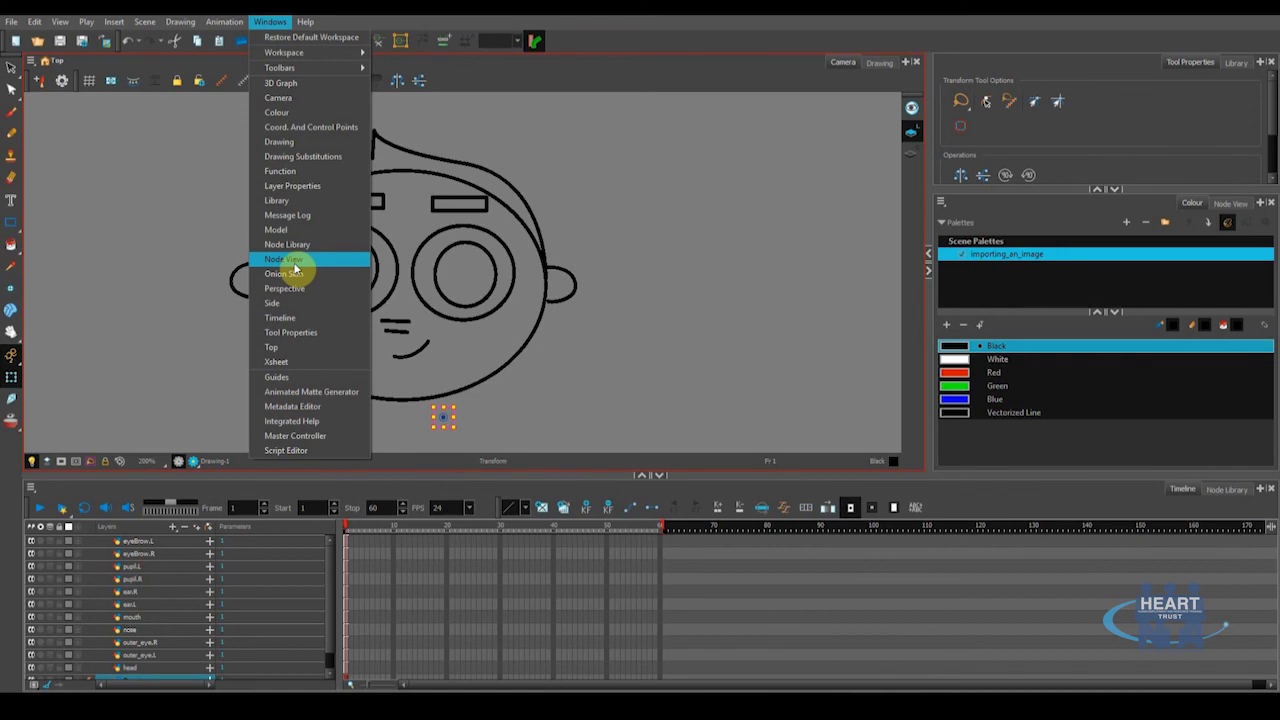
click(694, 40)
click(1148, 71)
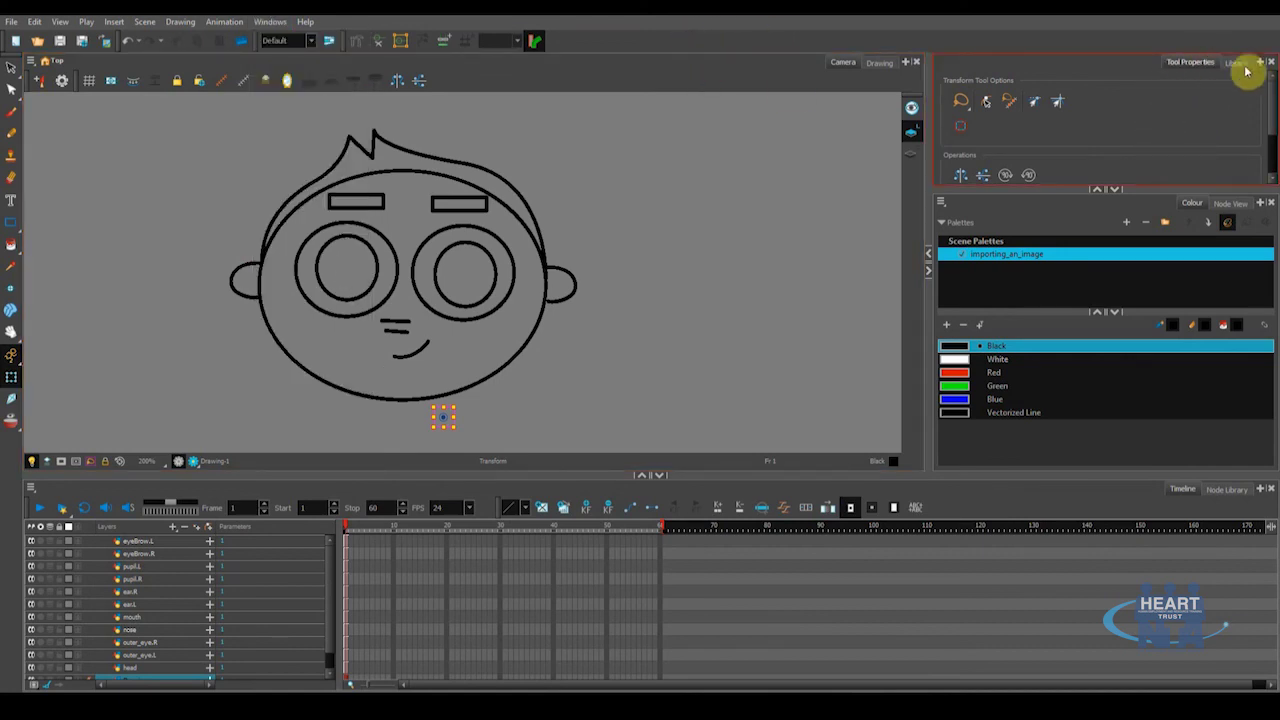
click(1230, 220)
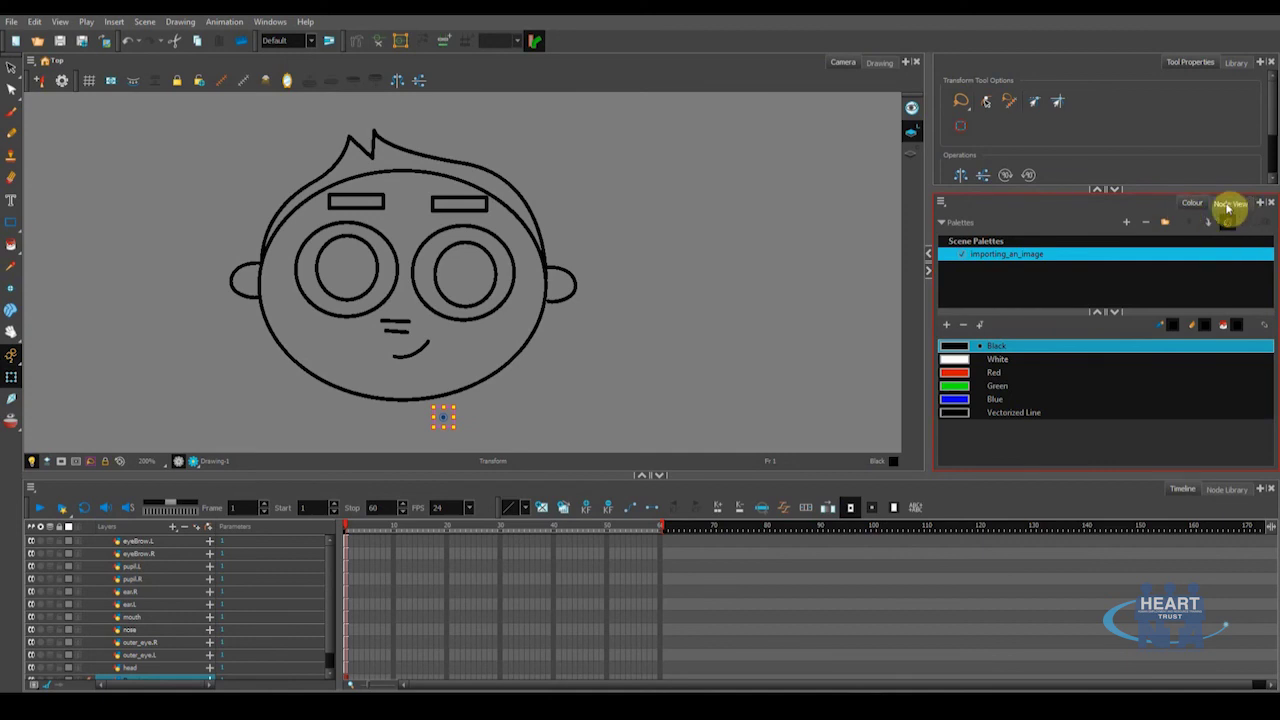
click(1228, 205)
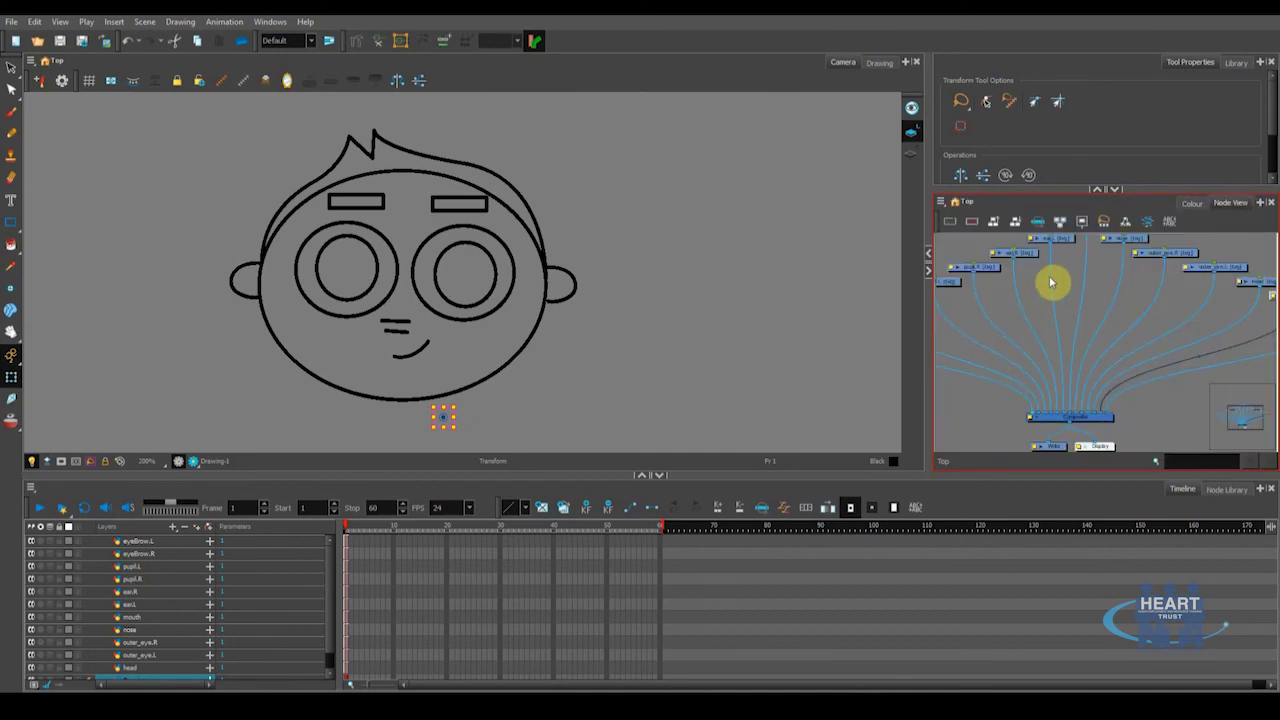
Examine the body-part nodes connected to the composite and select the eyeBrow.R node
scroll(1052, 283, down, 1)
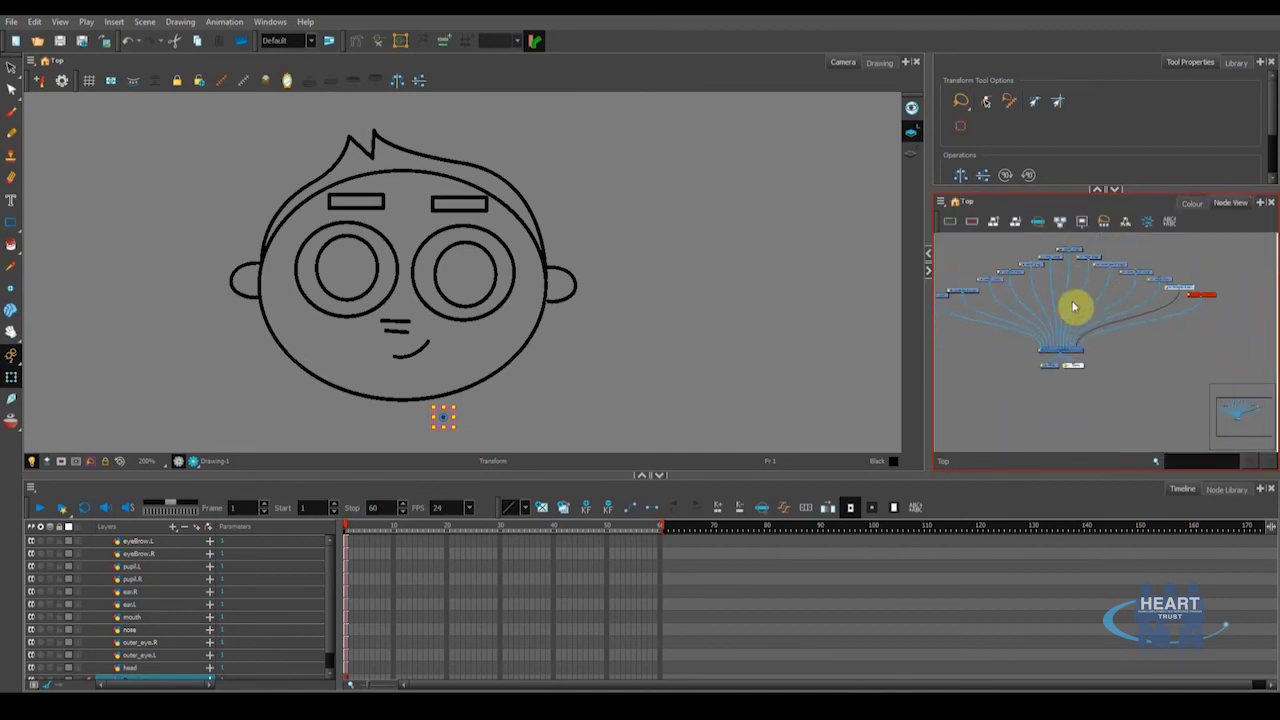
scroll(1050, 320, up, 3)
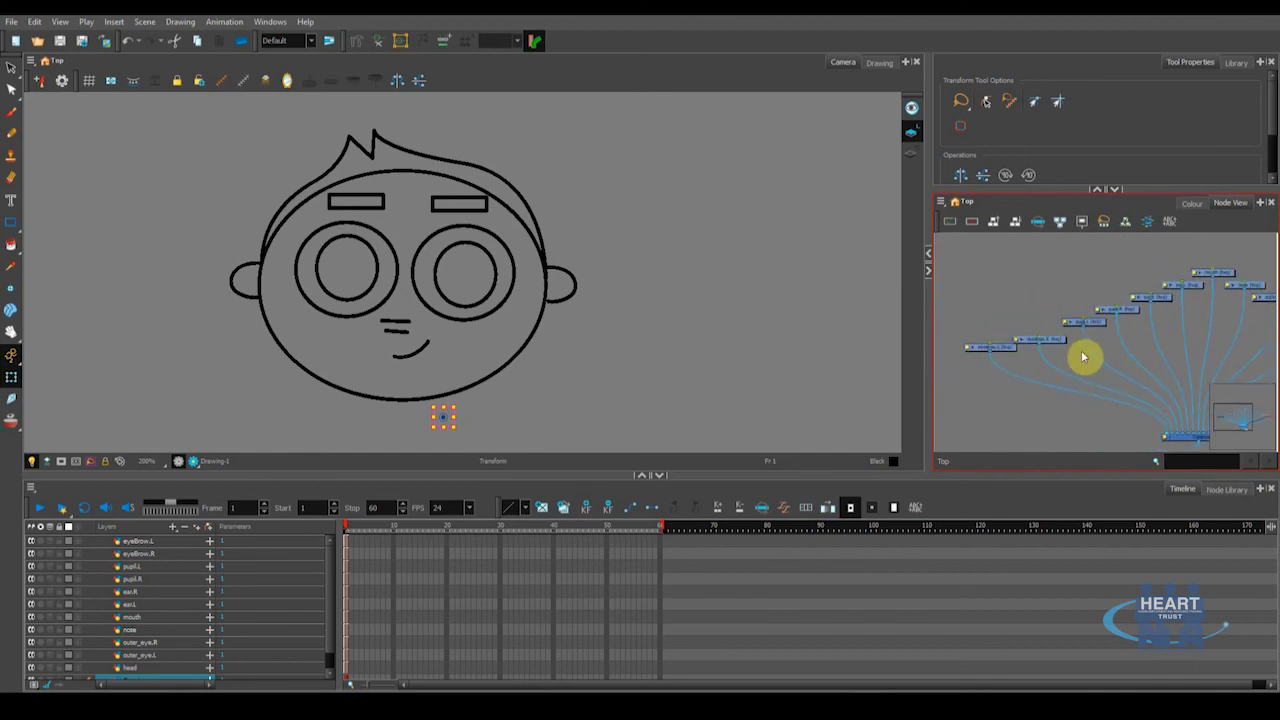
drag(1098, 339, 1056, 354)
click(1010, 354)
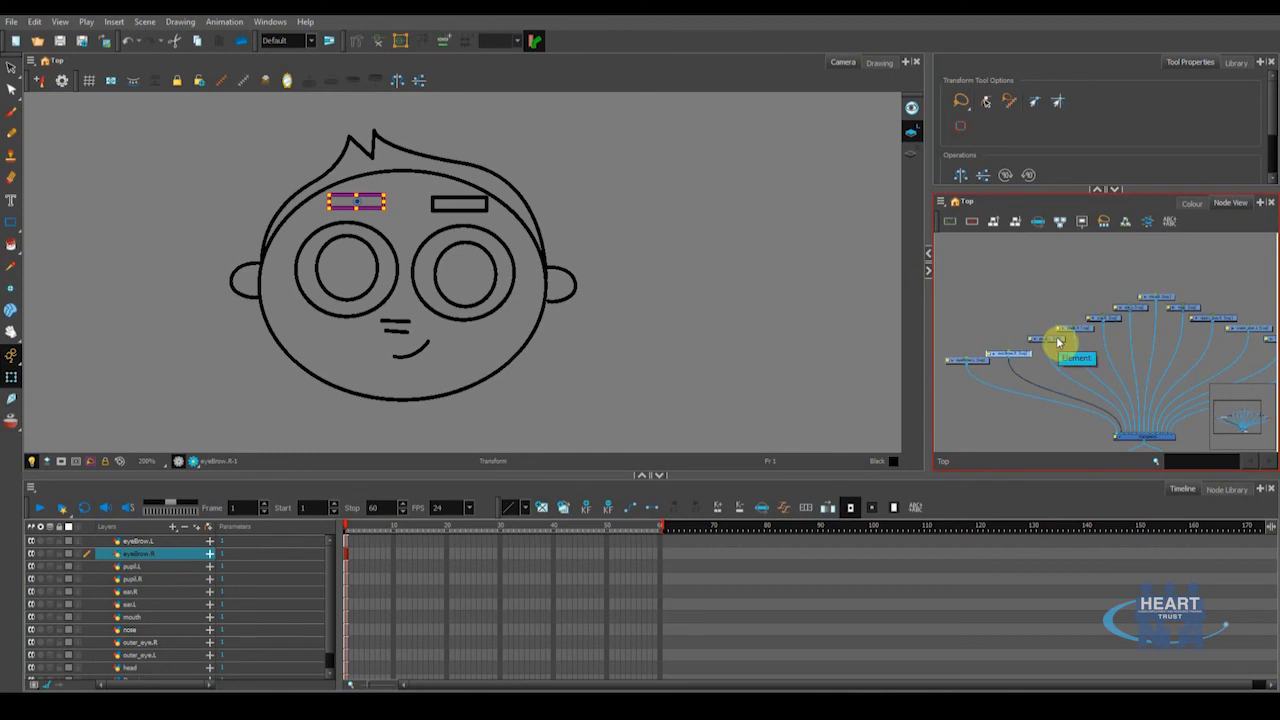
Match the pupil and ear nodes to their timeline layers and drawings, and look over the whole network around the composite
click(1060, 343)
click(136, 566)
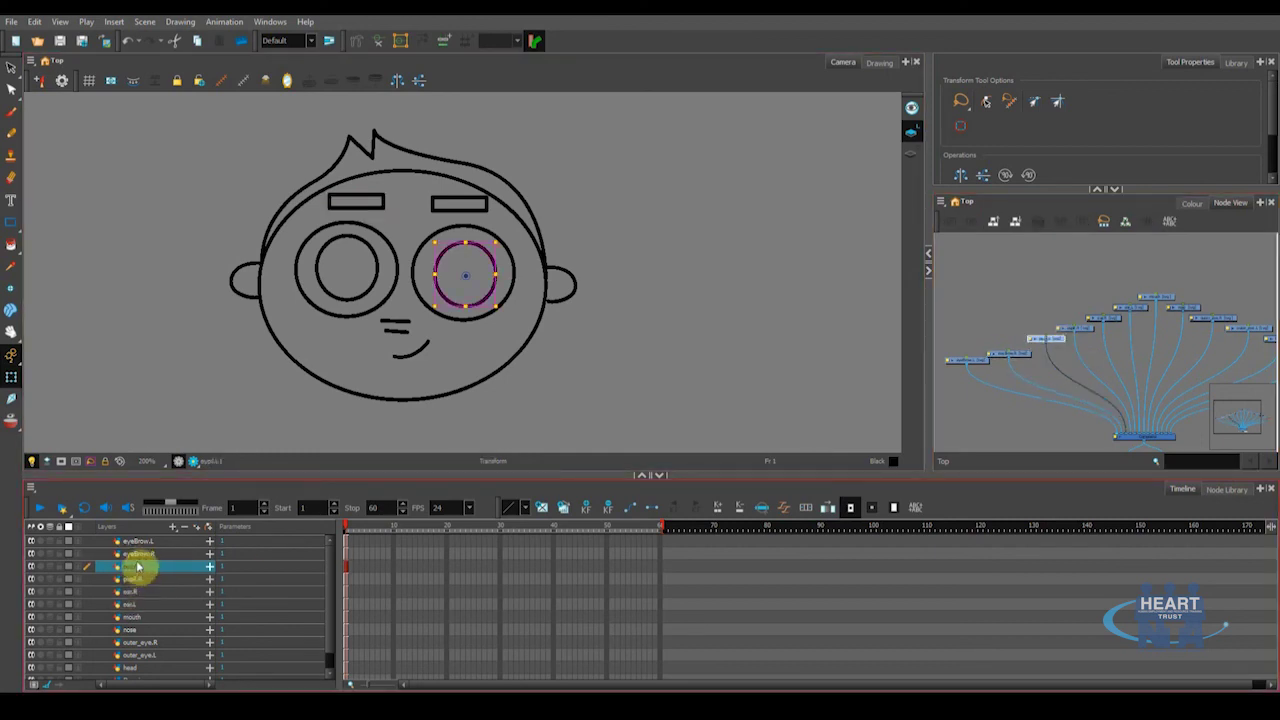
click(1094, 332)
click(1112, 323)
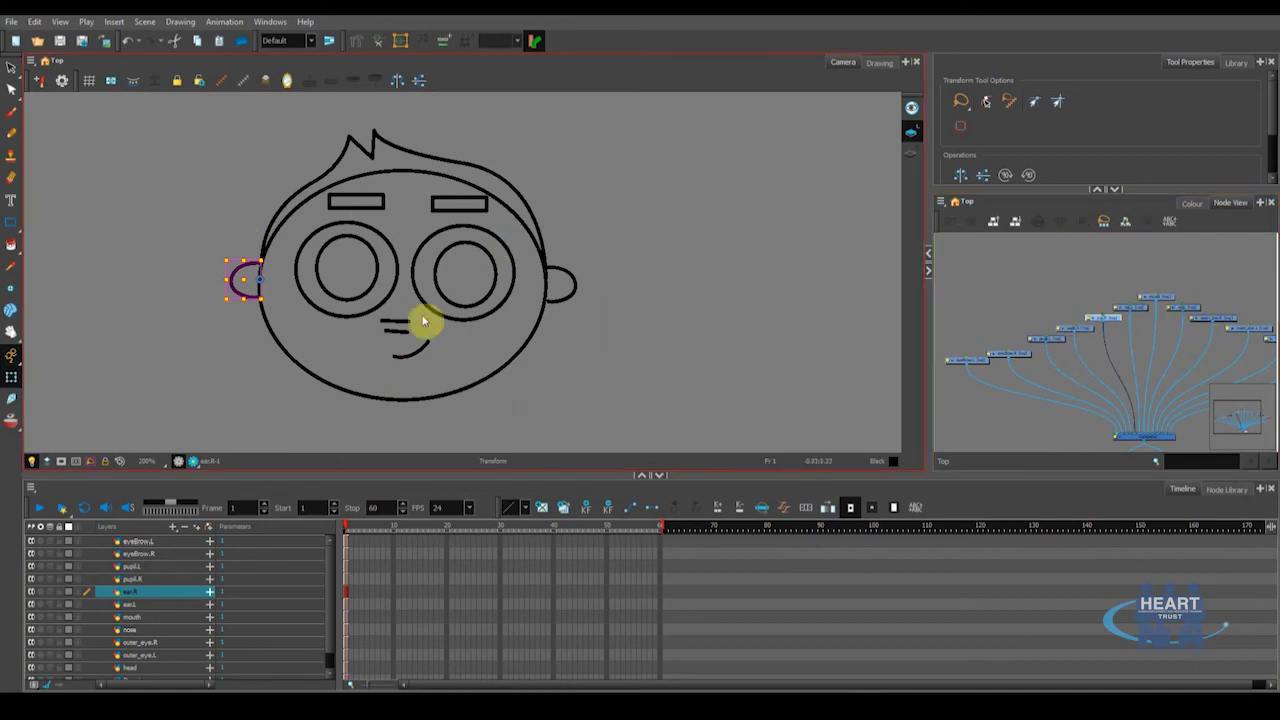
scroll(1171, 330, down, 1)
drag(1094, 329, 1014, 303)
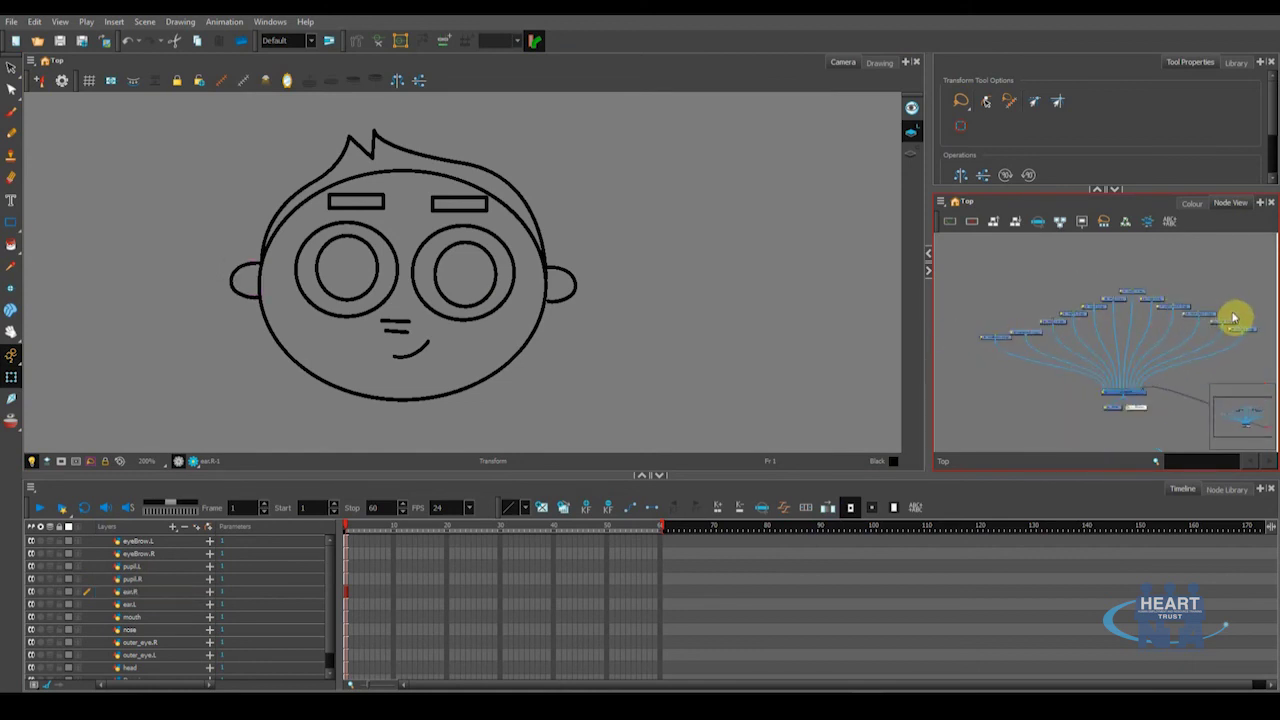
drag(1069, 369, 1034, 366)
scroll(1040, 369, up, 10)
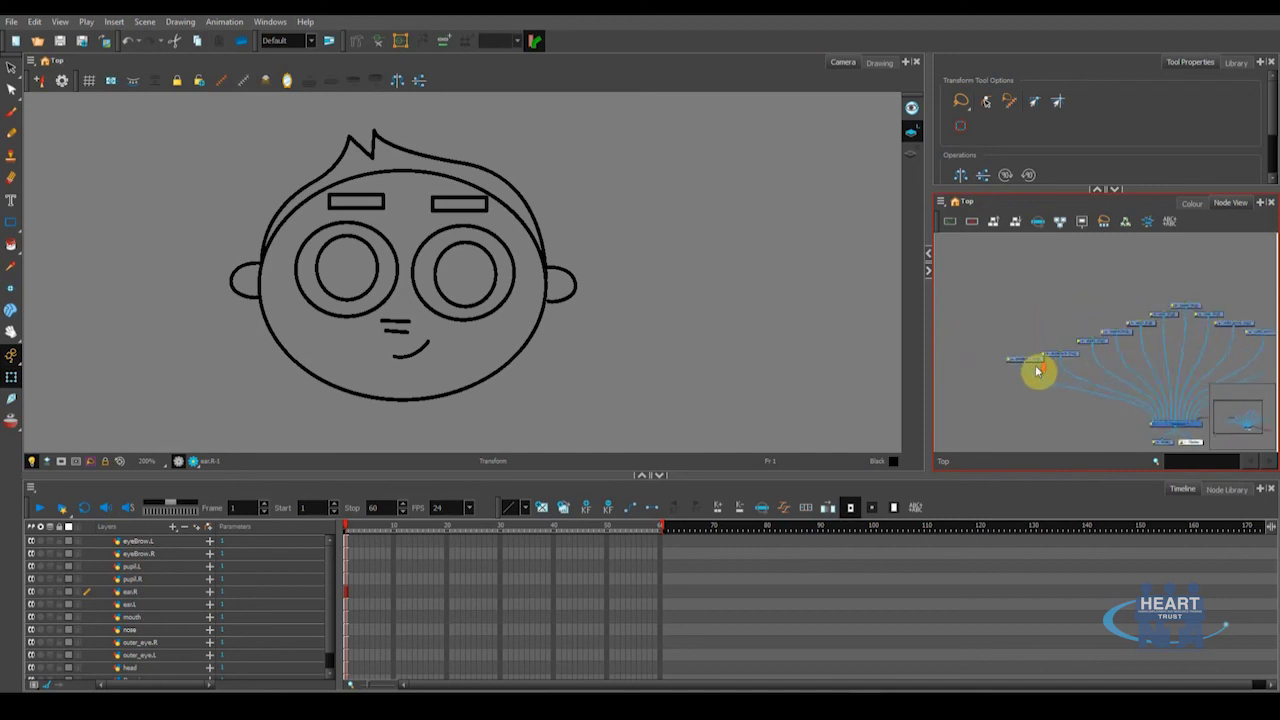
Select the eyeBrow.L node and add a parent peg to its drawing layer from the timeline
click(1033, 345)
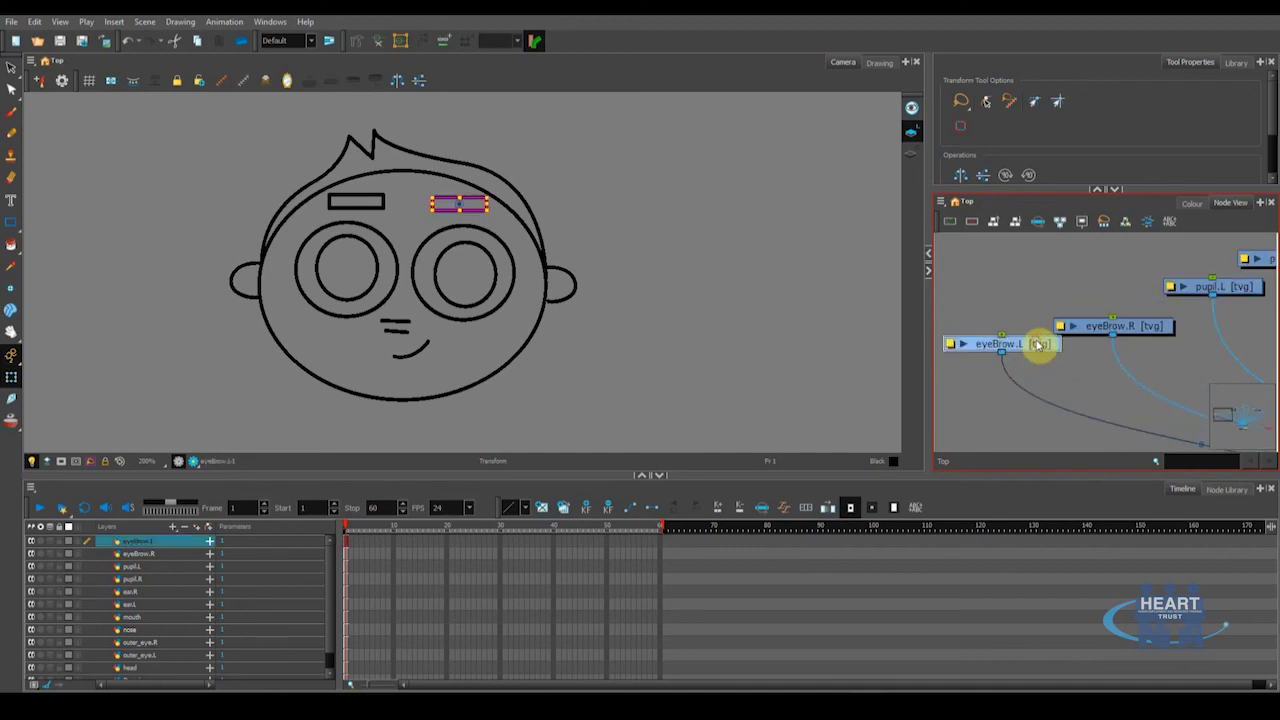
scroll(1000, 370, down, 3)
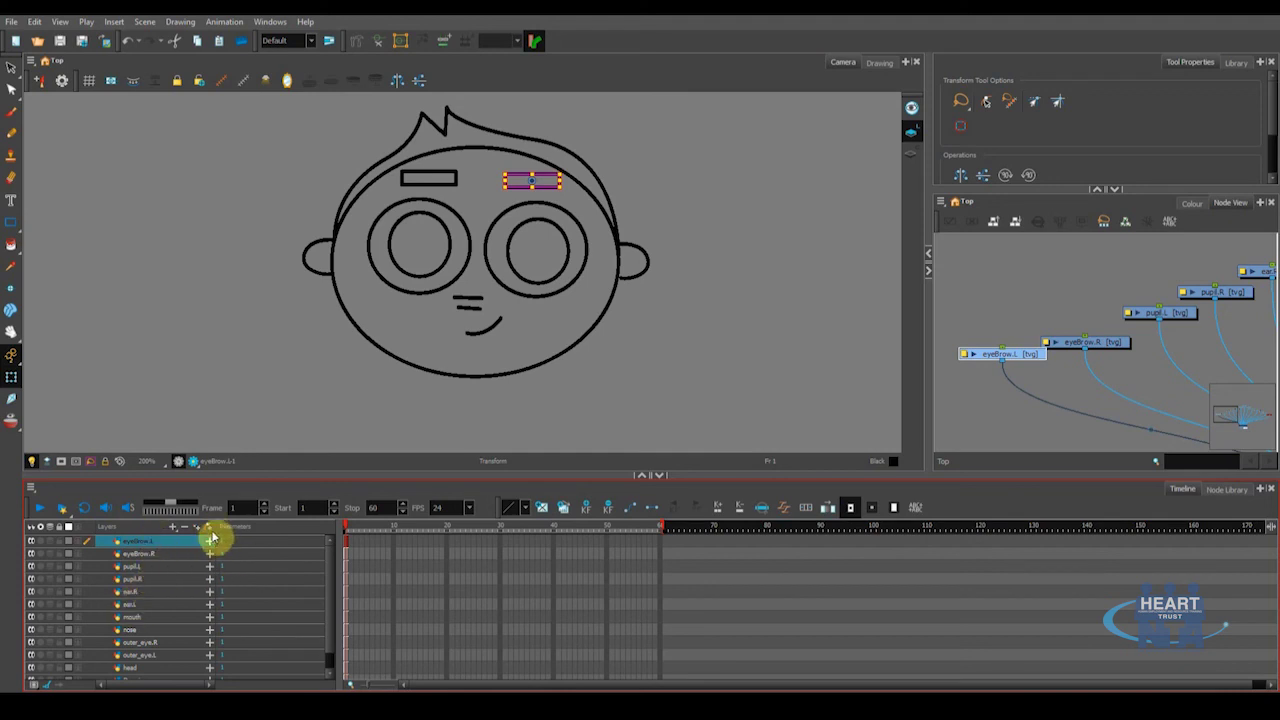
click(209, 529)
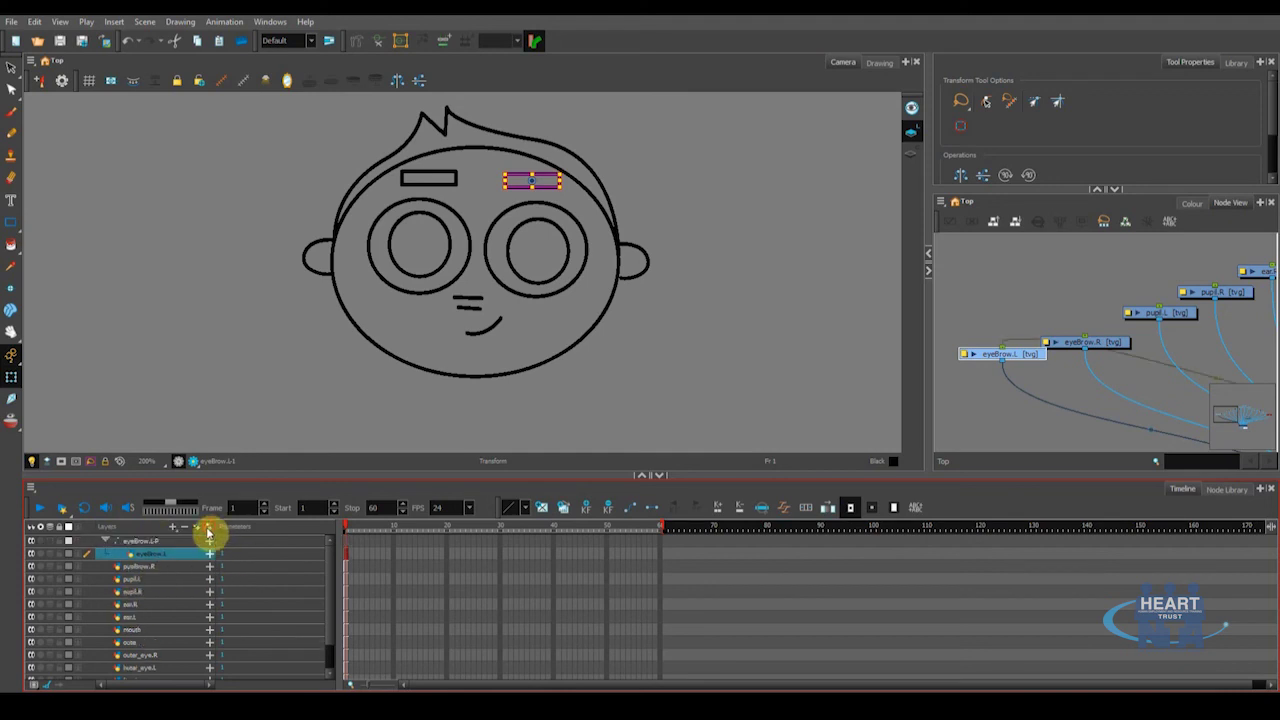
Compare the eyebrow's peg with its child drawing by selecting each layer, and collapse and expand the peg in the timeline
click(138, 542)
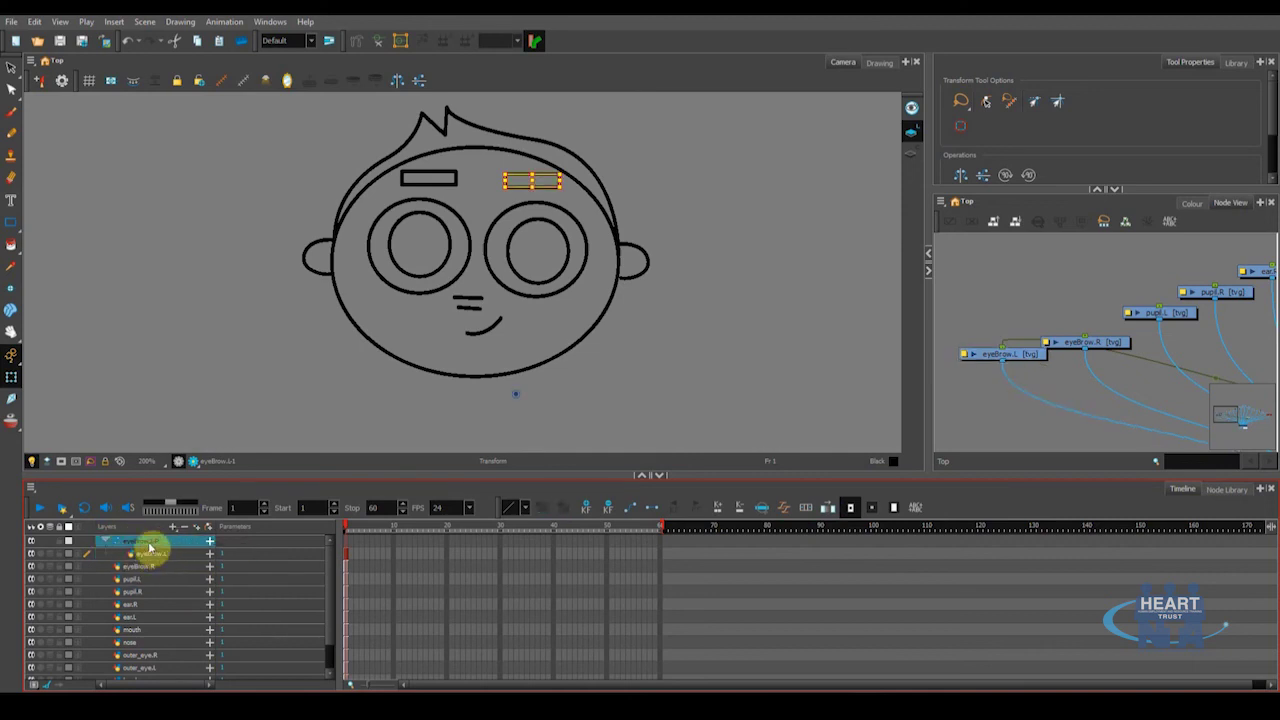
click(147, 555)
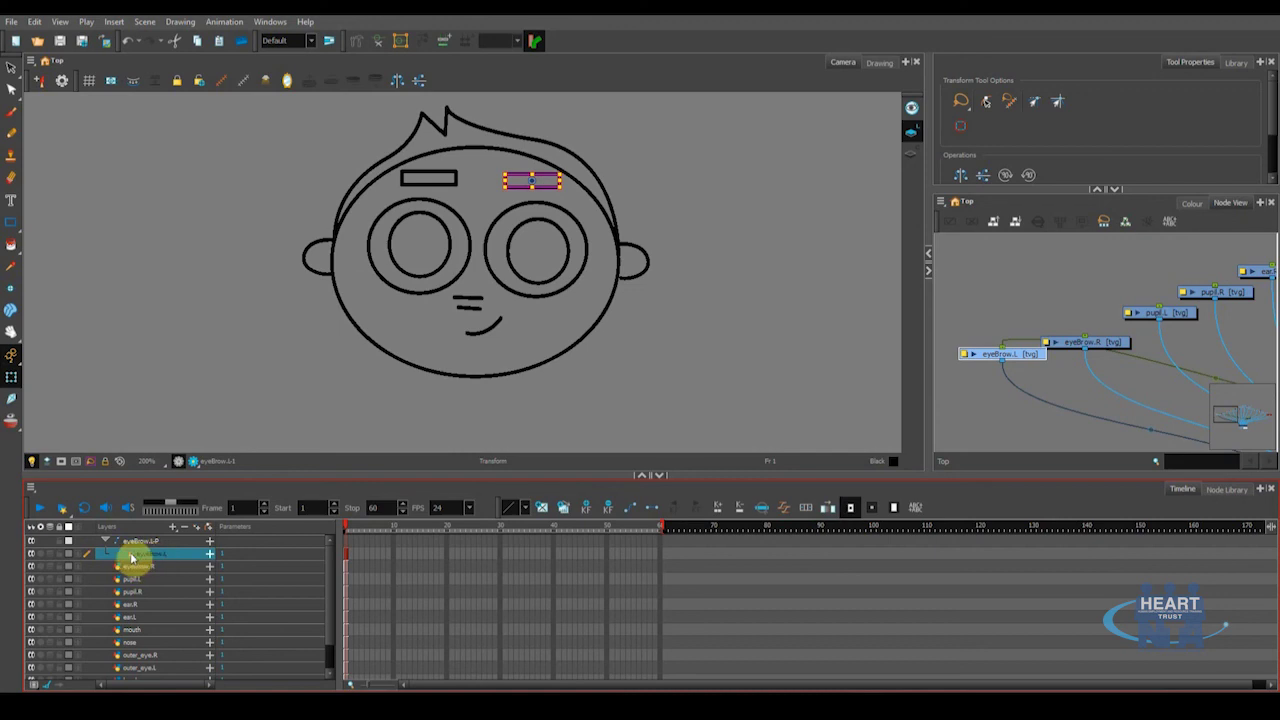
drag(133, 556, 148, 545)
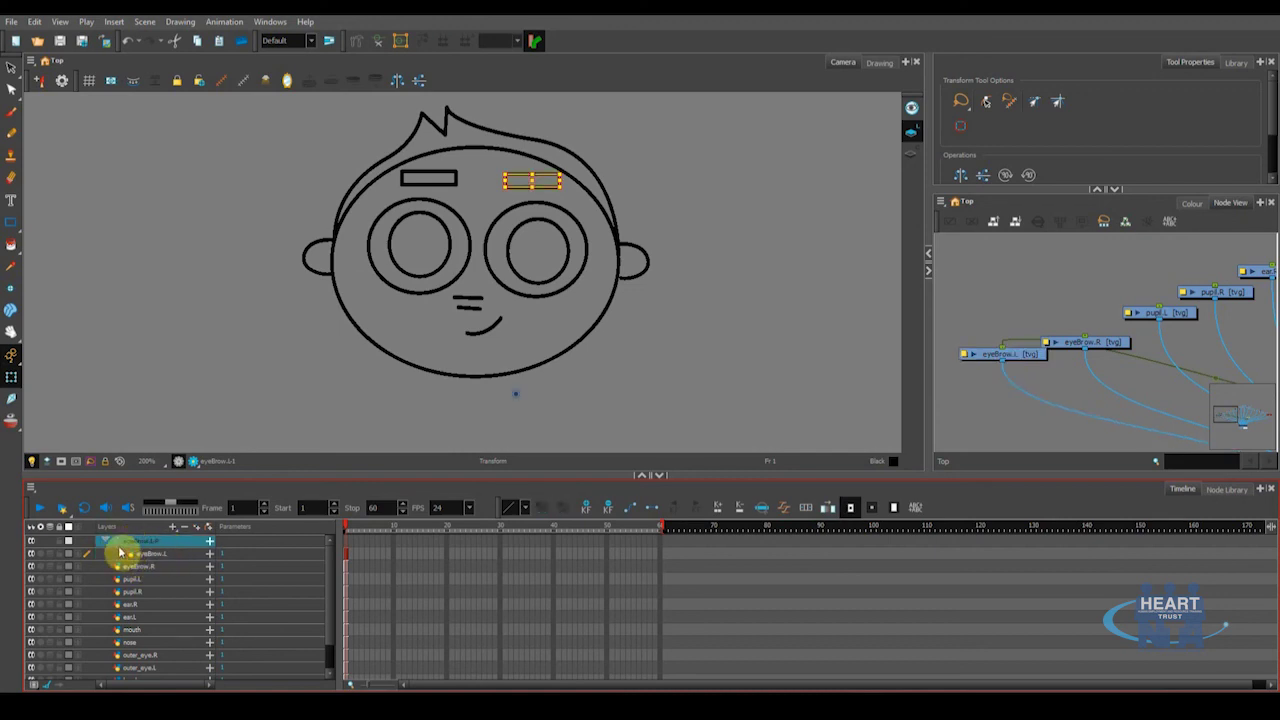
drag(105, 543, 105, 548)
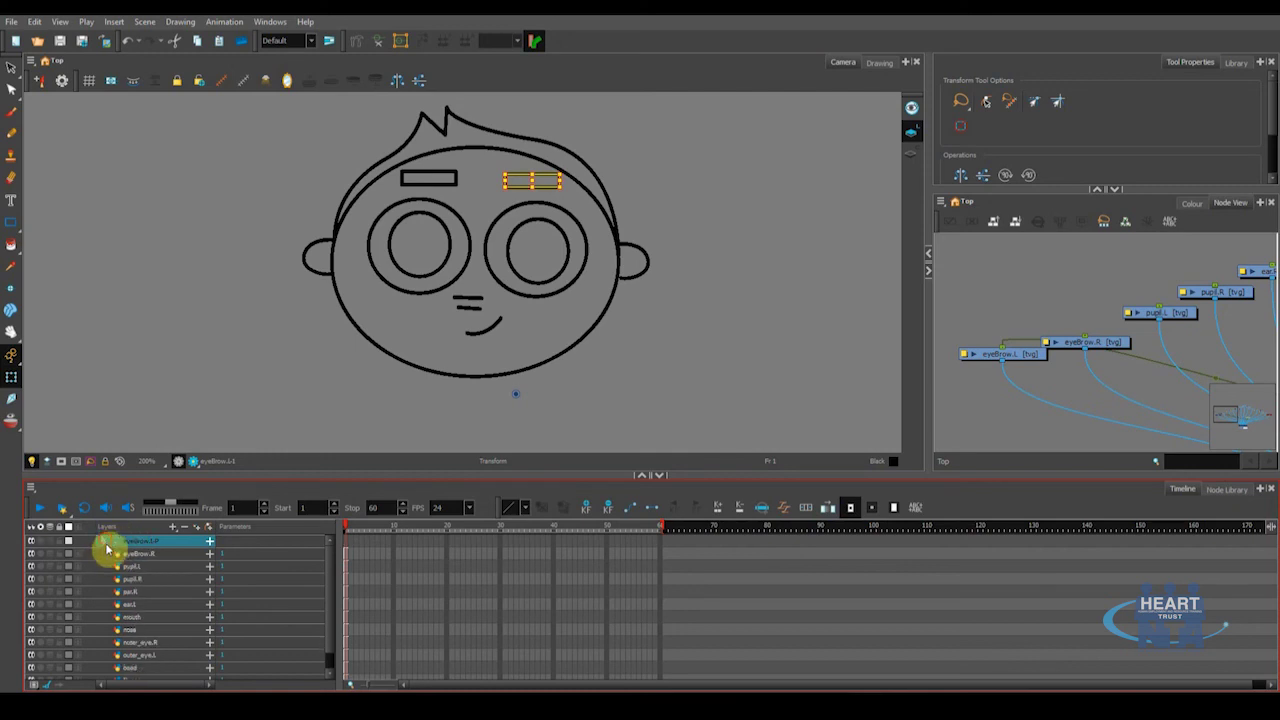
click(103, 542)
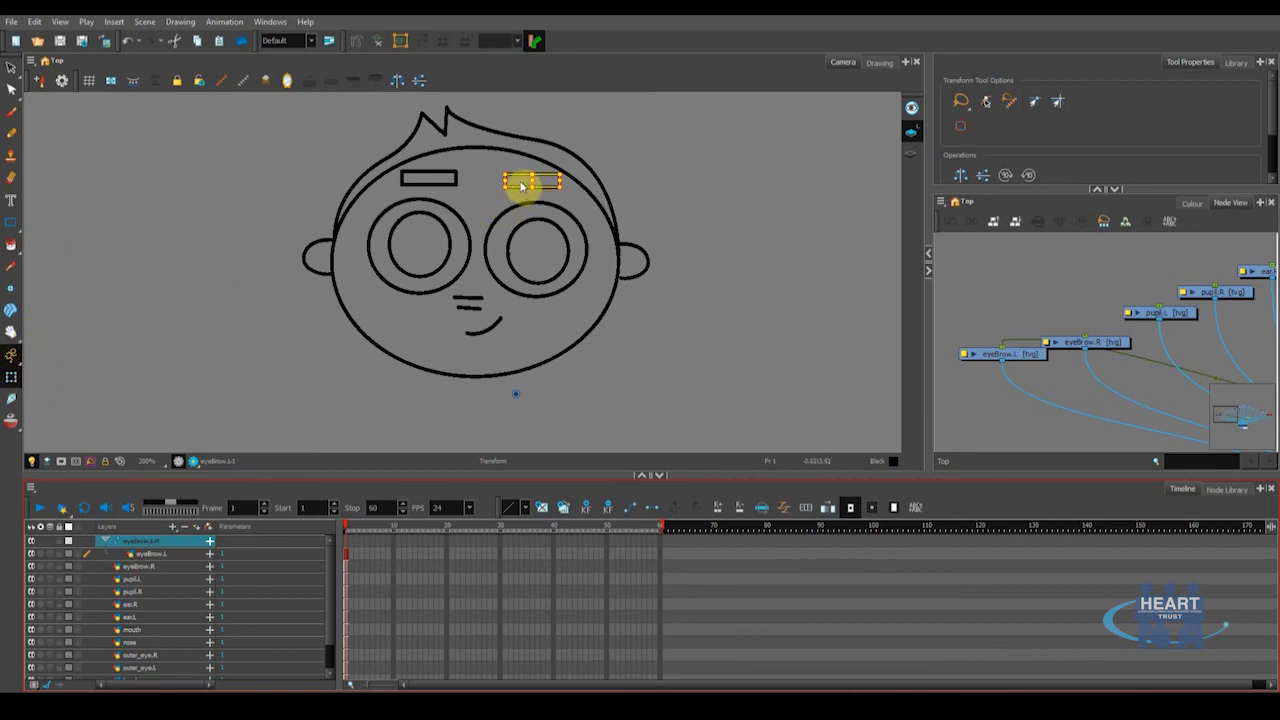
Try moving the eyeBrow.L drawing outside the face with its peg, undo the move, and check the peg's child layer
drag(521, 185, 157, 243)
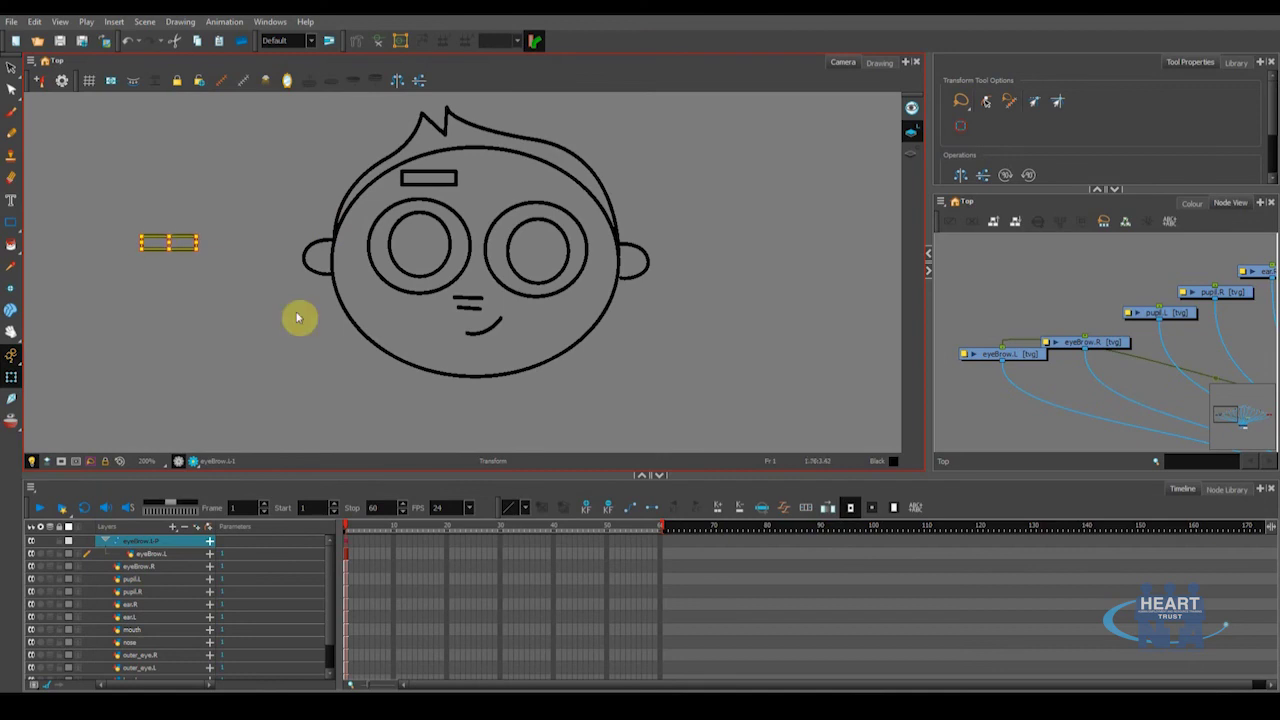
key(ctrl+z)
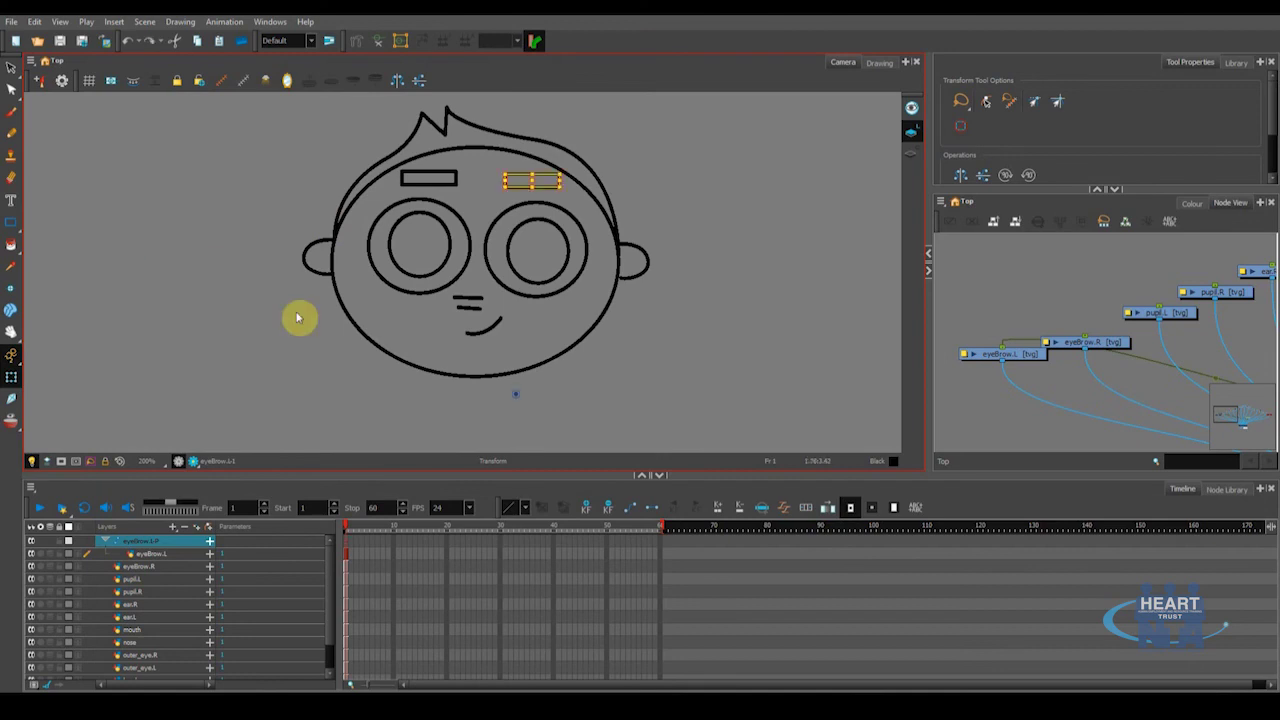
click(104, 540)
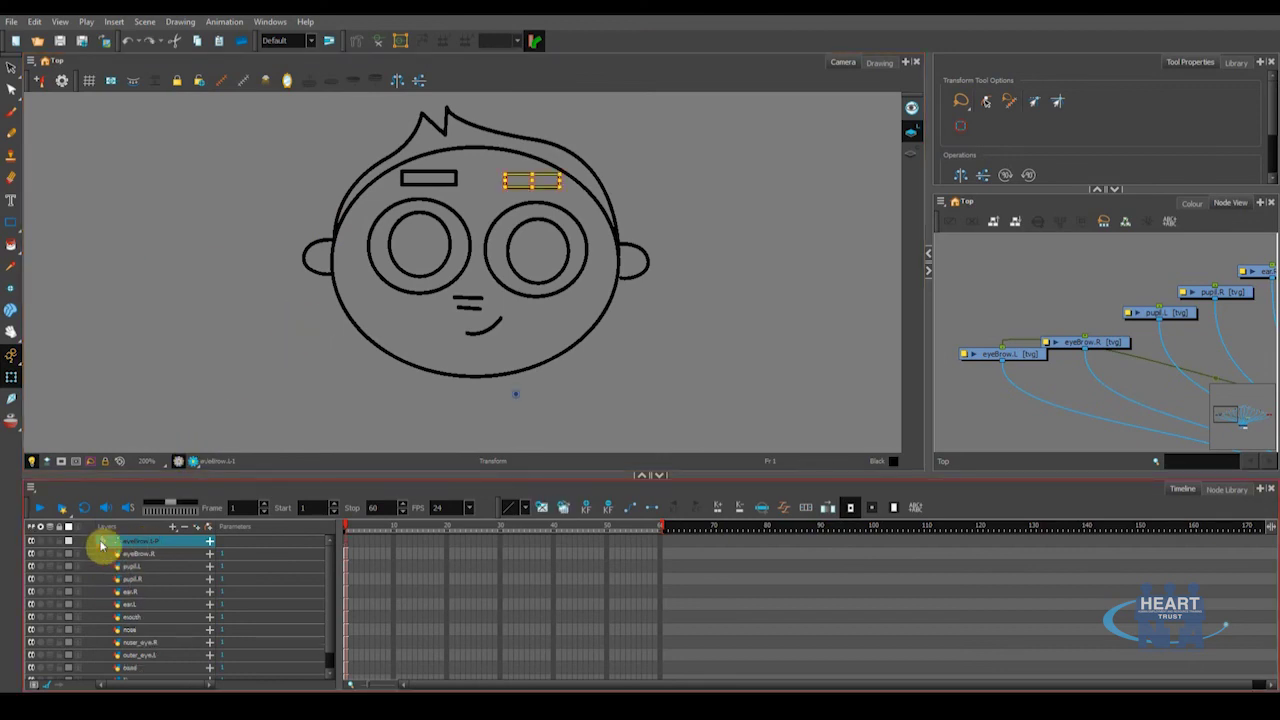
click(104, 545)
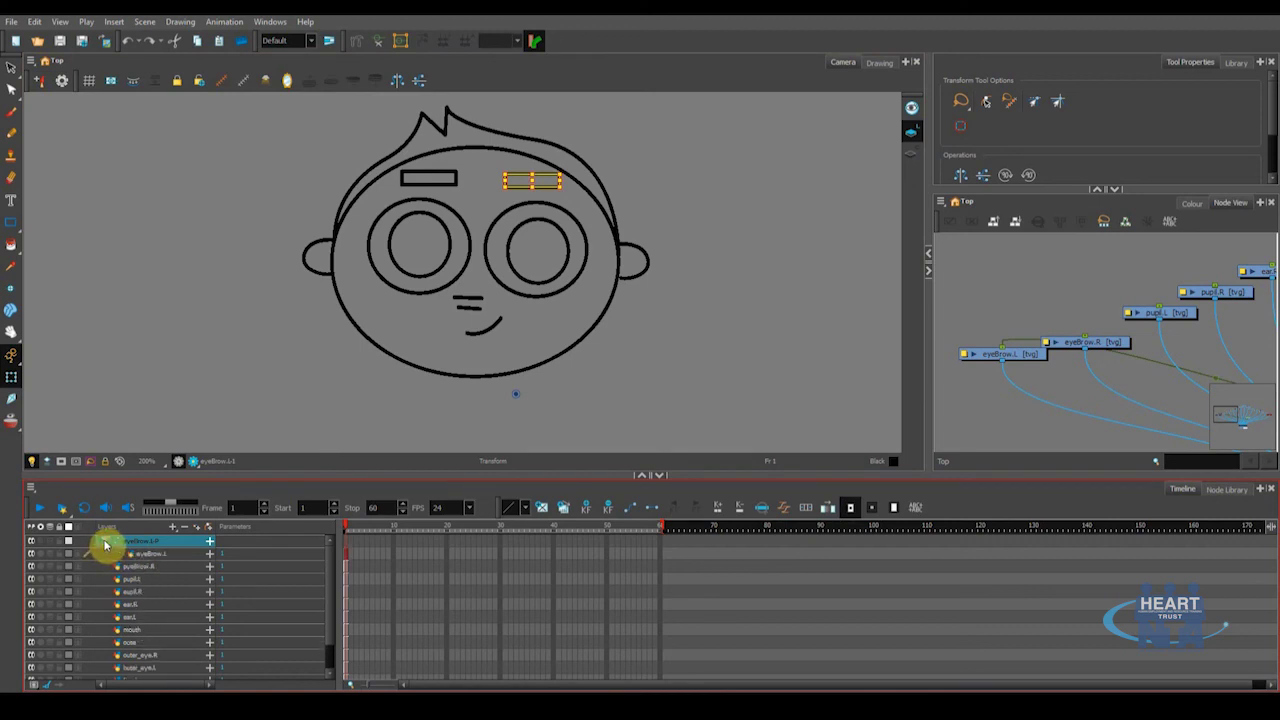
click(104, 545)
Undo adding the parent peg to the eyeBrow.L layer
click(980, 330)
scroll(977, 331, down, 1)
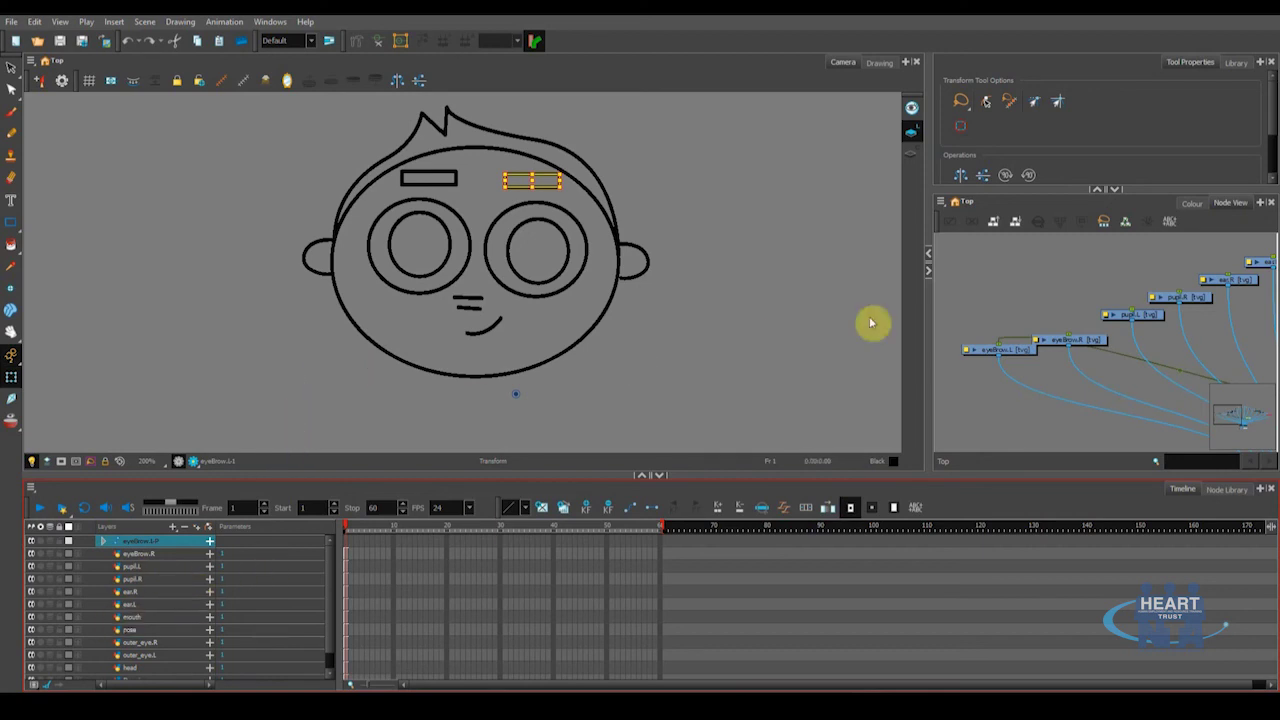
mouse_move(1083, 391)
mouse_down()
mouse_move(1046, 369)
mouse_move(1094, 383)
mouse_up()
key(ctrl+z)
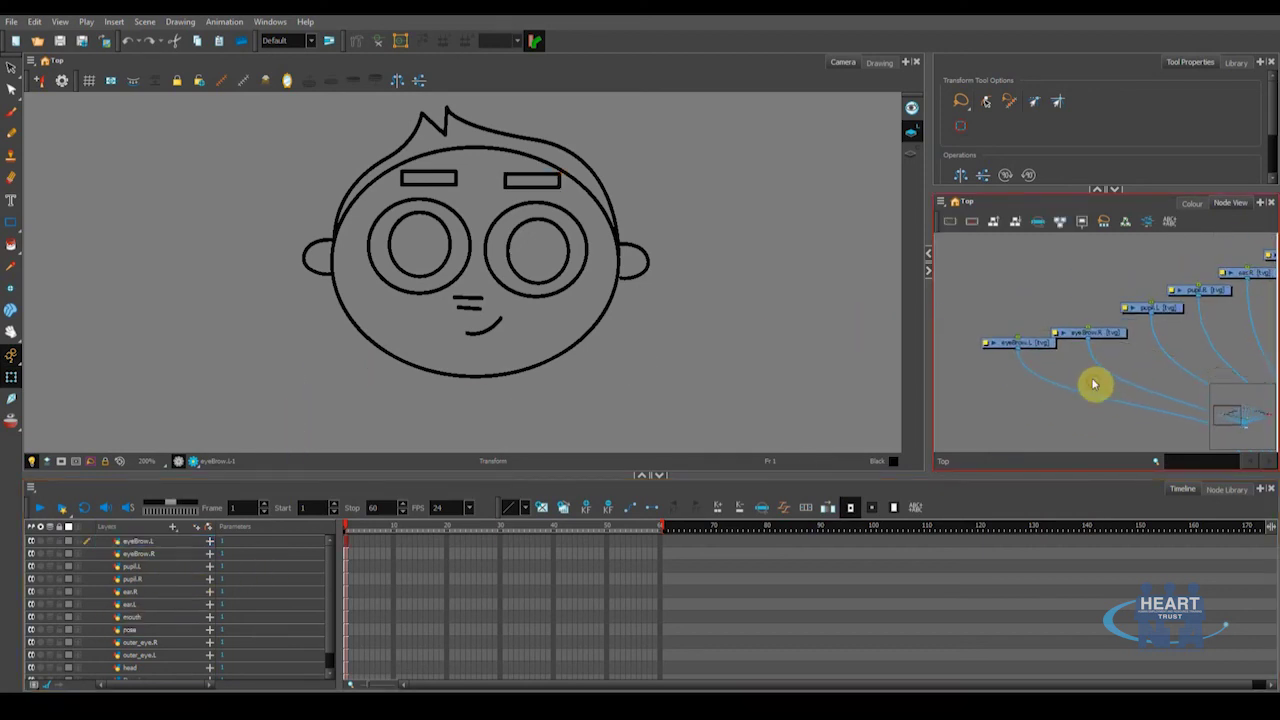
Insert a Peg node from the Move category in the Node View and place it above eyeBrow.L
click(1030, 345)
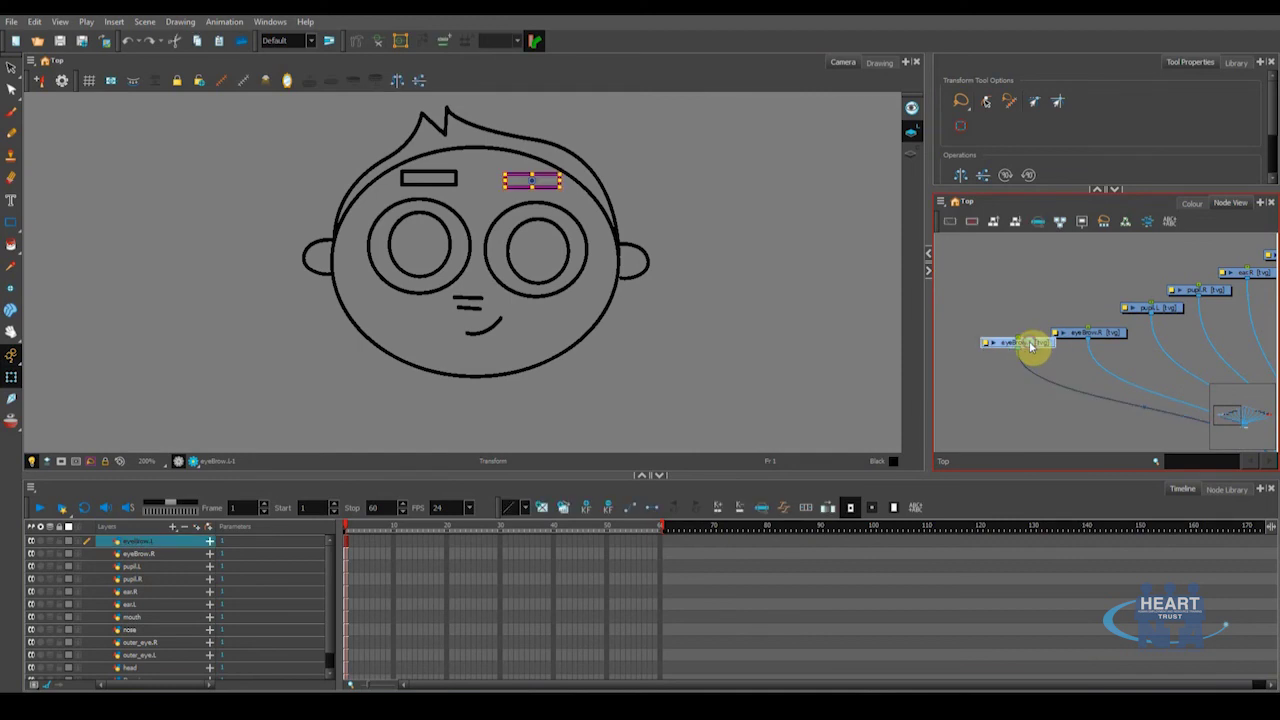
right_click(1030, 346)
mouse_move(1062, 538)
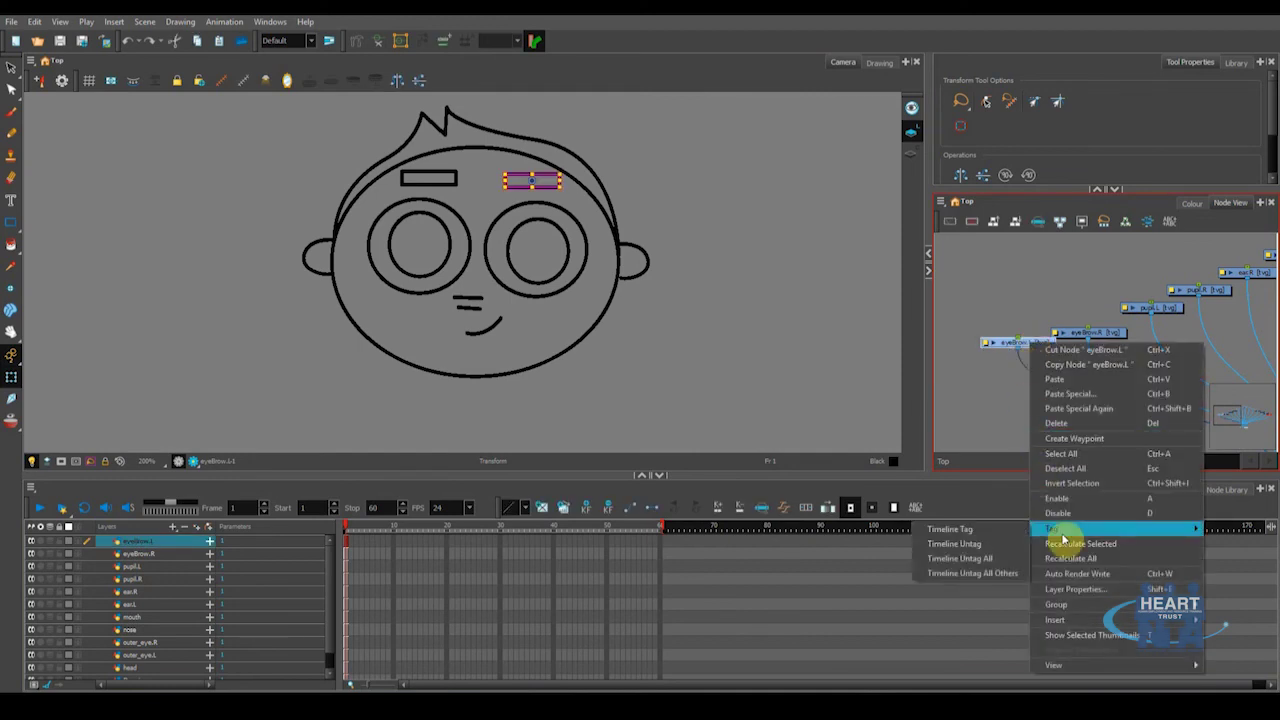
mouse_move(1058, 622)
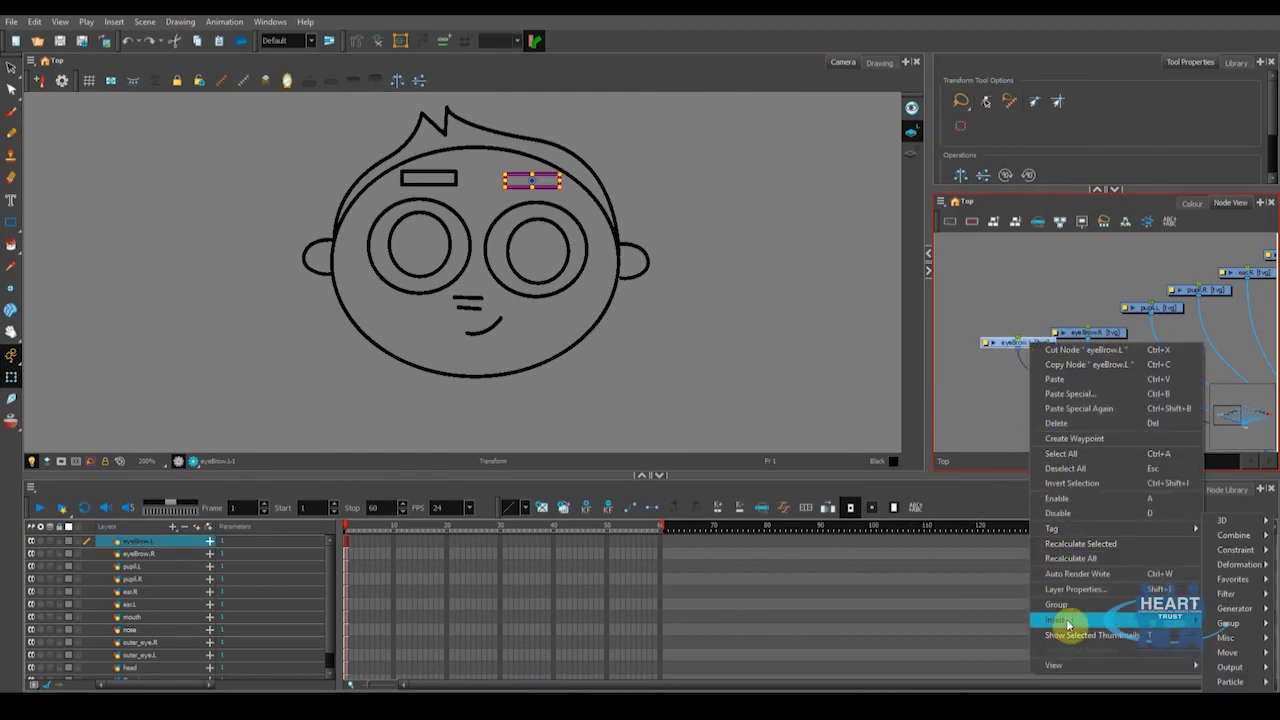
mouse_move(1228, 652)
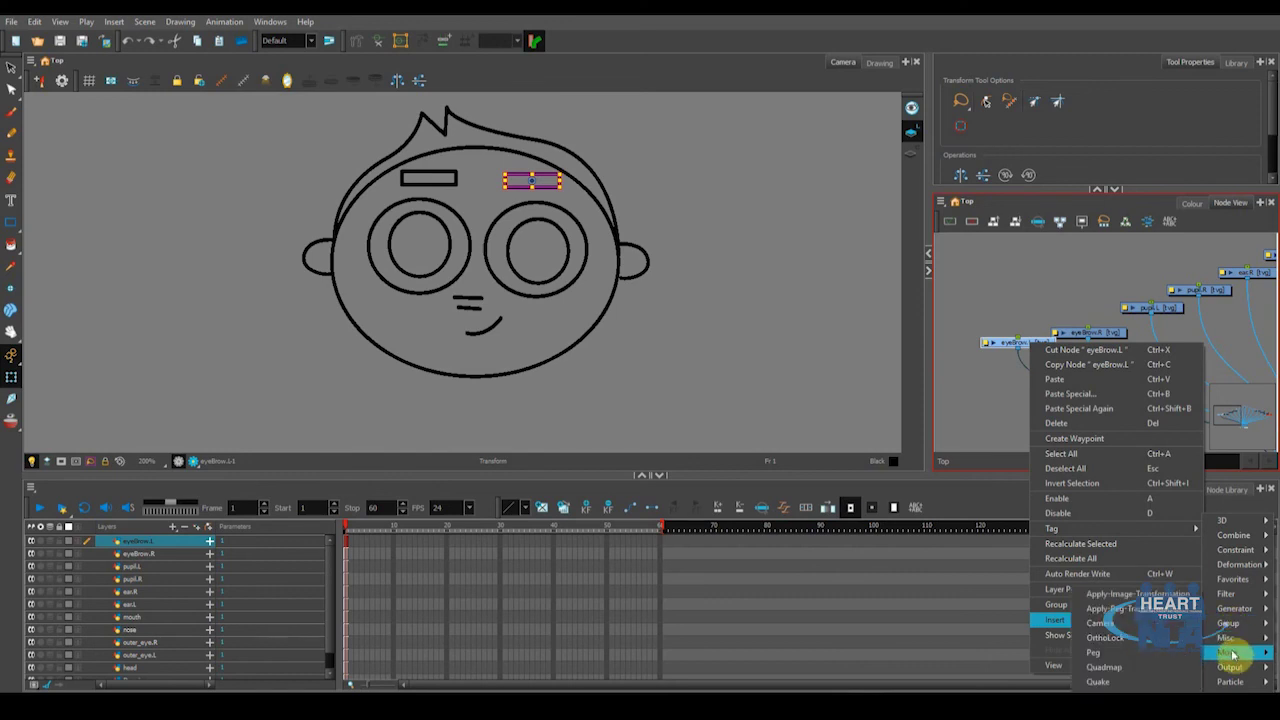
click(1104, 654)
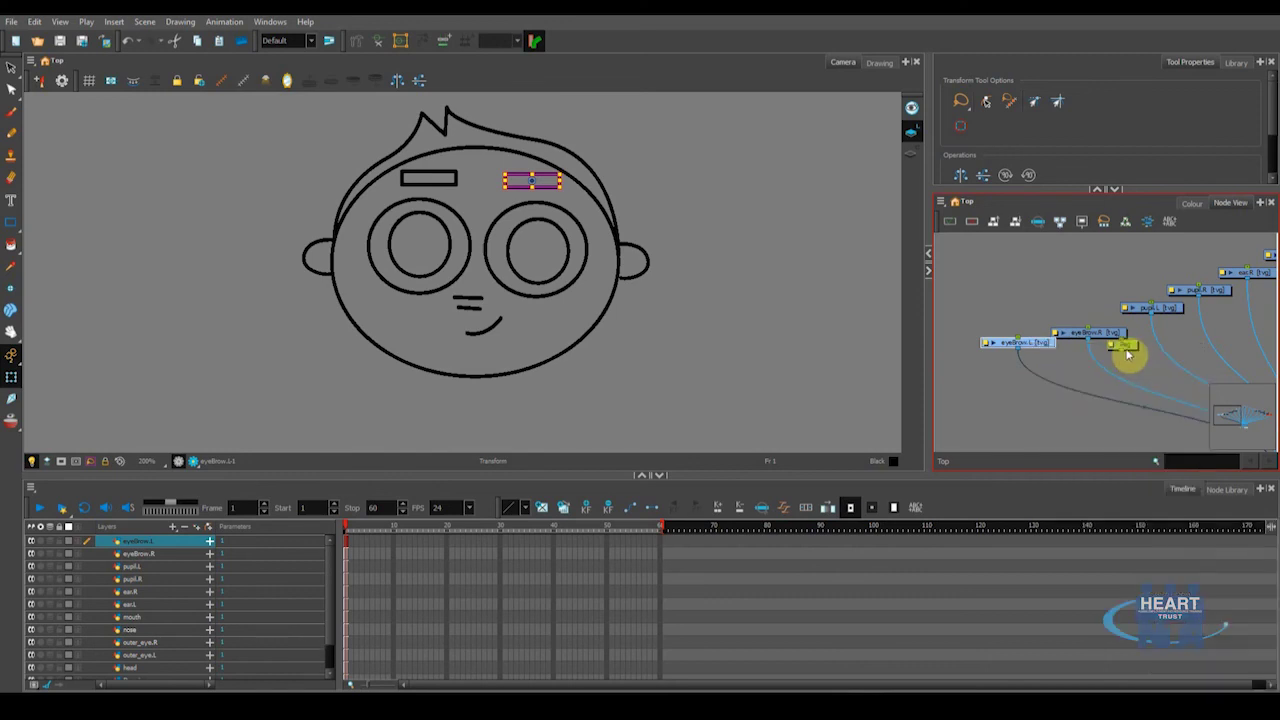
drag(1011, 328, 1024, 285)
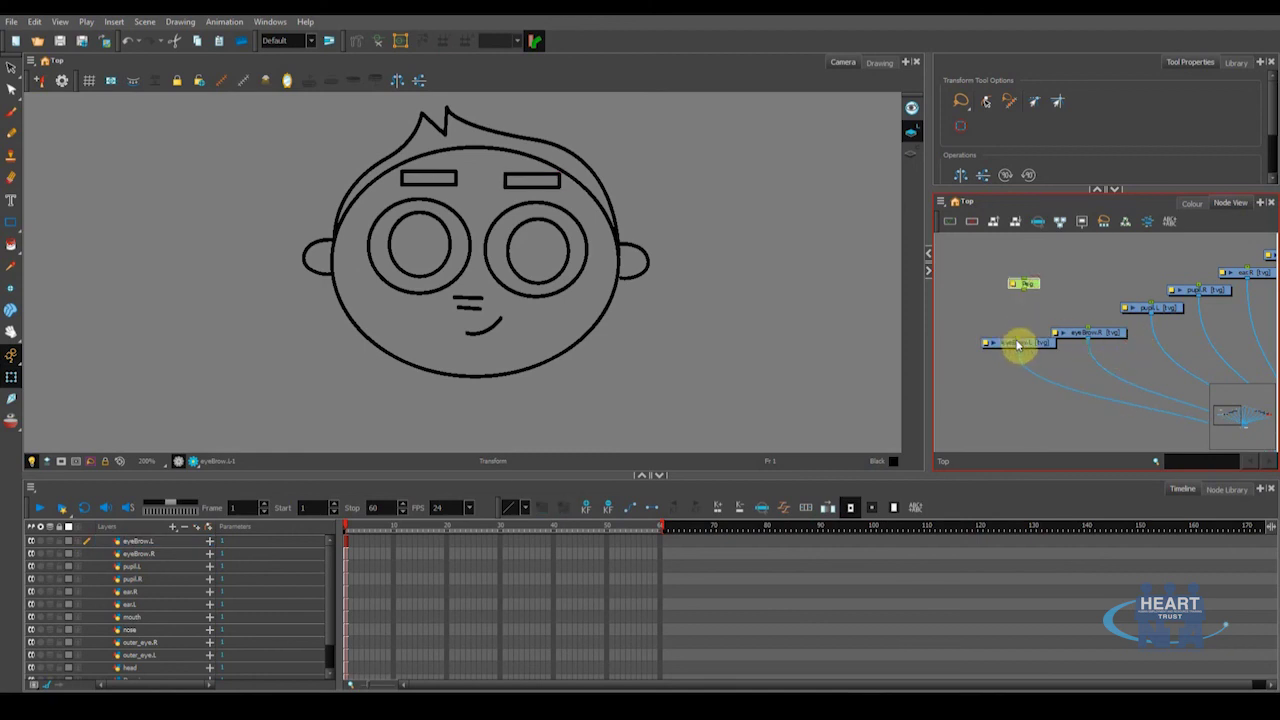
Connect the Peg node to the eyeBrow.L drawing node as its parent
click(1020, 346)
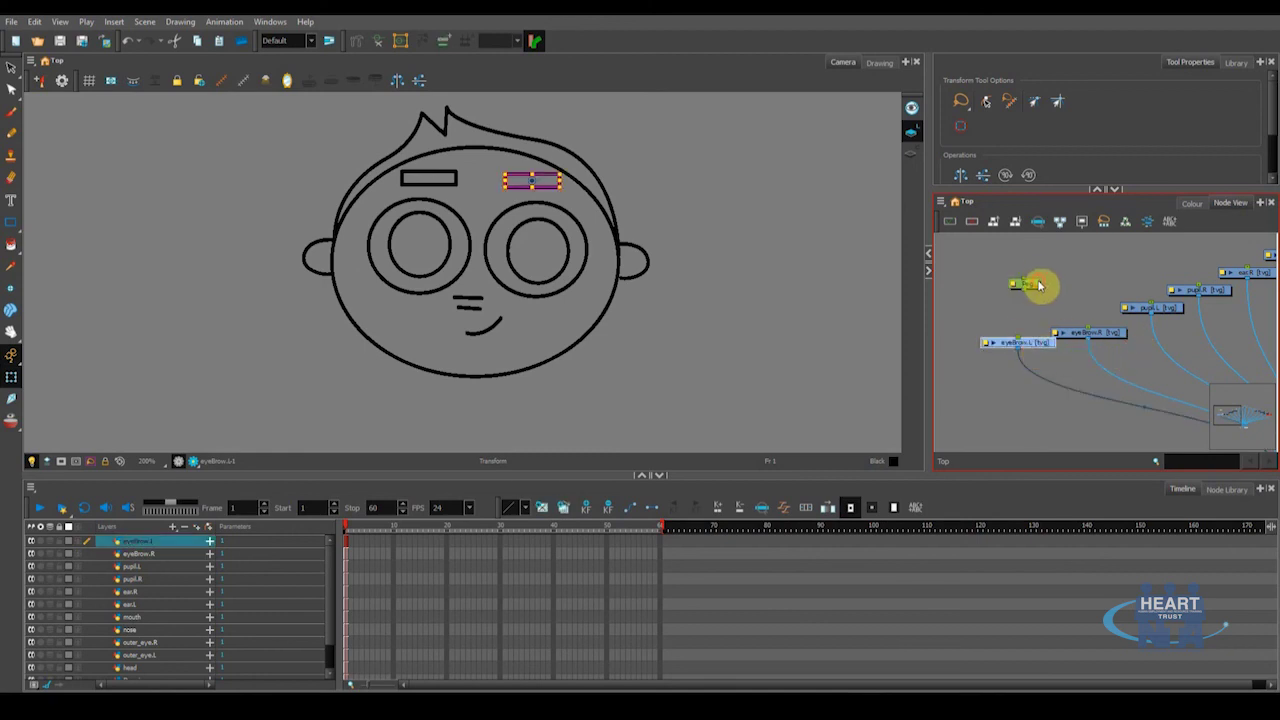
click(1040, 286)
drag(1020, 342, 1023, 298)
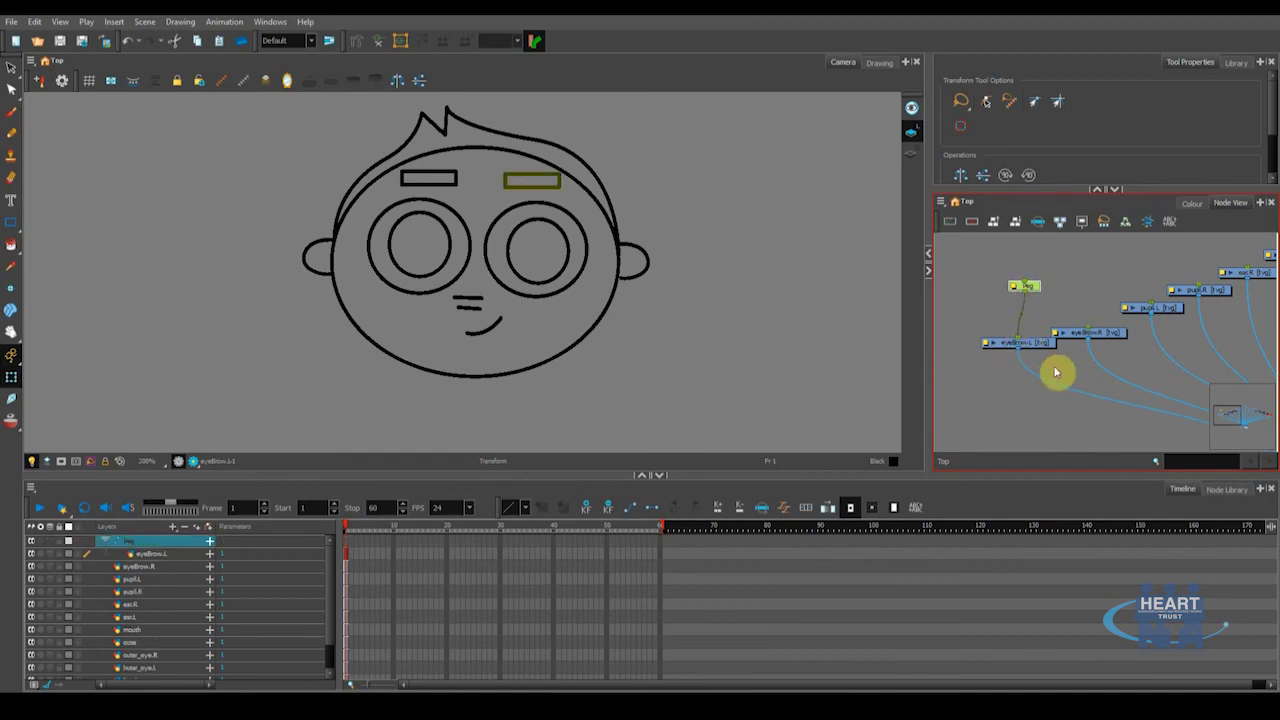
Undo the manually inserted peg and its connection, and select the eyeBrow.L layer again
key(ctrl+z)
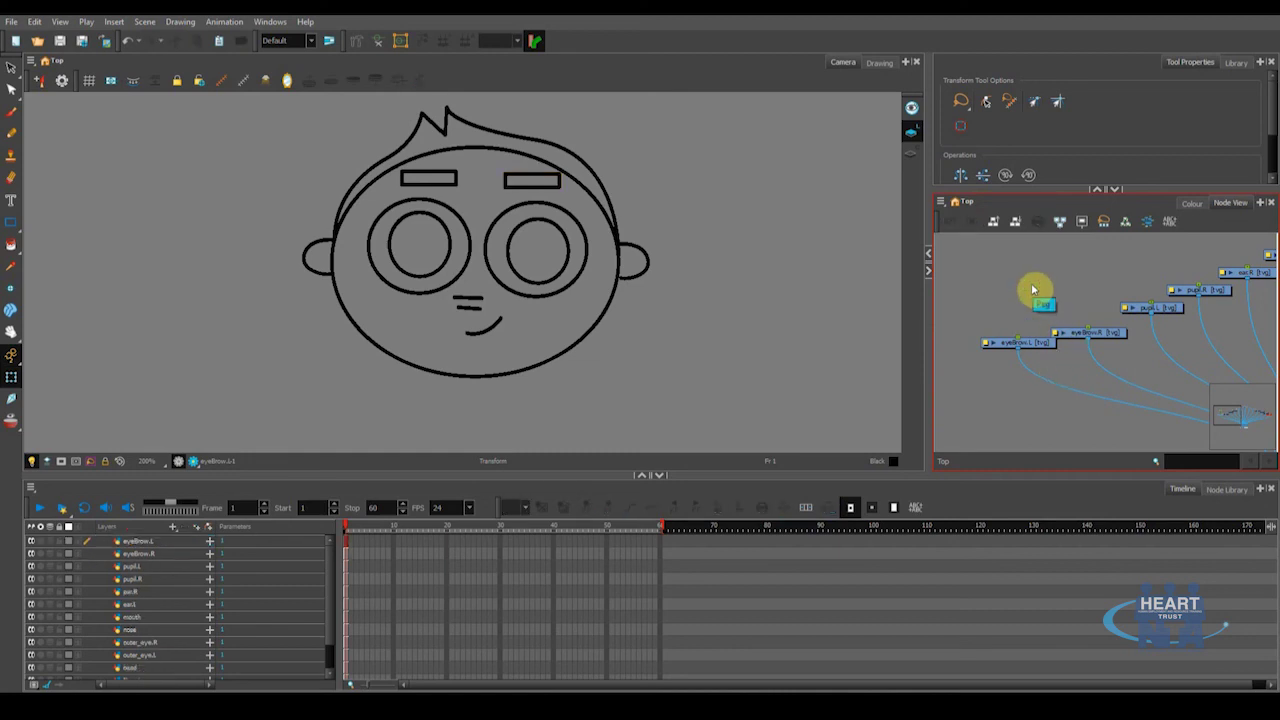
click(1024, 344)
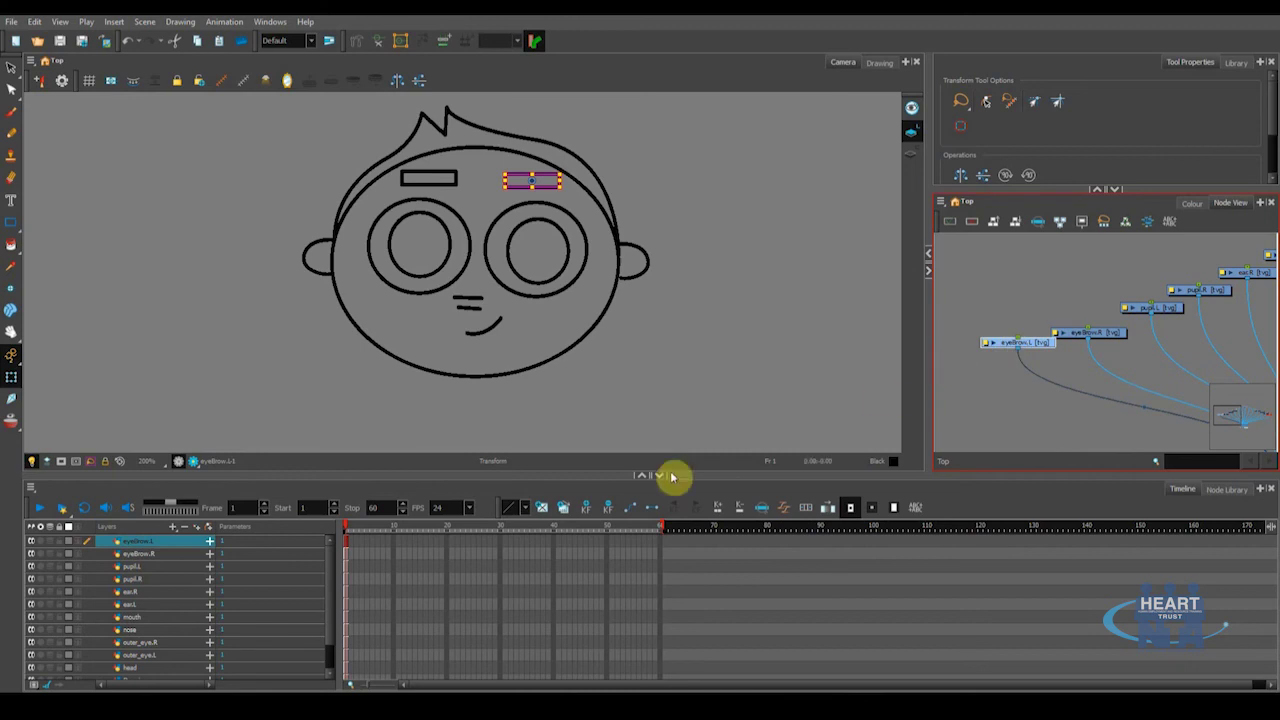
click(208, 538)
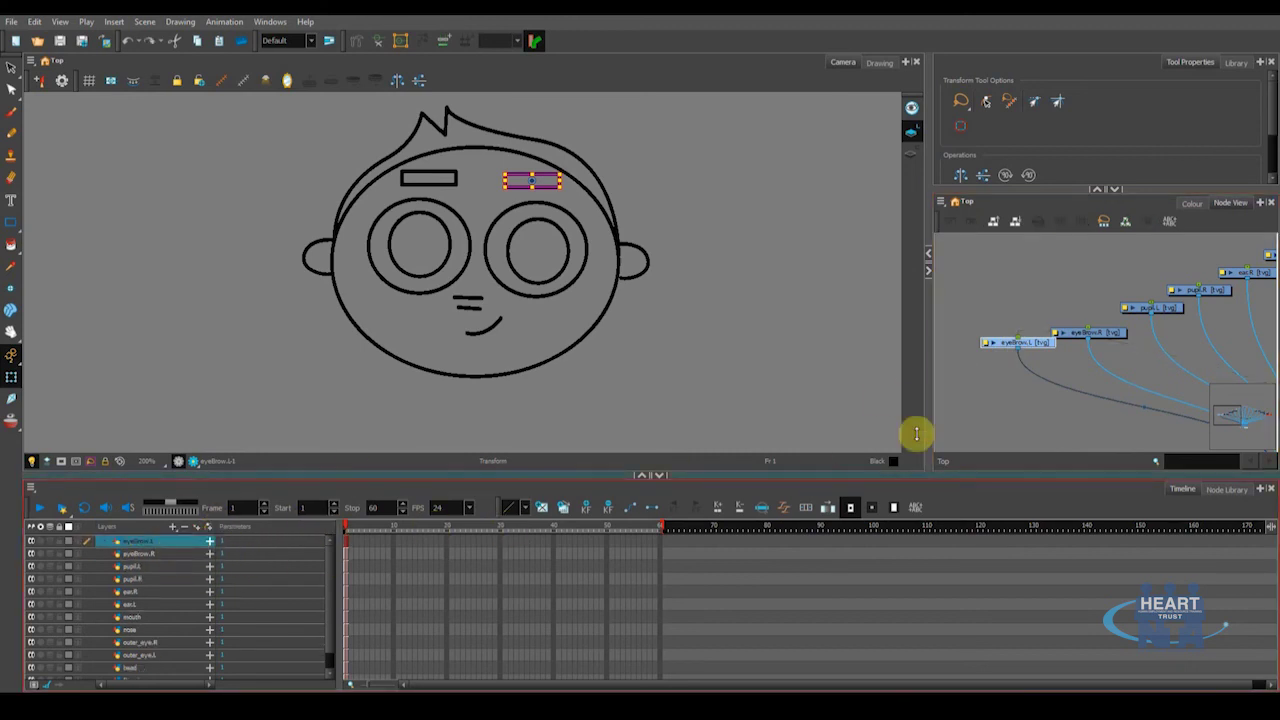
Move the red disabled node closer to the composite and select all body-part drawing nodes in the network
scroll(1049, 360, down, 4)
click(1079, 368)
drag(1079, 368, 1037, 350)
scroll(1037, 350, down, 1)
drag(1210, 336, 1226, 384)
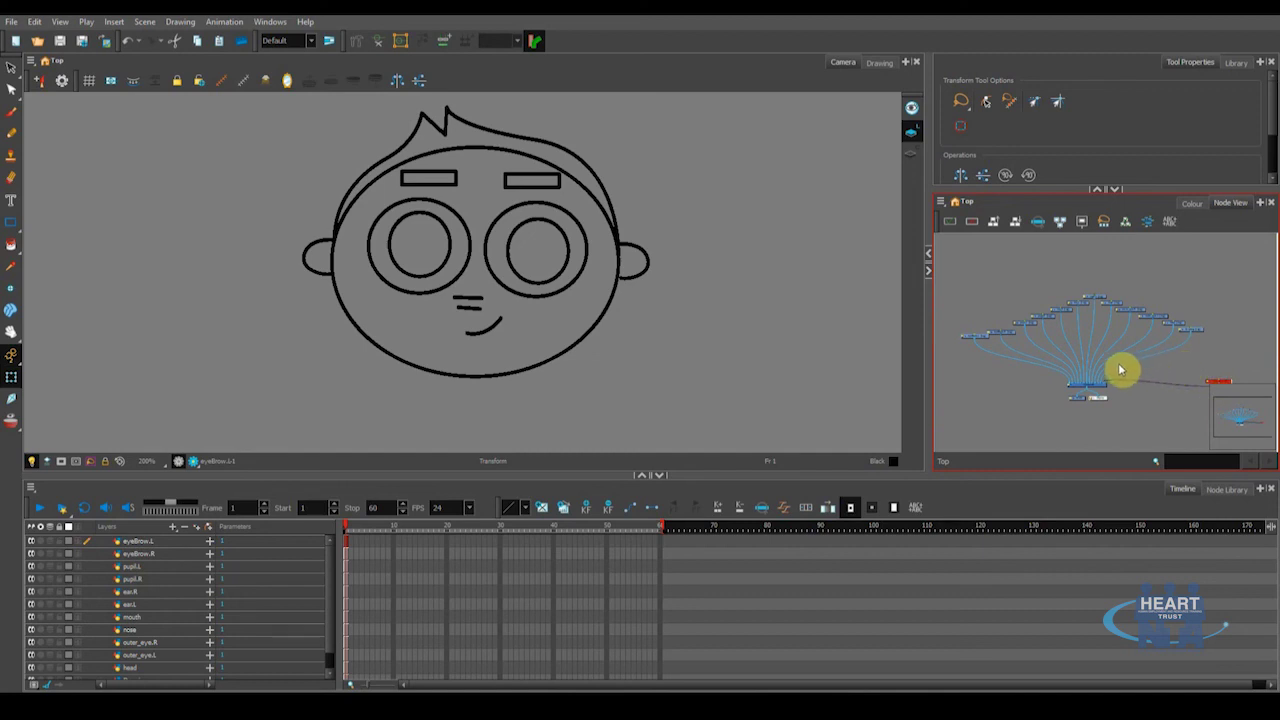
scroll(1056, 360, down, 2)
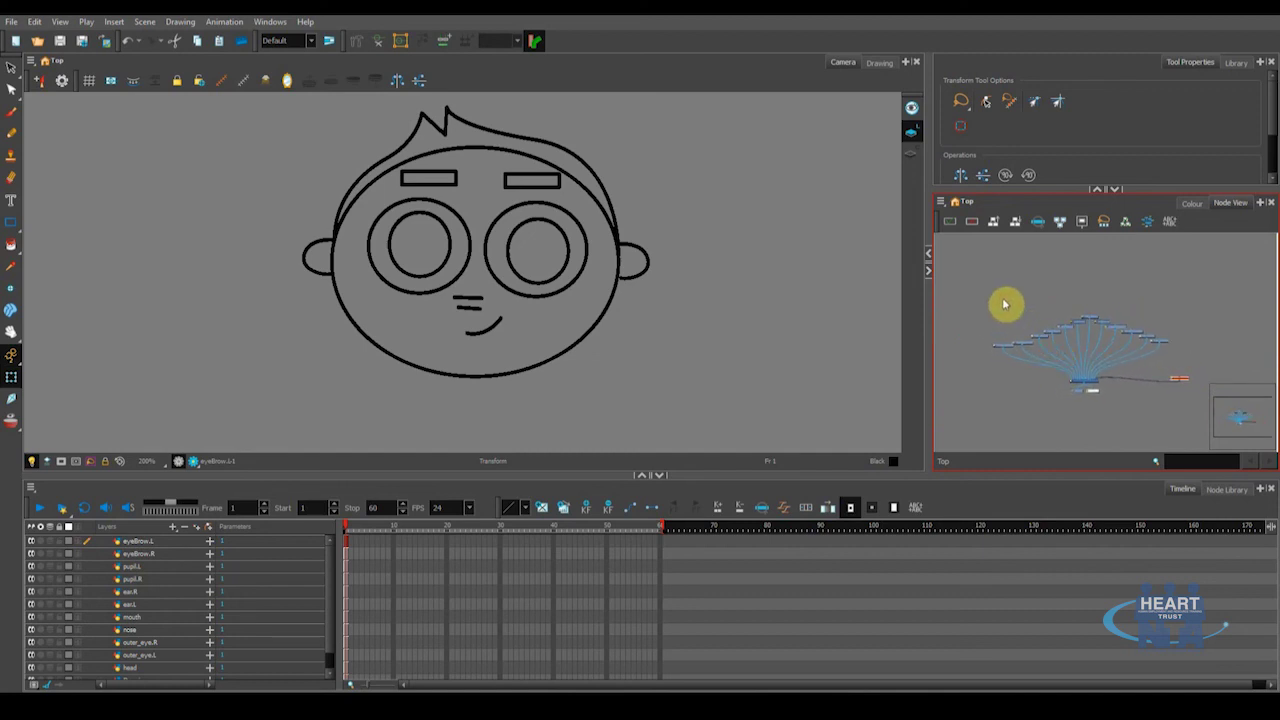
mouse_move(956, 255)
mouse_down()
mouse_move(1017, 329)
mouse_move(1205, 360)
mouse_up()
scroll(1100, 332, up, 5)
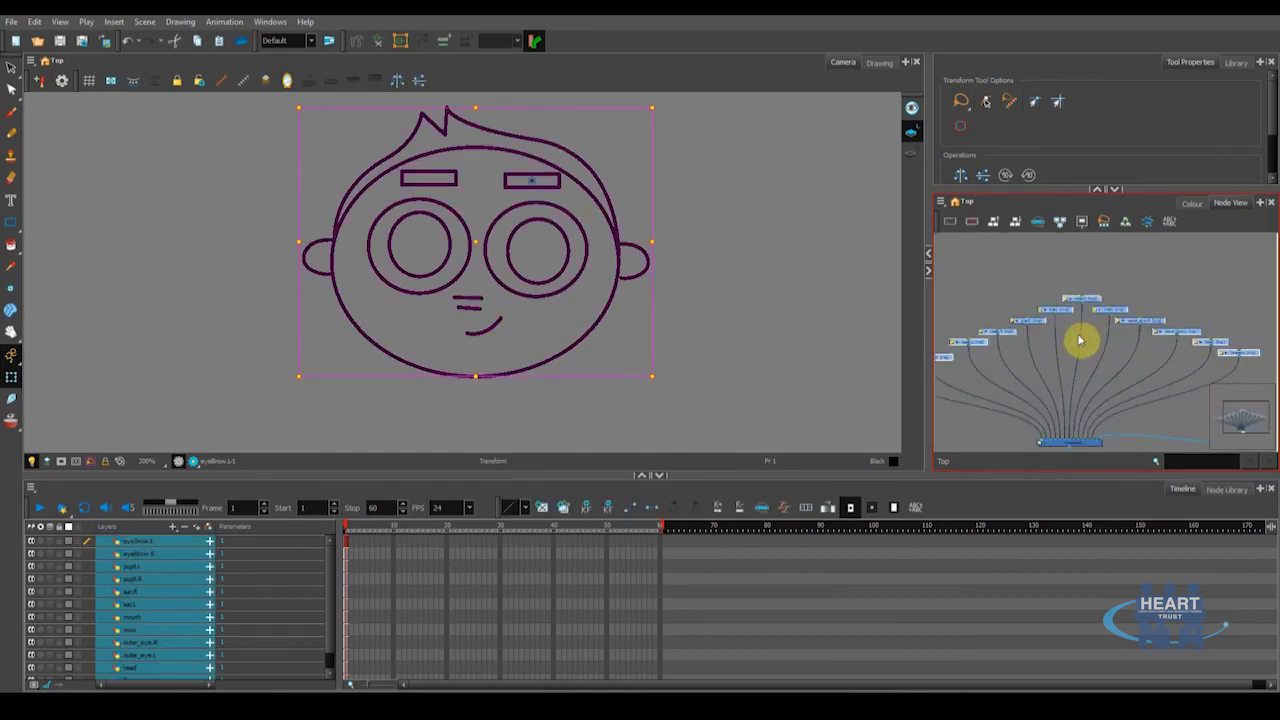
Add a parent peg to every body-part layer from eyeBrow.L through head
click(162, 569)
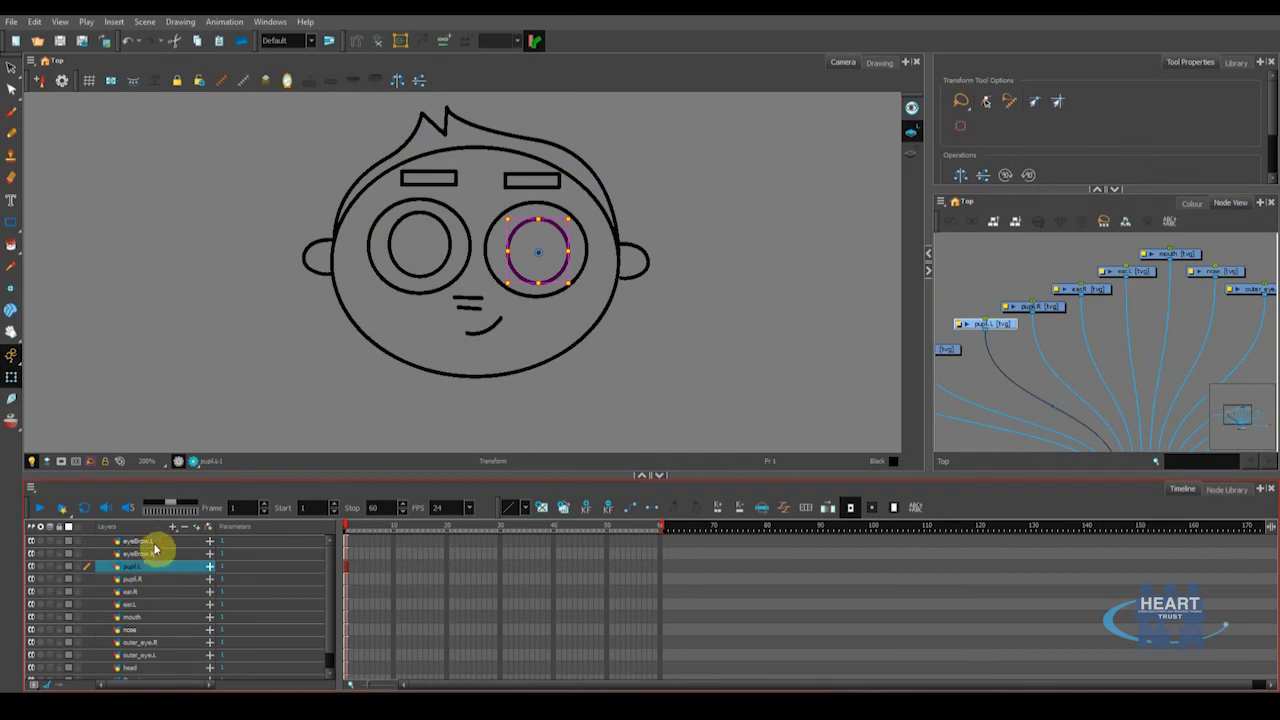
click(157, 542)
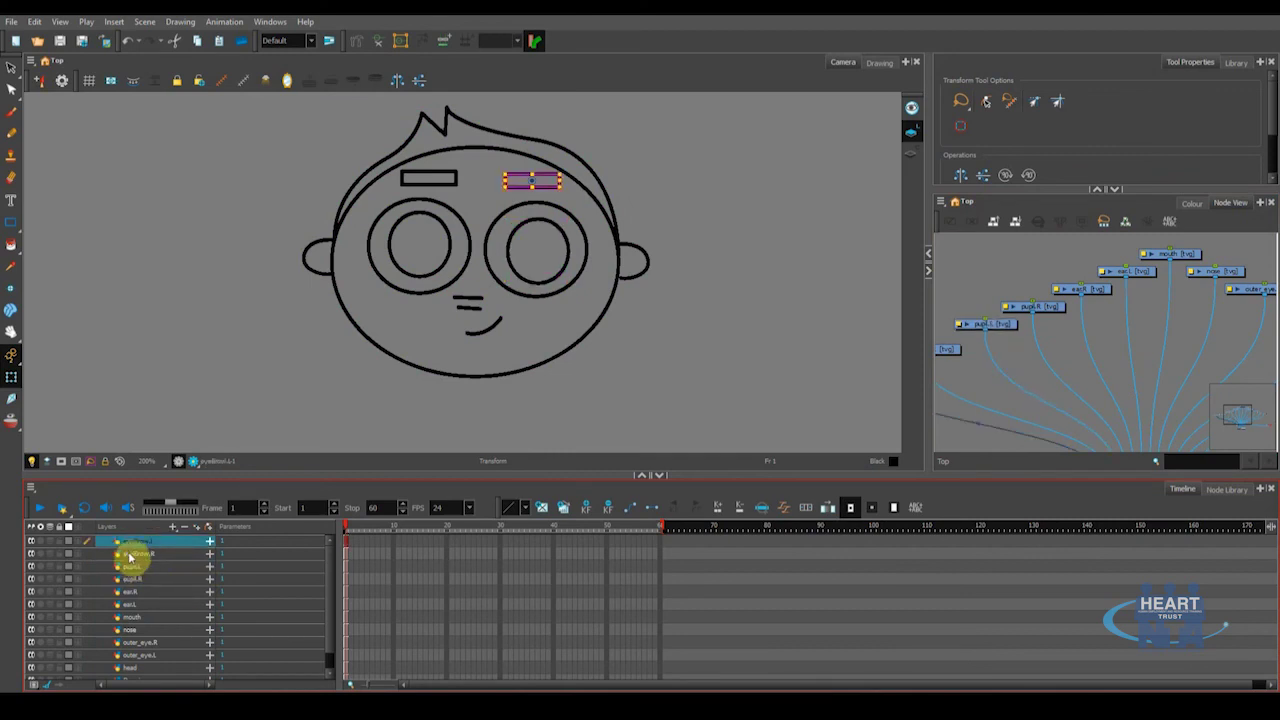
scroll(128, 558, down, 1)
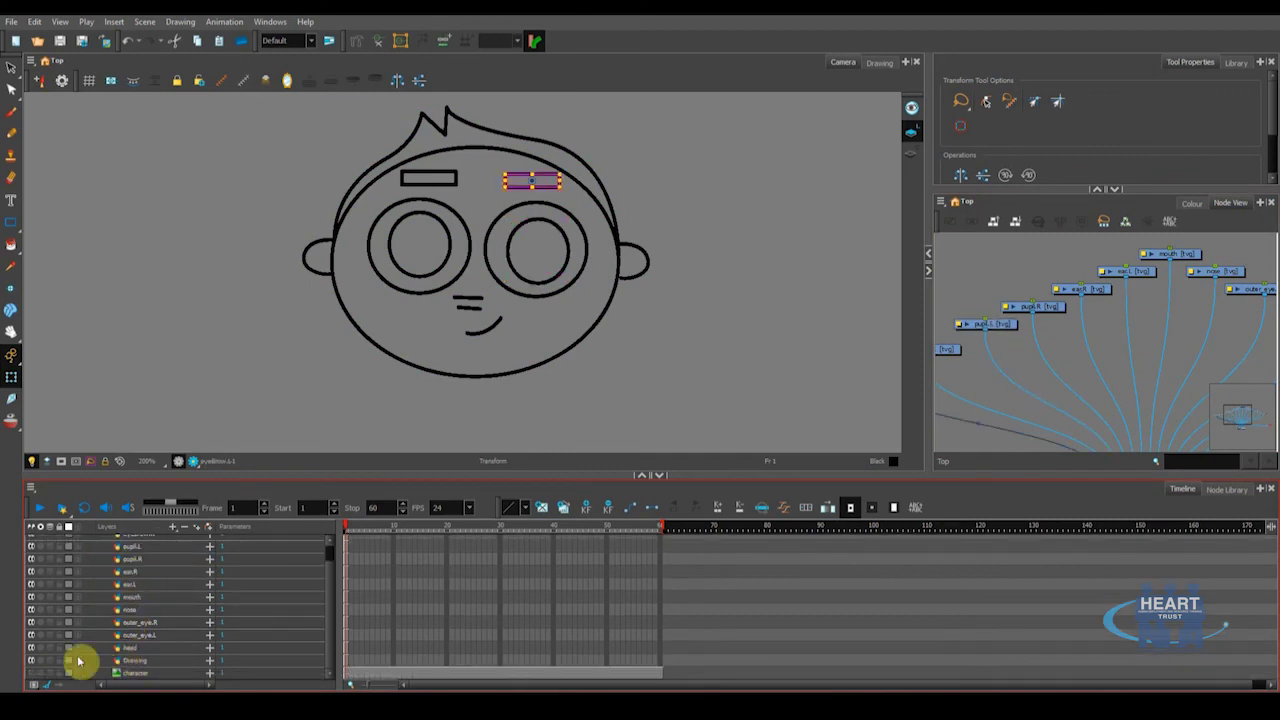
shift+click(134, 651)
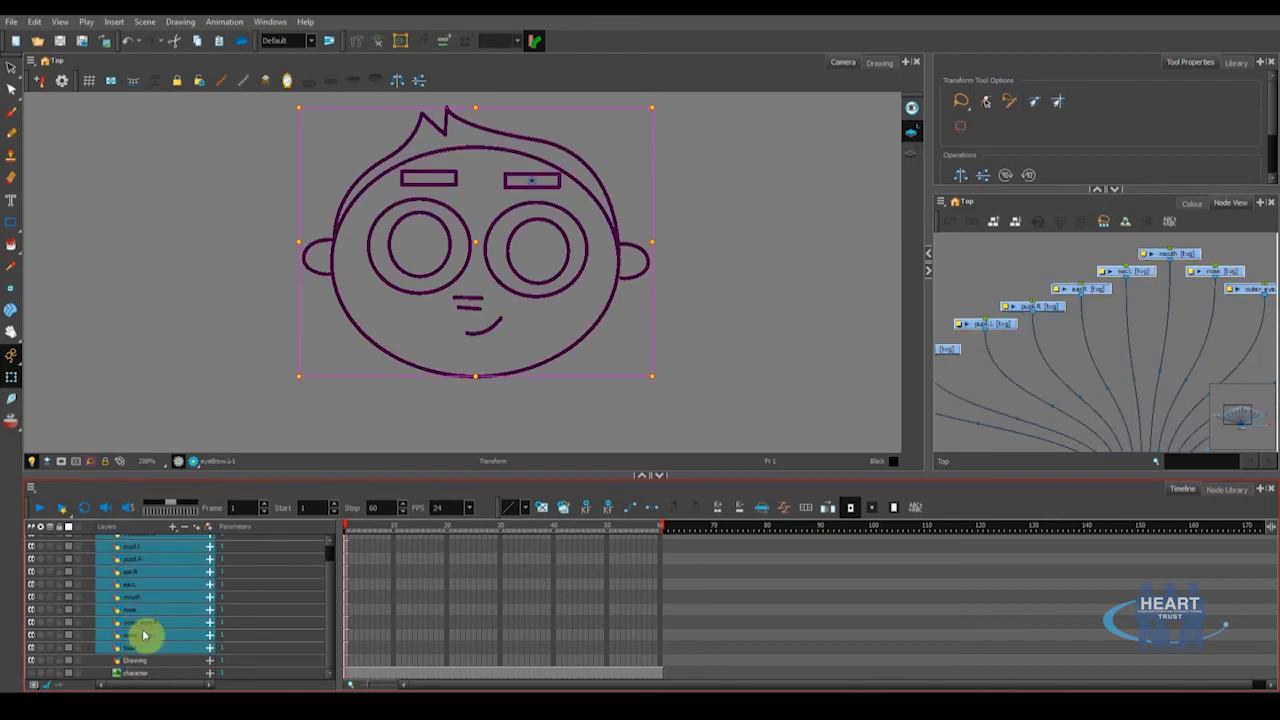
scroll(1017, 365, down, 4)
drag(1026, 362, 1045, 339)
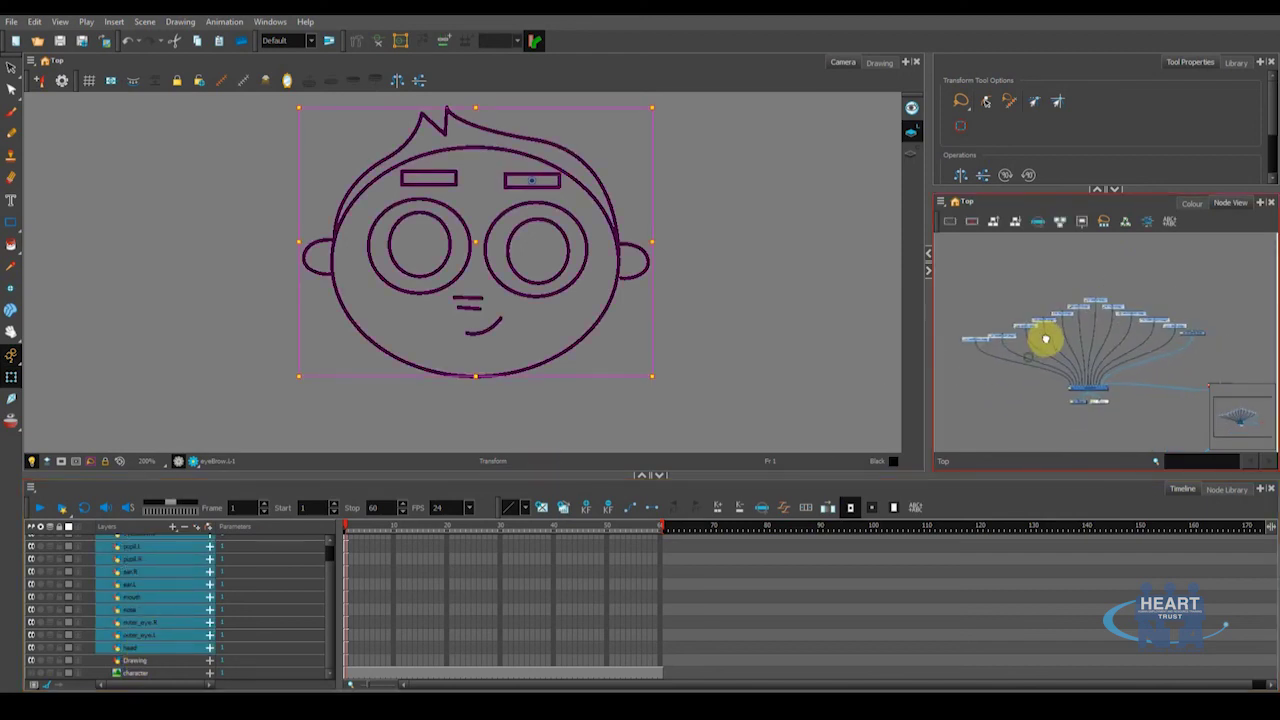
scroll(1165, 349, up, 2)
scroll(1023, 357, down, 2)
scroll(1023, 357, up, 3)
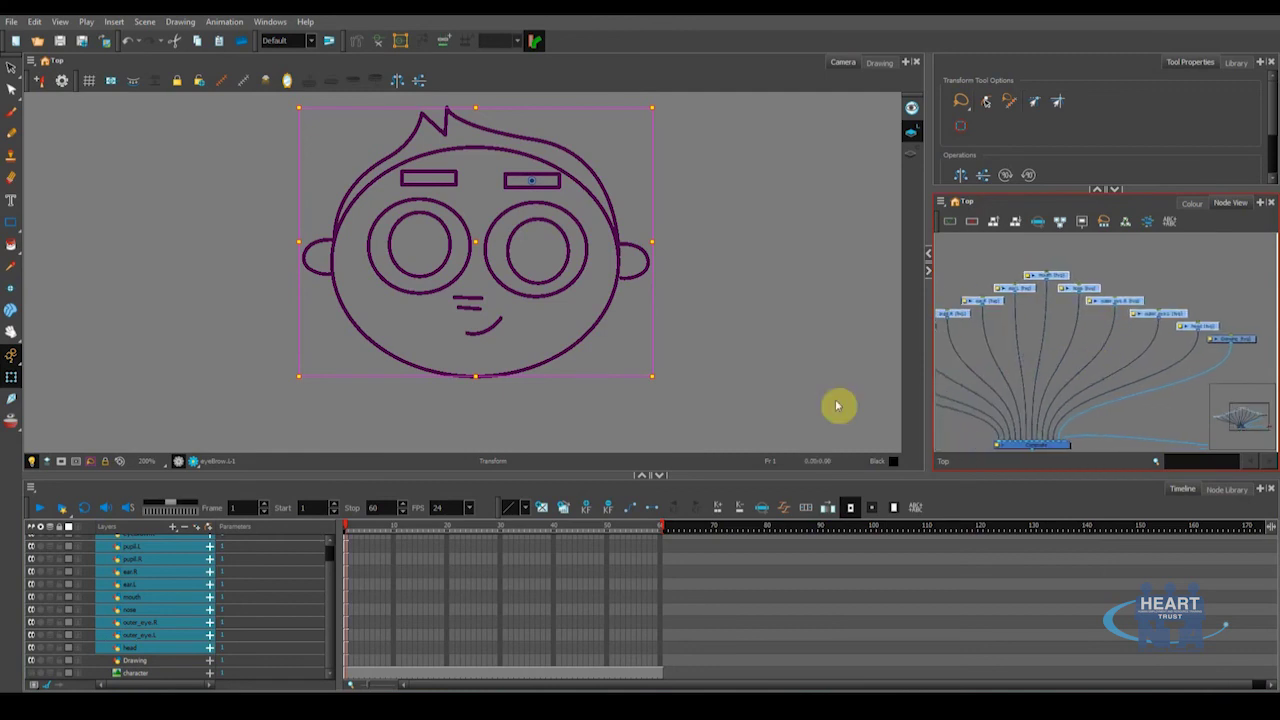
click(210, 531)
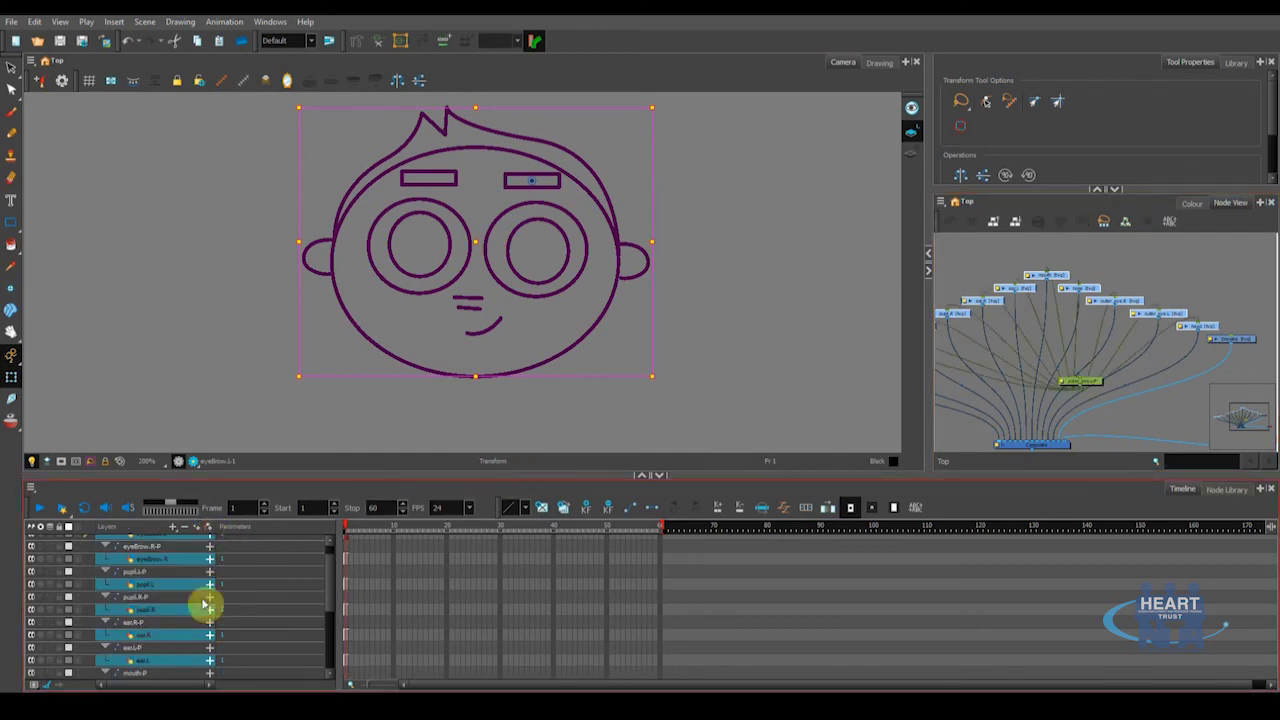
scroll(160, 600, down, 5)
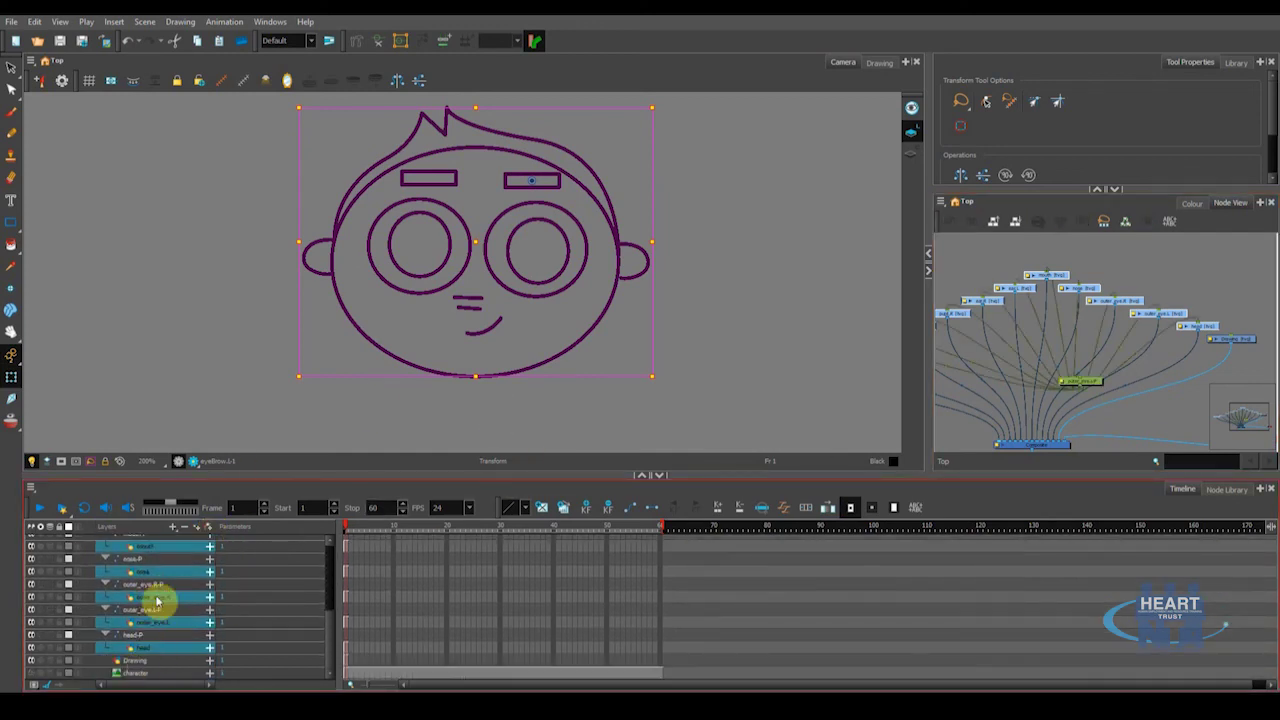
scroll(1077, 380, down, 3)
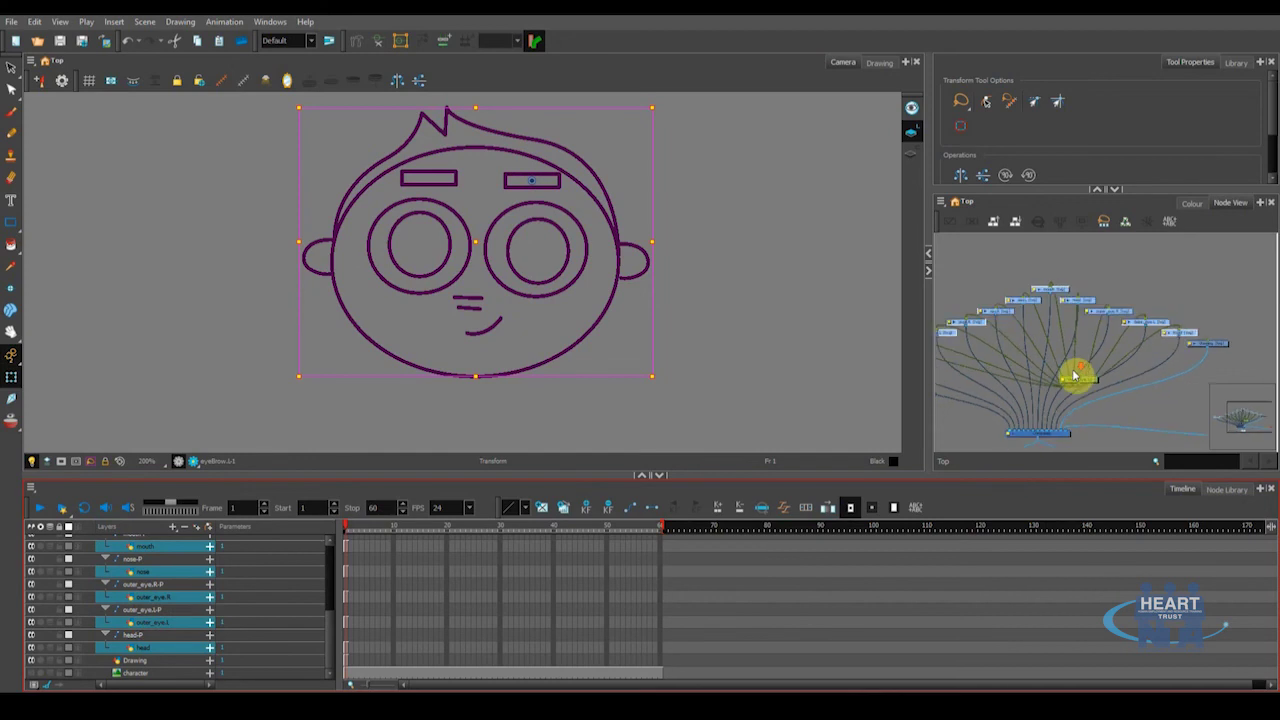
Move the outer_eye.L-P peg out of the stacked pegs to above the fan of drawing nodes
click(995, 415)
scroll(1051, 380, up, 3)
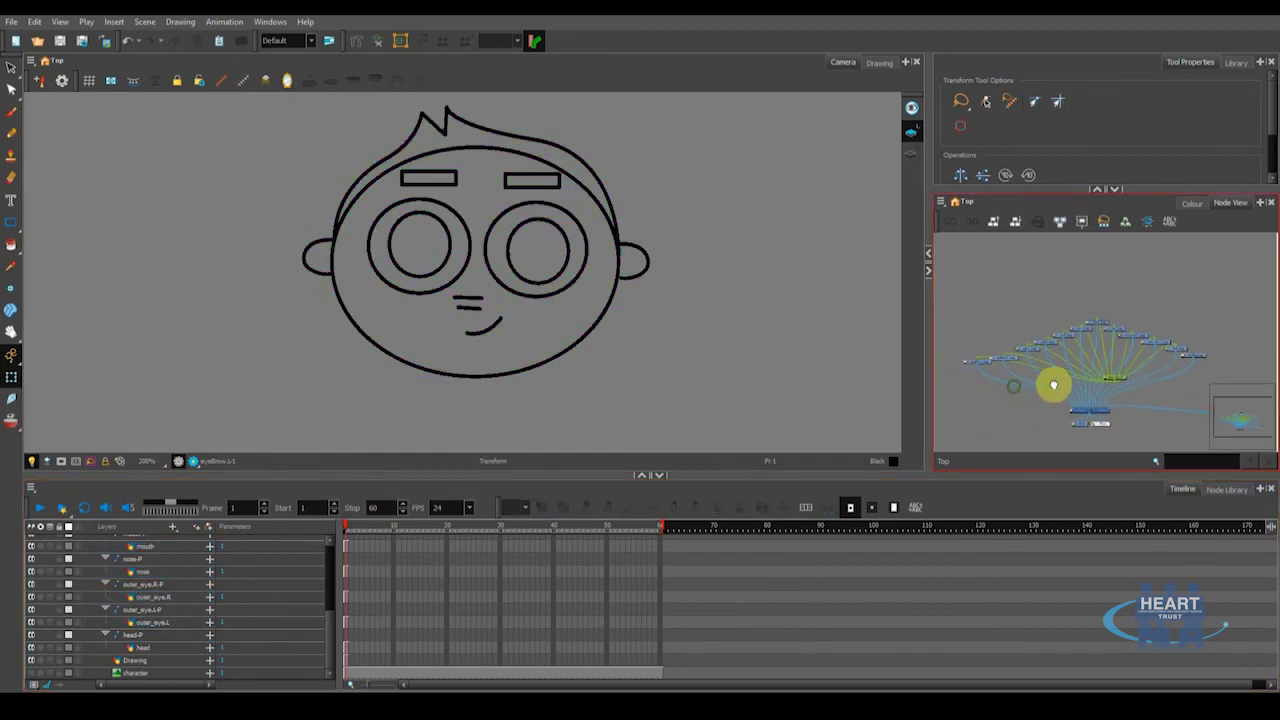
scroll(1075, 363, up, 2)
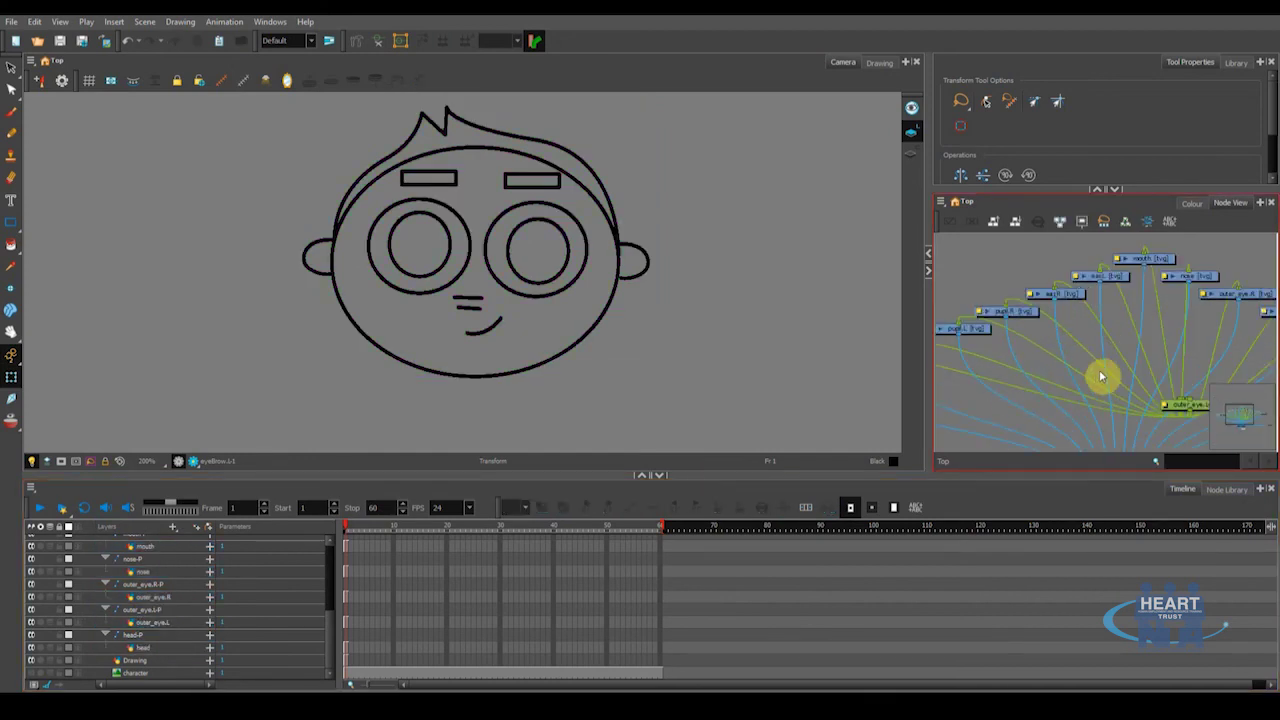
scroll(1102, 379, down, 3)
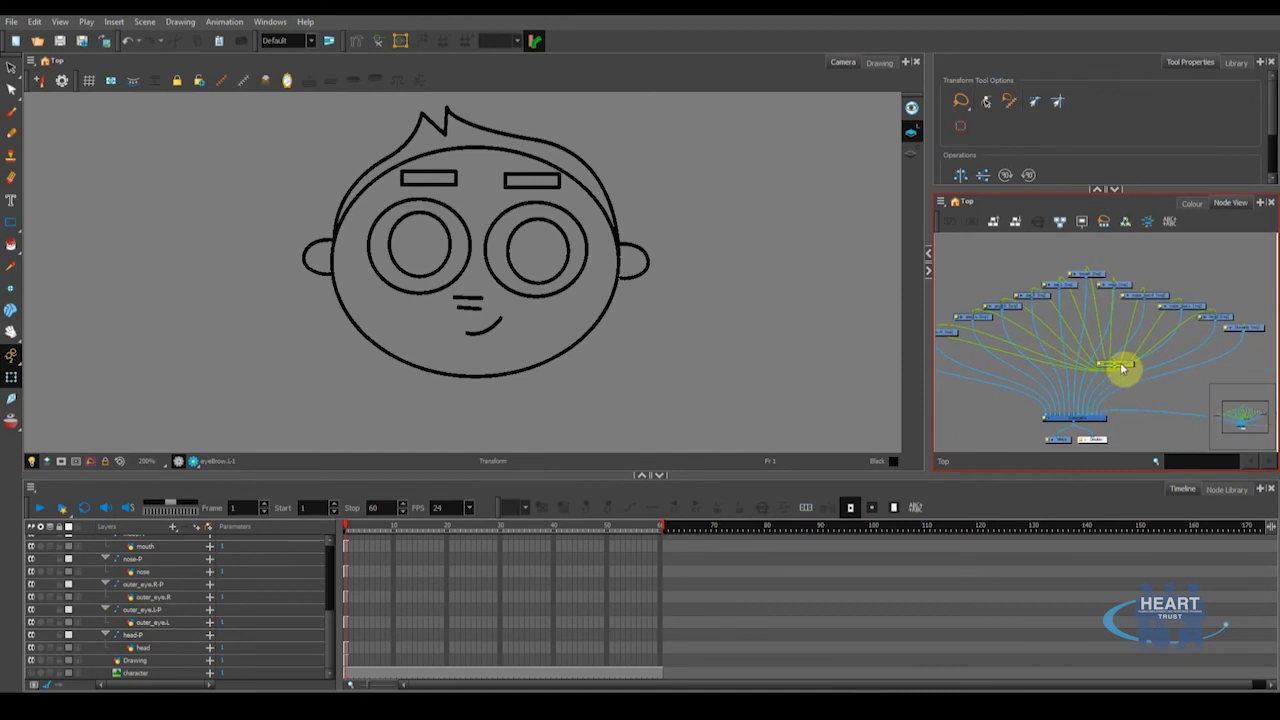
scroll(1129, 395, up, 2)
mouse_move(1129, 411)
mouse_down()
mouse_move(1134, 294)
mouse_move(1168, 262)
mouse_up()
scroll(1030, 340, down, 4)
drag(1017, 343, 1050, 348)
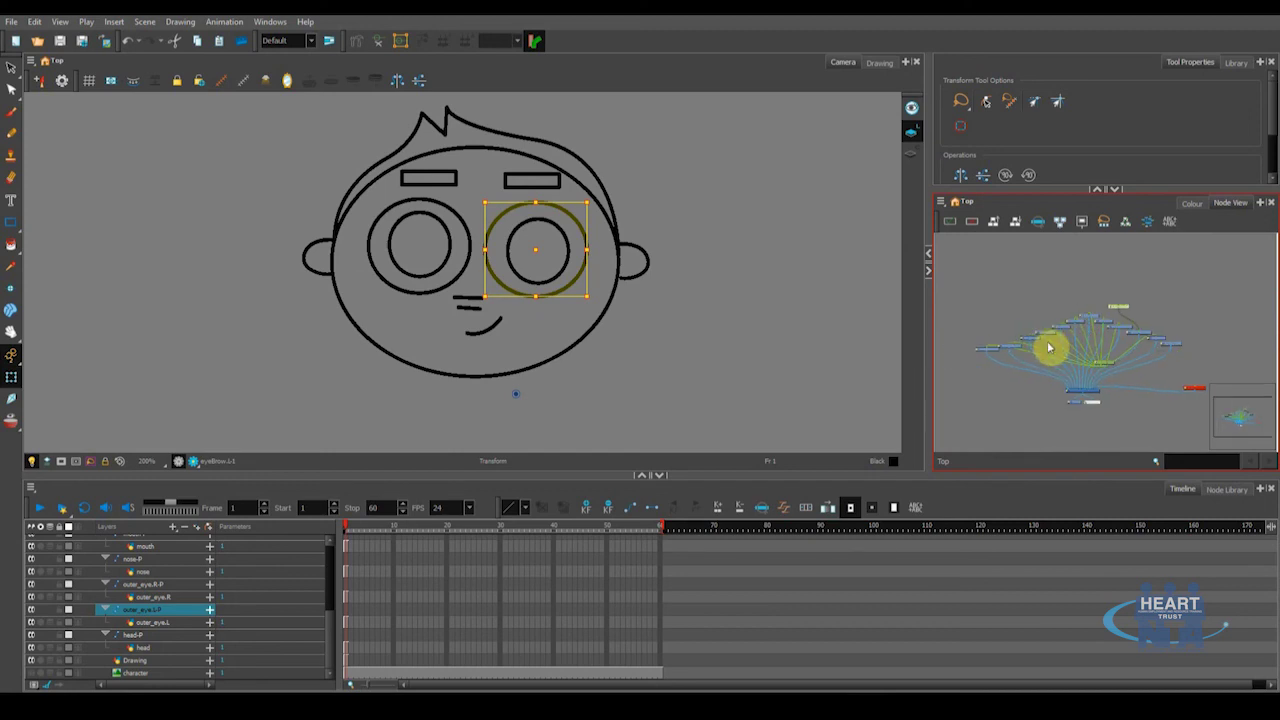
Select all drawing and peg nodes and order the network with the proposed spacing settings
mouse_move(963, 251)
mouse_down()
mouse_move(973, 306)
mouse_move(1139, 364)
mouse_move(1221, 376)
mouse_up()
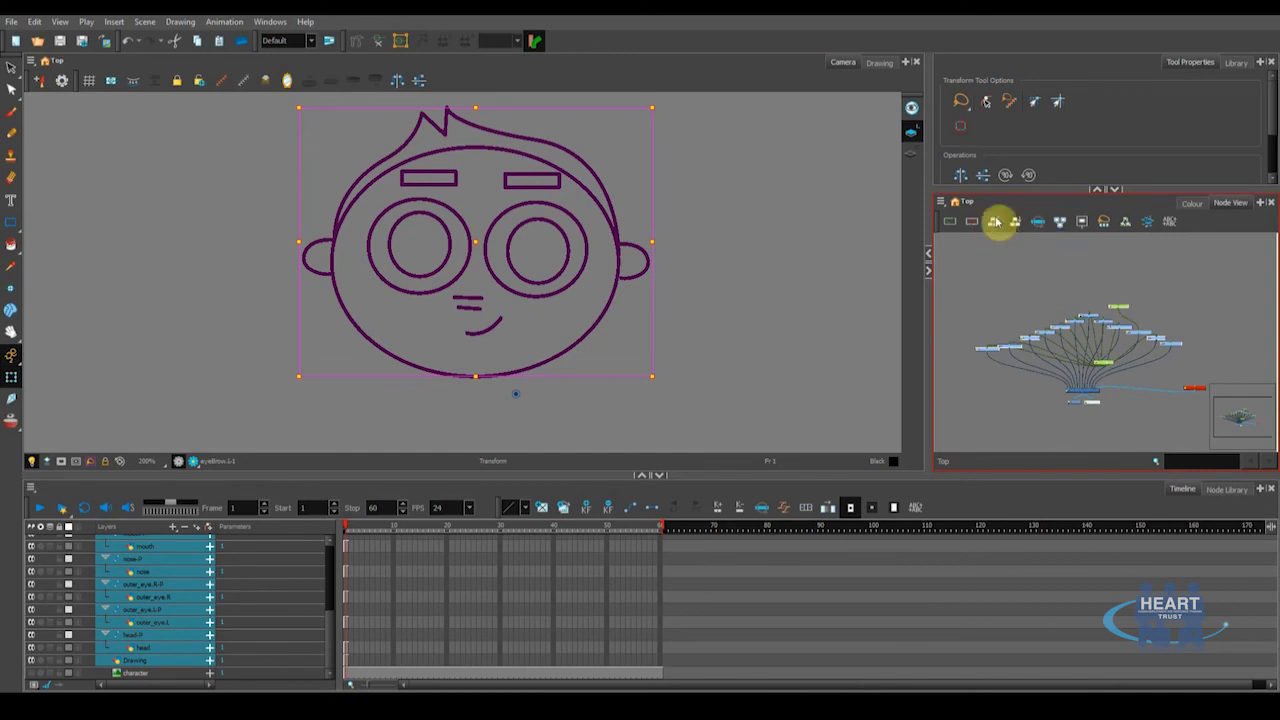
click(993, 226)
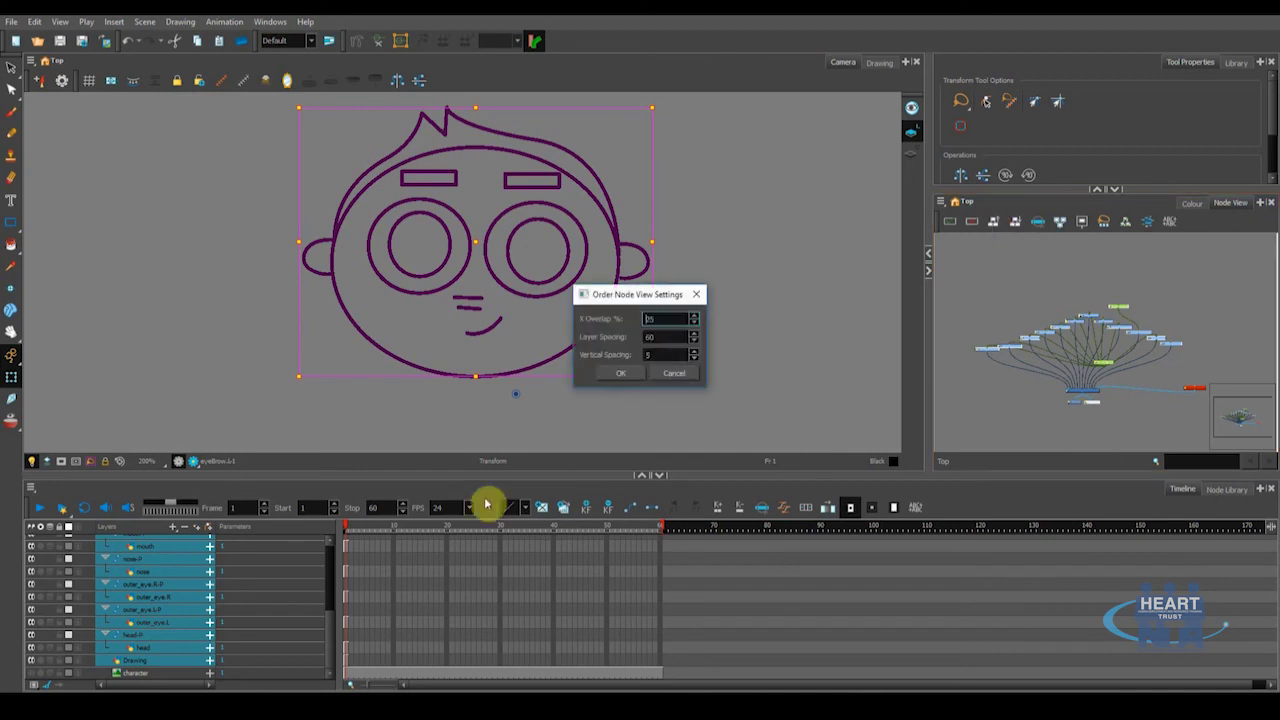
click(620, 376)
scroll(1063, 337, up, 5)
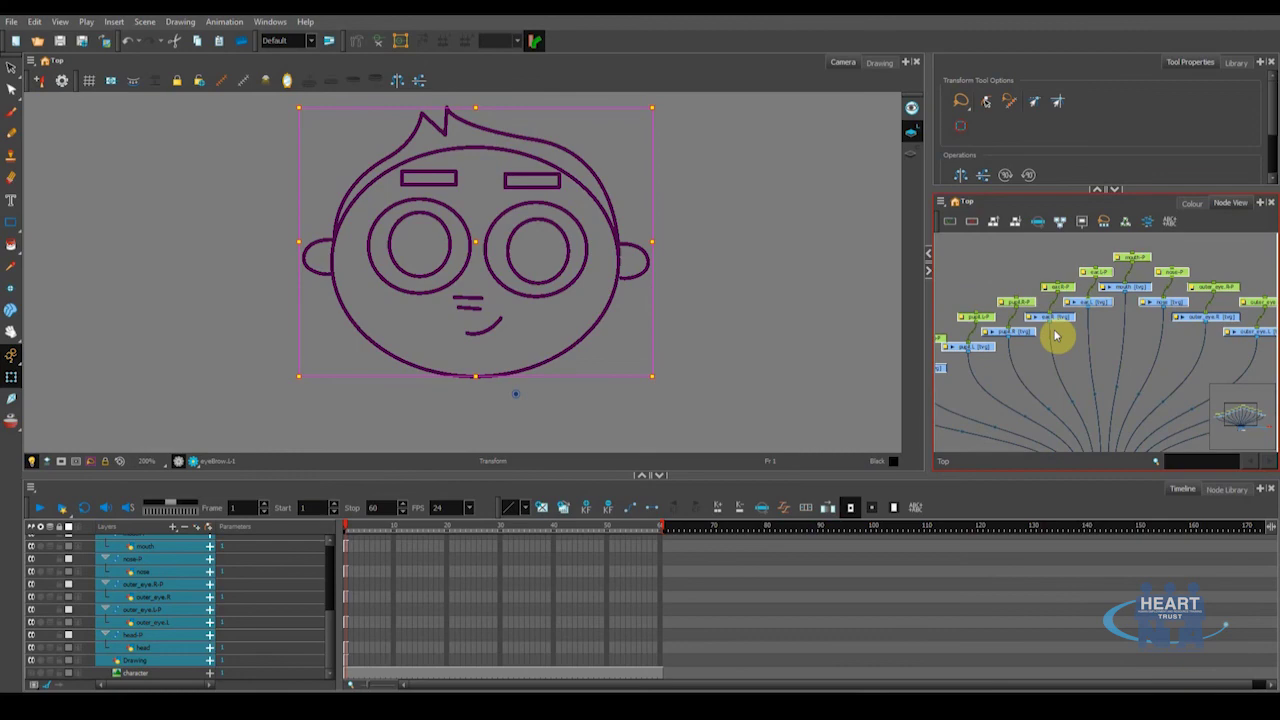
Select the eyeBrow.L-P peg and the eyeBrow.L drawing alternately to compare their pivot positions on the character
scroll(1048, 362, down, 2)
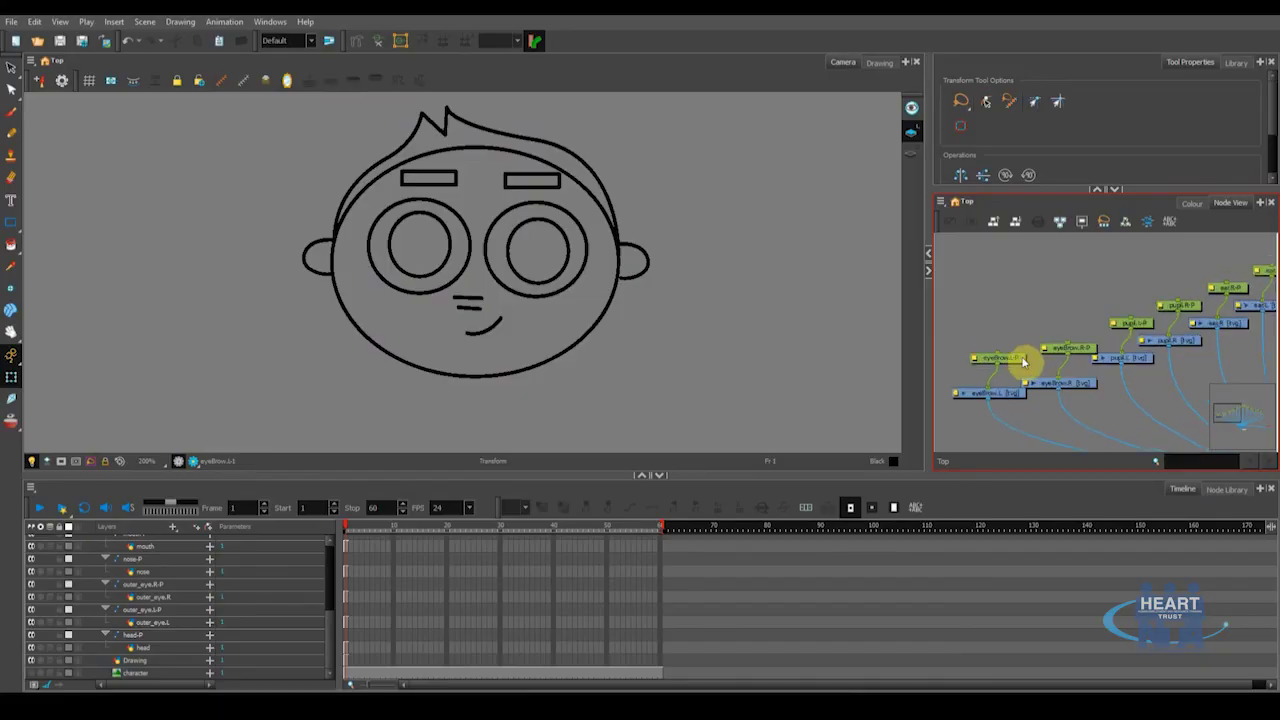
scroll(1025, 347, down, 1)
scroll(1025, 347, down, 1)
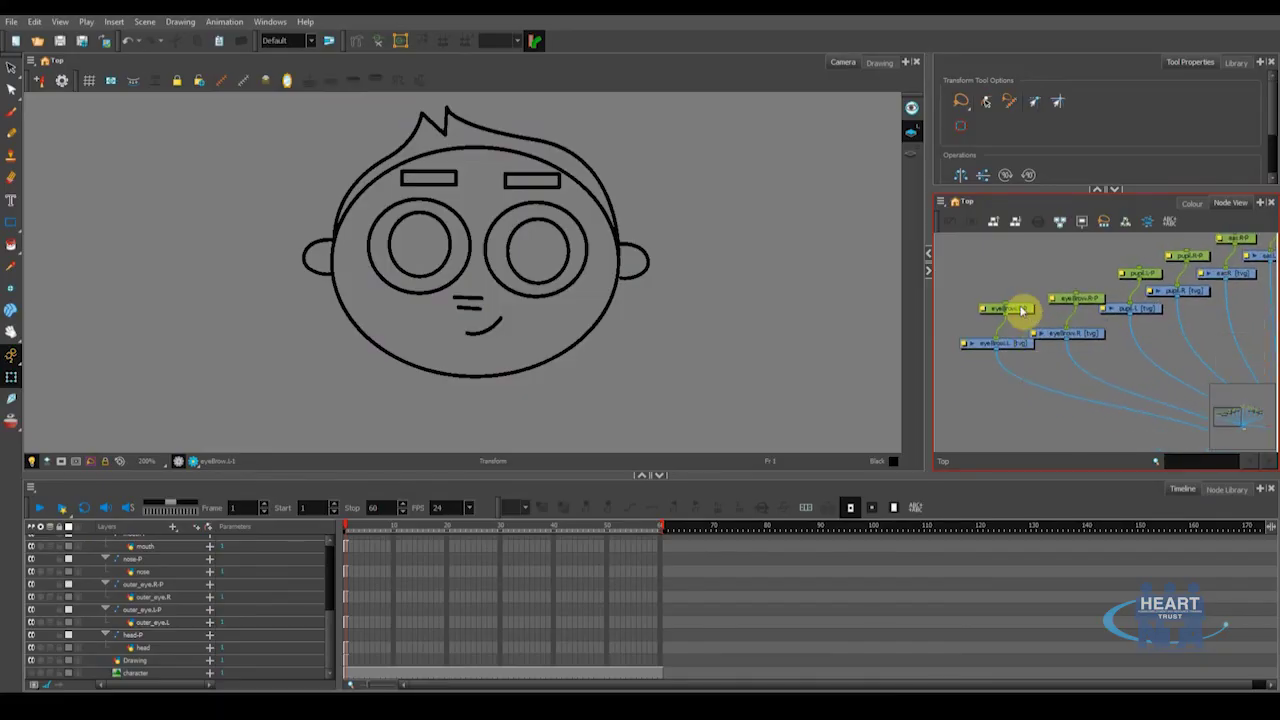
click(1021, 311)
mouse_move(1021, 311)
mouse_down()
mouse_move(988, 300)
mouse_move(996, 311)
mouse_up()
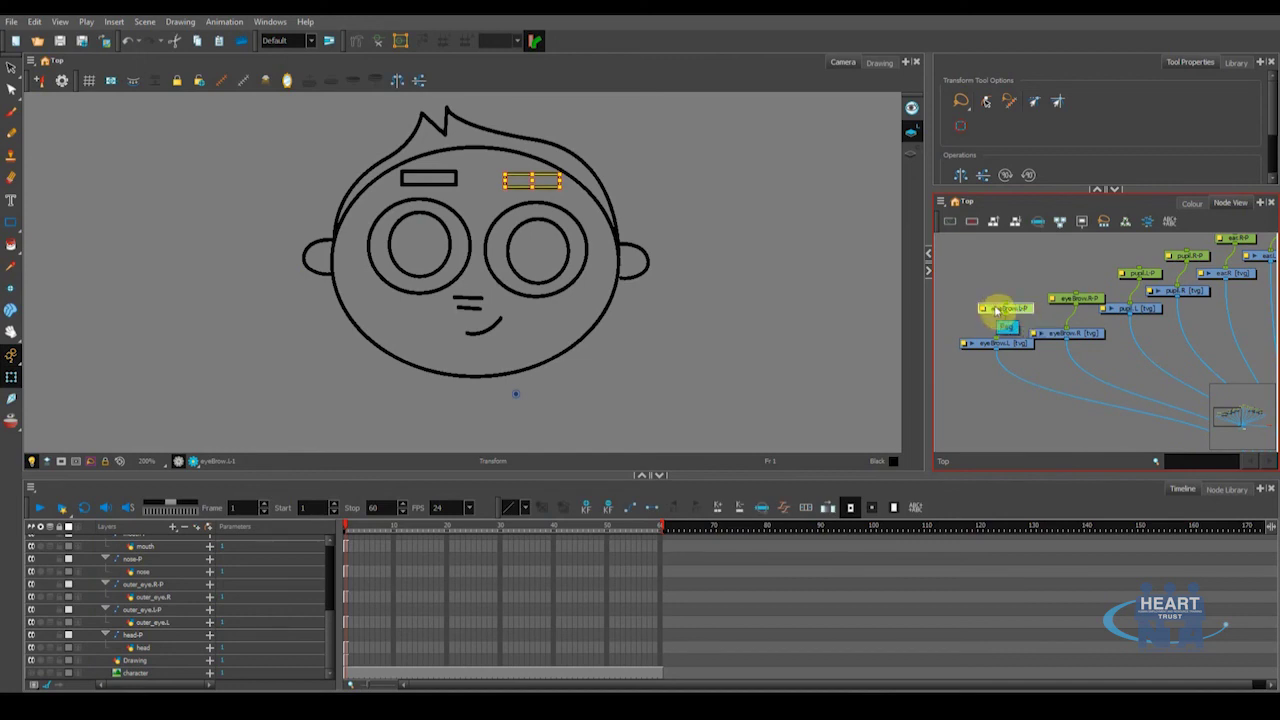
drag(996, 311, 1012, 346)
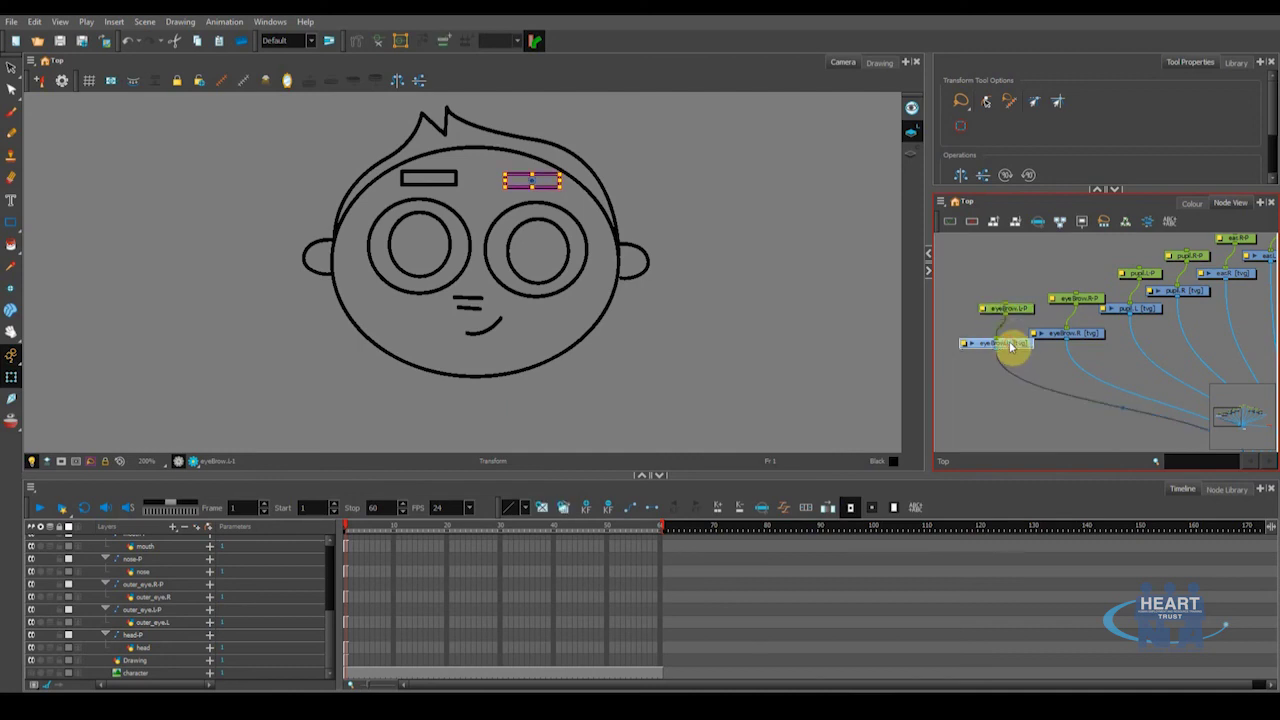
drag(1012, 346, 1030, 312)
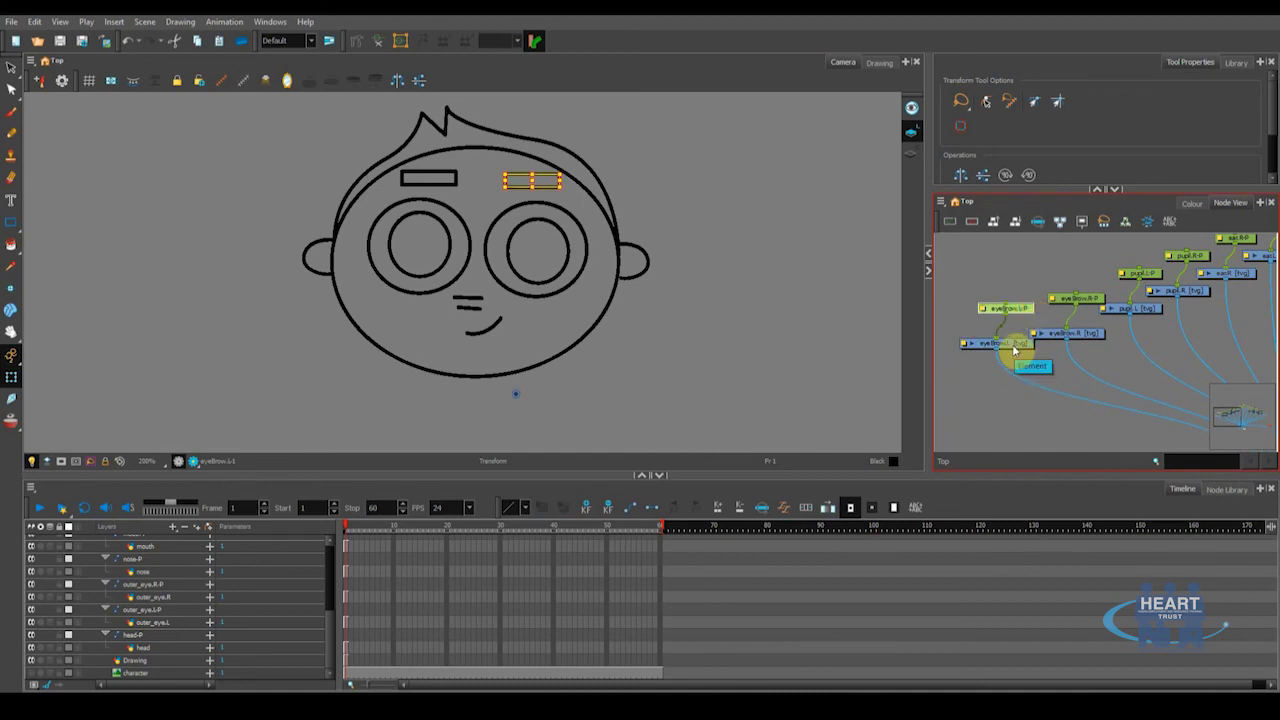
click(1013, 349)
click(1022, 310)
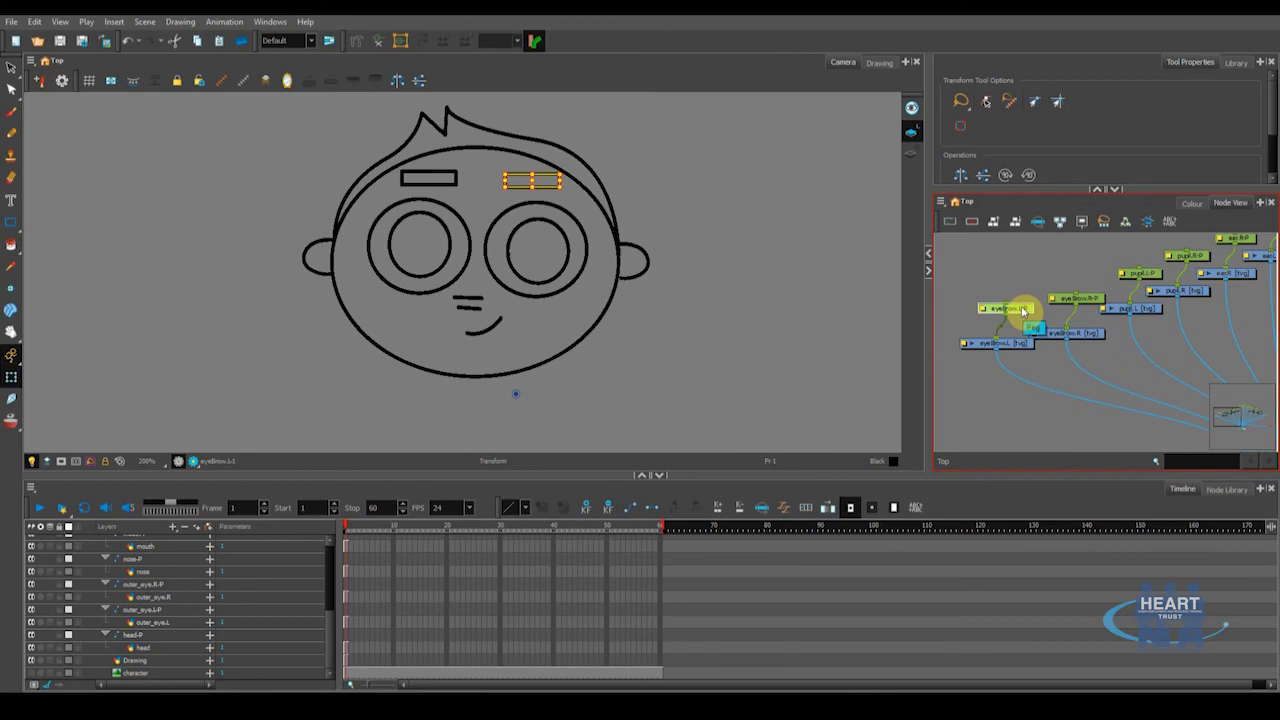
click(1015, 346)
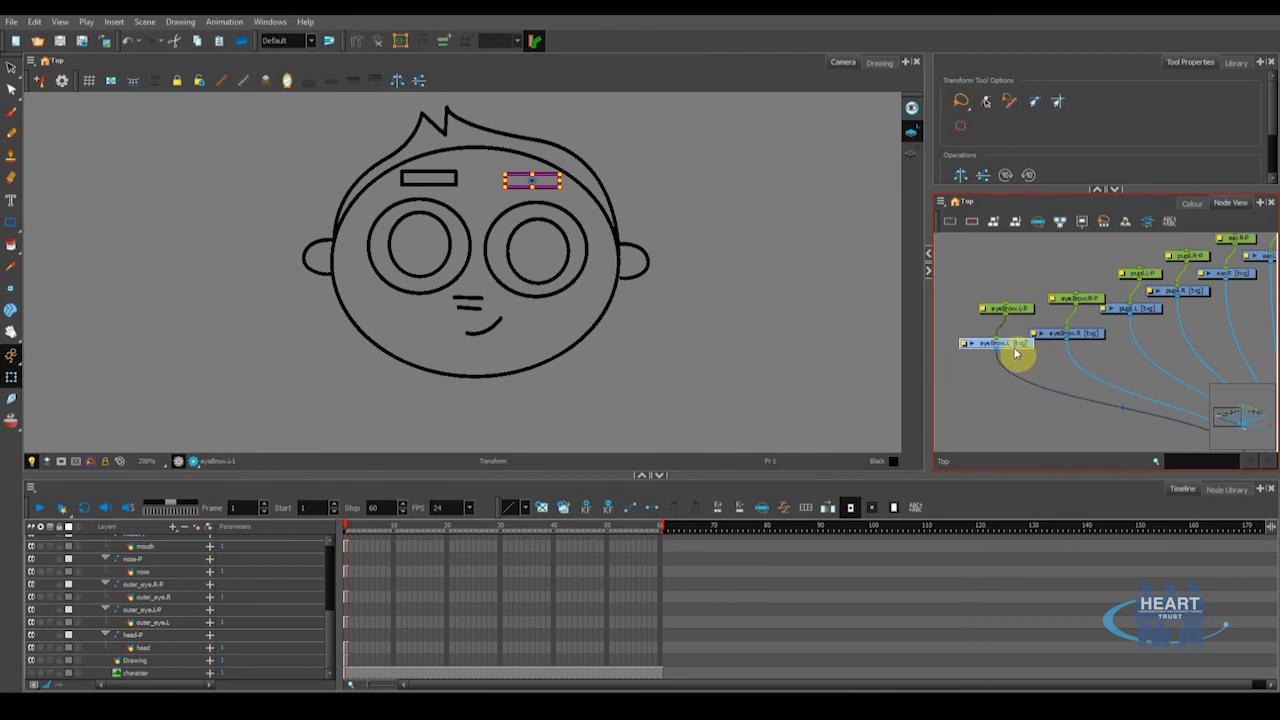
click(1015, 353)
click(1014, 345)
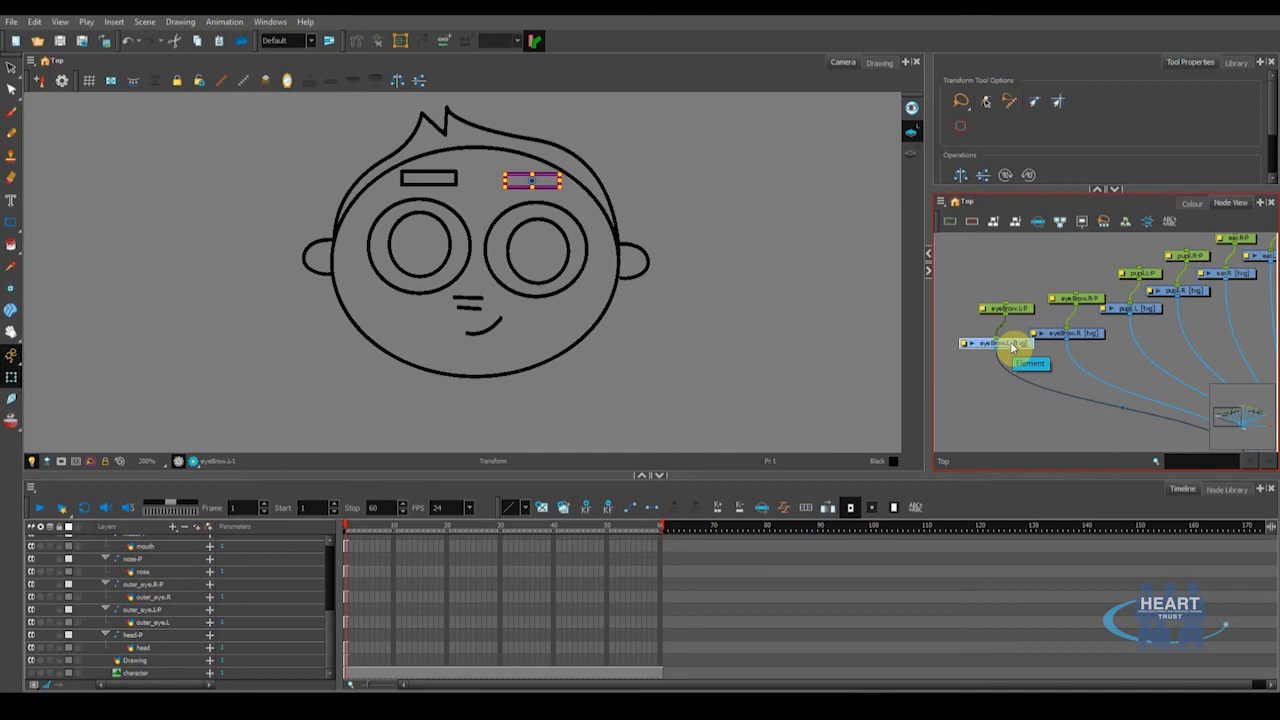
click(1026, 370)
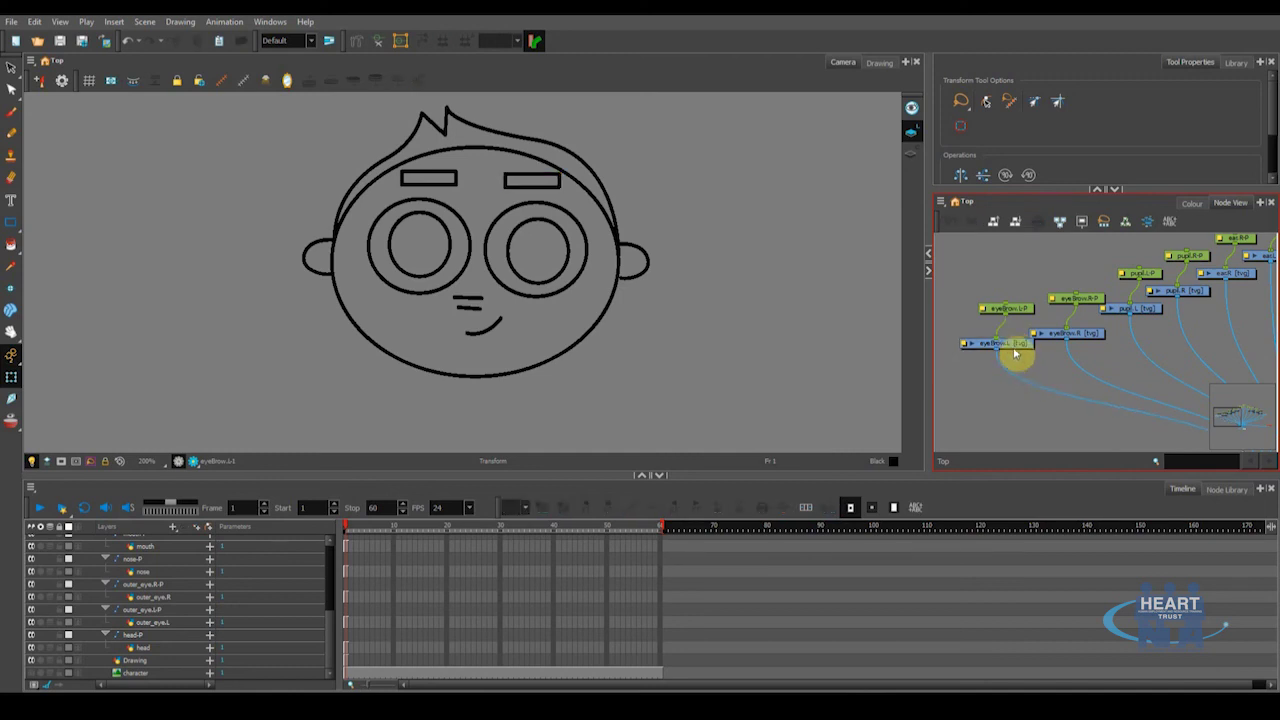
In the eyeBrow.L drawing's layer properties, set Use Embedded Pivots to Apply Embedded Pivot on Parent Peg
click(1016, 347)
scroll(989, 335, up, 1)
drag(990, 334, 1012, 322)
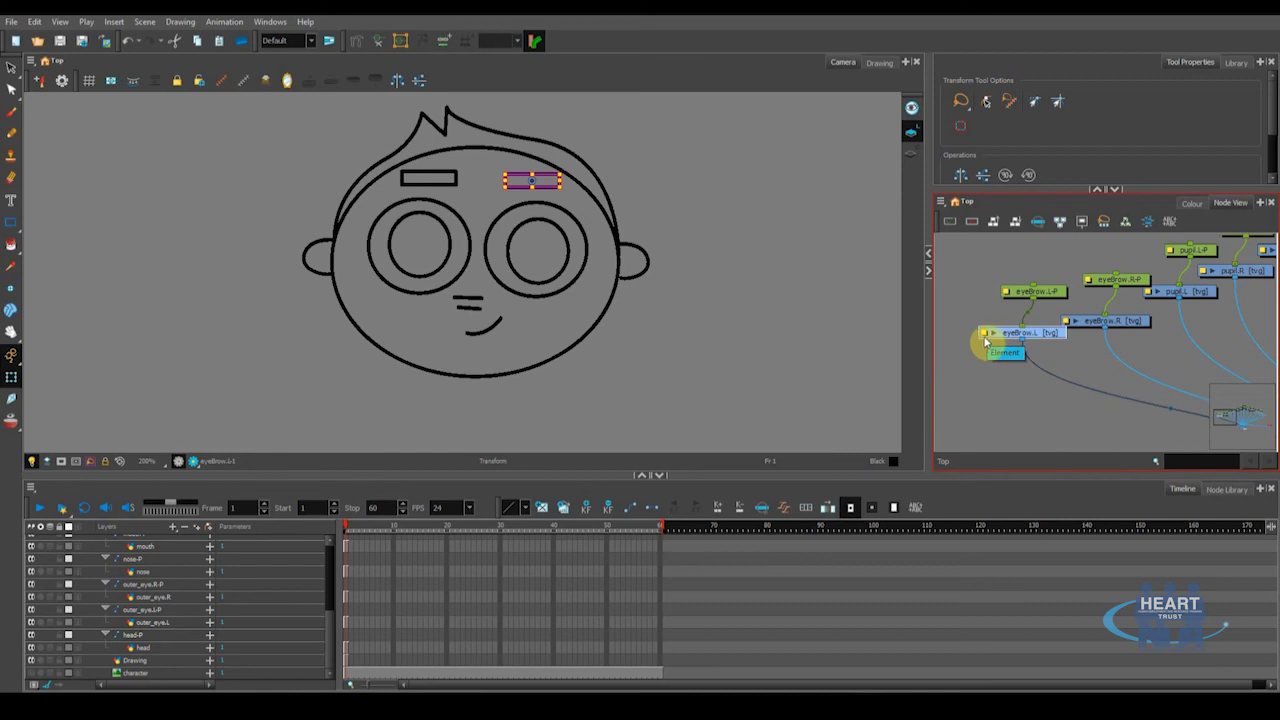
double_click(985, 336)
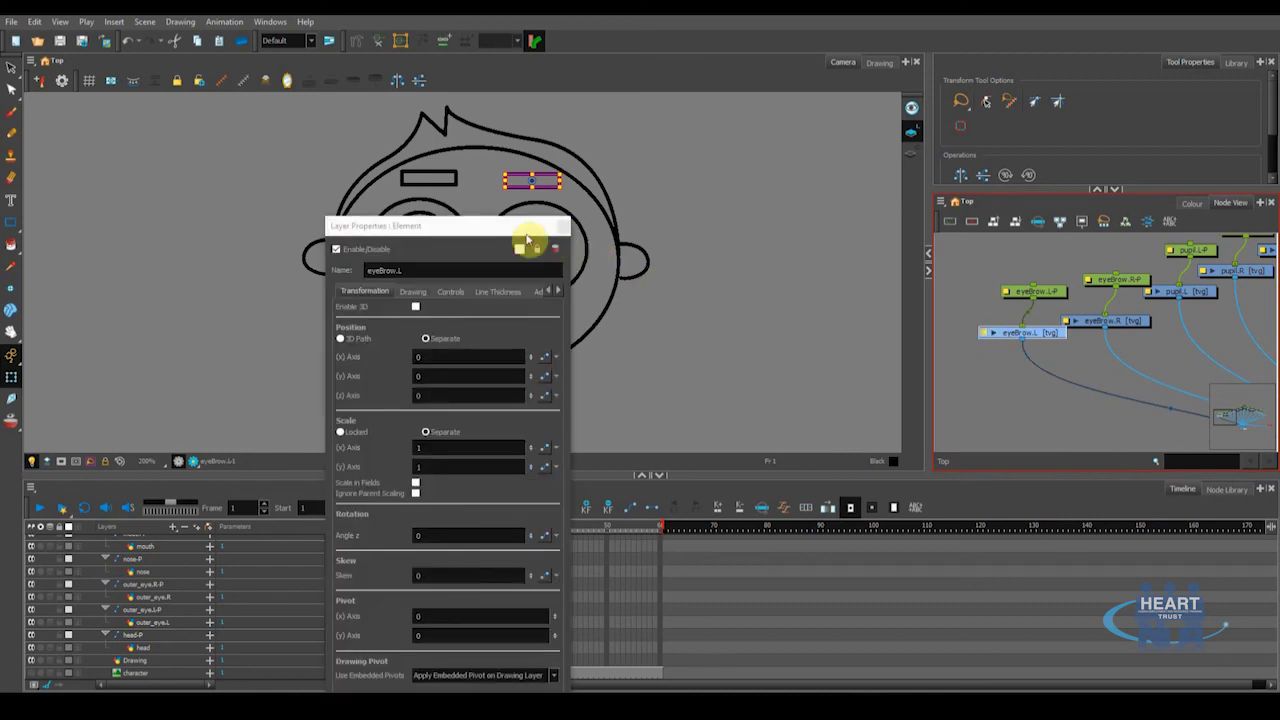
drag(514, 223, 938, 42)
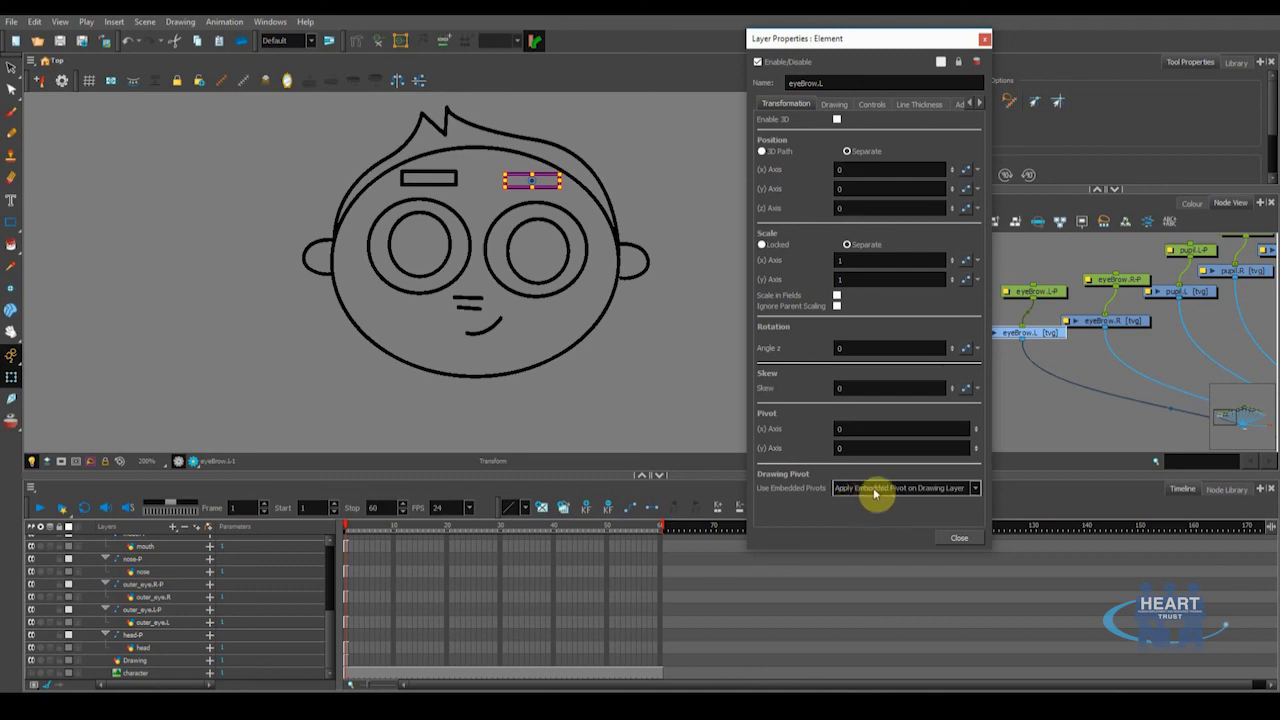
click(975, 491)
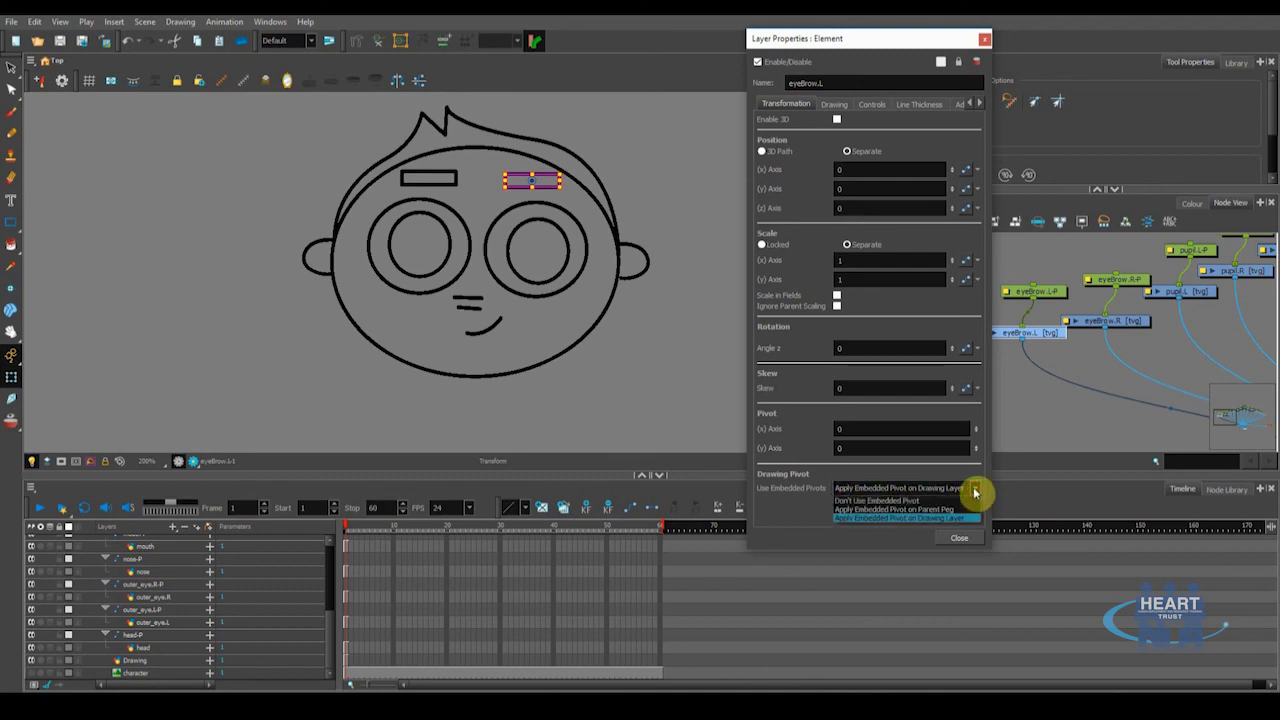
click(892, 509)
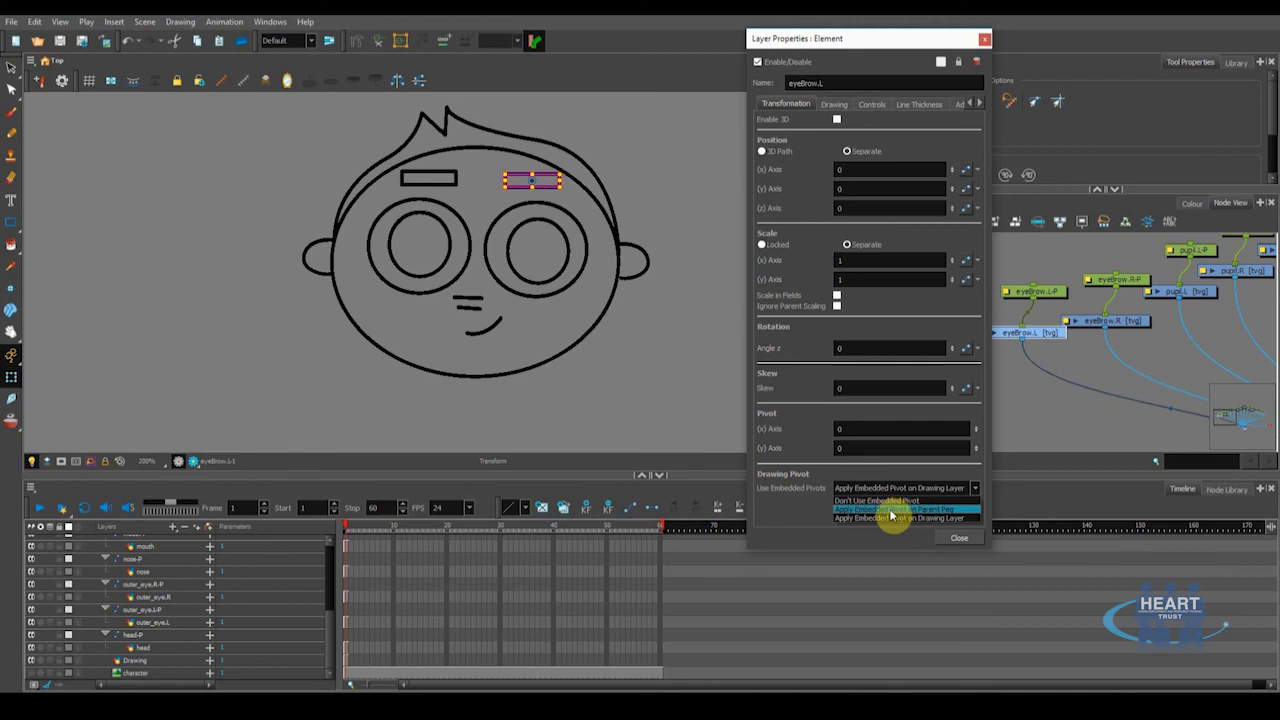
click(959, 540)
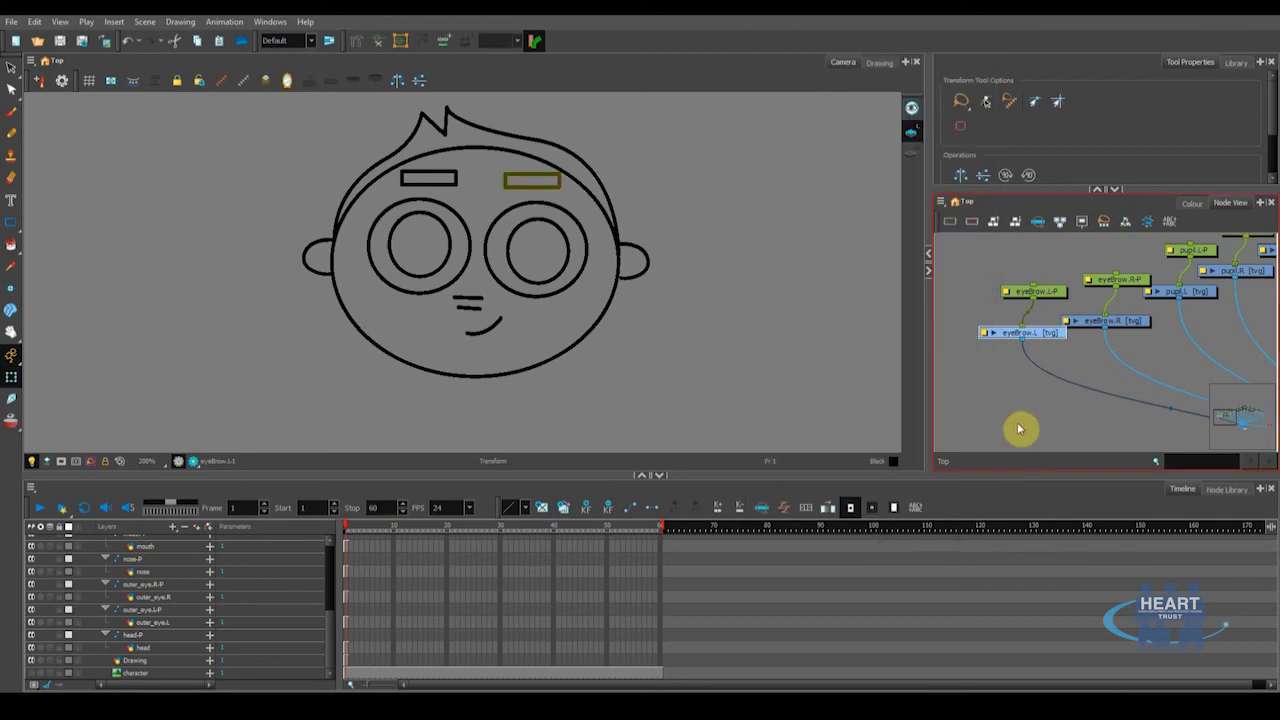
Check the pivot position of the eyeBrow.L drawing against that of its eyeBrow.L-P peg
click(1048, 336)
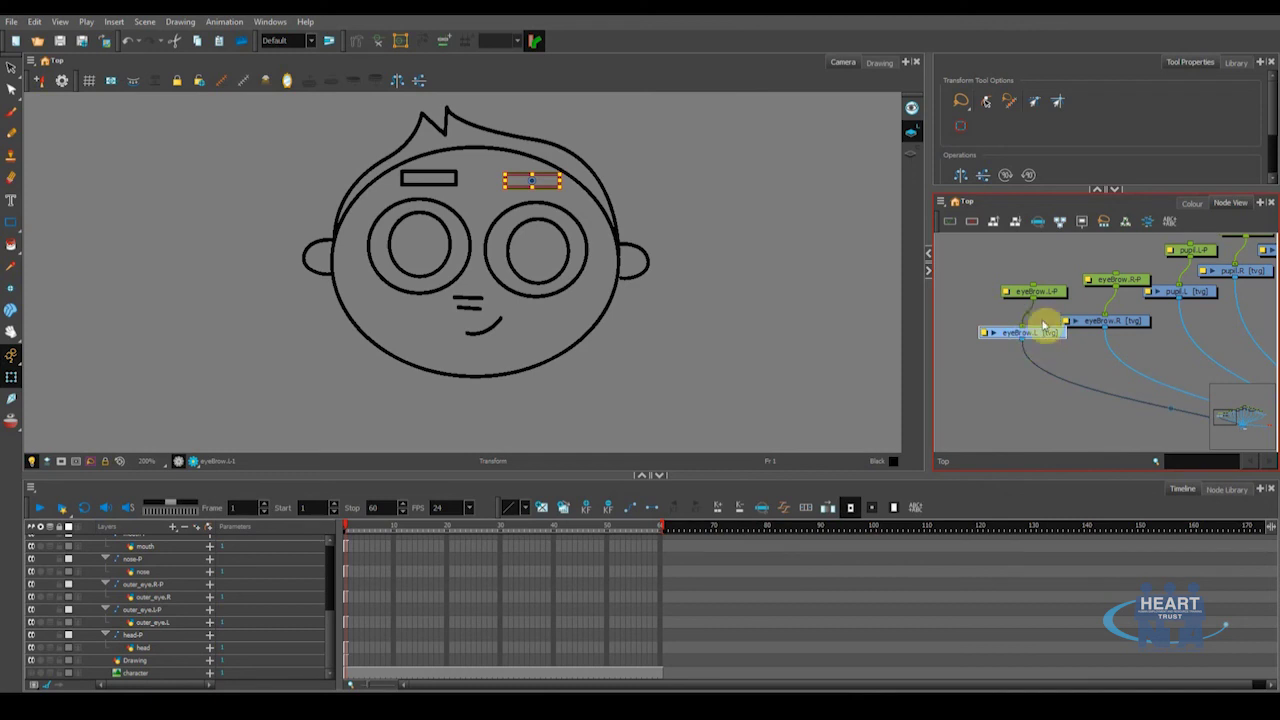
click(1050, 291)
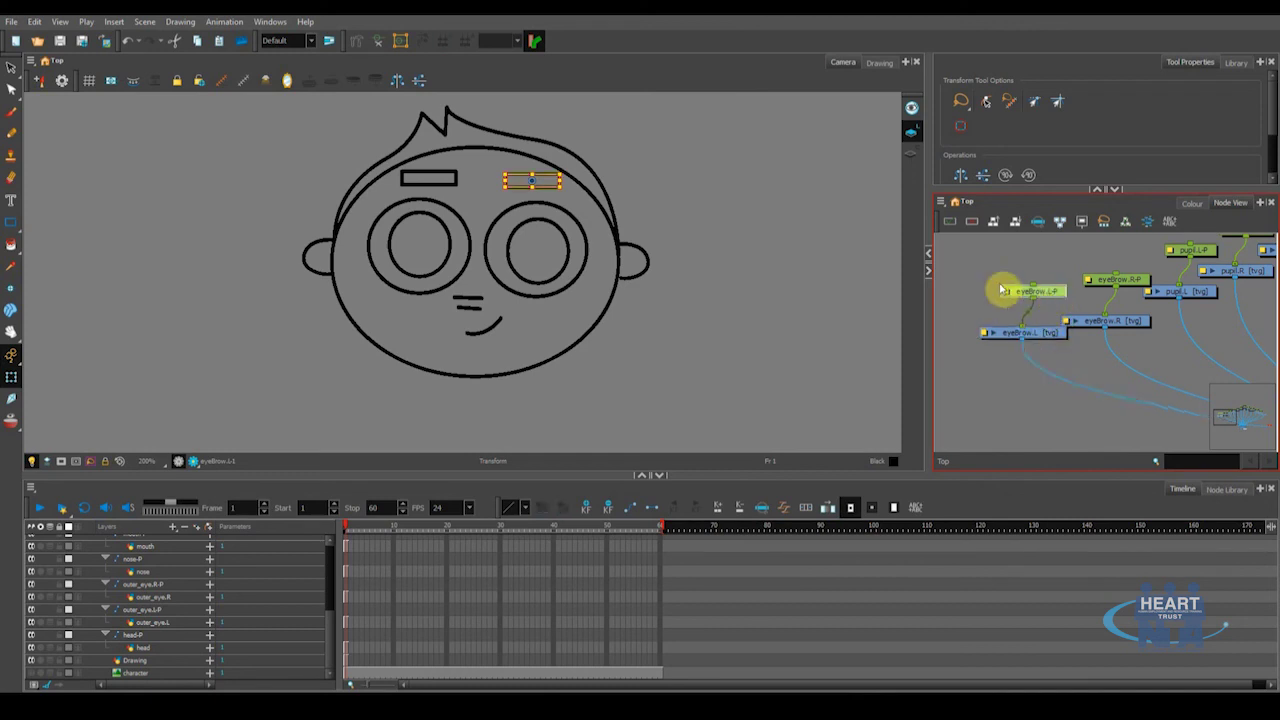
click(1056, 340)
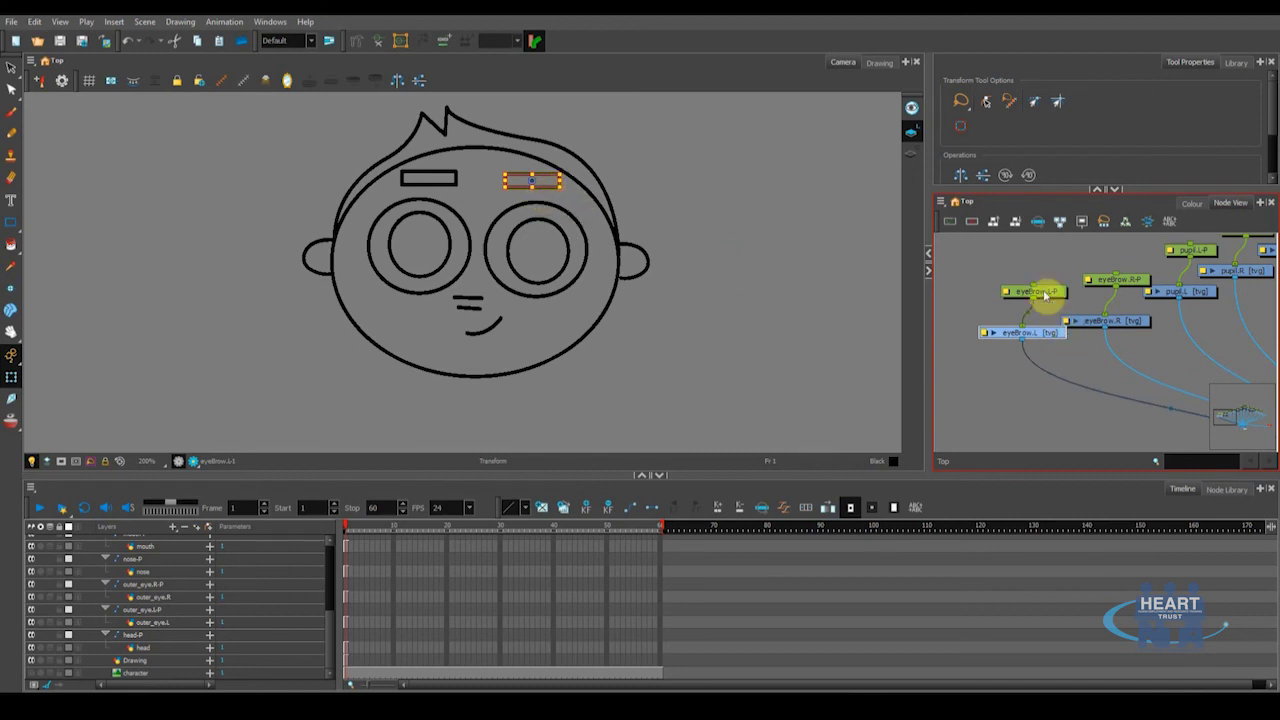
click(1046, 292)
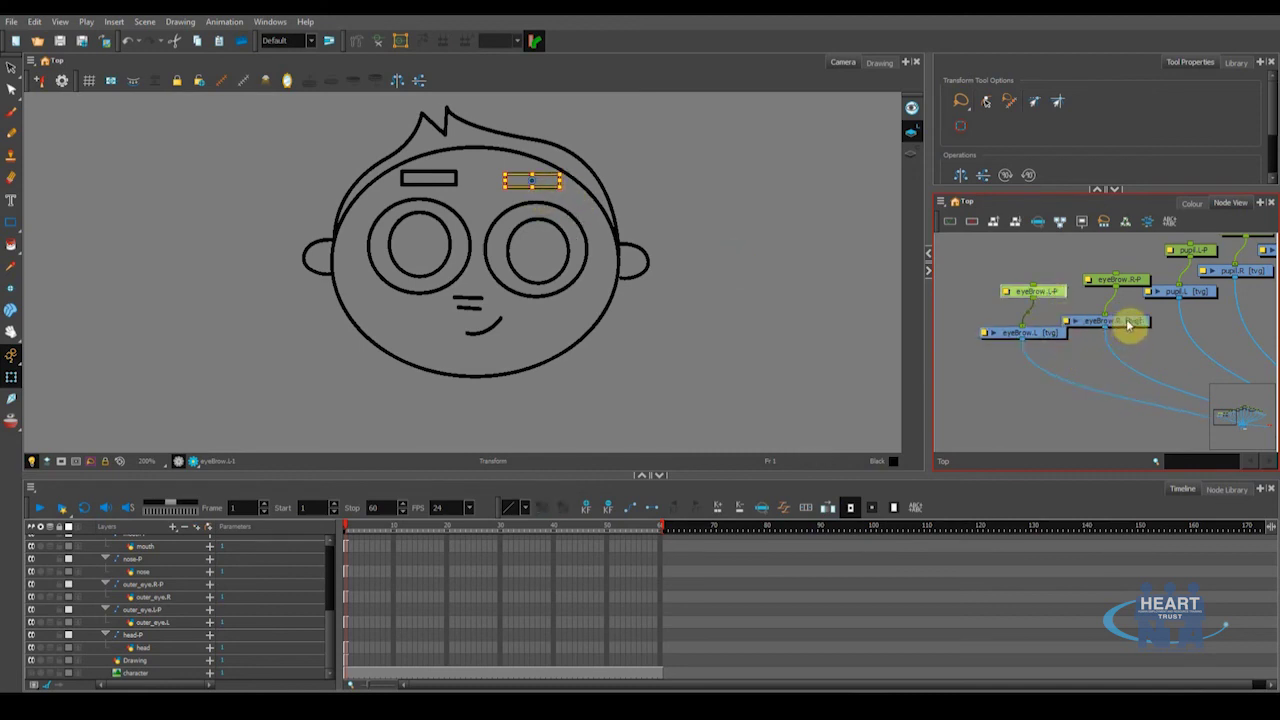
Compare the eyeBrow.R drawing's pivot with its eyeBrow.R-P peg's, and check the pivot of the pupil.L-P peg
drag(1128, 325, 1109, 352)
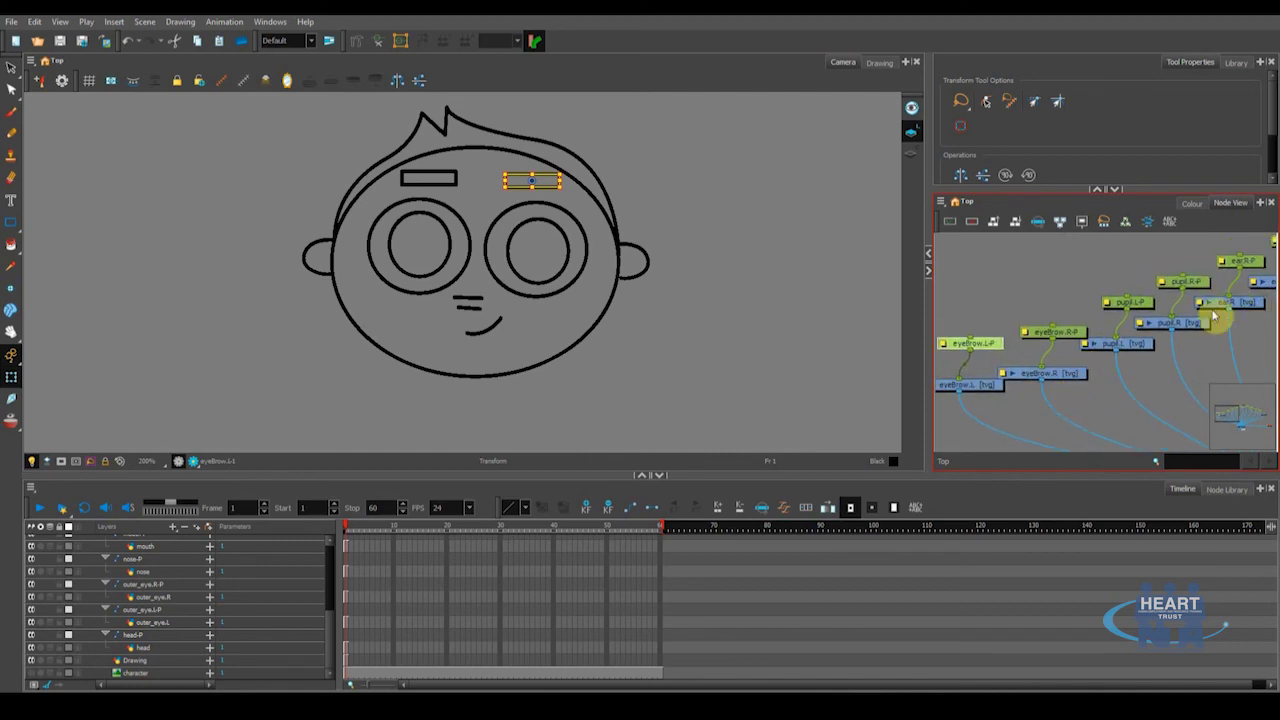
click(1061, 376)
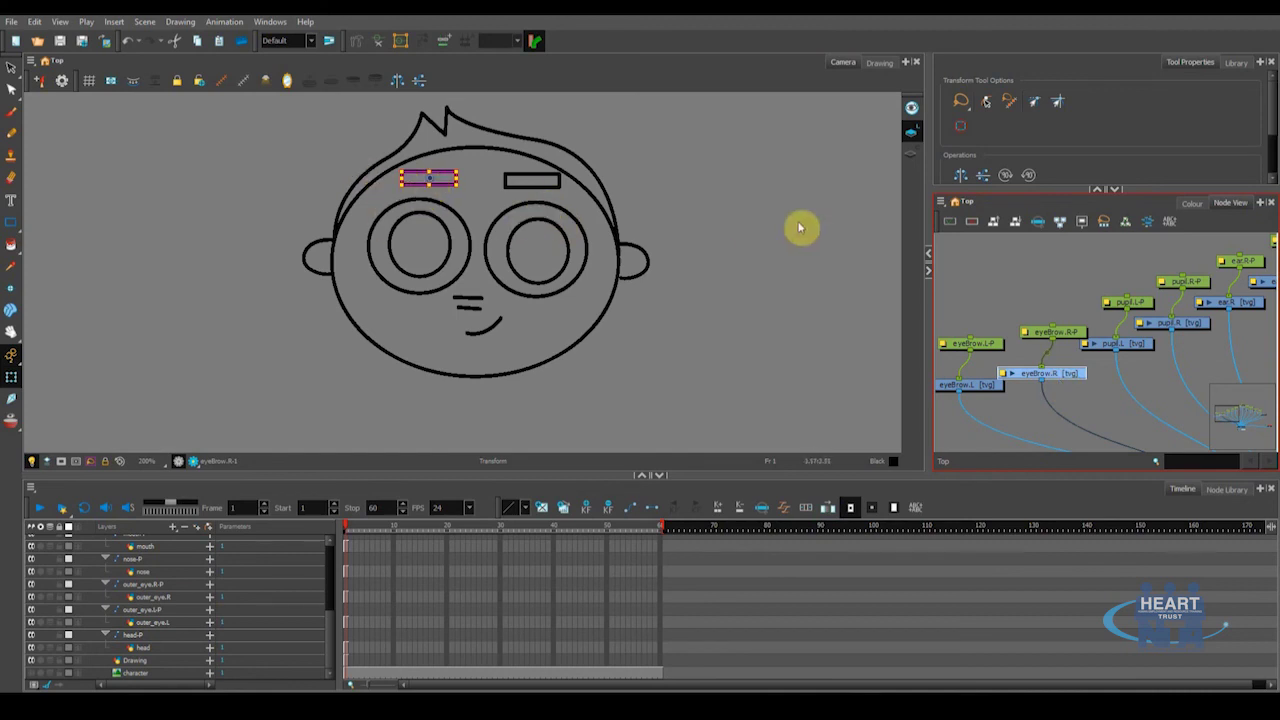
click(1068, 334)
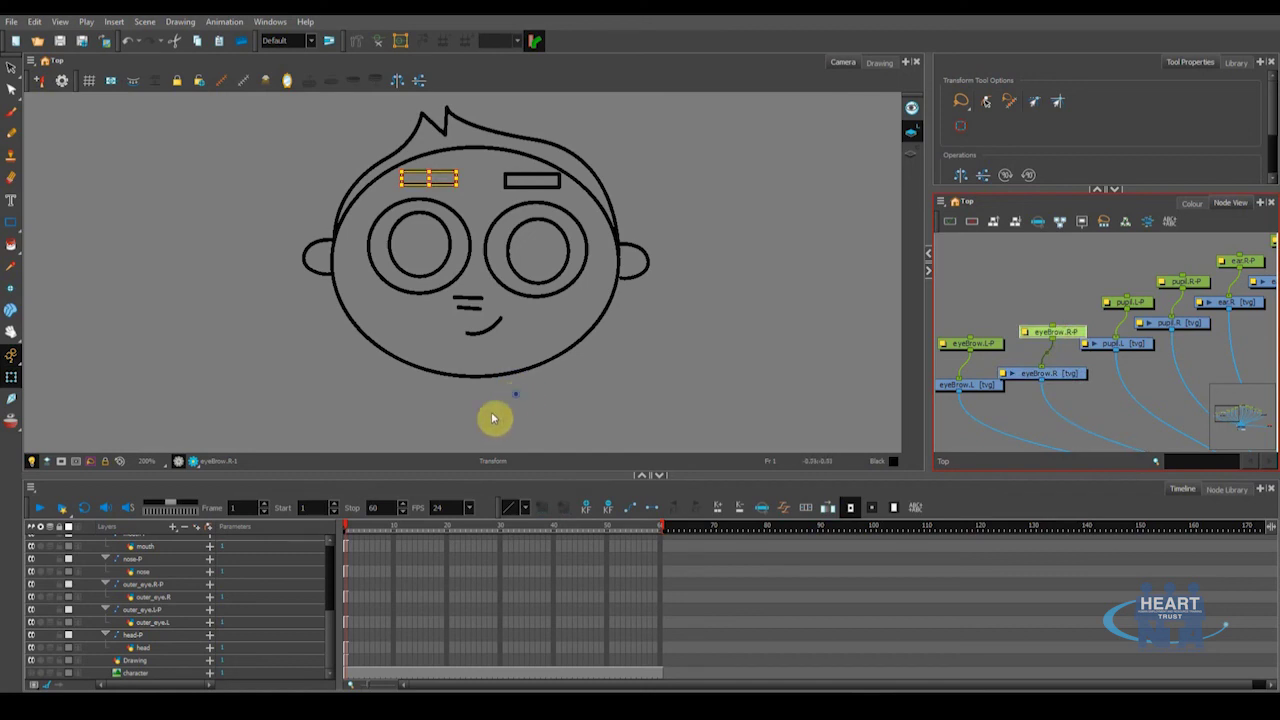
click(1136, 343)
click(1140, 301)
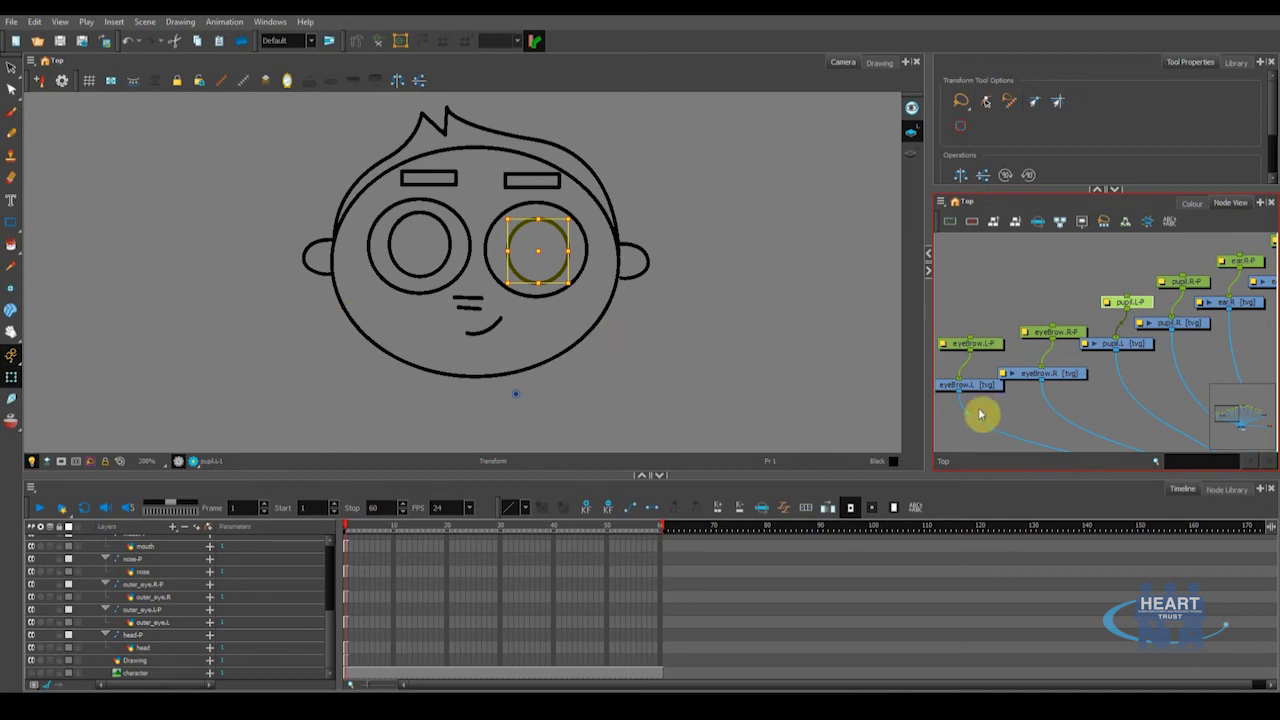
drag(999, 417, 1044, 410)
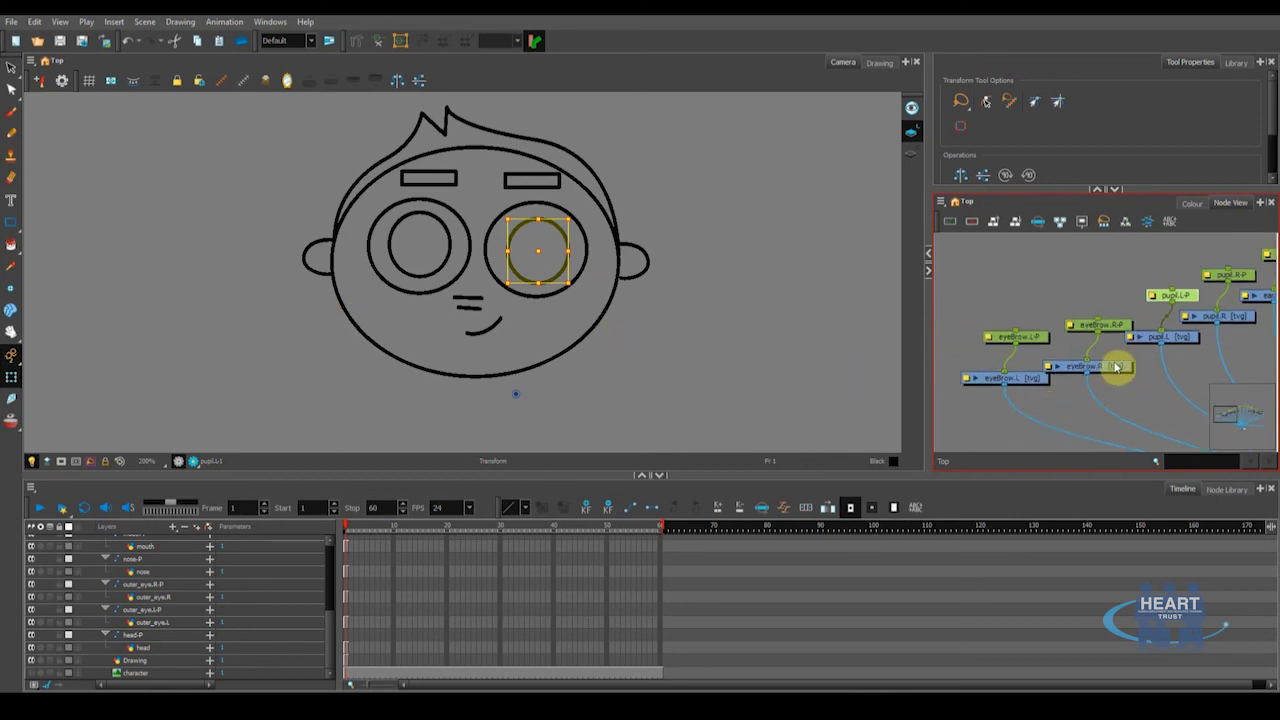
In the eyeBrow.R drawing's layer properties, set Use Embedded Pivots to Apply Embedded Pivot on Parent Peg
click(1120, 394)
click(1051, 371)
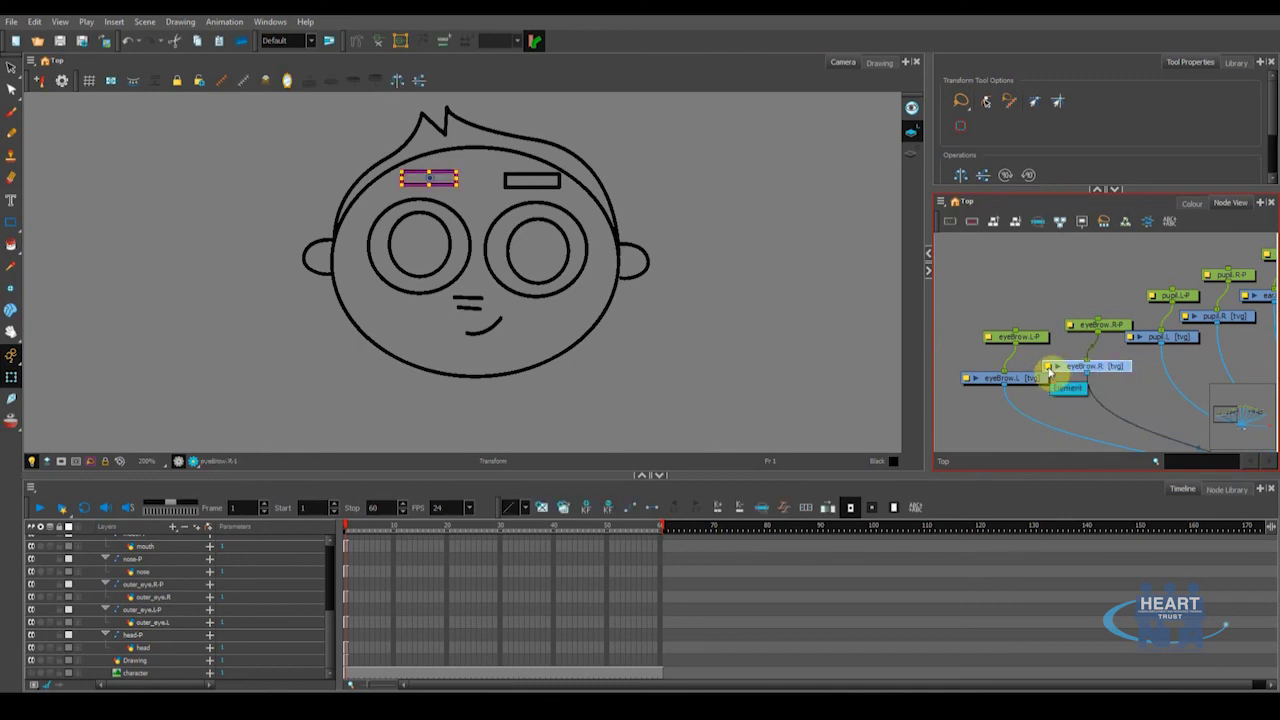
double_click(1048, 370)
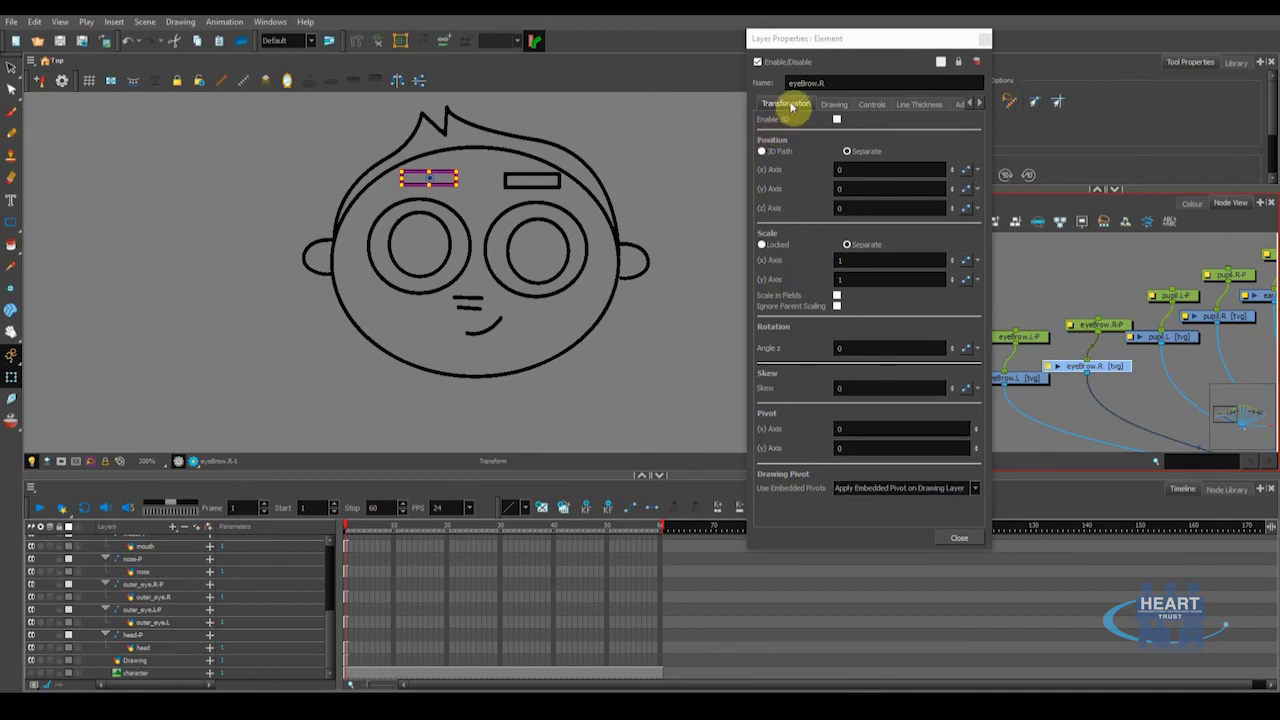
click(968, 490)
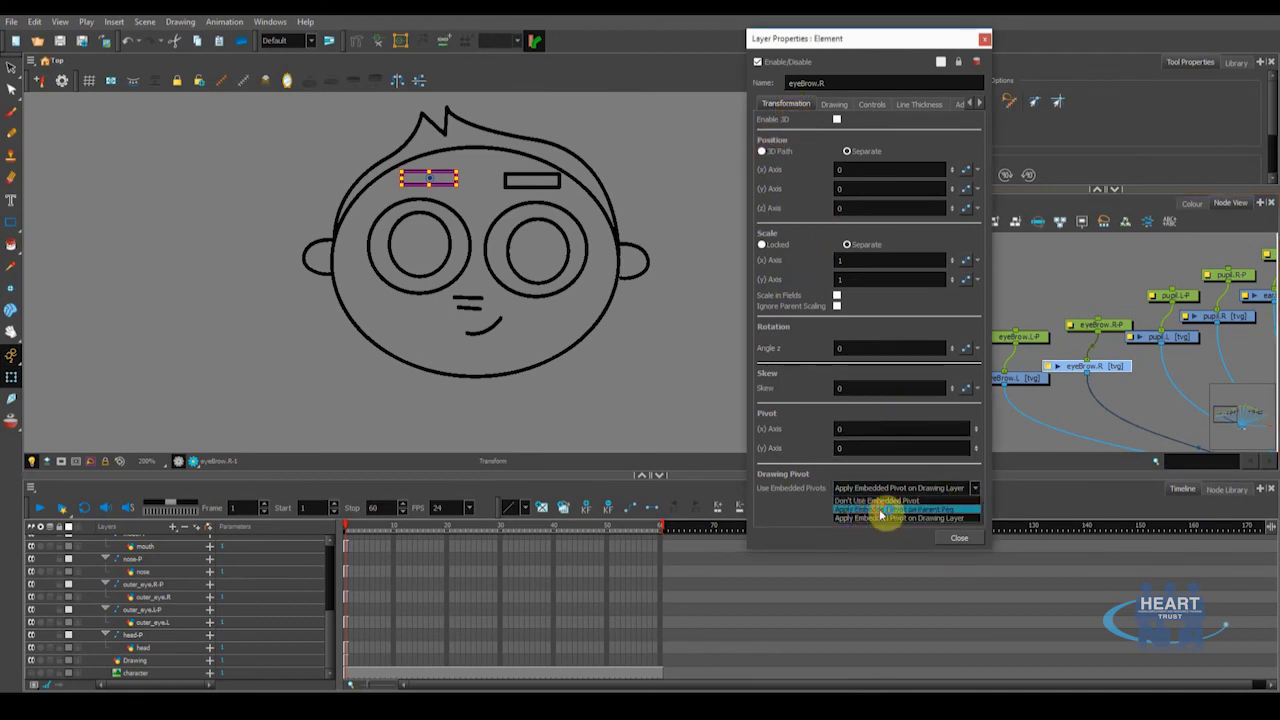
click(882, 512)
click(959, 537)
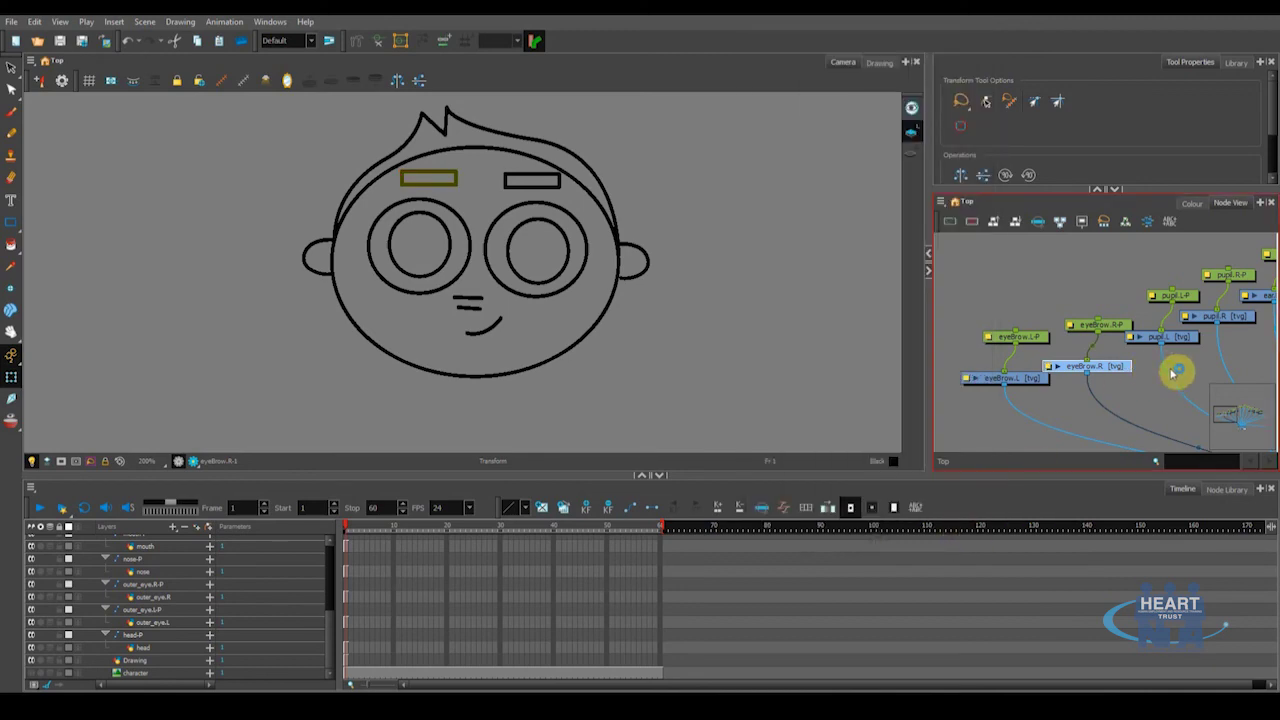
Set Use Embedded Pivots to Apply Embedded Pivot on Parent Peg for the pupil.L and pupil.R drawings
drag(1173, 373, 1080, 365)
click(1034, 368)
click(968, 488)
click(862, 514)
click(959, 538)
click(1024, 383)
drag(1154, 349, 1043, 374)
click(968, 488)
click(952, 540)
Set Use Embedded Pivots to Apply Embedded Pivot on Parent Peg for the ear.R and ear.L drawings
click(1000, 372)
click(968, 488)
click(882, 513)
click(959, 538)
click(1053, 351)
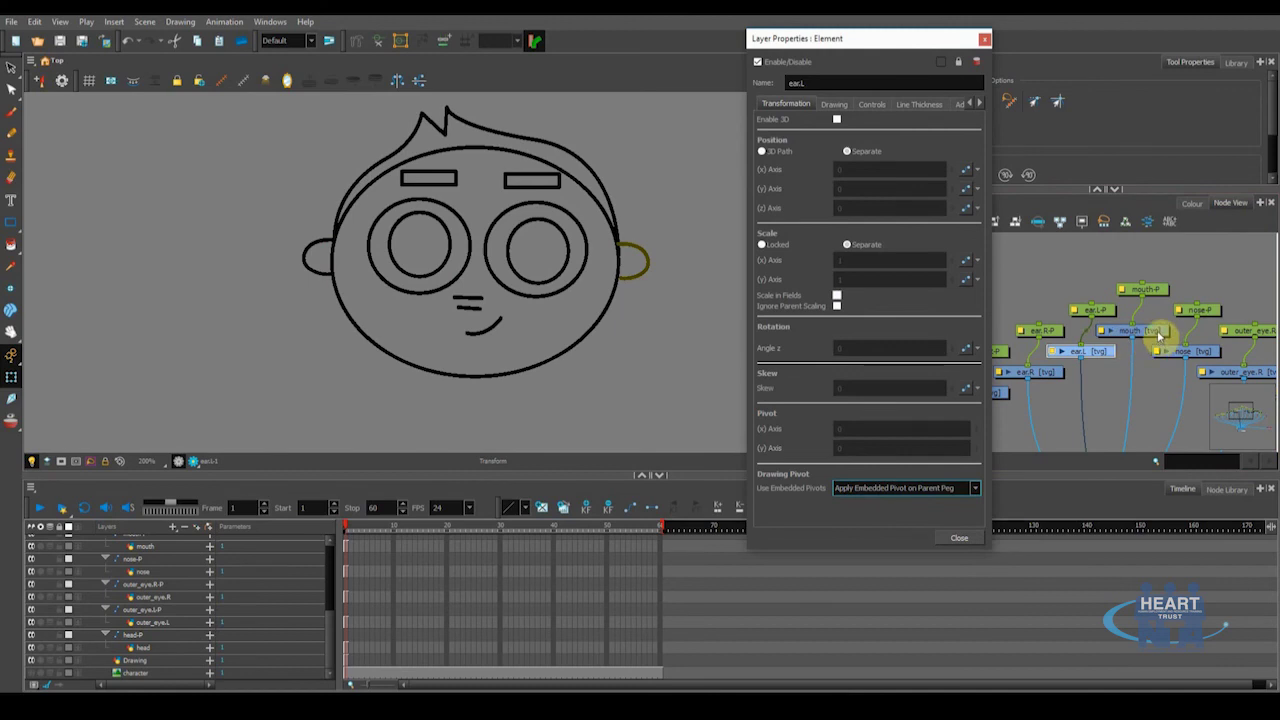
click(1150, 332)
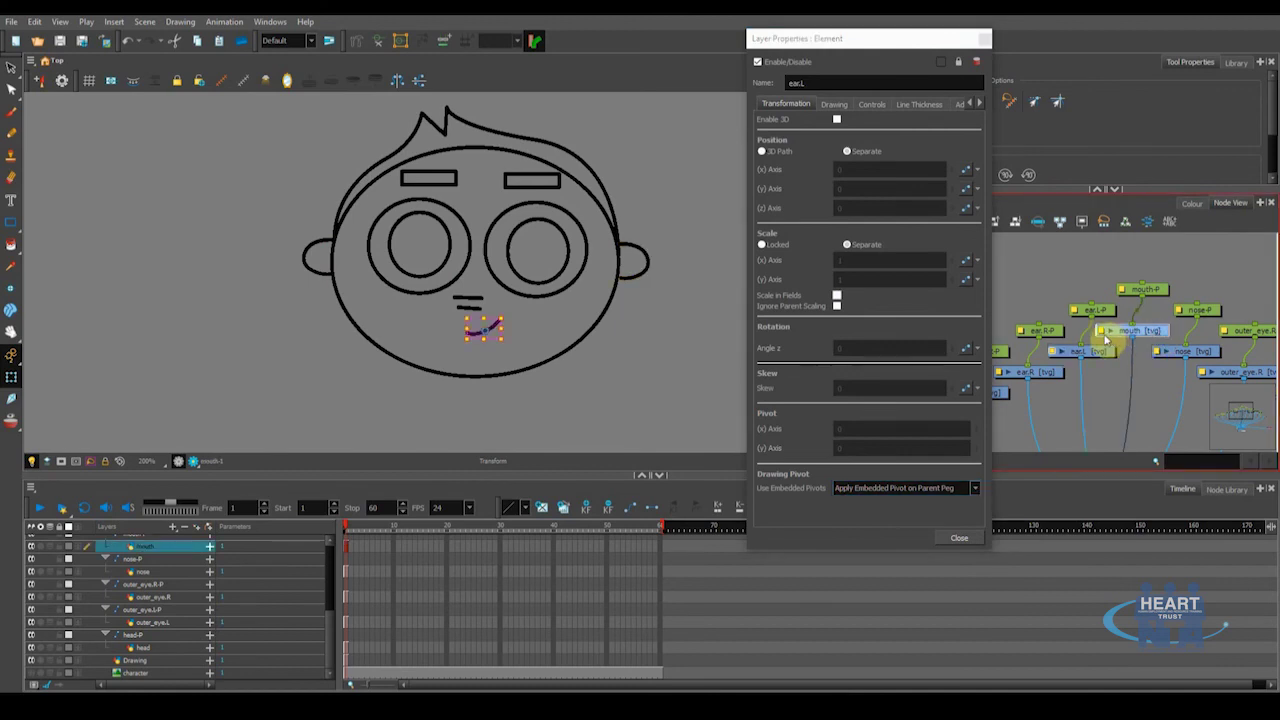
click(960, 537)
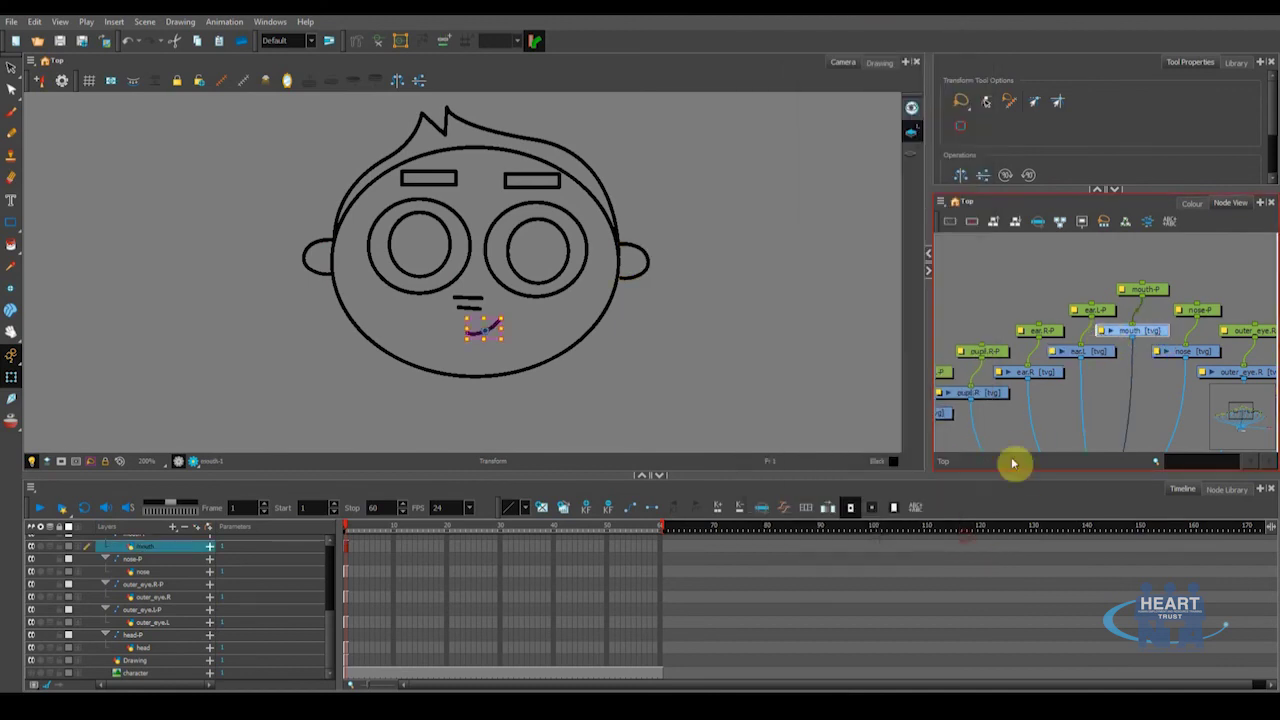
In the mouth drawing's layer properties, set Use Embedded Pivots to Apply Embedded Pivot on Parent Peg
double_click(1104, 334)
click(966, 487)
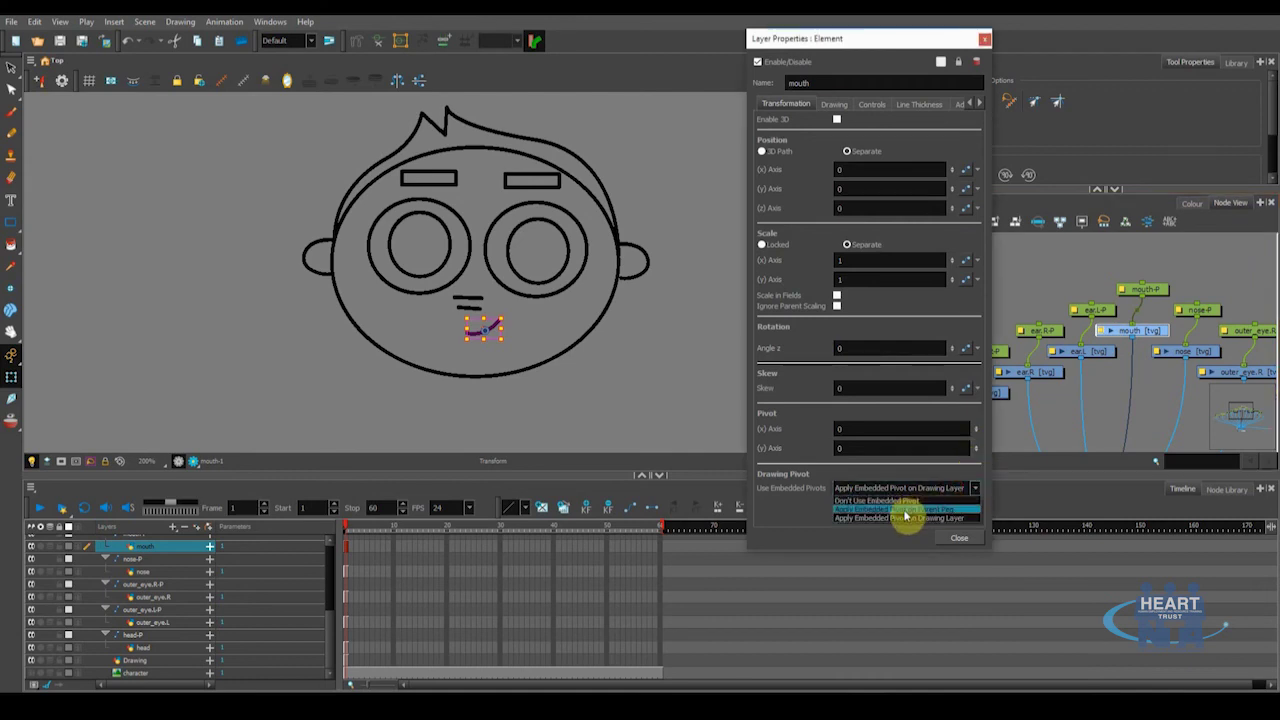
click(904, 511)
click(959, 537)
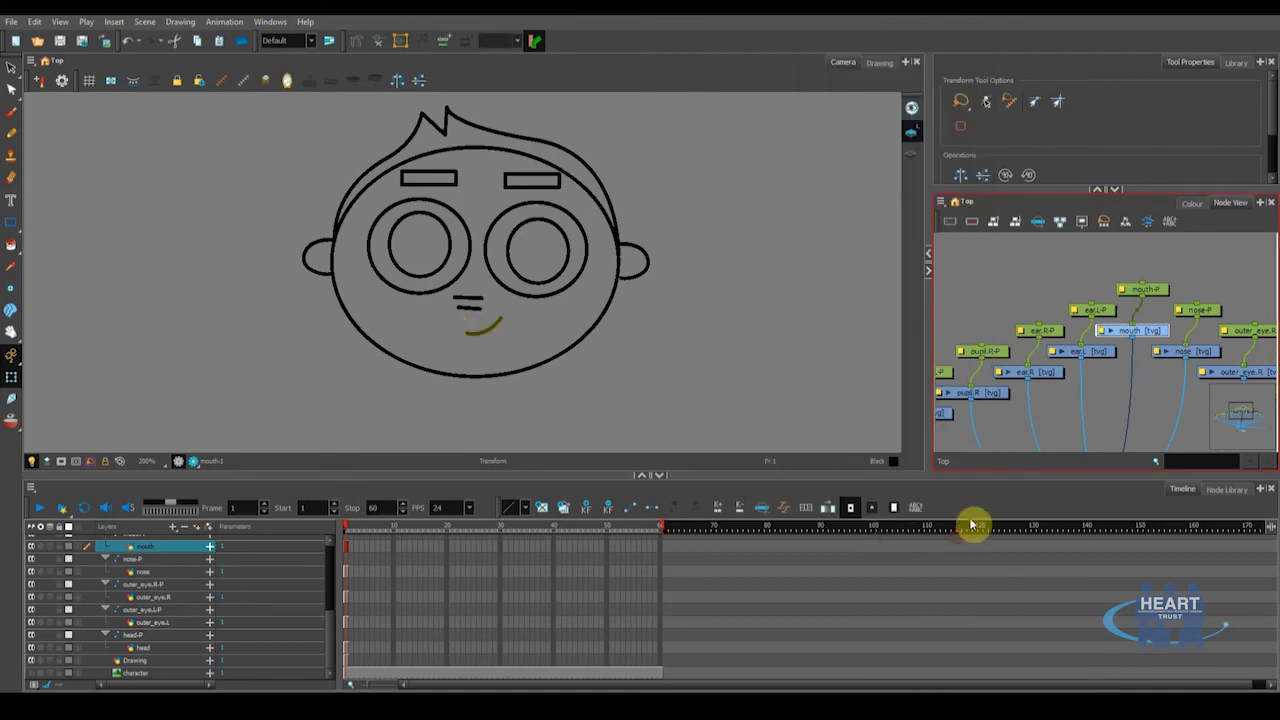
drag(1123, 400, 1080, 420)
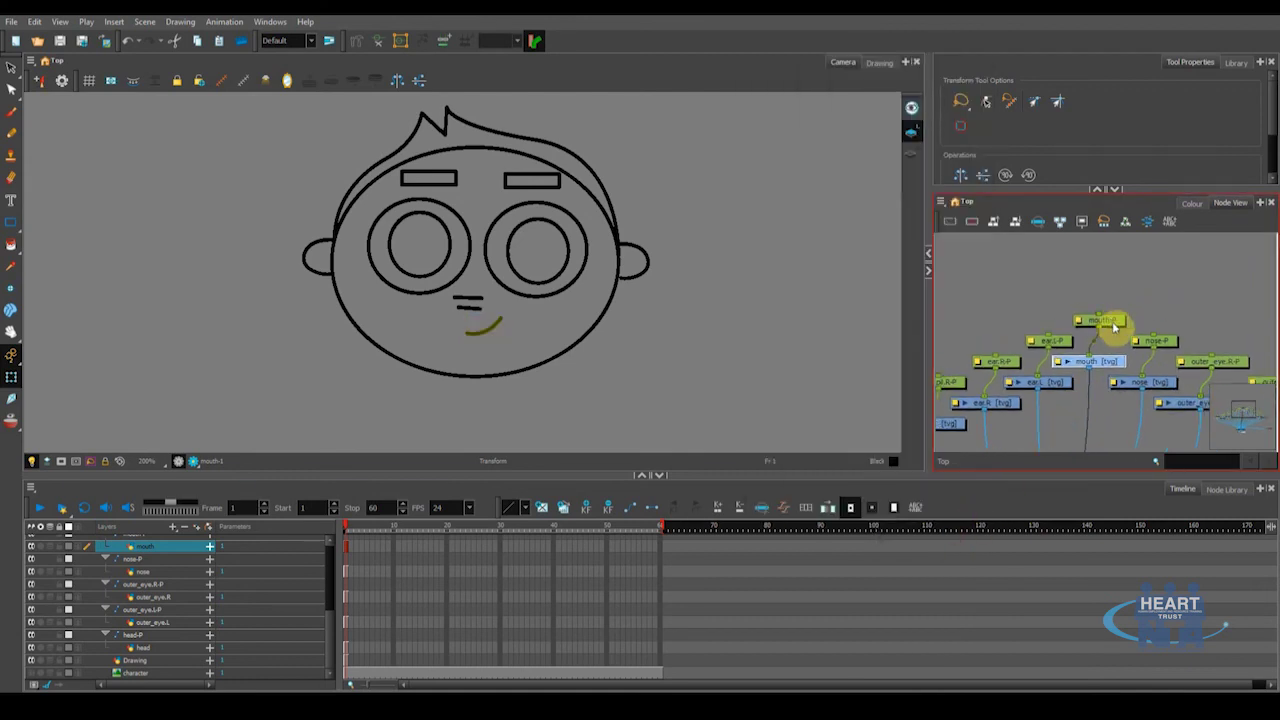
click(1077, 283)
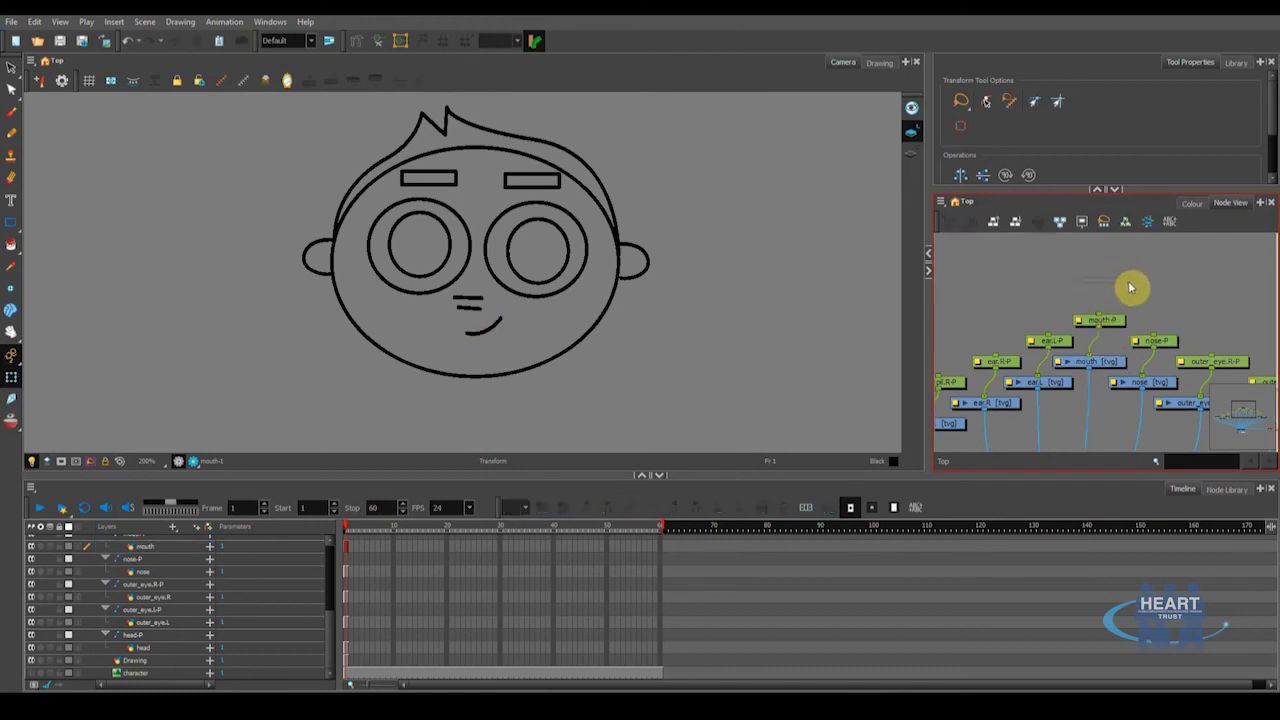
Compare the pivot position of the mouth drawing with that of its mouth-P peg
click(1105, 364)
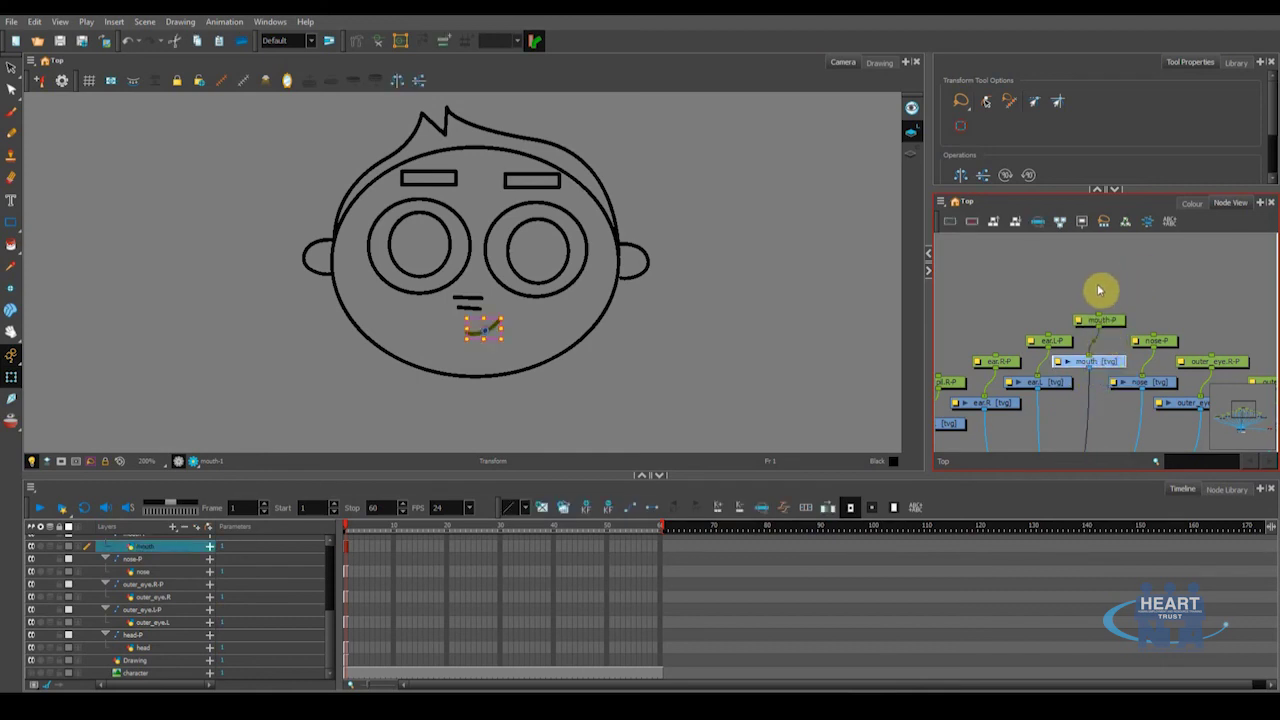
click(1110, 320)
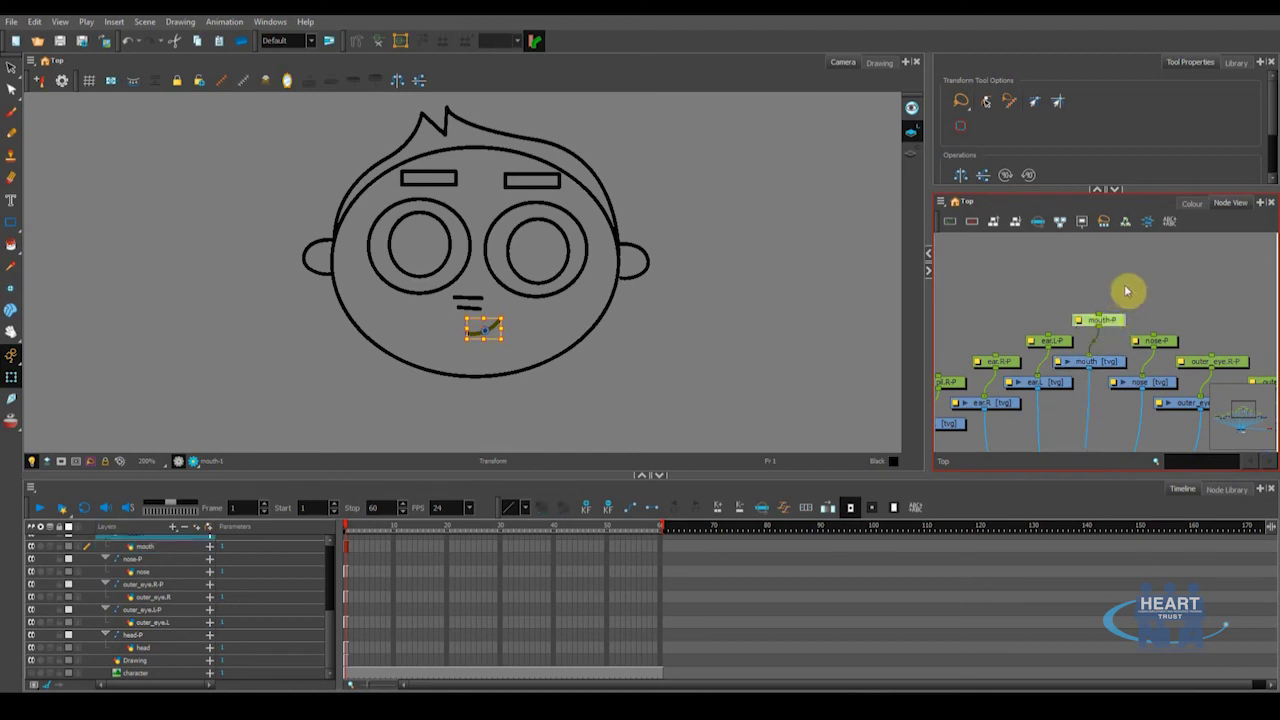
click(1108, 365)
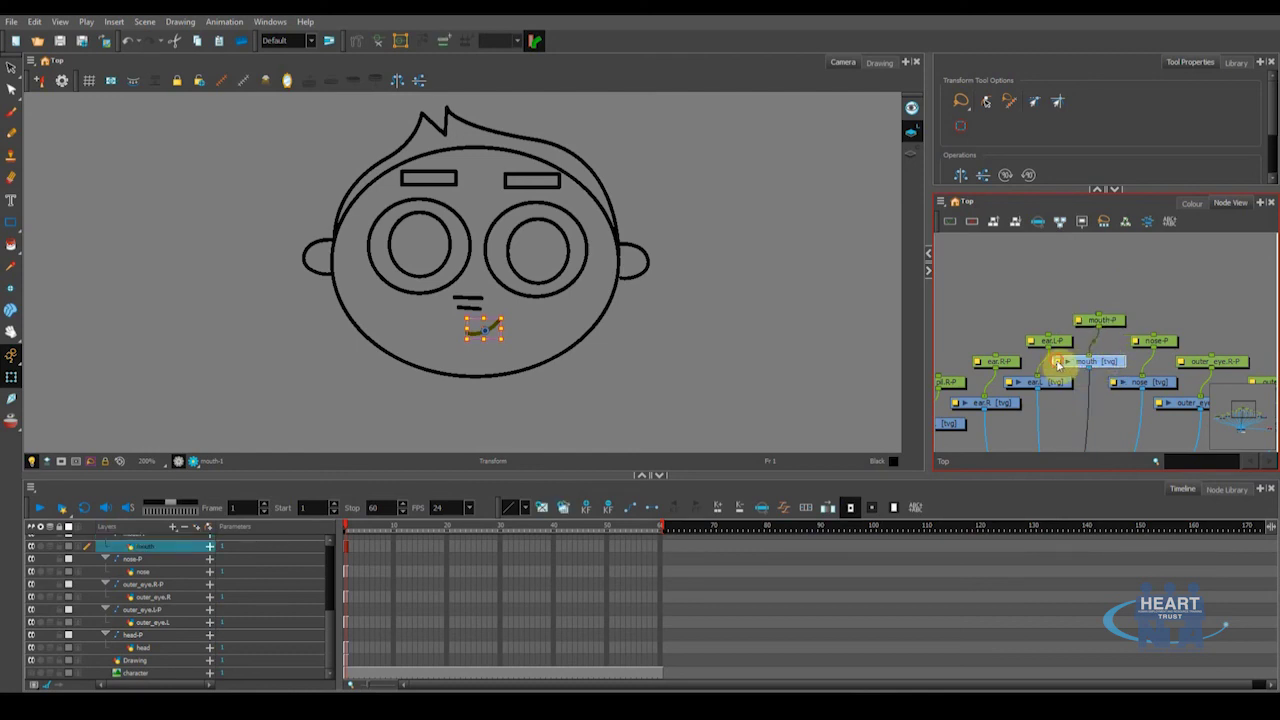
Reopen the mouth drawing's layer properties and choose Apply Embedded Pivot on Parent Peg again
click(1058, 365)
click(931, 487)
click(890, 510)
click(959, 538)
In the nose drawing's layer properties, set Use Embedded Pivots to Apply Embedded Pivot on Parent Peg
drag(1071, 406, 1006, 311)
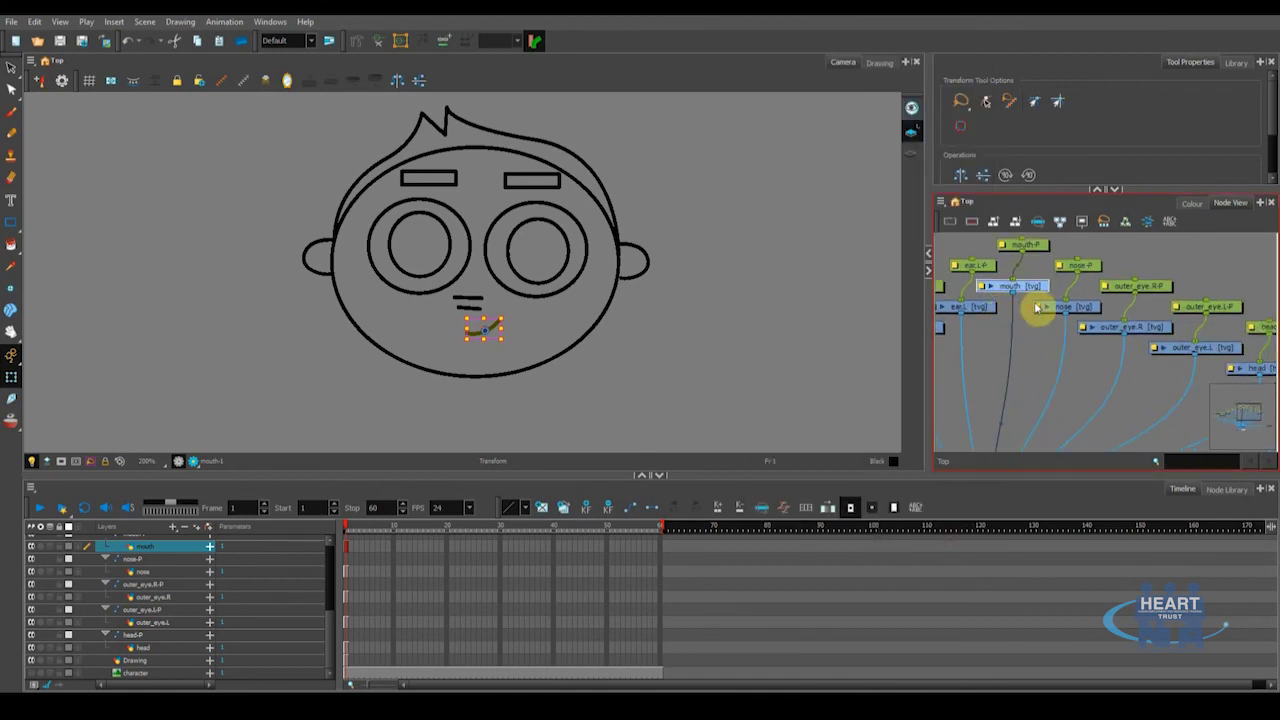
click(1038, 306)
click(931, 489)
click(890, 510)
click(959, 538)
In the outer_eye.R drawing's layer properties, set Use Embedded Pivots to Apply Embedded Pivot on Parent Peg
click(1020, 328)
drag(1152, 362, 1038, 385)
click(931, 489)
click(959, 538)
In the outer_eye.L drawing's layer properties, set Use Embedded Pivots to Apply Embedded Pivot on Parent Peg
scroll(1097, 388, up, 1)
click(1032, 337)
click(921, 489)
click(959, 538)
click(1032, 339)
click(923, 488)
click(886, 517)
click(959, 538)
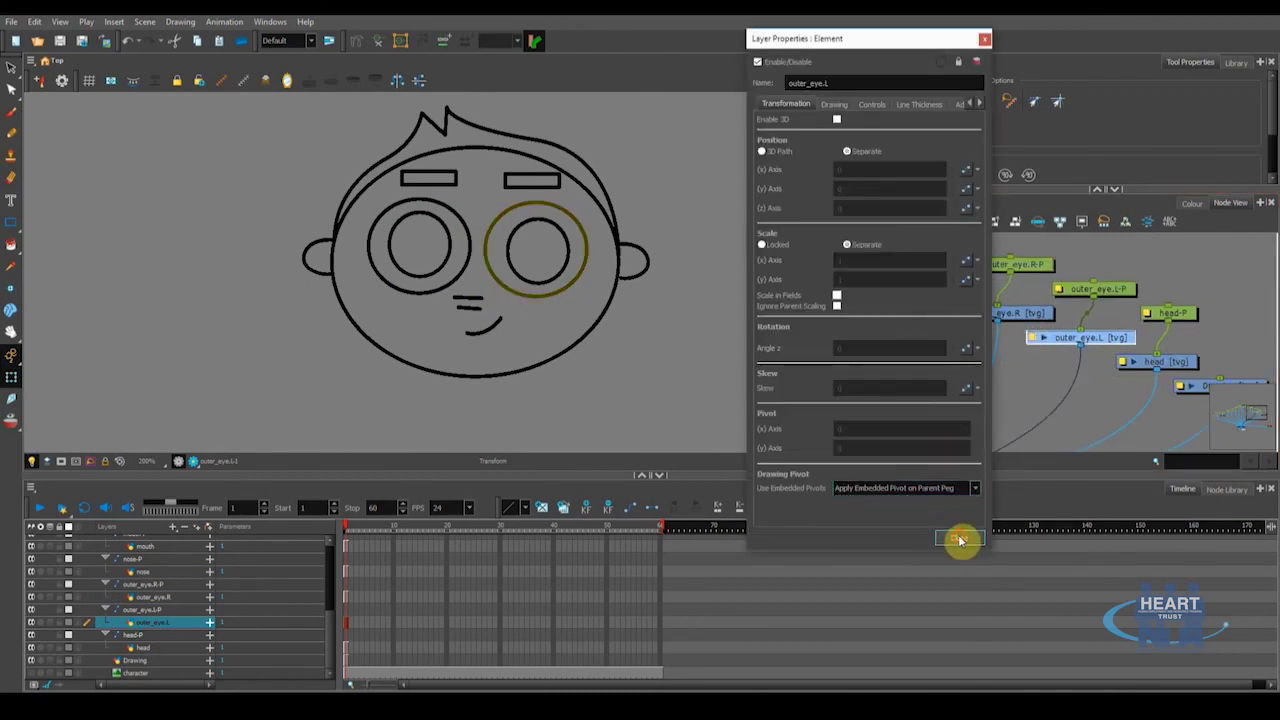
In the head drawing's layer properties, set Use Embedded Pivots to Apply Embedded Pivot on Parent Peg
drag(1094, 346, 1020, 366)
click(1064, 370)
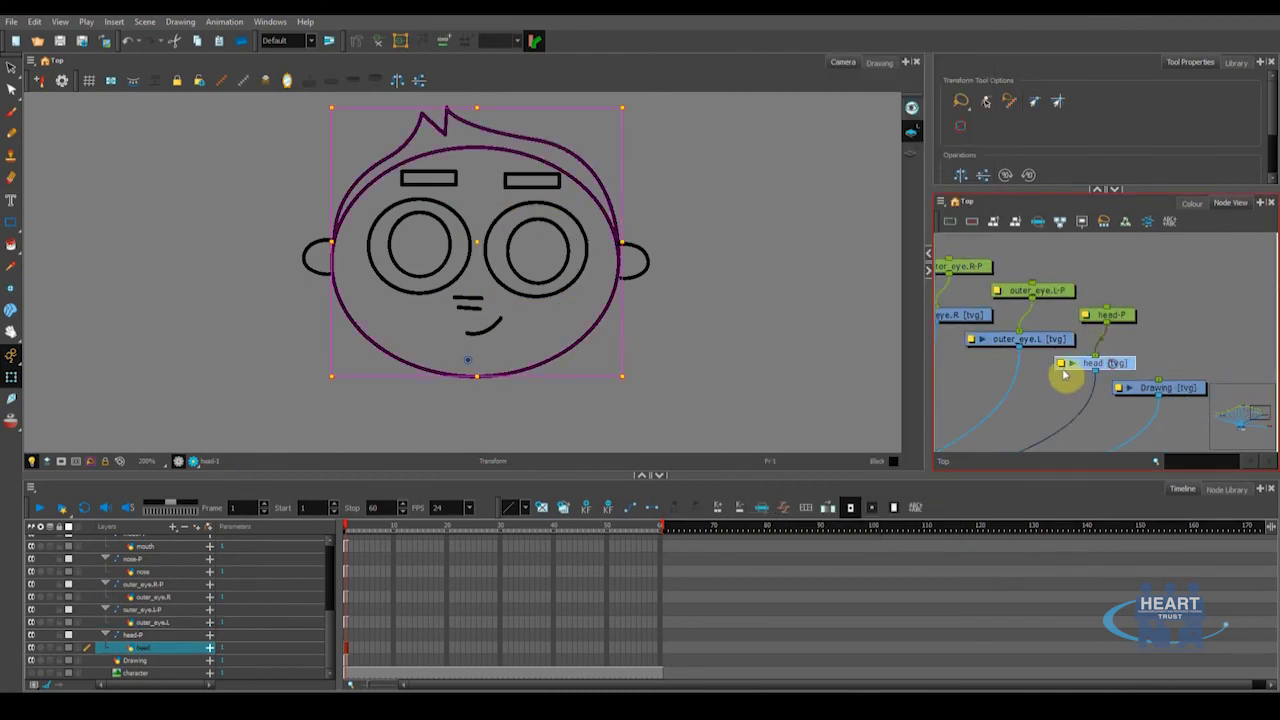
double_click(1064, 366)
click(923, 488)
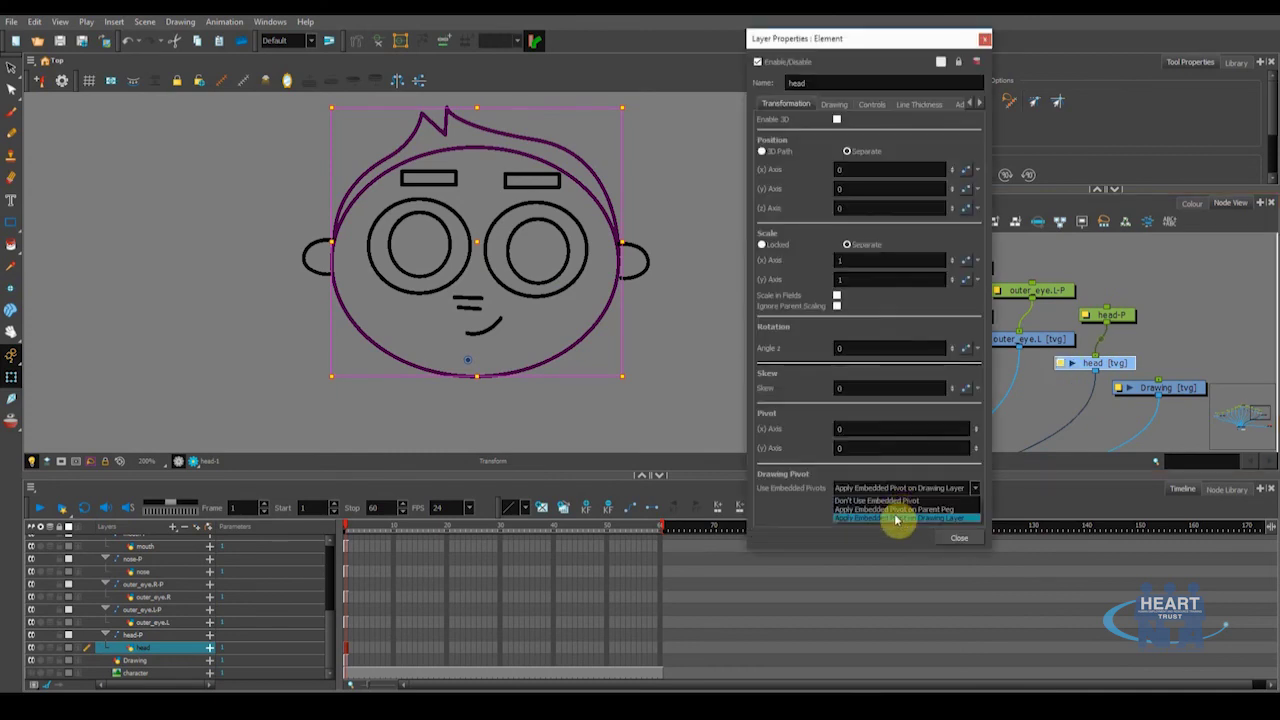
click(897, 514)
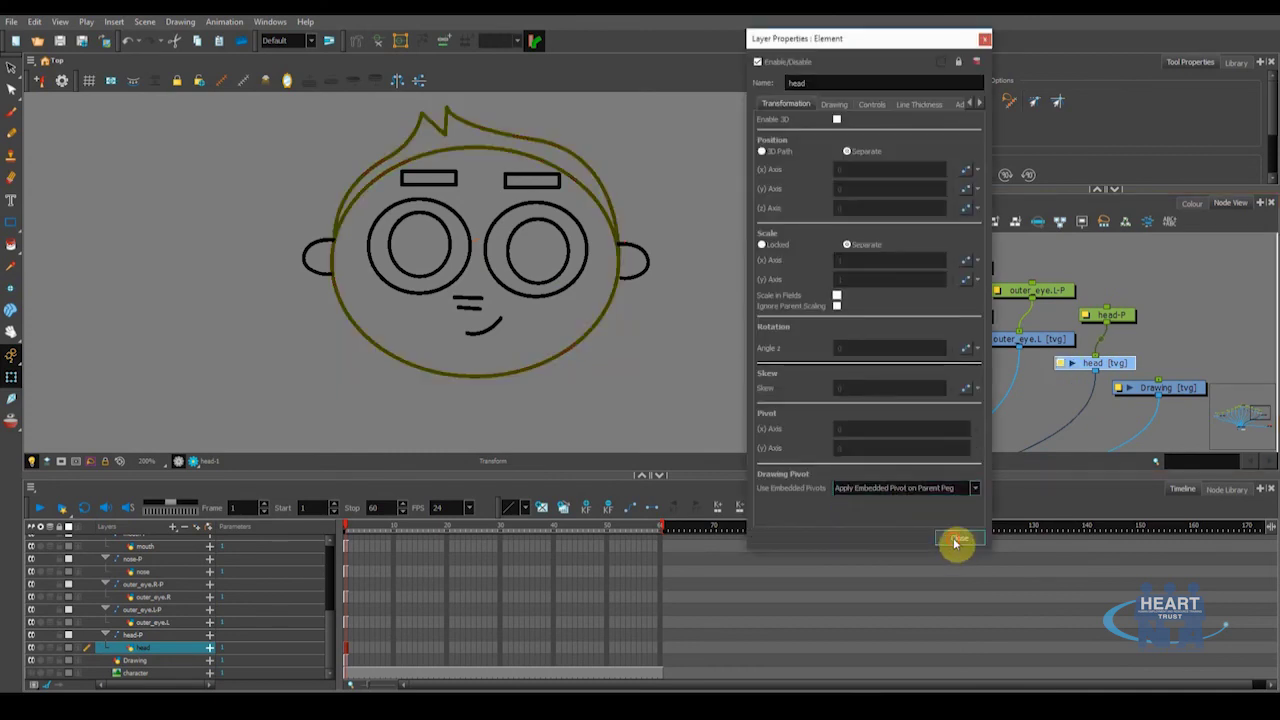
click(956, 541)
Move the empty Drawing node away from the head nodes, down beside the red node near the composite
mouse_move(1094, 420)
mouse_down()
mouse_move(1006, 394)
mouse_move(1082, 402)
mouse_up()
click(1102, 364)
scroll(1133, 360, down, 1)
scroll(1130, 368, down, 2)
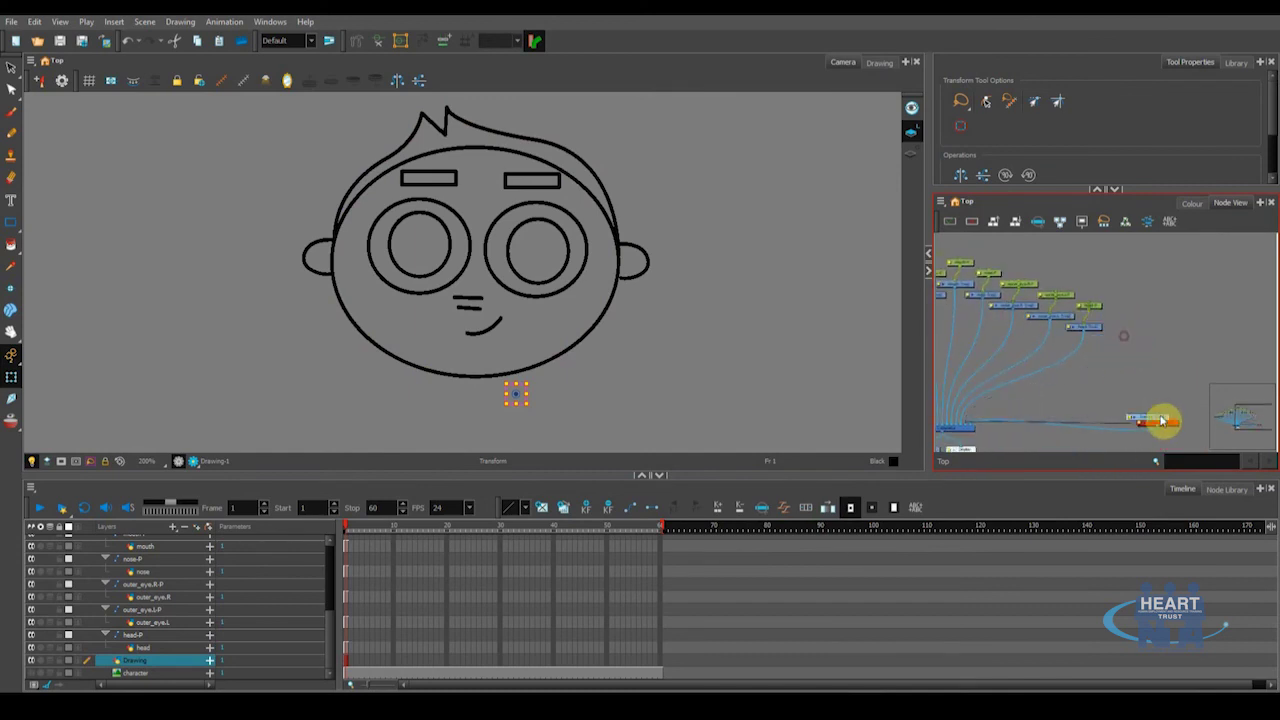
drag(1097, 363, 1131, 374)
Examine the row of drawing and peg nodes and check the pivot of the ear.R-P peg
scroll(988, 333, up, 1)
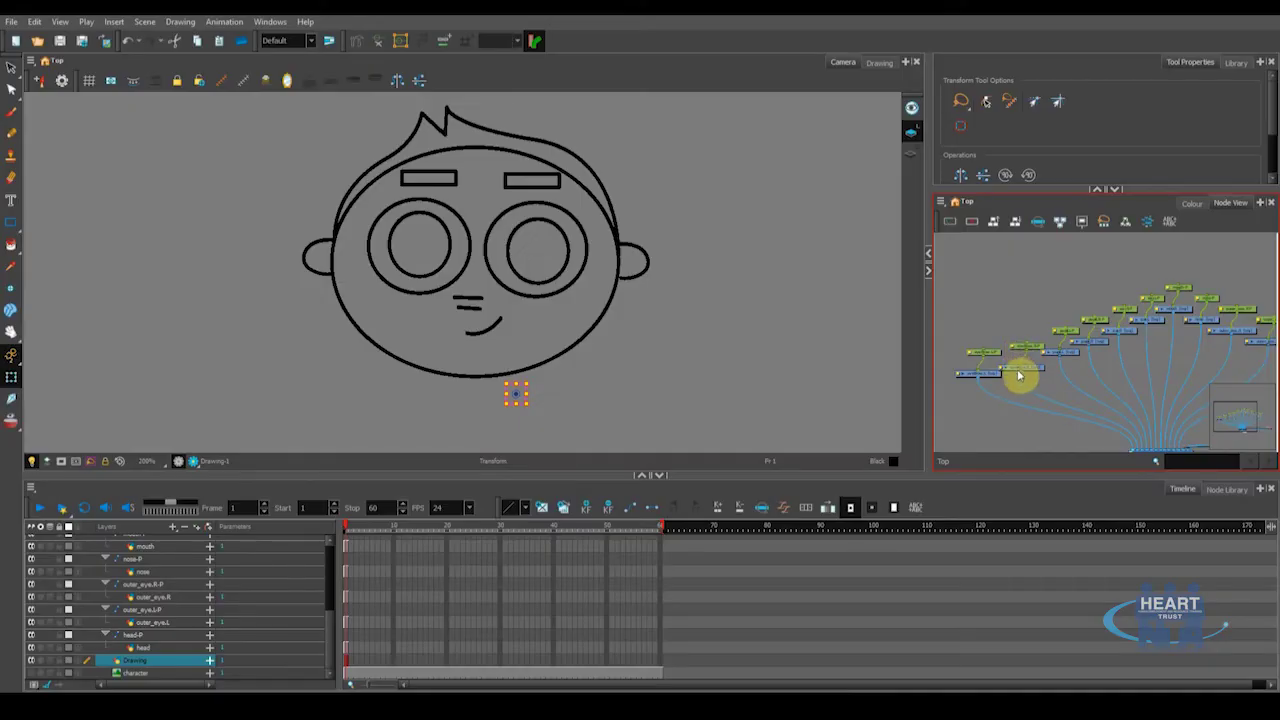
click(1027, 371)
click(1069, 355)
drag(1089, 358, 1043, 330)
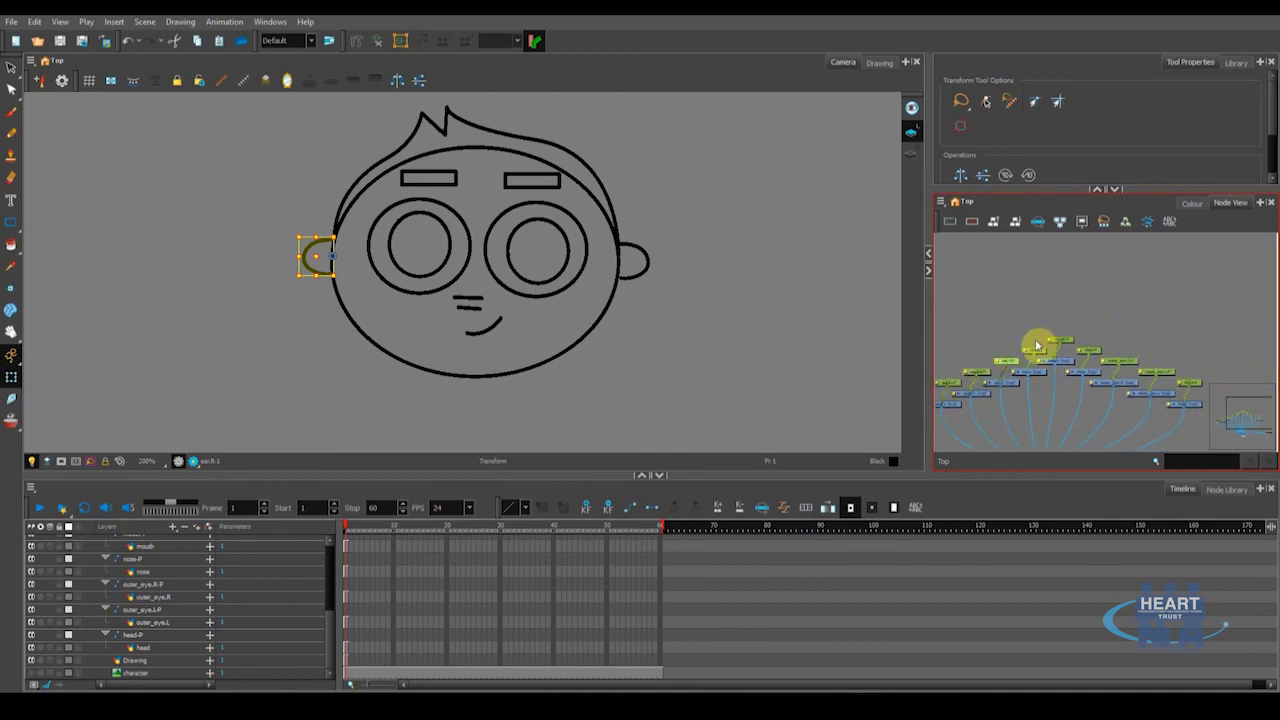
drag(1048, 346, 1106, 332)
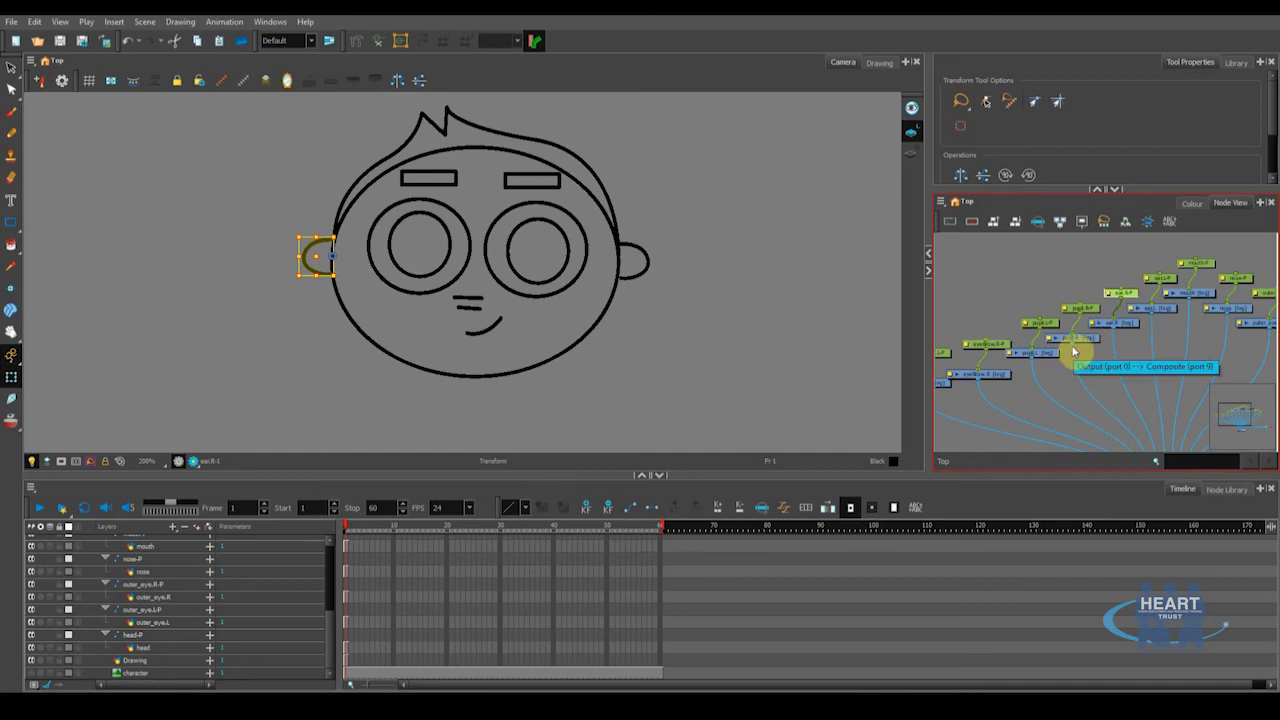
scroll(1060, 337, up, 1)
drag(1044, 364, 1155, 350)
mouse_move(1013, 392)
mouse_down()
mouse_move(1044, 380)
mouse_move(1026, 408)
mouse_up()
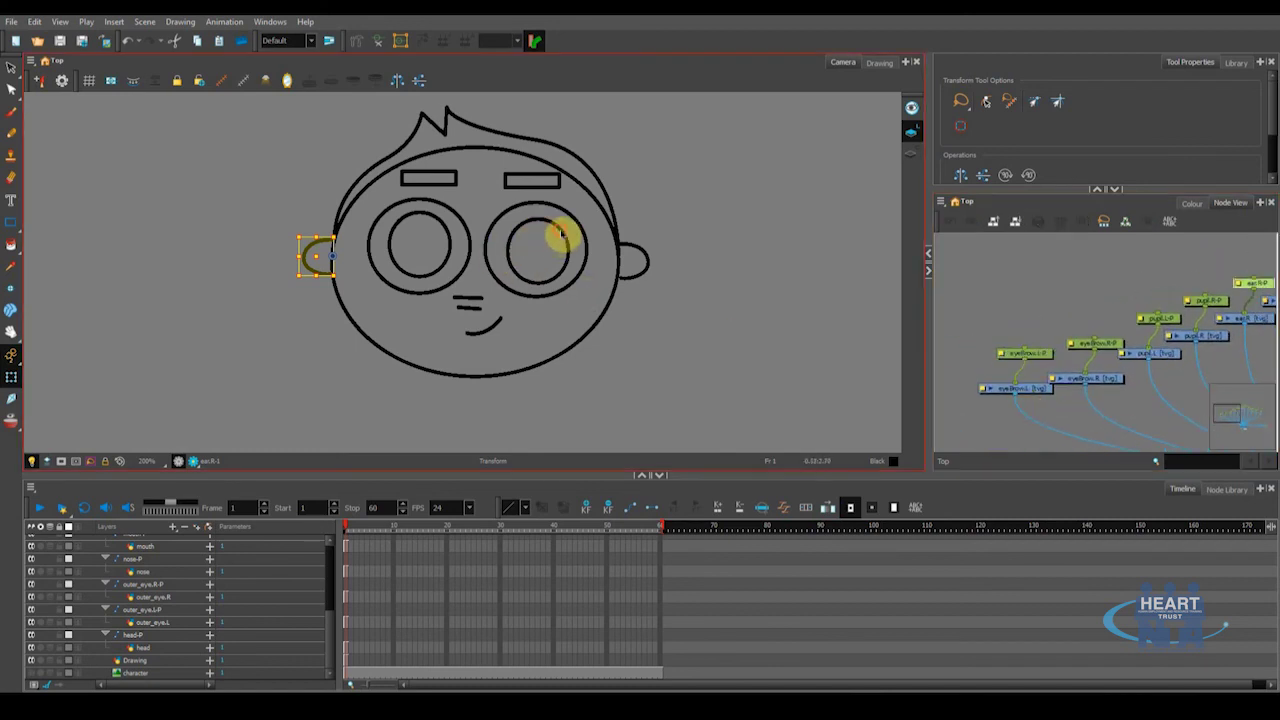
Select both pupils and the outer_eye.R drawing on the character in turn to examine their pivots
click(538, 251)
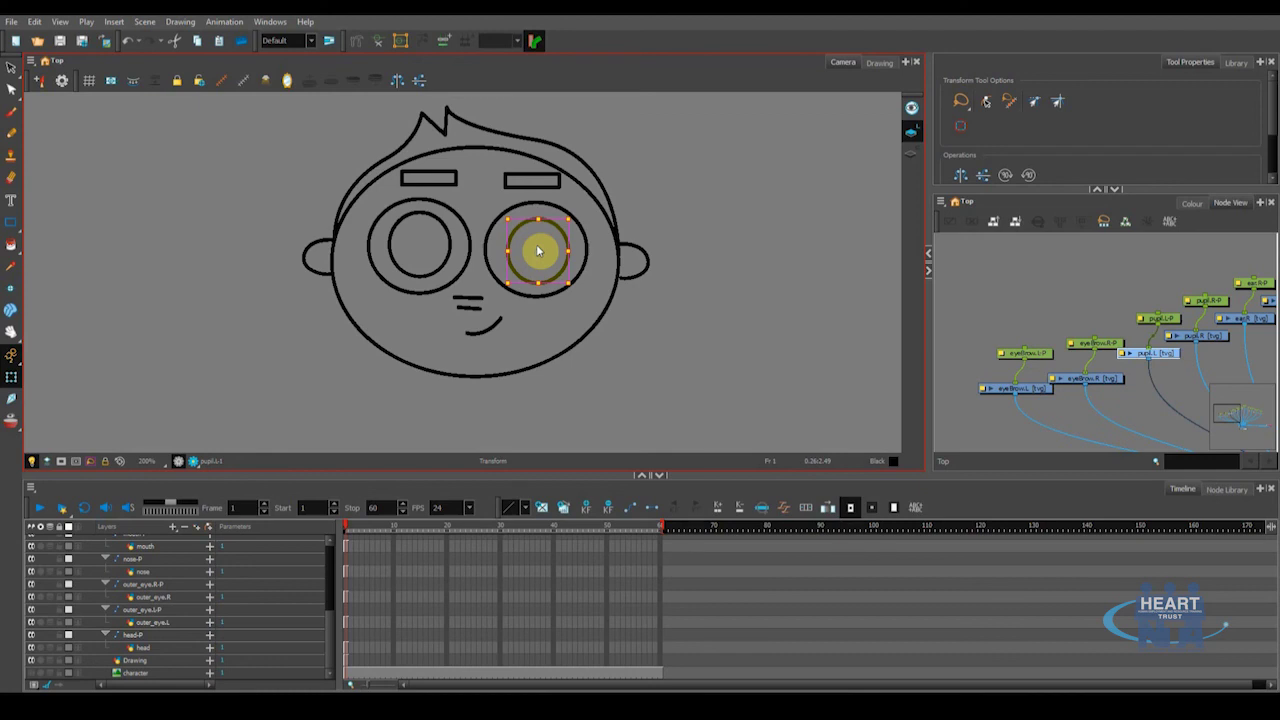
click(430, 250)
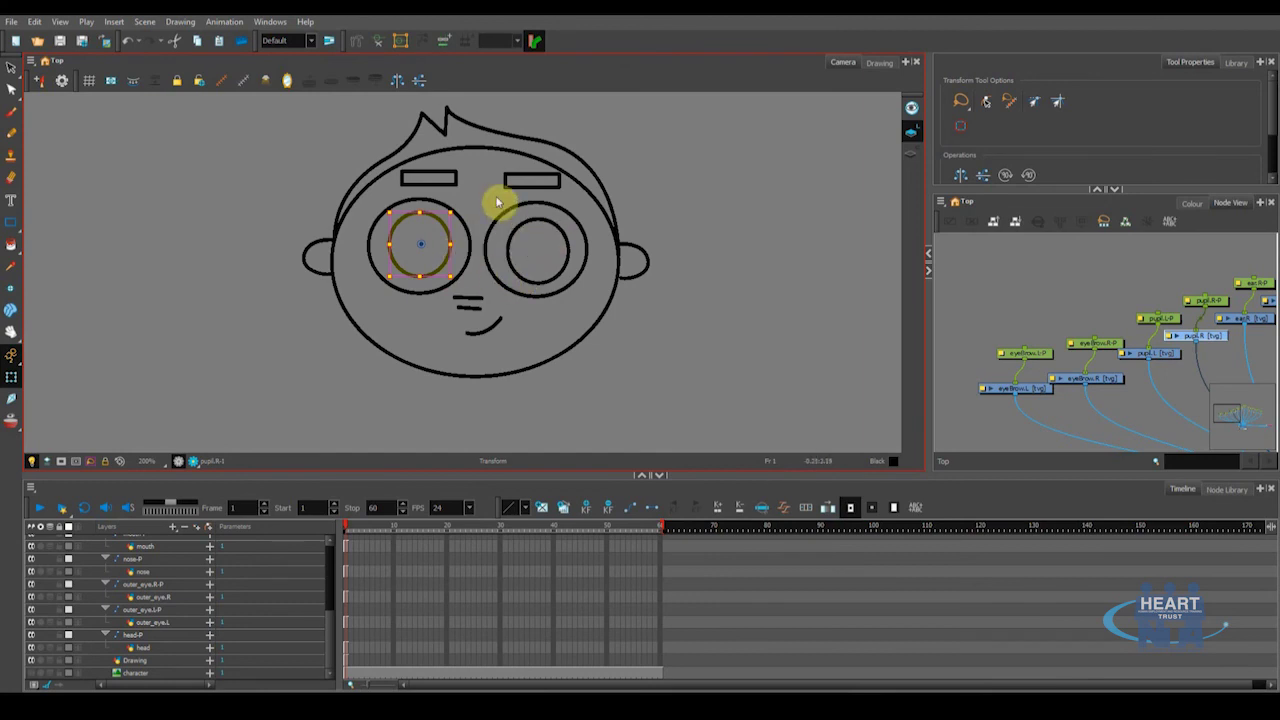
click(490, 244)
click(449, 216)
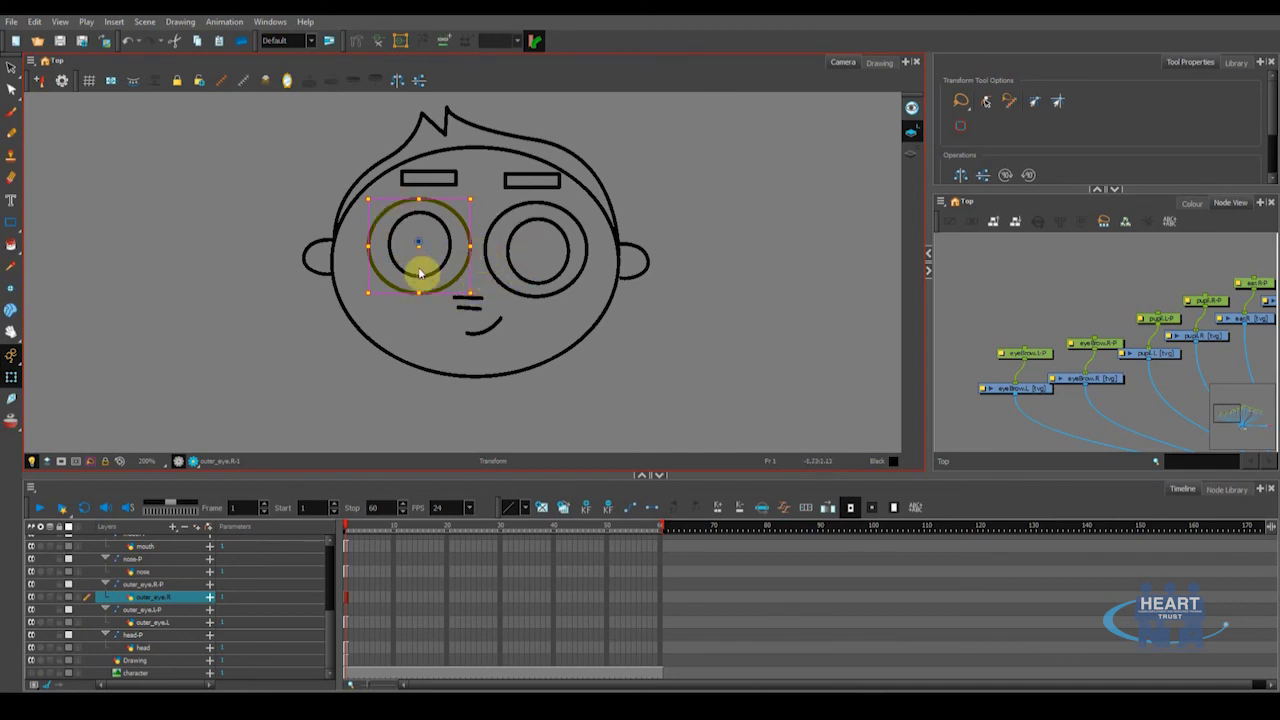
Select the head-P peg in the node network and check its pivot on the character
scroll(1186, 281, down, 2)
key(space)
drag(1159, 334, 1017, 363)
drag(1118, 354, 1032, 381)
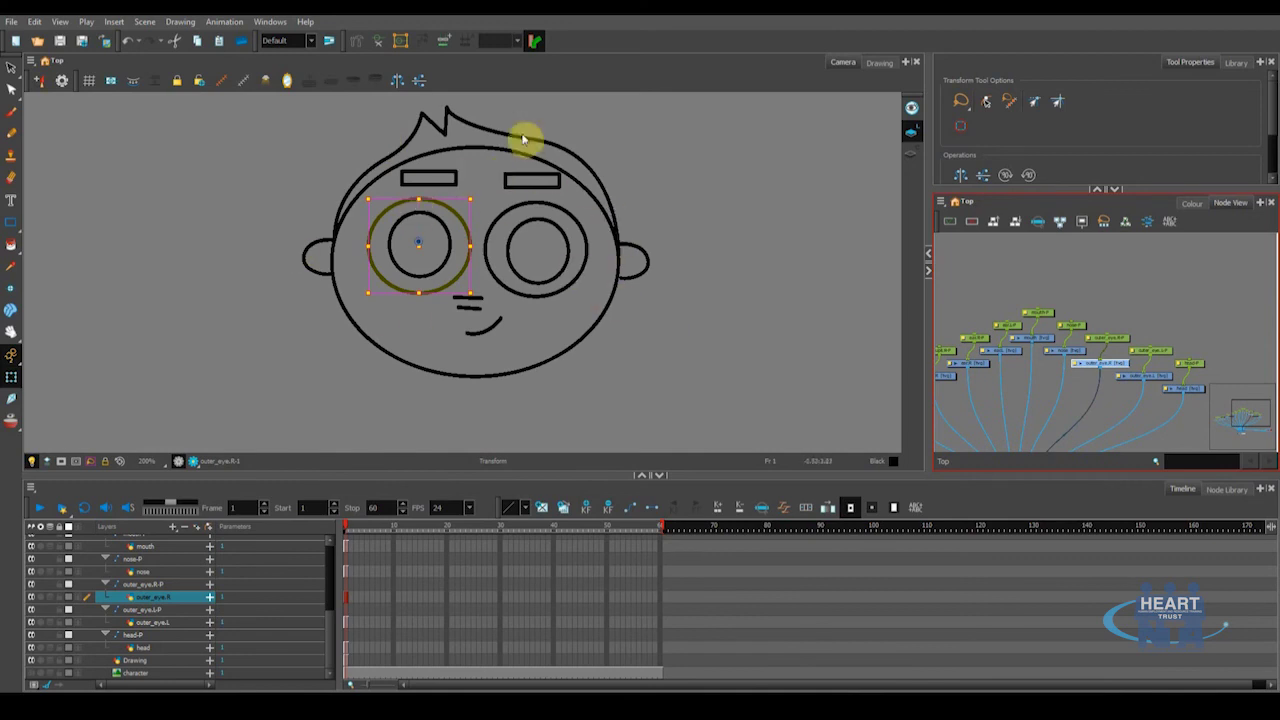
scroll(1124, 349, up, 6)
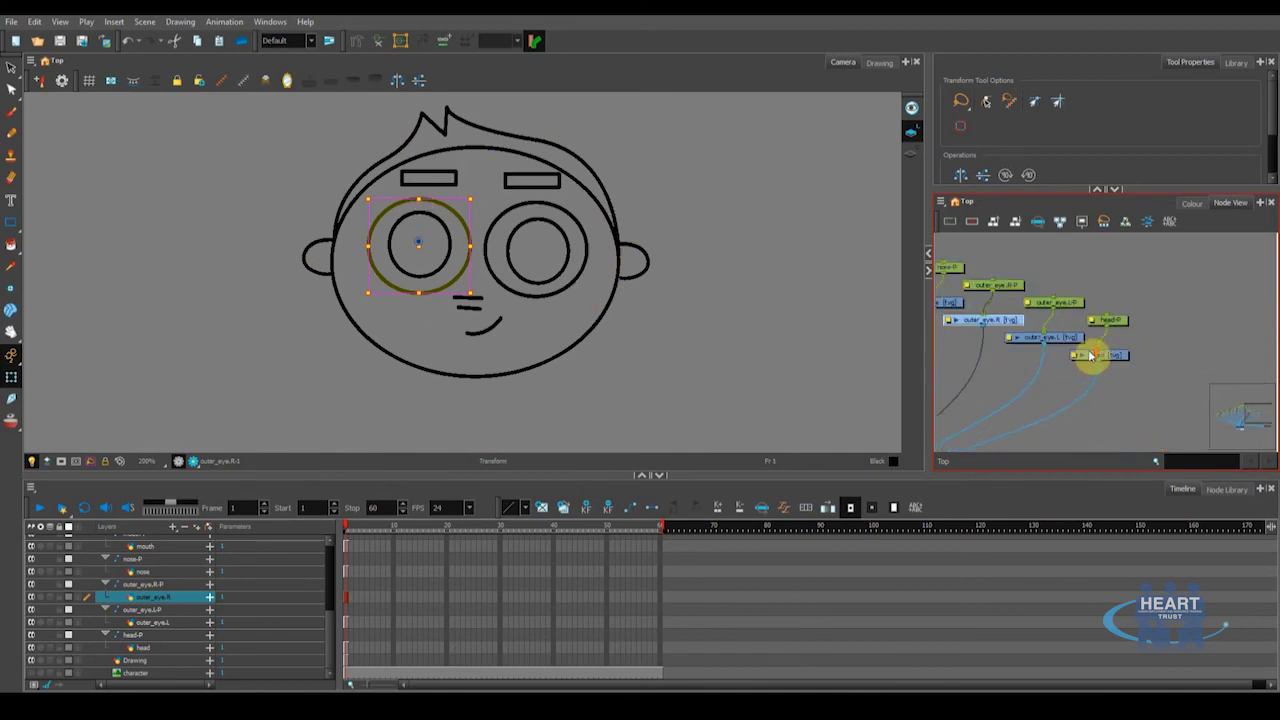
click(1128, 316)
scroll(1126, 330, down, 5)
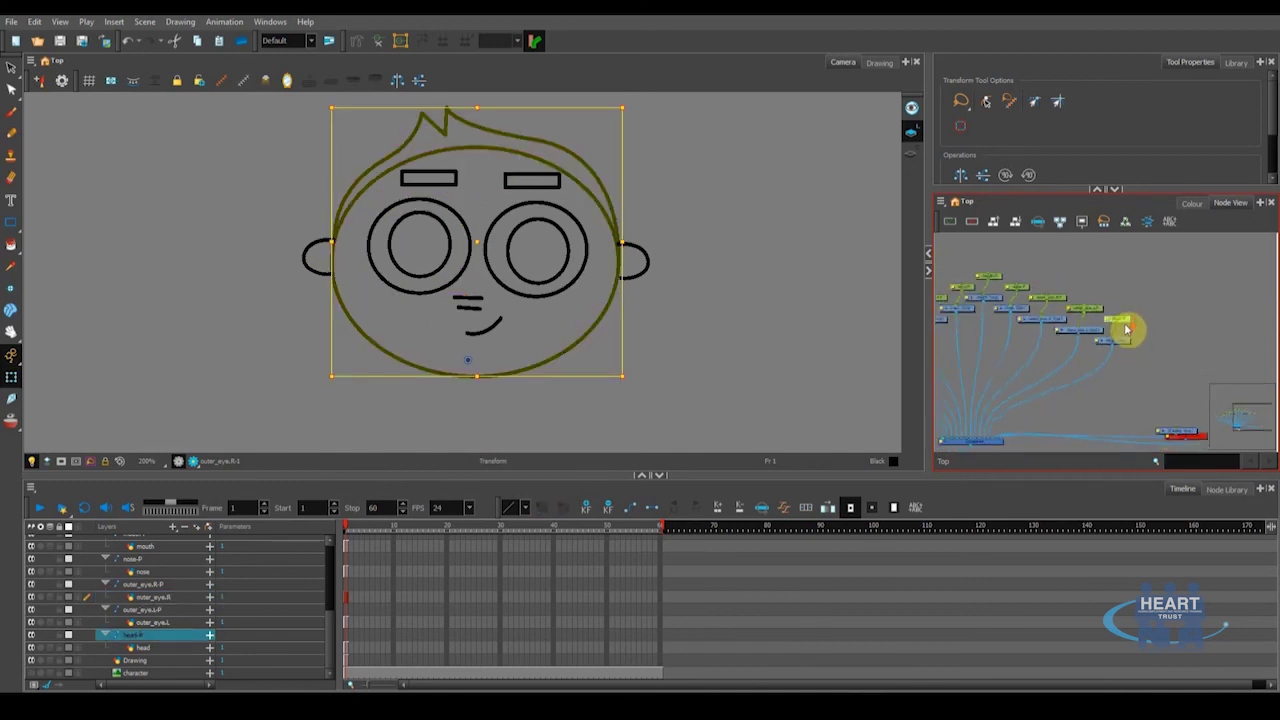
Move the head-P peg up above the row of the other head-part pegs in the node network
scroll(1092, 295, up, 2)
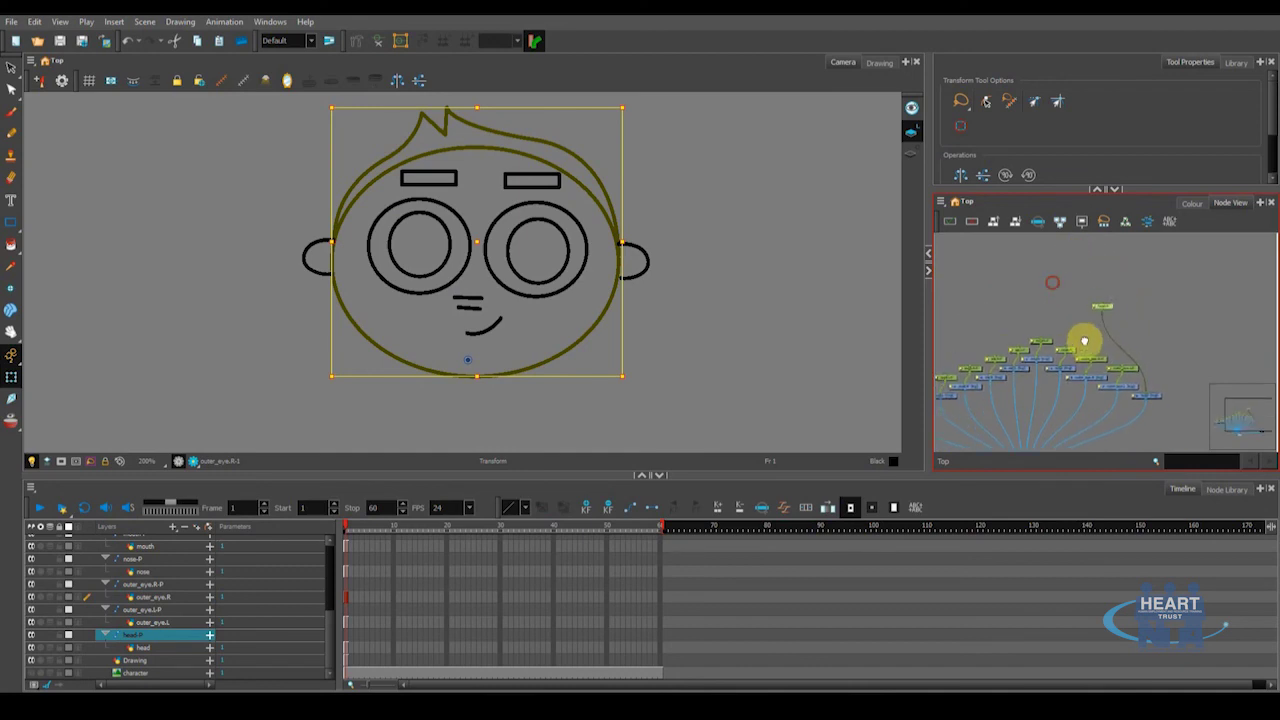
drag(1110, 313, 1088, 266)
mouse_move(1036, 351)
mouse_down()
mouse_move(1103, 311)
mouse_move(1057, 357)
mouse_up()
scroll(1152, 381, up, 3)
Connect the outer_eye.L-P and outer_eye.R-P pegs under the head-P peg
drag(1139, 378, 1062, 282)
scroll(1037, 349, down, 2)
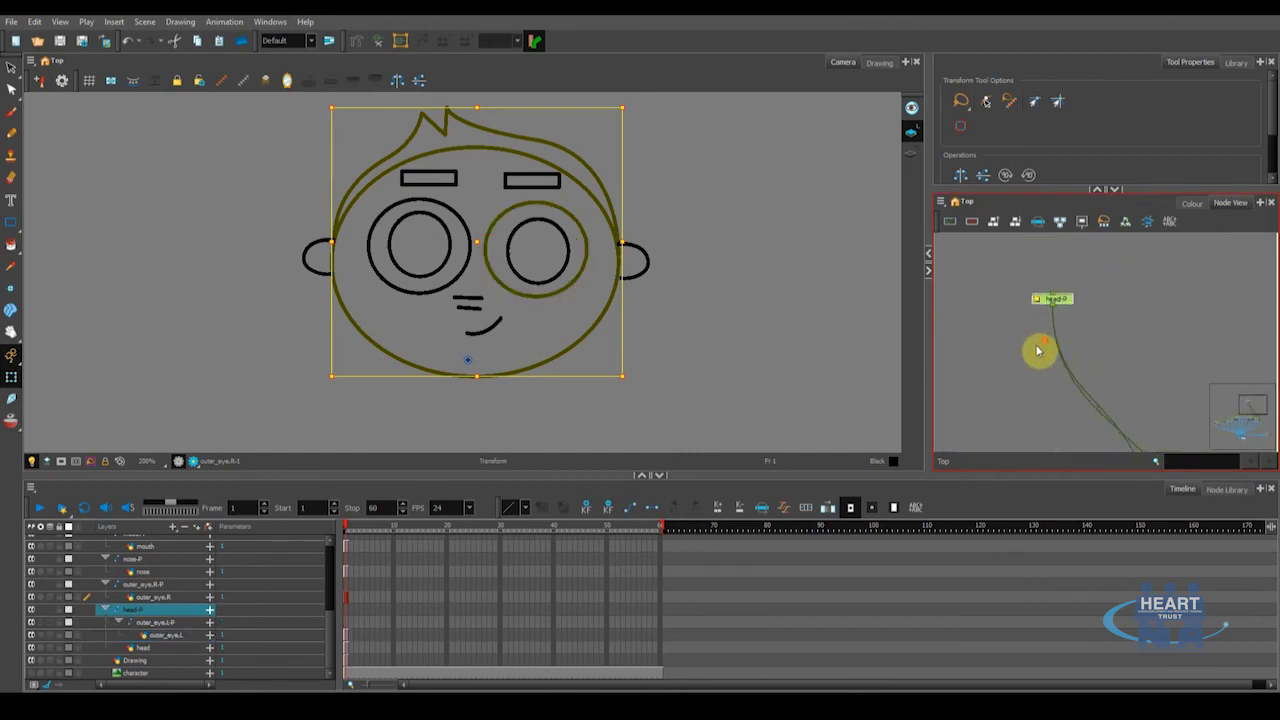
drag(1039, 364, 1014, 300)
scroll(1030, 295, down, 2)
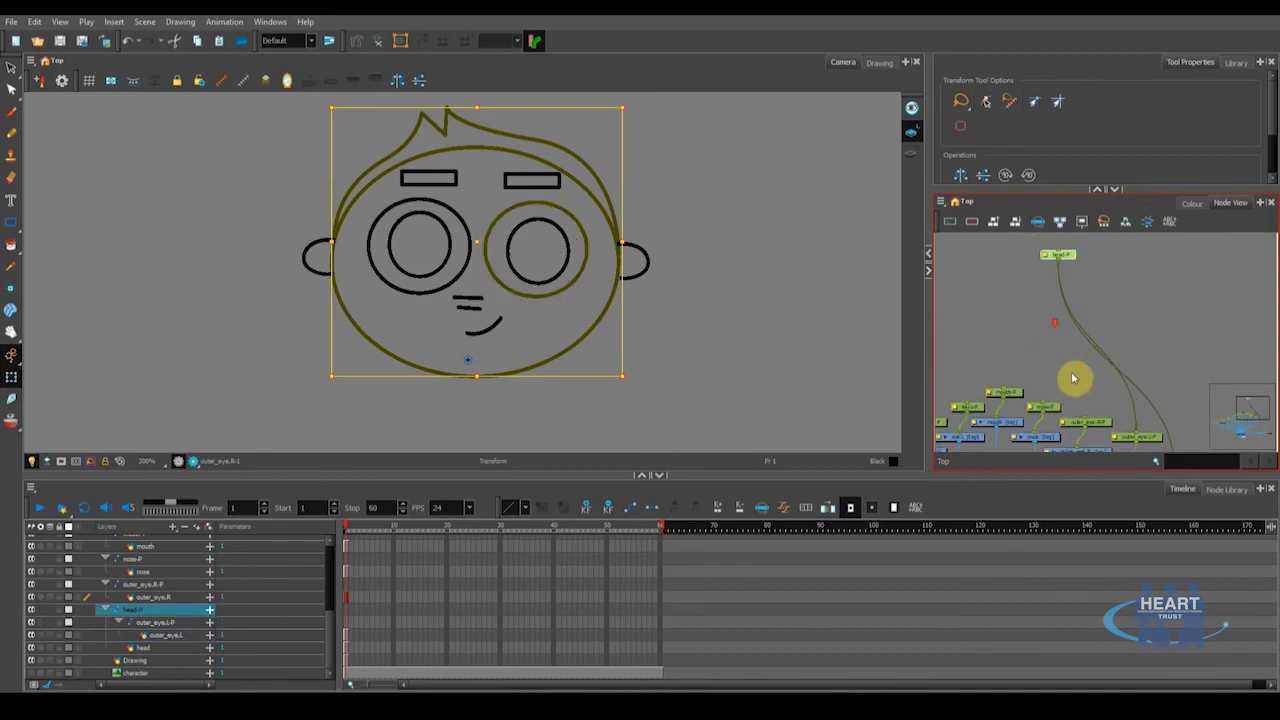
drag(1076, 350, 1058, 262)
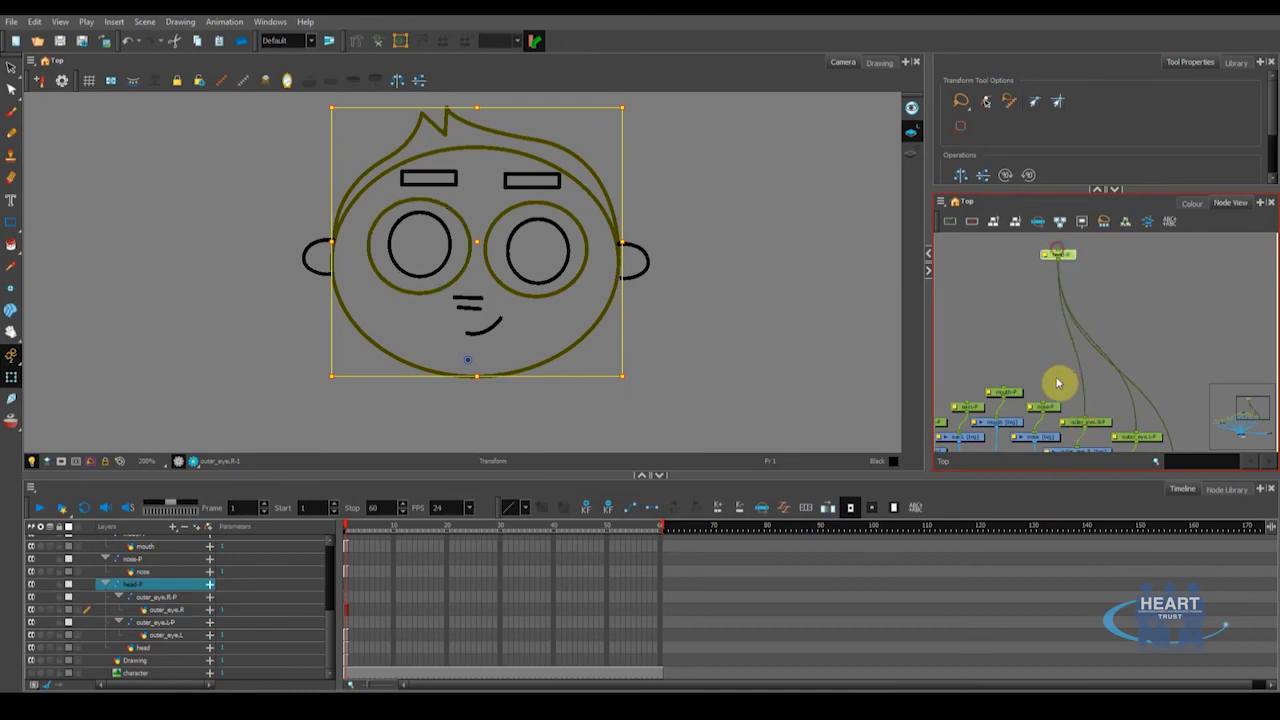
Connect the nose-P, mouth-P, ear, pupil and eyebrow pegs under the head-P peg
drag(1046, 408, 1059, 260)
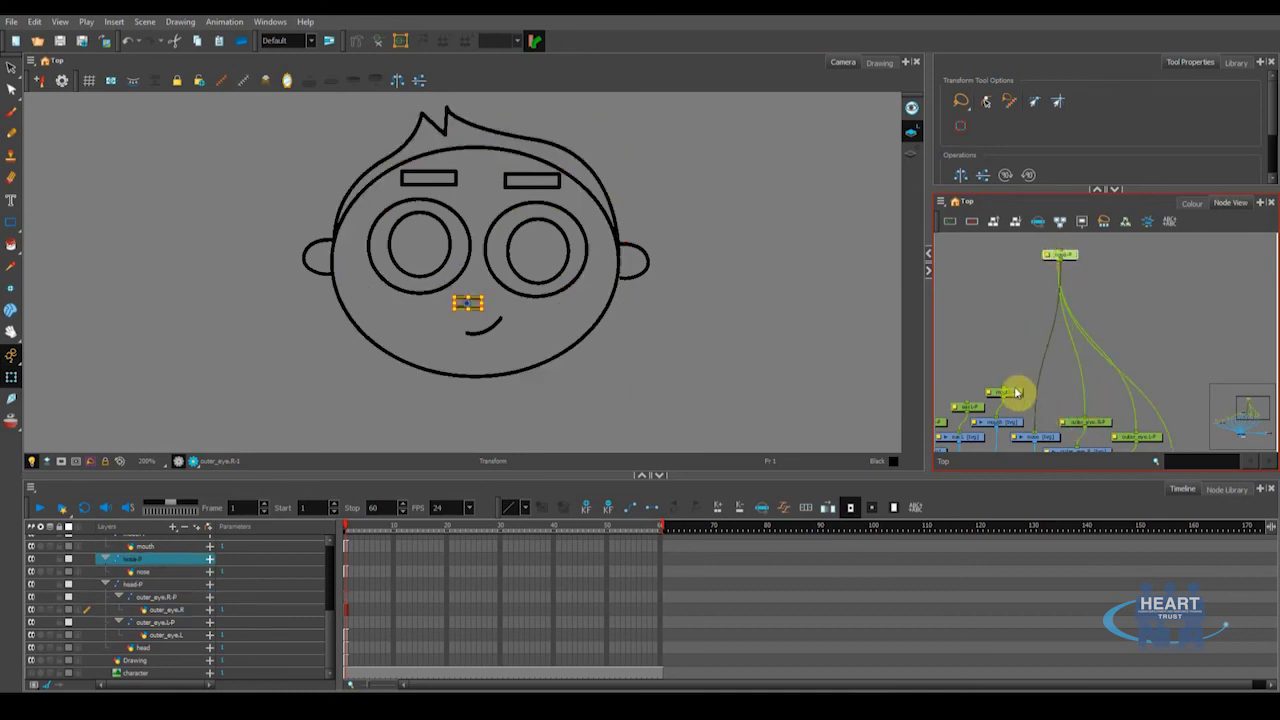
drag(1004, 393, 1058, 262)
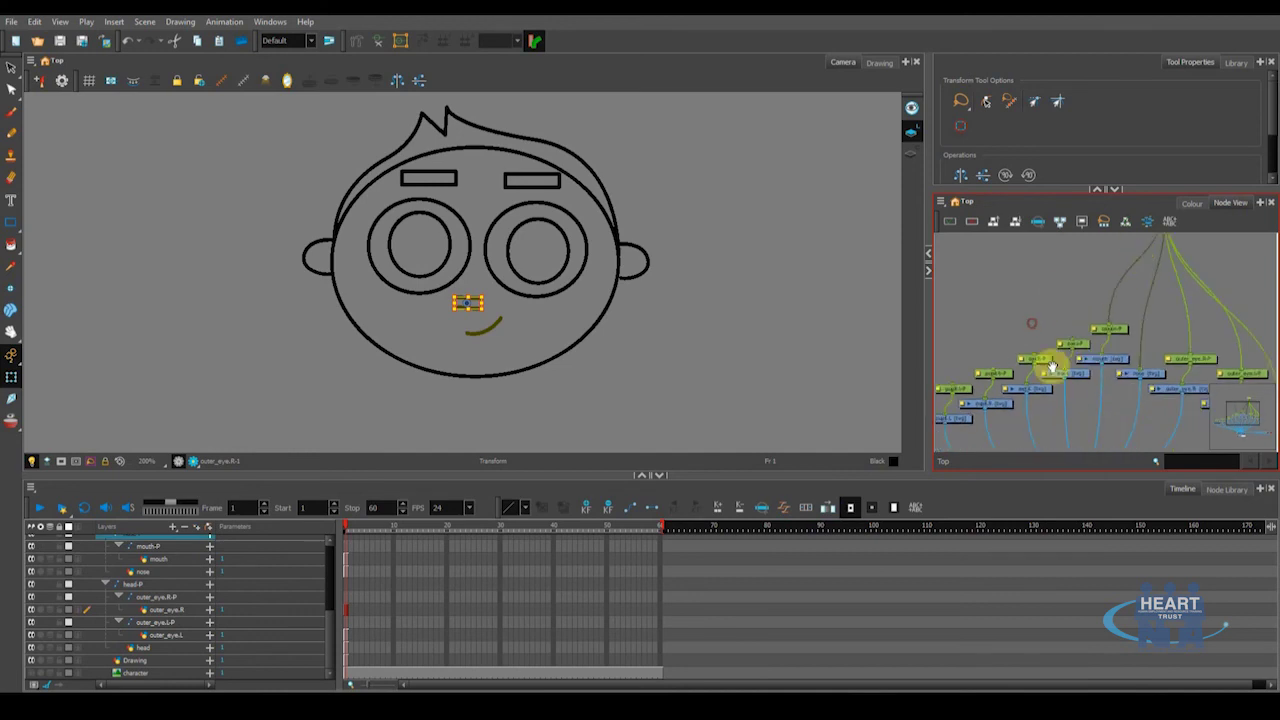
mouse_move(1040, 424)
mouse_down()
mouse_move(1064, 417)
mouse_move(1152, 265)
mouse_up()
drag(1065, 359, 1162, 268)
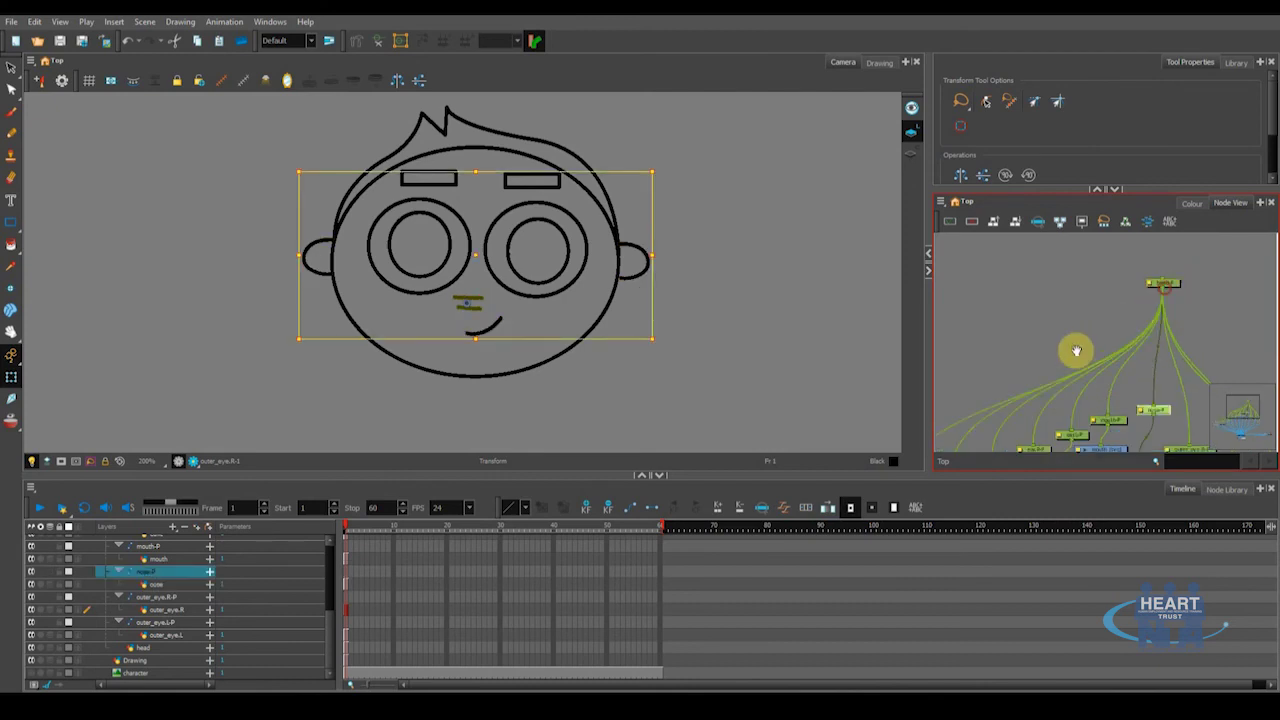
drag(1020, 372, 1176, 252)
scroll(1031, 357, up, 2)
drag(1068, 331, 1077, 382)
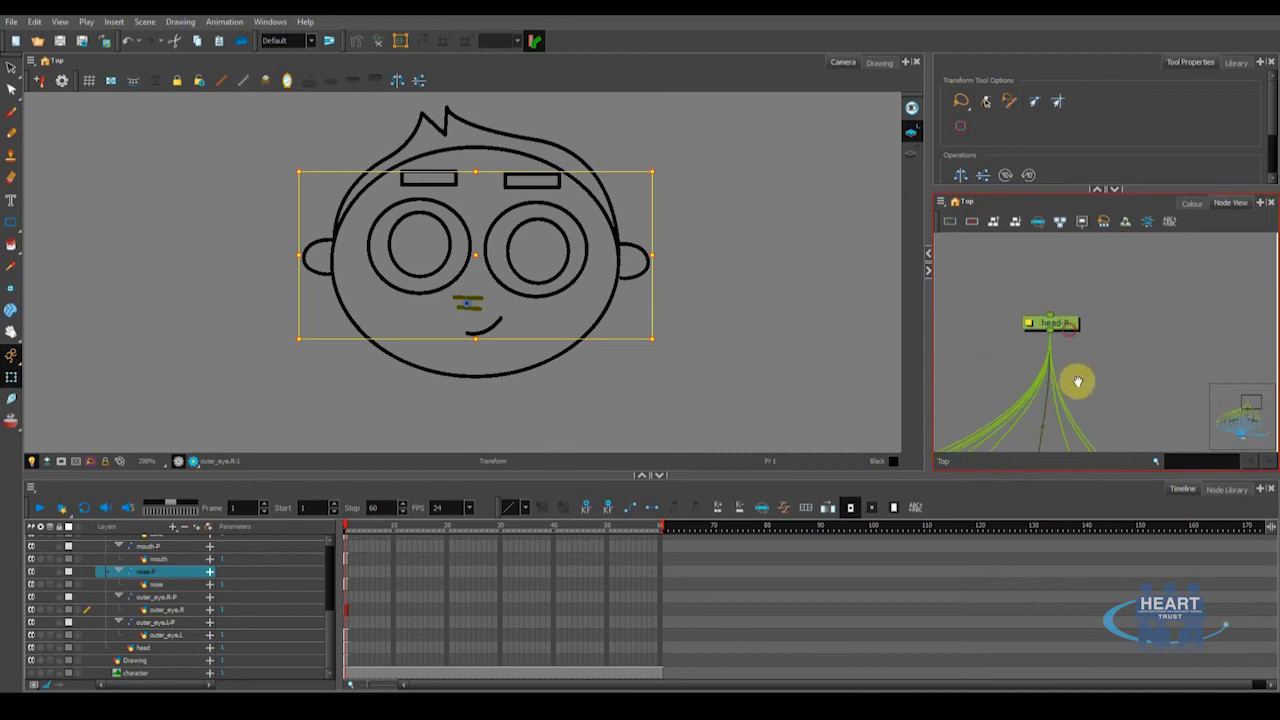
Test the head-P peg by rotating the whole head about its pivot, and undo the rotation
click(1064, 326)
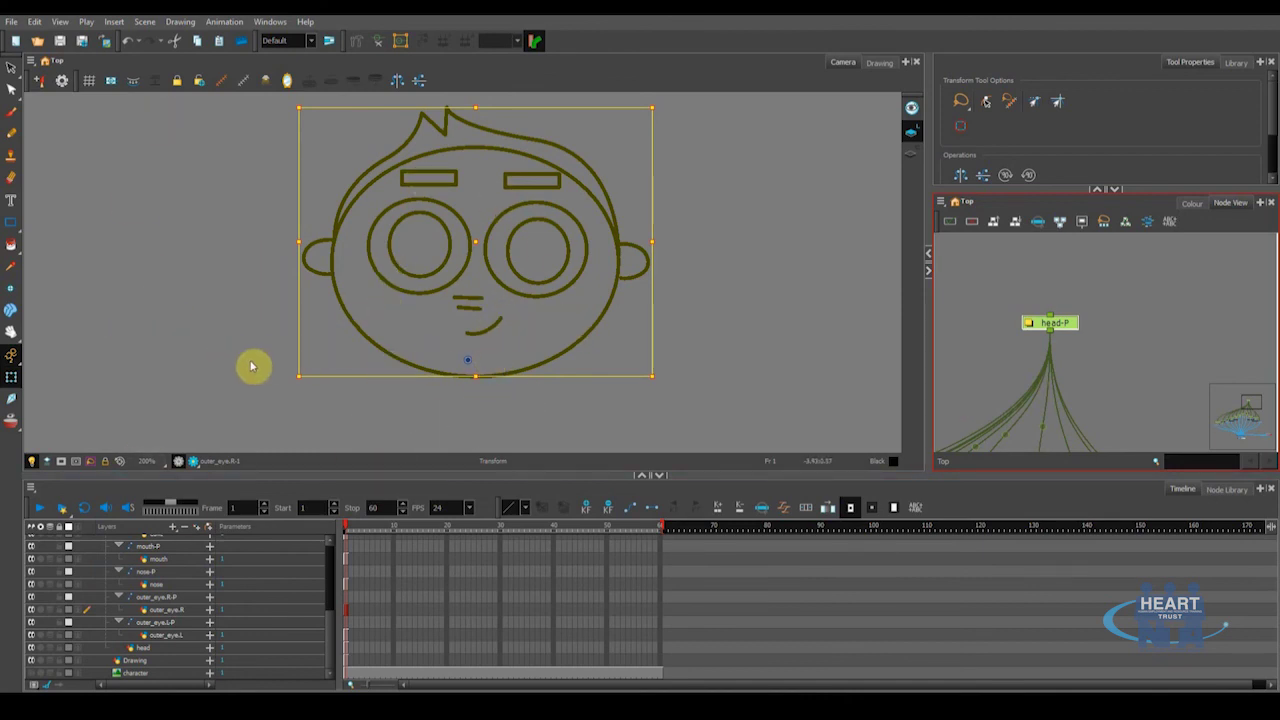
mouse_move(285, 390)
mouse_down()
mouse_move(291, 429)
mouse_move(289, 317)
mouse_move(300, 434)
mouse_move(322, 452)
mouse_move(326, 360)
mouse_move(314, 420)
mouse_move(321, 403)
mouse_move(343, 449)
mouse_move(365, 365)
mouse_up()
drag(362, 395, 357, 417)
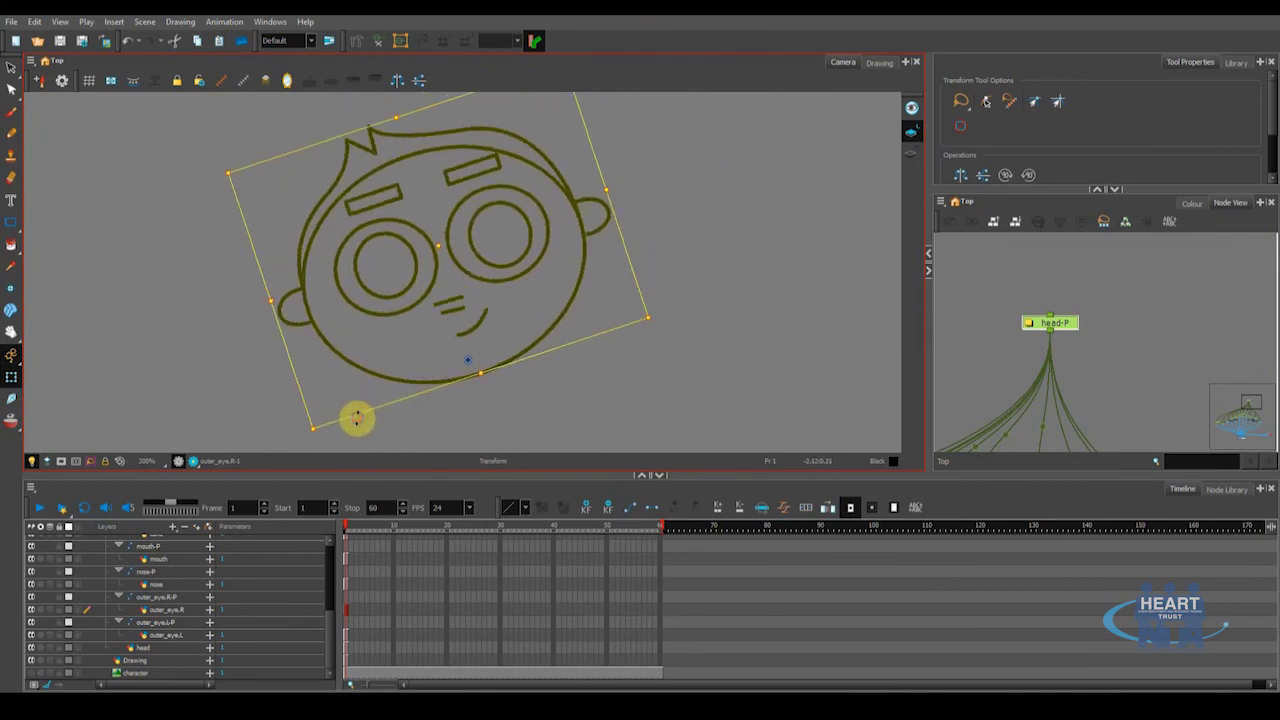
key(ctrl+z)
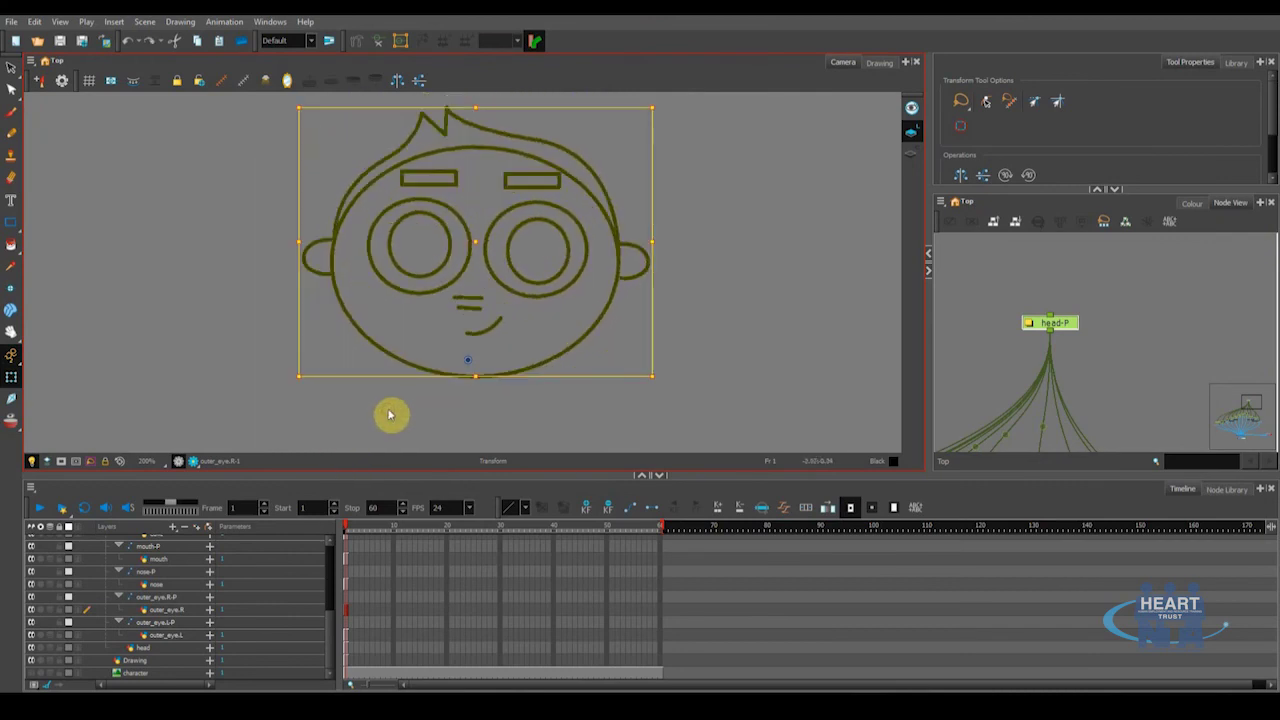
Select the eyes, eyebrows, nose and mouth drawings together on the character and examine their pegs in the node network
click(714, 351)
mouse_move(532, 336)
mouse_down()
mouse_move(463, 354)
mouse_move(410, 334)
mouse_move(367, 270)
mouse_move(367, 224)
mouse_up()
mouse_move(405, 173)
mouse_down()
mouse_move(524, 174)
mouse_move(570, 228)
mouse_move(563, 277)
mouse_move(528, 342)
mouse_move(487, 346)
mouse_move(498, 340)
mouse_move(441, 246)
mouse_up()
drag(529, 216, 529, 228)
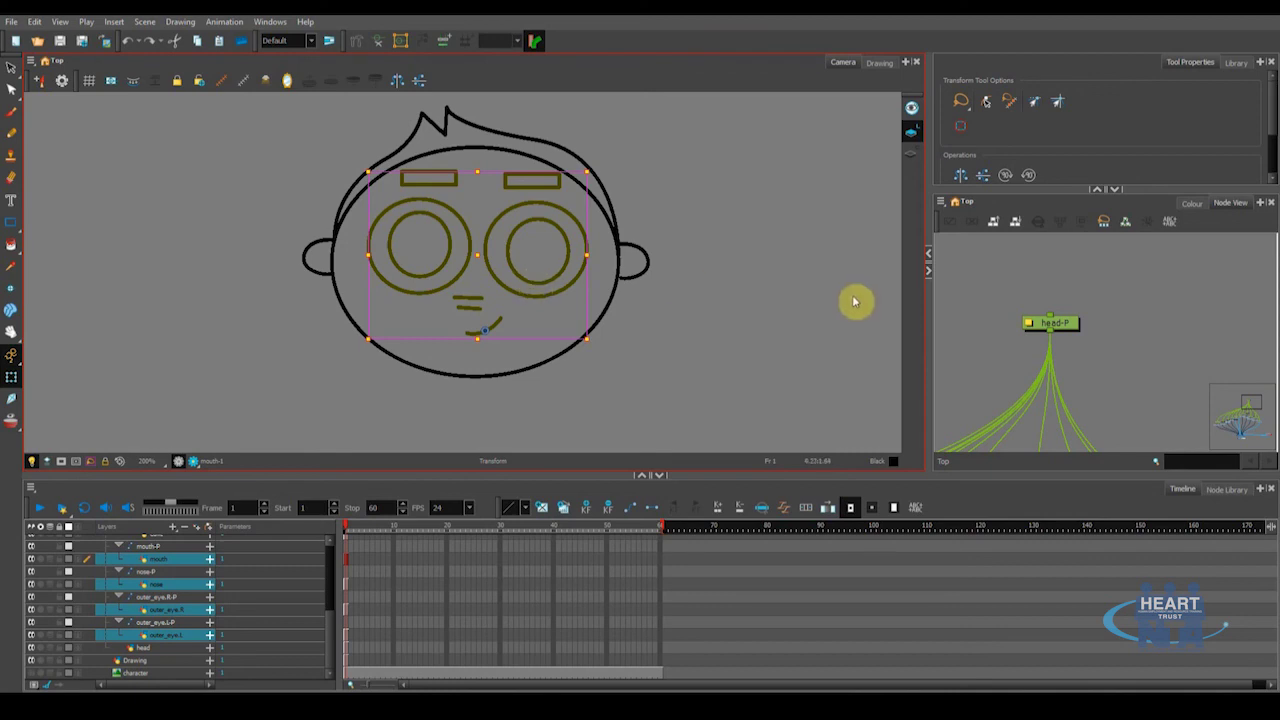
scroll(1010, 358, down, 2)
mouse_move(1010, 360)
mouse_down()
mouse_move(1086, 277)
mouse_move(1074, 306)
mouse_move(1126, 280)
mouse_up()
scroll(1042, 332, down, 2)
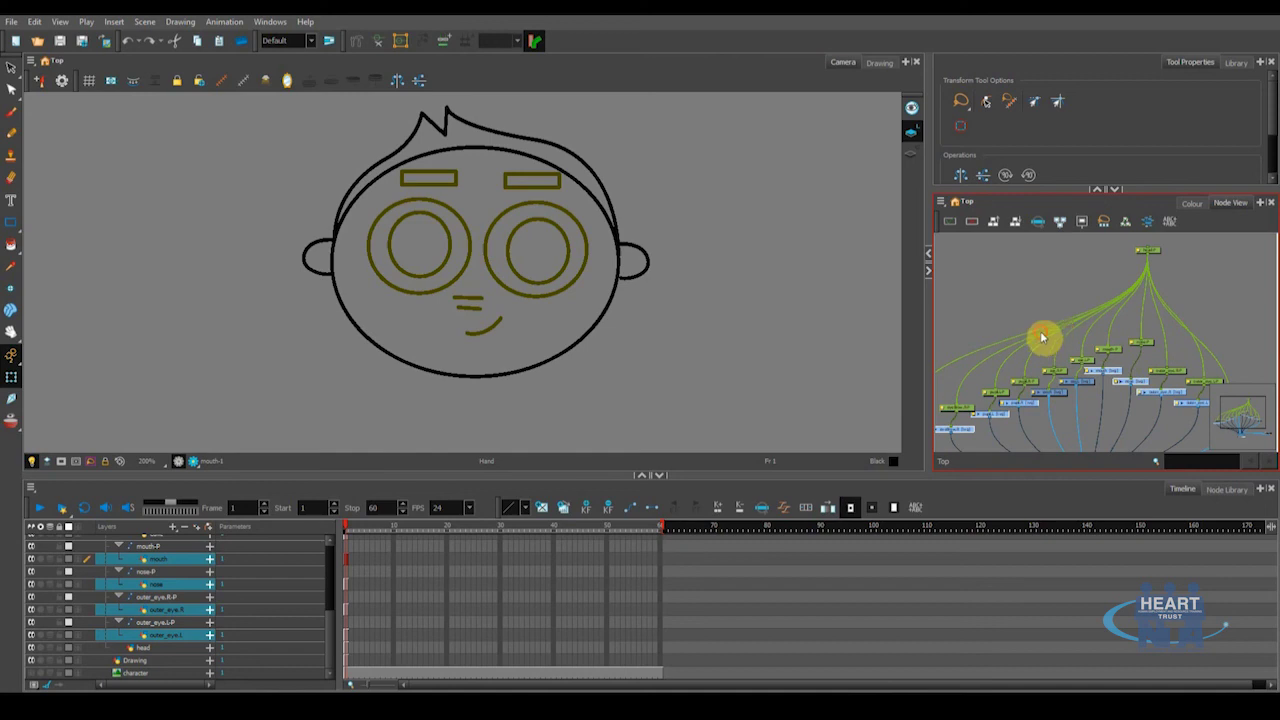
Undo the connections of the face-part pegs to the head-P peg
key(ctrl+z)
key(ctrl+z)
key(ctrl+z)
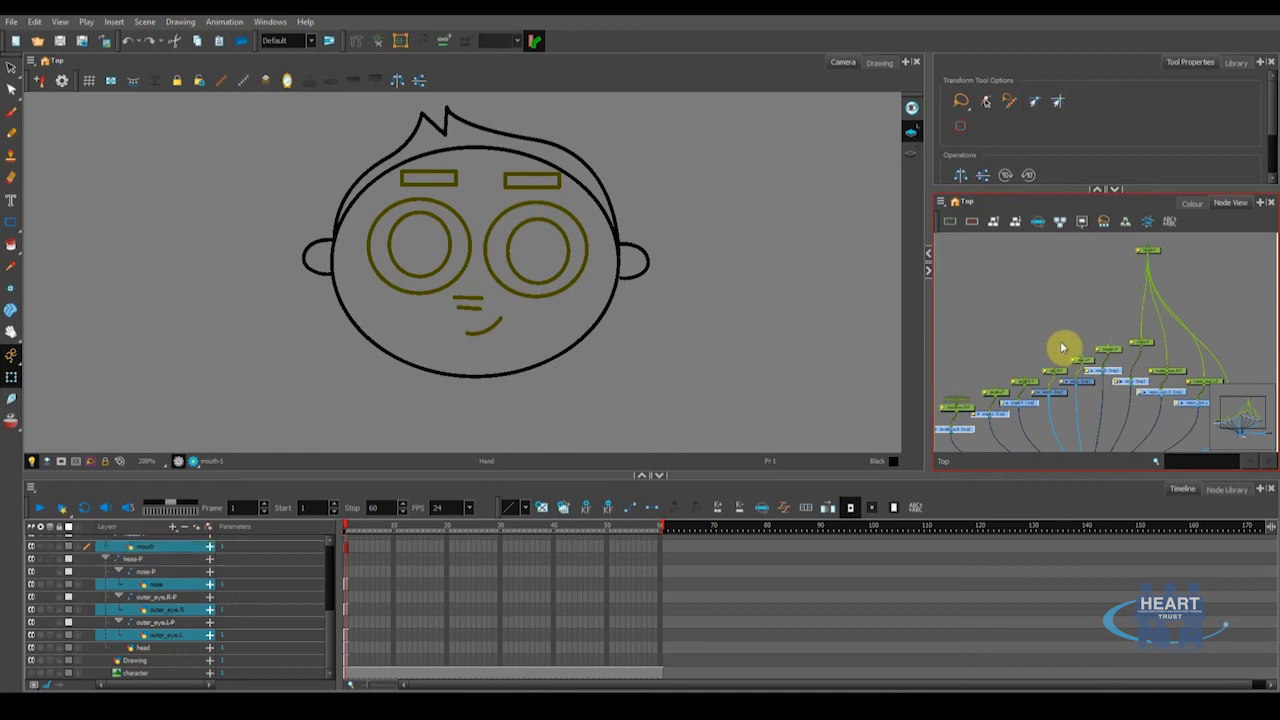
key(ctrl+z)
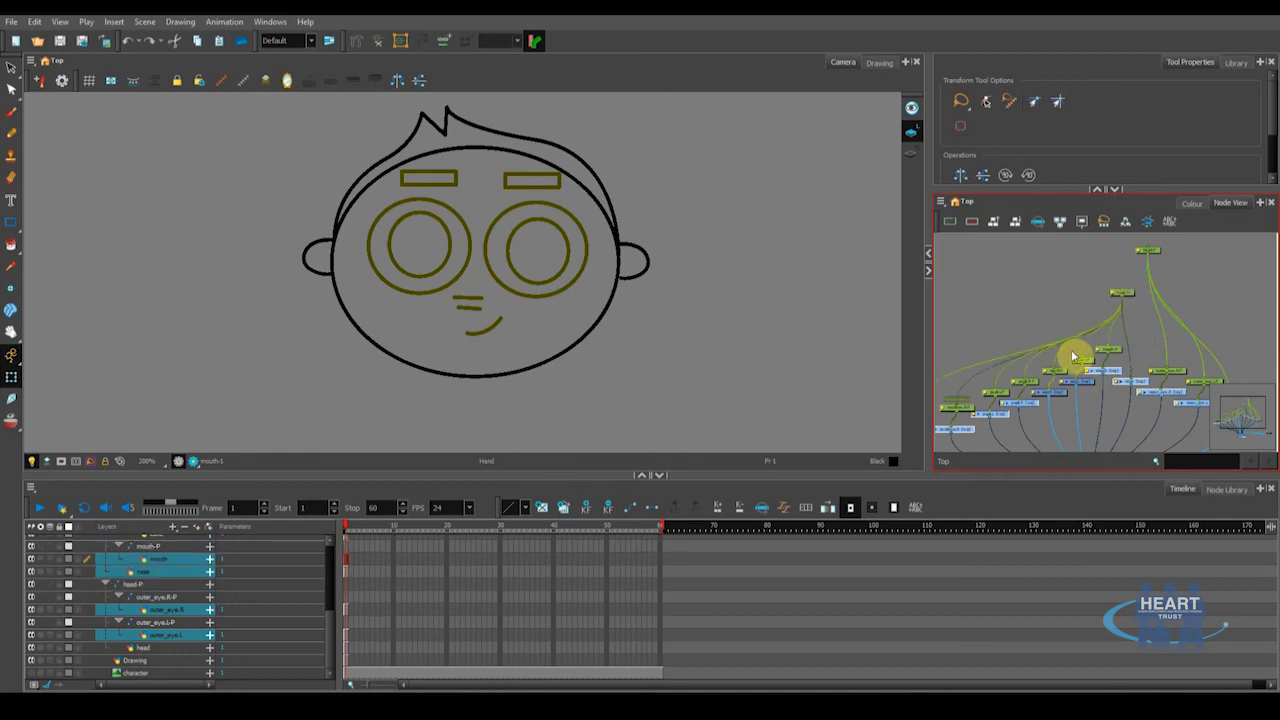
key(ctrl+z)
key(ctrl+z)
key(ctrl+z)
key(ctrl+z)
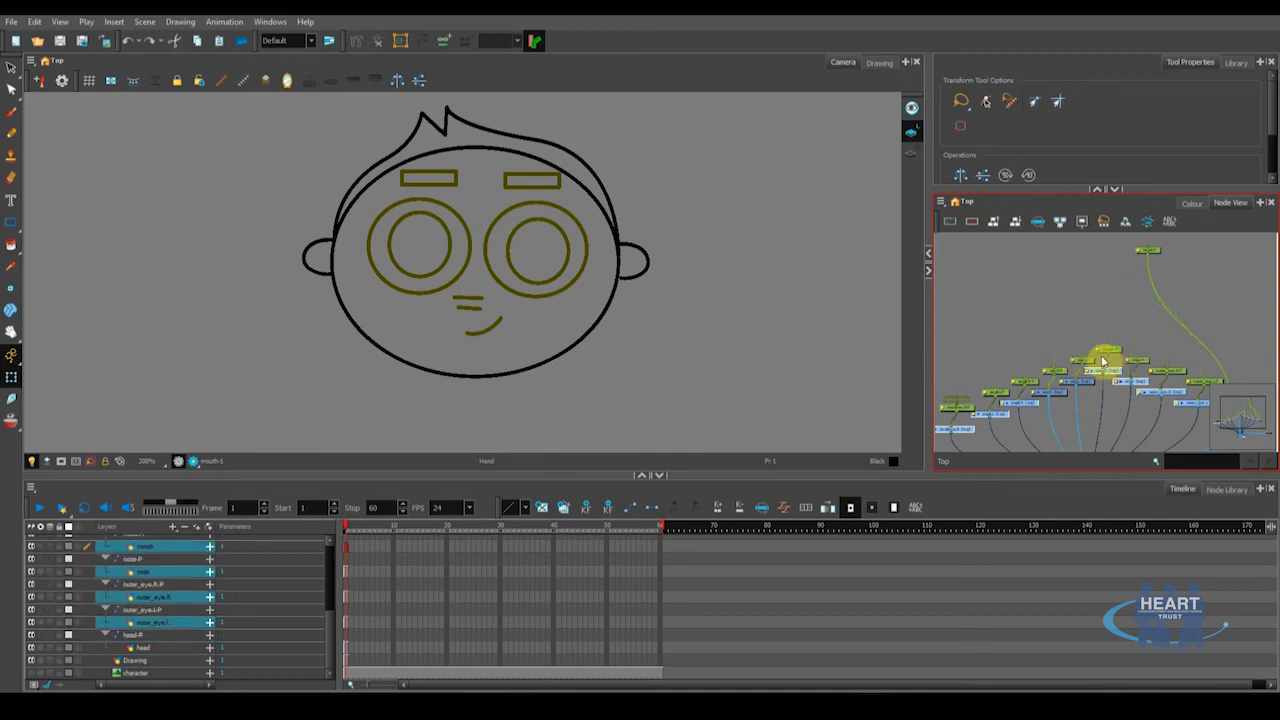
Raise the eyeBrow.R-P and eyeBrow.L-P pegs above their drawings, with eyeBrow.R-P higher
drag(1112, 367, 1004, 340)
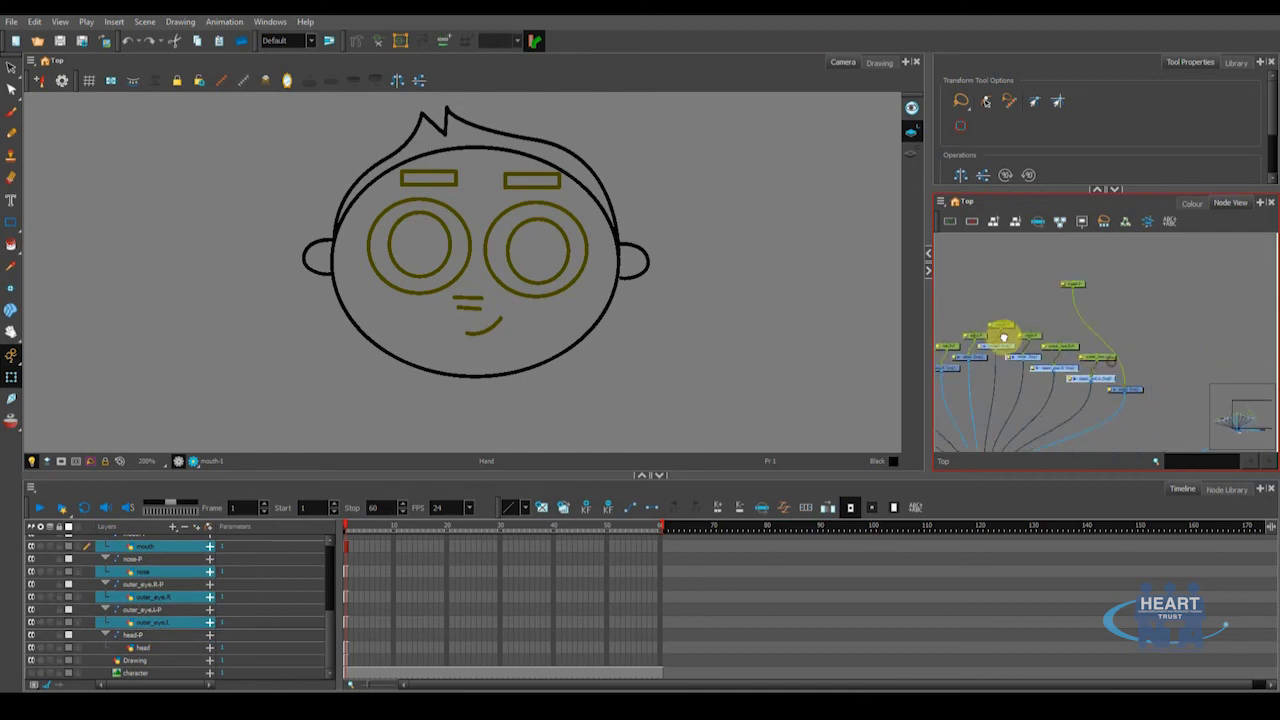
click(1075, 284)
scroll(1034, 351, up, 4)
scroll(1049, 357, up, 3)
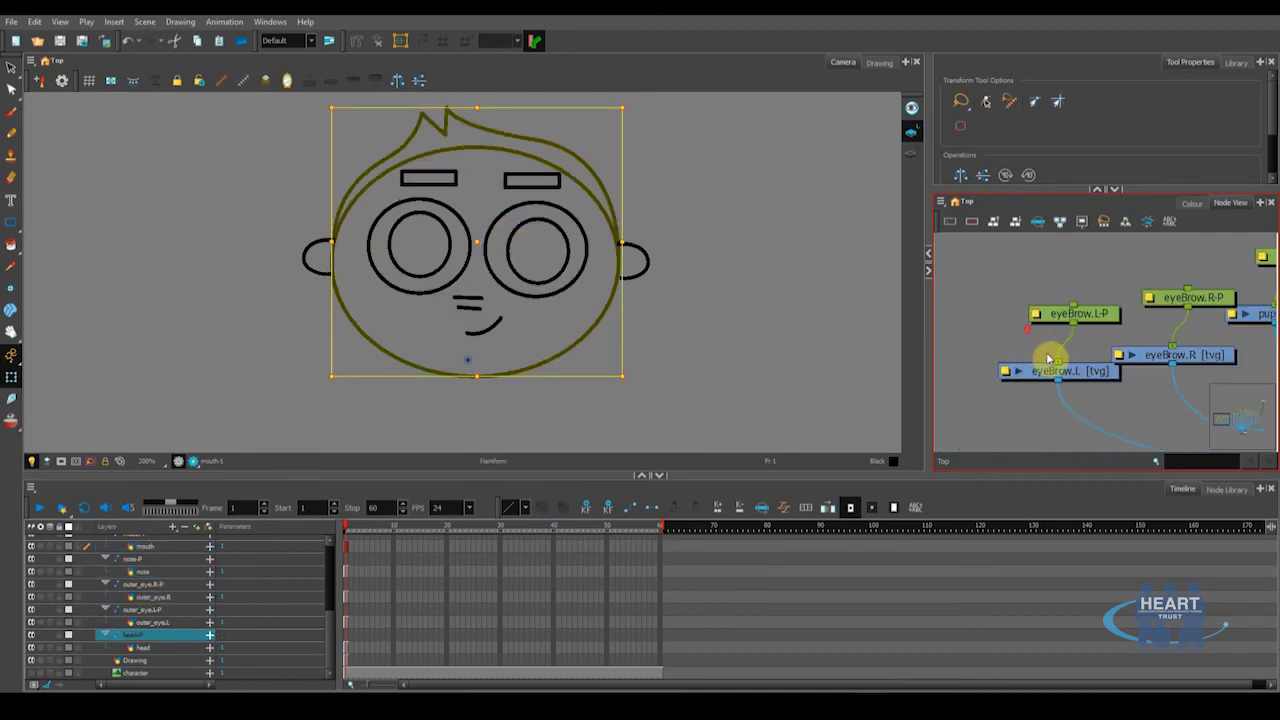
scroll(1053, 344, up, 1)
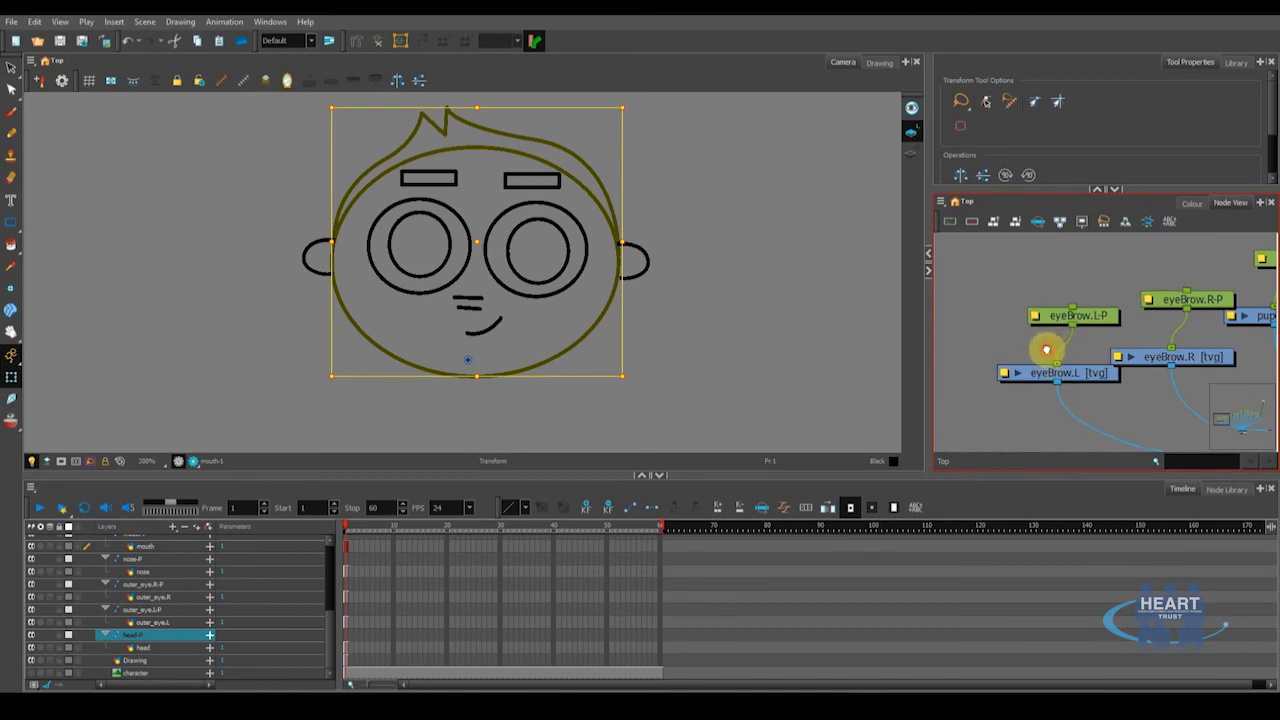
drag(1047, 349, 1009, 381)
drag(1091, 366, 1089, 378)
drag(1164, 338, 1116, 297)
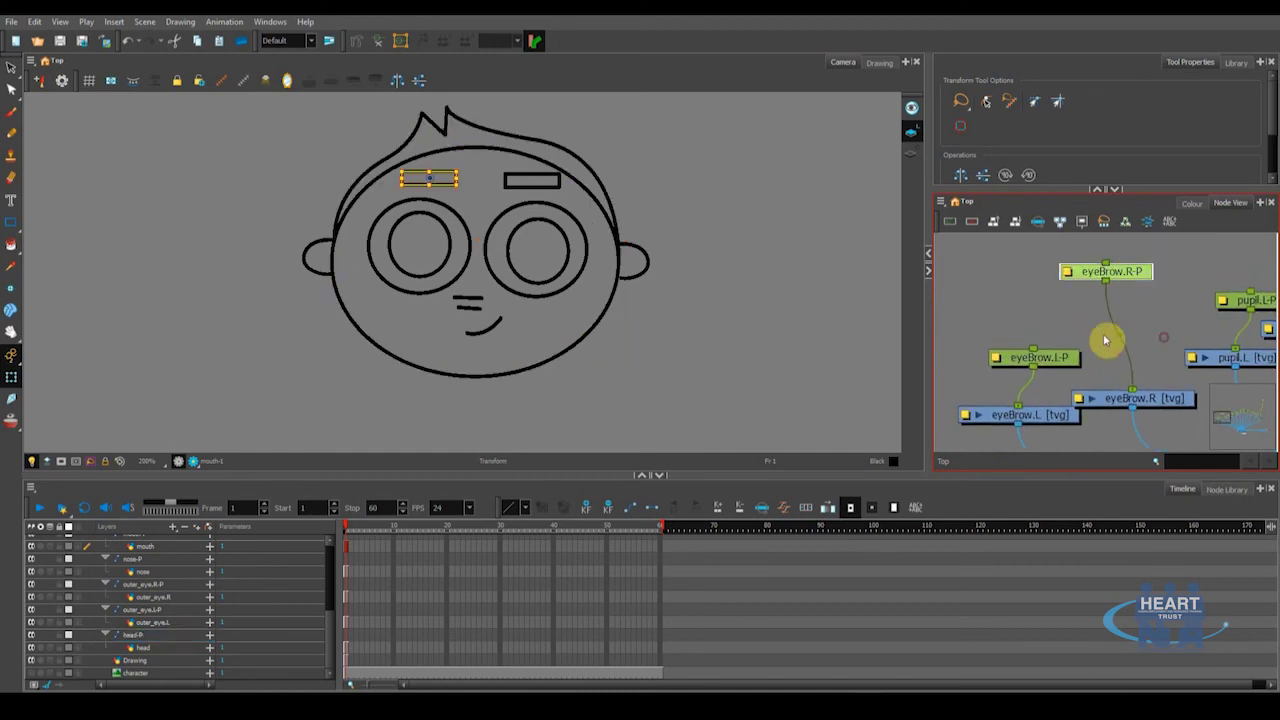
drag(1070, 358, 1032, 287)
drag(1128, 343, 1139, 396)
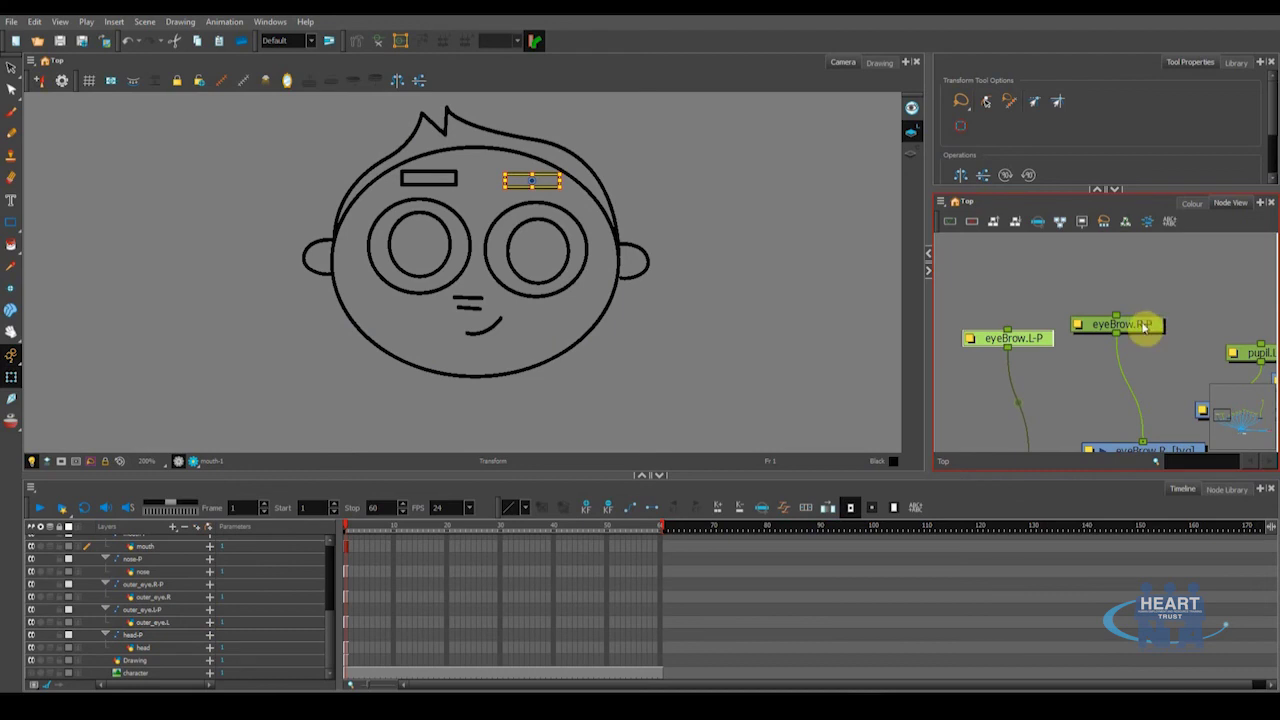
drag(1146, 325, 1139, 287)
Connect the eyeBrow.L-P peg under eyeBrow.R-P and select each peg to check which eyebrows it controls
click(1006, 335)
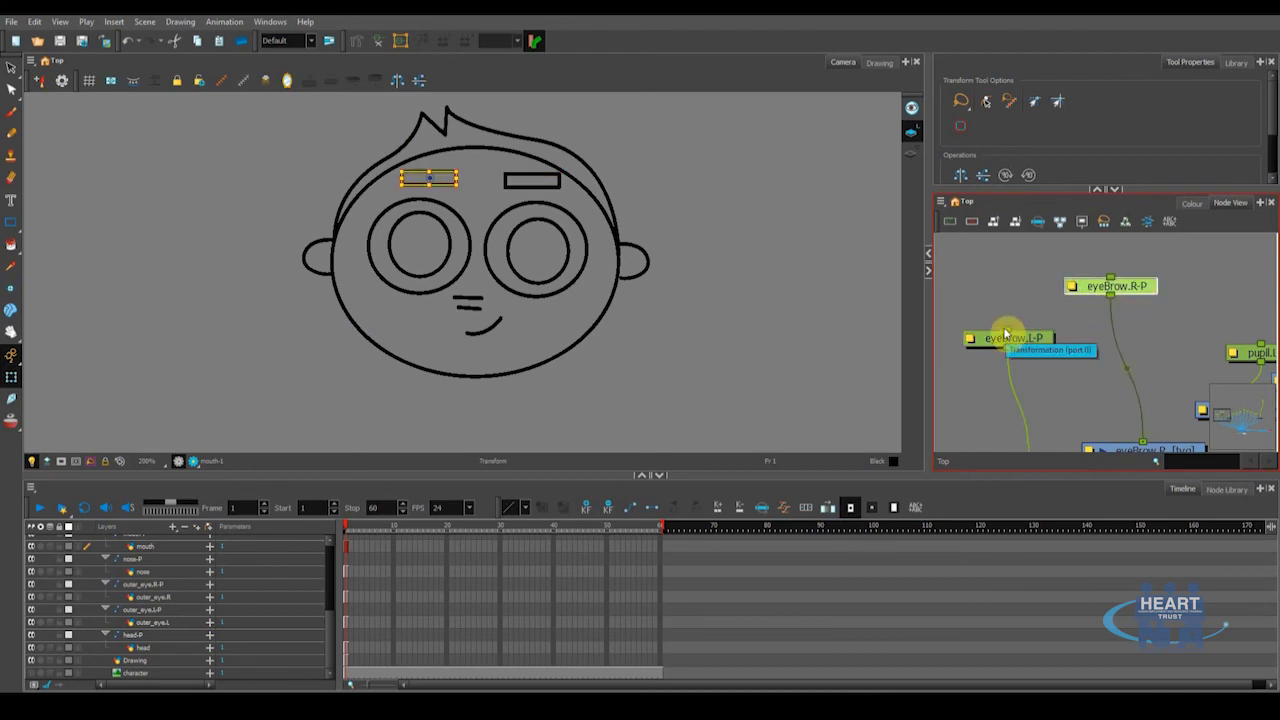
drag(1007, 333, 1111, 298)
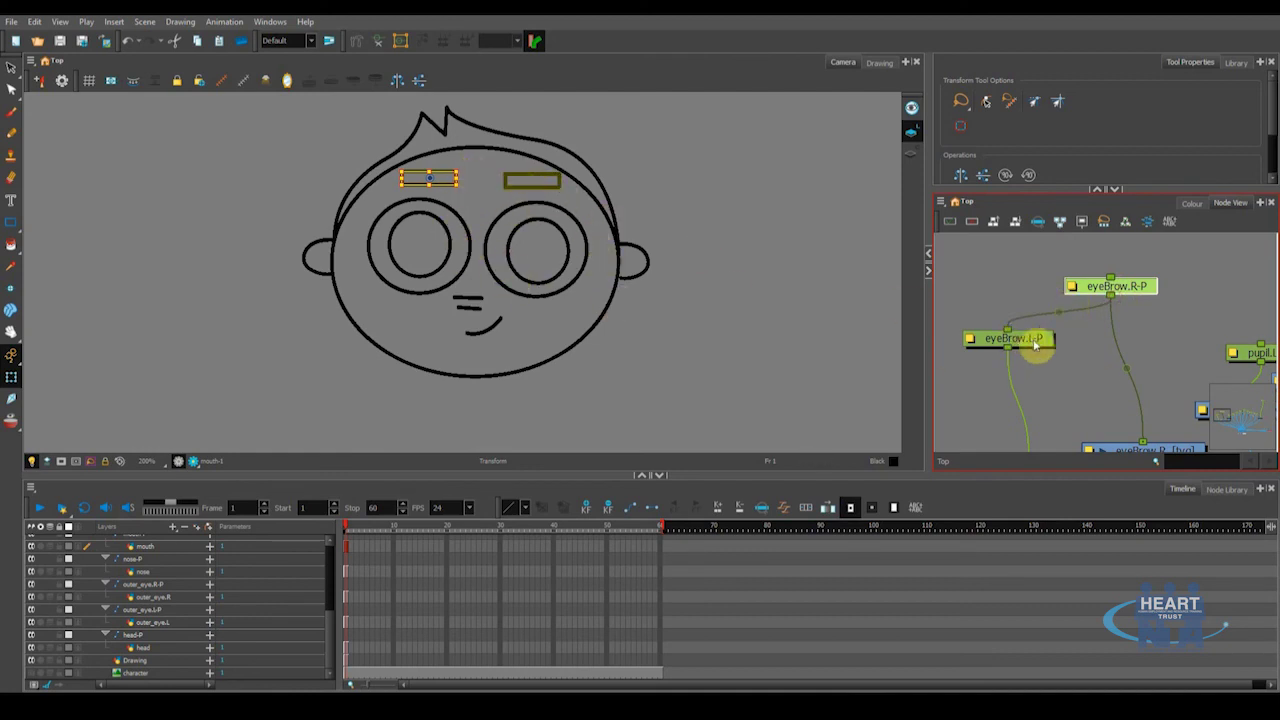
click(1122, 285)
click(1040, 331)
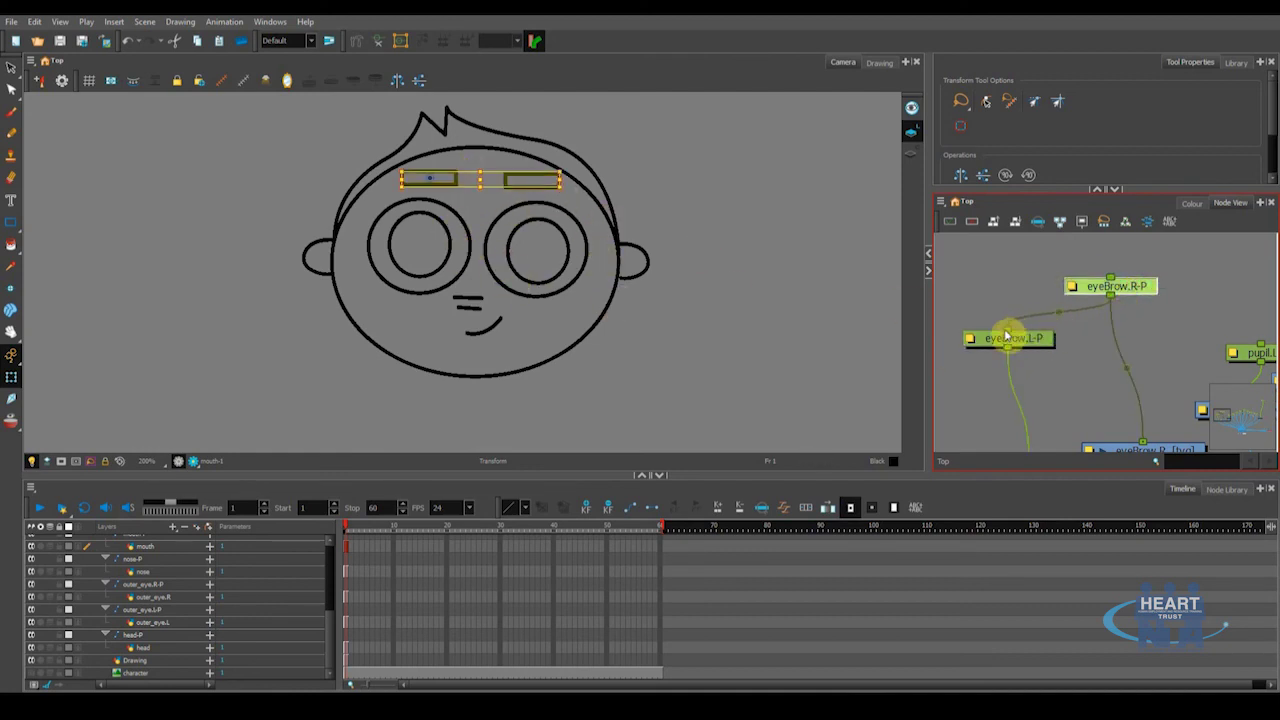
Detach and rearrange the two eyebrow pegs, and reconnect eyeBrow.L-P under eyeBrow.R-P
drag(1010, 337, 985, 260)
click(1094, 287)
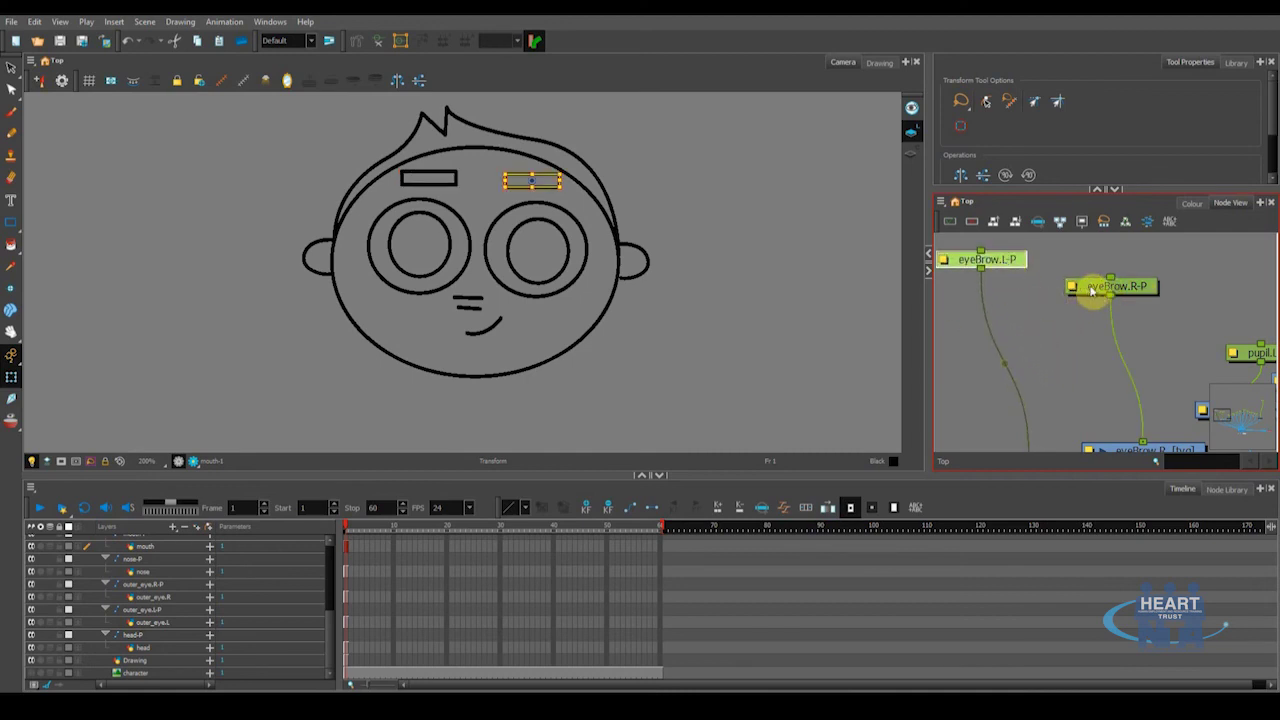
drag(1092, 288, 1096, 326)
drag(981, 270, 1027, 334)
drag(1123, 326, 1117, 286)
drag(986, 324, 1105, 293)
Raise the pupil pegs and connect pupil.L-P under pupil.R-P, and connect ear.R-P under ear.L-P
drag(1100, 324, 950, 357)
scroll(1020, 298, down, 1)
drag(1096, 377, 1082, 360)
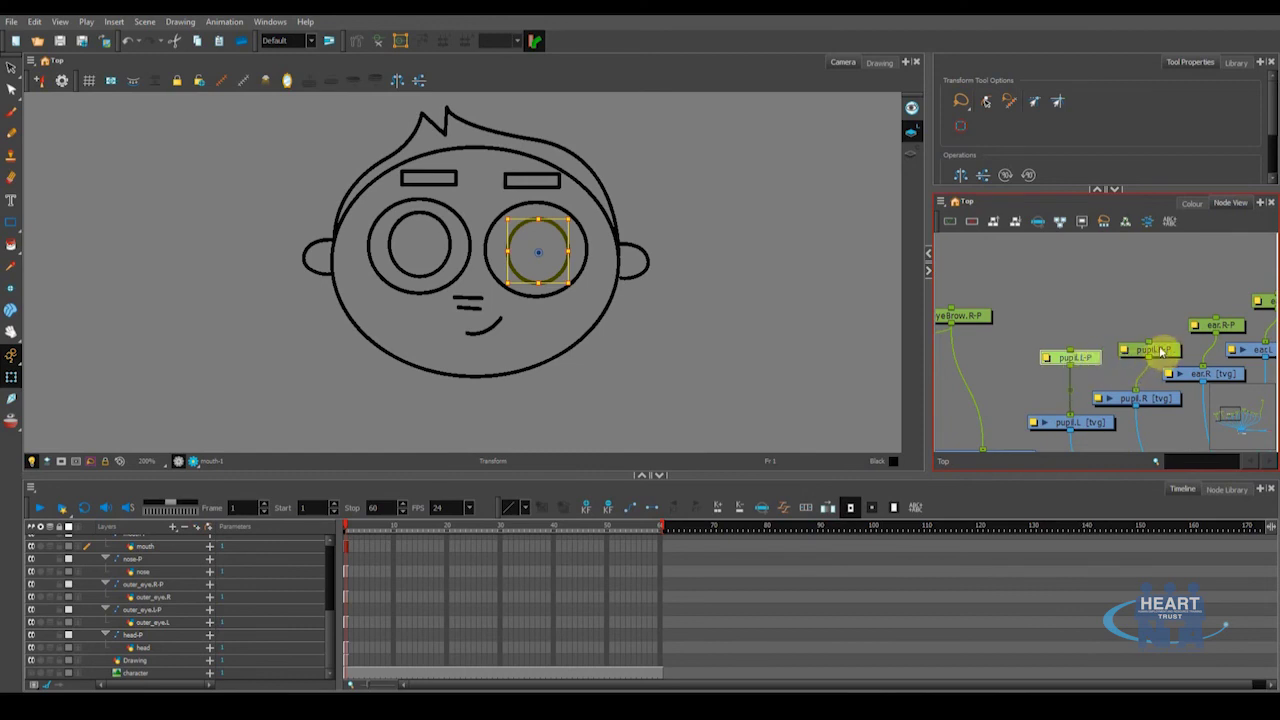
drag(1163, 353, 1149, 329)
drag(1070, 350, 1029, 364)
drag(1130, 318, 1014, 309)
drag(1114, 339, 1055, 344)
Raise the outer_eye.L-P peg well above its drawing and connect outer_eye.R-P under it
drag(1173, 340, 1163, 280)
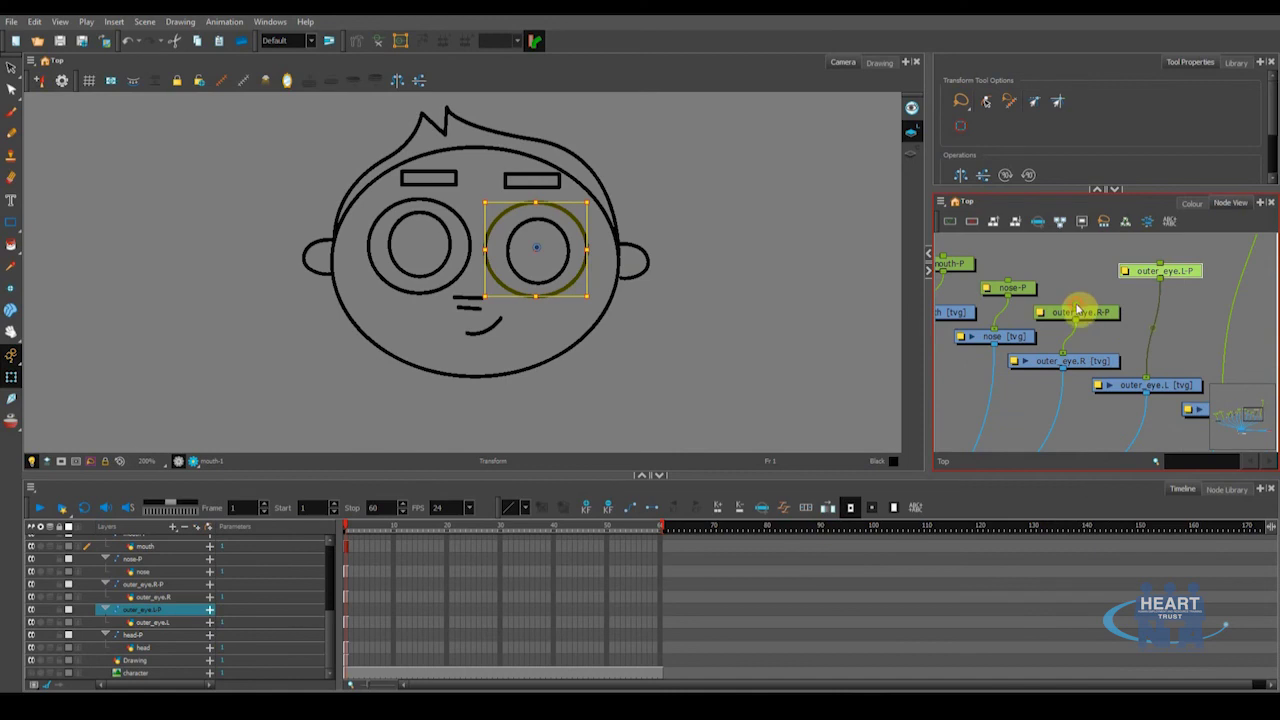
drag(1078, 303, 1168, 277)
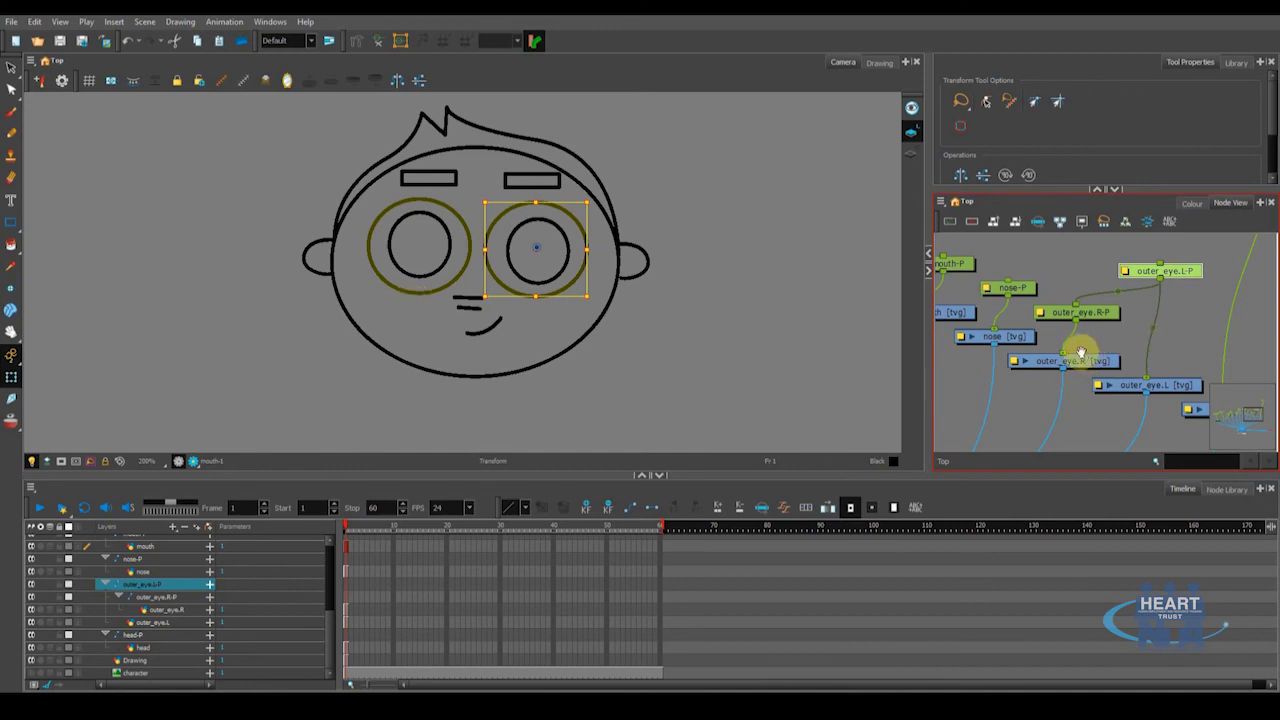
drag(1081, 352, 1088, 384)
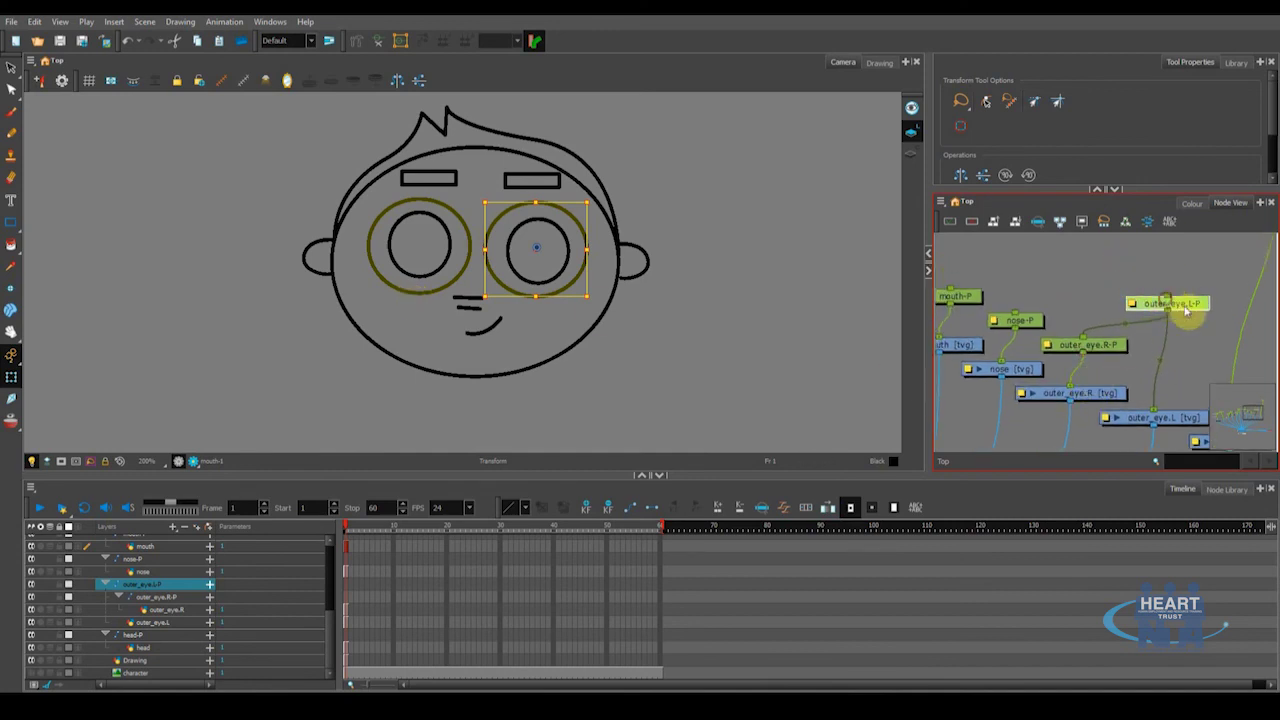
drag(1187, 311, 1103, 246)
scroll(1123, 380, up, 3)
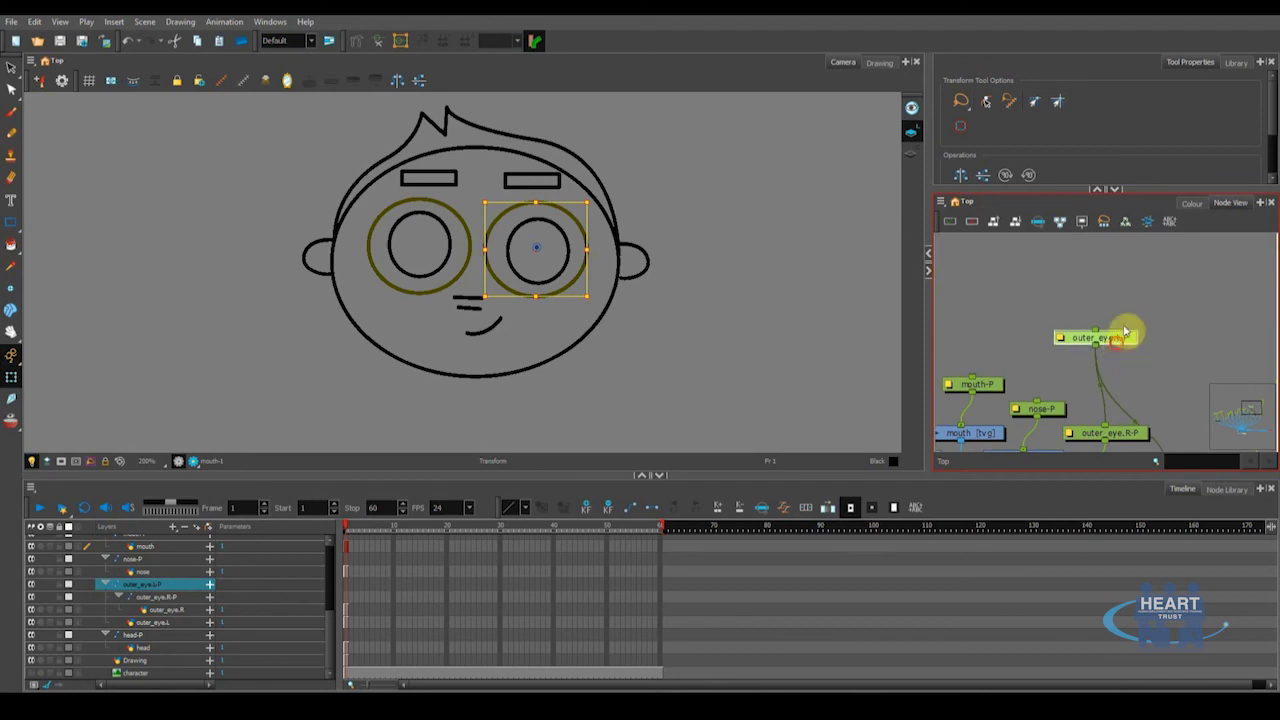
drag(1125, 331, 1159, 272)
Move the eyeBrow.R-P, pupil.R-P and pupil.L-P pegs higher above their drawings in the node network
drag(1018, 384, 1097, 343)
scroll(1094, 322, down, 2)
scroll(1176, 280, down, 2)
drag(1222, 267, 1150, 248)
drag(1019, 305, 1092, 310)
mouse_move(1010, 358)
mouse_down()
mouse_move(1014, 306)
mouse_move(1030, 288)
mouse_up()
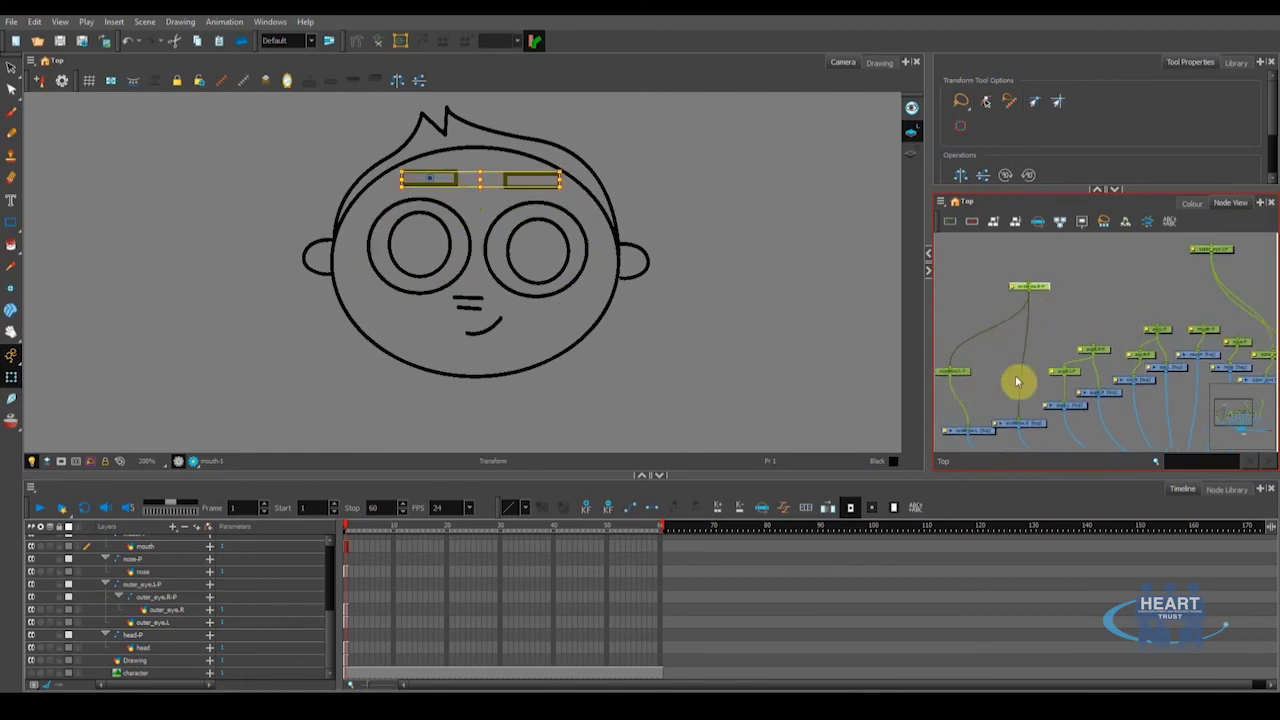
mouse_move(1036, 370)
mouse_down()
mouse_move(1013, 384)
mouse_move(1091, 277)
mouse_up()
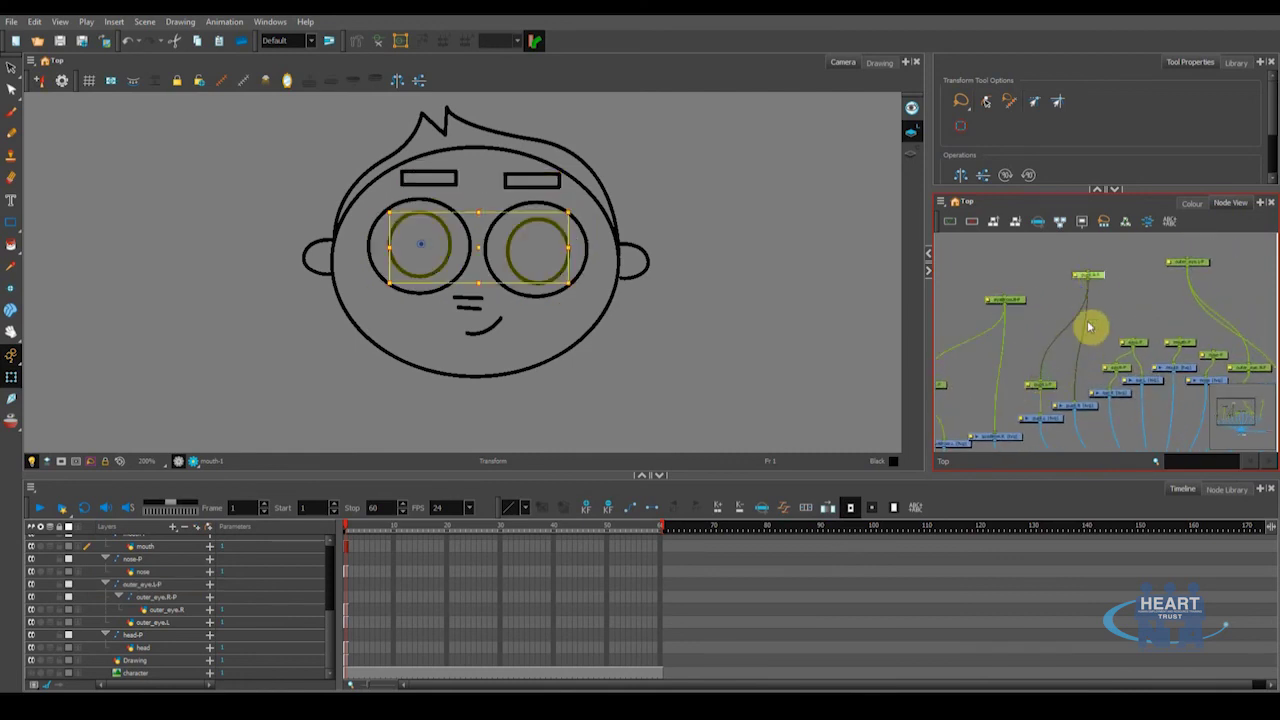
mouse_move(1057, 386)
mouse_down()
mouse_move(1080, 314)
mouse_move(1054, 334)
mouse_up()
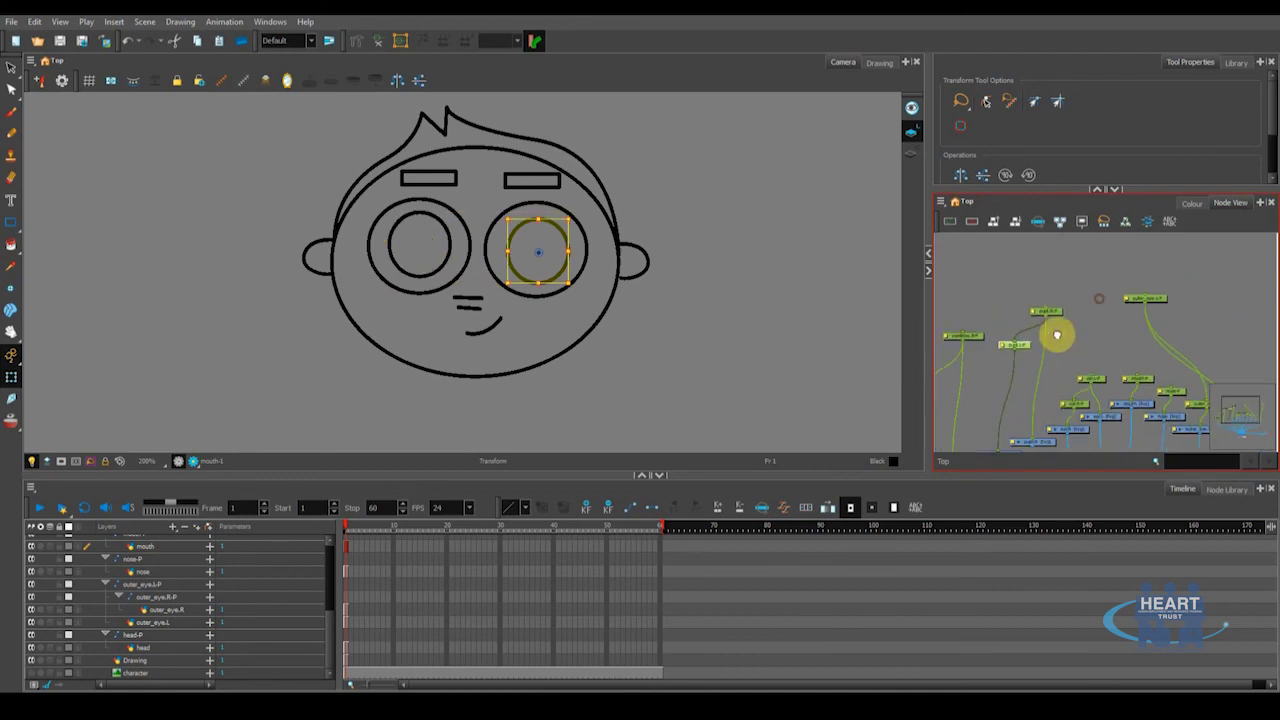
Connect pupil.R-P under outer_eye.L-P, and reverse the link so that outer_eye.L-P hangs under pupil.R-P
drag(1155, 304, 1114, 295)
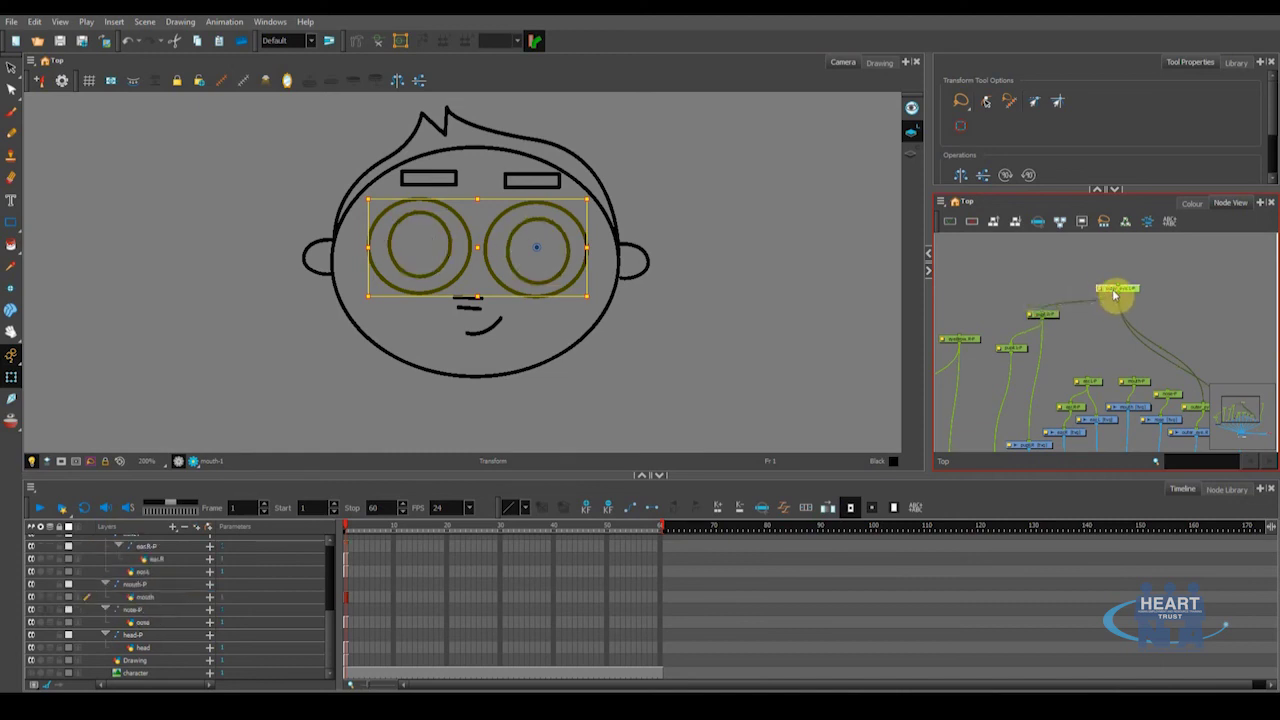
scroll(1128, 309, up, 3)
drag(1021, 353, 1048, 300)
drag(1135, 322, 1050, 312)
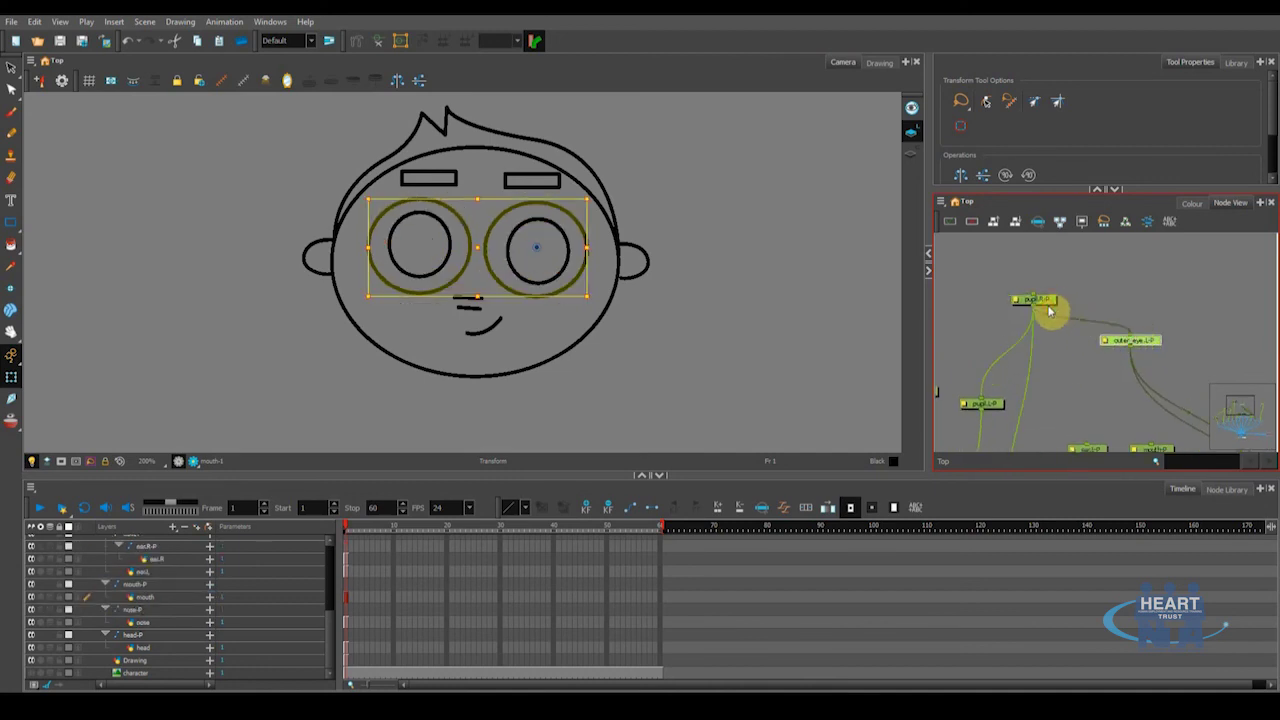
Raise the pupil.R-P peg and compare which eye drawings pupil.R-P and outer_eye.L-P each move in the camera view
drag(1043, 300, 1063, 288)
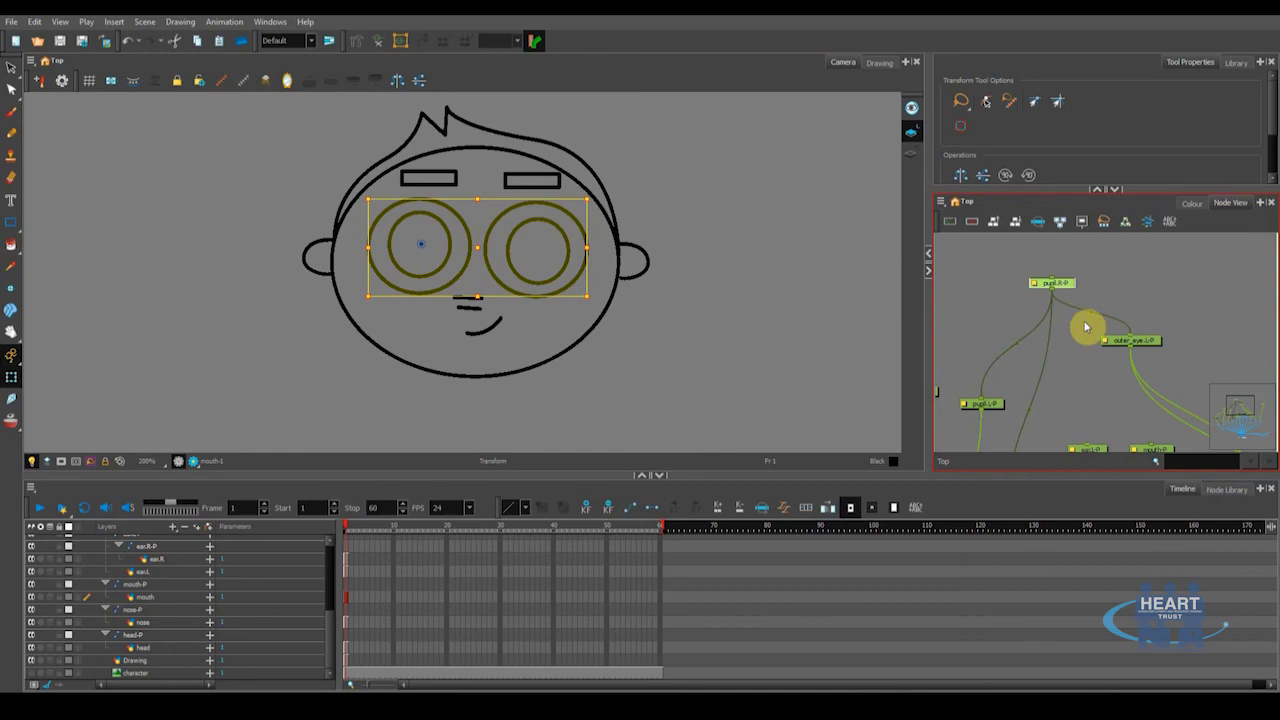
click(1143, 343)
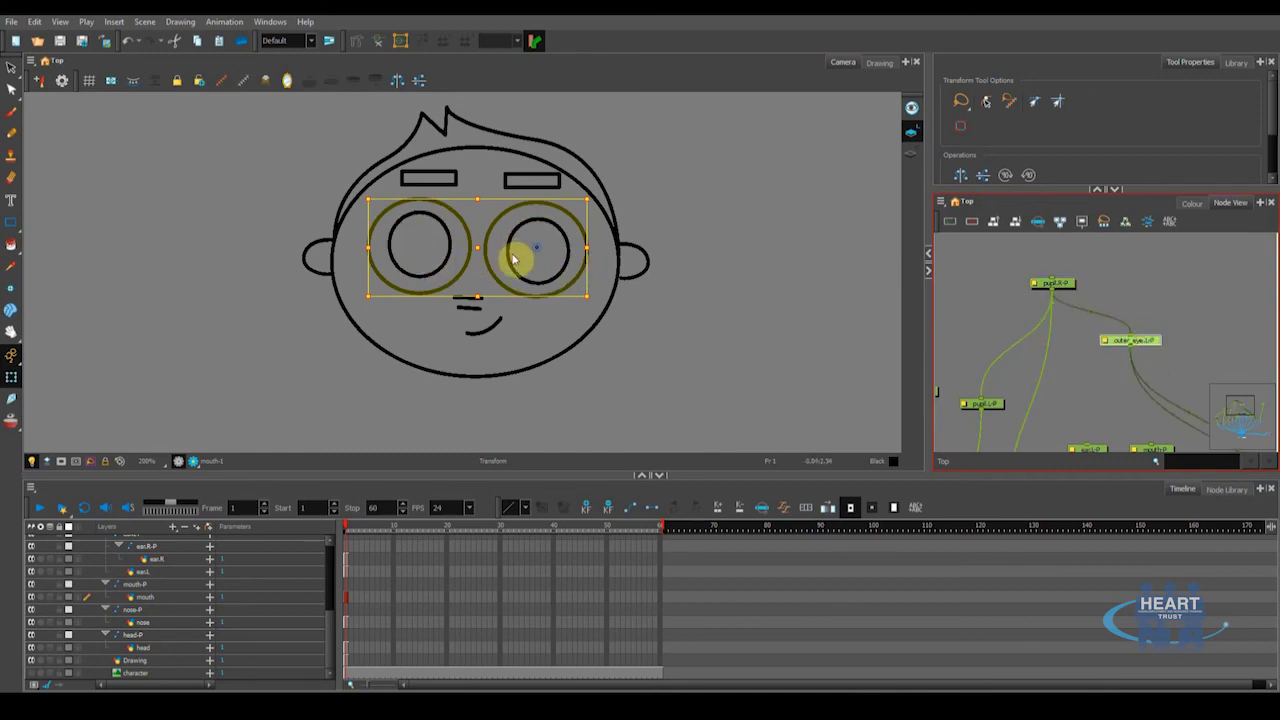
click(1062, 285)
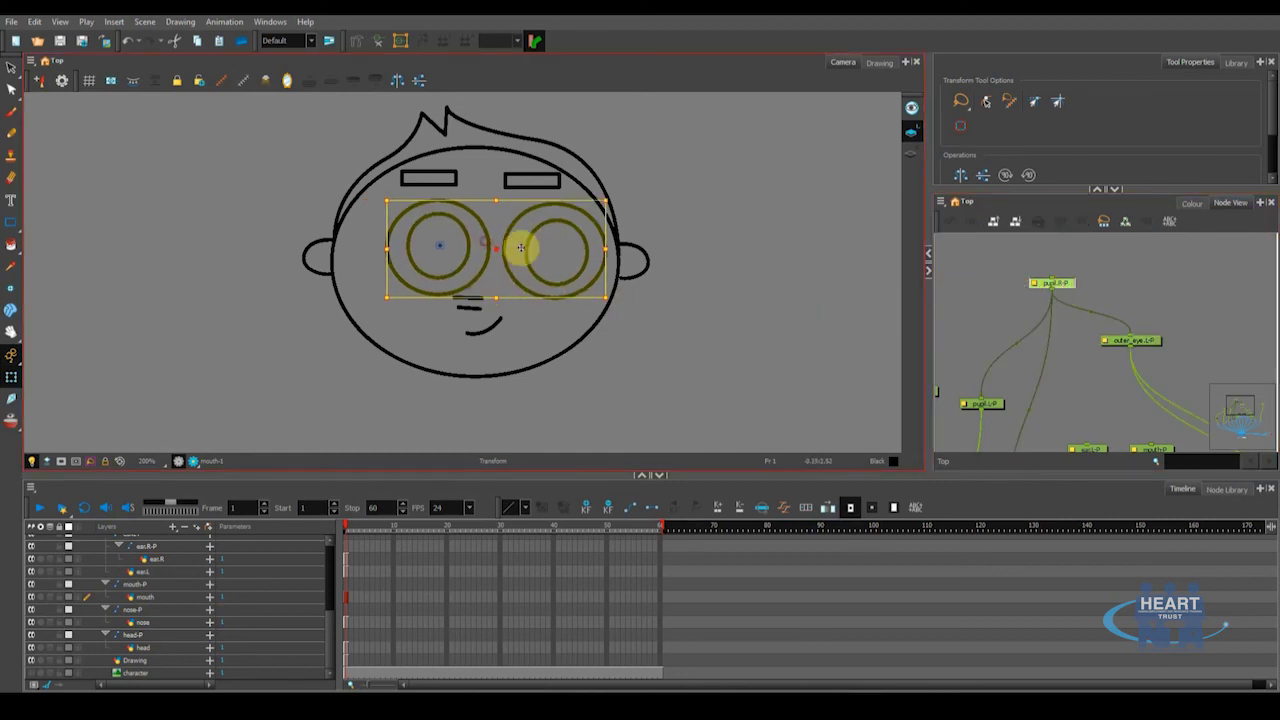
Detach outer_eye.L-P from pupil.R-P, place it higher, and connect pupil.R-P under it
drag(1072, 285, 1078, 363)
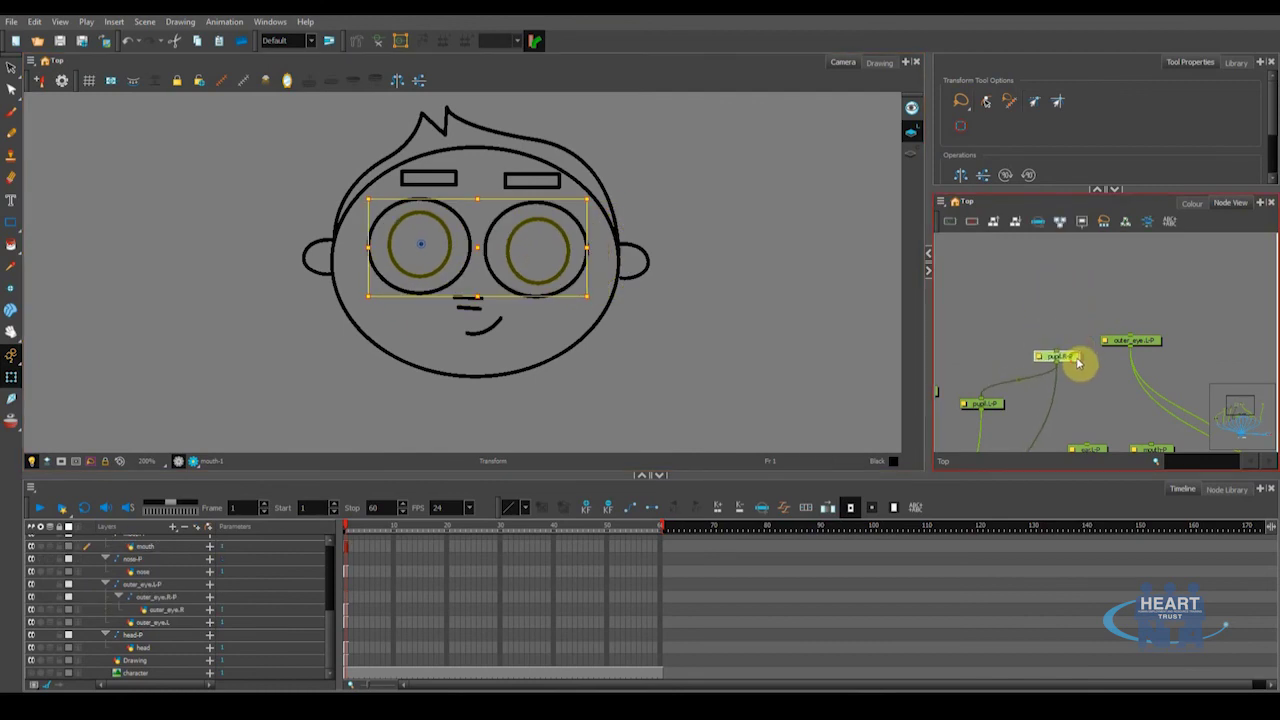
drag(1147, 341, 1134, 306)
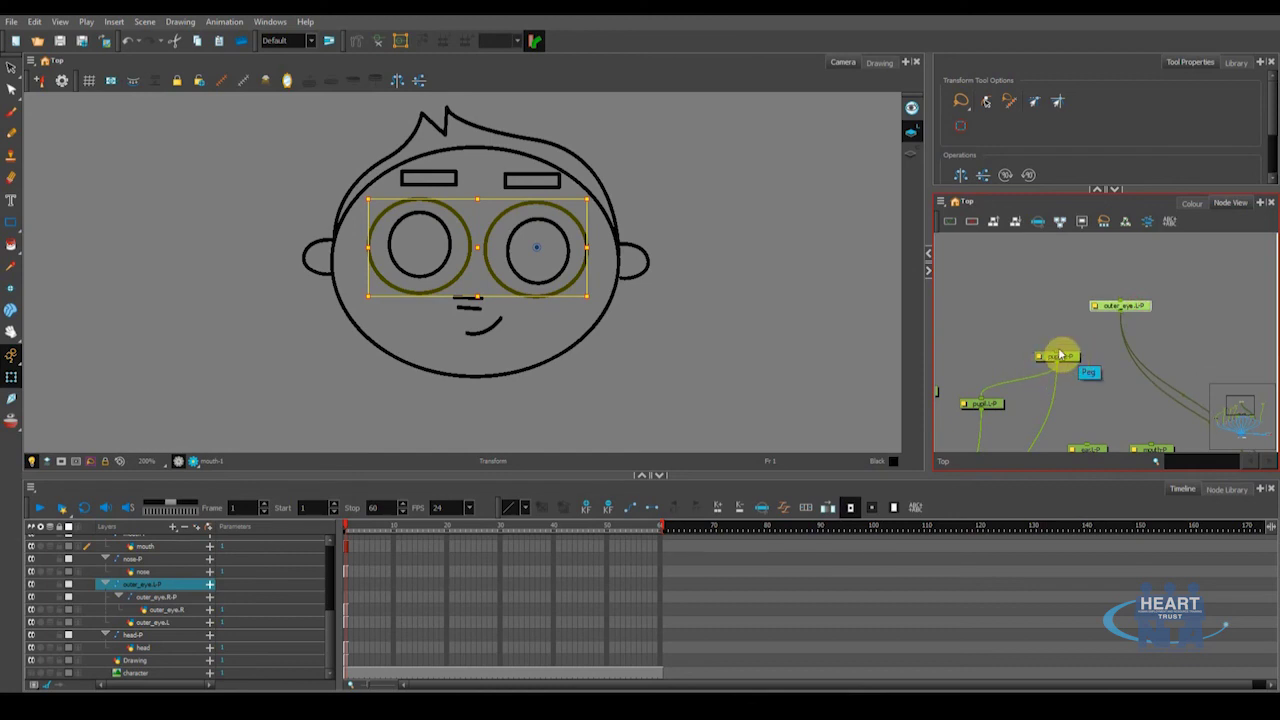
drag(1059, 357, 1125, 310)
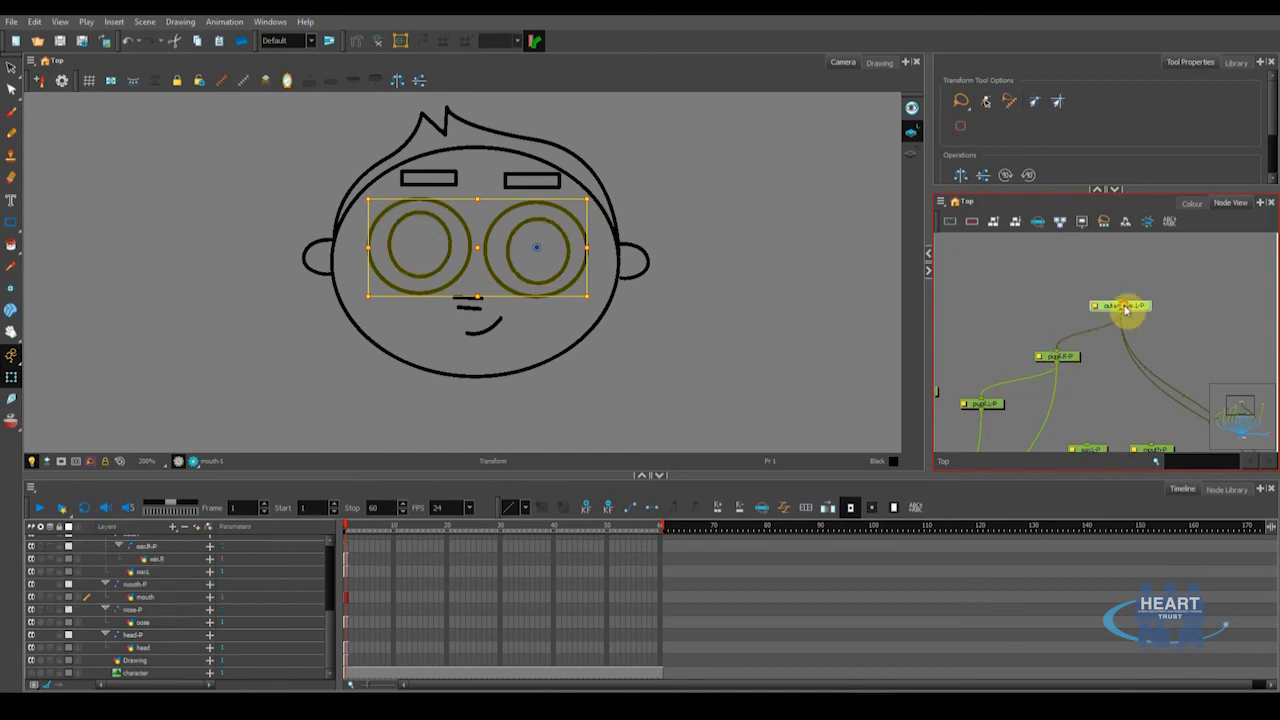
Test-move the outer_eye.L-P peg and the pupil.R-P peg in the camera view to check which drawings each controls
click(1139, 318)
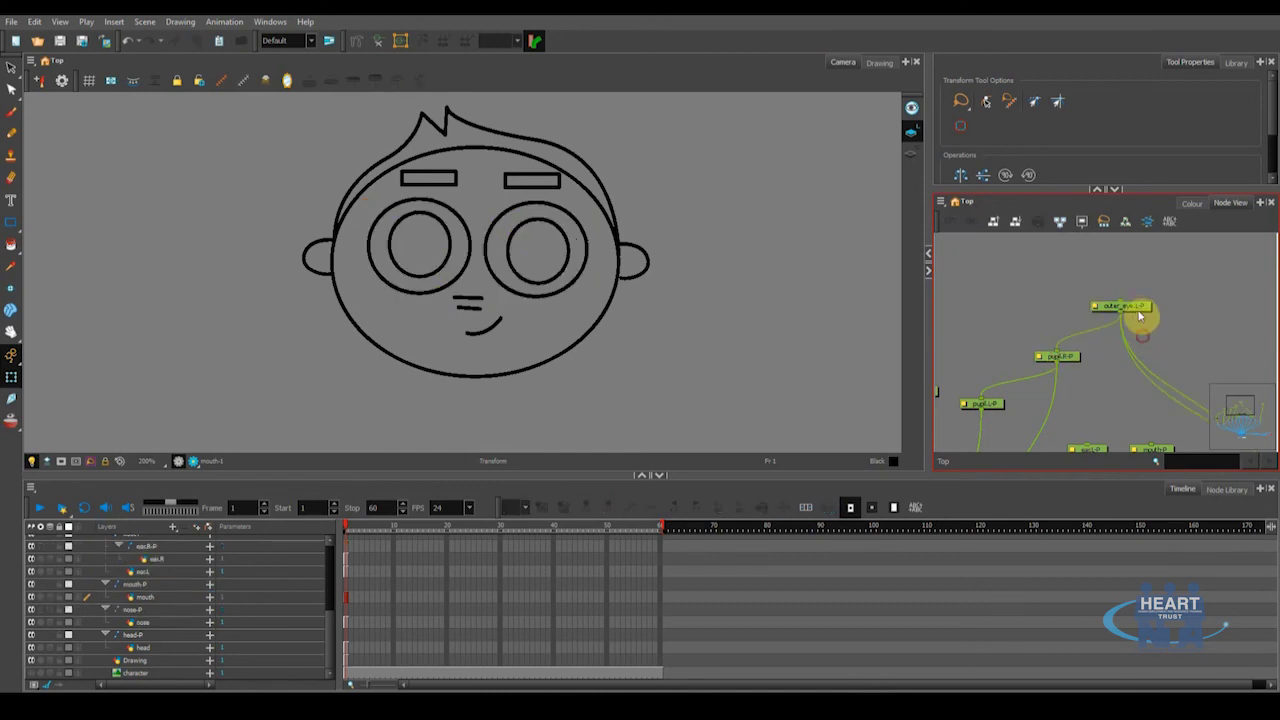
click(1139, 310)
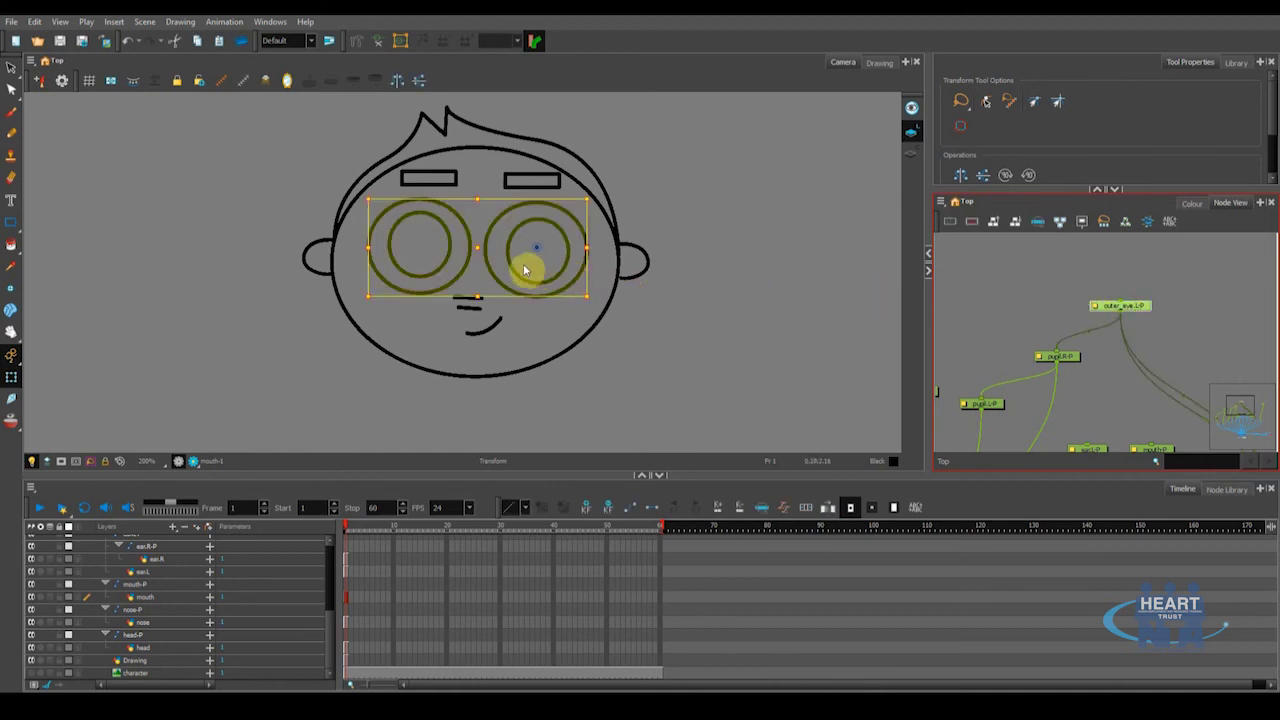
mouse_move(516, 271)
mouse_down()
mouse_move(527, 235)
mouse_move(537, 251)
mouse_move(516, 272)
mouse_up()
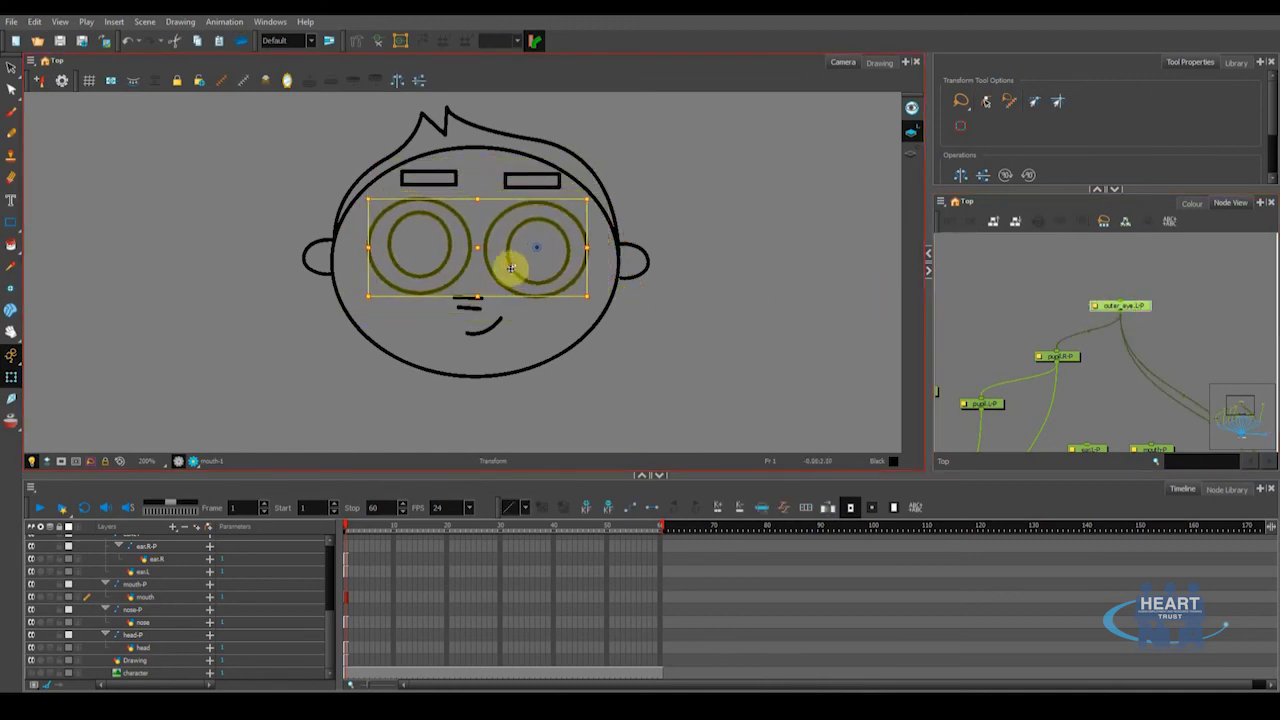
click(1068, 360)
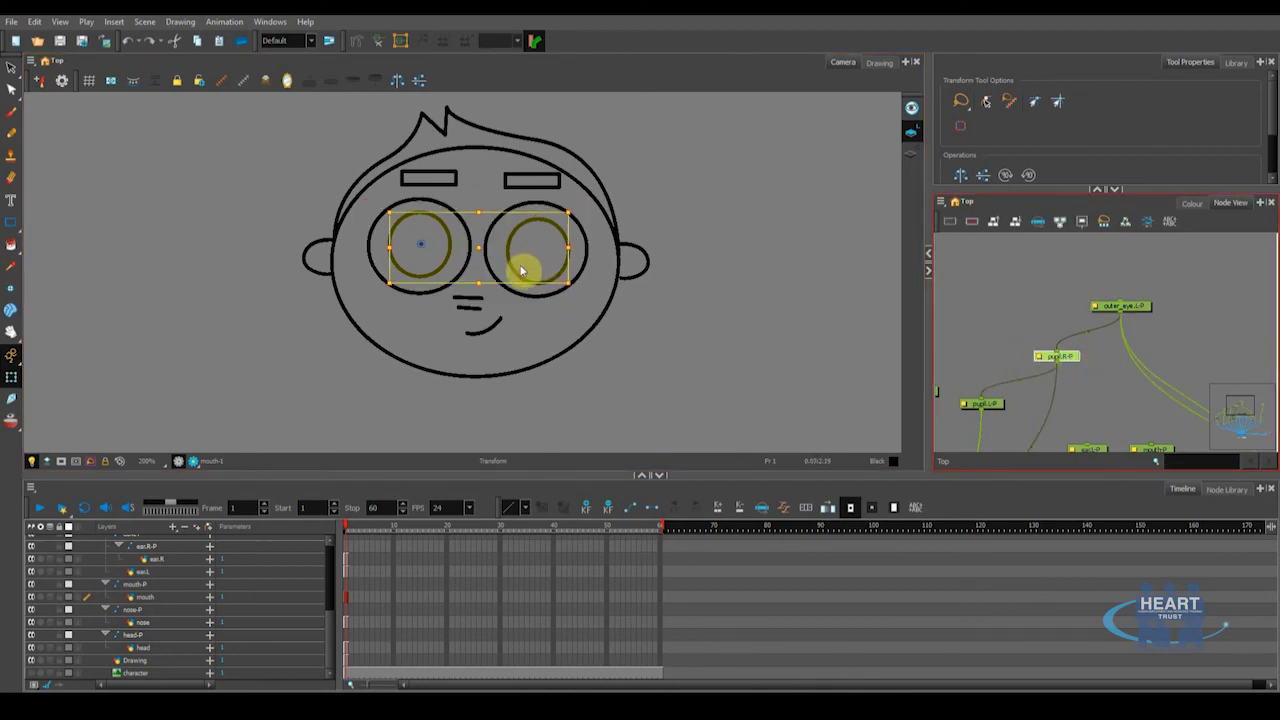
mouse_move(515, 268)
mouse_down()
mouse_move(534, 266)
mouse_move(509, 274)
mouse_up()
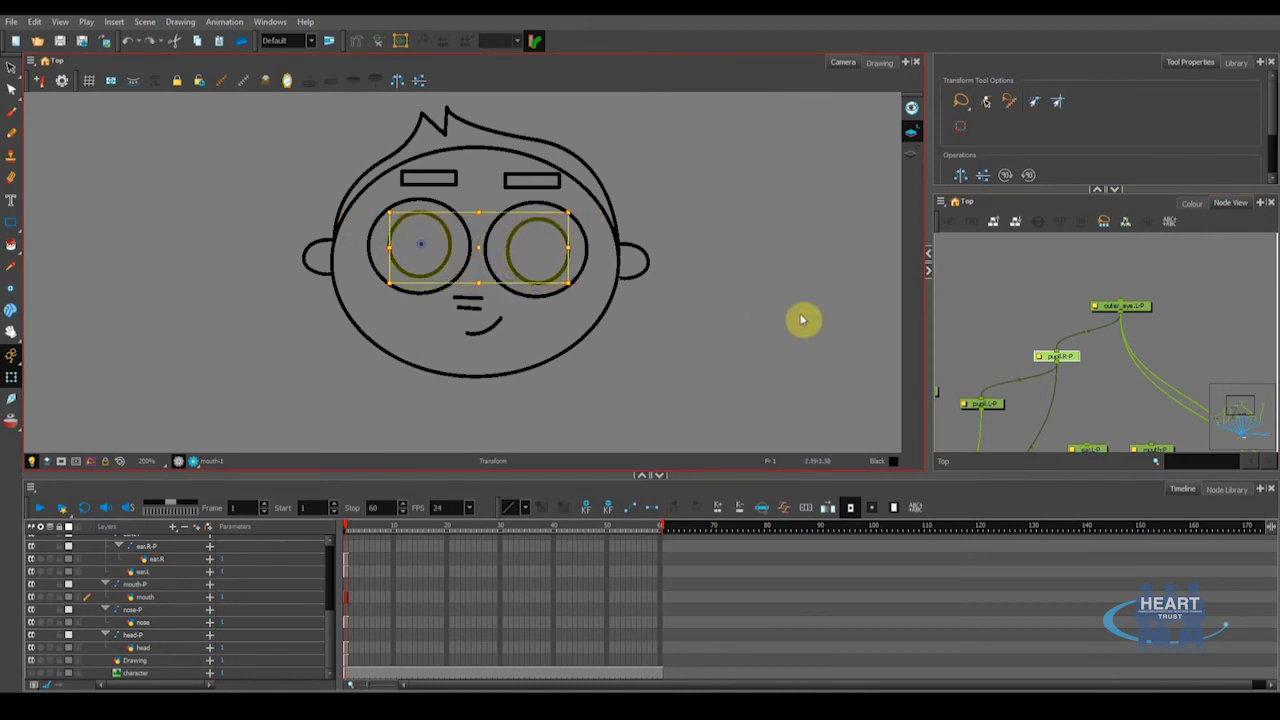
Select pupil.L-P and pupil.R-P in turn to compare which pupil drawings each peg controls
drag(1040, 391, 1066, 374)
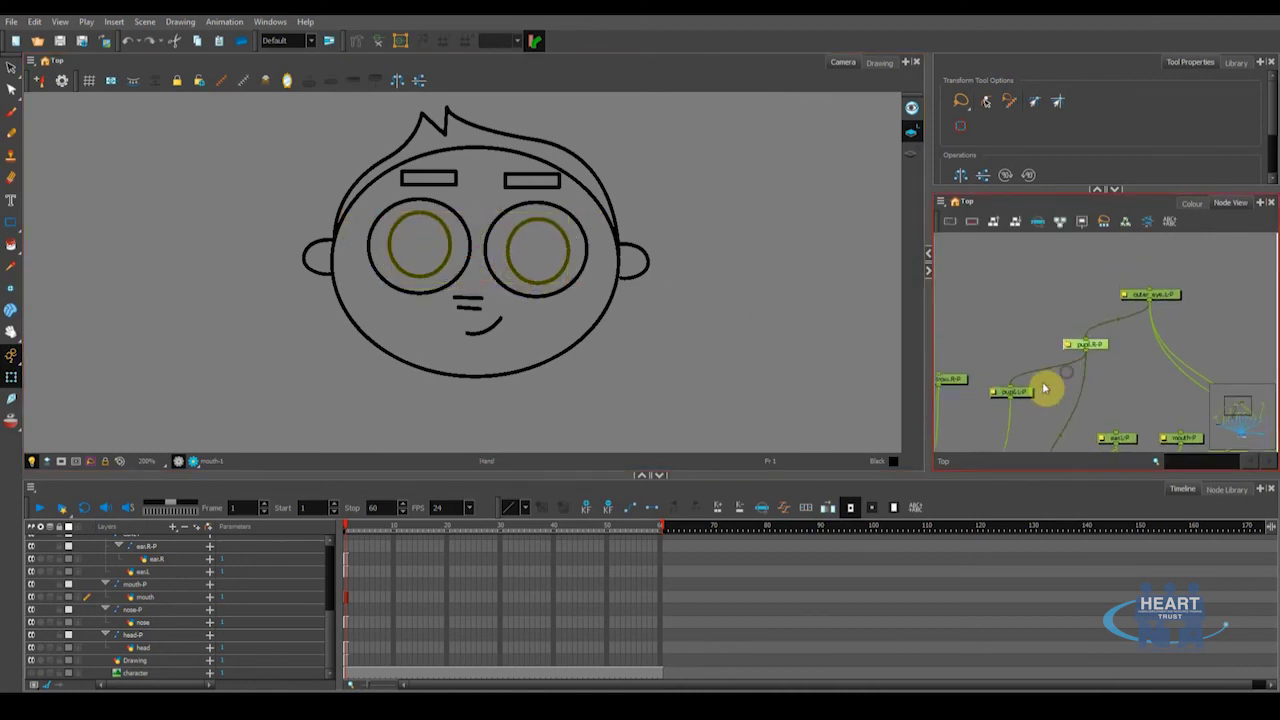
click(1016, 400)
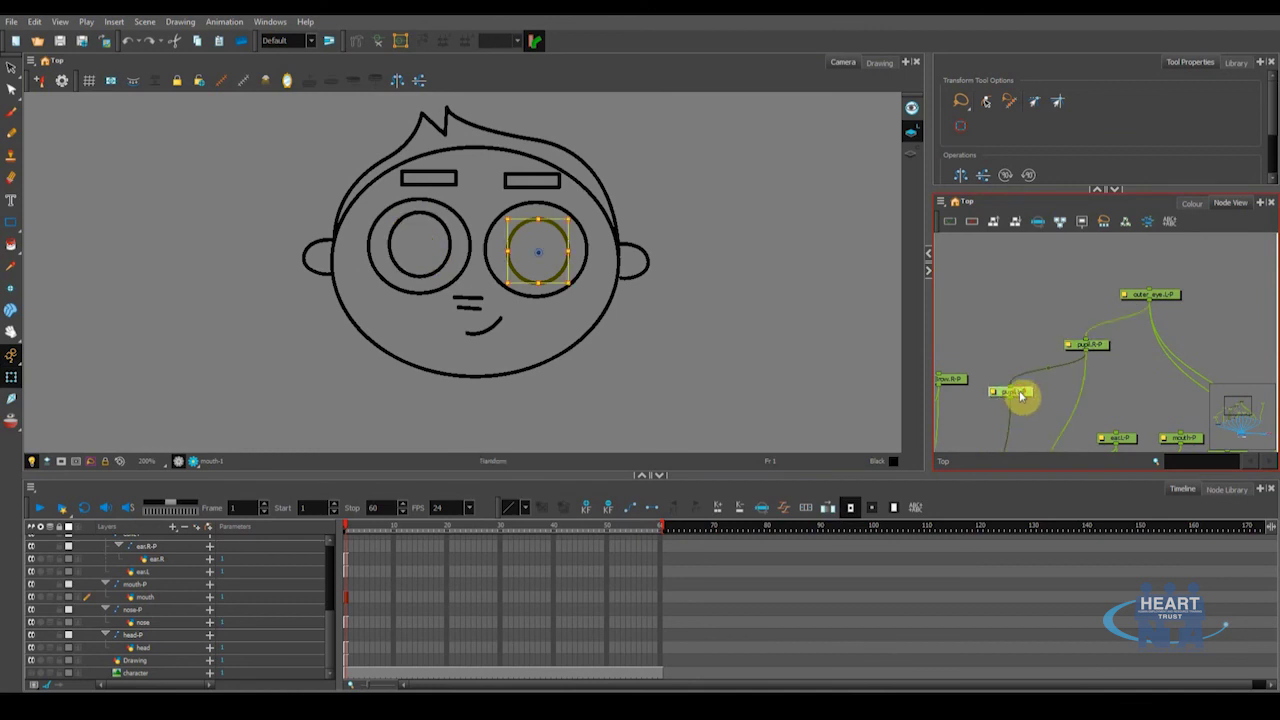
ctrl+click(1103, 345)
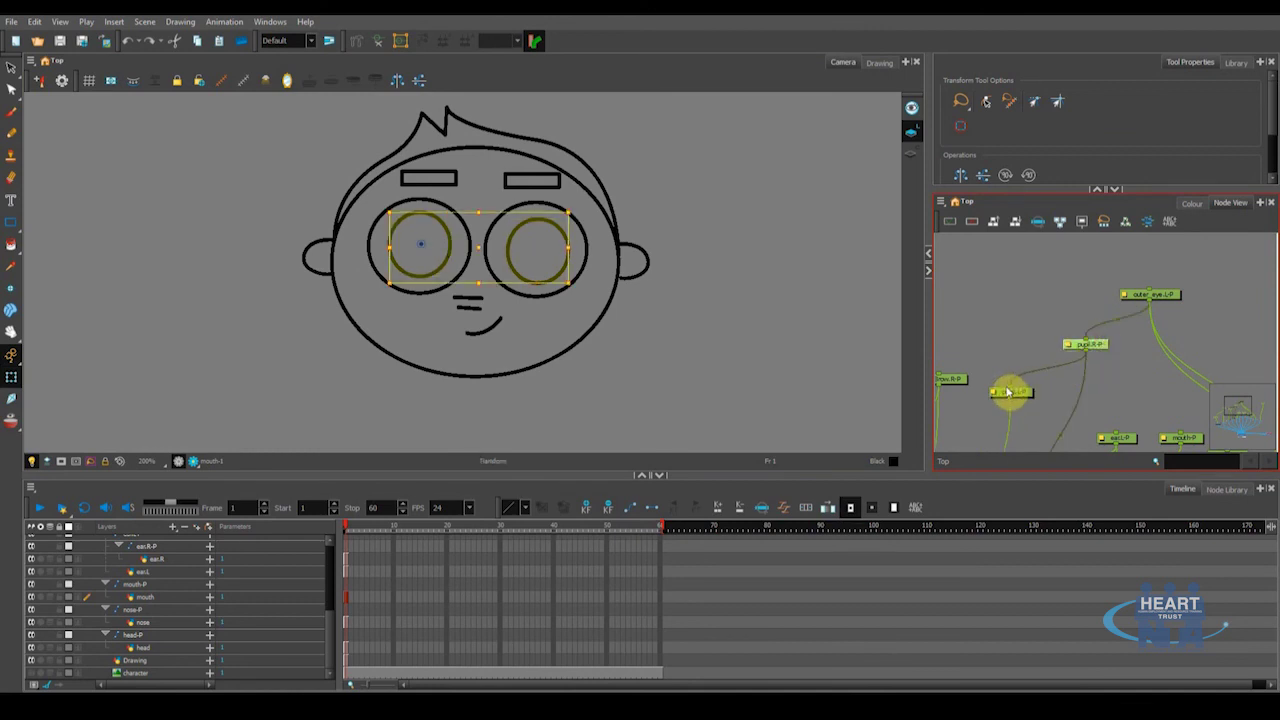
click(1095, 378)
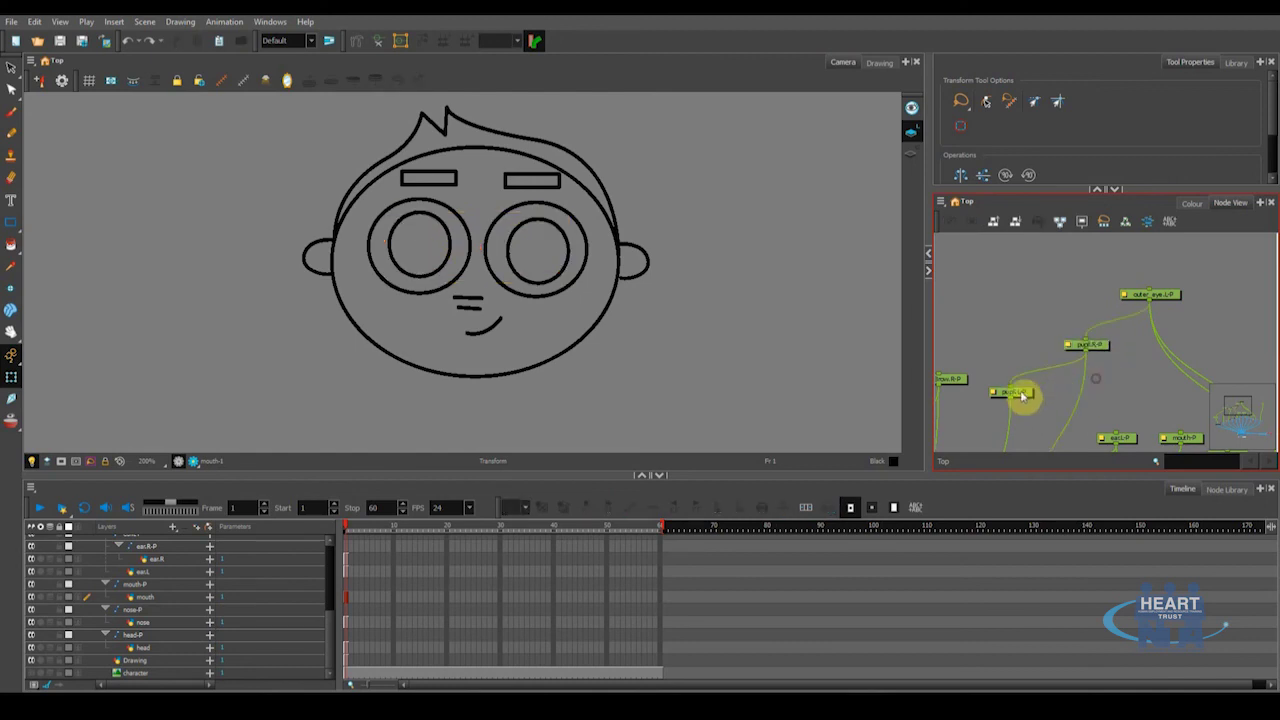
click(1100, 348)
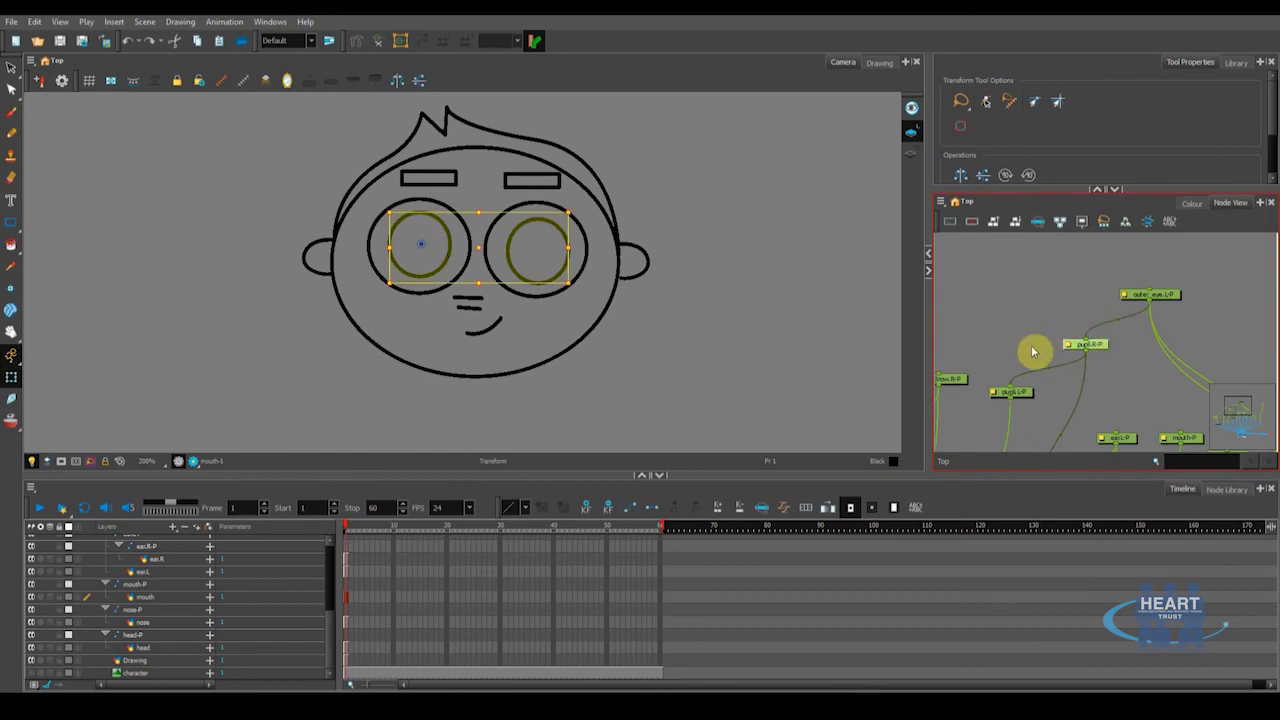
click(1088, 352)
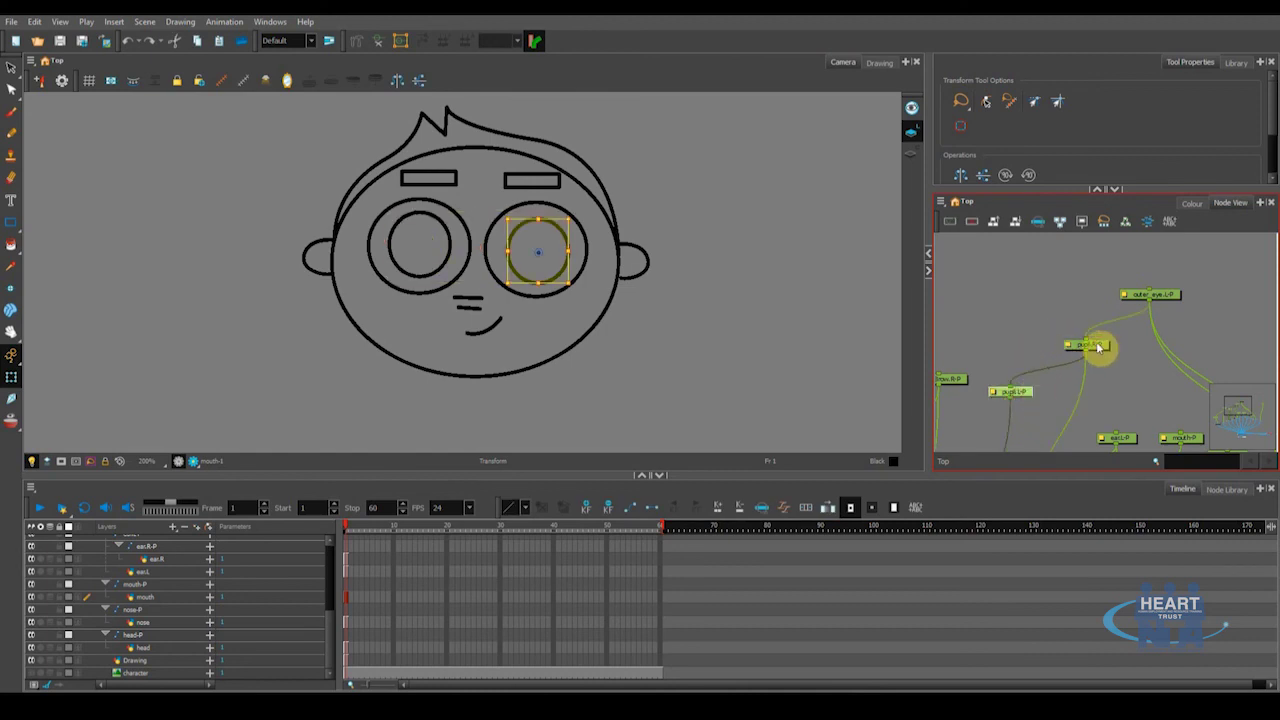
Disconnect pupil.L-P from pupil.R-P and place the two pupil pegs side by side at about the same height
click(1097, 347)
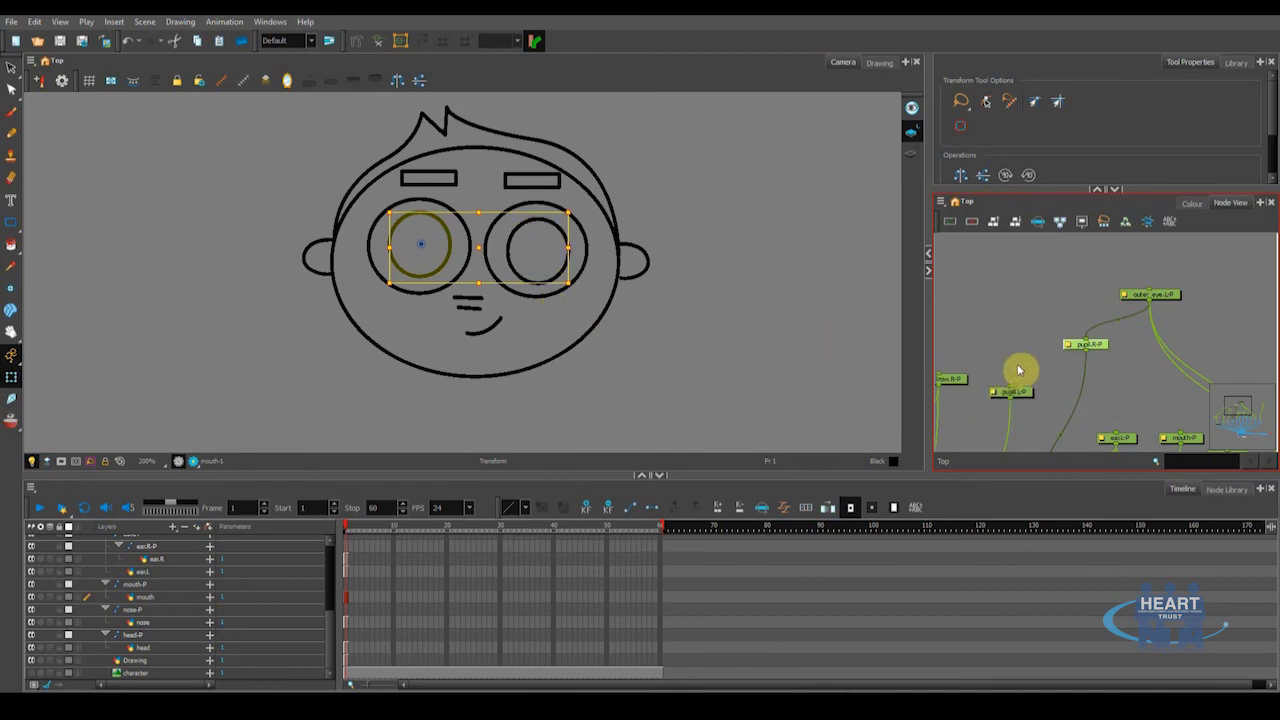
drag(1097, 348, 1035, 383)
click(1015, 396)
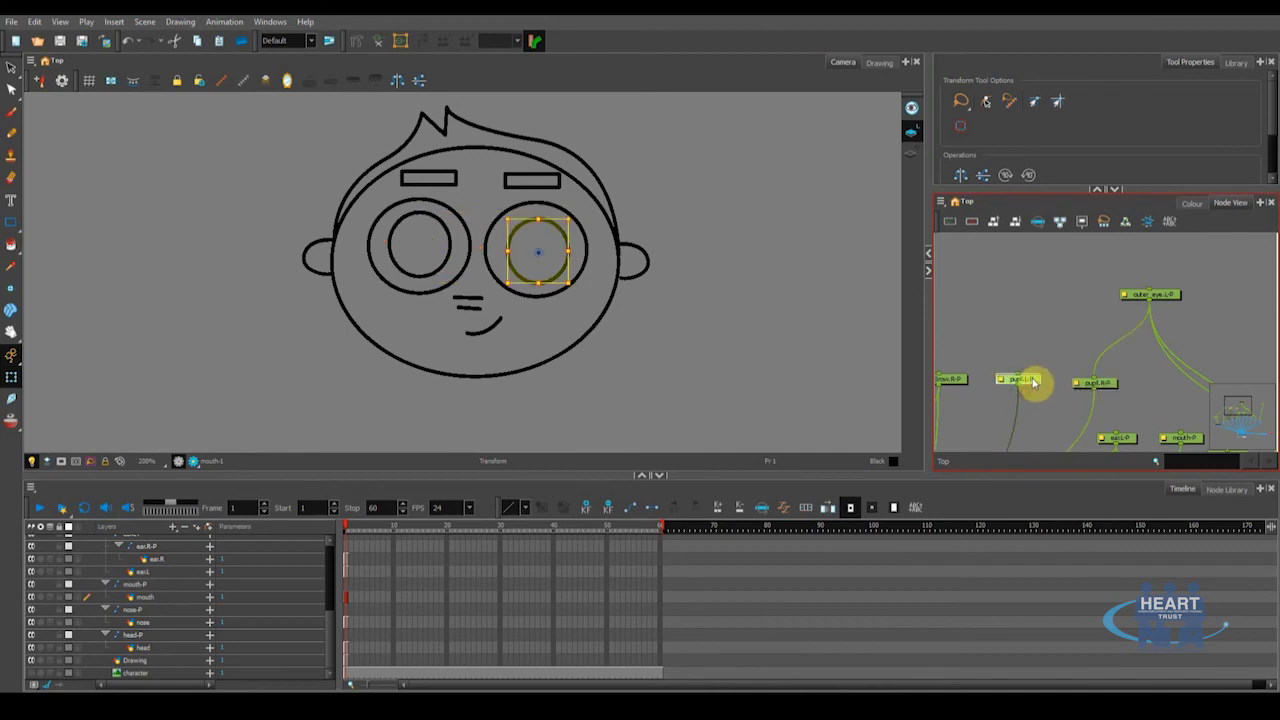
Reconnect the pupil.L-P peg as a child of pupil.R-P, keeping pupil.R-P under outer_eye.L-P, and reposition pupil.R-P above it
drag(1145, 323, 1166, 300)
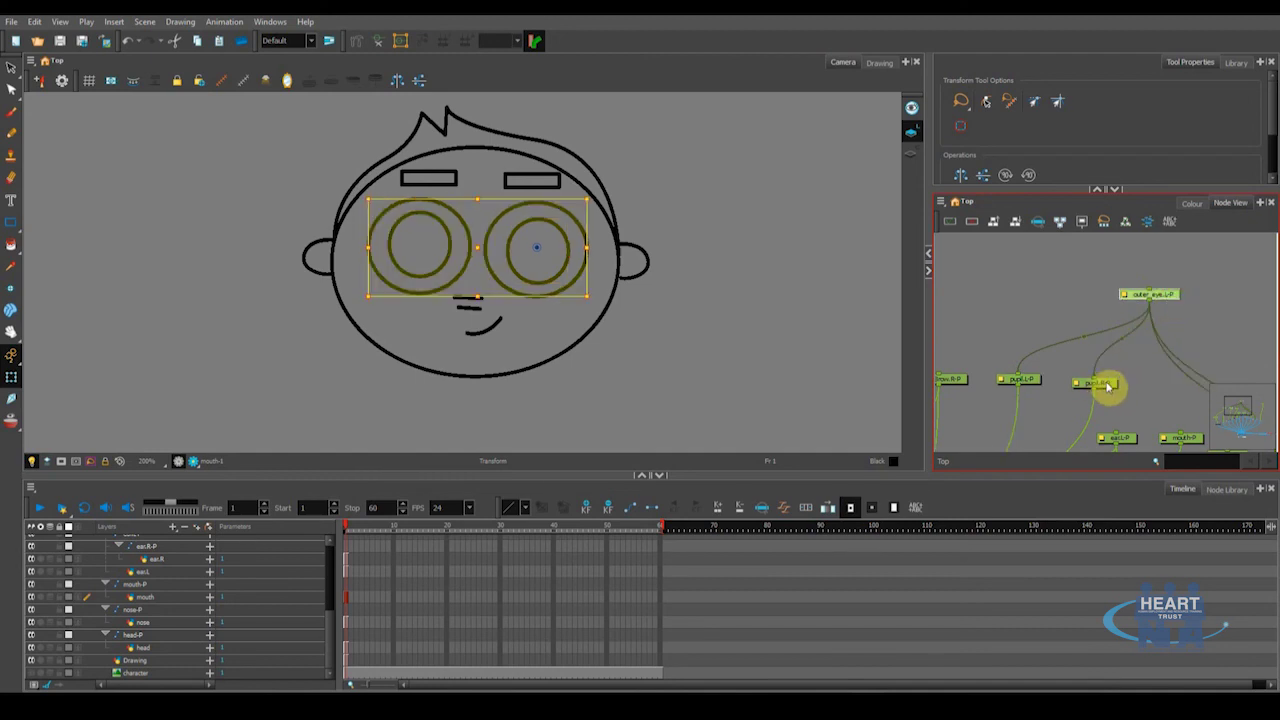
click(1110, 385)
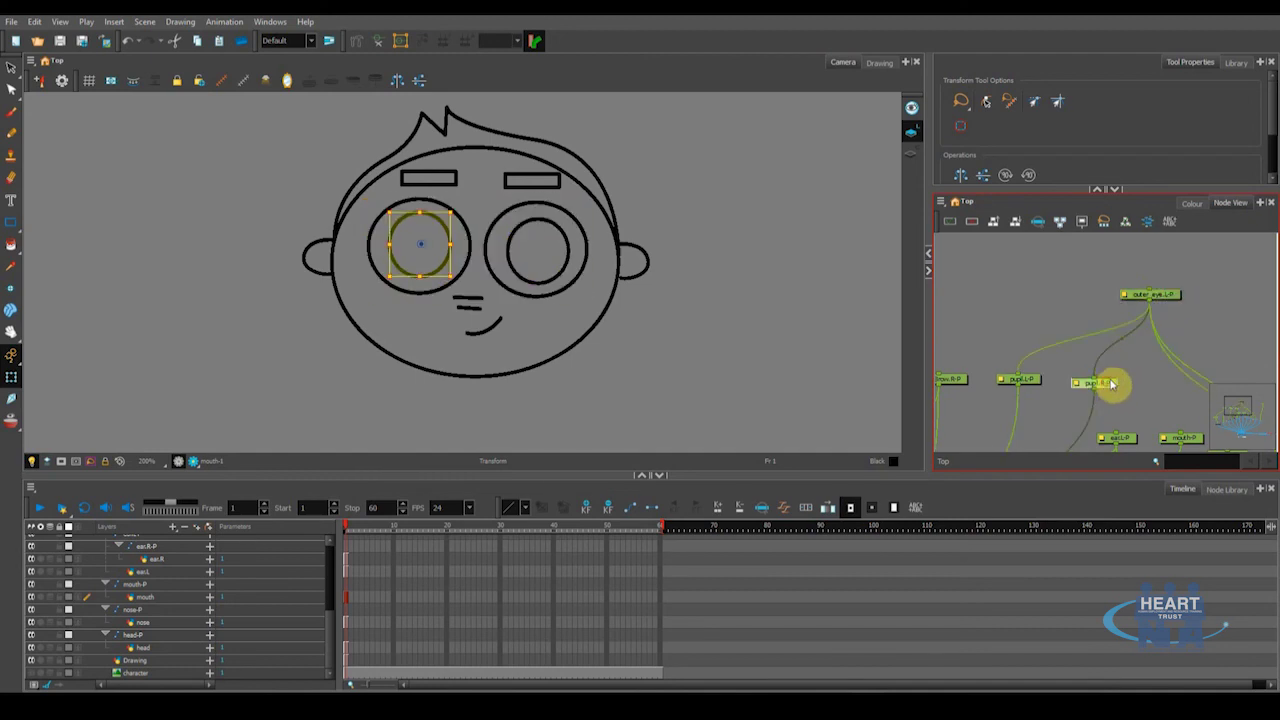
click(1025, 383)
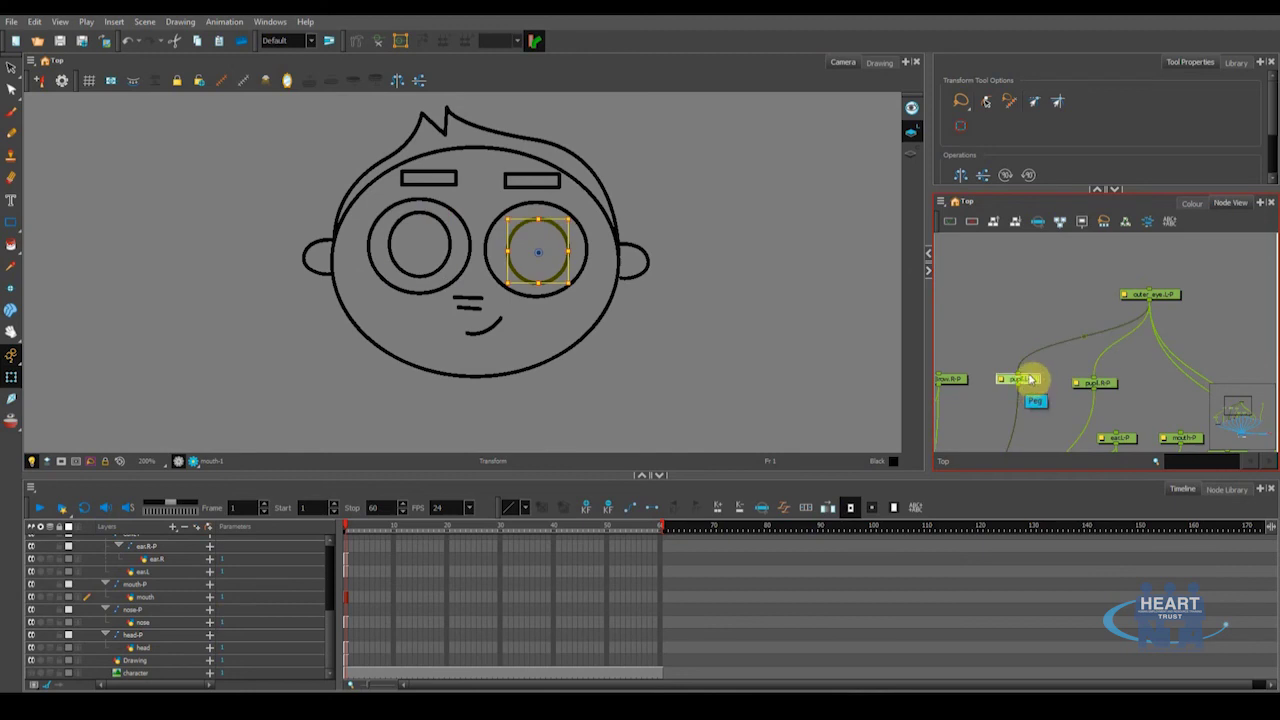
drag(1018, 378, 1088, 381)
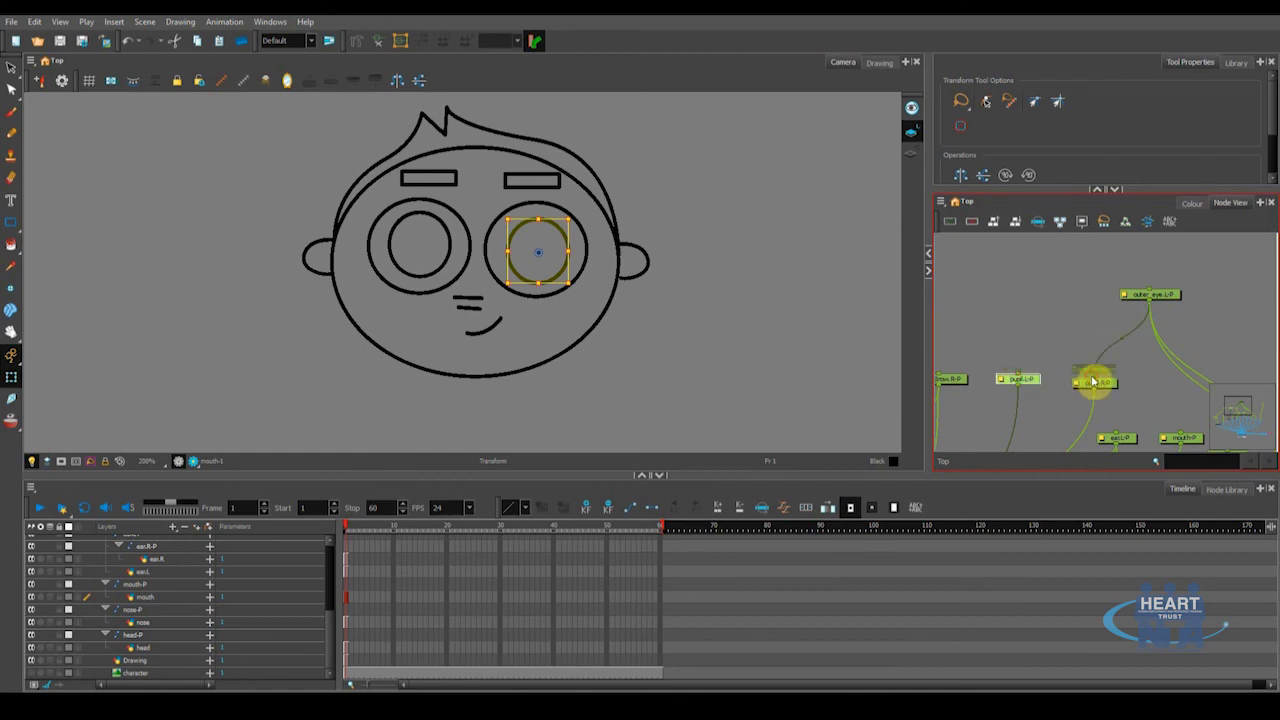
click(1100, 383)
drag(1107, 391, 1078, 356)
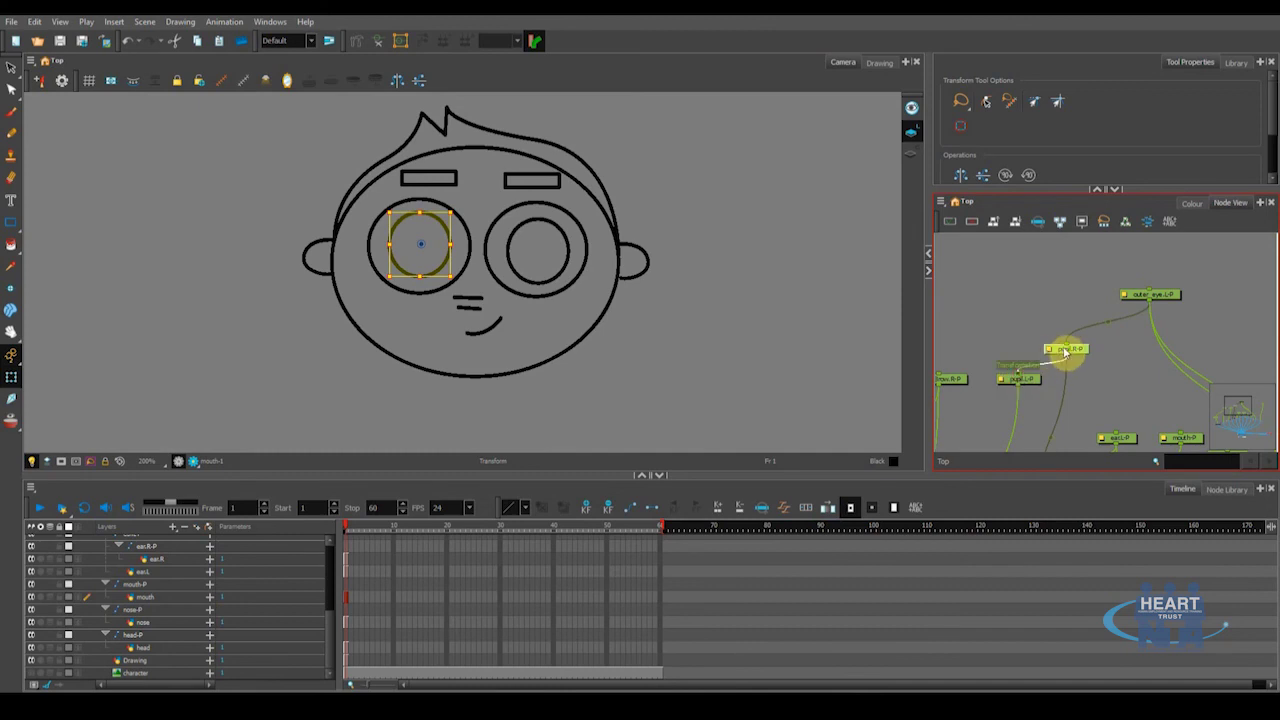
drag(1081, 352, 1099, 346)
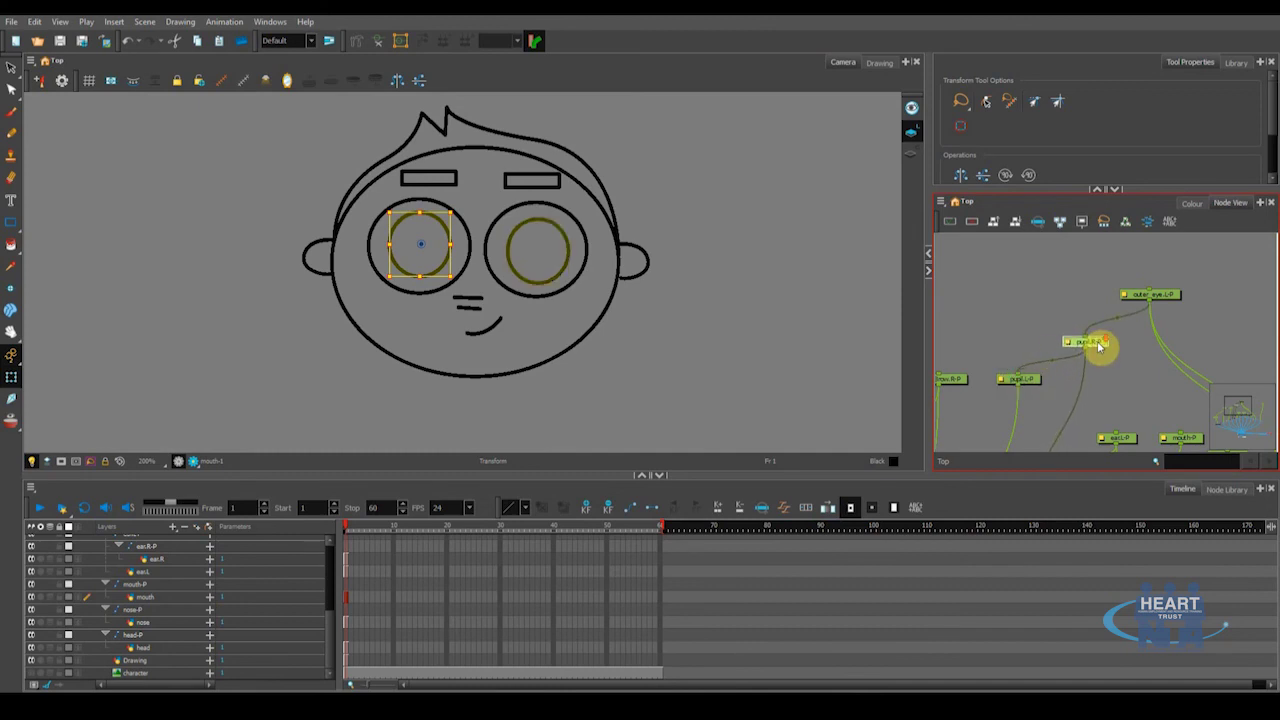
Place the mouth-P peg above the nose nodes and connect nose-P as its child
scroll(1099, 346, down, 1)
scroll(1095, 350, down, 1)
drag(1091, 347, 1016, 357)
scroll(1036, 361, up, 2)
drag(1080, 311, 1074, 297)
drag(1100, 344, 1034, 334)
drag(1087, 380, 1084, 300)
click(1077, 317)
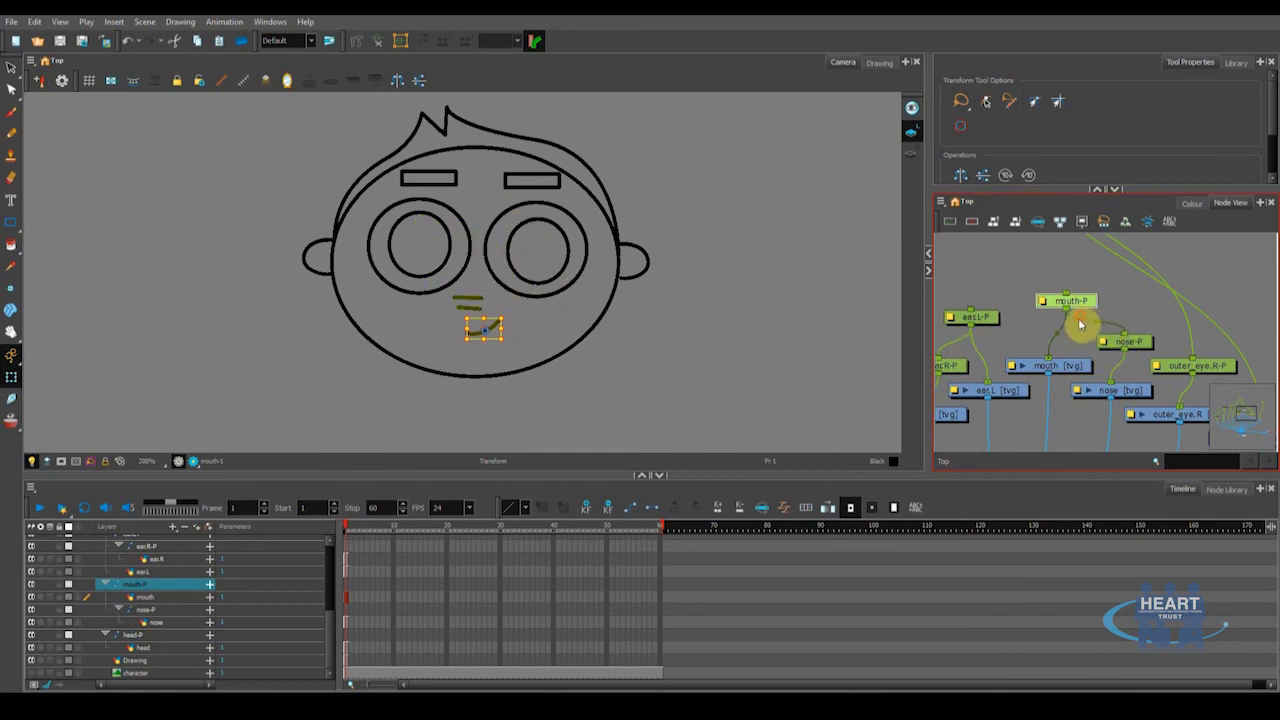
drag(1080, 324, 1095, 376)
drag(1106, 333, 1106, 317)
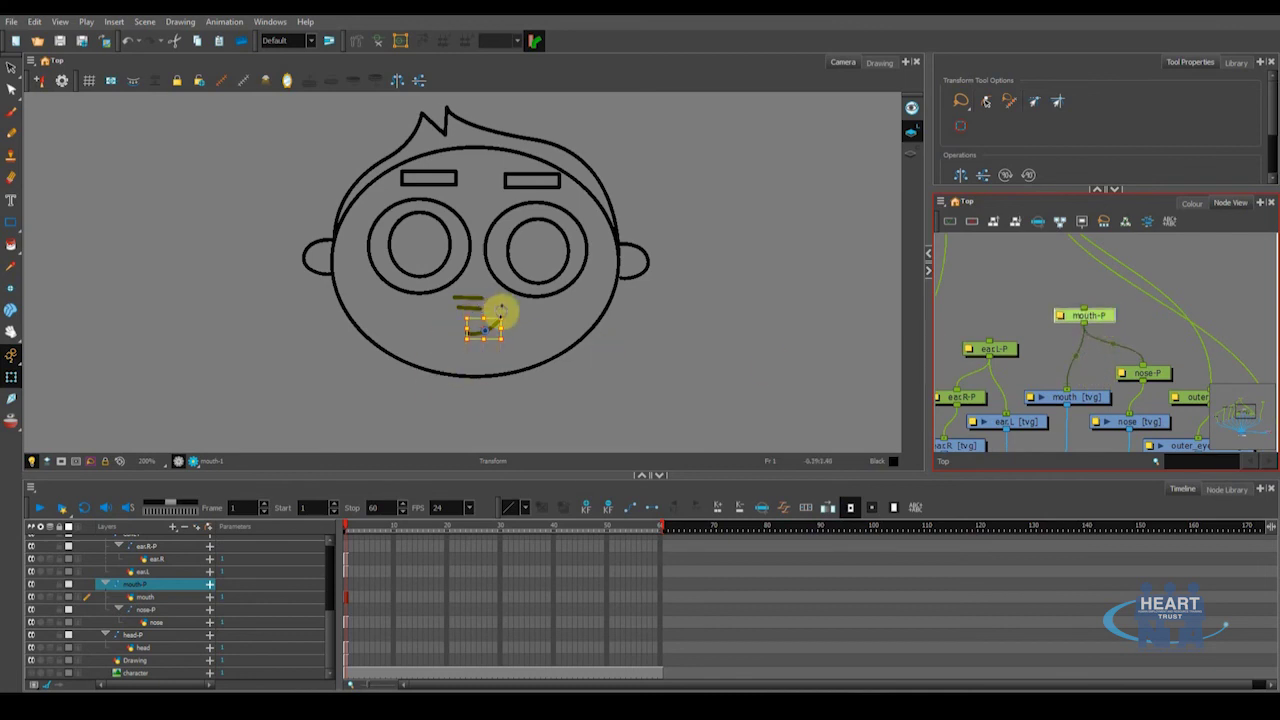
Raise the ear.L-P peg and move the mouth-P and nose-P pegs together to clear space near outer_eye.L-P
drag(1040, 367, 1020, 288)
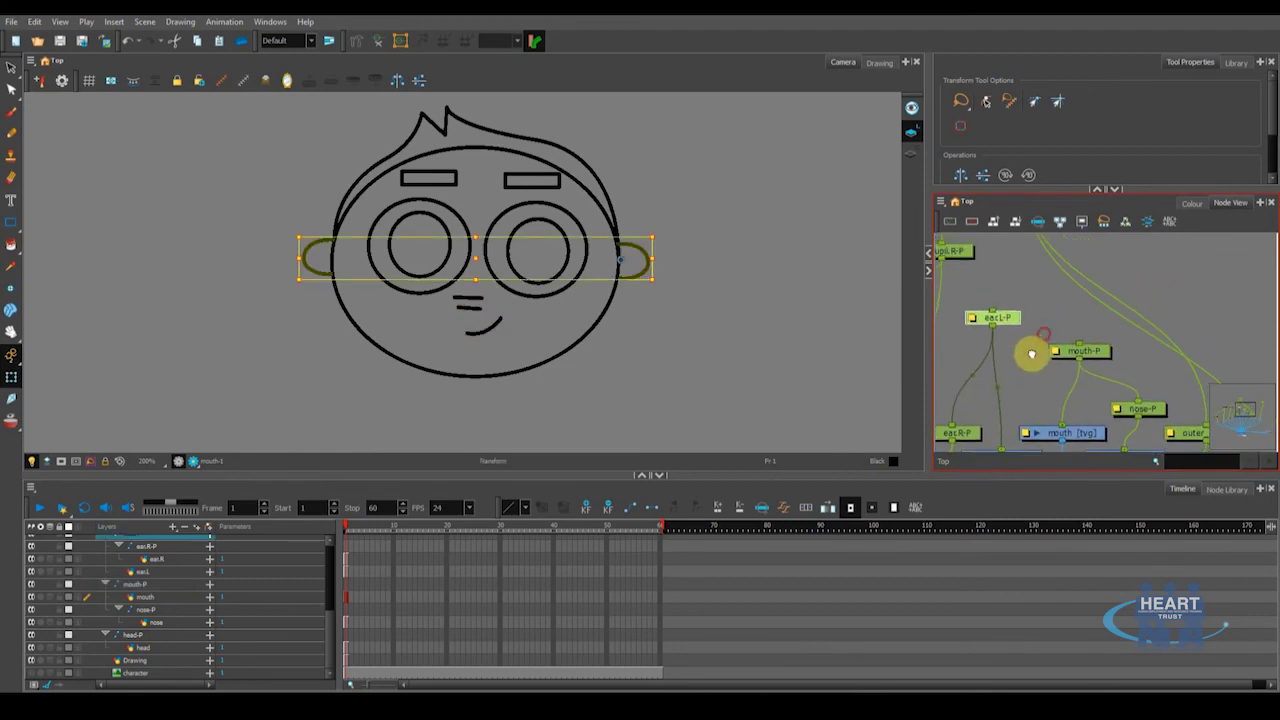
click(1094, 353)
drag(1098, 353, 1105, 363)
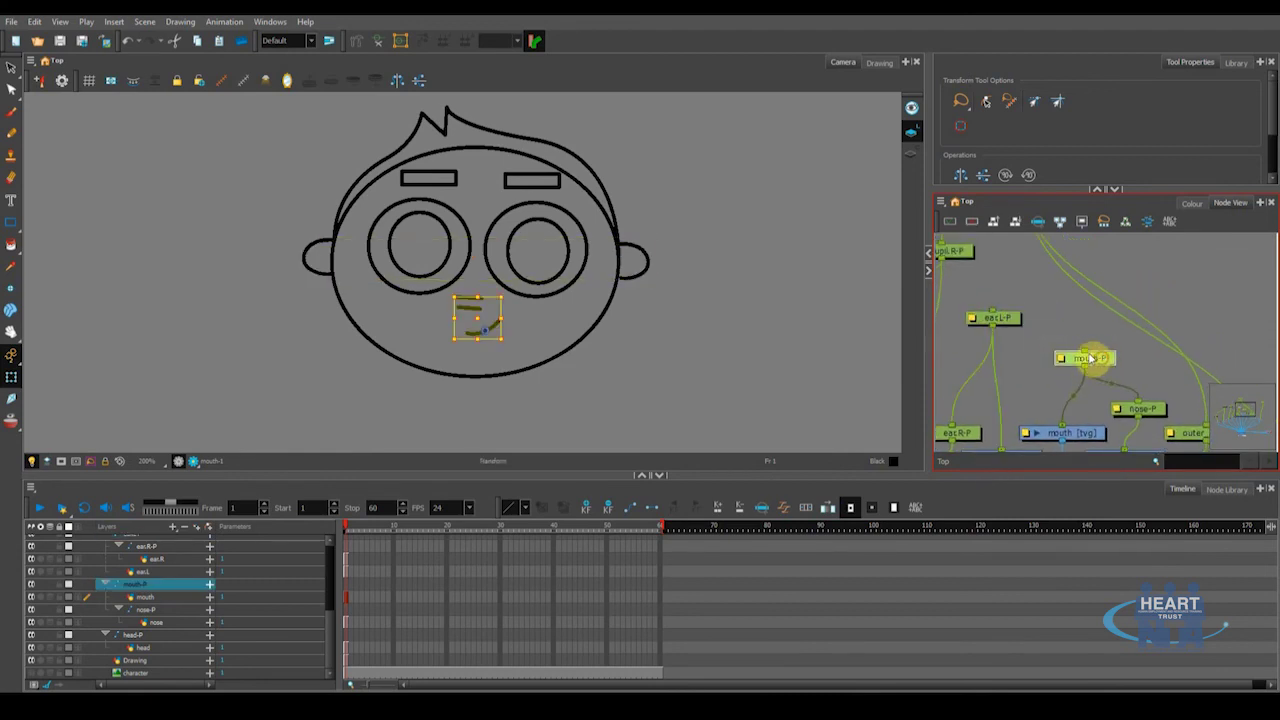
drag(1029, 366, 1105, 386)
scroll(1077, 362, down, 2)
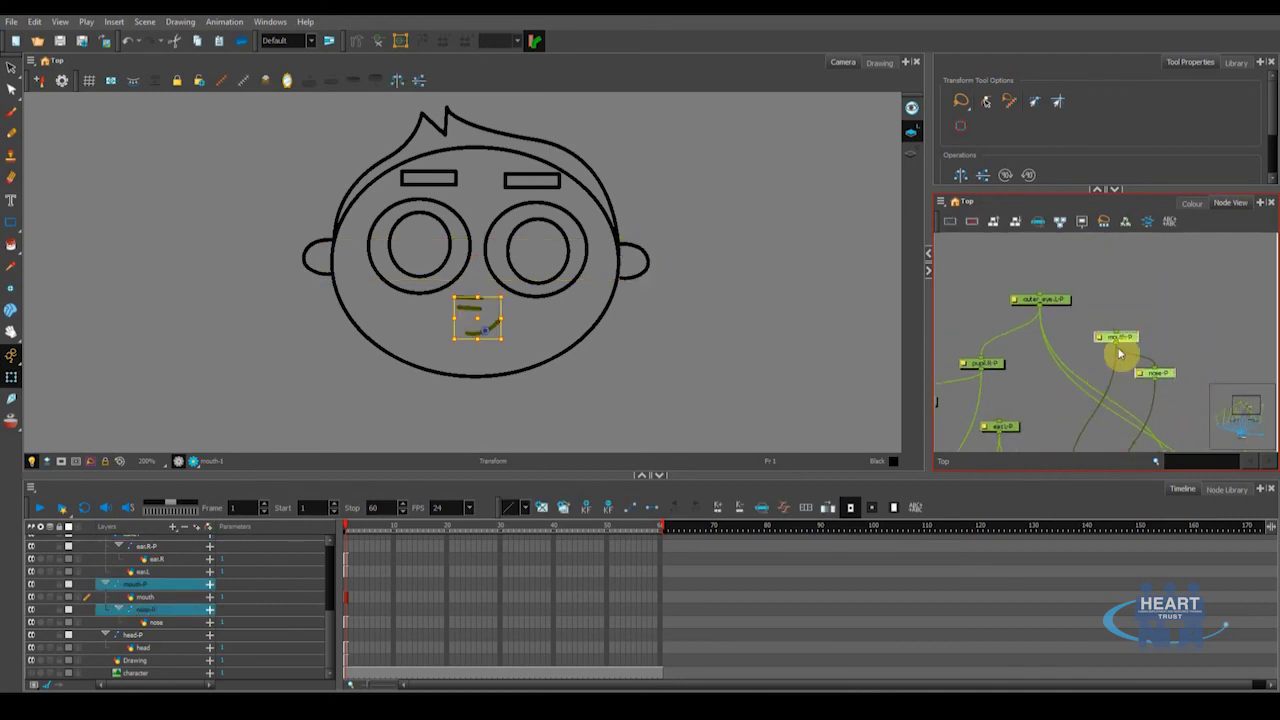
Connect the mouth-P peg as a child of outer_eye.L-P and test-move the combined facial features
drag(1118, 334, 1193, 264)
drag(1168, 351, 1071, 349)
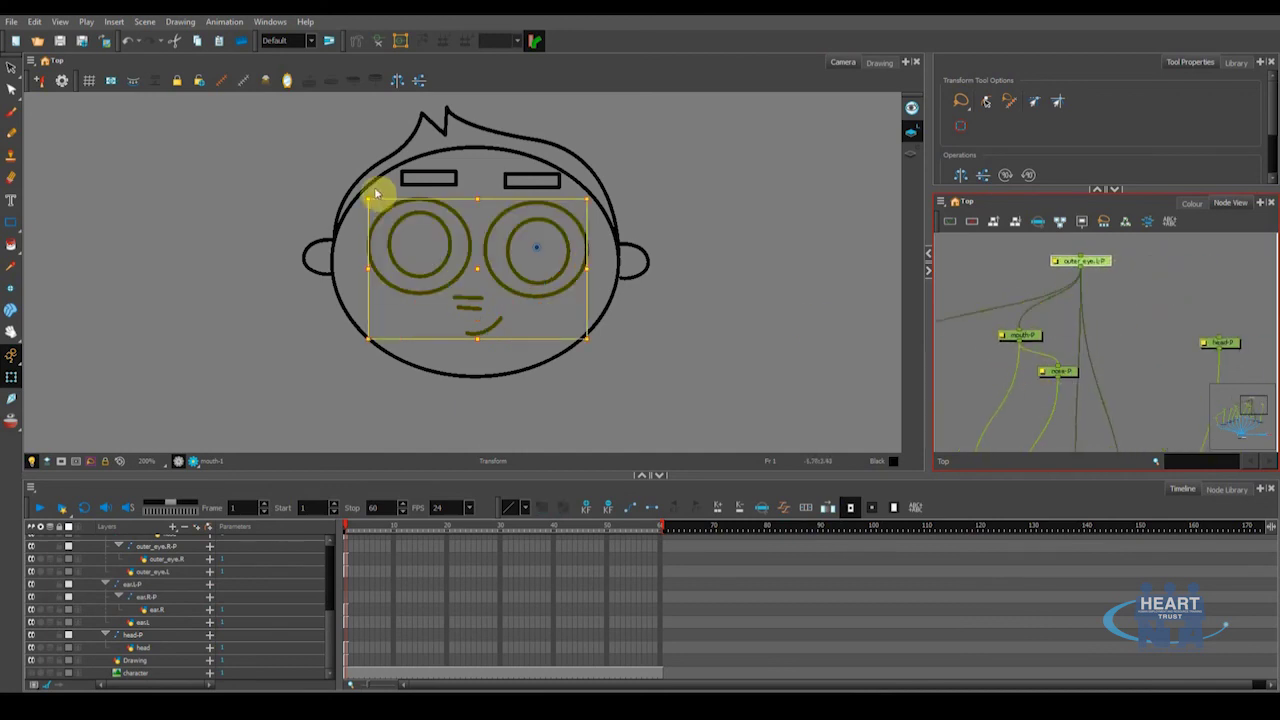
mouse_move(467, 261)
mouse_down()
mouse_move(489, 251)
mouse_move(463, 249)
mouse_move(450, 277)
mouse_move(477, 246)
mouse_move(443, 266)
mouse_move(453, 290)
mouse_move(477, 249)
mouse_move(457, 257)
mouse_move(485, 270)
mouse_move(471, 252)
mouse_move(491, 277)
mouse_up()
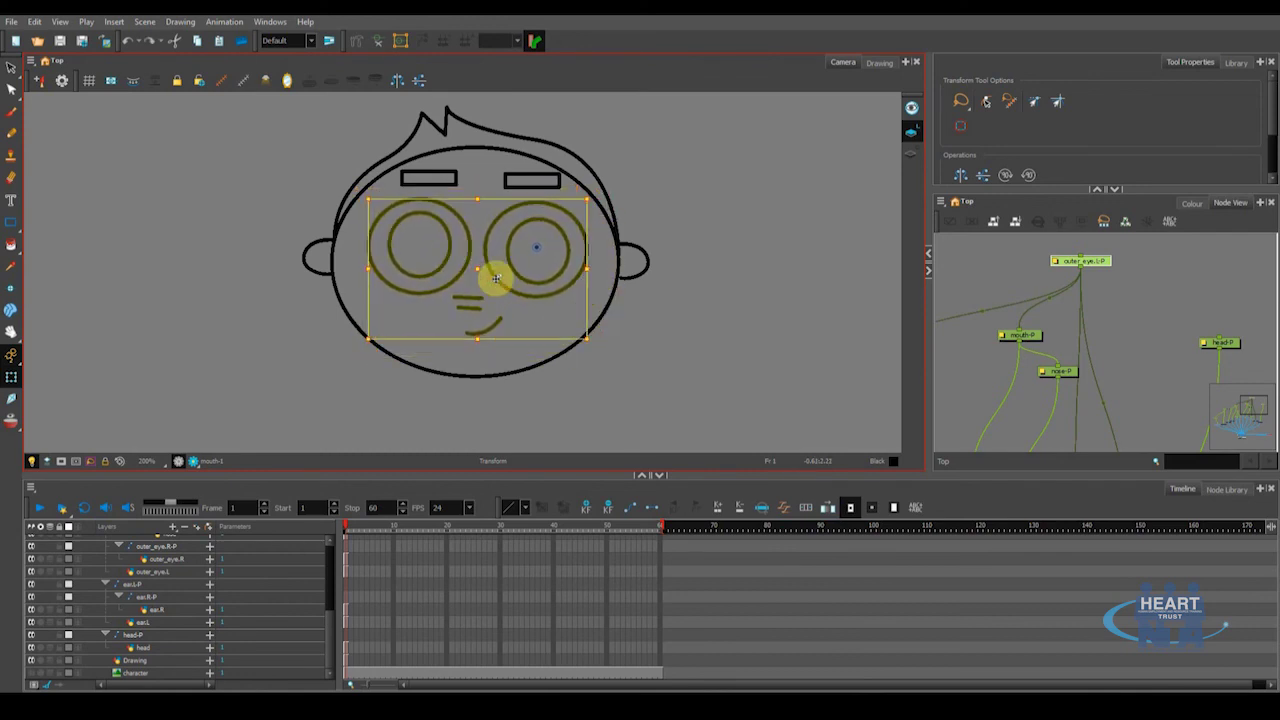
Connect the eyeBrow.R-P peg, with eyeBrow.L-P beneath it, to outer_eye.L-P and test-move the grouped features
key(space)
drag(1037, 390, 1123, 346)
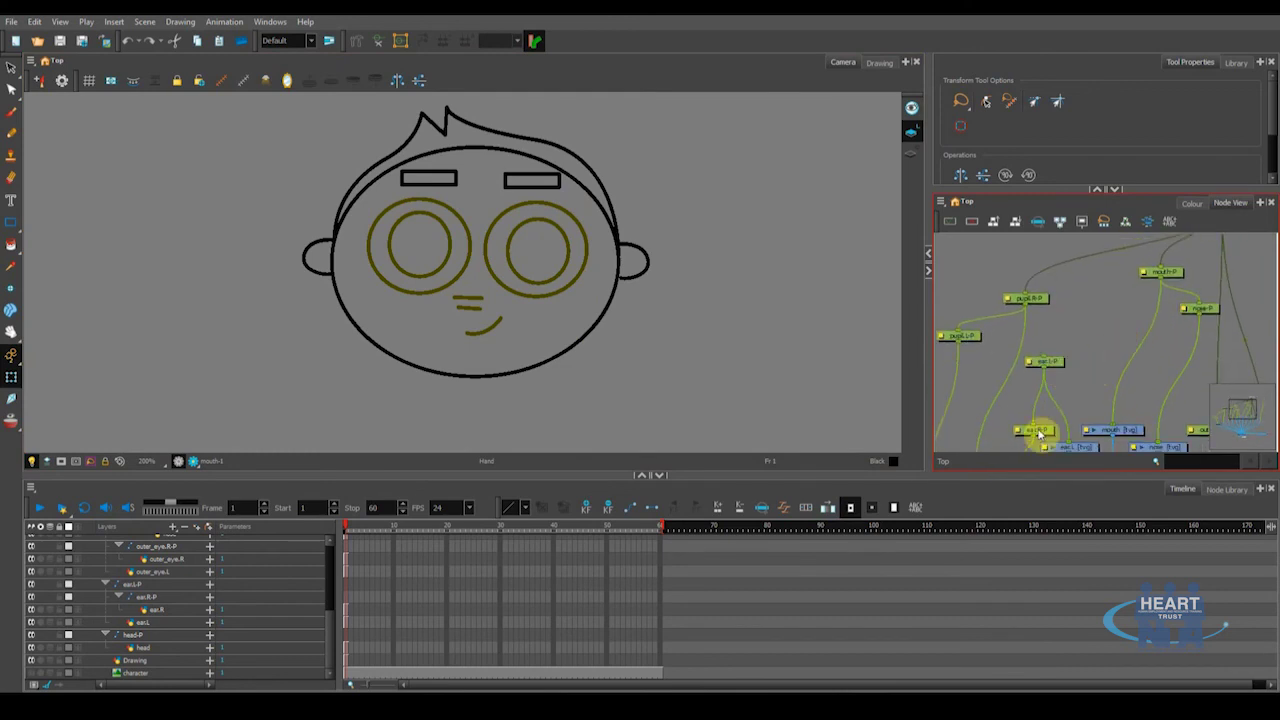
drag(1045, 420, 1128, 385)
drag(1078, 393, 1151, 381)
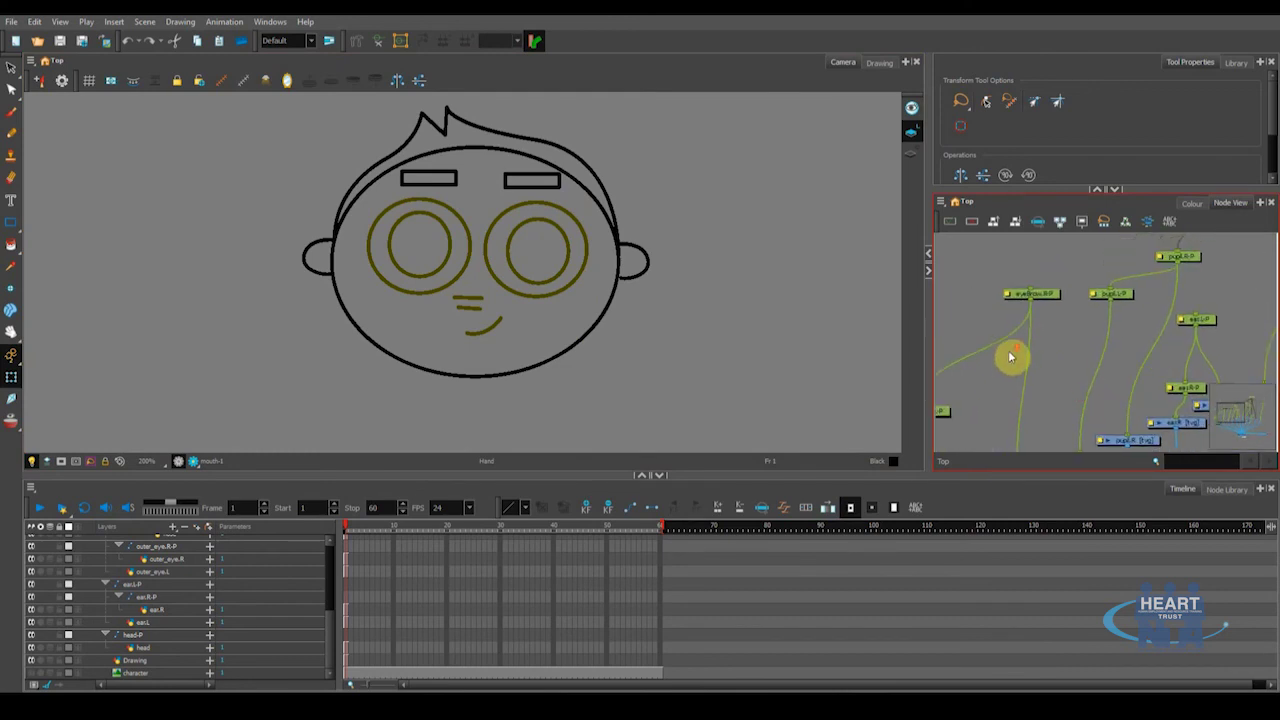
scroll(1009, 355, down, 1)
drag(949, 404, 988, 371)
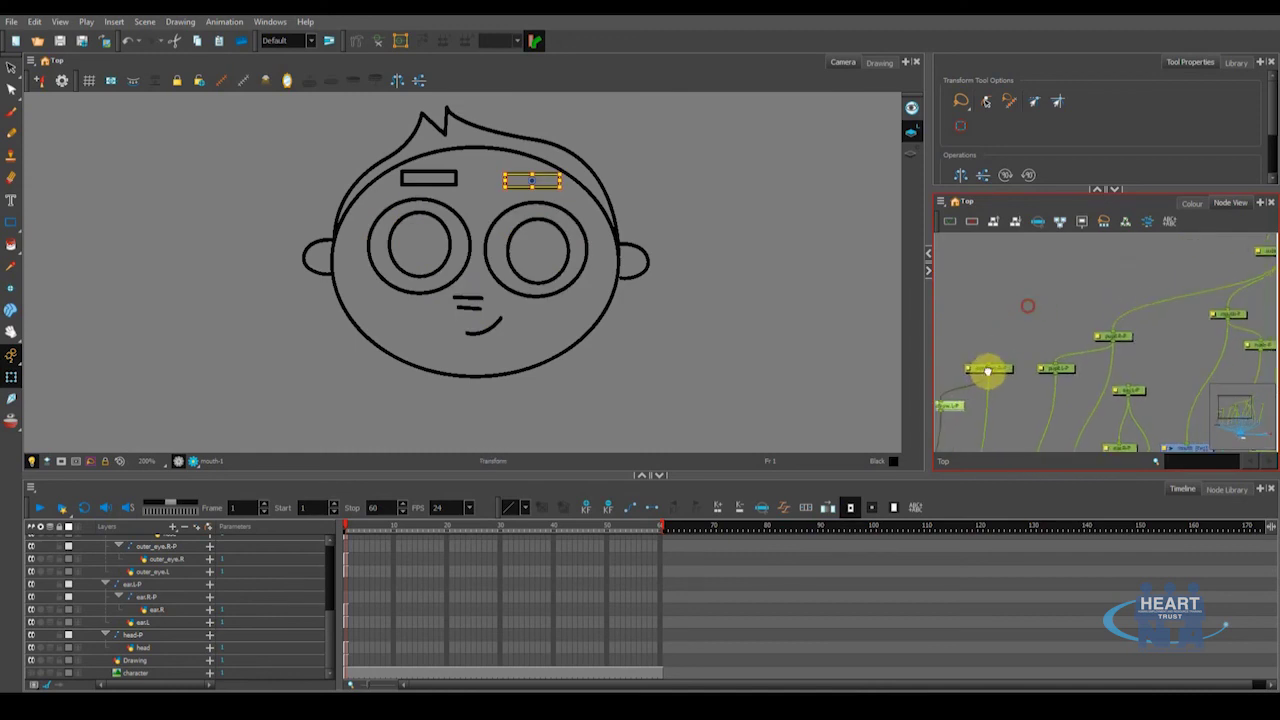
drag(988, 322, 949, 444)
drag(1003, 371, 961, 334)
drag(1194, 298, 1189, 265)
drag(957, 306, 1186, 250)
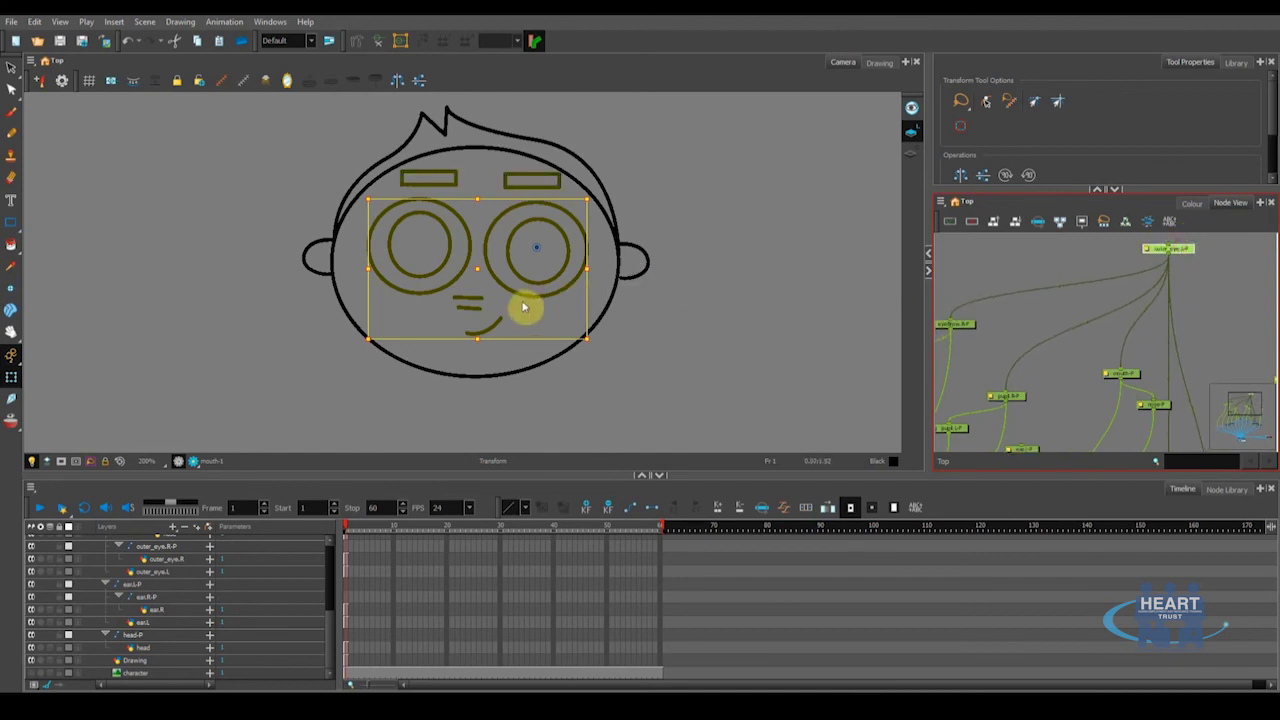
mouse_move(522, 296)
mouse_down()
mouse_move(537, 303)
mouse_move(506, 309)
mouse_move(534, 294)
mouse_move(528, 305)
mouse_move(524, 295)
mouse_up()
Find the ear pegs and connect ear.L-P, with ear.R-P beneath it, as a child of head-P
click(1092, 378)
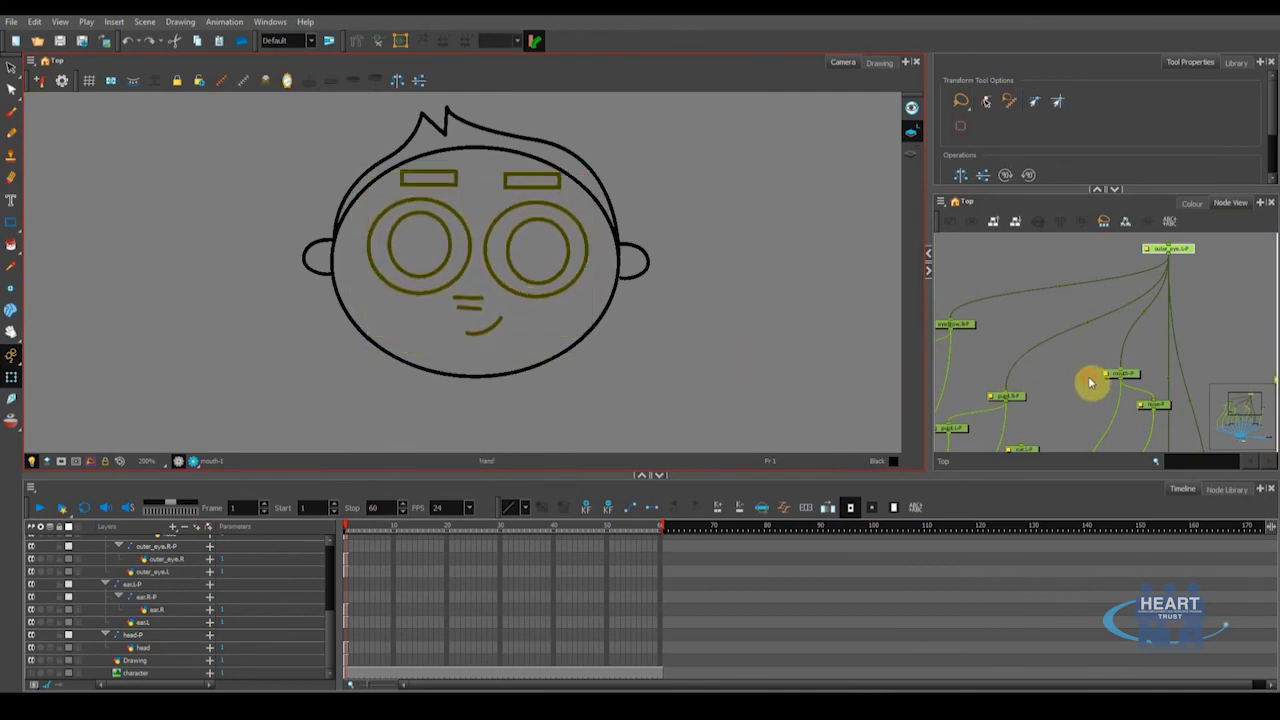
mouse_move(1064, 379)
mouse_down()
mouse_move(997, 320)
mouse_move(1045, 371)
mouse_up()
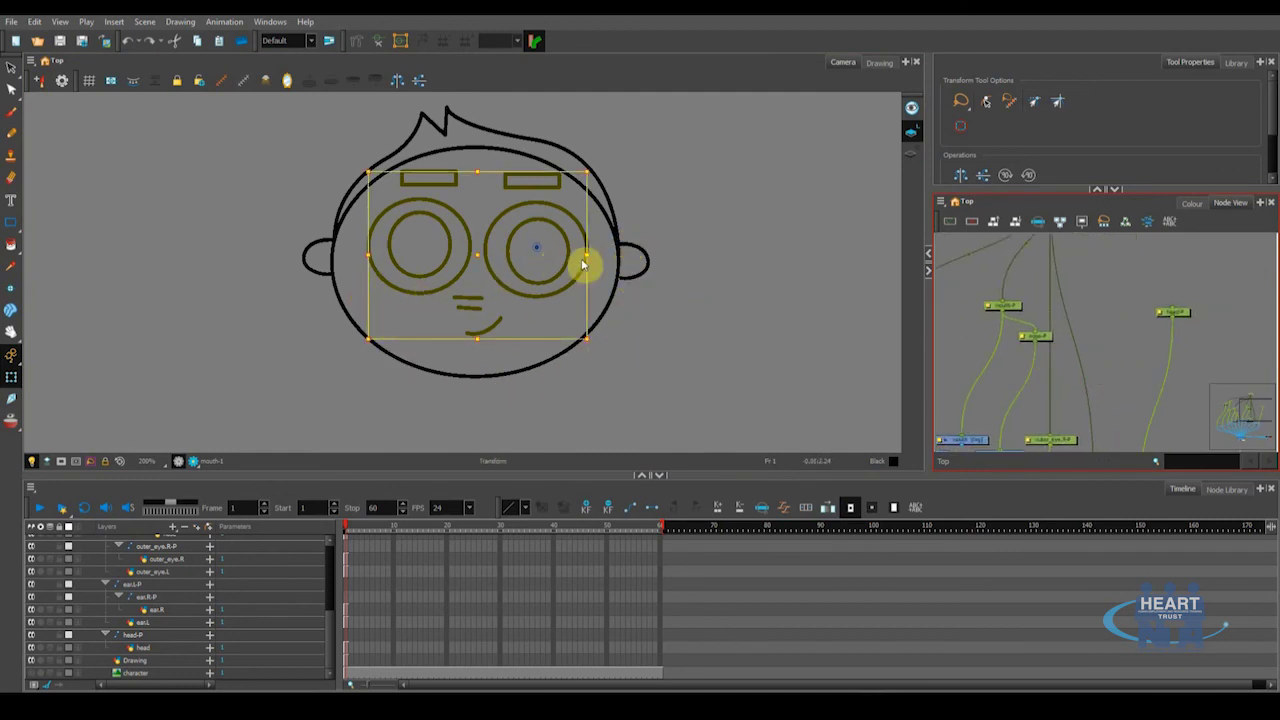
click(649, 219)
drag(641, 289, 640, 309)
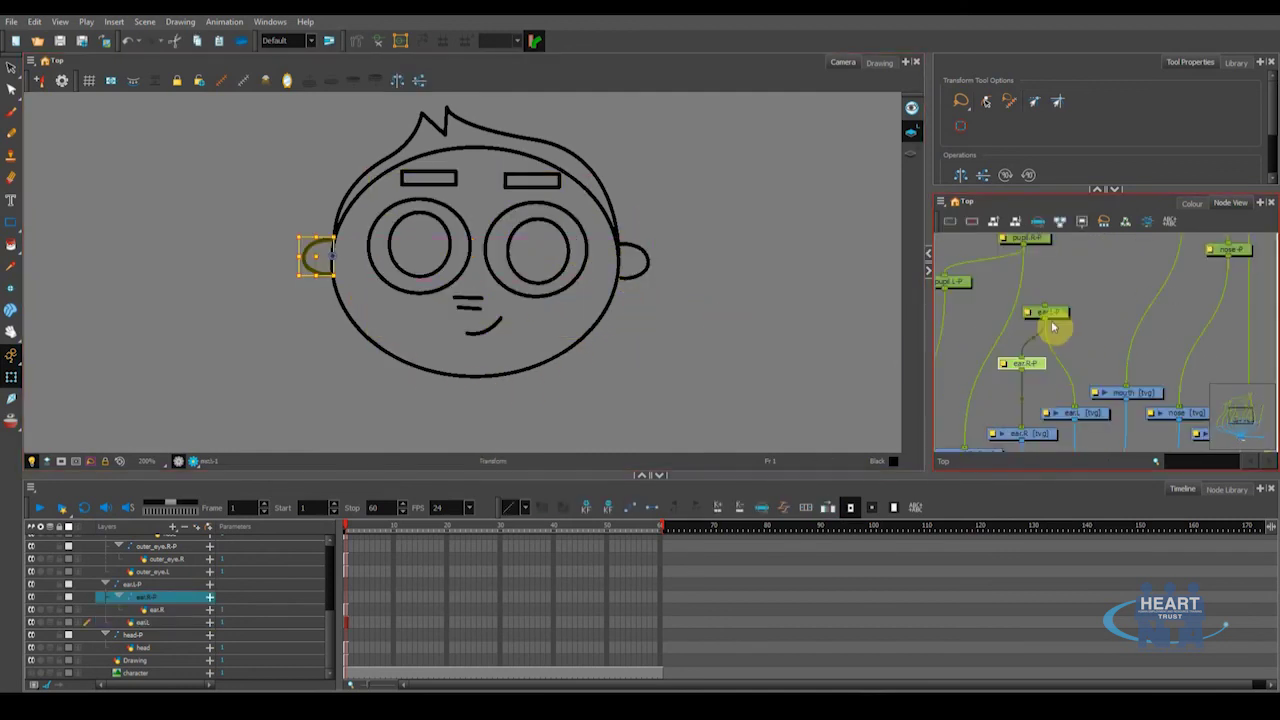
click(1072, 314)
mouse_move(1136, 297)
mouse_down()
mouse_move(1048, 368)
mouse_move(1066, 349)
mouse_move(1214, 298)
mouse_move(1219, 263)
mouse_up()
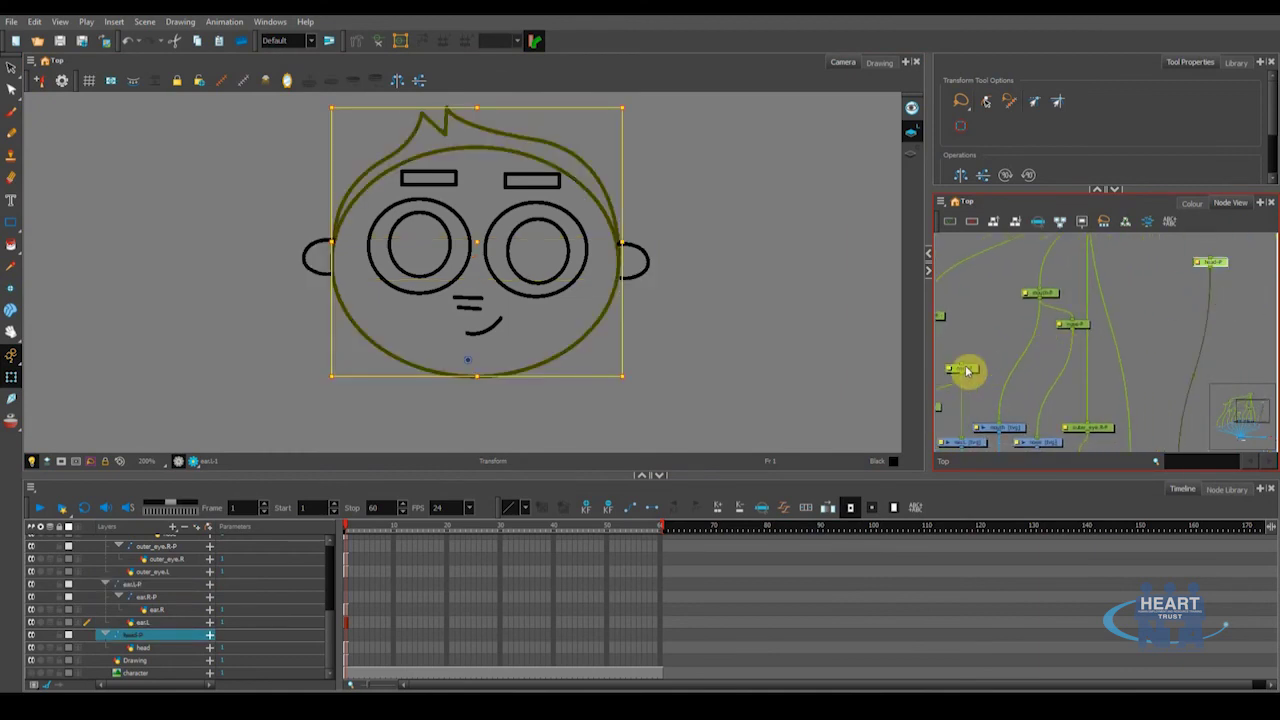
drag(988, 368, 1210, 266)
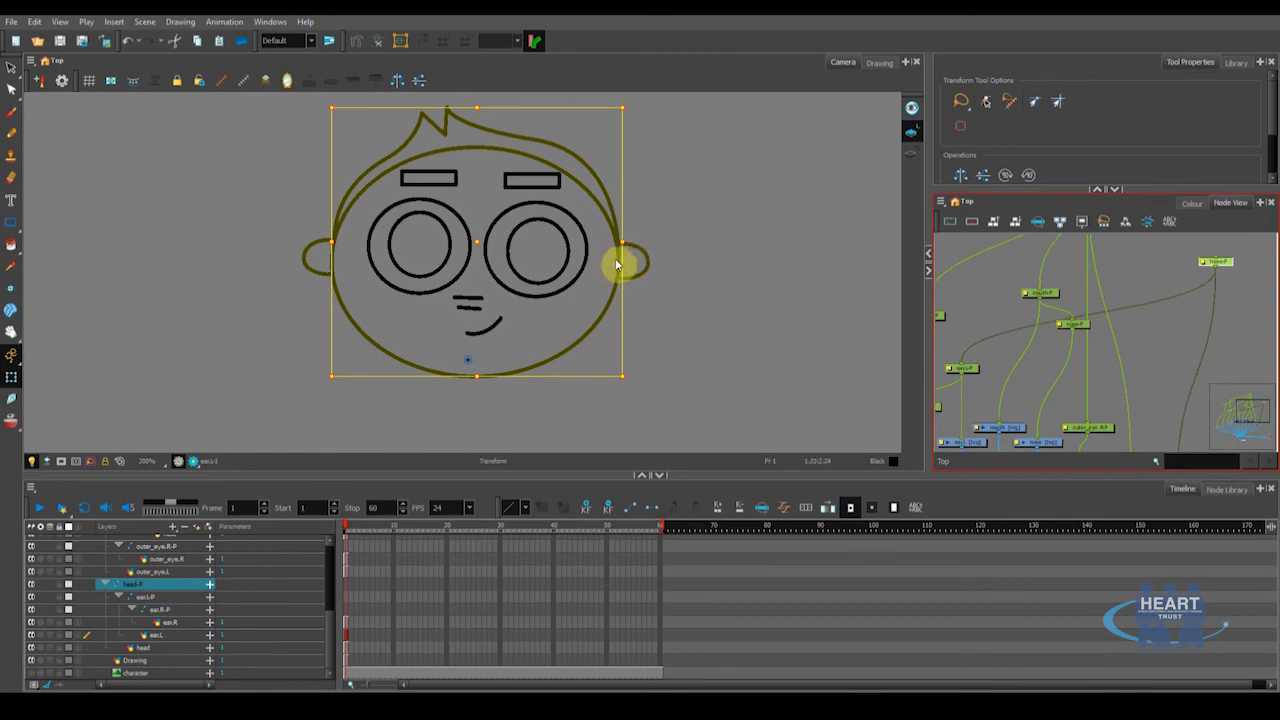
Test-move the head with its ears, undo the move, and select the facial features in the drawing
drag(617, 268, 671, 295)
key(ctrl+z)
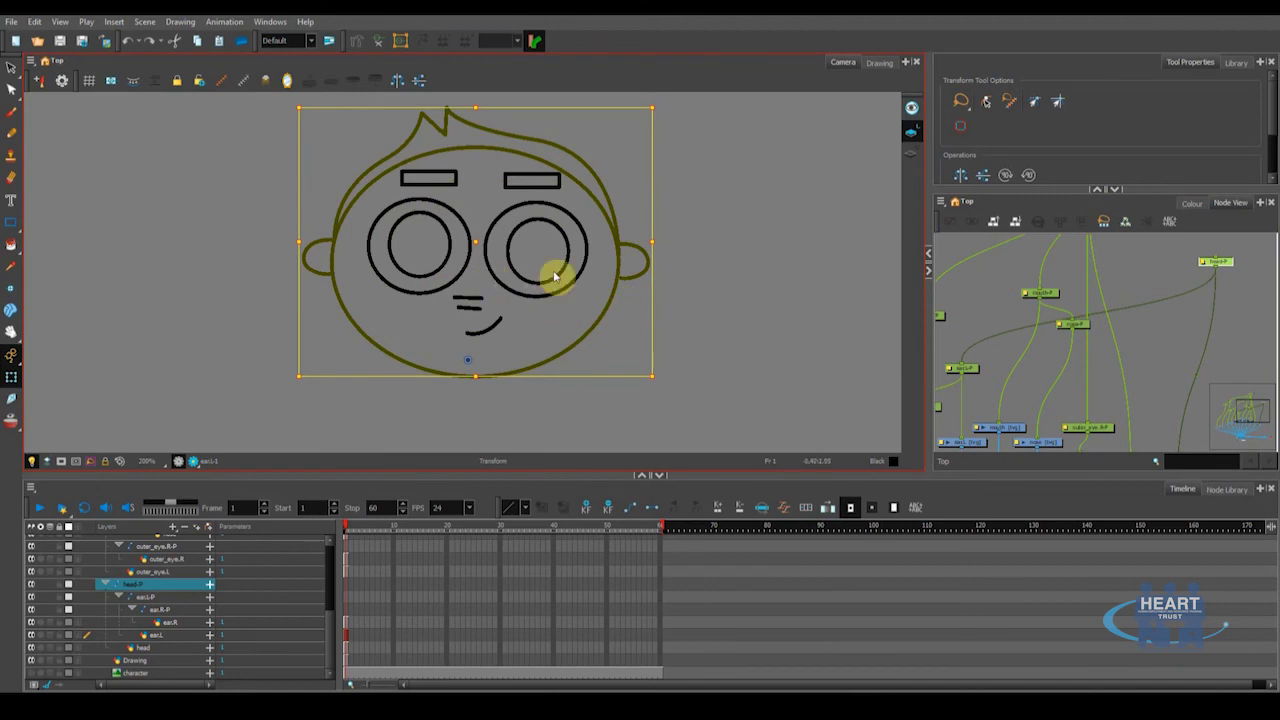
drag(536, 336, 403, 290)
click(449, 221)
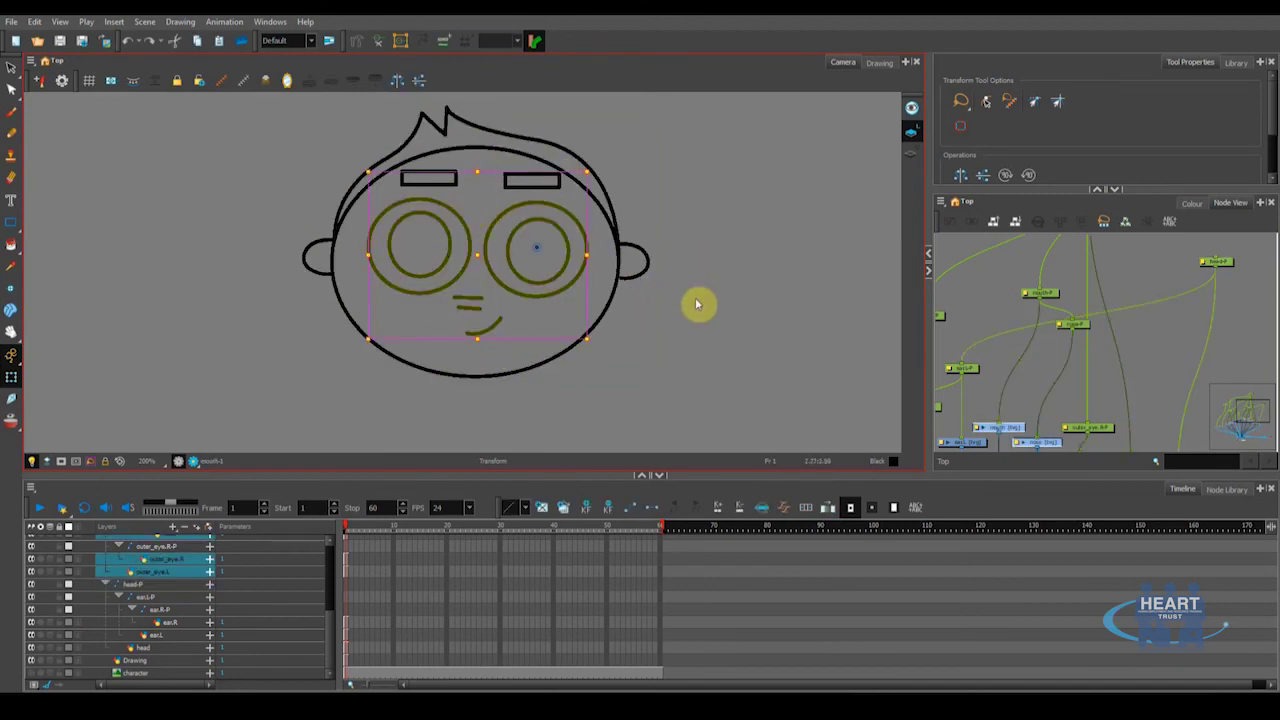
Position head-P above outer_eye.L-P and connect outer_eye.L-P as a child of head-P
drag(1081, 296, 1027, 409)
drag(1175, 364, 1161, 234)
drag(1134, 307, 1117, 281)
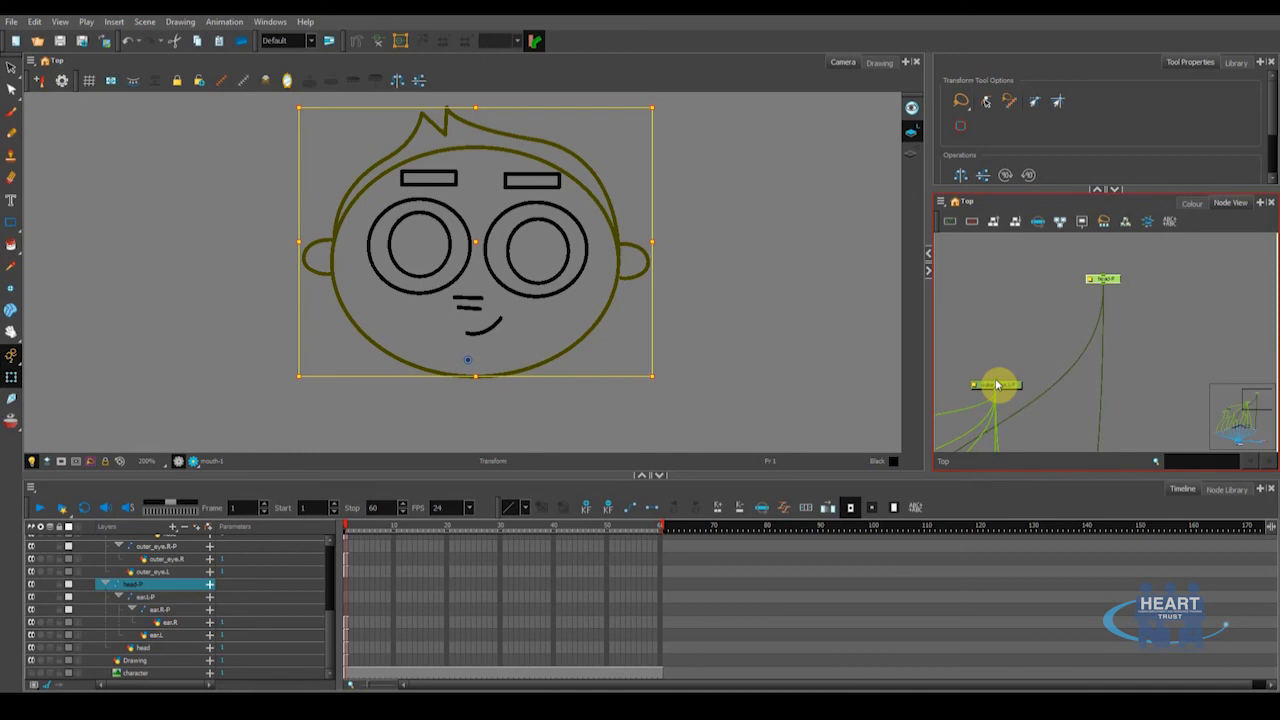
drag(997, 383, 1104, 284)
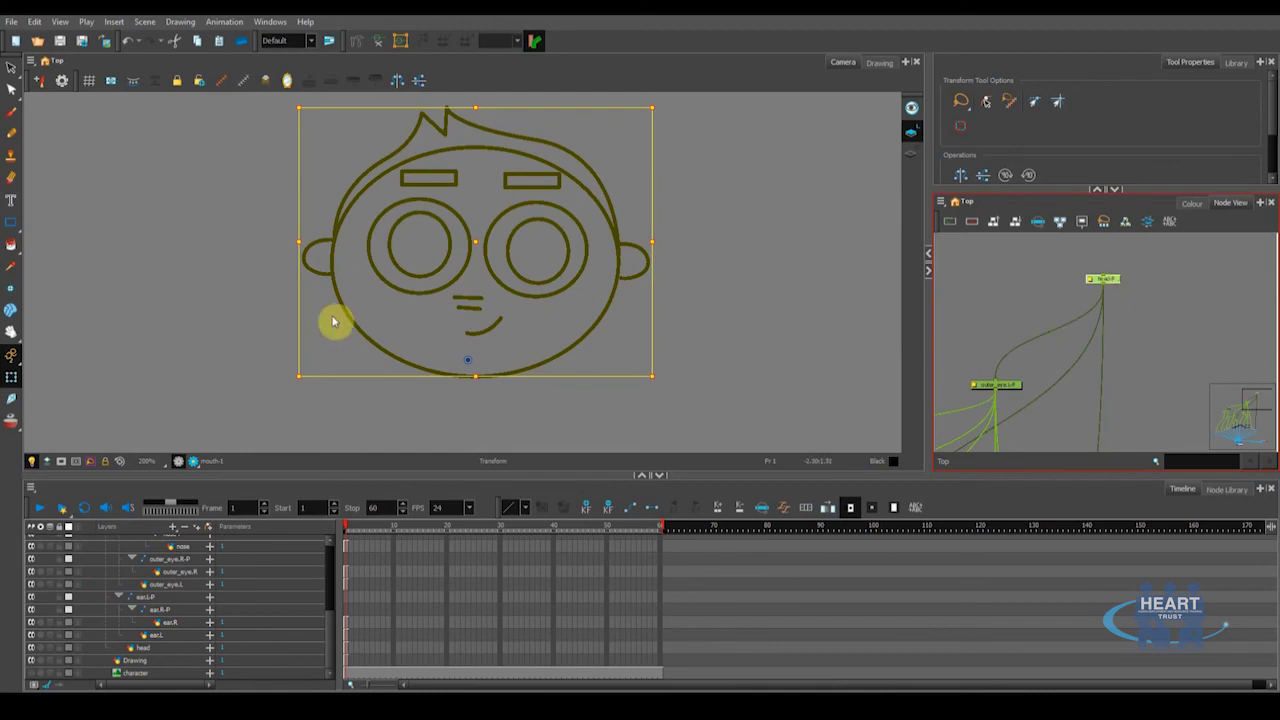
Test the hierarchy by transforming the head-P group and the outer_eye.L-P group, restoring their original positions
mouse_move(289, 391)
mouse_down()
mouse_move(334, 446)
mouse_move(323, 351)
mouse_move(331, 403)
mouse_move(346, 383)
mouse_up()
click(1006, 390)
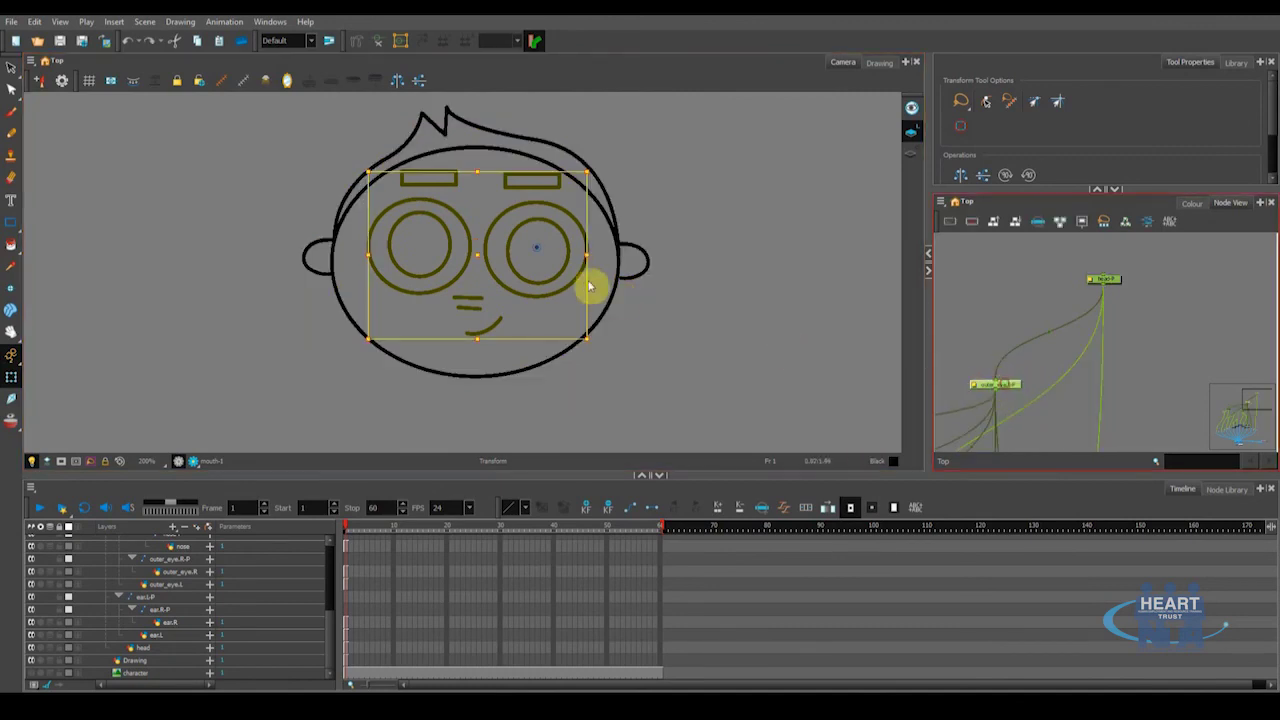
mouse_move(450, 283)
mouse_down()
mouse_move(486, 289)
mouse_move(443, 282)
mouse_move(463, 282)
mouse_up()
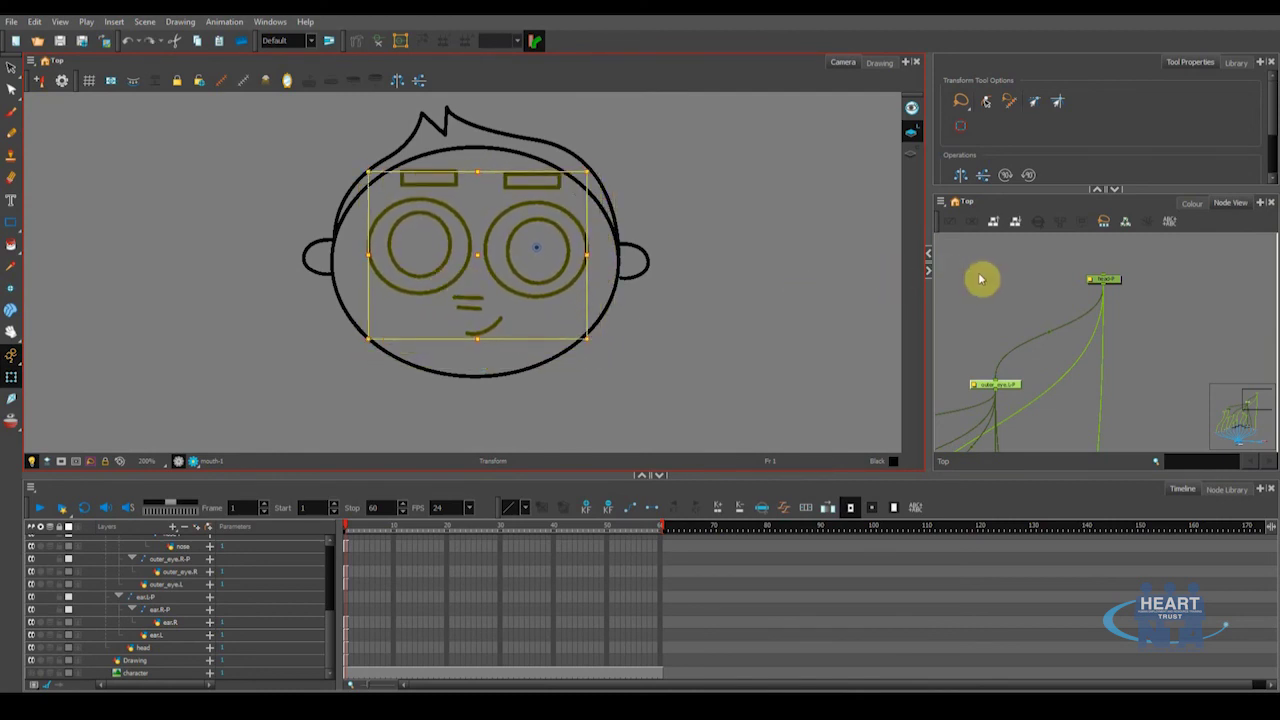
click(1104, 280)
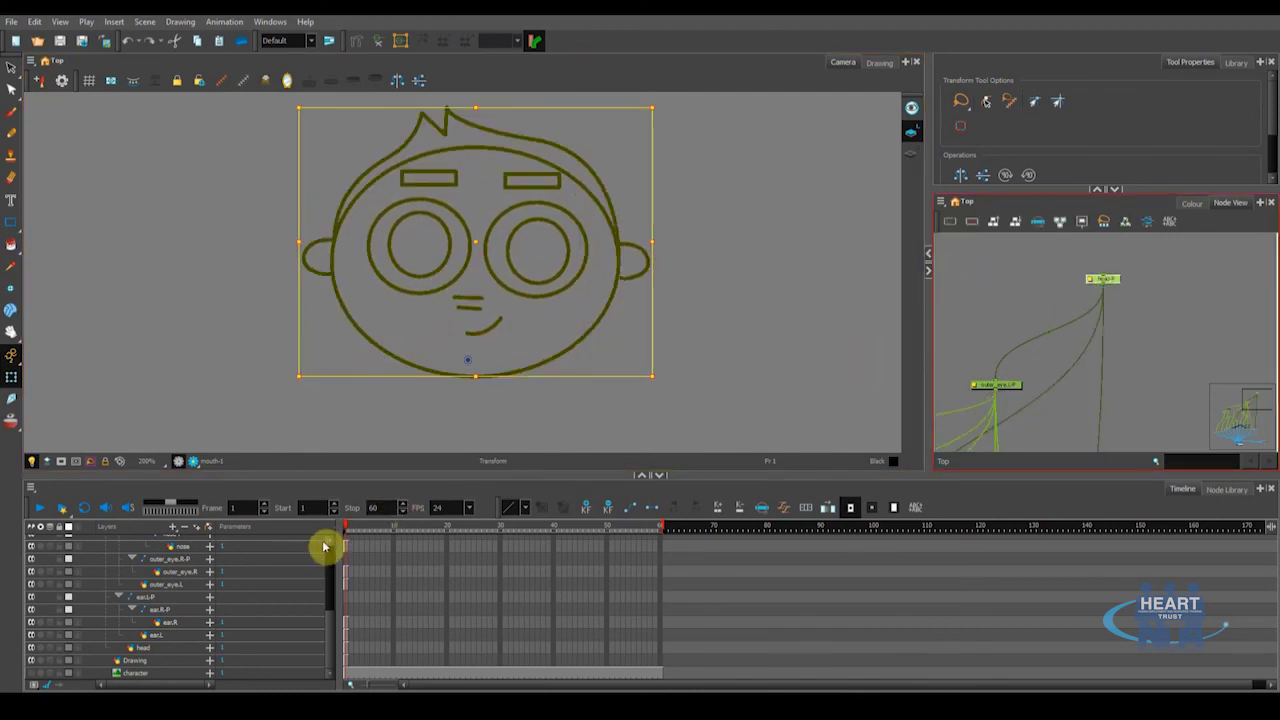
Review the layers nested under head-P in the timeline and collapse the whole head-P hierarchy
scroll(210, 598, up, 5)
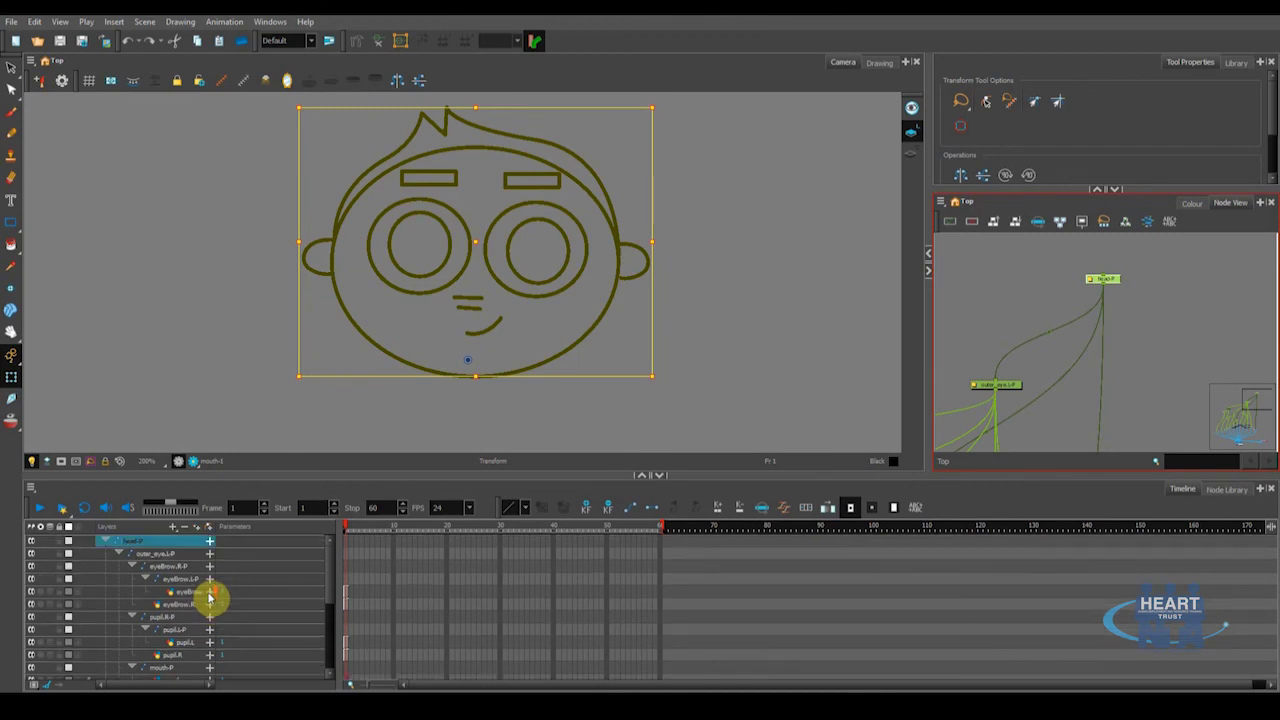
mouse_move(107, 545)
mouse_down()
mouse_move(145, 553)
mouse_move(104, 567)
mouse_move(130, 555)
mouse_up()
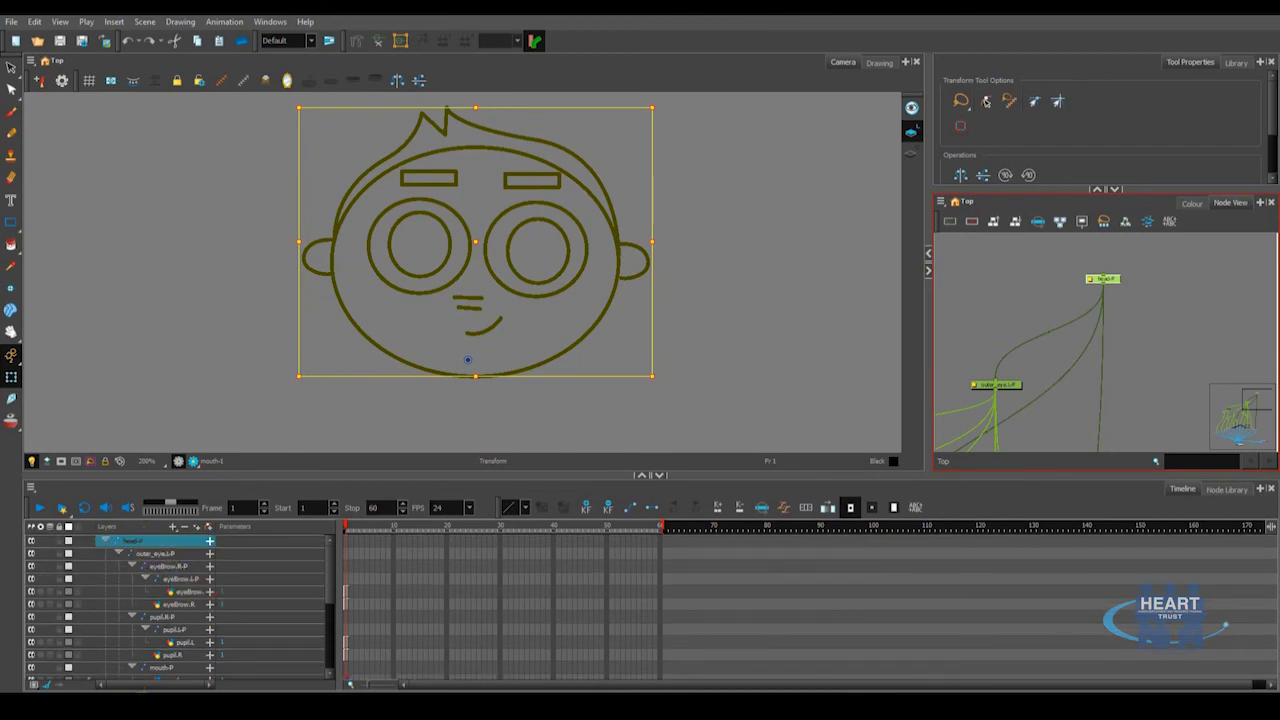
click(106, 543)
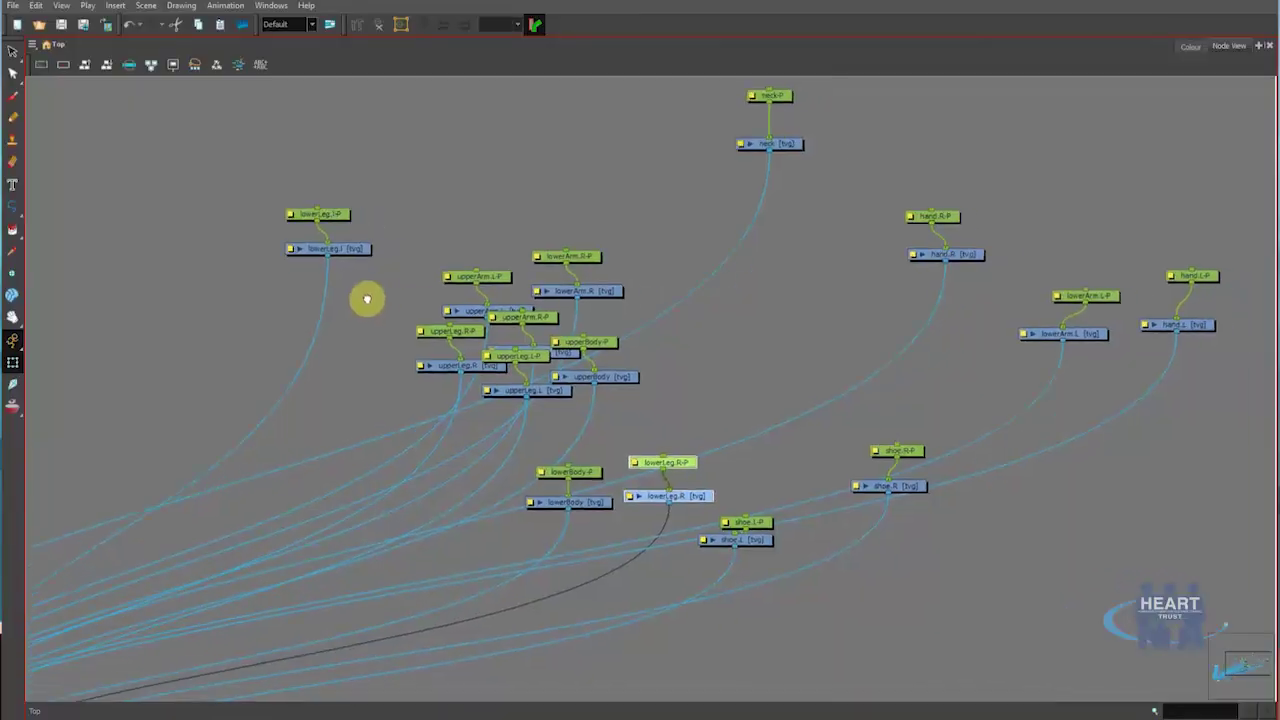
Move the upper arm nodes out of the overlapping cluster of body nodes
drag(367, 299, 271, 280)
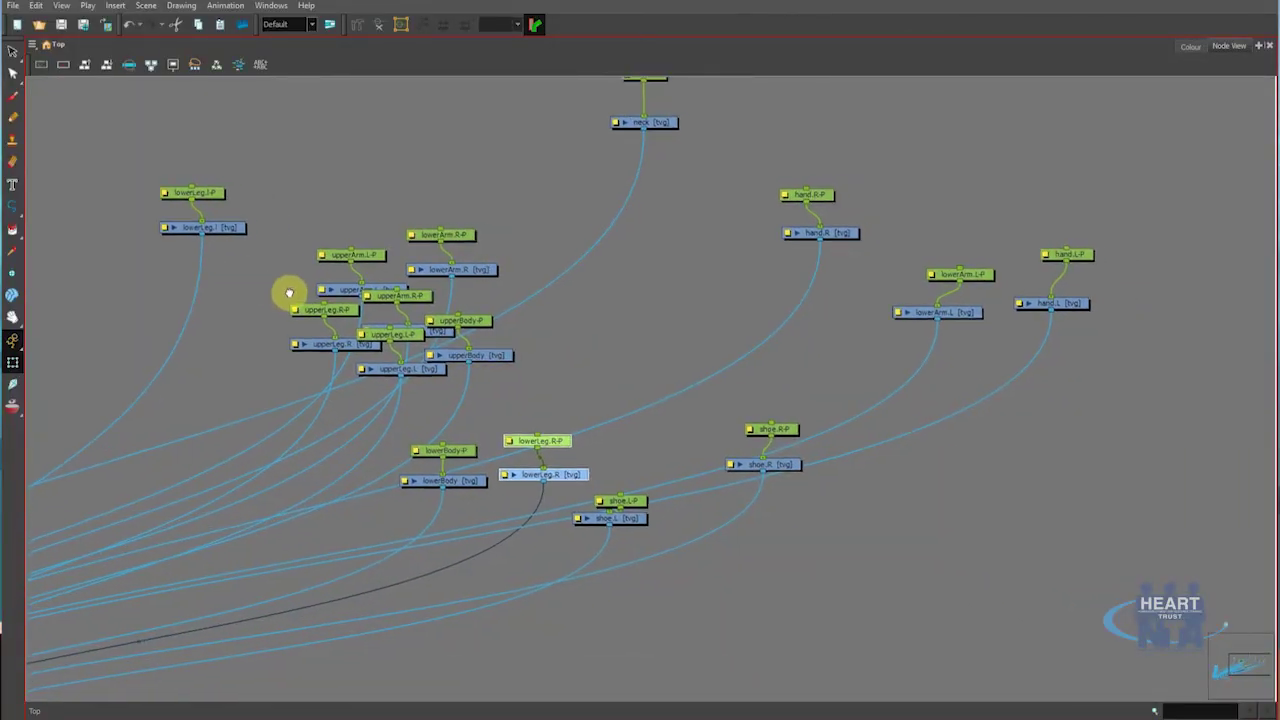
click(350, 260)
drag(375, 272, 860, 340)
drag(308, 287, 788, 369)
click(831, 386)
click(834, 372)
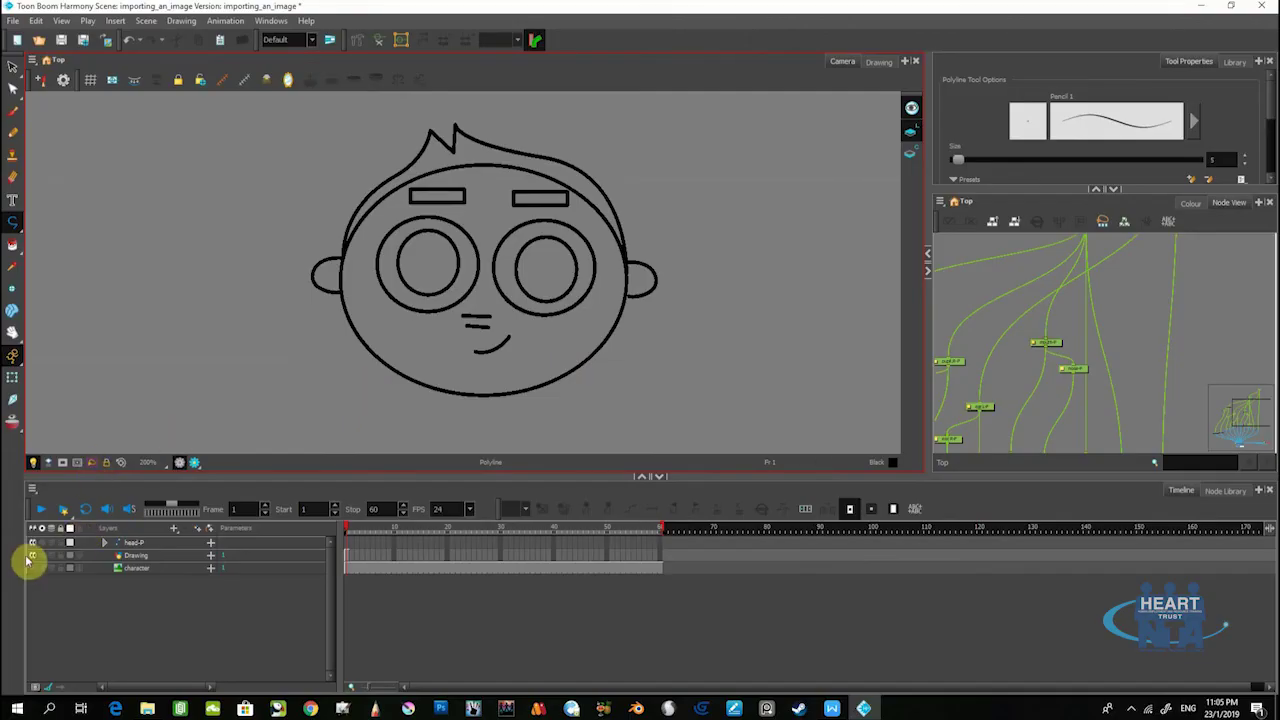
Show the character reference image layer
click(32, 568)
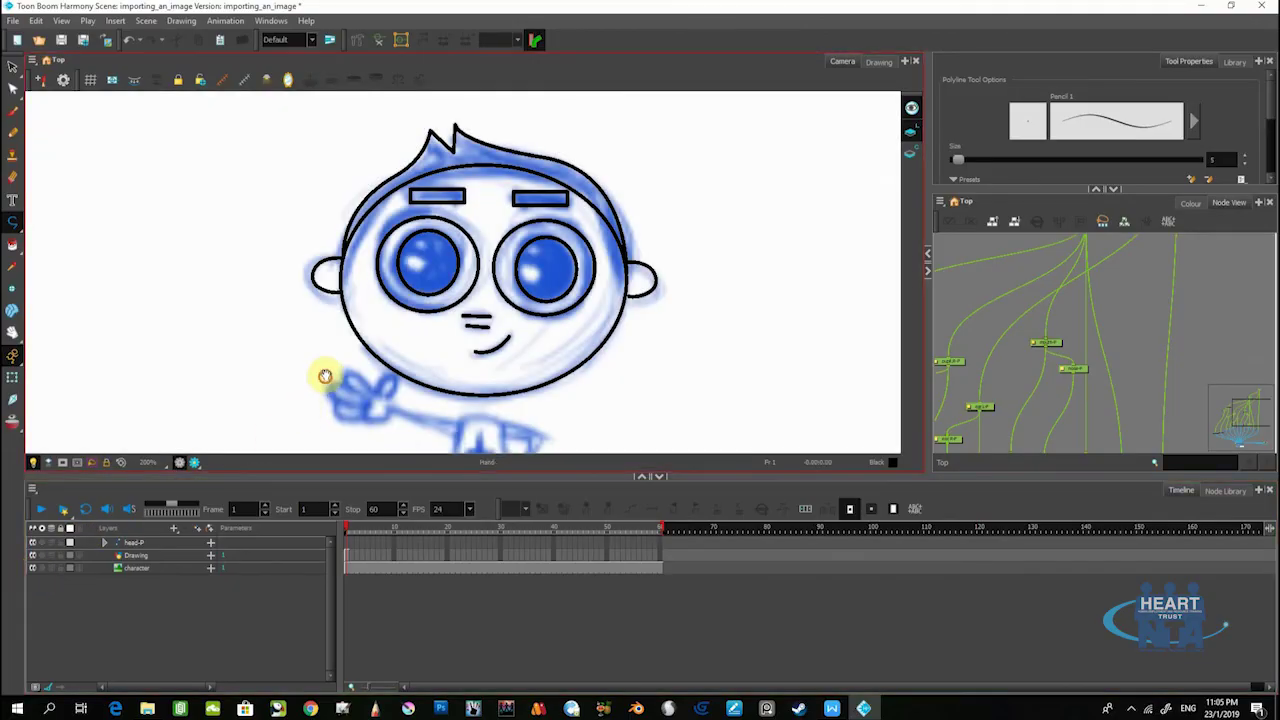
Add a vector drawing layer named upperBody for the character's torso
drag(323, 374, 297, 292)
drag(399, 362, 387, 306)
click(116, 541)
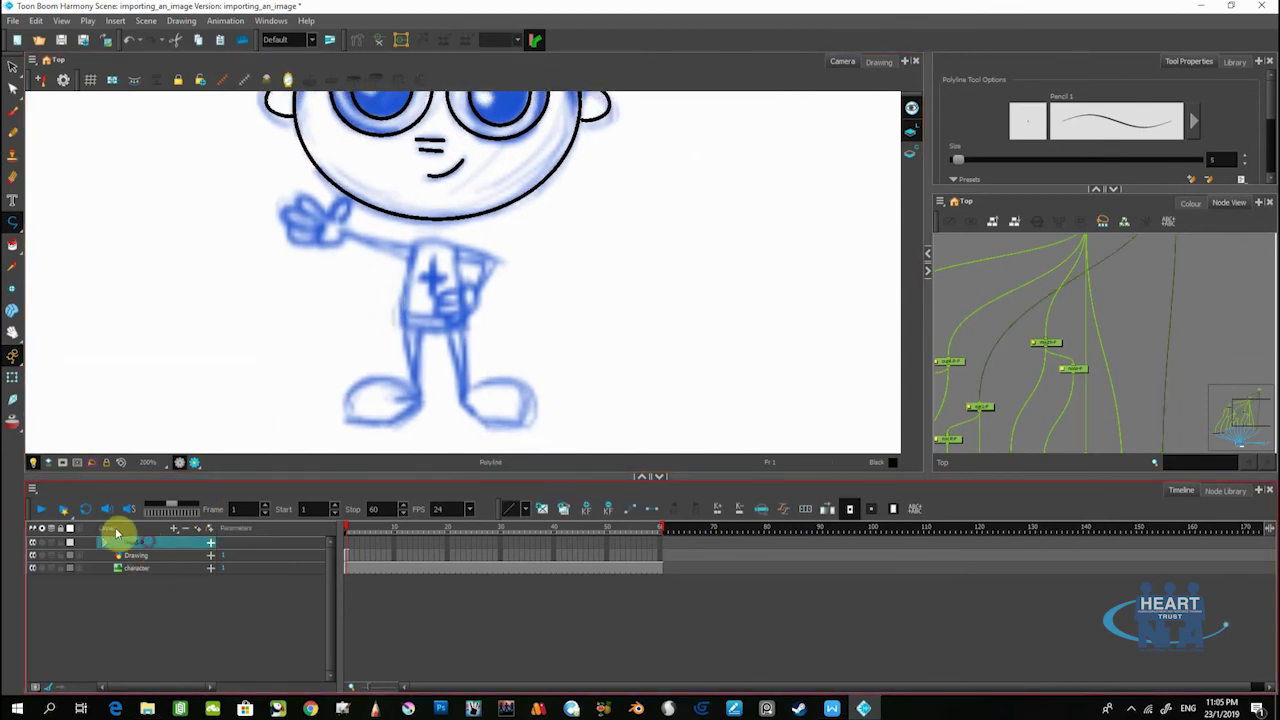
click(174, 528)
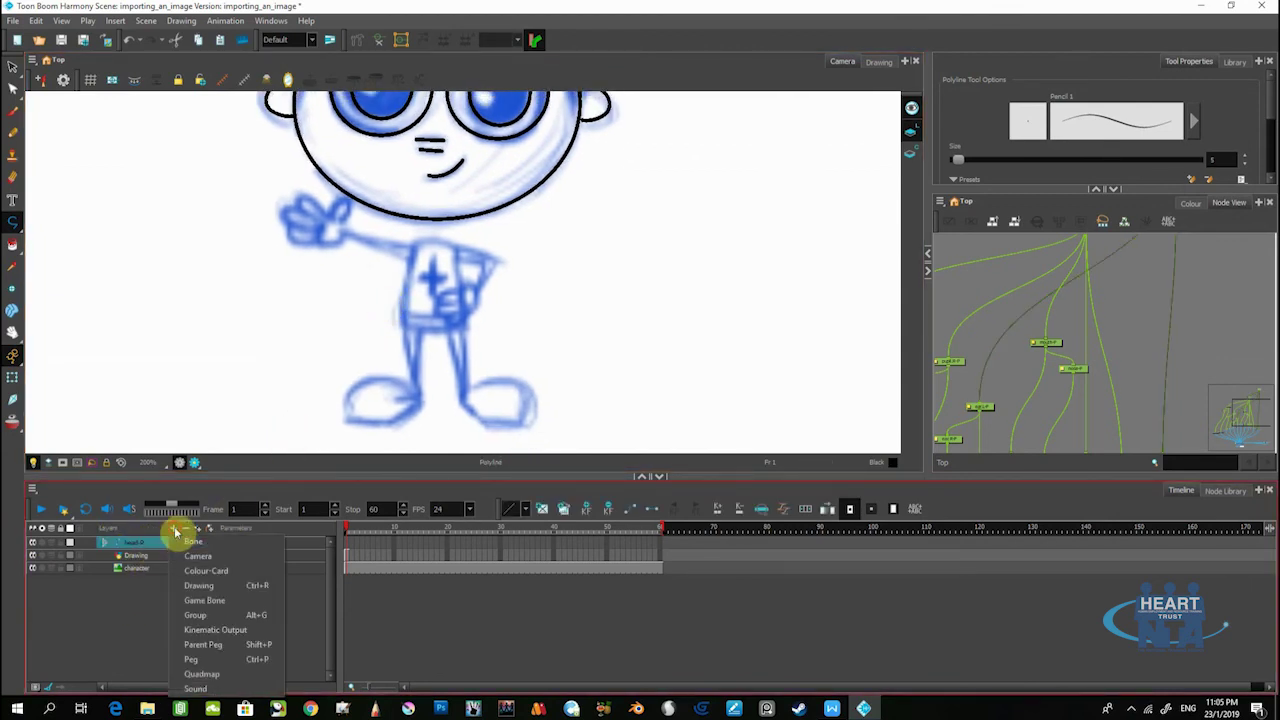
click(192, 585)
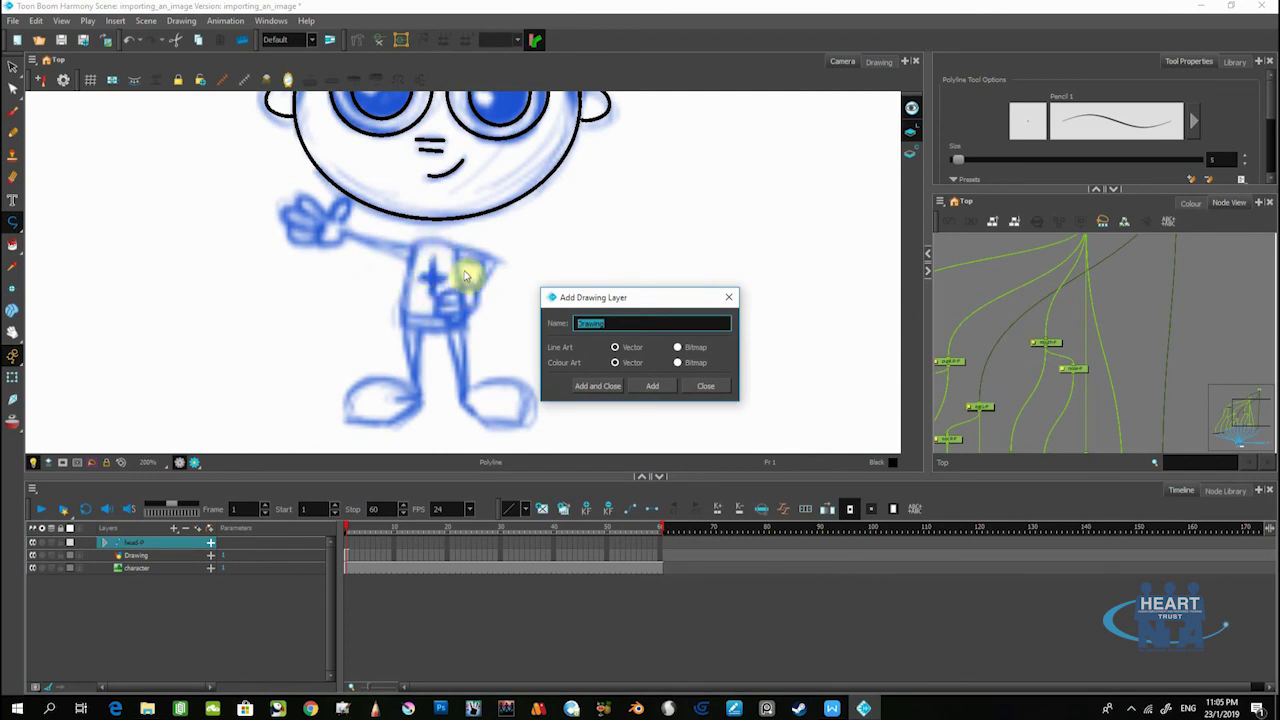
text(upperBody)
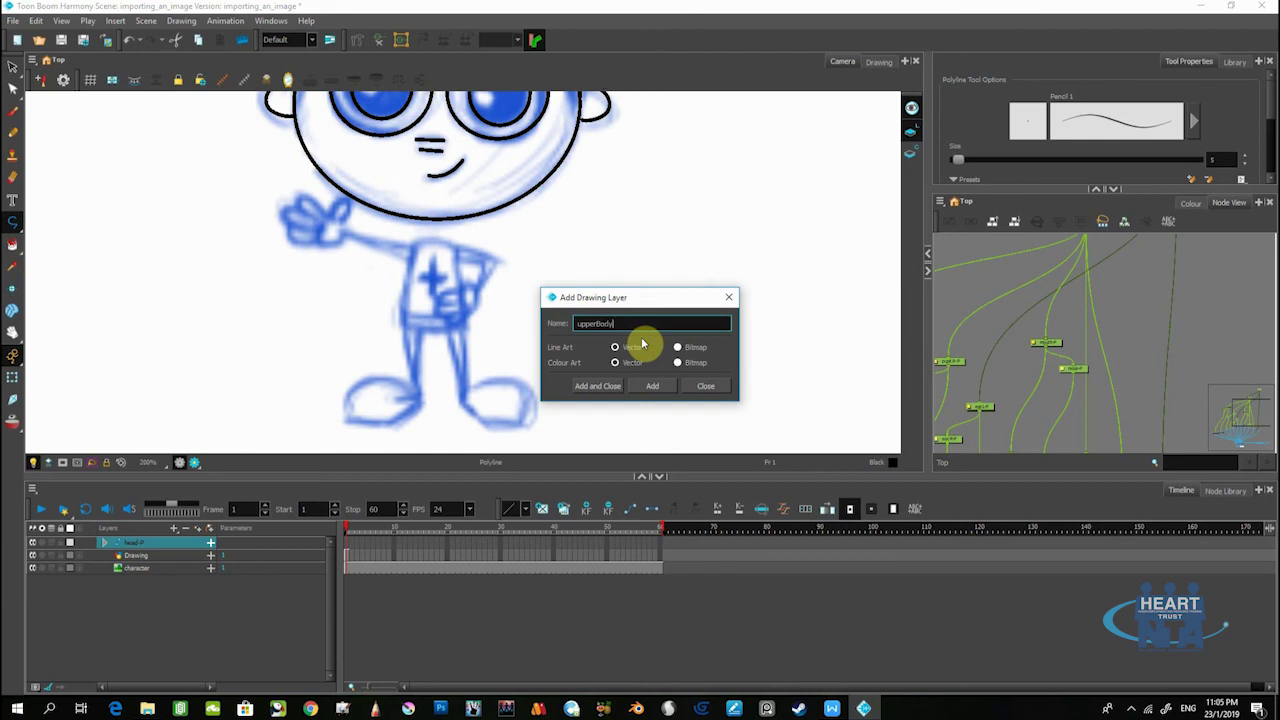
click(610, 388)
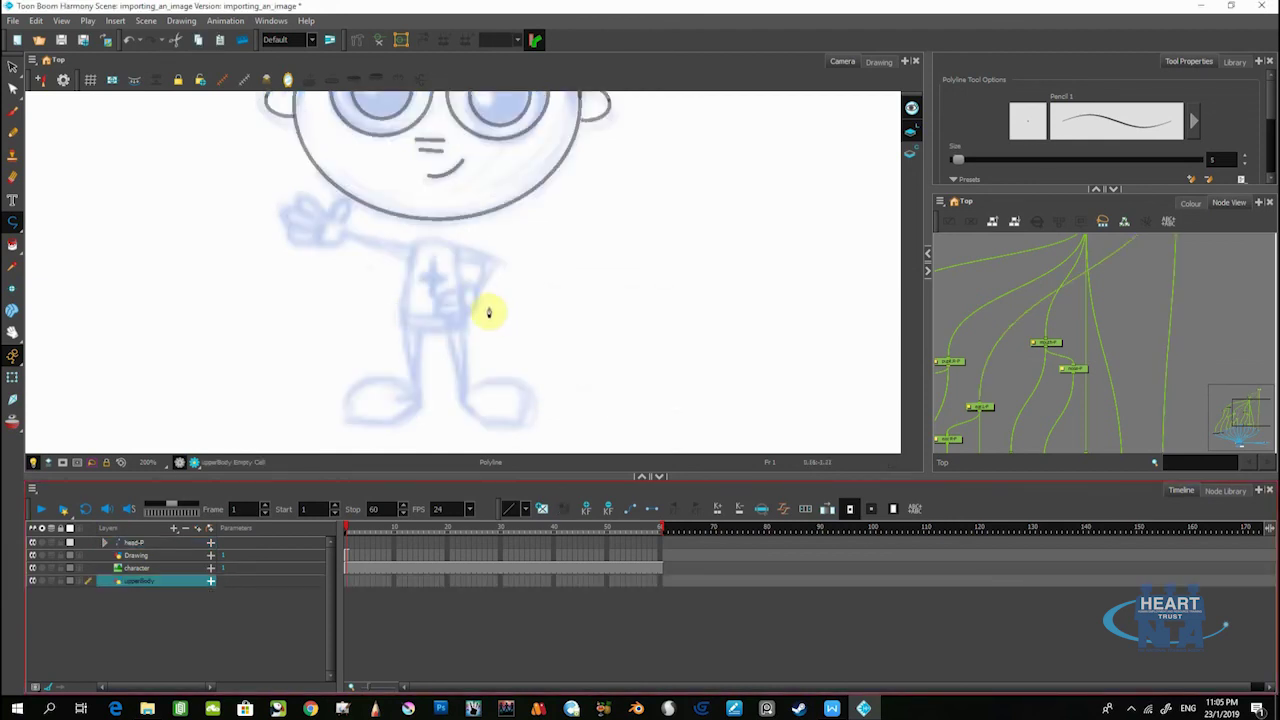
Trace the character's upper torso on upperBody with the Polyline tool as a closed shape with a rounded top and downward-bulging lower edge
scroll(420, 280, up, 2)
scroll(414, 280, up, 1)
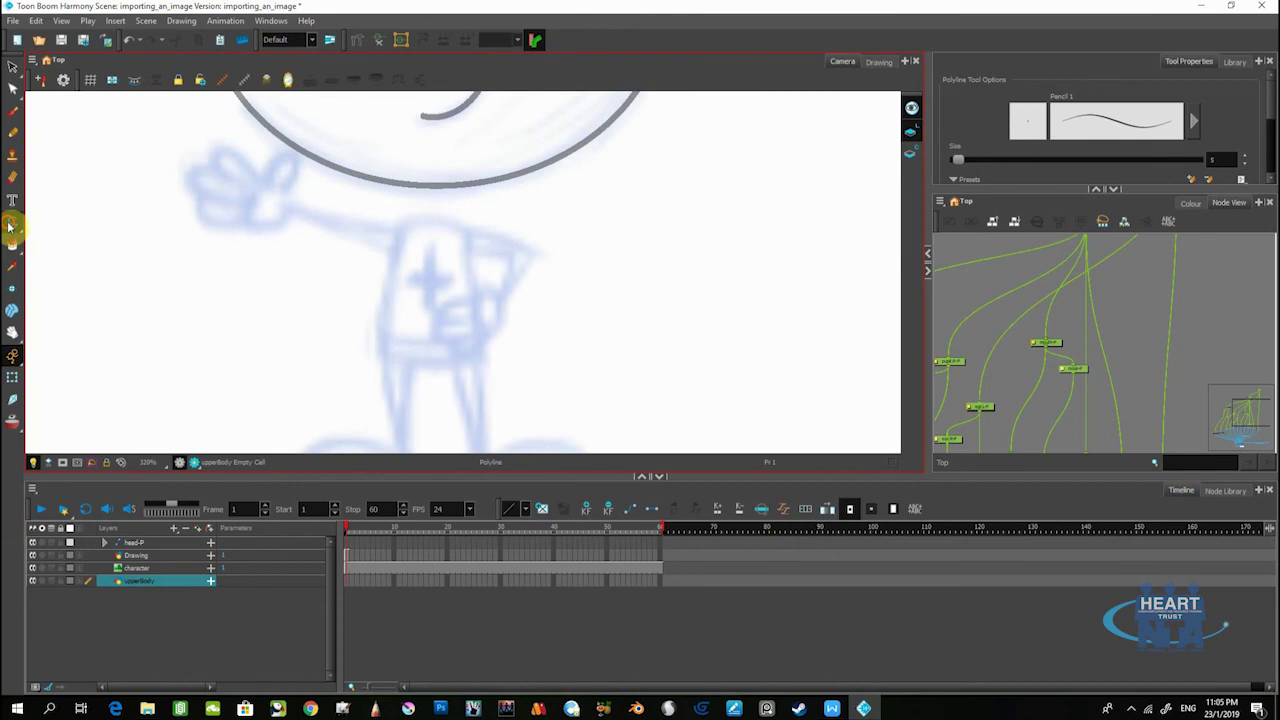
click(14, 228)
click(40, 271)
scroll(115, 230, down, 1)
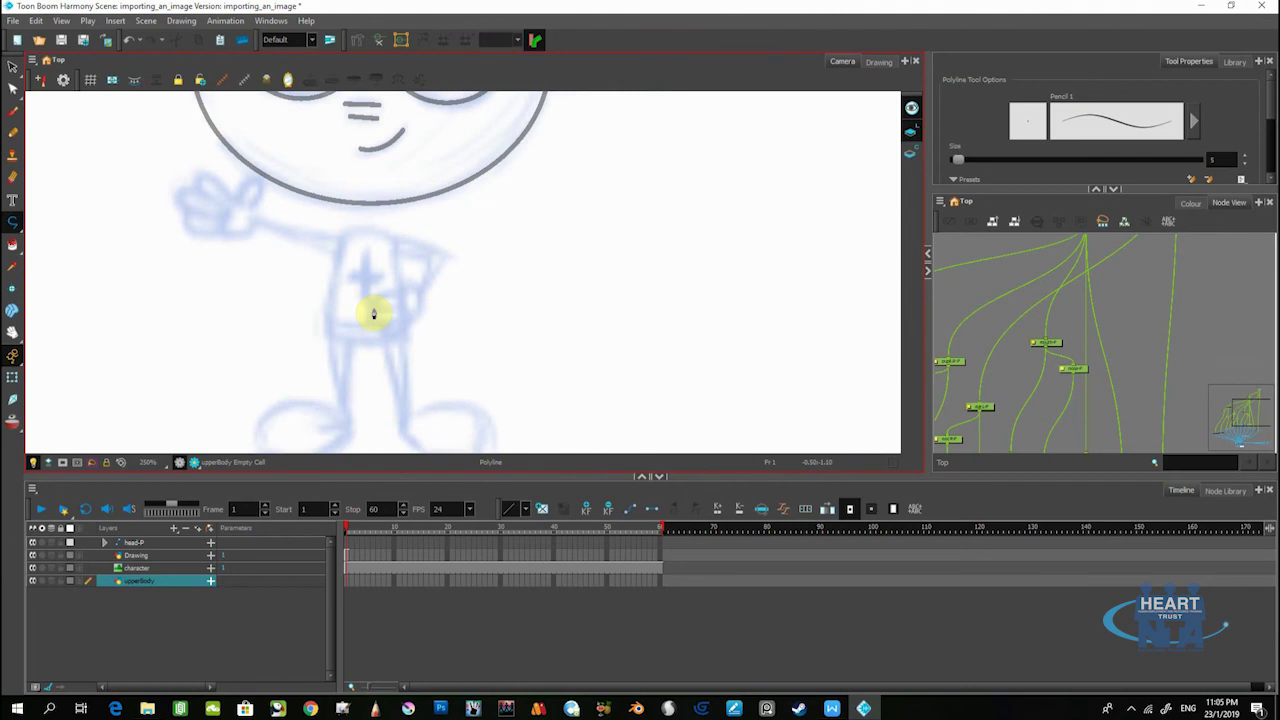
scroll(334, 285, up, 1)
click(330, 289)
click(344, 228)
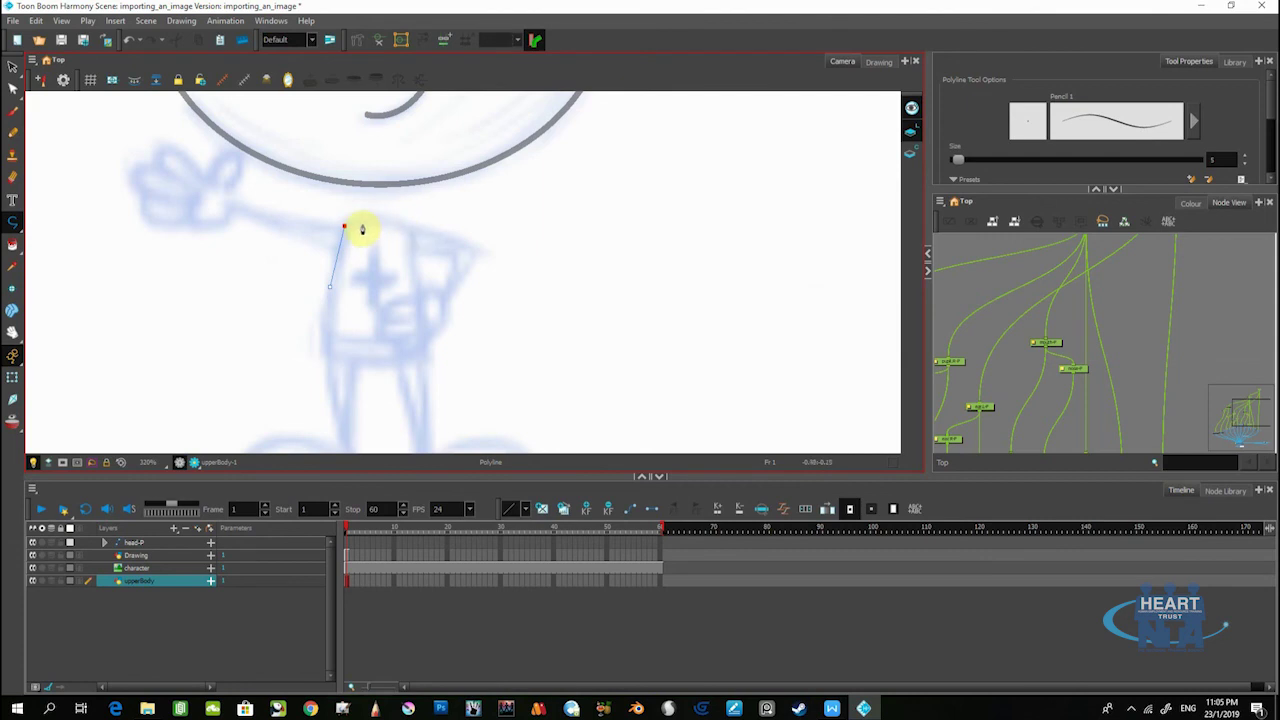
drag(380, 220, 399, 220)
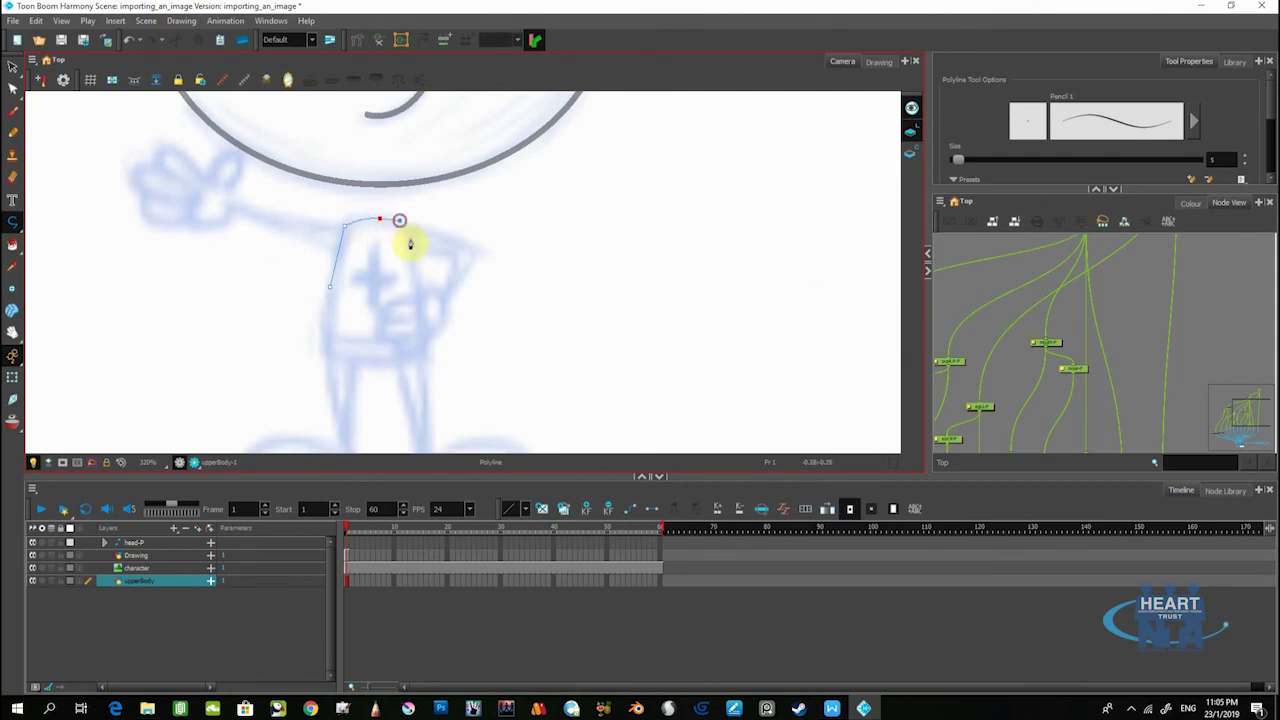
click(413, 245)
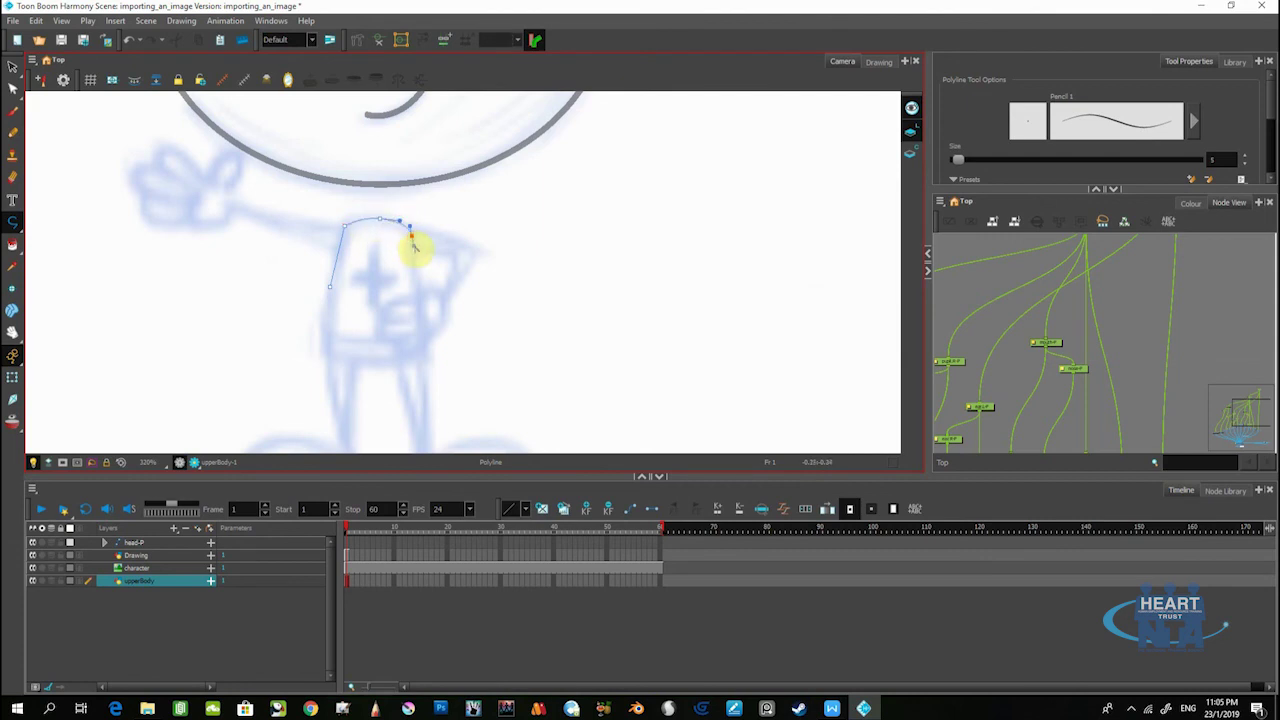
click(418, 292)
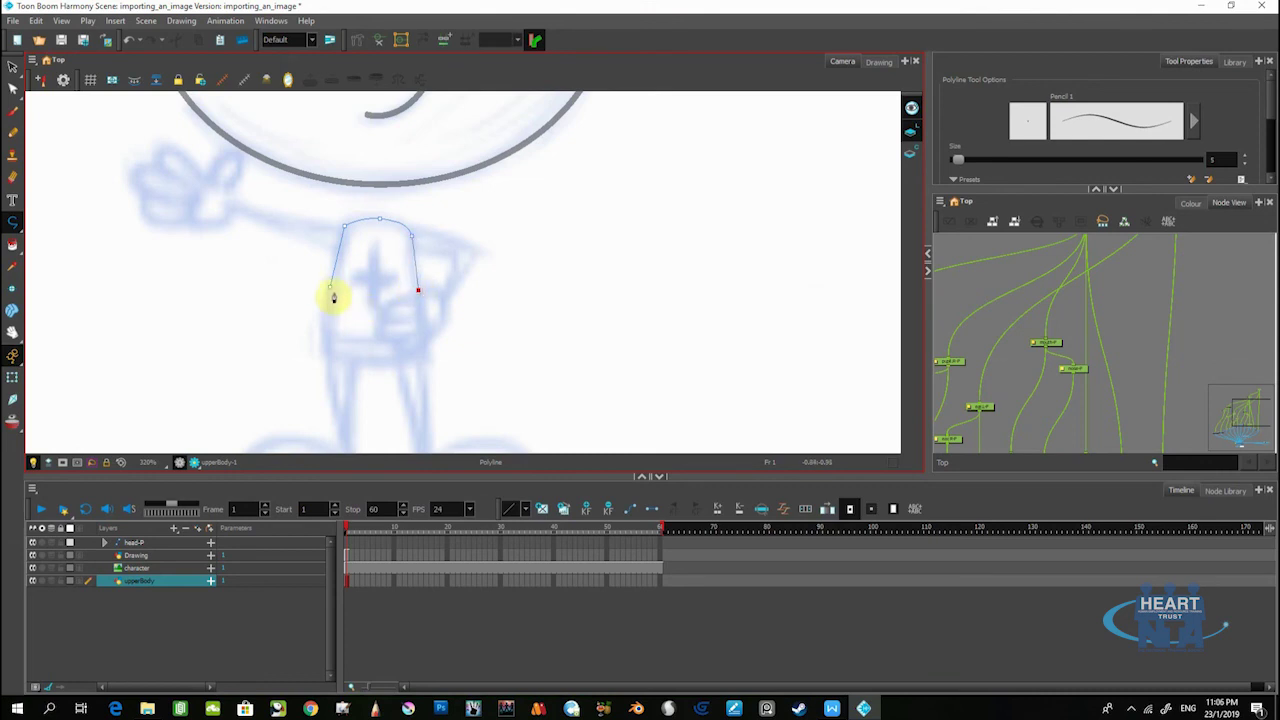
mouse_move(330, 289)
mouse_down()
mouse_move(280, 246)
mouse_move(288, 234)
mouse_up()
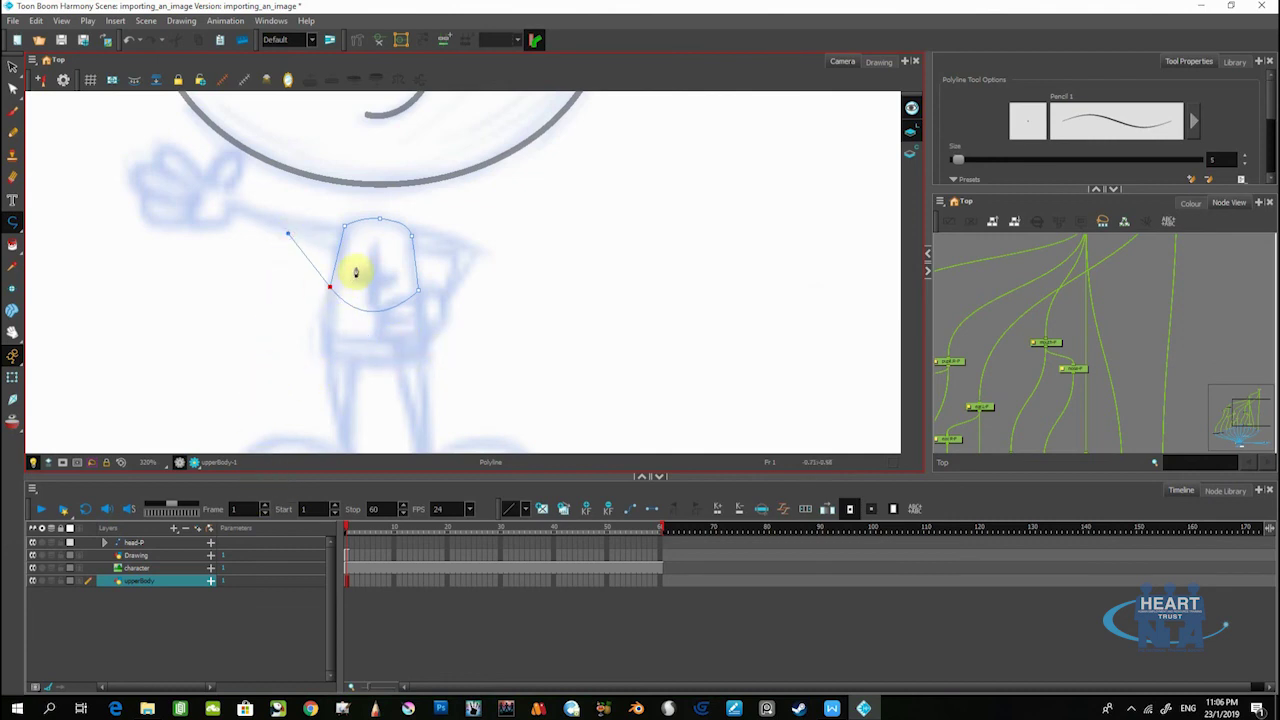
Move the upperBody layer above head-P in the layer stack
click(145, 585)
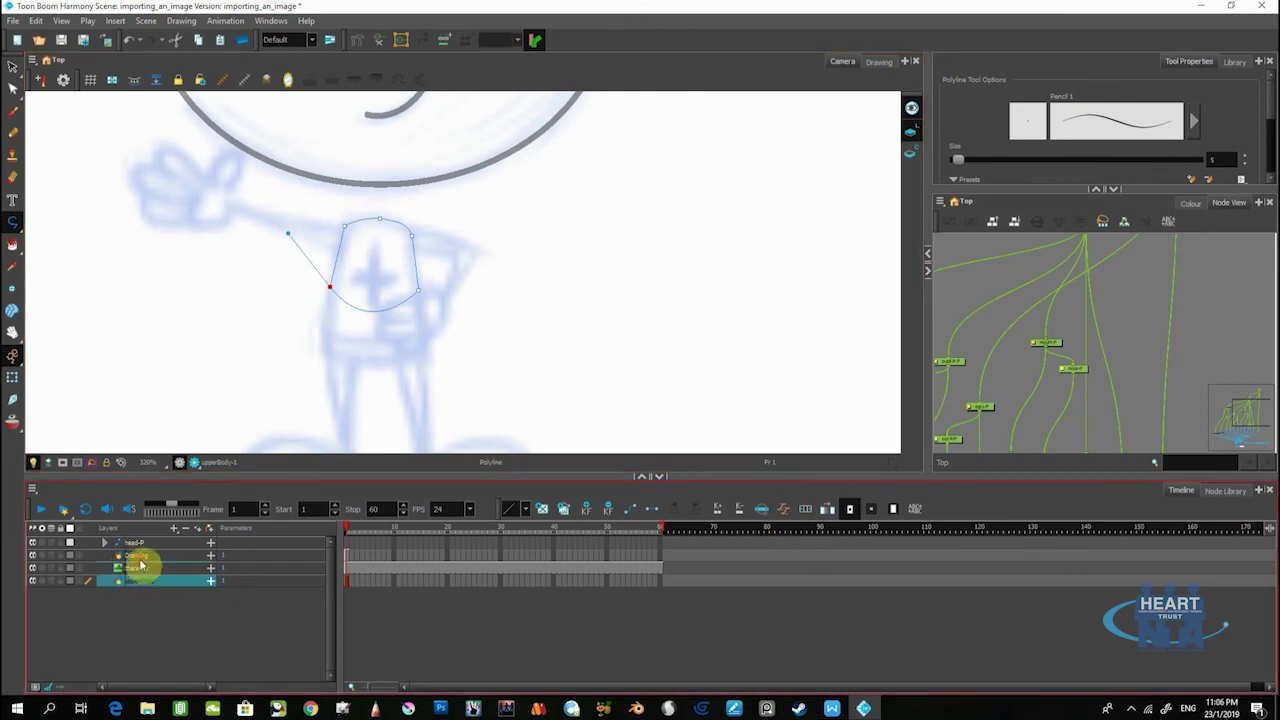
drag(140, 566, 135, 542)
scroll(490, 300, down, 2)
key(space)
drag(412, 308, 366, 289)
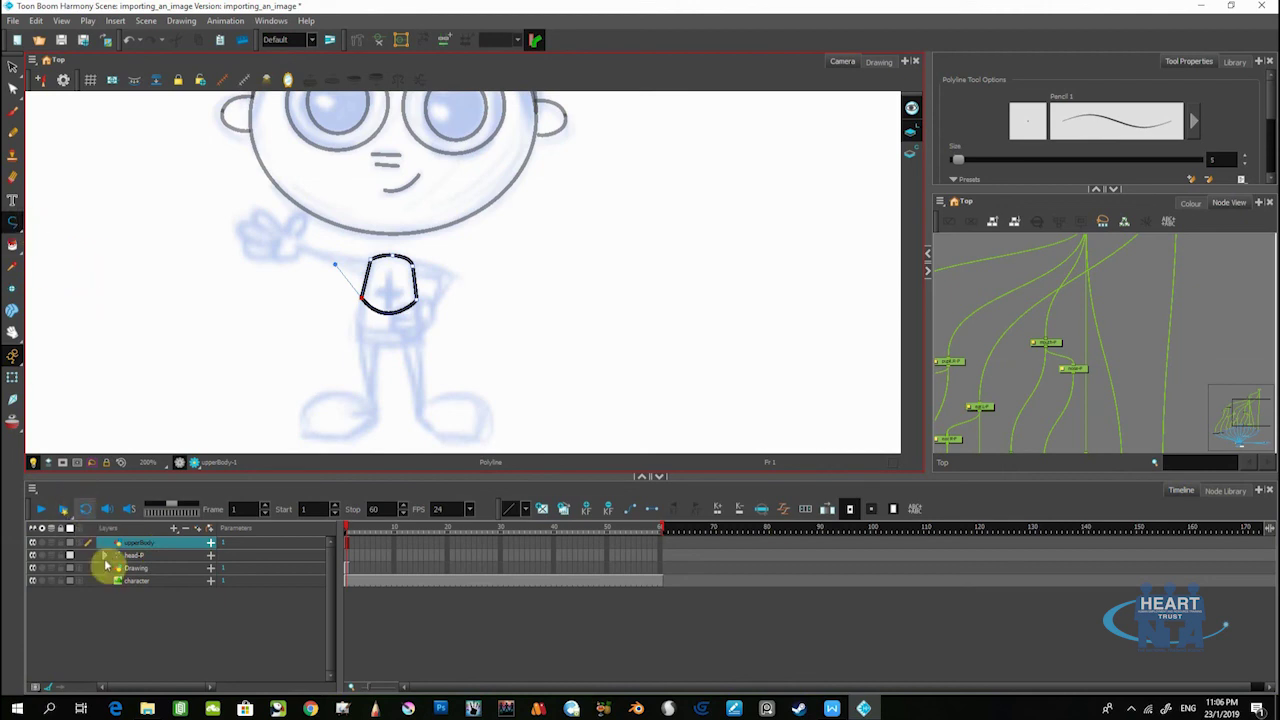
Add a vector drawing layer named lowerBody
click(176, 529)
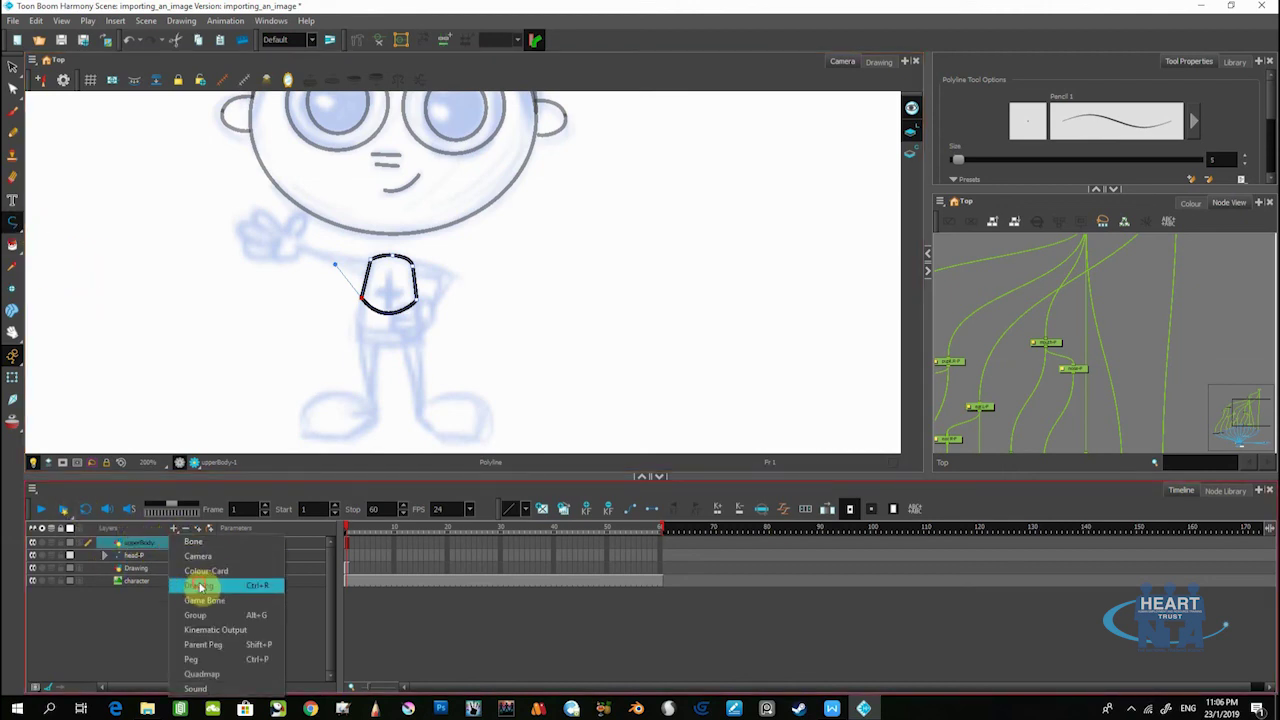
click(200, 586)
text(lower)
key(Caps_Lock)
text(B)
key(Caps_Lock)
text(ody)
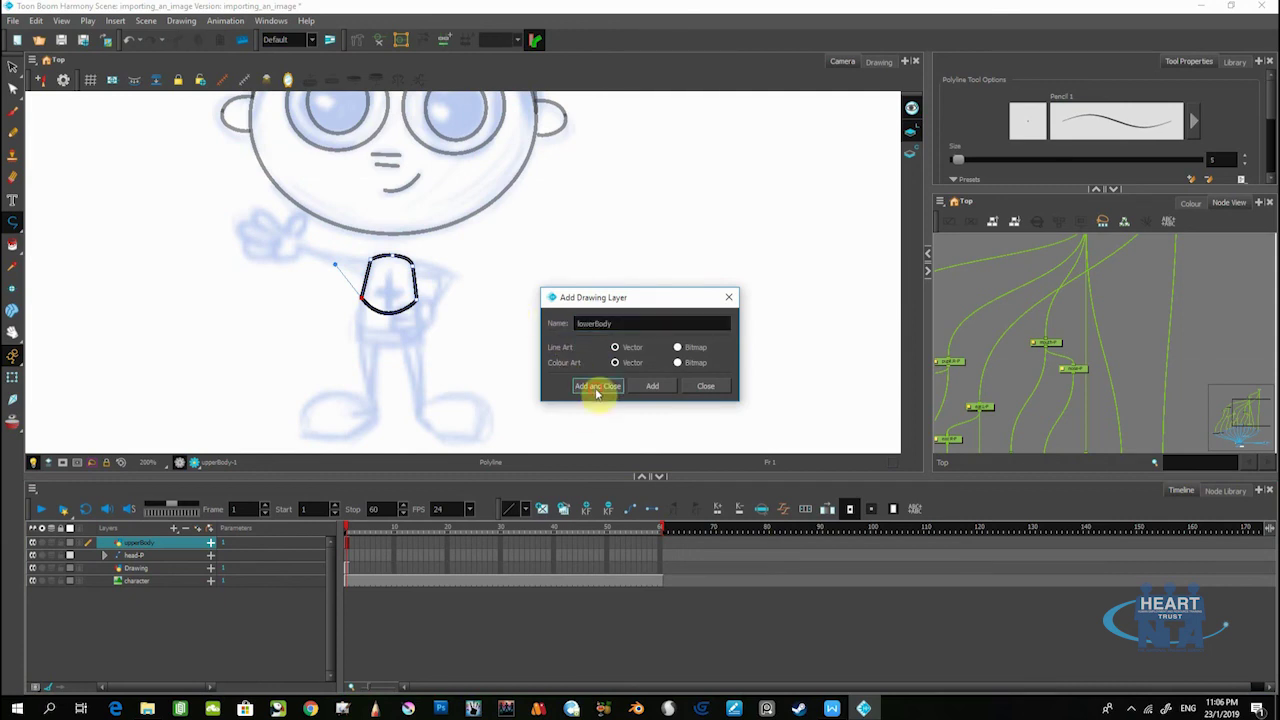
click(597, 386)
Draw the torso's curved bottom edge at the hips on lowerBody, and move that layer above upperBody
scroll(338, 280, up, 2)
drag(440, 355, 409, 292)
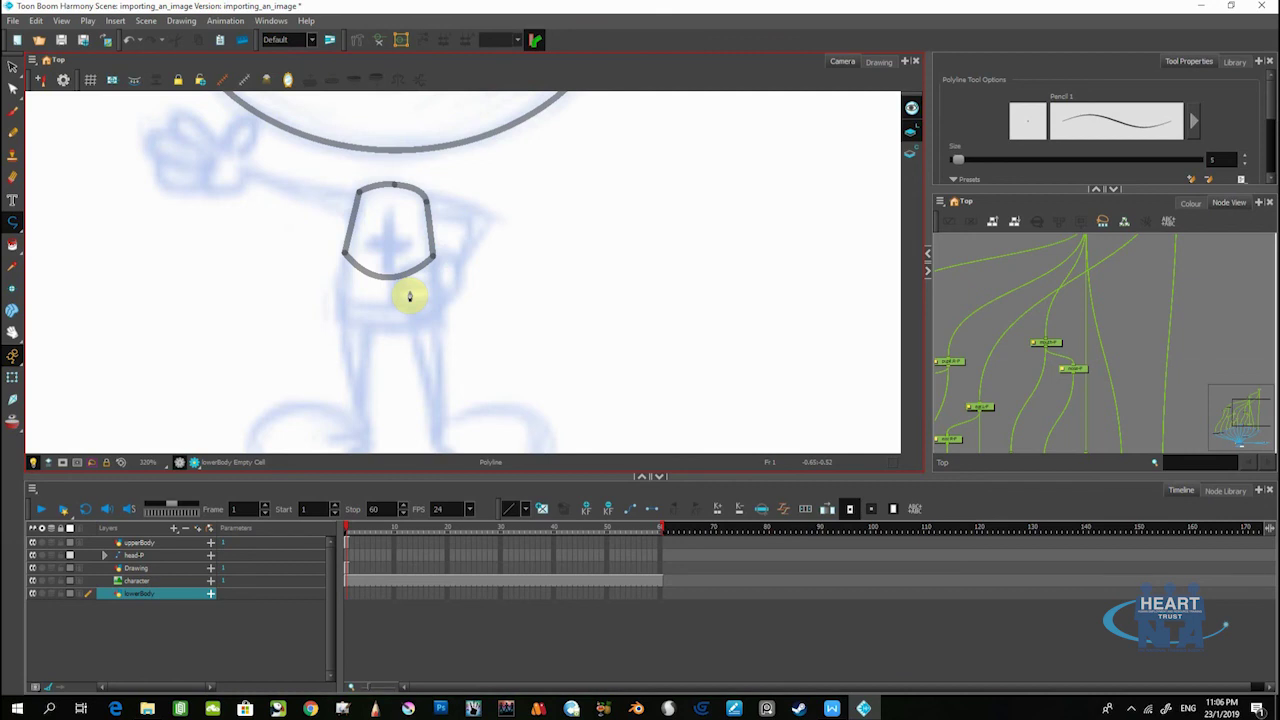
scroll(437, 306, down, 3)
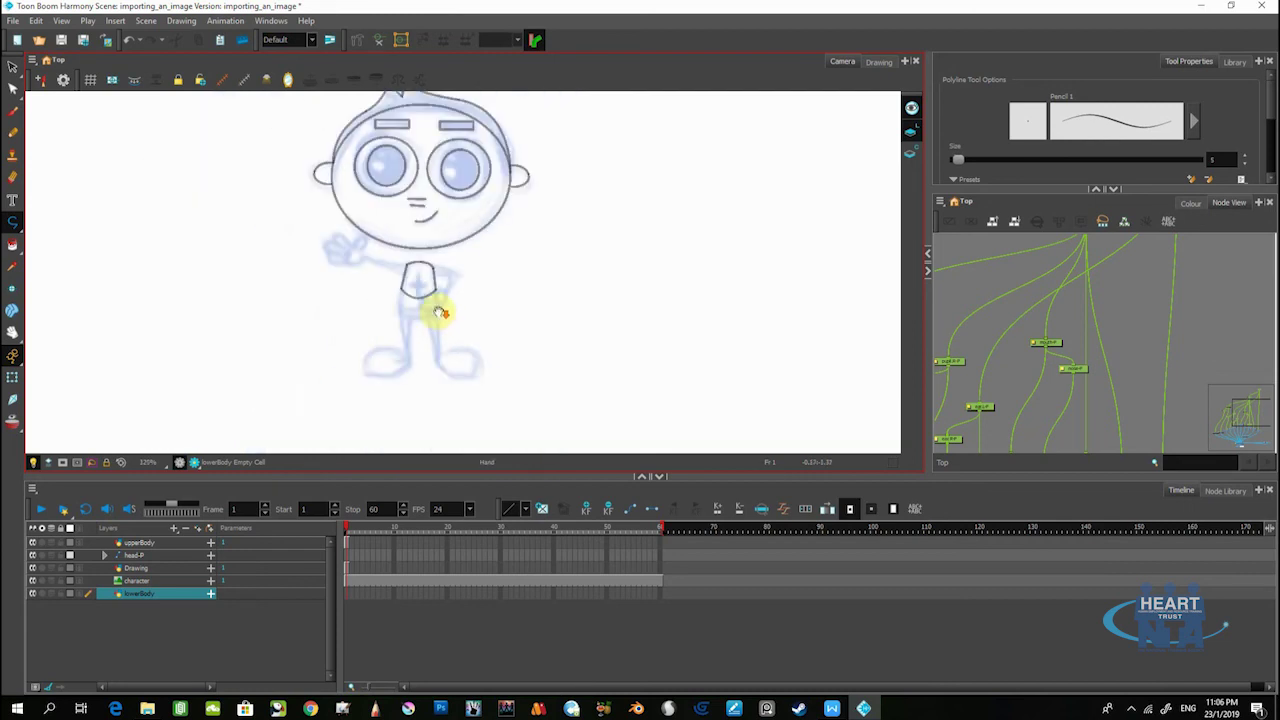
scroll(429, 300, up, 3)
scroll(351, 422, up, 1)
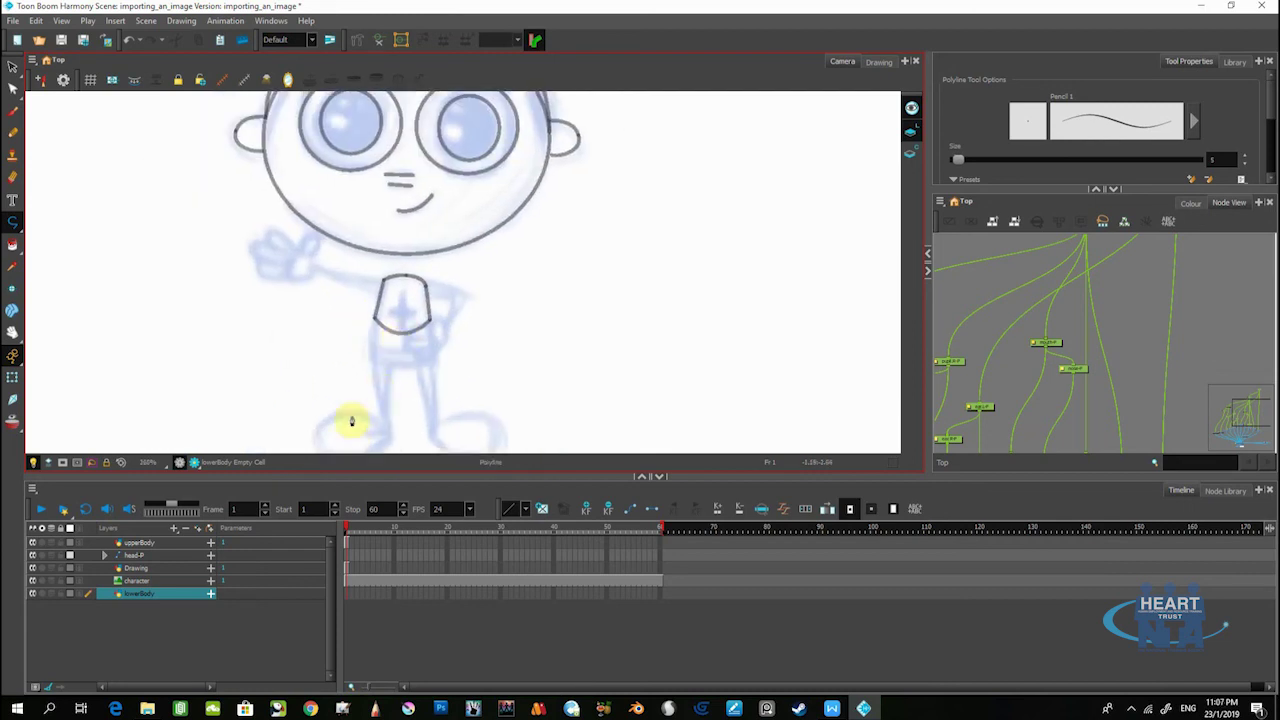
scroll(405, 365, up, 1)
scroll(406, 337, up, 1)
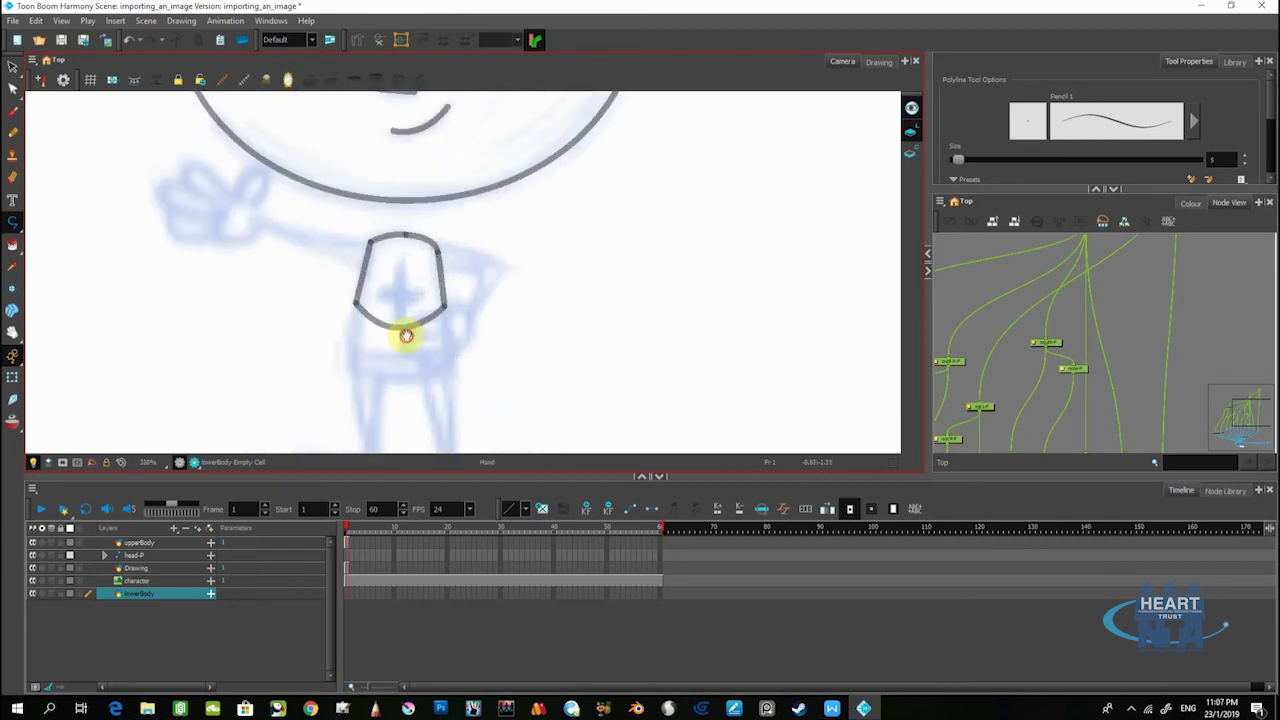
scroll(406, 334, up, 1)
click(357, 284)
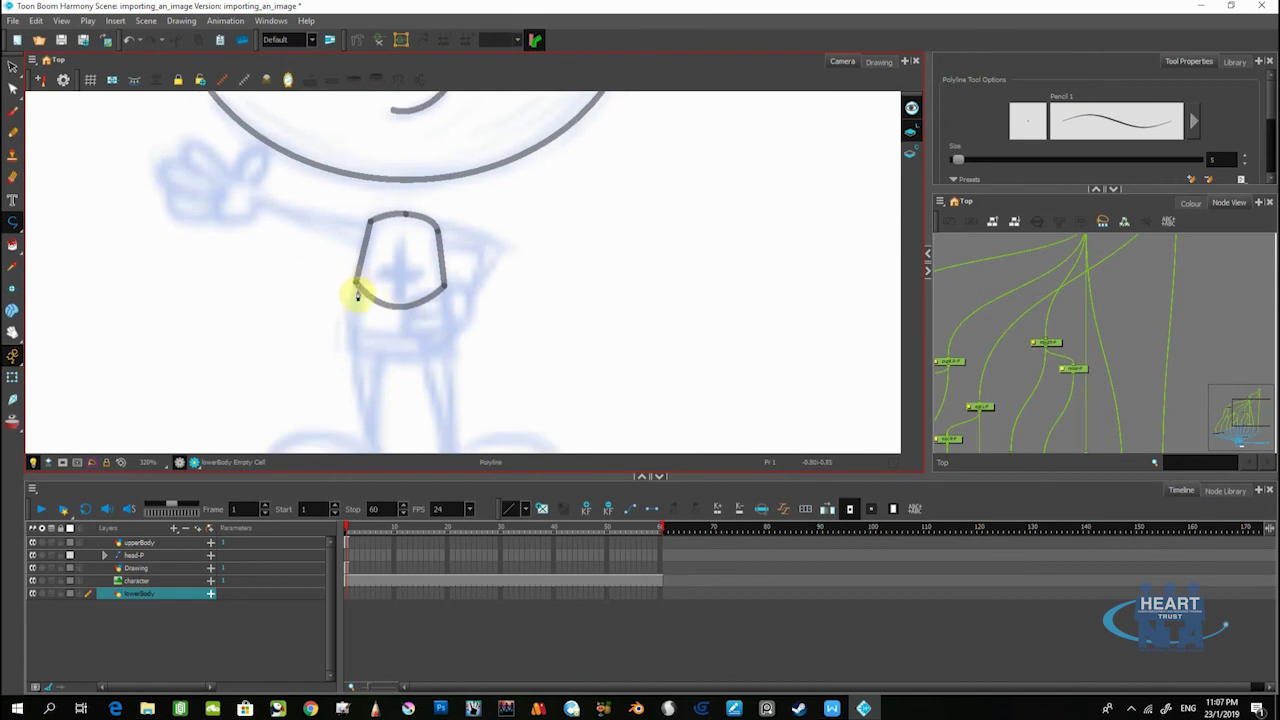
click(352, 348)
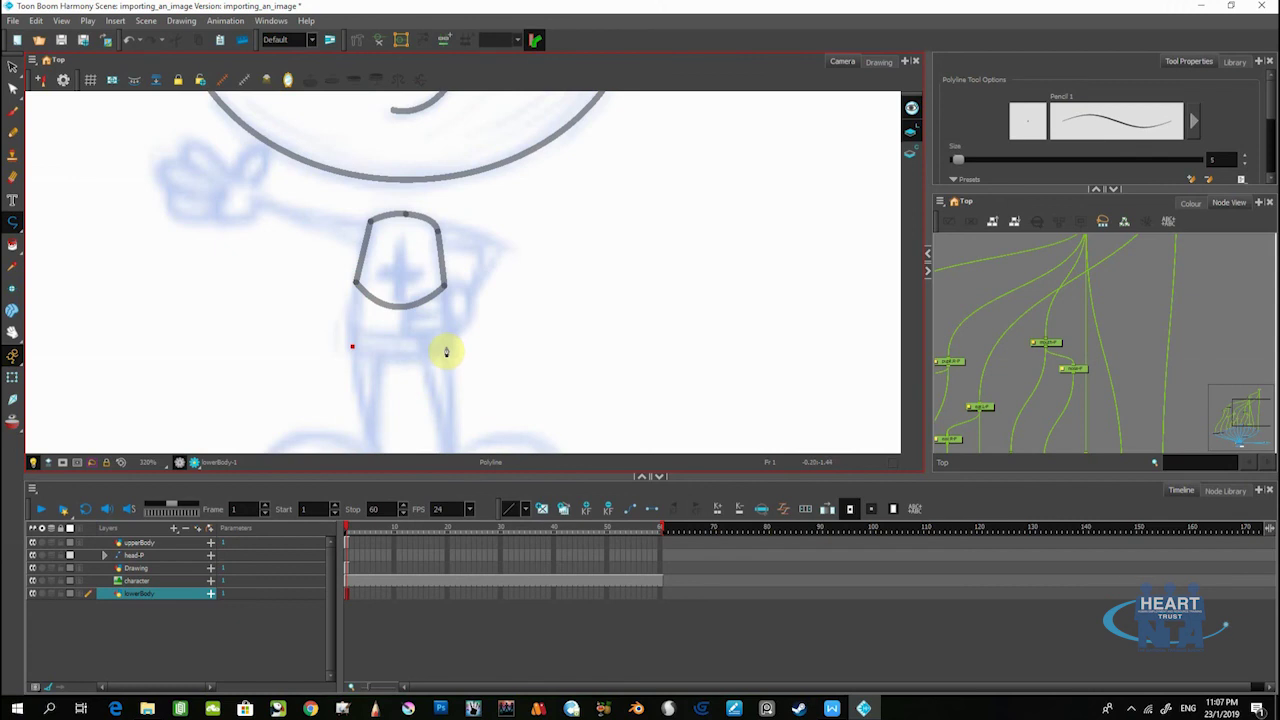
drag(446, 348, 488, 330)
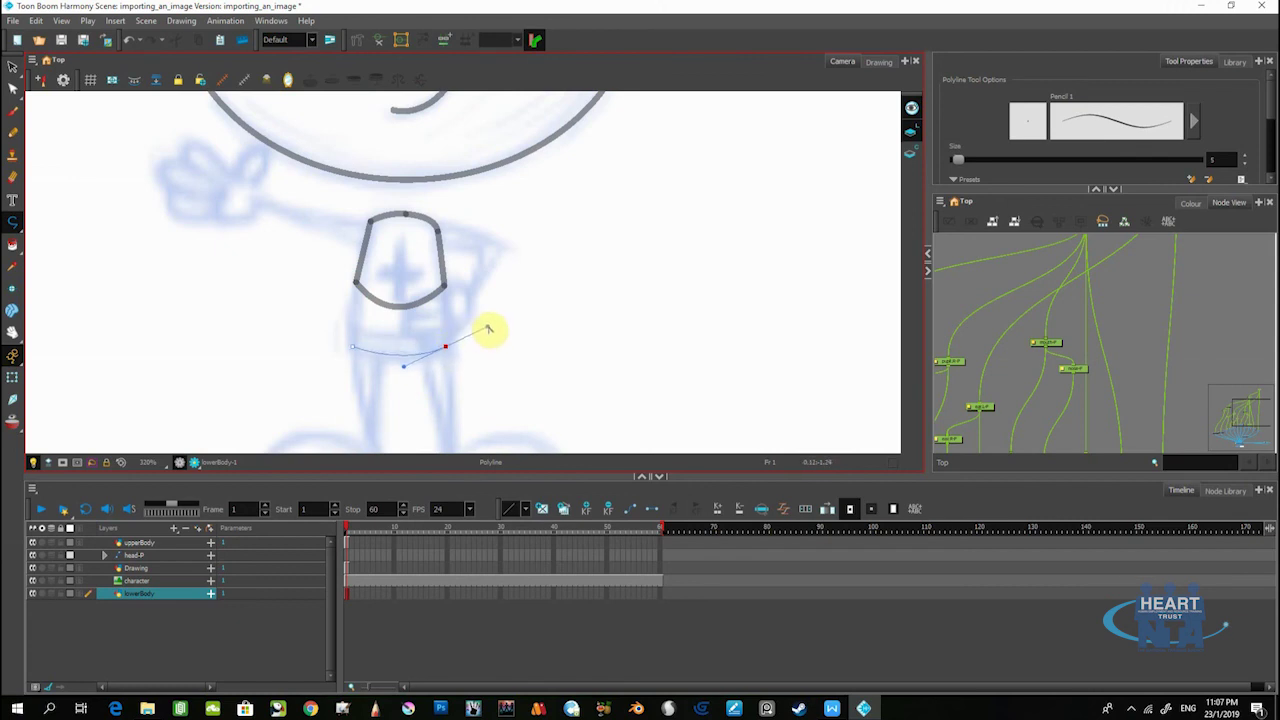
click(445, 349)
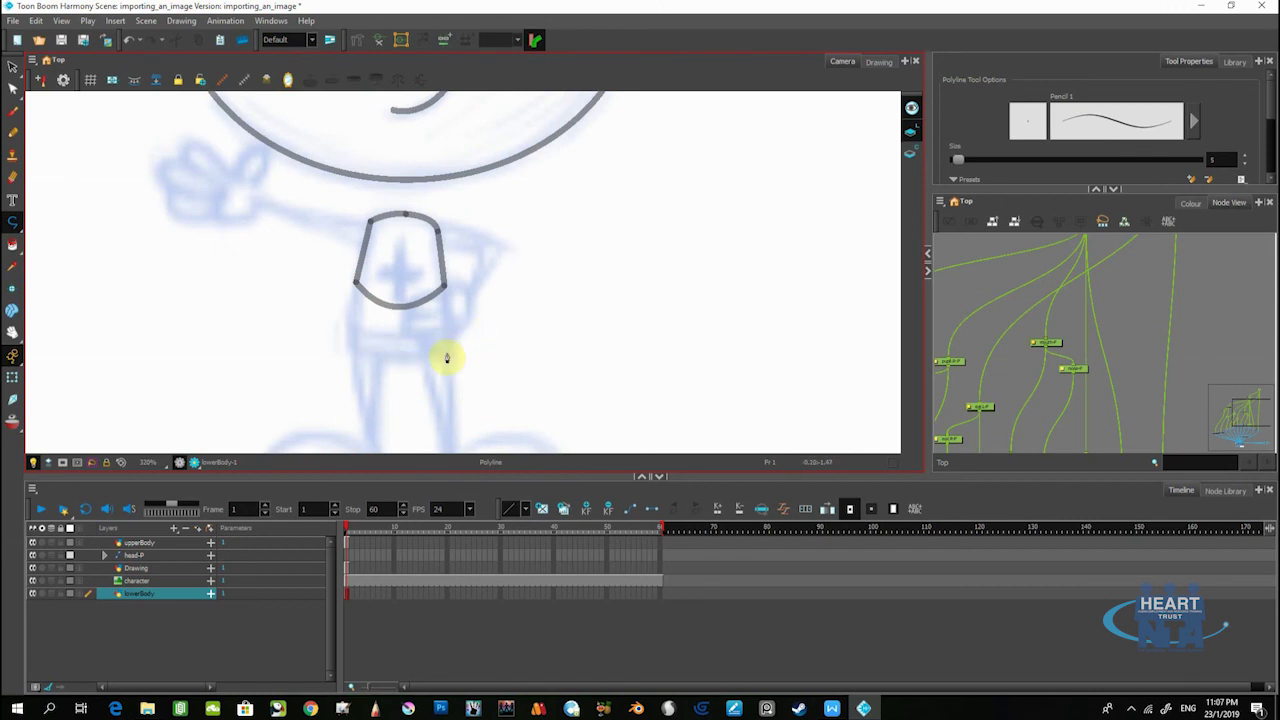
click(134, 598)
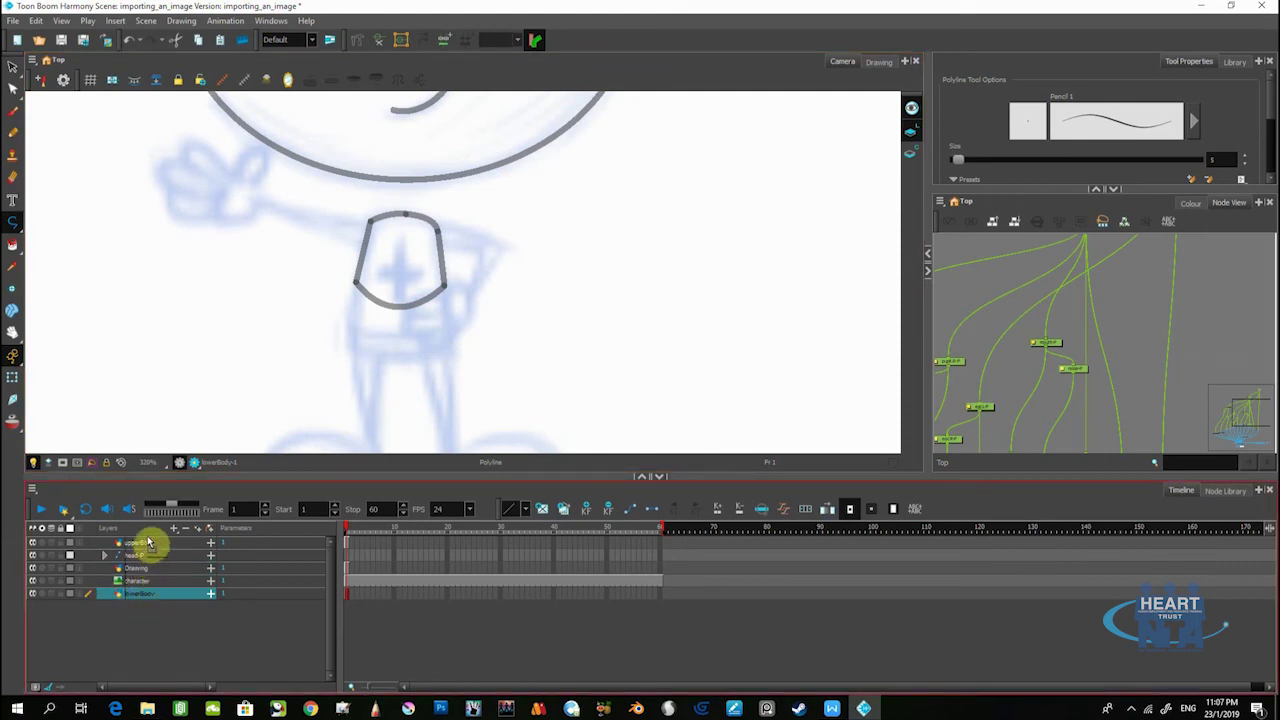
drag(151, 543, 155, 541)
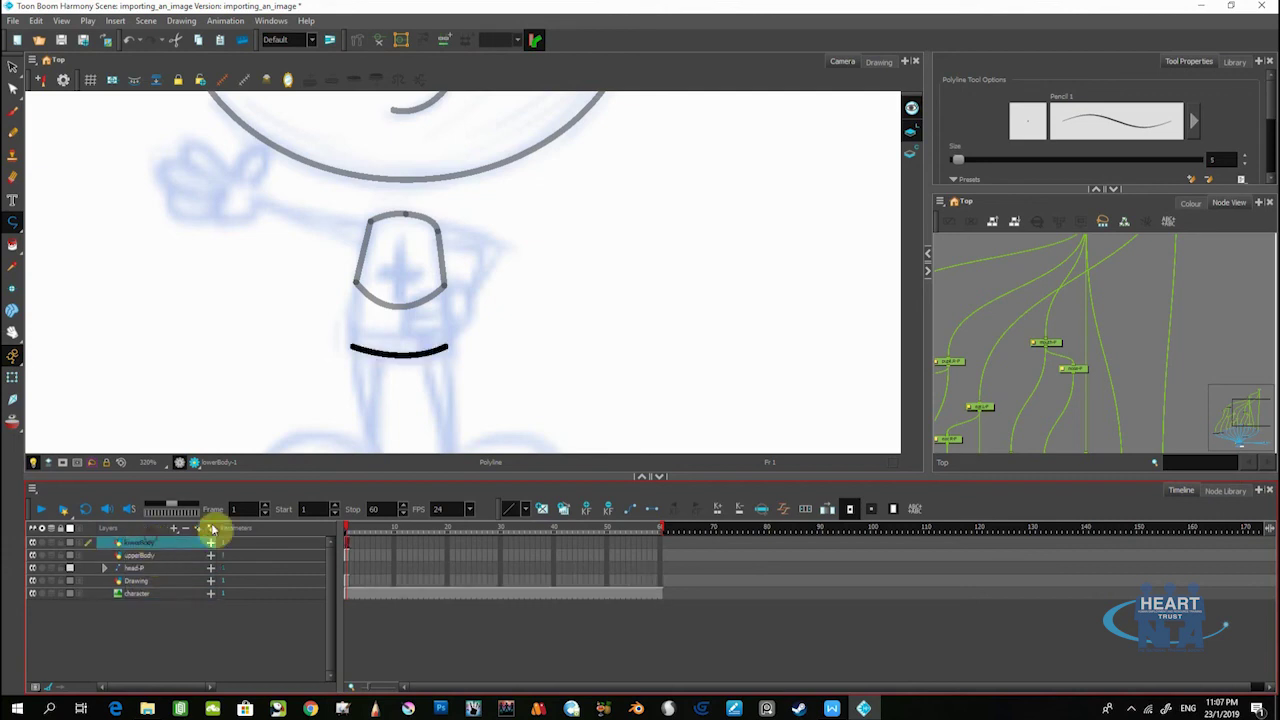
Close the lowerBody outline with straight sides and an upward-arched top edge that overlaps the lower end of the upper torso
click(447, 348)
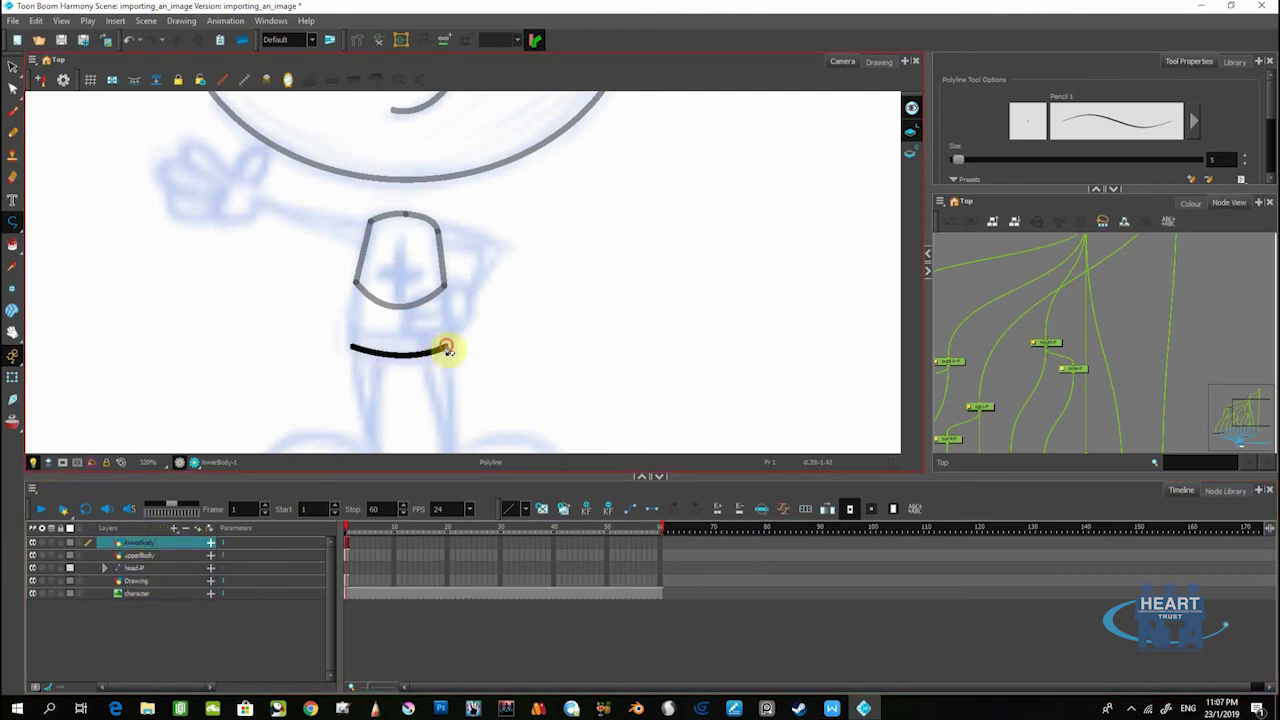
click(446, 288)
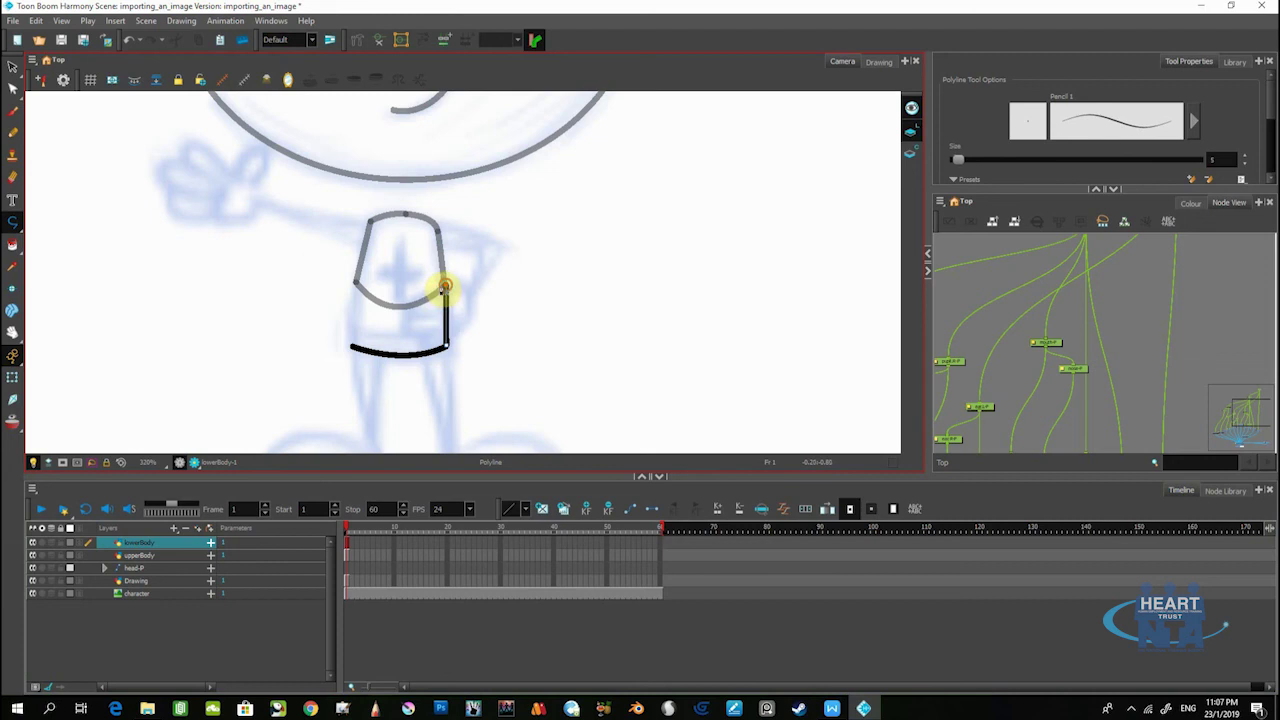
click(355, 284)
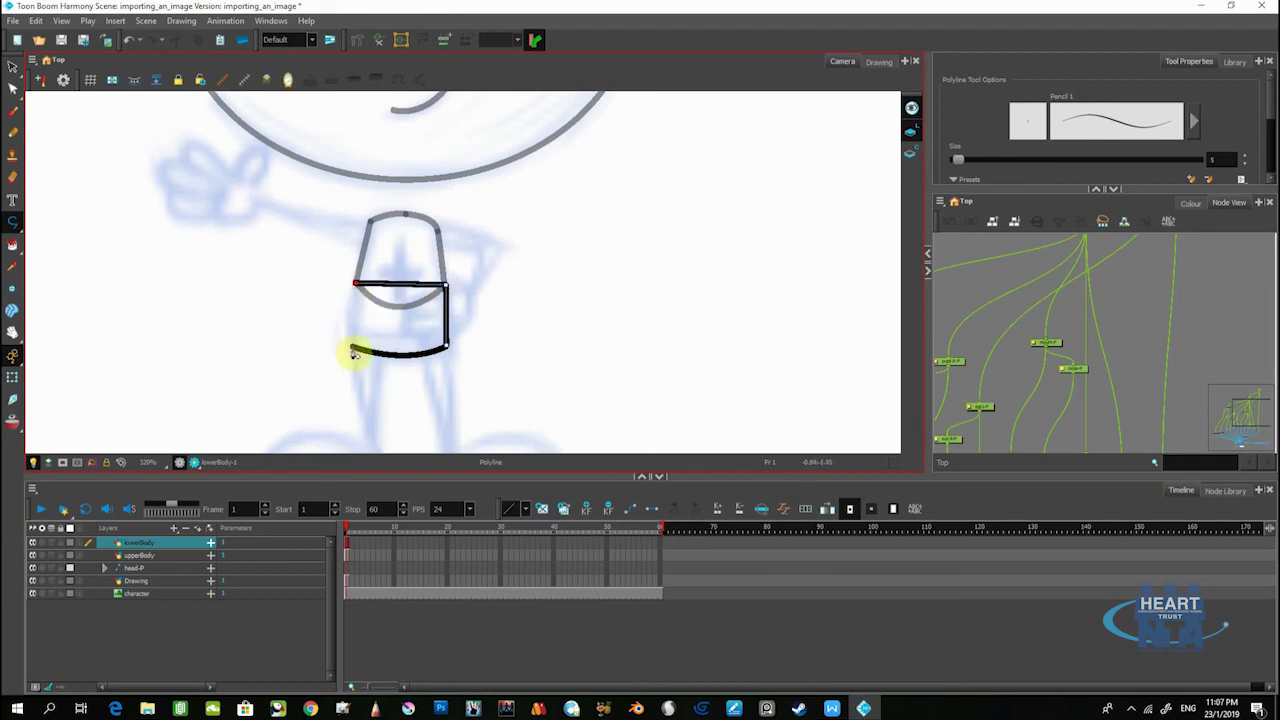
key(ctrl+z)
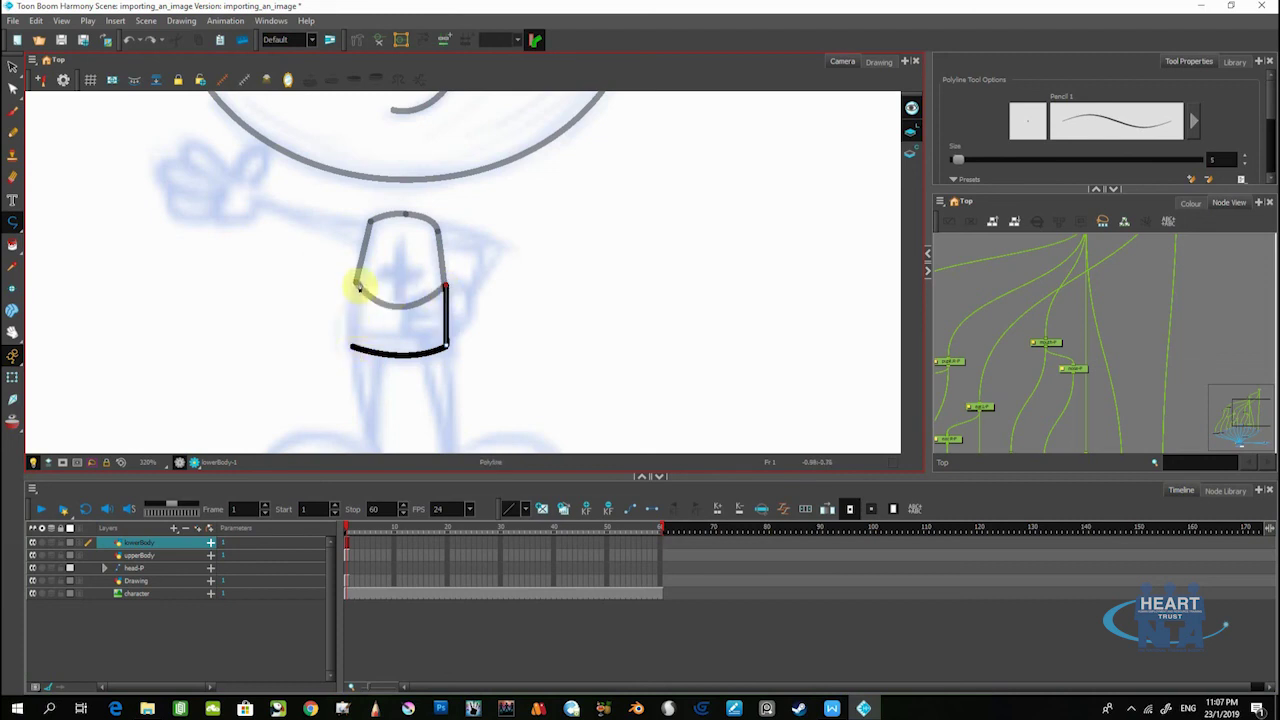
drag(356, 285, 308, 319)
key(Escape)
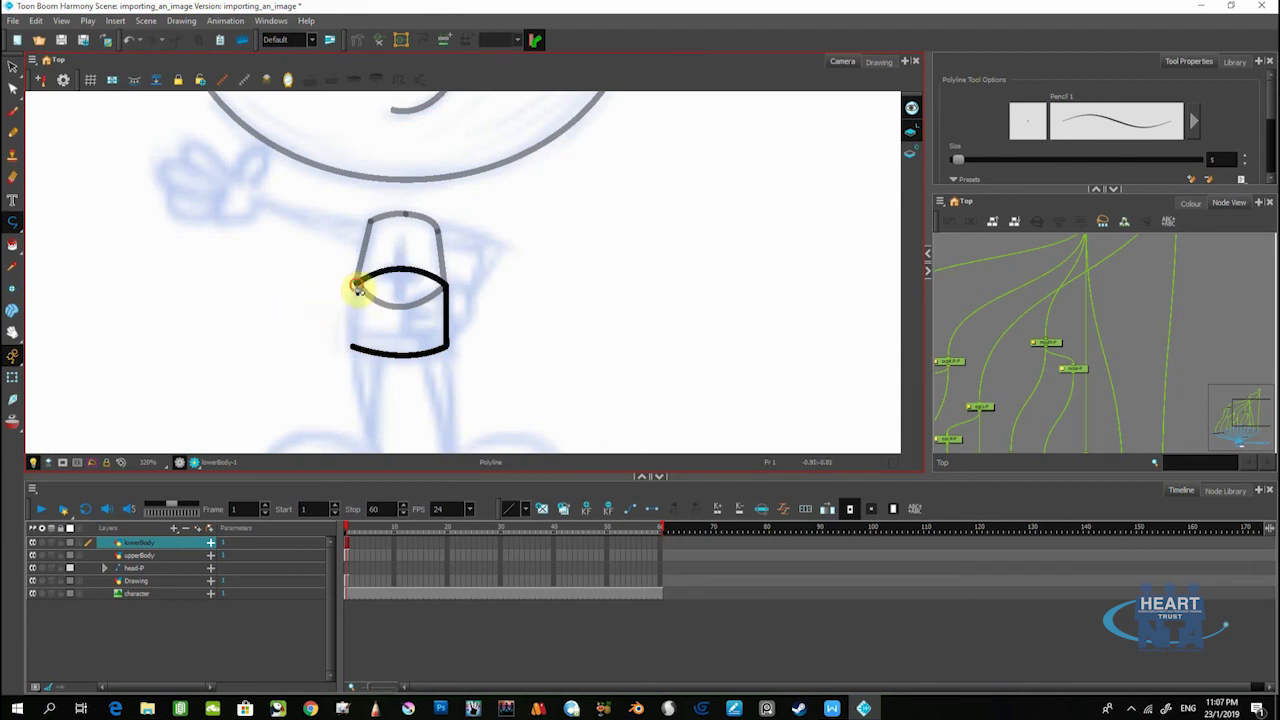
click(354, 352)
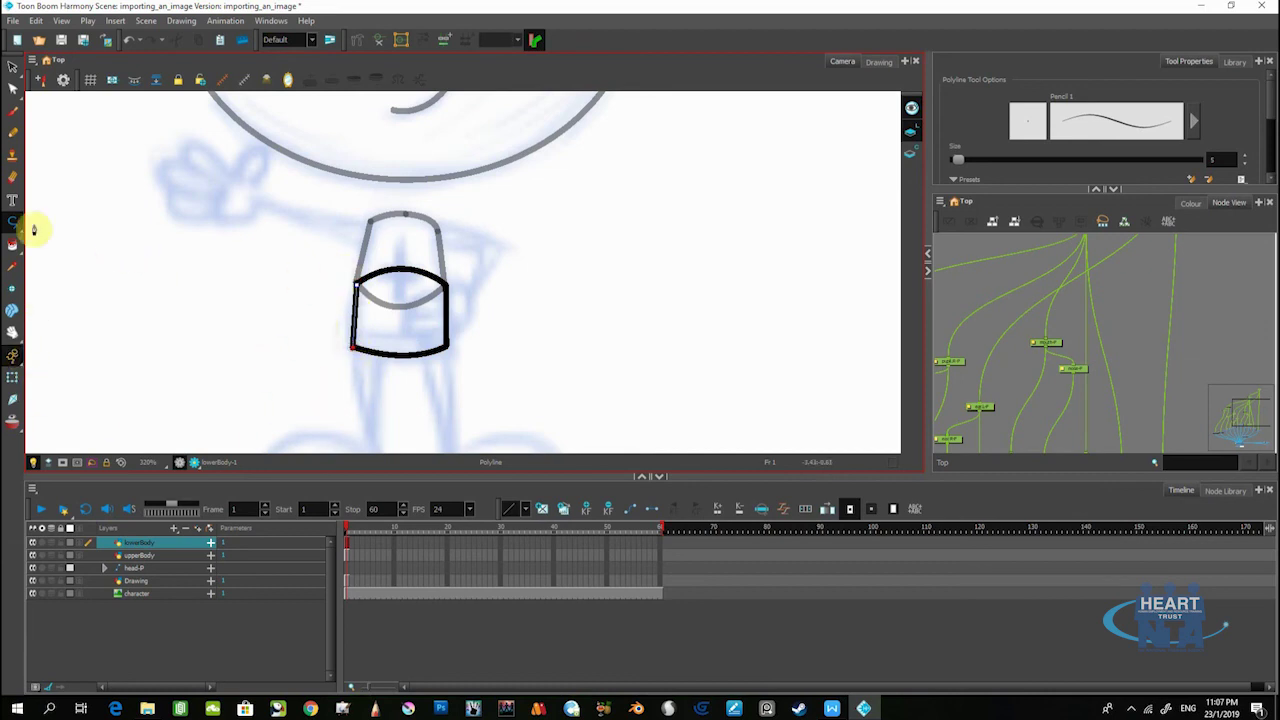
click(13, 66)
scroll(286, 330, down, 2)
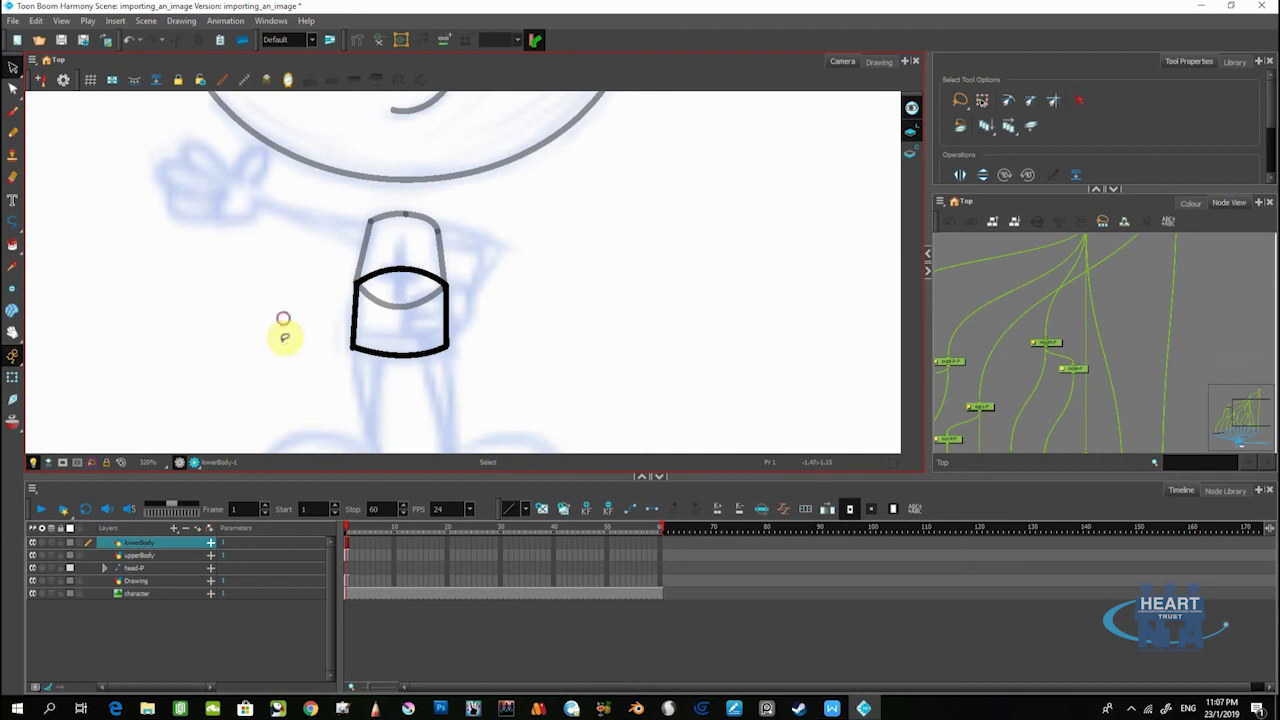
scroll(363, 366, up, 2)
scroll(371, 350, down, 4)
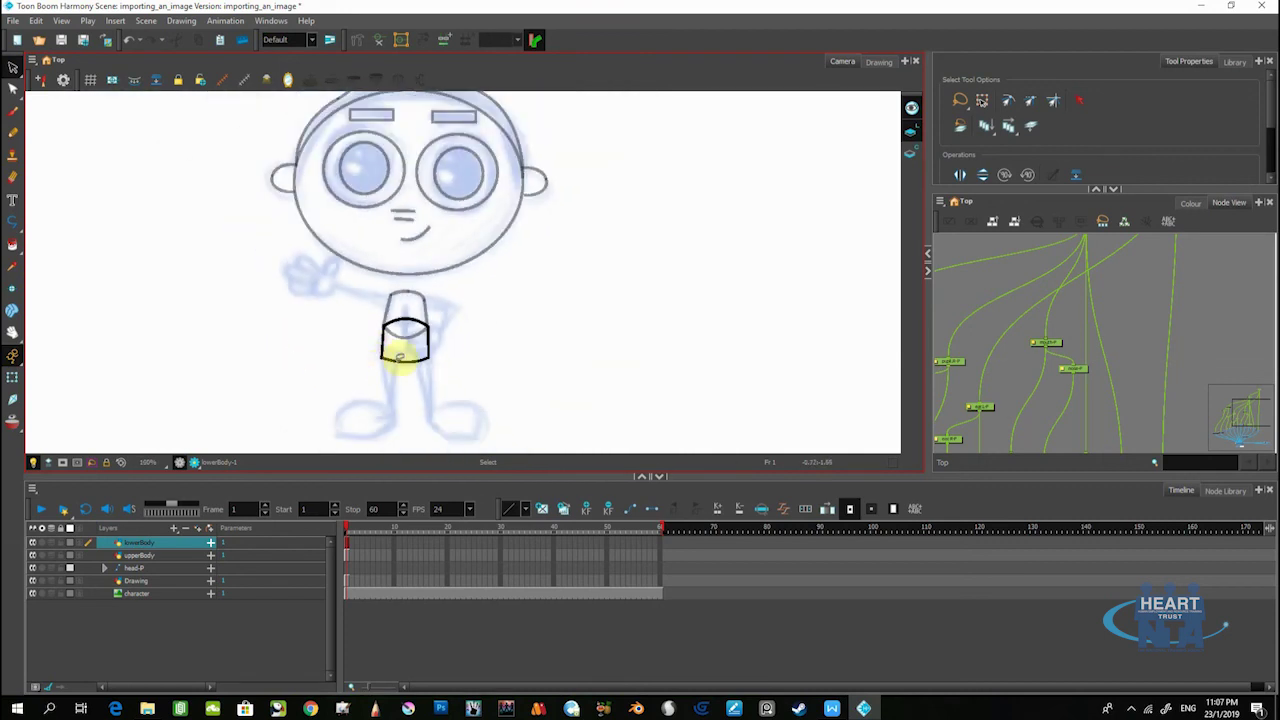
scroll(398, 358, up, 2)
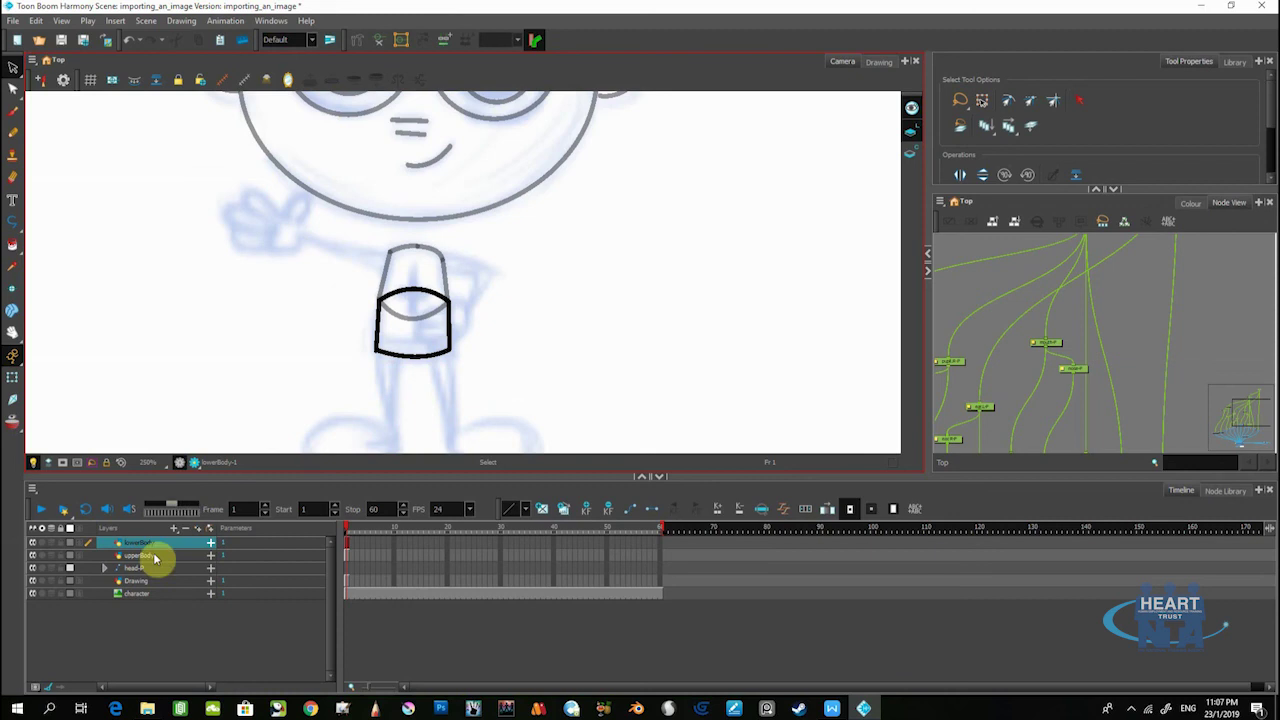
Move the upperBody layer above lowerBody in the layer stack
click(143, 547)
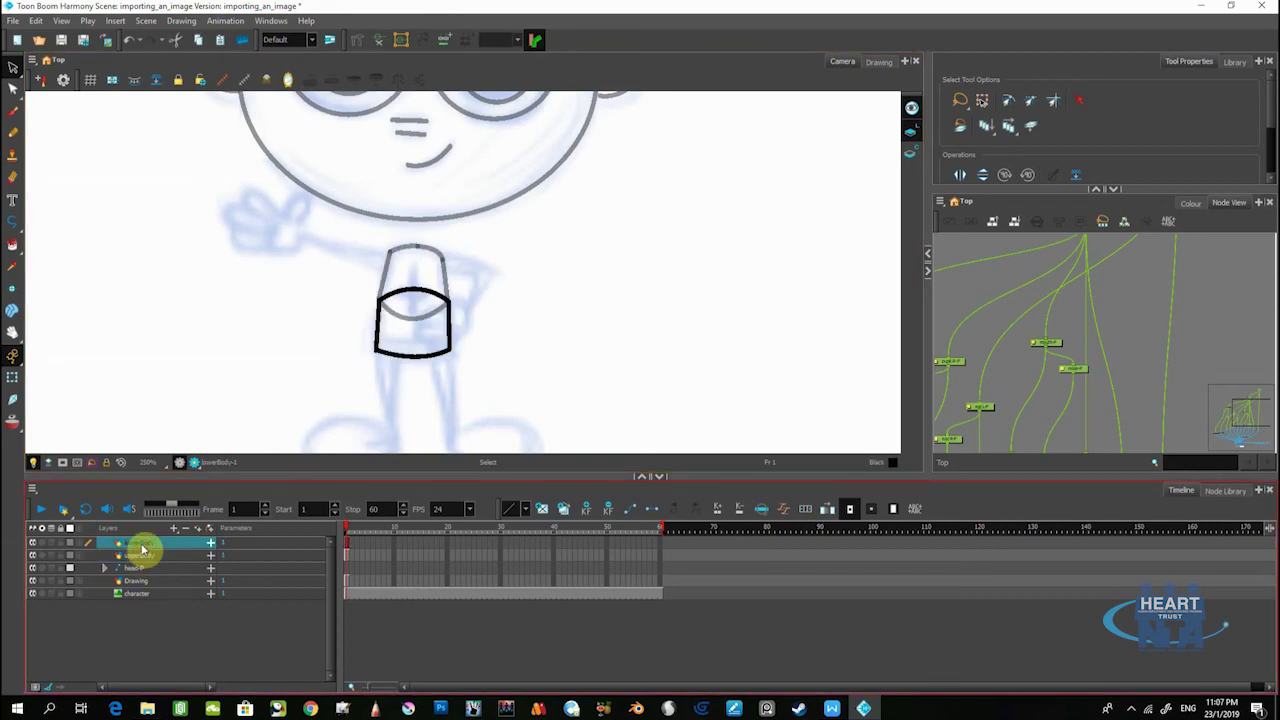
drag(414, 323, 371, 317)
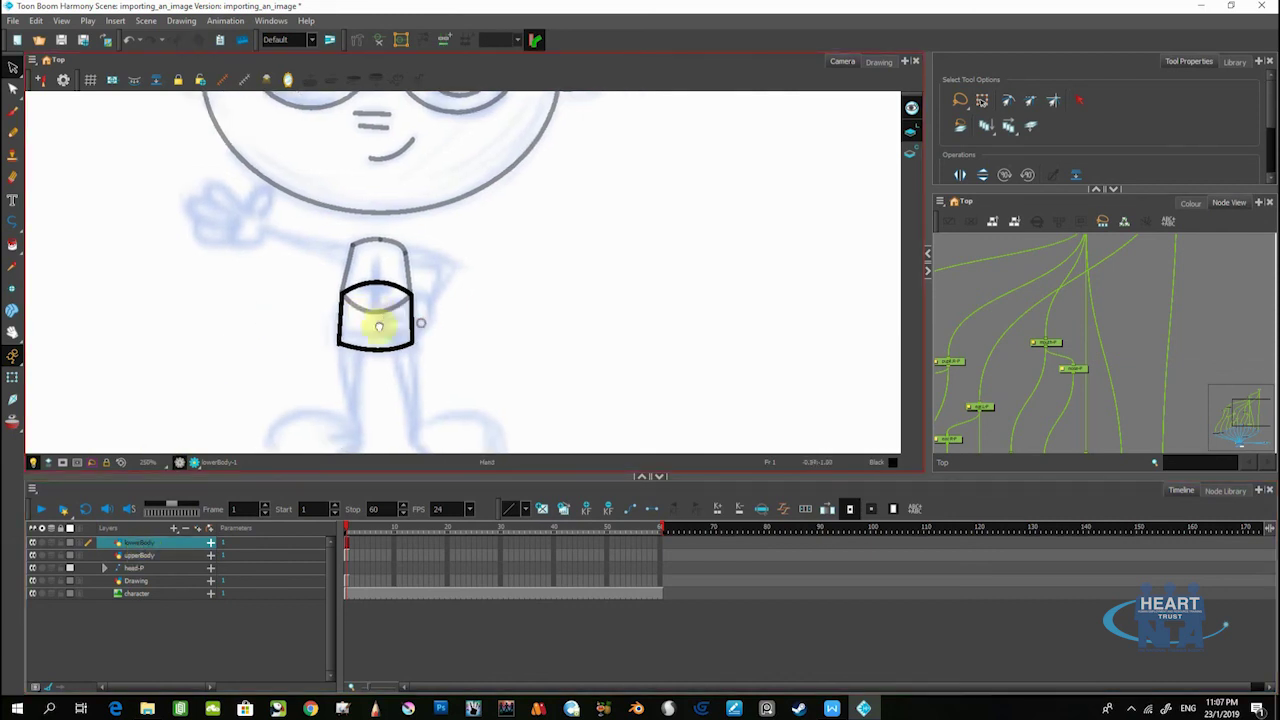
click(155, 556)
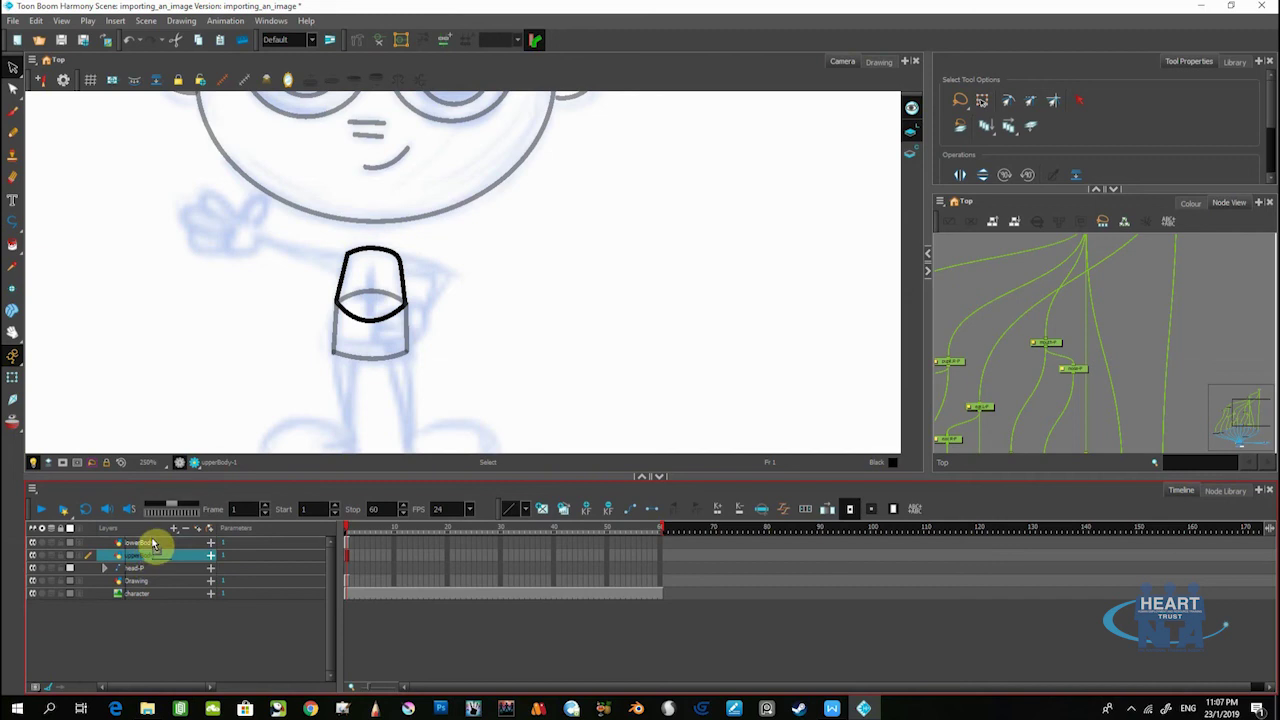
drag(153, 543, 156, 538)
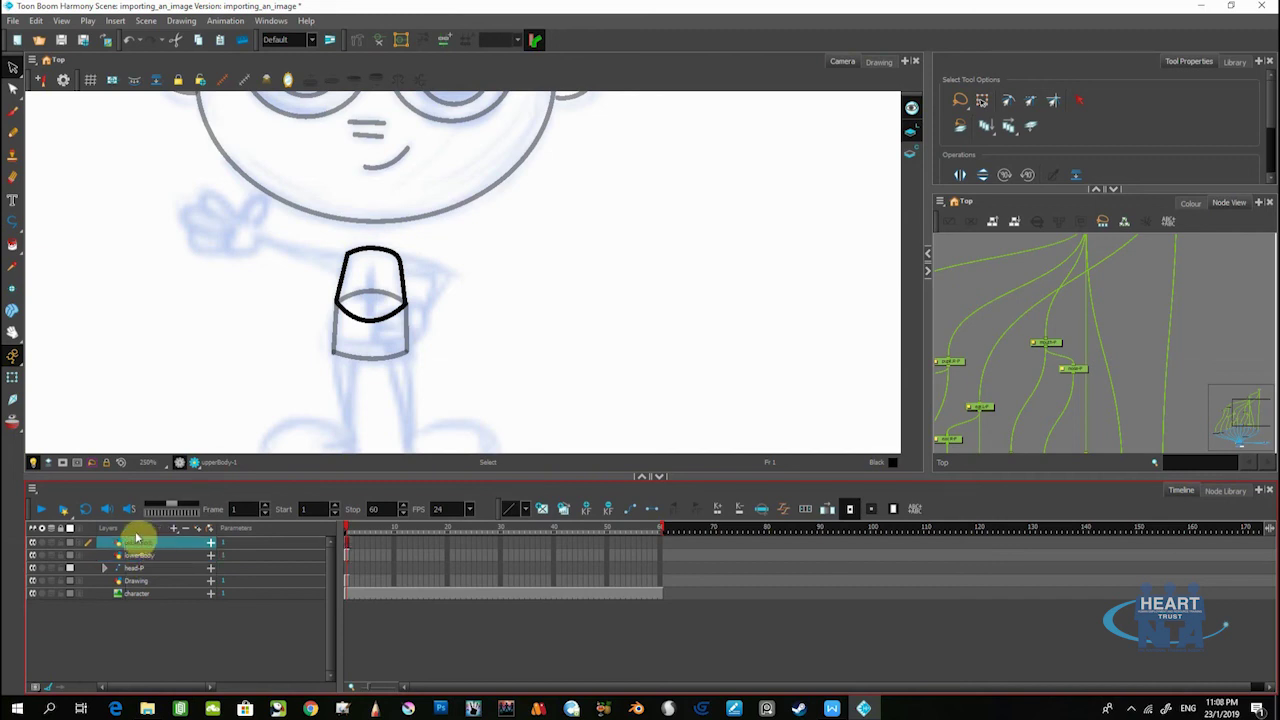
Set the drawing pivot of upperBody at the centre of the waist overlap, and that of lowerBody near its bottom edge
click(12, 290)
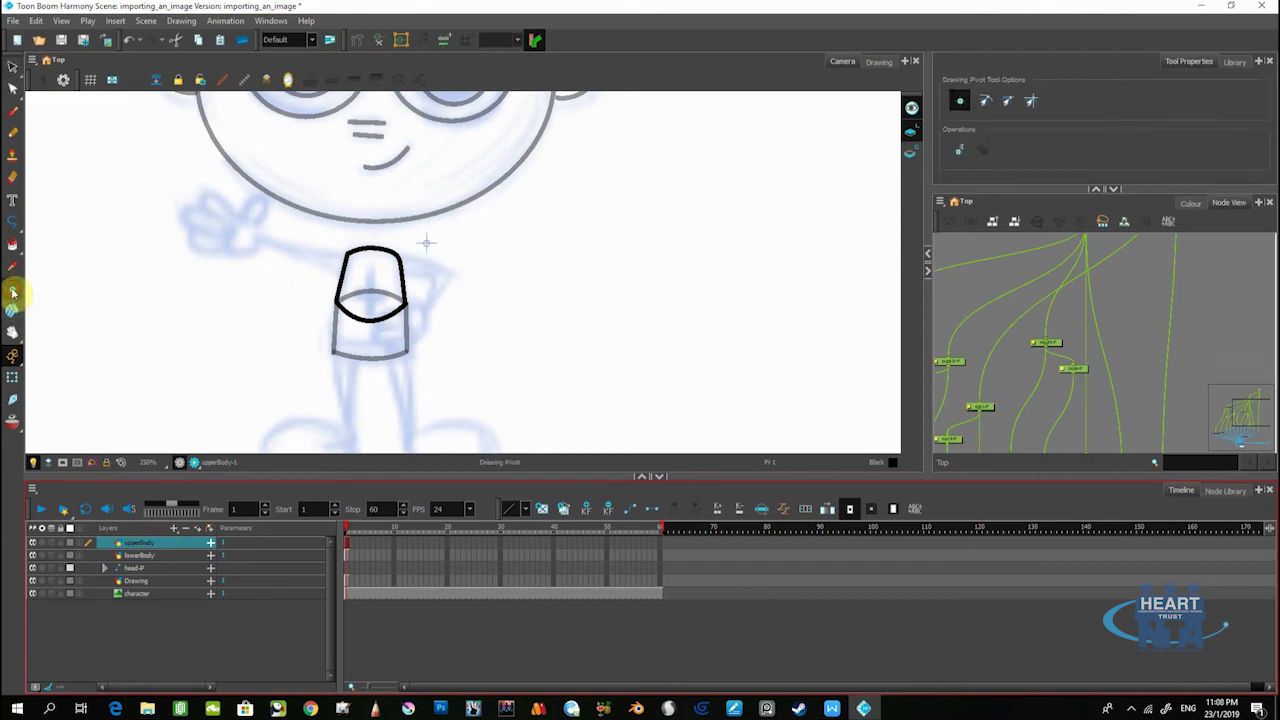
click(369, 305)
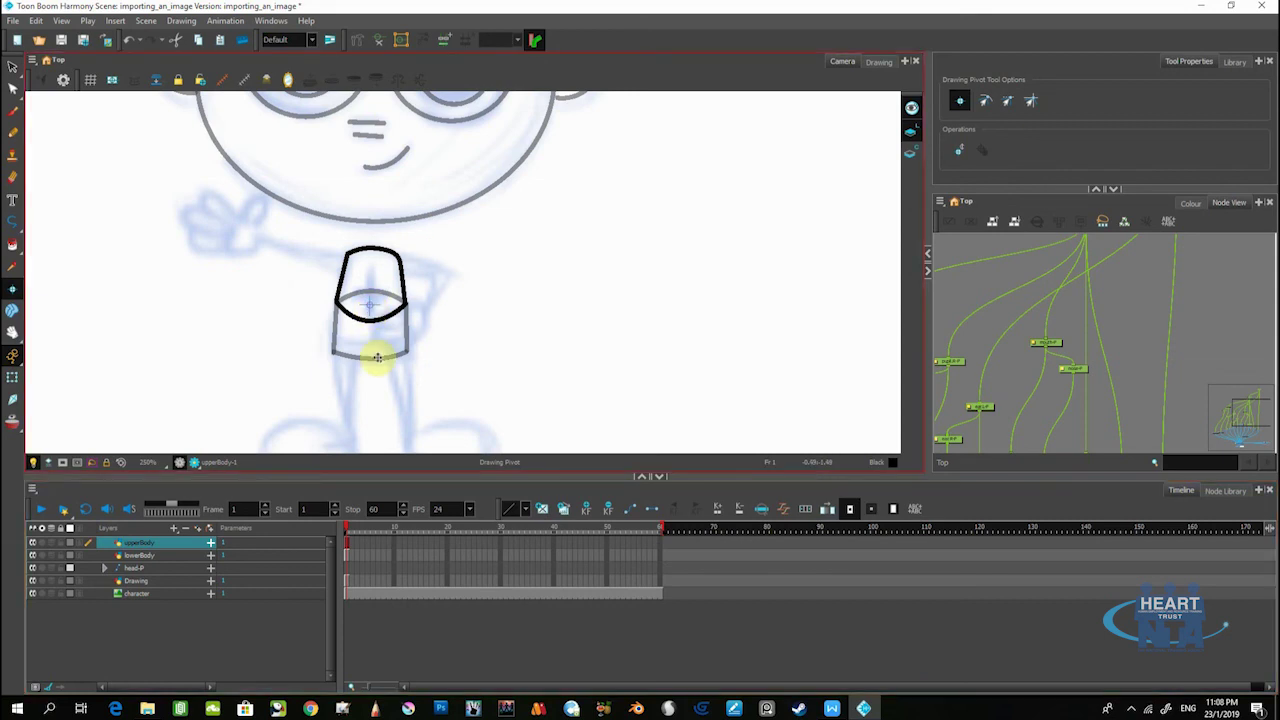
click(133, 557)
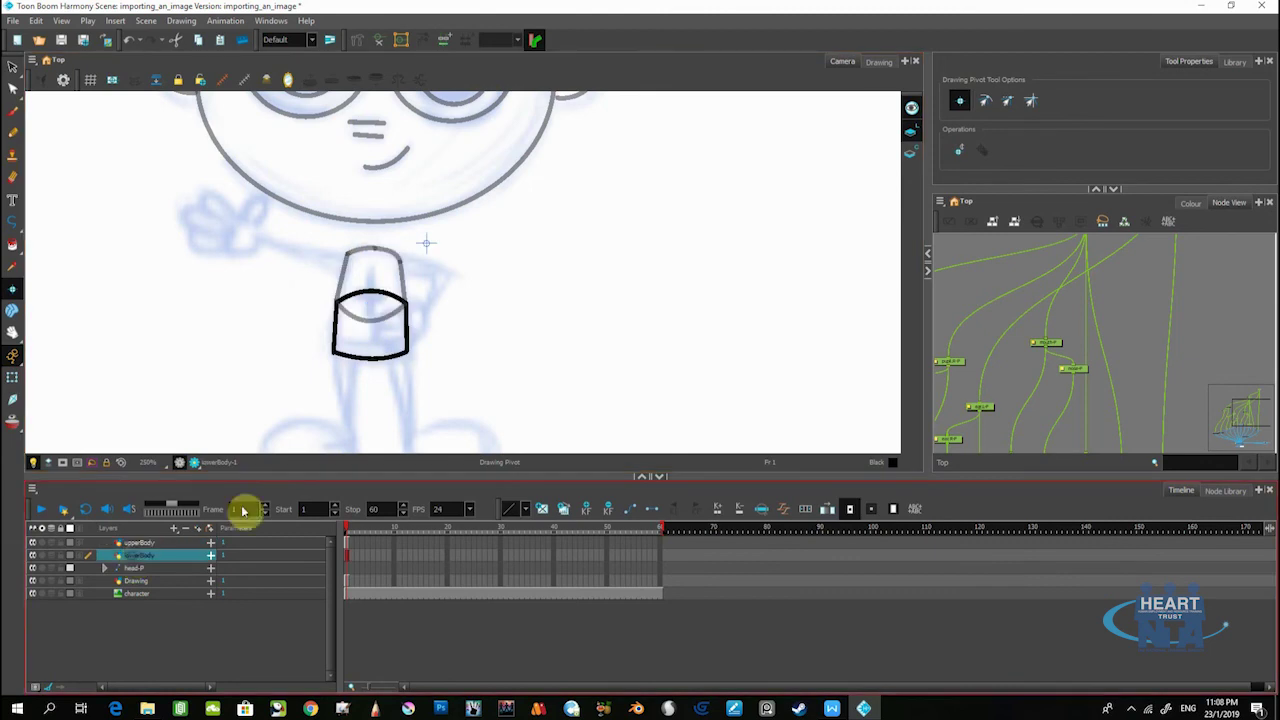
click(371, 346)
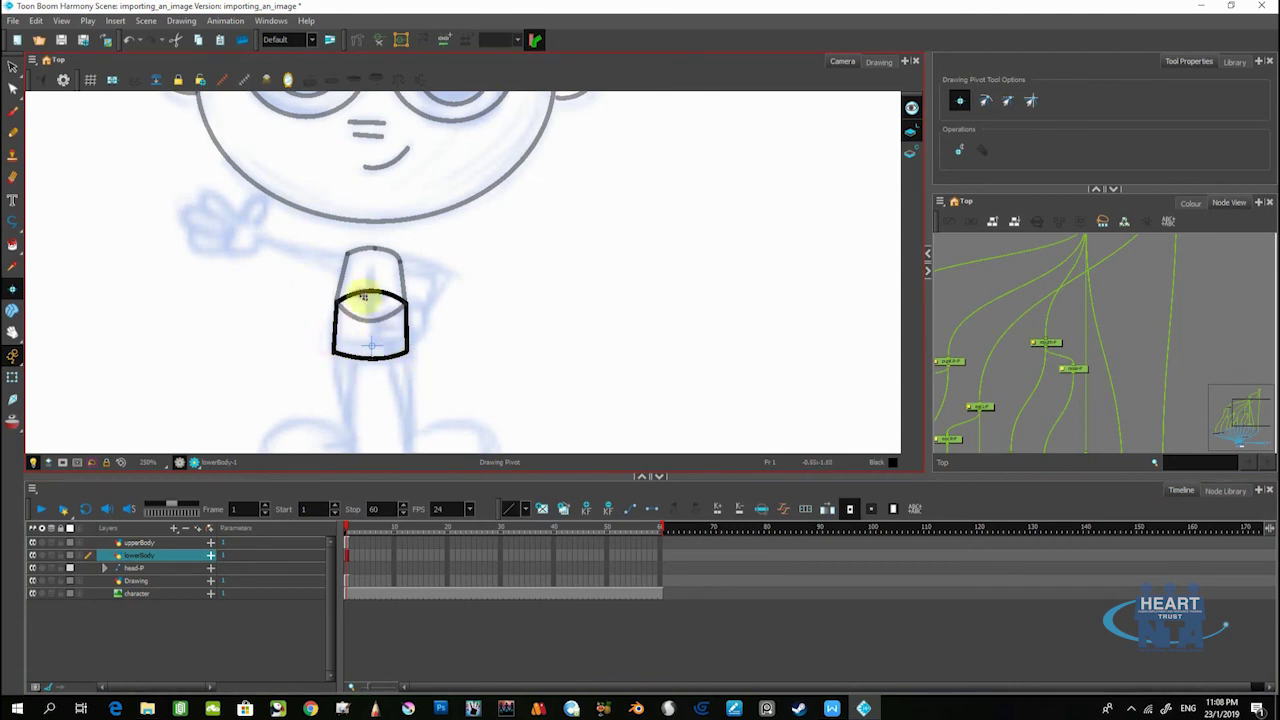
Test the new pivots by rotating lowerBody and upperBody slightly with the Transform tool, undoing each rotation
click(12, 377)
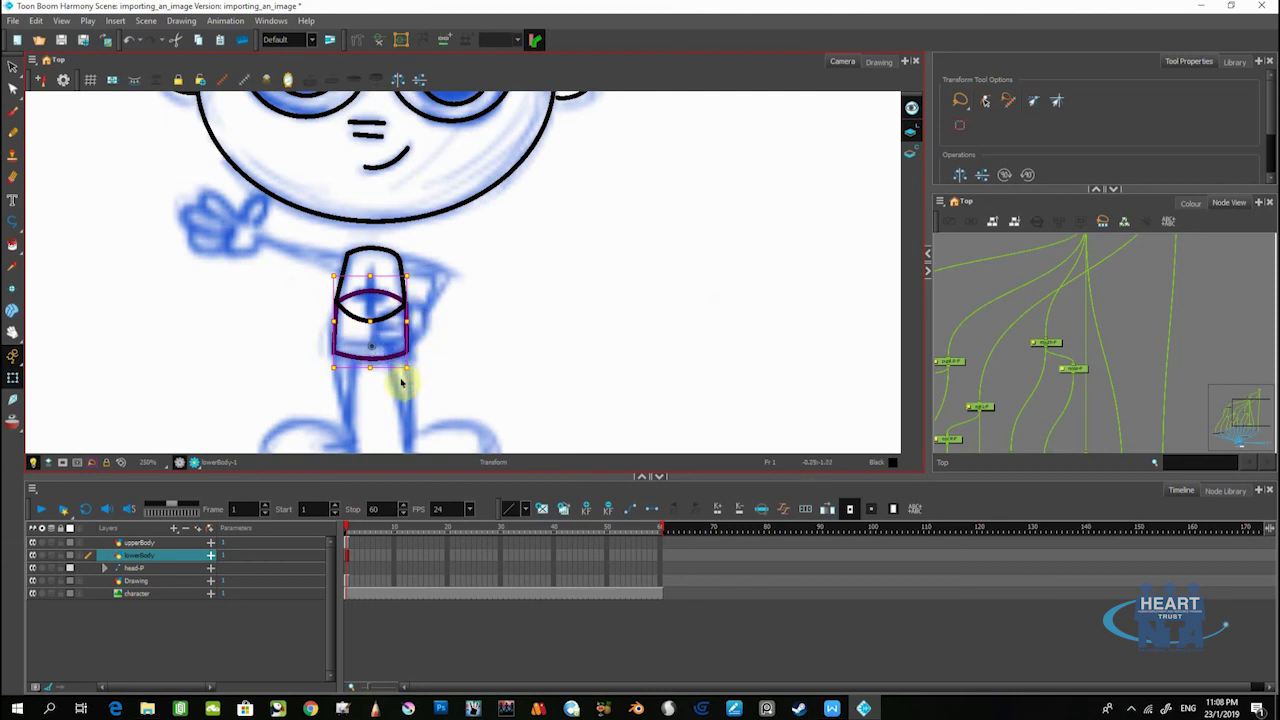
mouse_move(406, 380)
mouse_down()
mouse_move(431, 354)
mouse_move(394, 423)
mouse_move(420, 357)
mouse_move(418, 378)
mouse_up()
key(ctrl+z)
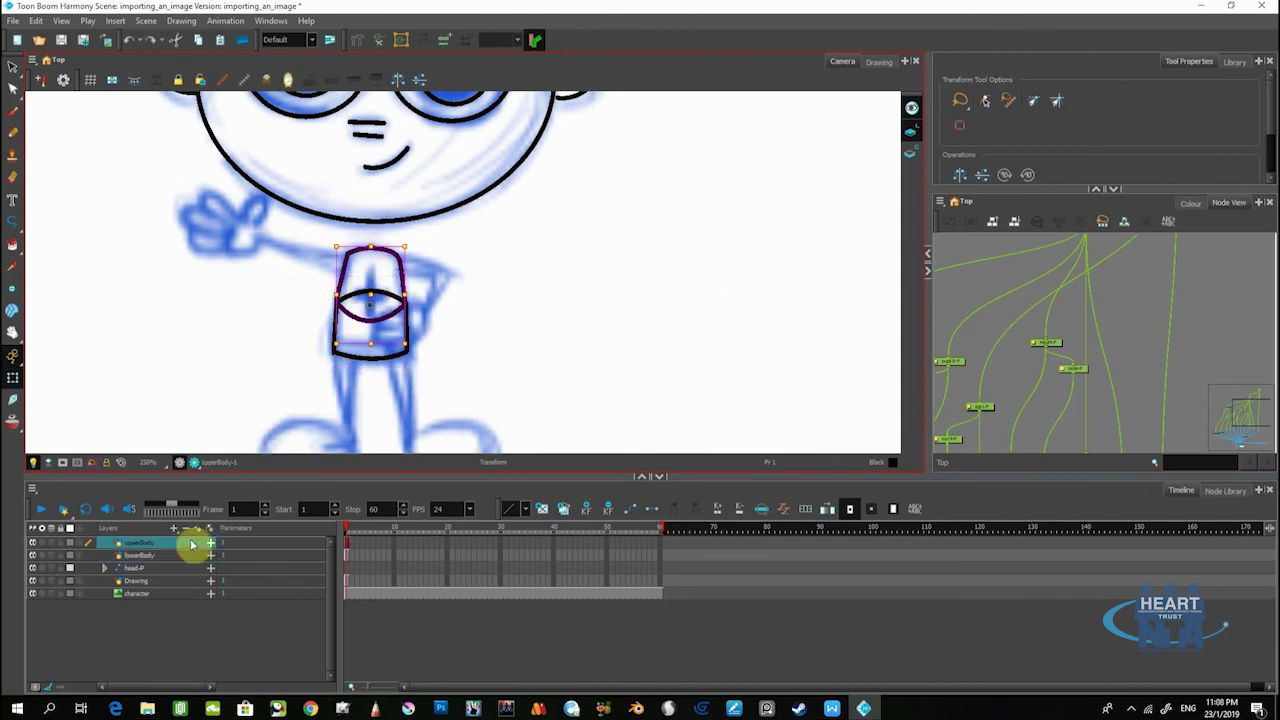
click(152, 553)
click(150, 543)
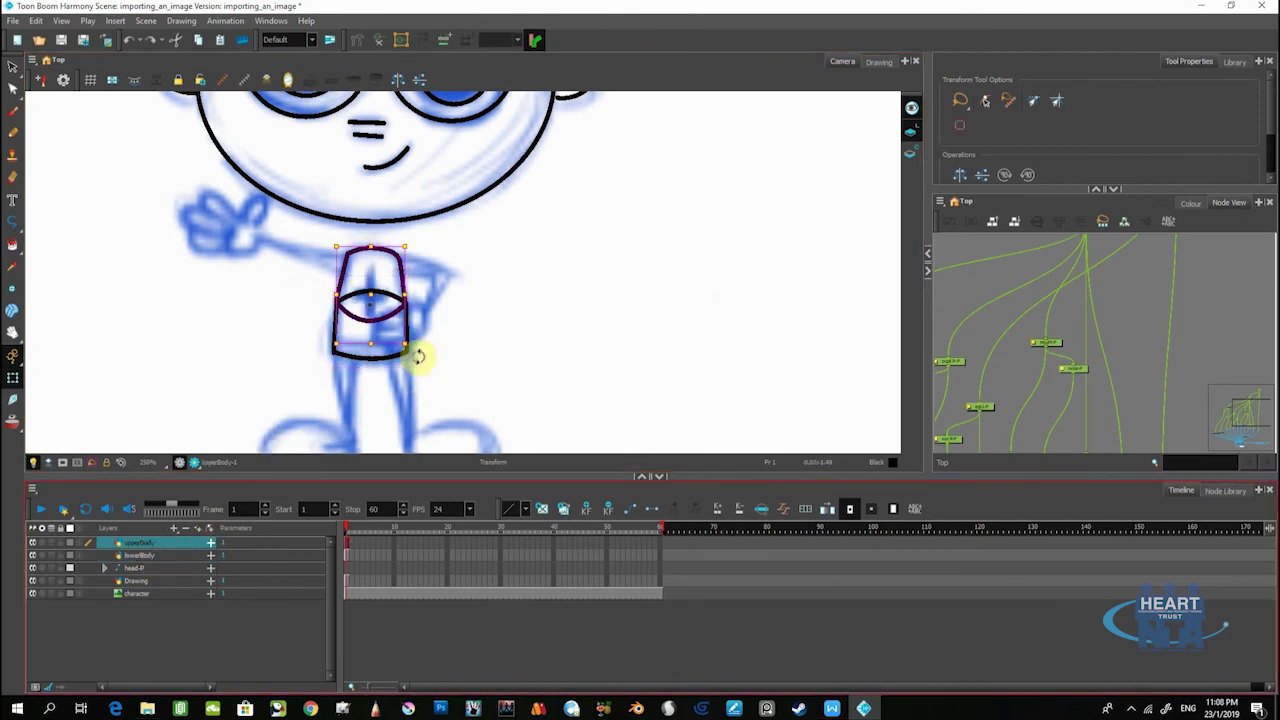
drag(409, 357, 447, 379)
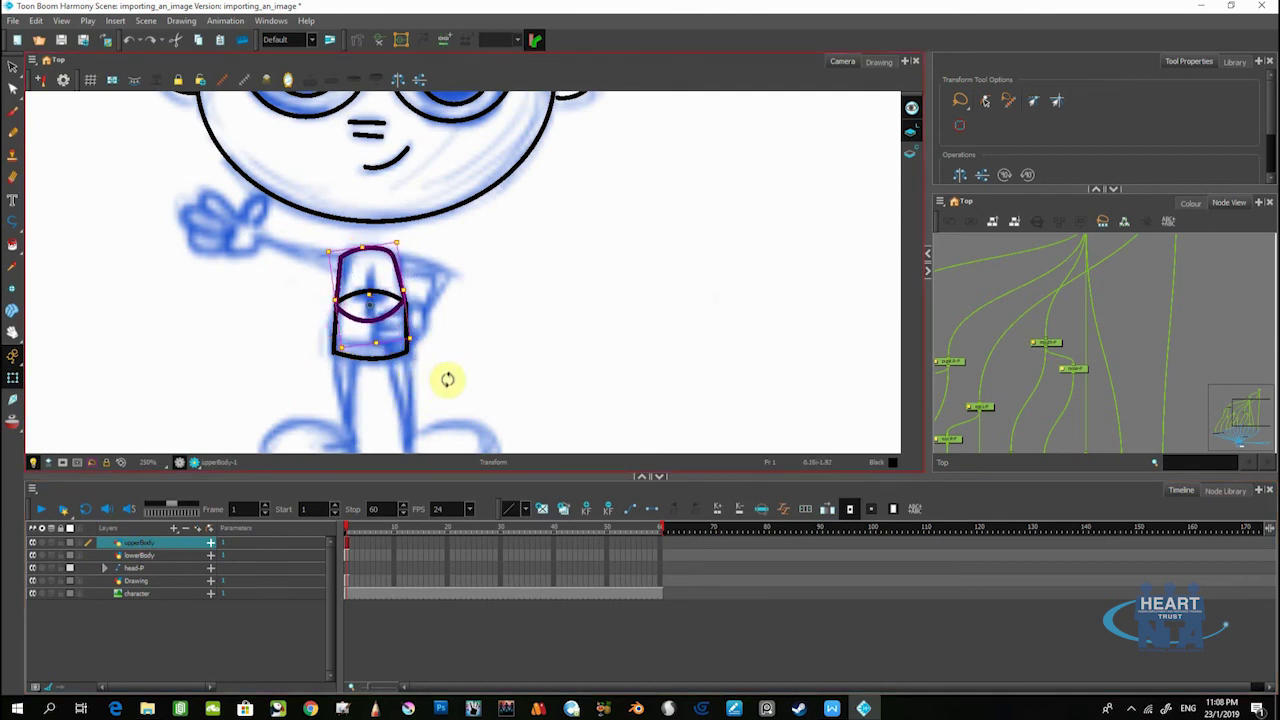
click(12, 288)
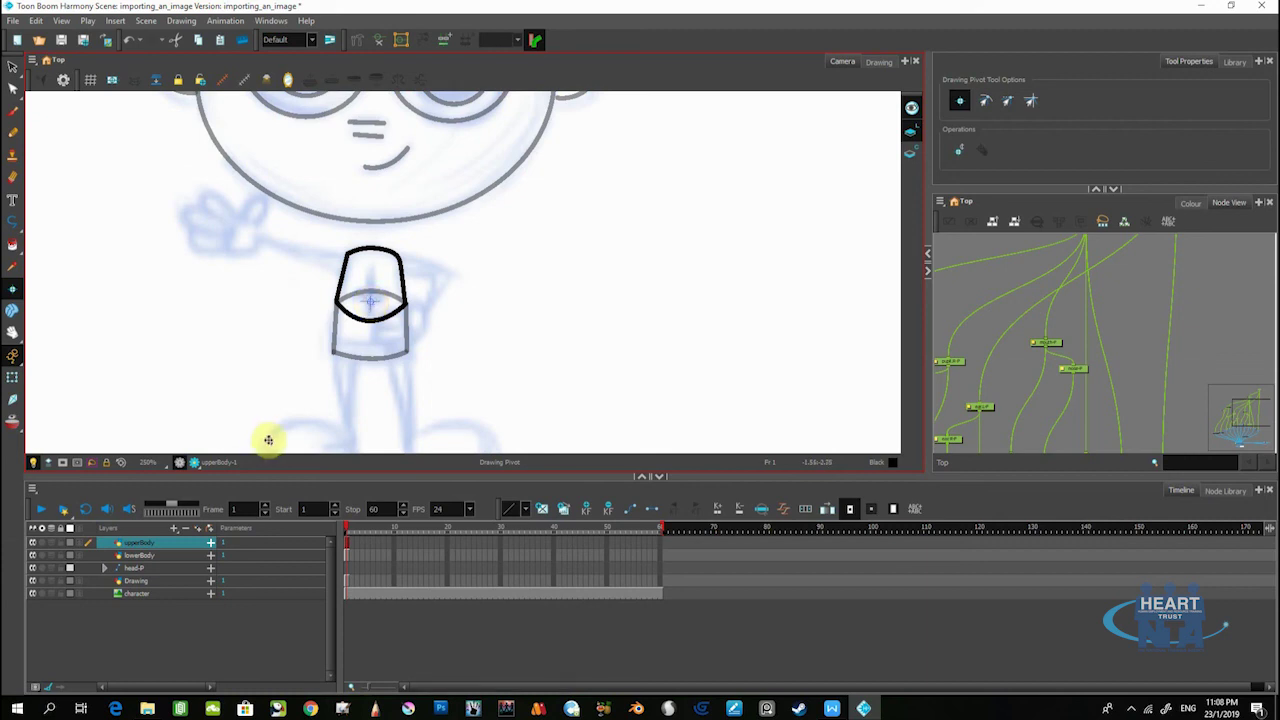
Move the head-P layer to the top of the layer stack, above upperBody and lowerBody
scroll(223, 349, down, 4)
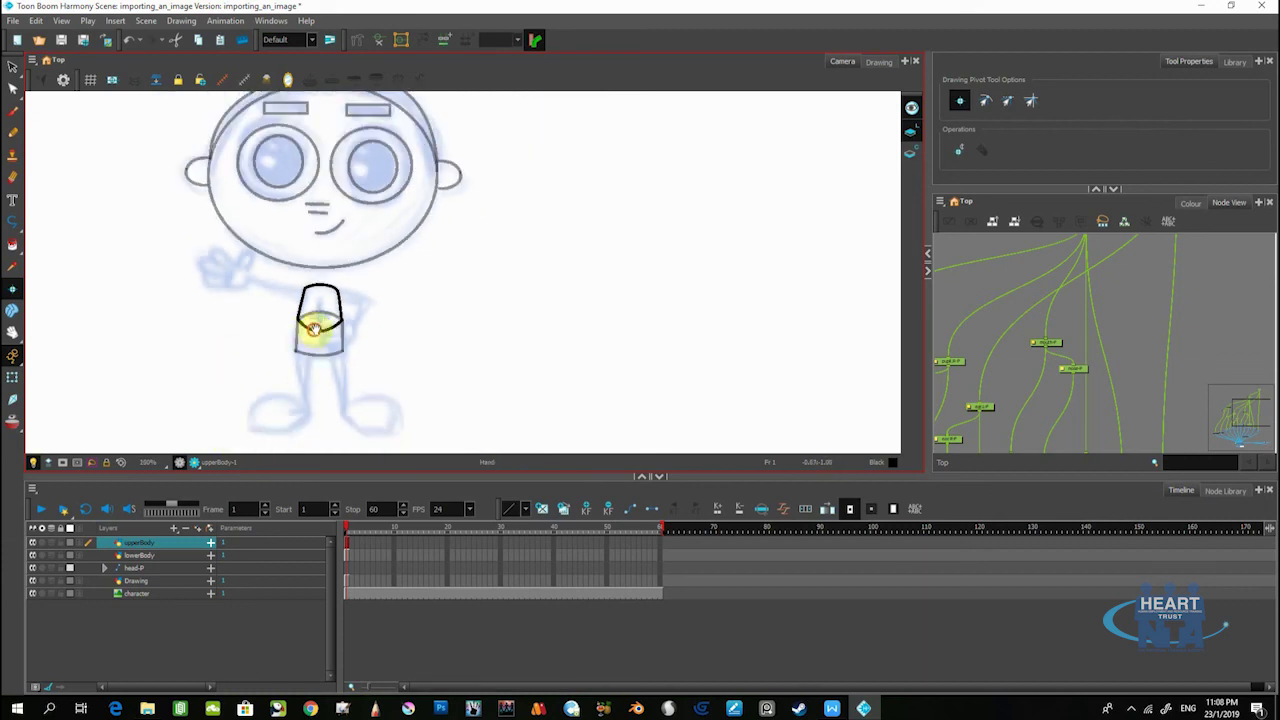
drag(315, 328, 342, 284)
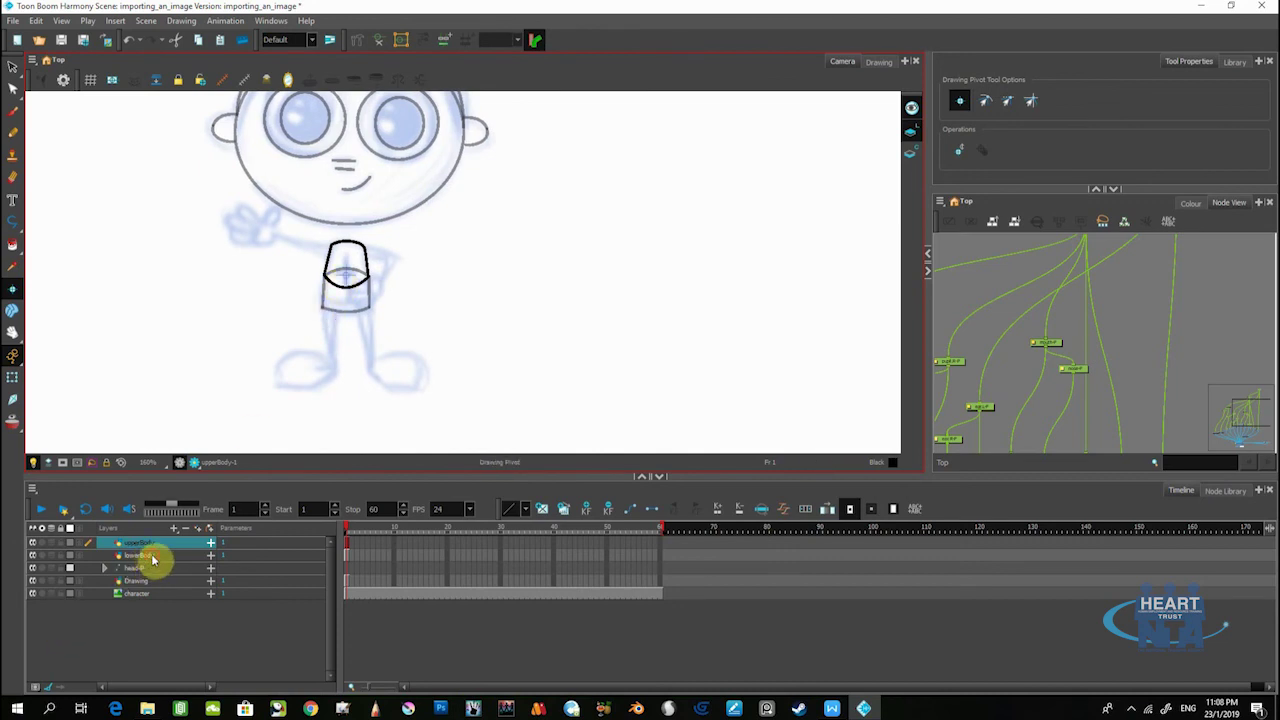
click(146, 556)
click(130, 569)
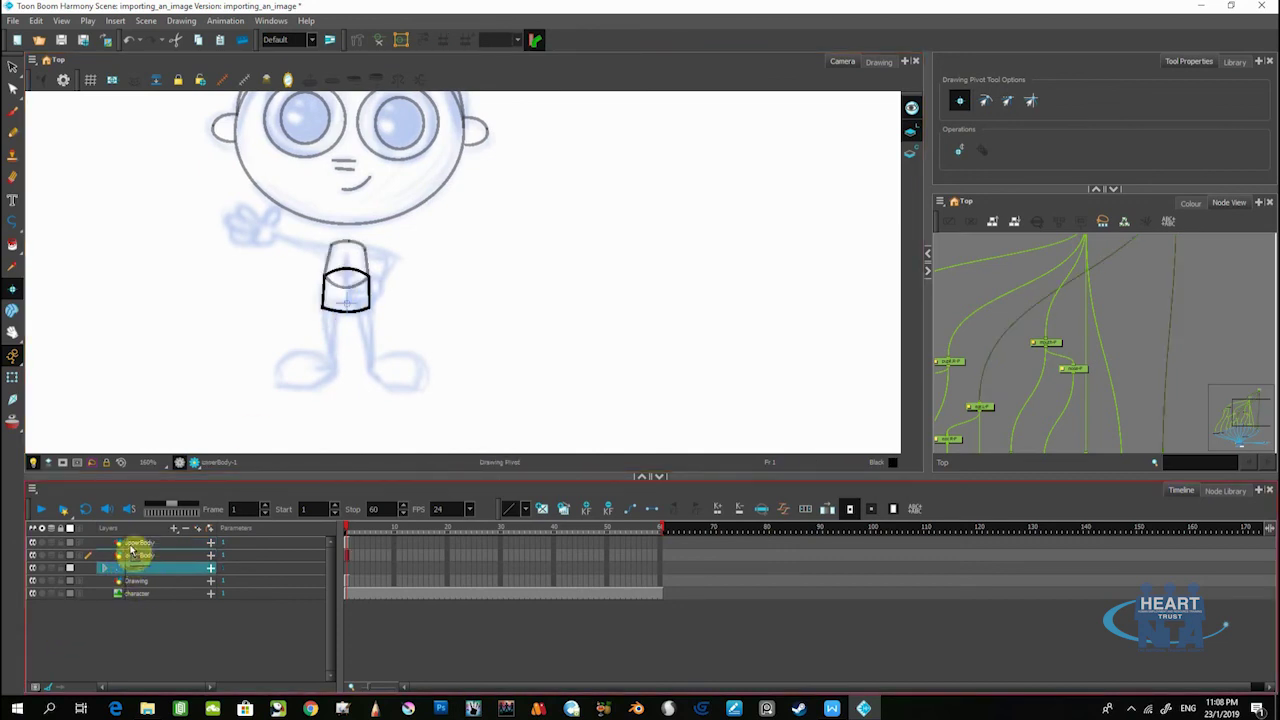
drag(132, 541, 130, 538)
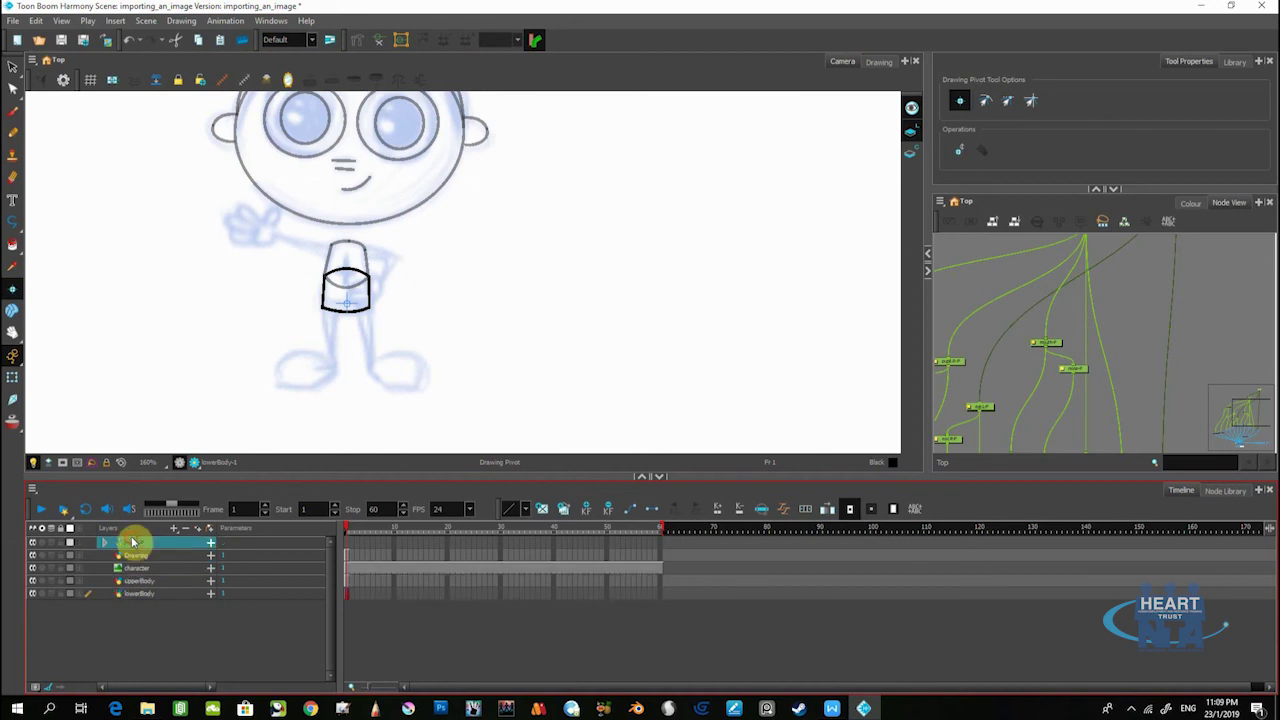
Add a vector drawing layer named upperLeg.R
click(145, 573)
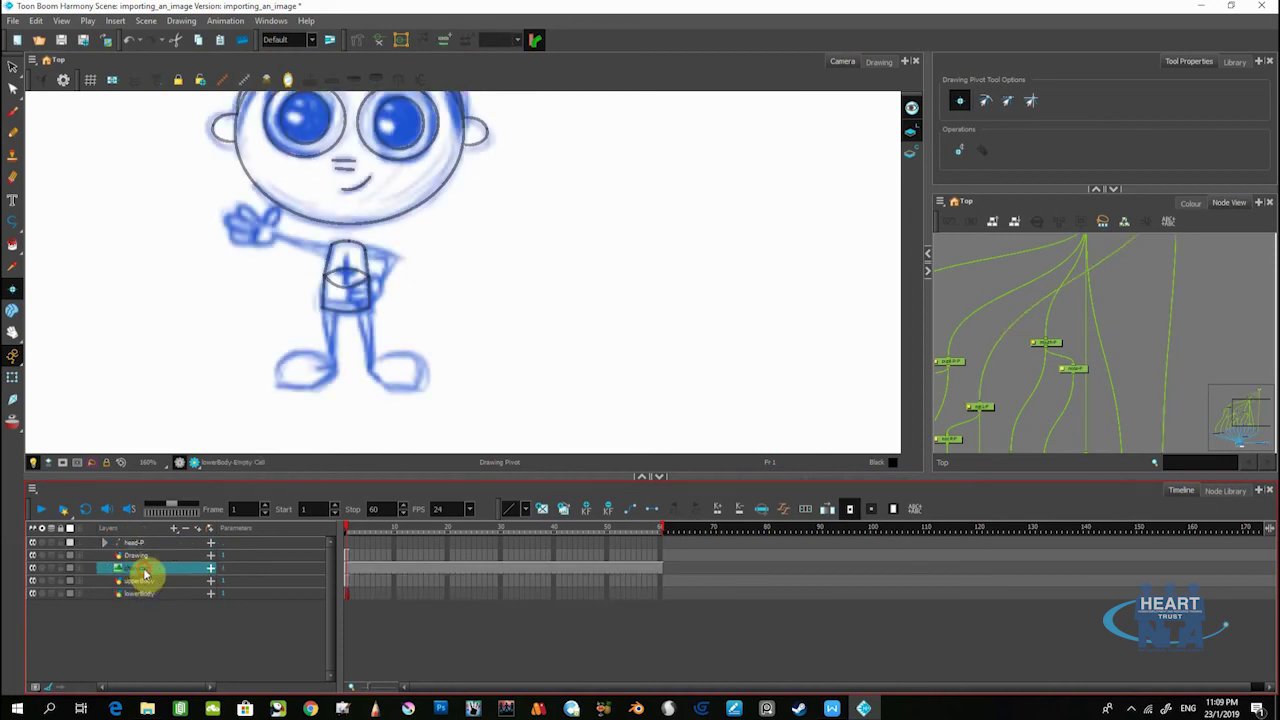
click(175, 528)
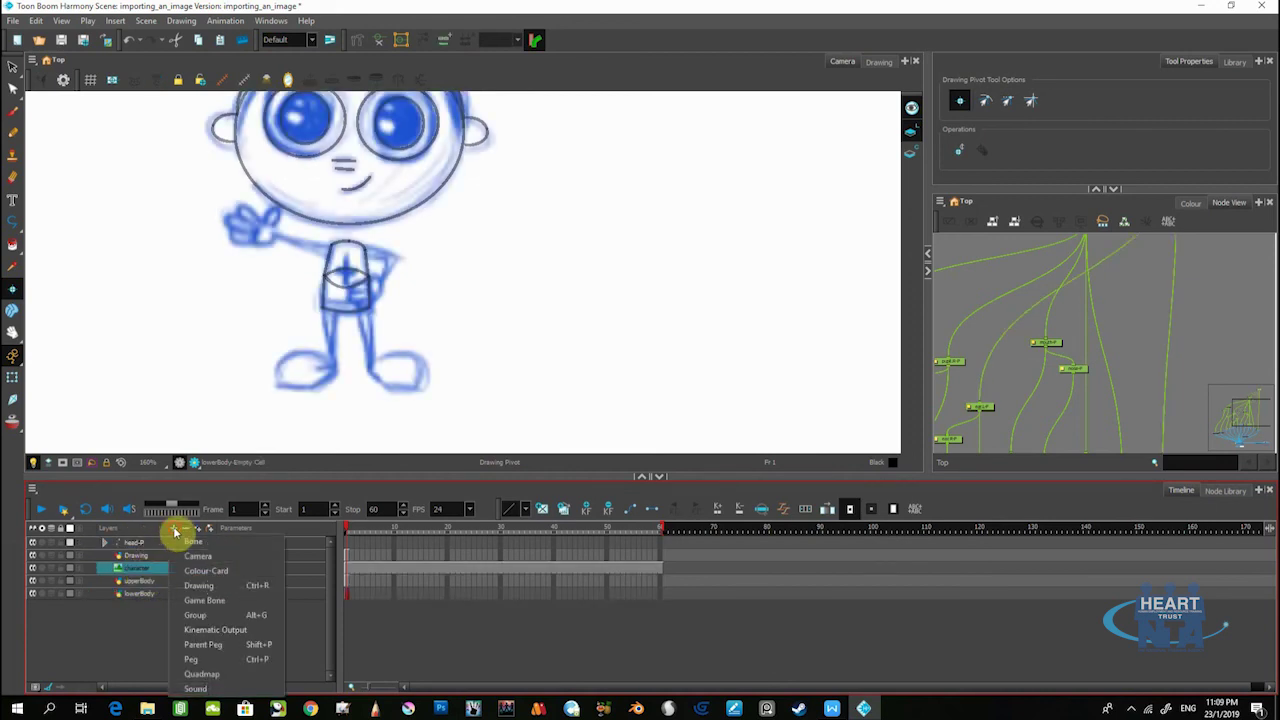
click(196, 589)
drag(605, 300, 688, 337)
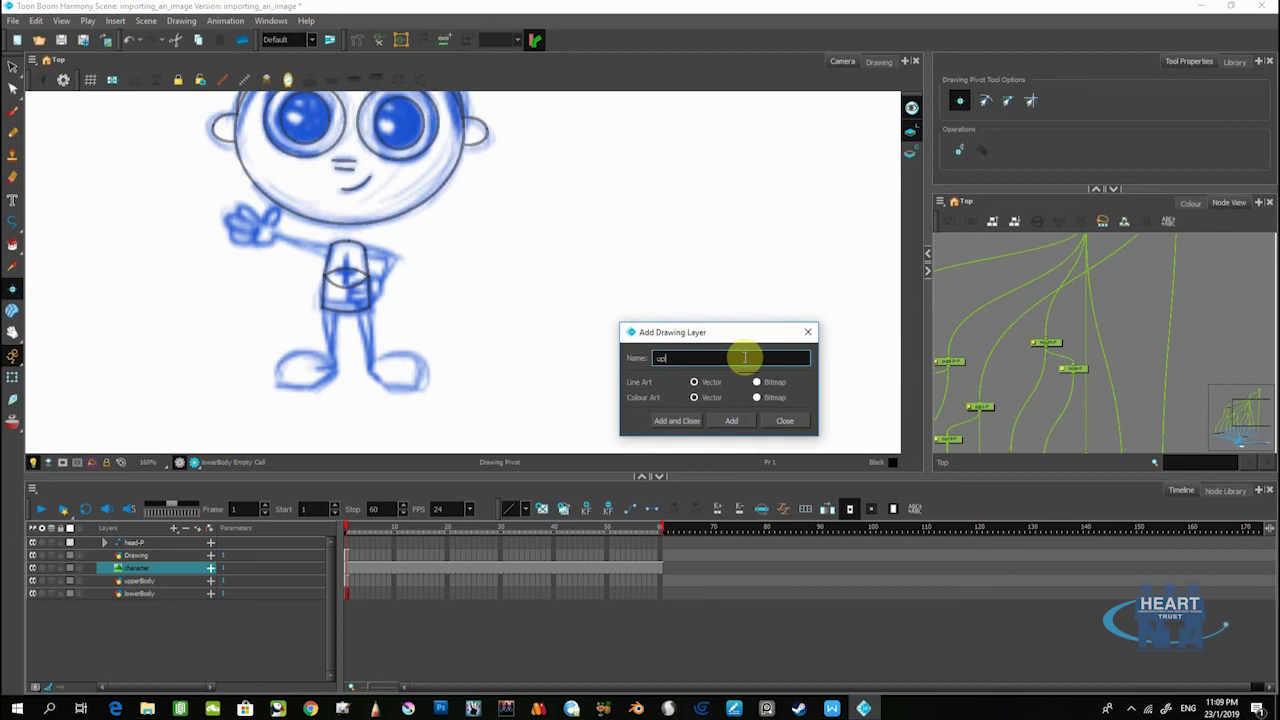
text(L)
key(Caps_Lock)
text(eg.)
key(Caps_Lock)
key(Caps_Lock)
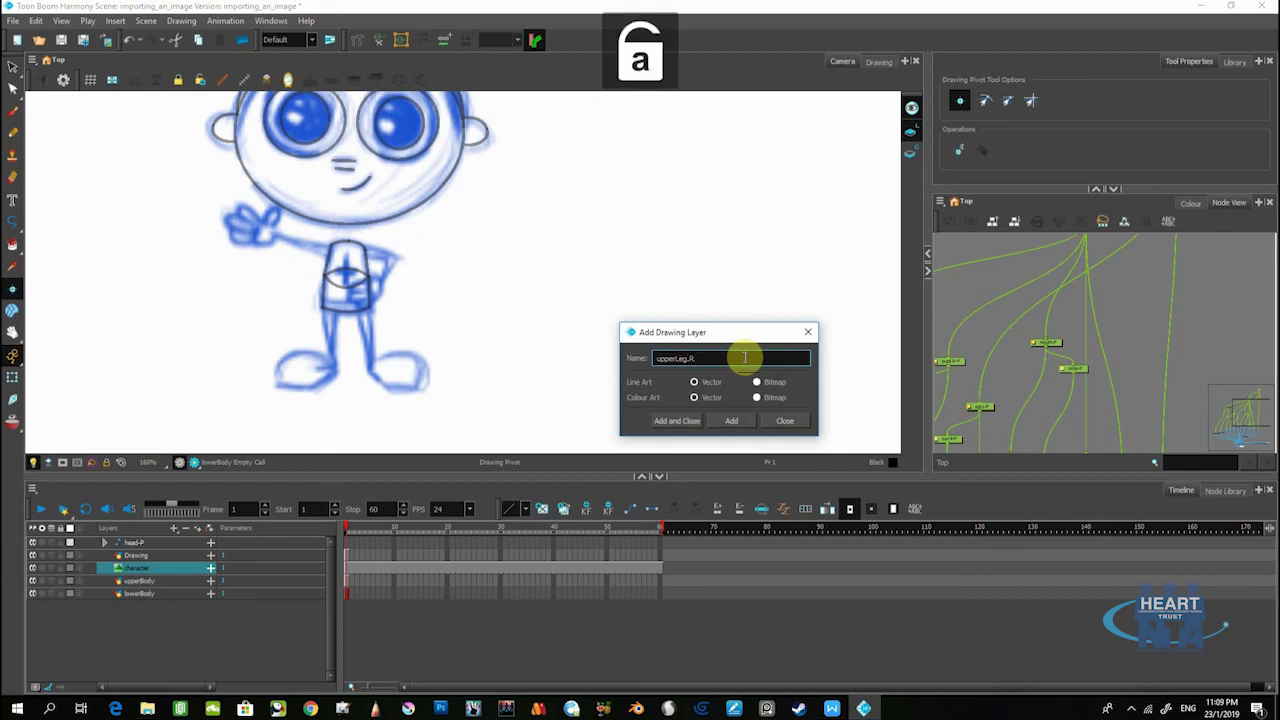
click(692, 421)
Trace the character's right thigh on upperLeg.R with the Polyline tool, with an arched top overlapping the hip and a rounded lower end
click(12, 222)
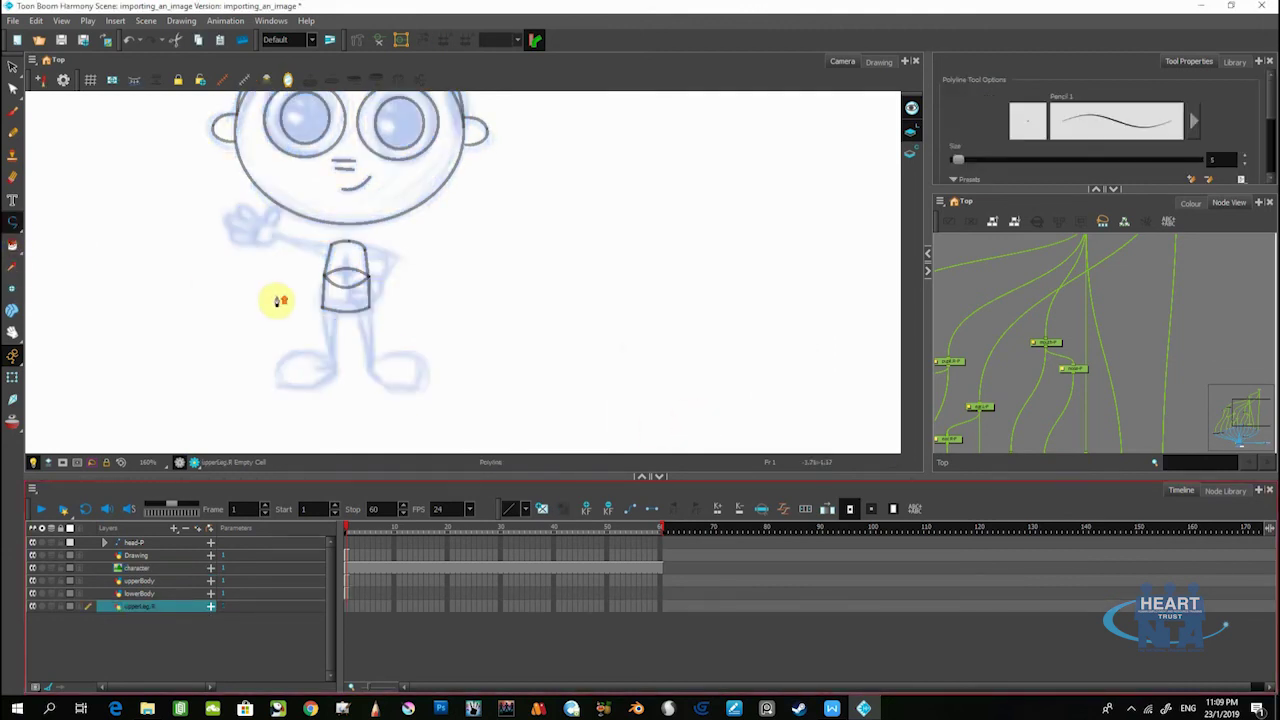
scroll(294, 307, up, 4)
drag(372, 360, 378, 312)
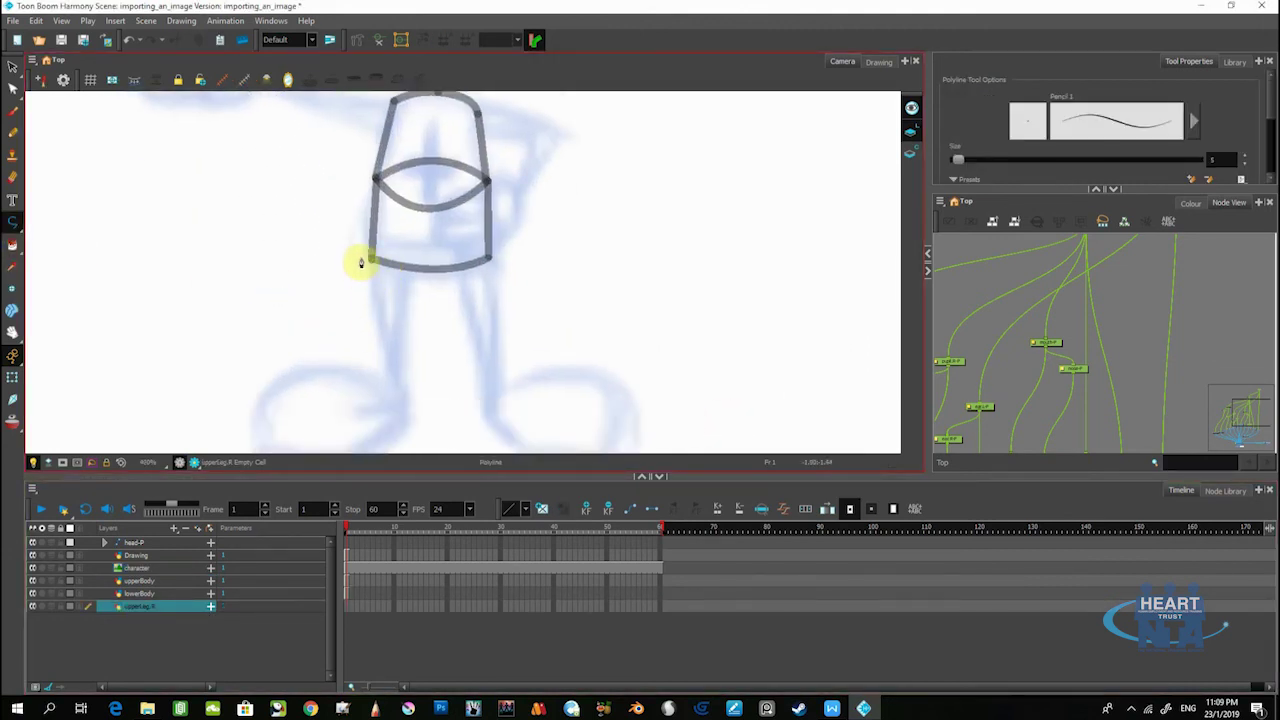
click(382, 333)
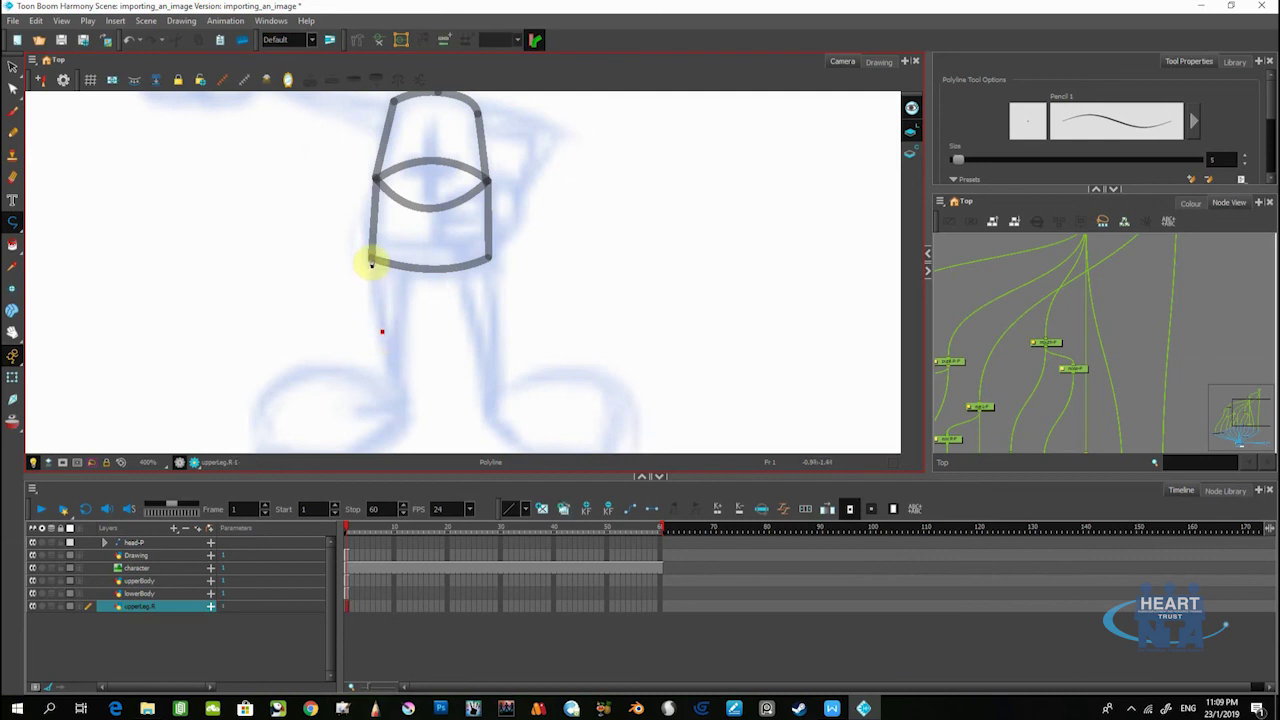
click(371, 263)
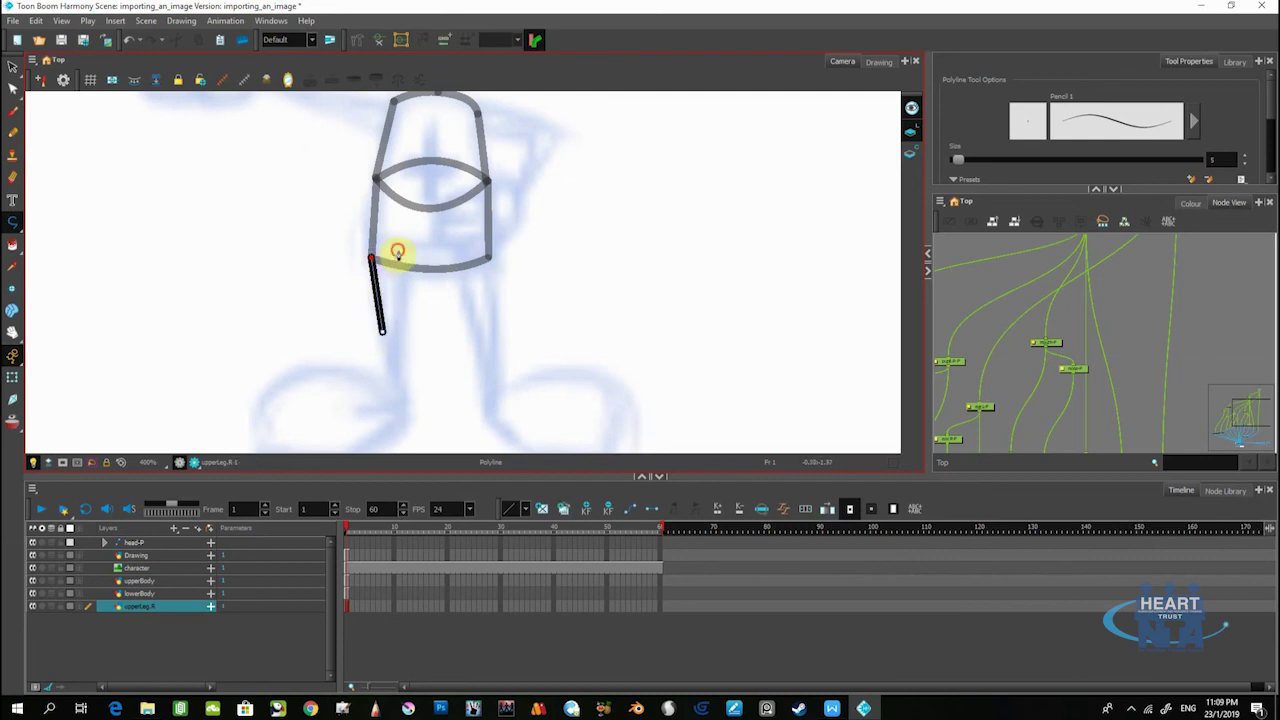
drag(410, 258, 406, 257)
key(Escape)
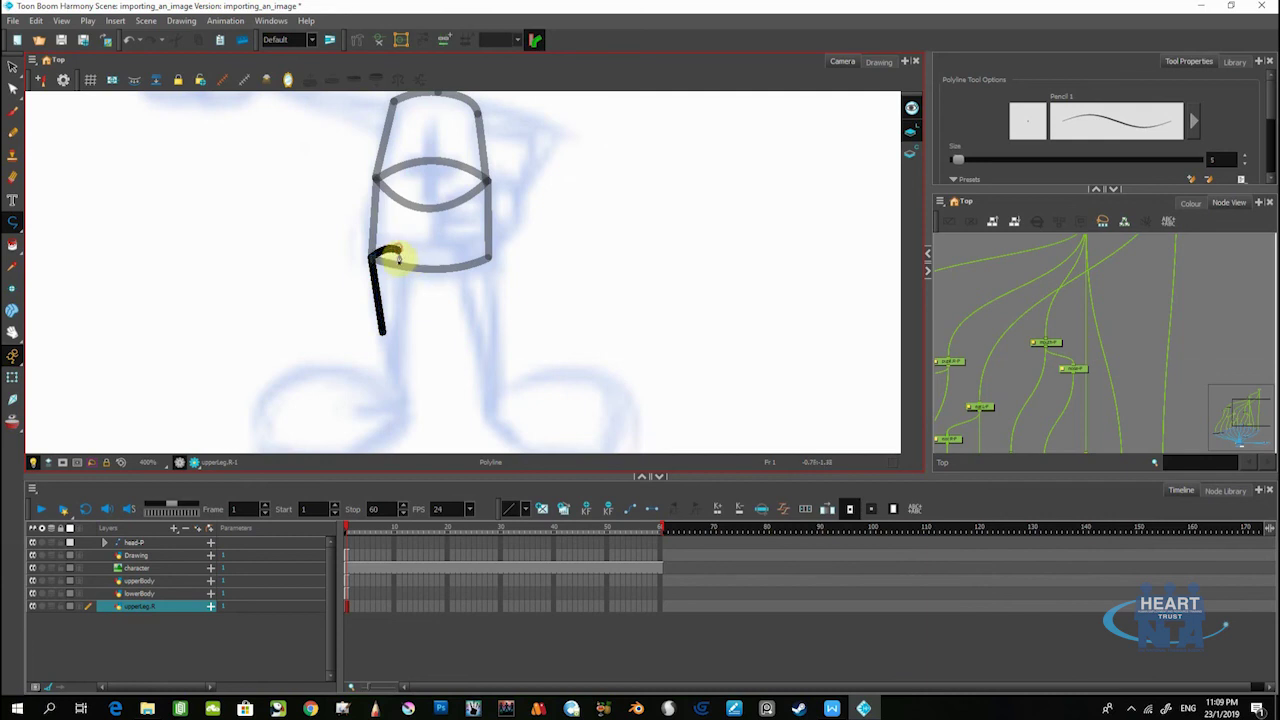
click(395, 333)
click(382, 336)
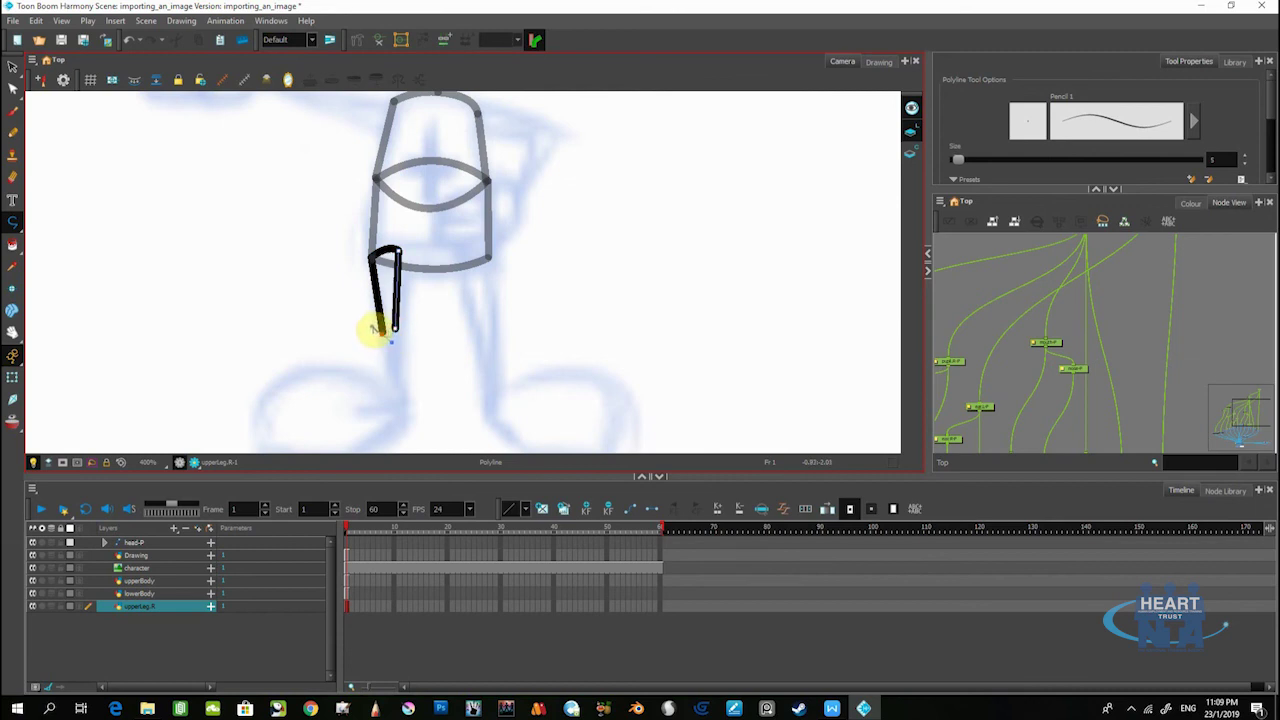
drag(374, 329, 372, 326)
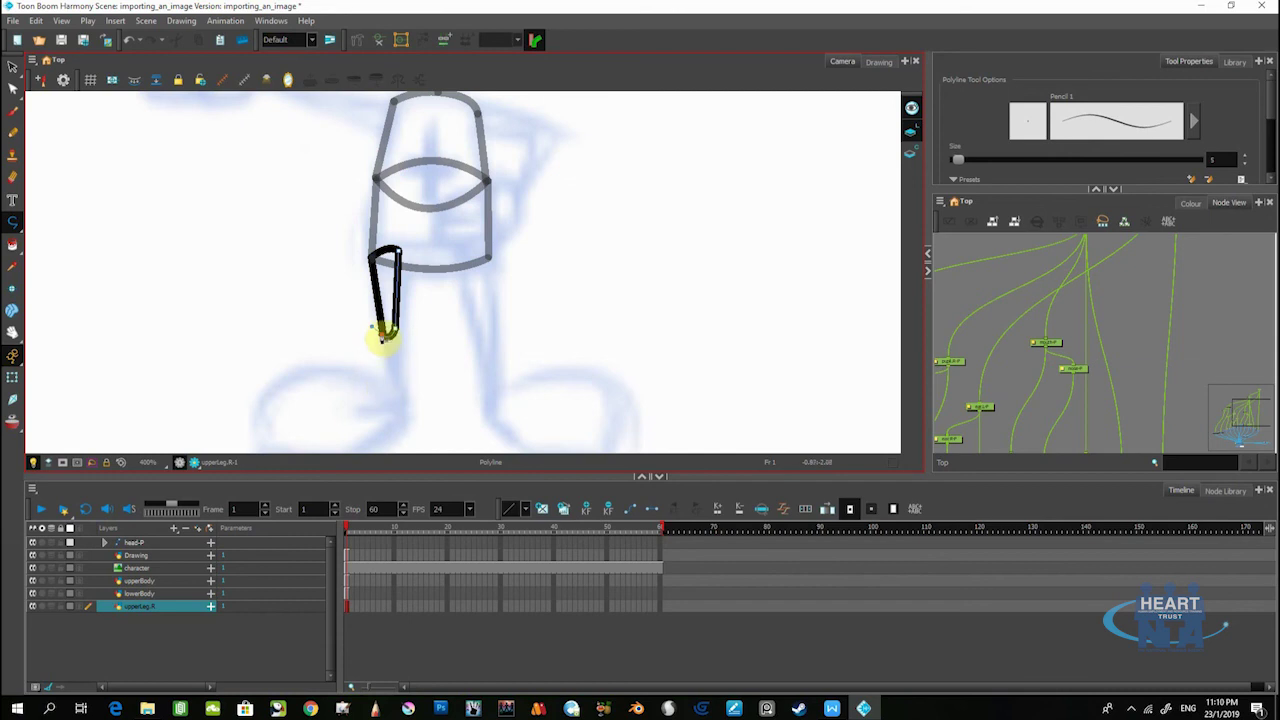
Add a vector drawing layer named lowerLeg.R
scroll(376, 366, down, 4)
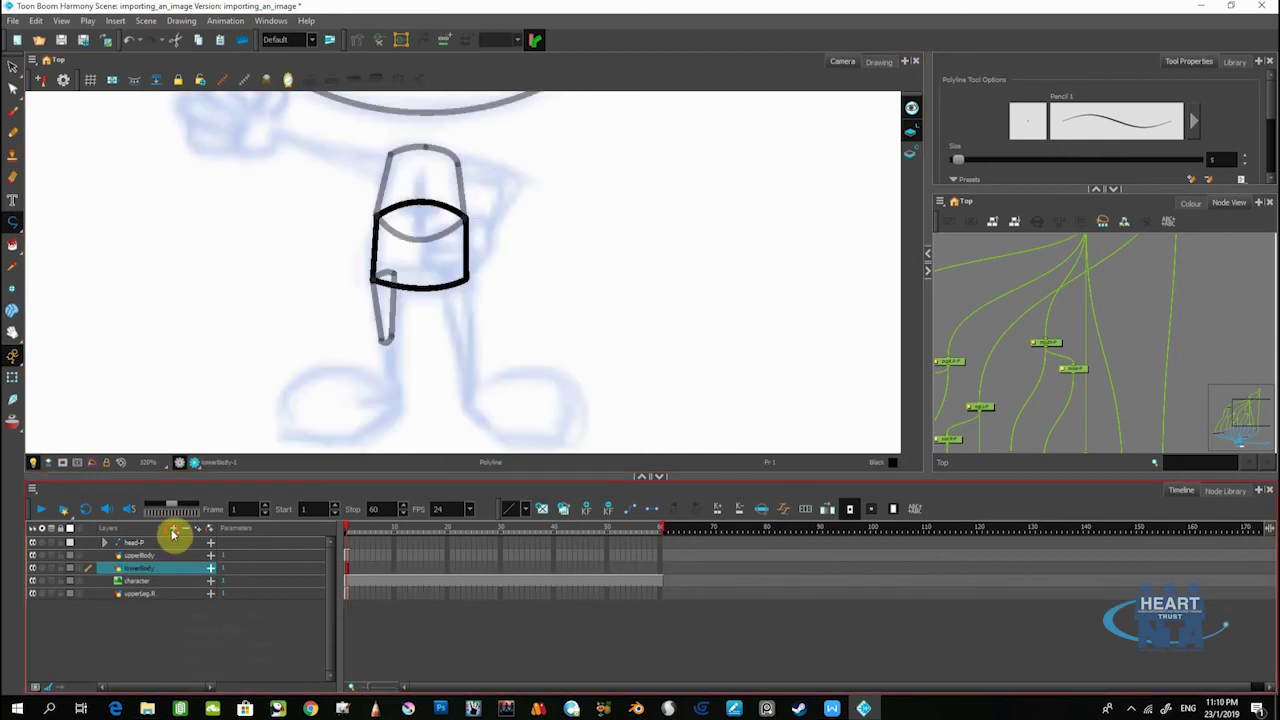
right_click(182, 565)
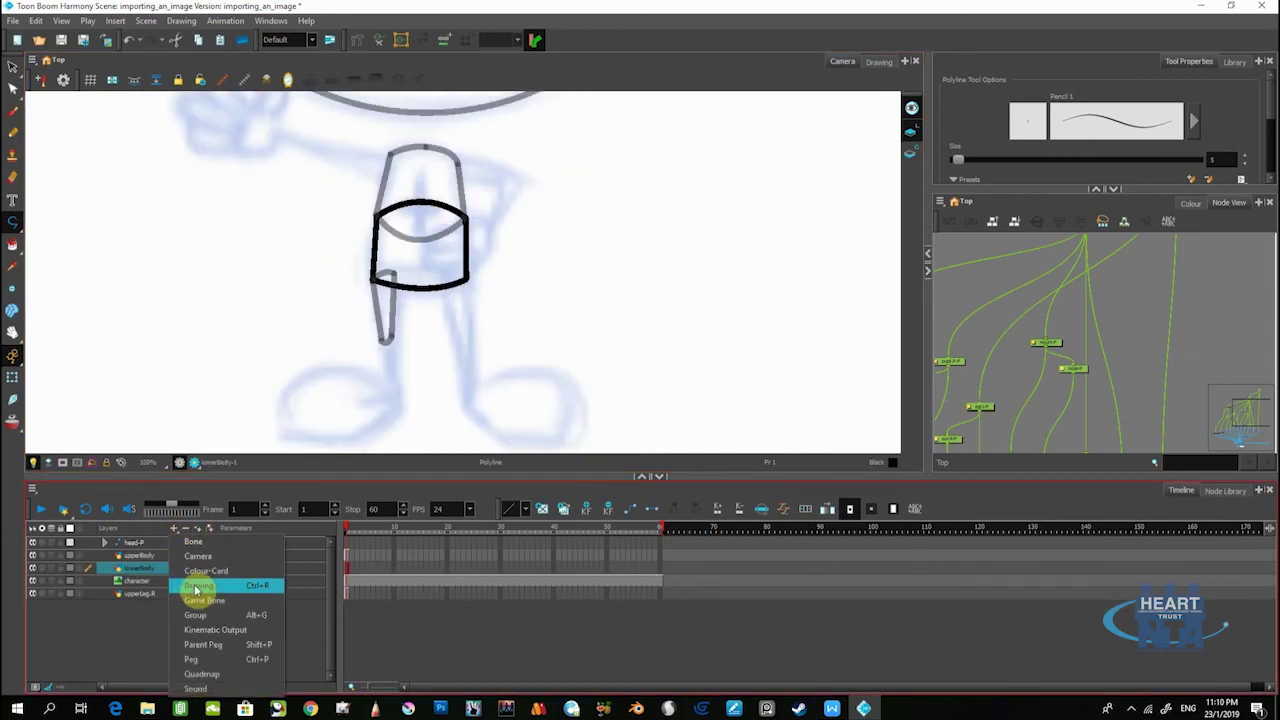
click(194, 586)
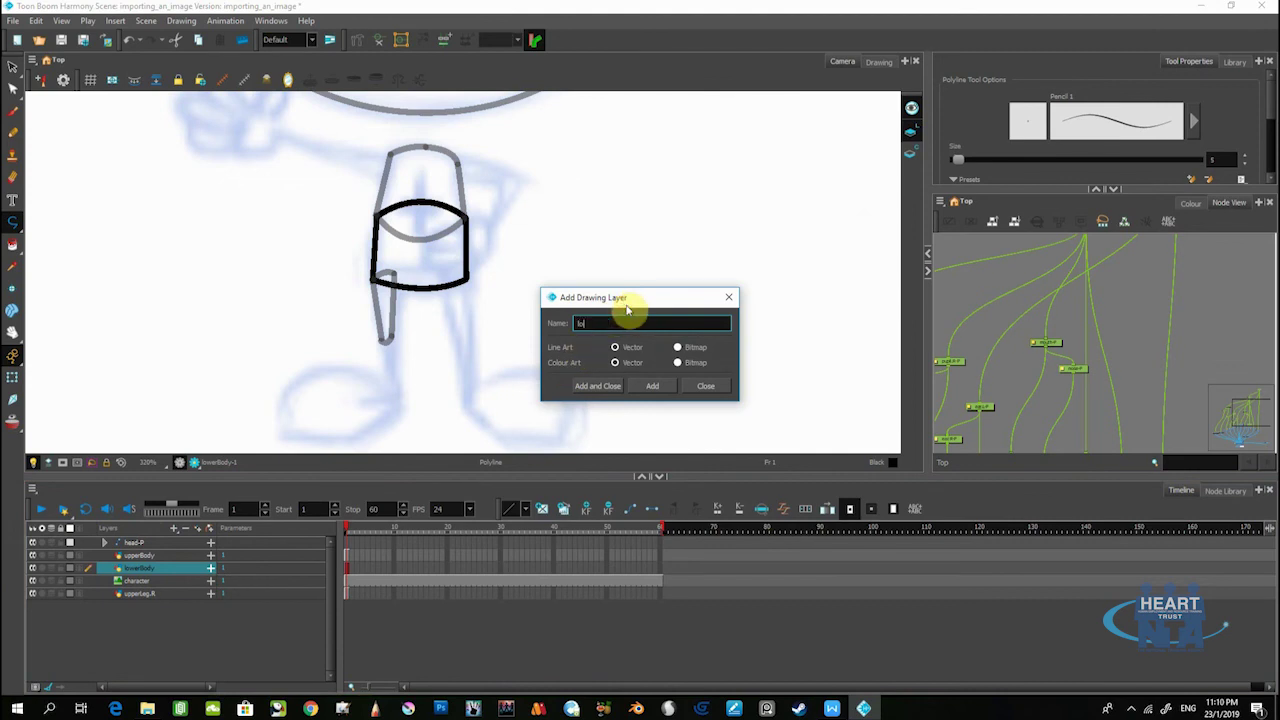
text(lower)
key(Caps_Lock)
text(L)
key(Caps_Lock)
text(eg.)
key(Caps_Lock)
text(R)
key(Caps_Lock)
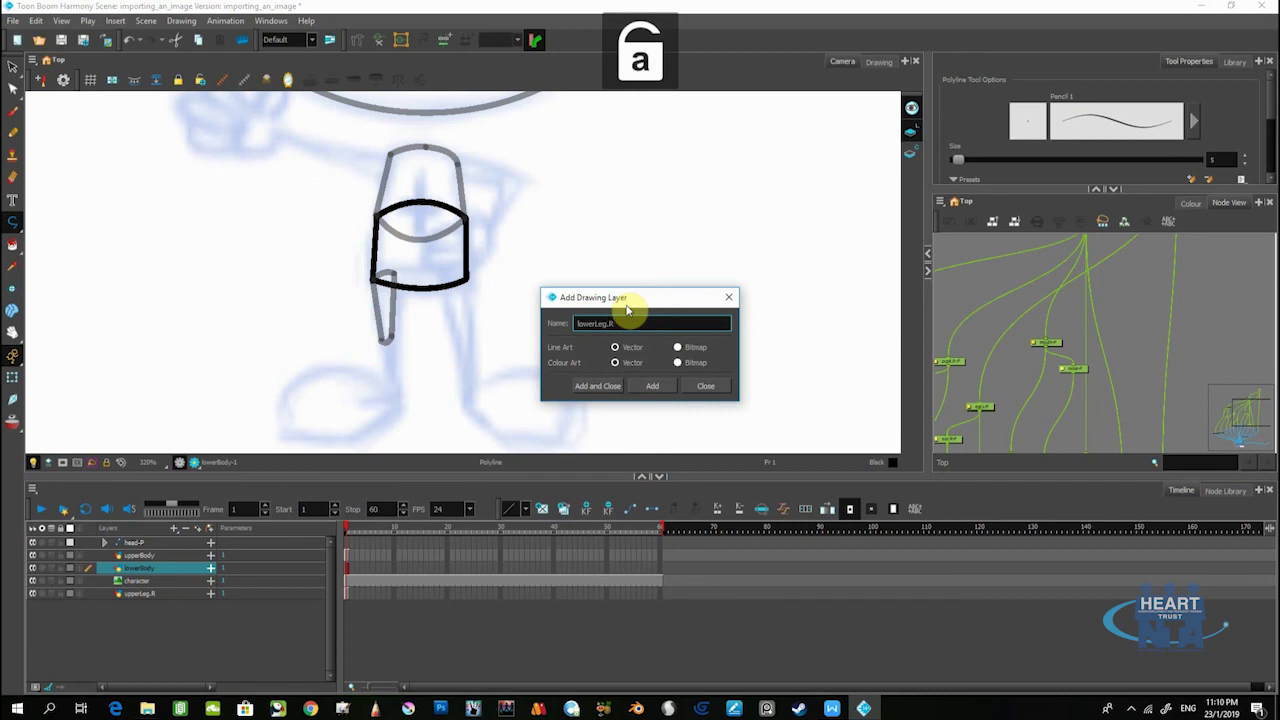
click(614, 390)
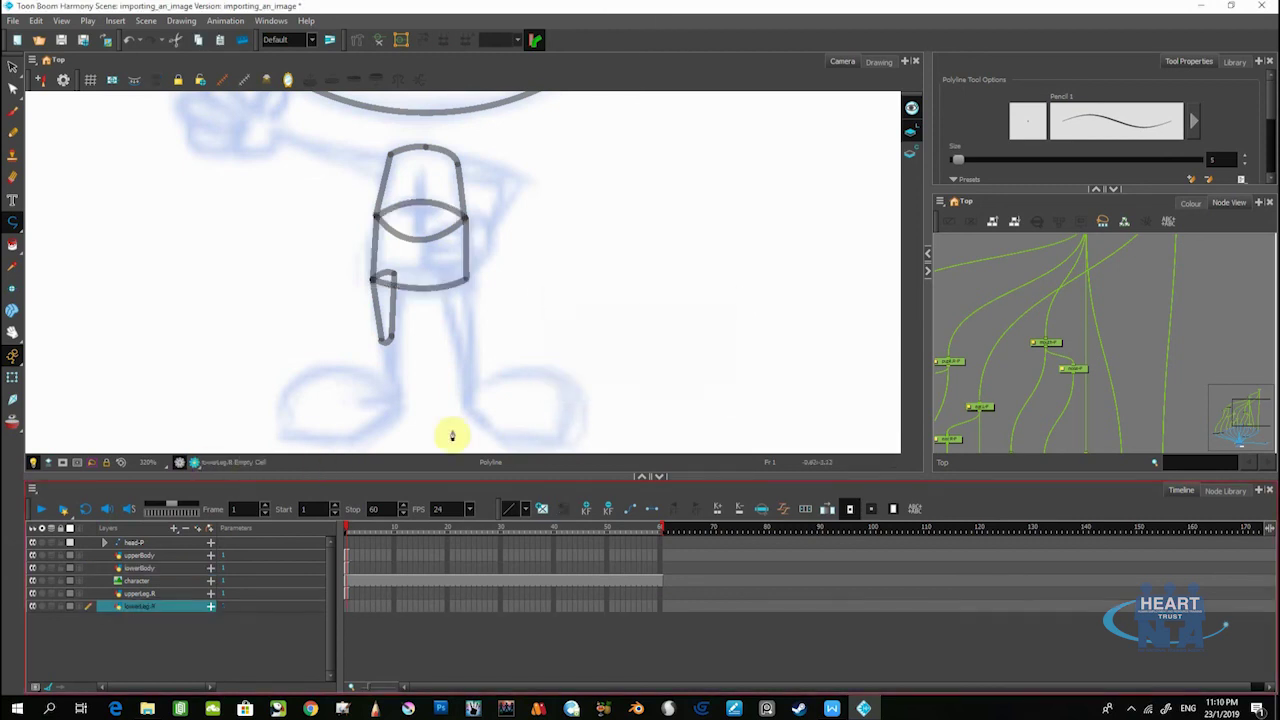
Trace the character's right lower leg on lowerLeg.R with the Polyline tool, from the knee down to the ankle, overlapping the thigh's rounded end
drag(414, 383, 414, 277)
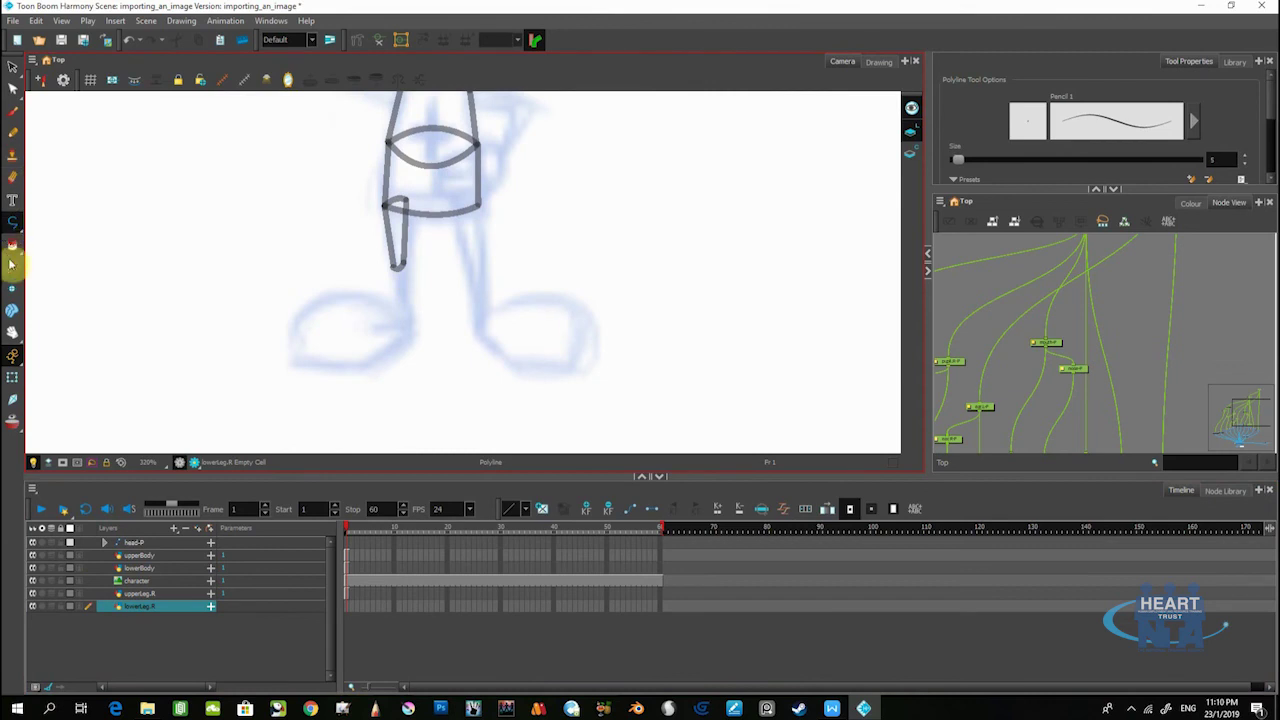
double_click(394, 267)
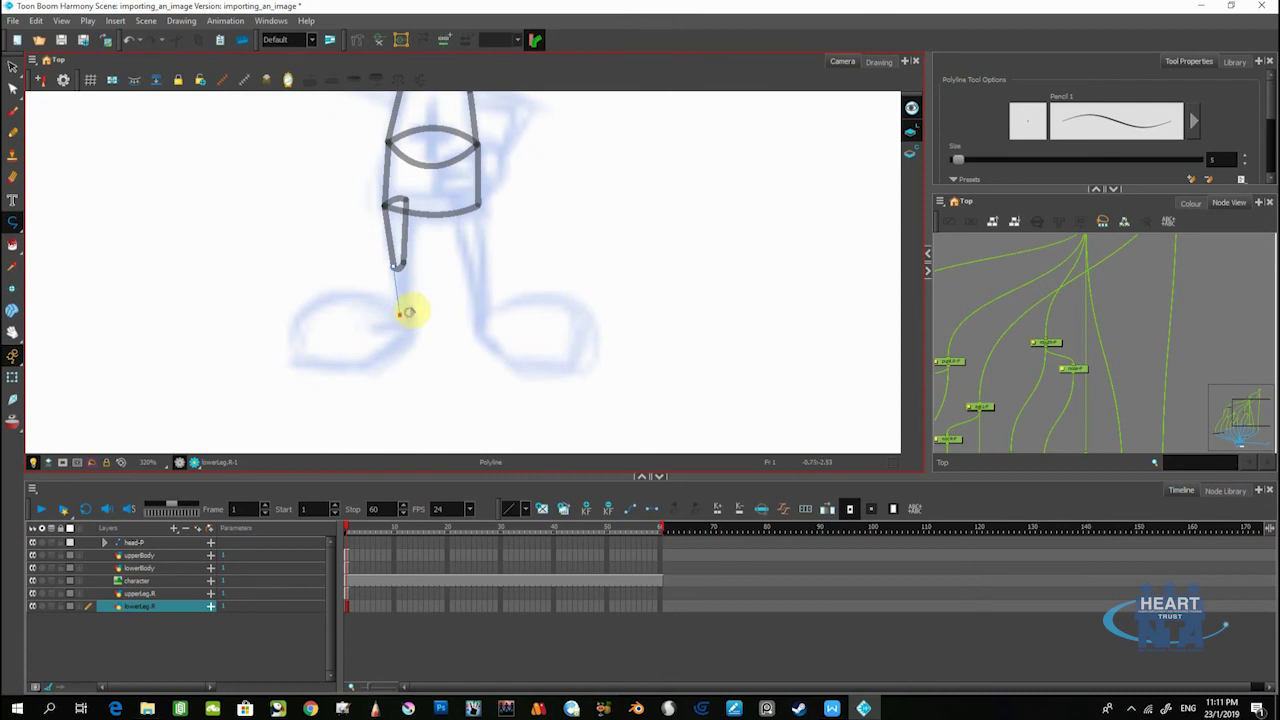
double_click(410, 315)
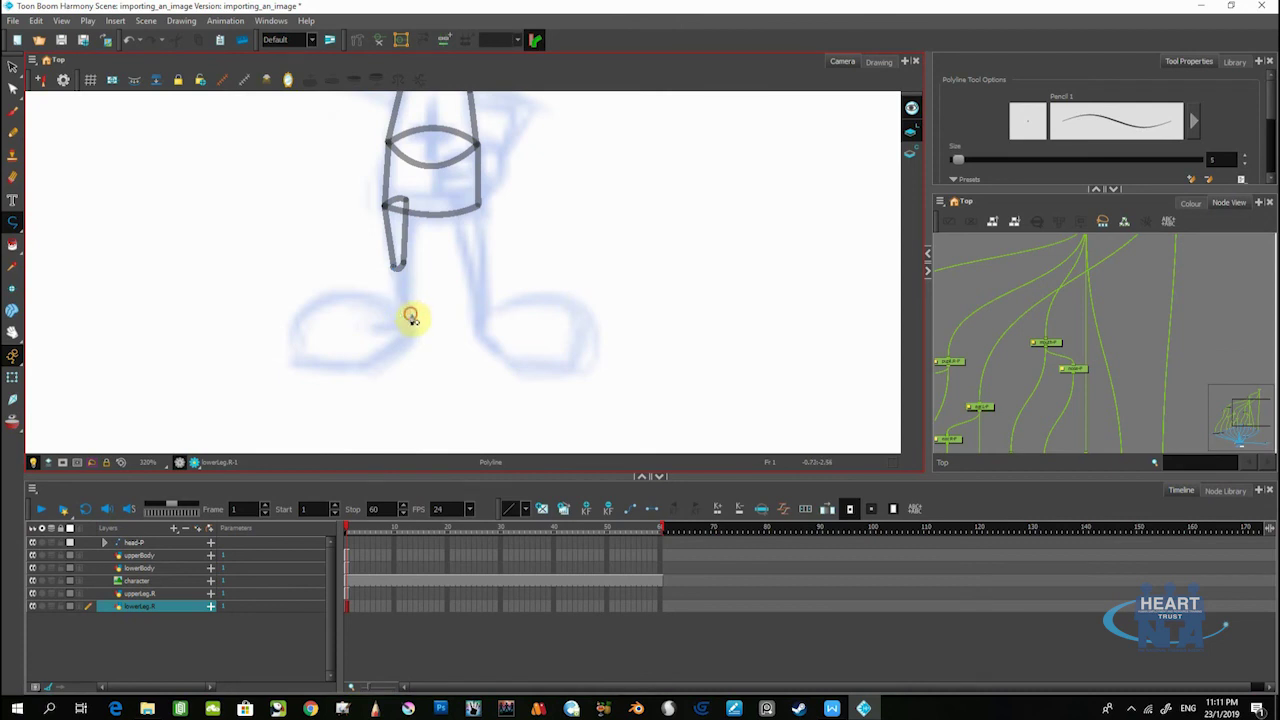
click(130, 606)
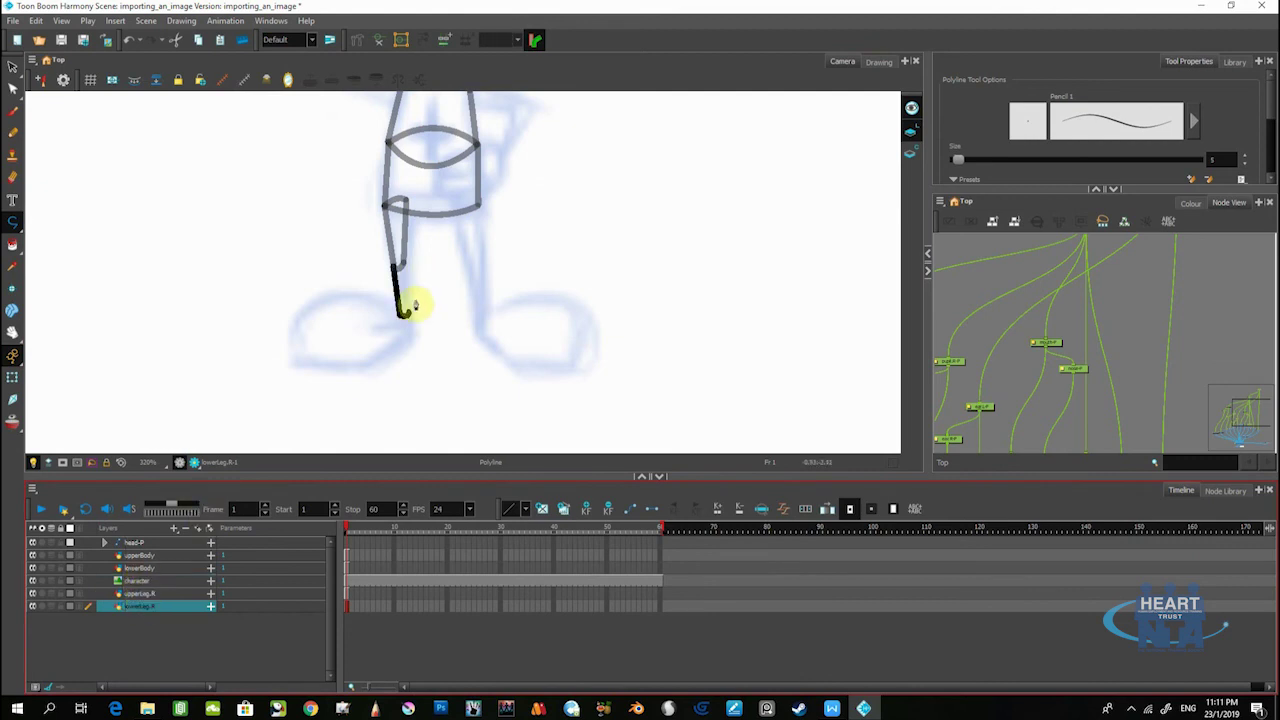
click(409, 316)
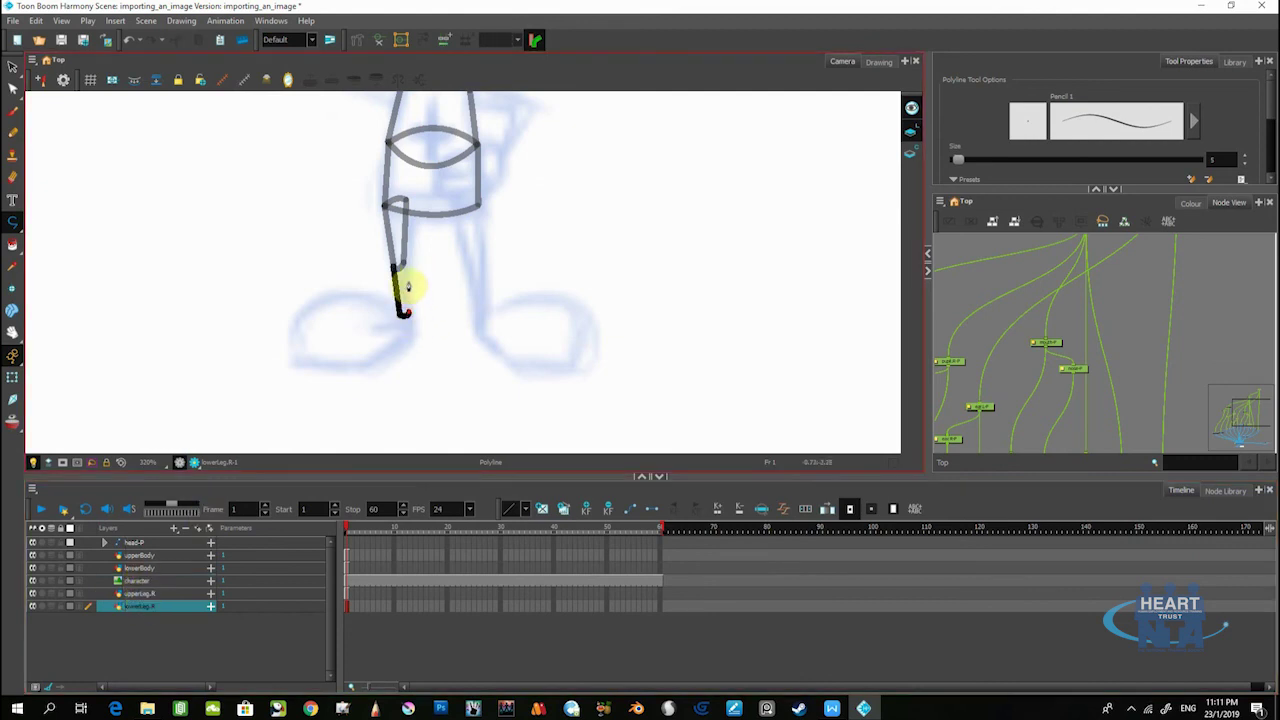
click(398, 268)
click(394, 269)
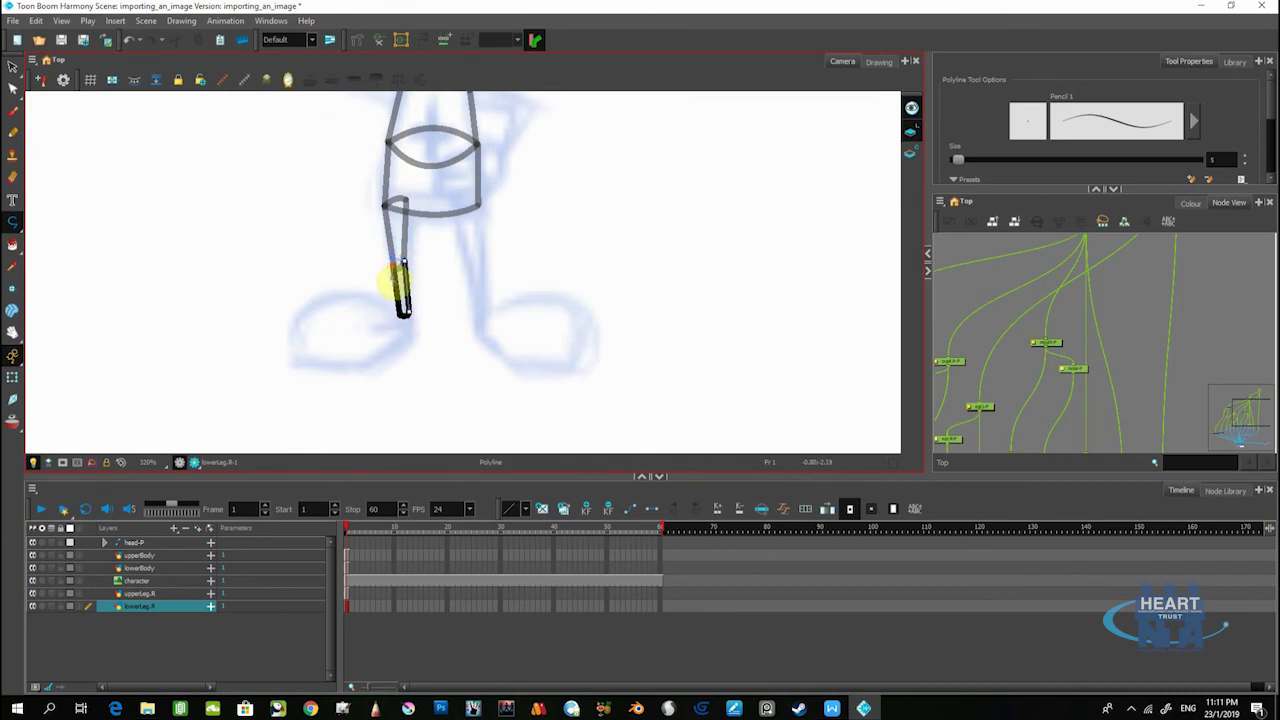
click(13, 66)
mouse_move(414, 323)
mouse_down()
mouse_move(423, 386)
mouse_move(414, 357)
mouse_up()
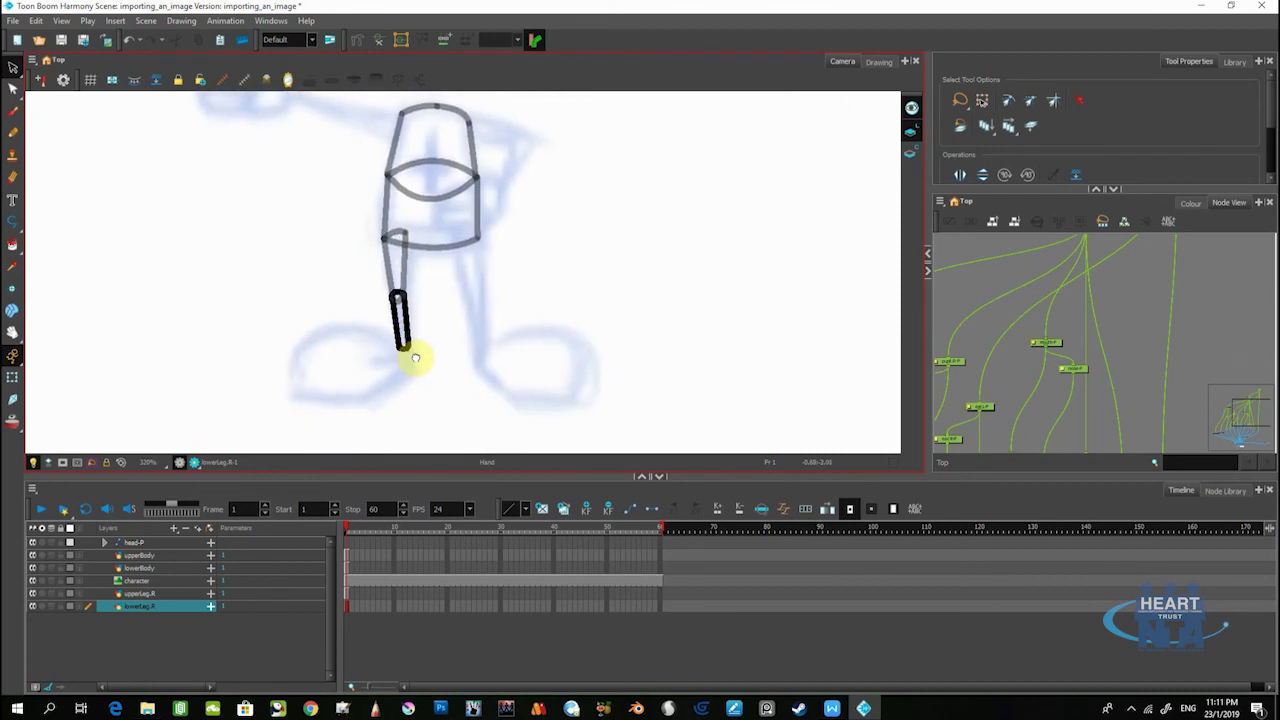
Set the drawing pivot of upperLeg.R at the hip joint and that of lowerLeg.R at the knee joint
click(140, 594)
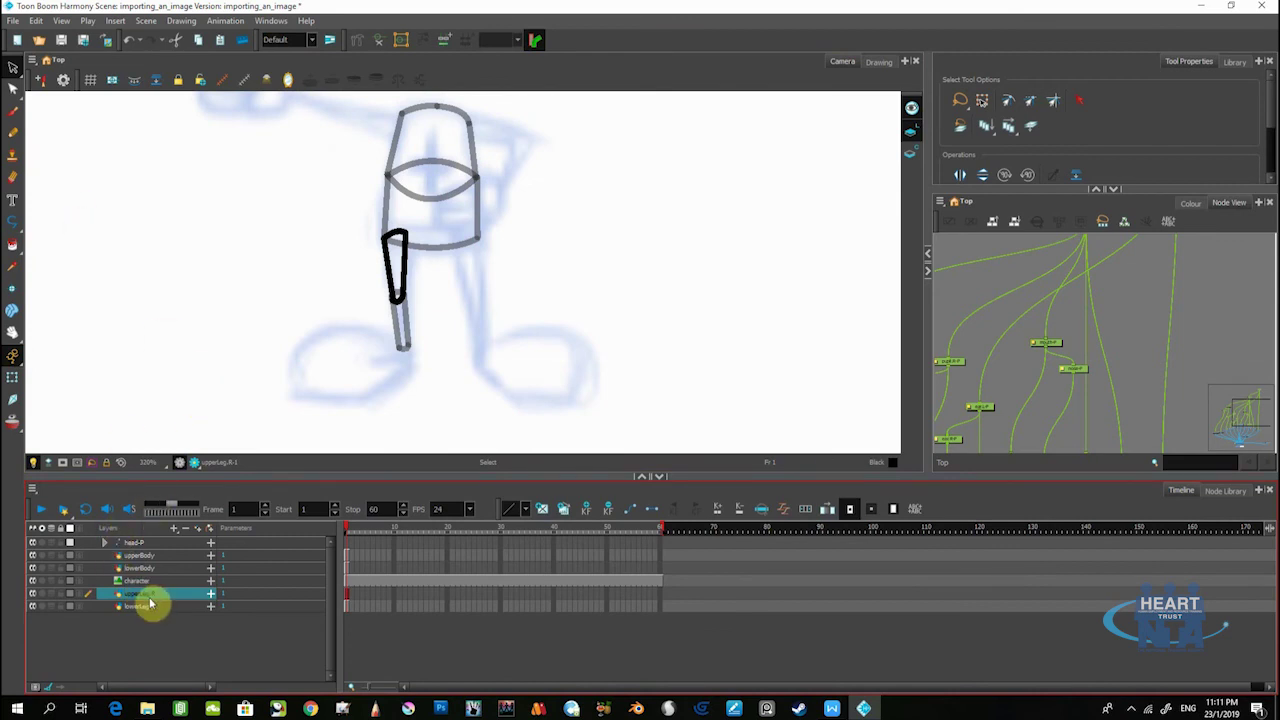
click(12, 289)
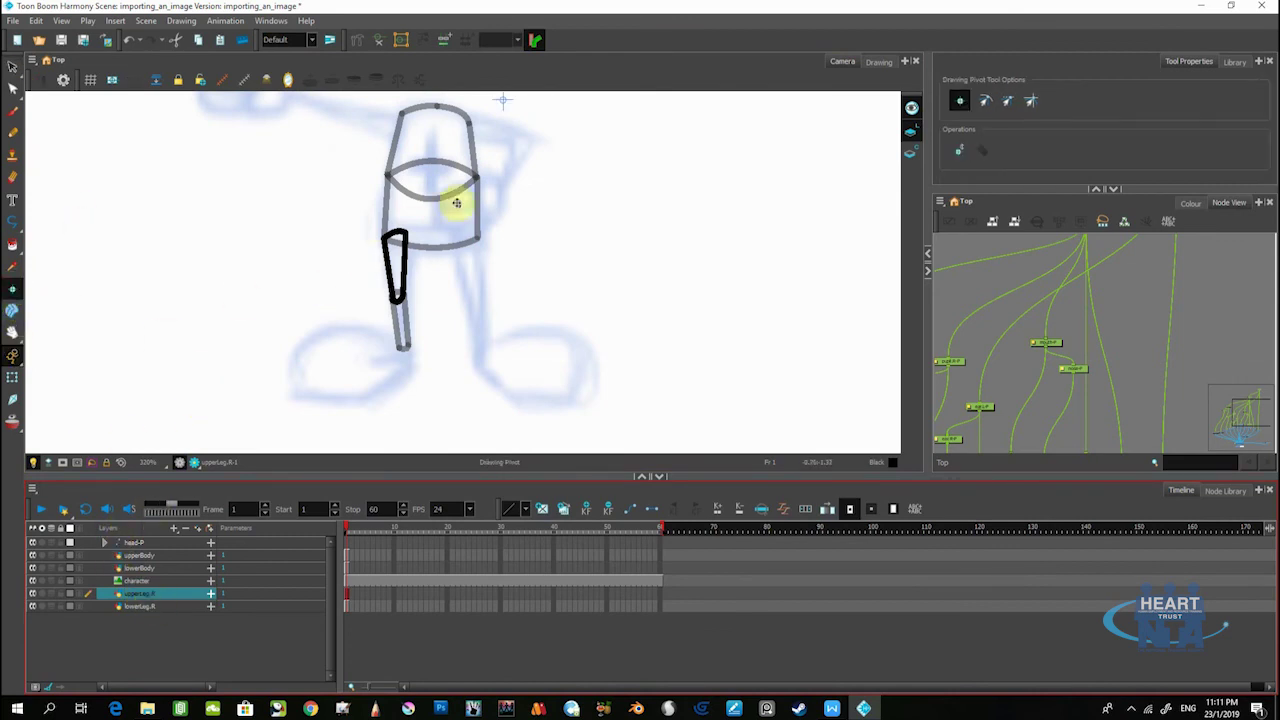
click(395, 241)
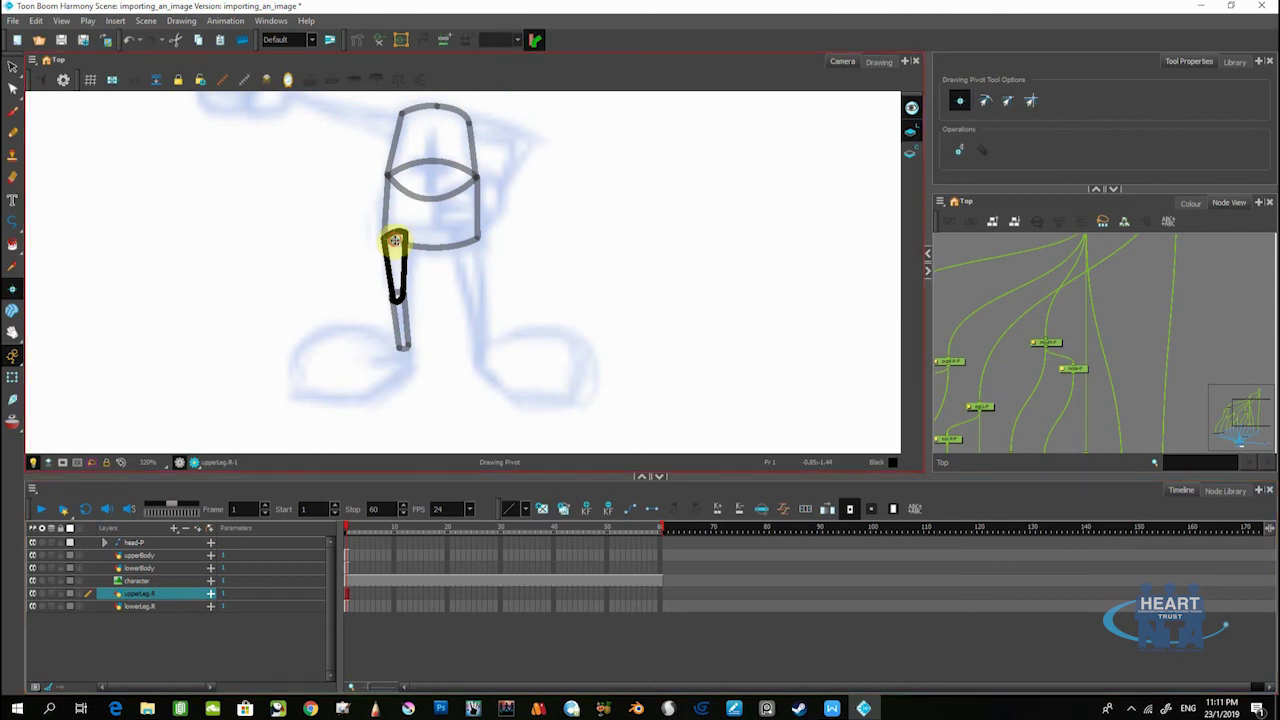
click(136, 607)
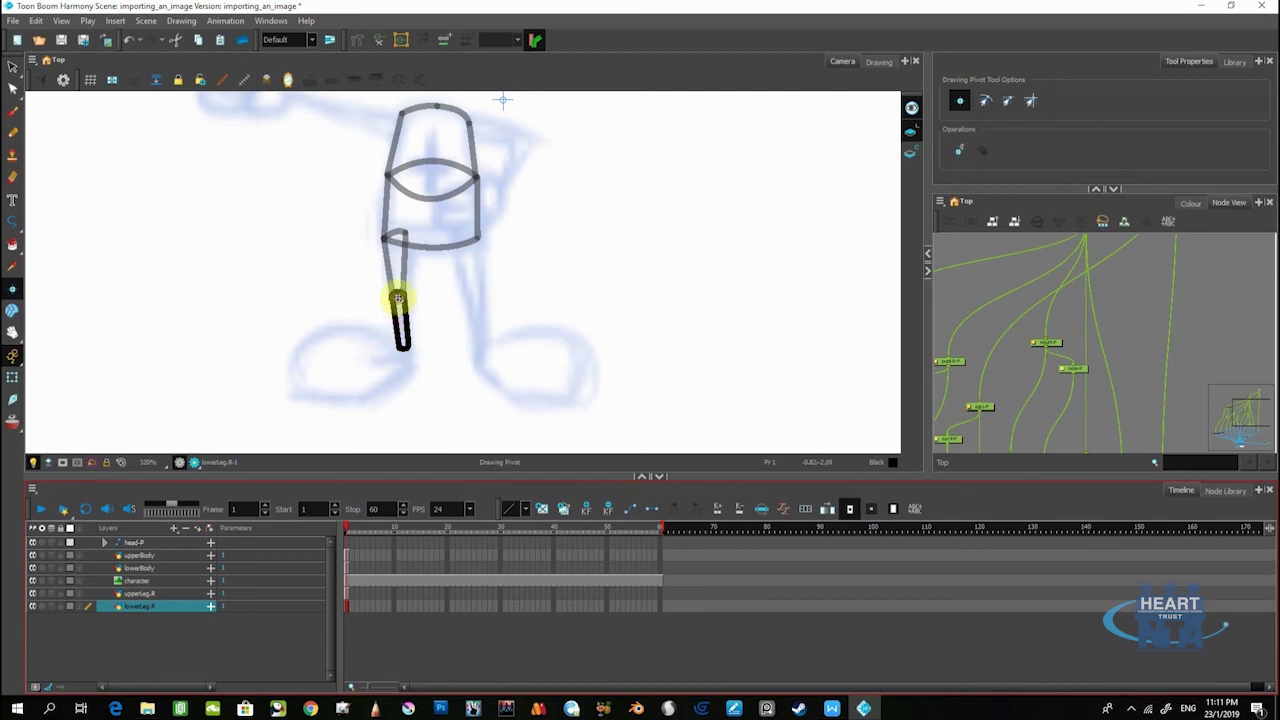
click(397, 298)
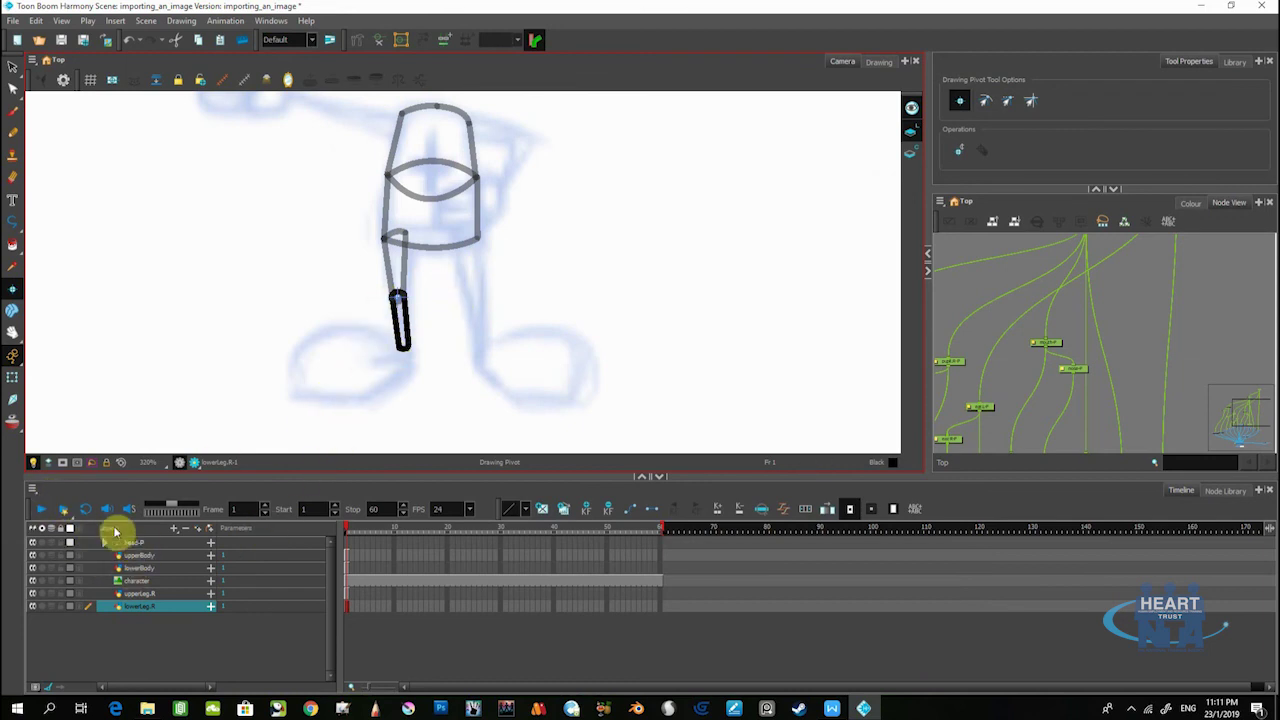
Add a vector drawing layer named shoe.R
click(172, 528)
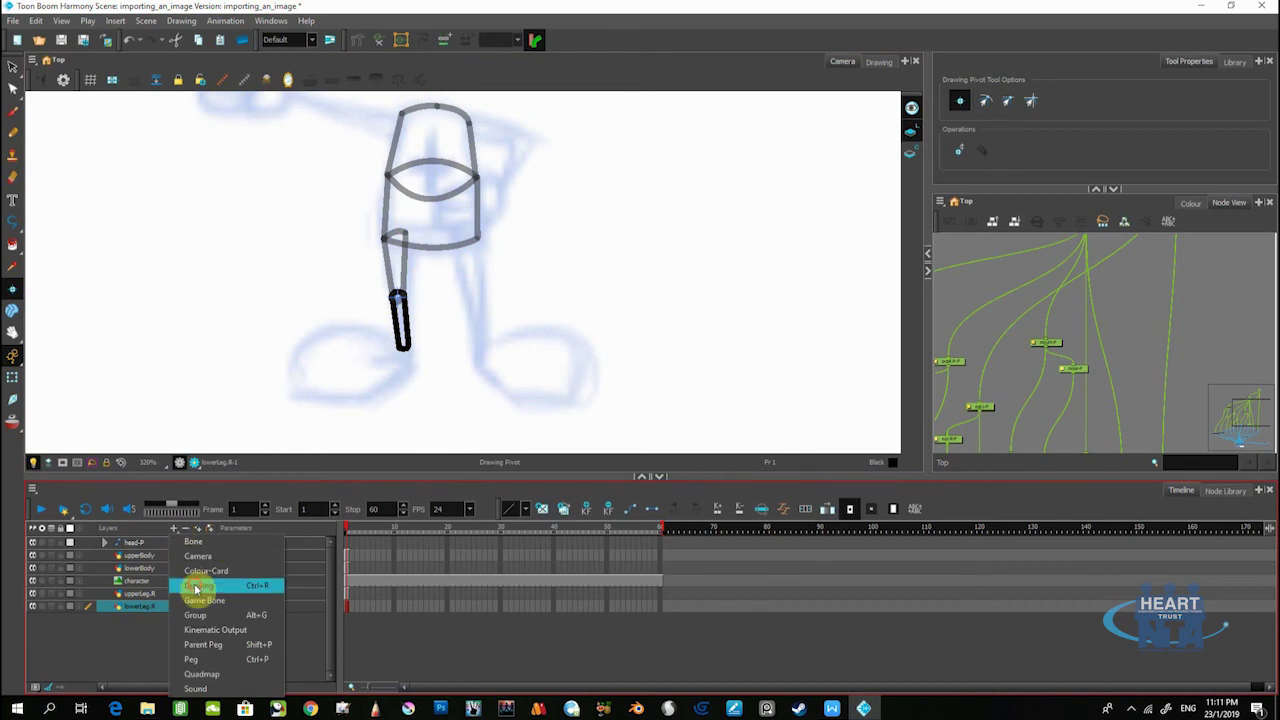
click(196, 586)
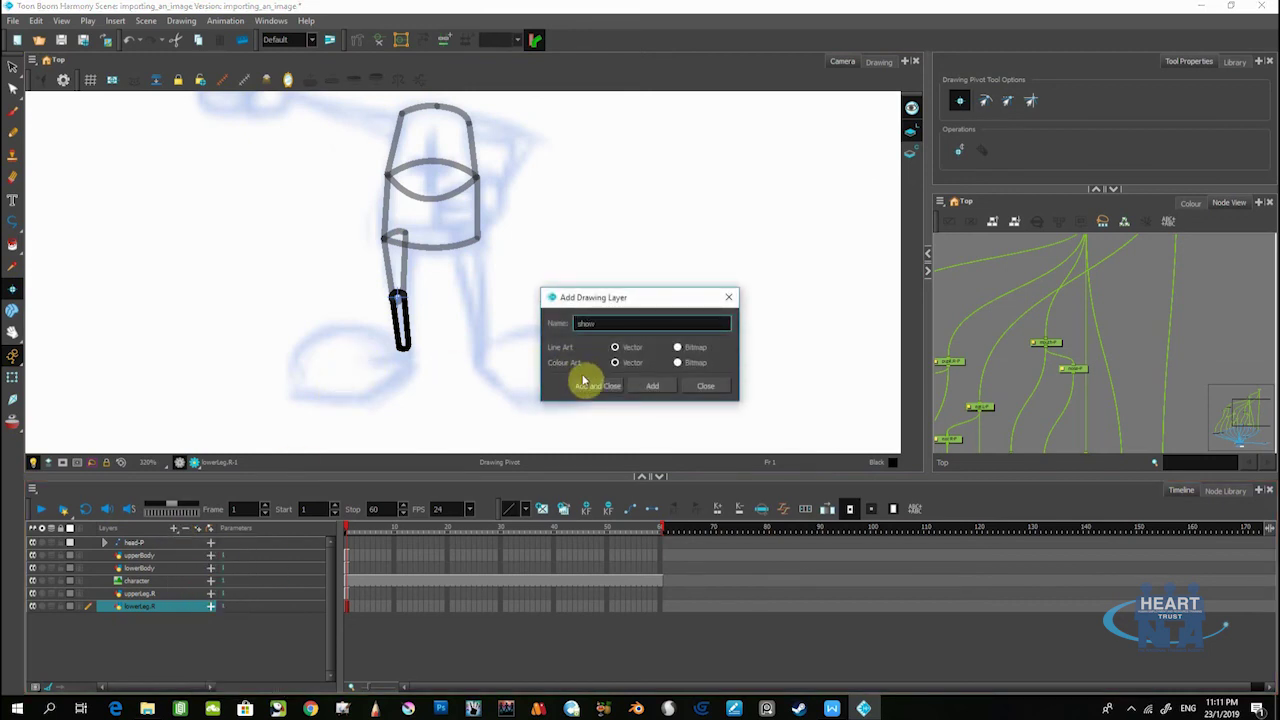
text(shoe.)
key(Caps_Lock)
text(R)
key(Caps_Lock)
click(595, 385)
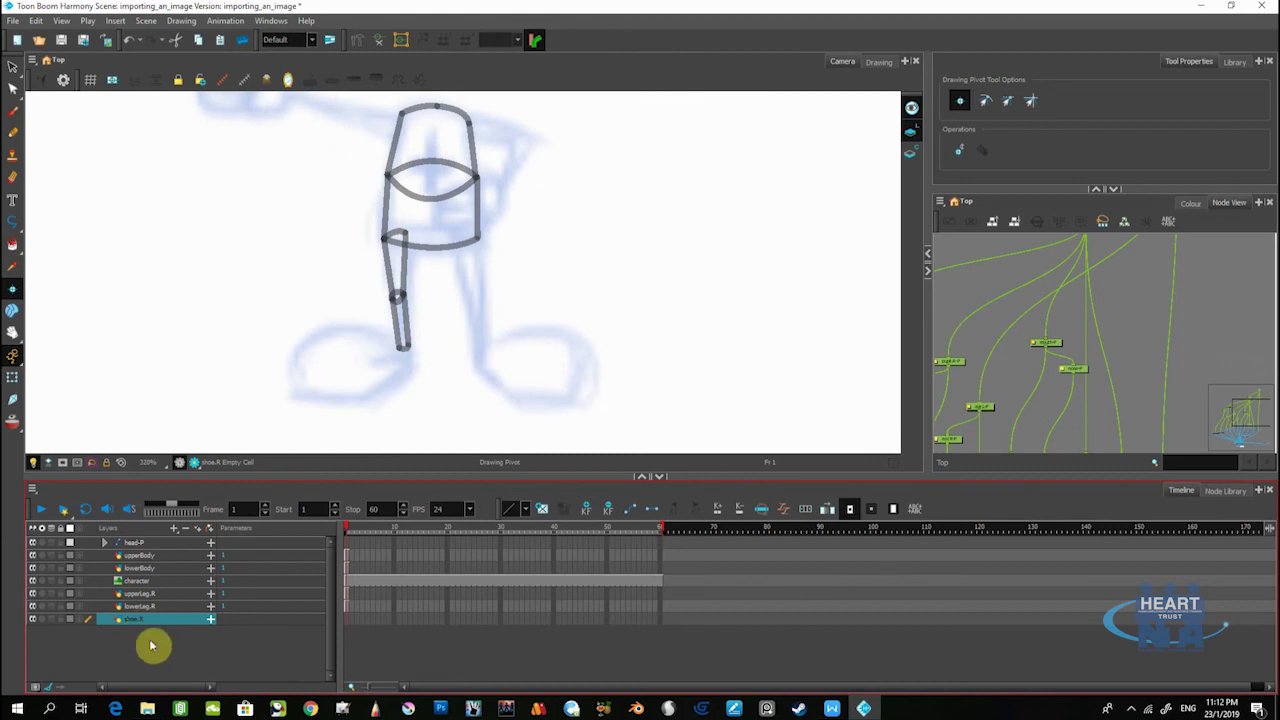
Trace the character's right shoe on shoe.R as a closed Polyline outline with a curved top, straight toe edge, flat sole and angled heel
click(12, 222)
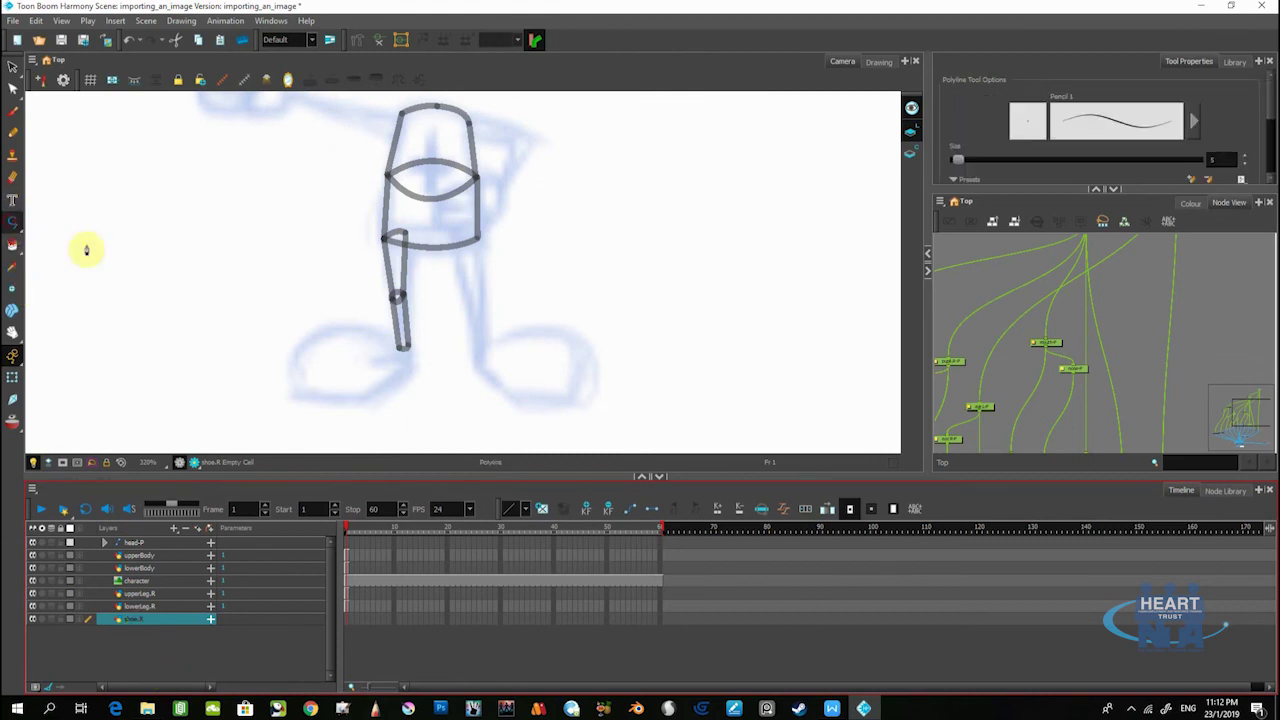
click(409, 370)
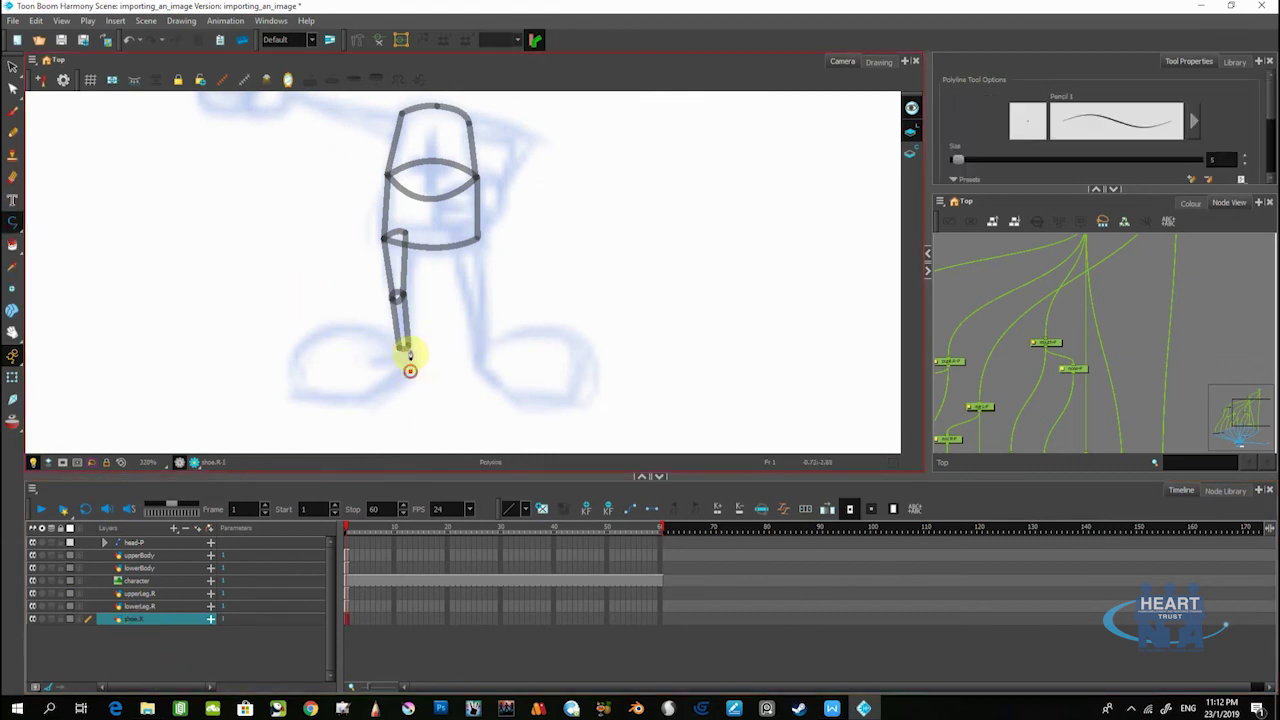
click(407, 347)
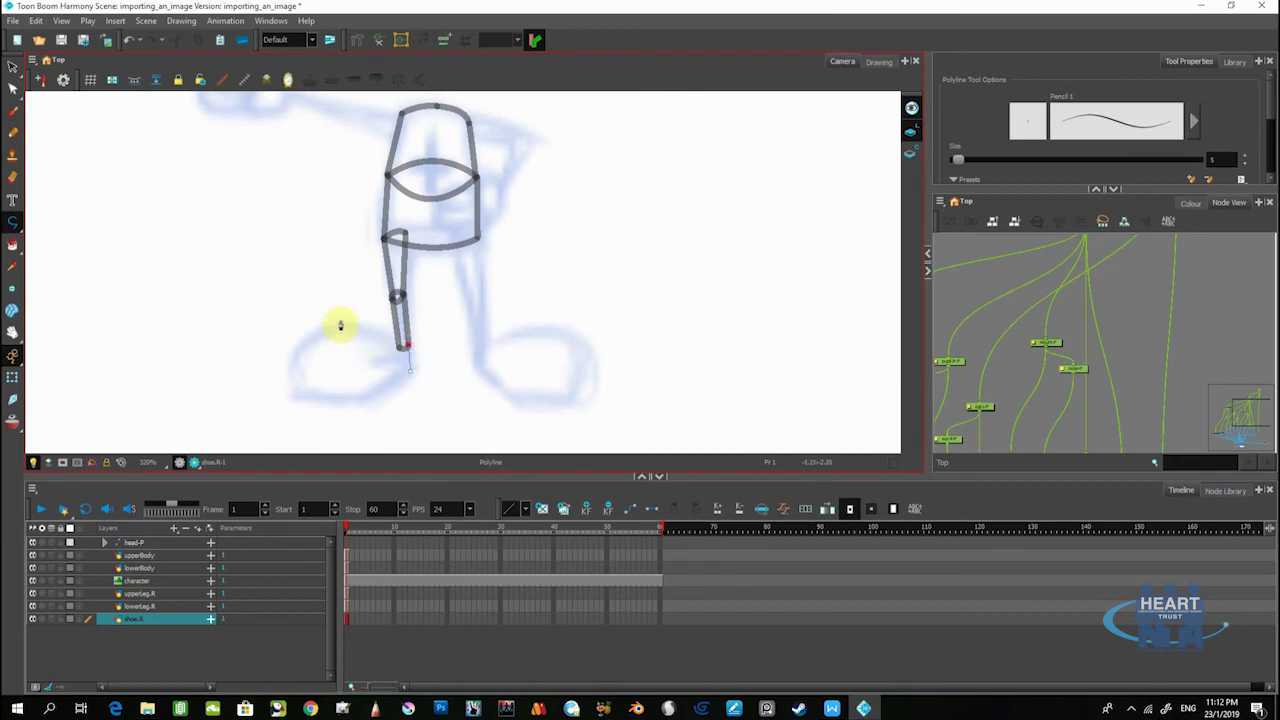
drag(291, 358, 266, 420)
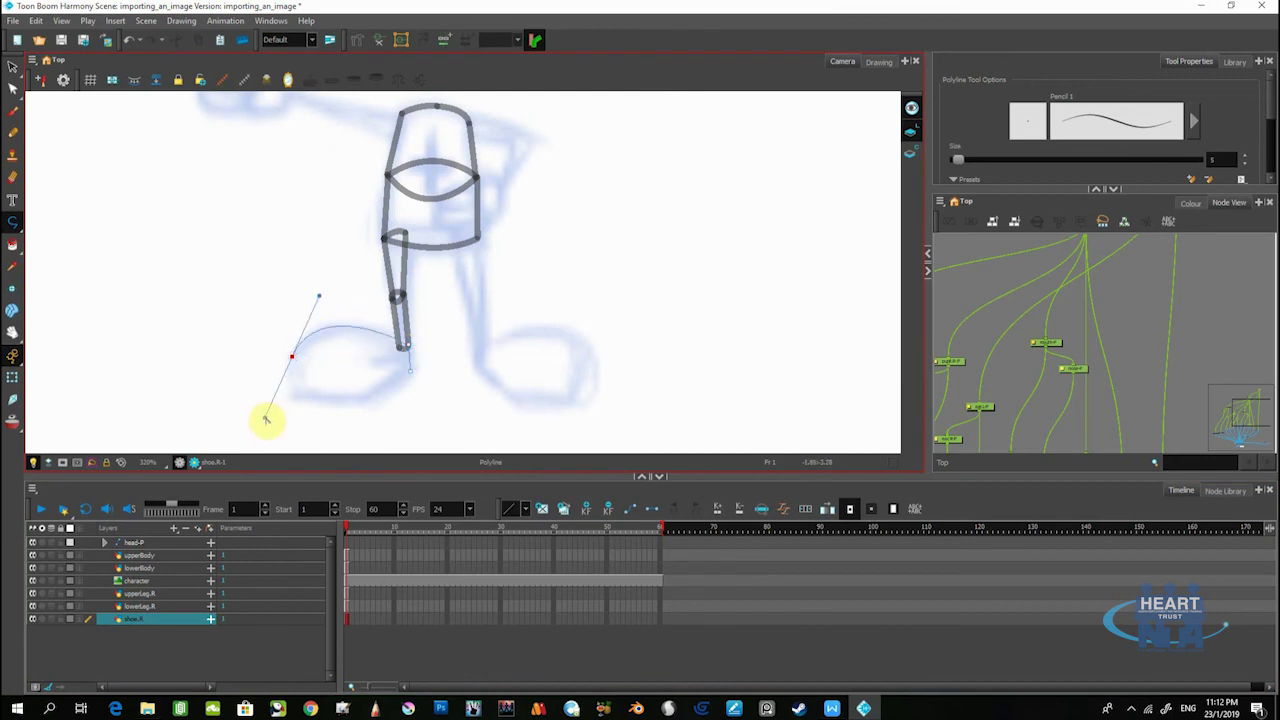
click(168, 620)
key(Escape)
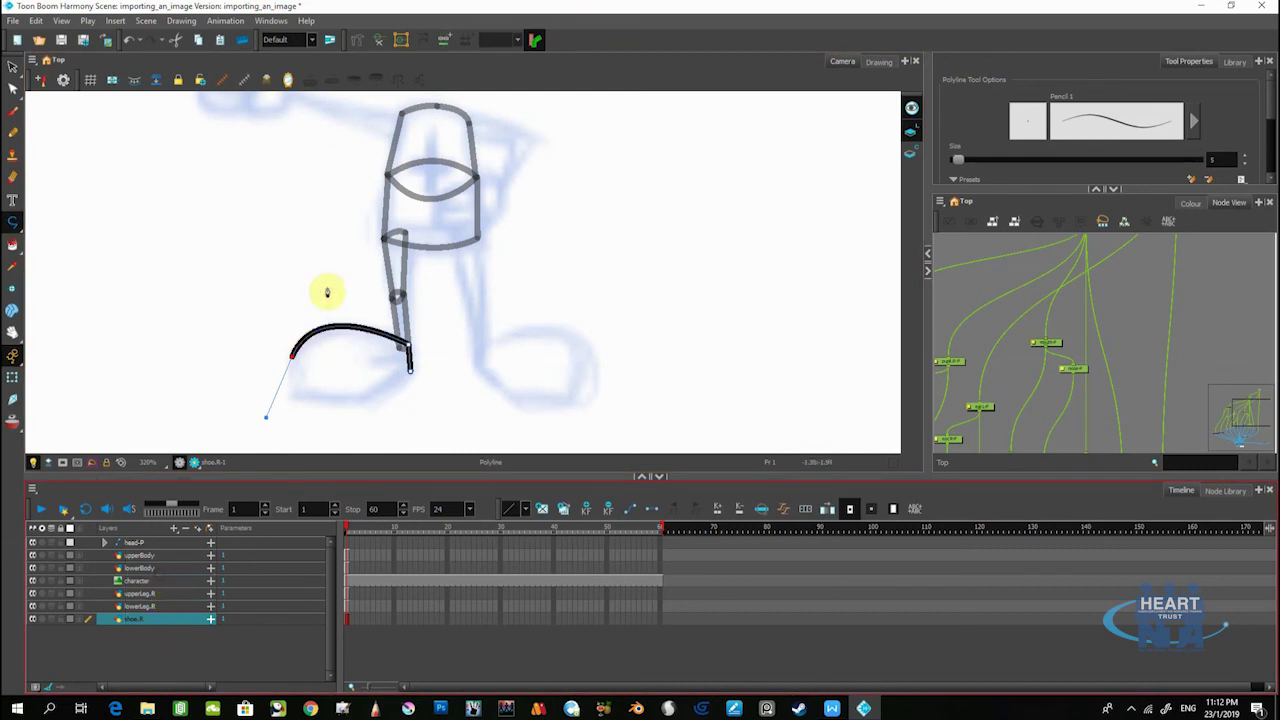
click(292, 365)
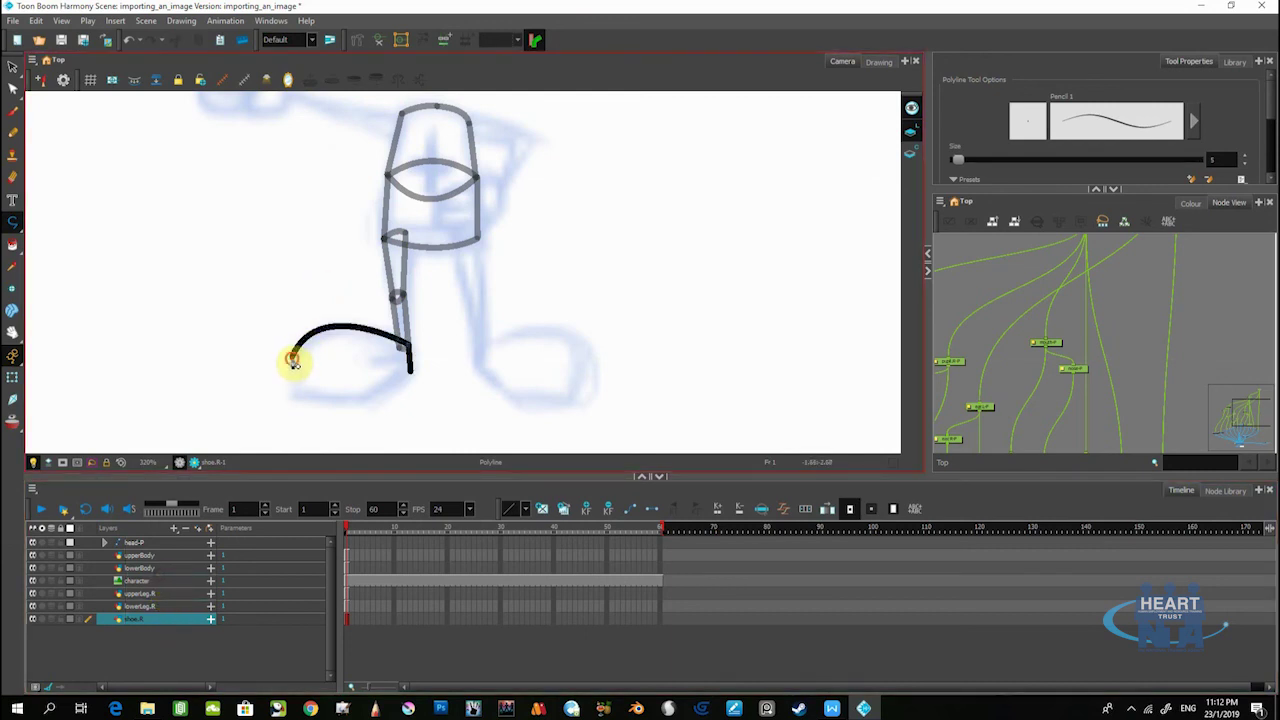
click(292, 398)
click(364, 399)
click(408, 372)
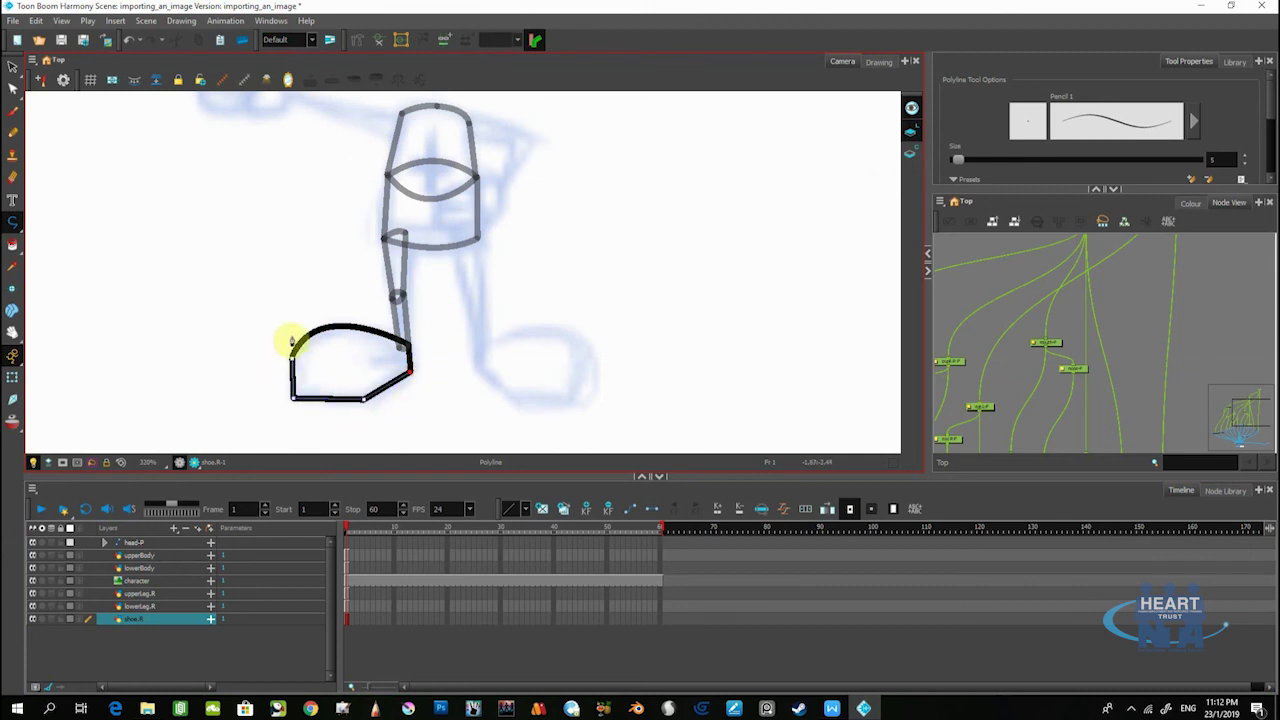
scroll(314, 294, down, 2)
drag(367, 280, 361, 354)
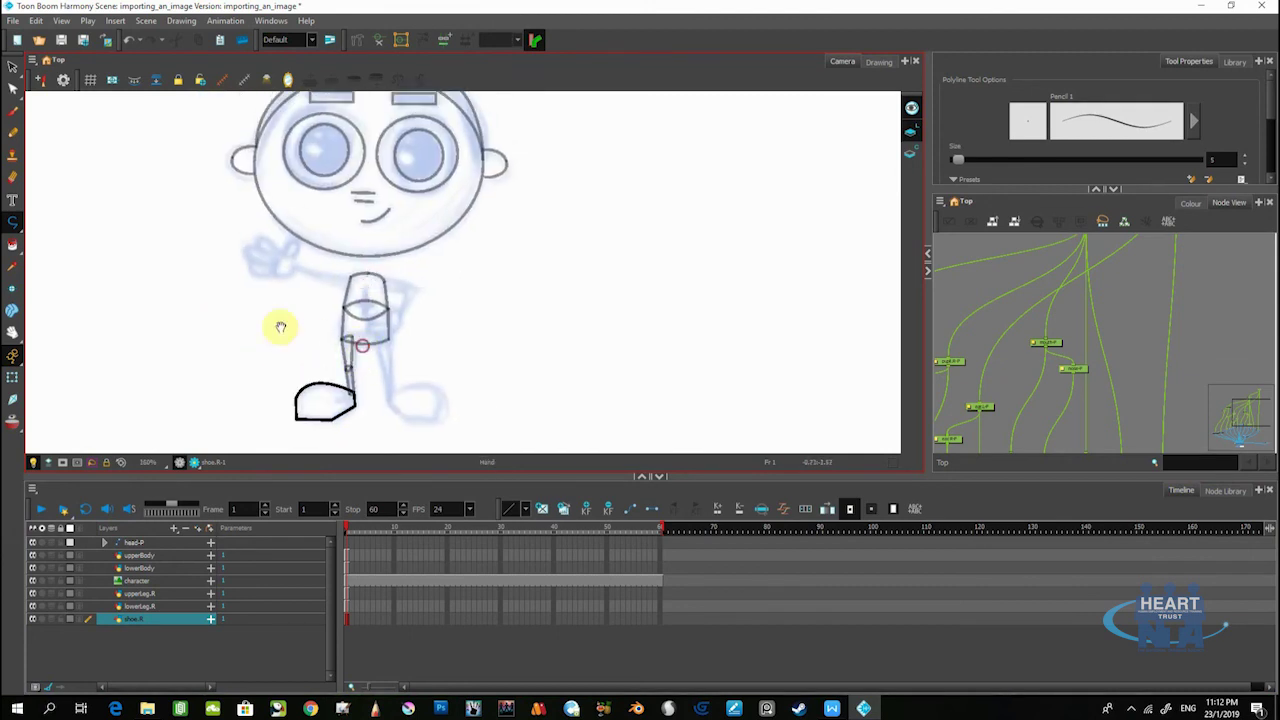
key(ctrl+s)
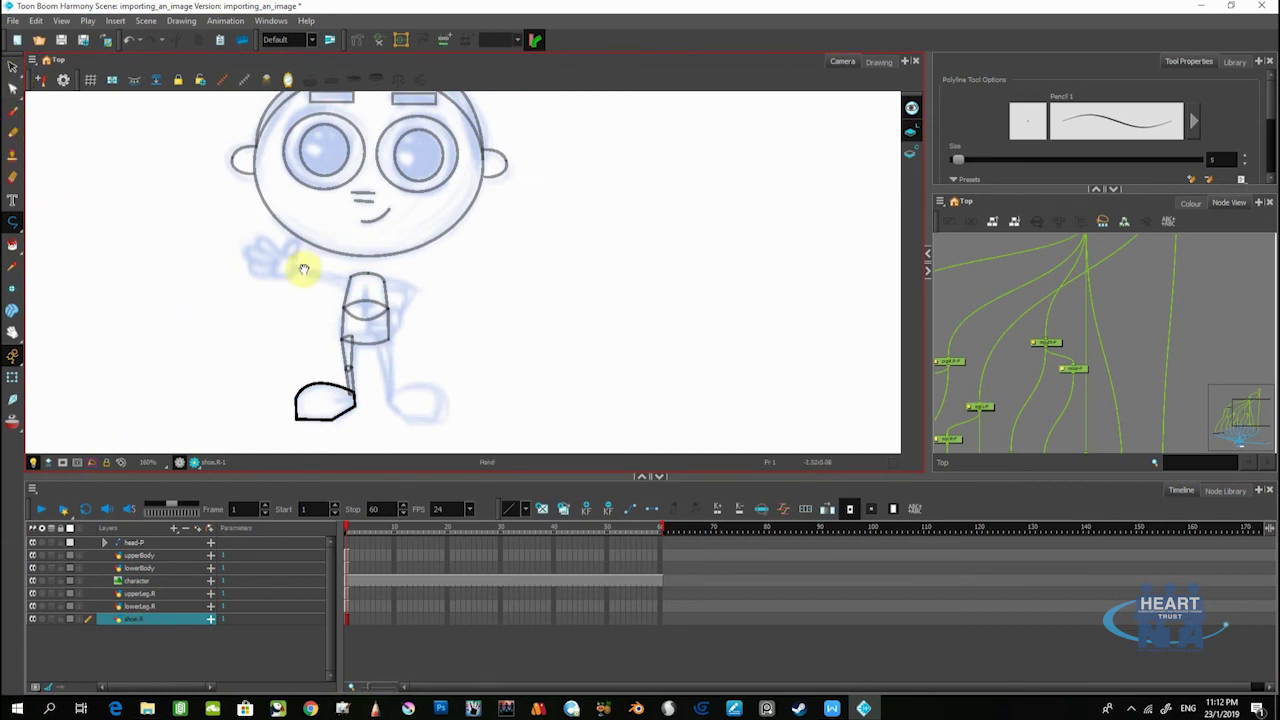
Set the drawing pivot of shoe.R at the ankle, where the shoe meets the lower leg
drag(302, 268, 269, 245)
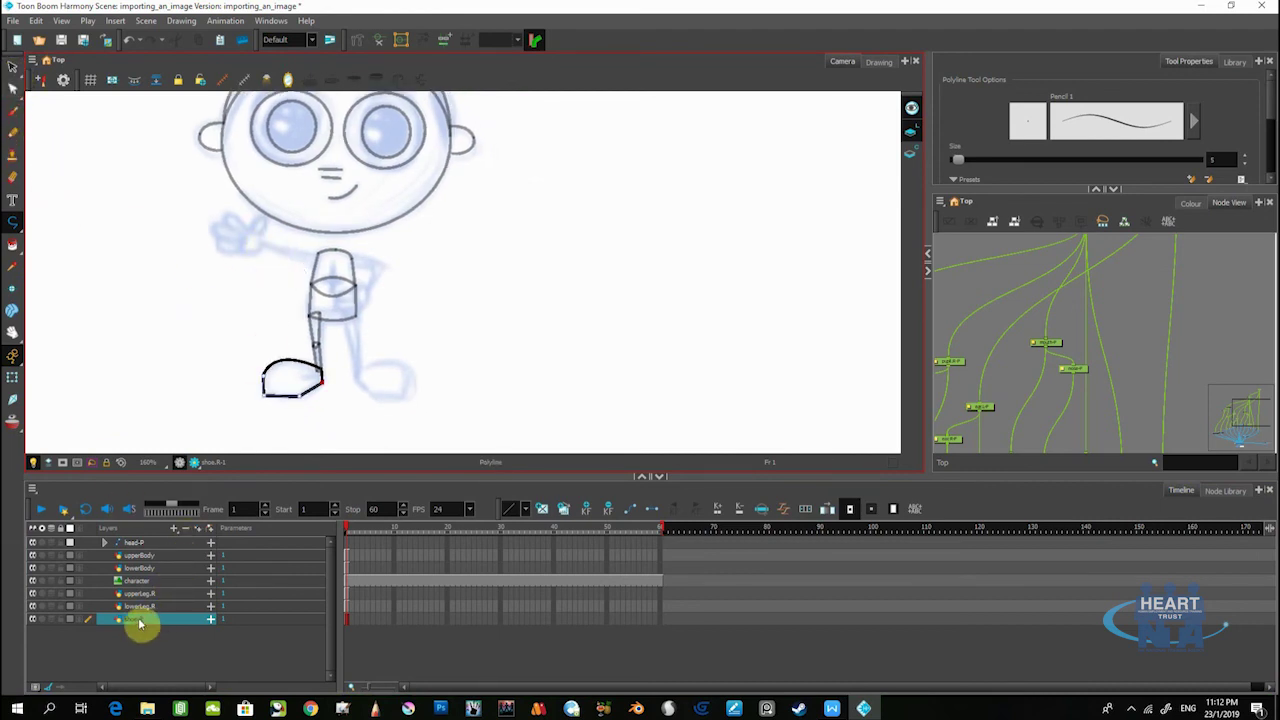
click(12, 288)
scroll(327, 337, up, 2)
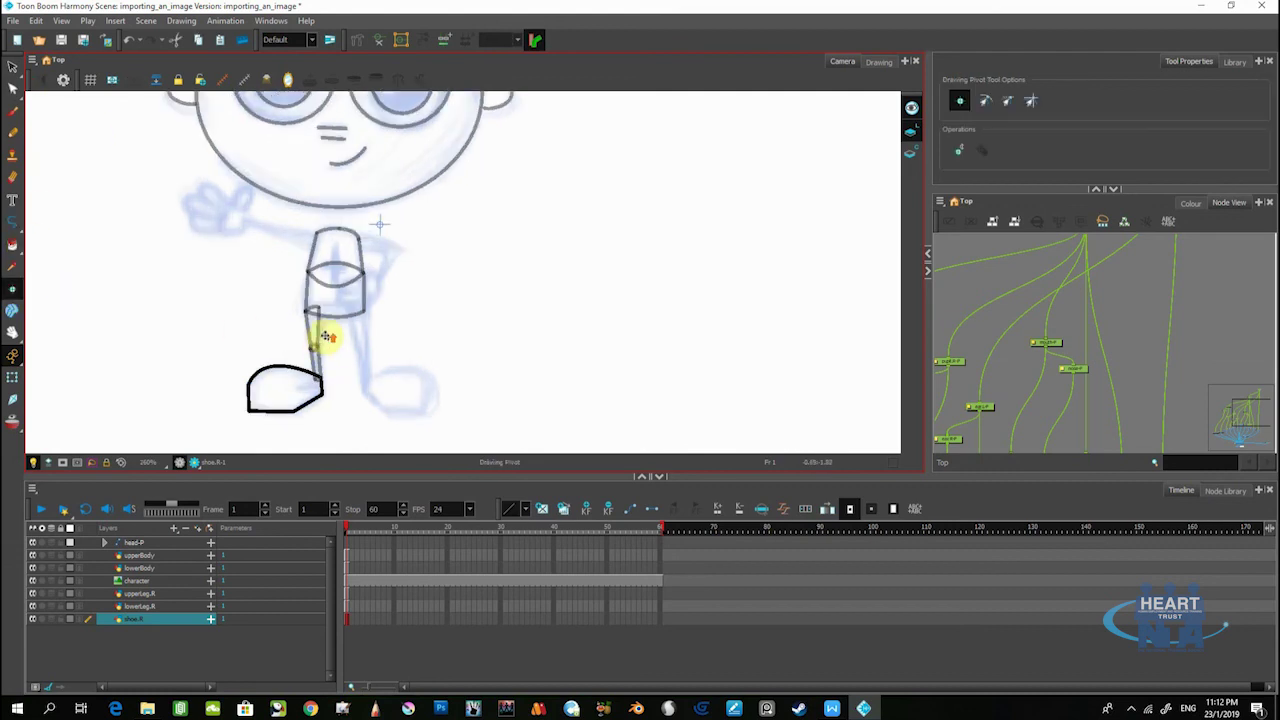
scroll(316, 376, up, 3)
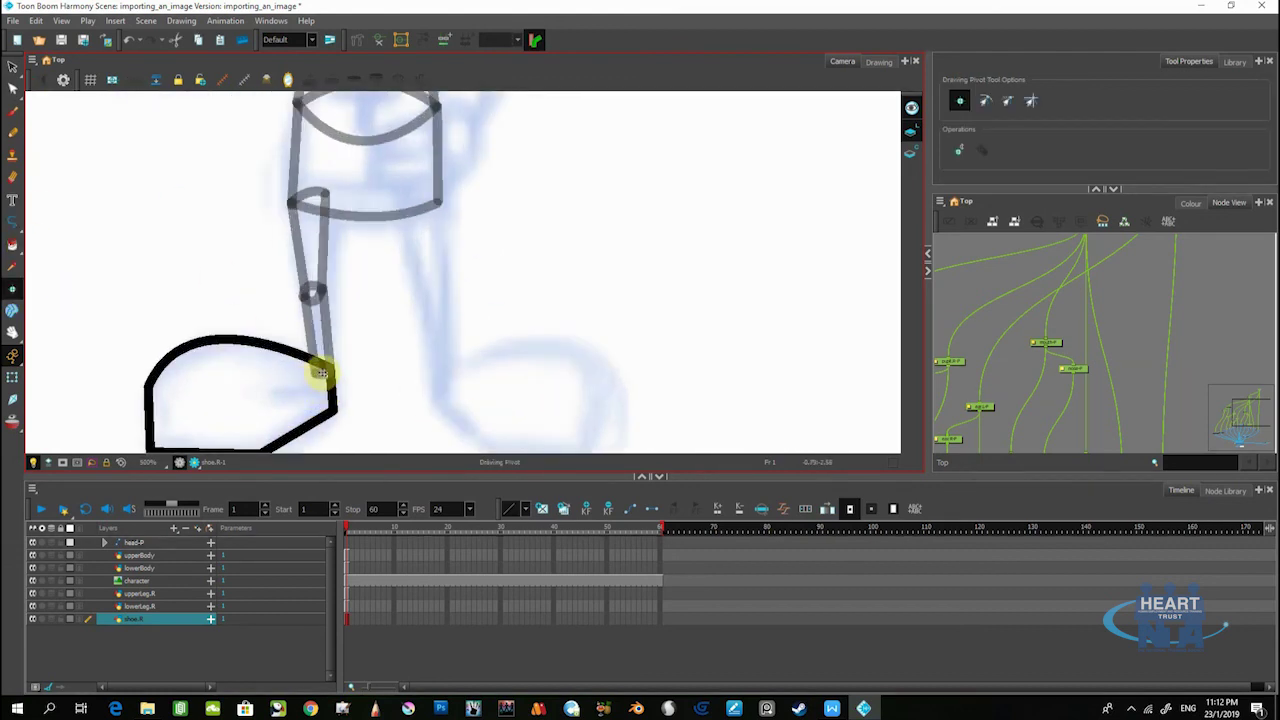
scroll(320, 372, down, 7)
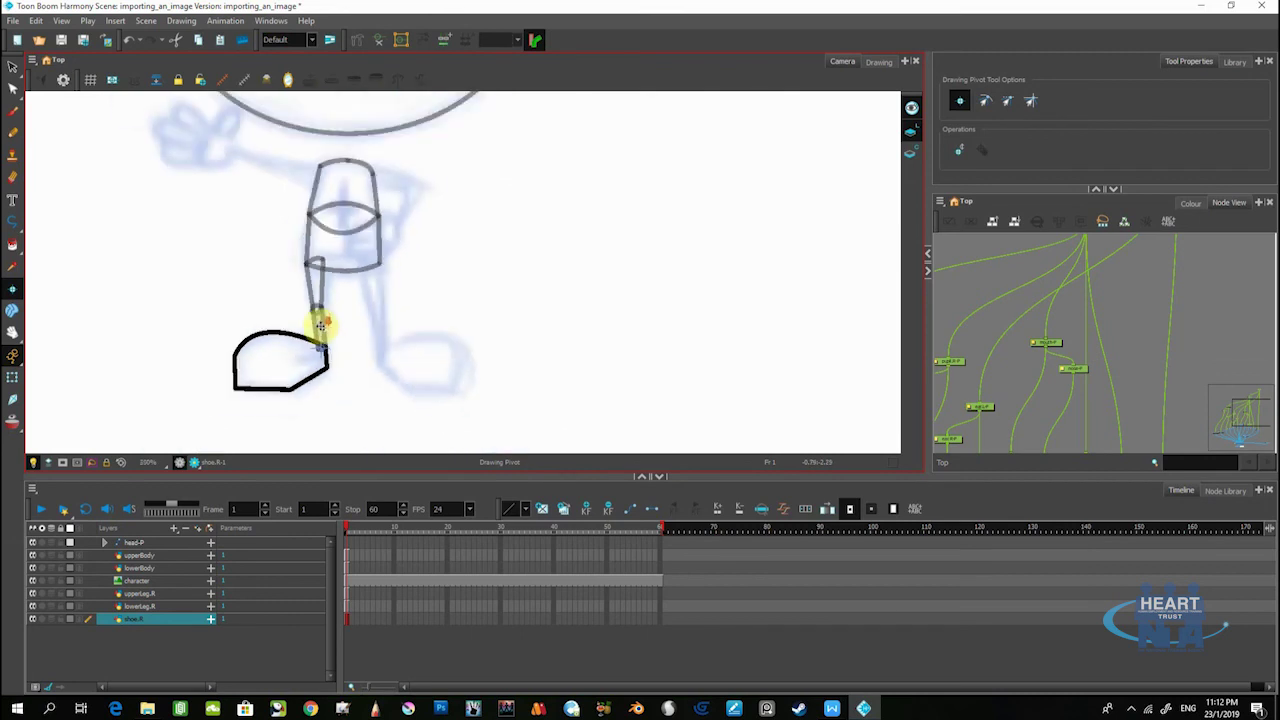
scroll(159, 303, up, 1)
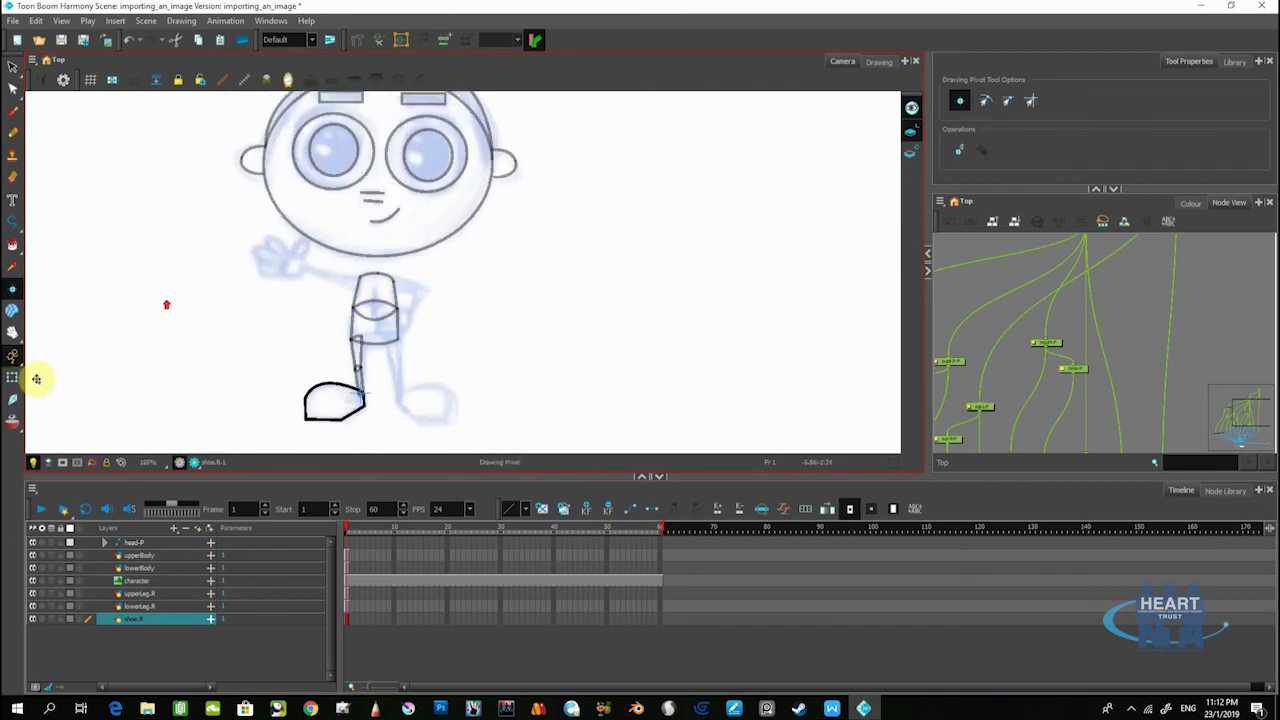
drag(271, 334, 280, 304)
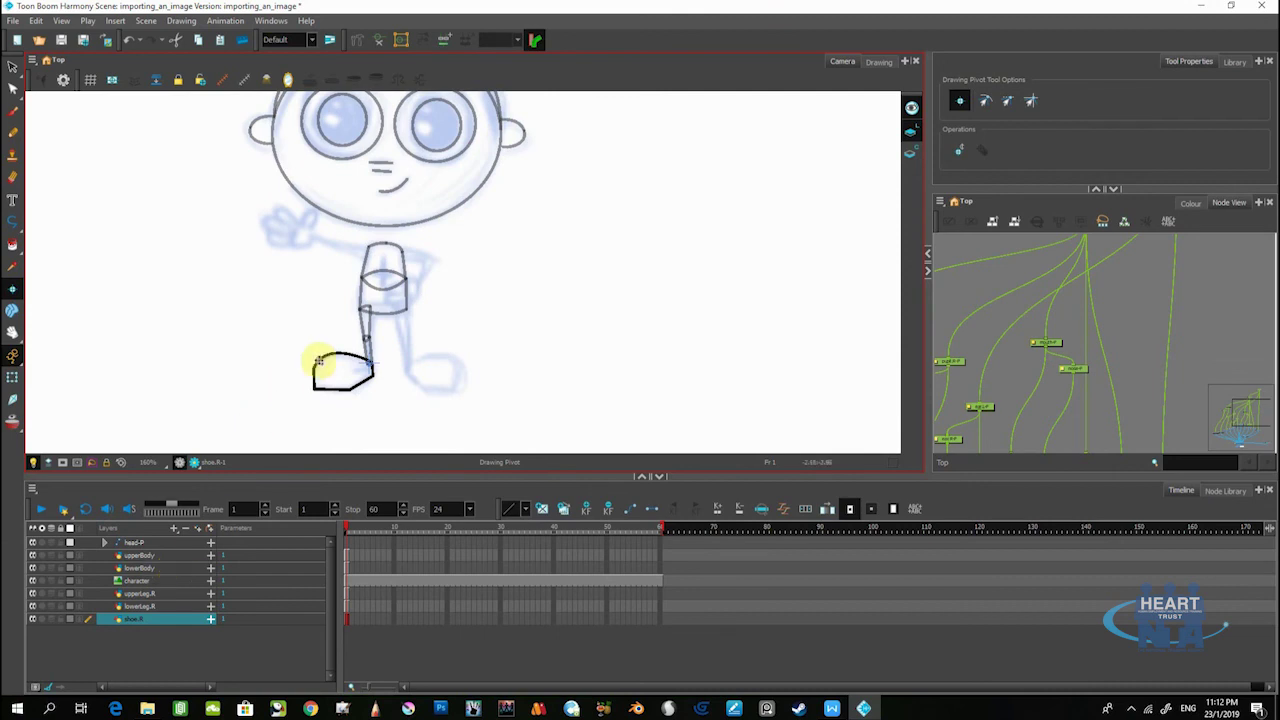
drag(383, 326, 356, 334)
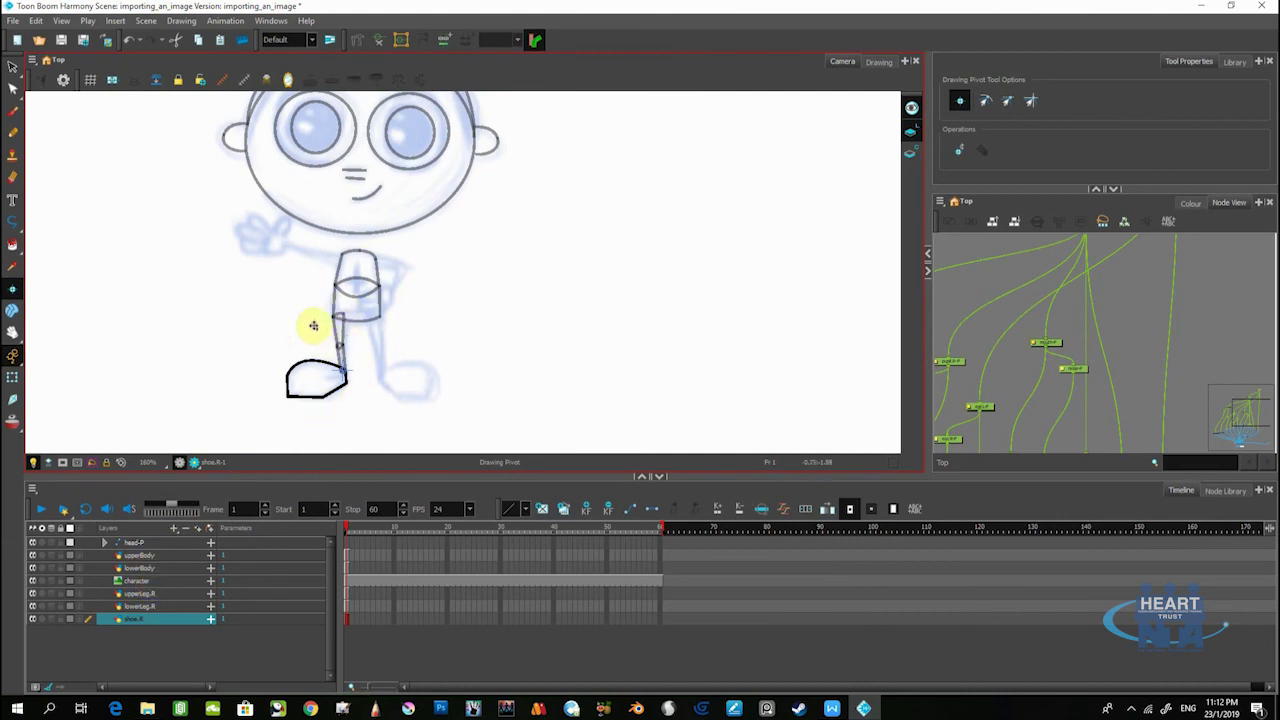
Duplicate the upperLeg.R layer, rename the copy upperLeg.L and place it below shoe.R in the layer order
click(140, 594)
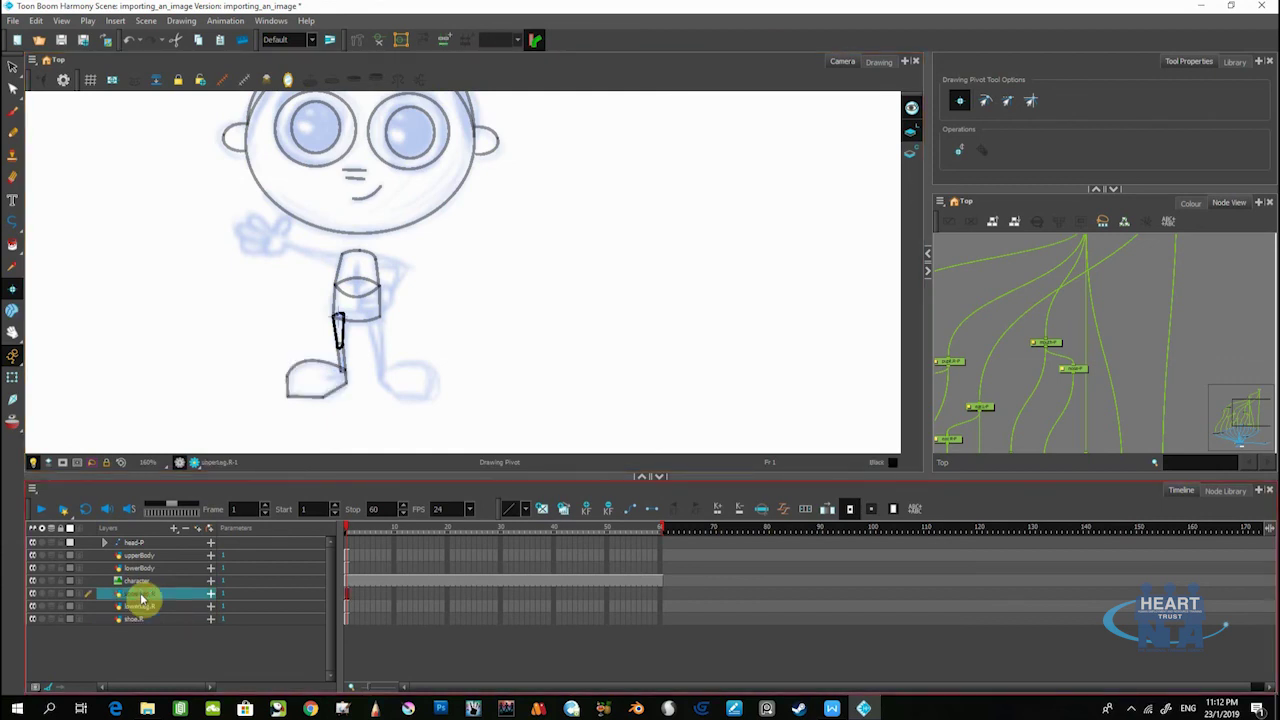
right_click(141, 597)
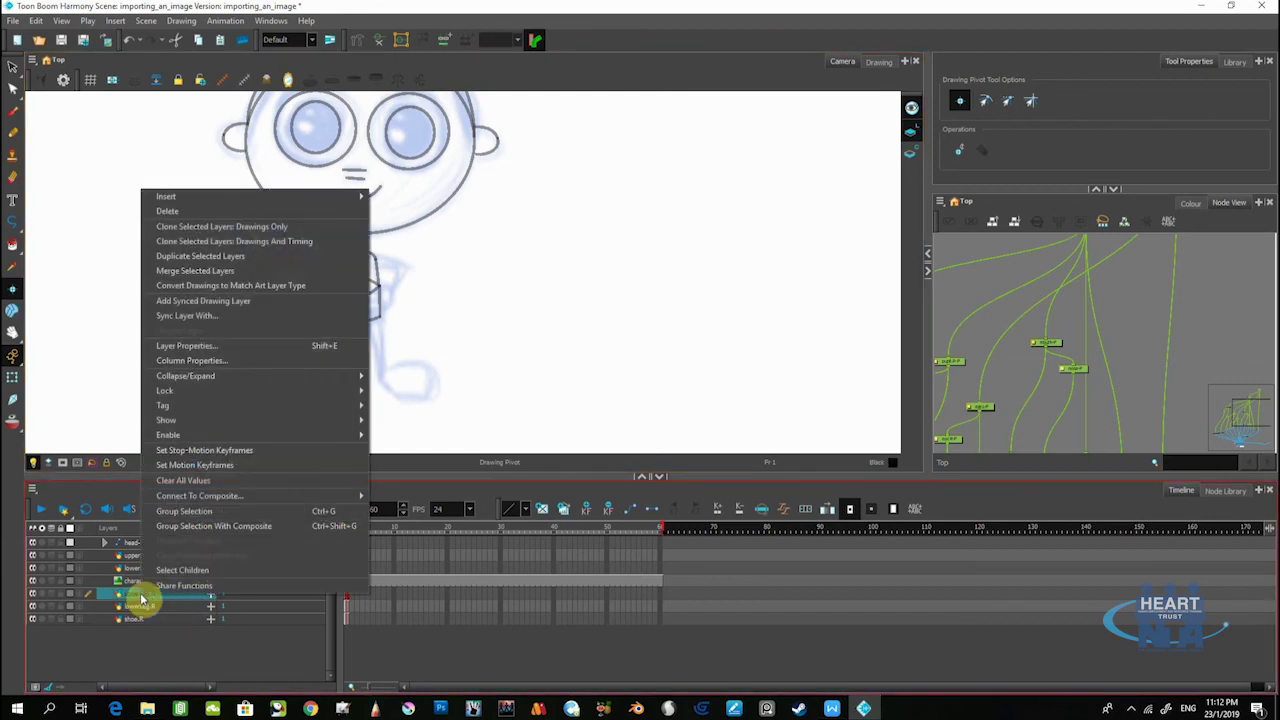
click(188, 257)
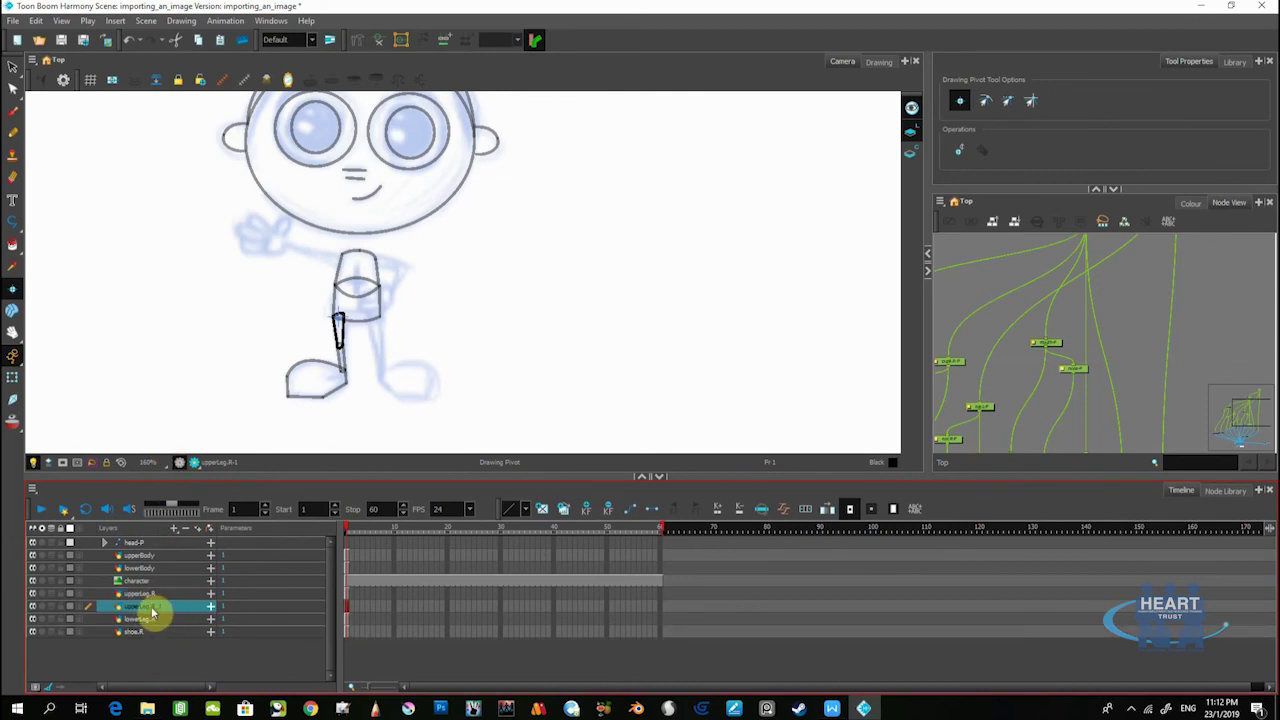
double_click(144, 608)
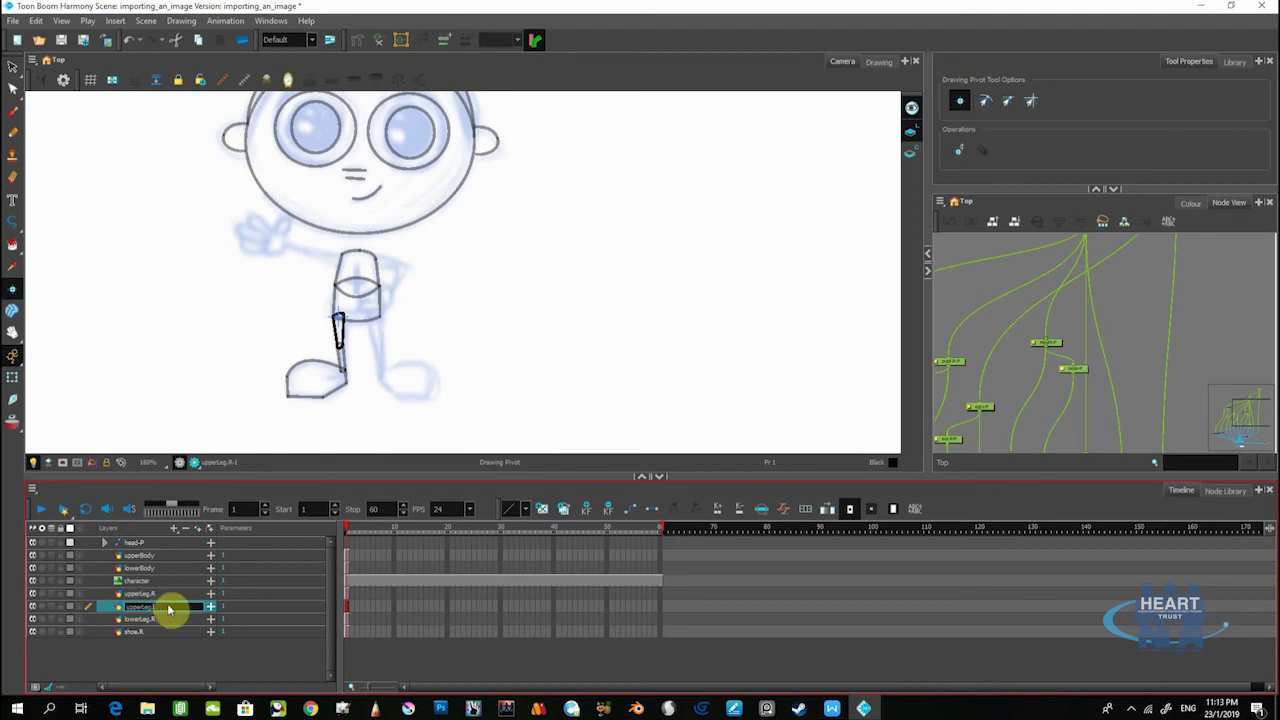
key(Caps_Lock)
text(L)
key(Return)
drag(164, 608, 163, 646)
Duplicate the lowerLeg.R layer, rename the copy lowerLeg.l and place it below upperLeg.L
click(157, 607)
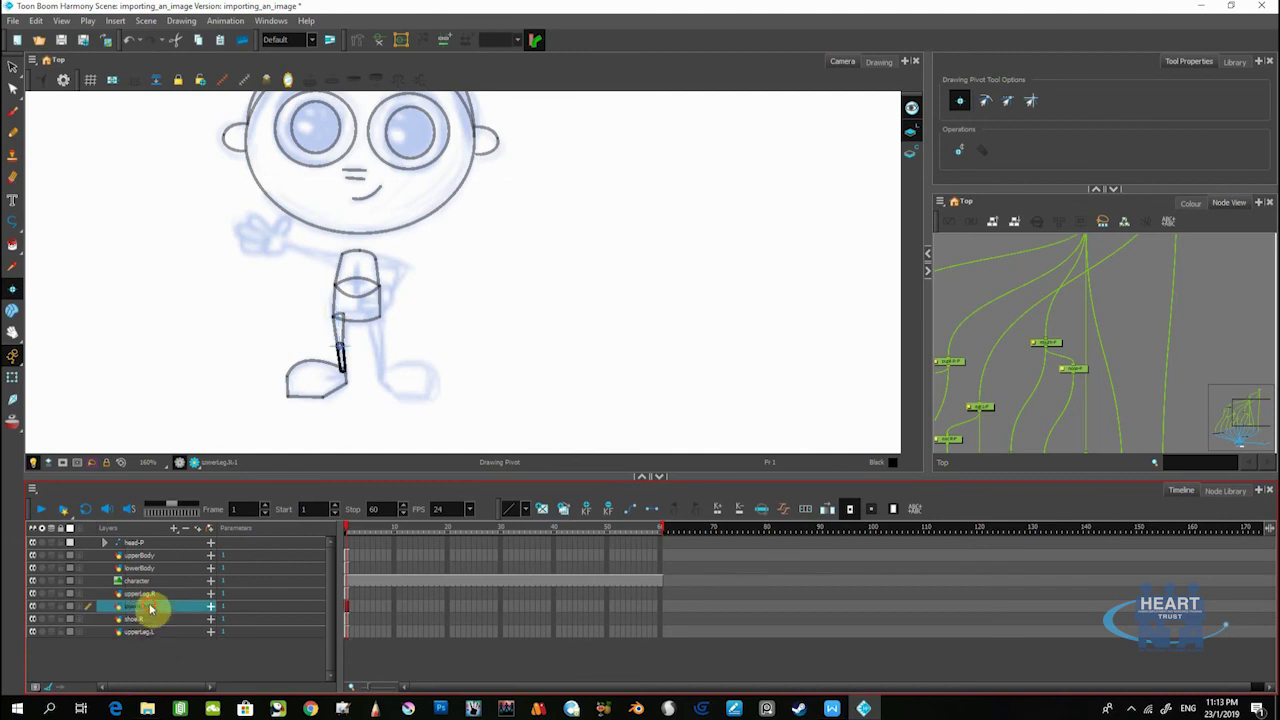
right_click(160, 609)
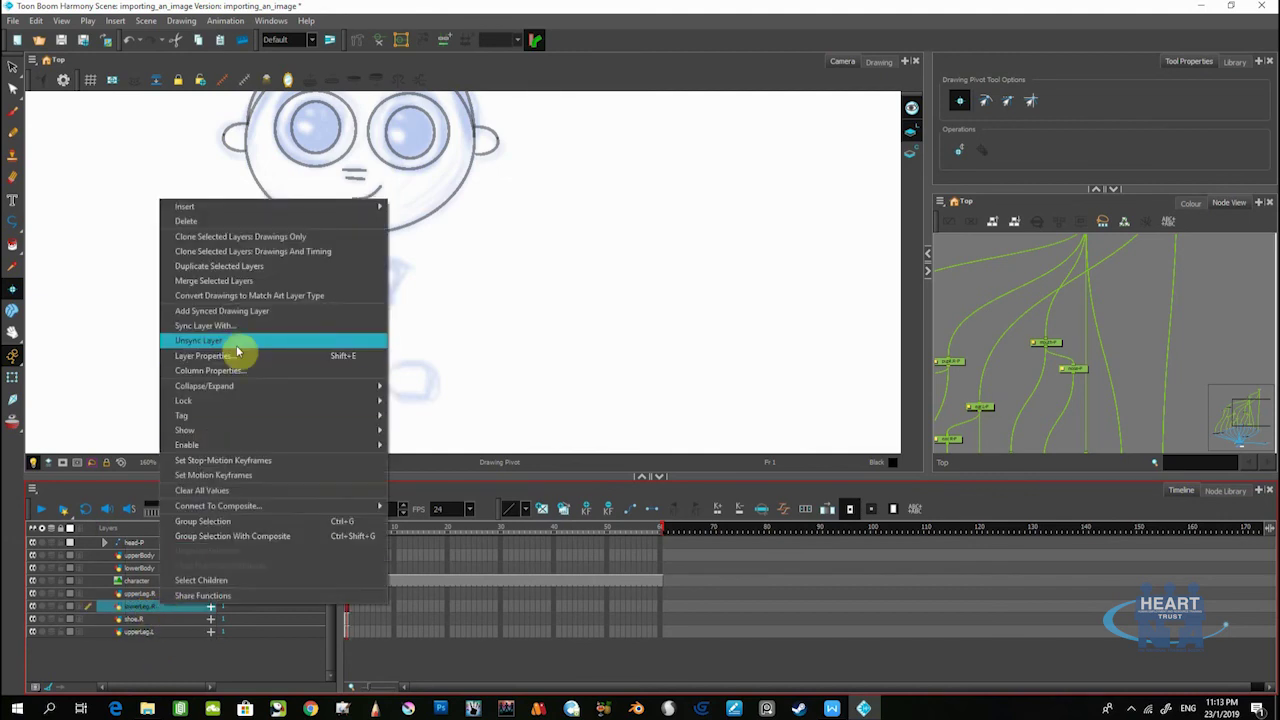
click(205, 252)
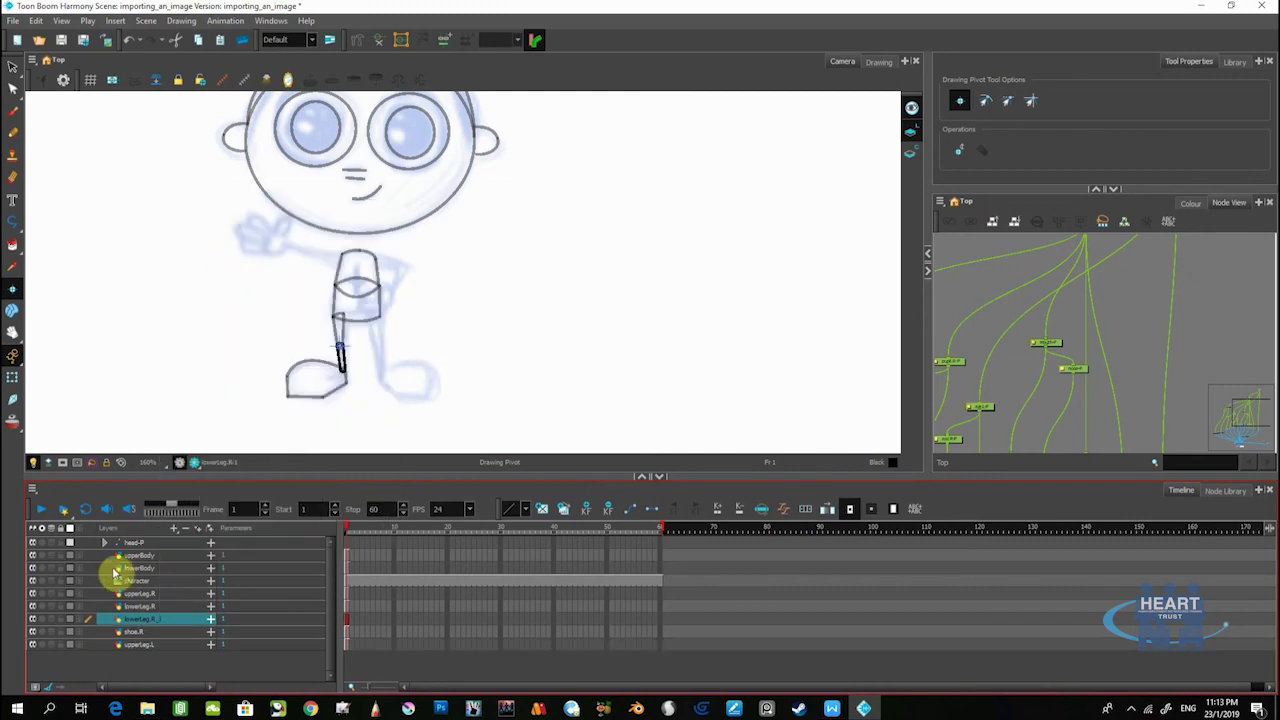
double_click(160, 619)
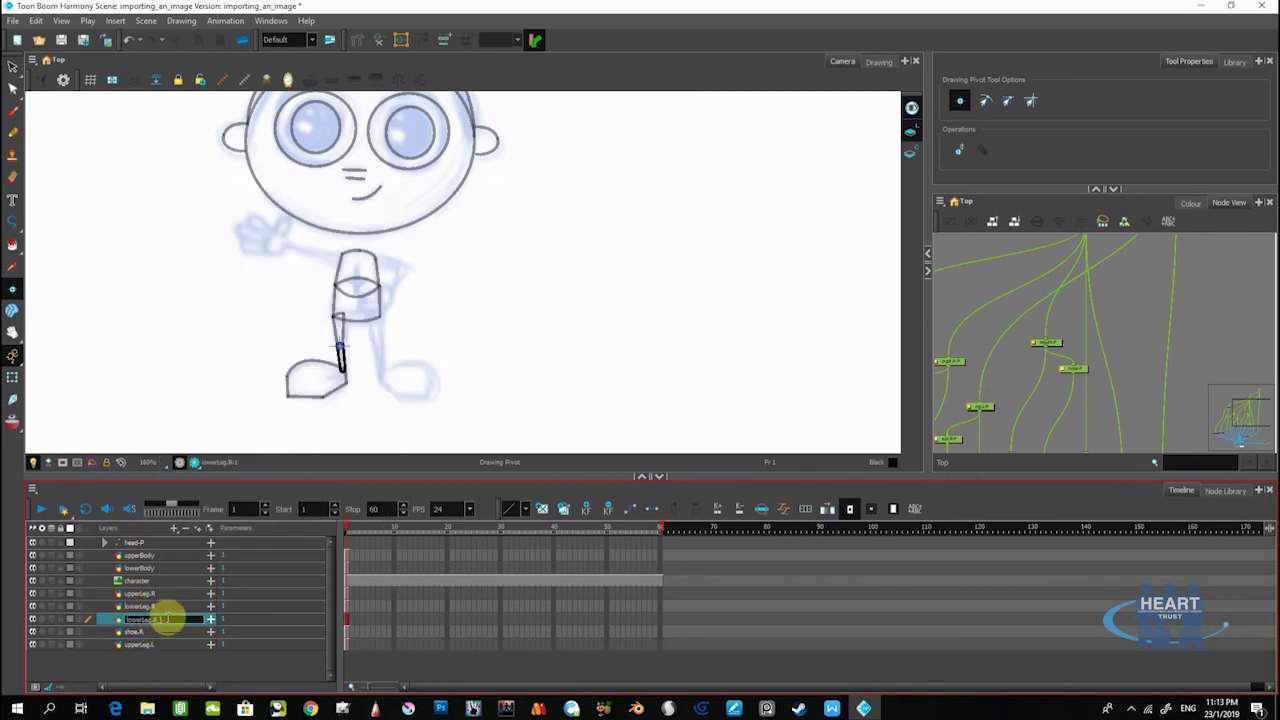
key(Caps_Lock)
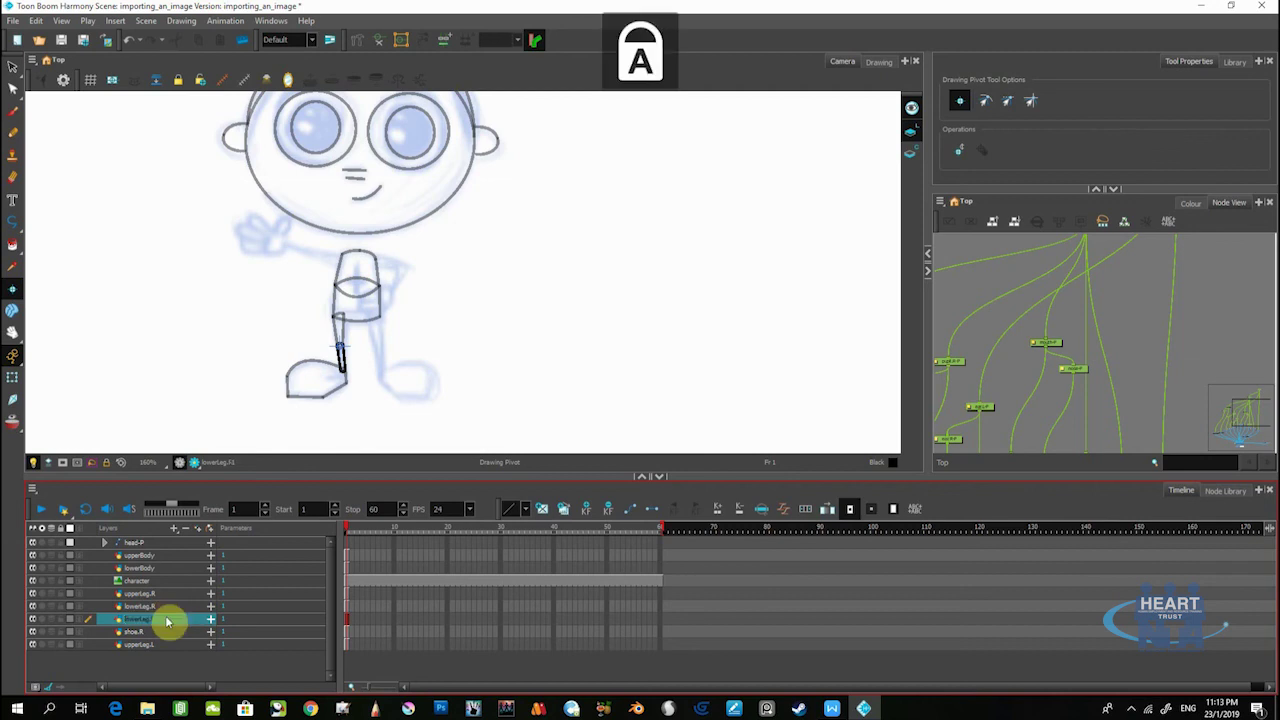
drag(149, 621, 148, 658)
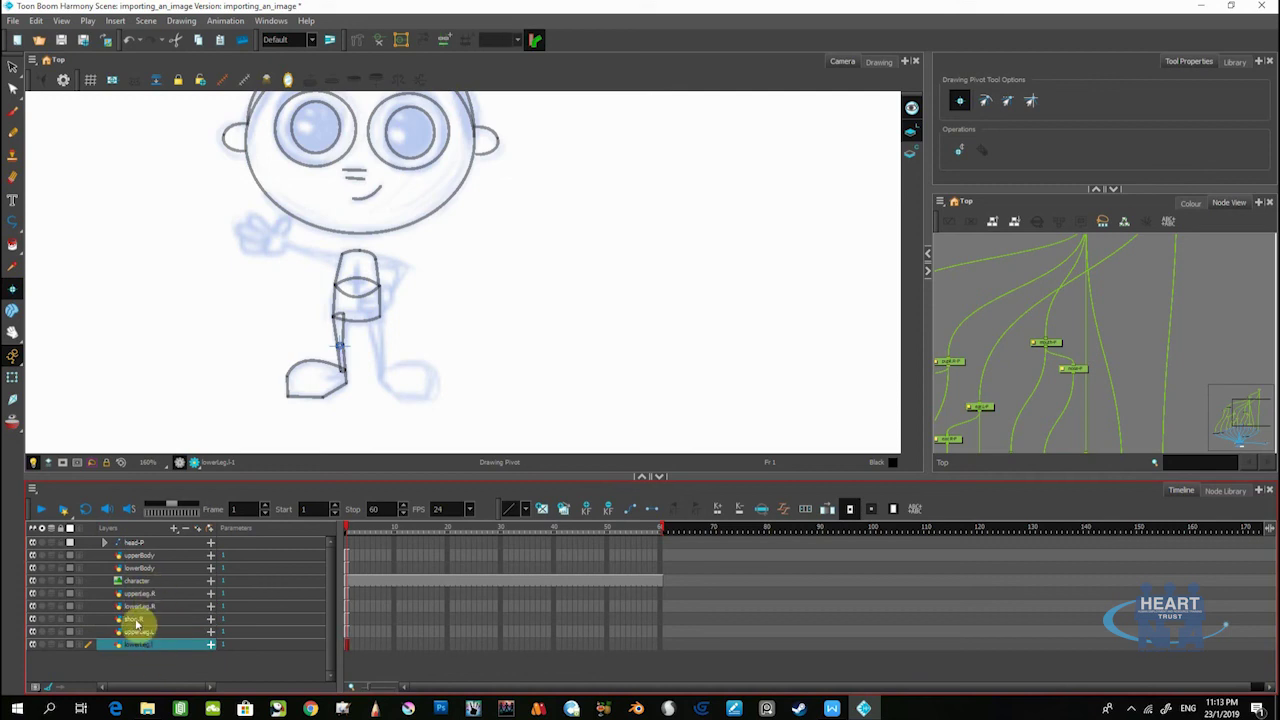
Duplicate the shoe.R layer, rename the copy shoe.L and place it below lowerLeg.l
click(137, 620)
right_click(137, 623)
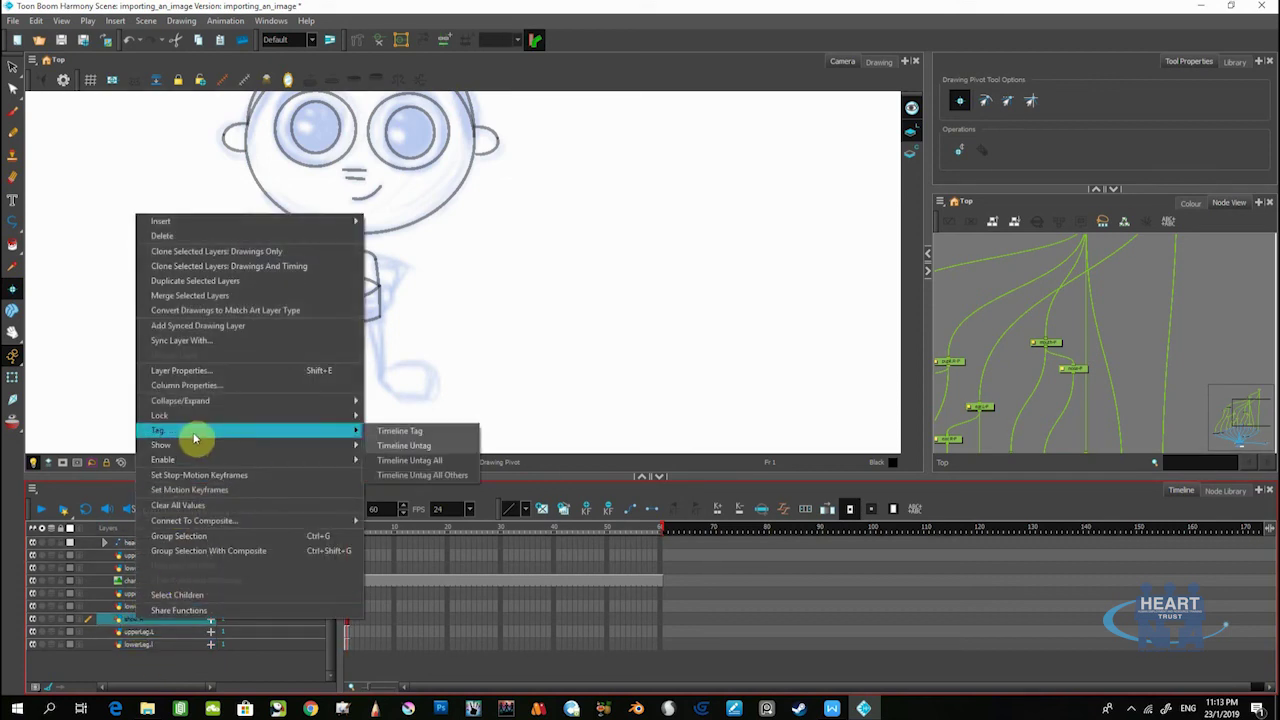
click(175, 283)
double_click(137, 633)
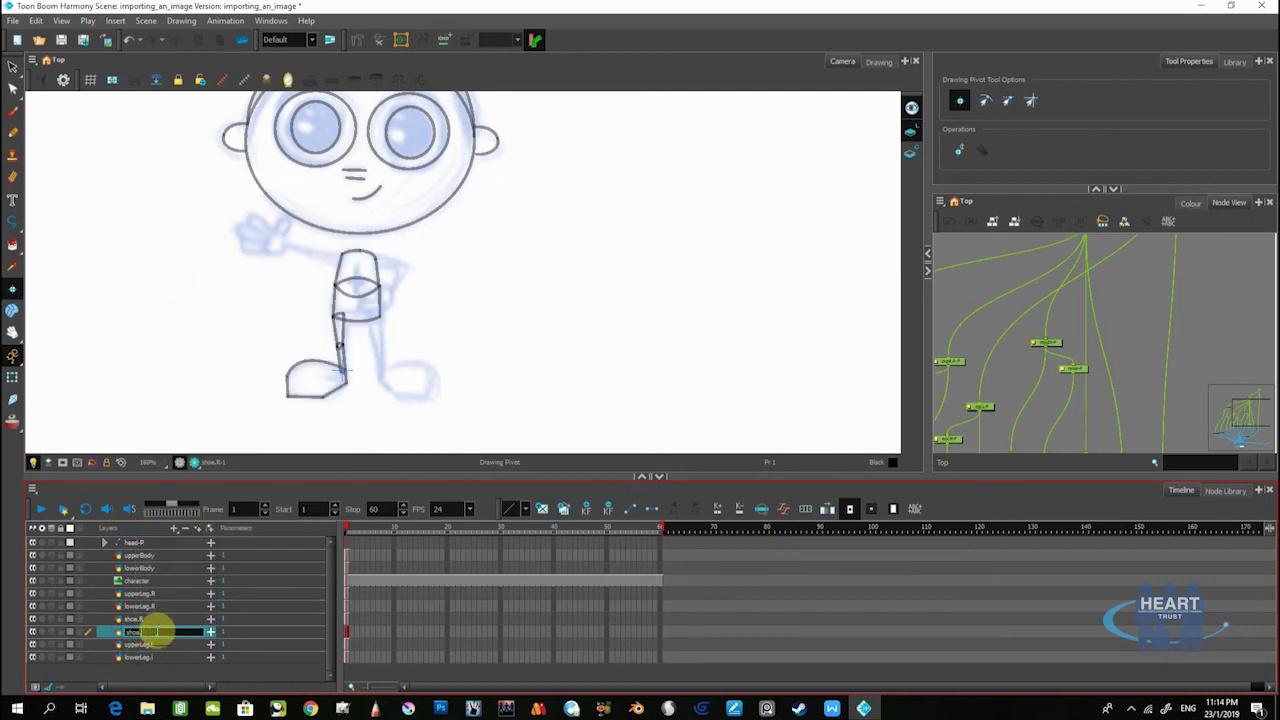
key(Caps_Lock)
text(L)
key(Return)
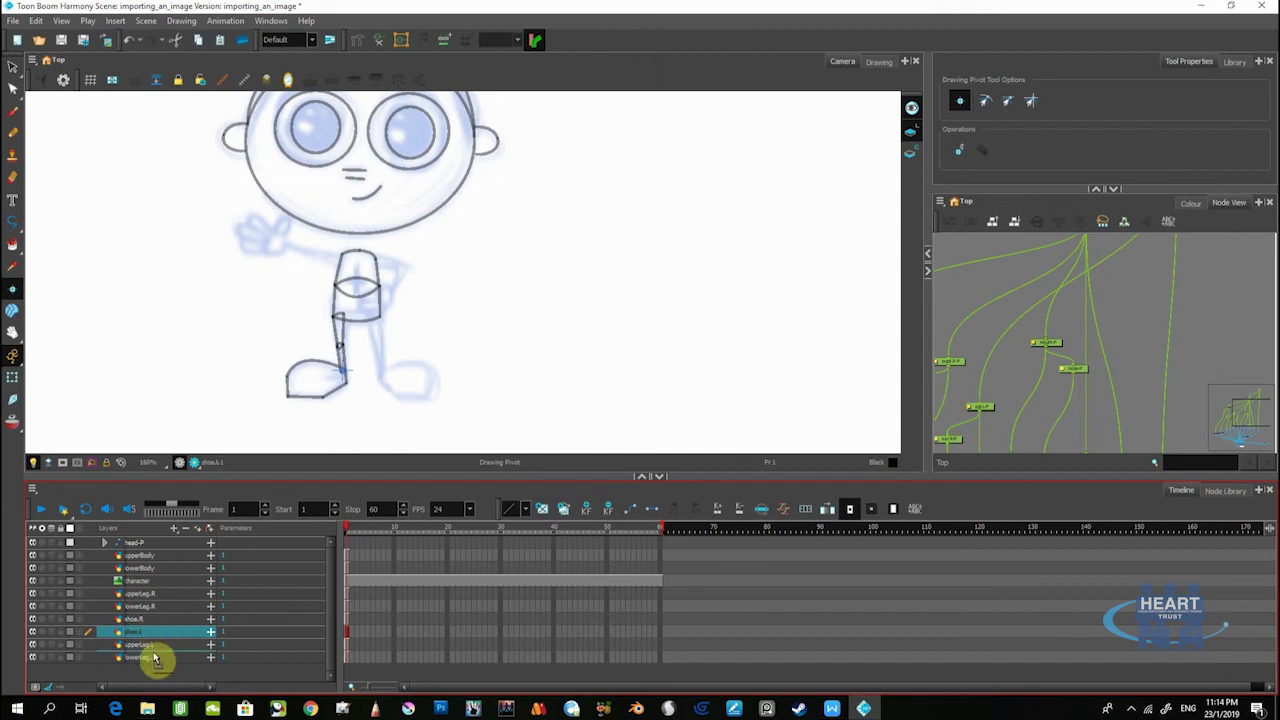
drag(155, 668, 157, 663)
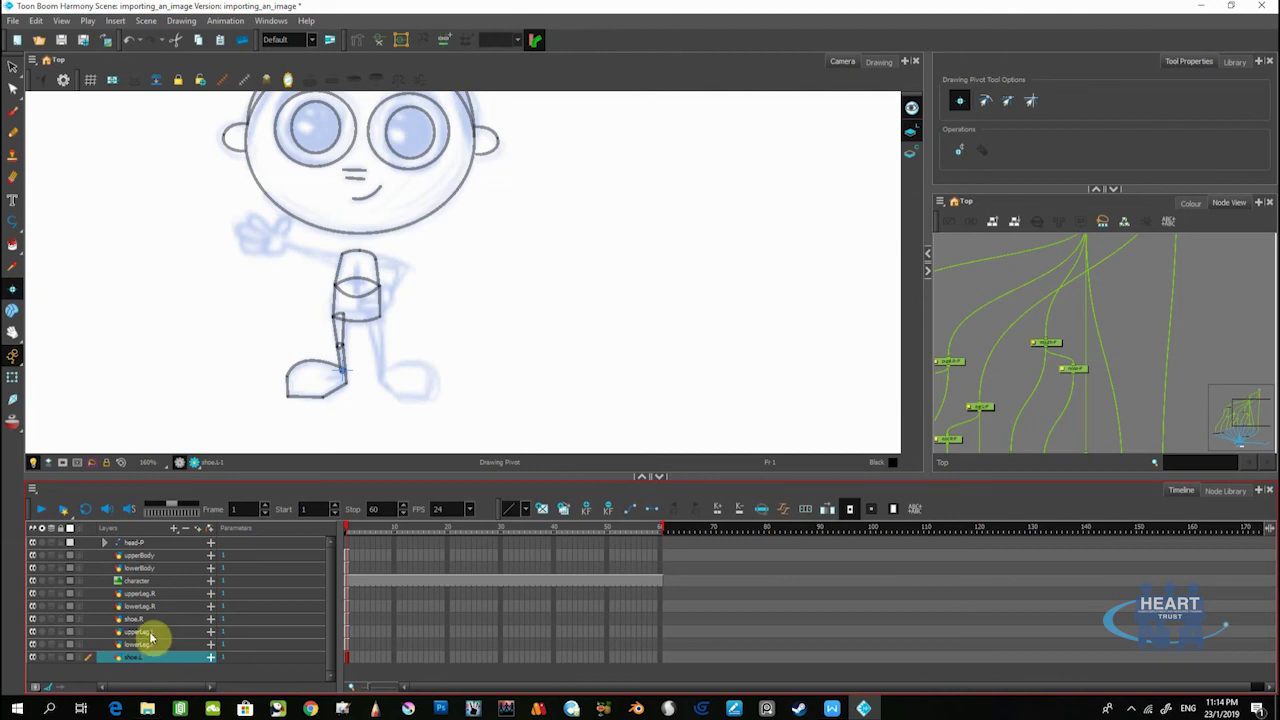
Move the upperLeg.L drawing across onto the sketch's other thigh, directly under the opposite side of the hips
click(13, 67)
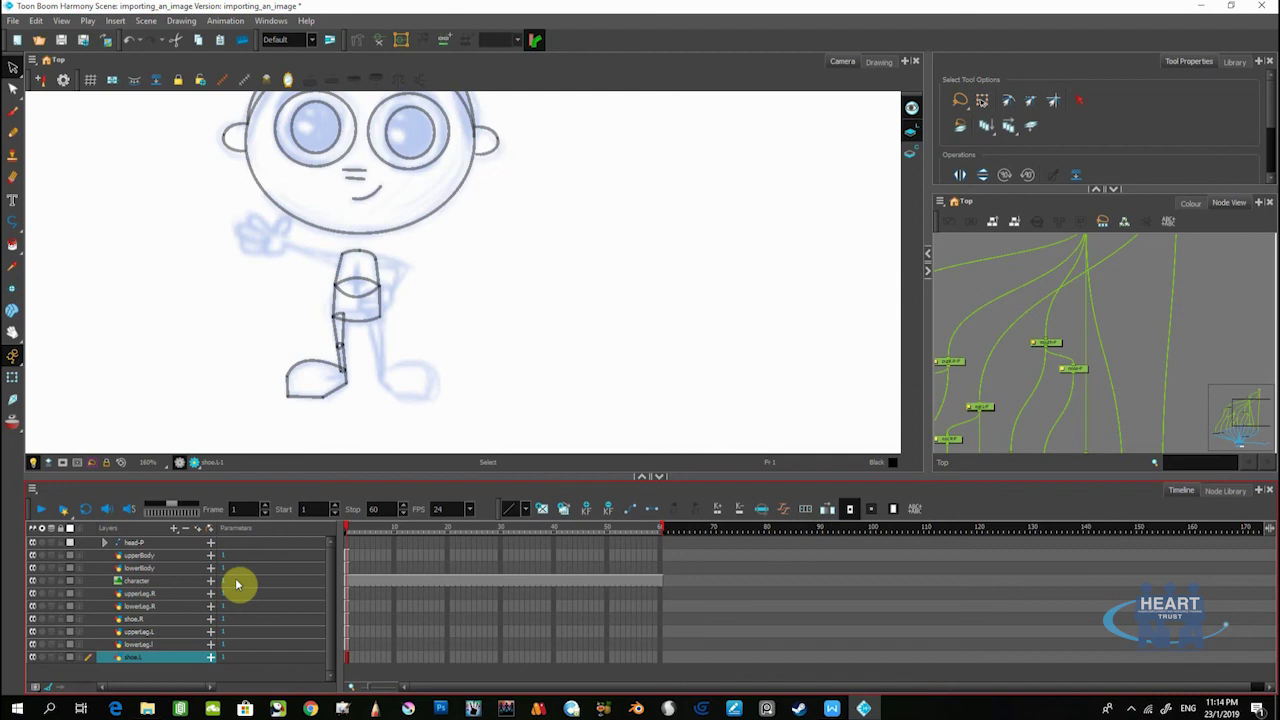
click(140, 631)
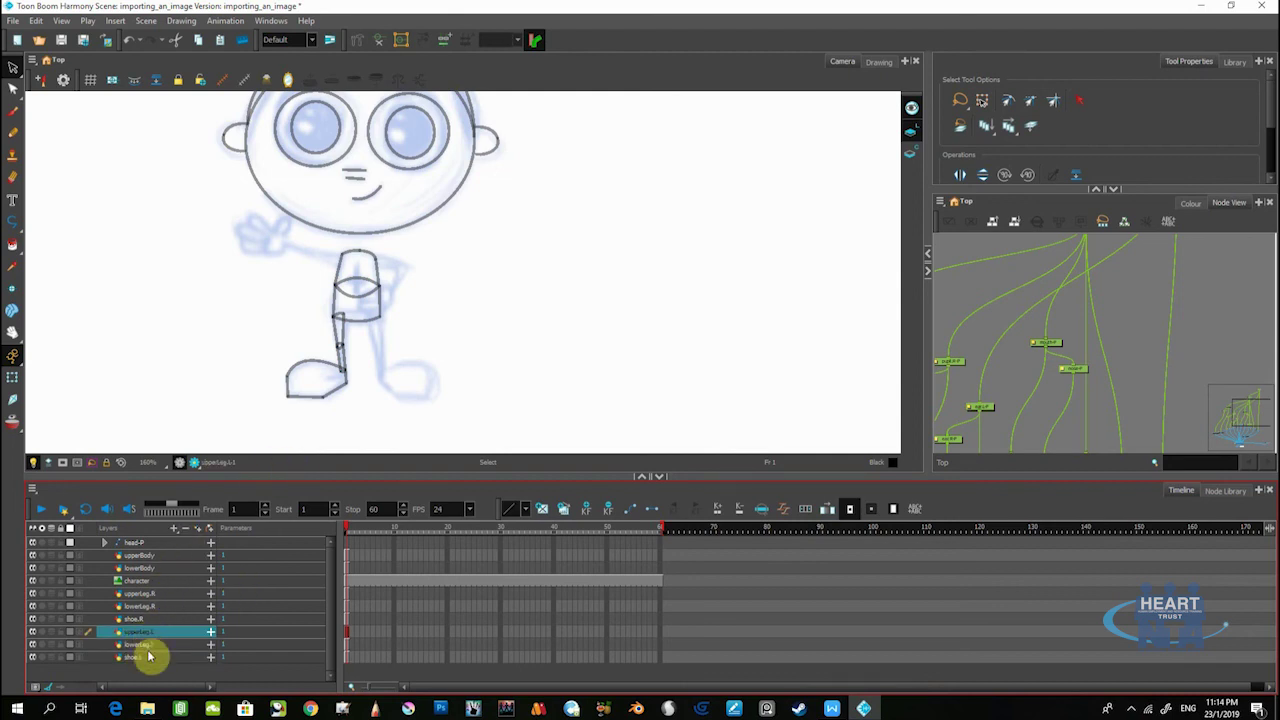
click(338, 340)
scroll(414, 371, up, 3)
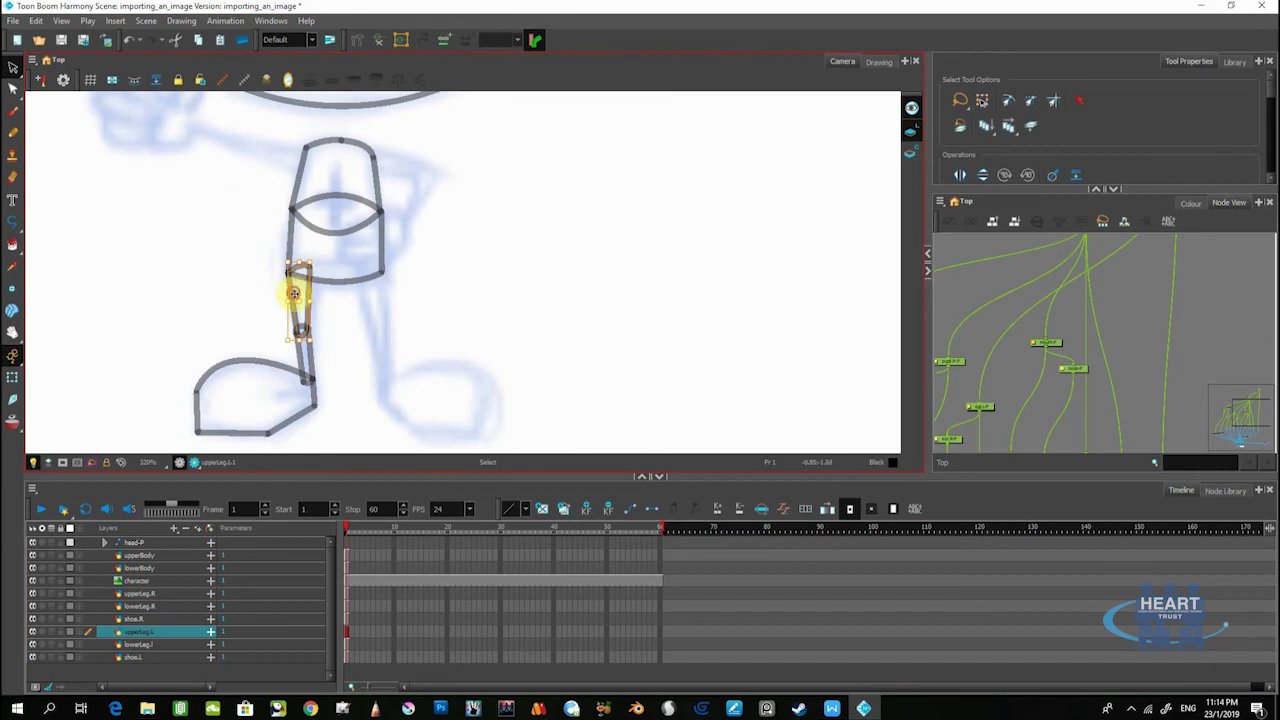
drag(296, 293, 376, 296)
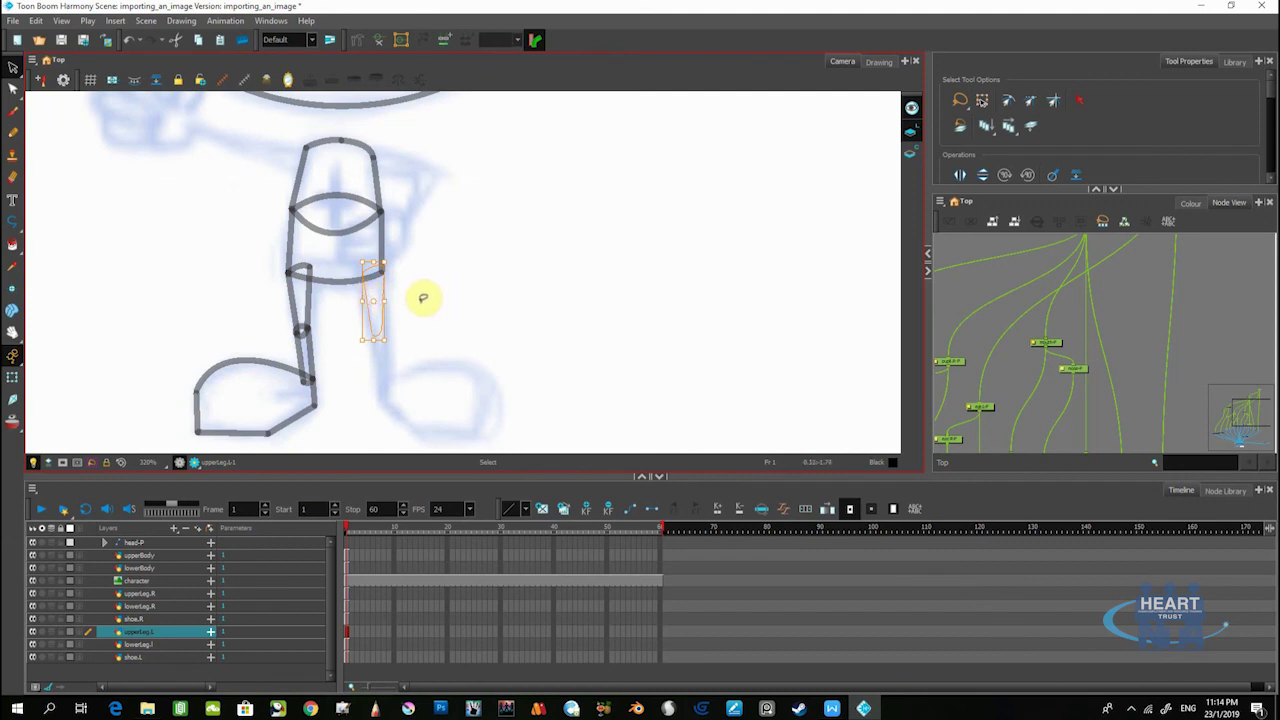
shift+click(150, 657)
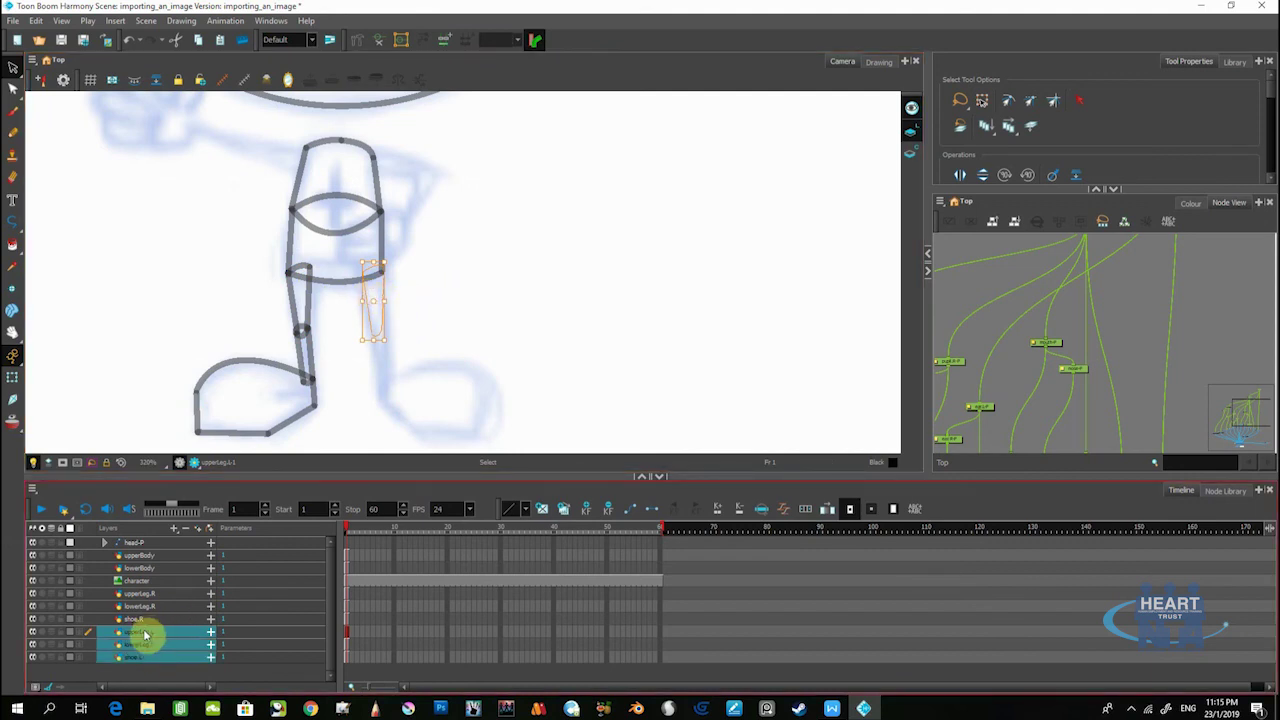
click(137, 581)
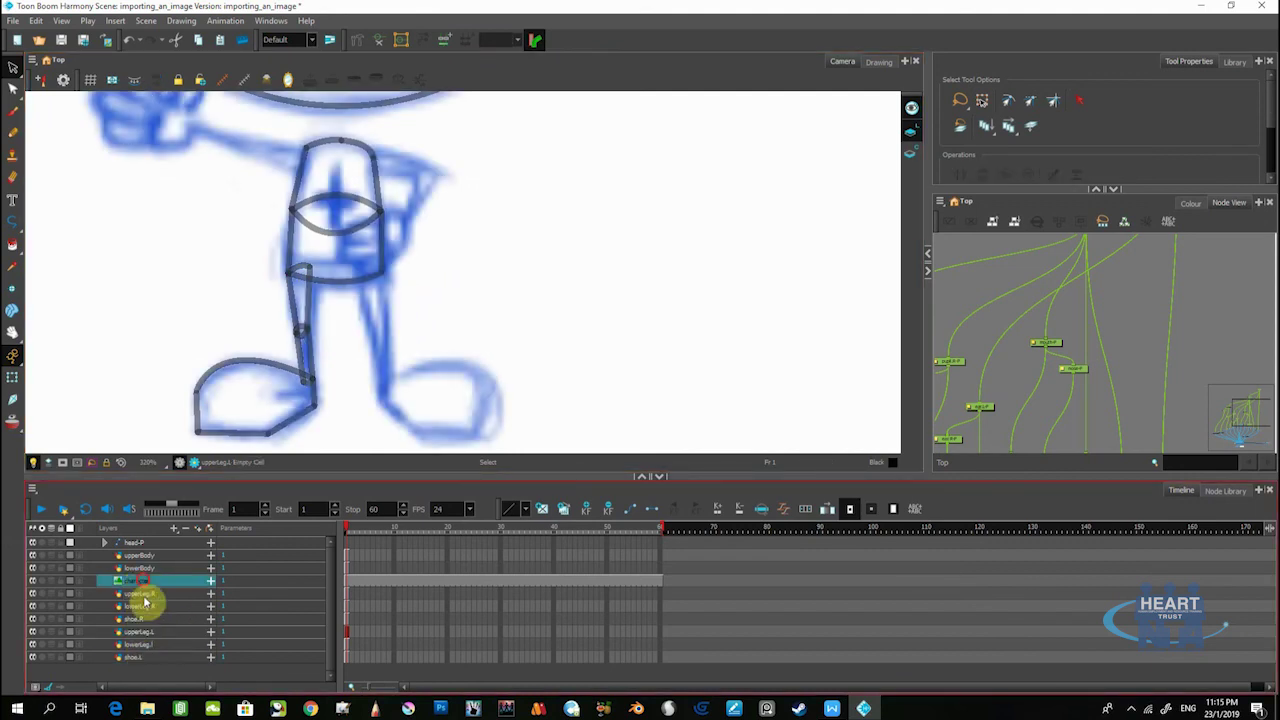
drag(138, 665, 140, 663)
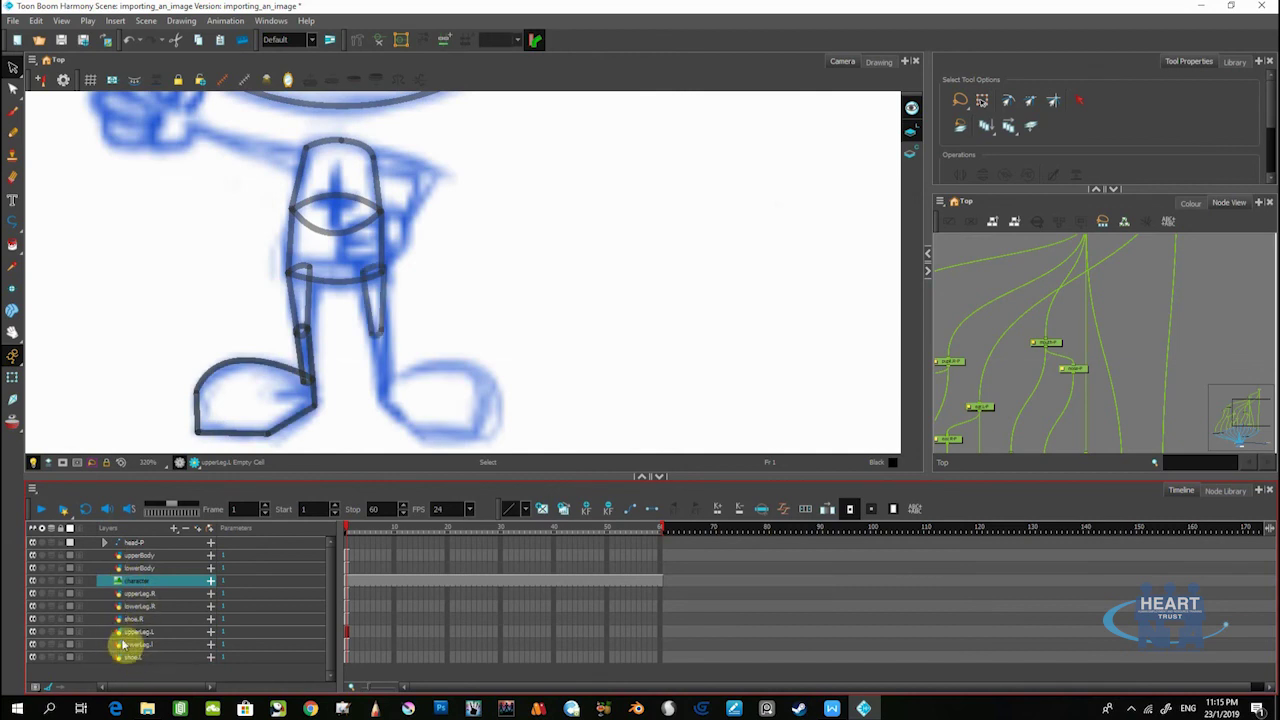
click(138, 632)
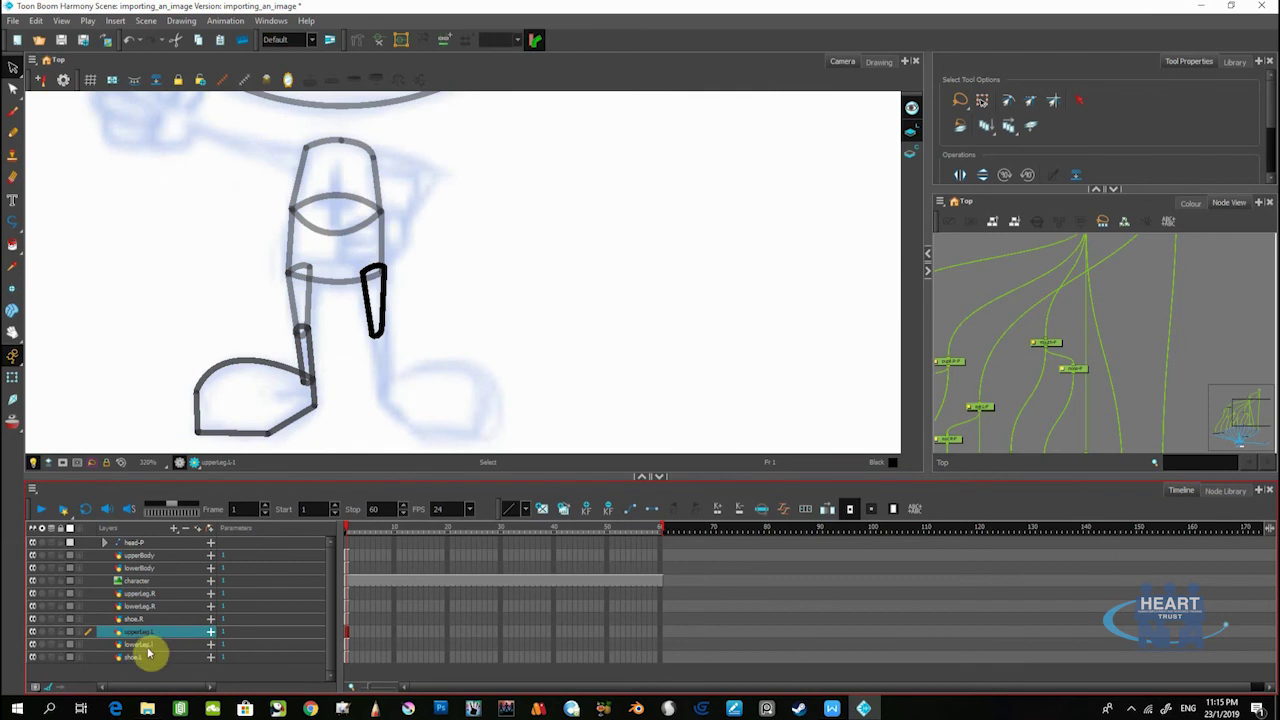
Move the lowerLeg.l drawing across so its upper end overlaps the lower end of upperLeg.L at the knee
click(147, 648)
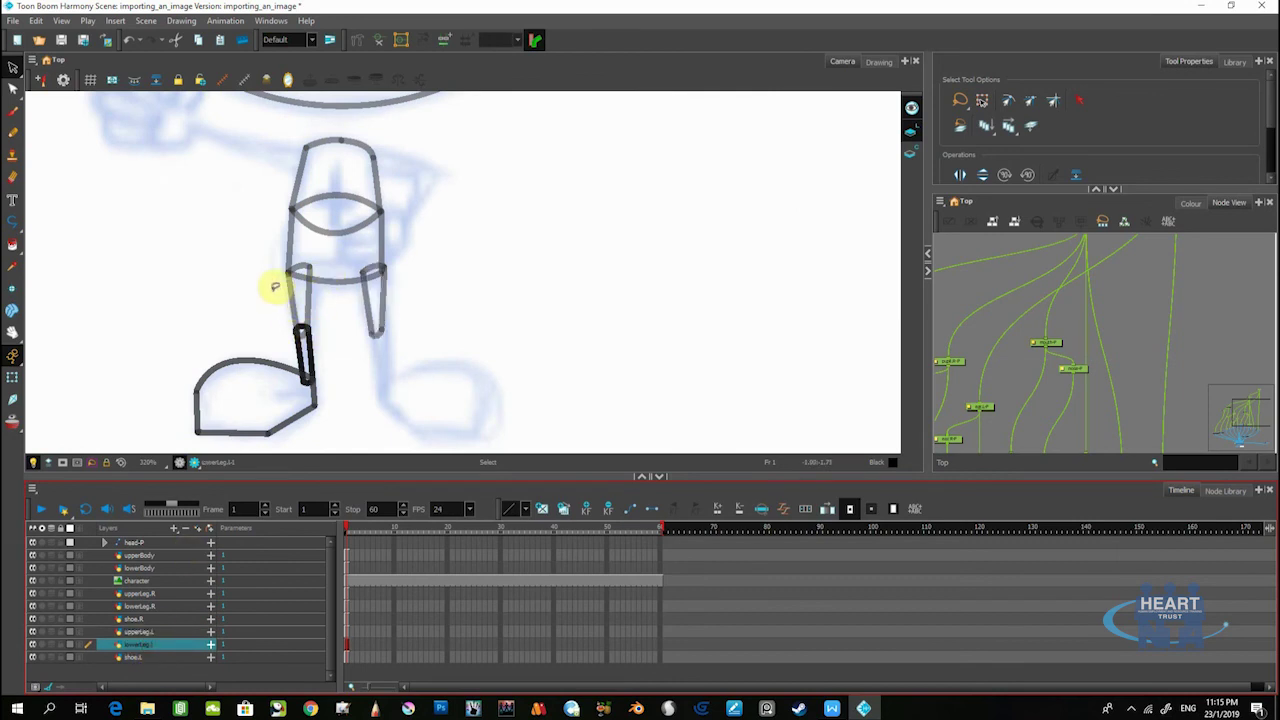
click(304, 355)
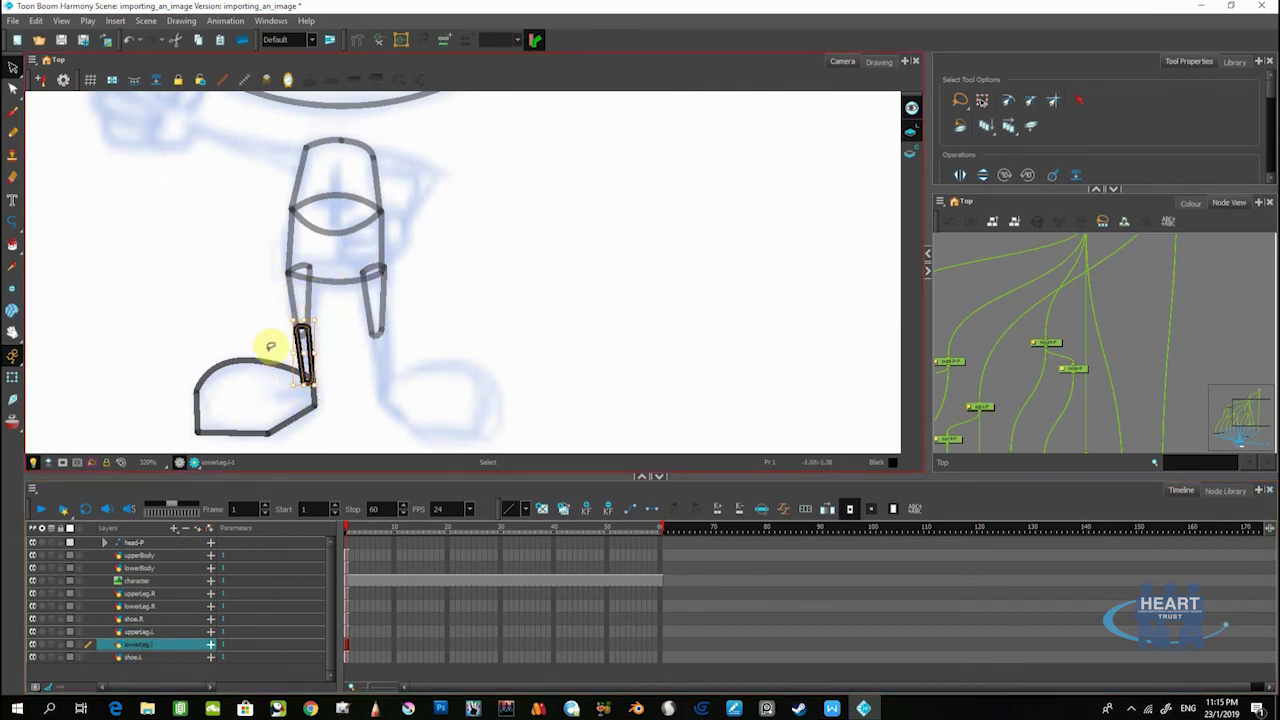
drag(296, 344, 370, 344)
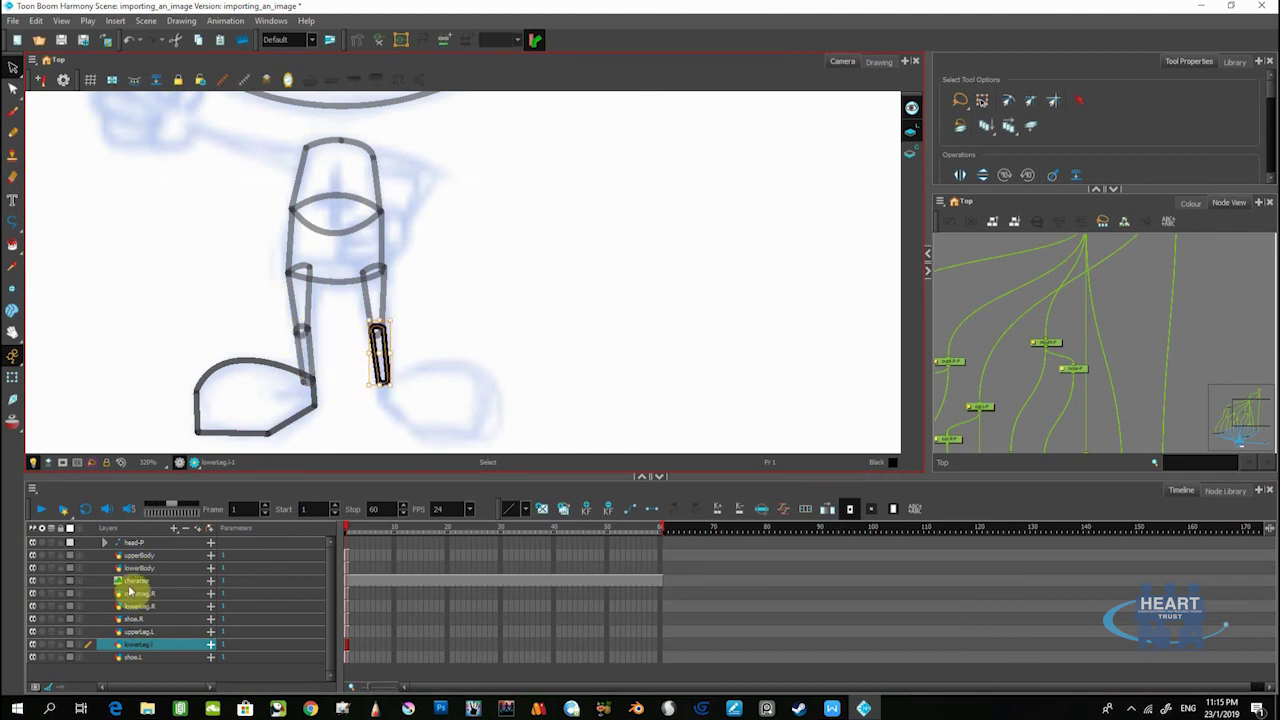
Move the whole shoe.L outline across to the sketch's other shoe and flip it horizontally
click(136, 658)
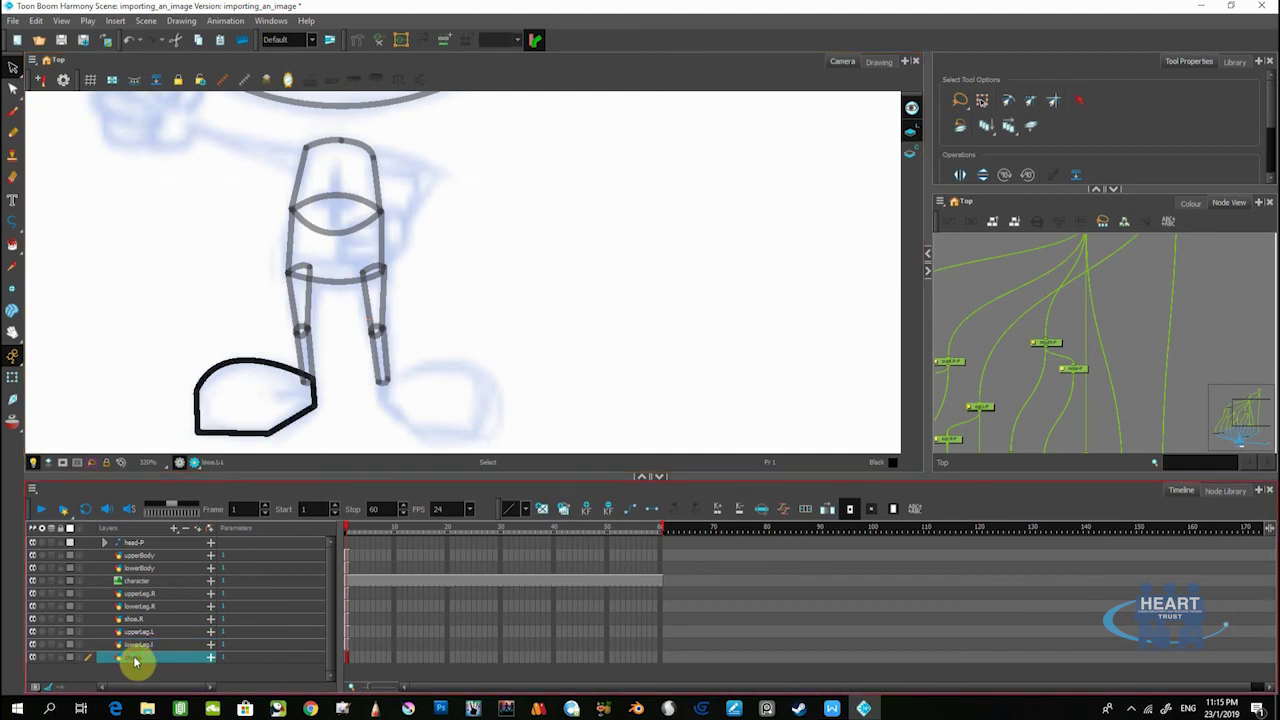
mouse_move(200, 315)
mouse_down()
mouse_move(151, 343)
mouse_move(317, 357)
mouse_move(305, 322)
mouse_up()
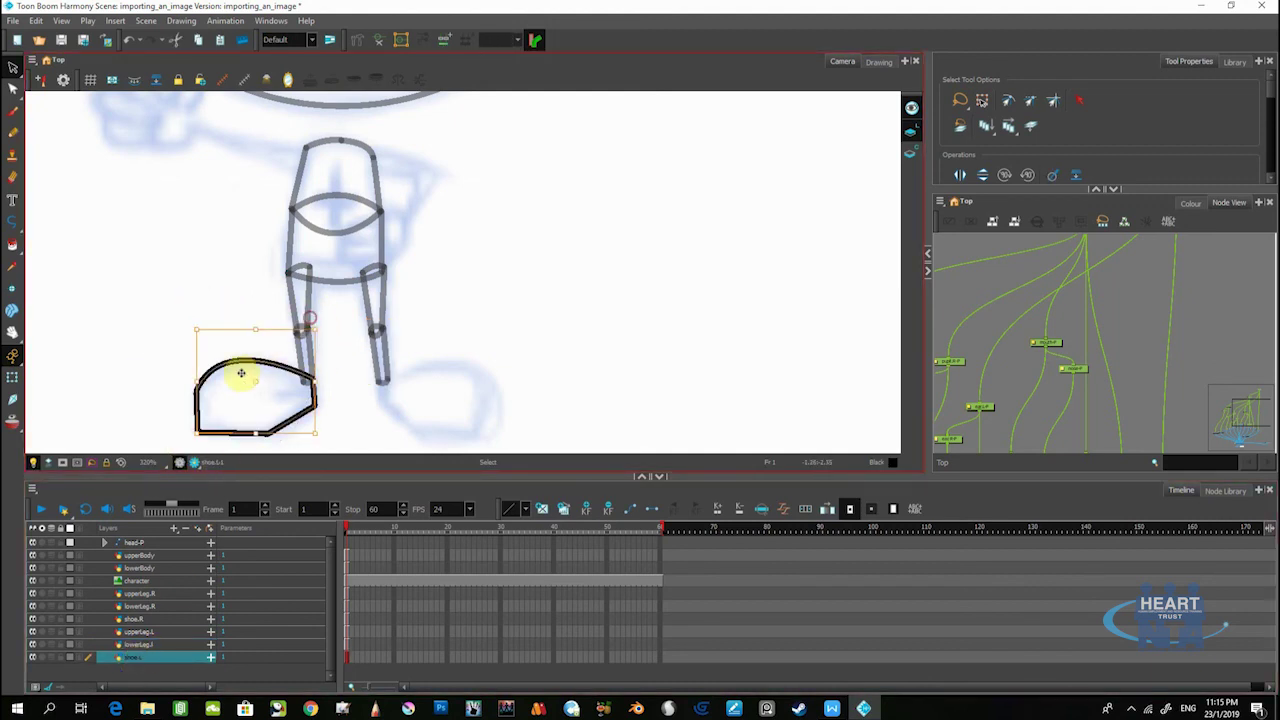
click(247, 360)
mouse_move(131, 328)
mouse_down()
mouse_move(251, 449)
mouse_move(281, 320)
mouse_up()
mouse_move(207, 375)
mouse_down()
mouse_move(303, 371)
mouse_move(367, 387)
mouse_up()
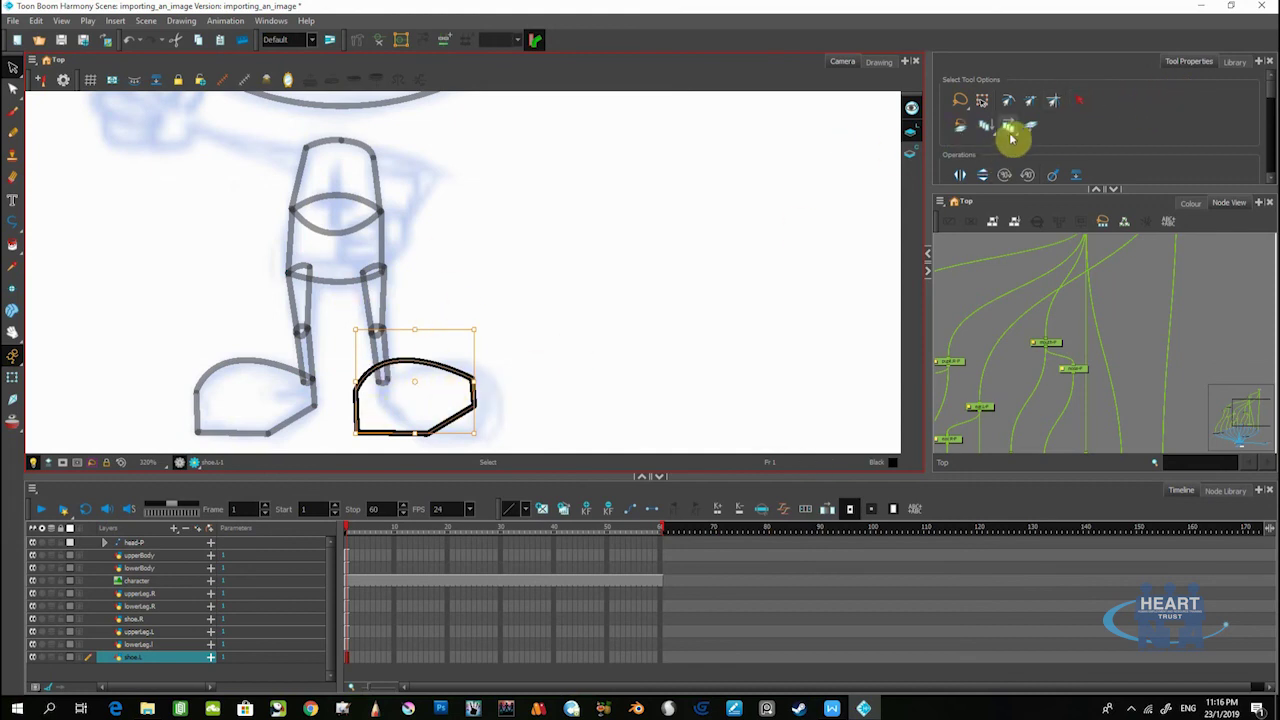
scroll(1093, 105, down, 1)
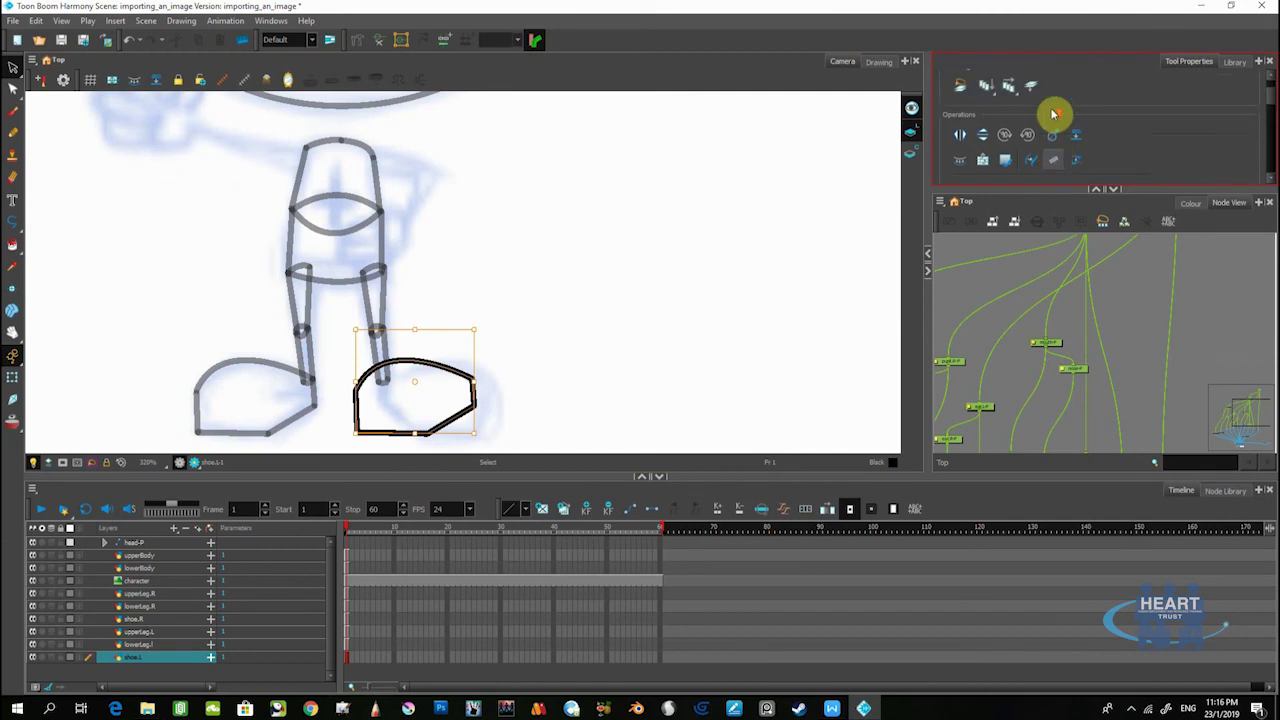
click(962, 137)
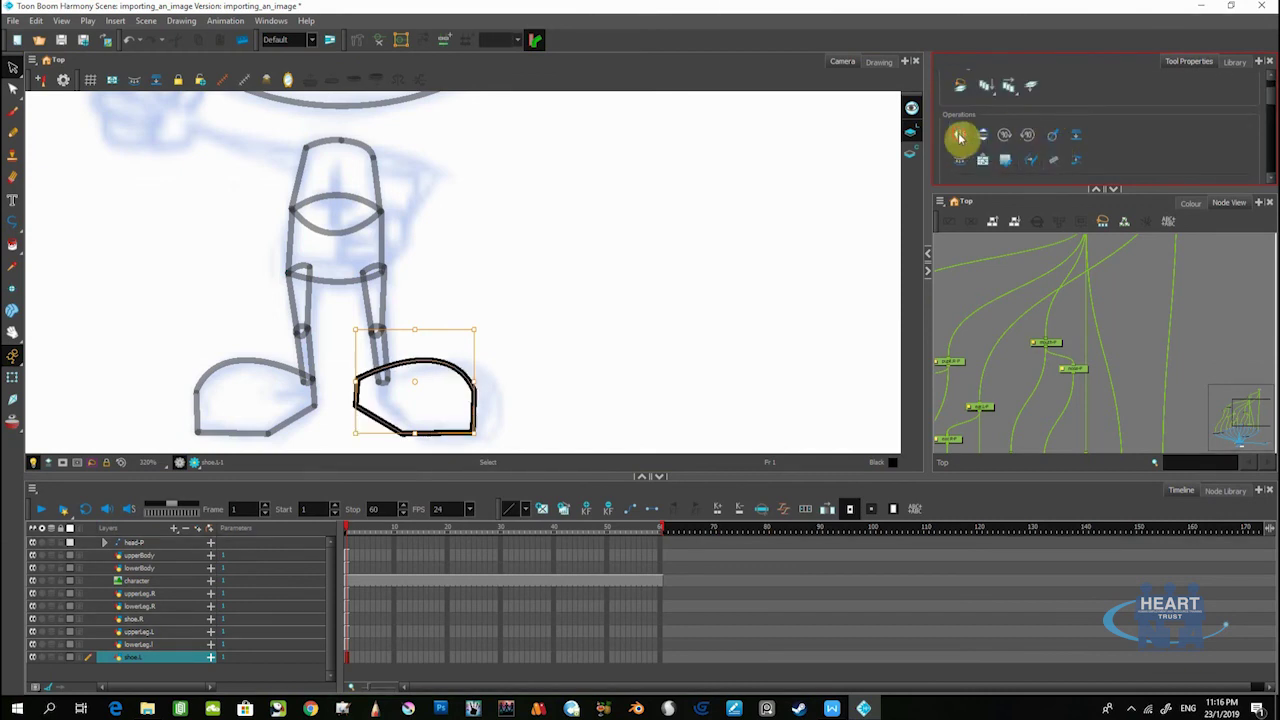
Flip the lowerLeg.l and upperLeg.L drawings horizontally, then select the flipped upperLeg.L outline
click(156, 645)
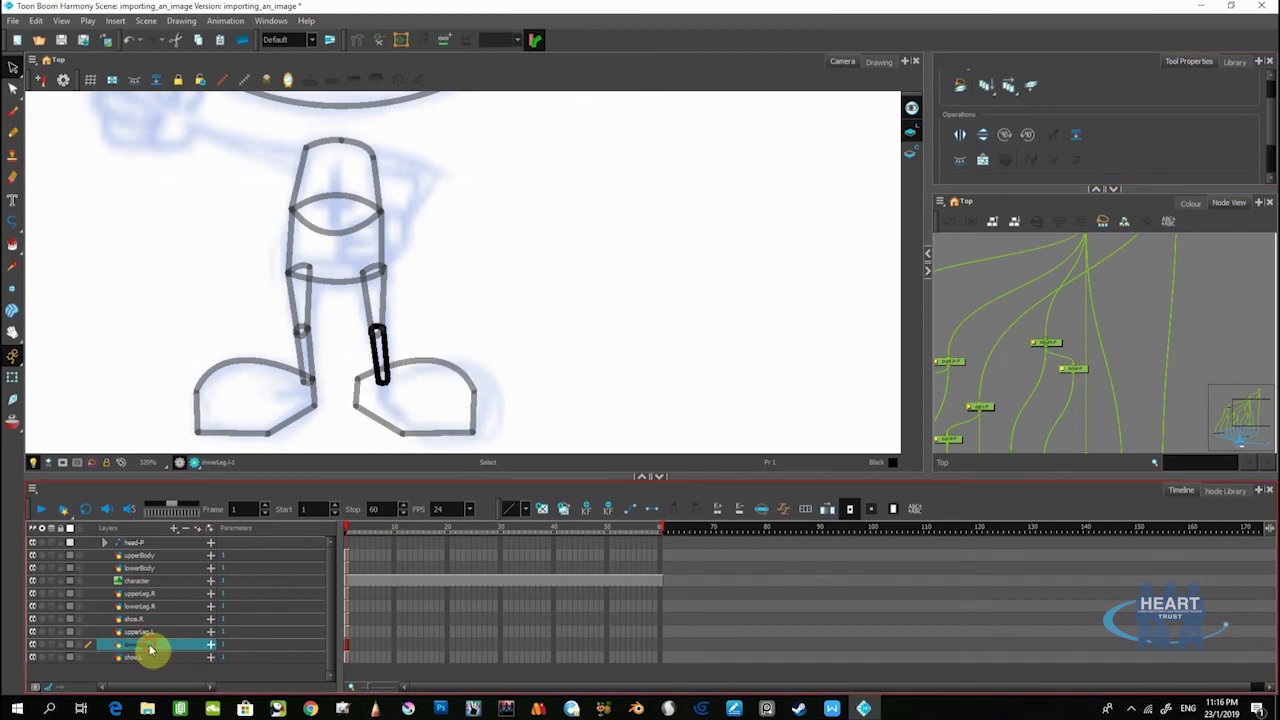
click(962, 135)
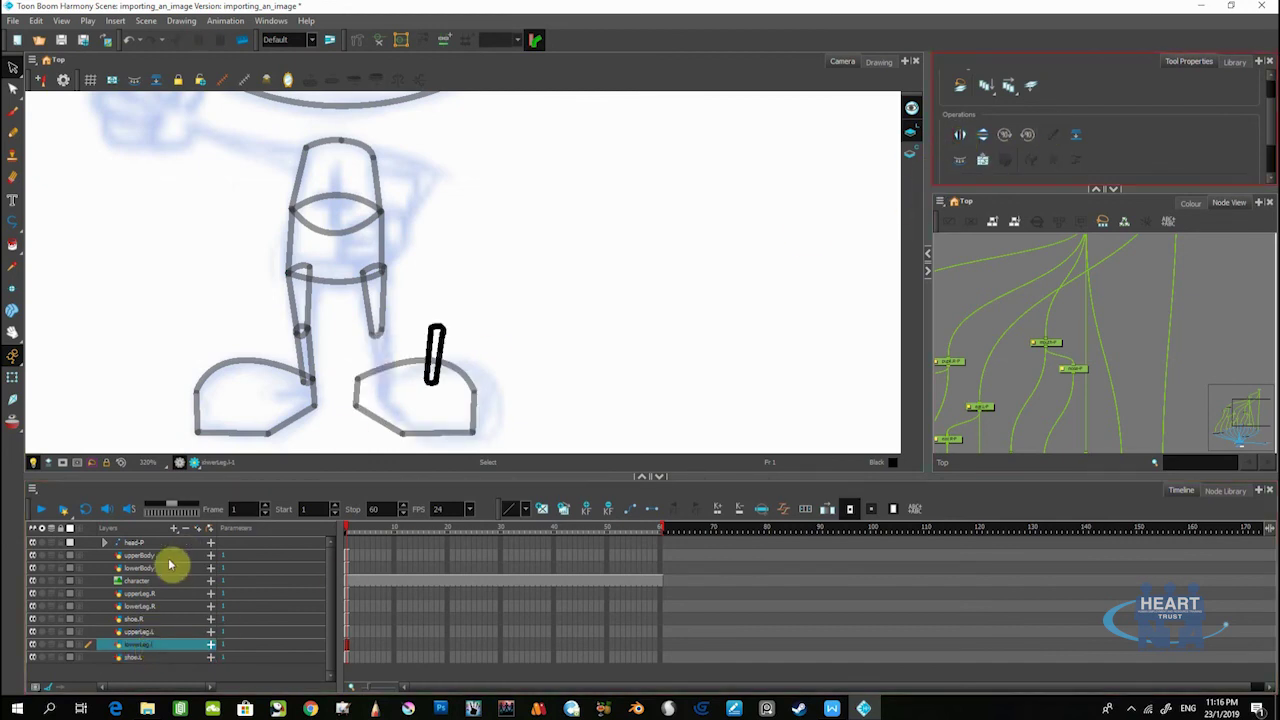
click(140, 632)
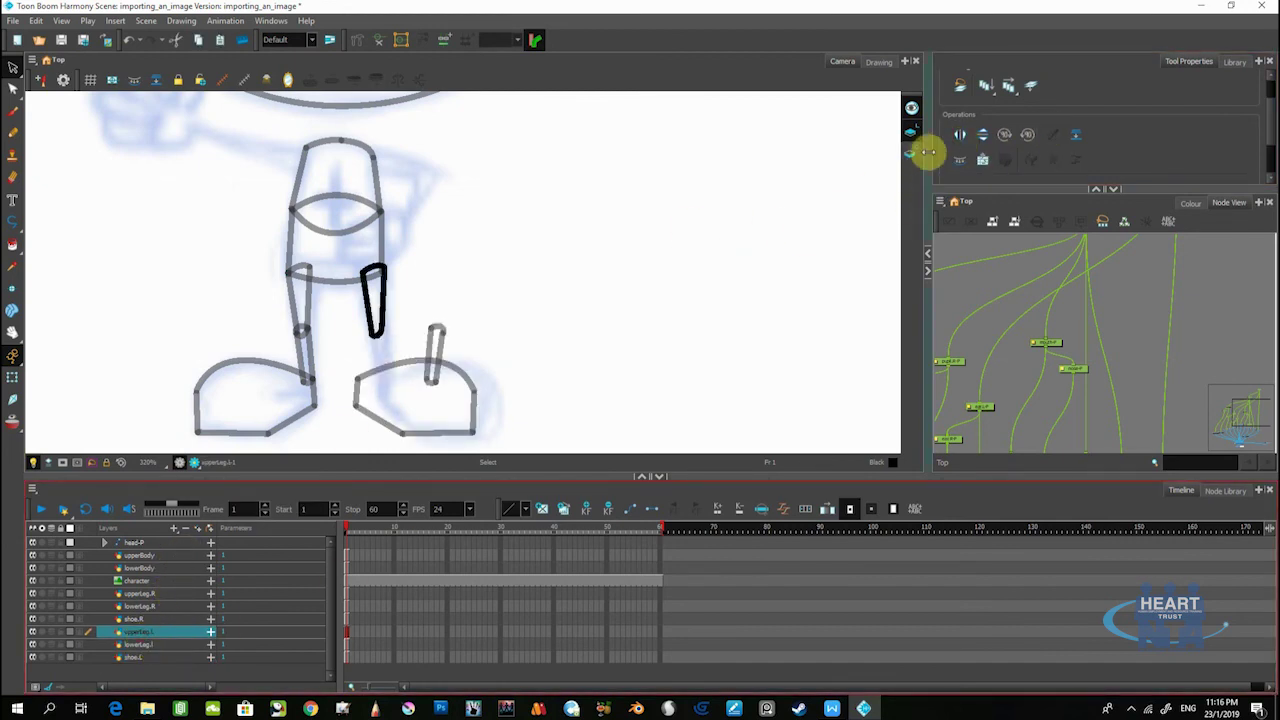
click(958, 138)
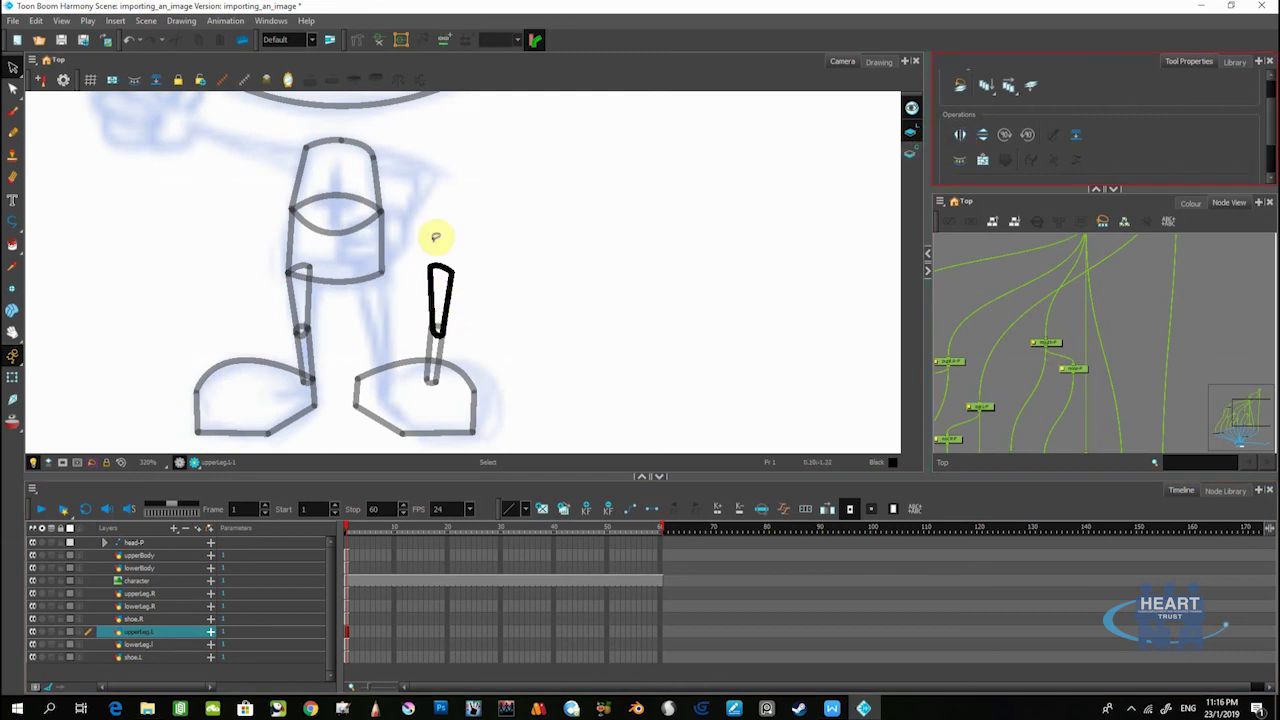
mouse_move(420, 249)
mouse_down()
mouse_move(410, 284)
mouse_move(465, 343)
mouse_move(449, 215)
mouse_up()
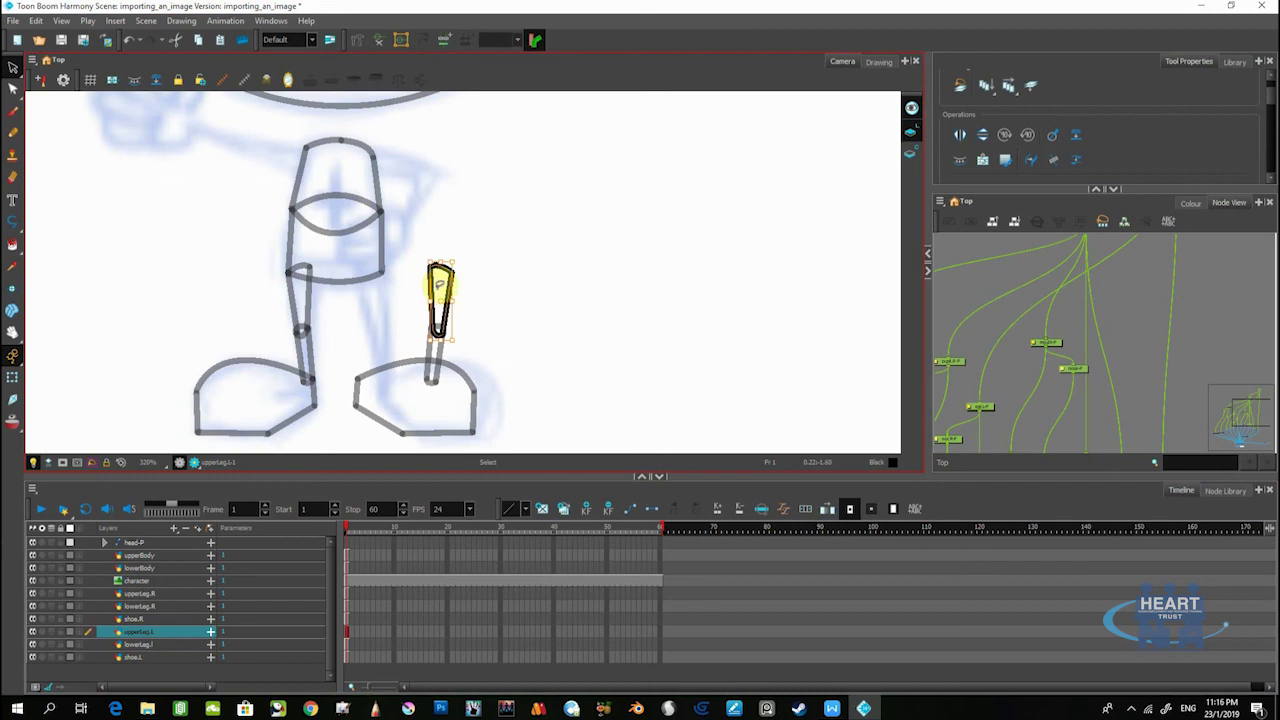
Move upperLeg.L in under the hips' outer corner, and move lowerLeg.l in so its upper end overlaps upperLeg.L at the knee
drag(443, 287, 378, 293)
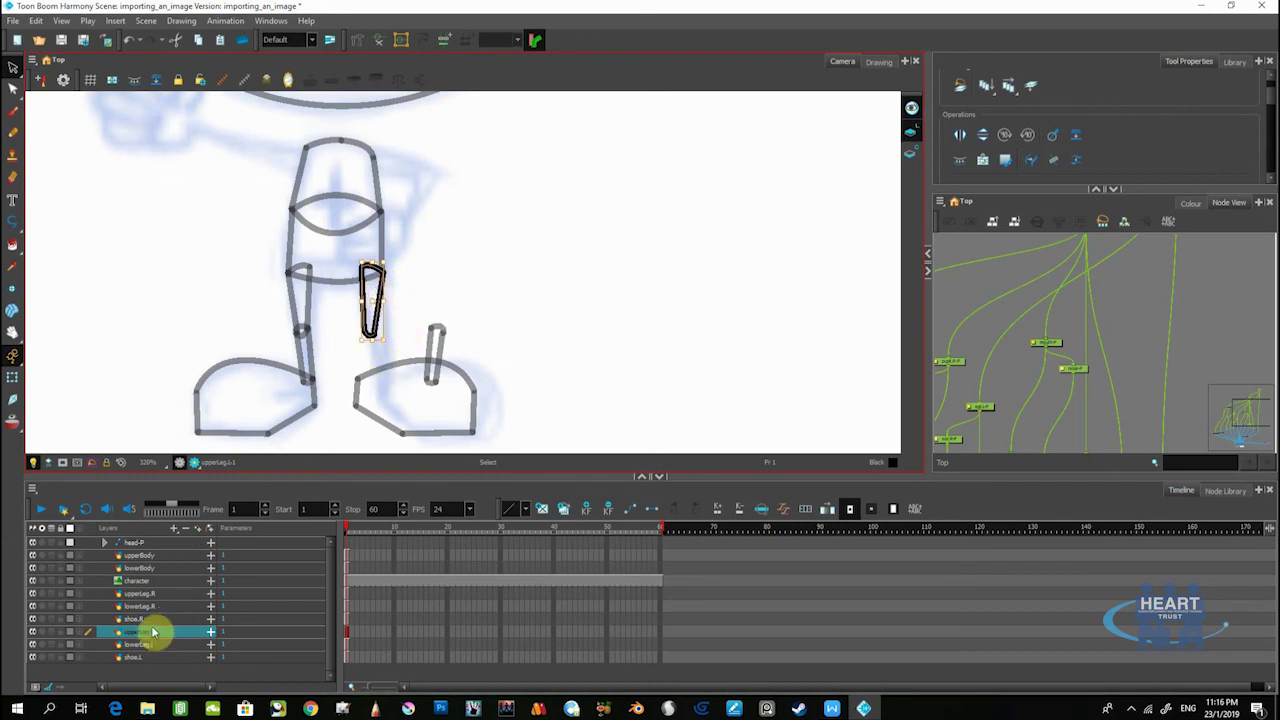
click(149, 645)
click(434, 352)
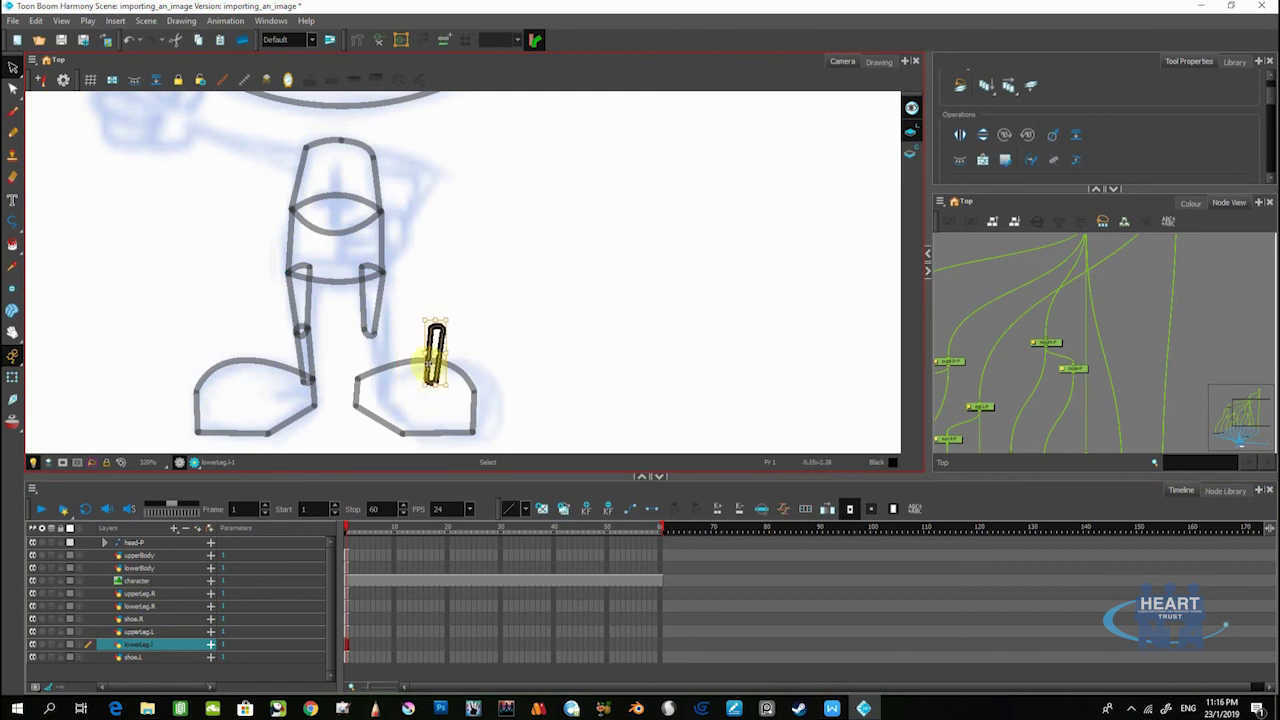
drag(427, 341, 368, 342)
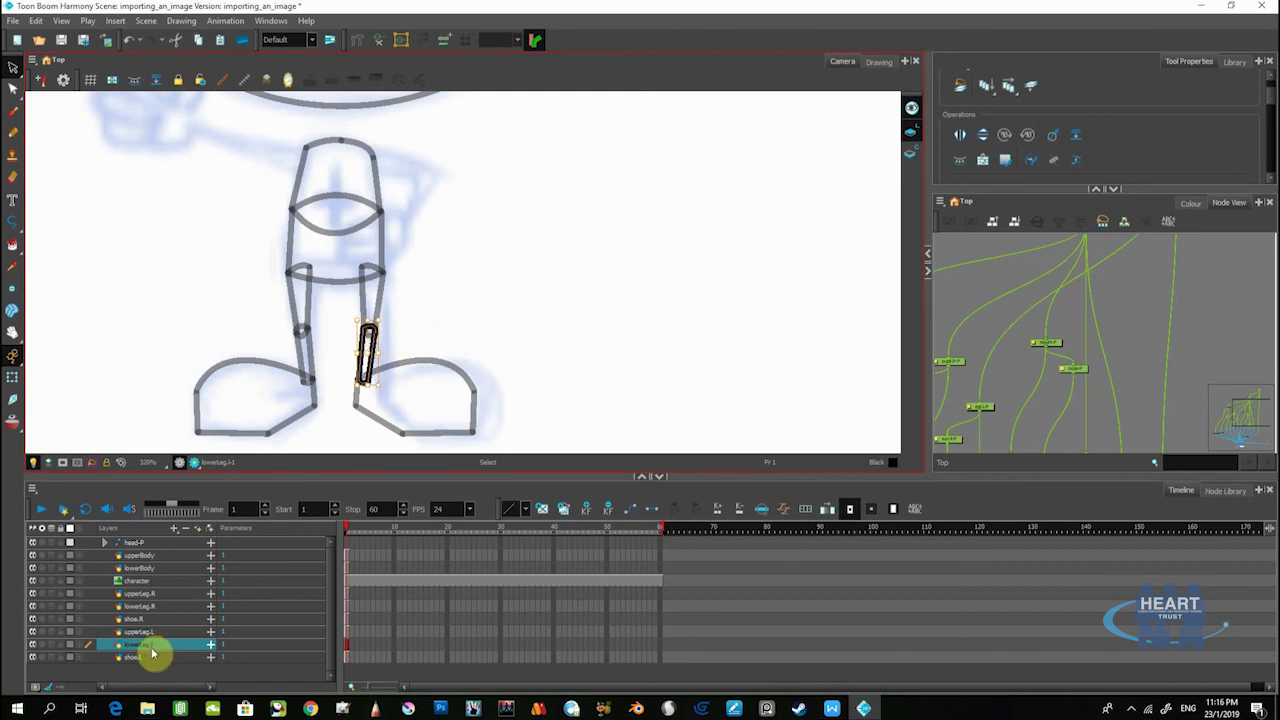
Try nudging the whole shoe.L outline slightly, undo the move and deselect the outline
click(150, 657)
mouse_move(443, 326)
mouse_down()
mouse_move(428, 500)
mouse_move(504, 377)
mouse_up()
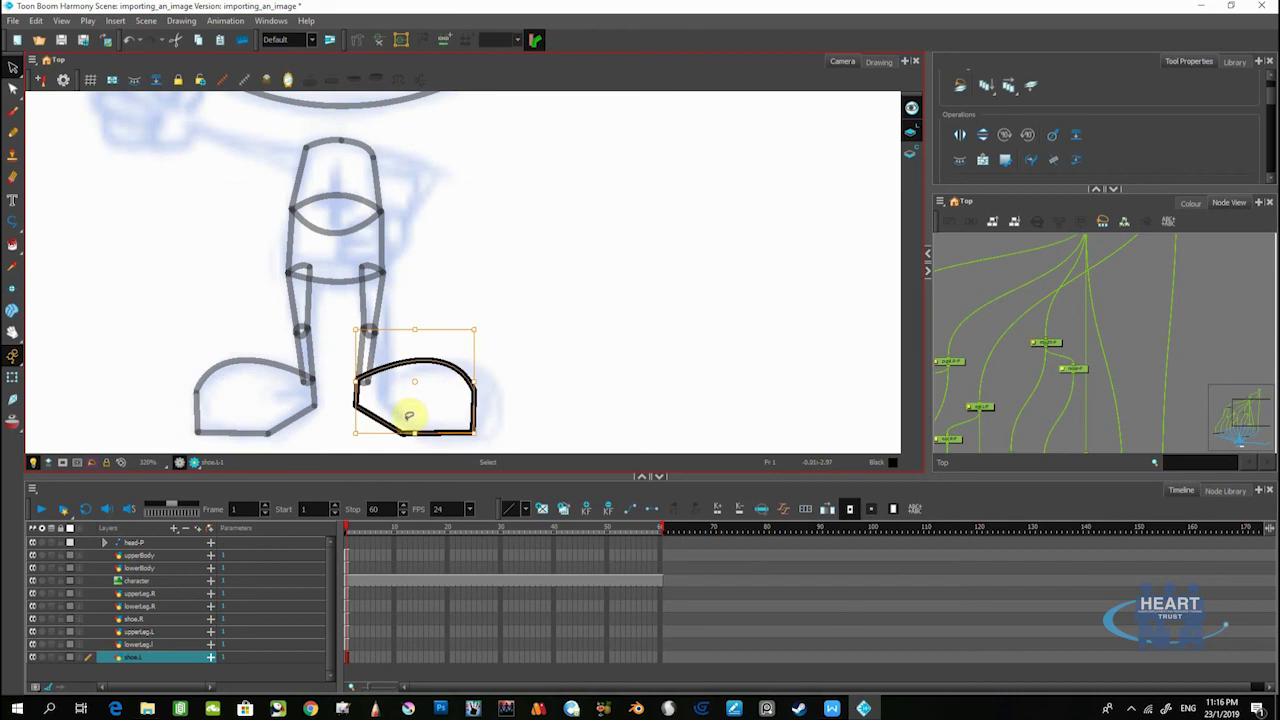
drag(369, 413, 374, 417)
key(ctrl+z)
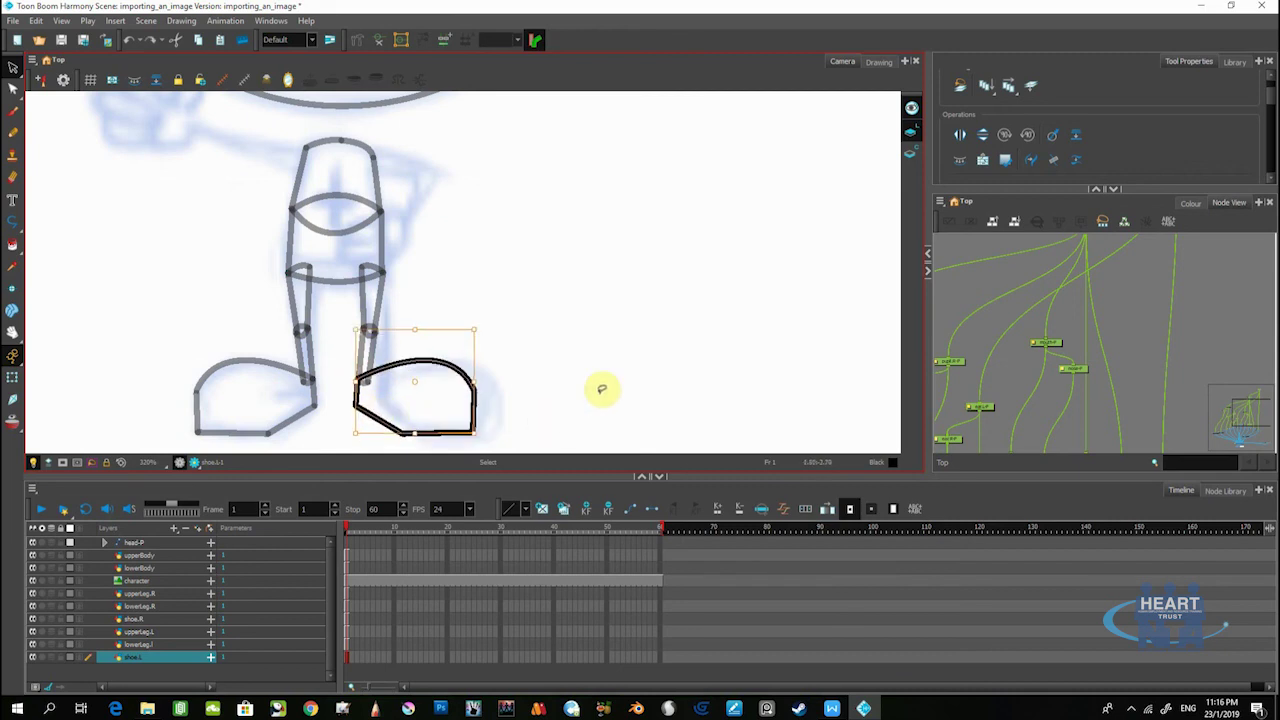
click(598, 391)
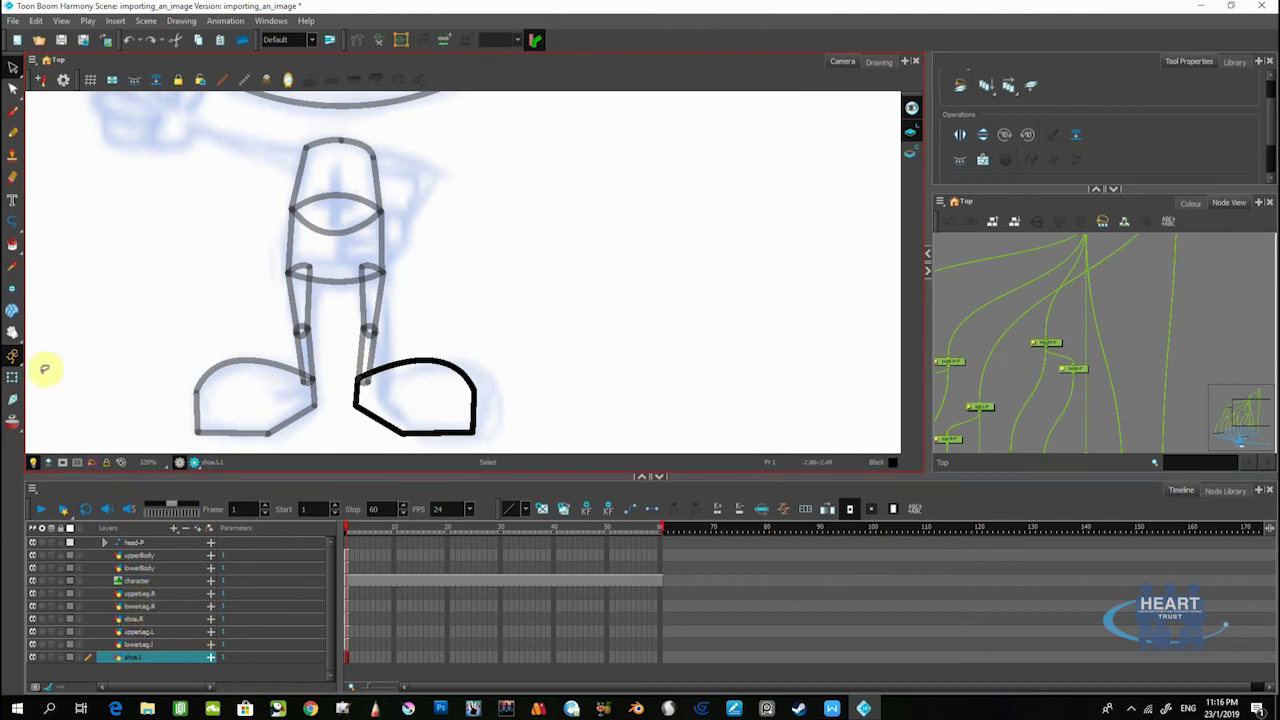
Set the drawing pivot of shoe.L at the ankle, where the shoe meets the lower end of lowerLeg.l
click(13, 290)
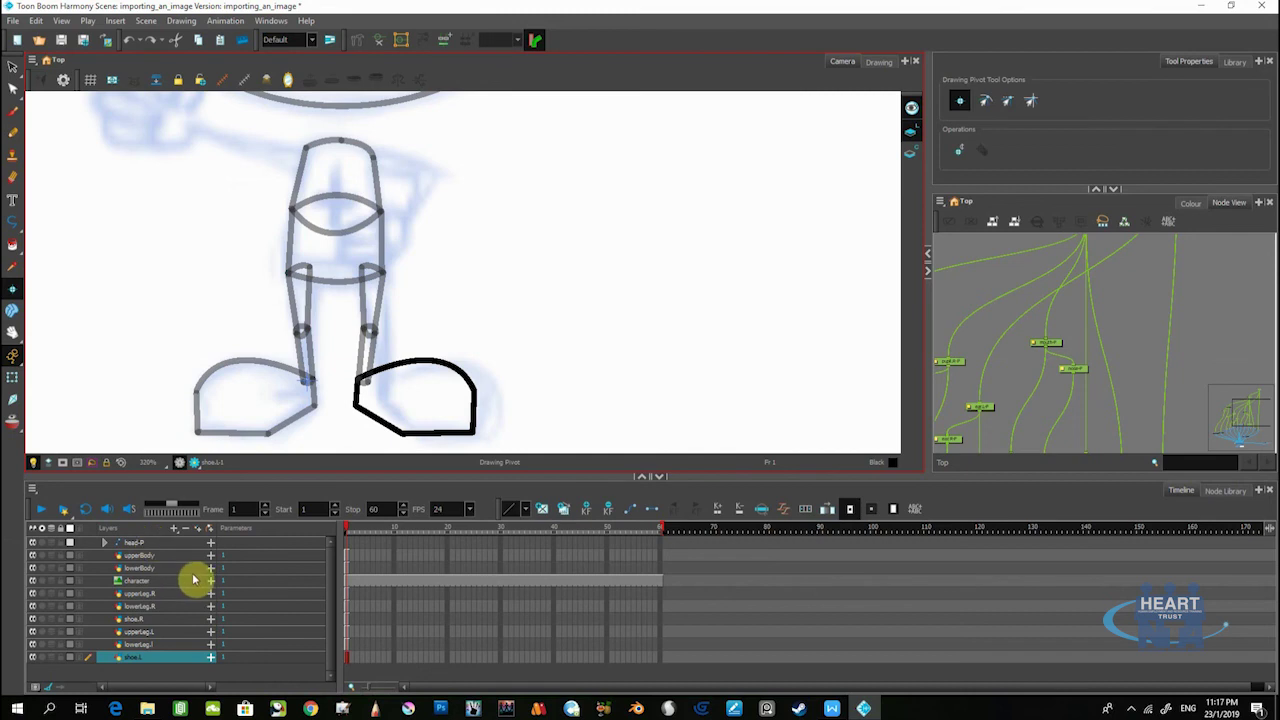
click(140, 645)
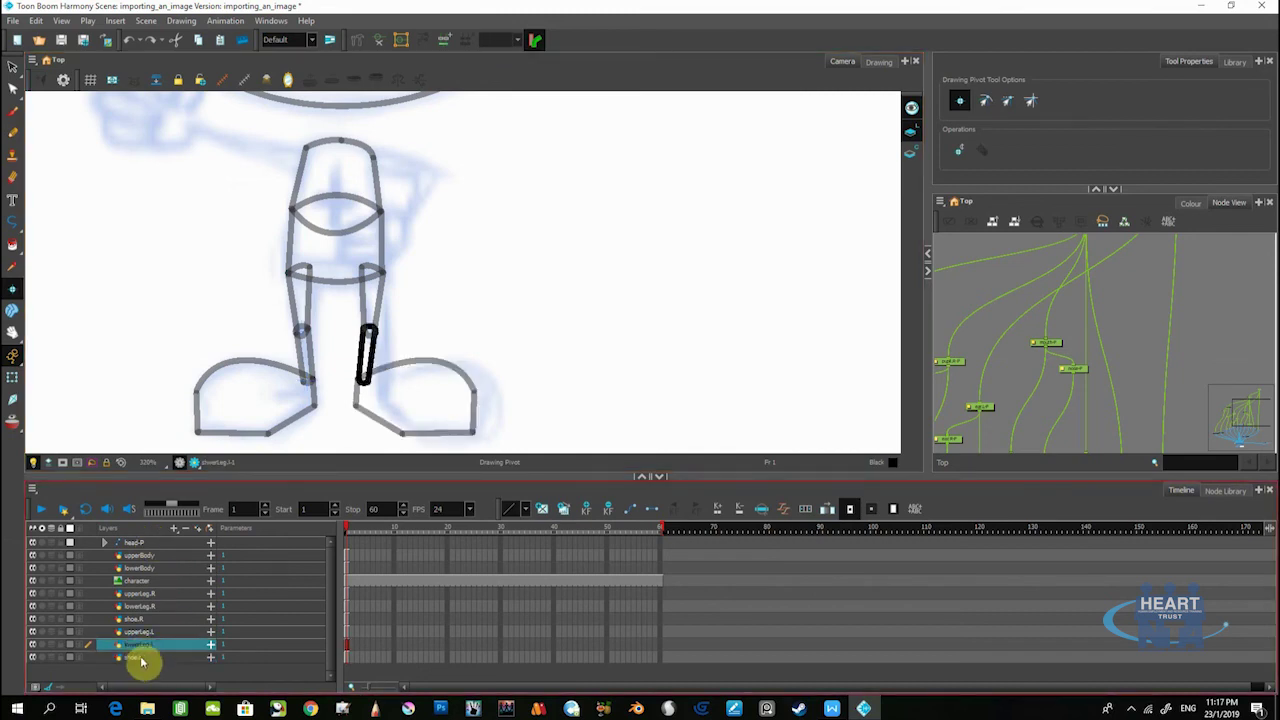
click(140, 658)
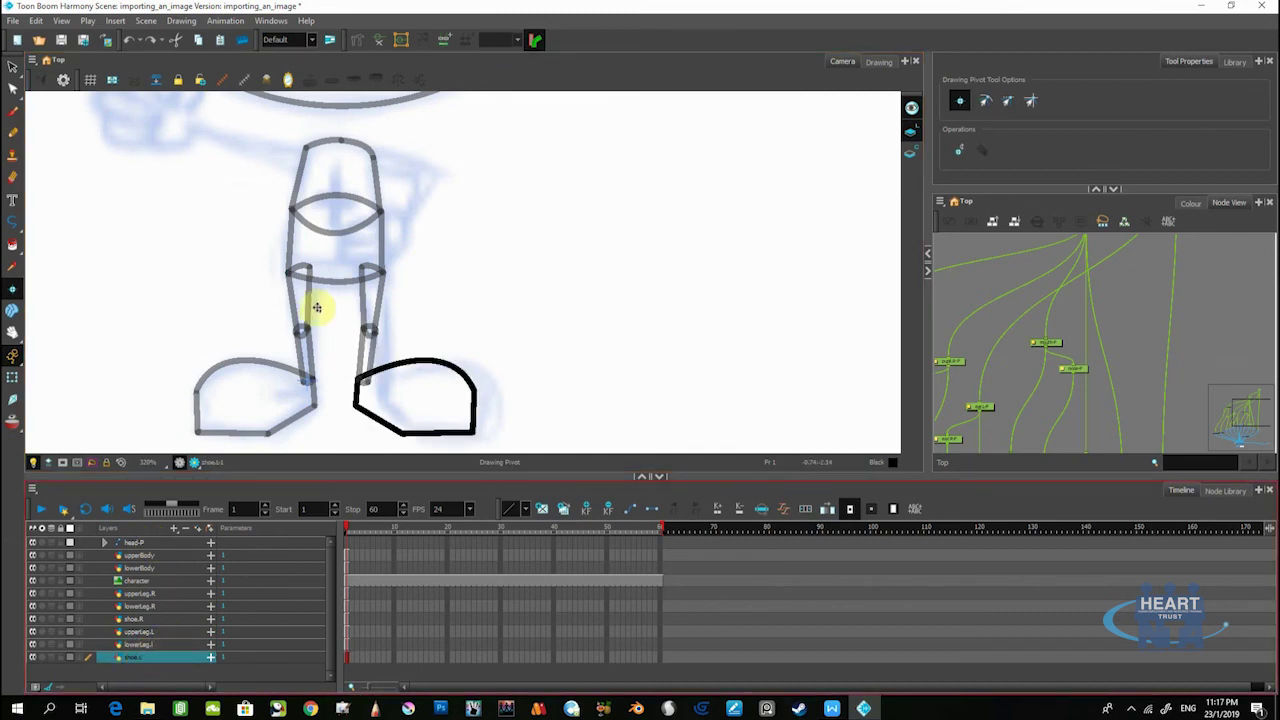
scroll(306, 391, up, 1)
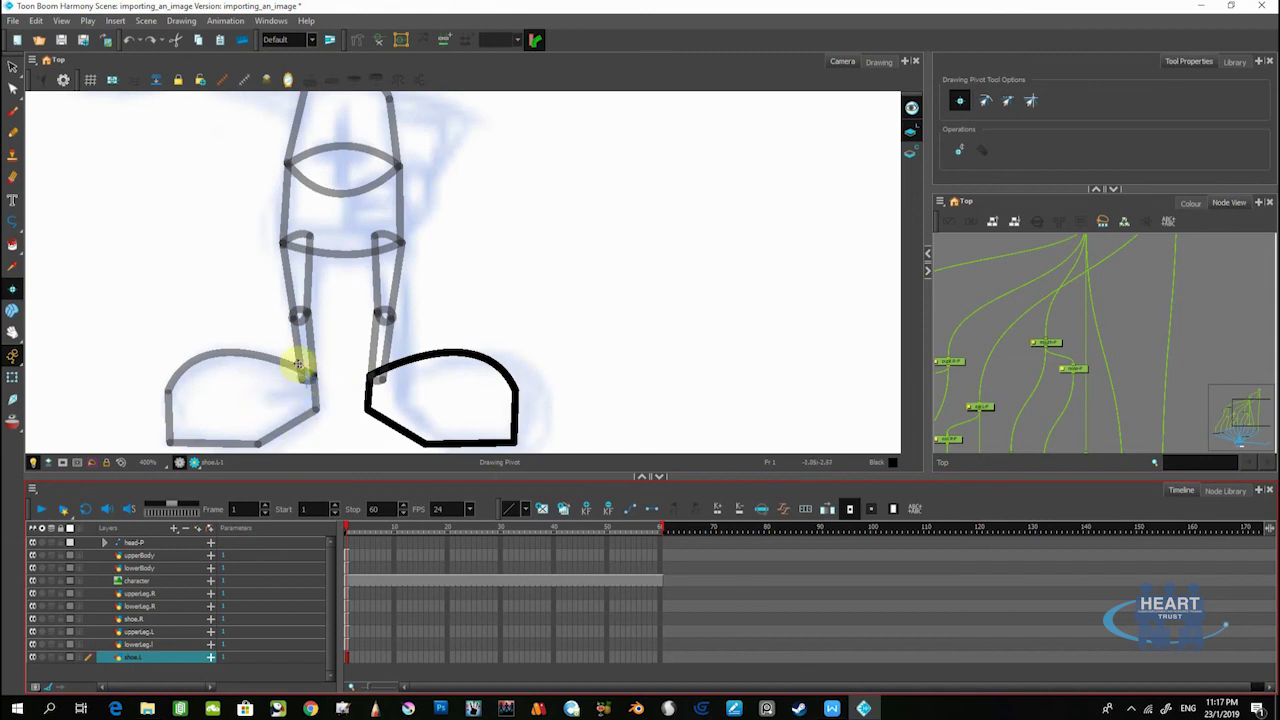
scroll(309, 371, up, 2)
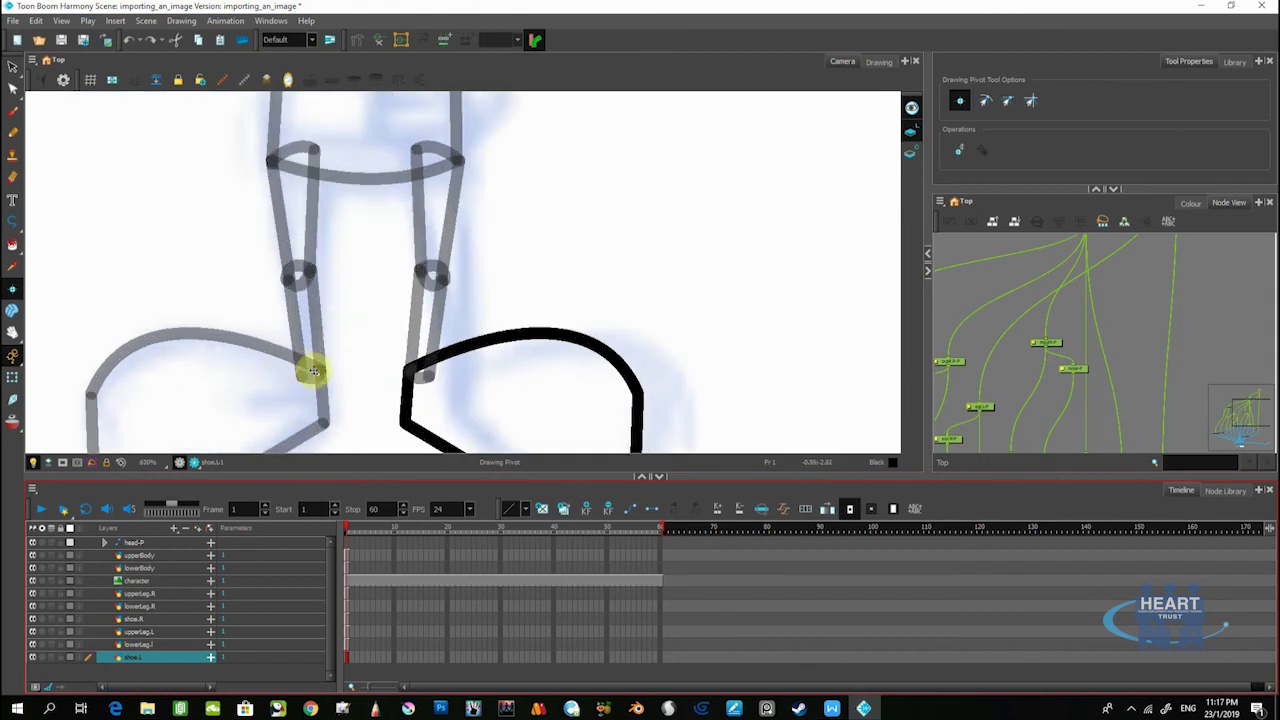
click(140, 645)
click(142, 658)
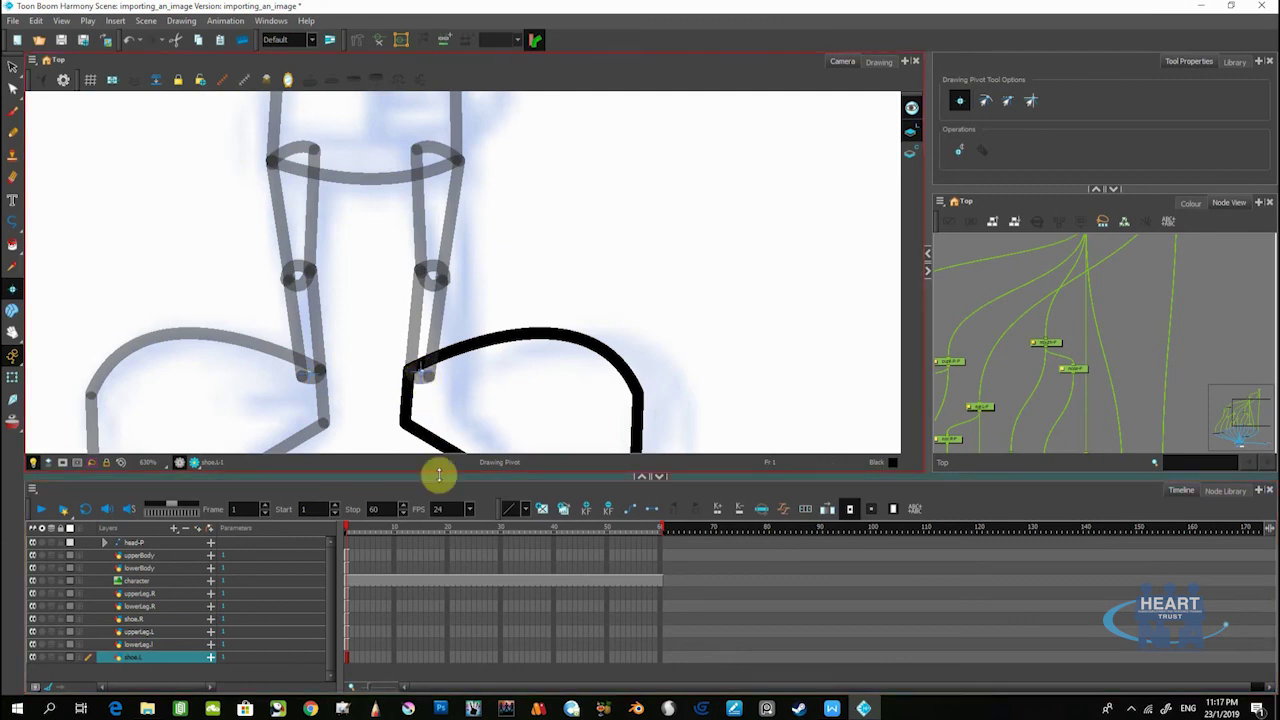
Set the drawing pivot of lowerLeg.l at the knee and that of upperLeg.L at its upper end, at the hip
click(147, 645)
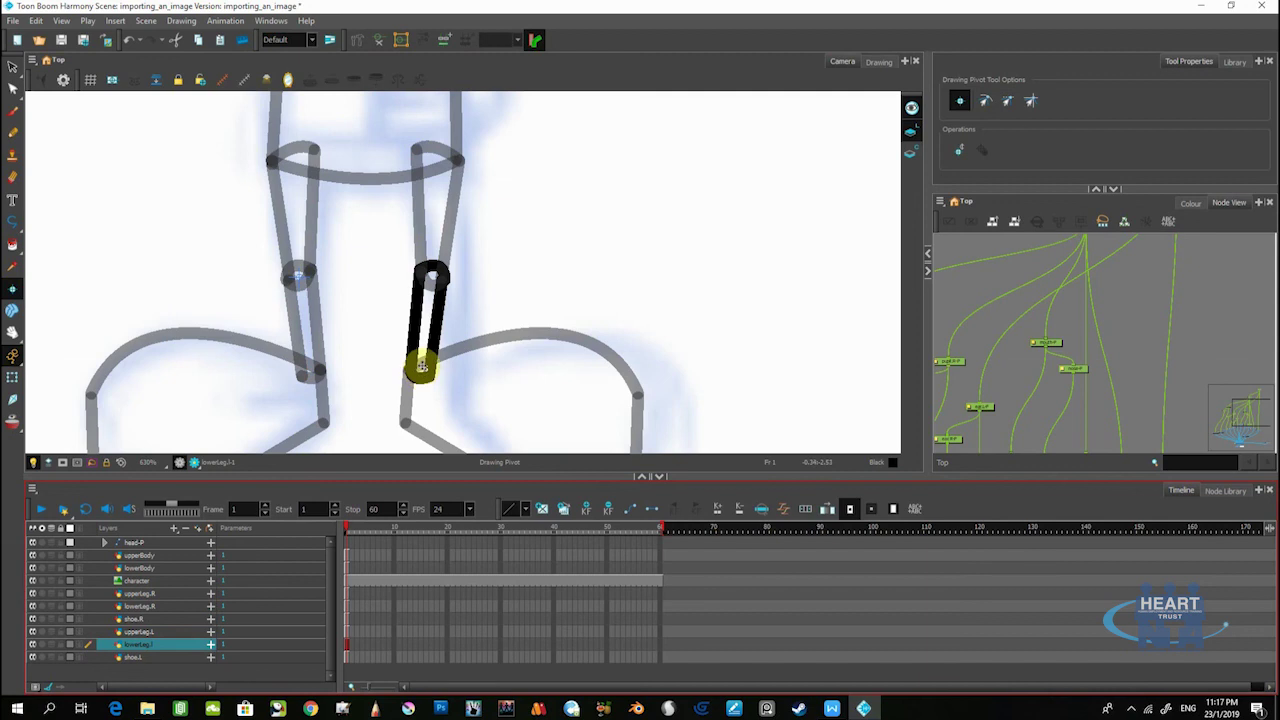
drag(420, 375, 428, 281)
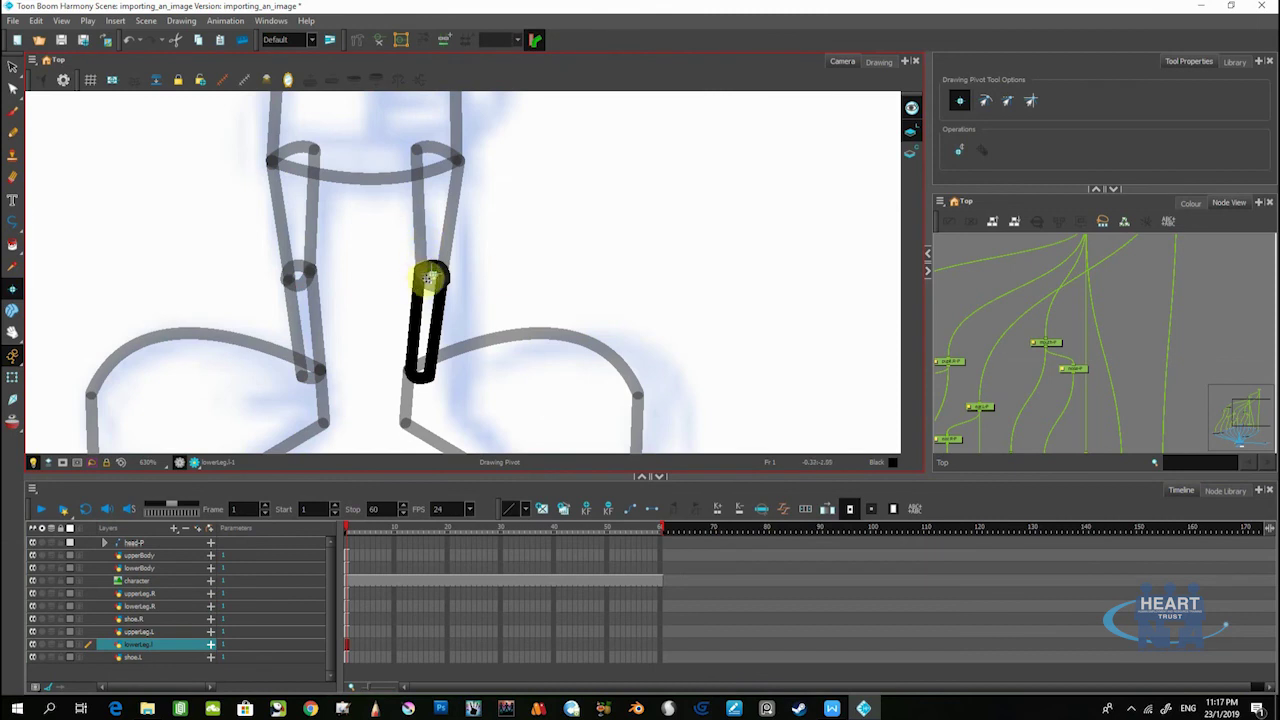
click(137, 632)
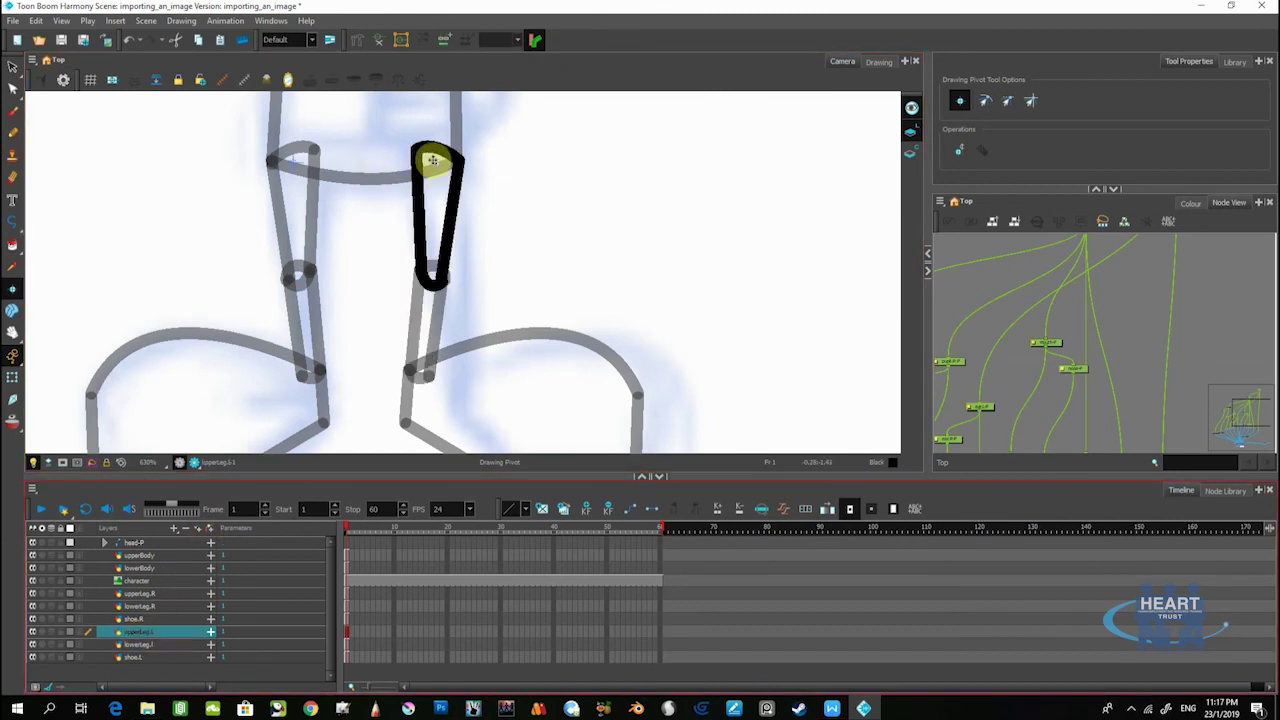
drag(435, 160, 437, 172)
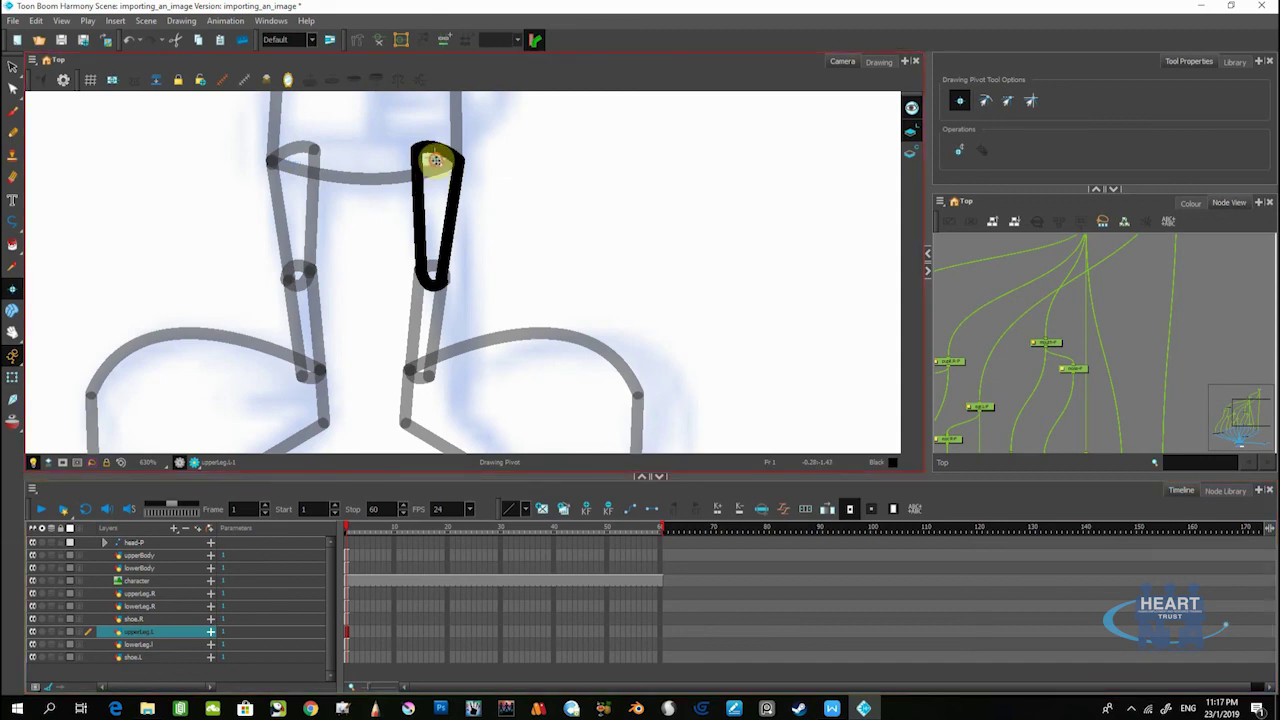
scroll(288, 255, down, 2)
click(13, 377)
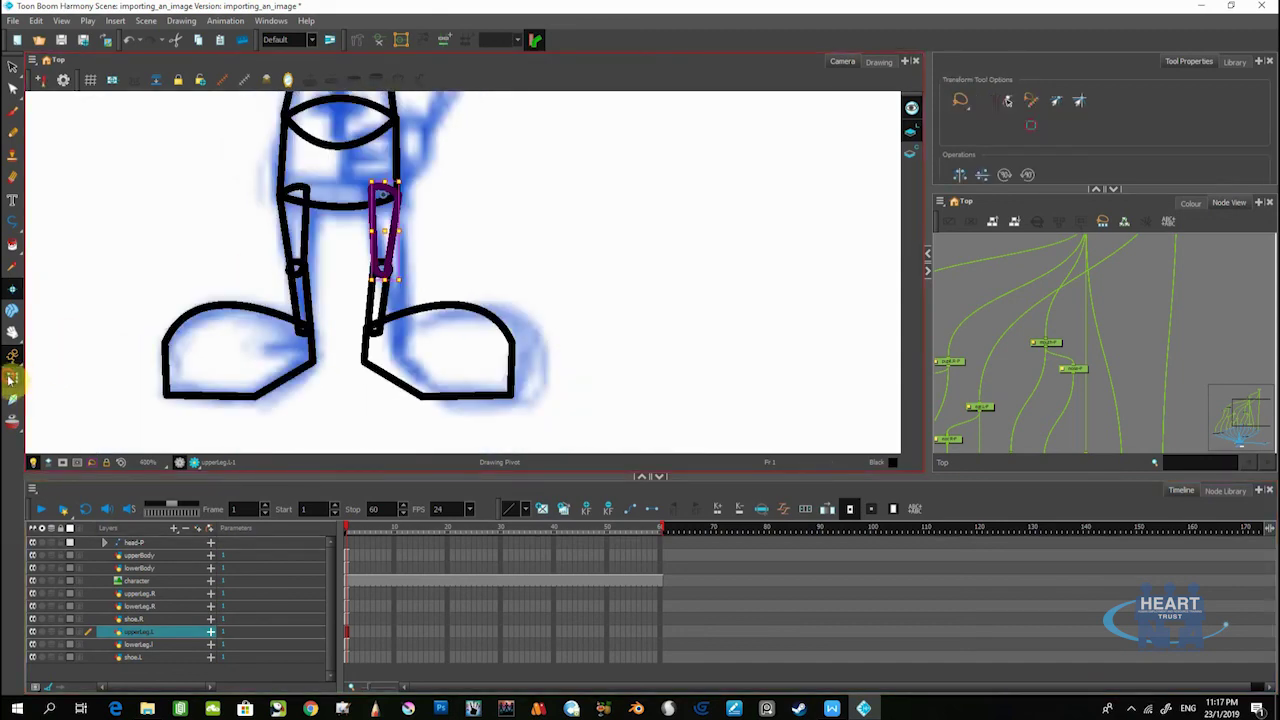
mouse_move(470, 286)
mouse_down()
mouse_move(445, 336)
mouse_move(317, 374)
mouse_up()
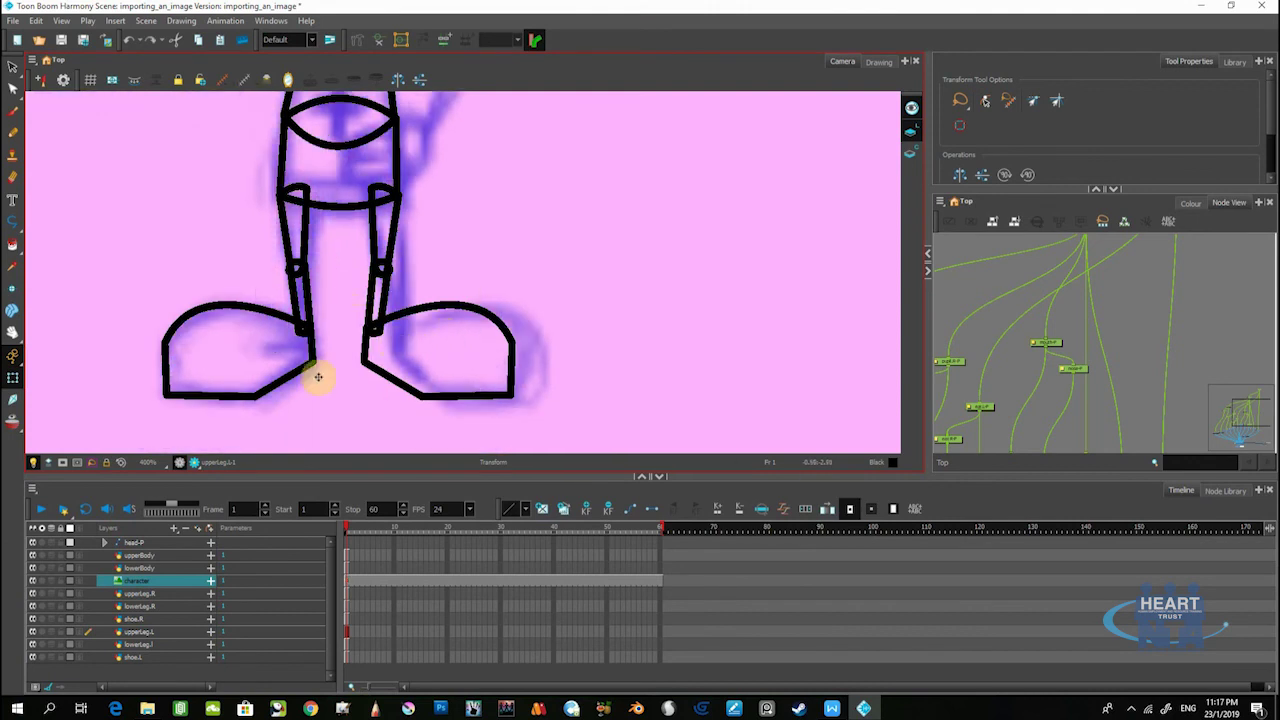
click(157, 644)
click(13, 67)
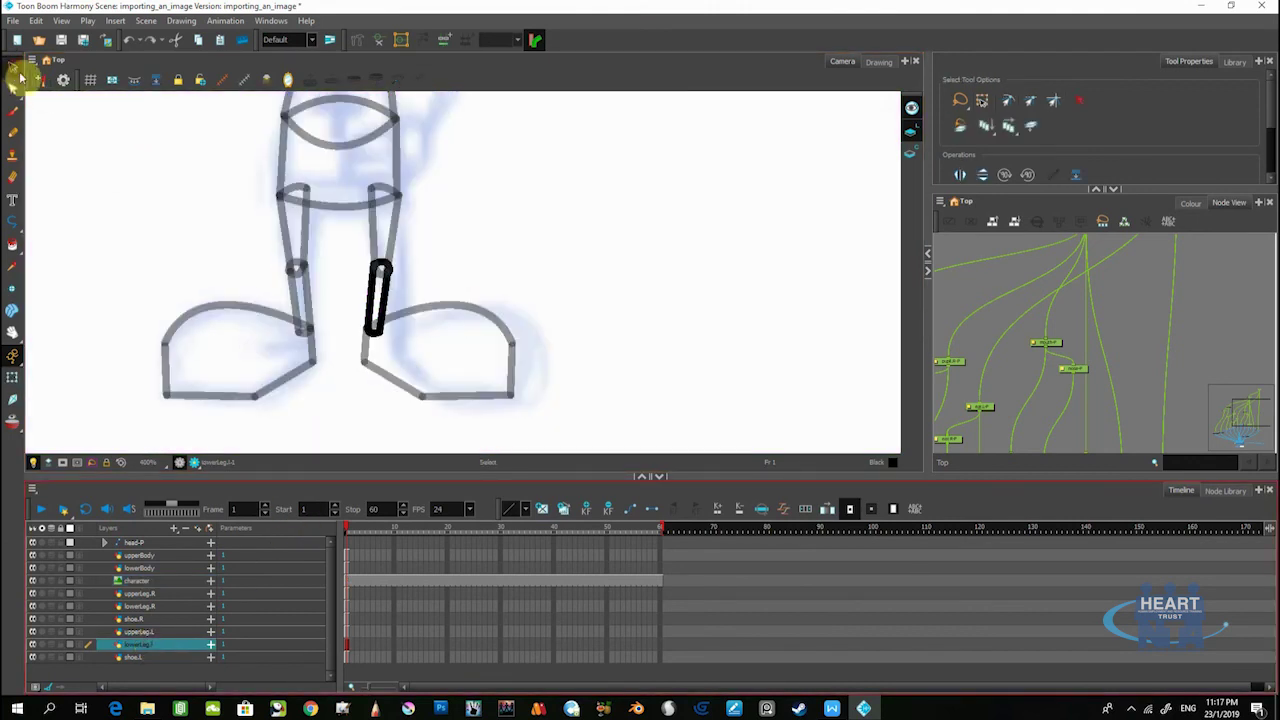
Add a vector drawing layer named neck and move it directly below the character layer, above upperLeg.R
scroll(423, 272, down, 2)
key(space)
drag(443, 237, 404, 305)
scroll(411, 249, down, 2)
key(space)
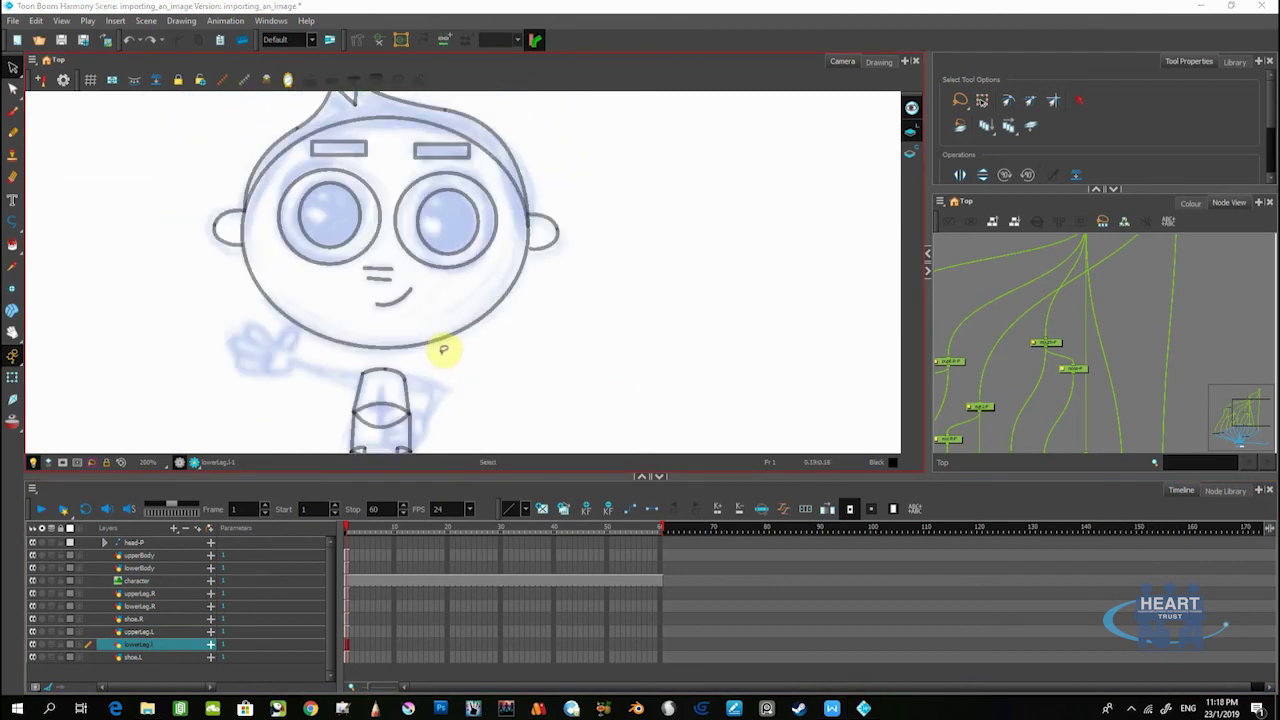
scroll(443, 349, down, 2)
scroll(441, 350, up, 2)
mouse_move(390, 357)
mouse_down()
mouse_move(427, 322)
mouse_move(402, 341)
mouse_up()
scroll(398, 345, up, 2)
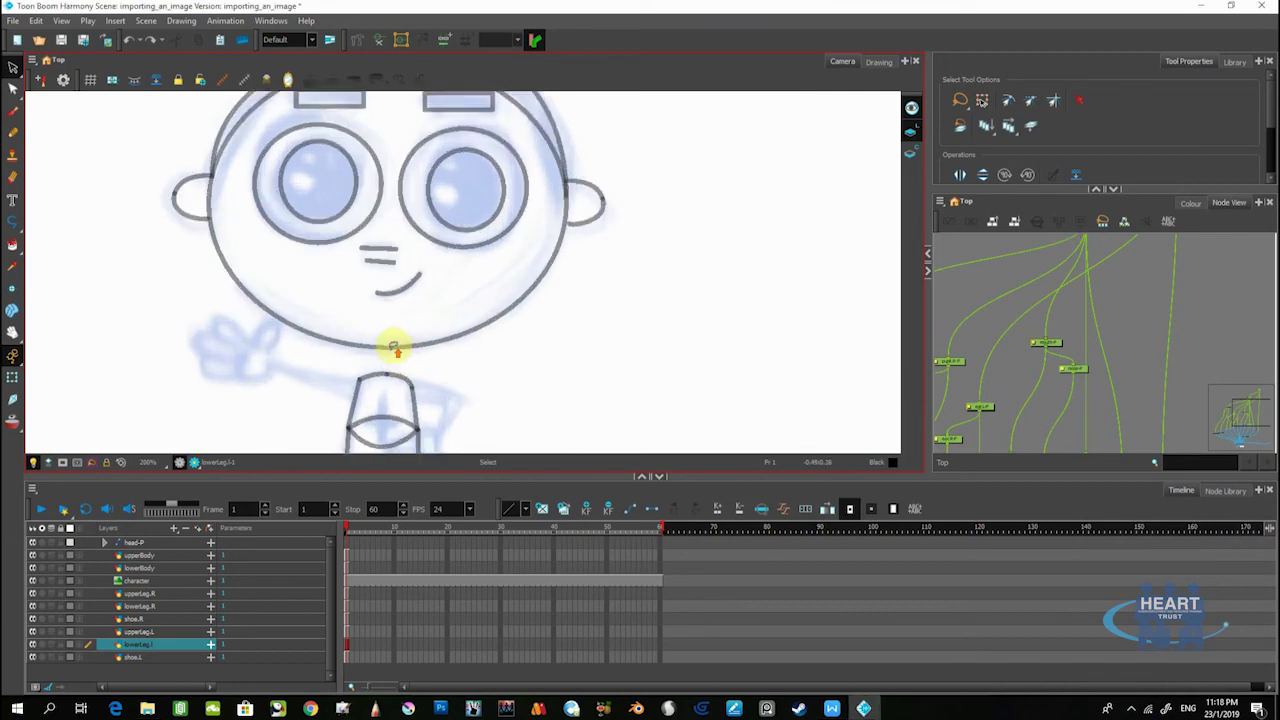
scroll(381, 374, down, 2)
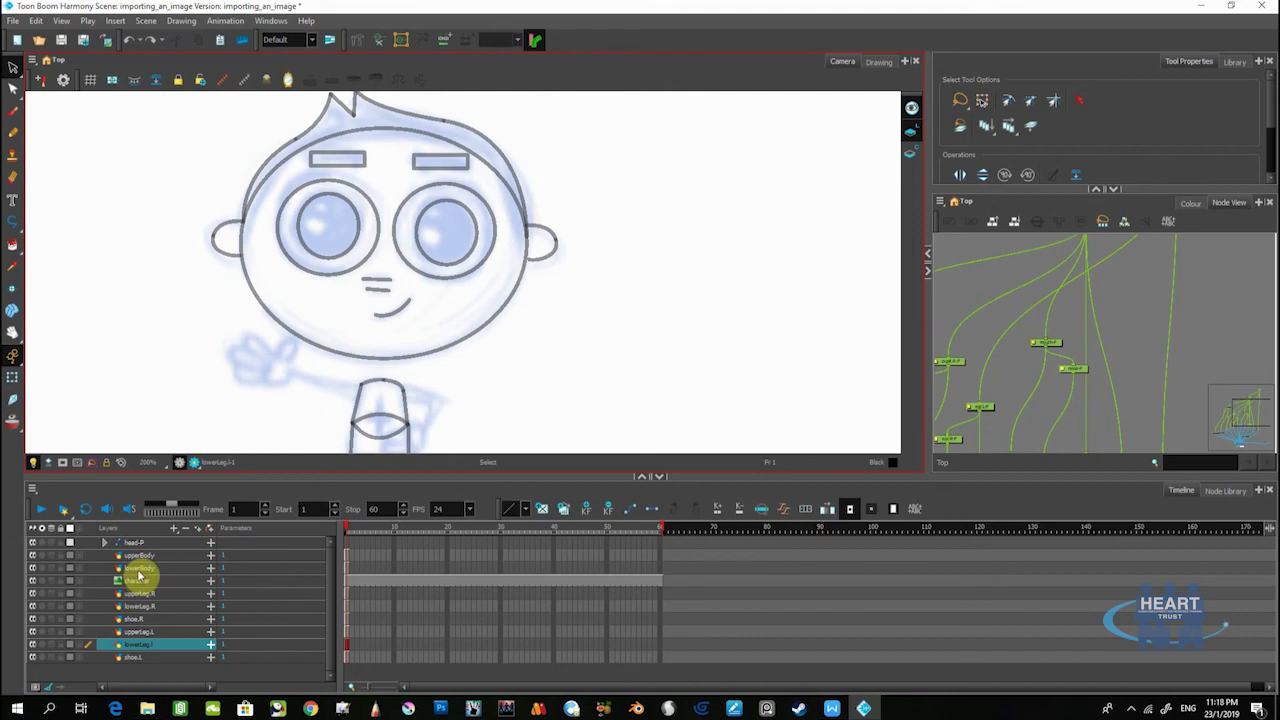
click(140, 556)
right_click(165, 541)
click(197, 579)
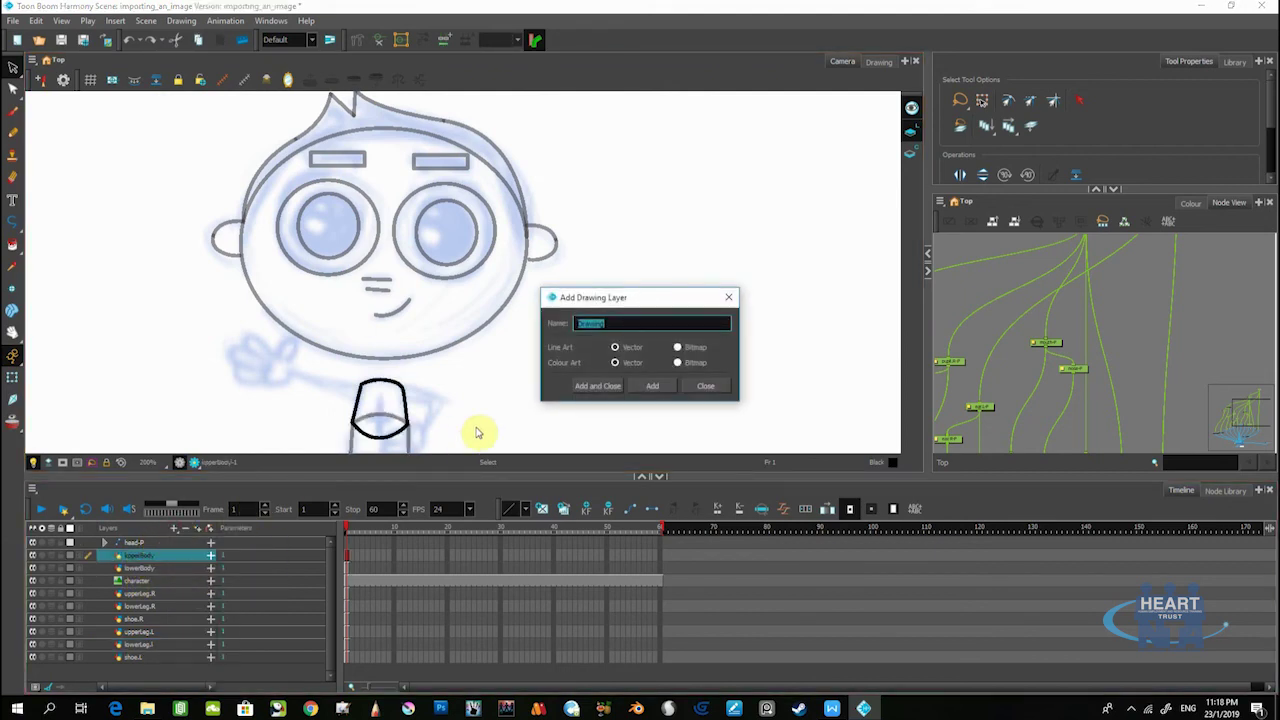
key(Return)
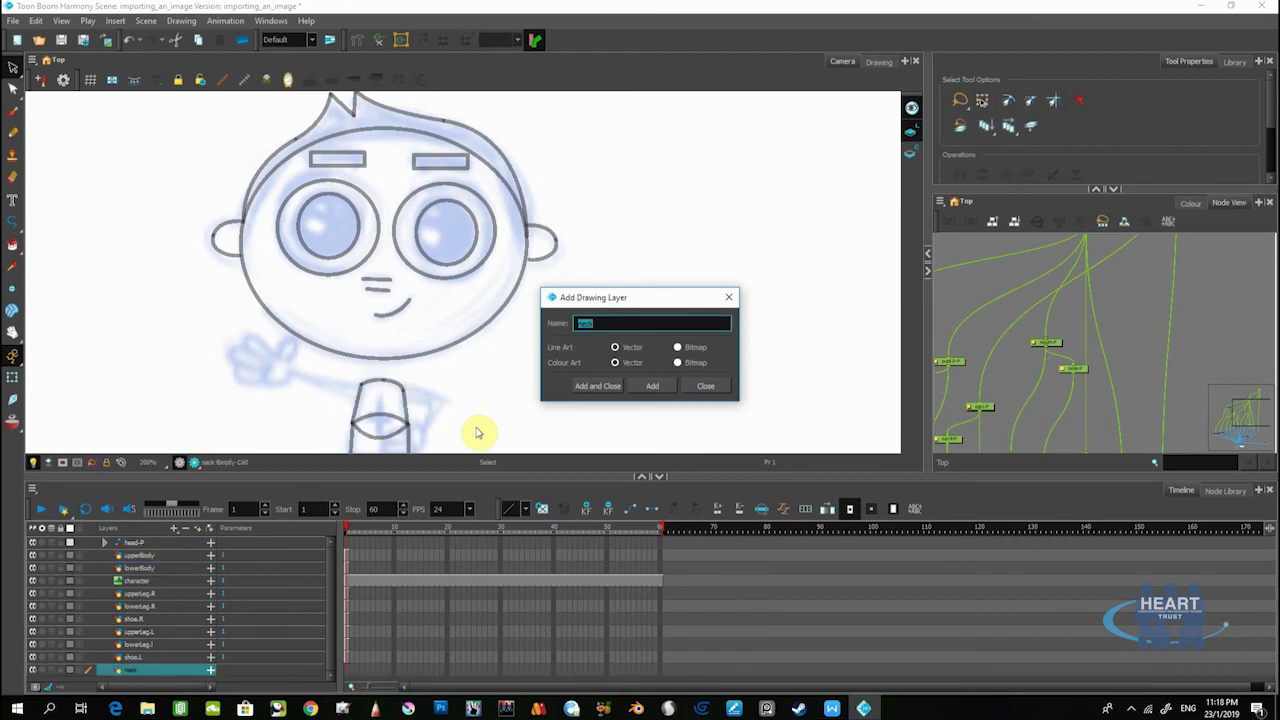
click(707, 390)
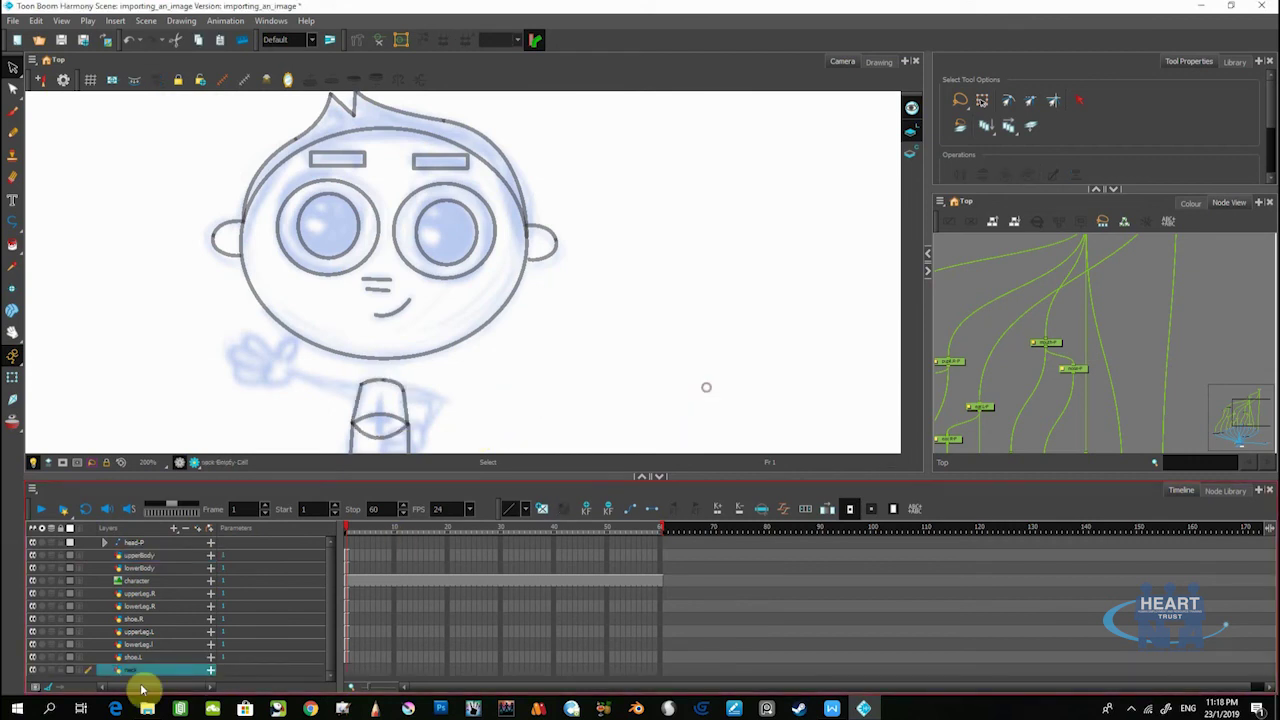
drag(143, 549, 143, 548)
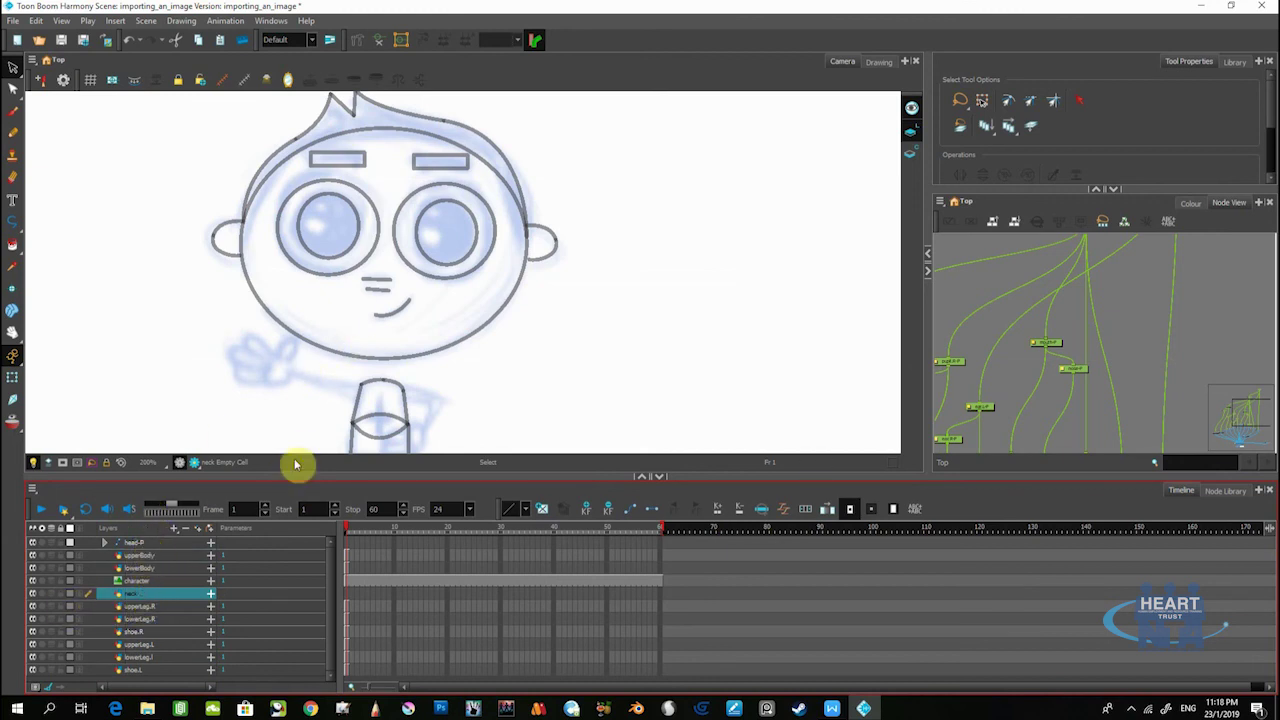
Draw a narrow upright rectangle on the neck layer, reaching from just inside the chin to the top of the upper body
scroll(378, 340, up, 1)
scroll(367, 294, up, 1)
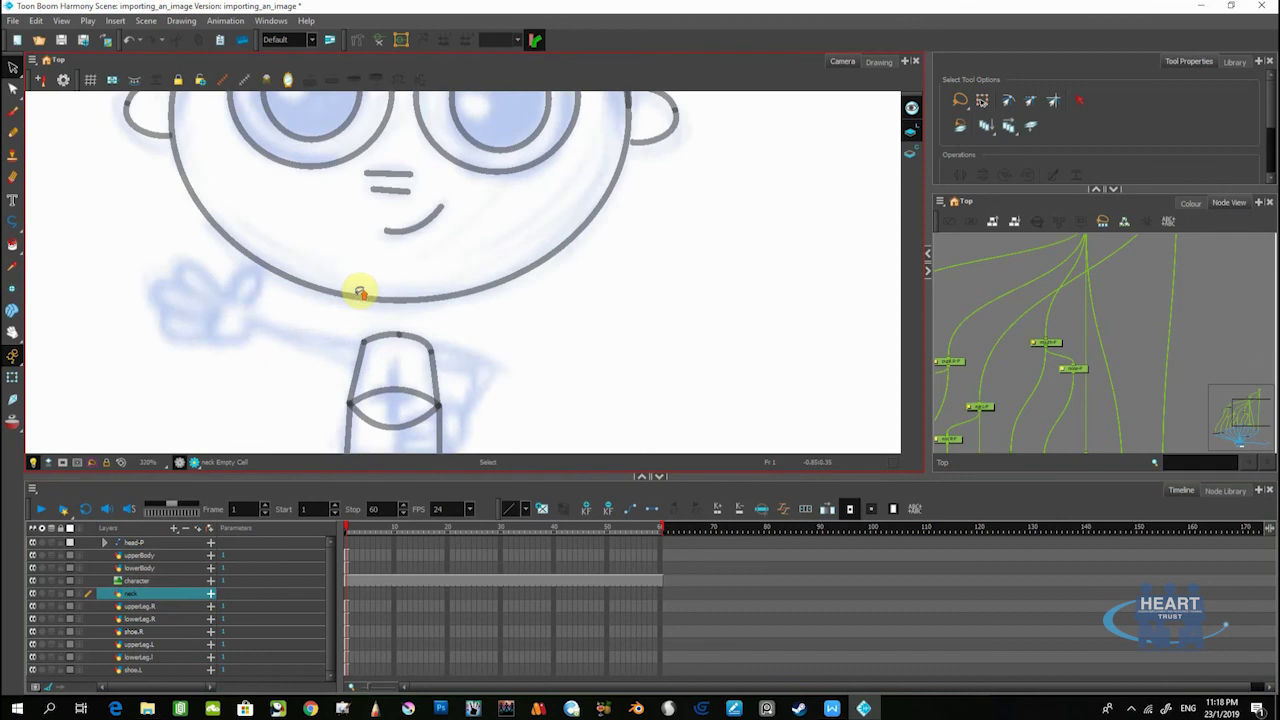
drag(262, 284, 240, 297)
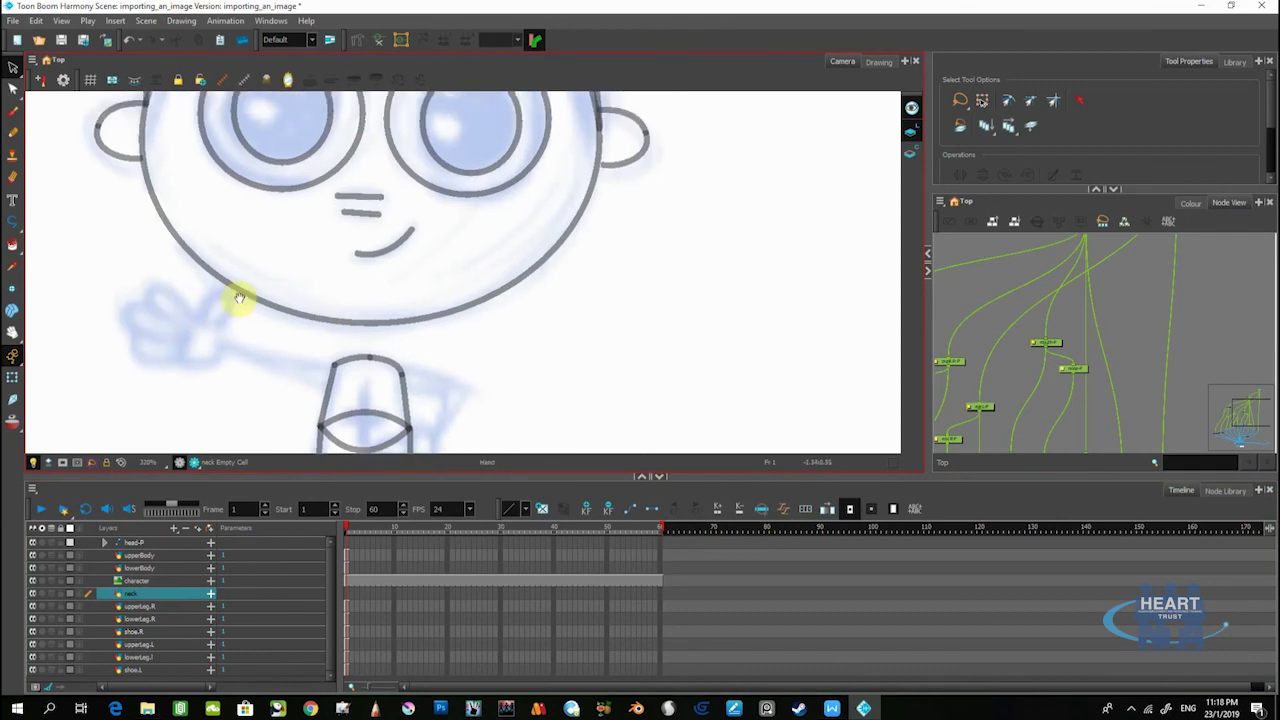
click(18, 231)
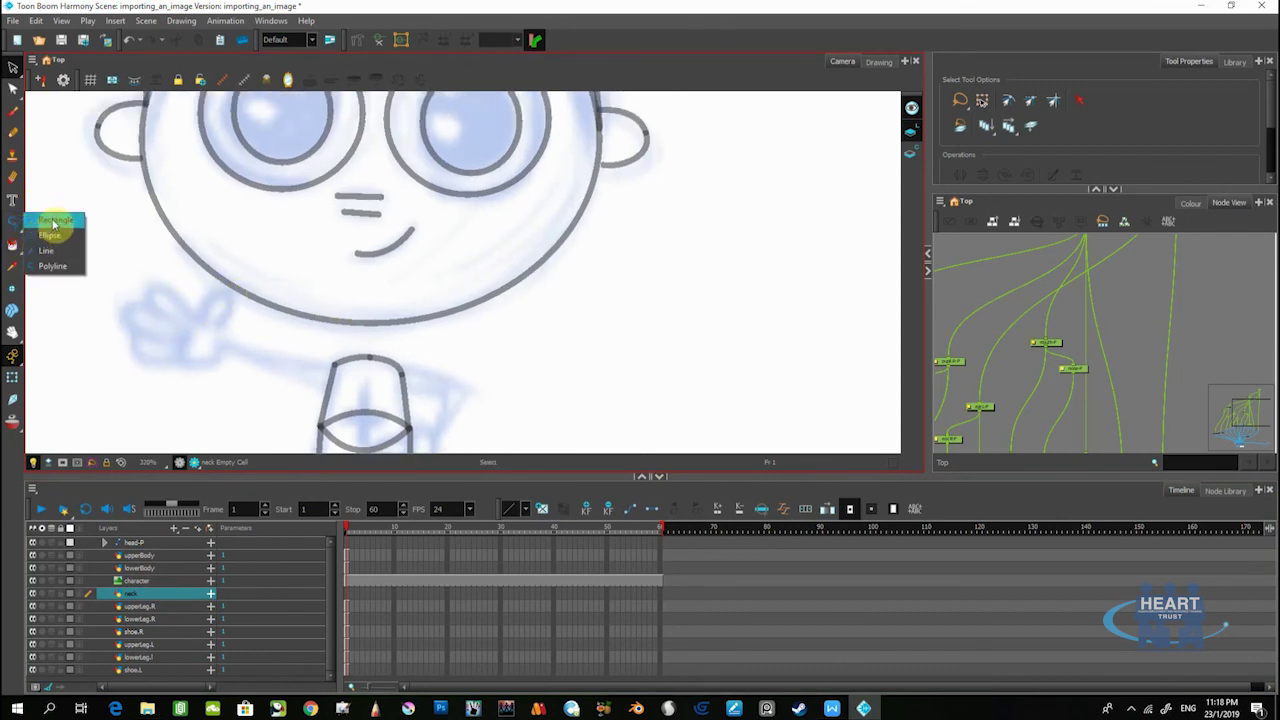
click(55, 222)
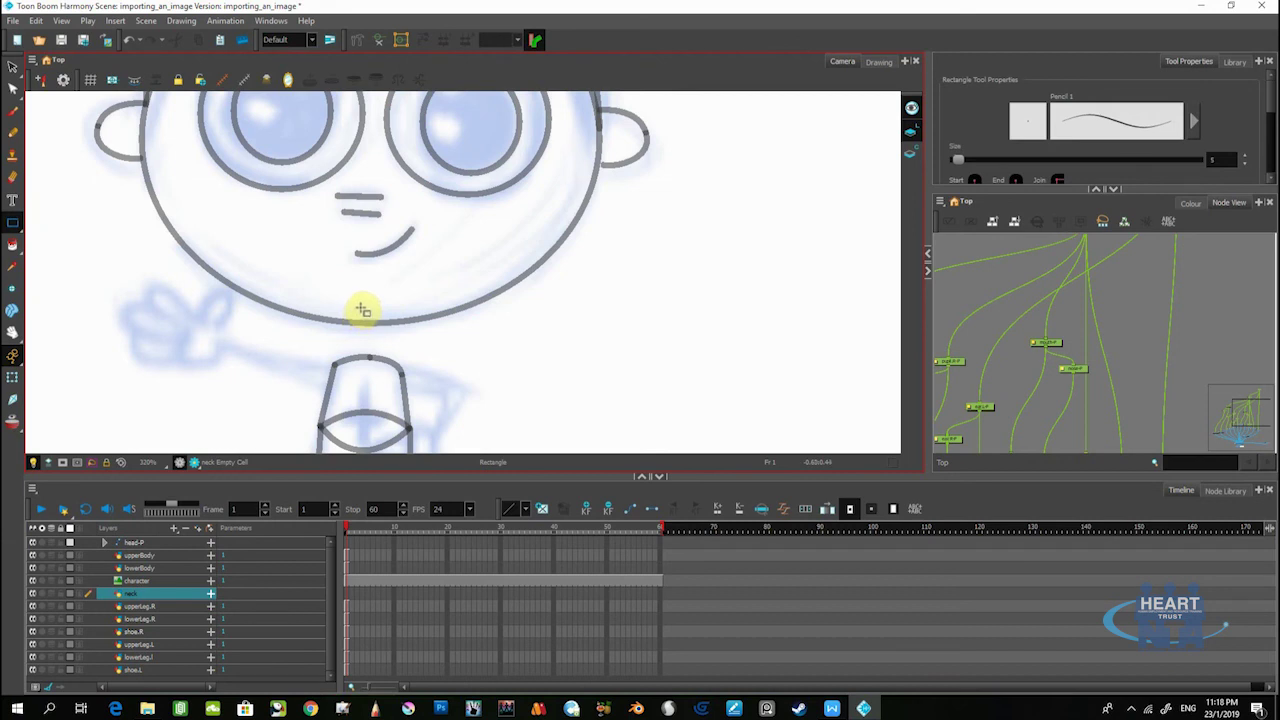
drag(362, 309, 383, 363)
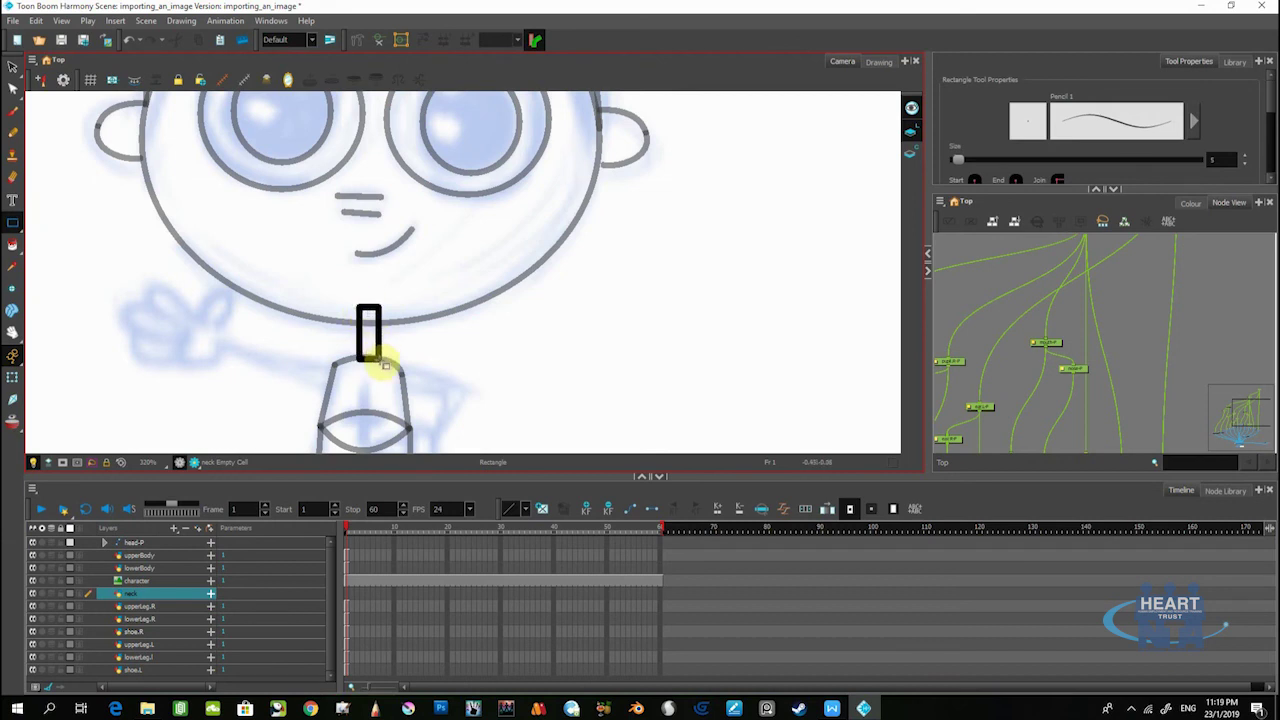
Set the drawing pivot of the neck at the base of its rectangle, where it meets the upper body
click(12, 288)
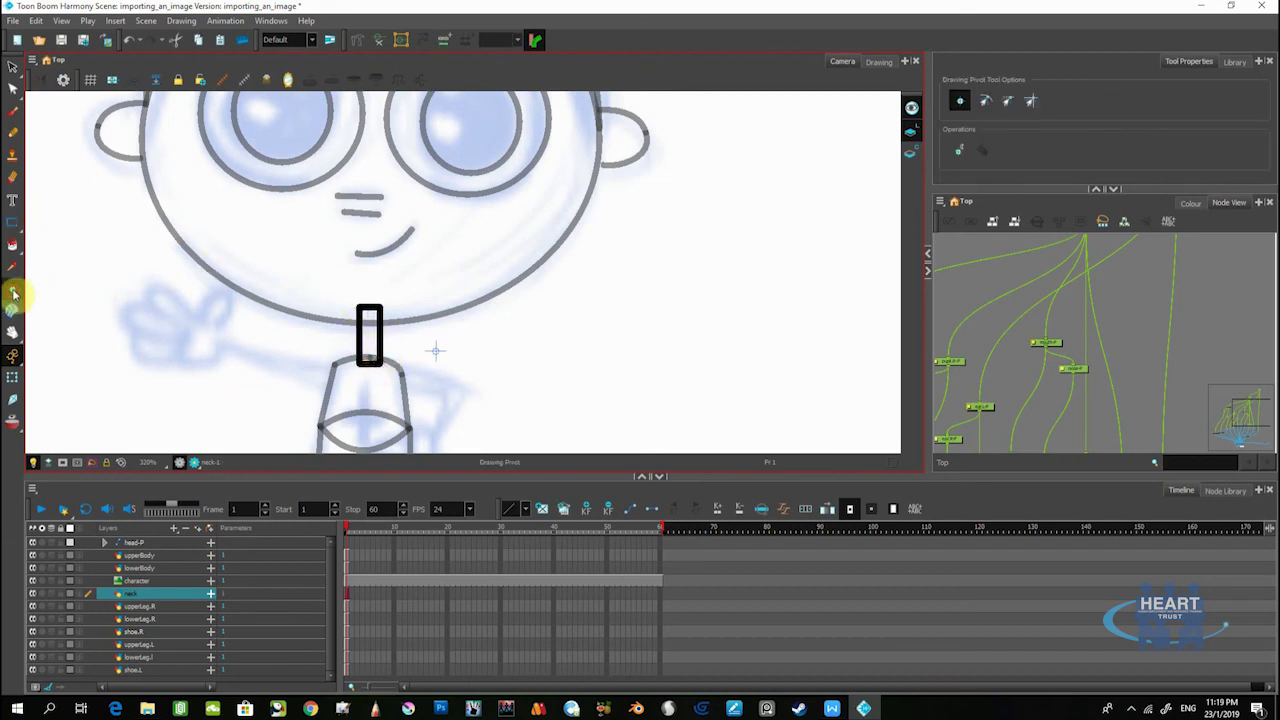
click(369, 356)
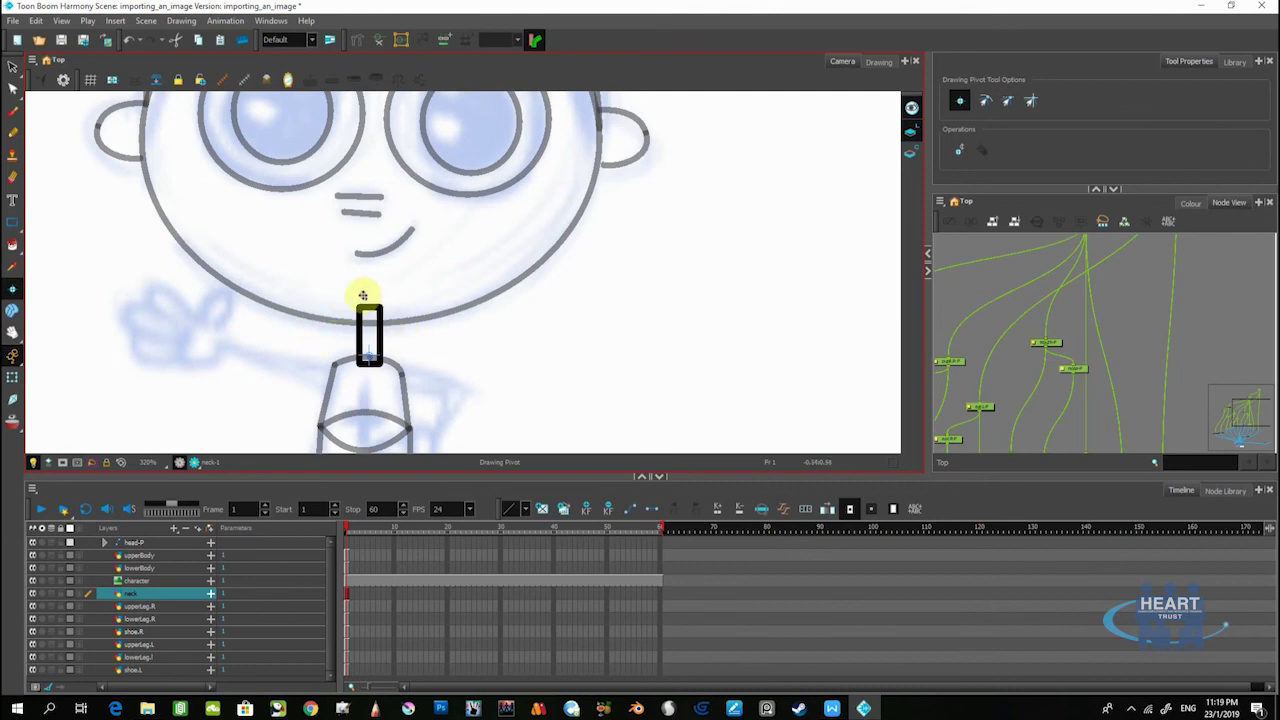
scroll(398, 326, down, 2)
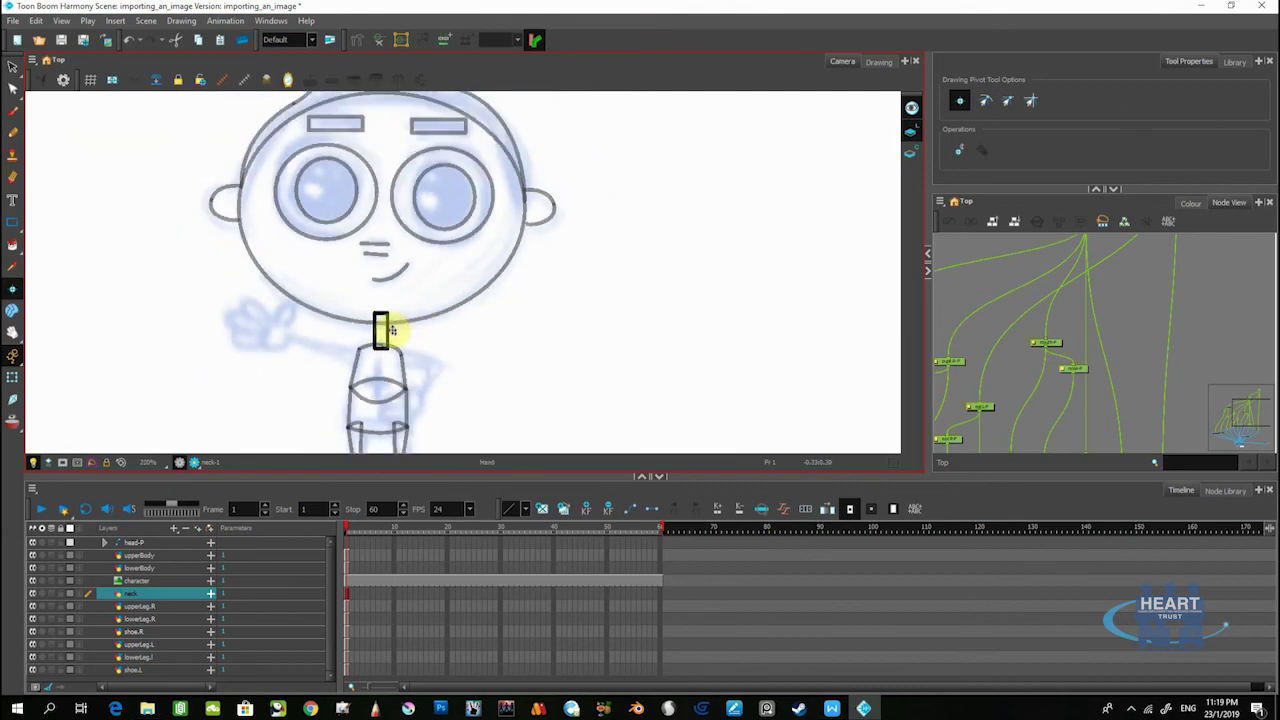
mouse_move(392, 330)
mouse_down()
mouse_move(255, 245)
mouse_move(318, 228)
mouse_up()
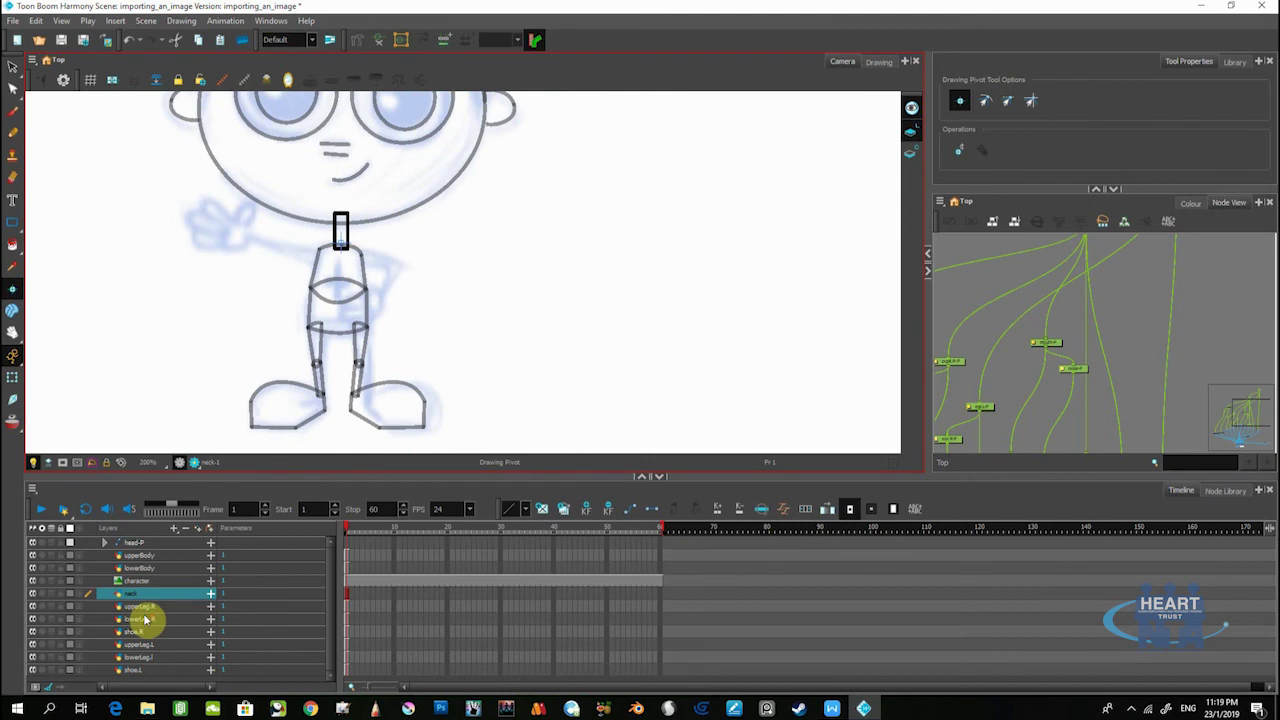
Add a vector drawing layer named upperArm.R to the character
scroll(310, 300, down, 1)
drag(323, 263, 374, 303)
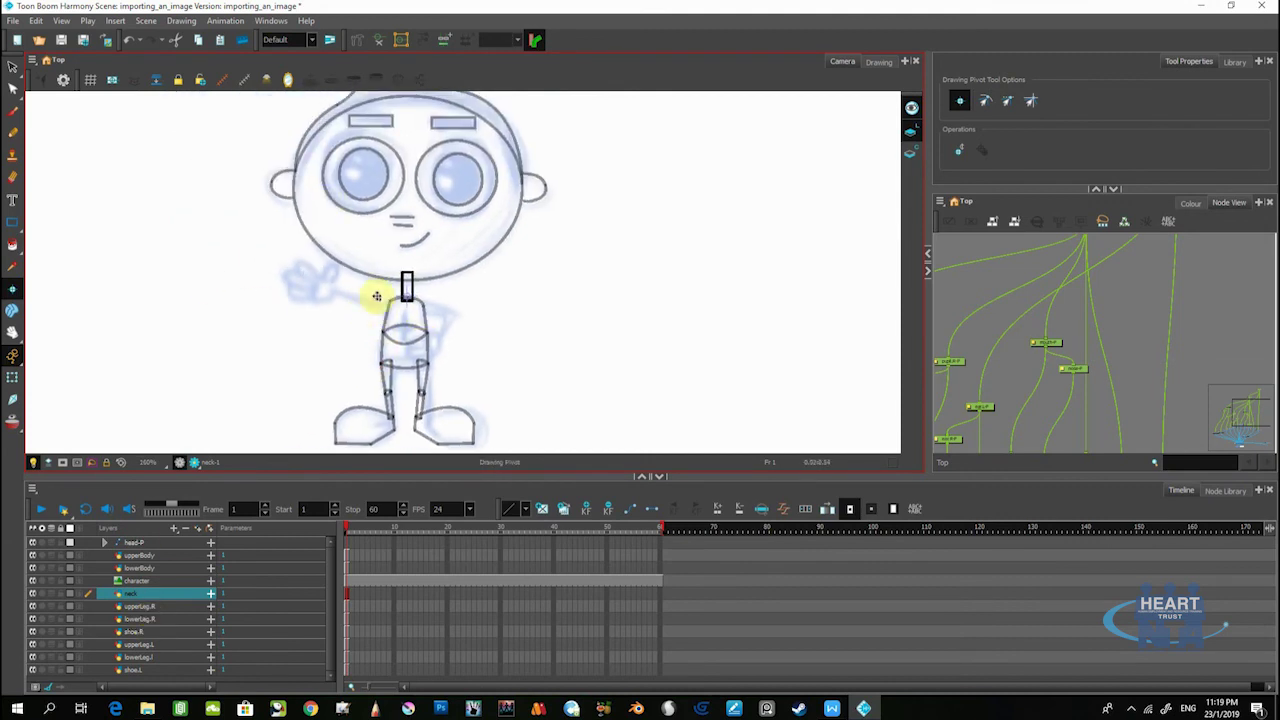
click(148, 555)
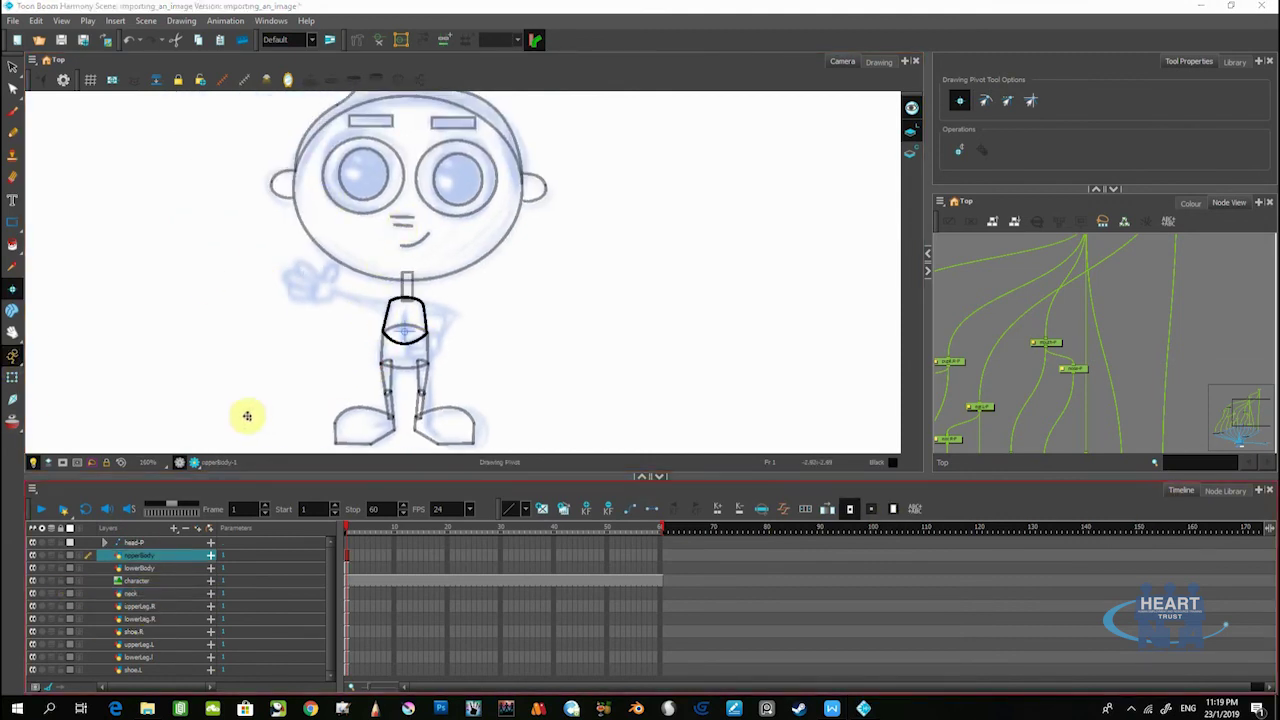
click(175, 528)
click(198, 586)
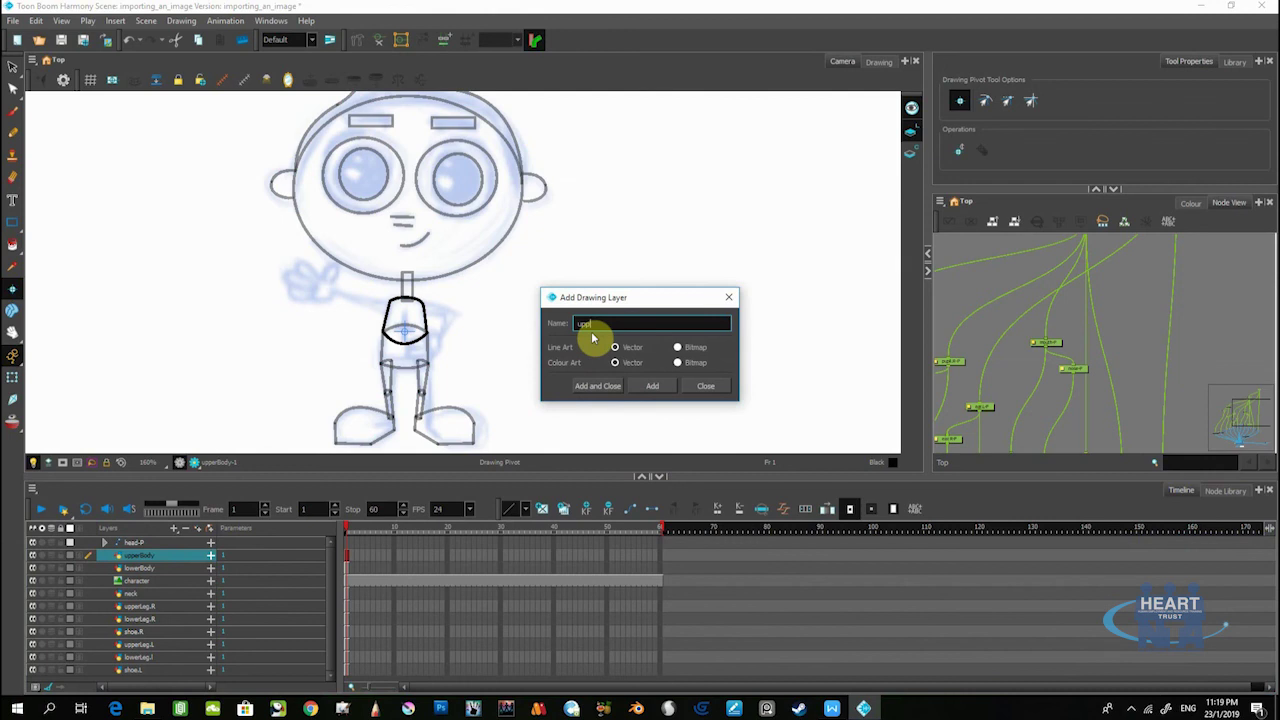
text(upper)
key(Caps_Lock)
text(Arm)
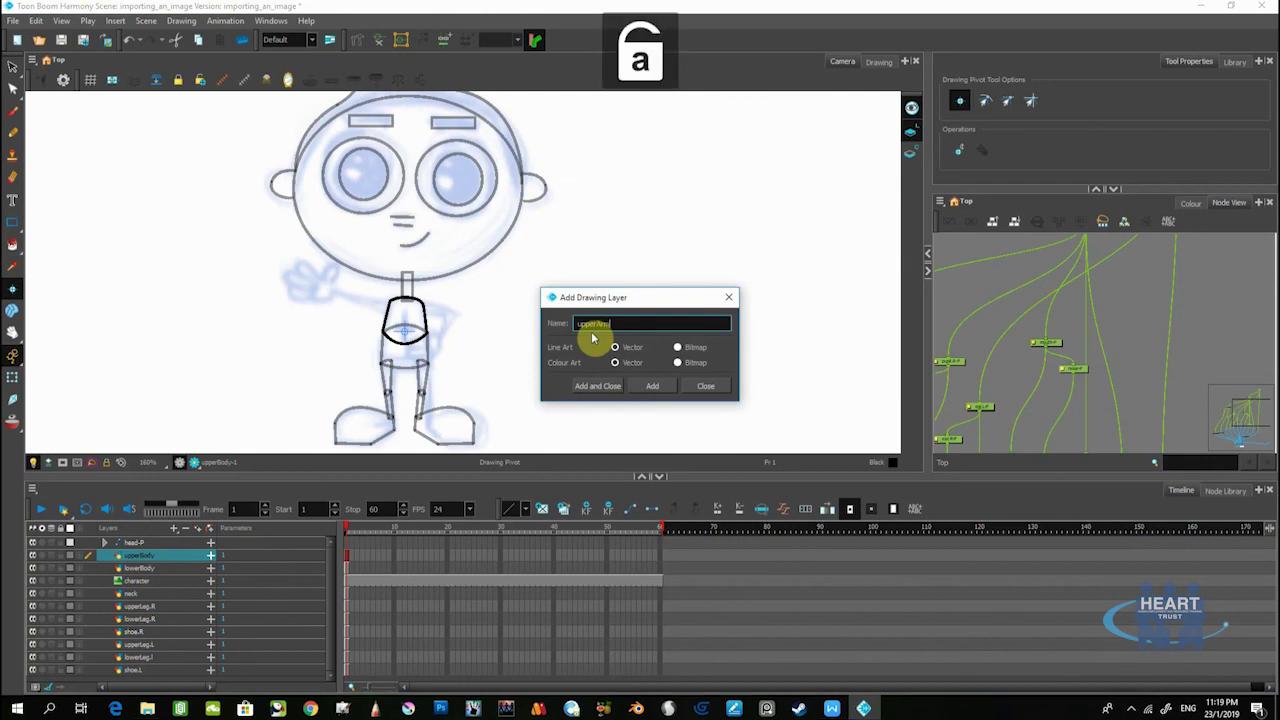
text(.)
text(R)
key(Caps_Lock)
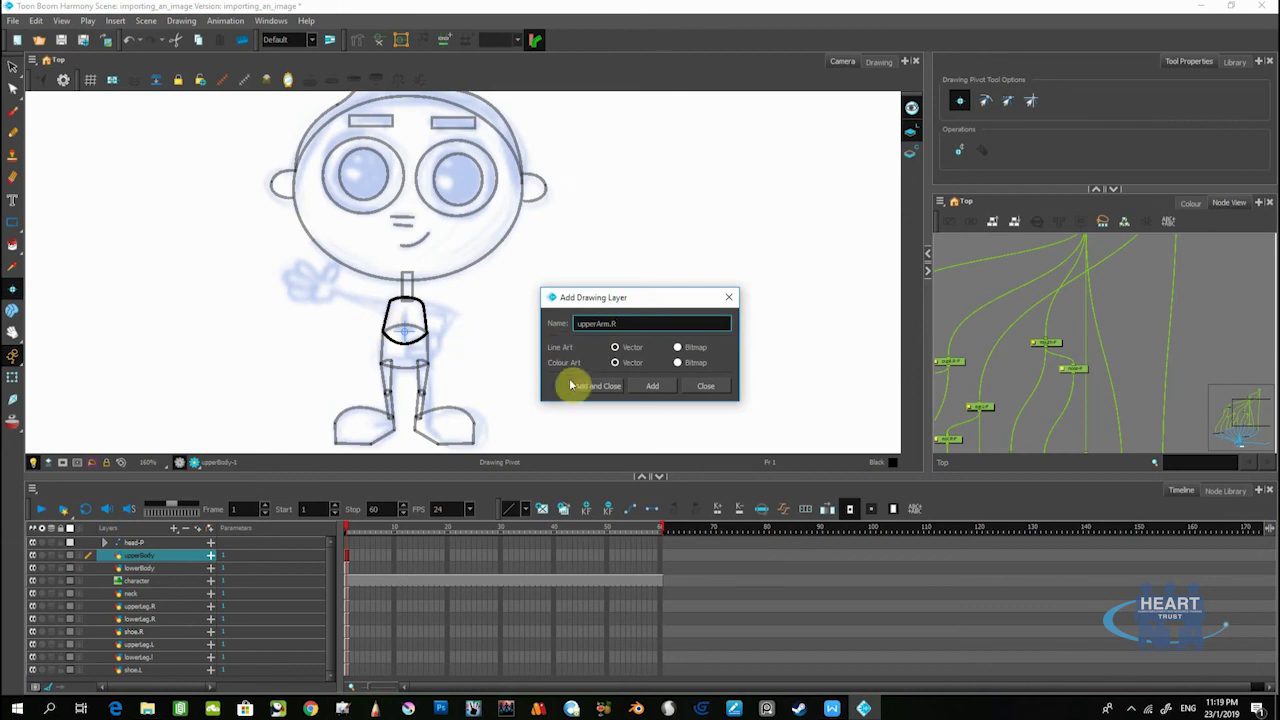
click(609, 389)
scroll(125, 650, down, 1)
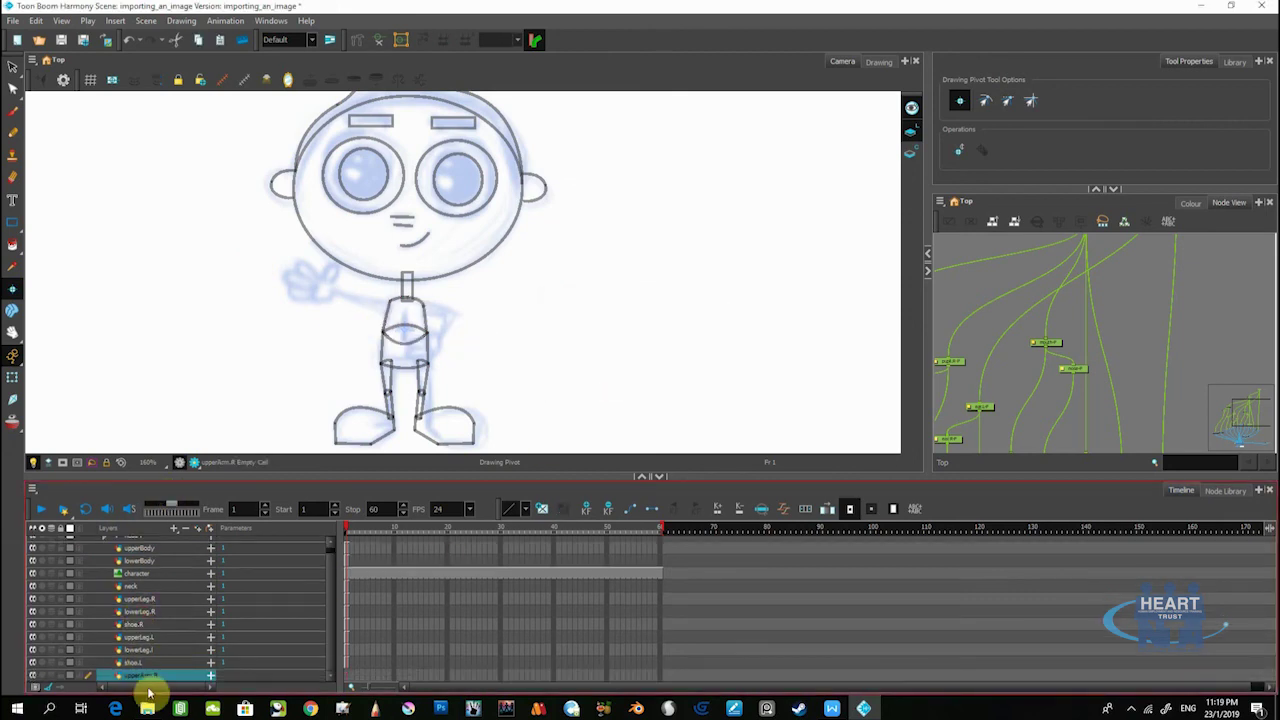
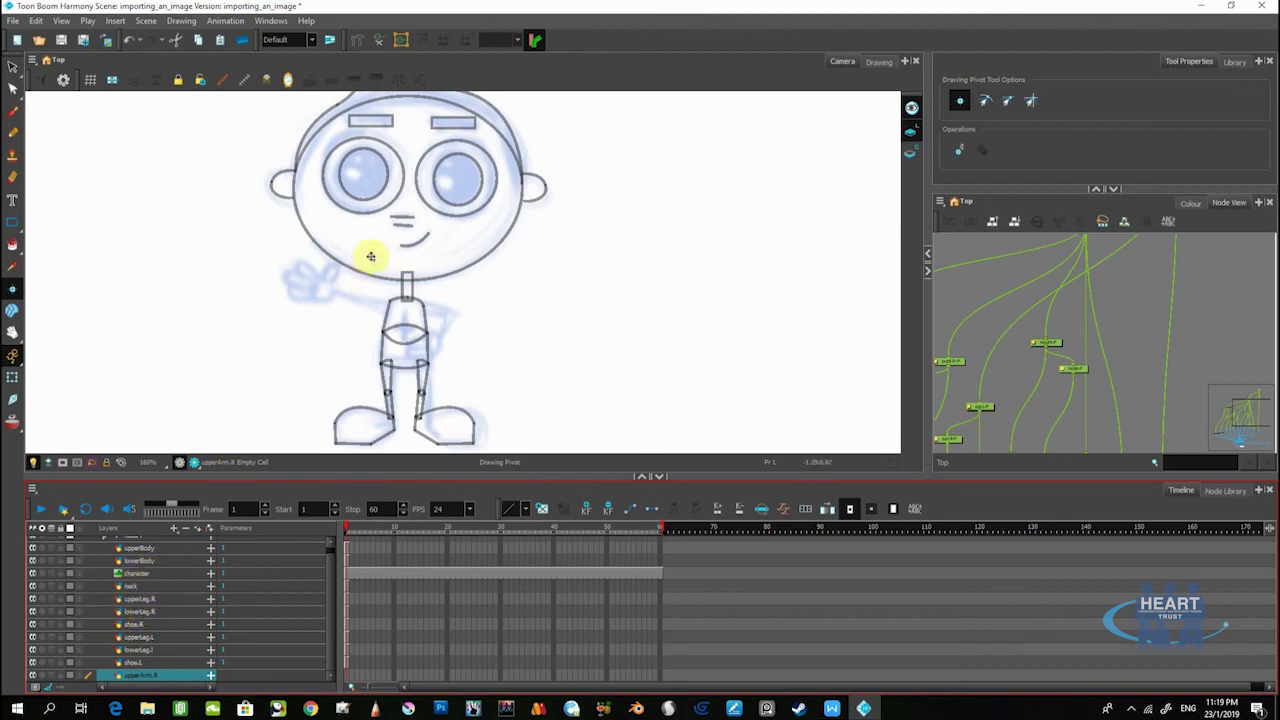
Draw a closed, tapered upper-arm shape with rounded ends on upperArm.R using the Polyline tool, from the shoulder to the elbow over the sketch
scroll(366, 251, up, 3)
drag(373, 364, 340, 352)
click(14, 226)
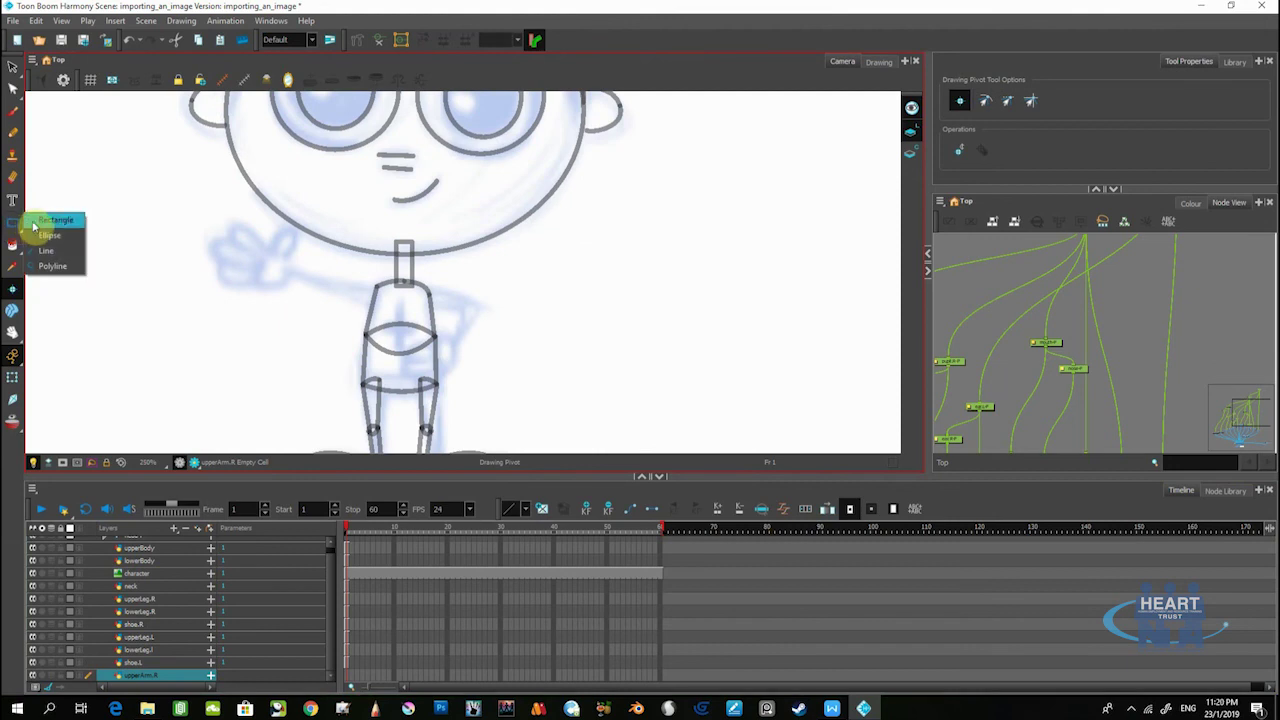
click(45, 264)
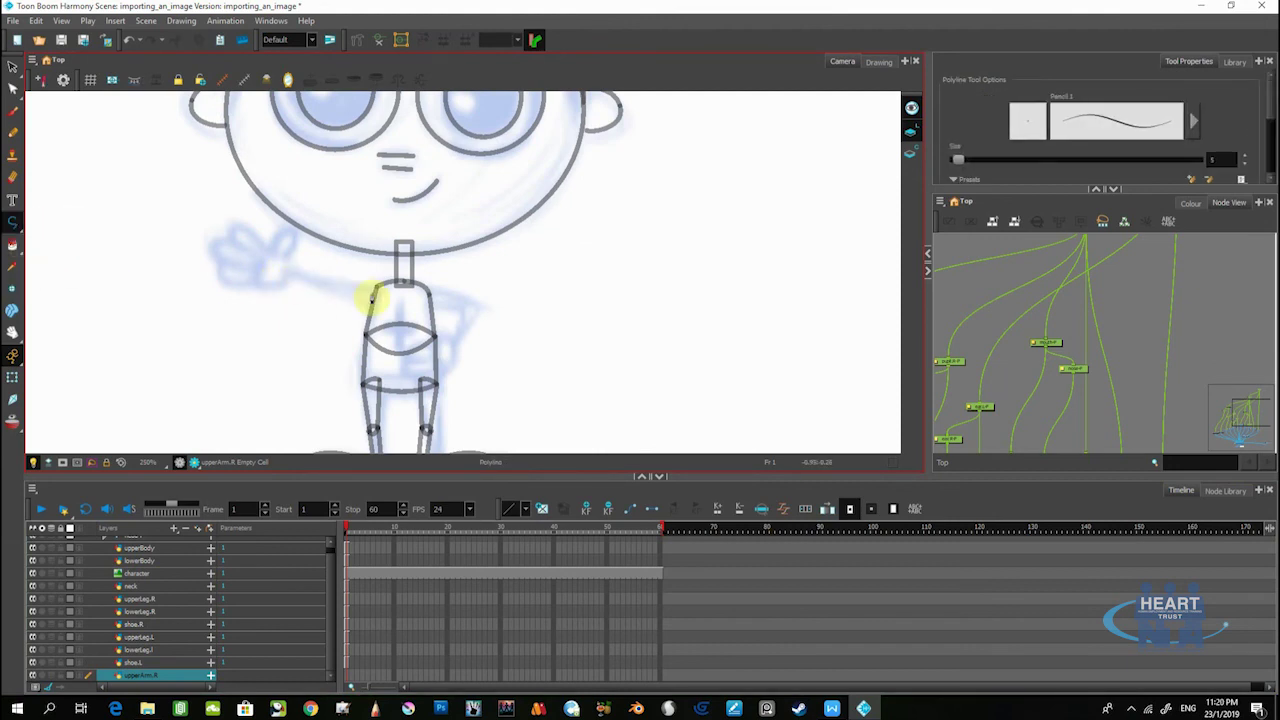
scroll(380, 298, up, 2)
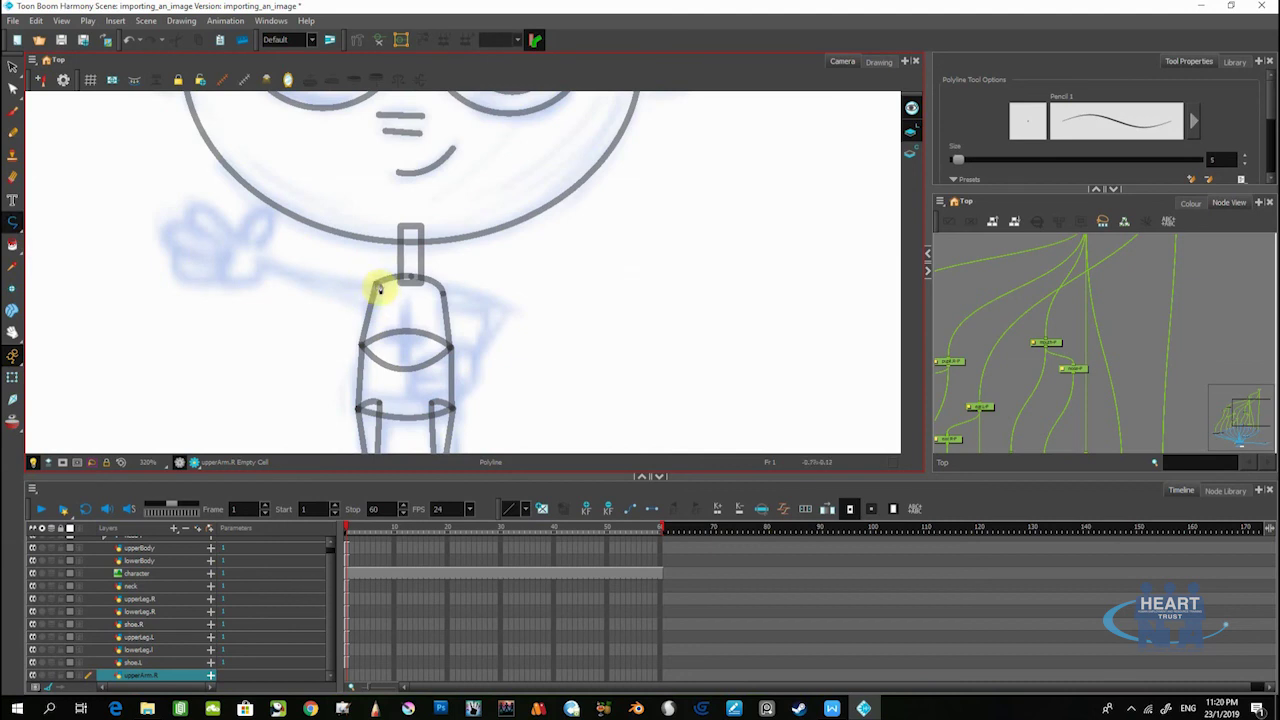
click(378, 285)
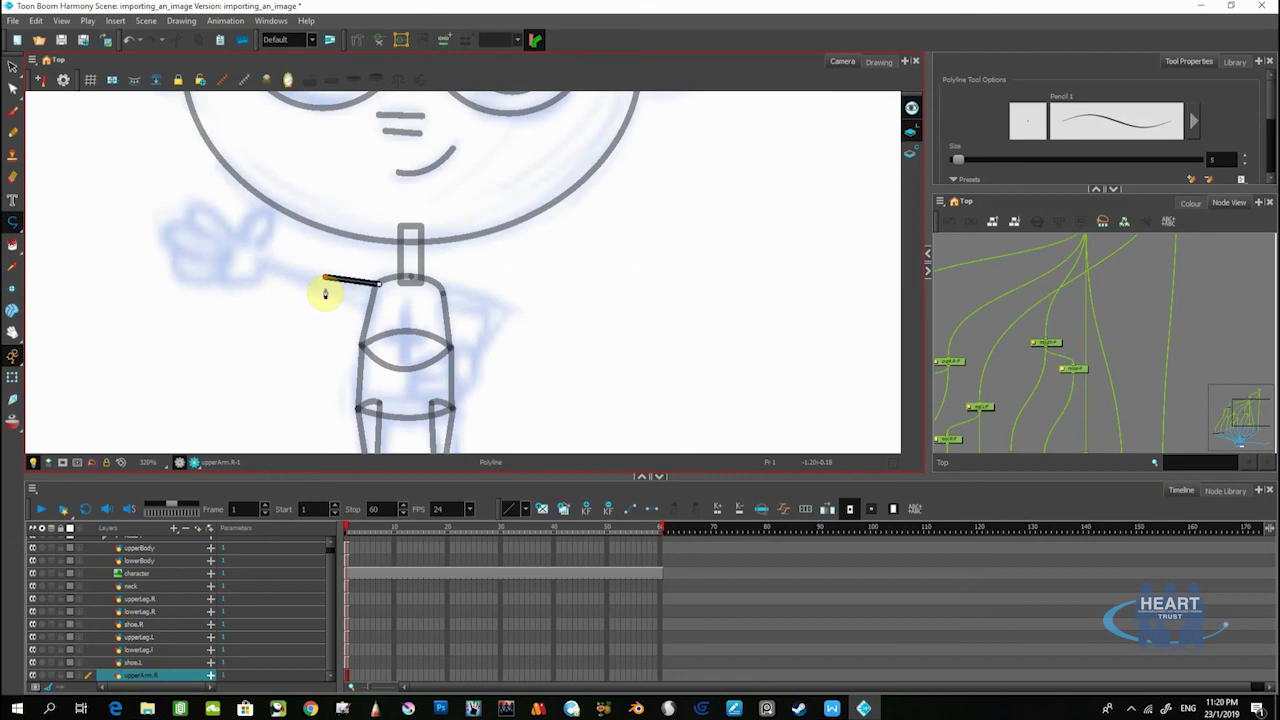
click(378, 300)
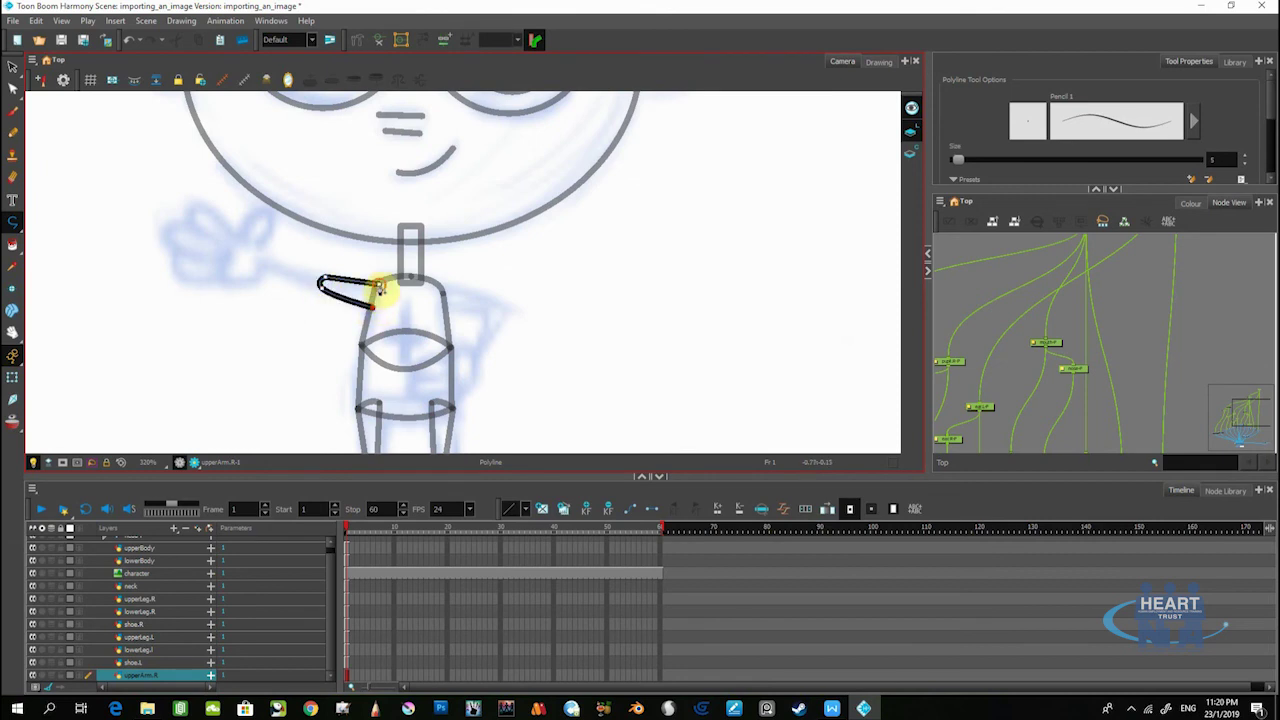
drag(368, 268, 366, 265)
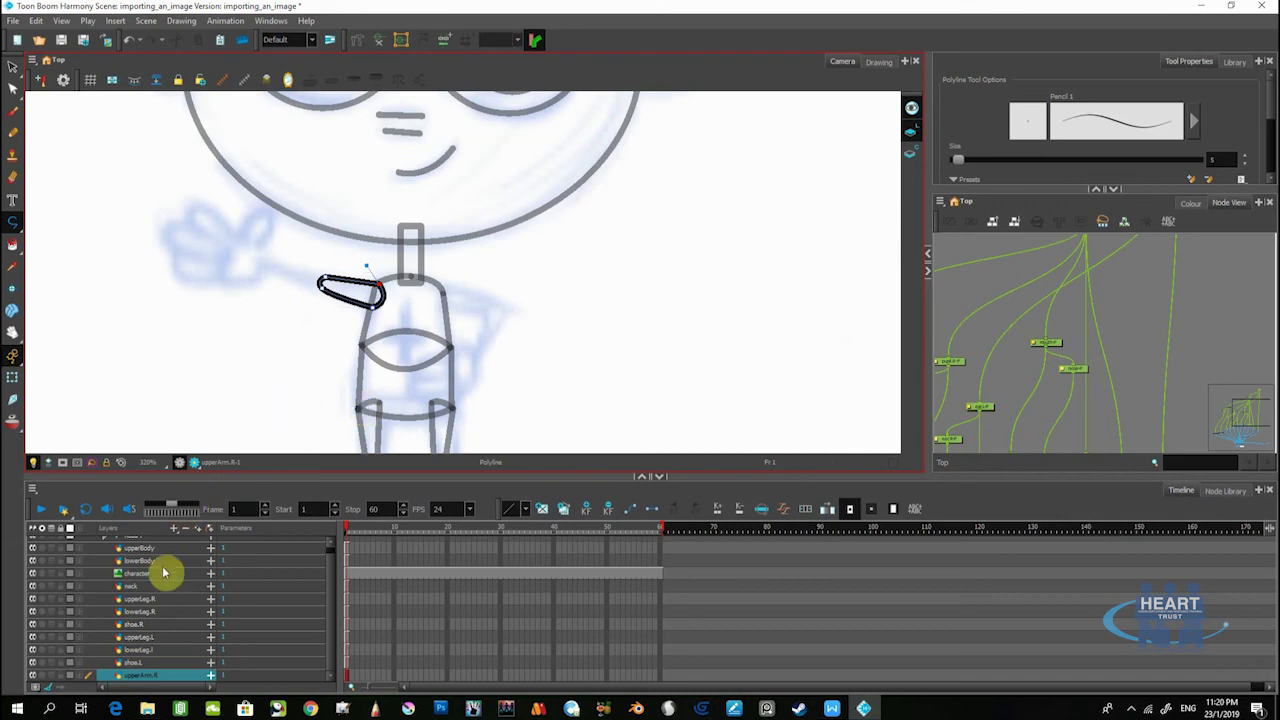
Add a vector drawing layer named lowerArm.R for the forearm
click(175, 529)
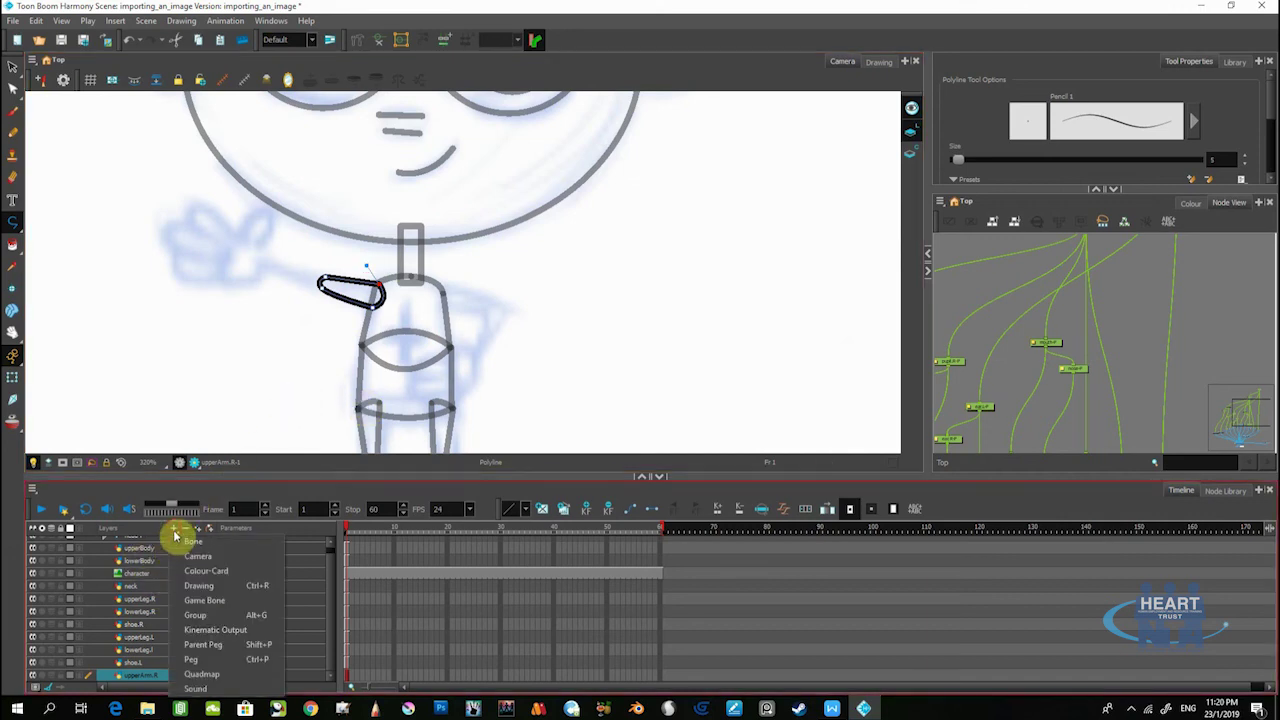
click(202, 588)
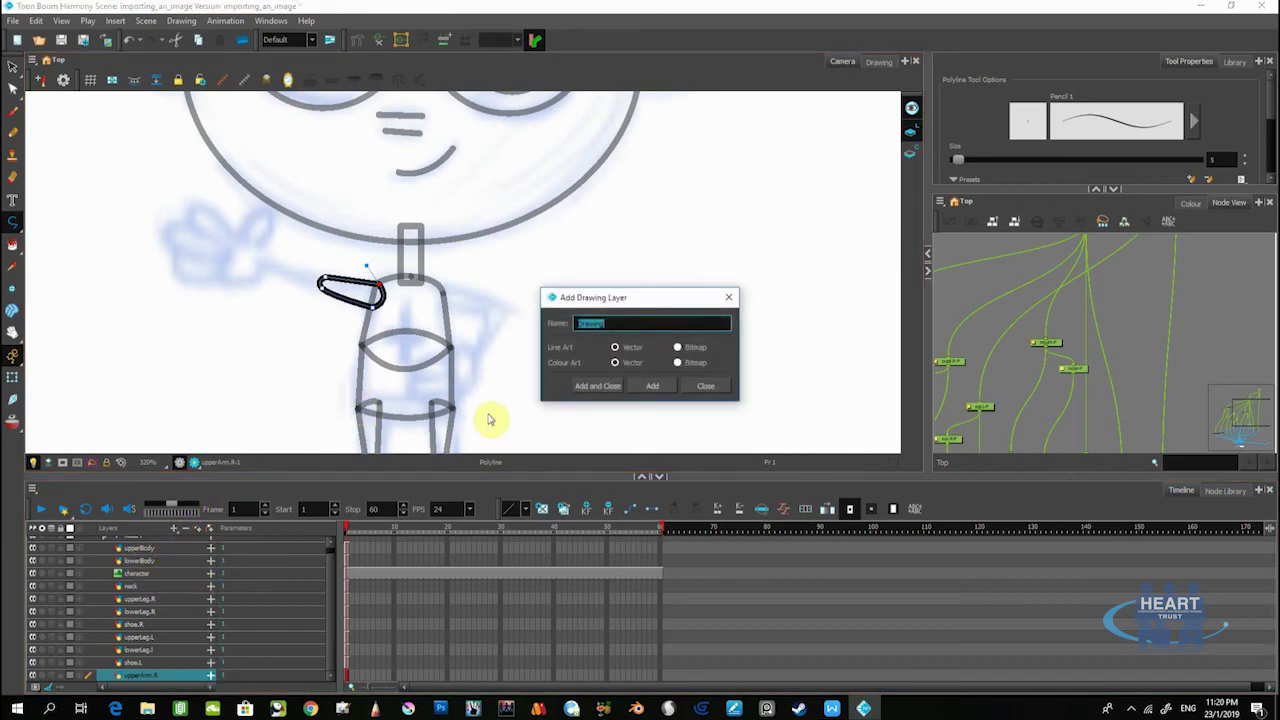
key(Caps_Lock)
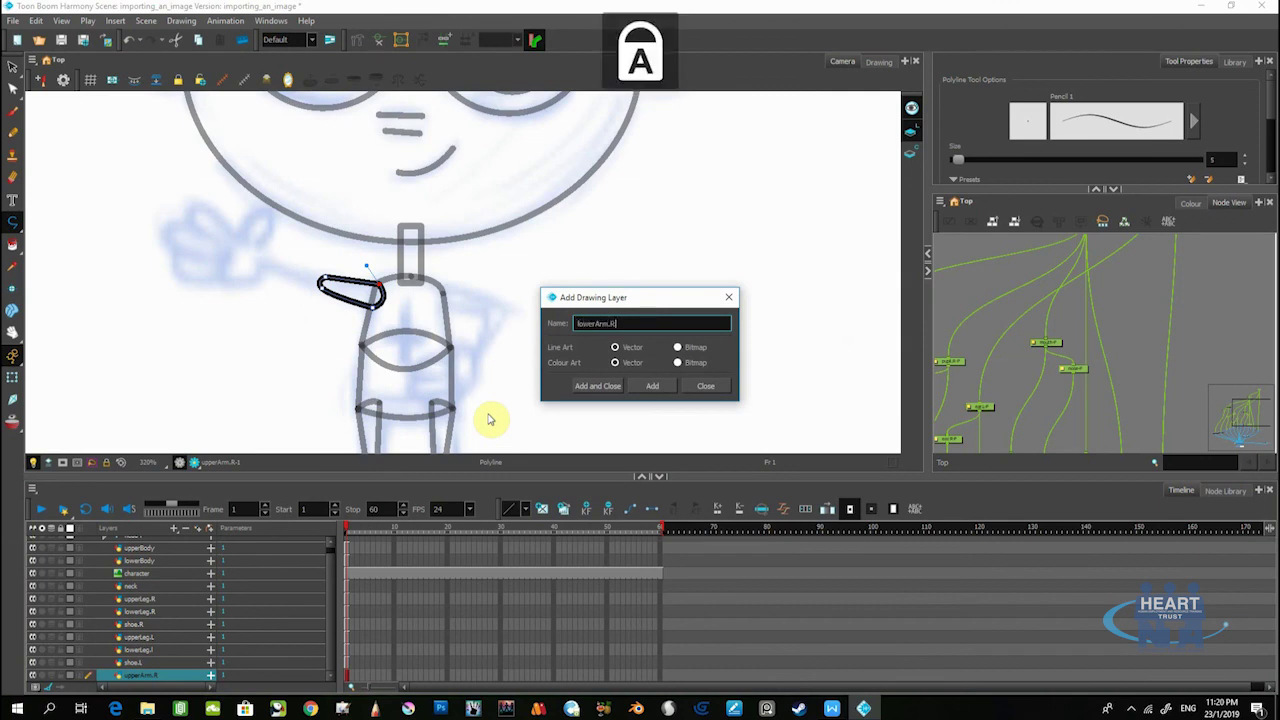
click(597, 386)
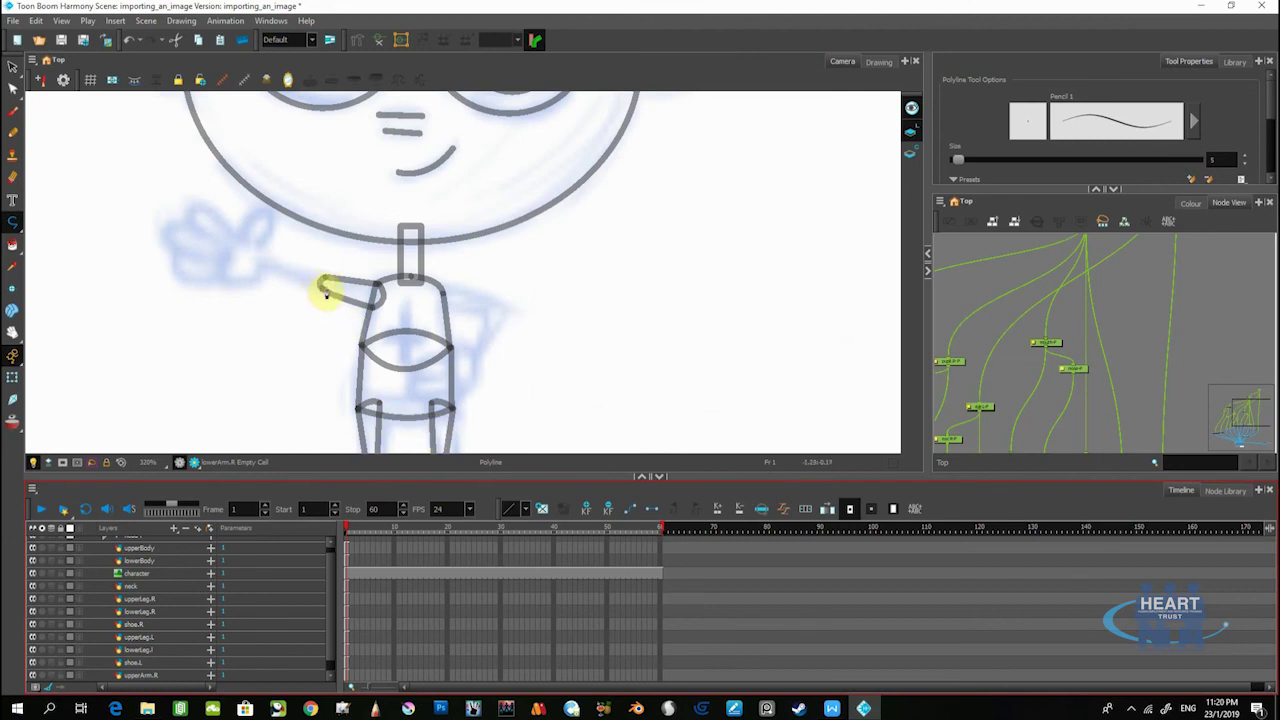
Draw a narrow closed forearm shape on lowerArm.R with the Polyline tool, from the elbow to the wrist of the sketched hand
click(322, 287)
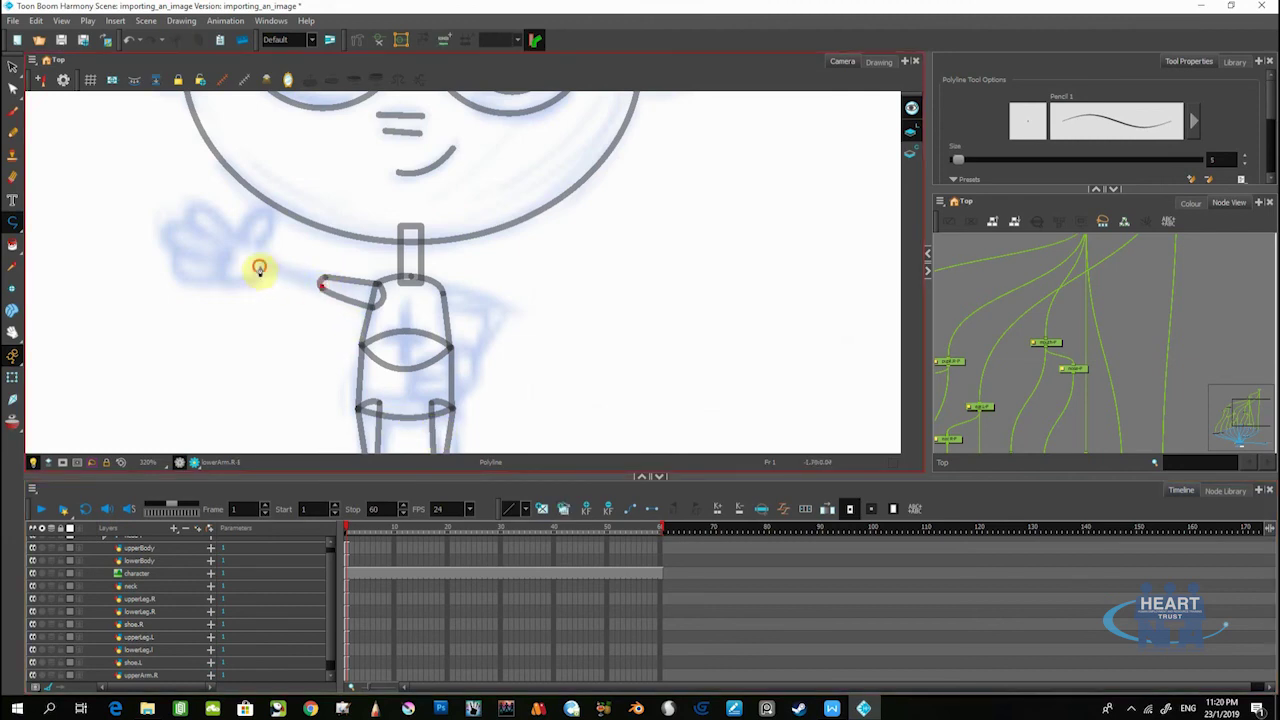
click(263, 258)
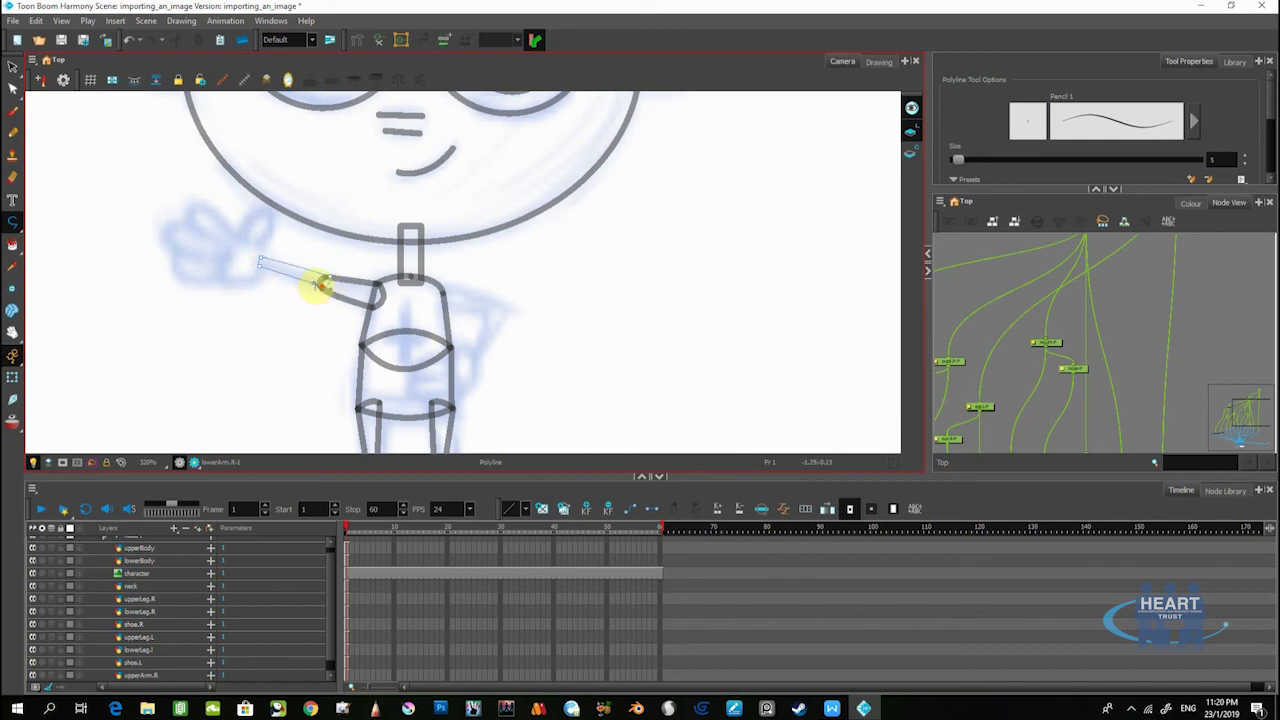
click(143, 680)
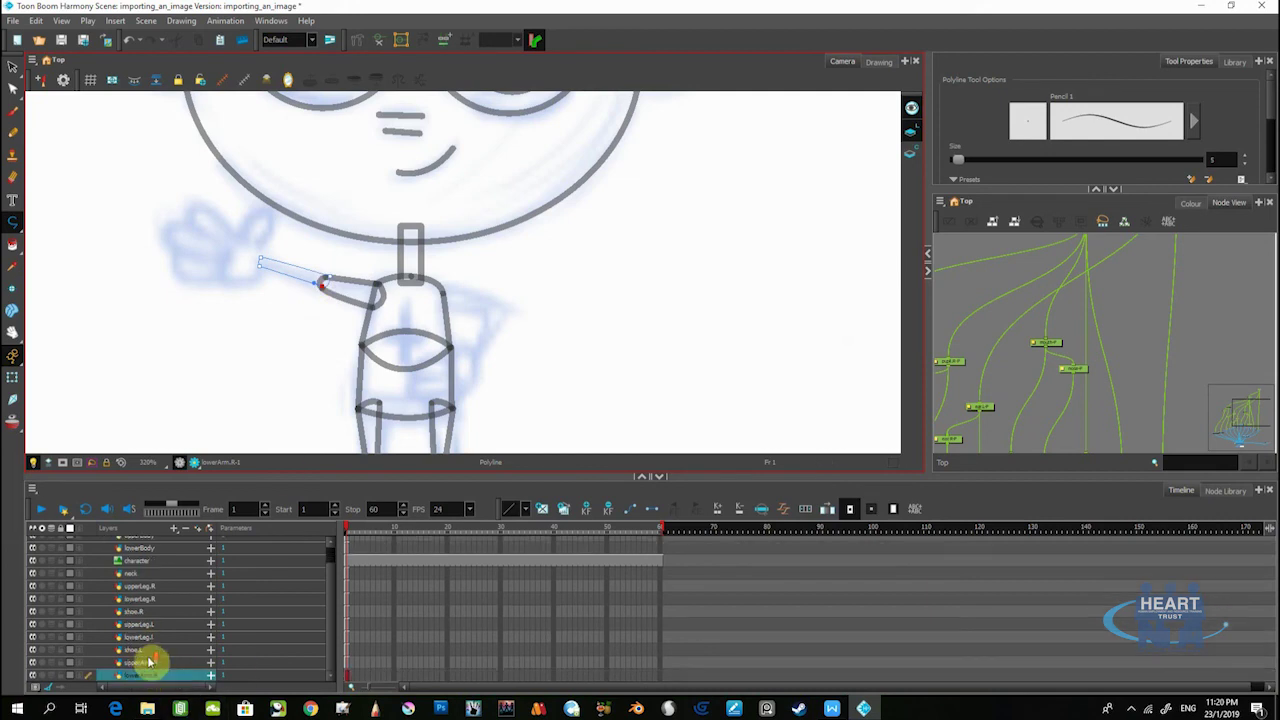
drag(145, 676, 149, 558)
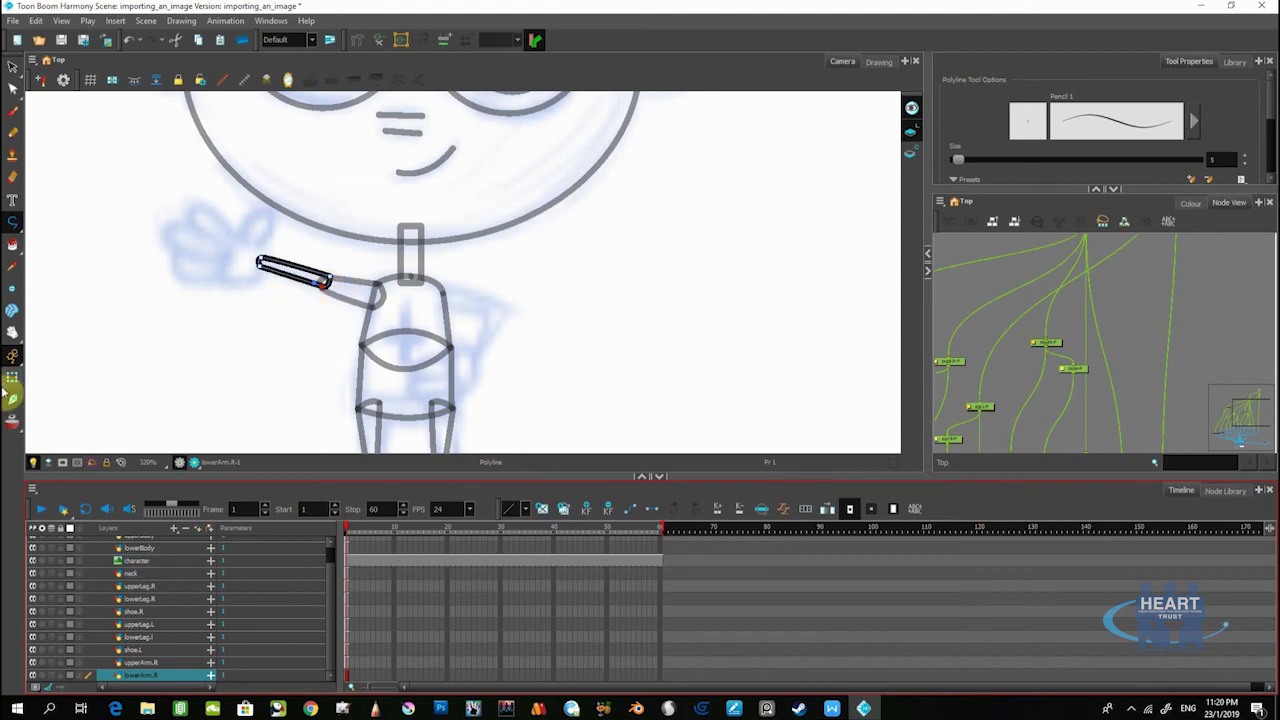
Add a vector drawing layer named hand.R for the raised hand
click(172, 528)
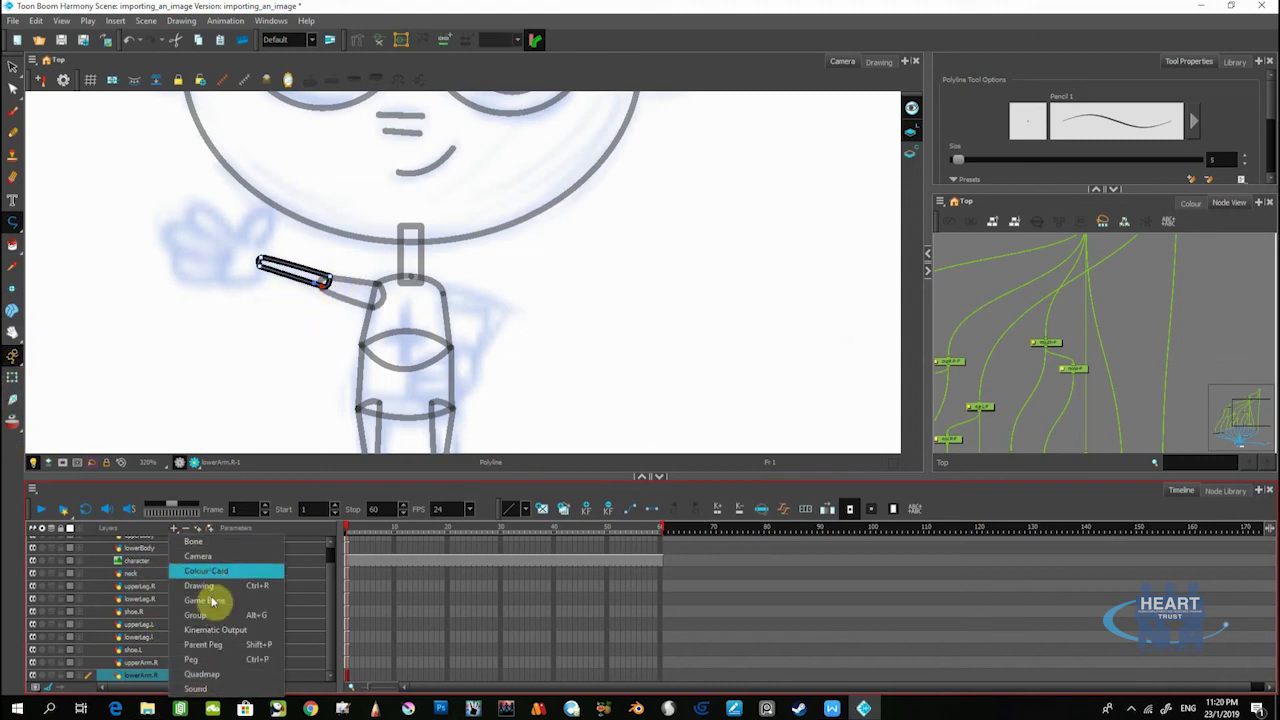
click(206, 586)
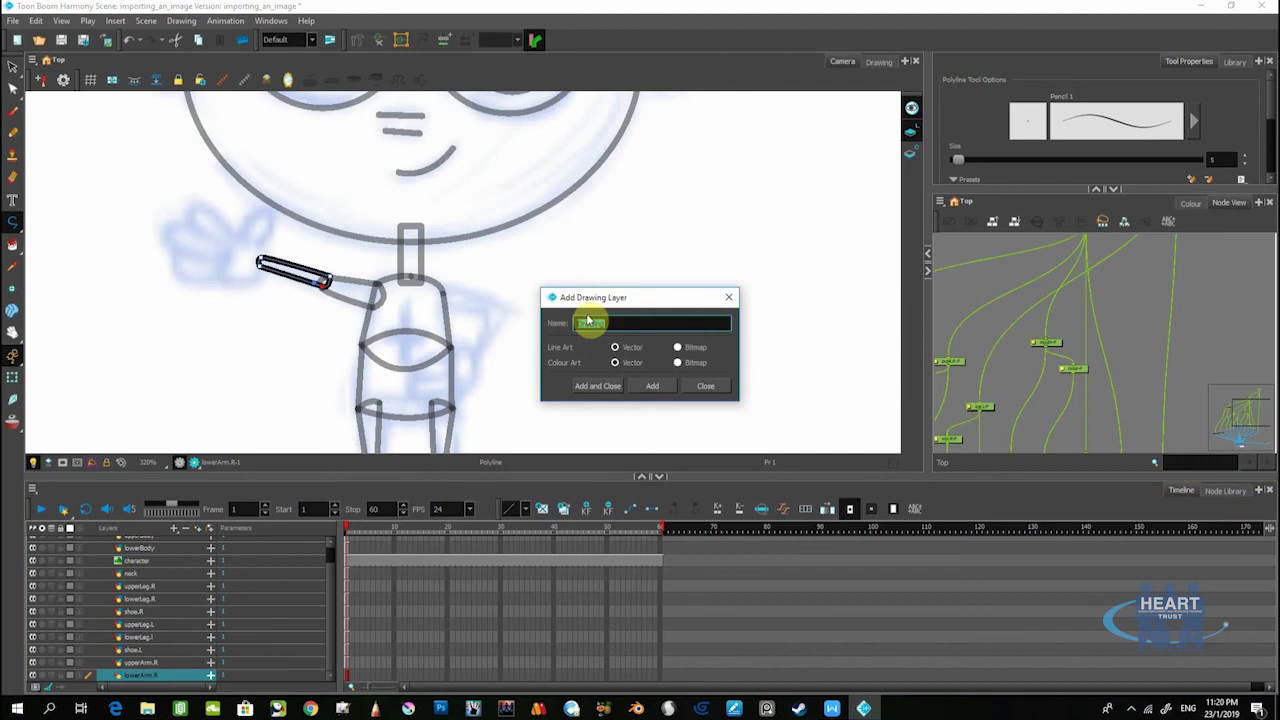
key(Caps_Lock)
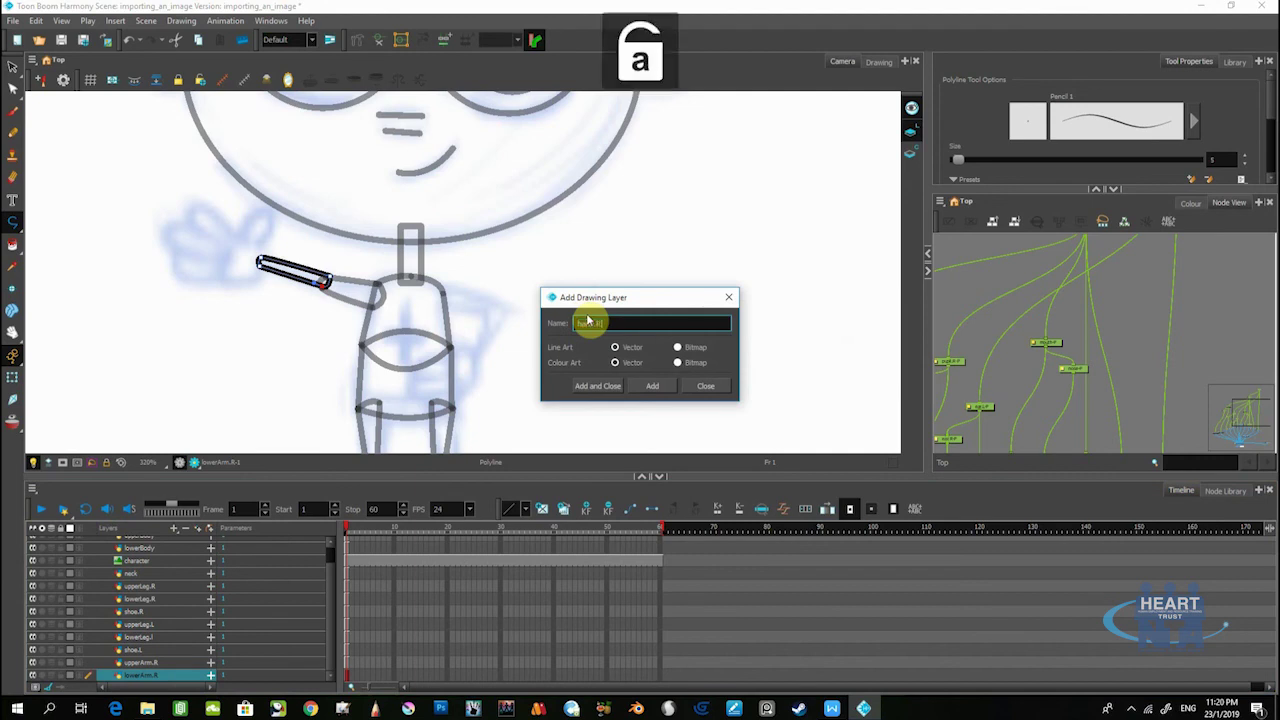
click(608, 388)
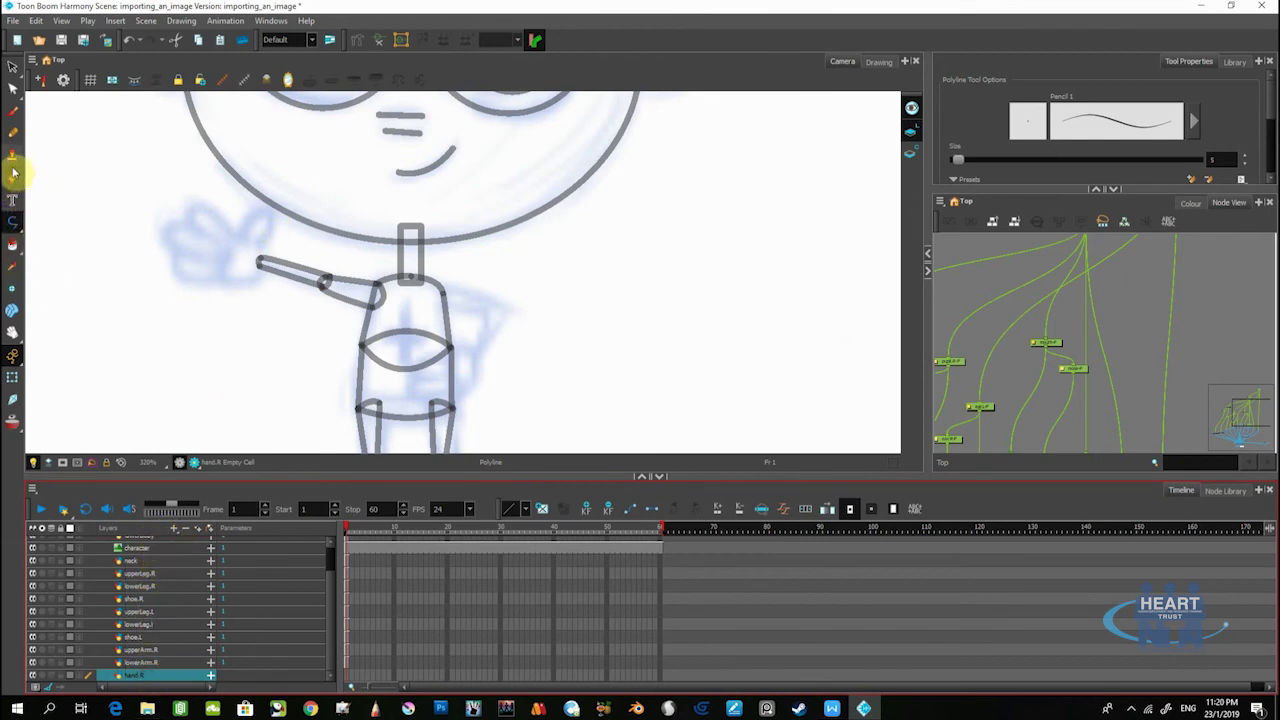
Trace the outline of the sketched open hand on hand.R with the Brush tool at a maximum size of 4.4, closing it at the wrist
click(13, 222)
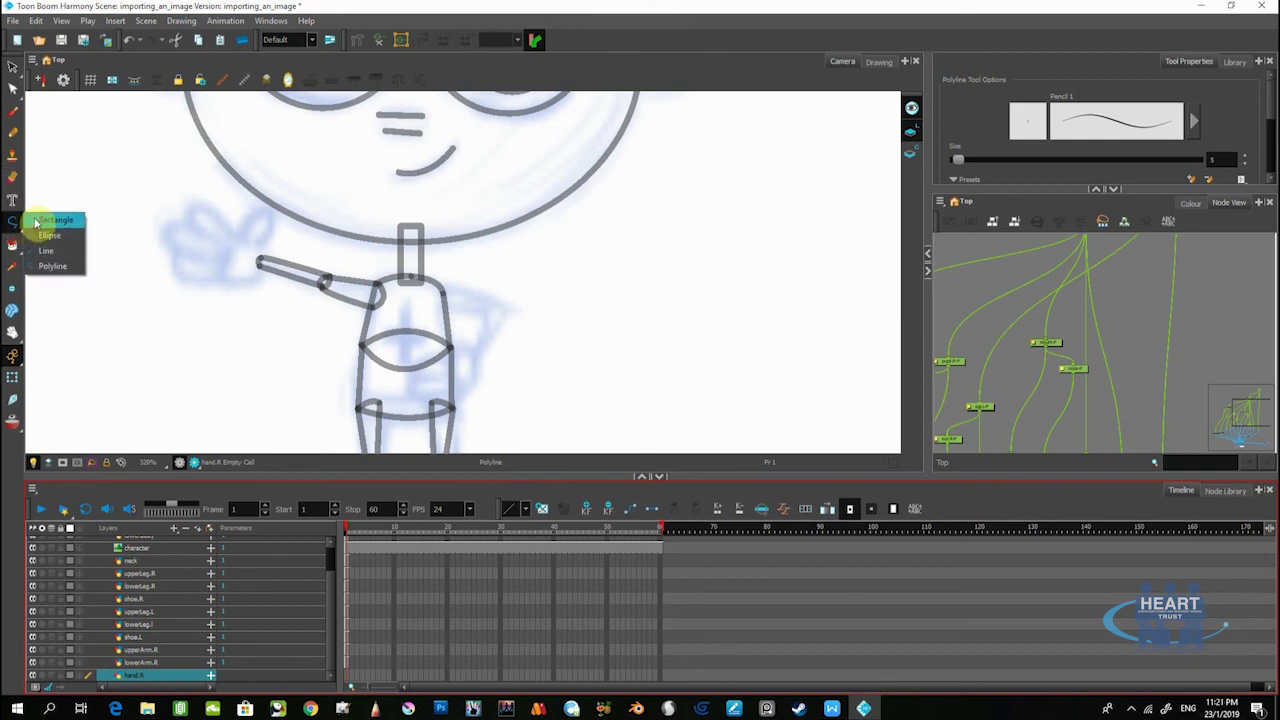
click(13, 110)
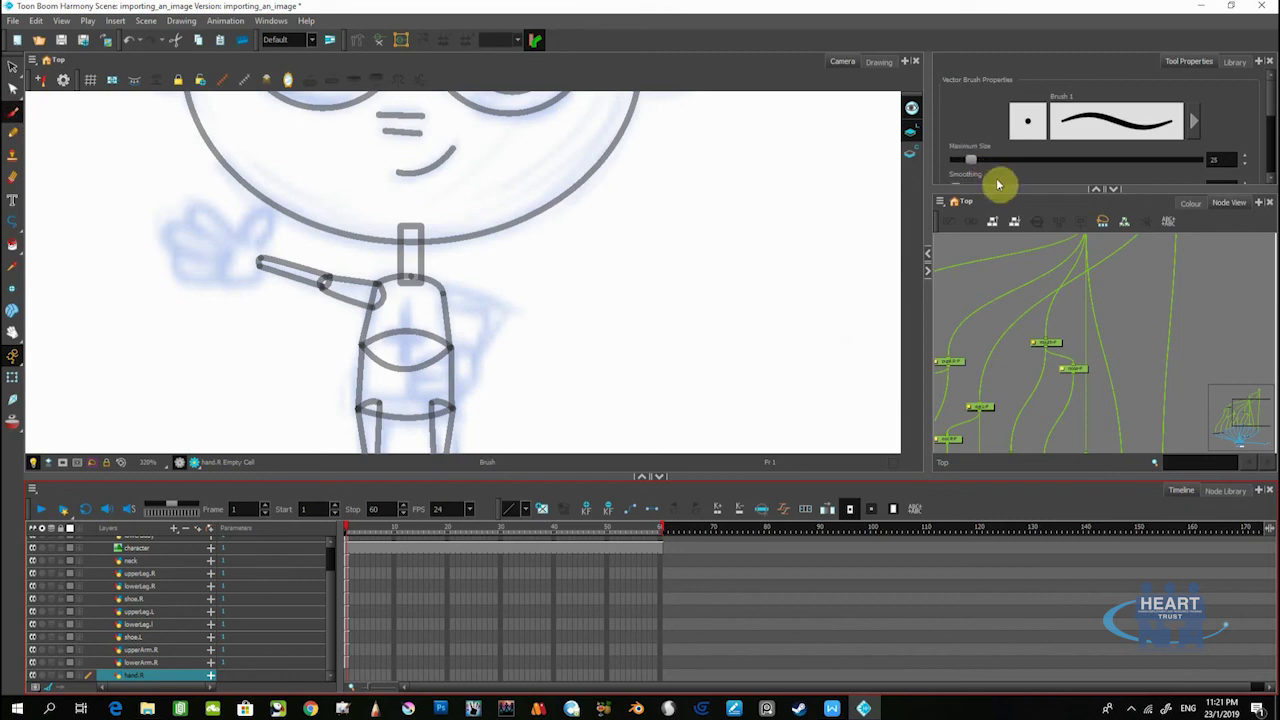
drag(969, 163, 960, 163)
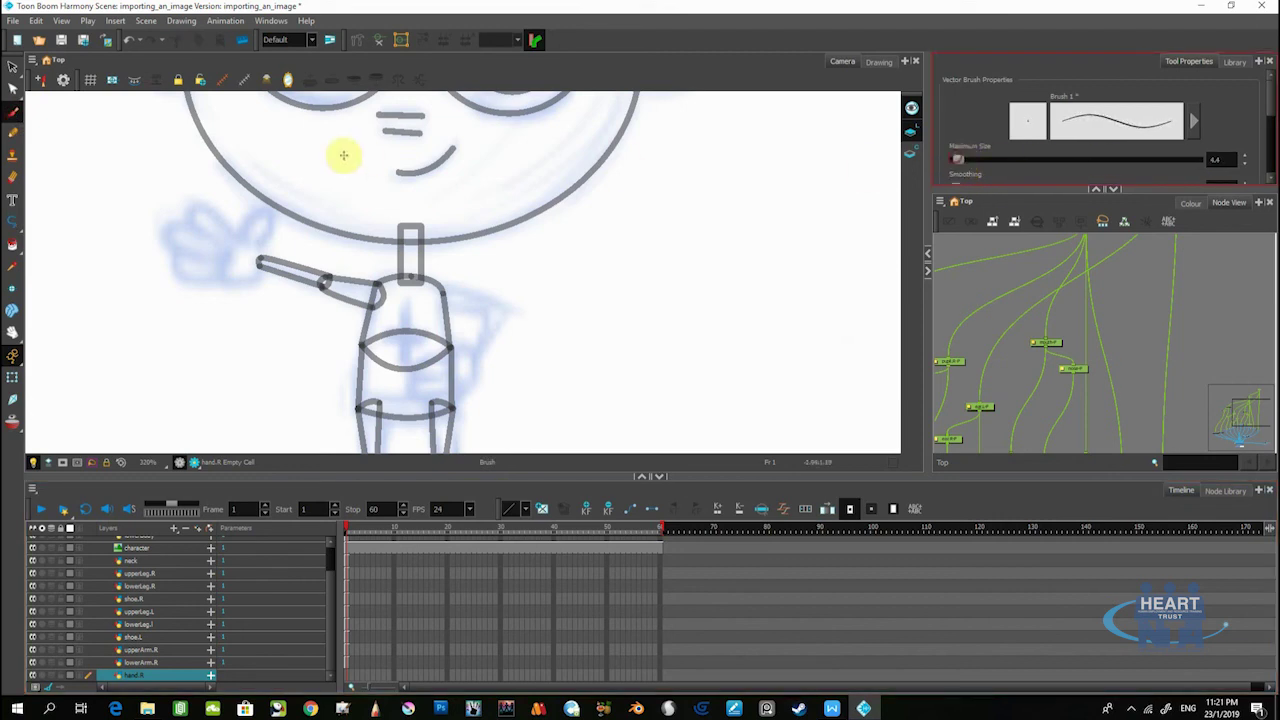
click(260, 260)
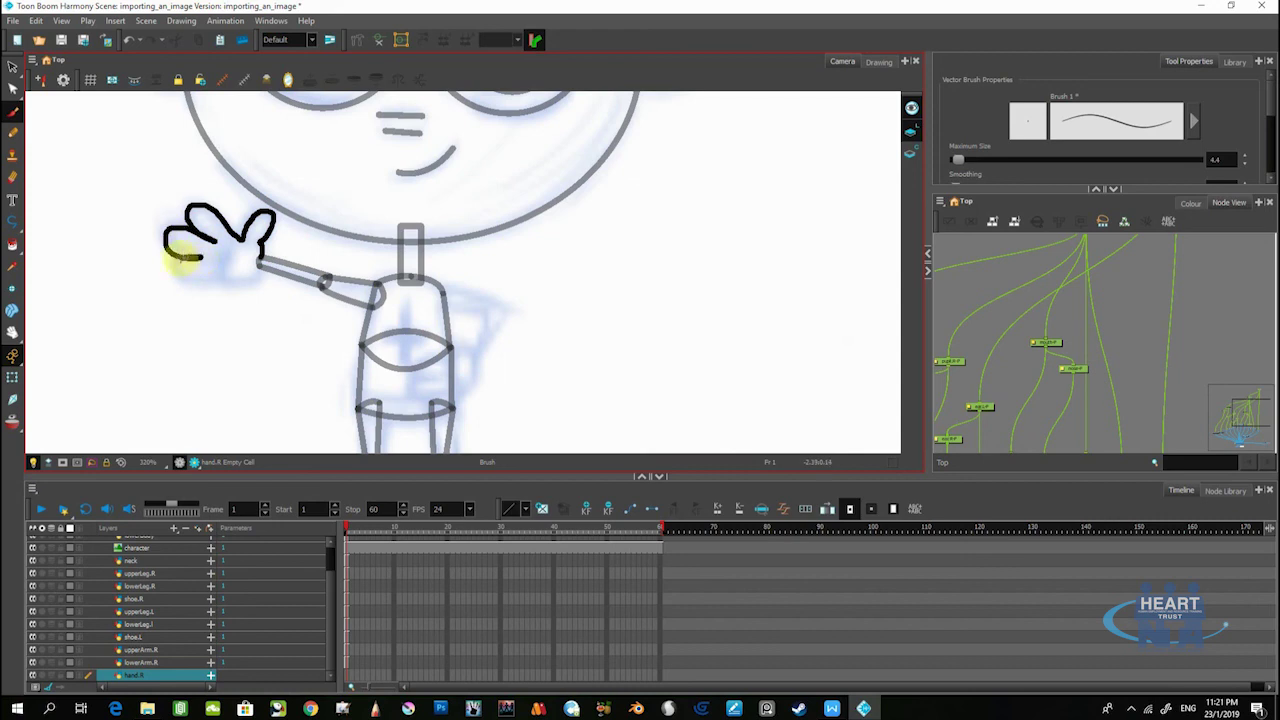
drag(172, 264, 195, 283)
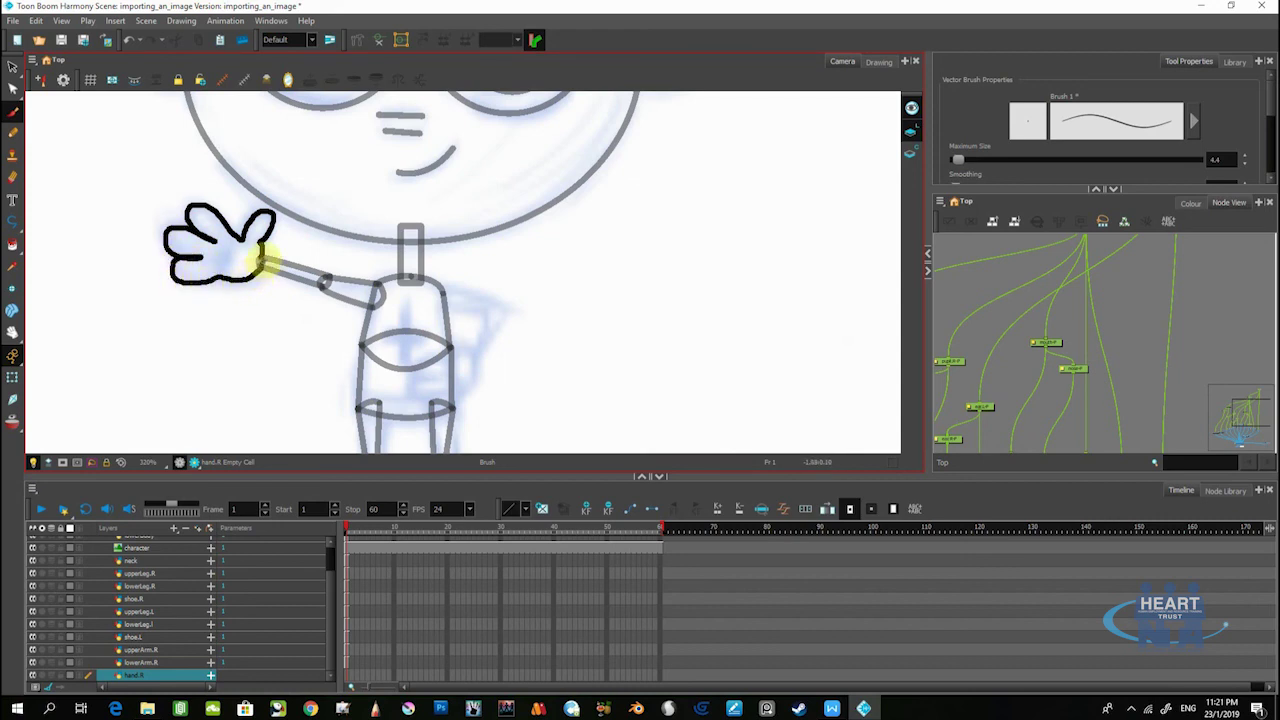
scroll(257, 274, up, 2)
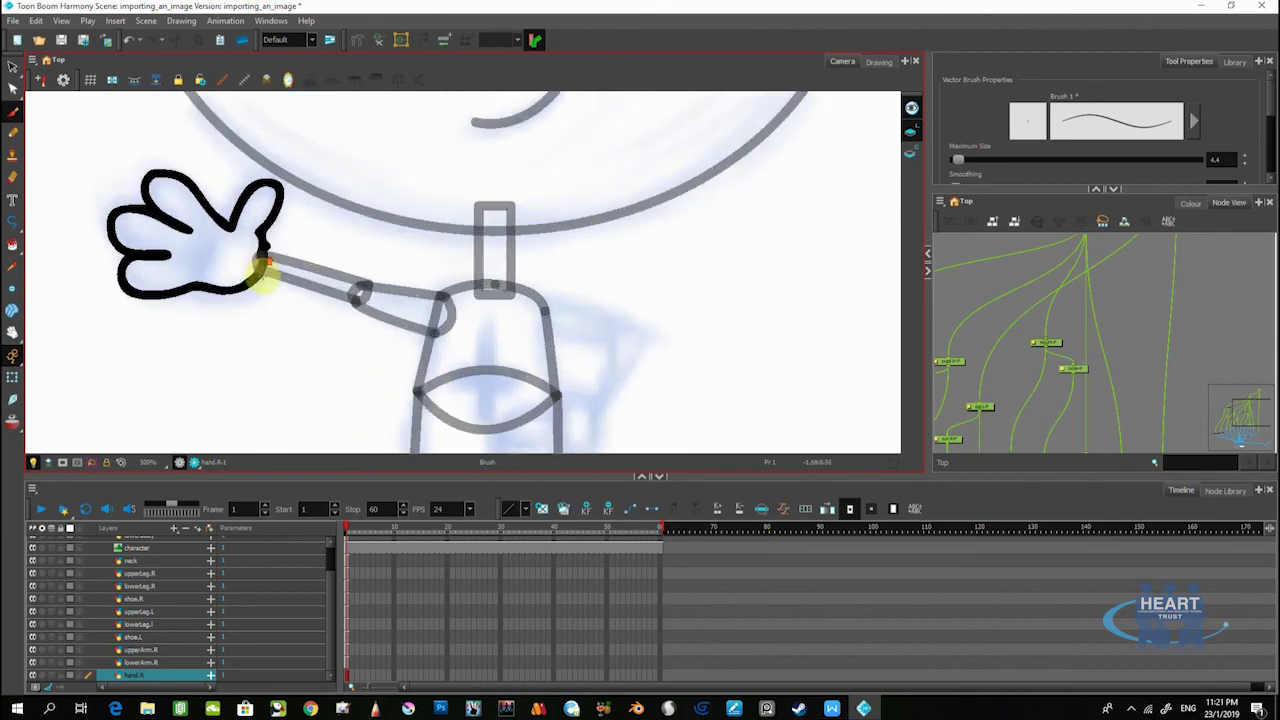
scroll(380, 222, down, 2)
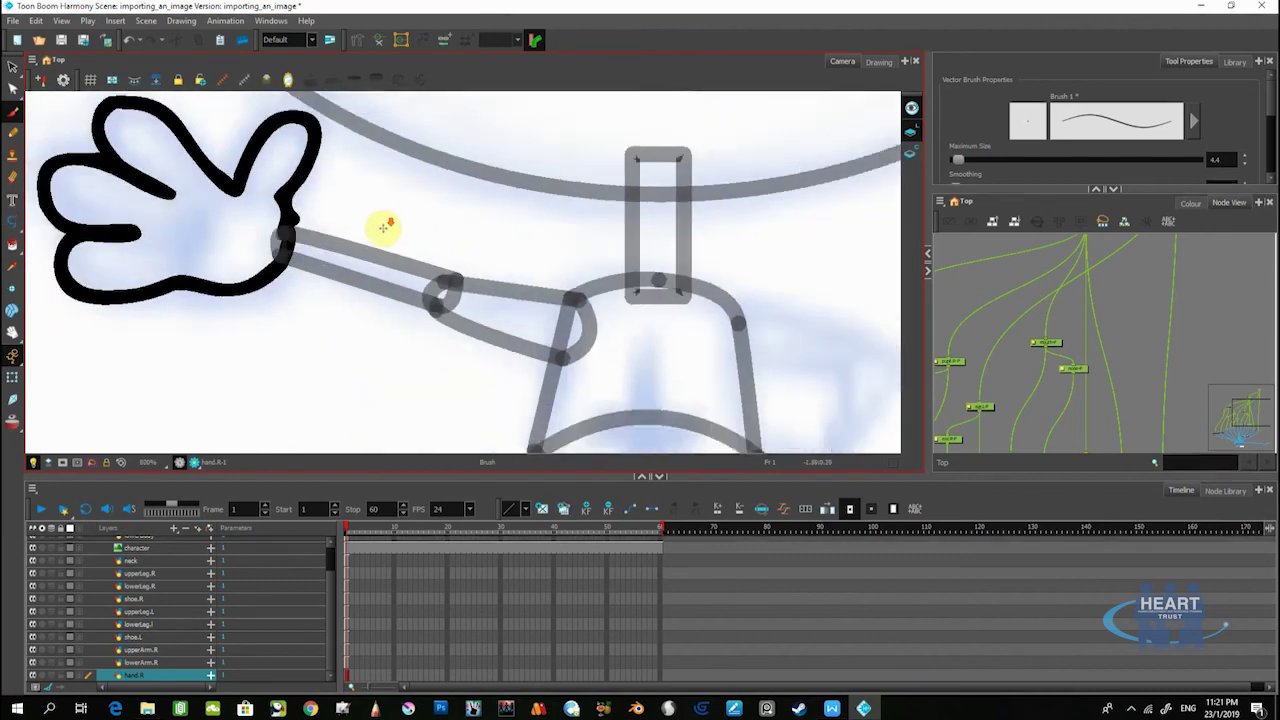
scroll(375, 225, down, 1)
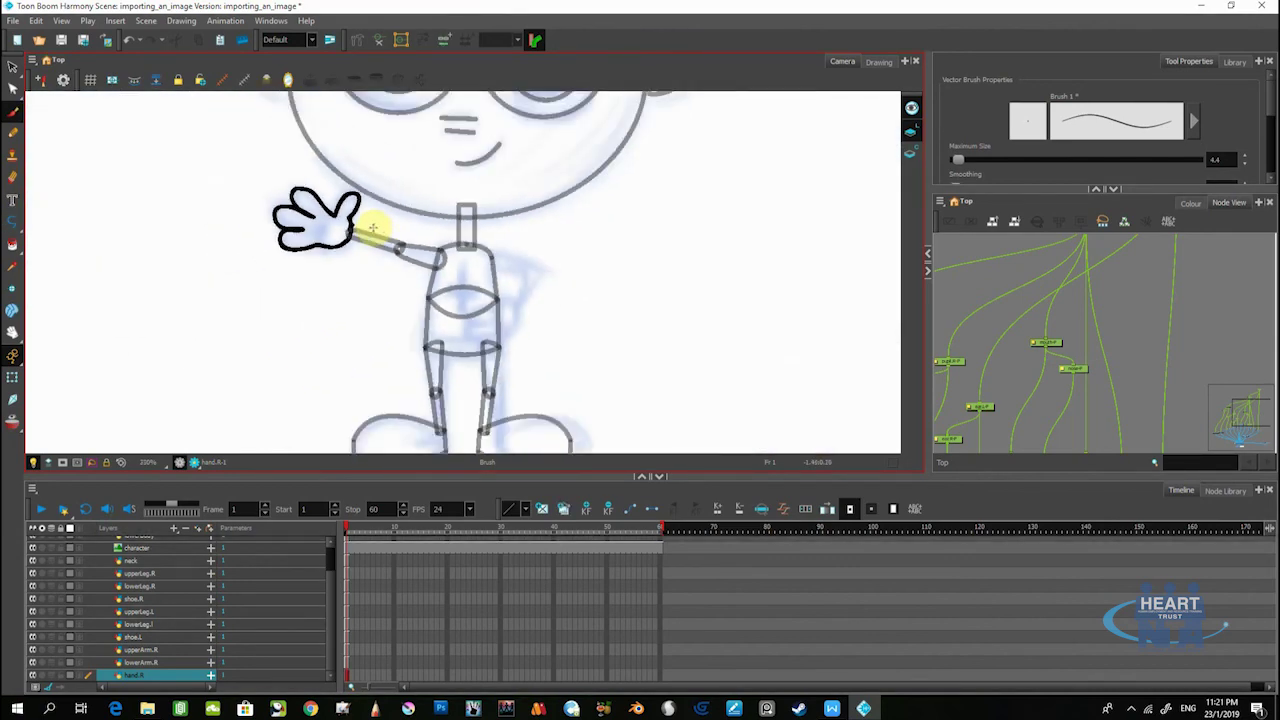
Set the drawing pivot of hand.R at the wrist, where the hand meets the forearm
click(12, 293)
mouse_move(349, 280)
mouse_down()
mouse_move(306, 254)
mouse_move(300, 263)
mouse_up()
click(16, 294)
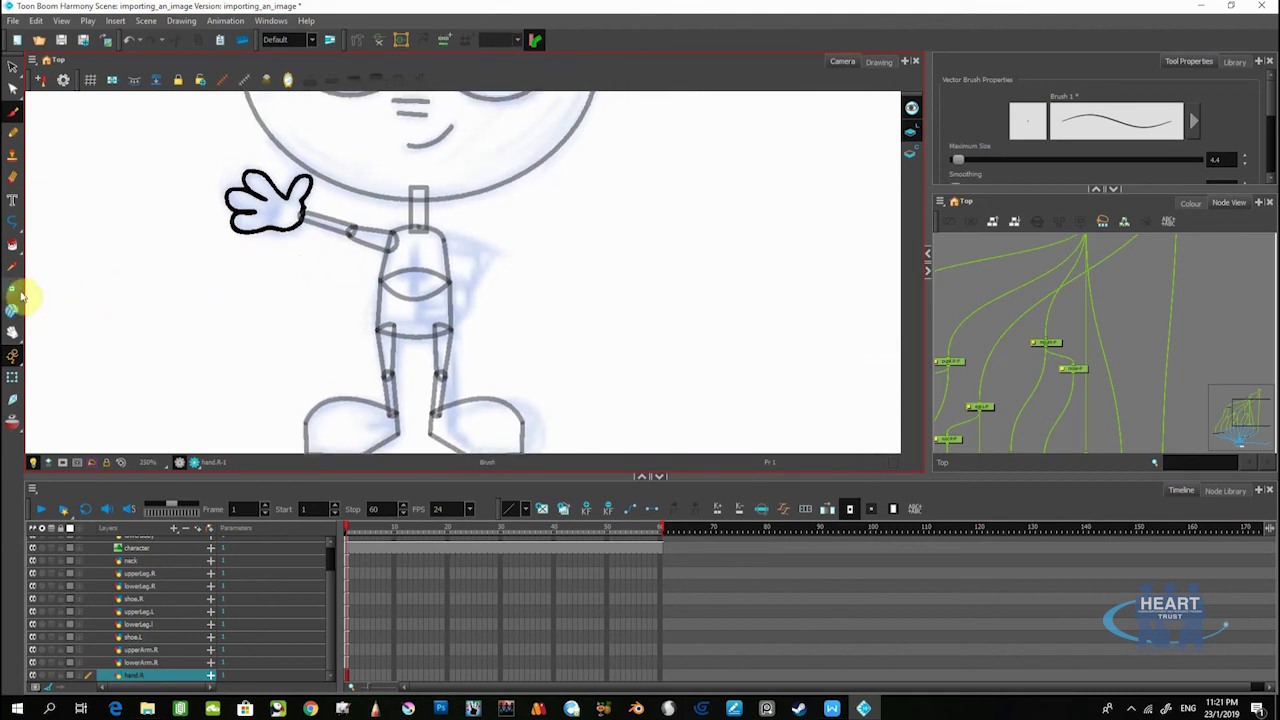
click(13, 290)
scroll(285, 212, up, 2)
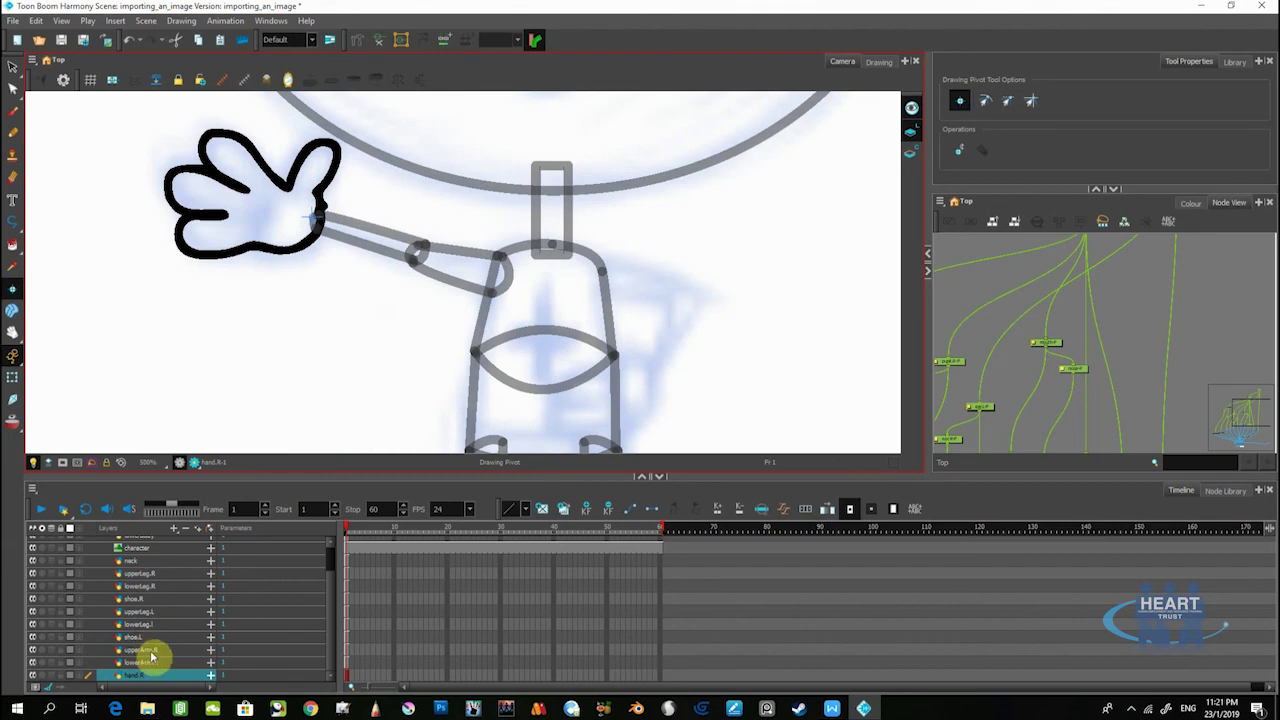
Set the drawing pivot of upperArm.R at the shoulder and the pivot of lowerArm.R at the elbow
click(150, 651)
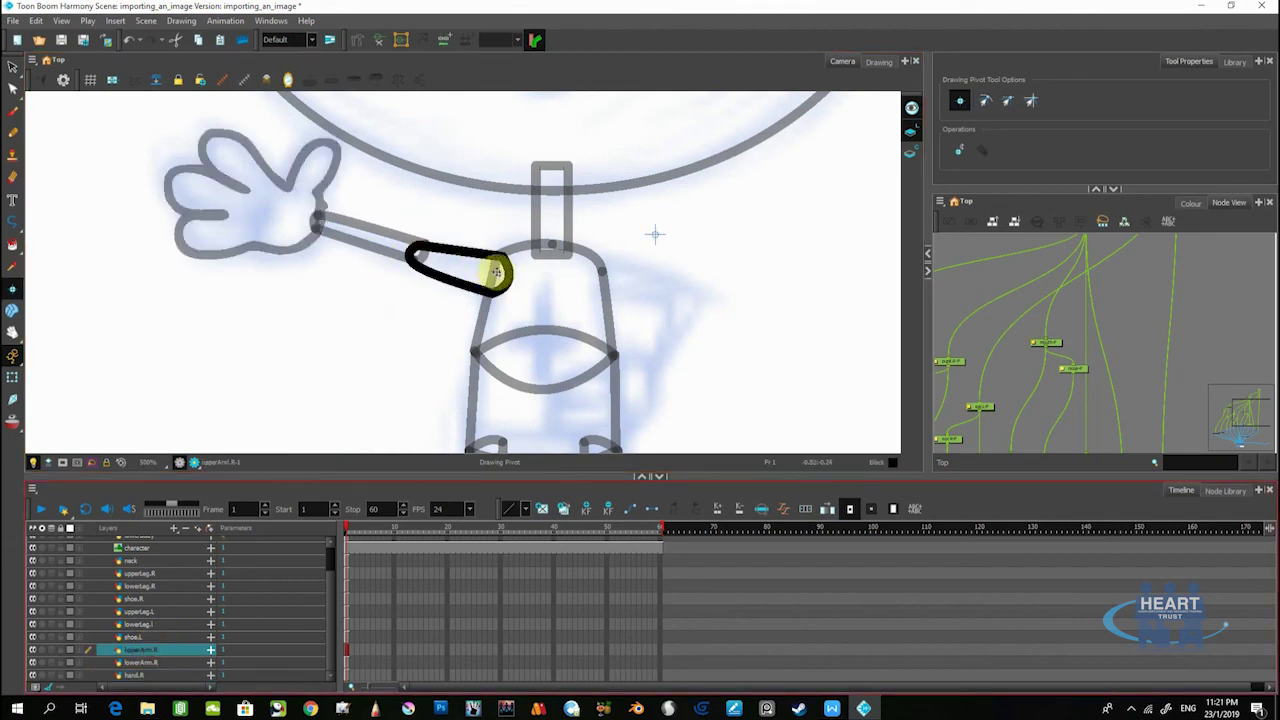
drag(499, 271, 494, 283)
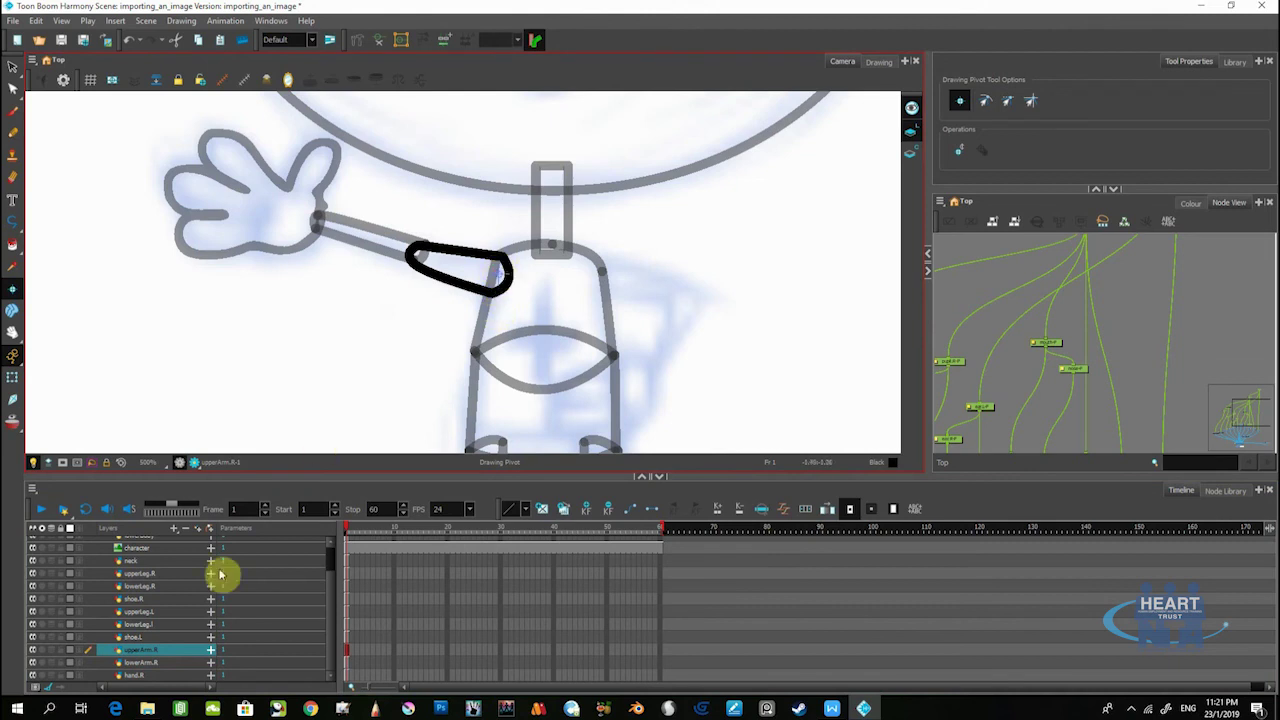
click(150, 663)
drag(366, 223, 420, 257)
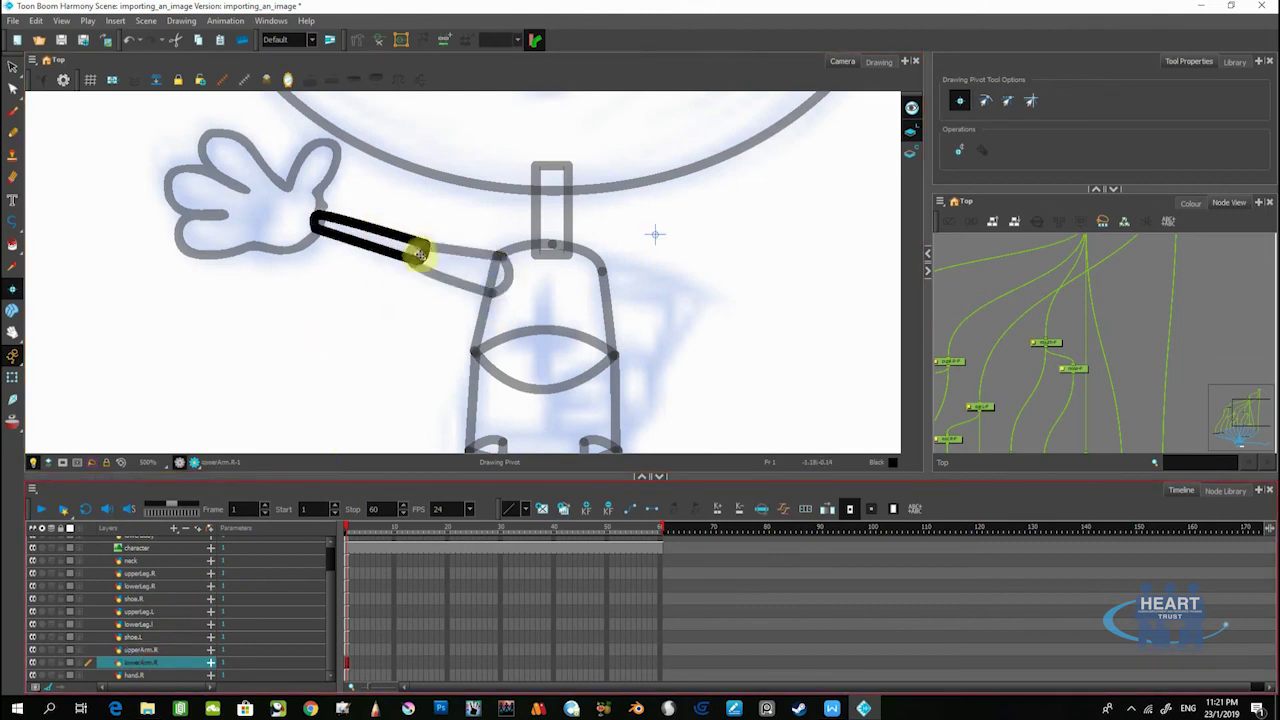
click(414, 250)
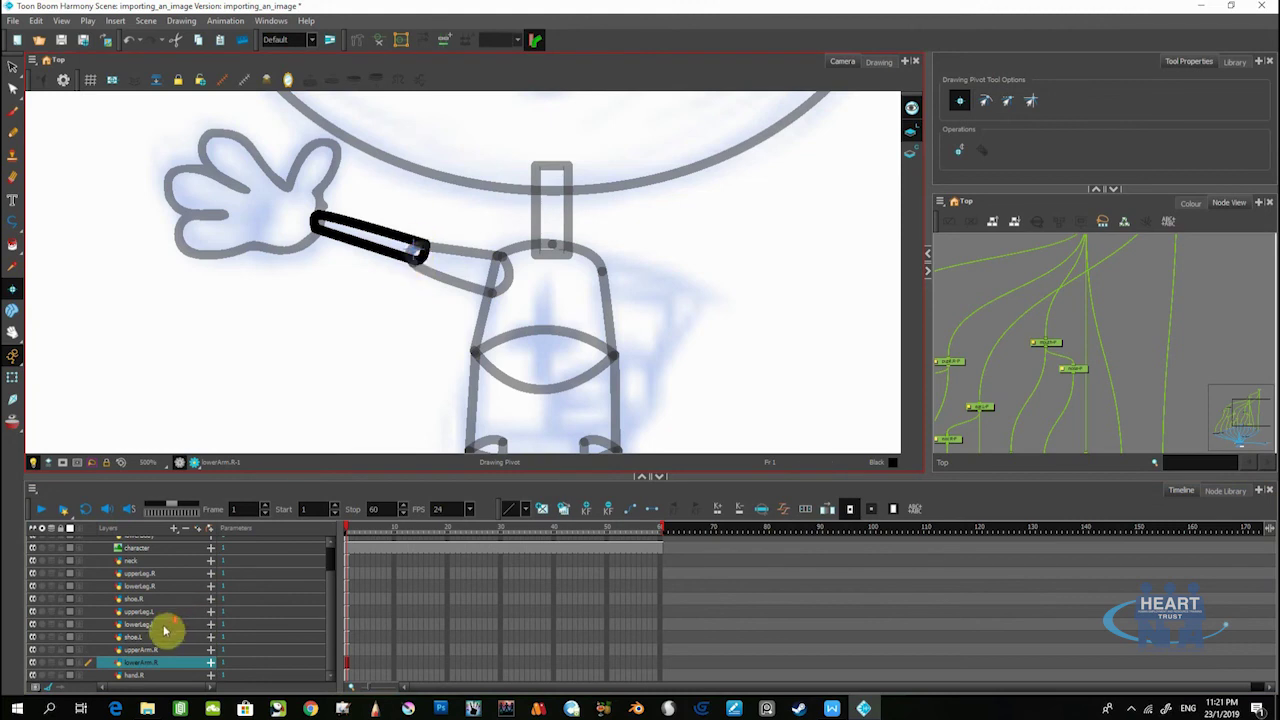
click(143, 675)
click(150, 662)
click(150, 650)
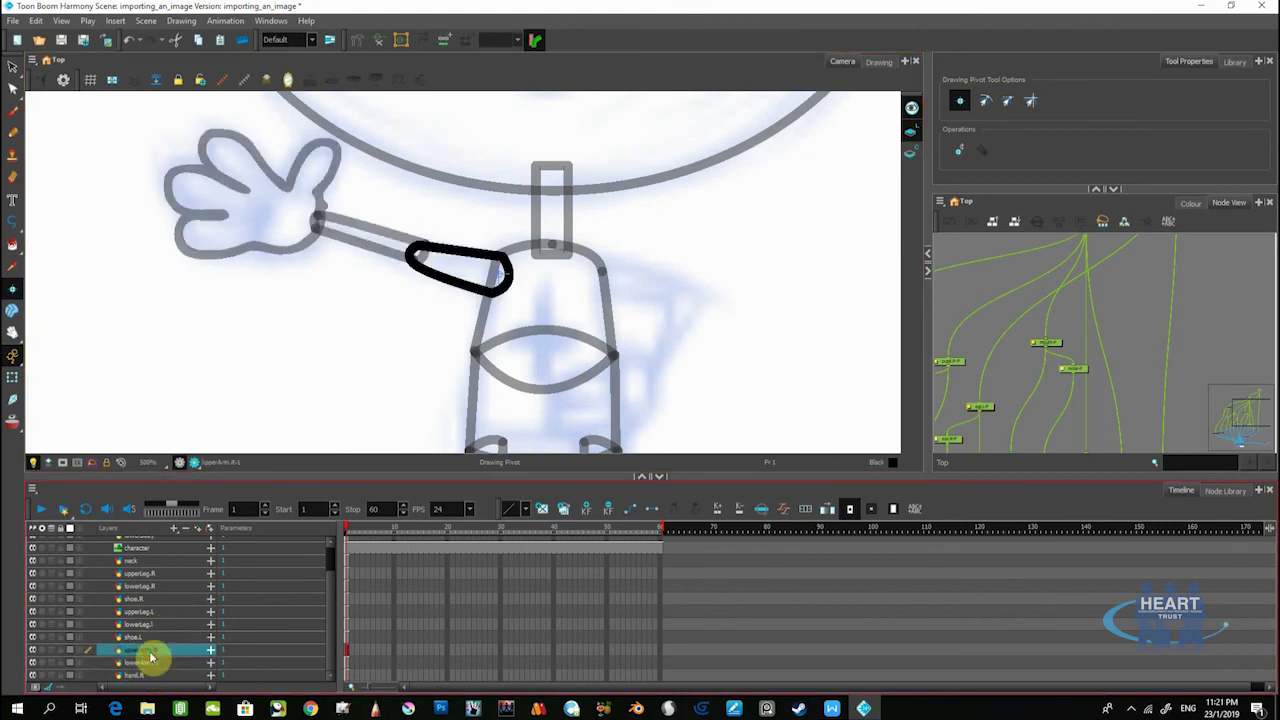
Duplicate the upperArm.R layer, name the copy upperArm.L and place it below hand.R in the layer list
scroll(445, 225, down, 5)
drag(409, 289, 332, 258)
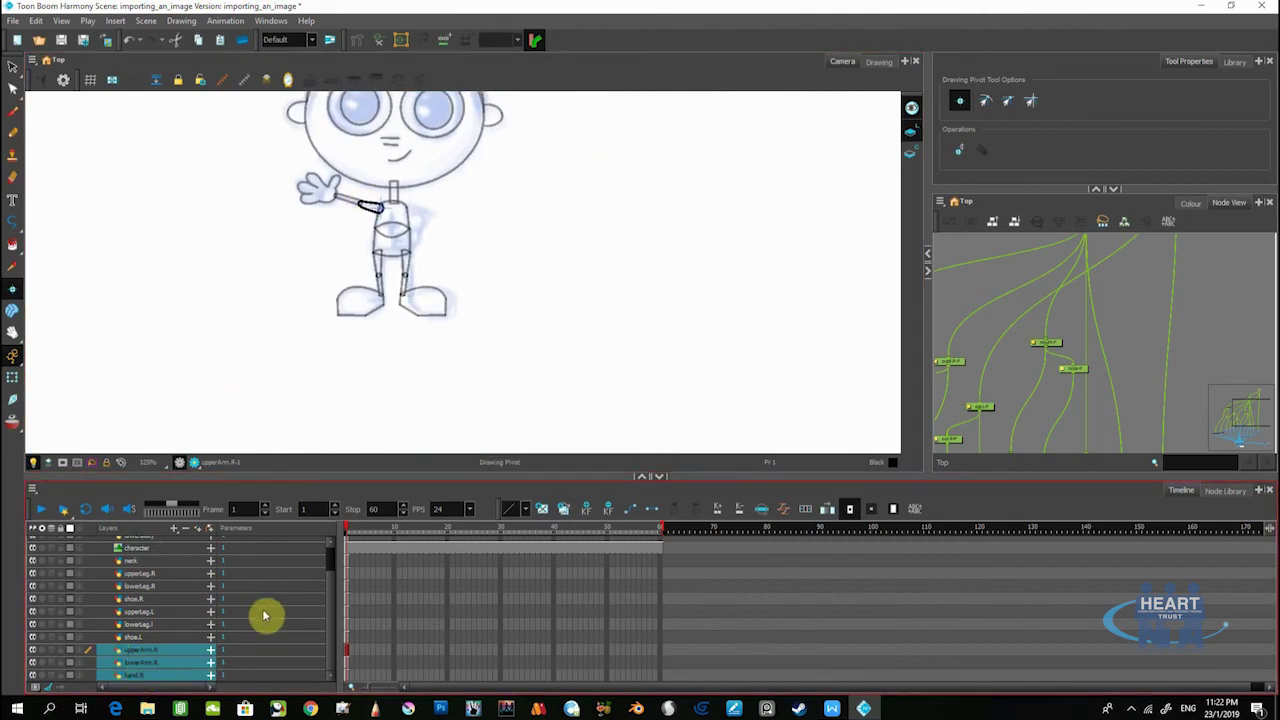
click(162, 625)
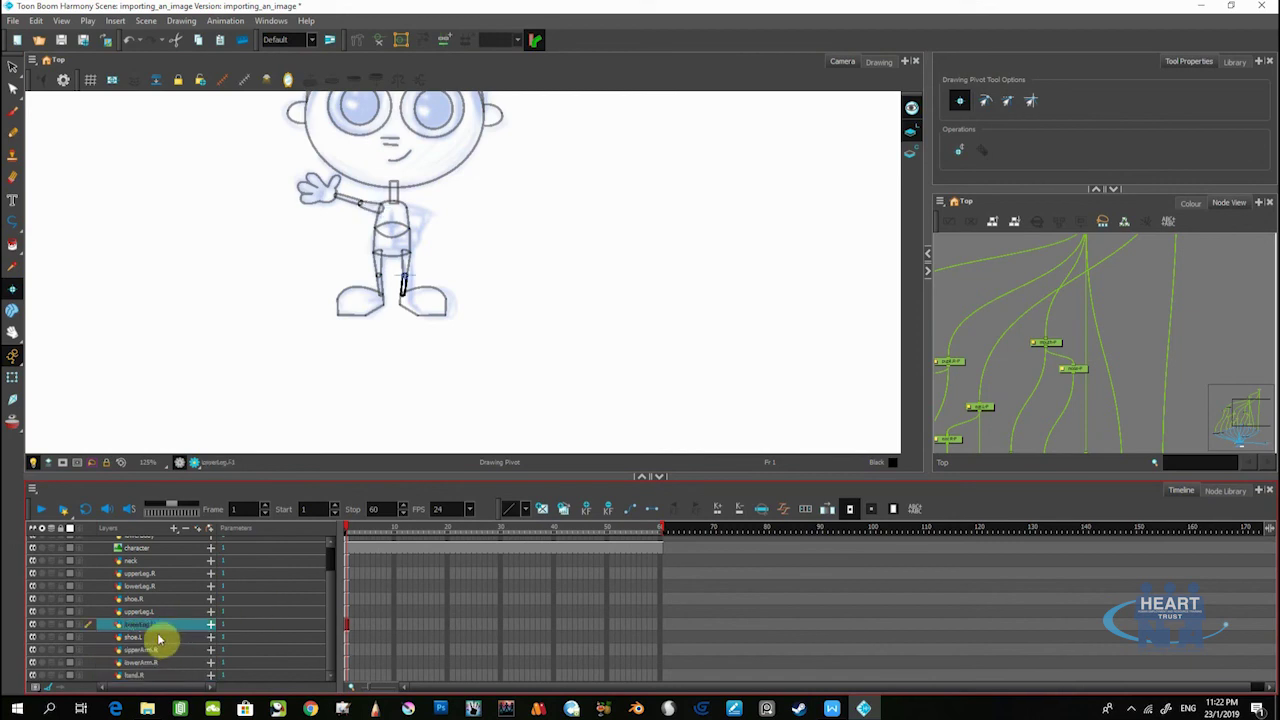
click(138, 651)
right_click(140, 651)
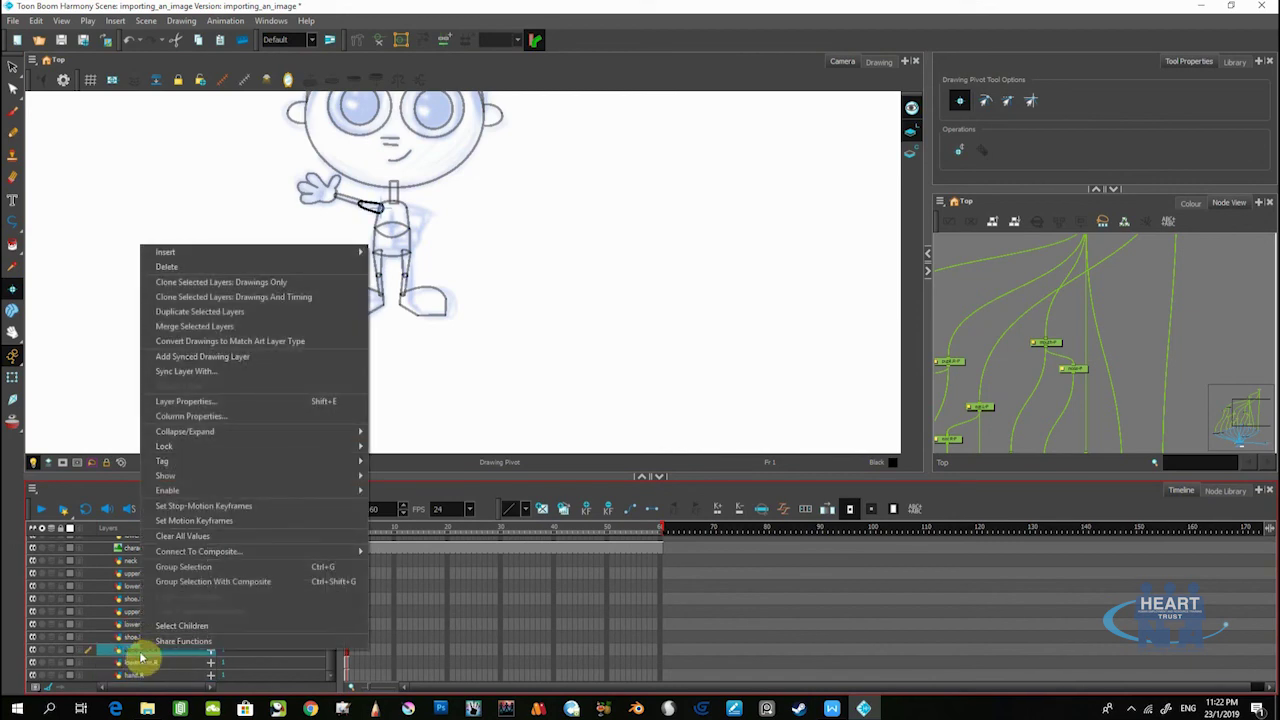
click(177, 312)
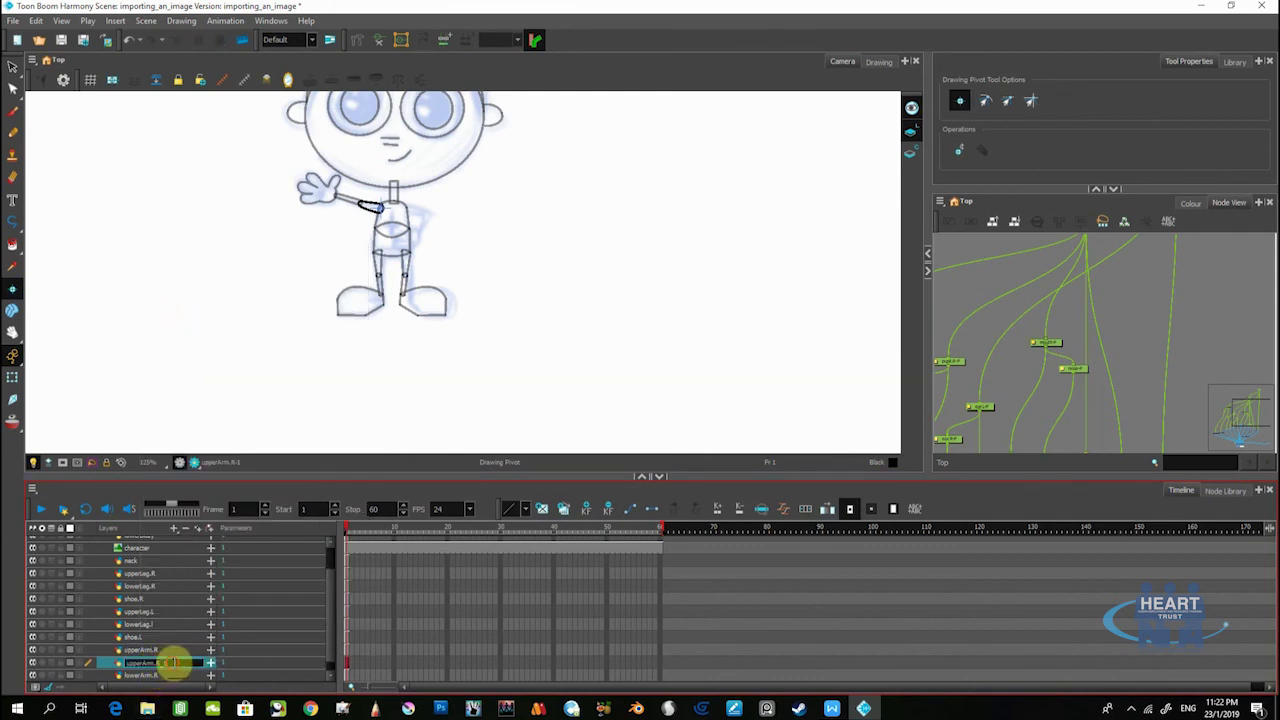
key(Caps_Lock)
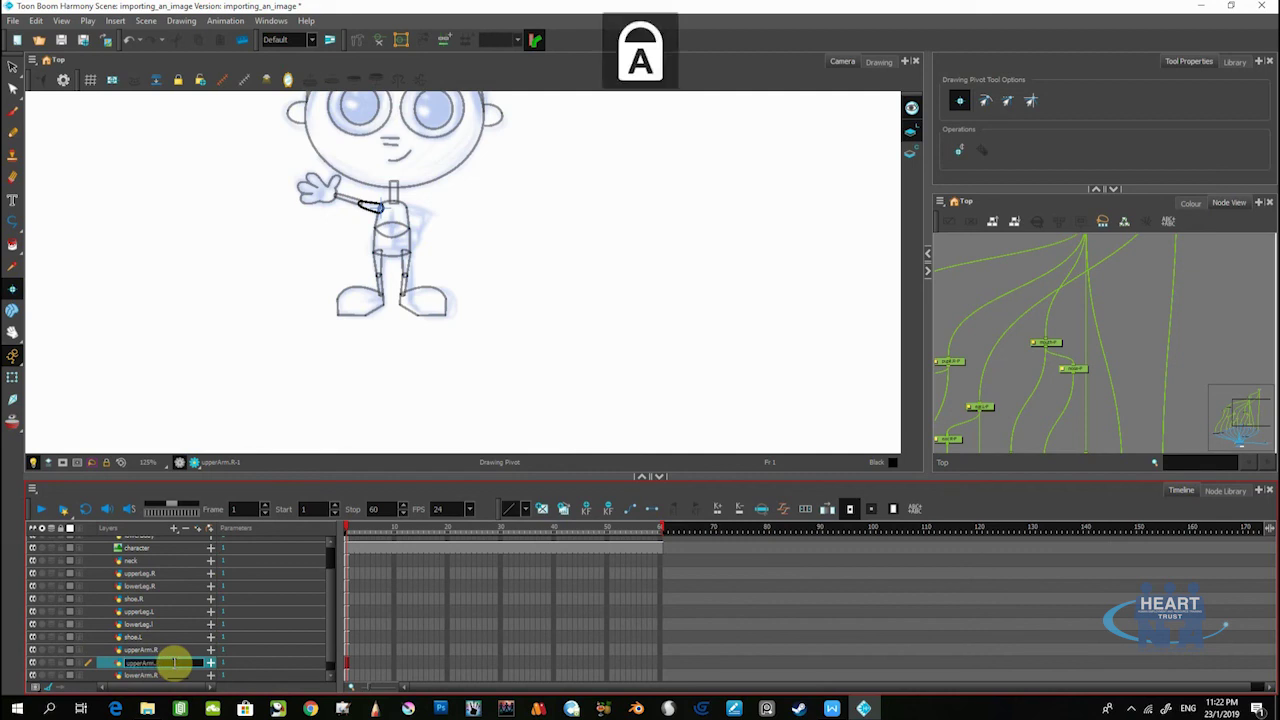
scroll(172, 665, down, 1)
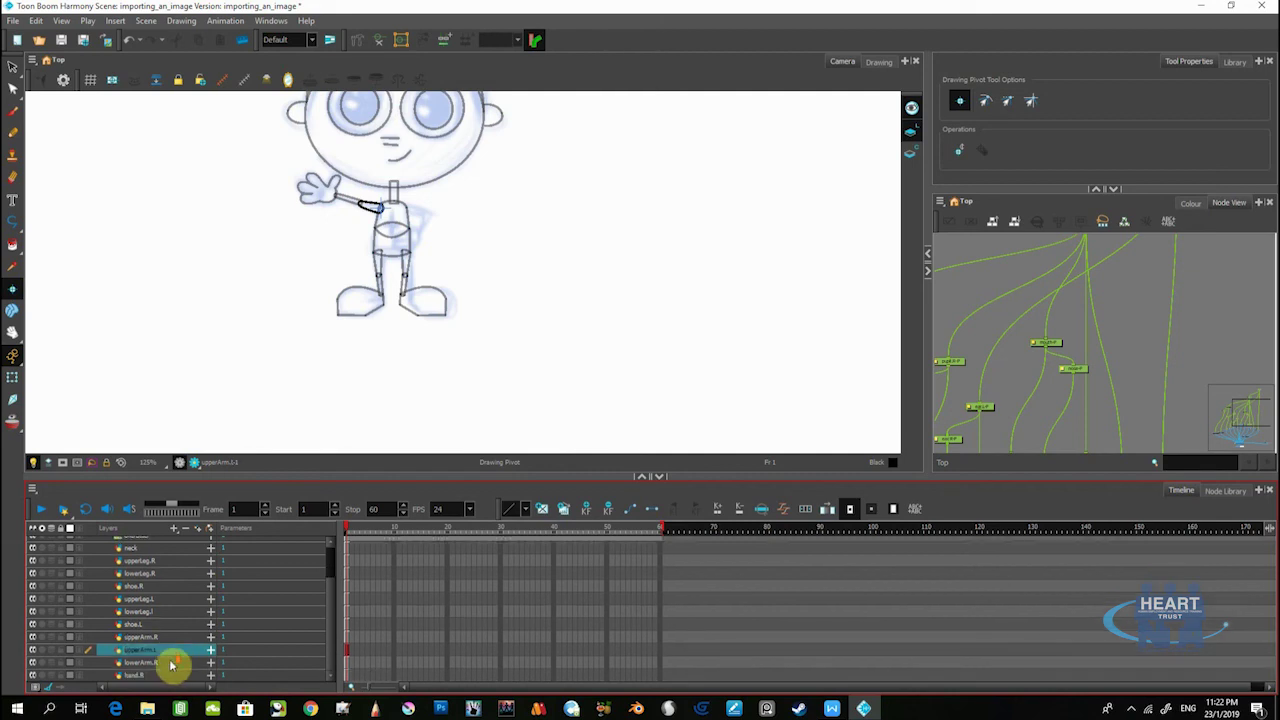
drag(156, 656, 152, 684)
Duplicate the lowerArm.R layer and name the copy lowerArm.L
click(145, 651)
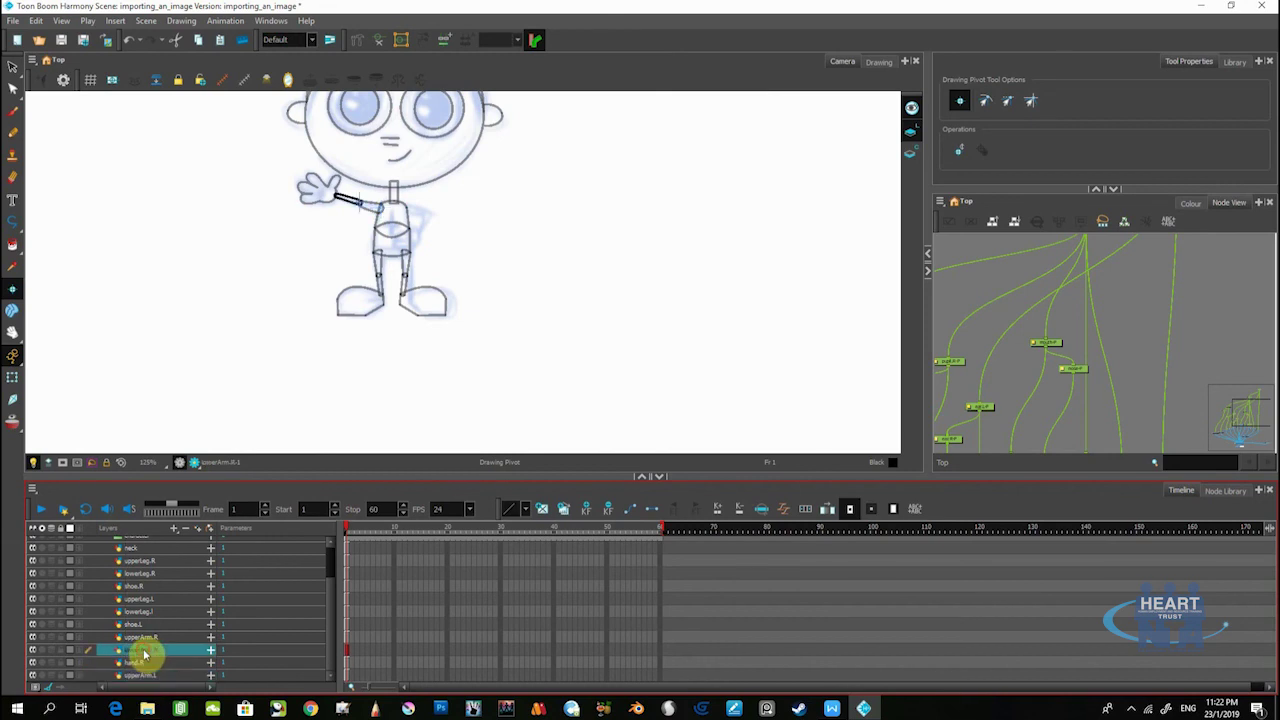
right_click(145, 651)
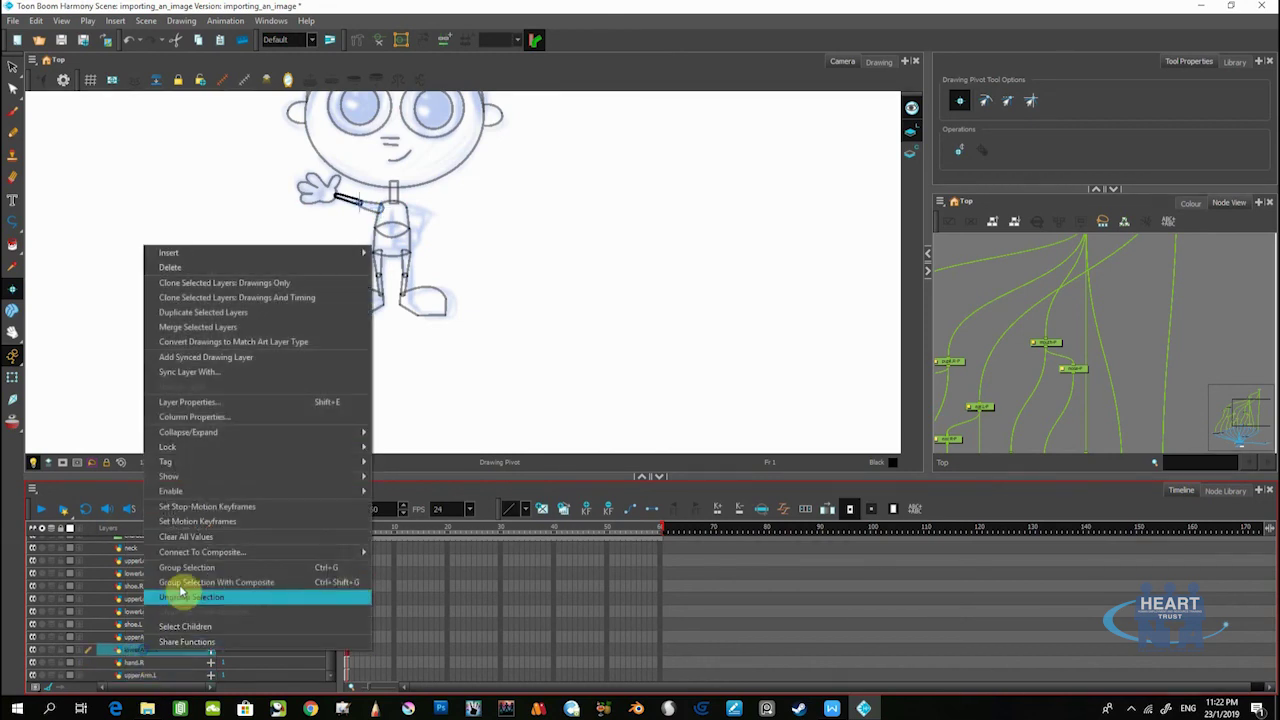
click(206, 313)
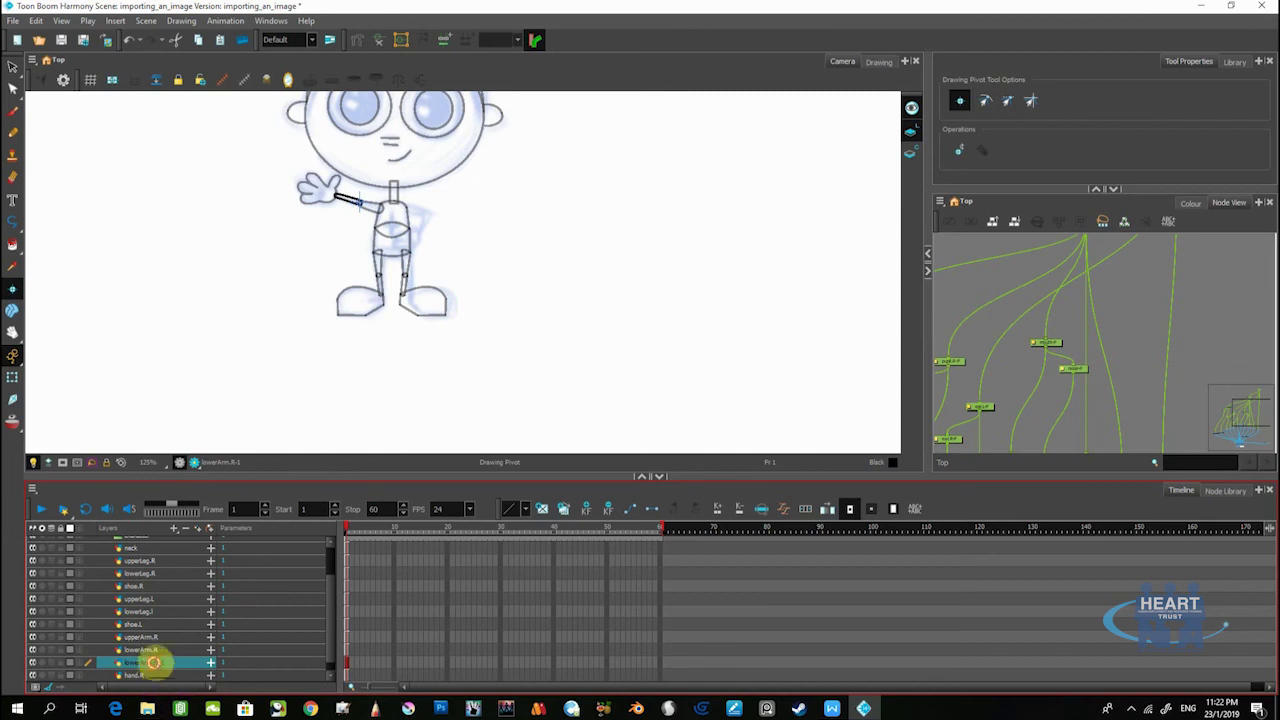
key(Caps_Lock)
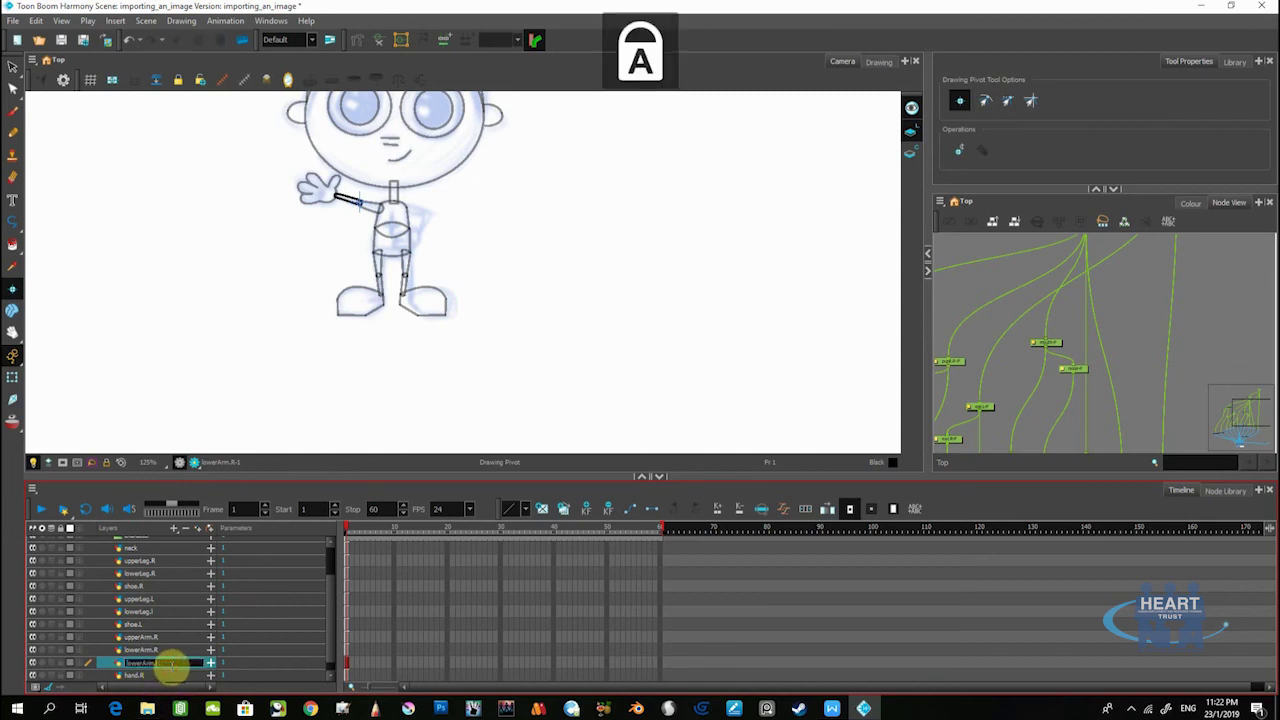
Duplicate the hand.R layer and name the copy hand.L
scroll(170, 673, down, 1)
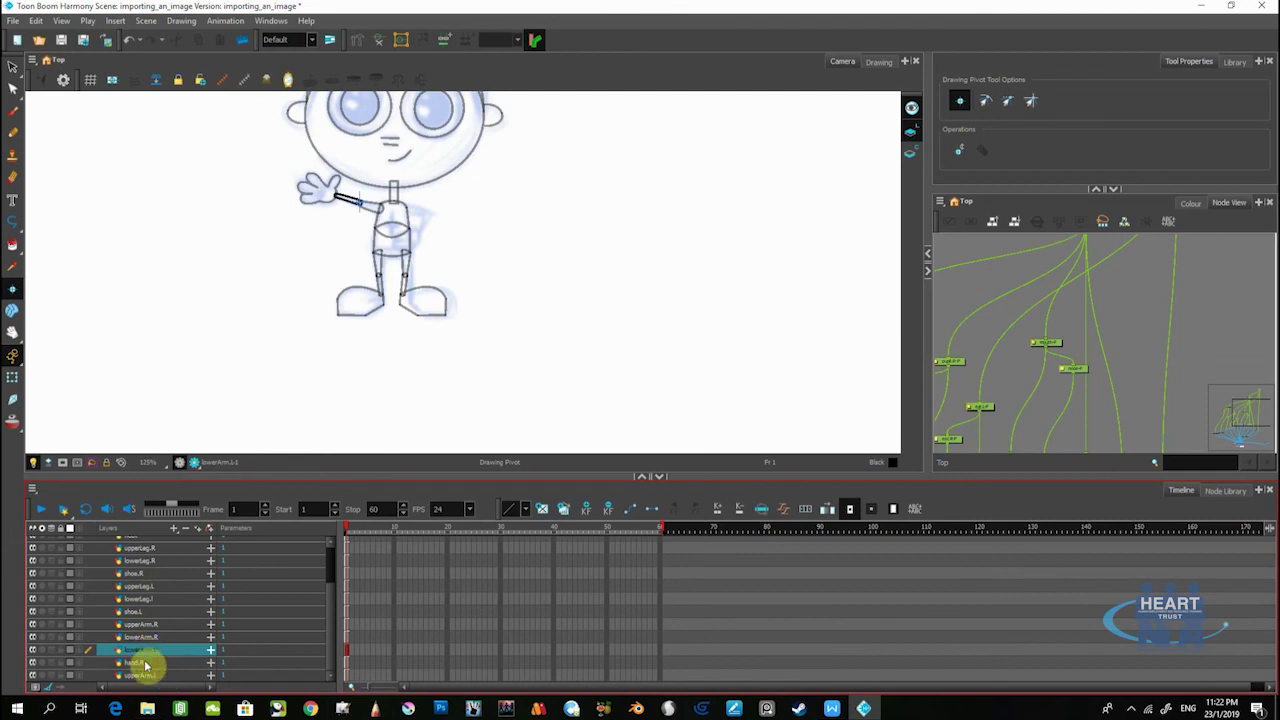
click(140, 663)
right_click(135, 664)
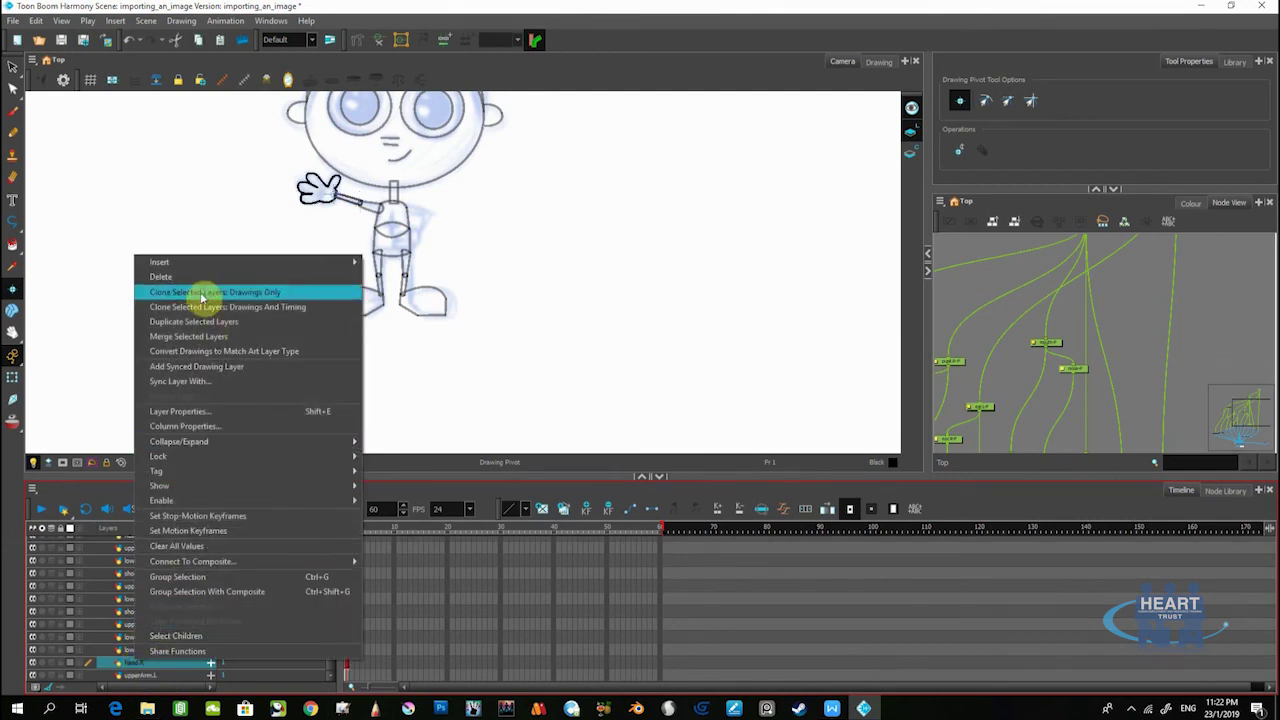
click(190, 325)
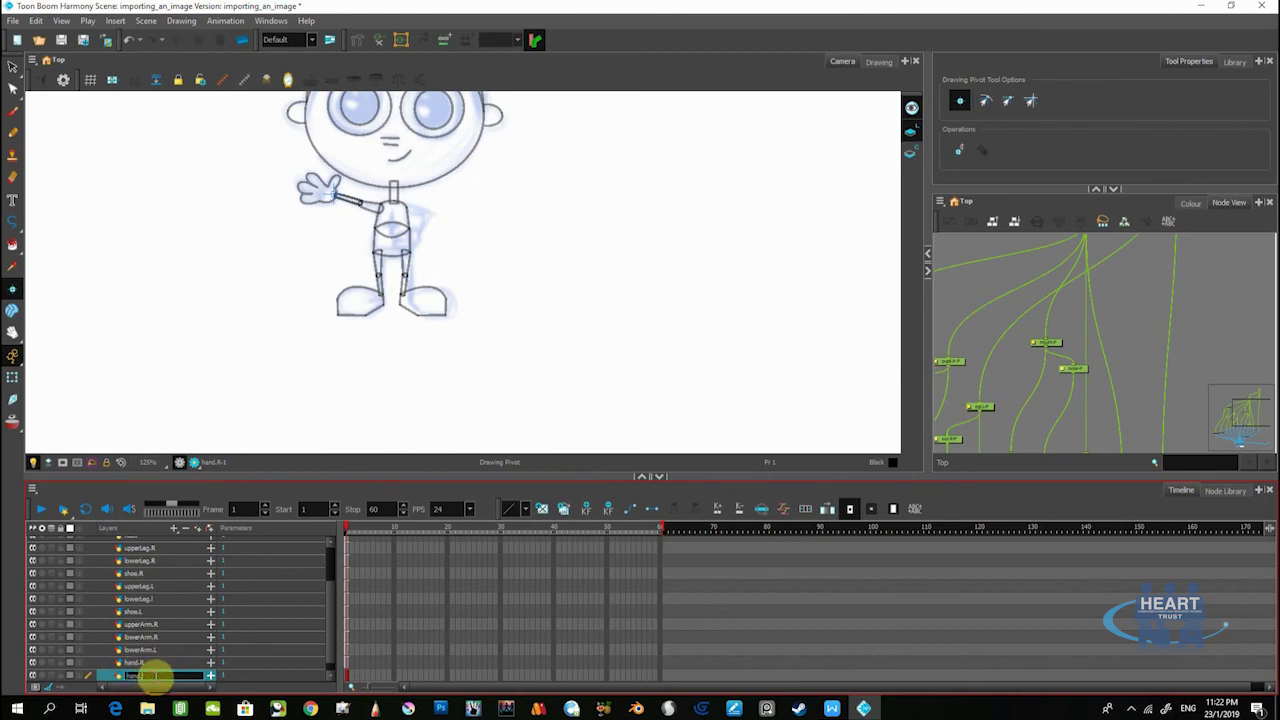
key(Caps_Lock)
text(L)
key(Caps_Lock)
key(Return)
Reorder the left arm layers below hand.R as upperArm.L, lowerArm.L and hand.L
scroll(163, 608, down, 1)
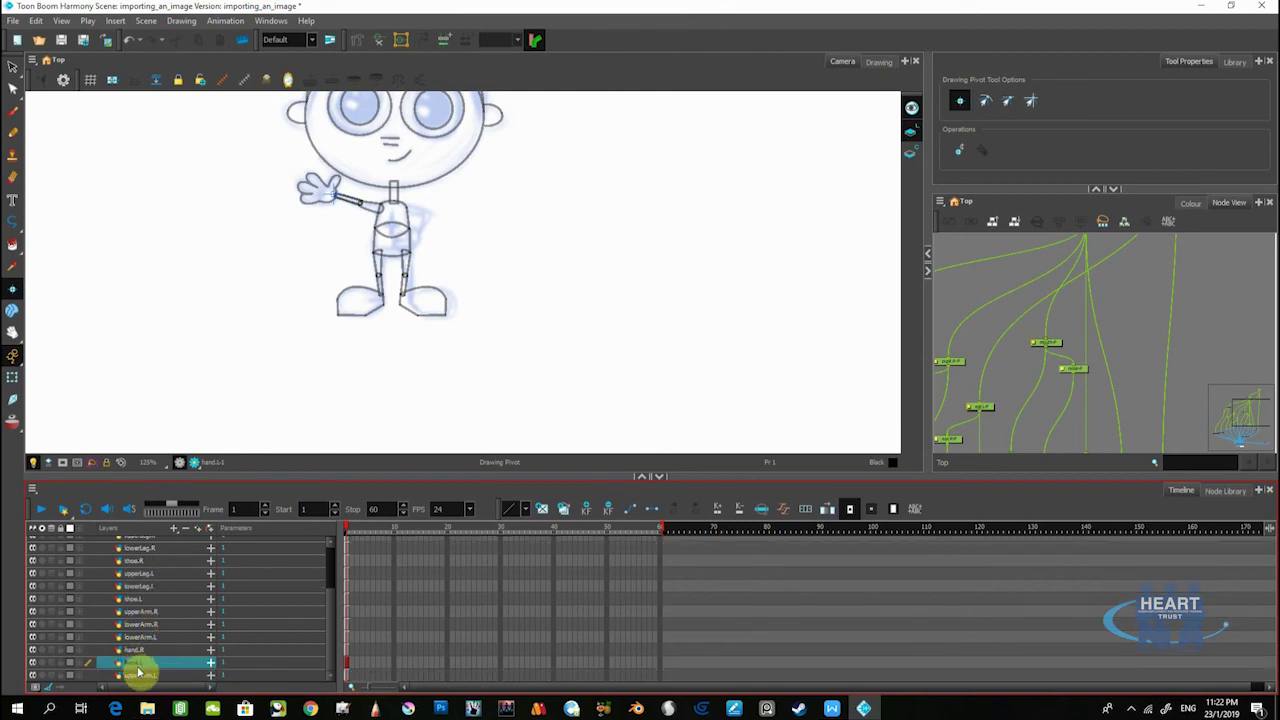
click(146, 676)
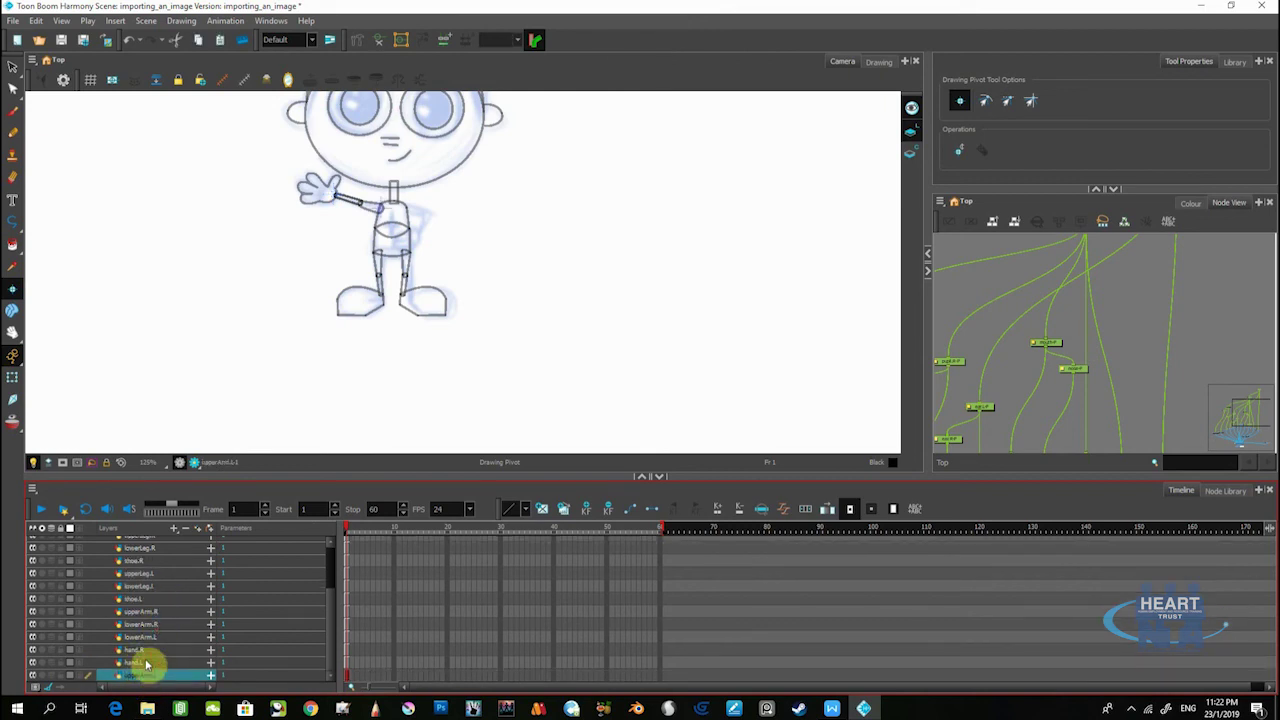
click(138, 639)
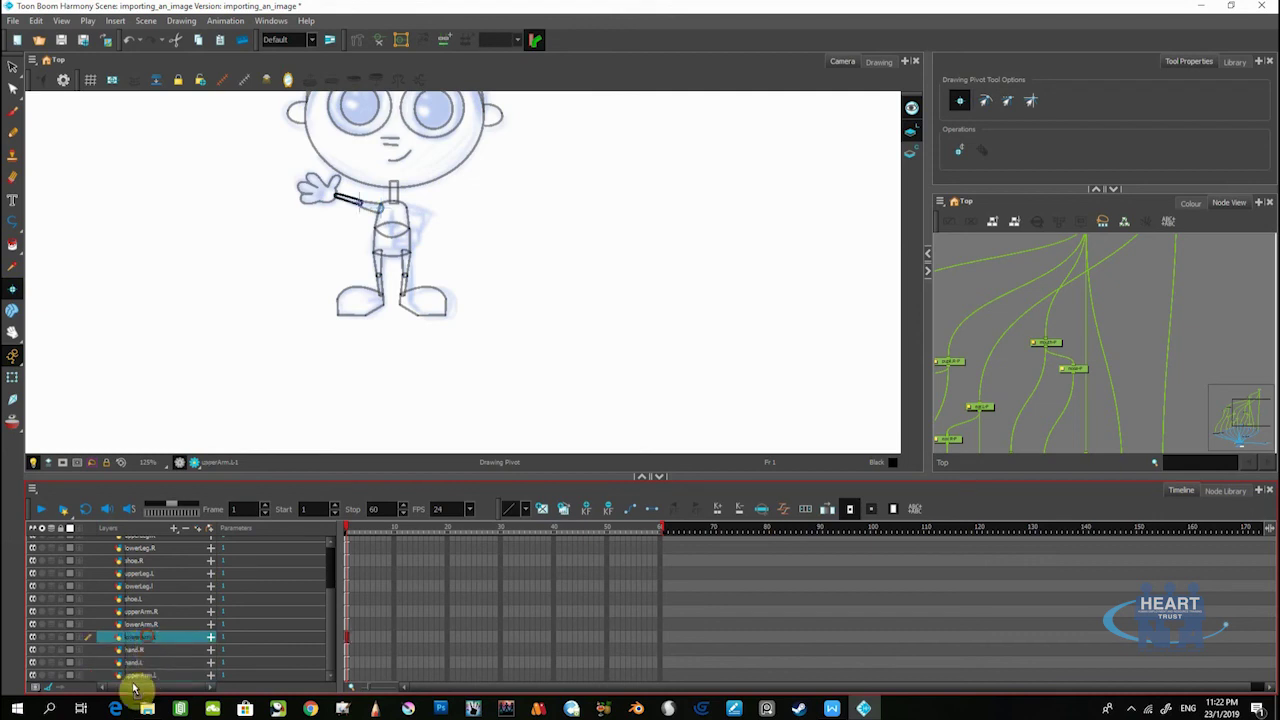
mouse_move(133, 685)
mouse_down()
mouse_move(137, 660)
mouse_move(138, 683)
mouse_up()
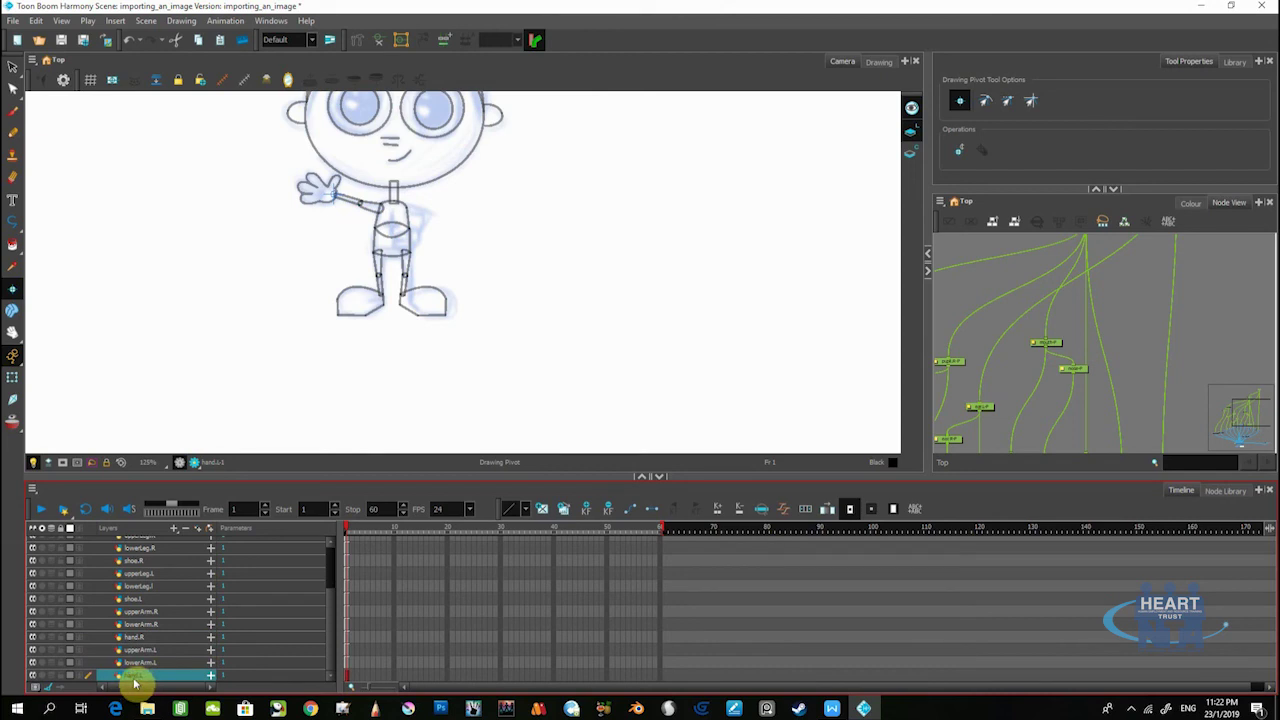
Hide the character reference image layer so only the traced line art is shown
scroll(150, 645, up, 5)
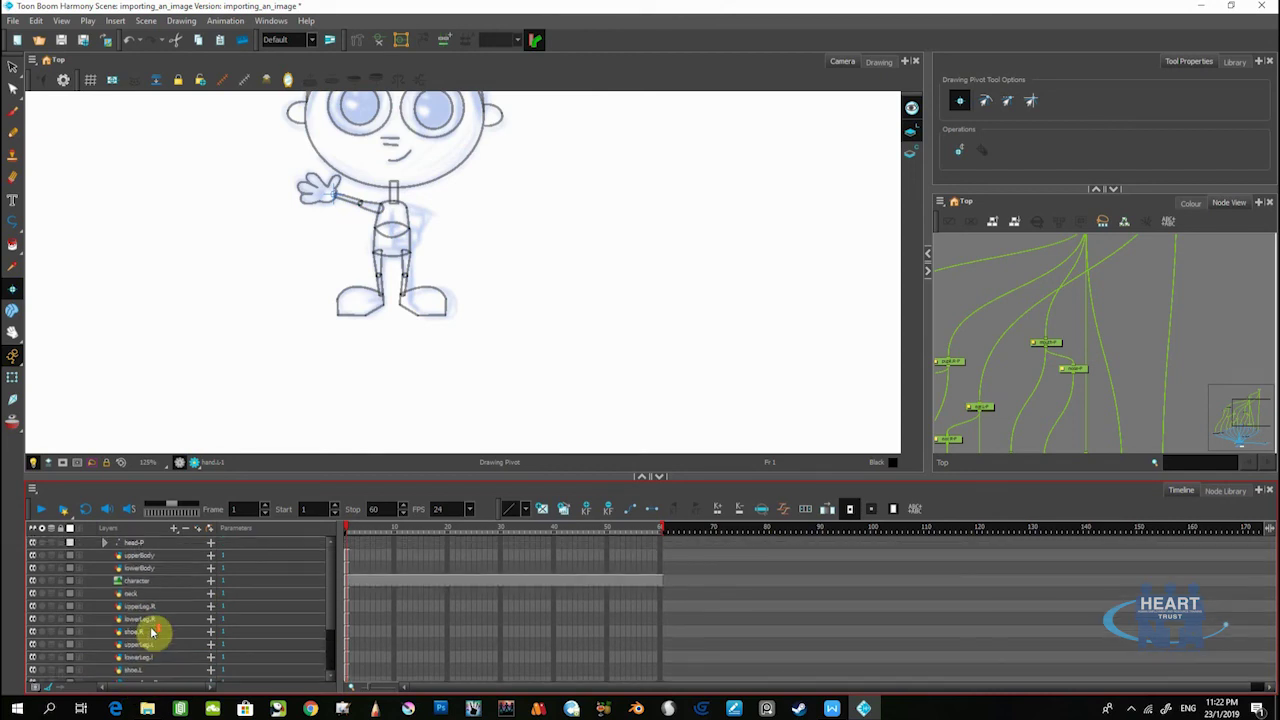
click(138, 584)
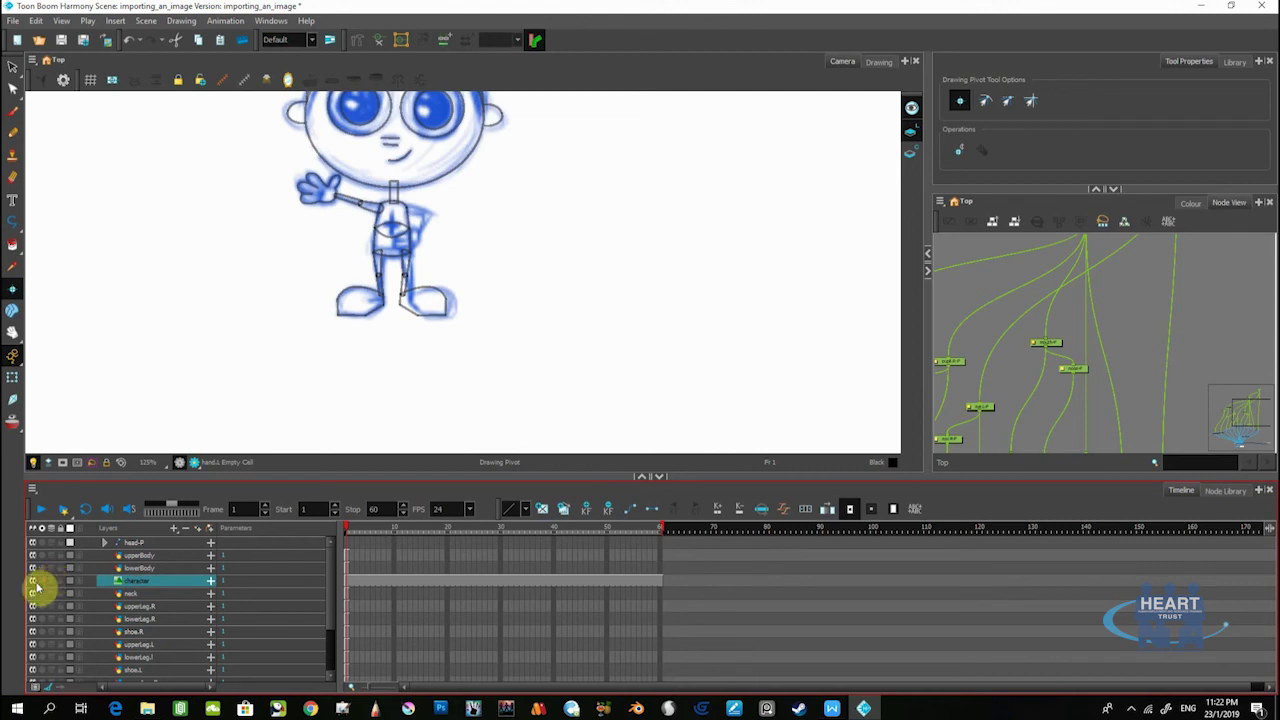
click(33, 581)
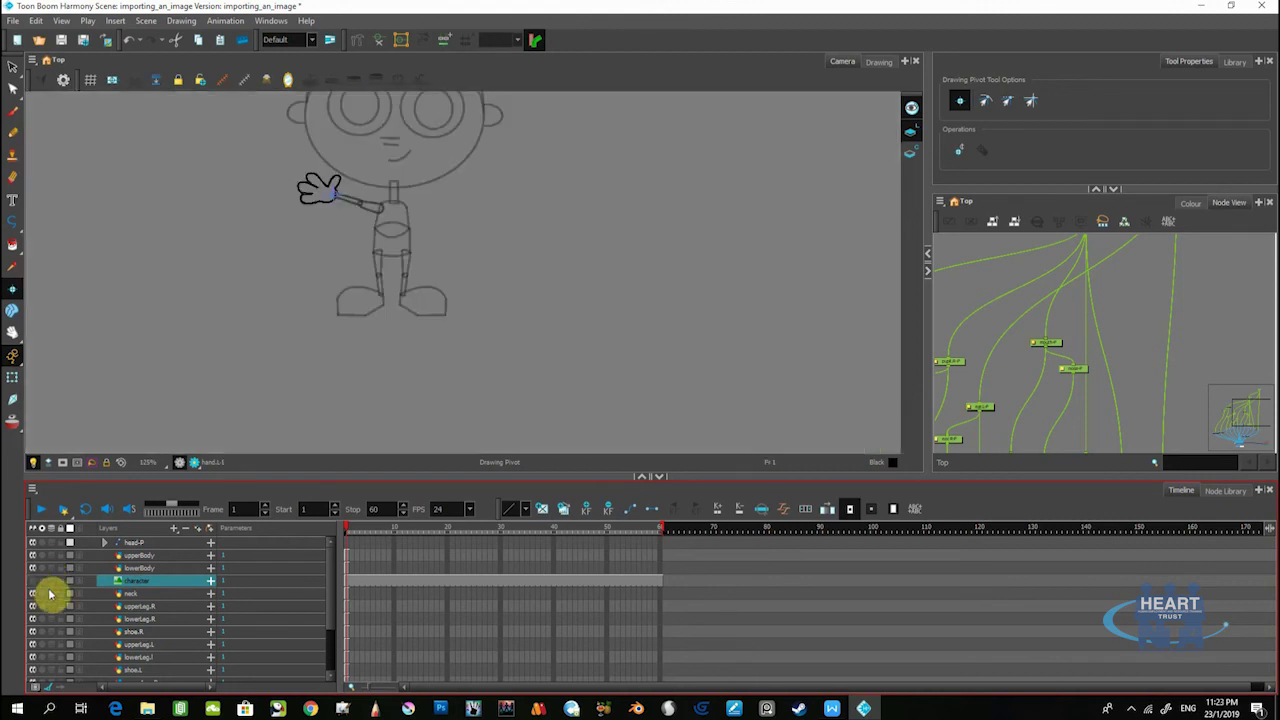
Move the hand.L drawing to the opposite side of the body from hand.R and flip it horizontally
scroll(353, 332, up, 2)
mouse_move(364, 284)
mouse_down()
mouse_move(357, 260)
mouse_move(343, 380)
mouse_move(342, 297)
mouse_up()
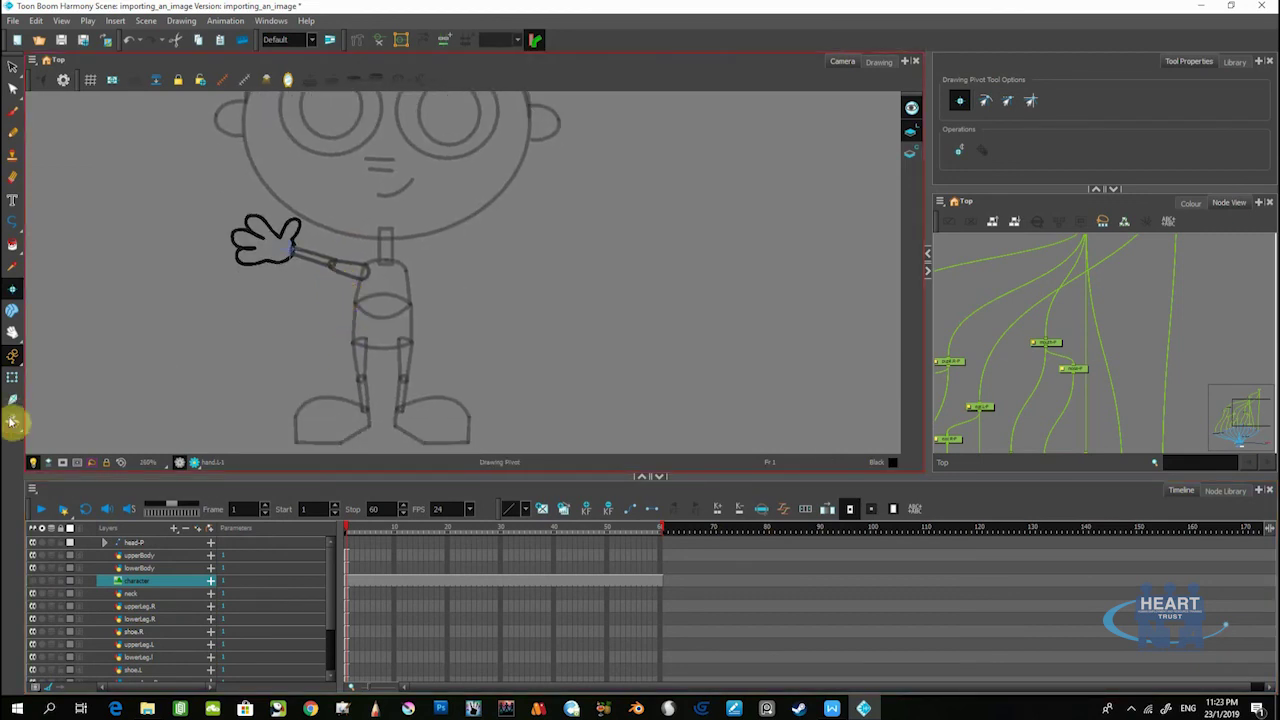
drag(224, 331, 200, 315)
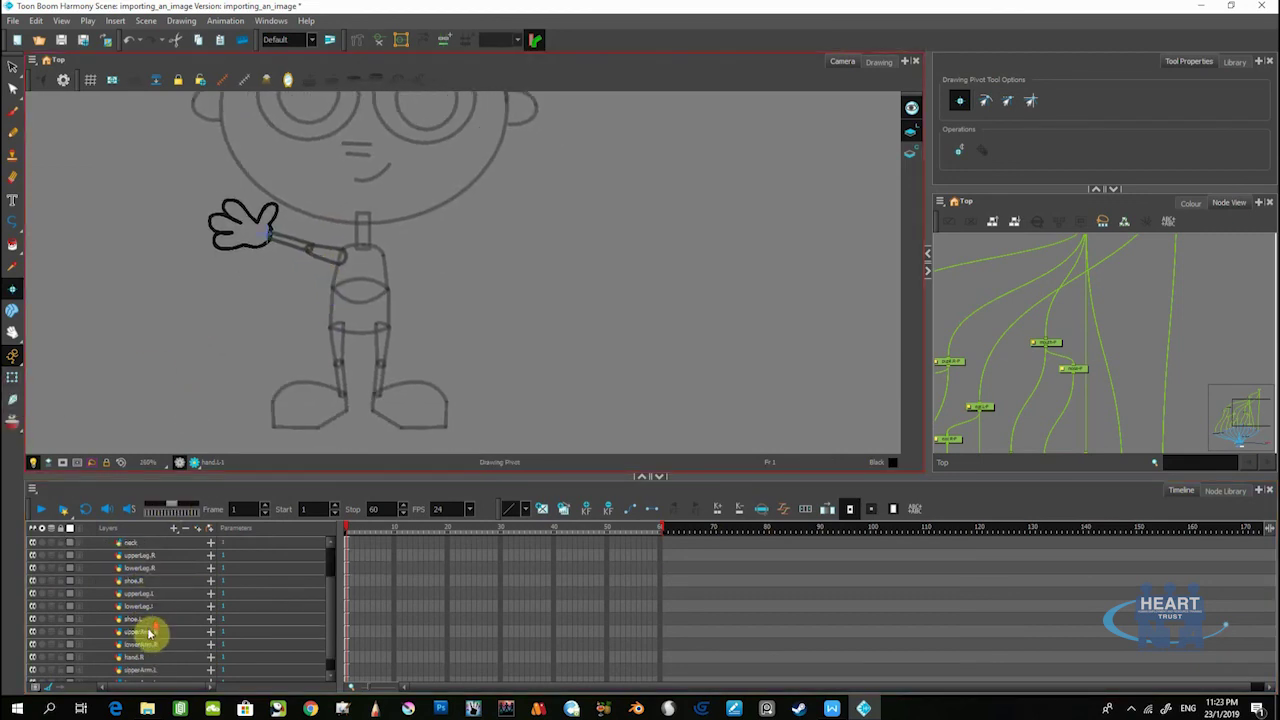
scroll(149, 634, down, 3)
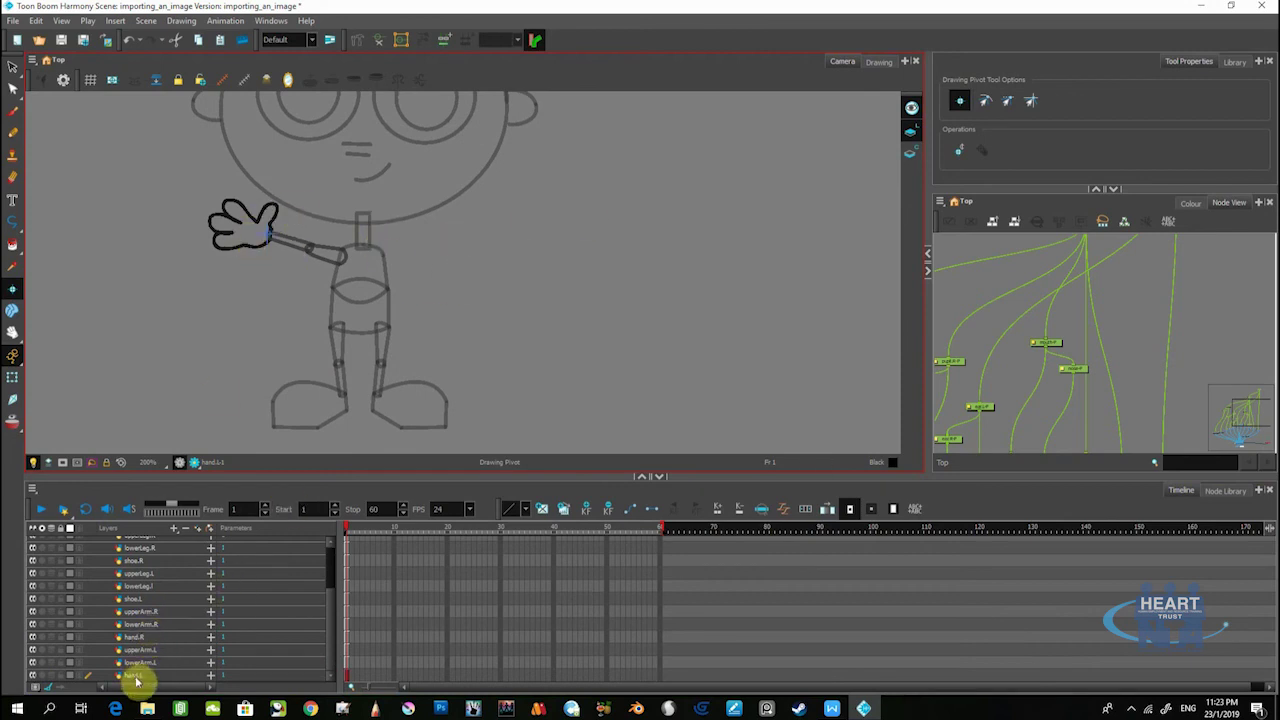
click(137, 679)
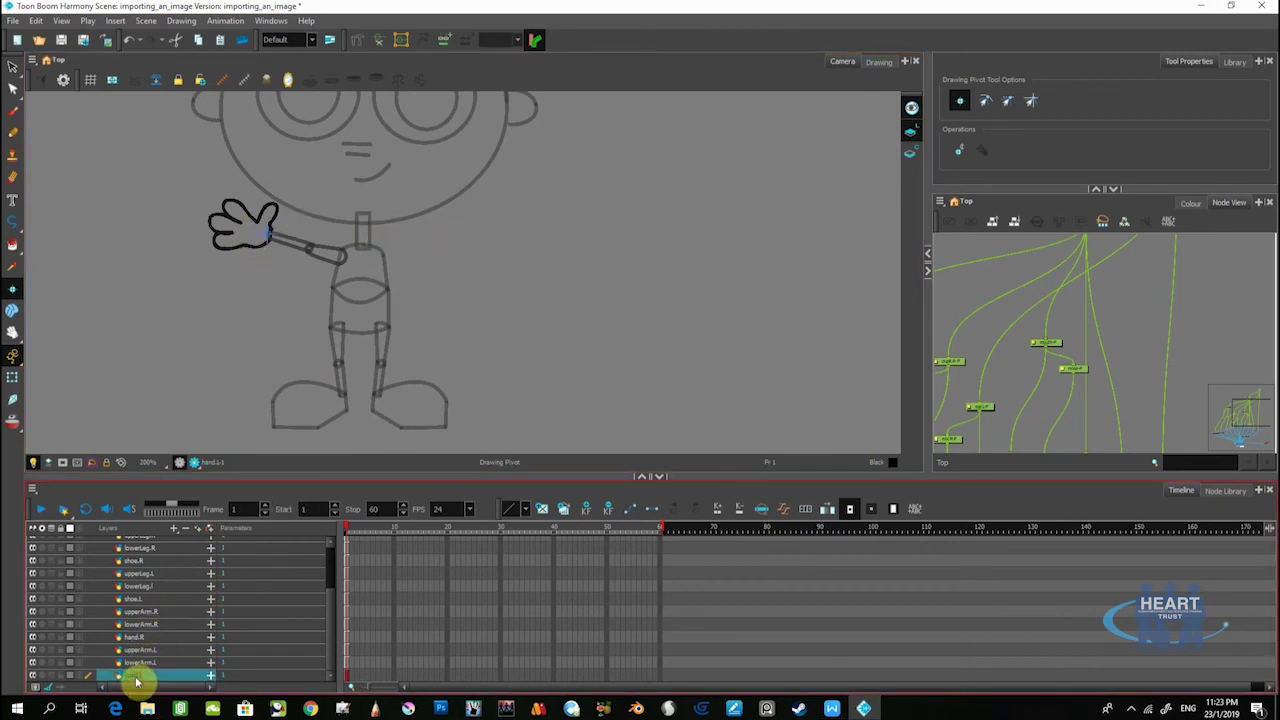
click(16, 70)
mouse_move(177, 189)
mouse_down()
mouse_move(207, 256)
mouse_move(288, 238)
mouse_move(277, 185)
mouse_move(228, 217)
mouse_move(414, 244)
mouse_move(448, 236)
mouse_move(452, 207)
mouse_move(504, 220)
mouse_up()
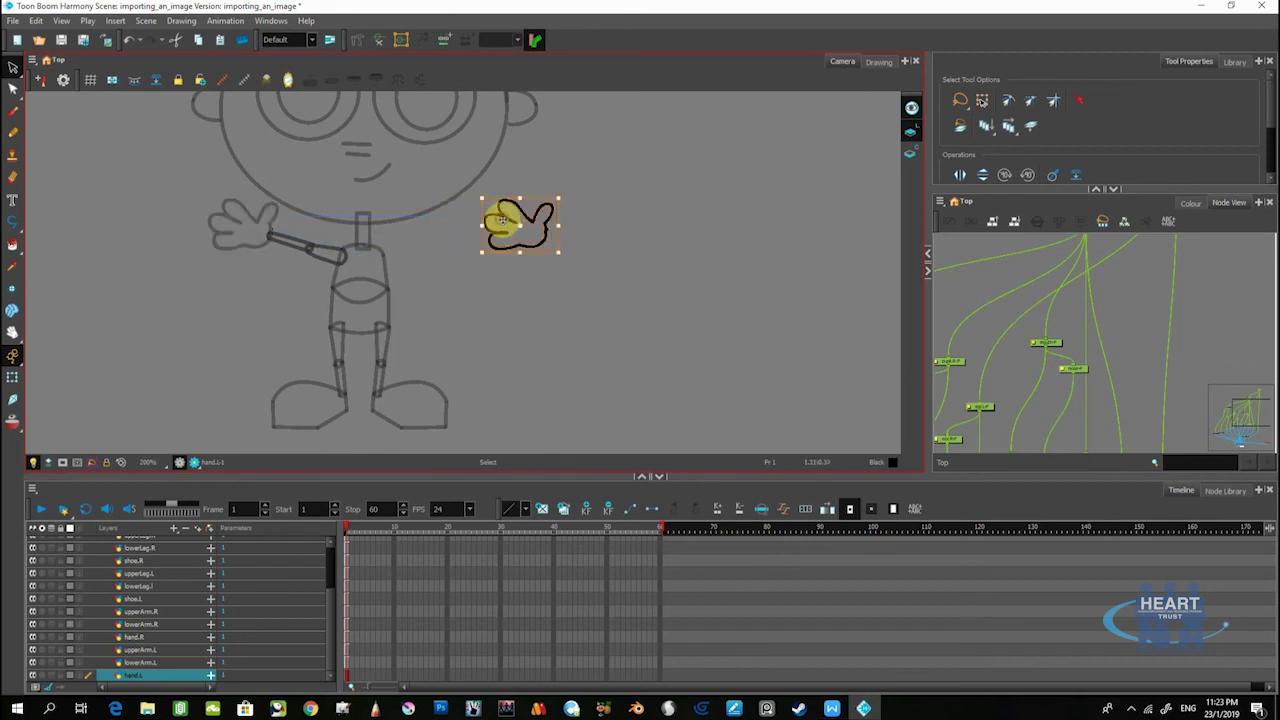
click(962, 176)
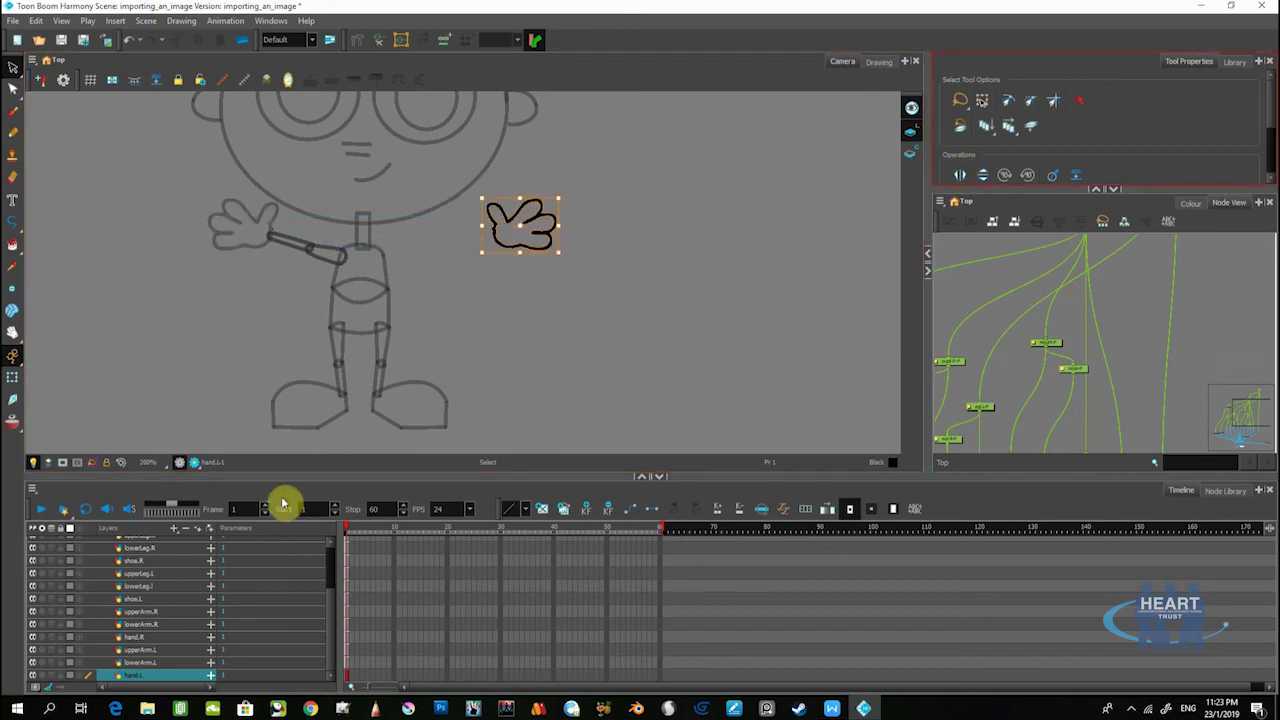
Move the lowerArm.L drawing across the body beside the wrist of hand.L and flip it horizontally
click(137, 662)
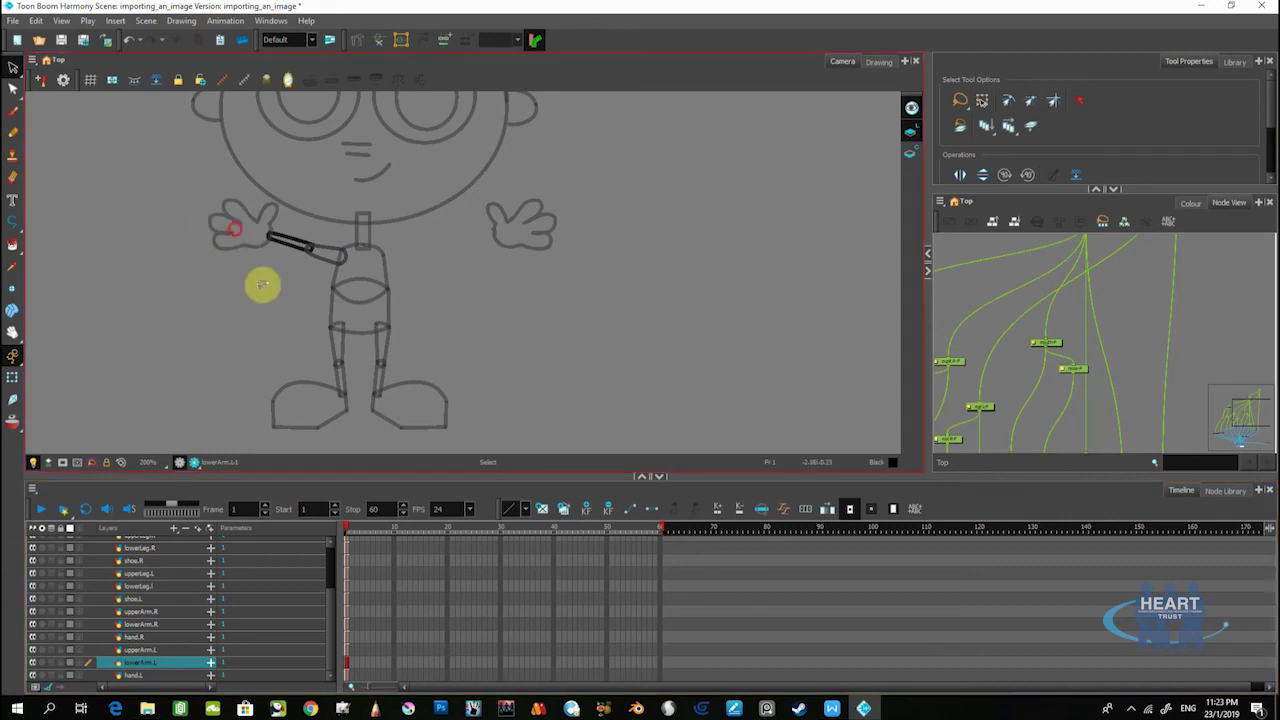
drag(246, 254, 363, 225)
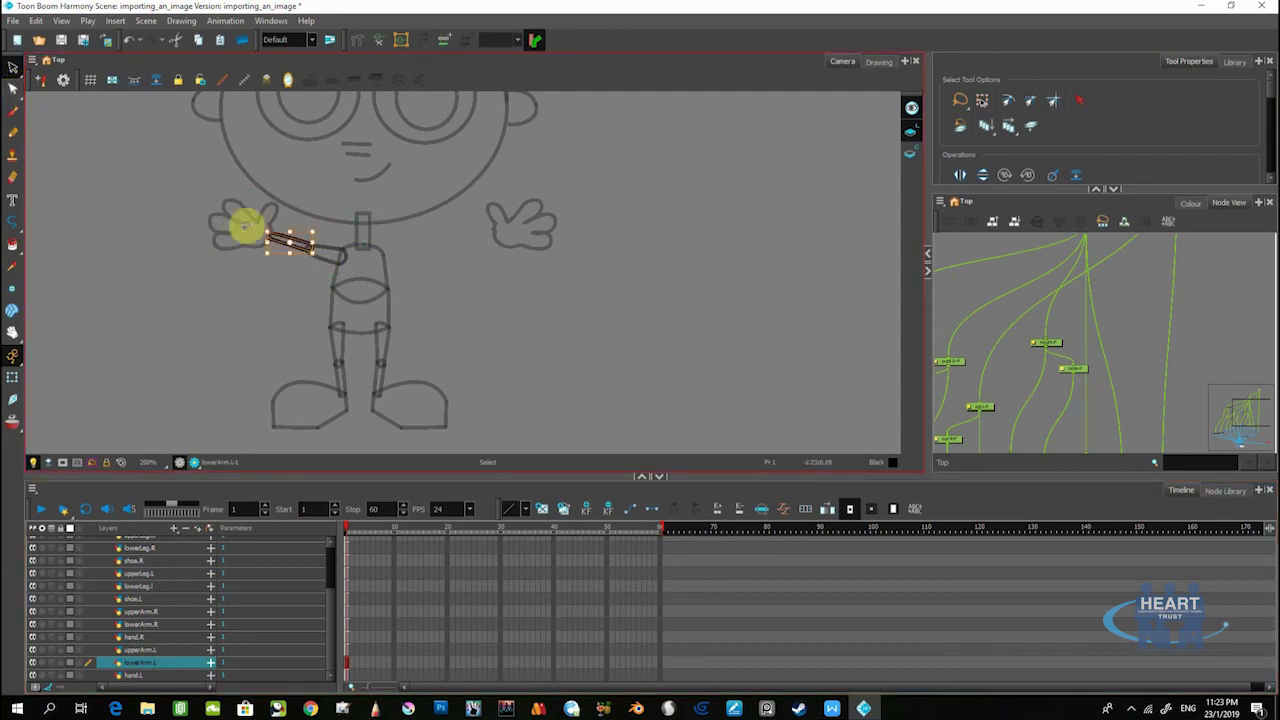
drag(280, 247, 473, 260)
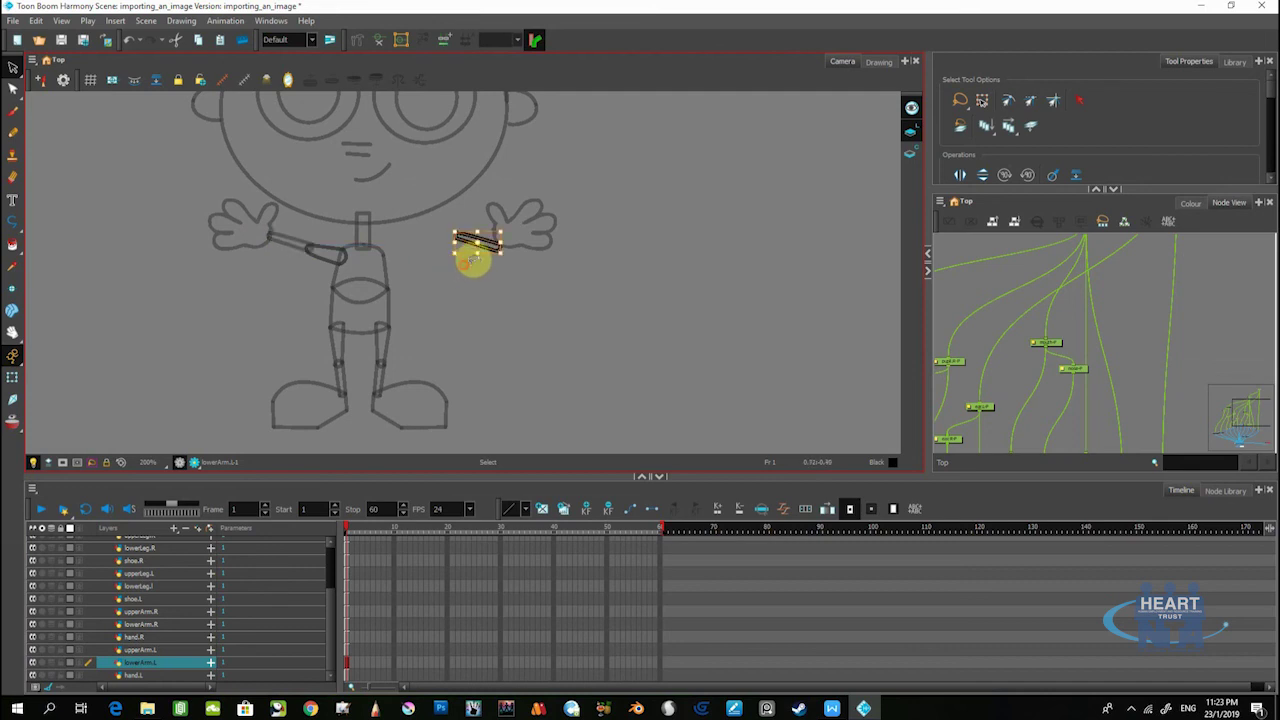
click(960, 176)
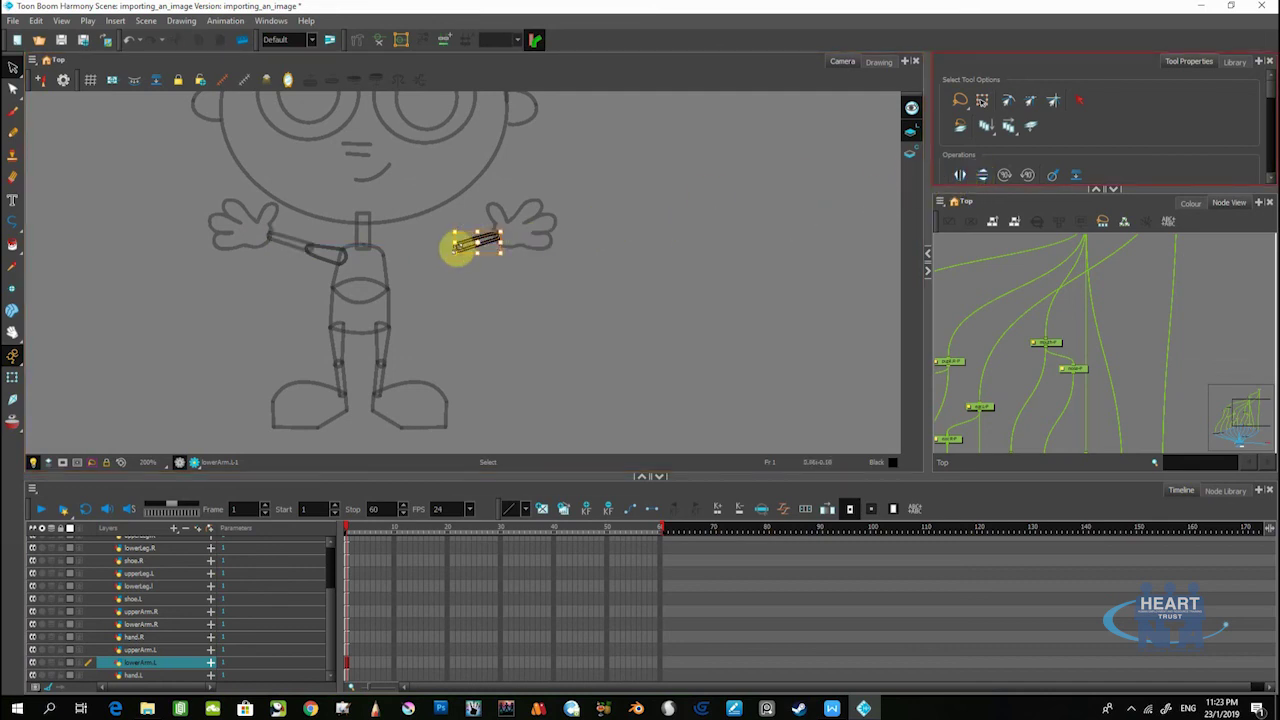
Nudge the lowerArm.L drawing slightly toward the body so its outer end overlaps the wrist of hand.L
click(466, 245)
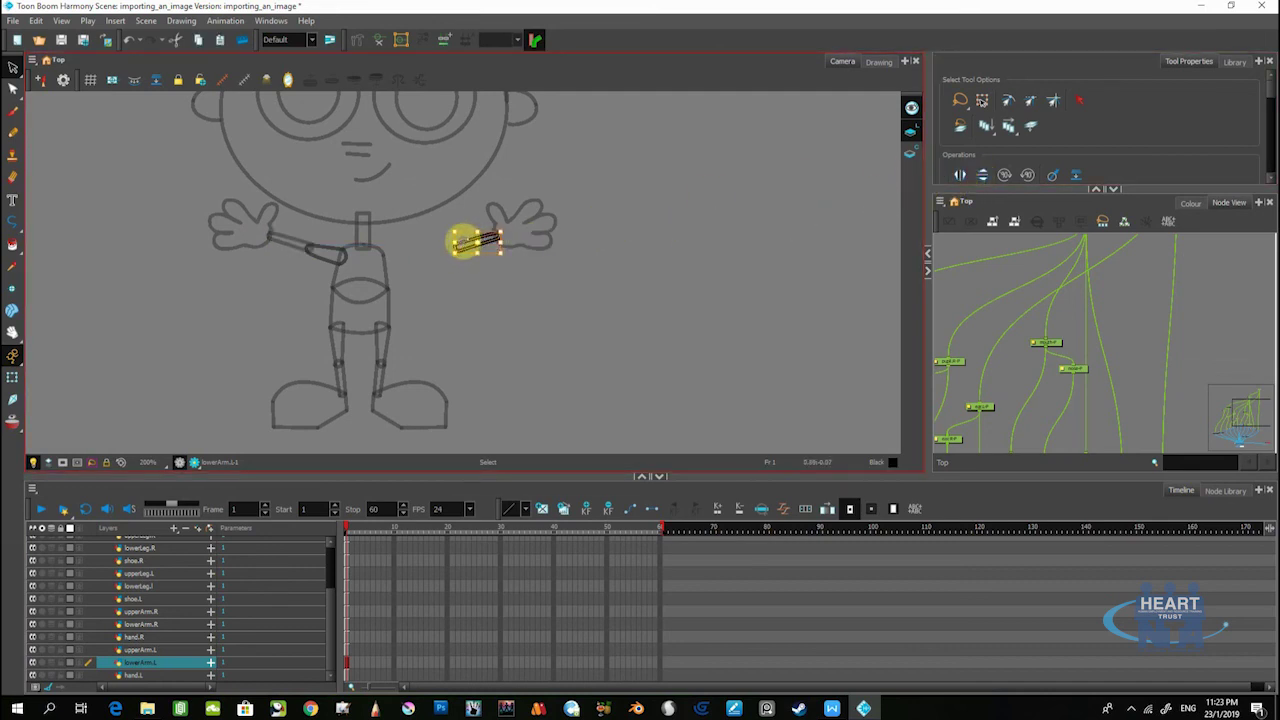
scroll(500, 246, down, 3)
scroll(505, 240, up, 5)
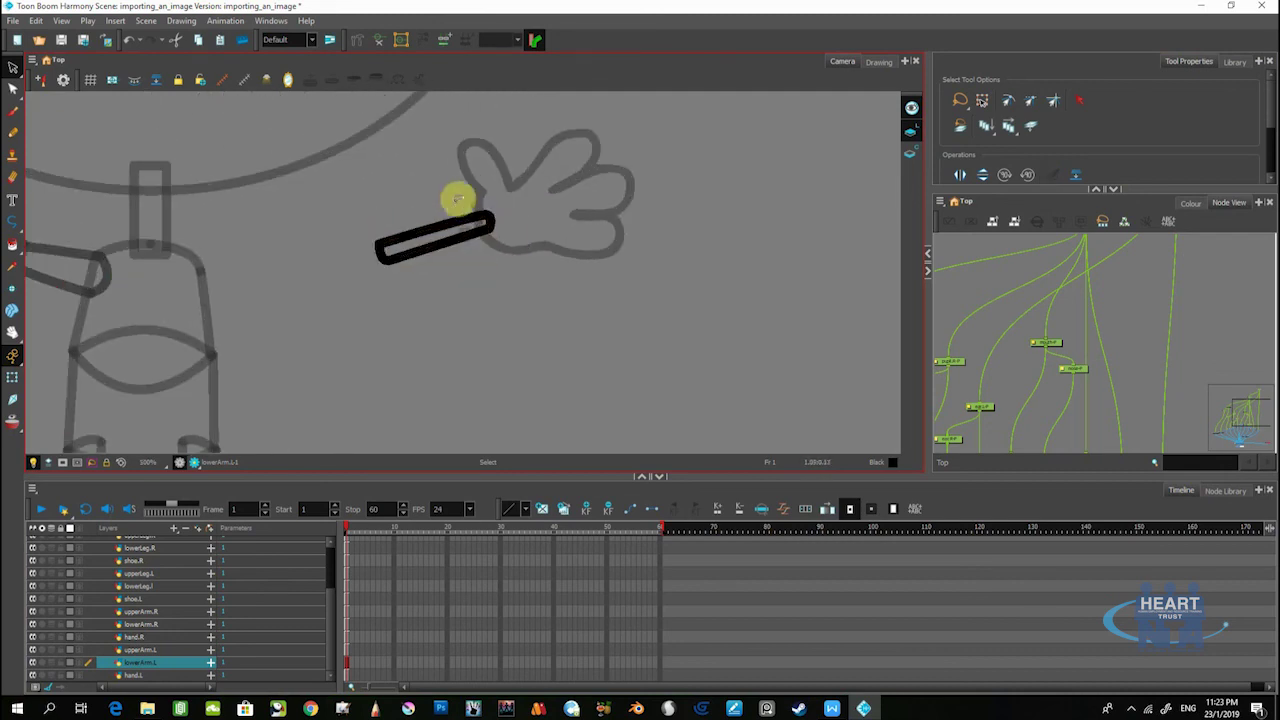
click(454, 236)
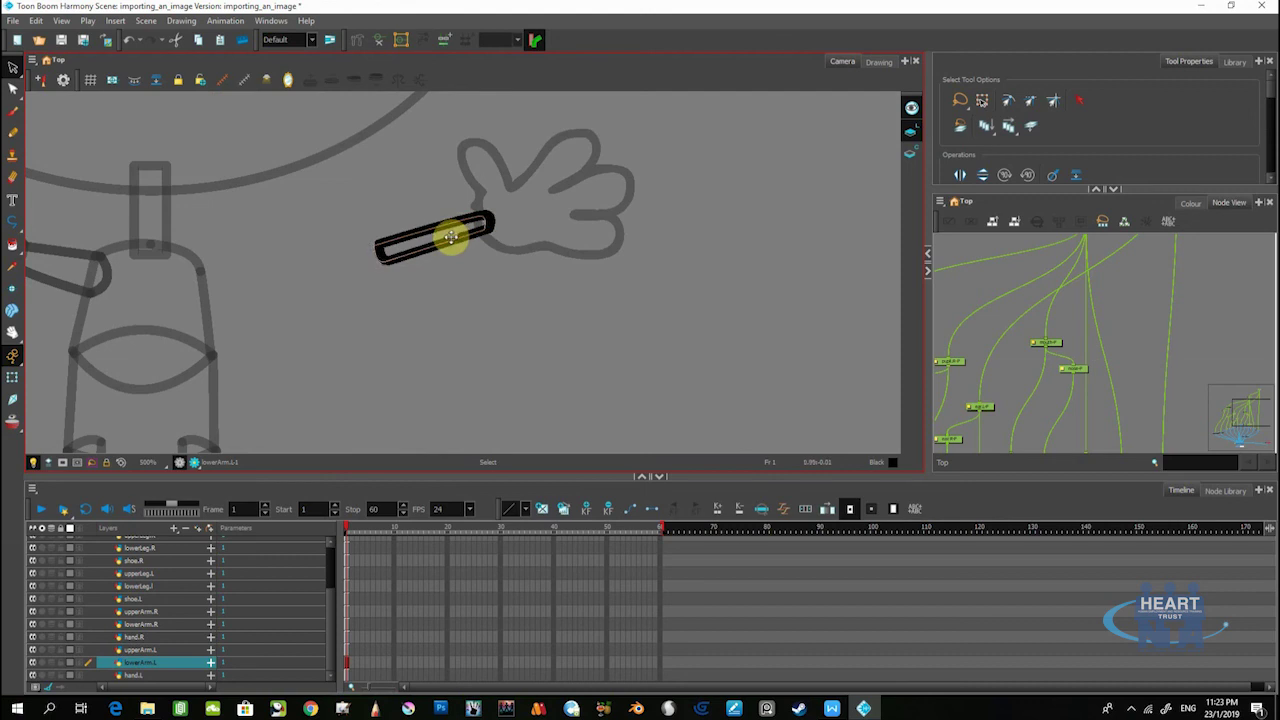
click(451, 237)
Move the upperArm.L drawing across the body, flip it horizontally and align its narrow end with the elbow end of lowerArm.L
click(133, 652)
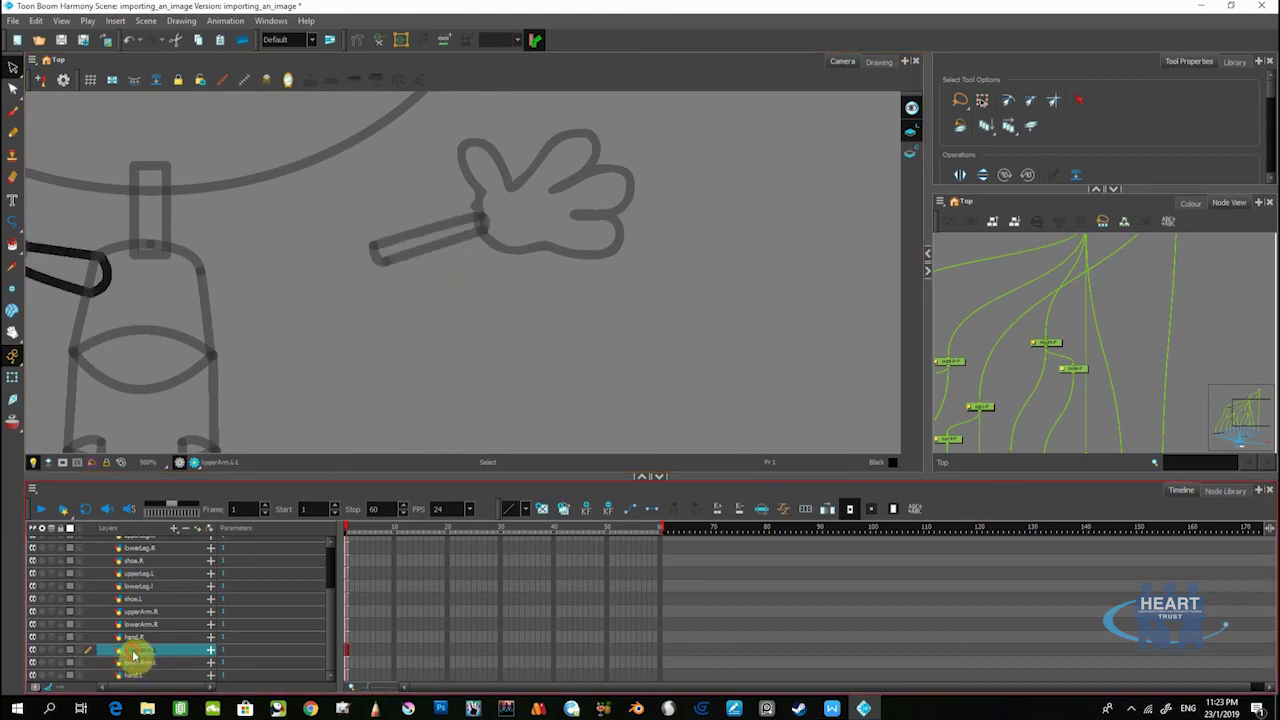
scroll(149, 291, down, 2)
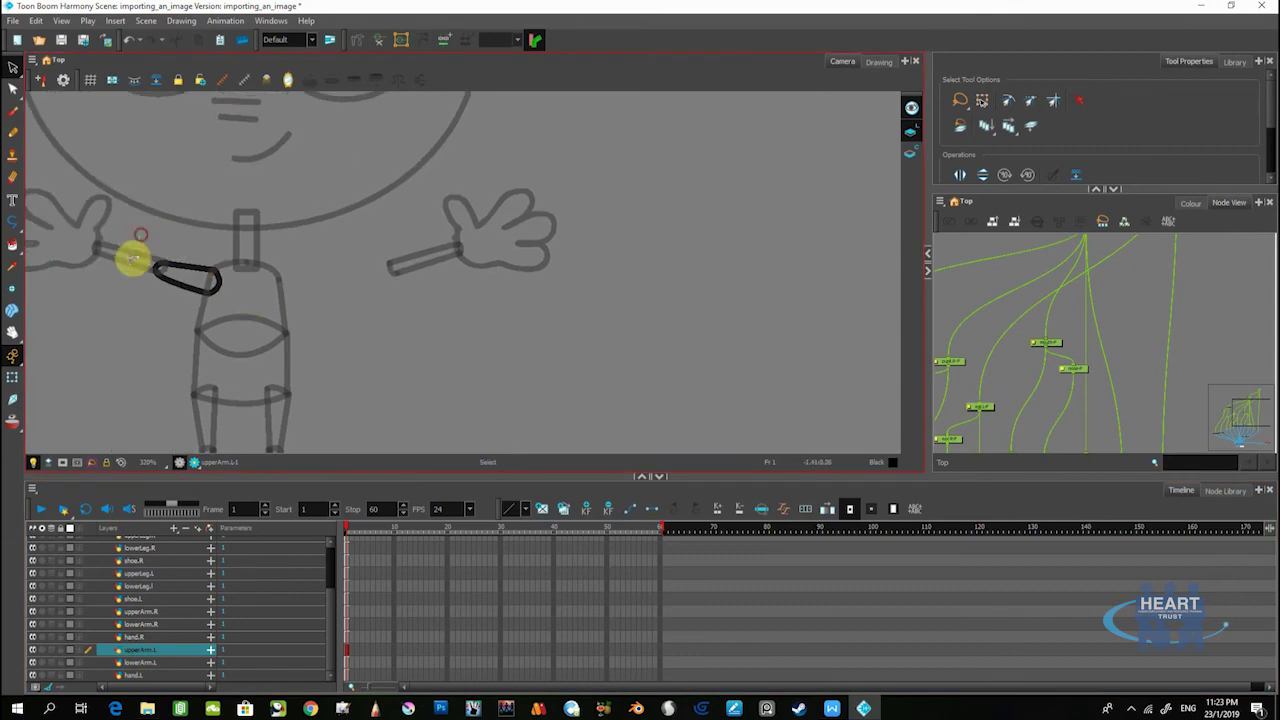
click(174, 278)
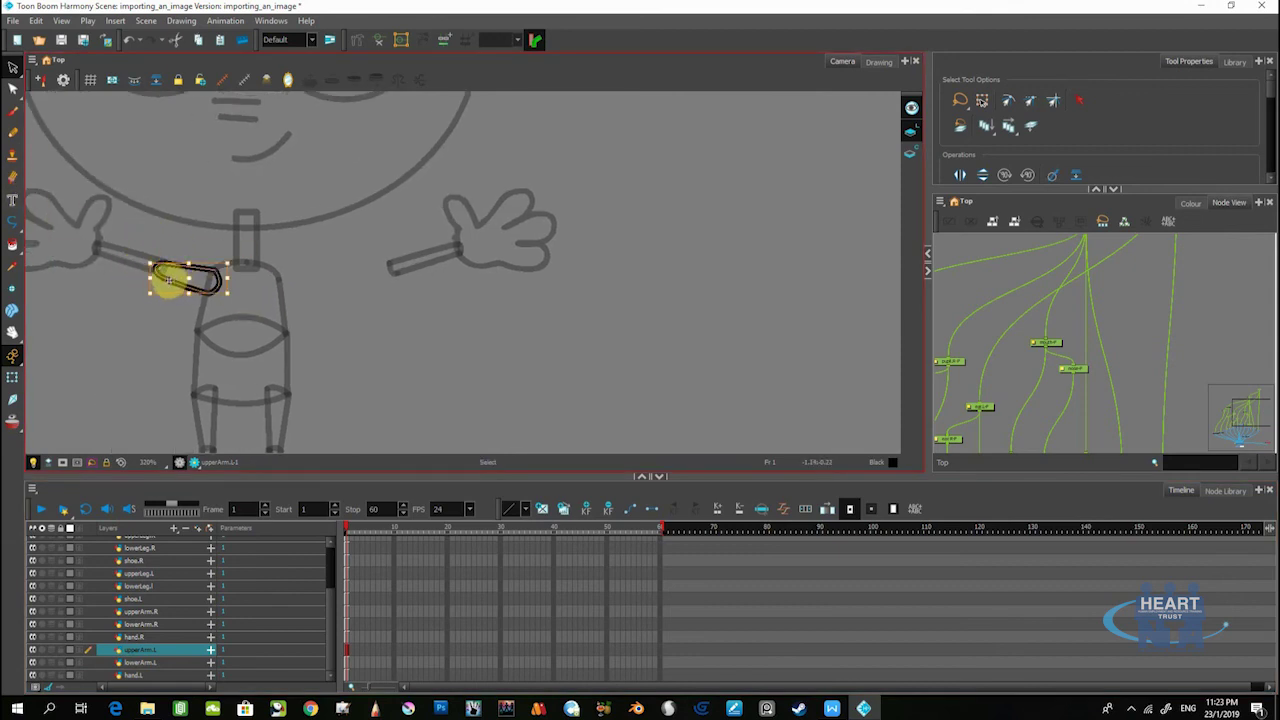
drag(172, 280, 366, 279)
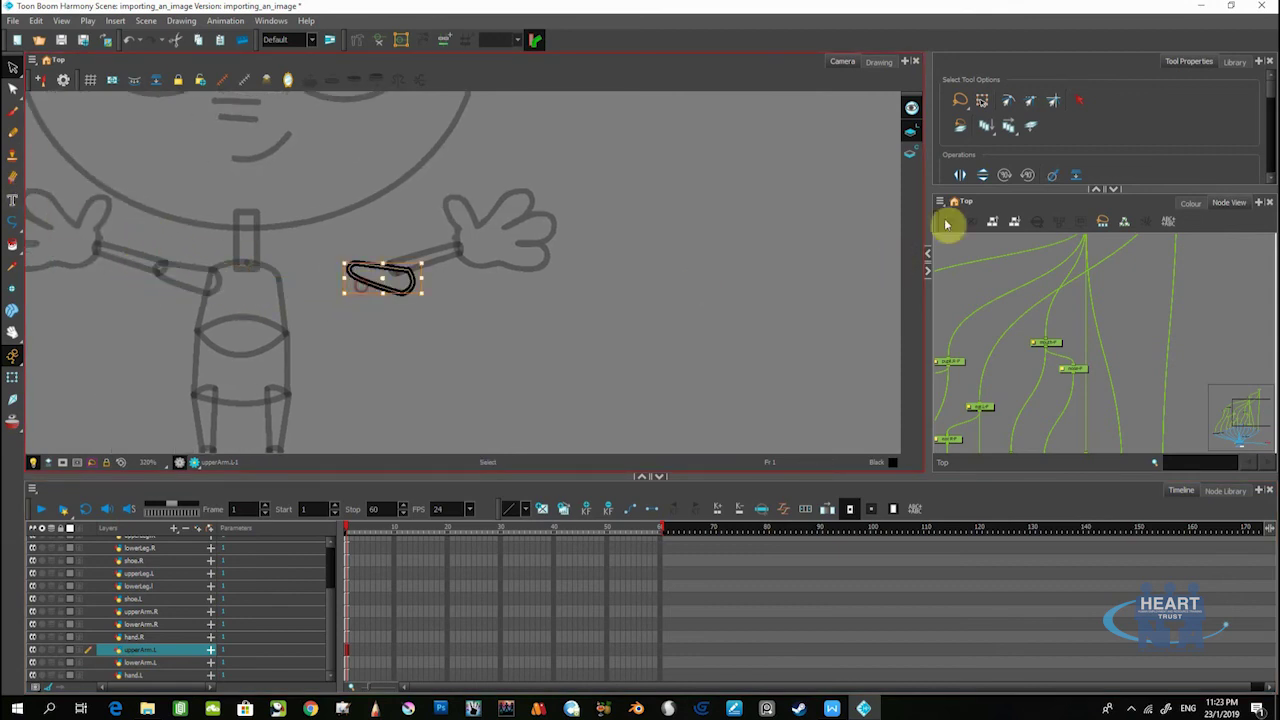
click(963, 177)
click(390, 282)
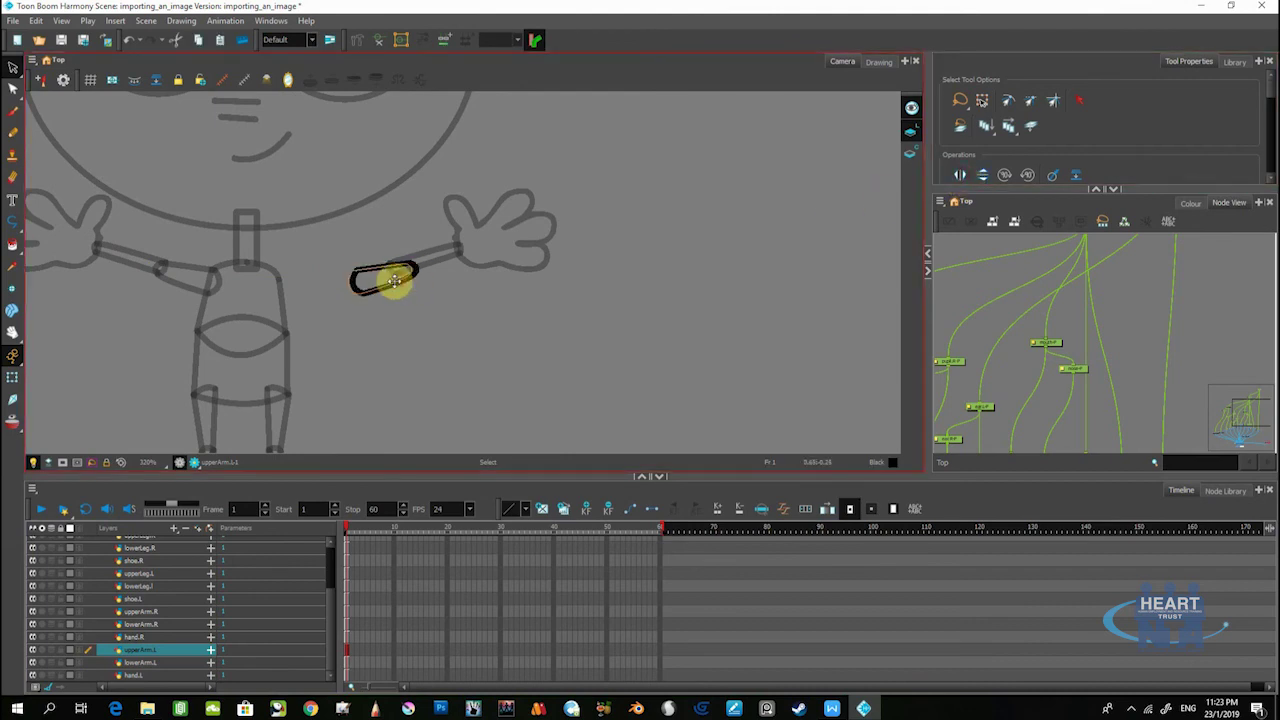
drag(390, 282, 383, 281)
scroll(363, 294, down, 5)
scroll(351, 300, up, 4)
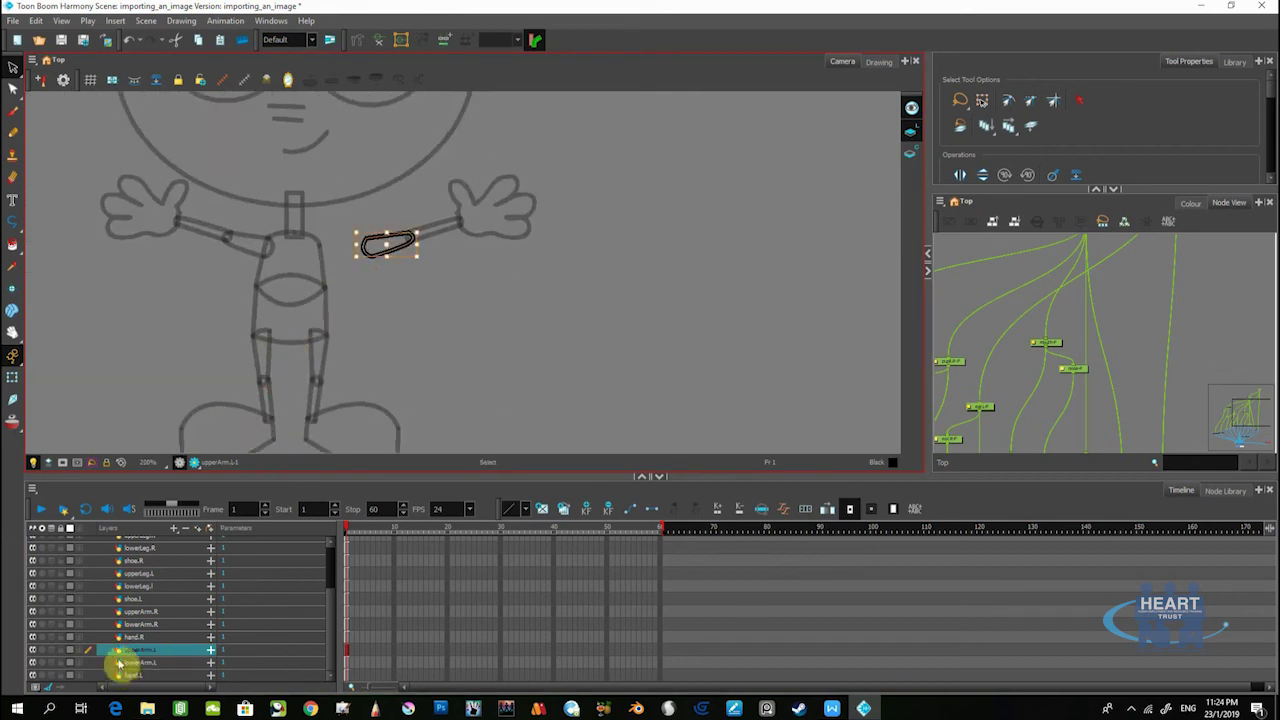
click(128, 637)
click(131, 652)
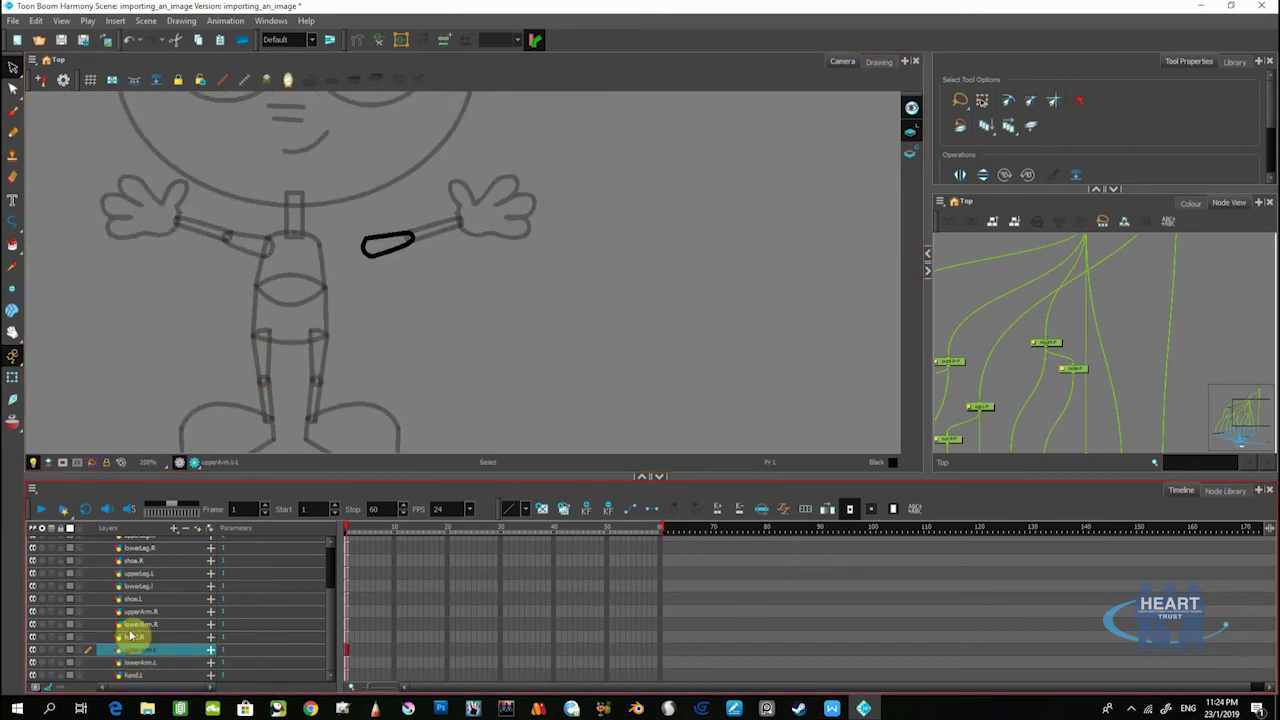
click(12, 289)
scroll(360, 255, up, 3)
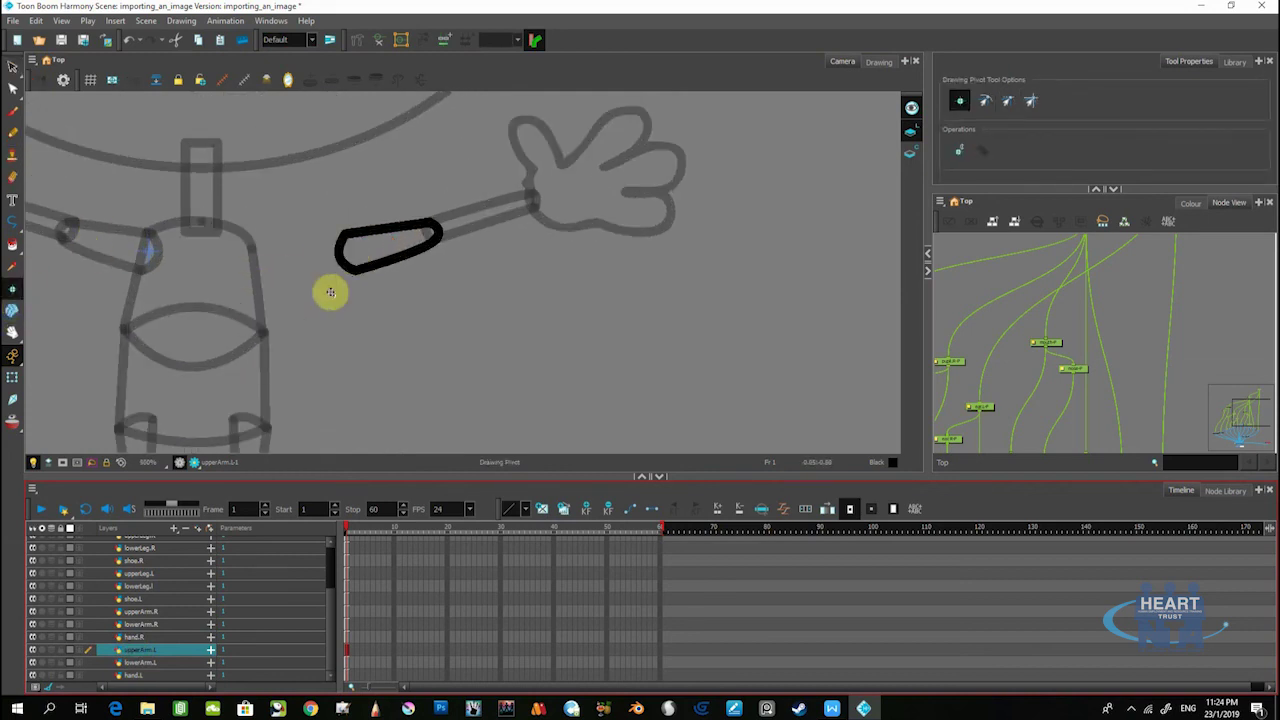
scroll(383, 235, down, 4)
scroll(383, 235, up, 1)
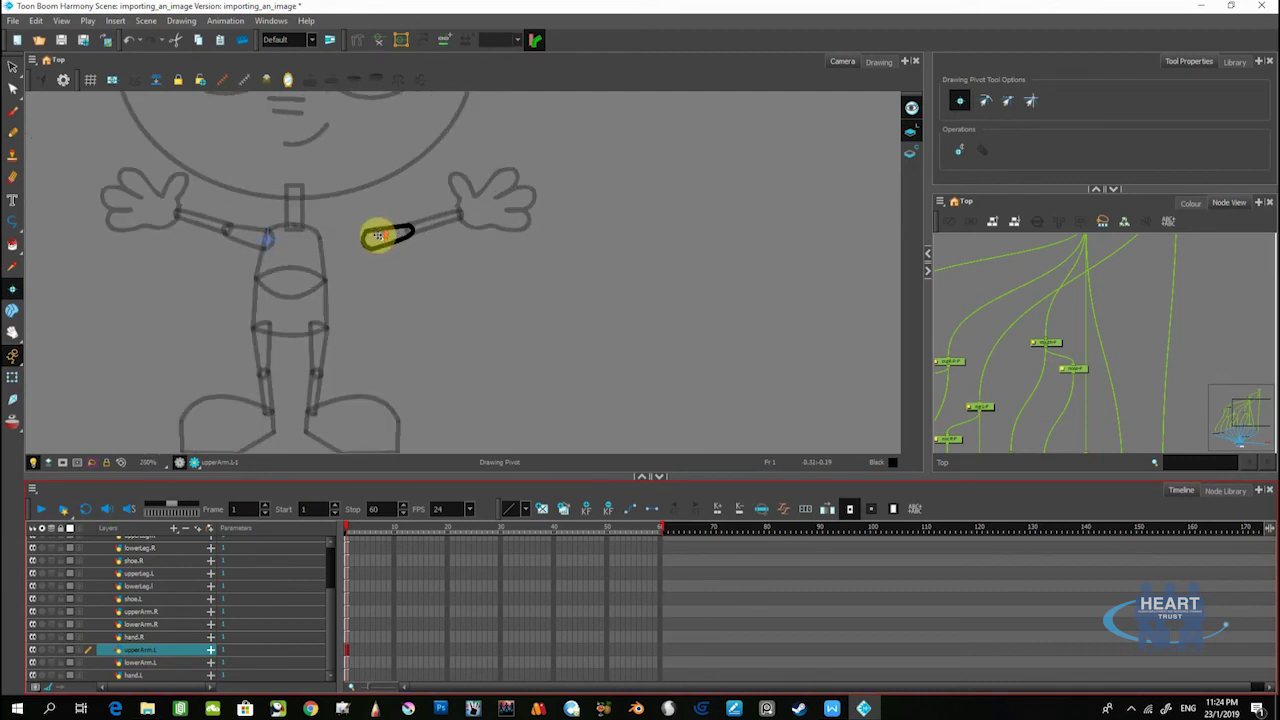
Move the upperArm.L drawing toward the torso so its wide end overlaps the left shoulder
click(13, 66)
click(368, 236)
scroll(373, 240, up, 1)
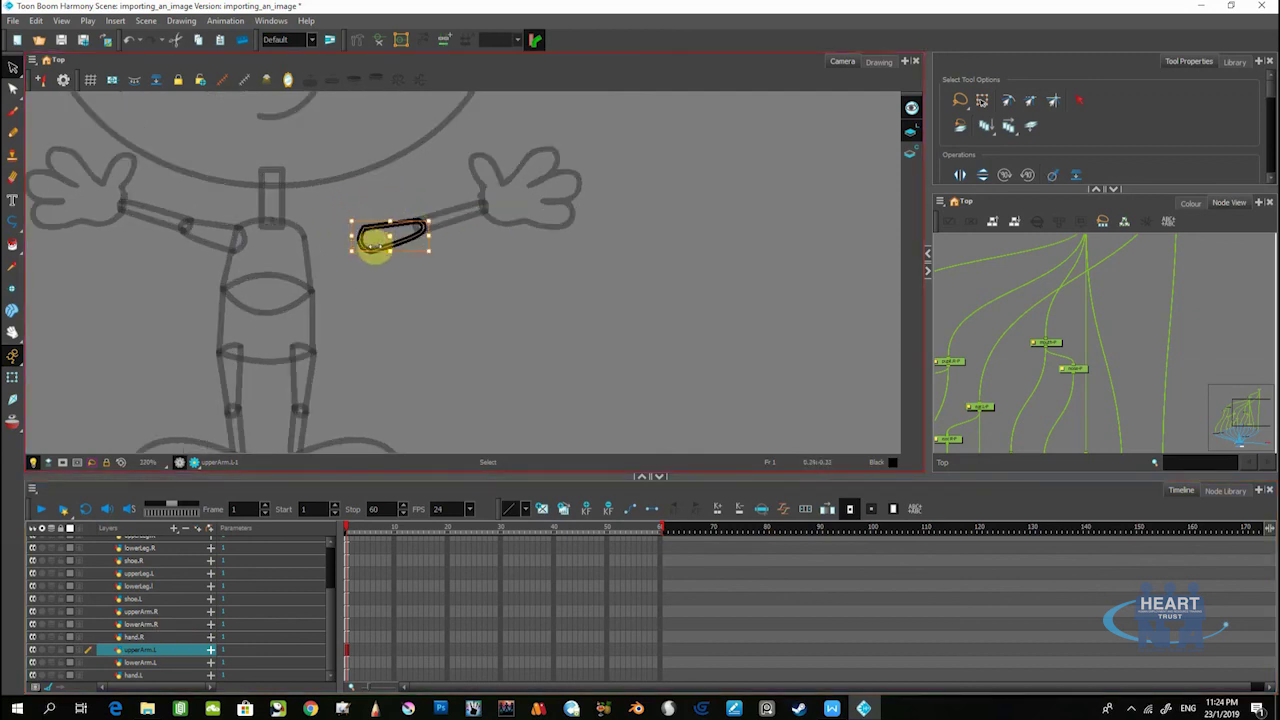
drag(391, 245, 308, 244)
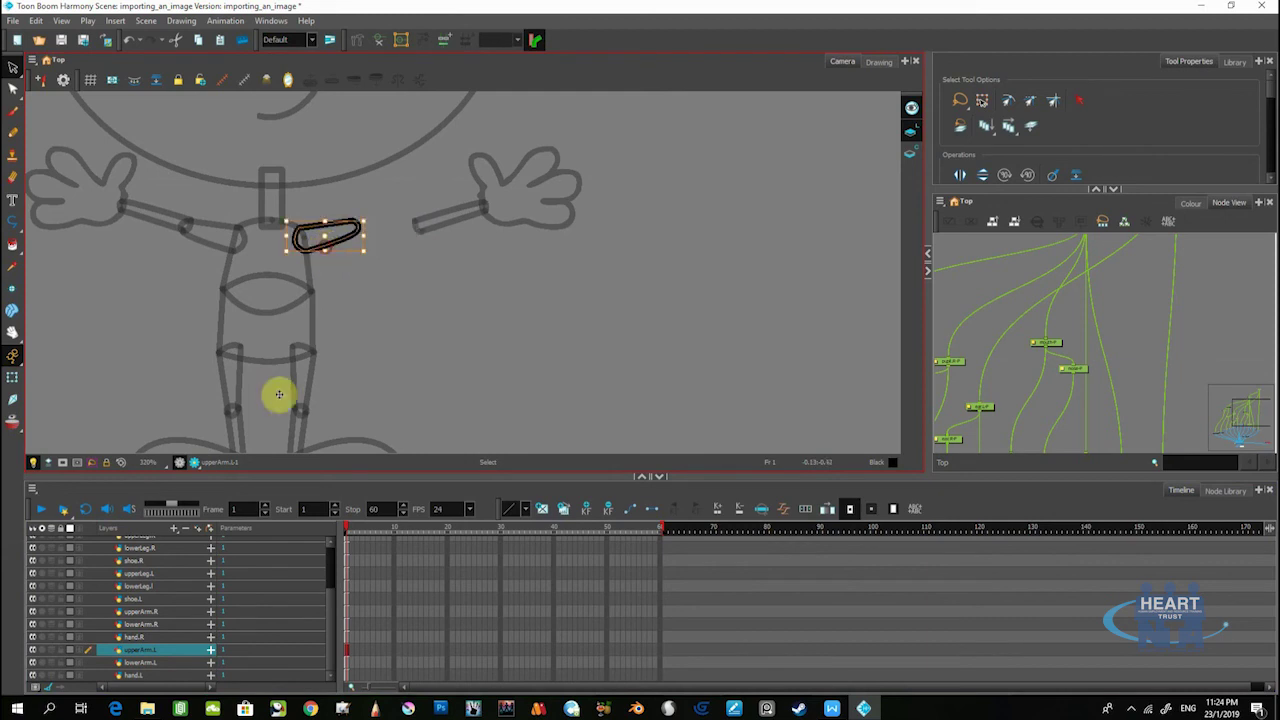
Move lowerArm.L to join upperArm.L at the elbow, and move hand.L to join lowerArm.L at the wrist
click(126, 662)
mouse_move(378, 201)
mouse_down()
mouse_move(427, 274)
mouse_move(460, 145)
mouse_move(459, 216)
mouse_move(409, 222)
mouse_move(549, 125)
mouse_move(459, 209)
mouse_move(421, 208)
mouse_up()
click(131, 675)
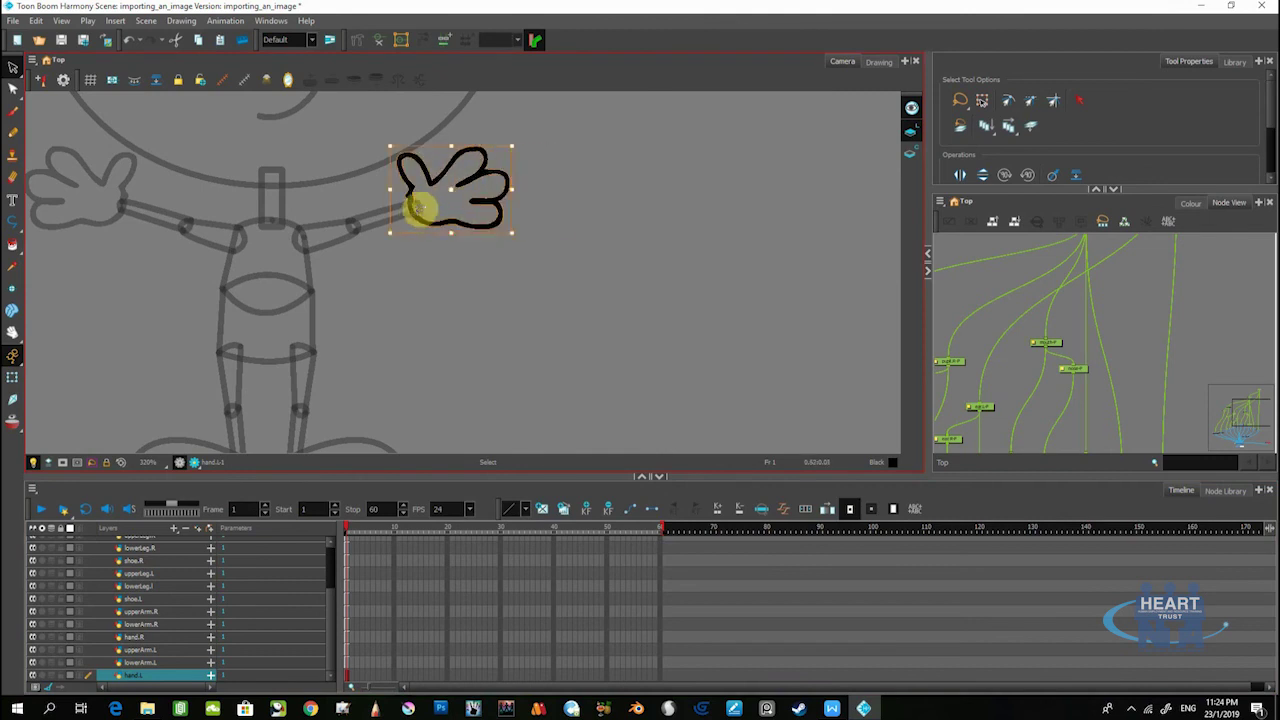
Set the drawing pivot of hand.L at the wrist and the drawing pivot of lowerArm.L at the elbow
click(14, 289)
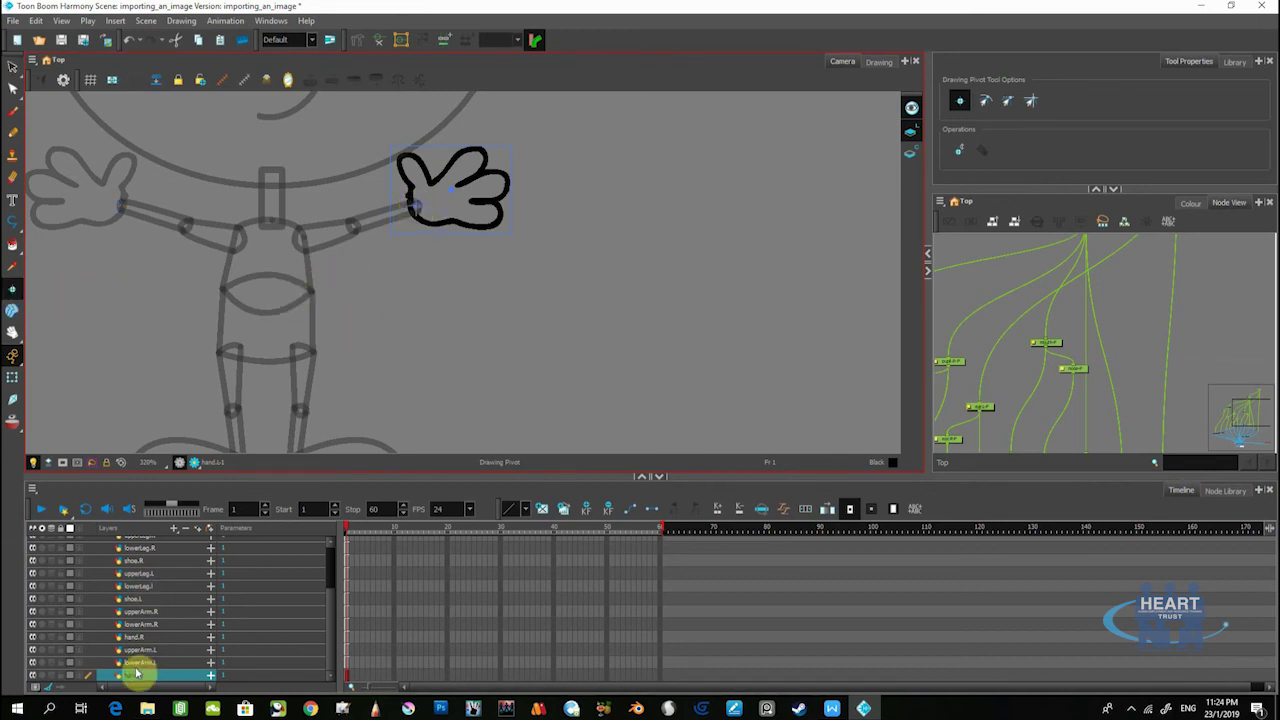
click(137, 663)
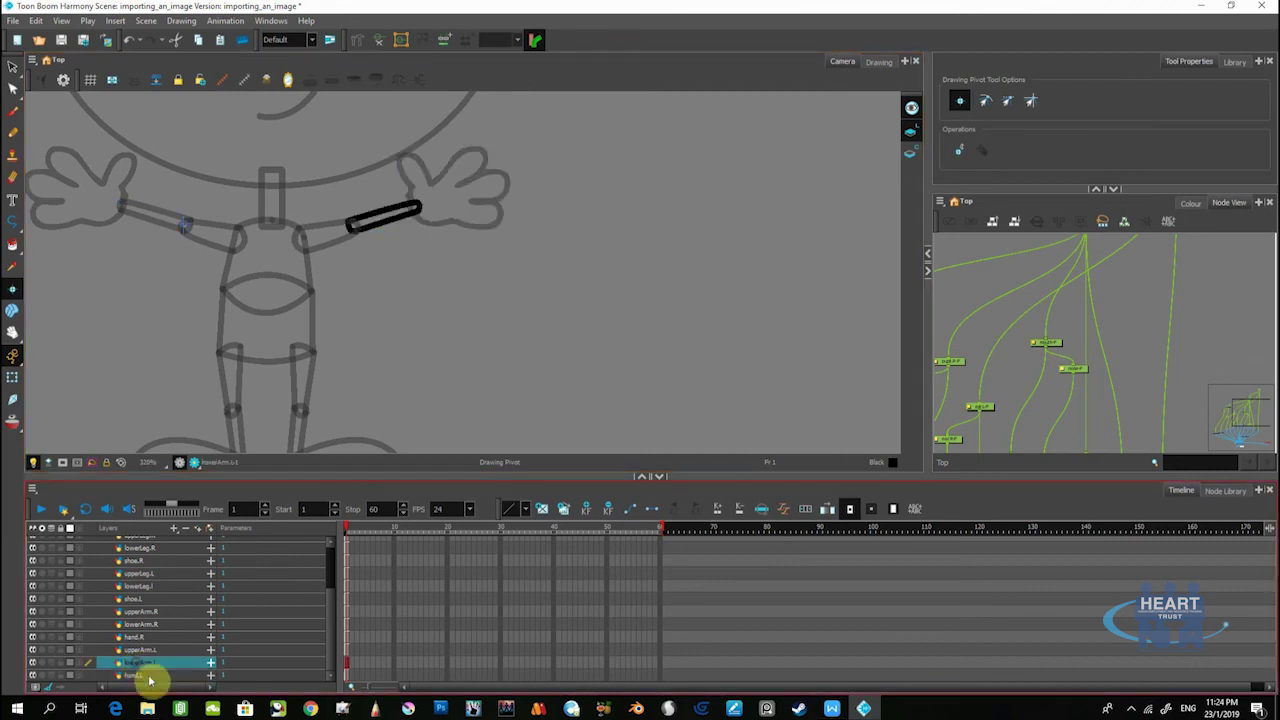
click(355, 225)
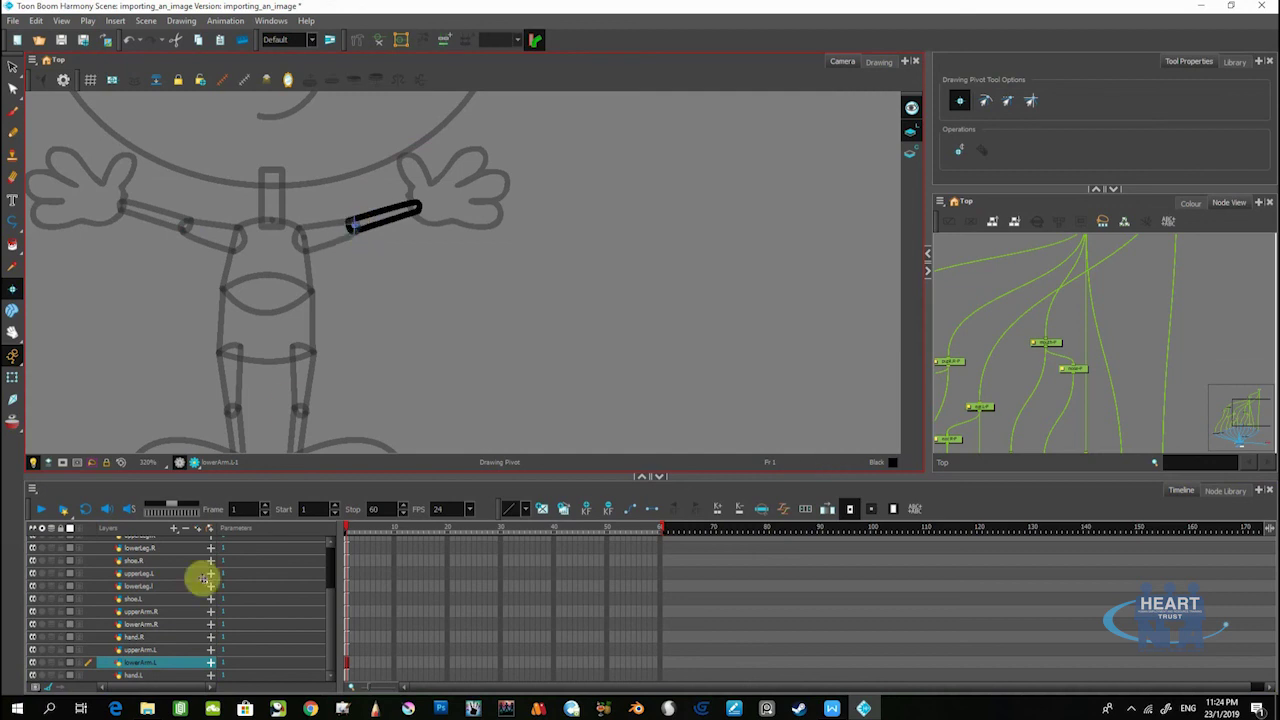
Place the drawing pivot of upperArm.L at its shoulder joint, switch to the Transform tool and deselect the arm
click(143, 650)
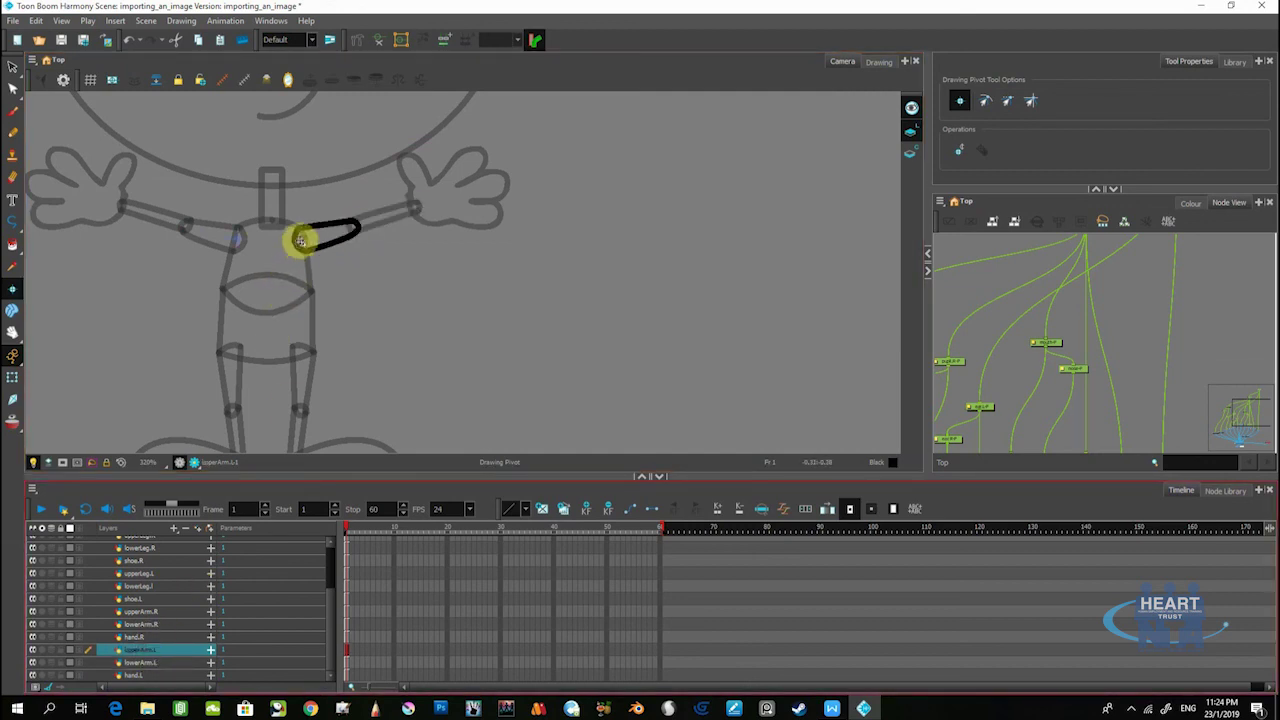
scroll(294, 258, down, 5)
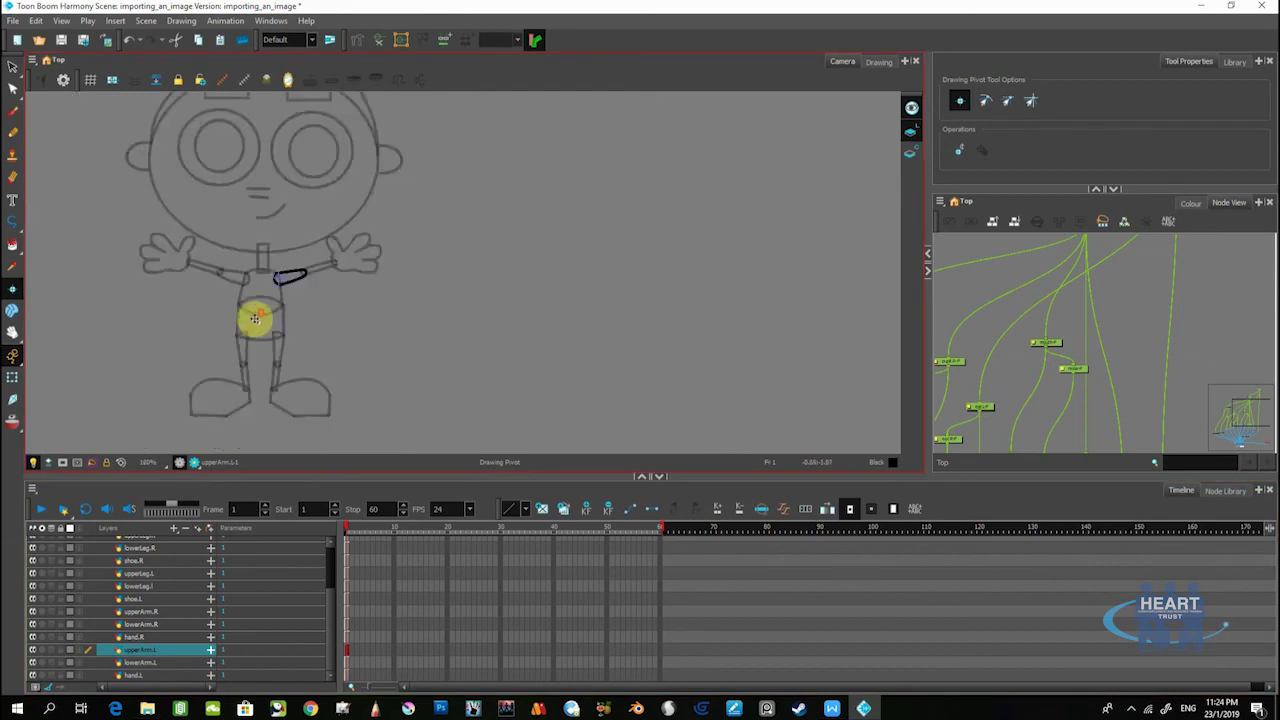
click(12, 380)
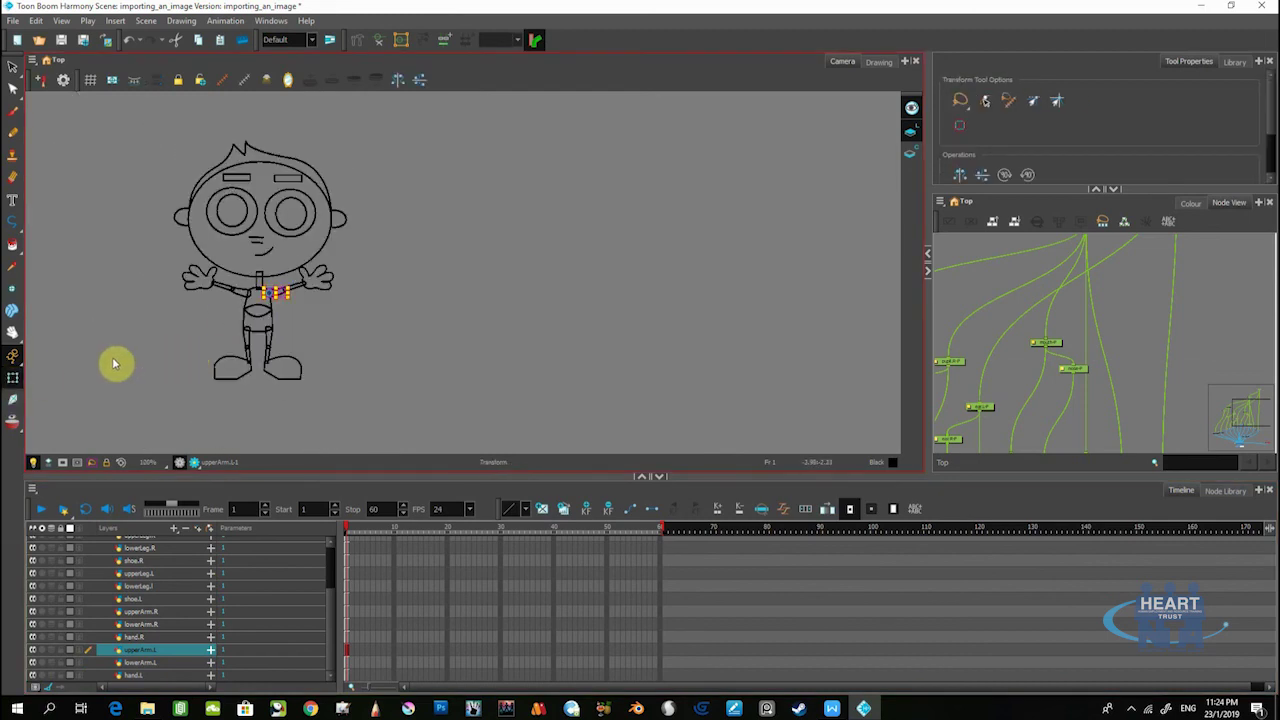
click(372, 350)
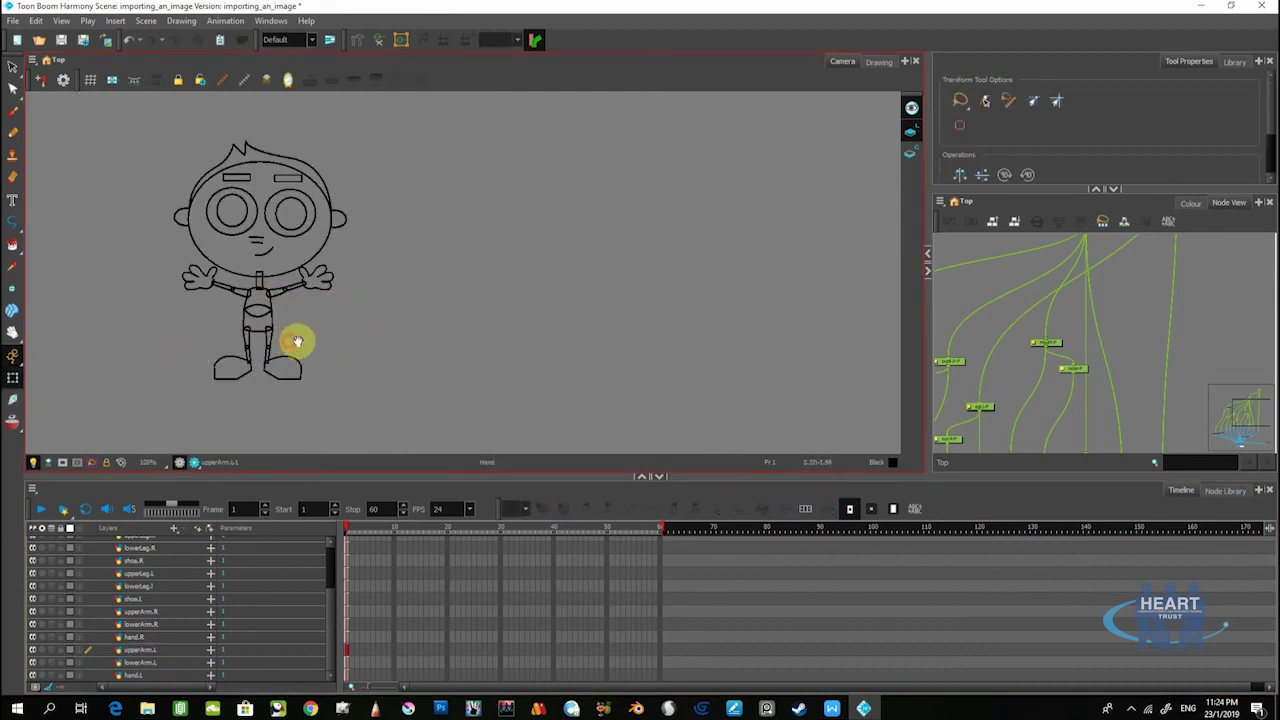
drag(294, 337, 397, 355)
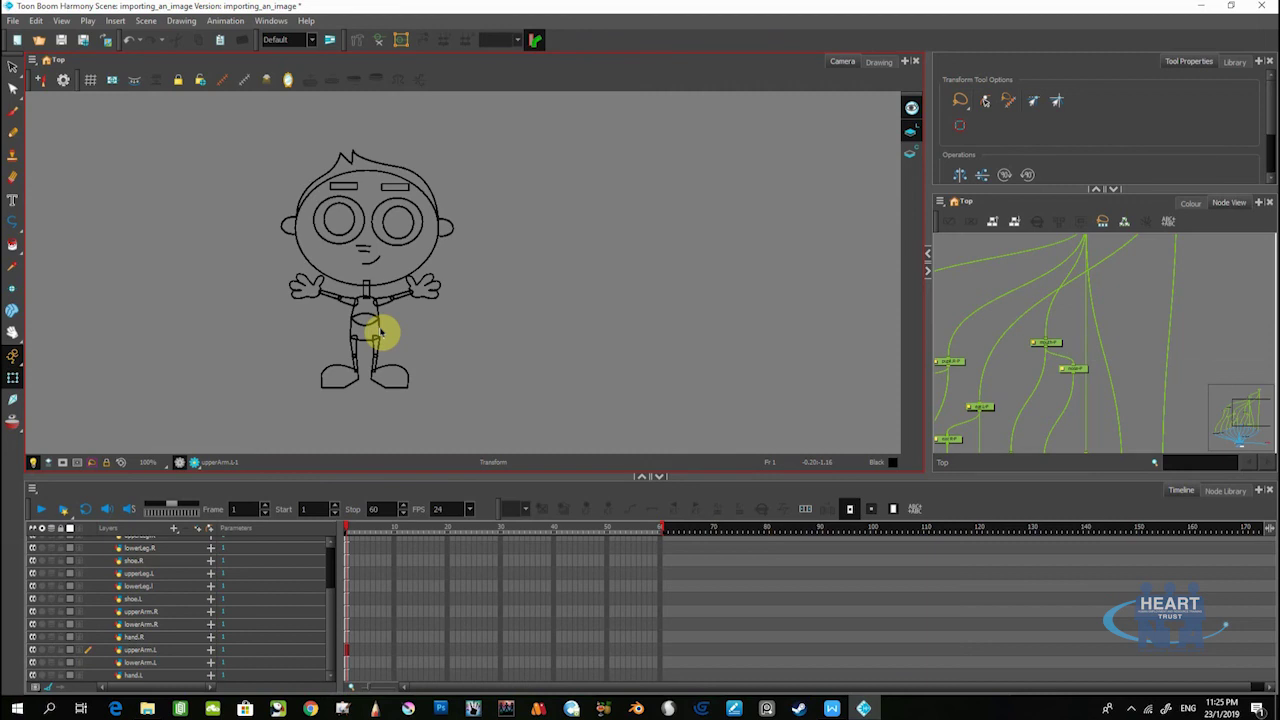
Move the stacked lowerArm.L and lowerArm.R nodes apart so they no longer cover the arm nodes beneath
scroll(1078, 311, down, 6)
scroll(1112, 311, up, 3)
key(space)
drag(1049, 343, 1078, 352)
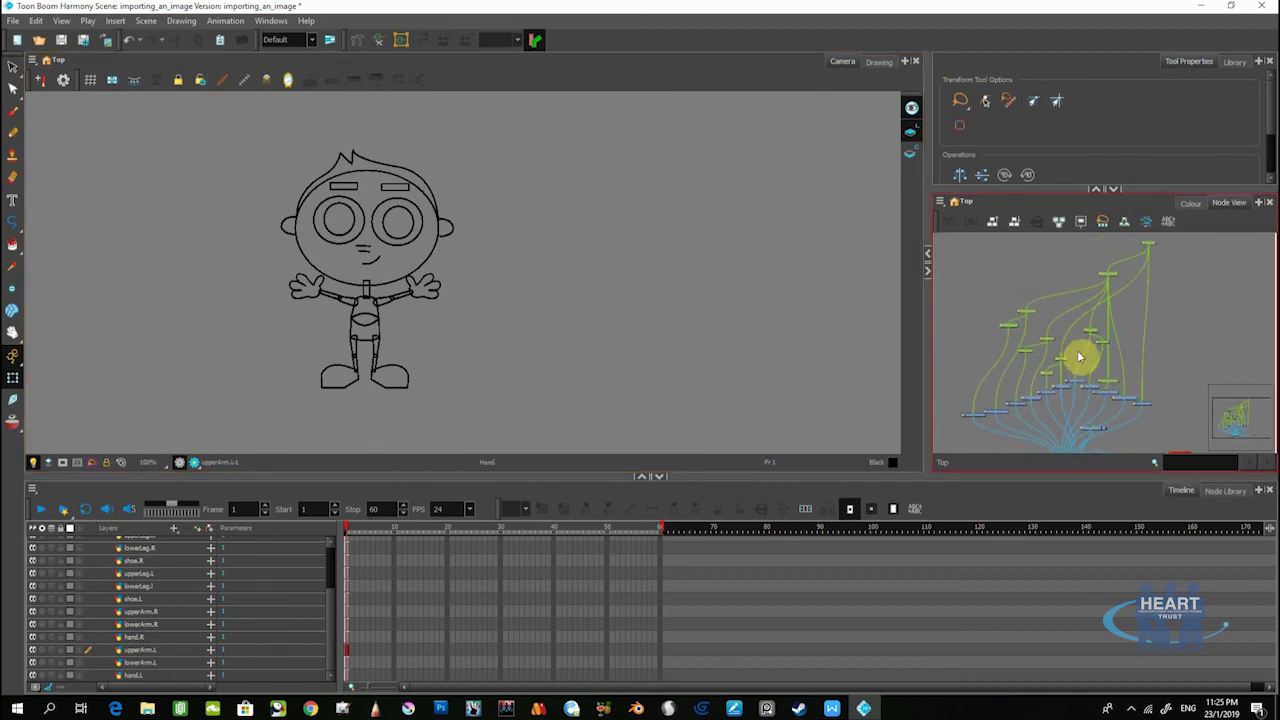
scroll(1079, 357, up, 3)
scroll(1023, 290, up, 4)
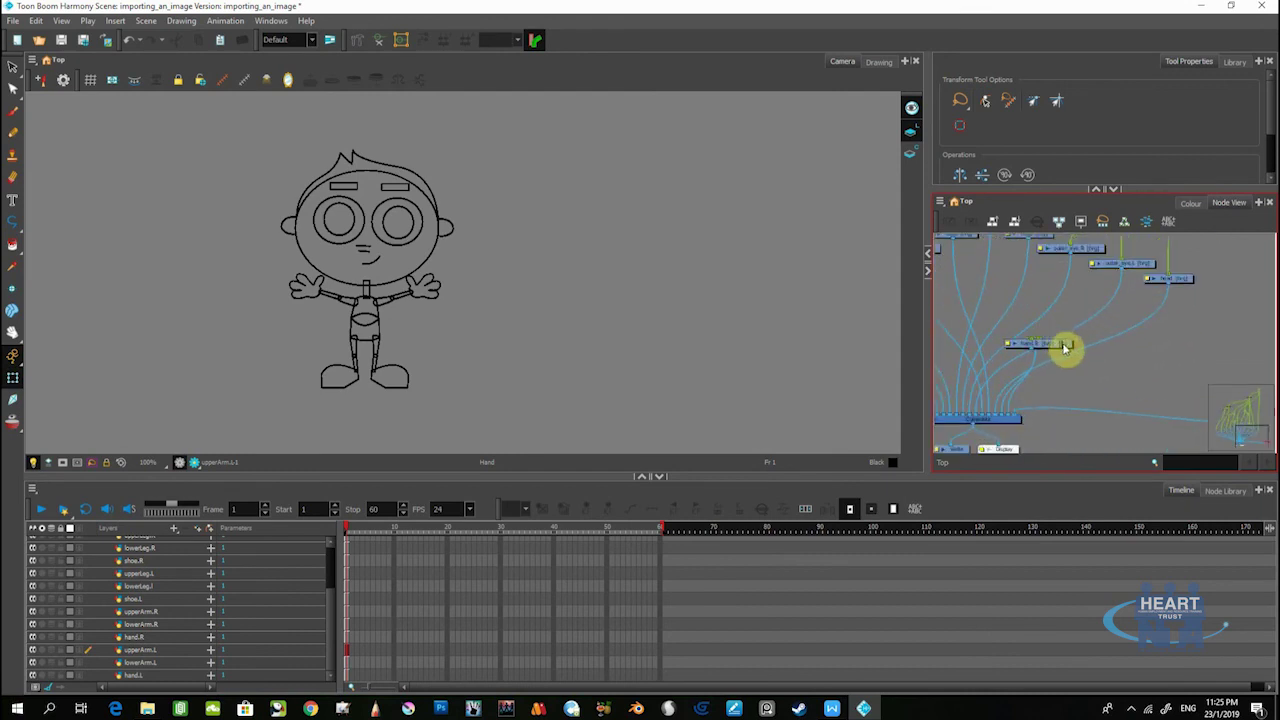
click(1122, 370)
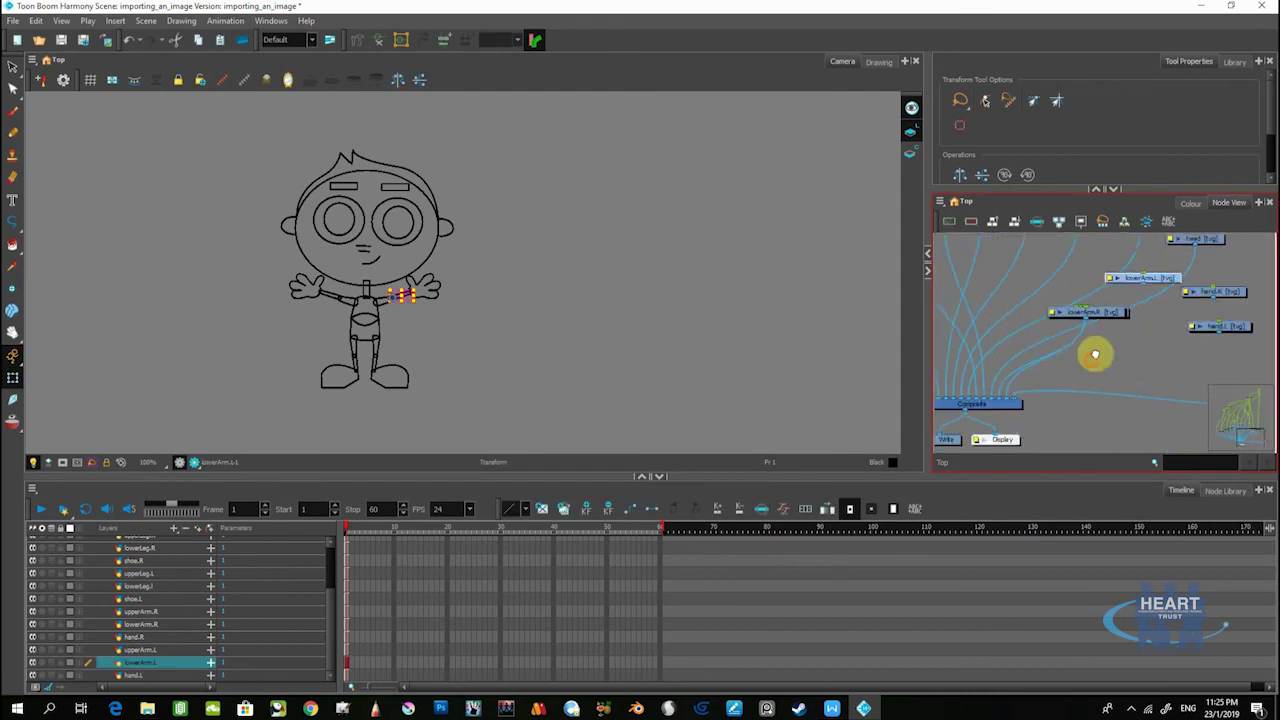
drag(1095, 355, 1049, 376)
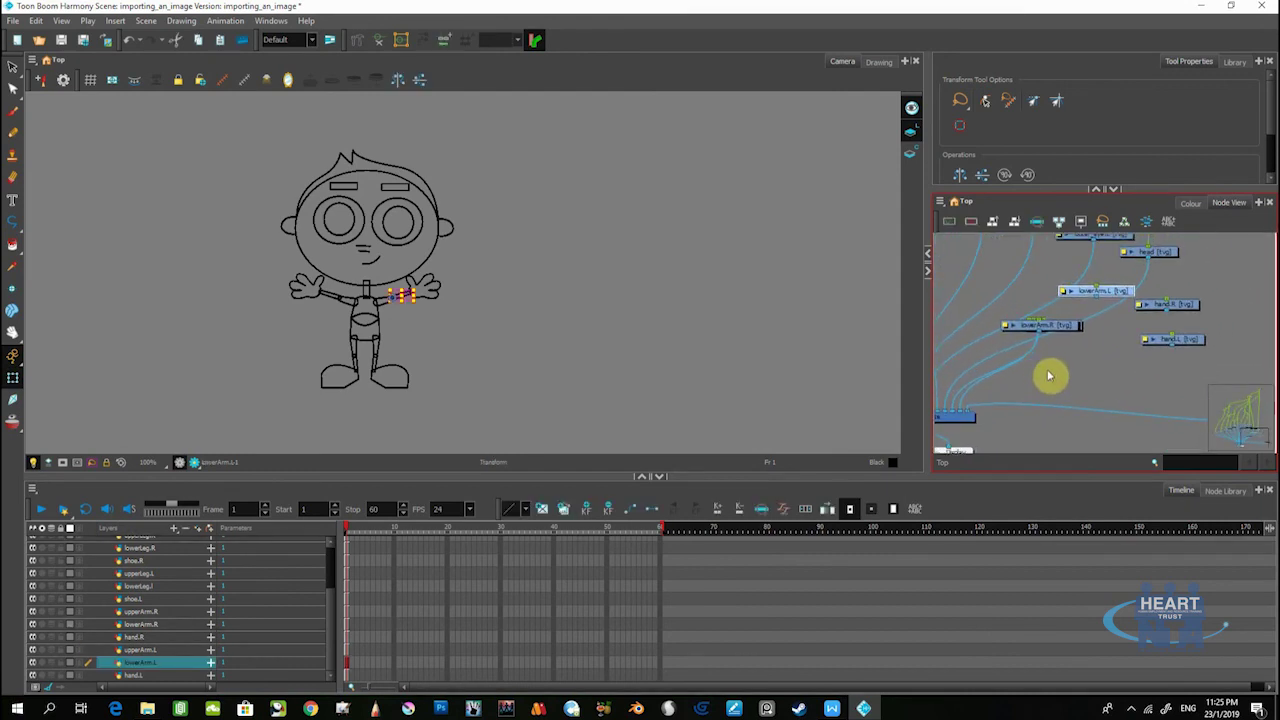
mouse_move(1051, 330)
mouse_down()
mouse_move(1023, 295)
mouse_move(1064, 320)
mouse_up()
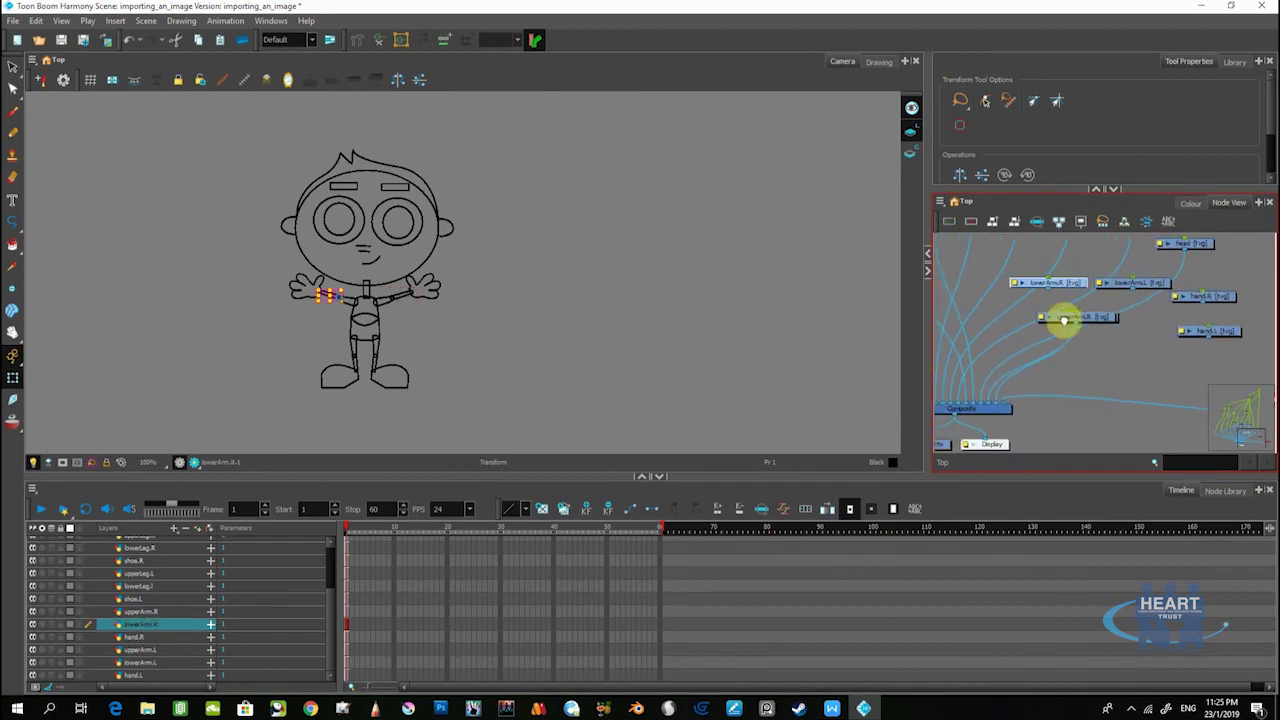
Connect the output ports of the hand.L and hand.R nodes to the Composite node
scroll(1020, 385, up, 3)
scroll(1032, 371, up, 2)
scroll(1097, 369, down, 4)
drag(1163, 329, 1072, 342)
scroll(1075, 342, down, 2)
mouse_move(1183, 311)
mouse_down()
mouse_move(1134, 315)
mouse_move(1199, 295)
mouse_up()
scroll(1146, 314, up, 1)
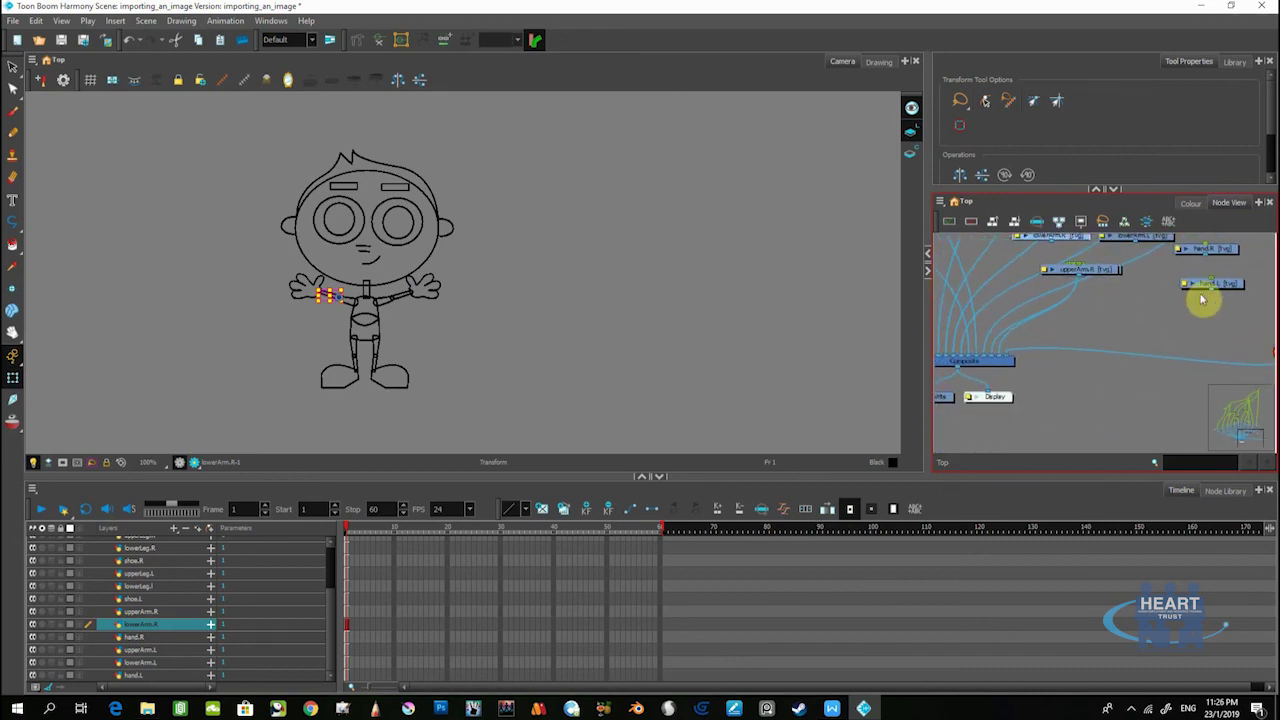
scroll(1205, 297, up, 2)
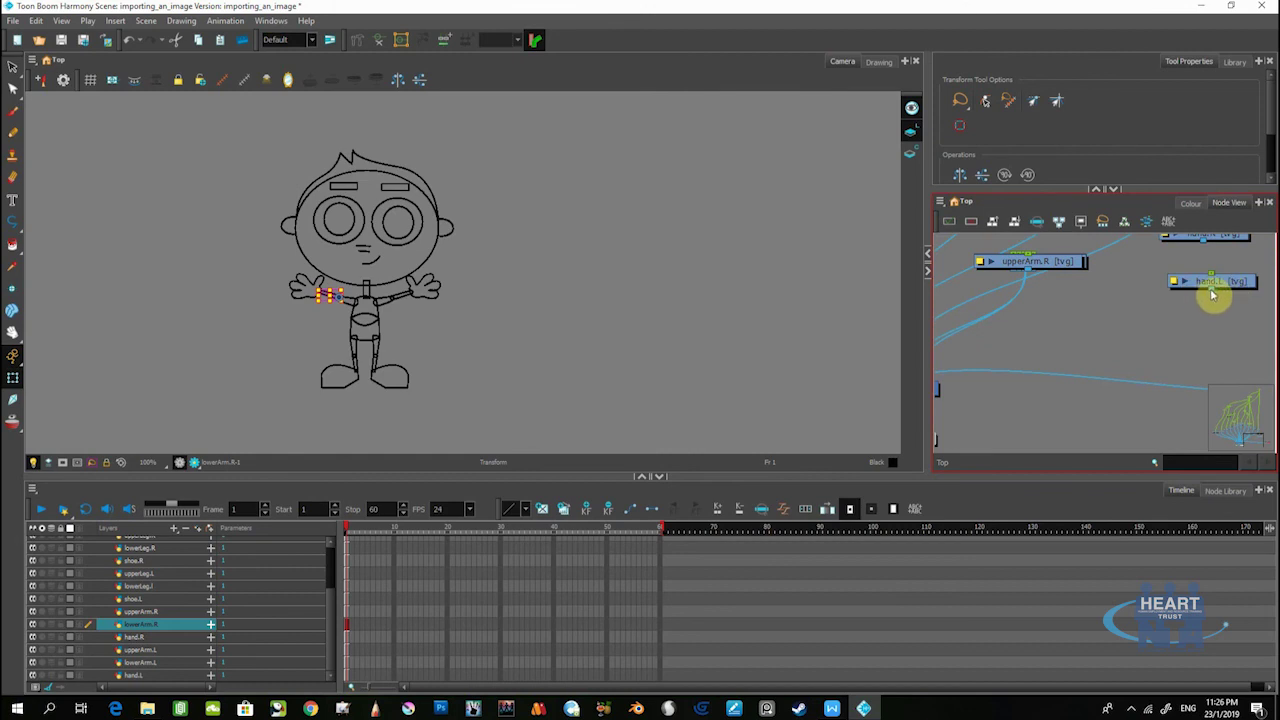
scroll(1210, 295, up, 3)
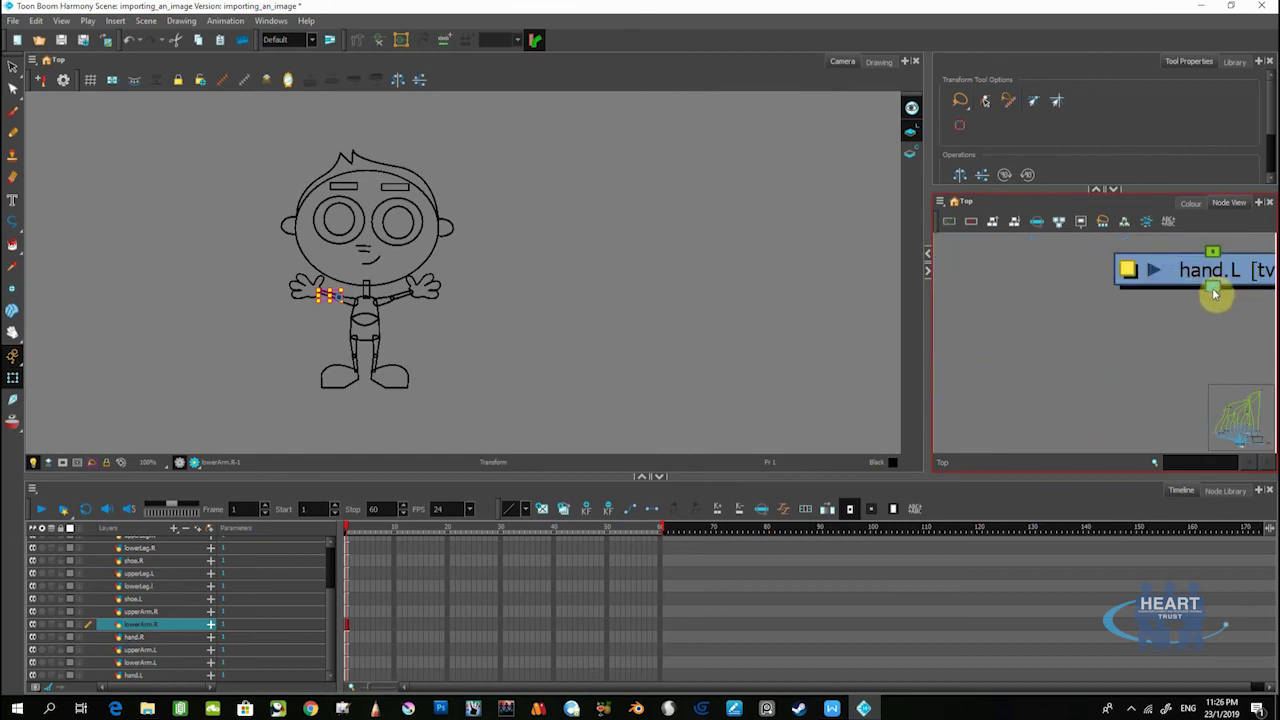
scroll(1210, 298, down, 3)
scroll(1140, 316, down, 3)
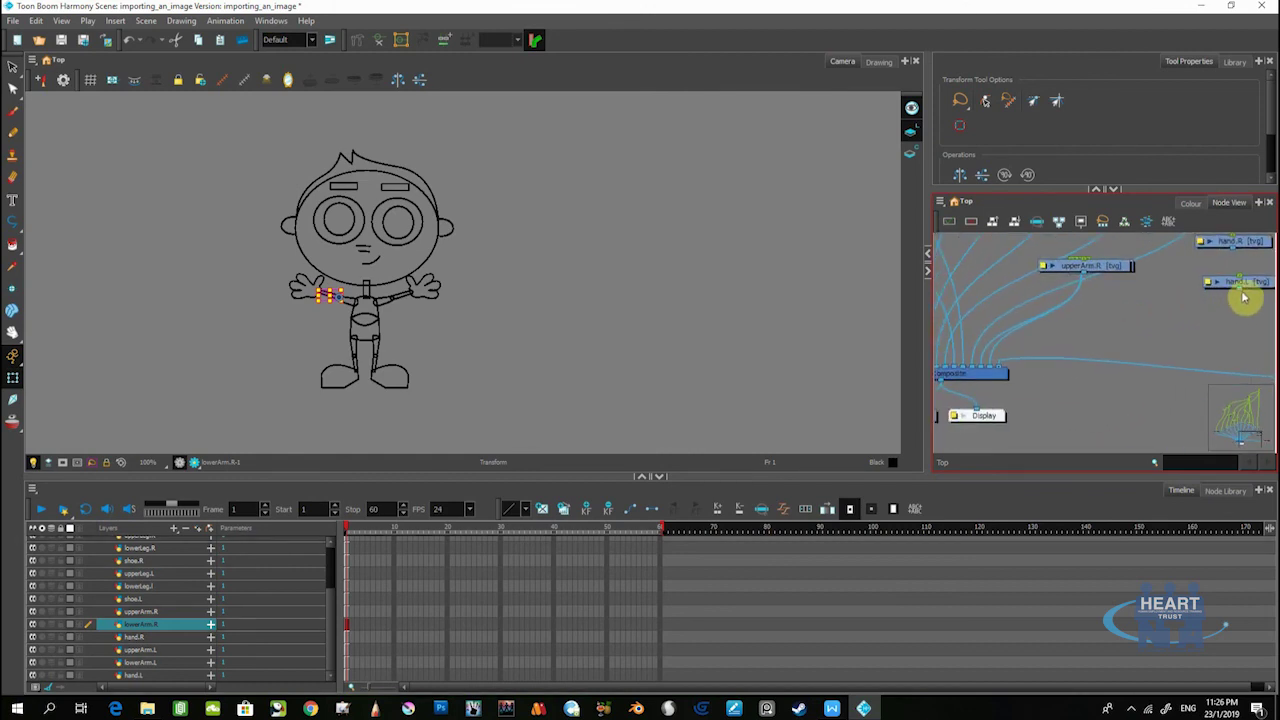
drag(1003, 340, 994, 360)
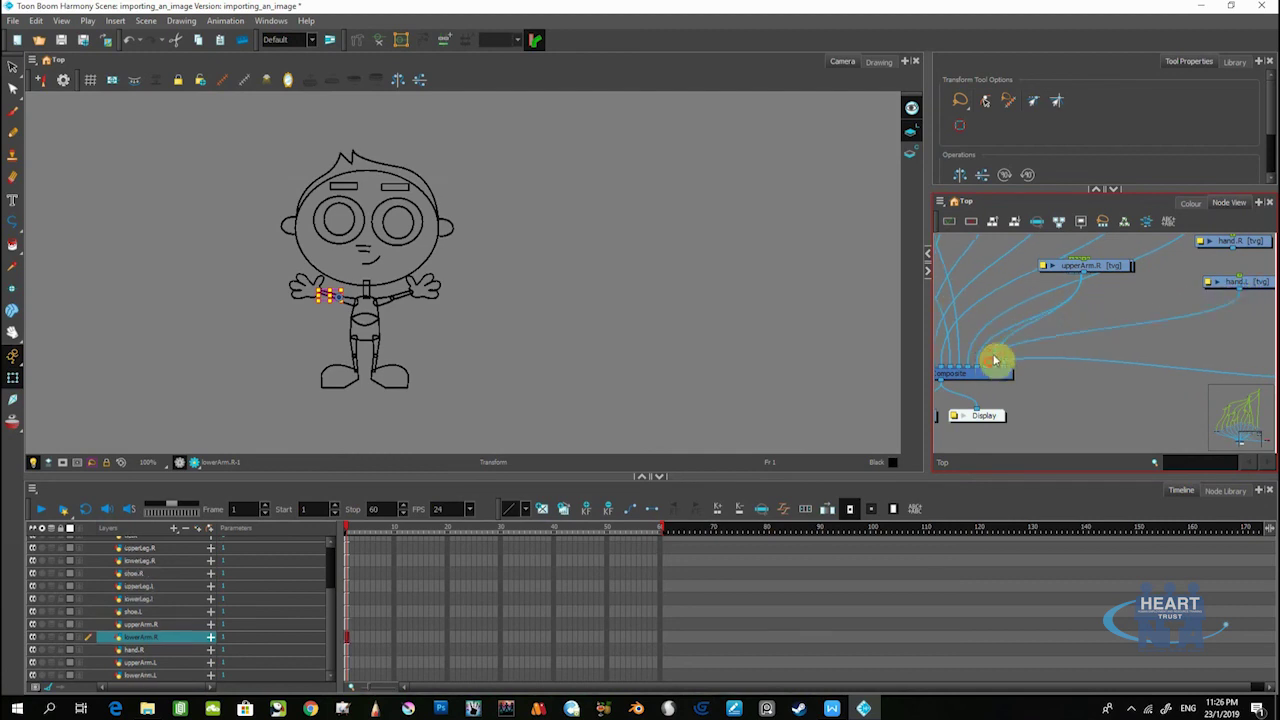
drag(1217, 265, 988, 384)
Spread the remaining stacked body-part nodes apart, starting with upperArm.R, and connect their outputs to the Composite node
drag(1079, 283, 1078, 362)
scroll(1006, 363, down, 2)
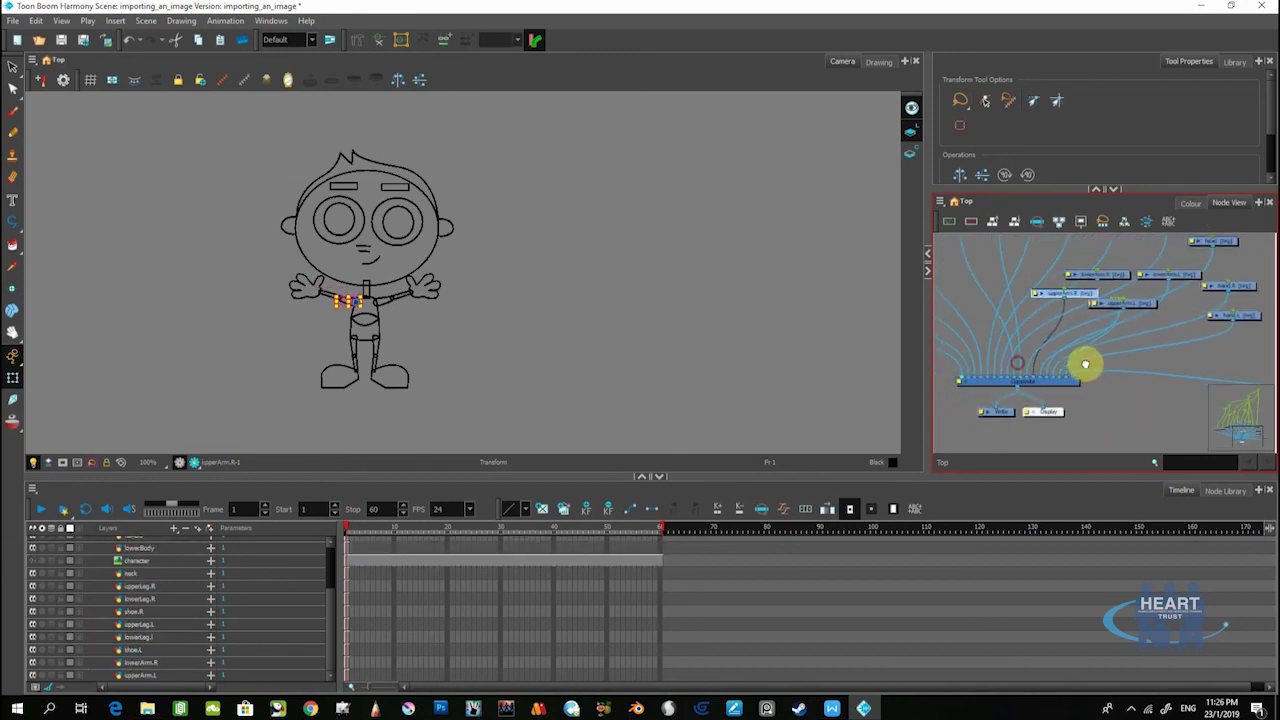
drag(1128, 310, 1037, 270)
drag(1031, 271, 1031, 378)
drag(1123, 305, 1163, 333)
drag(1163, 339, 1050, 381)
drag(1118, 304, 1030, 374)
drag(1109, 297, 1100, 400)
drag(1200, 322, 1110, 400)
drag(1202, 300, 992, 272)
drag(1014, 279, 1000, 383)
drag(1204, 298, 1050, 383)
drag(1204, 298, 1100, 383)
mouse_move(1210, 296)
mouse_down()
mouse_move(1243, 292)
mouse_move(1153, 300)
mouse_move(1196, 305)
mouse_up()
click(1104, 336)
Move the arm, leg, hand, neck and body nodes, including shoe.R, well away from the head nodes
scroll(968, 377, down, 4)
drag(1074, 336, 940, 376)
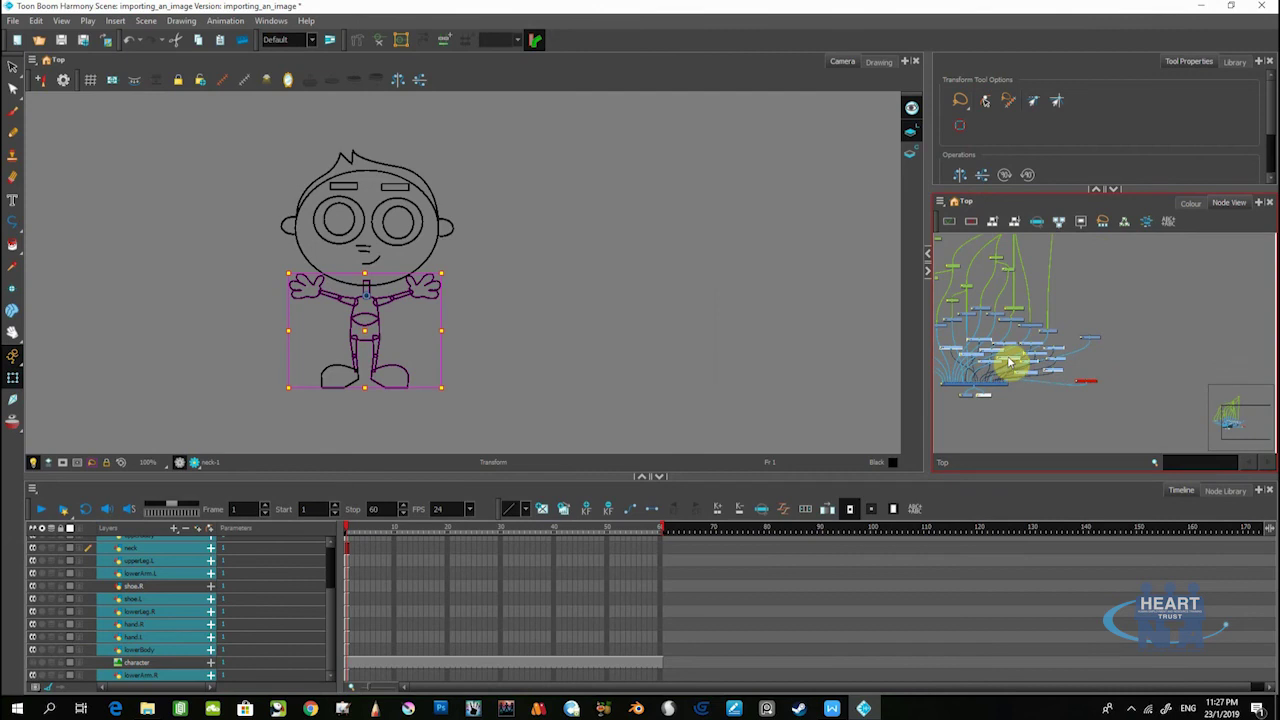
drag(1009, 362, 1194, 264)
click(1100, 346)
drag(1091, 337, 1260, 303)
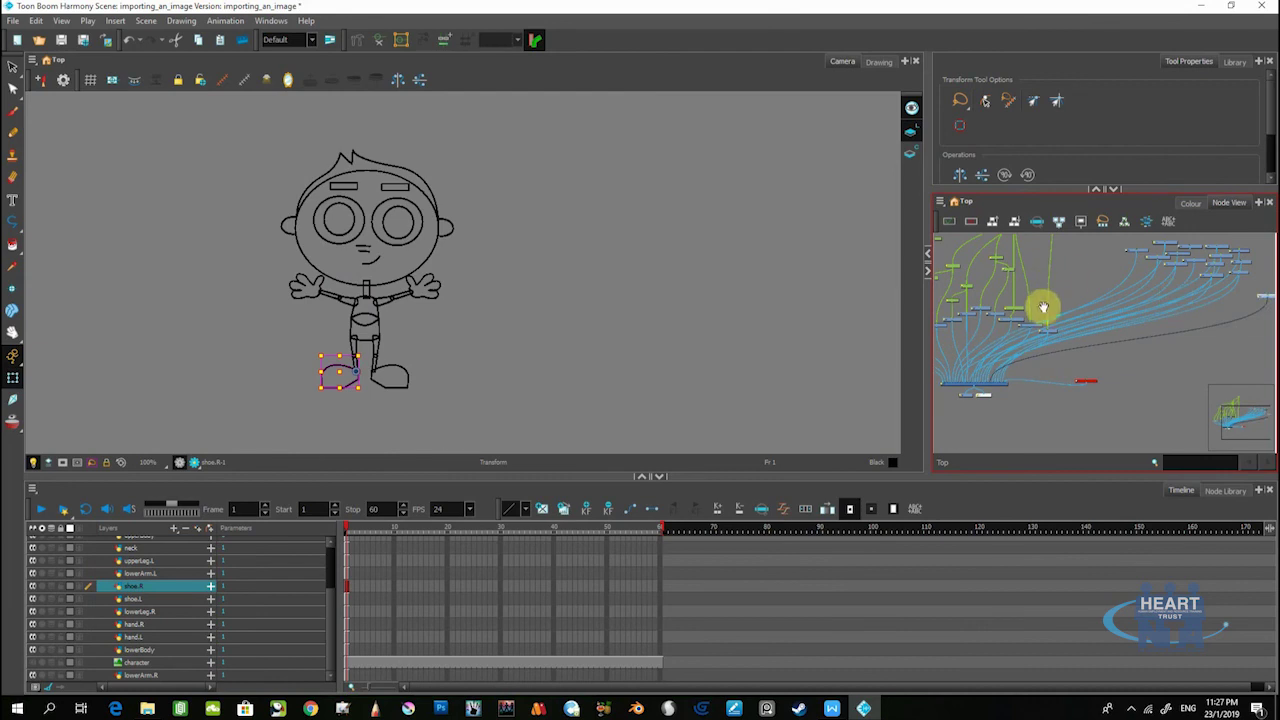
Select all the head drawing nodes with their pegs and group them without a composite
drag(1043, 307, 1058, 377)
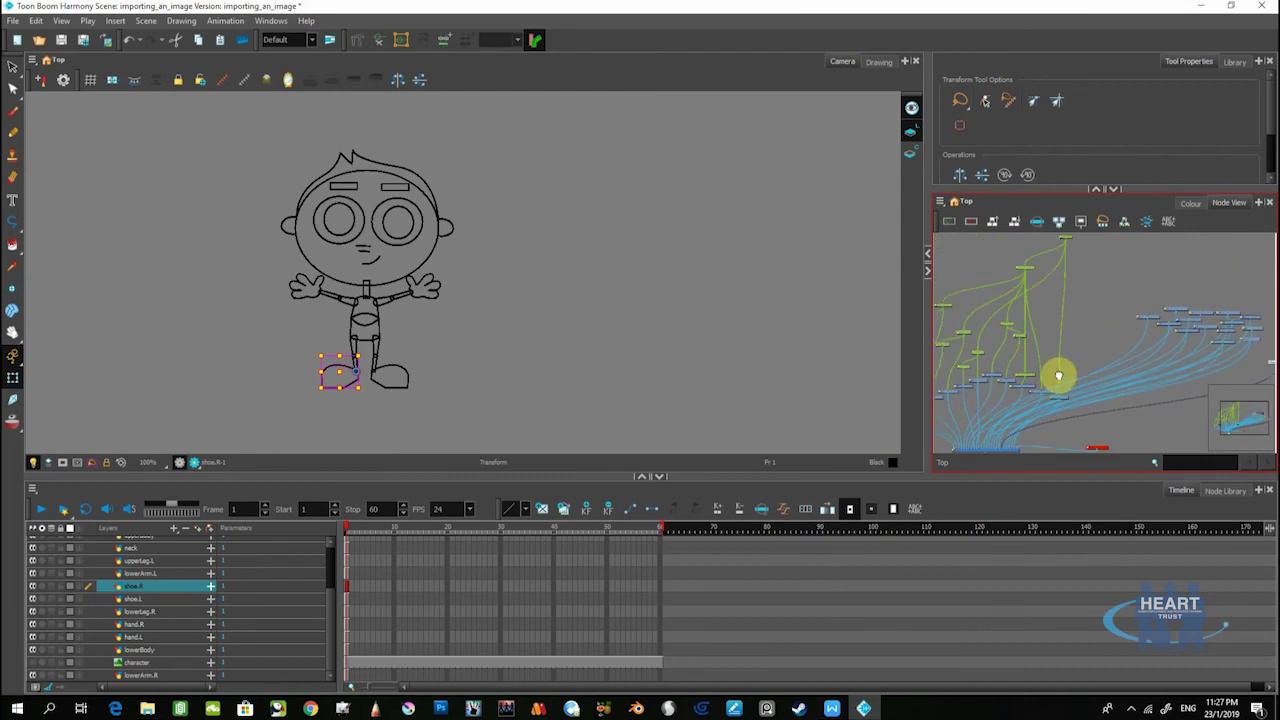
drag(1058, 377, 1131, 427)
scroll(1106, 340, down, 3)
scroll(1104, 349, up, 2)
drag(1080, 397, 1101, 334)
drag(1095, 390, 1111, 366)
scroll(1111, 366, down, 3)
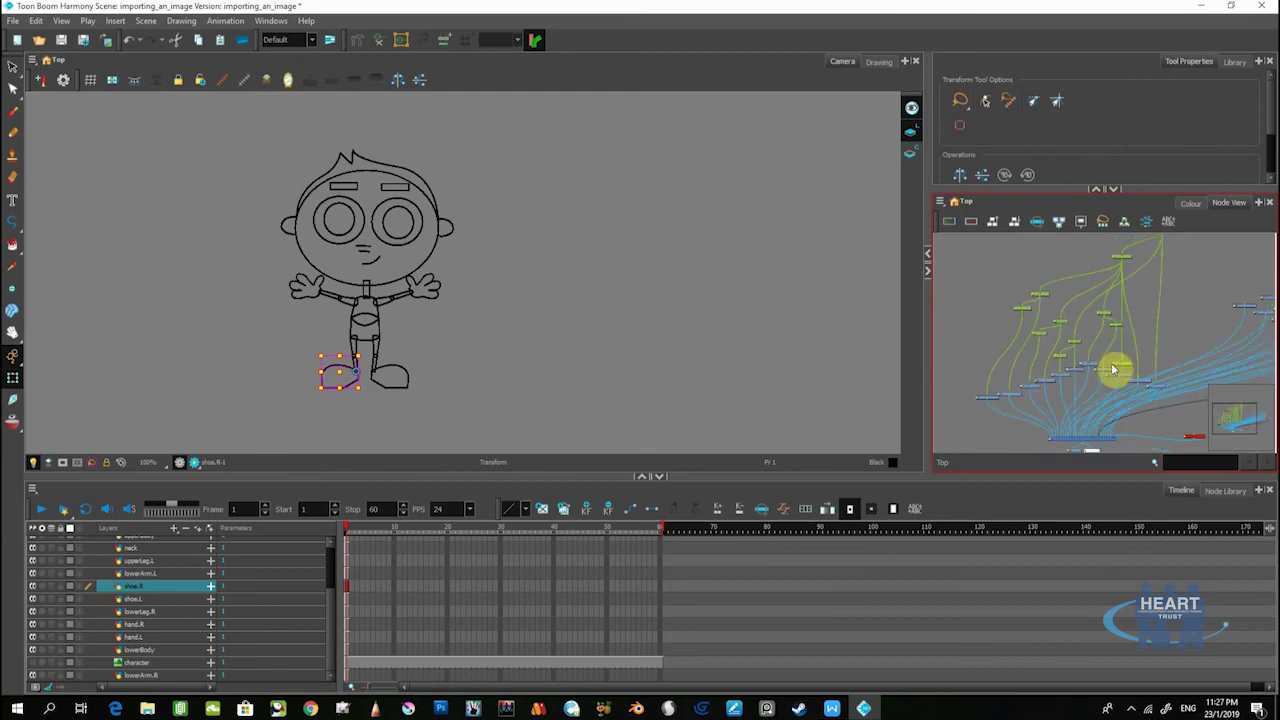
drag(1007, 250, 1161, 394)
scroll(1160, 395, up, 3)
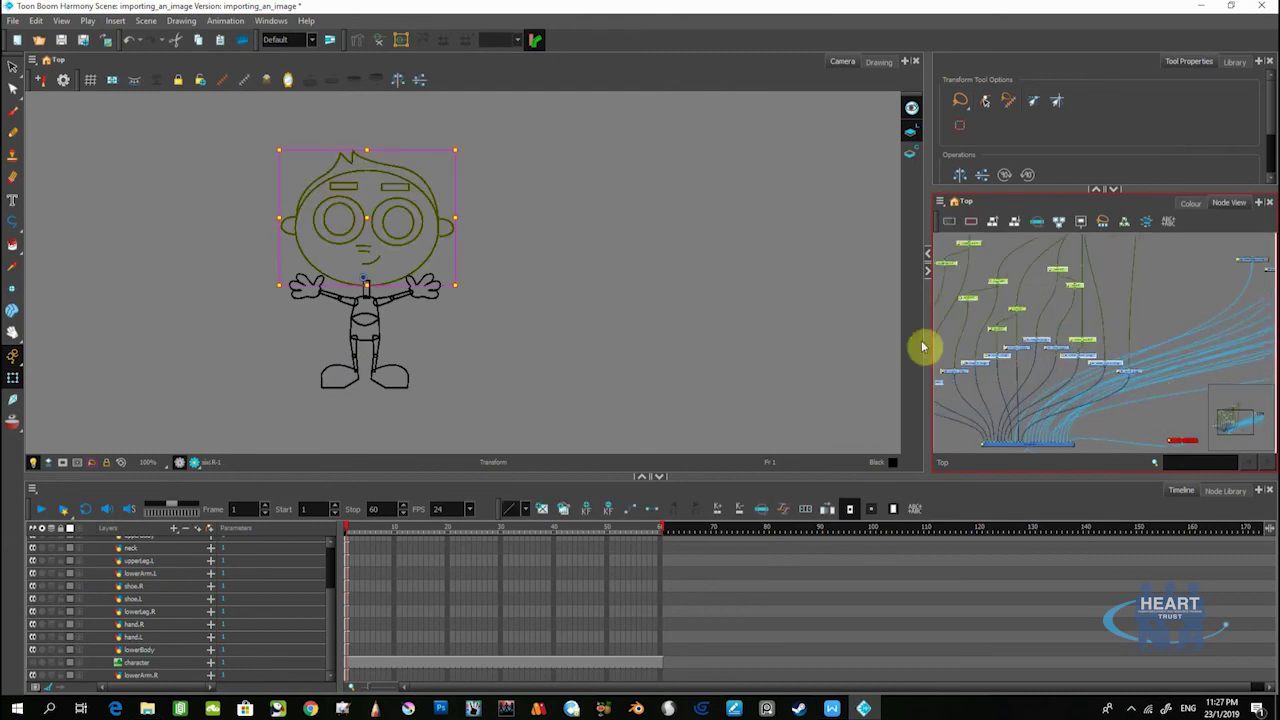
scroll(397, 260, up, 2)
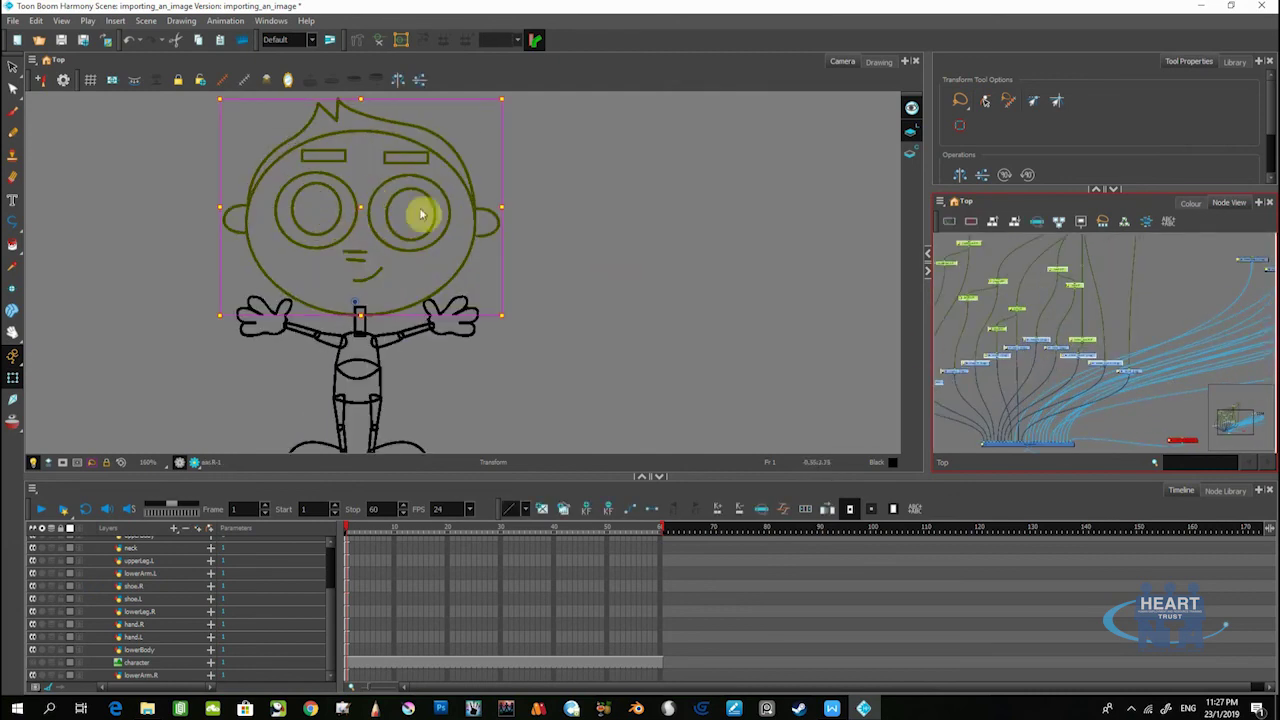
scroll(1094, 318, down, 1)
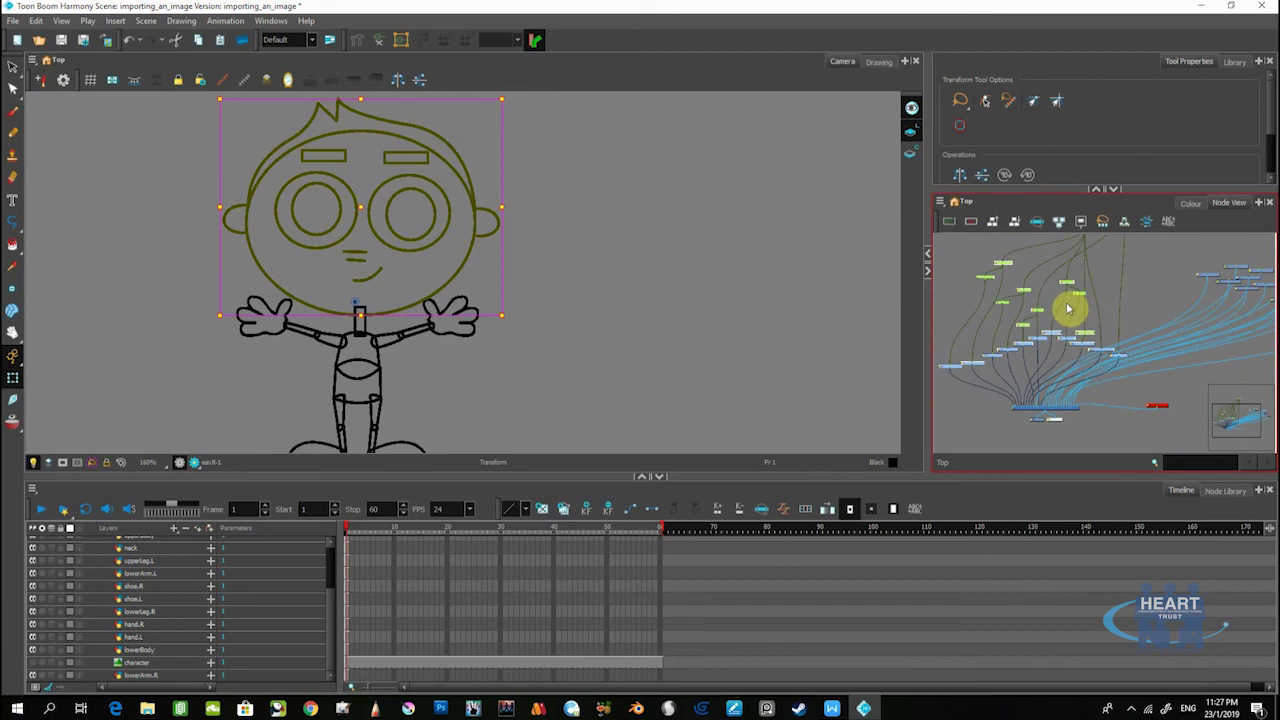
scroll(1045, 342, up, 1)
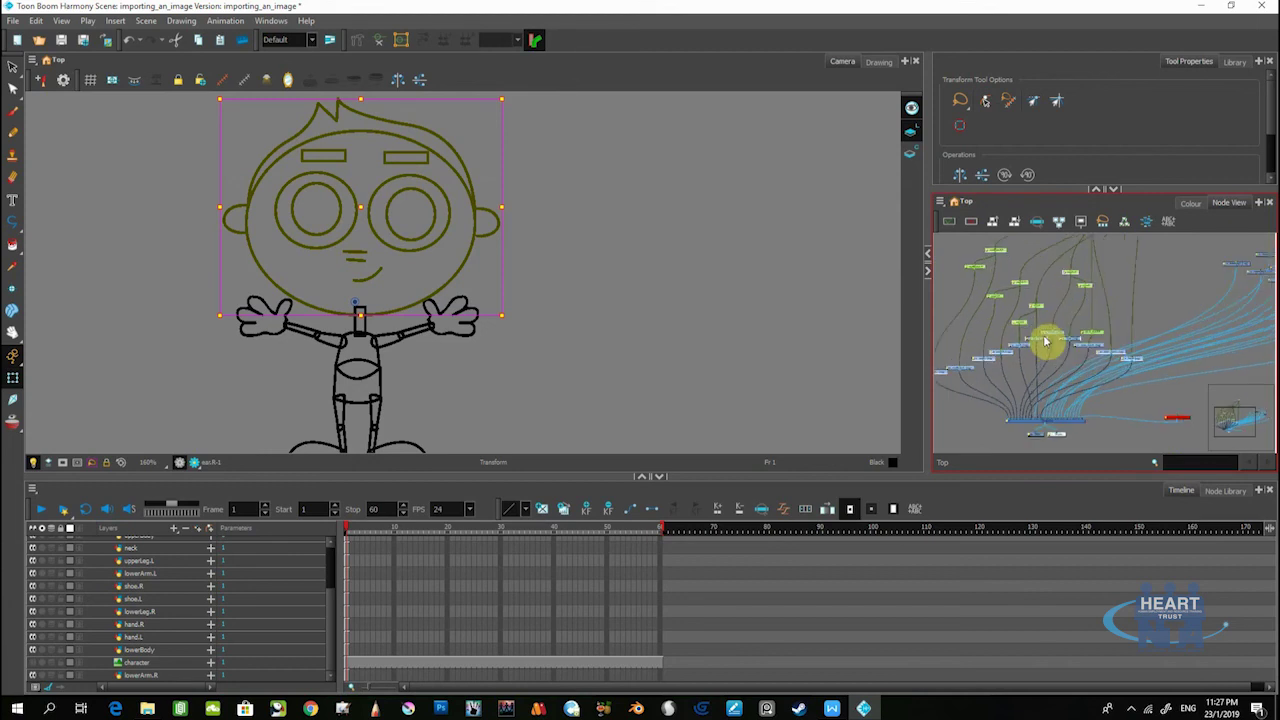
right_click(1057, 335)
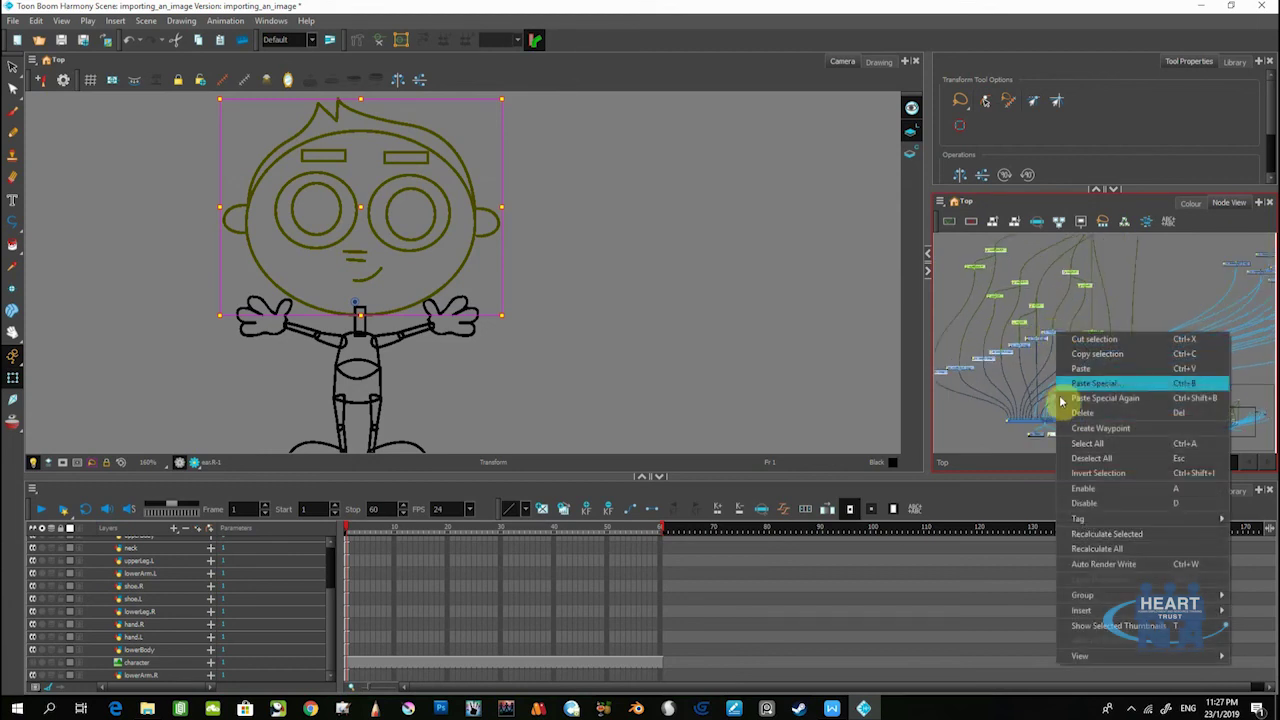
mouse_move(1105, 597)
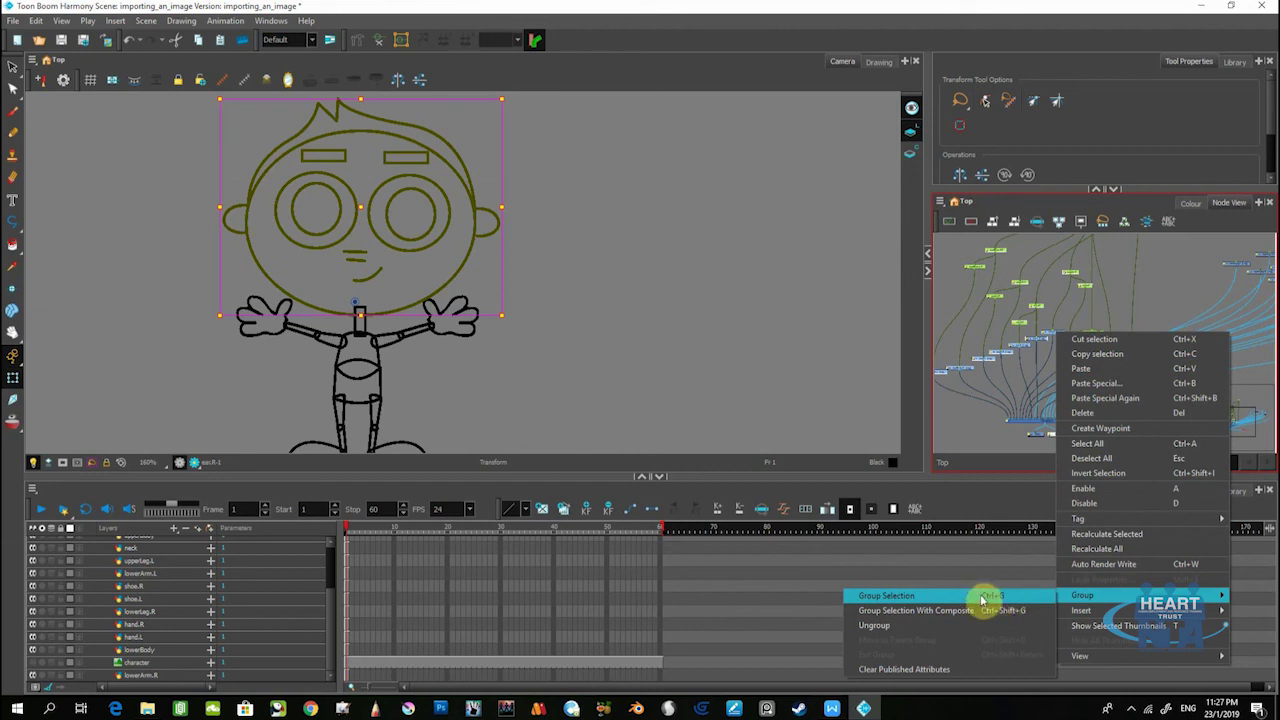
click(918, 600)
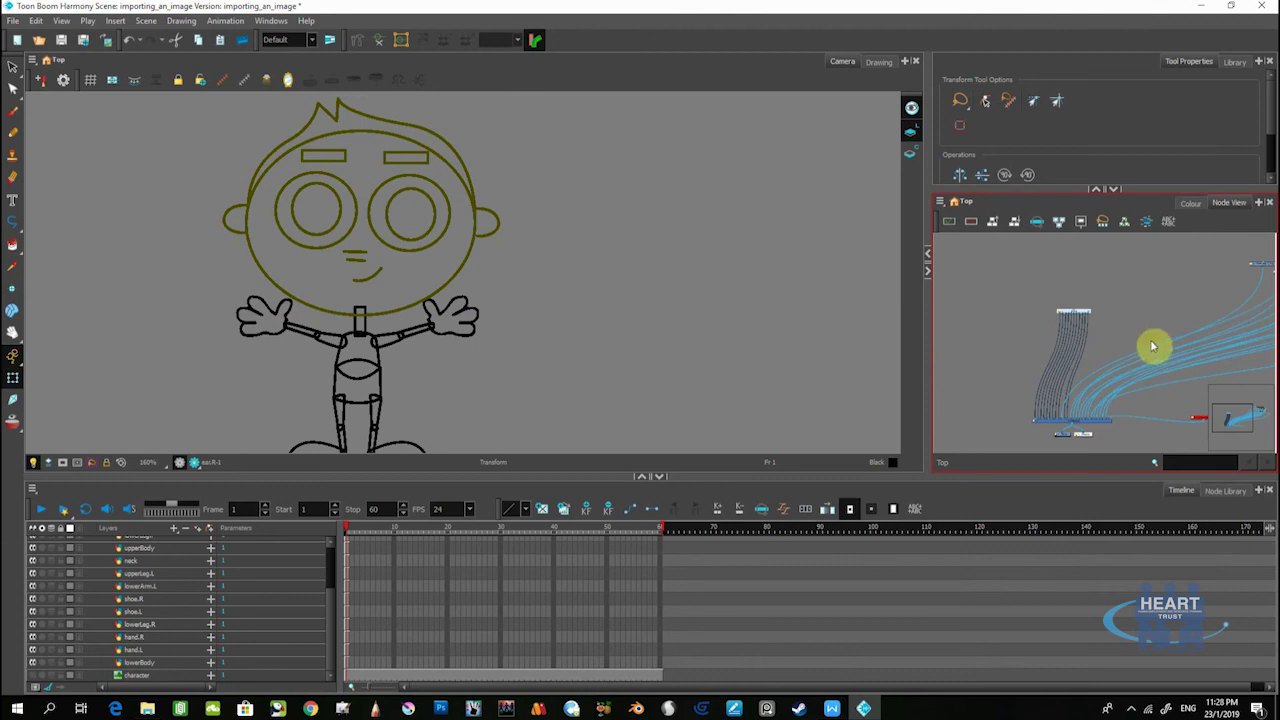
Rename the new group node holding the head parts as Head in its layer properties
drag(1130, 356, 1045, 314)
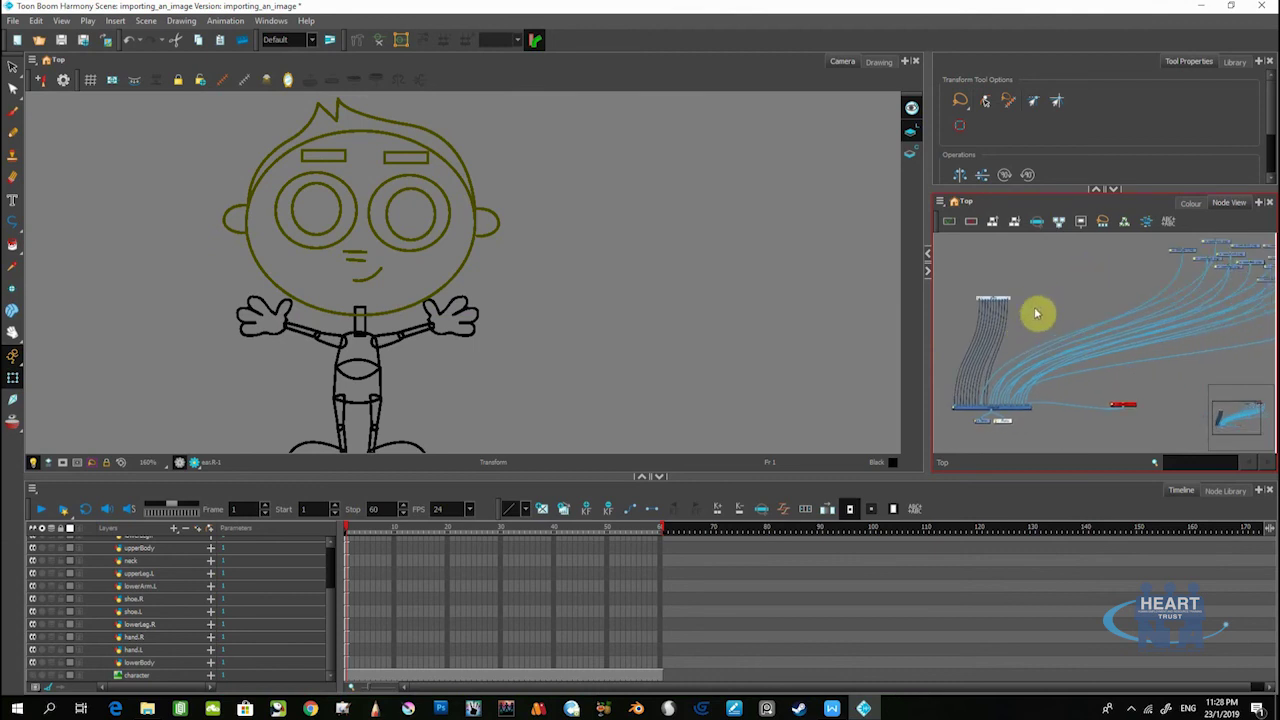
scroll(1011, 311, up, 3)
drag(1010, 312, 1076, 349)
drag(1030, 312, 1032, 315)
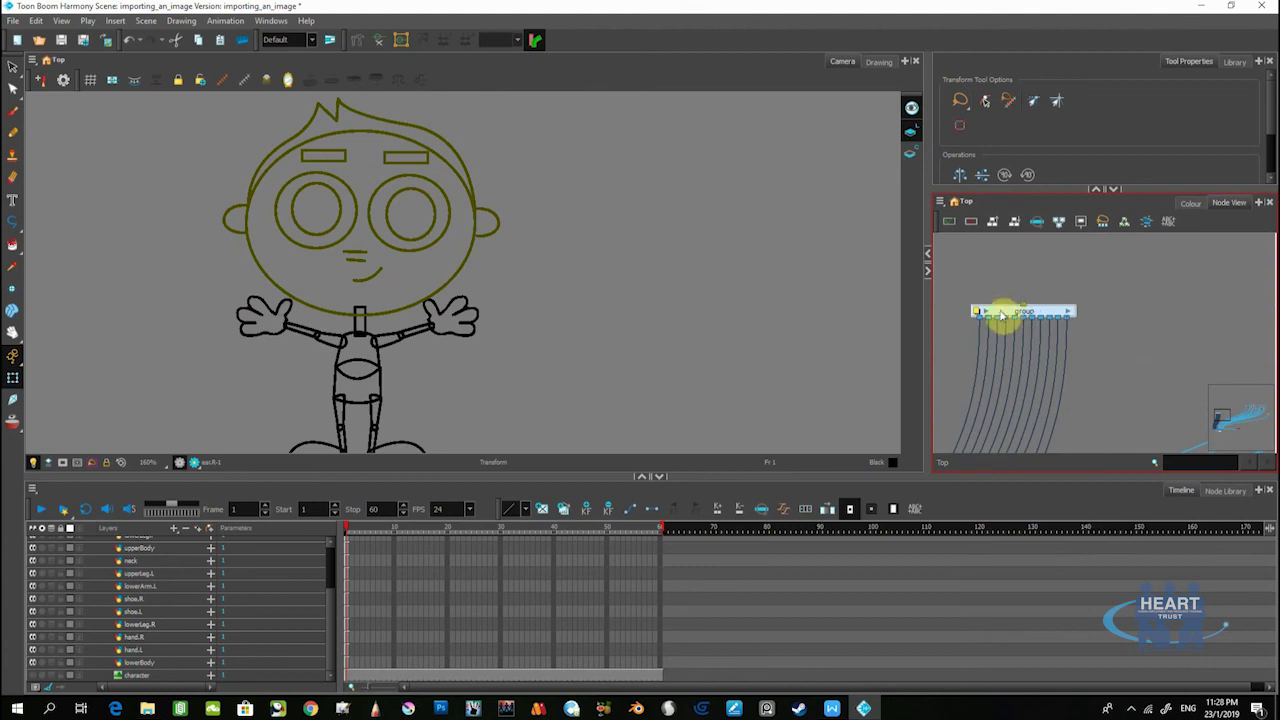
scroll(1017, 323, up, 4)
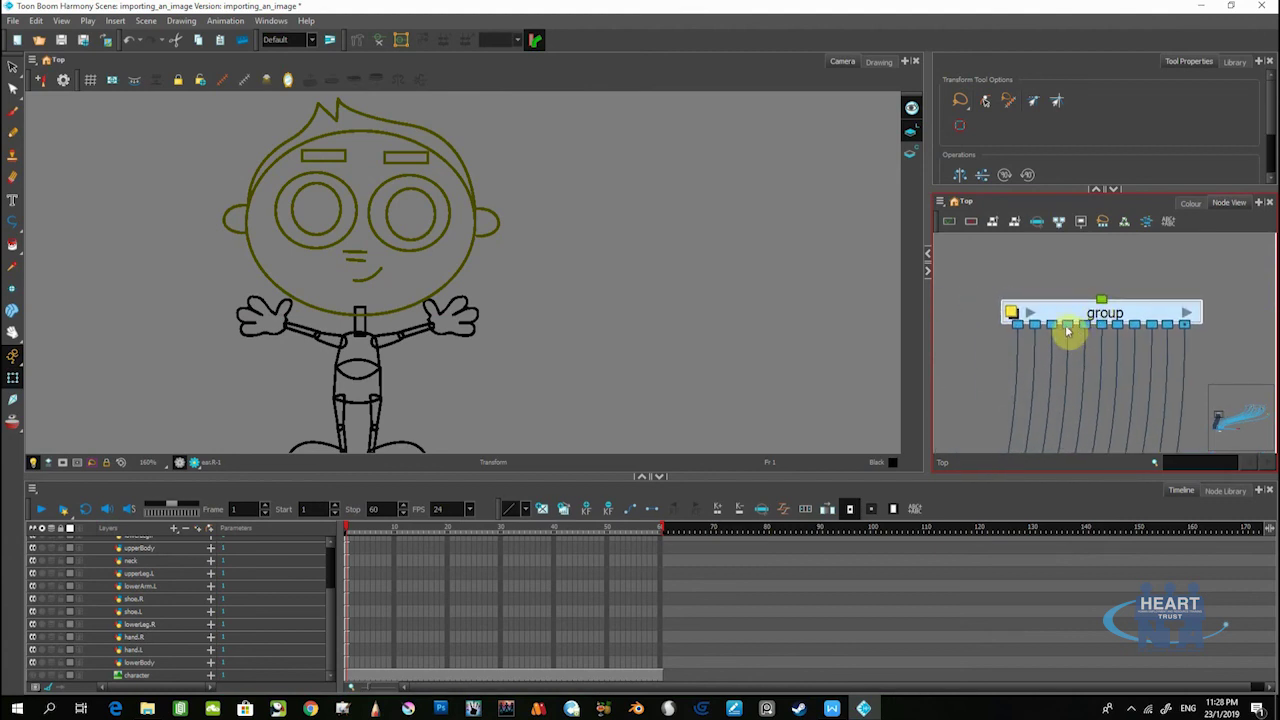
click(1012, 314)
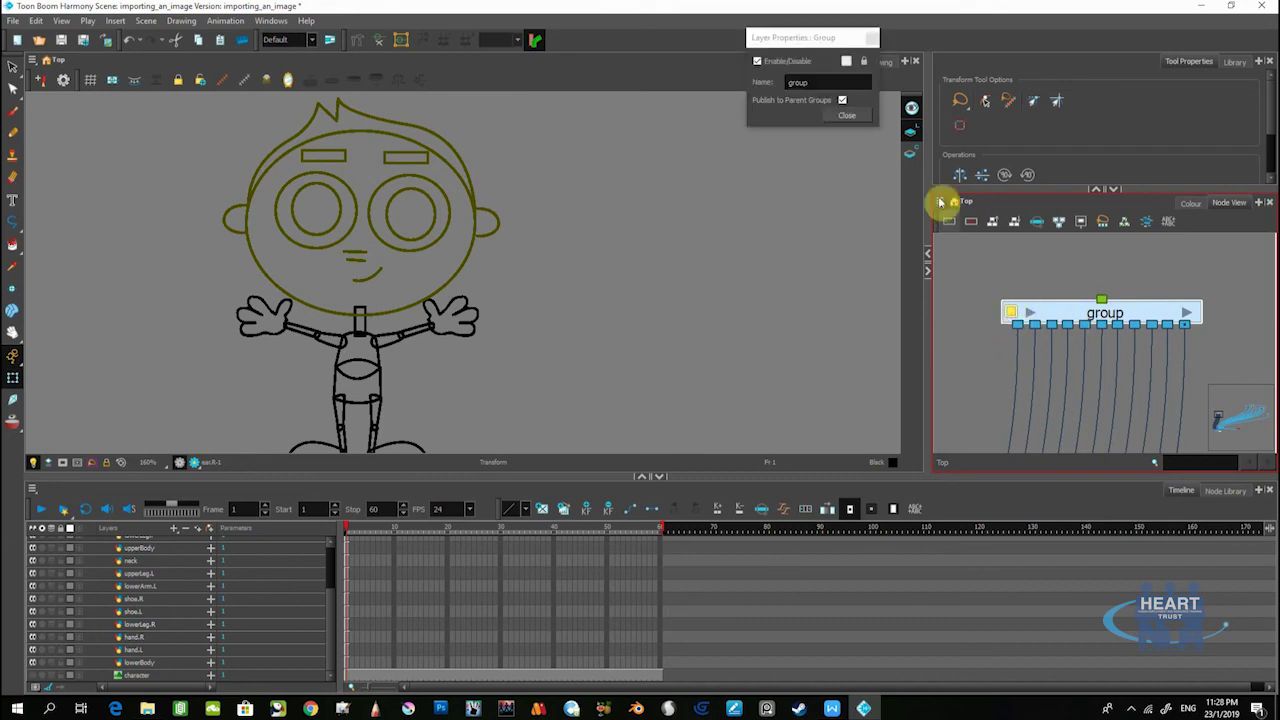
drag(822, 82, 769, 76)
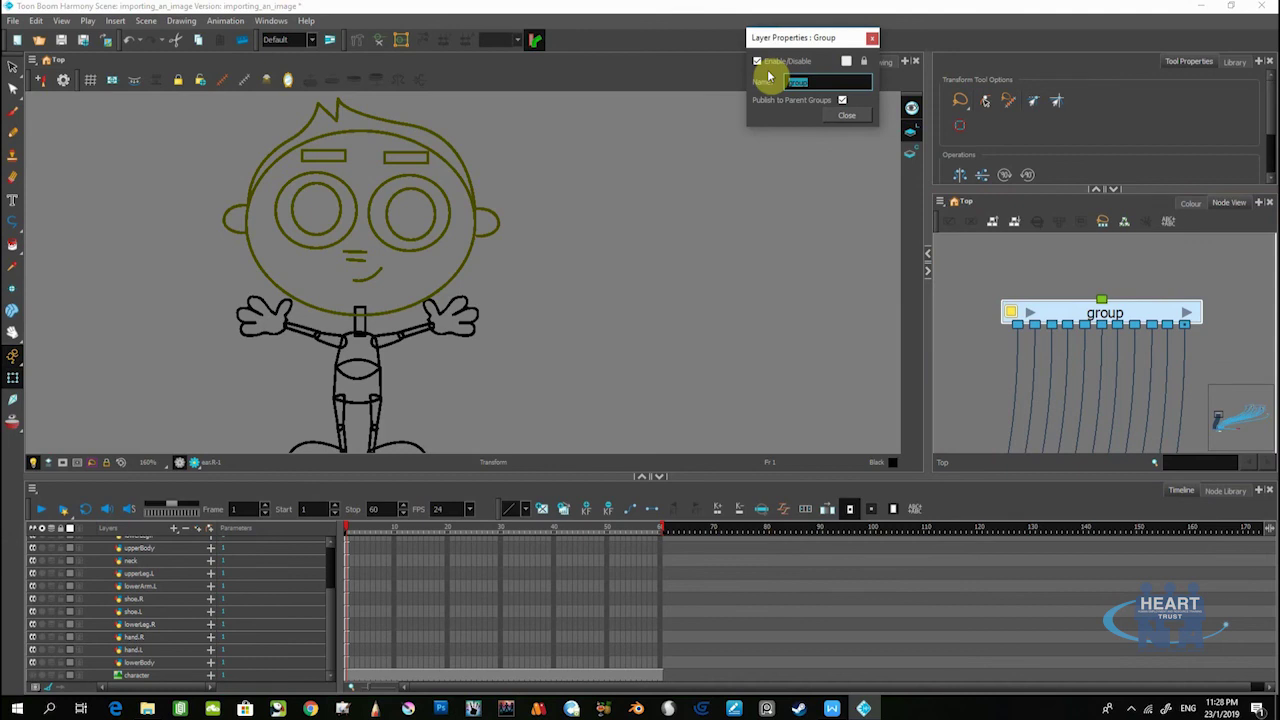
text(a)
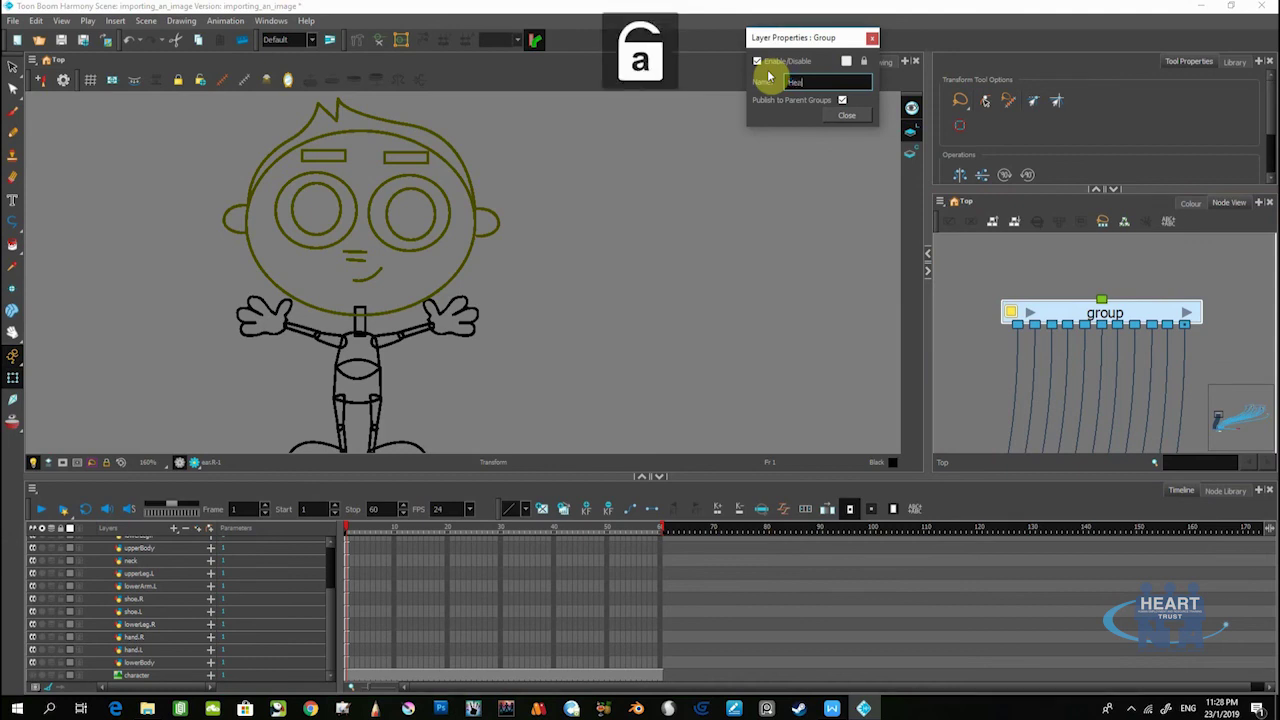
text(d)
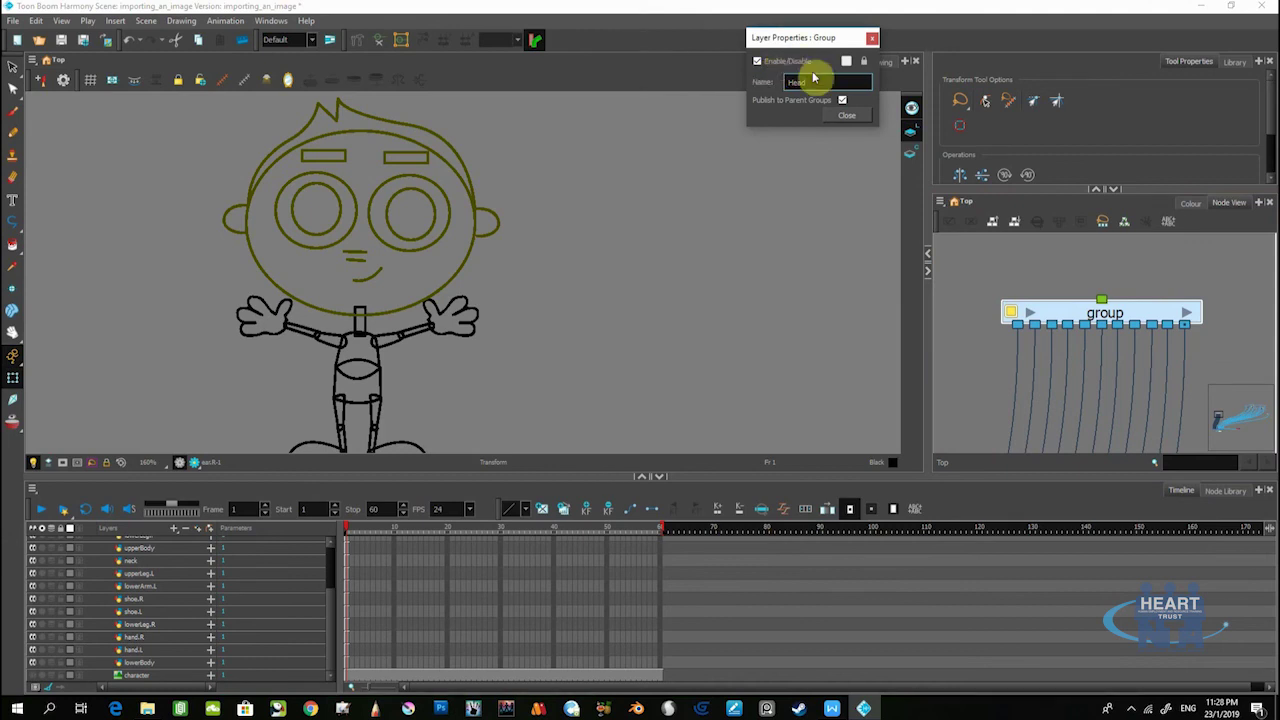
click(846, 115)
scroll(1136, 346, down, 3)
drag(1134, 346, 923, 511)
scroll(1026, 299, down, 2)
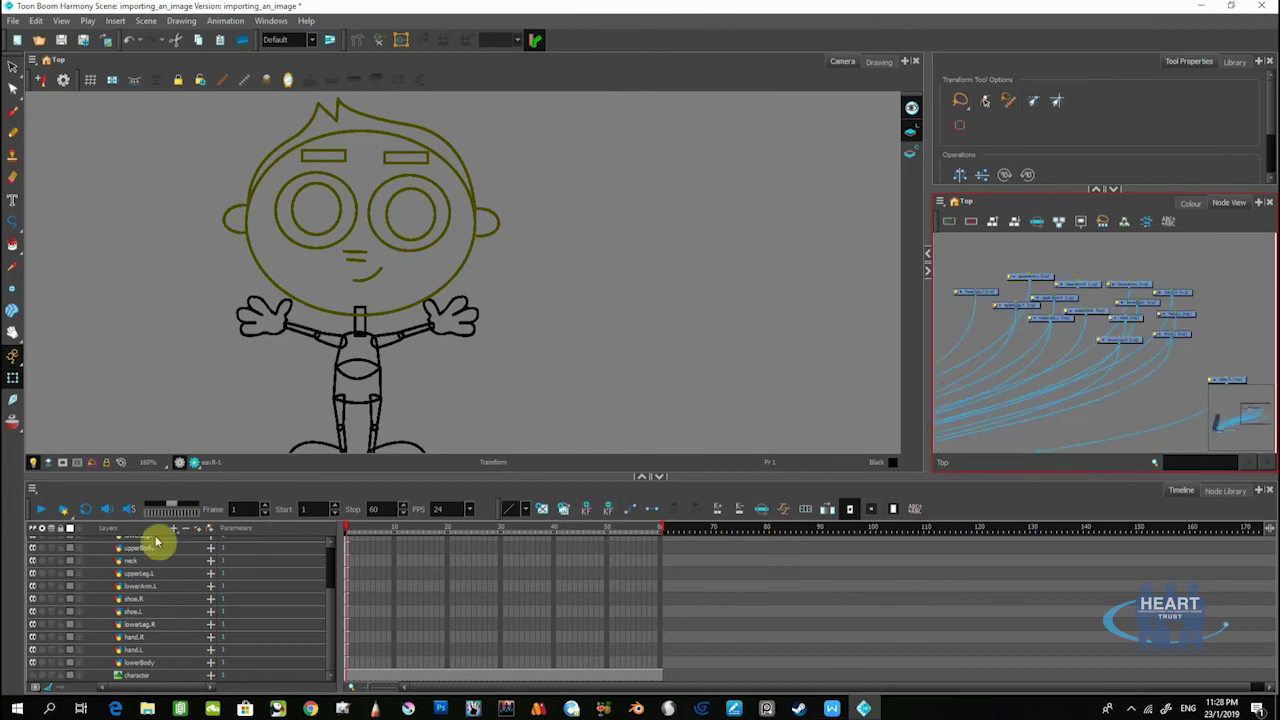
Move the lowerArm.L and hand.L layers directly below upperArm.L in the layer stack, ahead of upperArm.R
scroll(150, 570, up, 3)
click(143, 594)
scroll(143, 596, down, 1)
drag(140, 598, 115, 568)
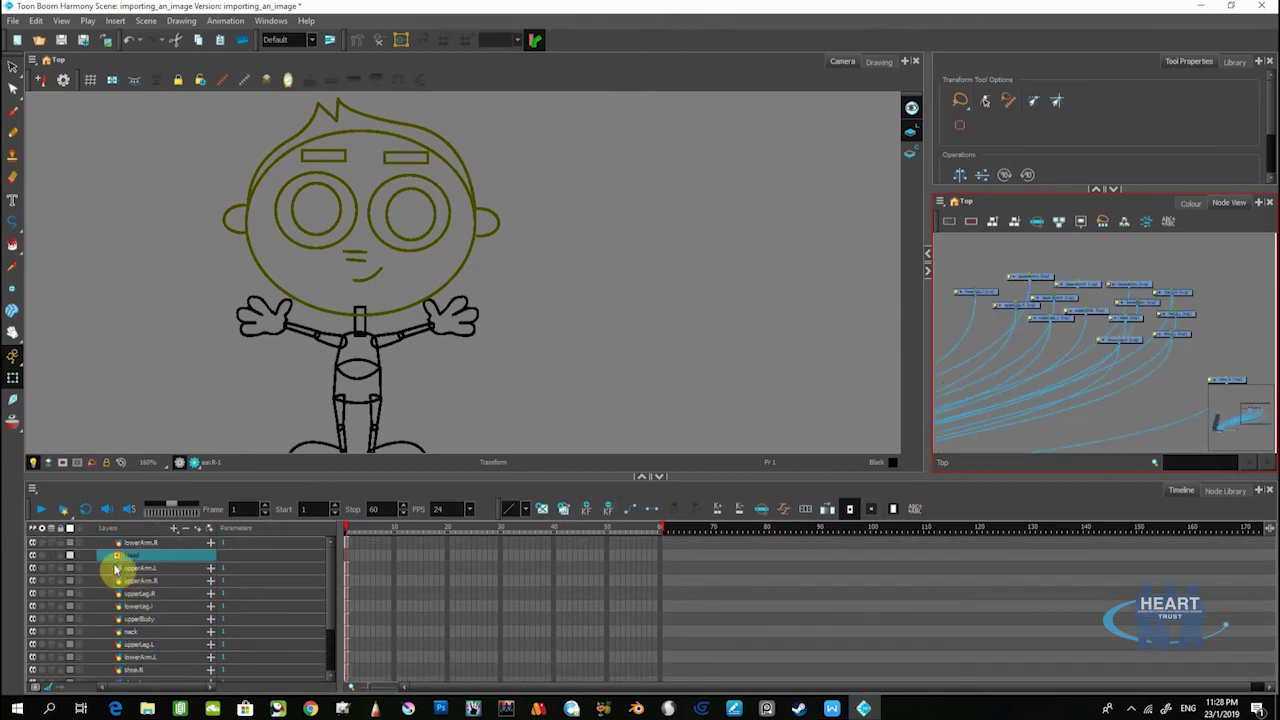
click(138, 543)
click(142, 604)
drag(140, 657, 145, 577)
scroll(145, 600, down, 2)
drag(140, 671, 148, 585)
click(150, 577)
scroll(160, 637, down, 1)
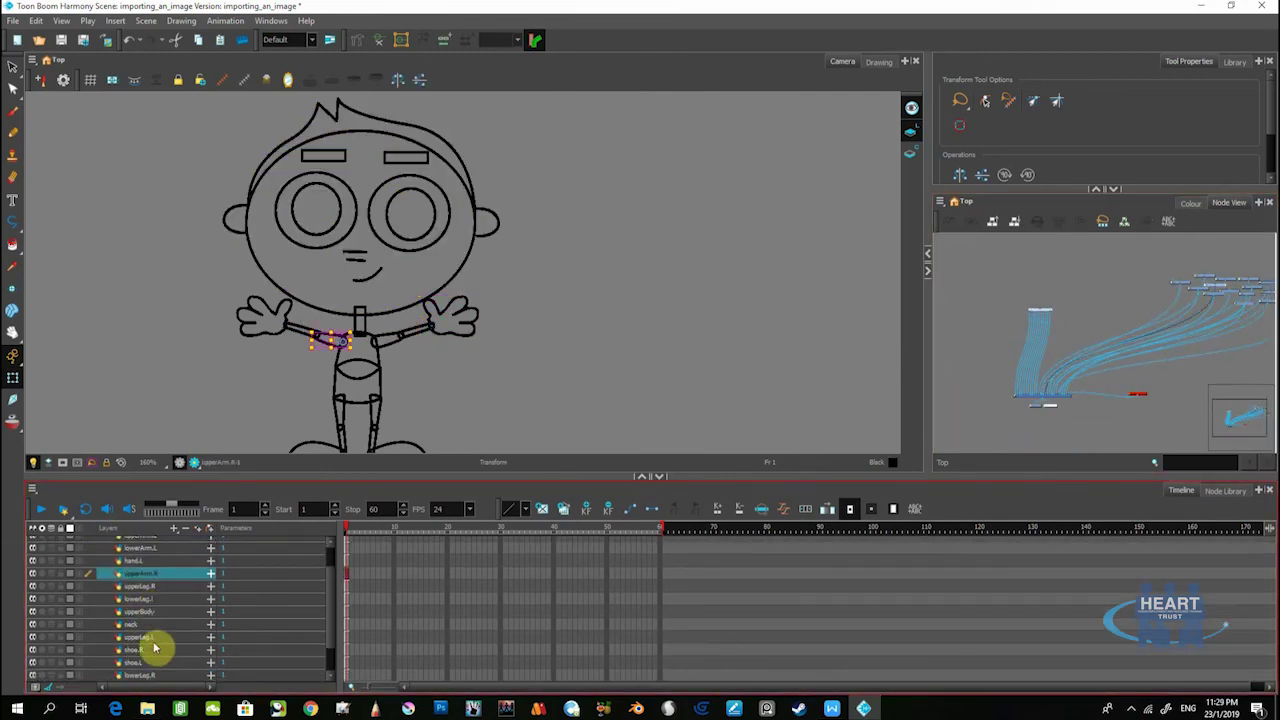
Place the lowerArm.R and hand.R layers directly below upperArm.R in the layer stack
scroll(1088, 307, up, 3)
click(1088, 307)
scroll(1120, 290, down, 3)
key(ctrl+z)
scroll(140, 625, down, 1)
drag(143, 633, 143, 602)
scroll(135, 631, down, 1)
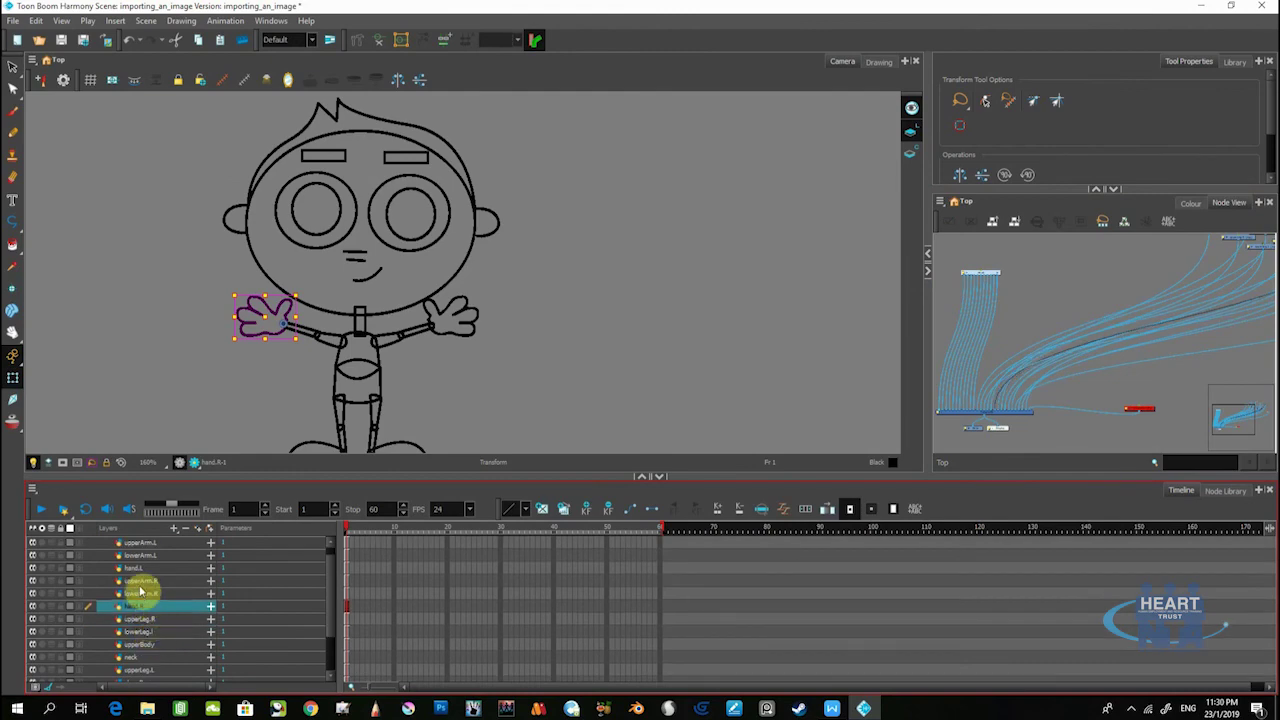
Reorder the leg layers so each leg runs upper leg, lower leg, shoe, with the right leg above the left
scroll(143, 600, down, 1)
click(142, 582)
click(149, 651)
drag(142, 670, 137, 548)
scroll(142, 615, down, 1)
scroll(319, 430, up, 1)
scroll(474, 267, down, 1)
scroll(137, 585, down, 2)
Move the upperBody and lowerBody layers together to between hand.R and upperLeg.R
click(139, 649)
shift+click(139, 662)
drag(139, 655, 137, 570)
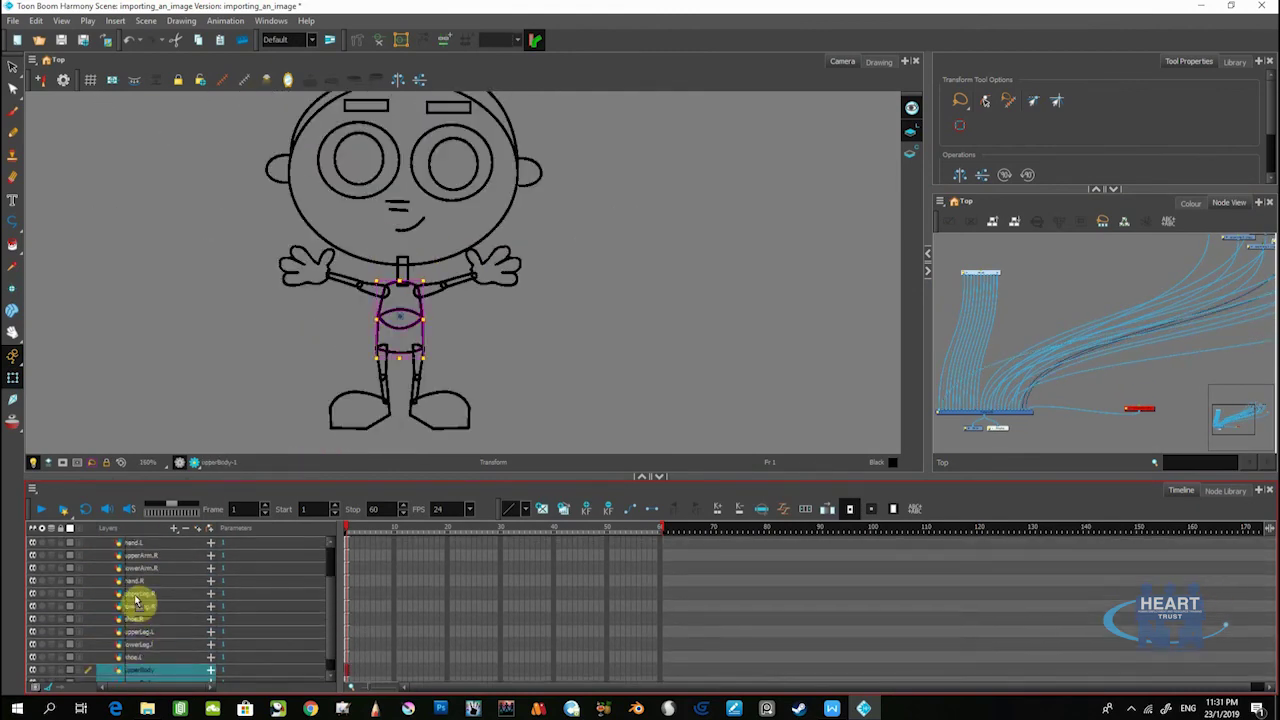
click(140, 599)
click(422, 405)
scroll(486, 349, down, 2)
scroll(484, 348, up, 1)
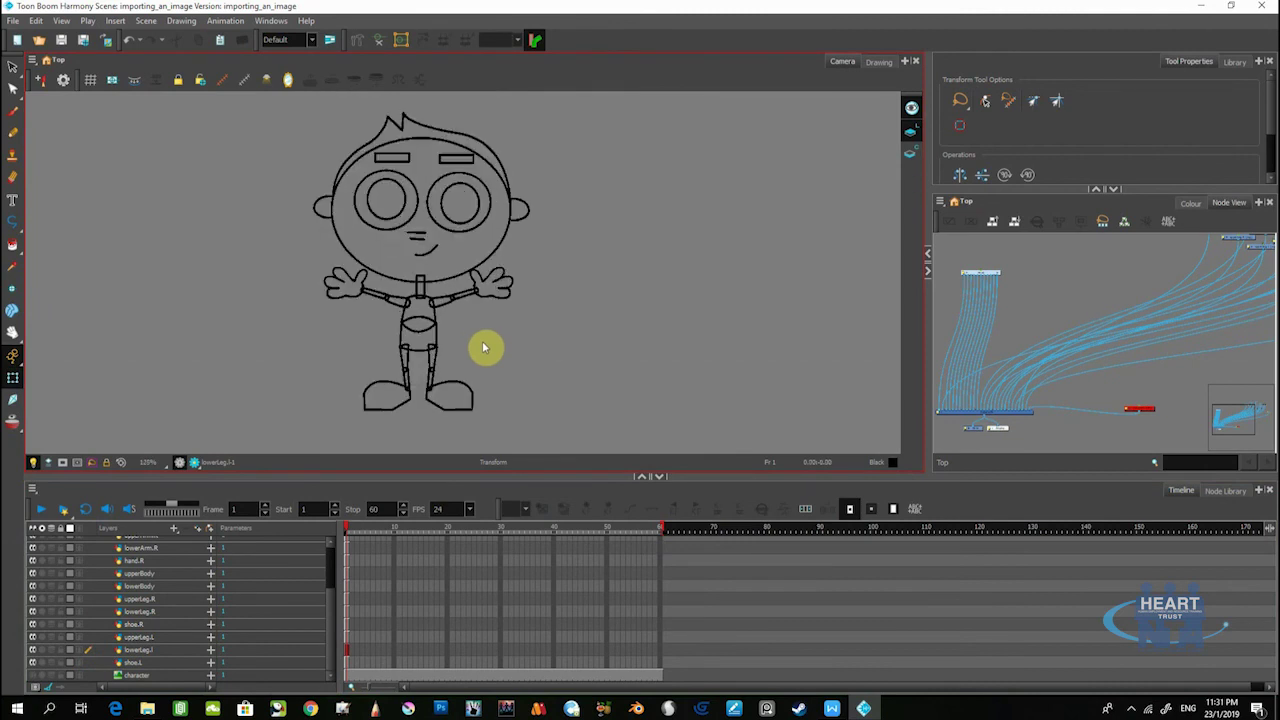
Try to add one shared parent peg to all the limb and body drawing nodes, then undo it
scroll(1044, 337, up, 2)
scroll(1080, 335, down, 3)
drag(1188, 298, 997, 363)
scroll(997, 363, up, 1)
drag(982, 281, 1150, 390)
scroll(1070, 400, up, 2)
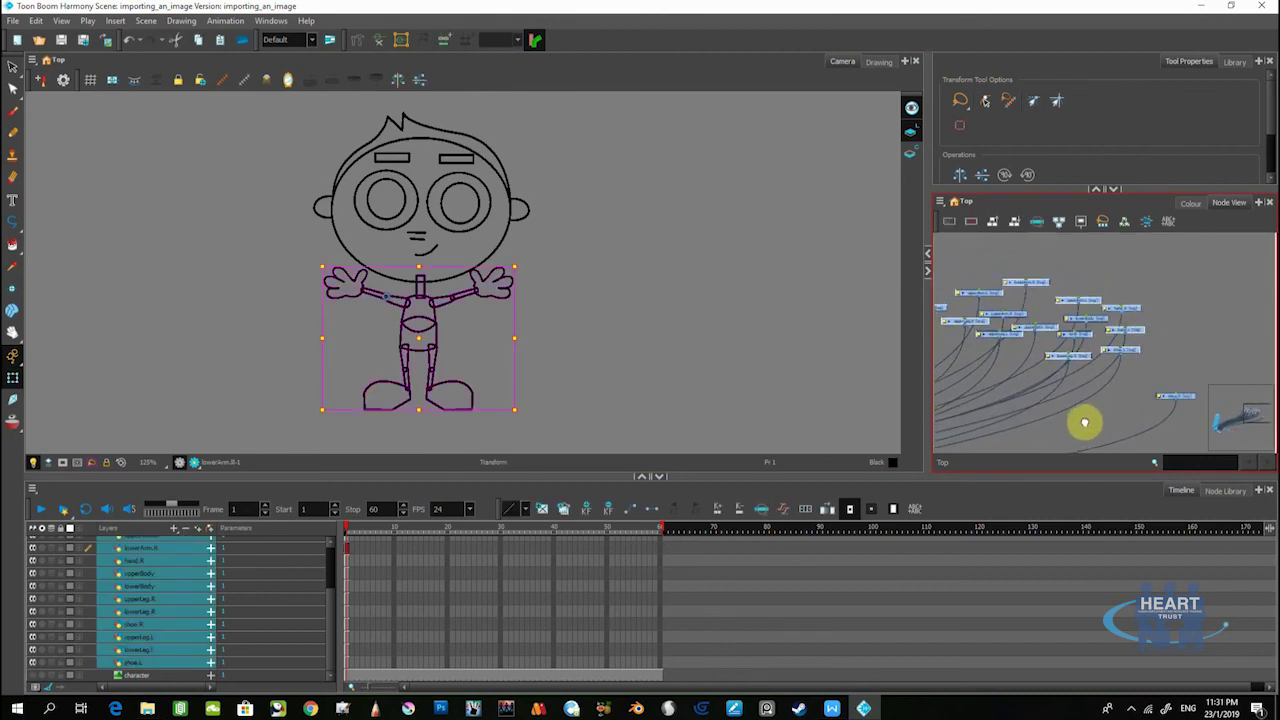
key(ctrl+p)
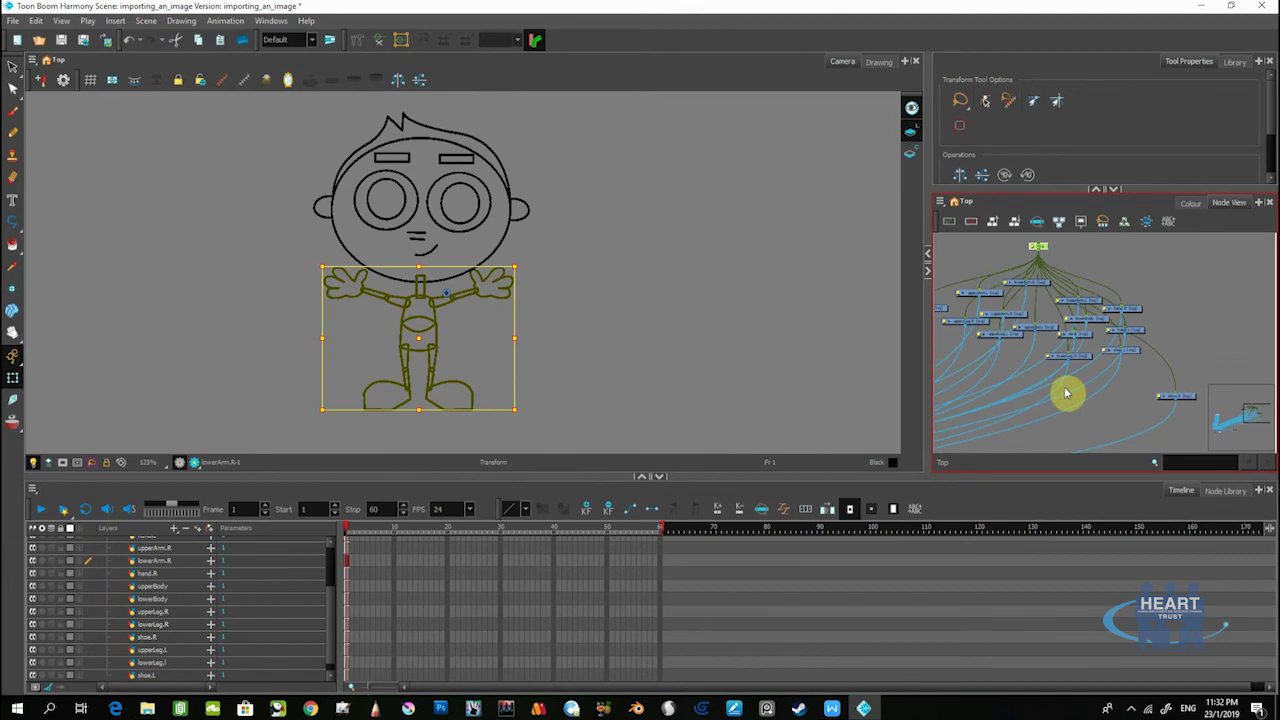
key(ctrl+z)
Try adding a parent peg to the lowerLeg.l drawing node alone, then undo it
scroll(1085, 348, down, 1)
scroll(1000, 337, up, 2)
scroll(991, 363, up, 2)
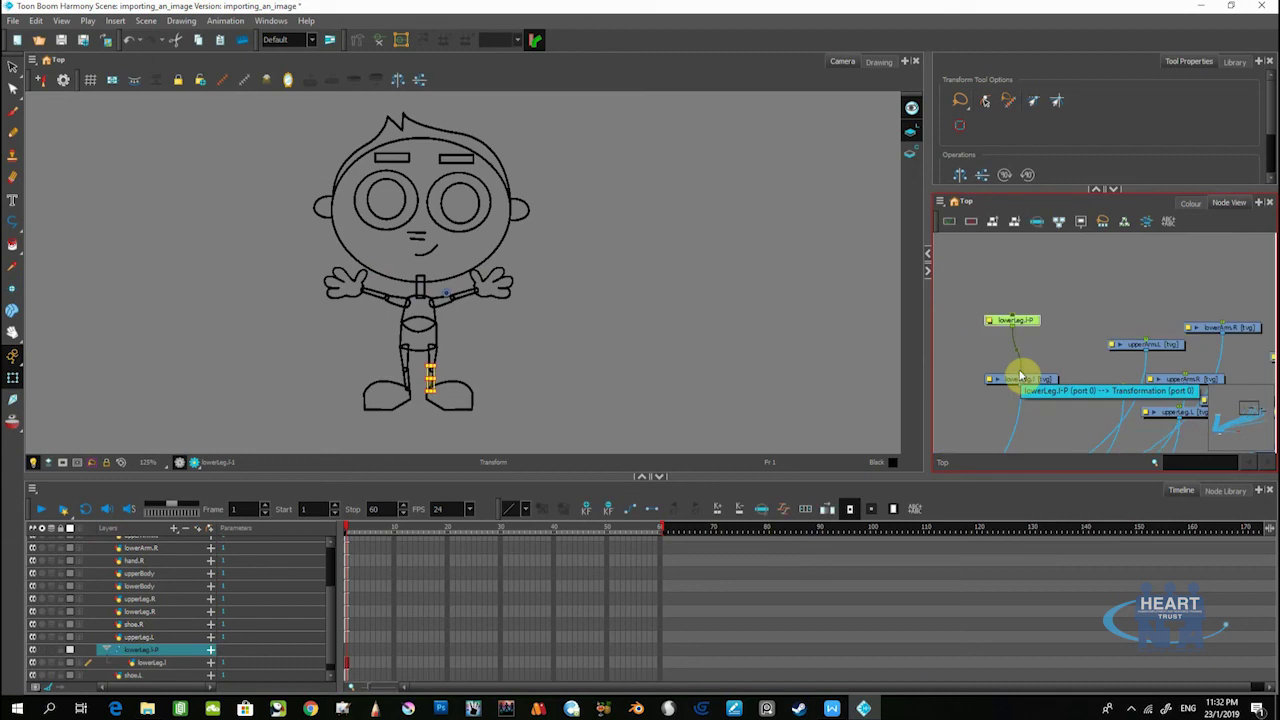
key(ctrl+z)
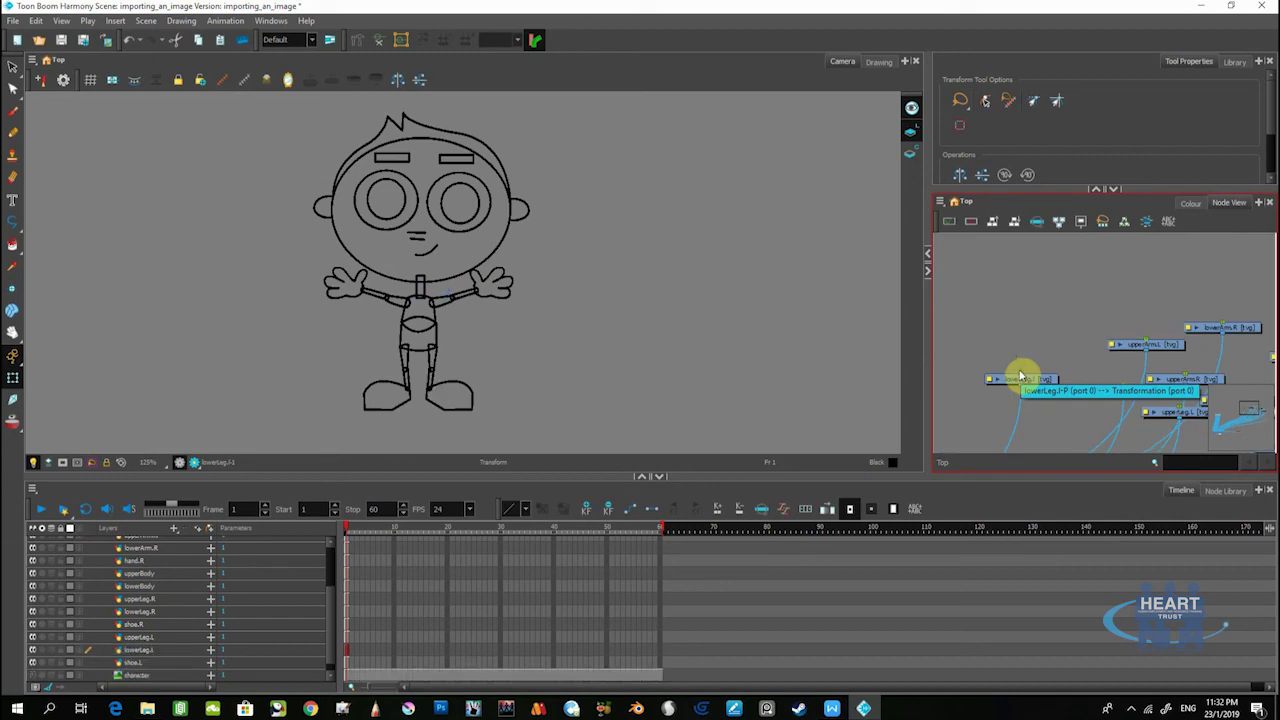
Set lowerLeg.l apart, select the limb, neck and body drawing nodes except shoe.R, and give each its own parent peg
drag(1045, 388, 1036, 364)
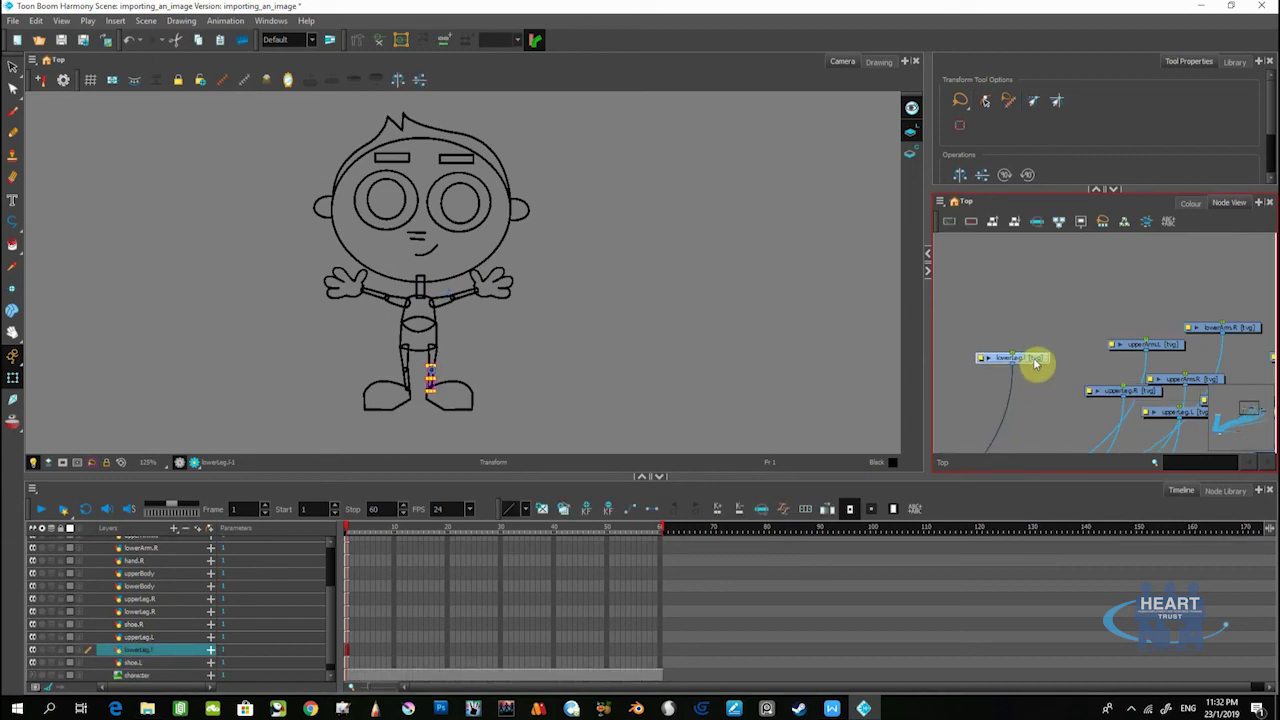
key(ctrl+alt+p)
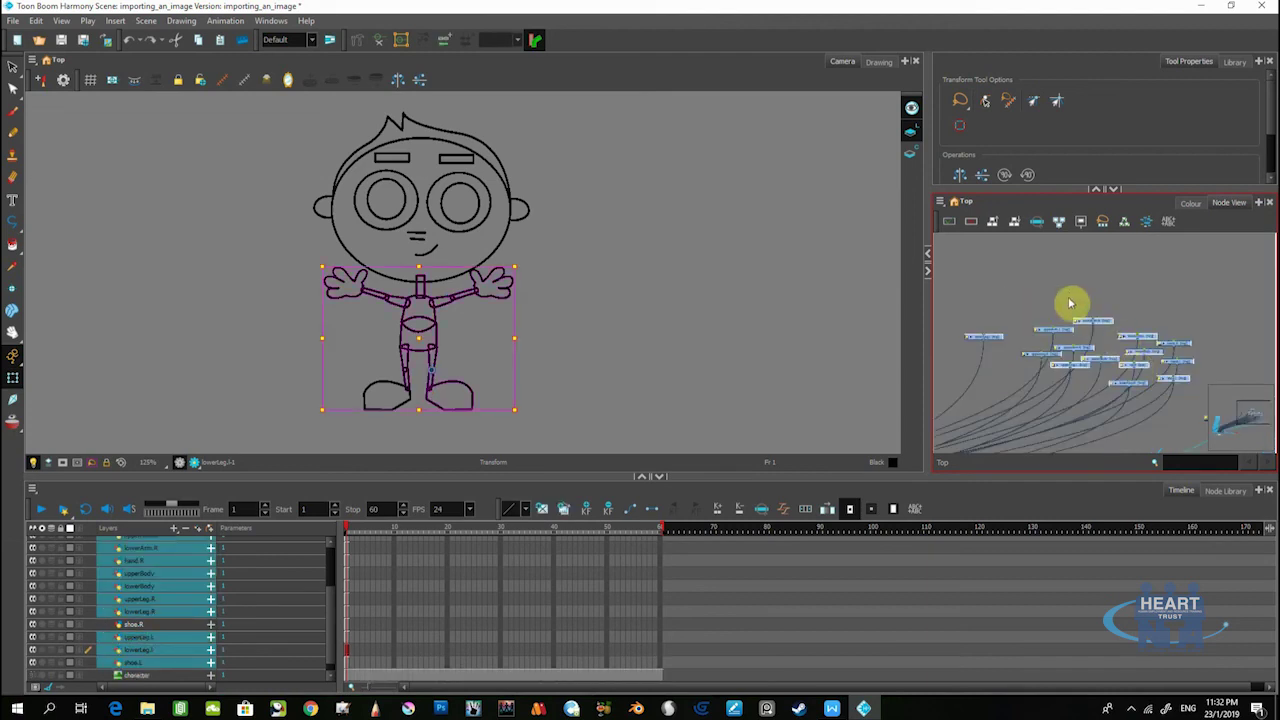
click(977, 302)
drag(958, 295, 1207, 399)
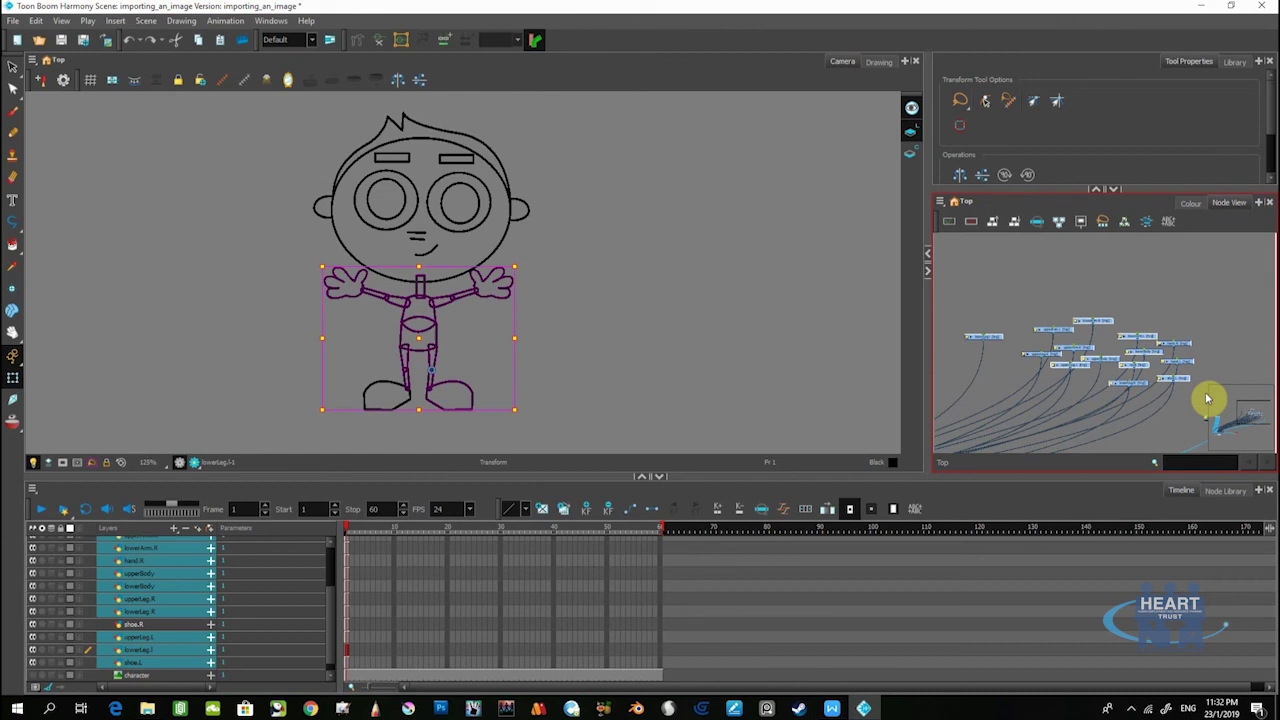
key(ctrl+alt+p)
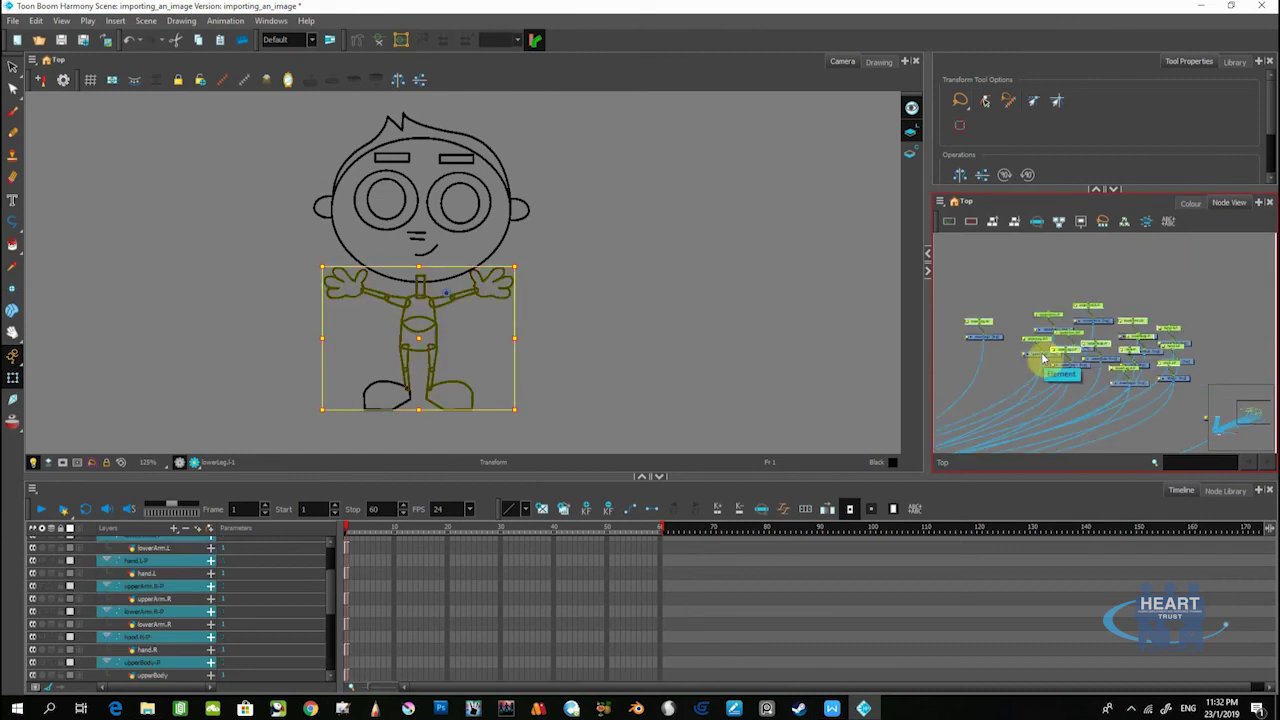
Select the lowerLeg.l drawing node together with its peg and move the pair farther from the other nodes
click(1022, 314)
scroll(1030, 314, up, 2)
drag(980, 331, 1057, 330)
scroll(1052, 324, up, 2)
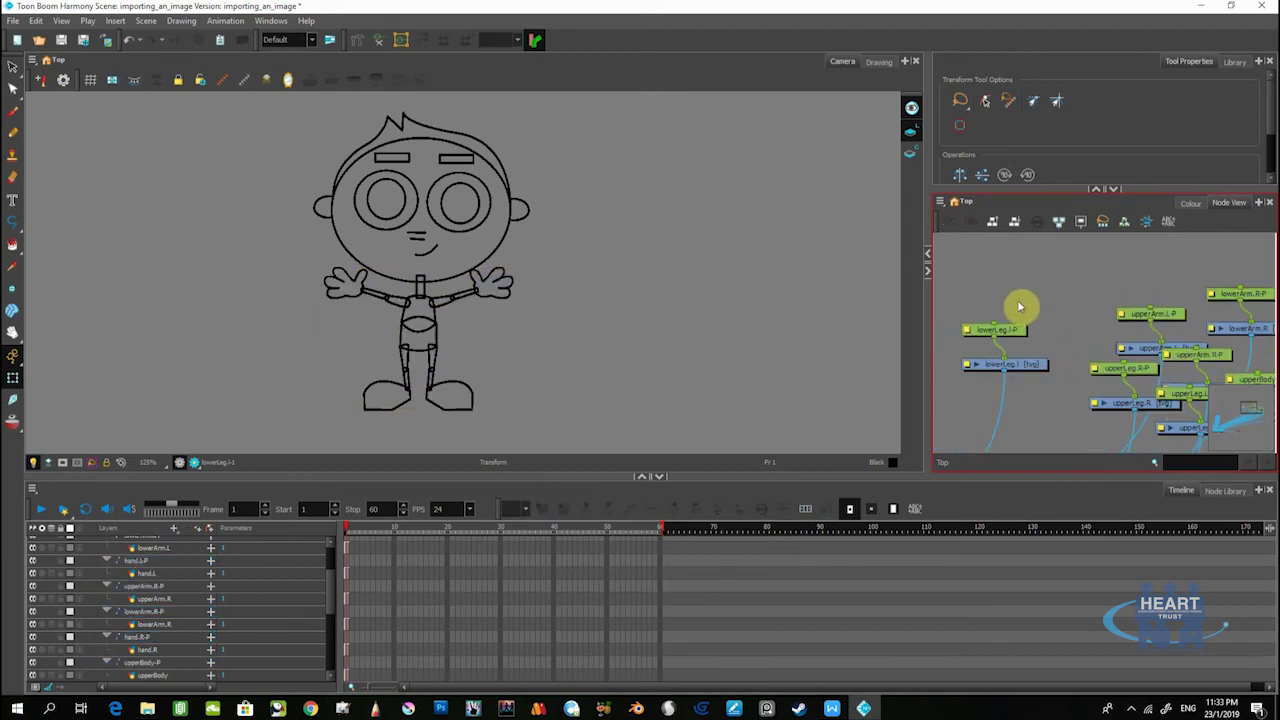
click(1014, 364)
scroll(1037, 357, down, 4)
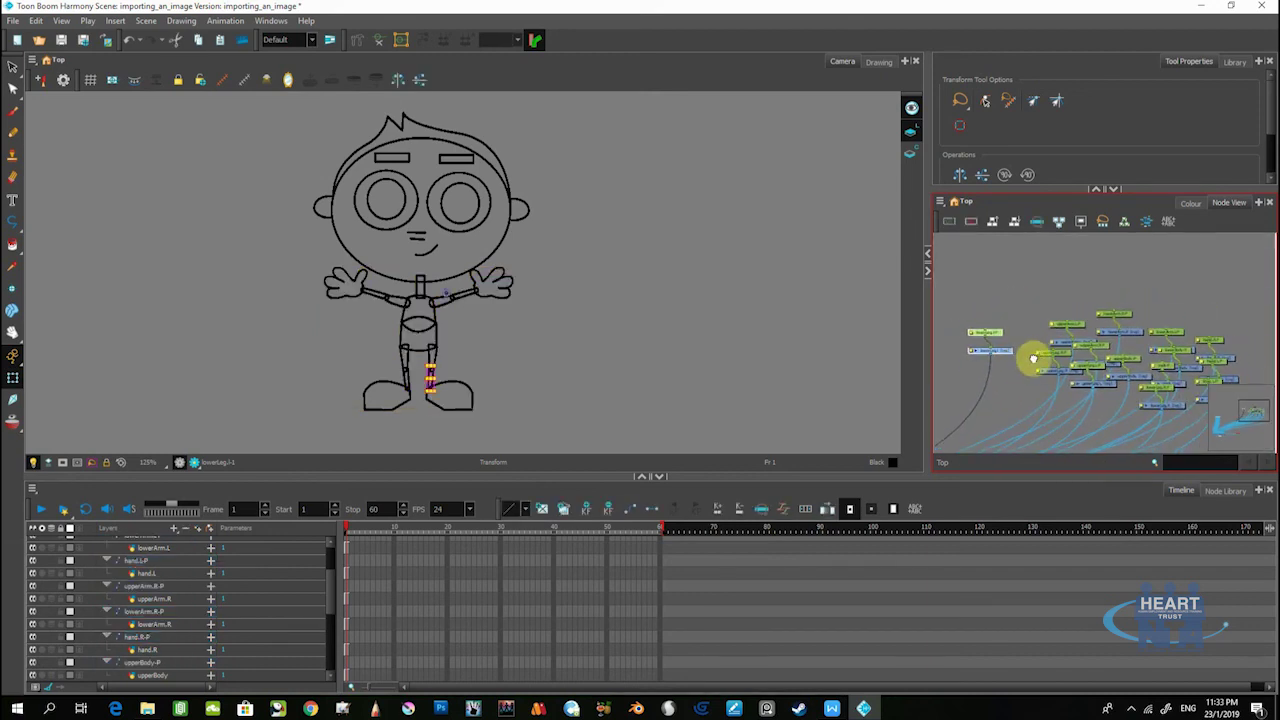
mouse_move(1009, 352)
mouse_down()
mouse_move(1008, 314)
mouse_move(994, 312)
mouse_move(1034, 349)
mouse_move(986, 369)
mouse_move(1088, 363)
mouse_move(990, 300)
mouse_up()
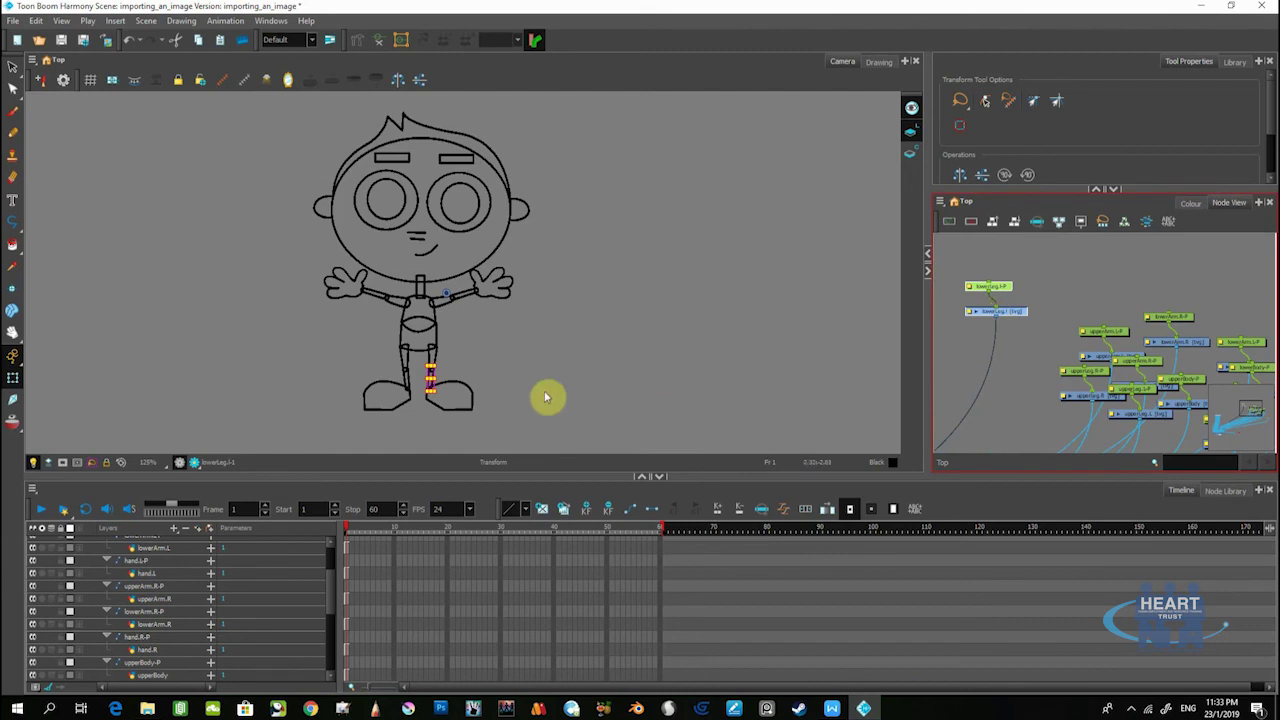
Select the left shoe and examine its drawing and peg nodes in the node network
scroll(500, 394, up, 3)
click(443, 407)
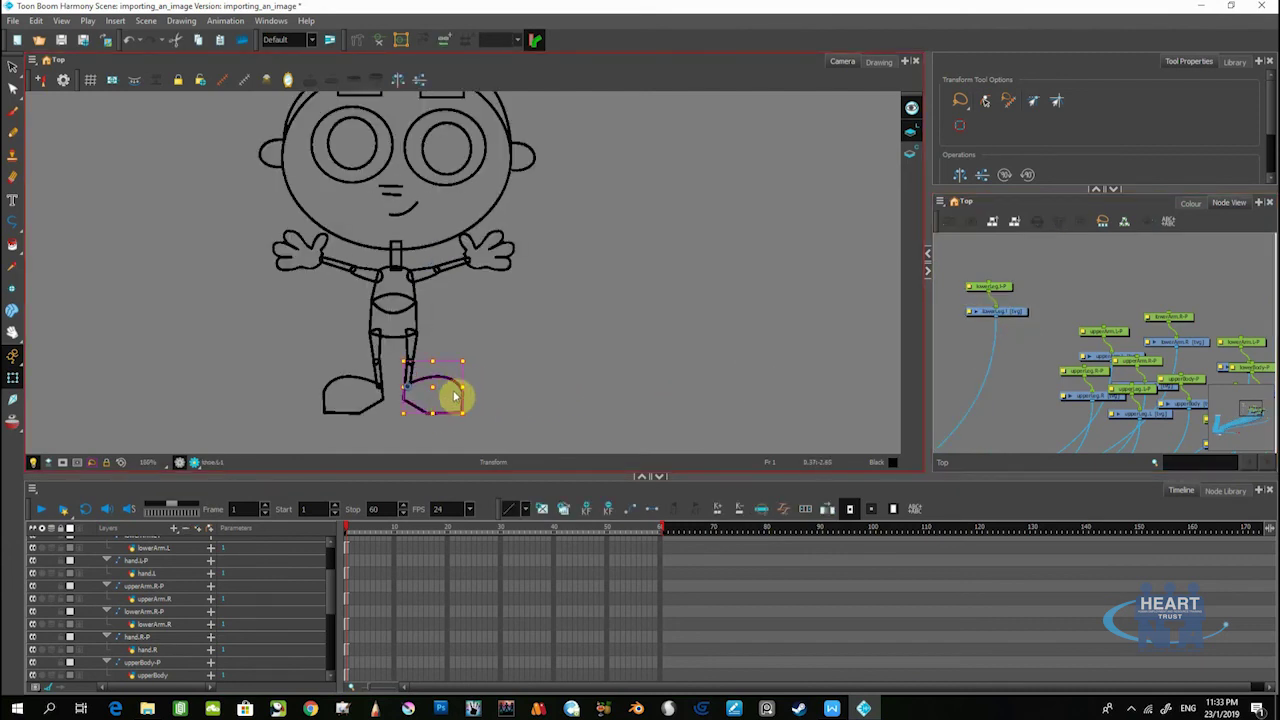
drag(1098, 360, 1081, 258)
drag(1057, 375, 936, 367)
drag(1152, 355, 1067, 377)
click(1082, 329)
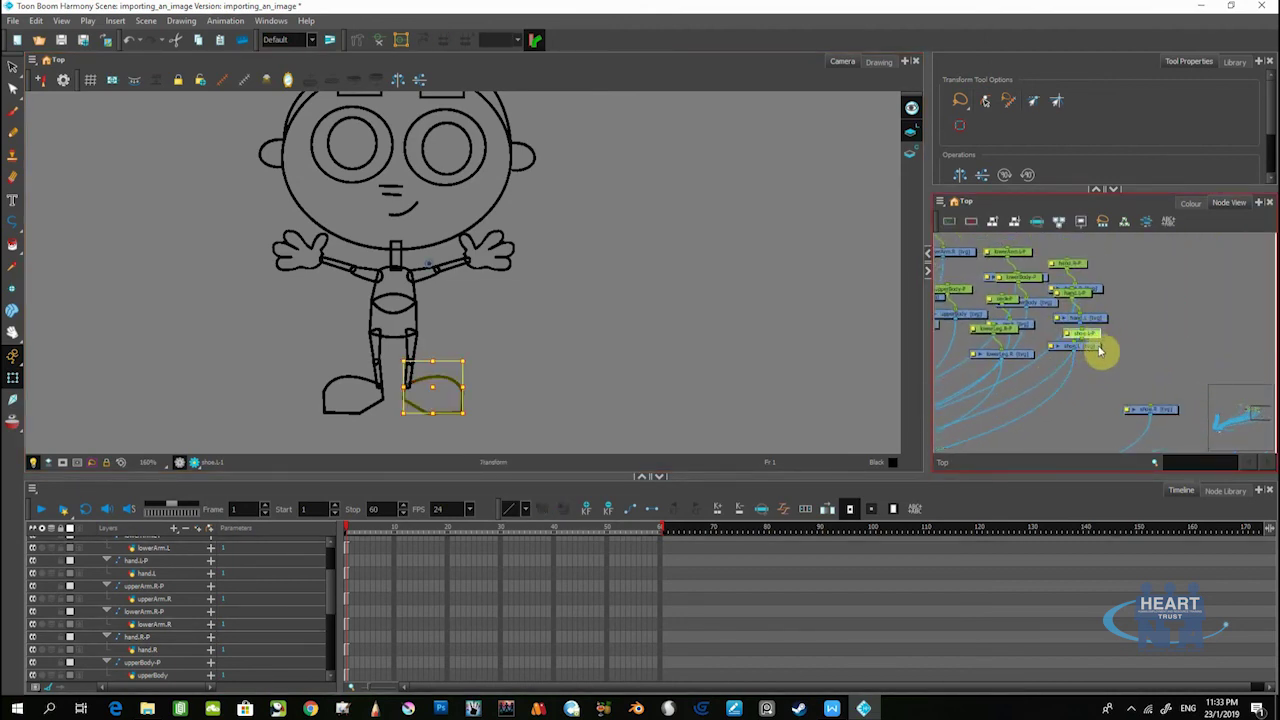
scroll(1100, 350, up, 1)
scroll(1090, 385, up, 1)
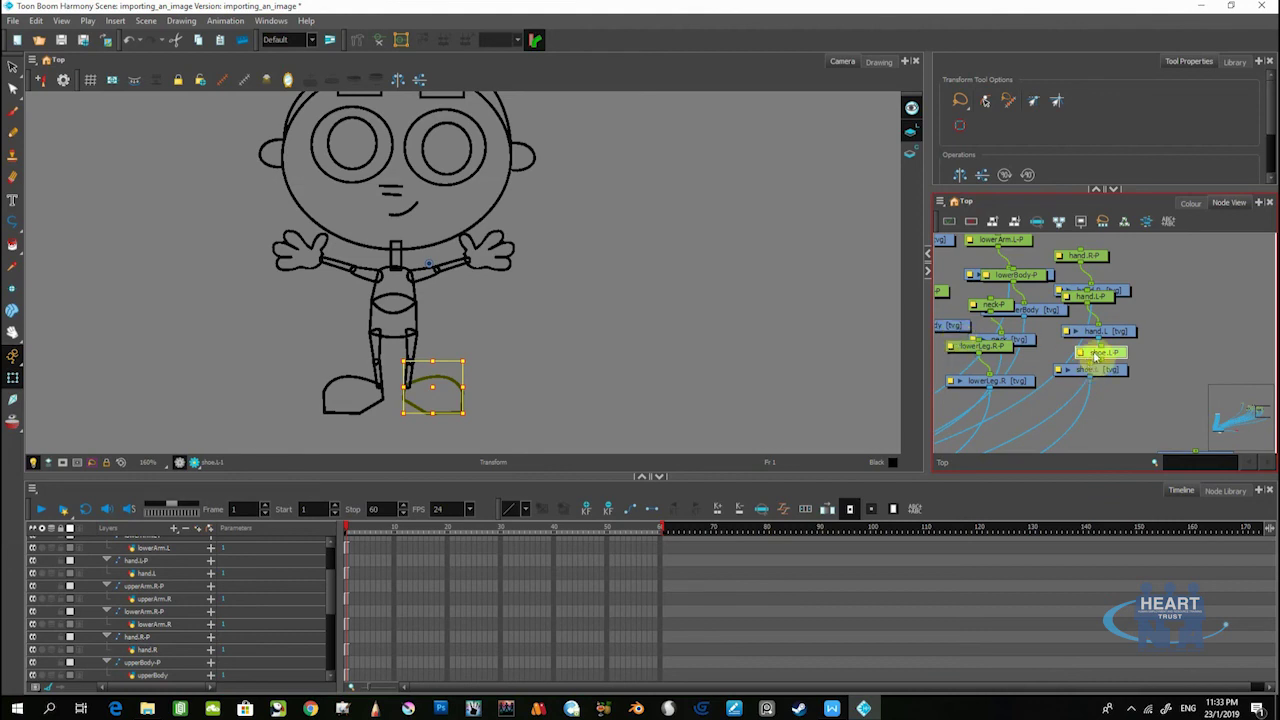
click(1172, 308)
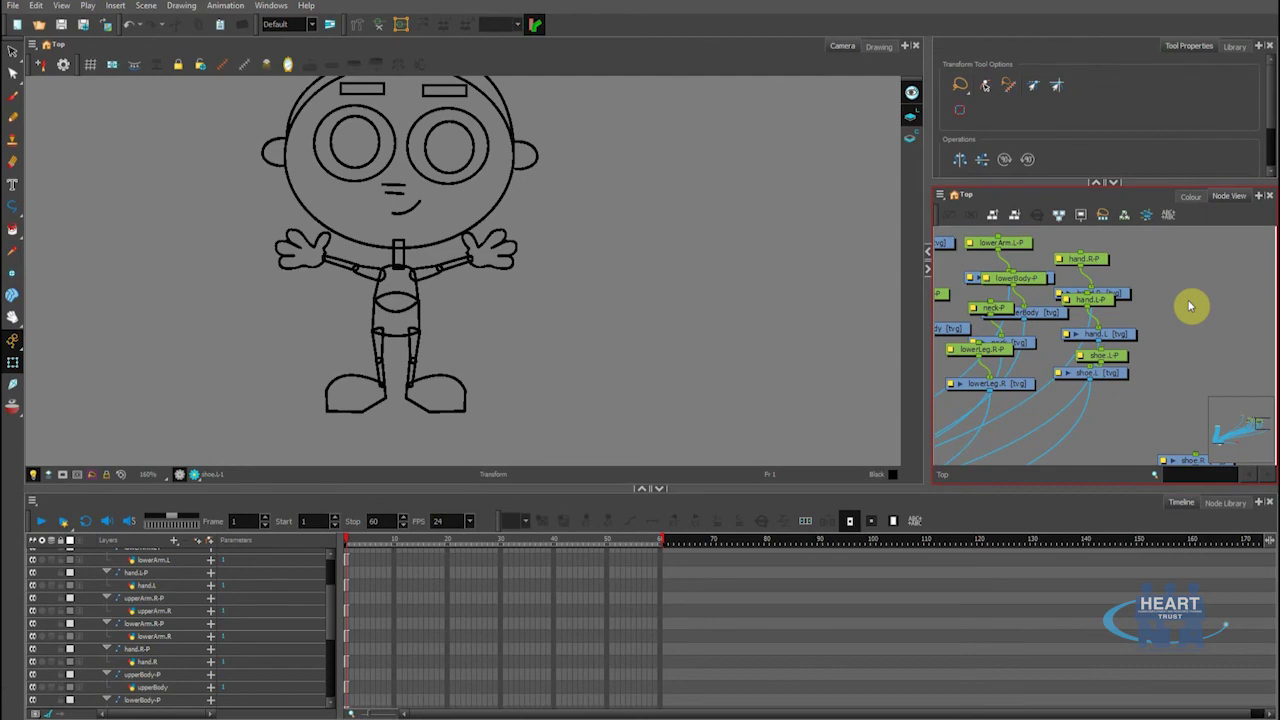
Enlarge the Node View to full size, add a parent peg to shoe.R and move the hand.R pair clear of the cluster
key(grave)
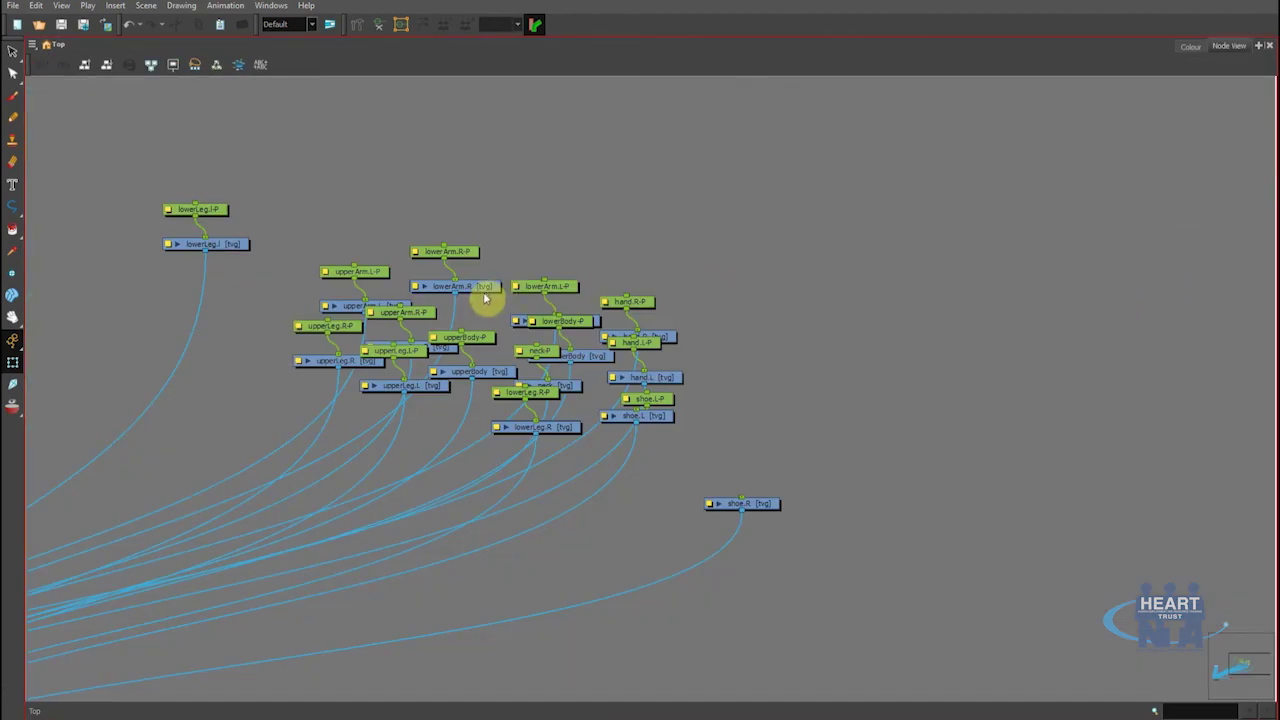
scroll(405, 352, down, 2)
drag(348, 363, 466, 404)
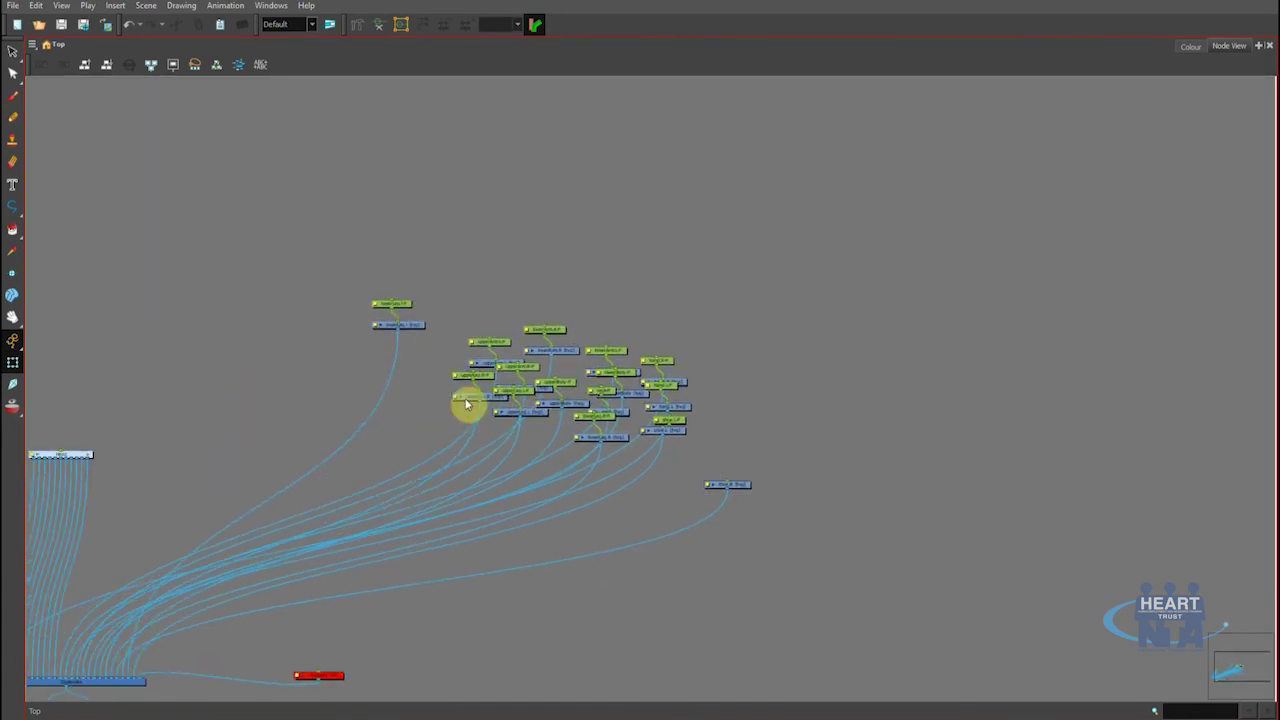
scroll(466, 404, up, 3)
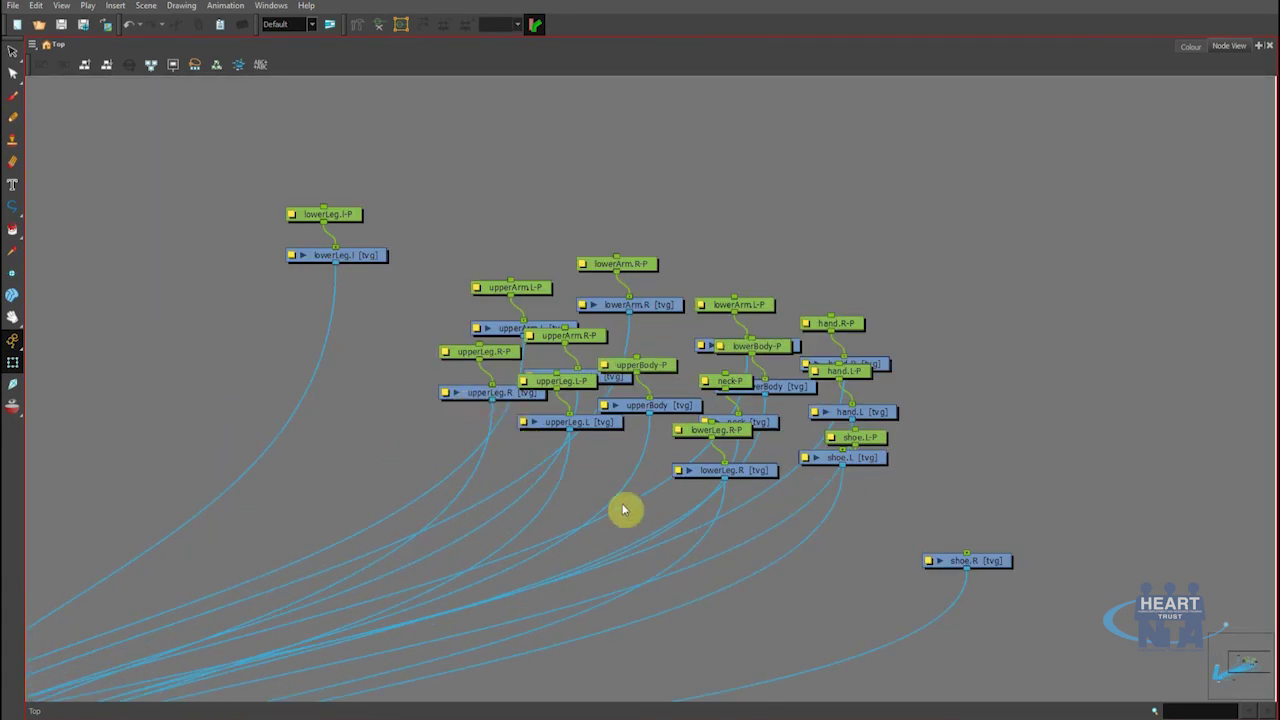
scroll(585, 518, down, 1)
drag(494, 471, 381, 444)
drag(557, 460, 526, 489)
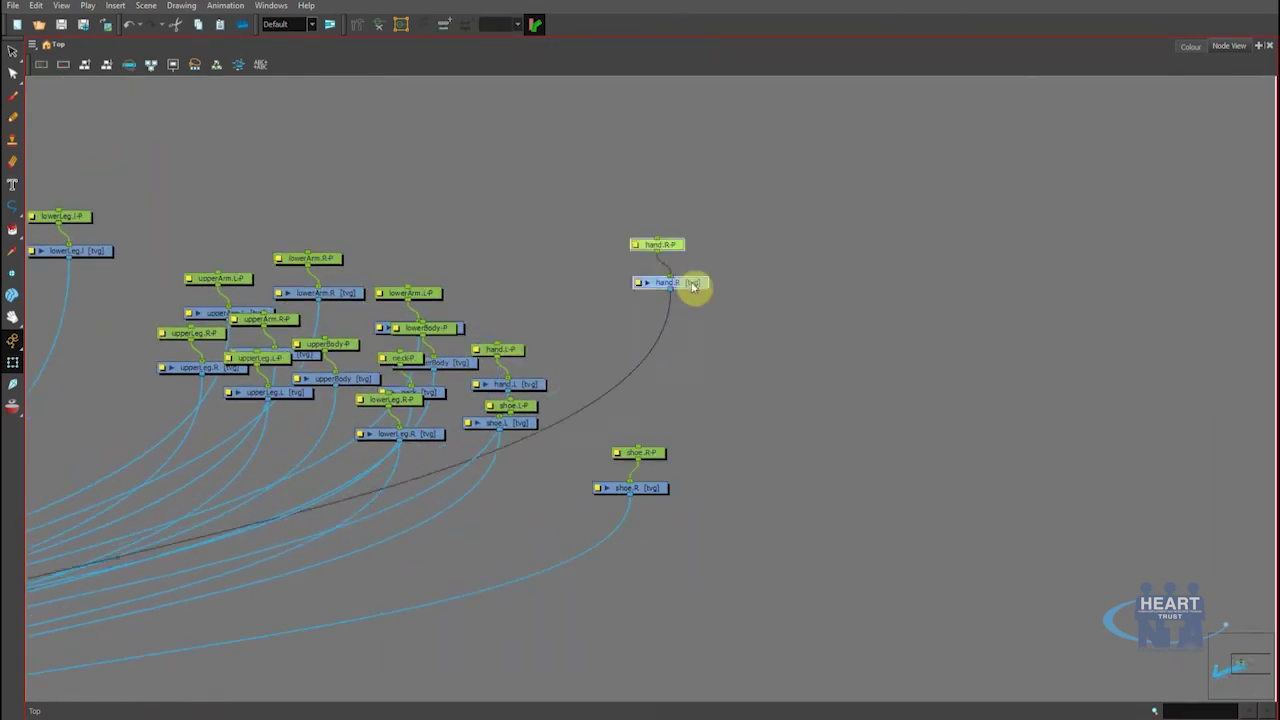
Arrange the drawing and peg pairs into separate leg, body, neck and arm clusters, and restore the multi-view layout
drag(693, 285, 486, 363)
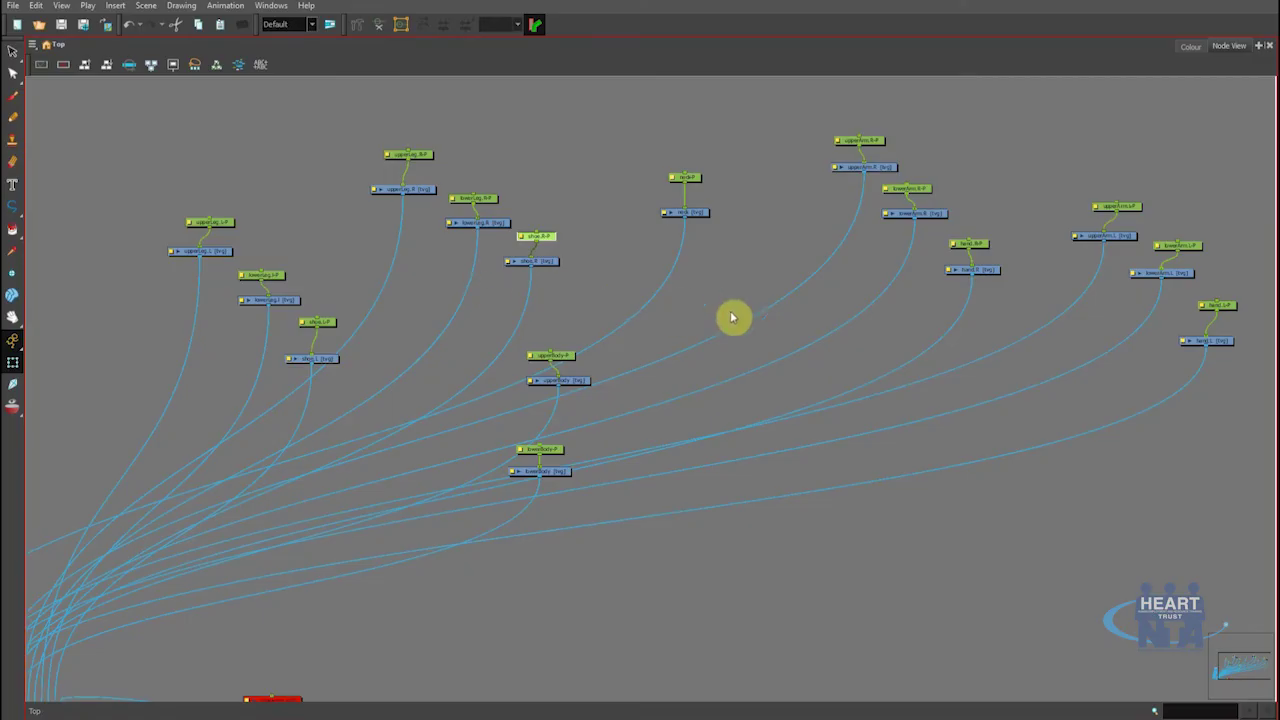
drag(731, 317, 560, 330)
drag(770, 322, 583, 391)
scroll(843, 391, up, 2)
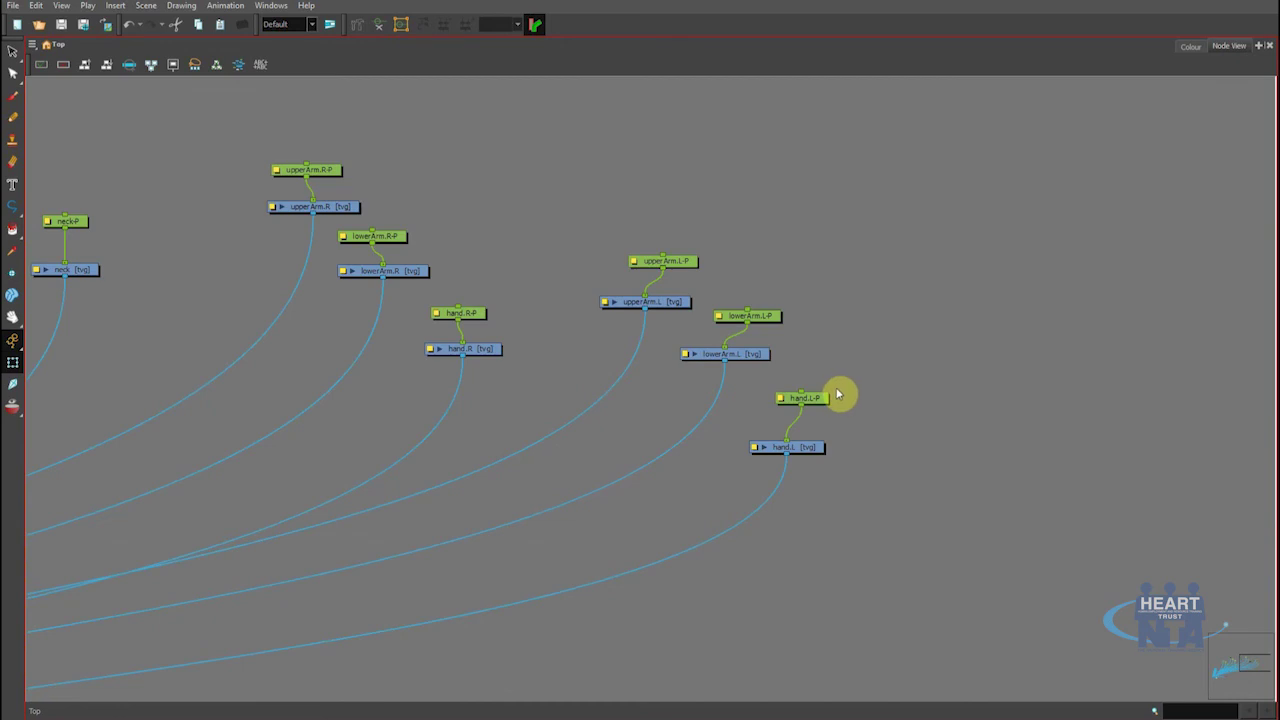
scroll(836, 402, up, 1)
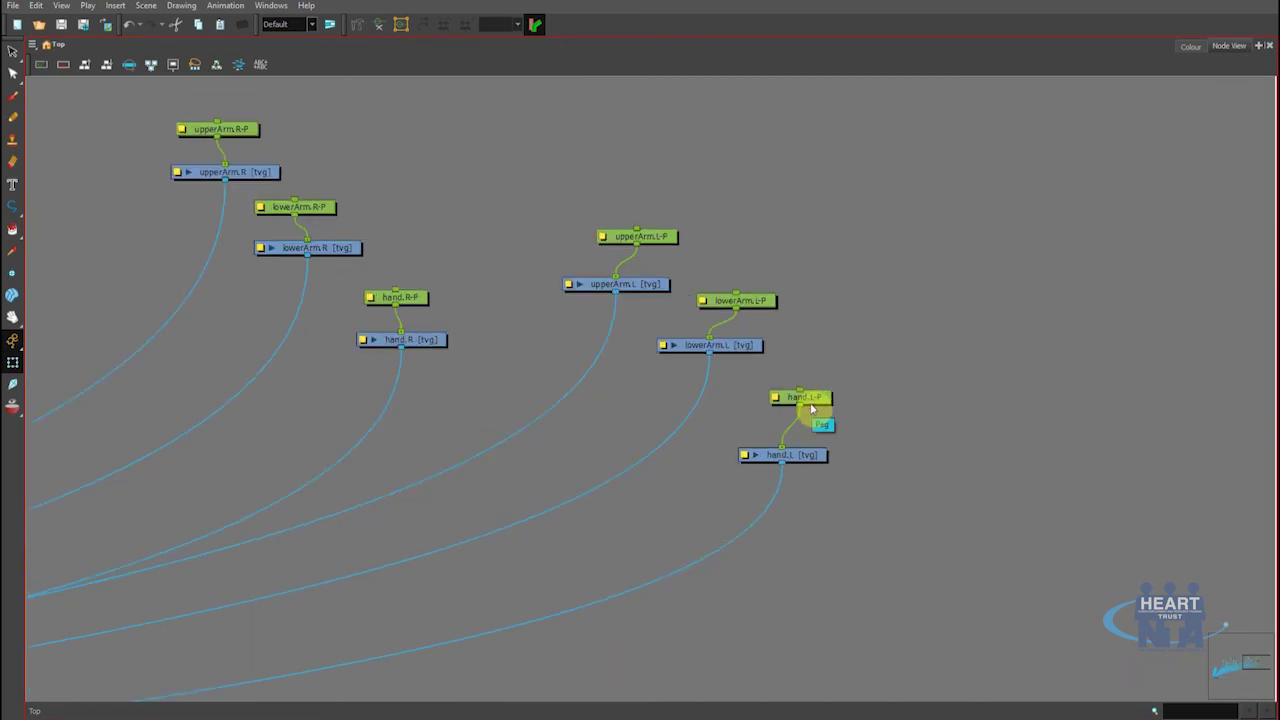
key(ctrl+f)
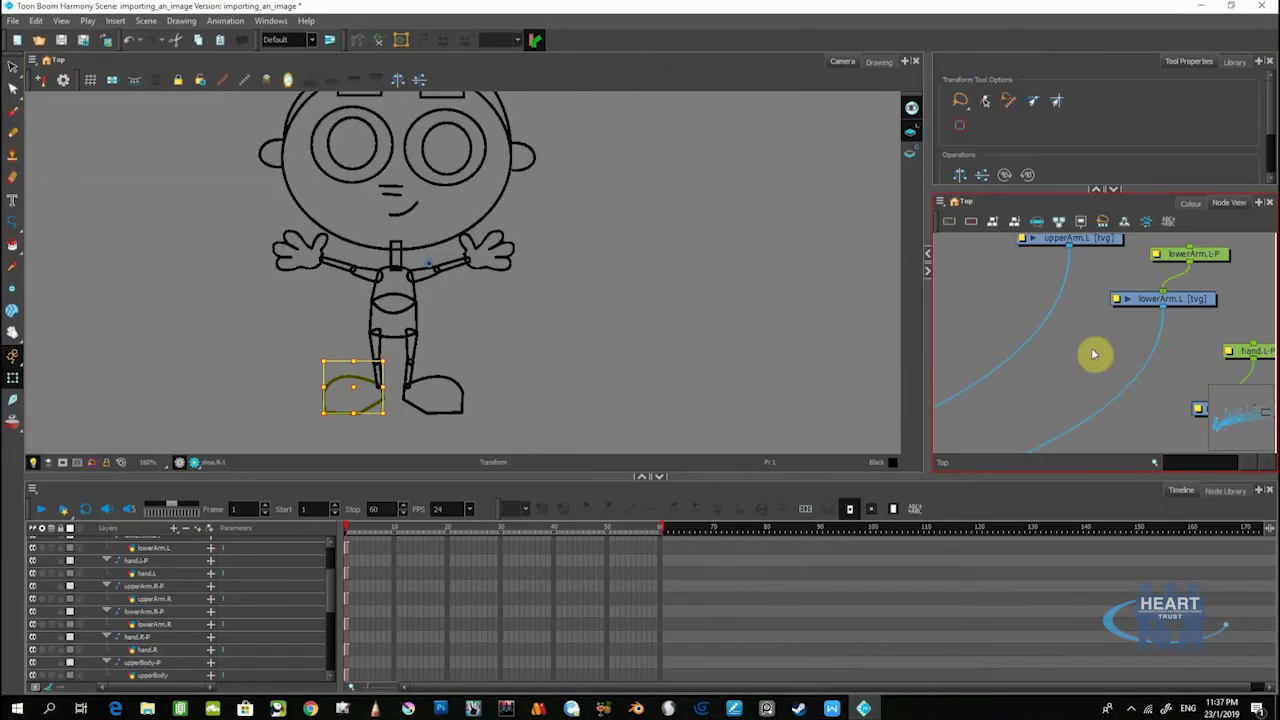
Examine the separated arm nodes and the overlap of the right shoe and lower leg on the character
drag(1091, 351, 1065, 362)
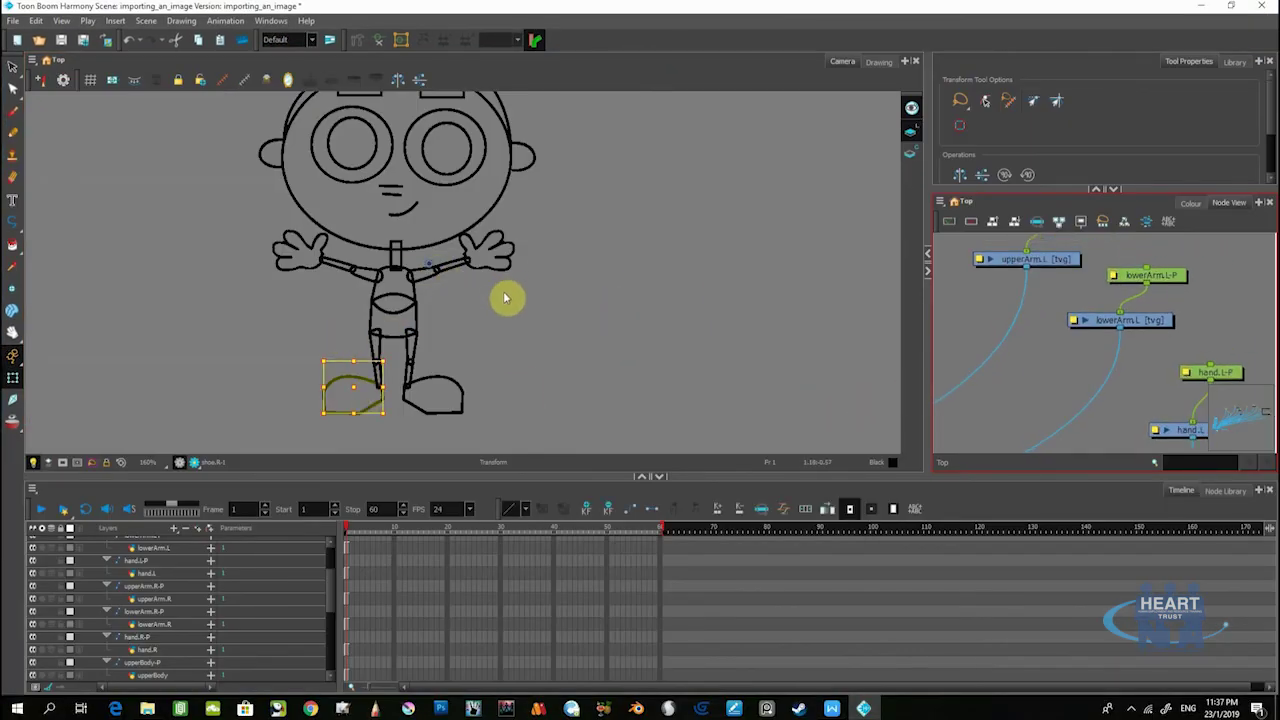
drag(1121, 383, 1020, 349)
scroll(1040, 355, down, 5)
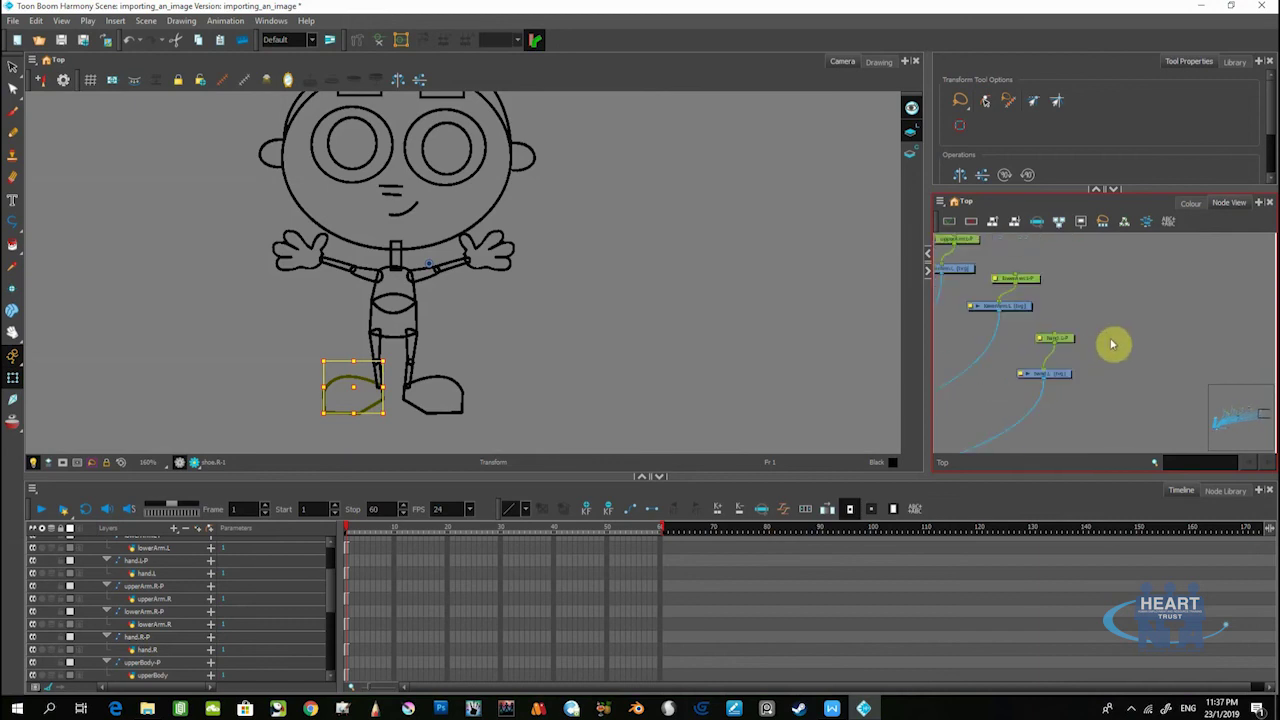
scroll(1046, 354, up, 4)
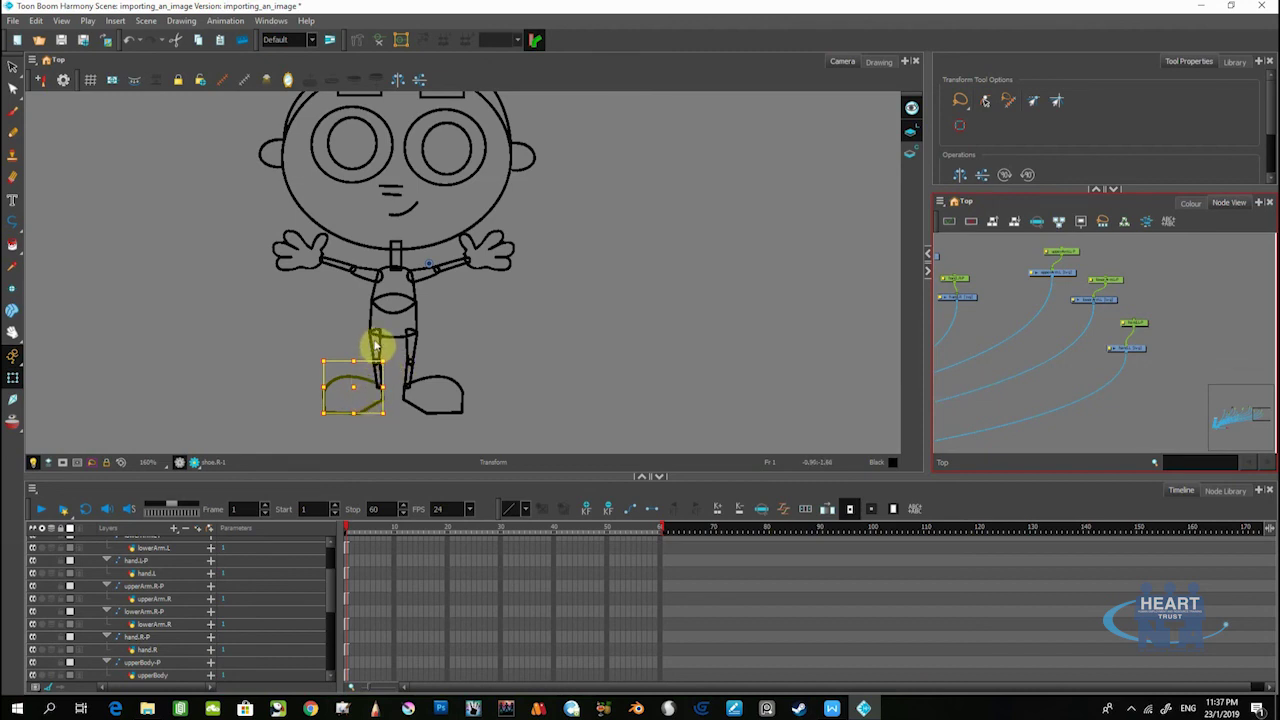
scroll(376, 345, up, 1)
key(space)
drag(373, 391, 393, 325)
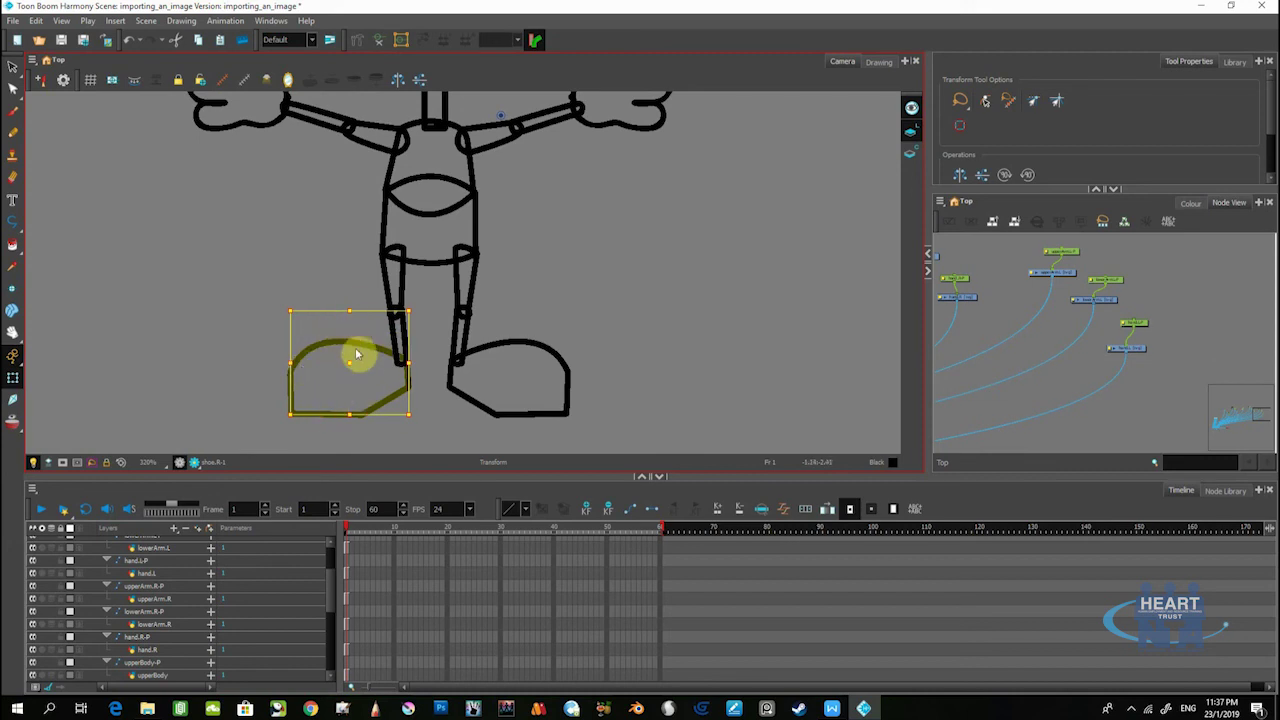
click(432, 422)
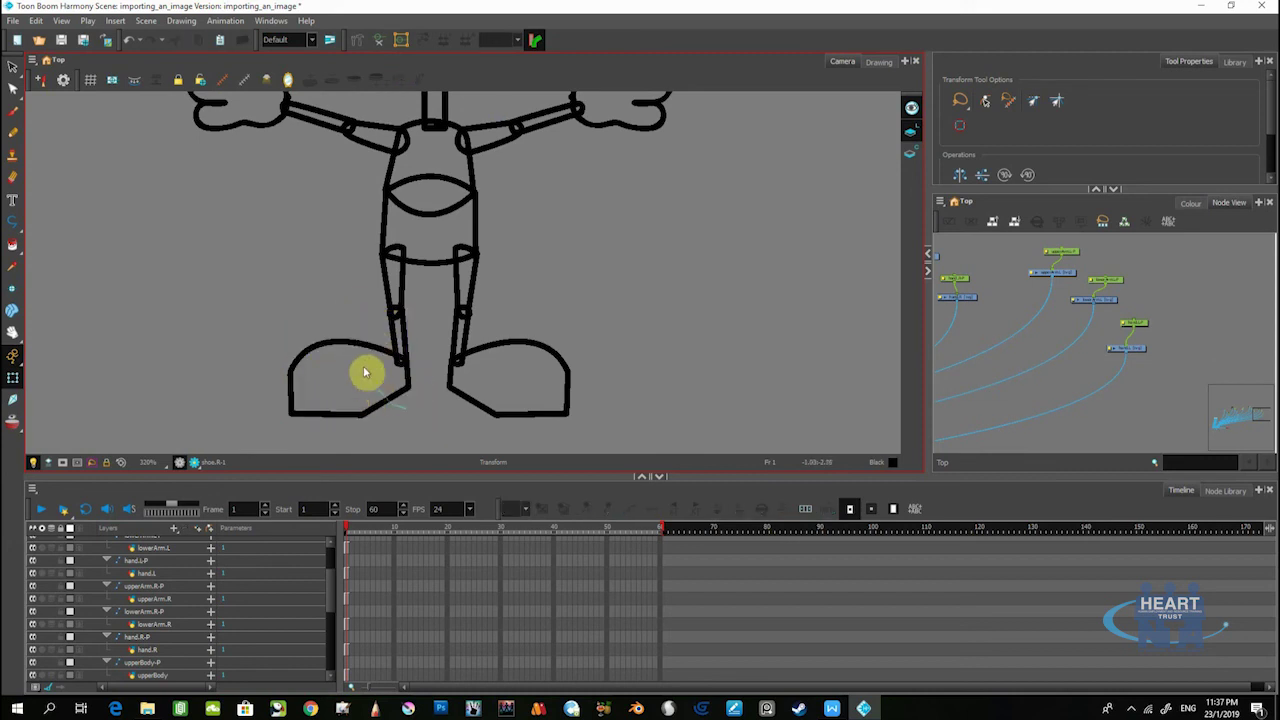
click(398, 354)
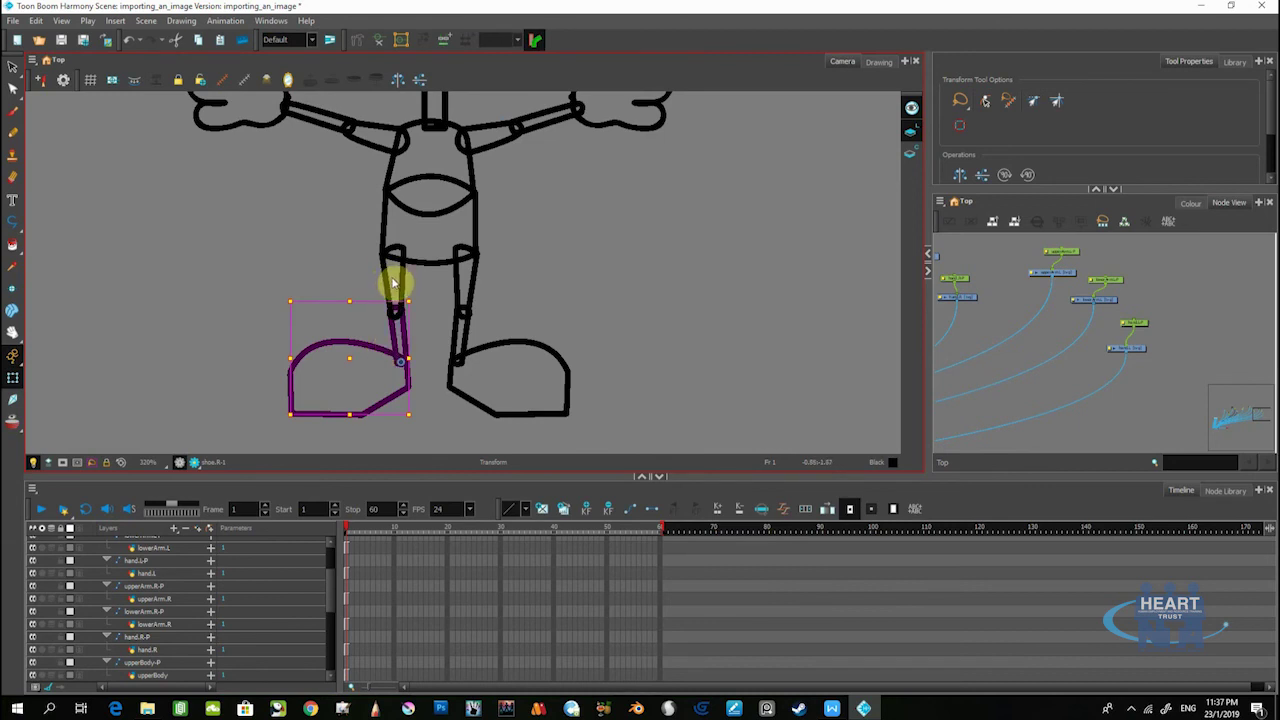
Connect the shoe.R-P peg under the lowerLeg.R-P peg and select the lowerLeg.R-P peg
scroll(1029, 334, down, 3)
click(1062, 336)
scroll(1062, 336, up, 5)
mouse_move(1050, 360)
mouse_down()
mouse_move(1095, 365)
mouse_move(1107, 381)
mouse_move(1124, 350)
mouse_move(1080, 297)
mouse_move(1029, 286)
mouse_move(1090, 276)
mouse_up()
scroll(1121, 318, up, 1)
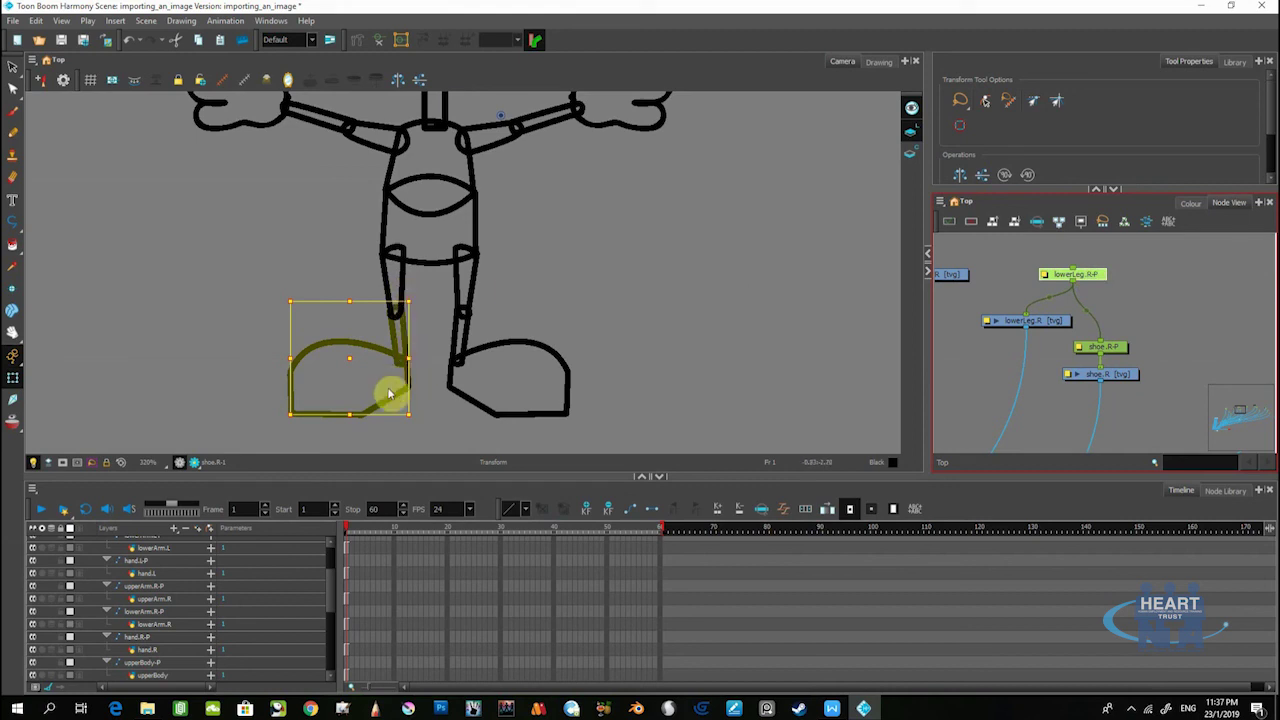
Connect the lowerLeg.R-P peg under the upperLeg.R-P peg and place the upperLeg.R-P peg above its two branches
mouse_move(381, 391)
mouse_down()
mouse_move(366, 377)
mouse_move(394, 349)
mouse_move(371, 366)
mouse_move(378, 346)
mouse_up()
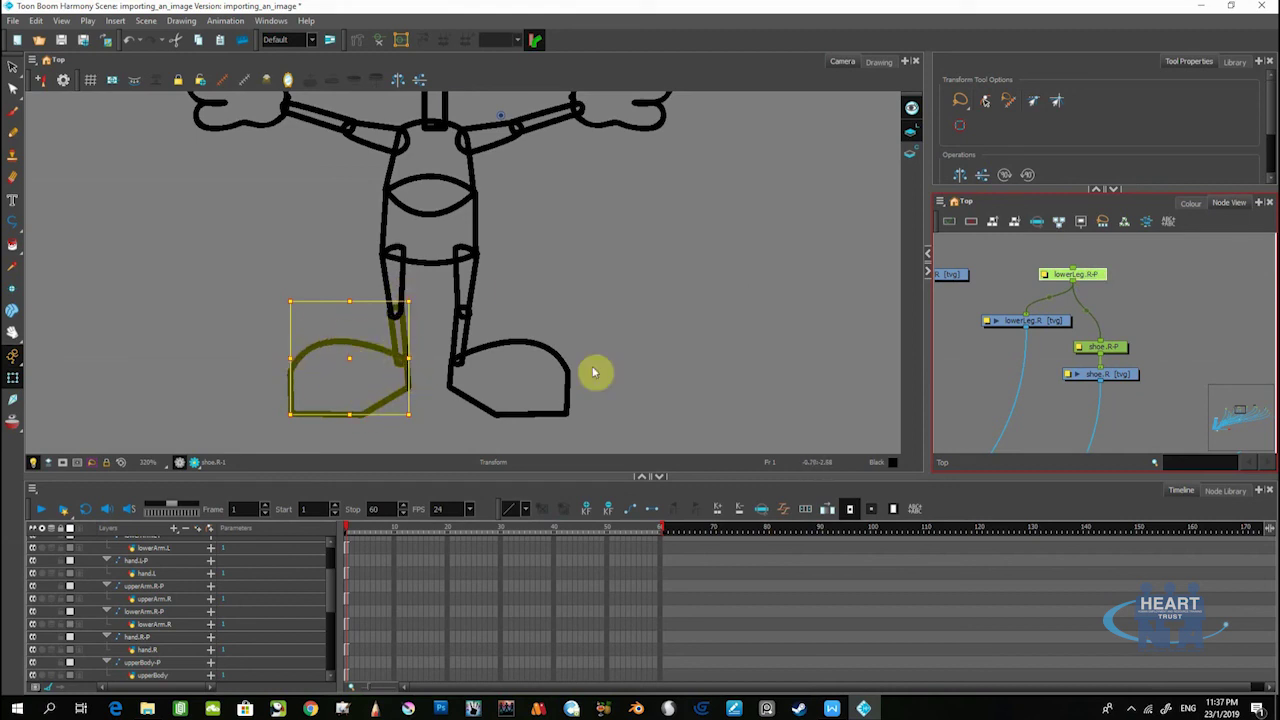
drag(1047, 368, 1123, 411)
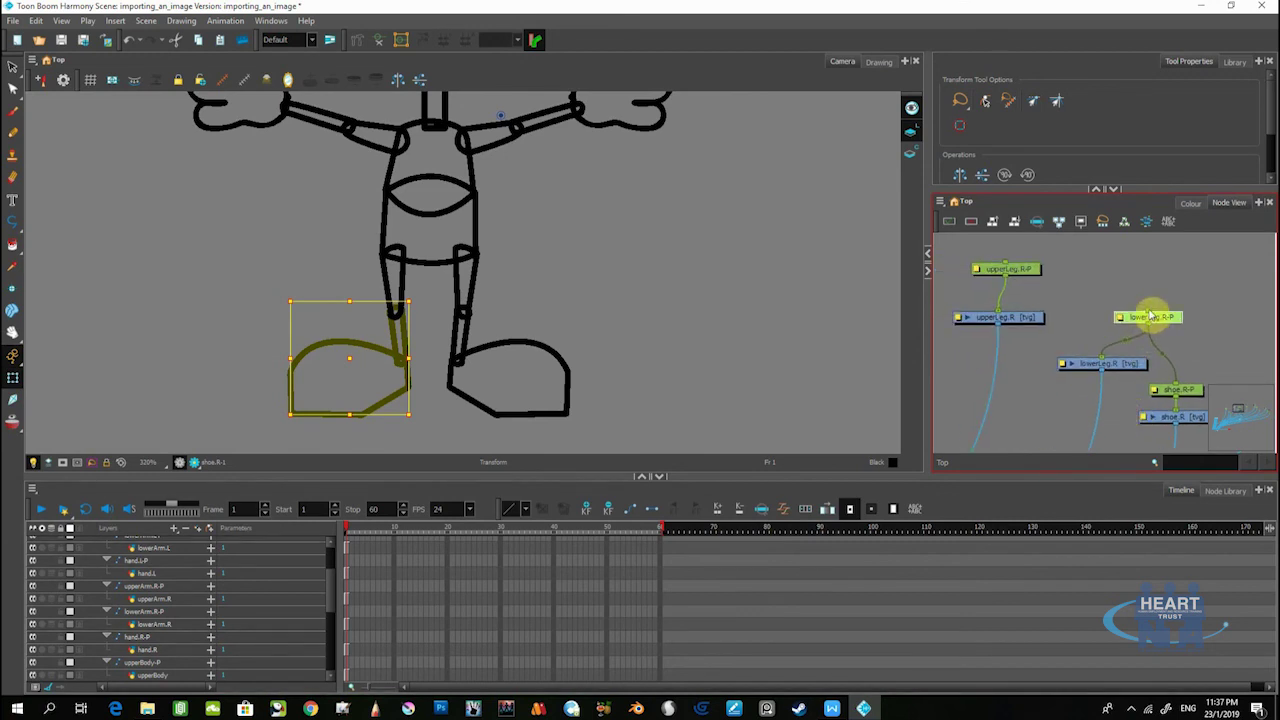
drag(1150, 314, 1078, 258)
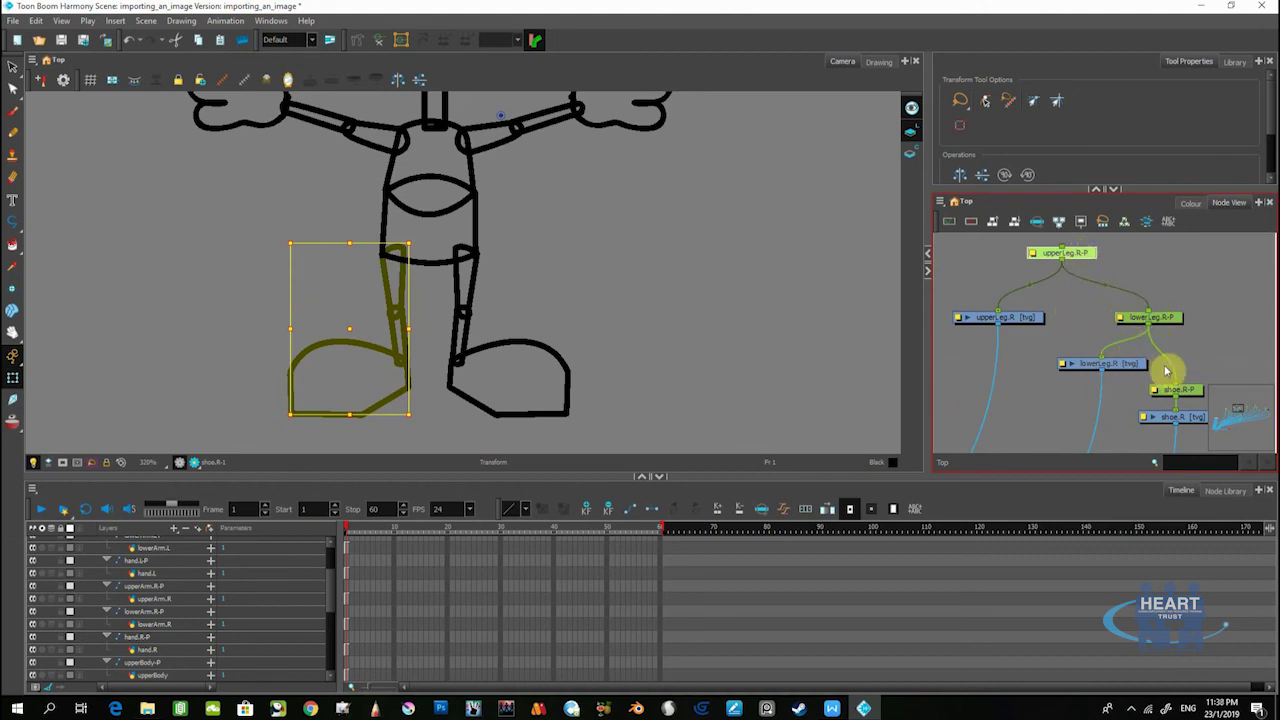
drag(1082, 252, 1129, 262)
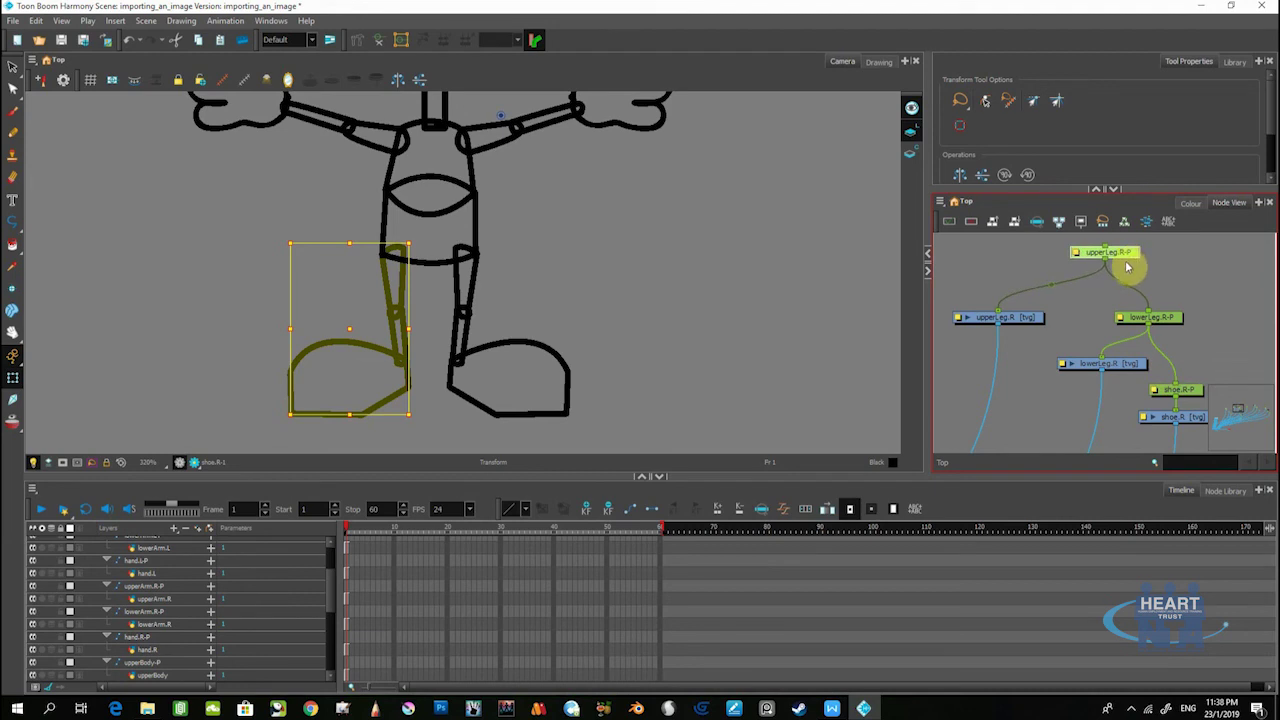
Compare the pivot positions of the upperLeg.R drawing, the upperLeg.R-P peg and the lowerLeg.R-P peg on the character
click(1010, 320)
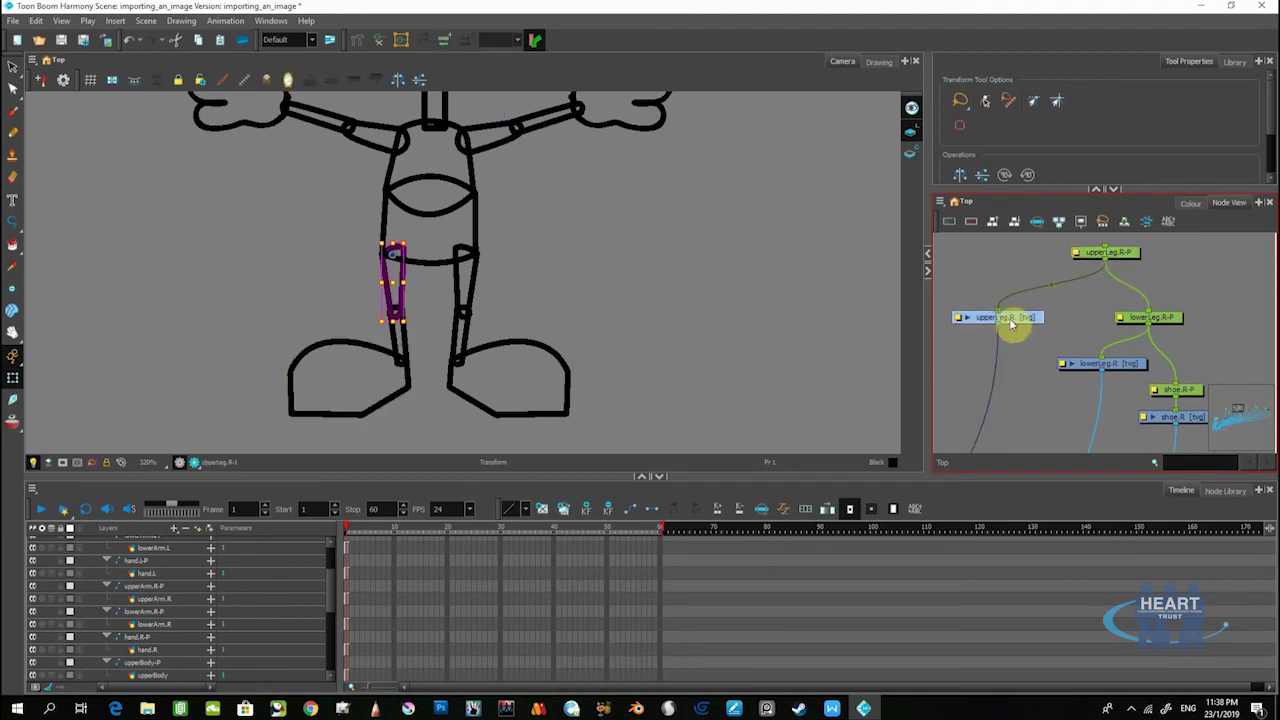
click(1125, 255)
click(1018, 320)
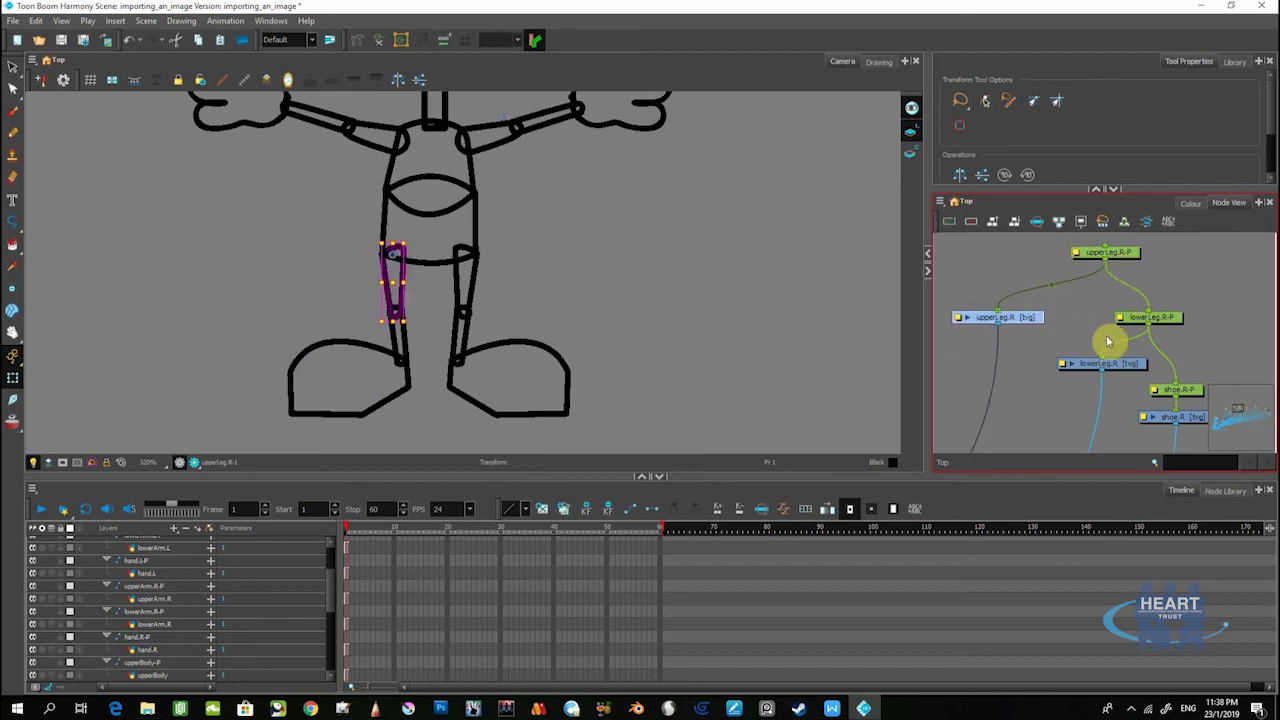
click(1167, 320)
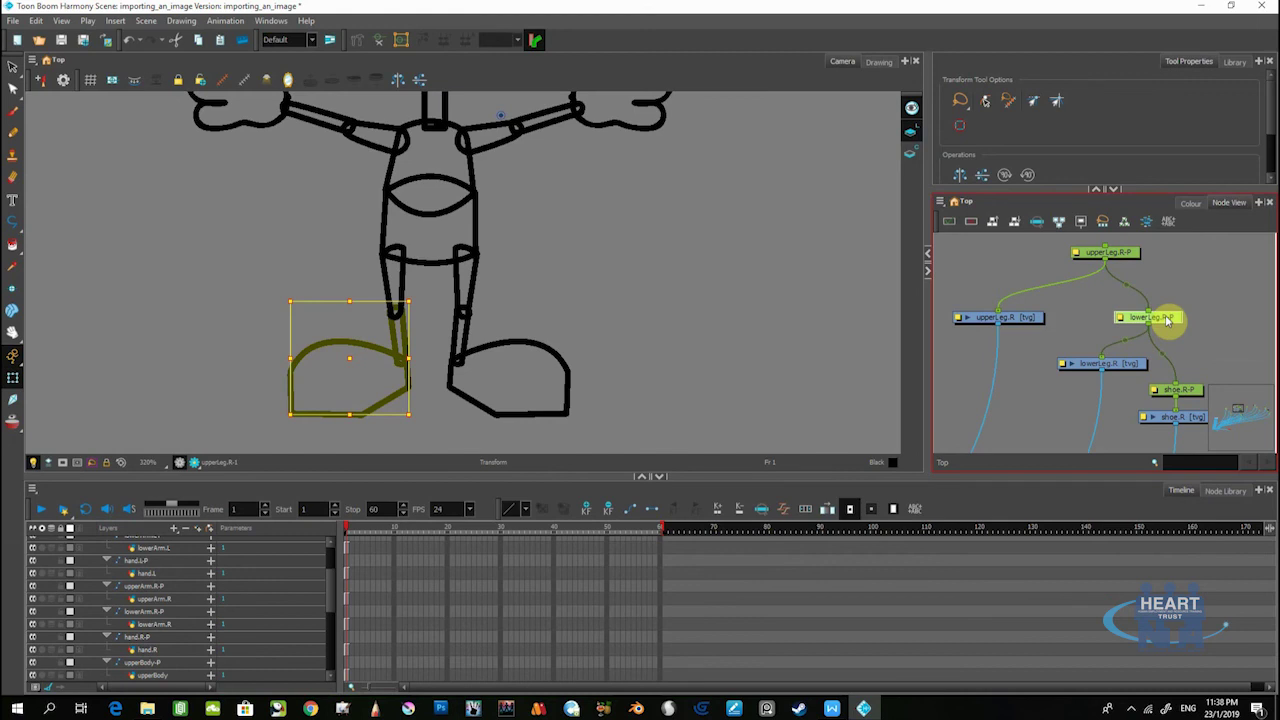
Set the lowerLeg.R drawing to Apply Embedded Pivot on Parent Peg and select the lowerLeg.R-P peg to check its pivot
click(1128, 366)
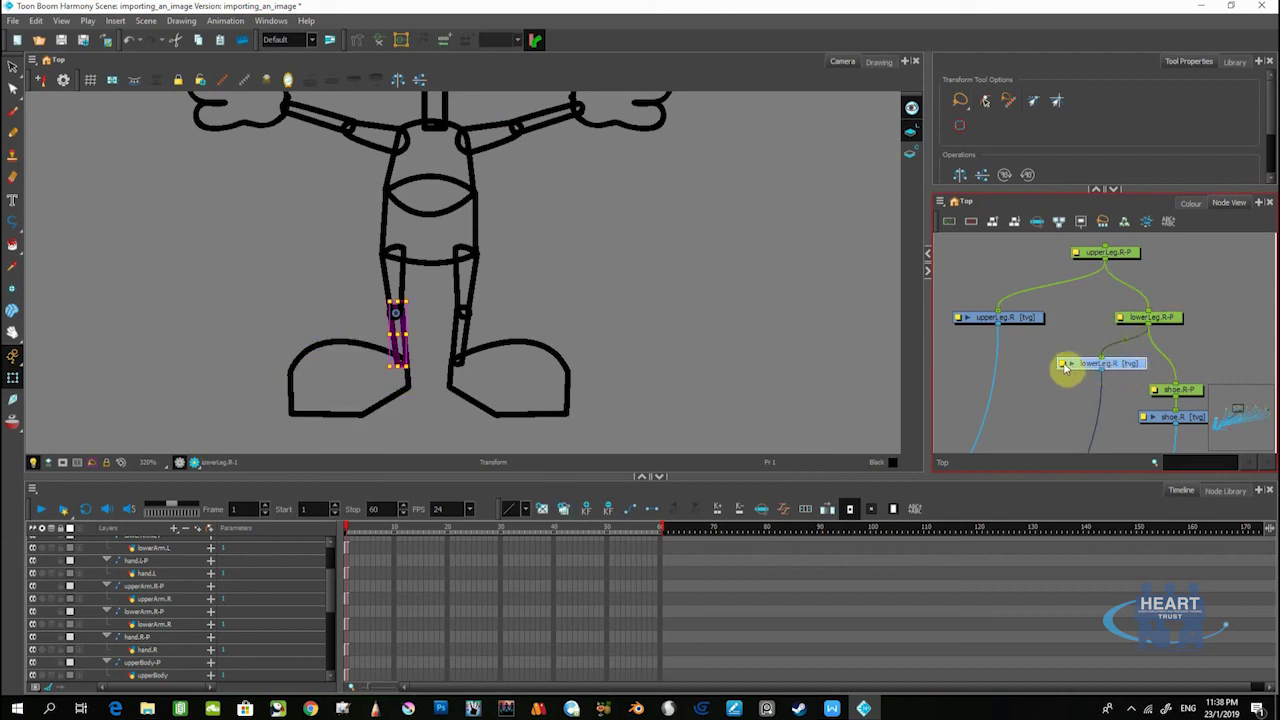
click(1066, 366)
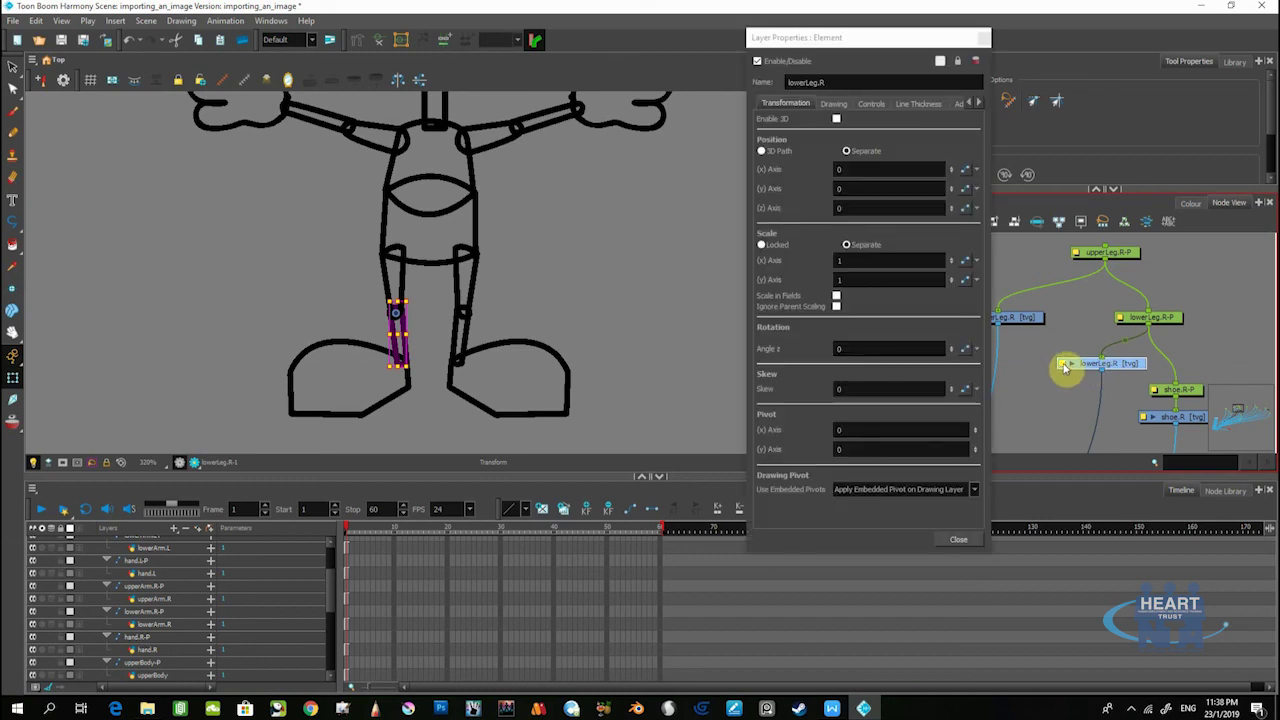
click(957, 489)
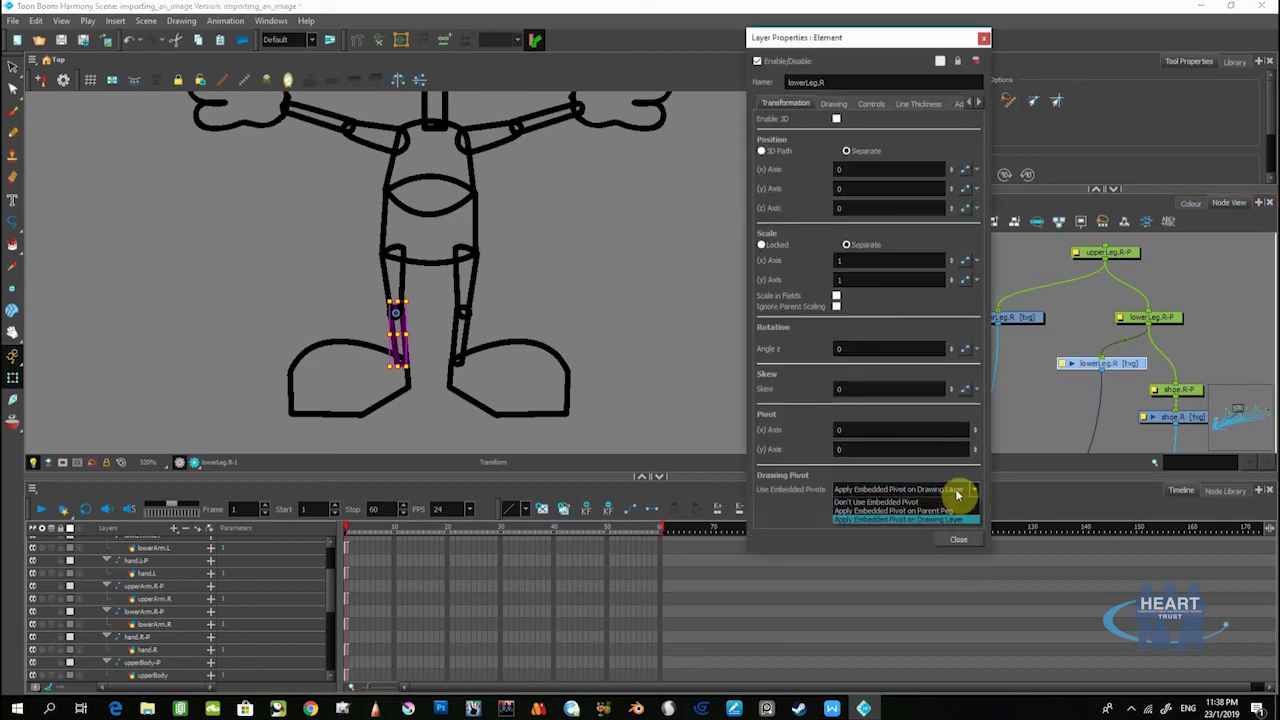
click(910, 512)
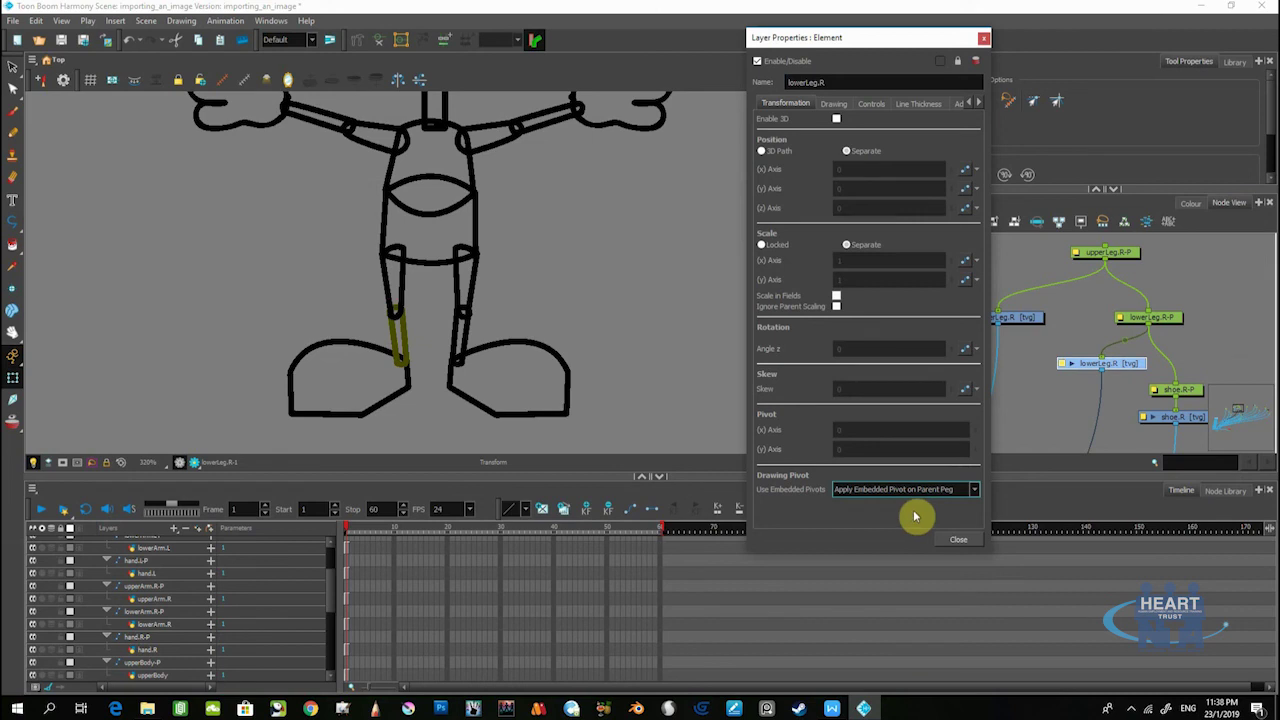
click(957, 539)
click(1160, 318)
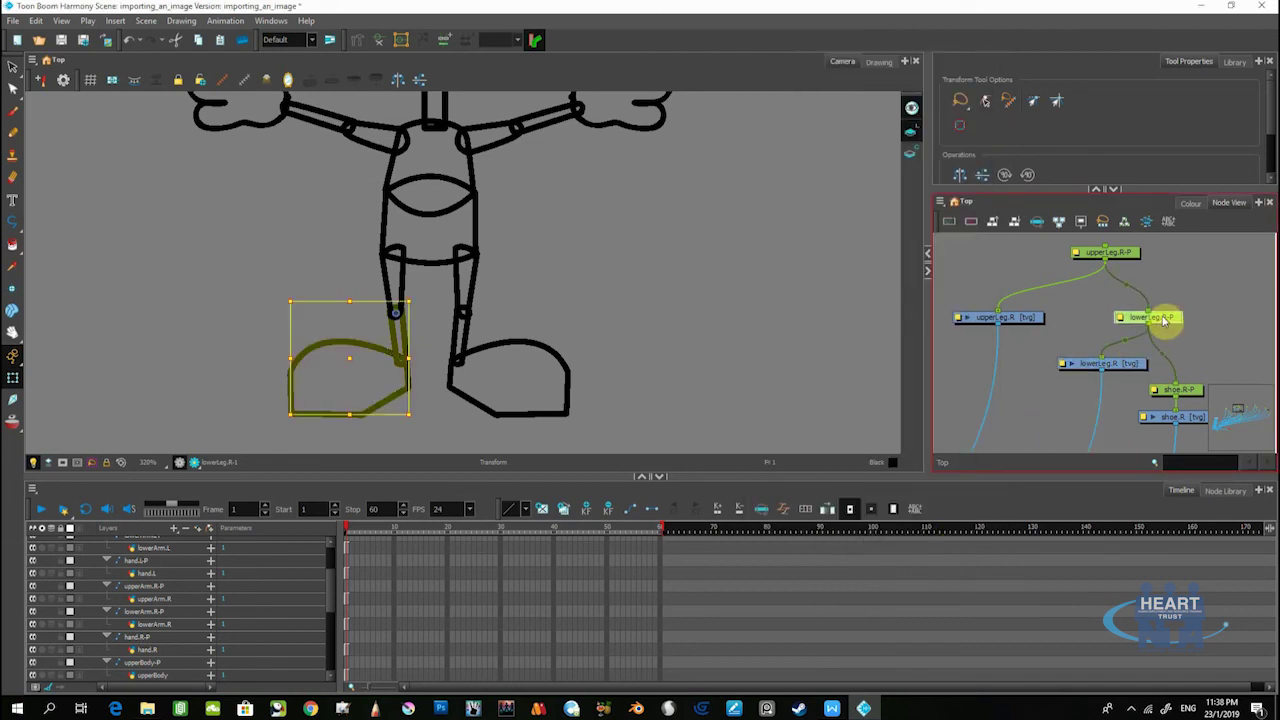
click(1170, 320)
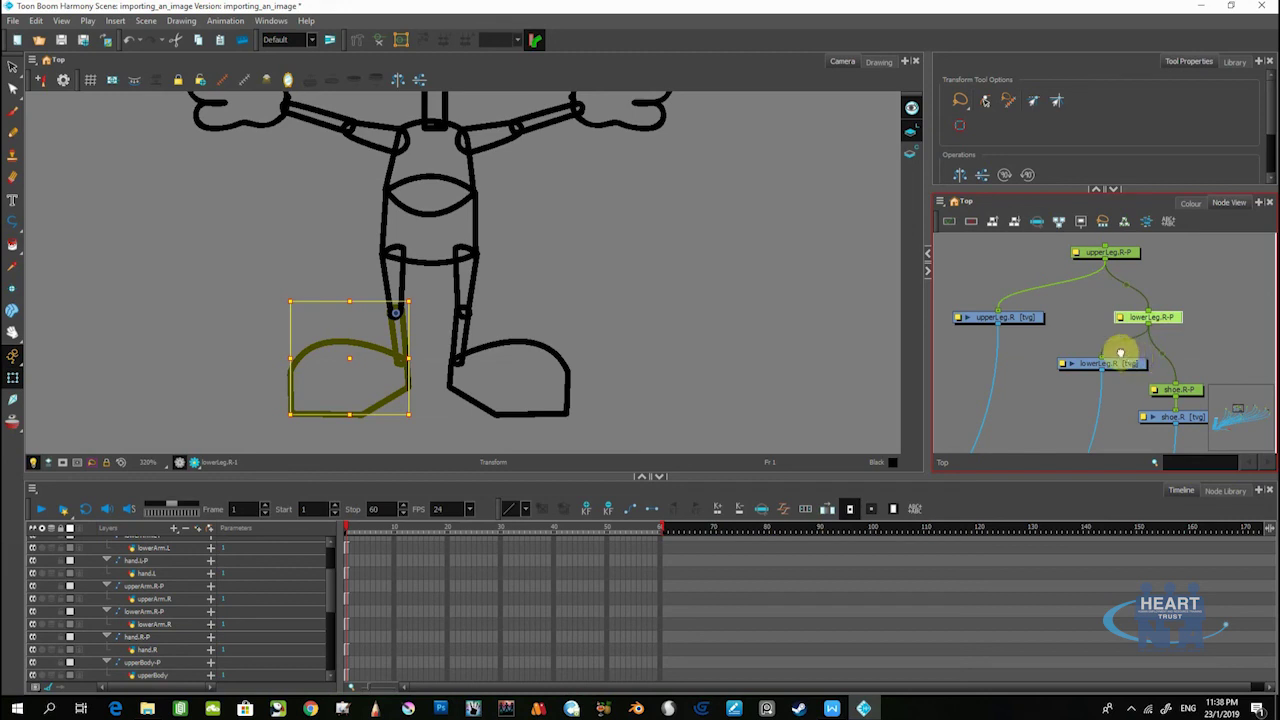
Set the shoe.R drawing to Apply Embedded Pivot on Parent Peg and select the shoe.R-P peg
click(1096, 370)
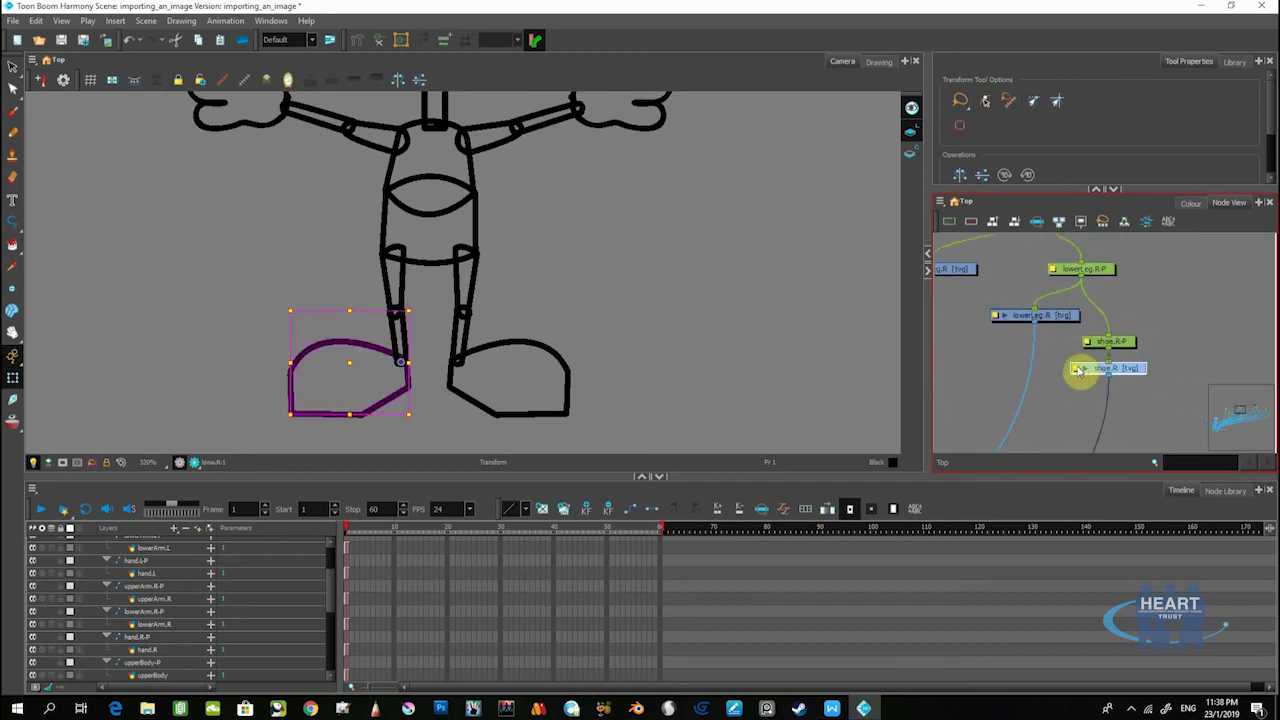
double_click(1096, 370)
click(905, 489)
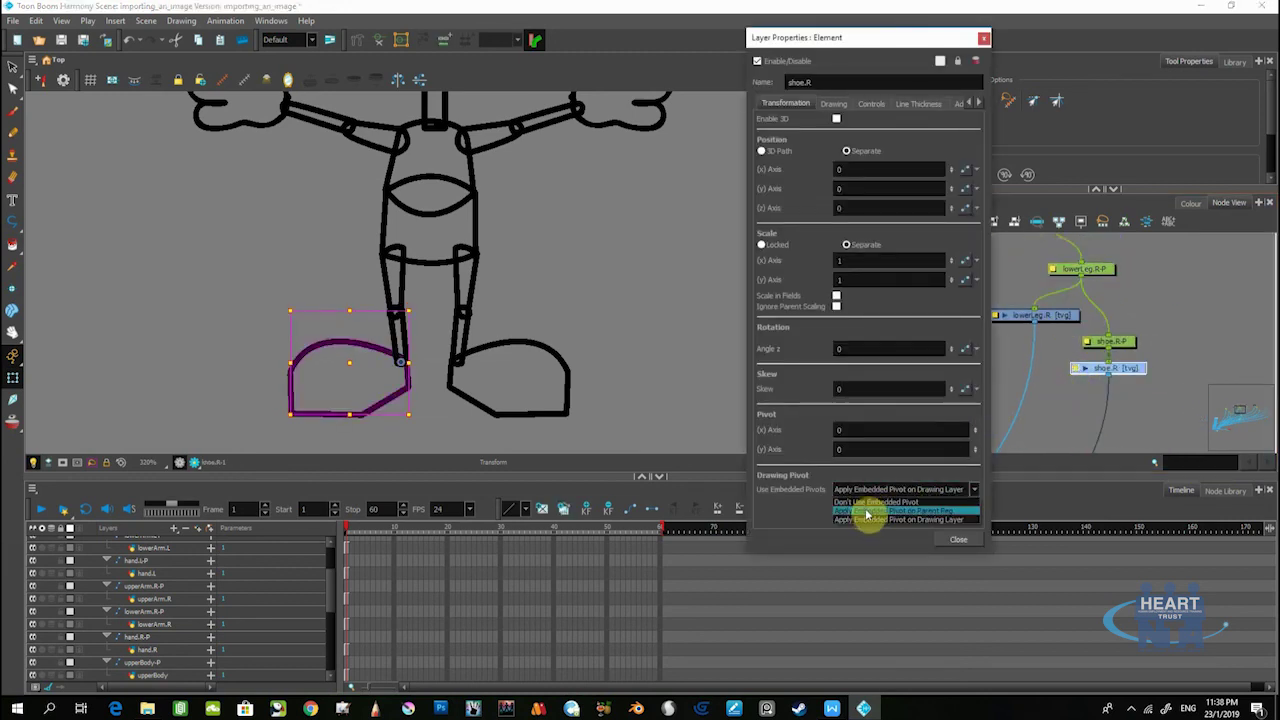
click(866, 511)
click(958, 539)
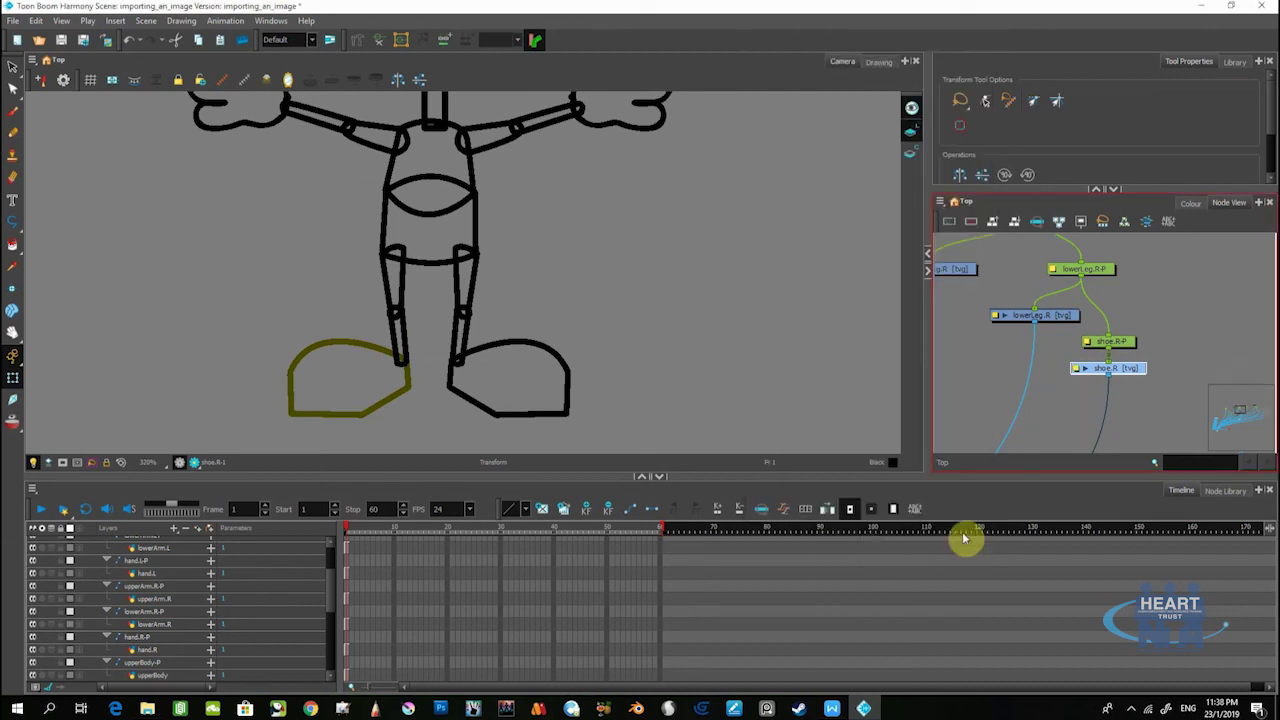
click(1111, 342)
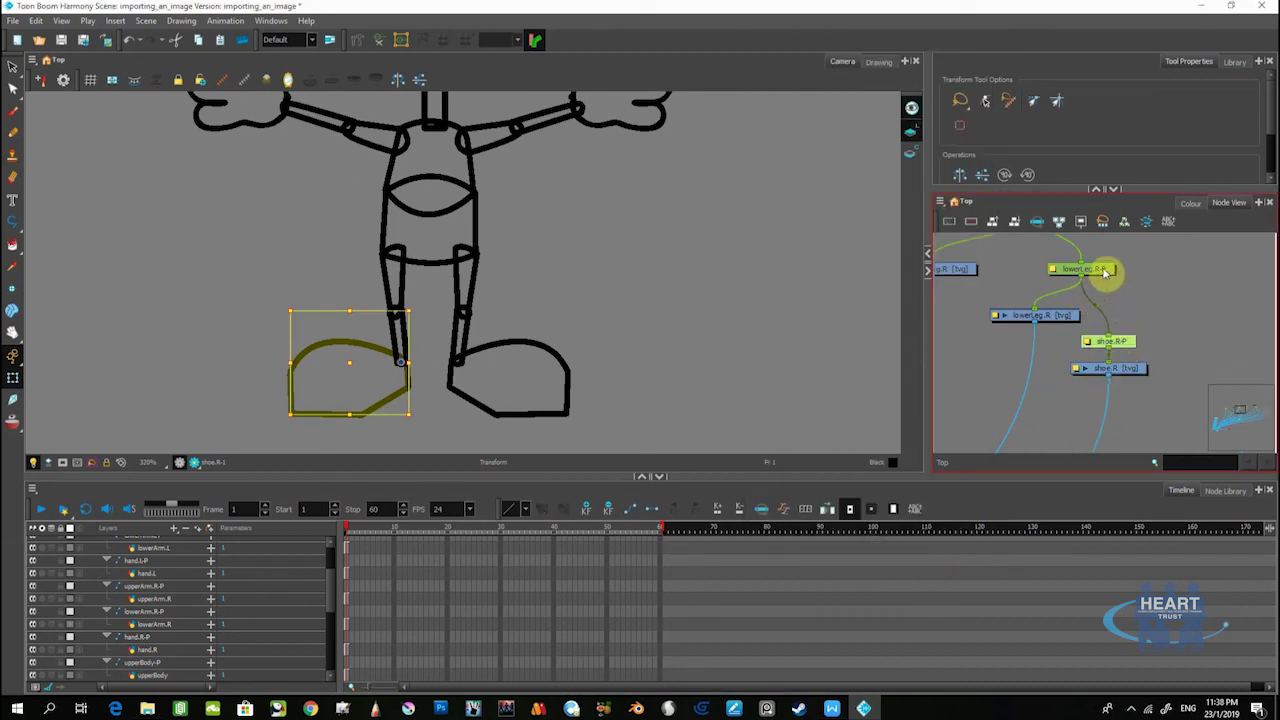
Try rotating the right shoe through the shoe.R-P peg and undo the rotation
click(1126, 369)
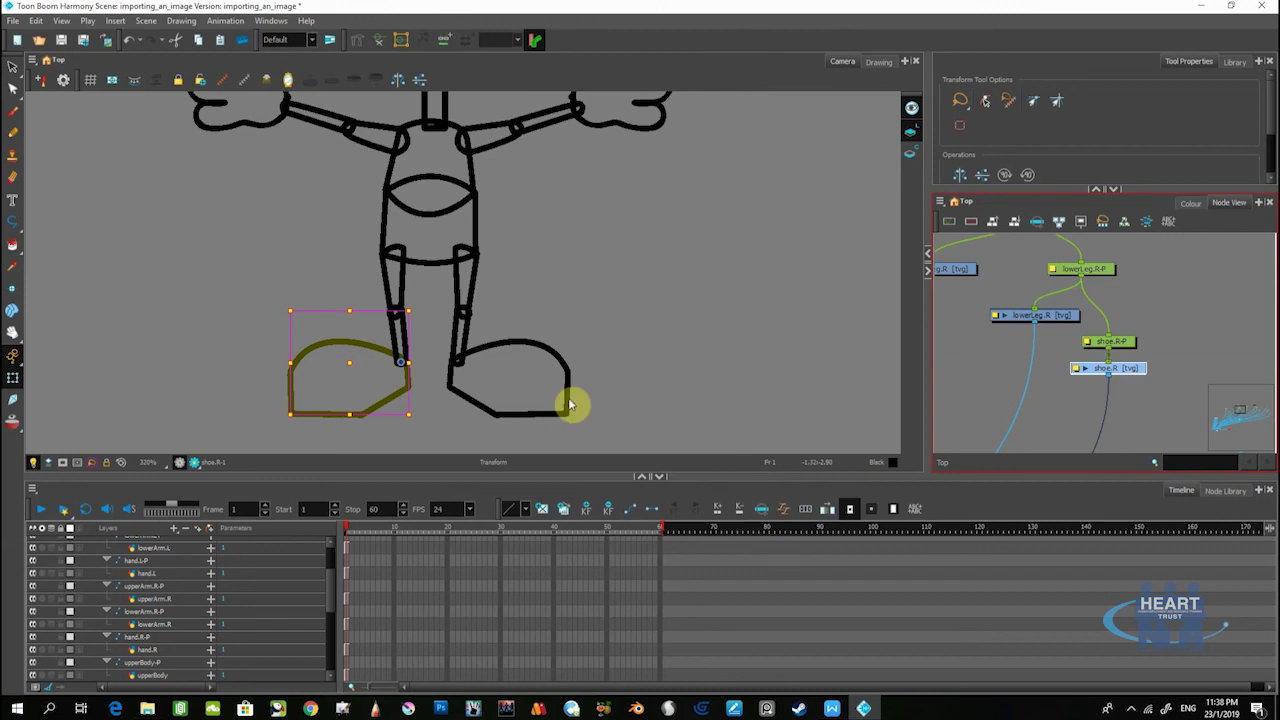
click(1113, 342)
mouse_move(279, 420)
mouse_down()
mouse_move(277, 386)
mouse_move(309, 391)
mouse_move(340, 450)
mouse_up()
key(ctrl+z)
Reposition the shoe.R-P peg above its drawing and centre the upperLeg.R-P peg over the right leg hierarchy
click(1138, 337)
drag(1138, 337, 1142, 333)
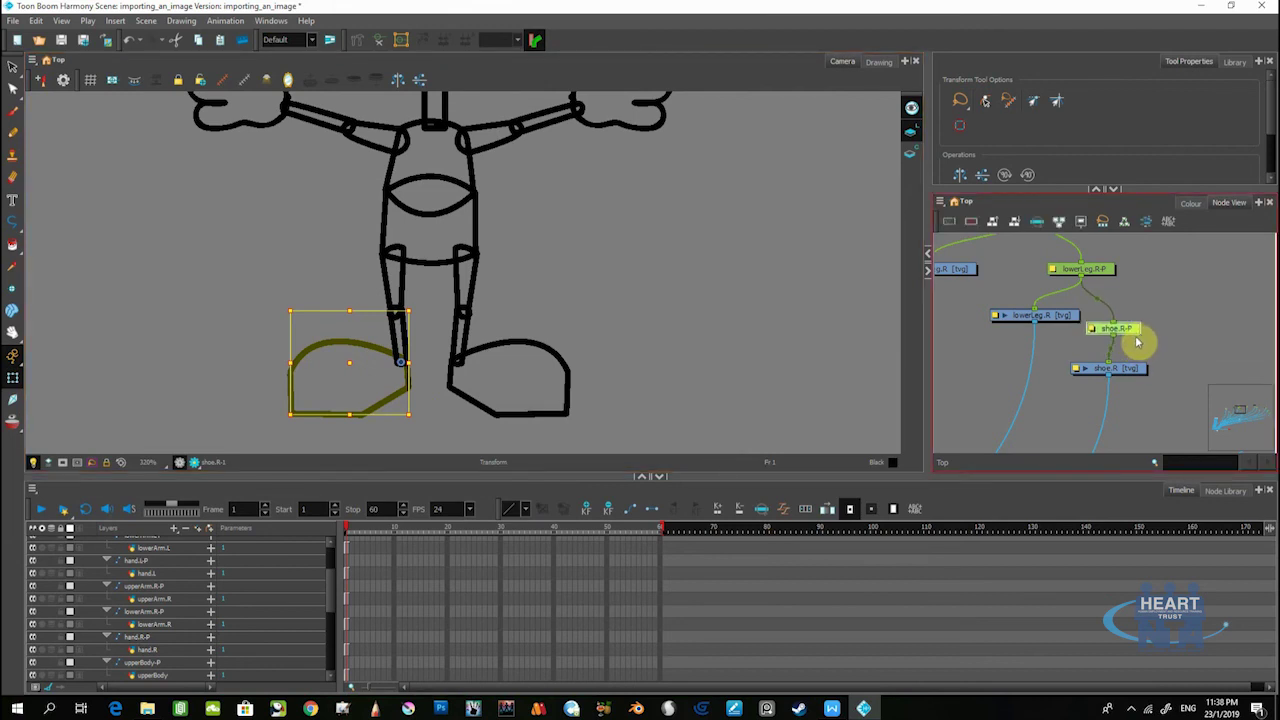
drag(1134, 336, 1138, 336)
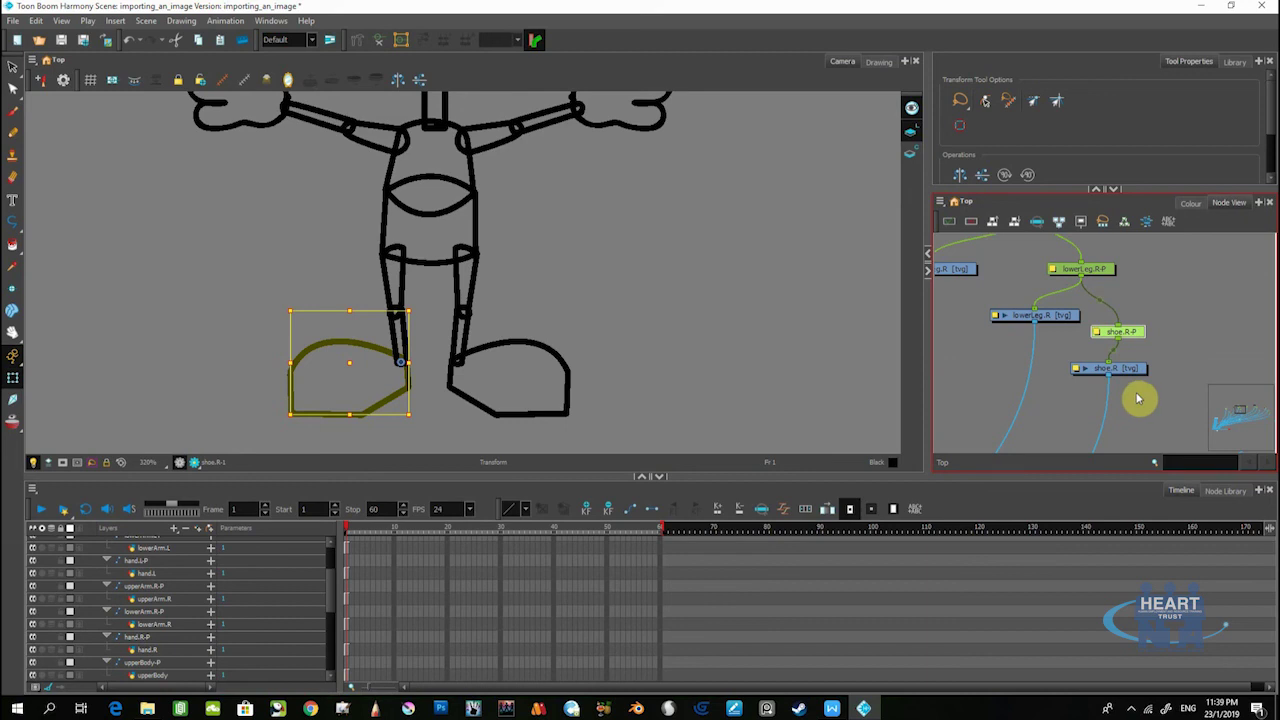
scroll(1105, 363, down, 2)
scroll(1105, 363, up, 2)
drag(1054, 347, 1064, 399)
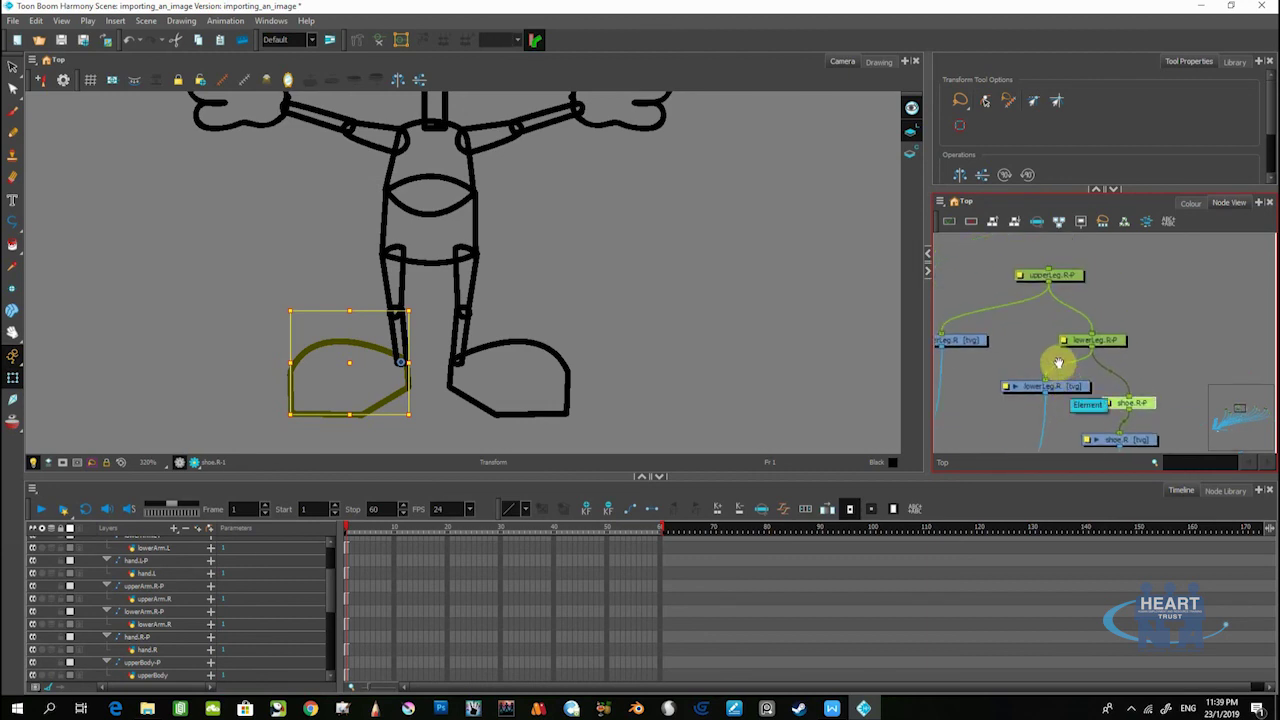
scroll(1060, 360, up, 1)
click(1110, 310)
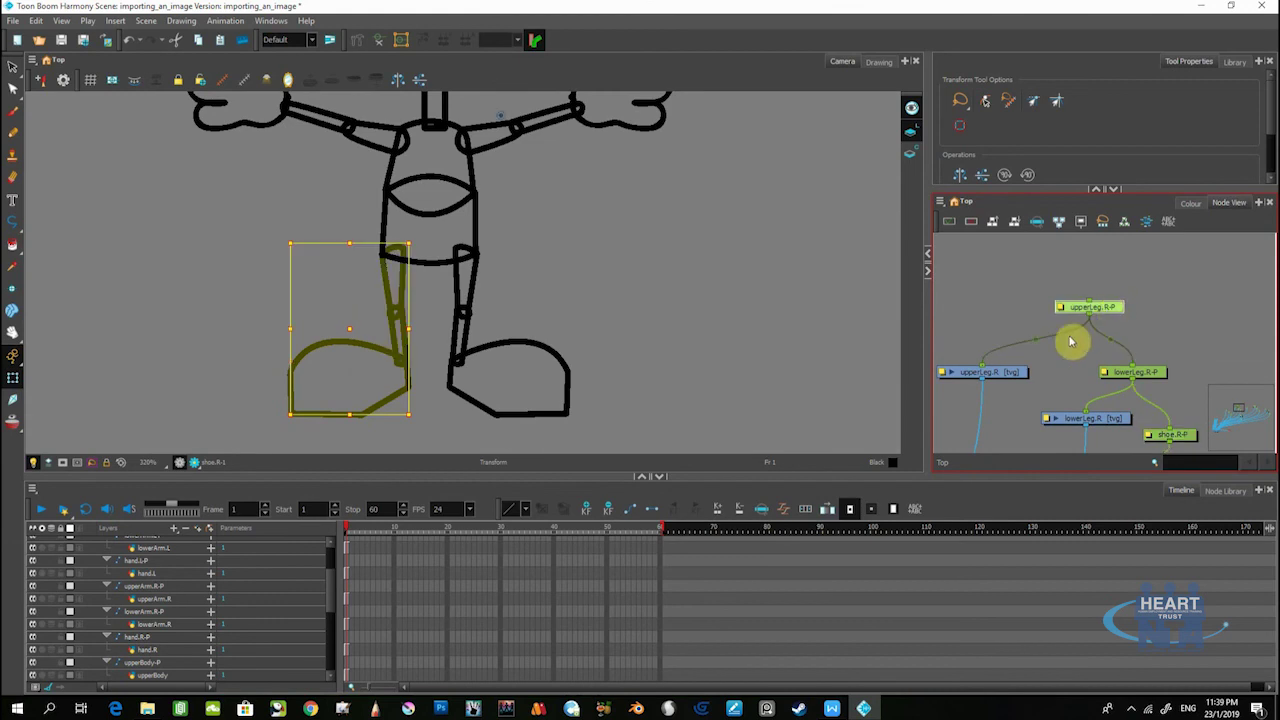
drag(1105, 310, 1093, 301)
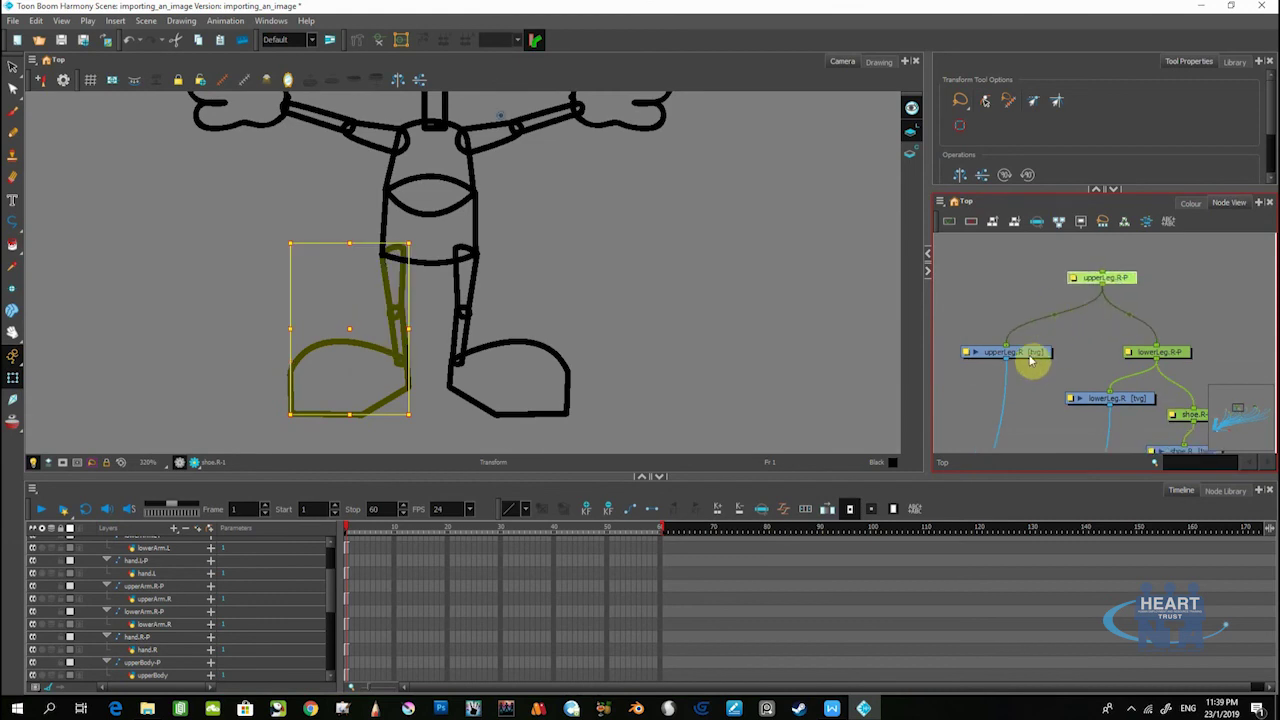
Set the upperLeg.R drawing to Apply Embedded Pivot on Parent Peg and try rotating the whole right leg through the upperLeg.R-P peg
click(985, 358)
double_click(968, 360)
click(946, 490)
click(903, 515)
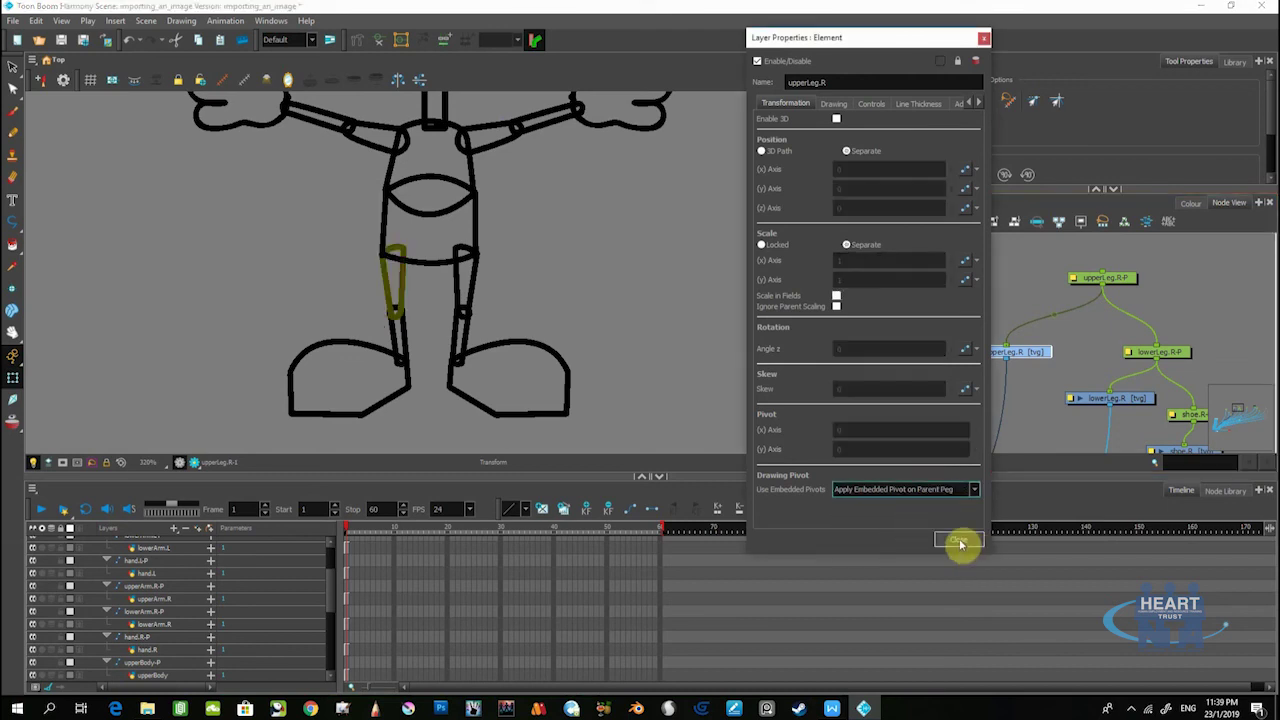
click(958, 539)
click(1128, 280)
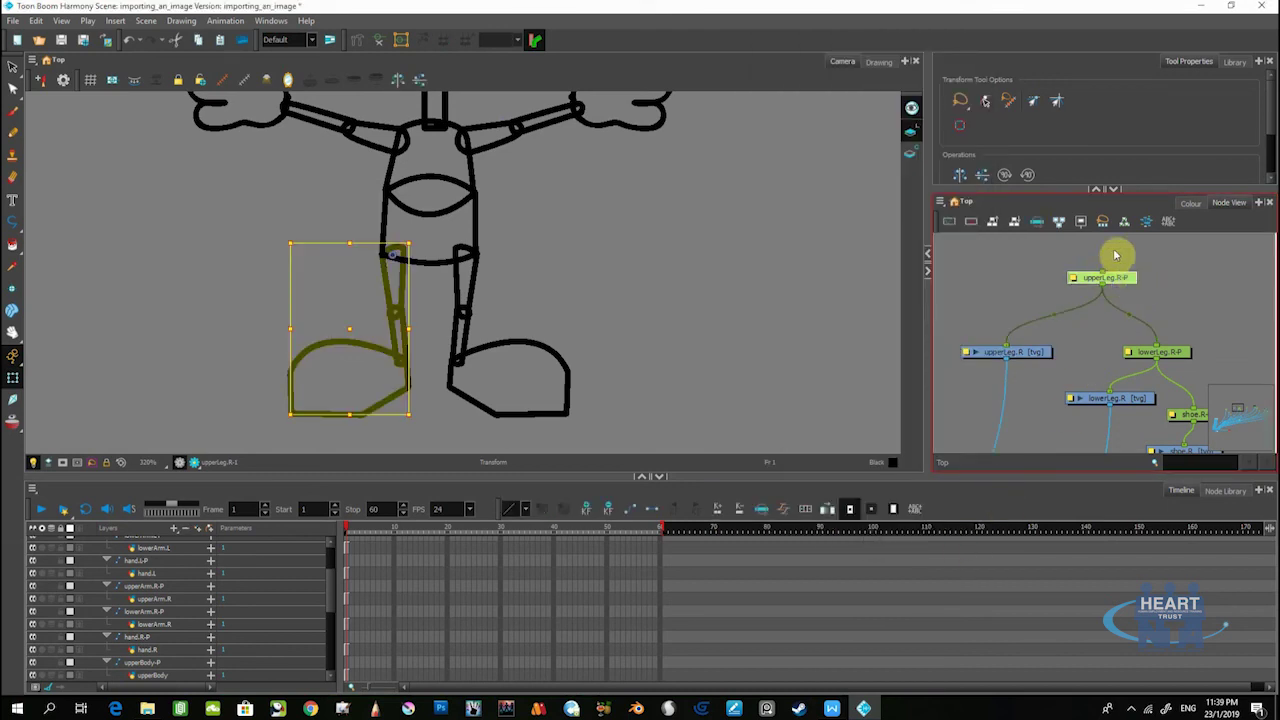
drag(263, 369, 316, 370)
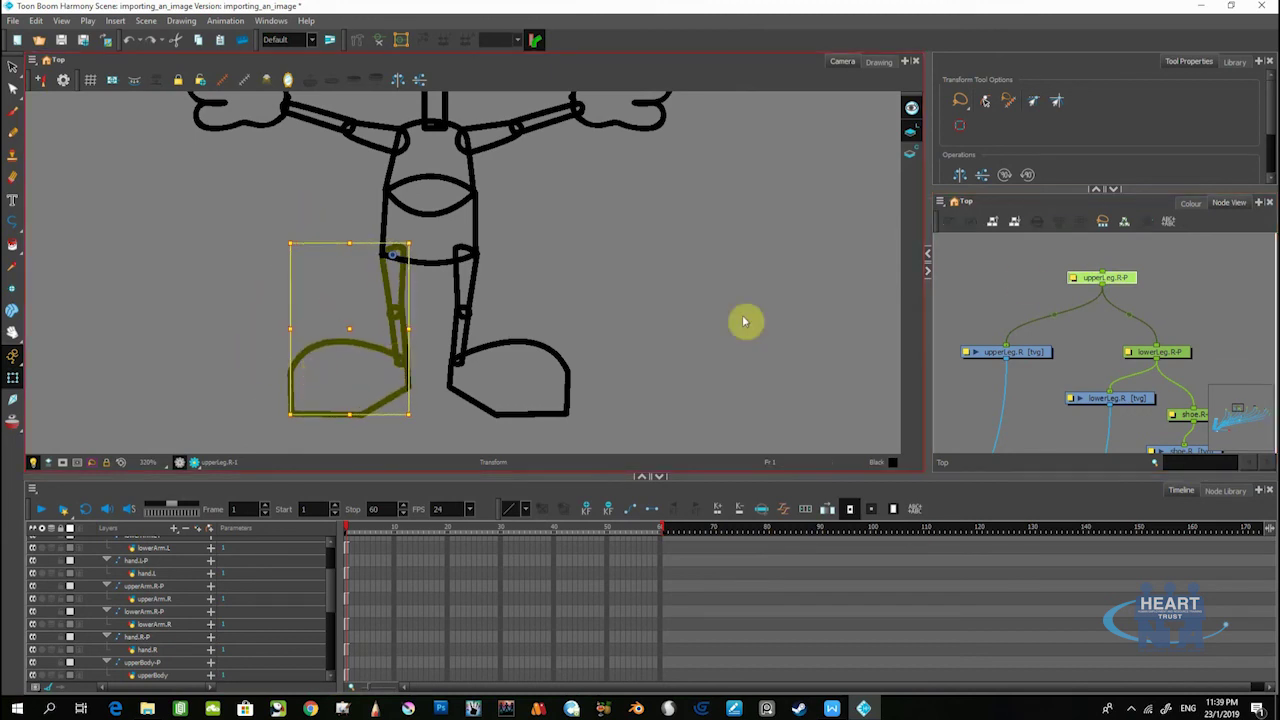
Connect the shoe.L-P peg under the left lower-leg peg, and the left lower-leg peg under the left upper-leg peg
click(535, 369)
scroll(1100, 346, down, 4)
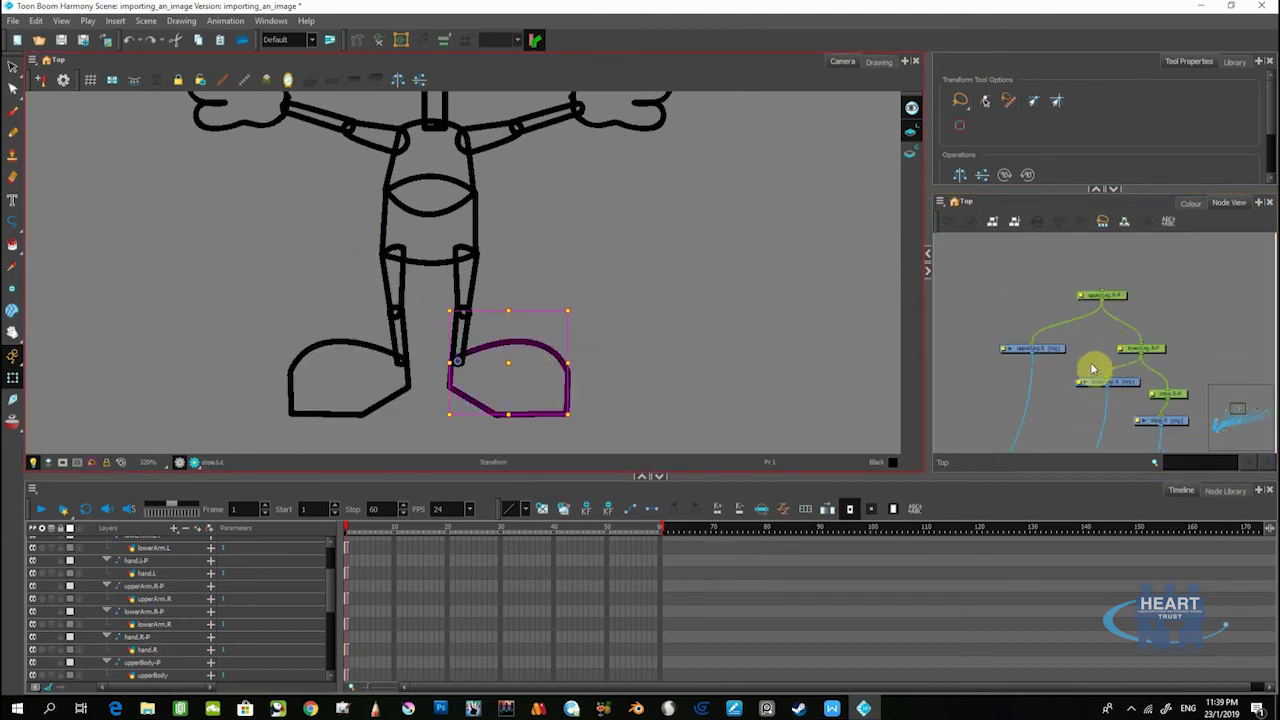
drag(970, 406, 1051, 297)
scroll(1064, 304, up, 4)
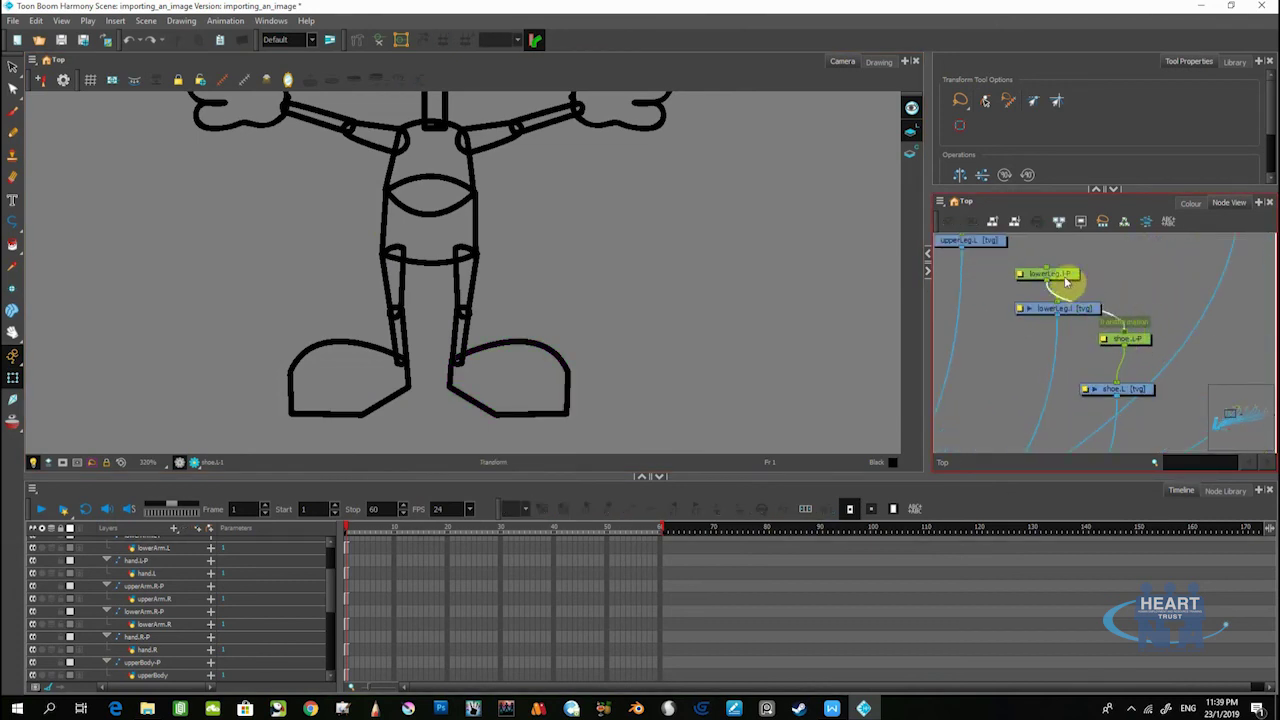
drag(1063, 280, 1104, 268)
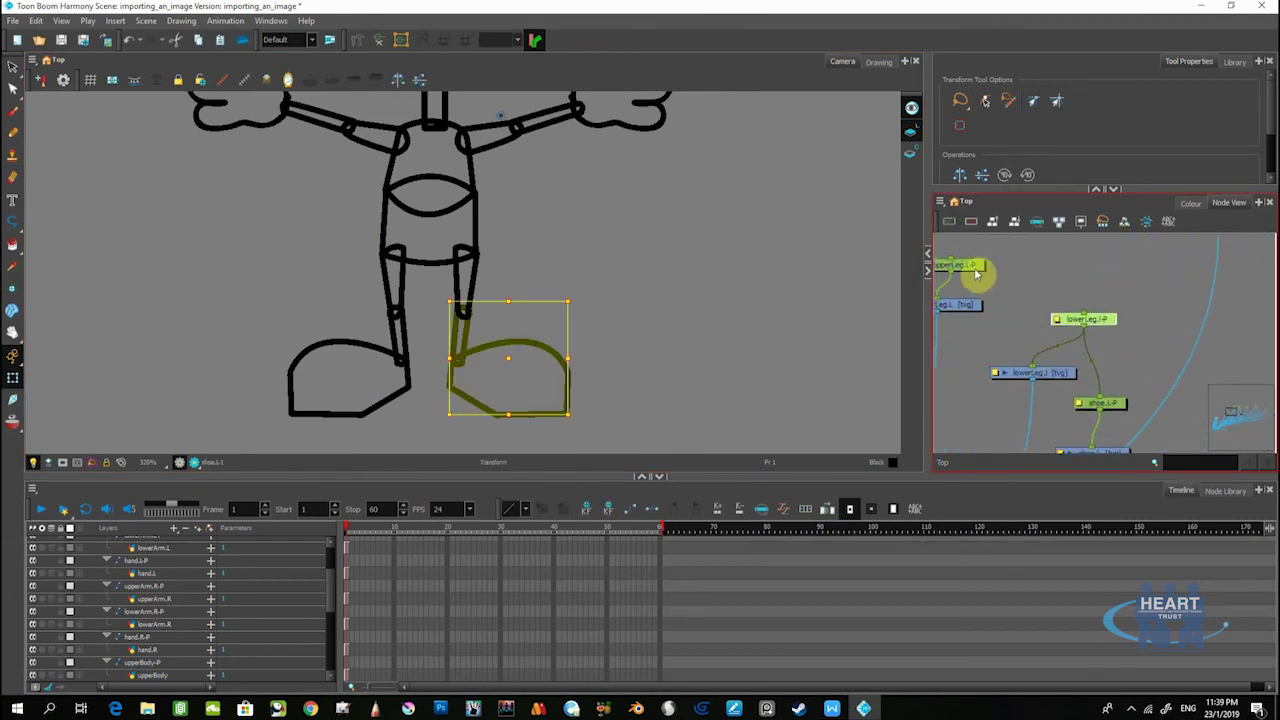
click(982, 249)
drag(1086, 314, 1010, 255)
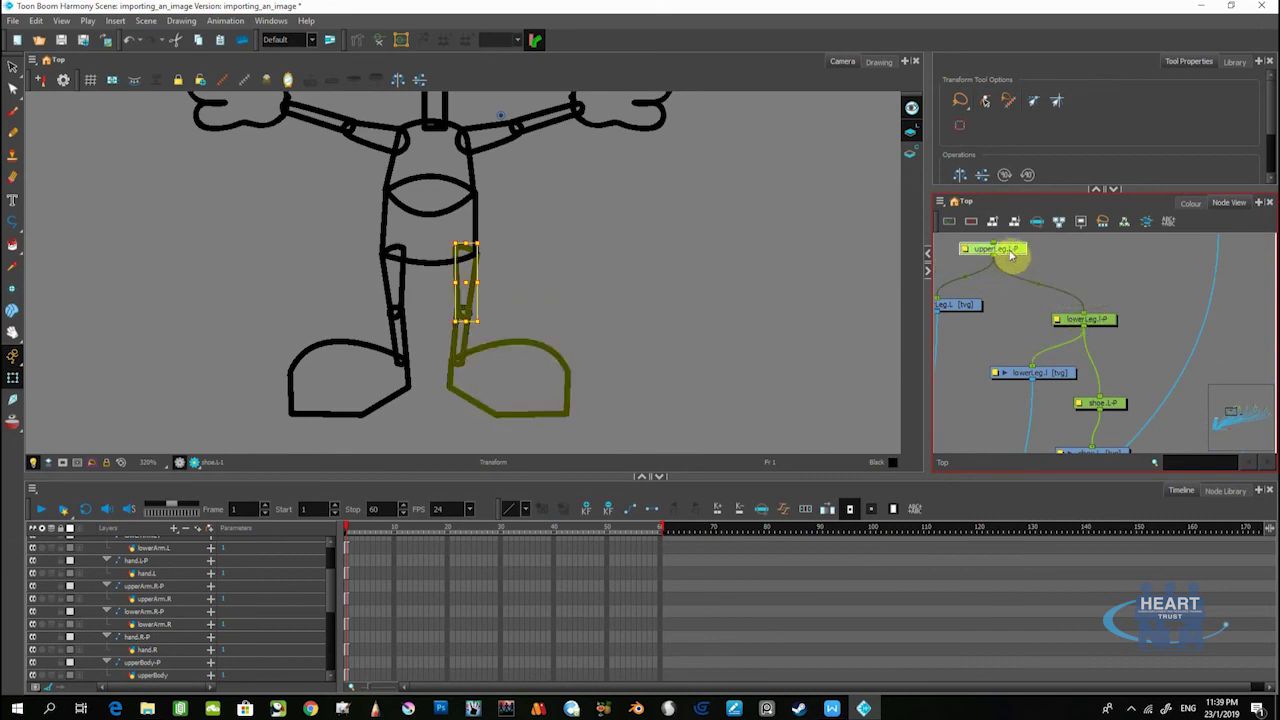
Set the shoe.L drawing to Apply Embedded Pivot on Parent Peg
scroll(1090, 330, down, 3)
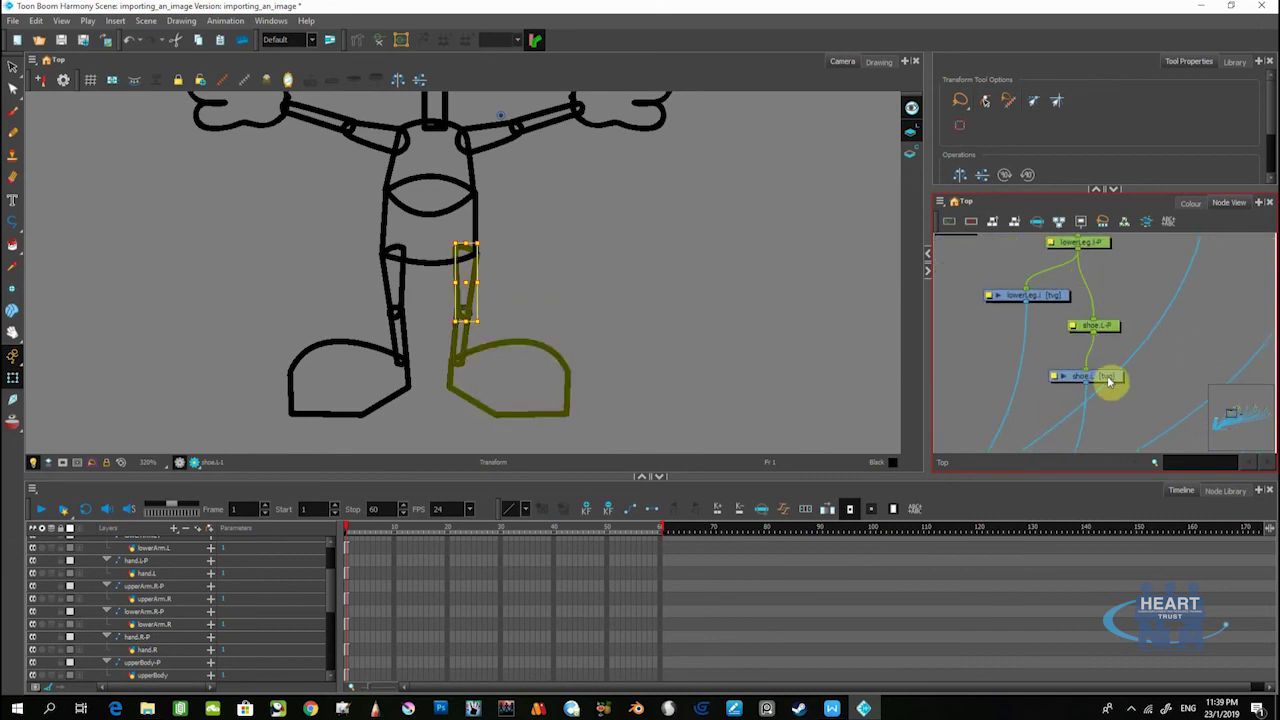
click(1060, 385)
double_click(1053, 381)
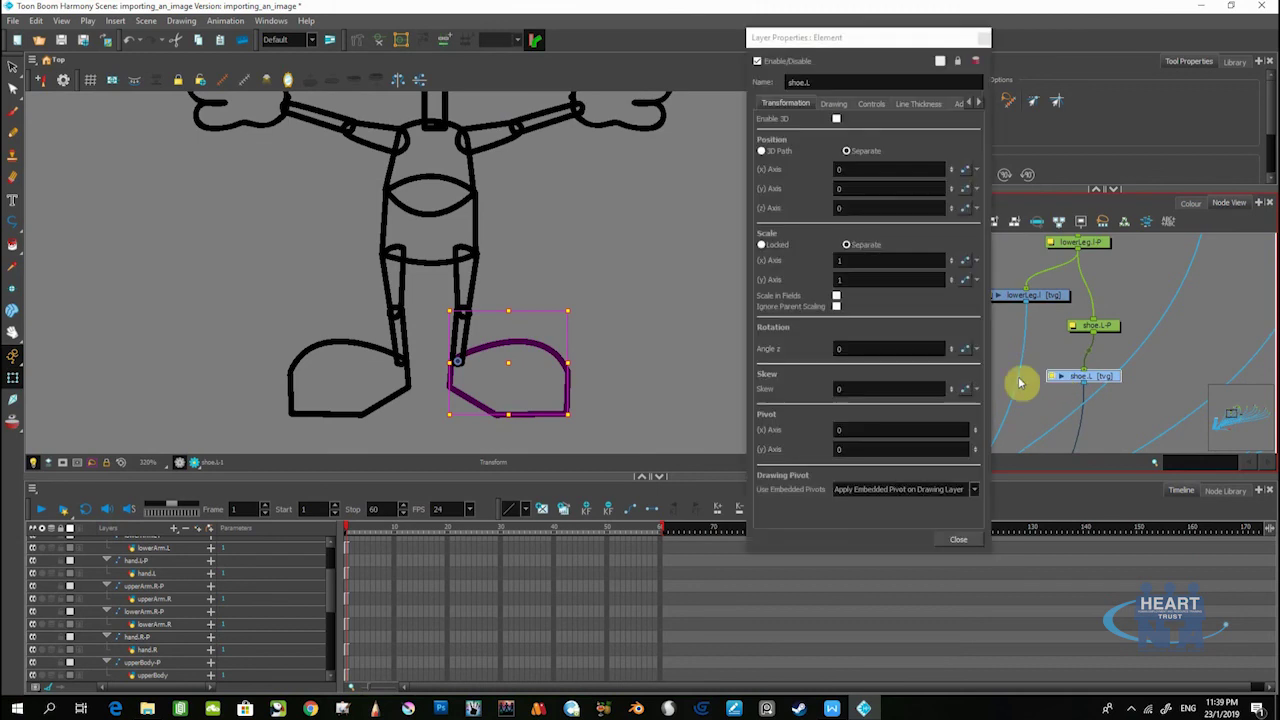
click(903, 489)
click(941, 541)
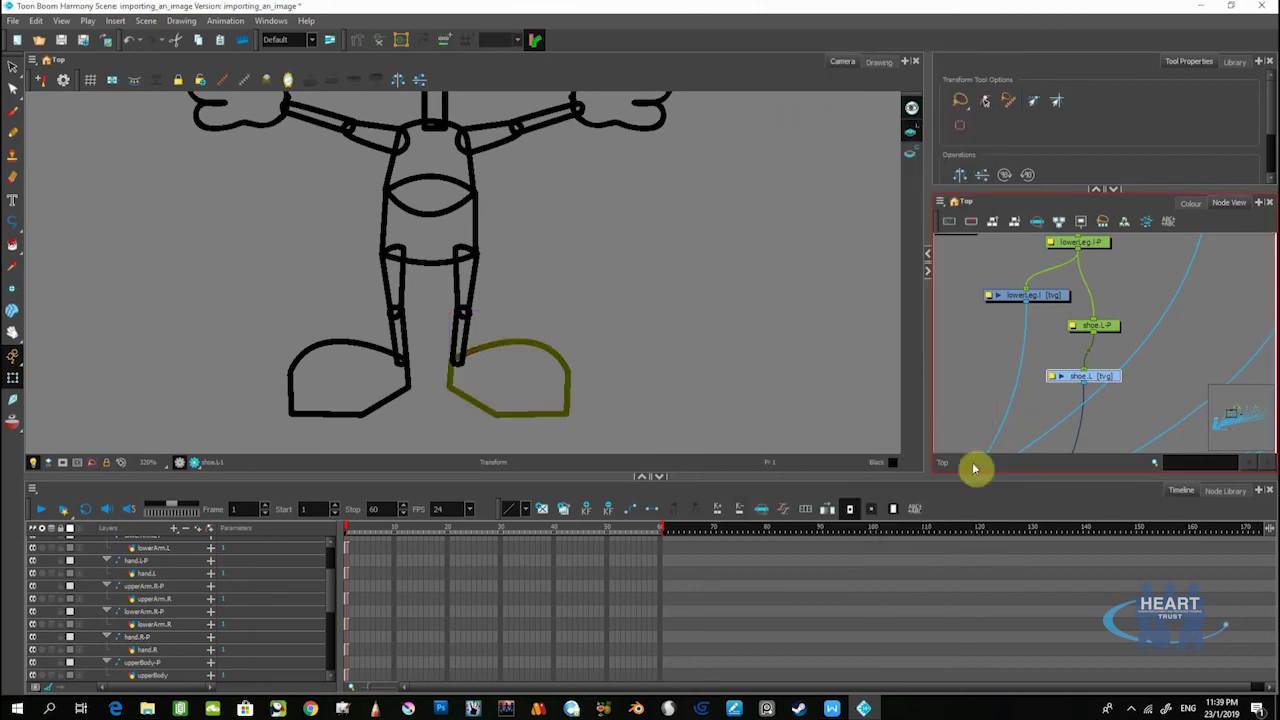
Set the lowerLeg.l drawing to Apply Embedded Pivot on Parent Peg
click(1017, 300)
double_click(992, 300)
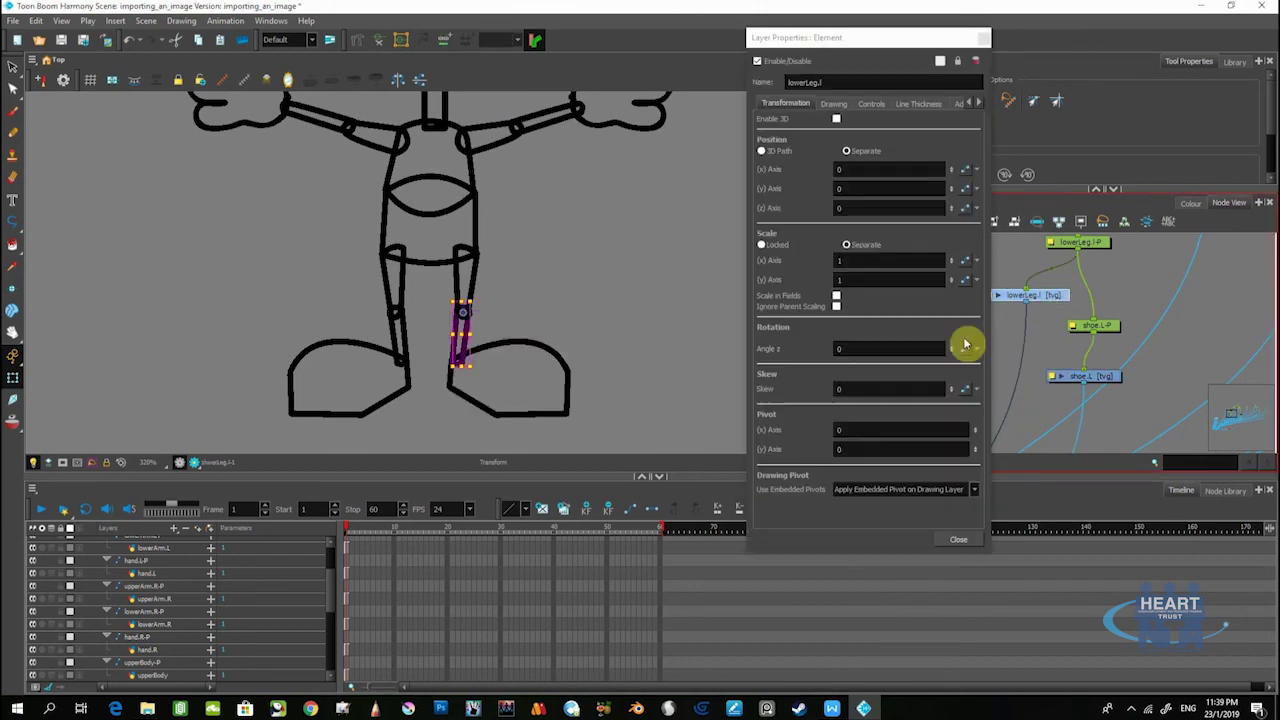
click(898, 489)
click(890, 512)
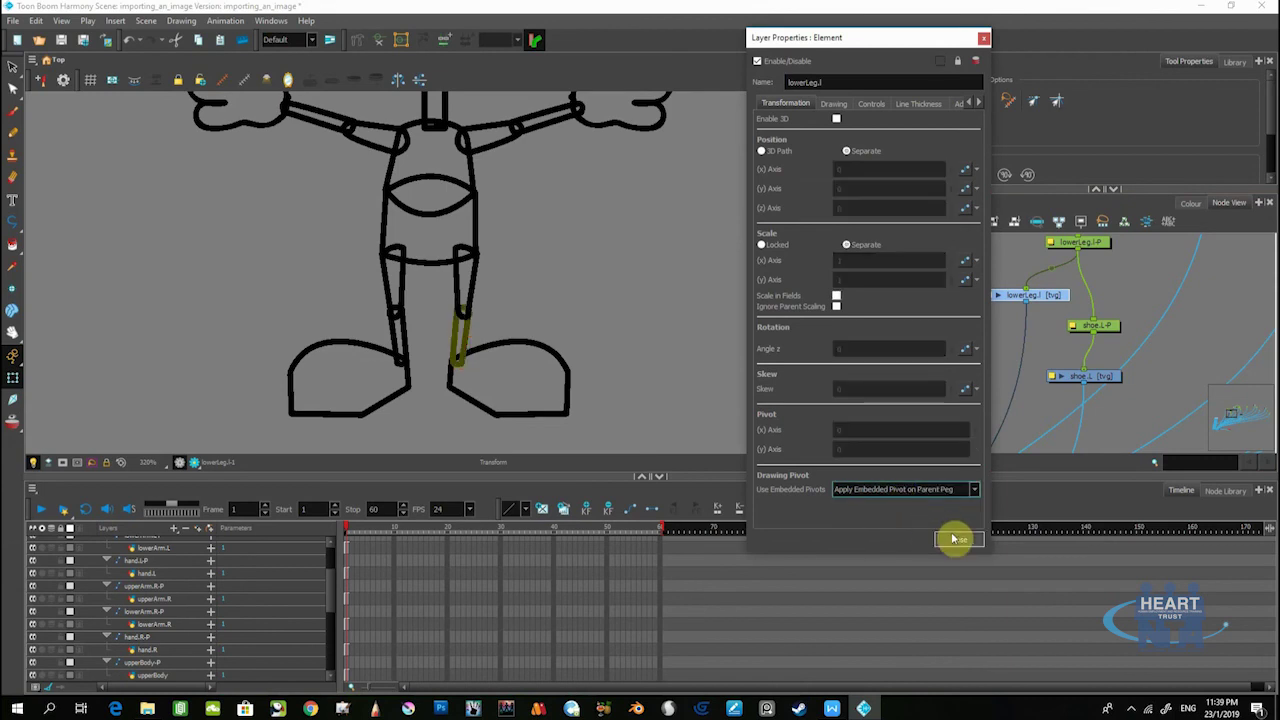
Set the upperLeg.L drawing to Apply Embedded Pivot on Parent Peg
click(958, 539)
click(986, 304)
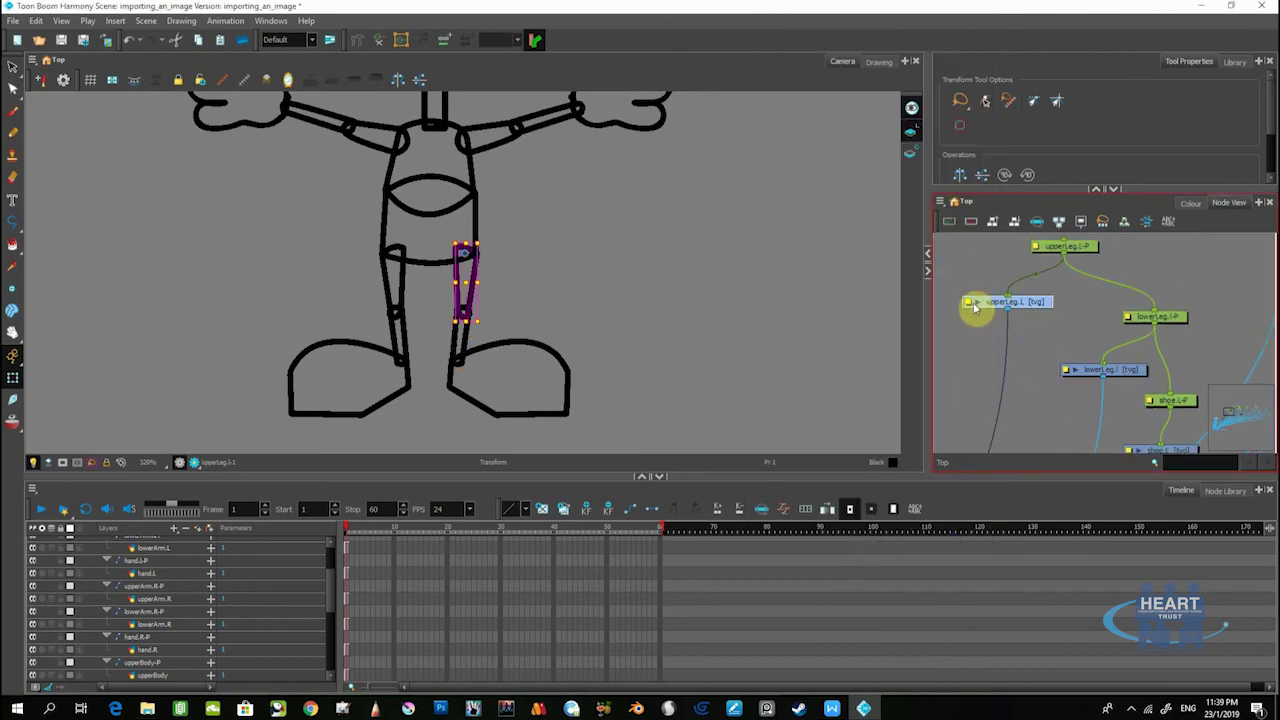
double_click(970, 305)
click(923, 490)
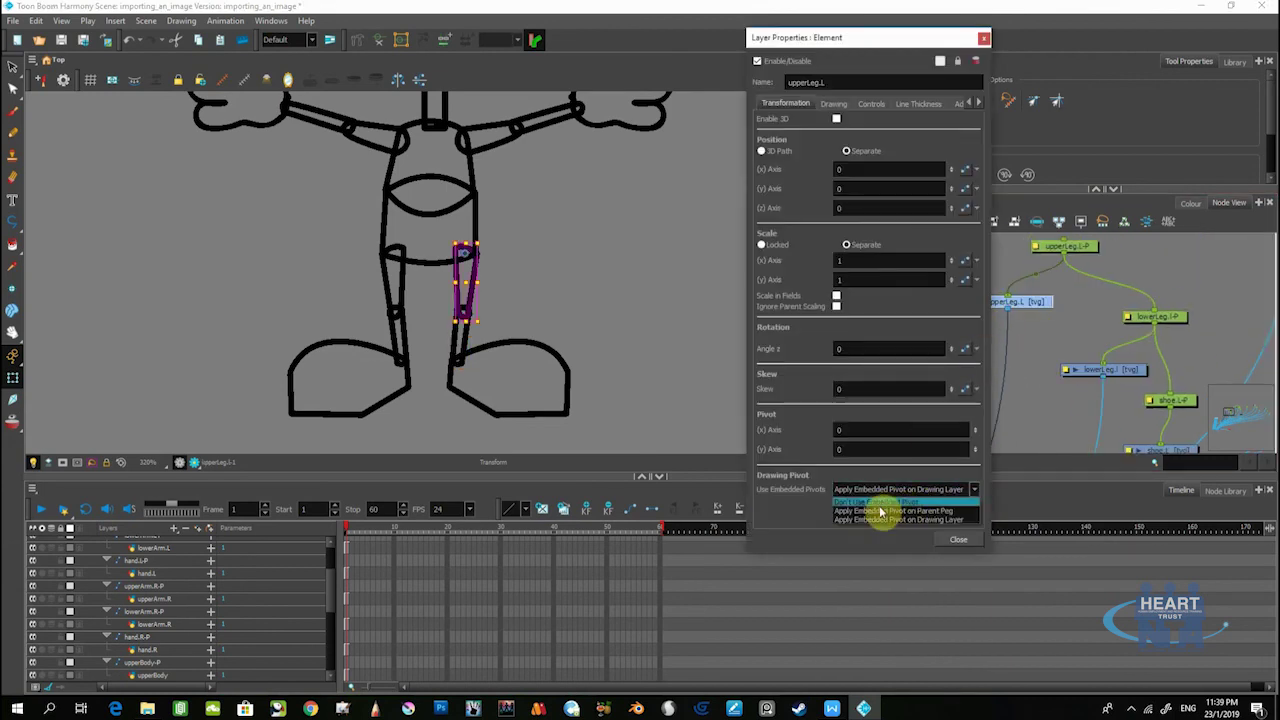
click(888, 510)
click(965, 539)
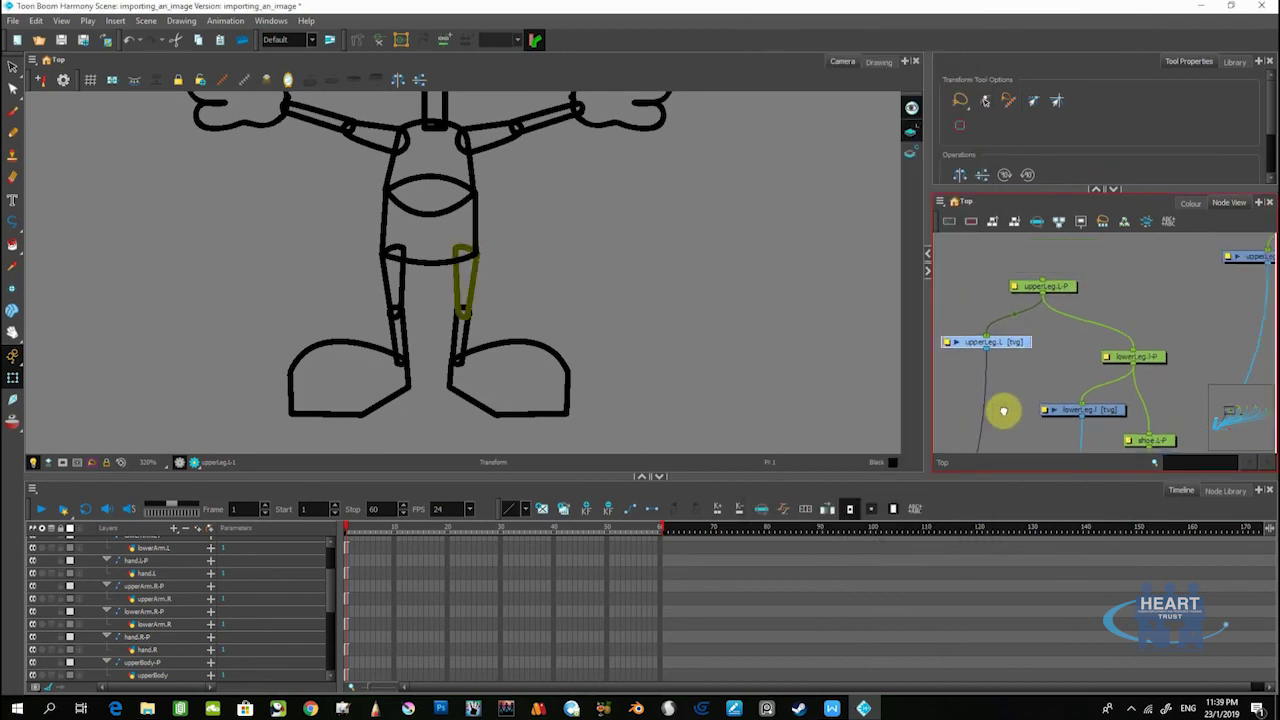
Check the pivot positions of the left leg's upper-leg, lower-leg and shoe pegs by selecting each in turn
click(1047, 291)
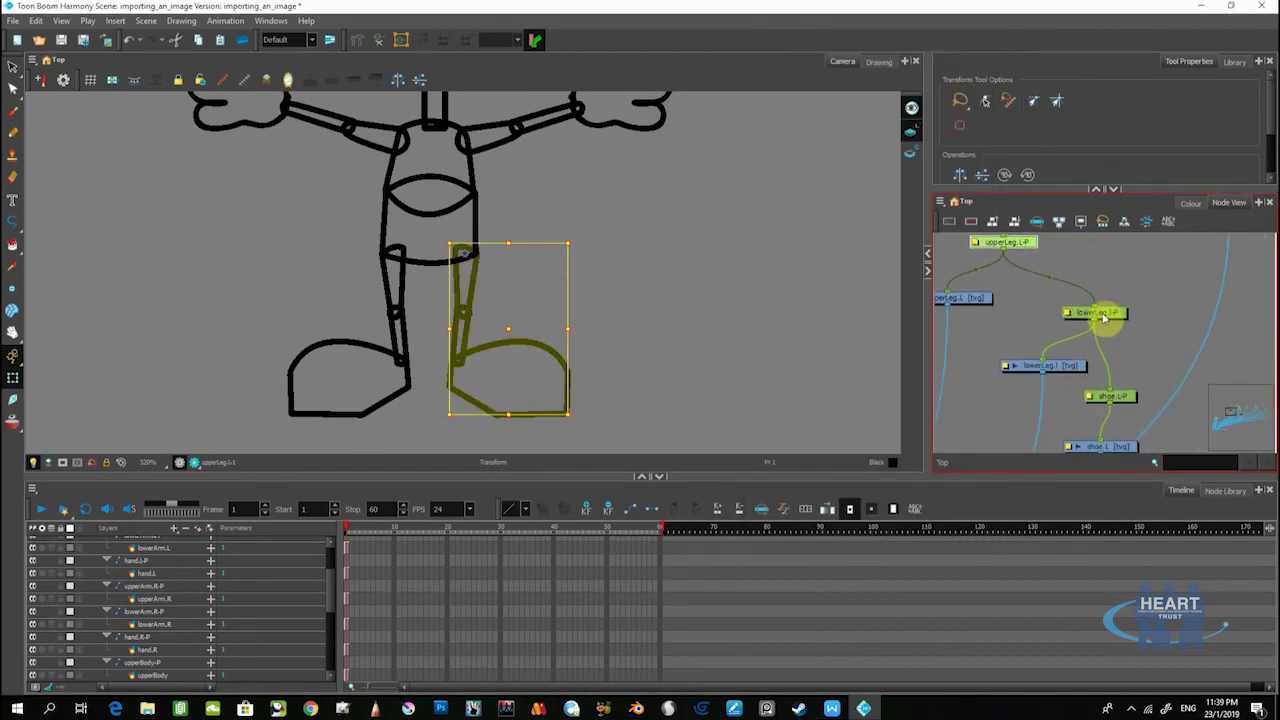
click(1100, 314)
click(1108, 362)
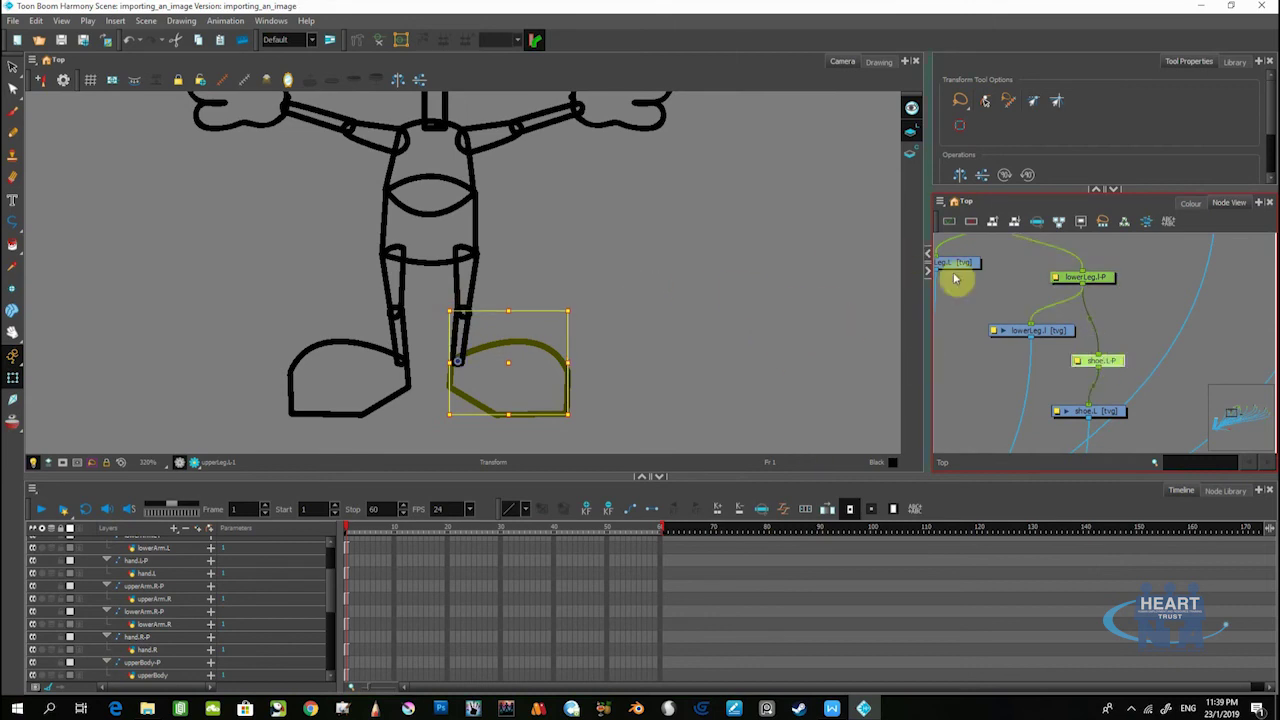
Connect the hand.L-P peg under the lowerArm.L-P peg, and the lowerArm.L-P peg under the upperArm.L-P peg
scroll(1089, 329, down, 5)
drag(1106, 303, 1012, 366)
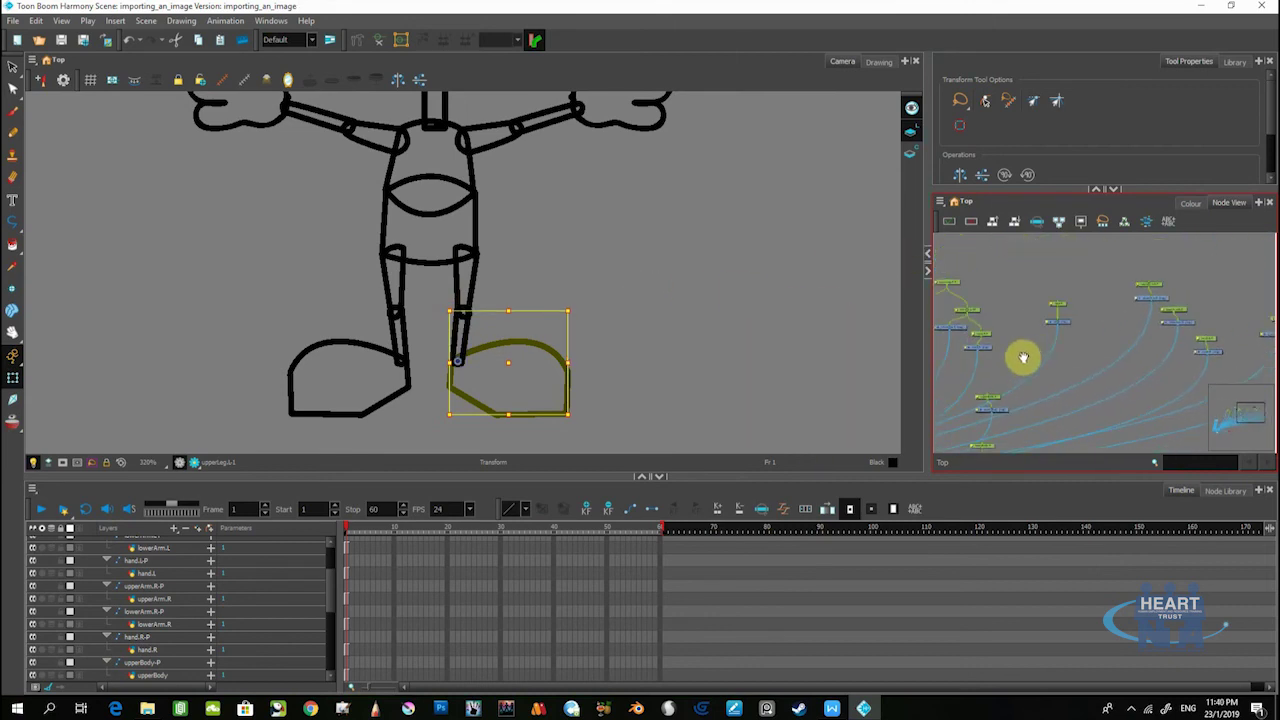
drag(1110, 360, 998, 365)
mouse_move(1077, 390)
mouse_down()
mouse_move(1060, 376)
mouse_move(1067, 388)
mouse_up()
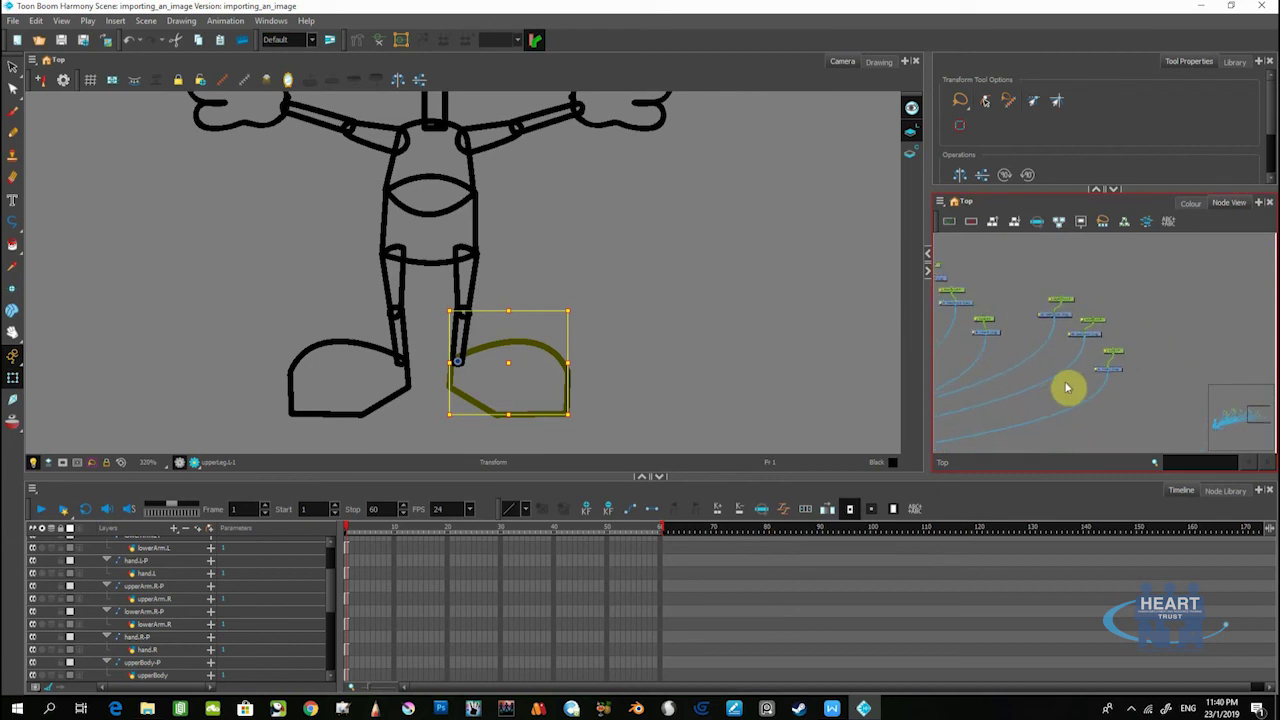
scroll(1138, 349, up, 1)
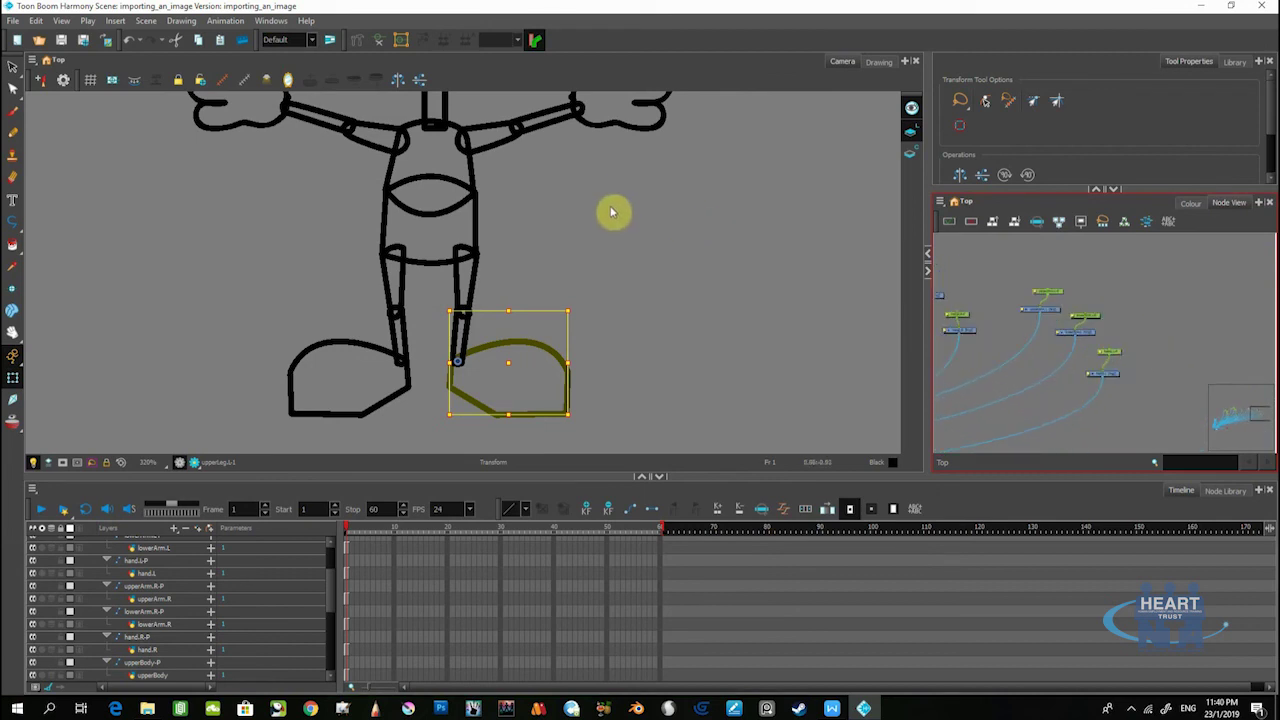
scroll(594, 289, up, 3)
scroll(1104, 360, up, 2)
click(1072, 366)
drag(1065, 368, 1122, 370)
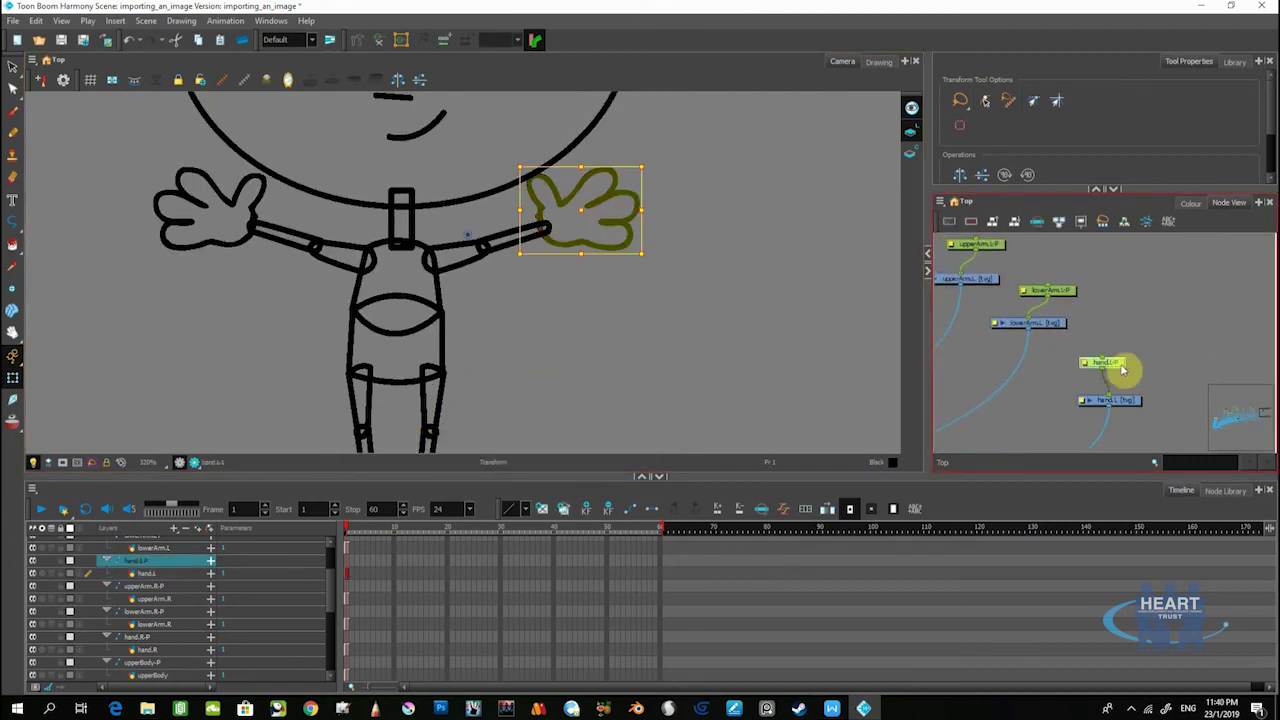
drag(1105, 346, 1070, 267)
mouse_move(1065, 276)
mouse_down()
mouse_move(1064, 338)
mouse_move(1005, 331)
mouse_move(1029, 274)
mouse_up()
click(982, 346)
drag(983, 348, 1061, 335)
Set the upperArm.L drawing to Apply Embedded Pivot on Parent Peg
scroll(1020, 319, up, 2)
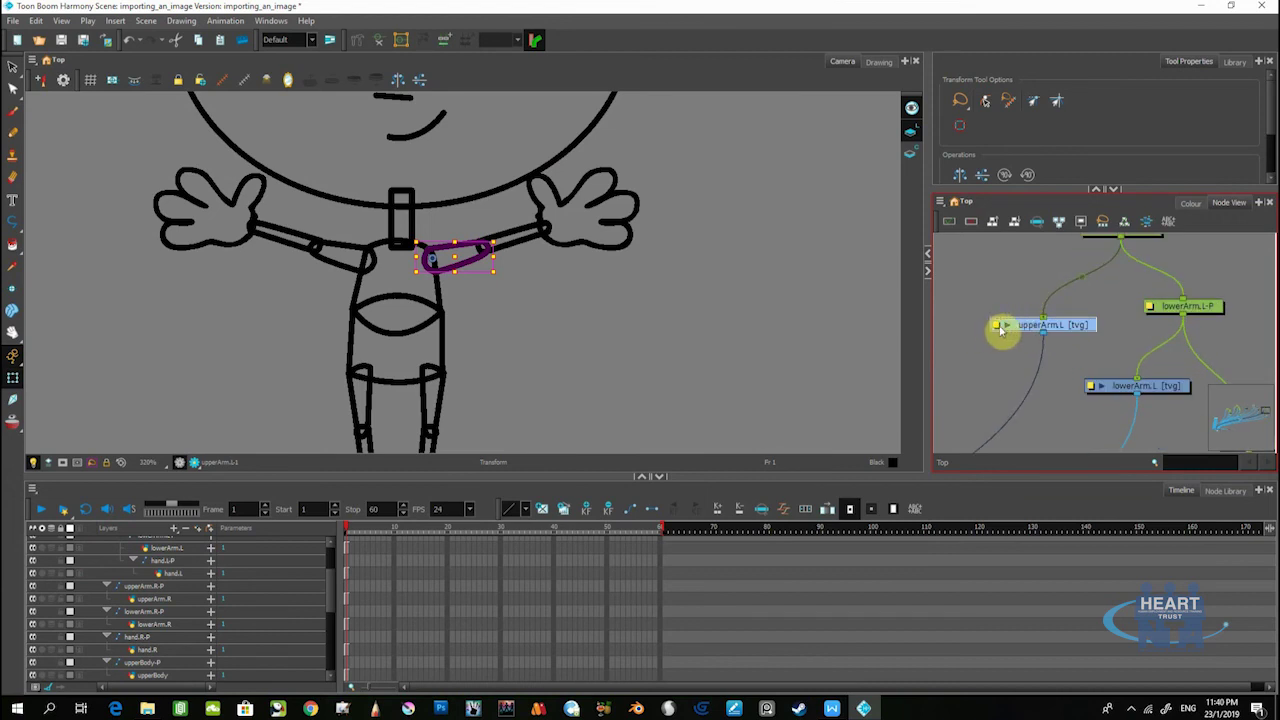
click(1000, 326)
click(900, 489)
click(895, 516)
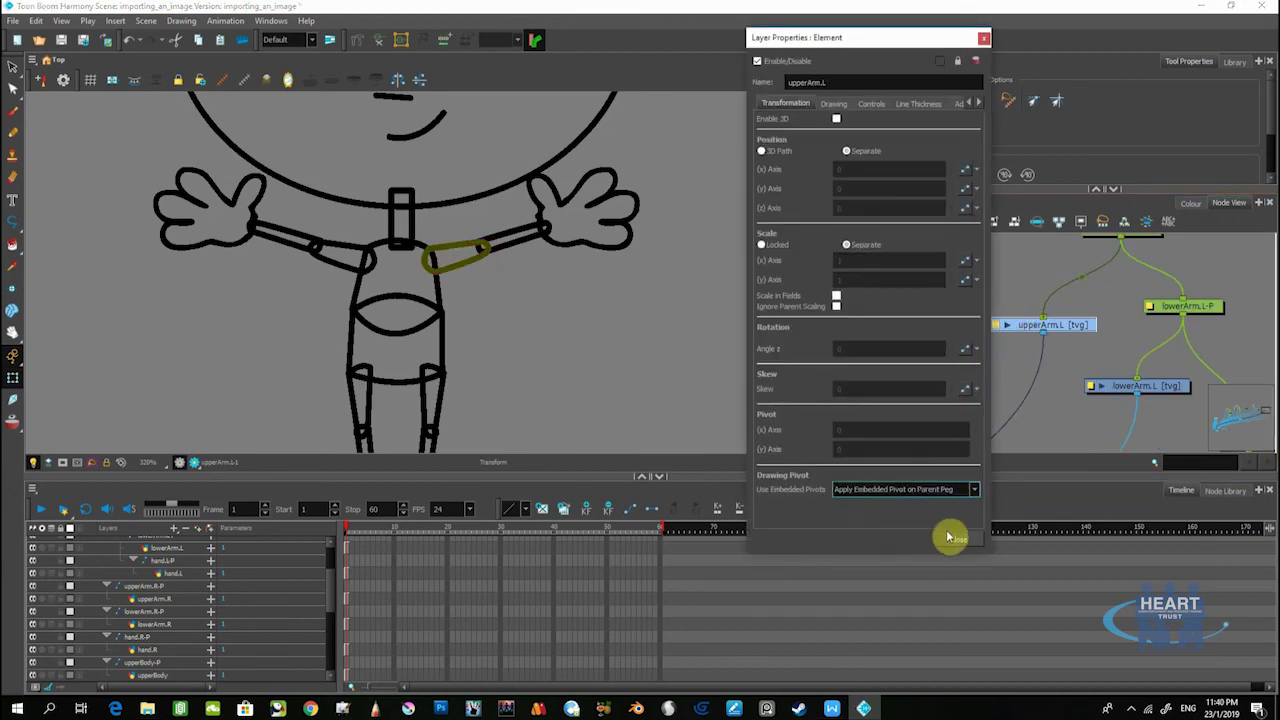
click(950, 537)
Set the lowerArm.L drawing to Apply Embedded Pivot on Parent Peg
click(1050, 360)
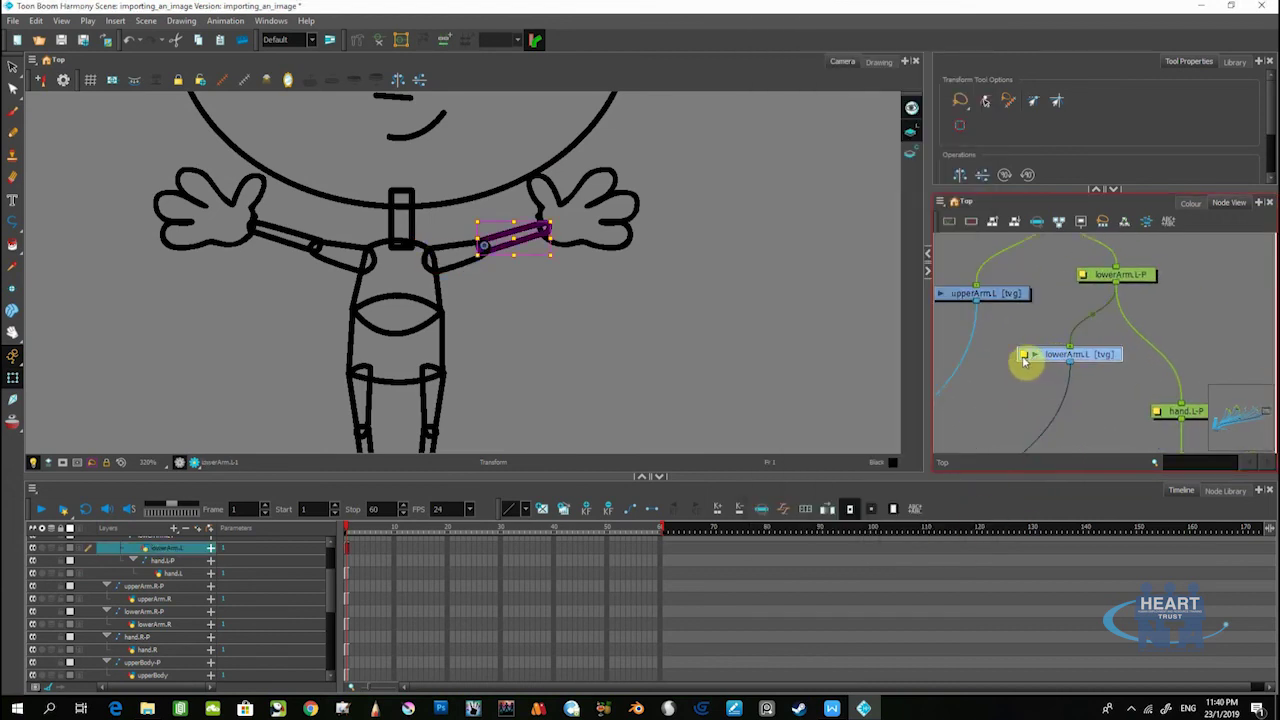
double_click(1020, 356)
click(905, 489)
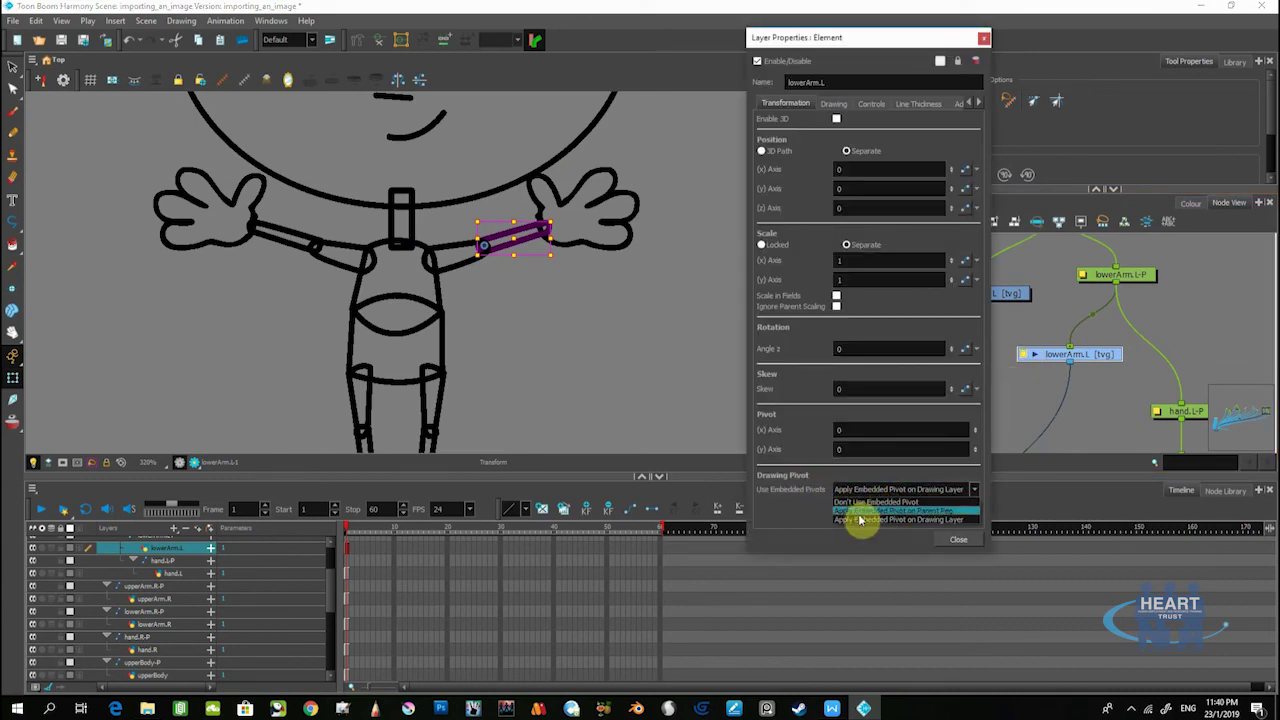
click(922, 511)
click(953, 543)
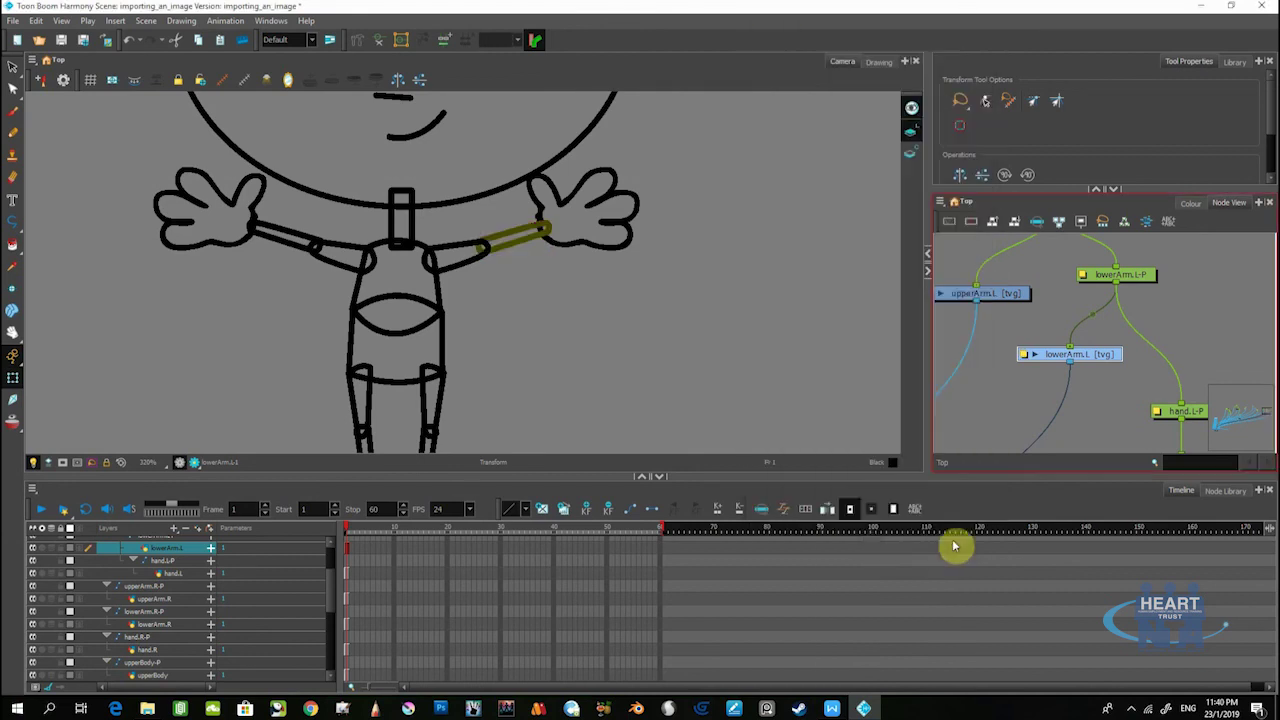
Set the hand.L drawing to Apply Embedded Pivot on Parent Peg
drag(1103, 398, 1051, 383)
drag(1134, 452, 1106, 386)
click(1125, 374)
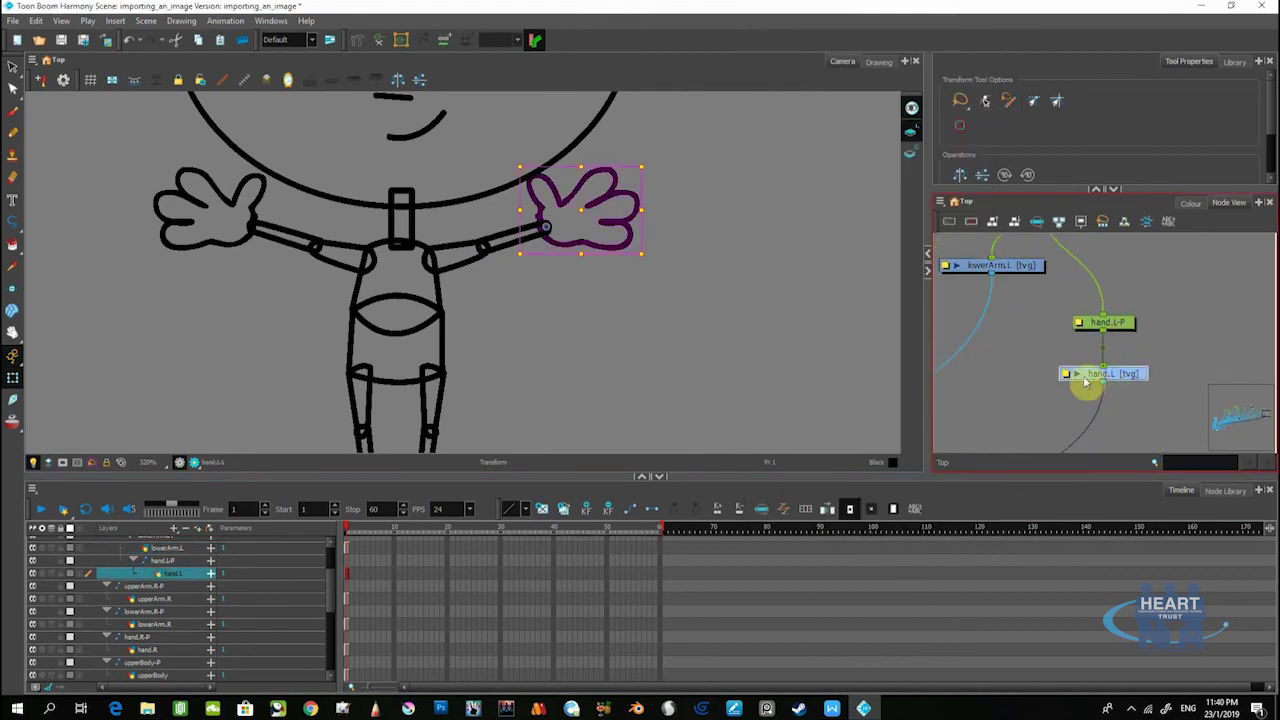
click(1066, 374)
click(912, 489)
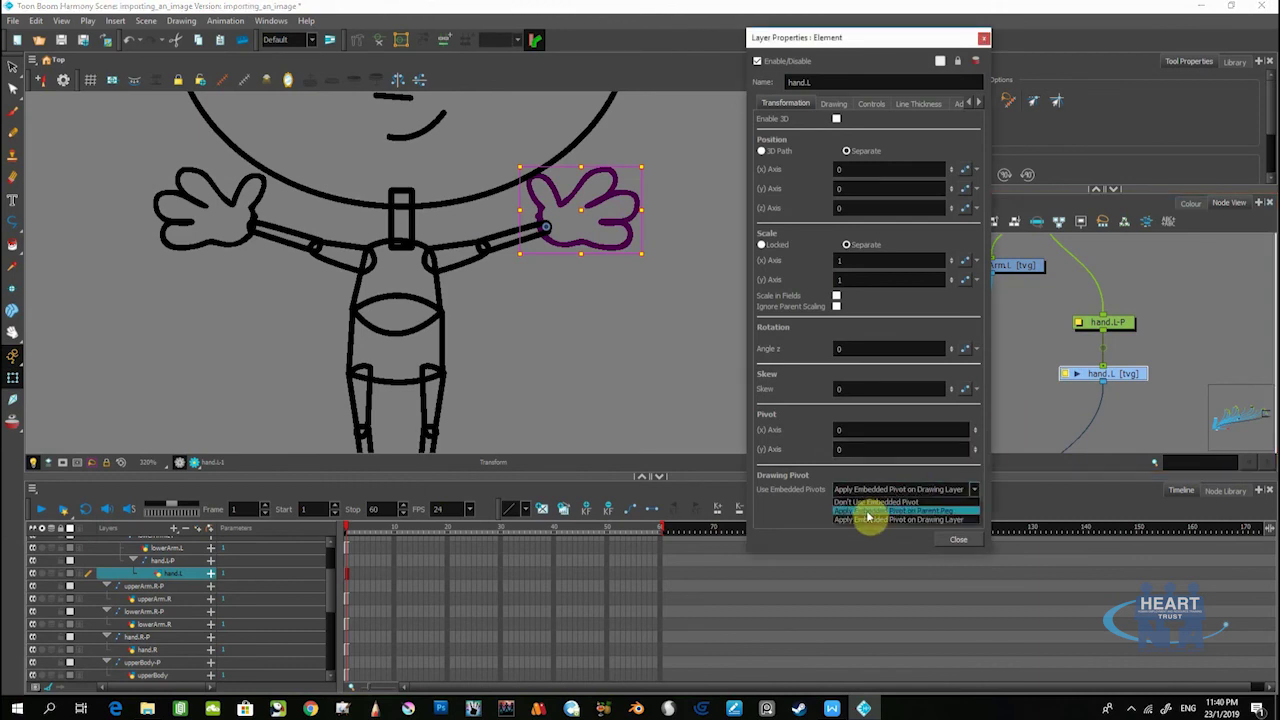
click(872, 512)
click(952, 541)
Check the pivot positions of the lowerArm.L-P and upperArm.L-P pegs by selecting each one
scroll(1043, 283, up, 3)
click(1088, 320)
scroll(1085, 325, up, 2)
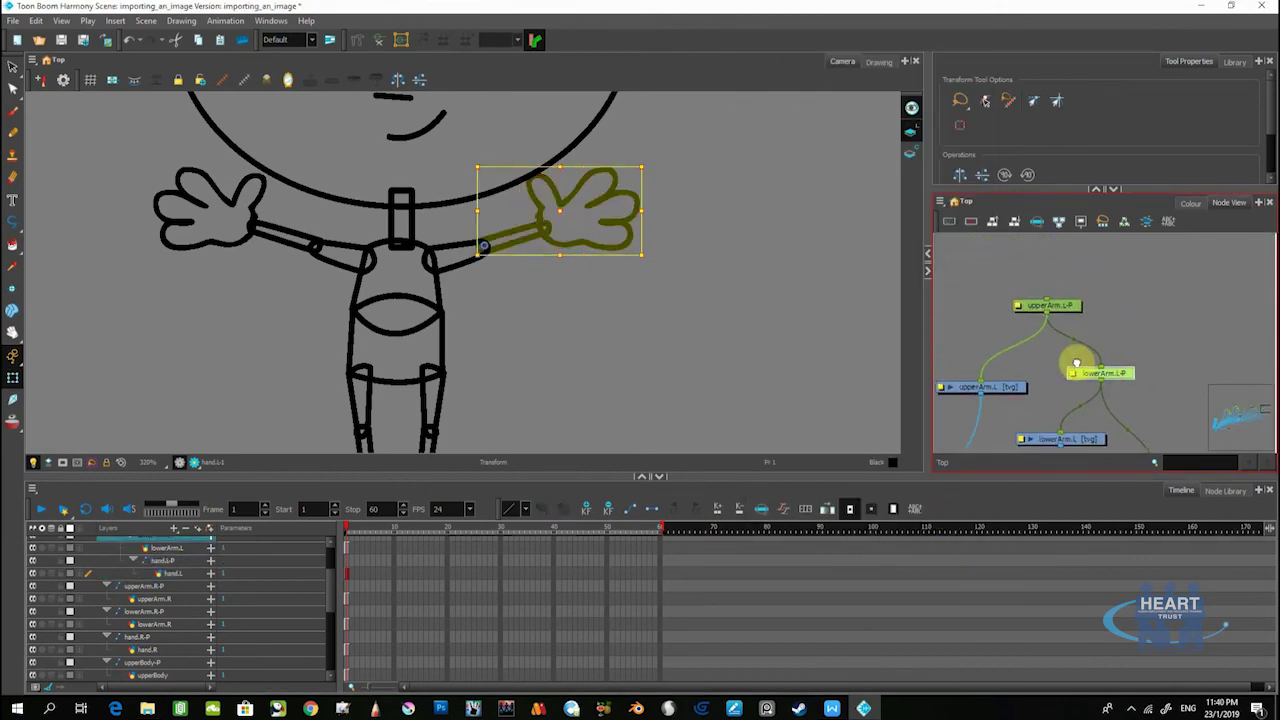
click(1070, 308)
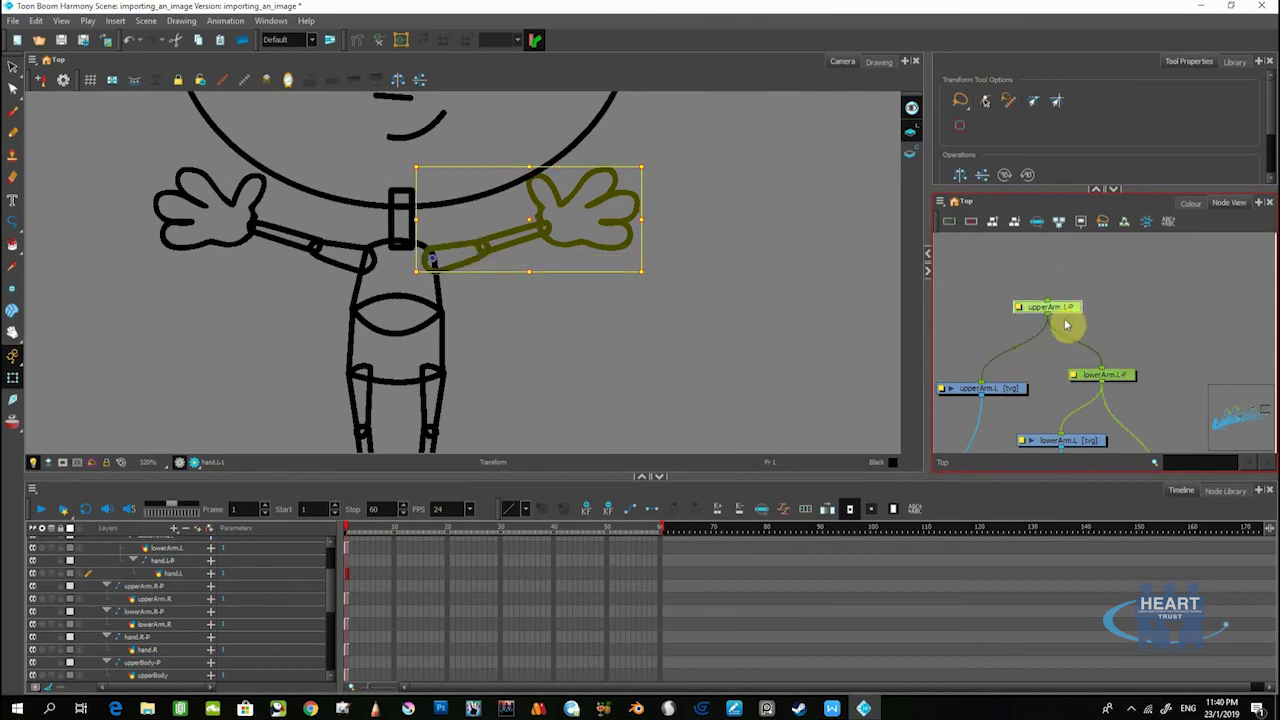
Connect the hand.R-P peg under the lowerArm.R-P peg, and the lowerArm.R-P peg under the upperArm.R-P peg
scroll(1064, 324, down, 3)
drag(1026, 357, 1149, 292)
drag(1054, 298, 1100, 334)
scroll(1075, 308, up, 2)
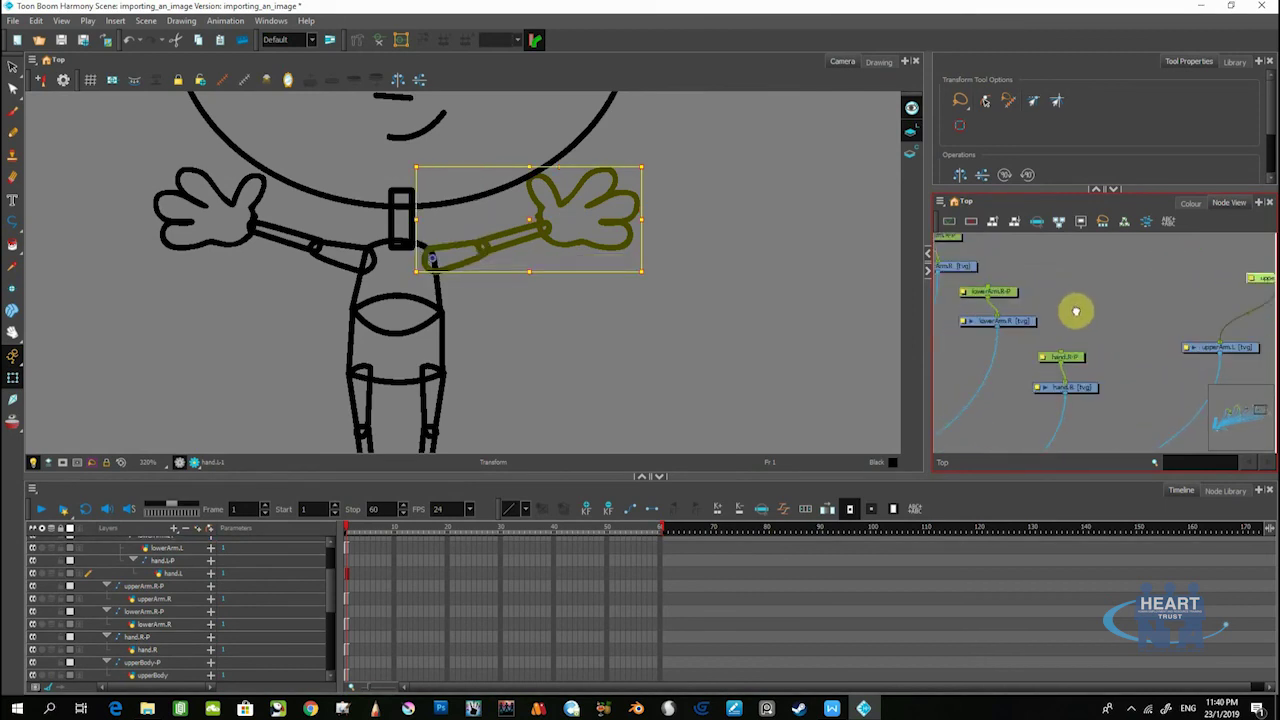
scroll(1100, 330, left, 3)
click(1128, 369)
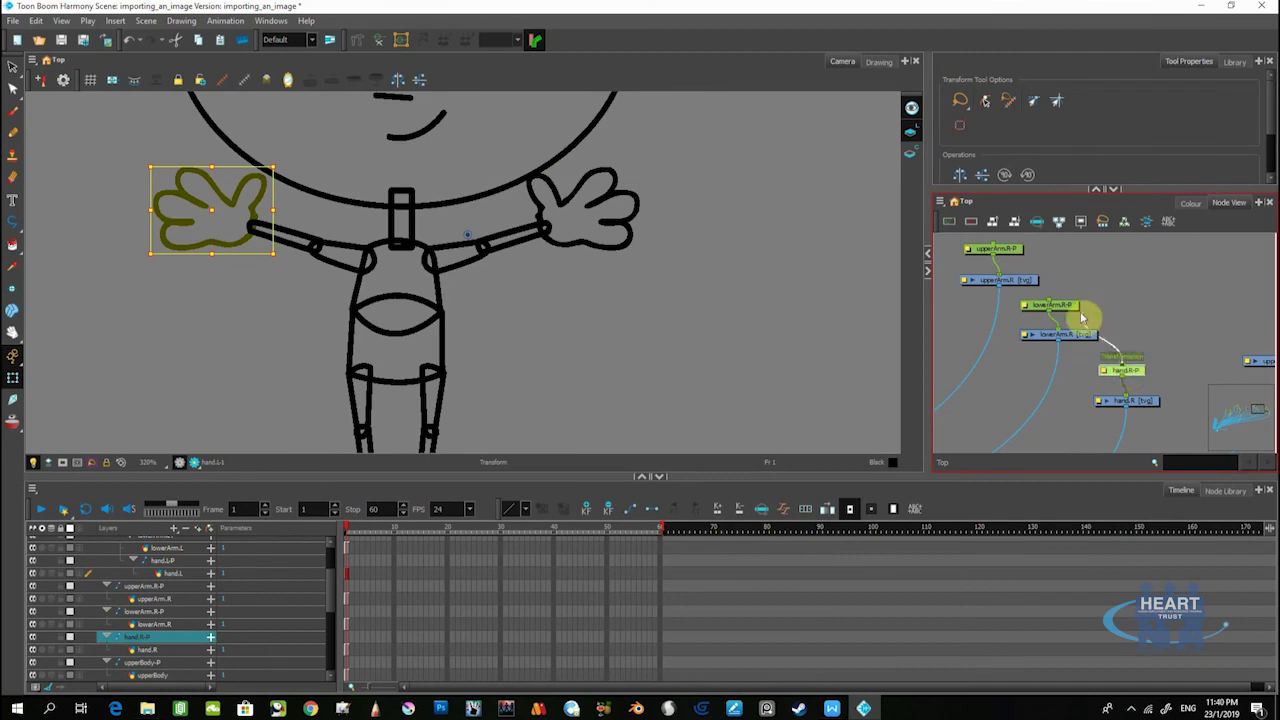
drag(1063, 309, 1091, 326)
drag(1012, 322, 1035, 300)
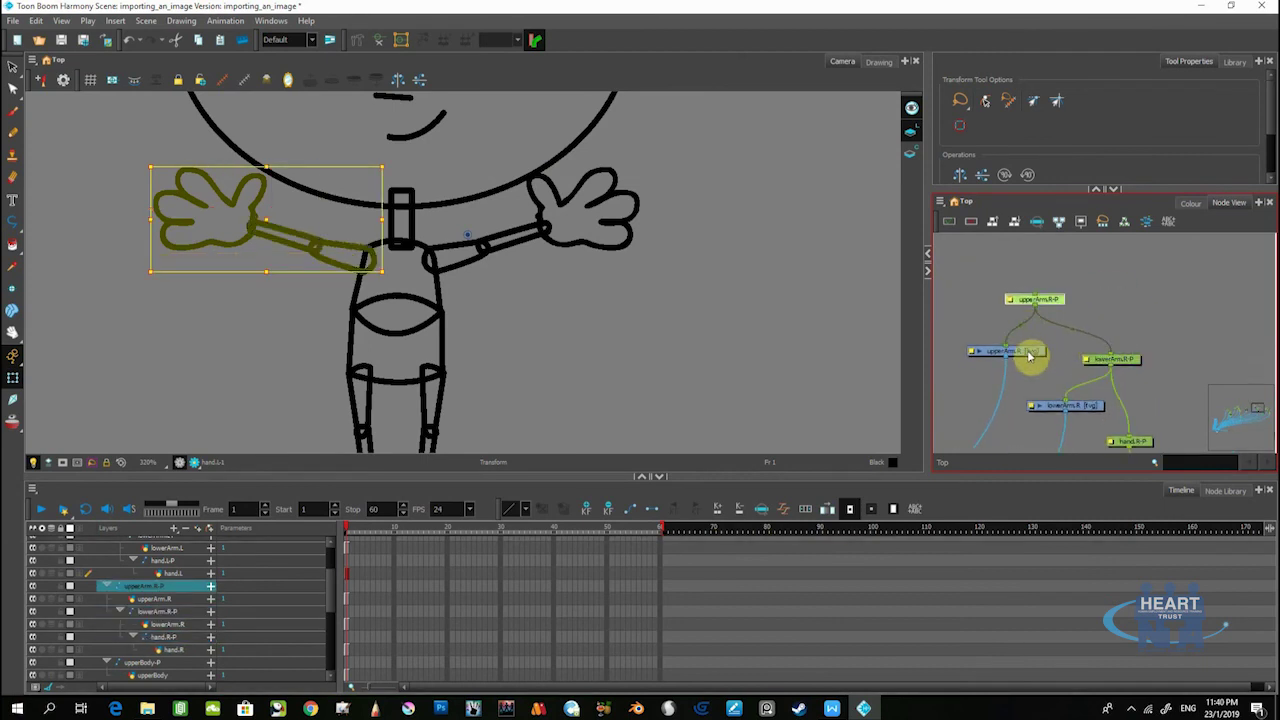
Set the upperArm.R drawing to Apply Embedded Pivot on Parent Peg
click(983, 358)
click(972, 353)
click(860, 490)
click(857, 514)
click(965, 543)
Set the lowerArm.R drawing to Apply Embedded Pivot on Parent Peg
scroll(1063, 414, up, 2)
click(1055, 410)
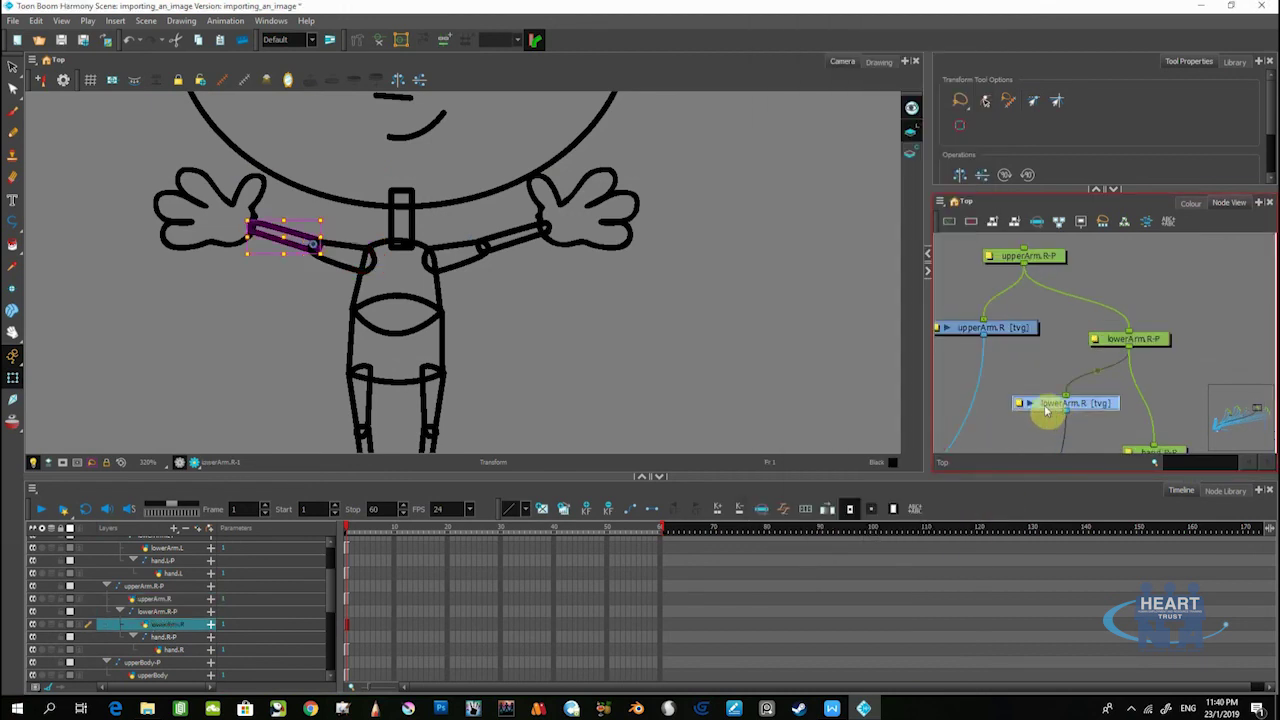
click(1020, 404)
click(923, 491)
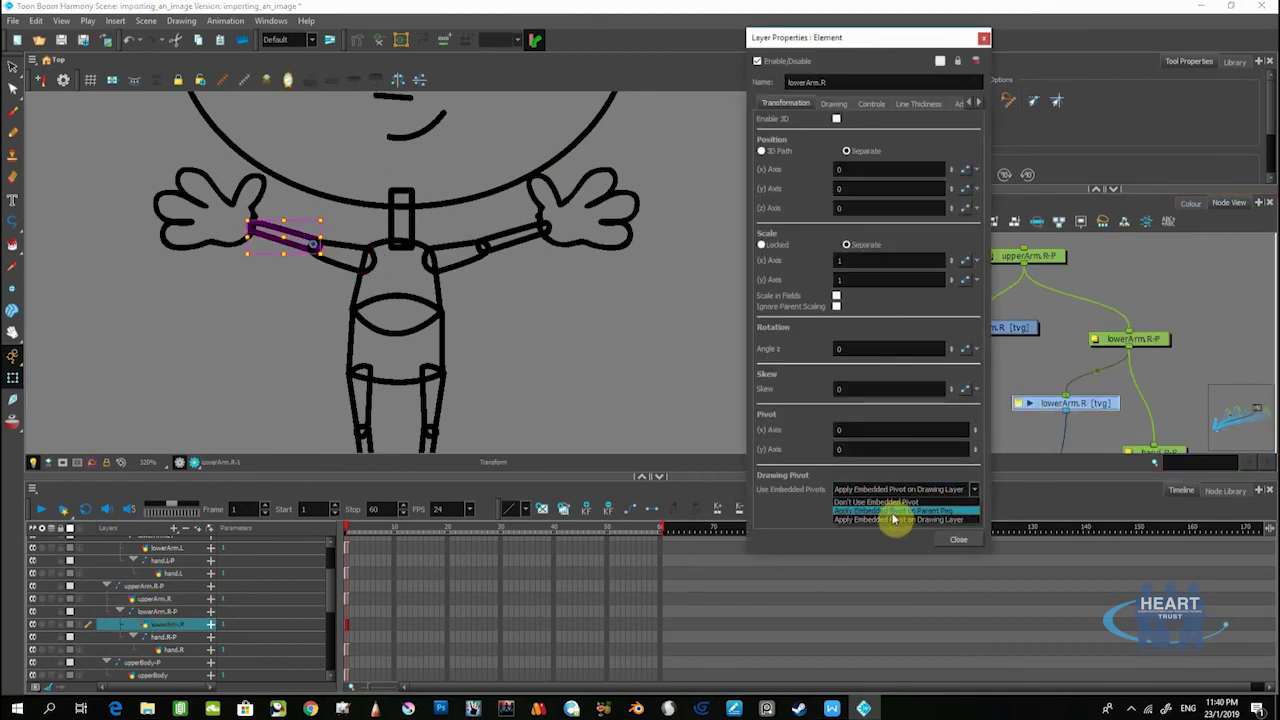
click(894, 517)
click(955, 541)
Set the hand.R drawing to Apply Embedded Pivot on Parent Peg
drag(1158, 400, 1106, 291)
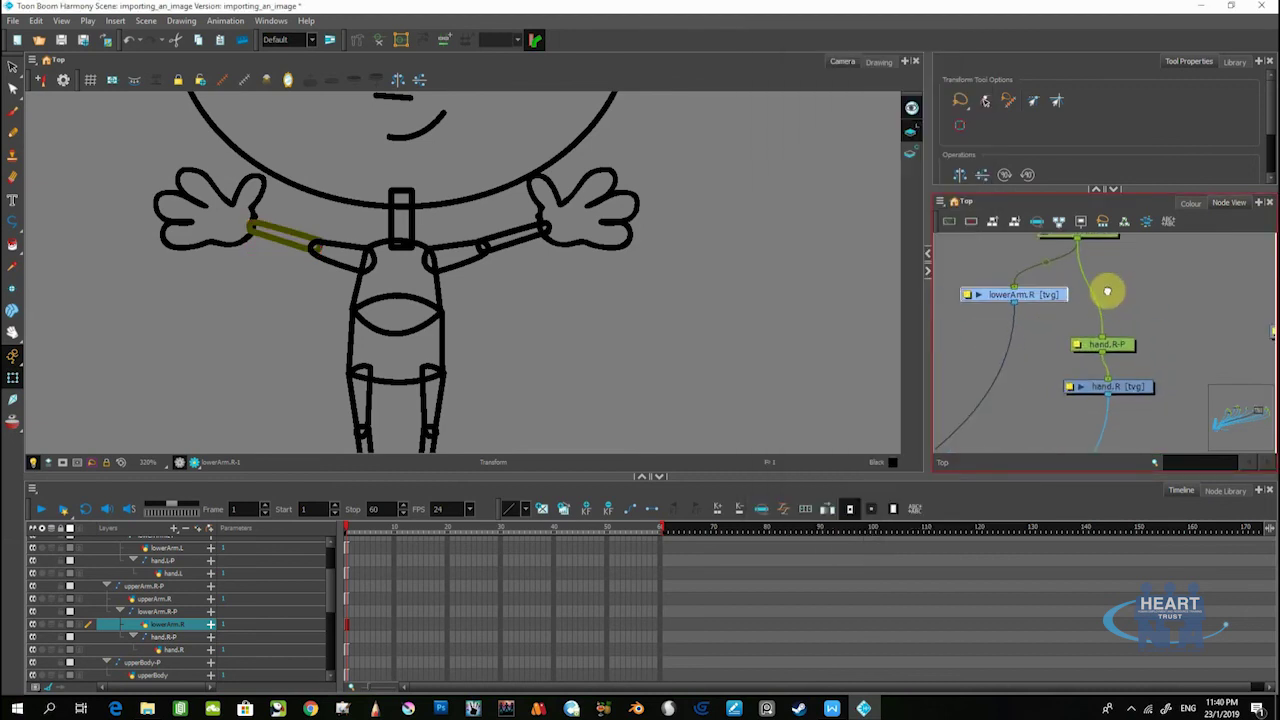
click(1133, 387)
click(1068, 389)
click(929, 490)
click(907, 513)
click(960, 539)
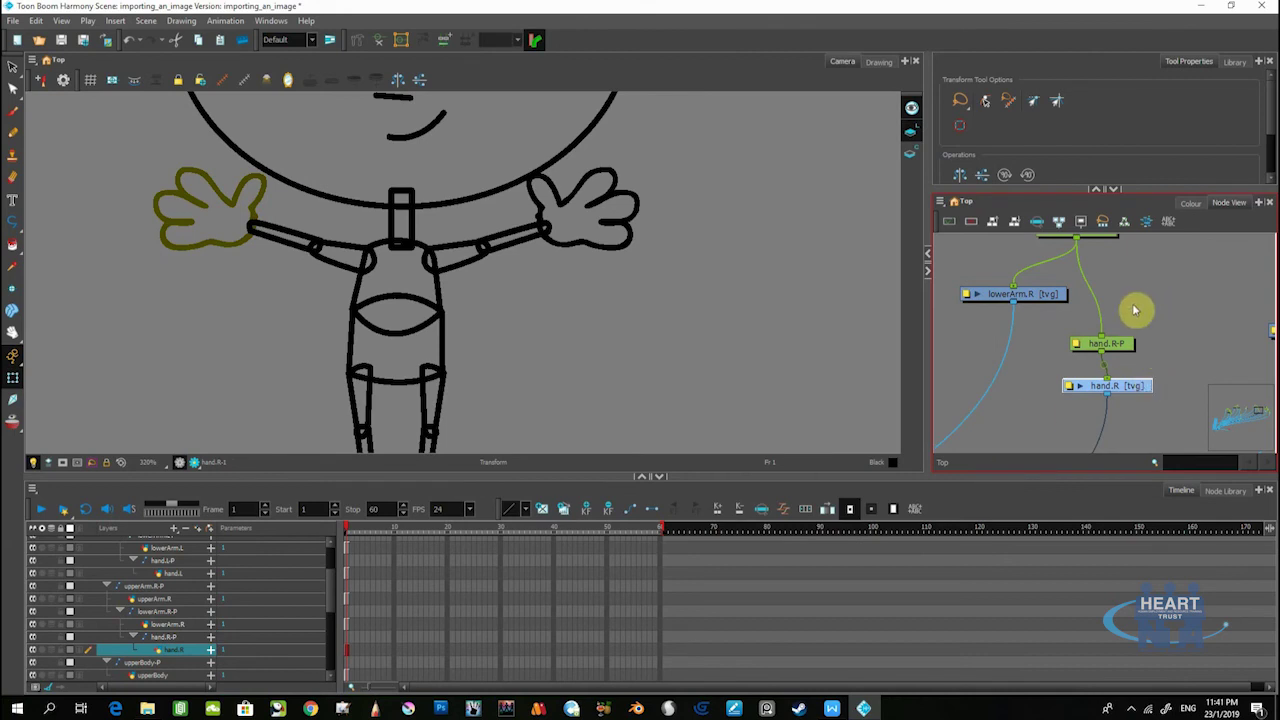
Check the pivot positions of the hand.R-P, lowerArm.R-P and upperArm.R-P pegs by selecting each in turn, then clear the selection
scroll(1143, 306, down, 2)
scroll(1120, 330, up, 2)
click(1132, 409)
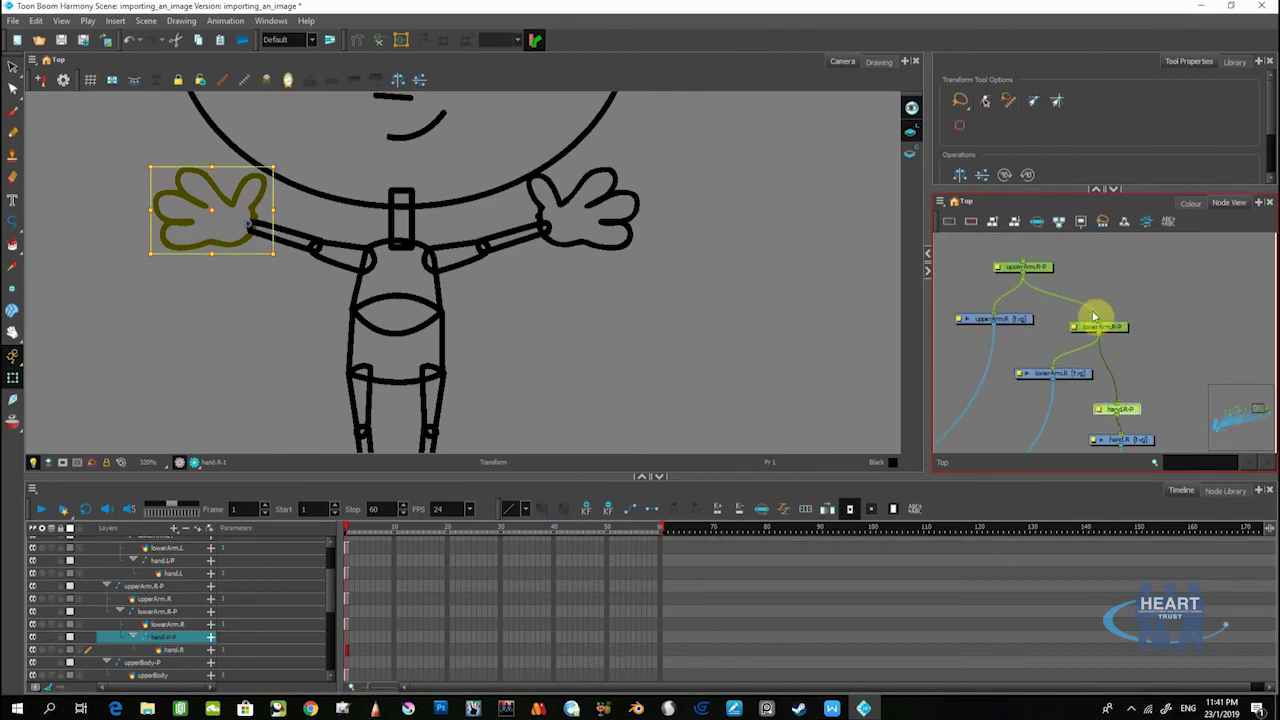
click(1122, 327)
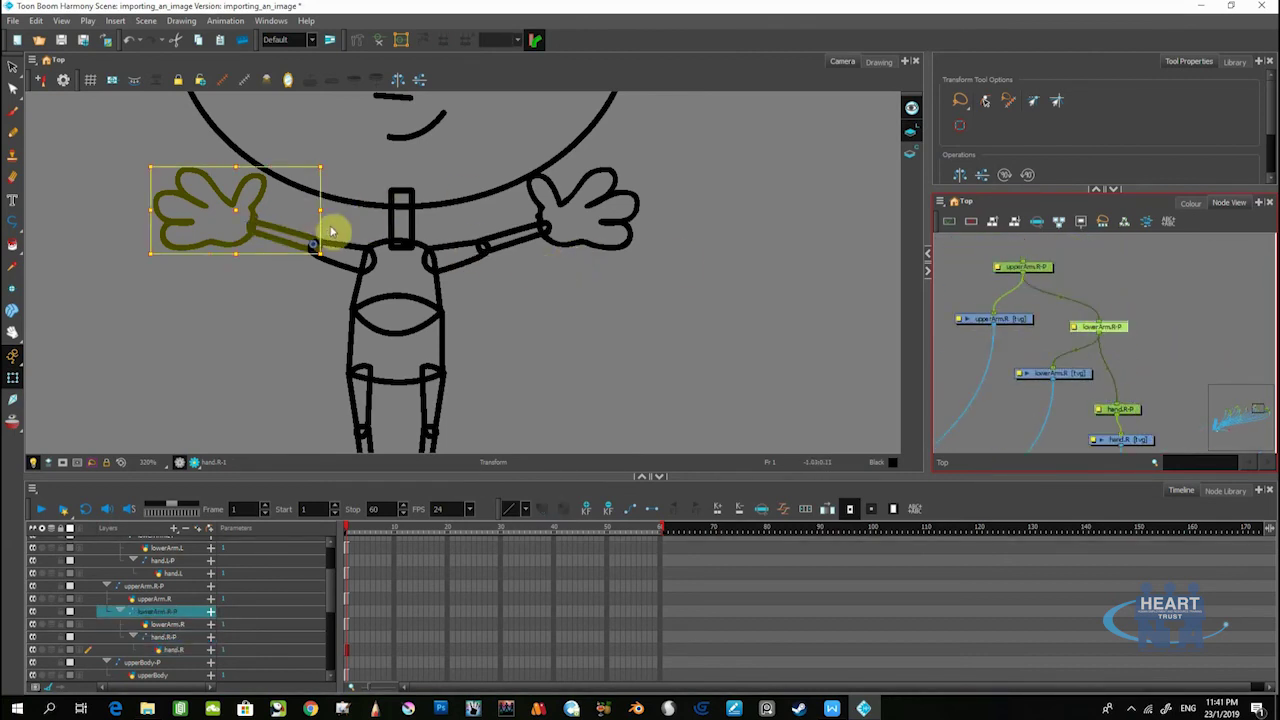
click(1038, 270)
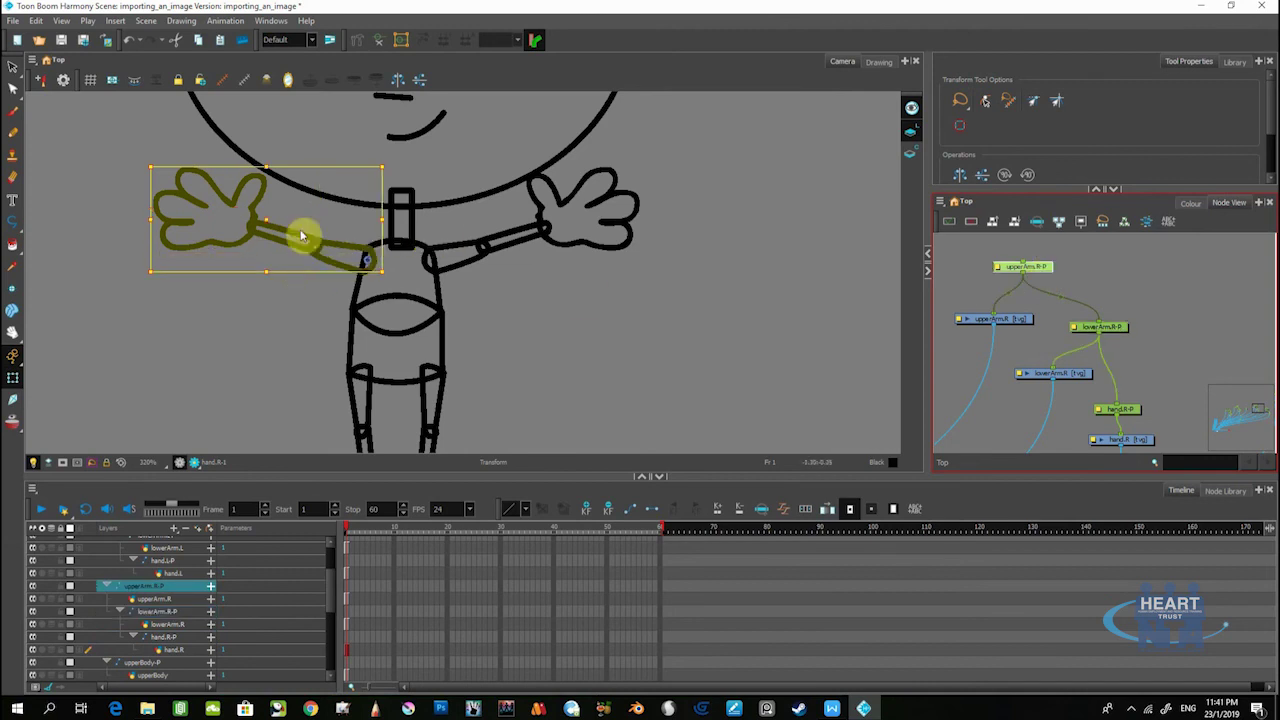
click(1114, 277)
Move the upperBody and lowerBody drawings with their pegs above the neck nodes, placing the lowerBody pair diagonally below the upperBody pair
scroll(1048, 281, down, 3)
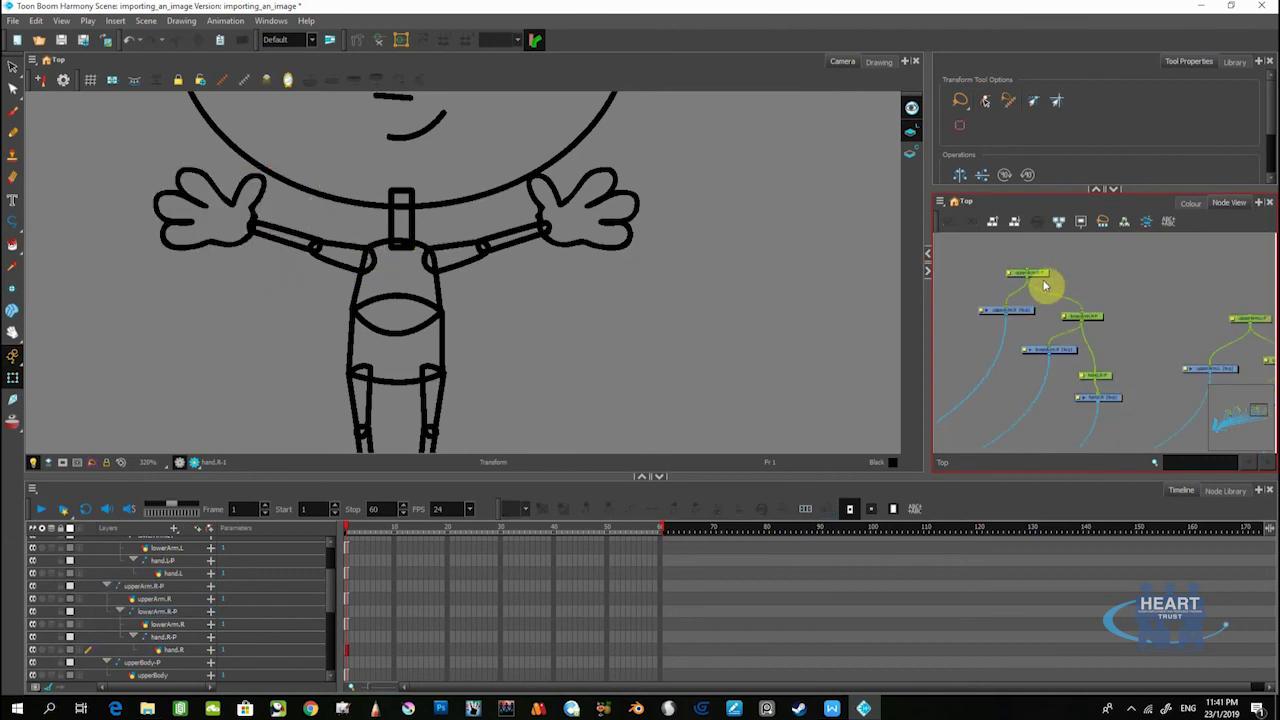
drag(1038, 283, 1065, 312)
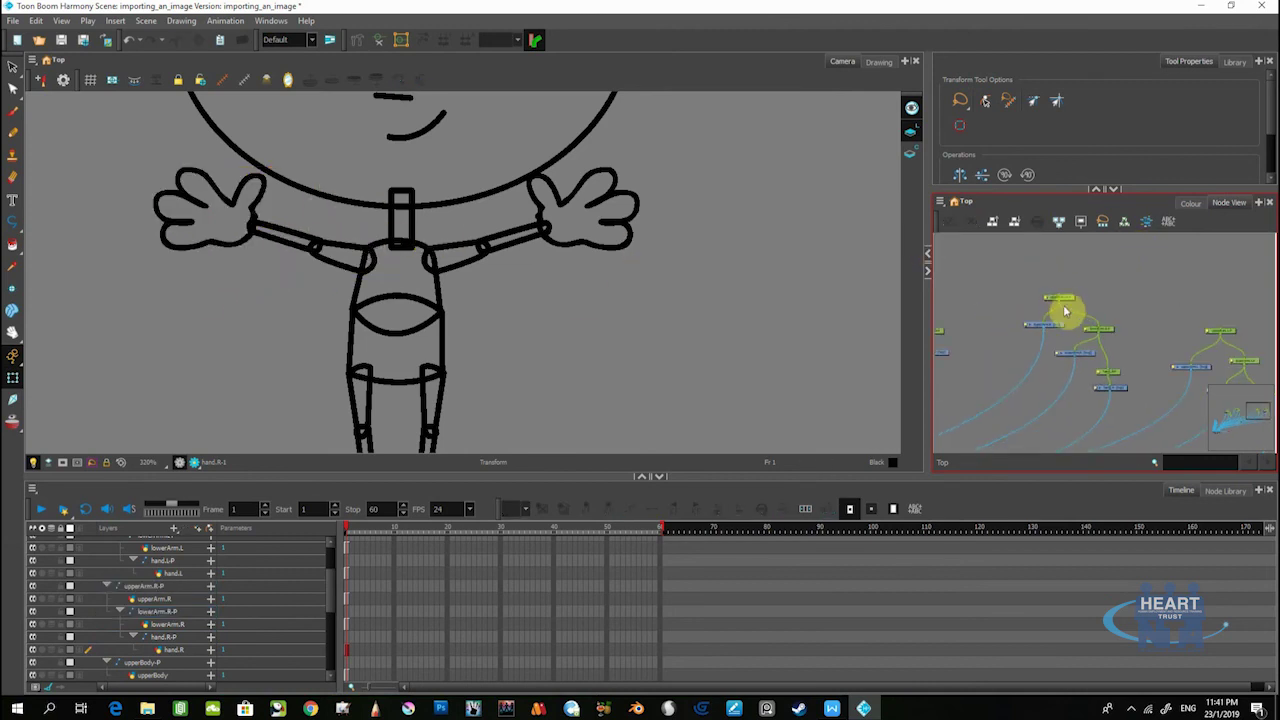
scroll(1063, 304, down, 2)
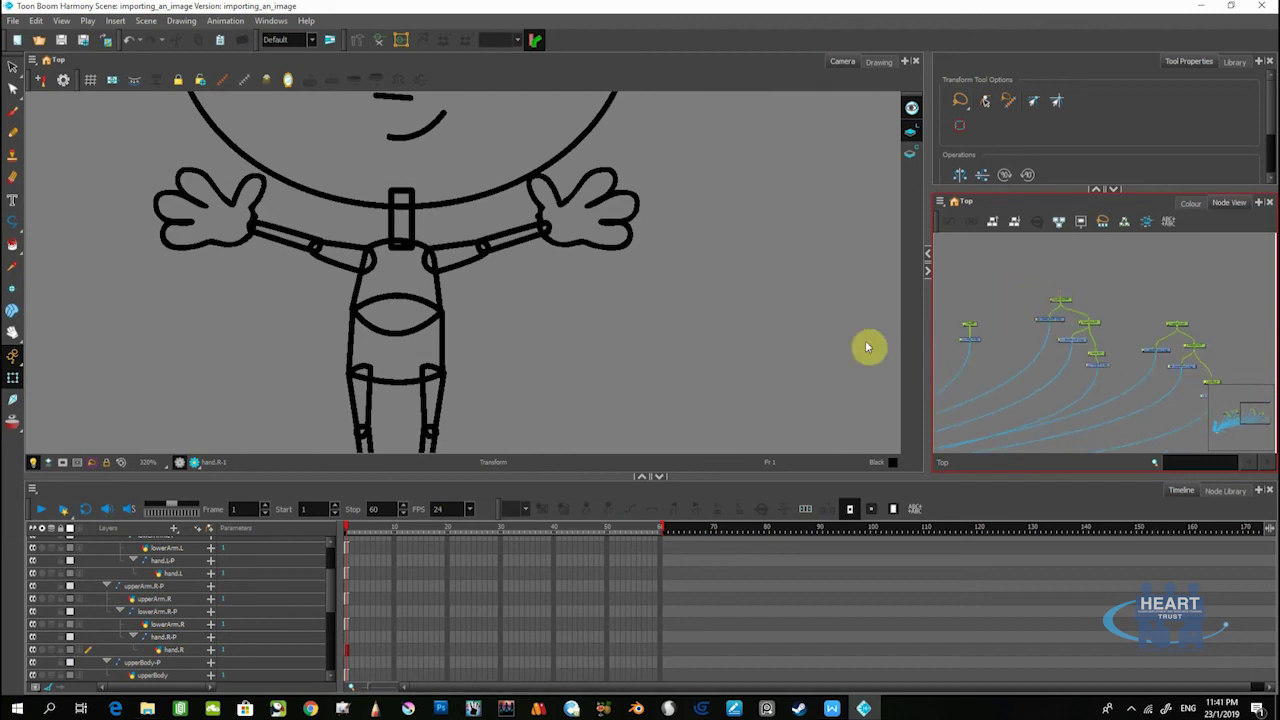
scroll(1094, 337, up, 4)
scroll(1066, 300, down, 3)
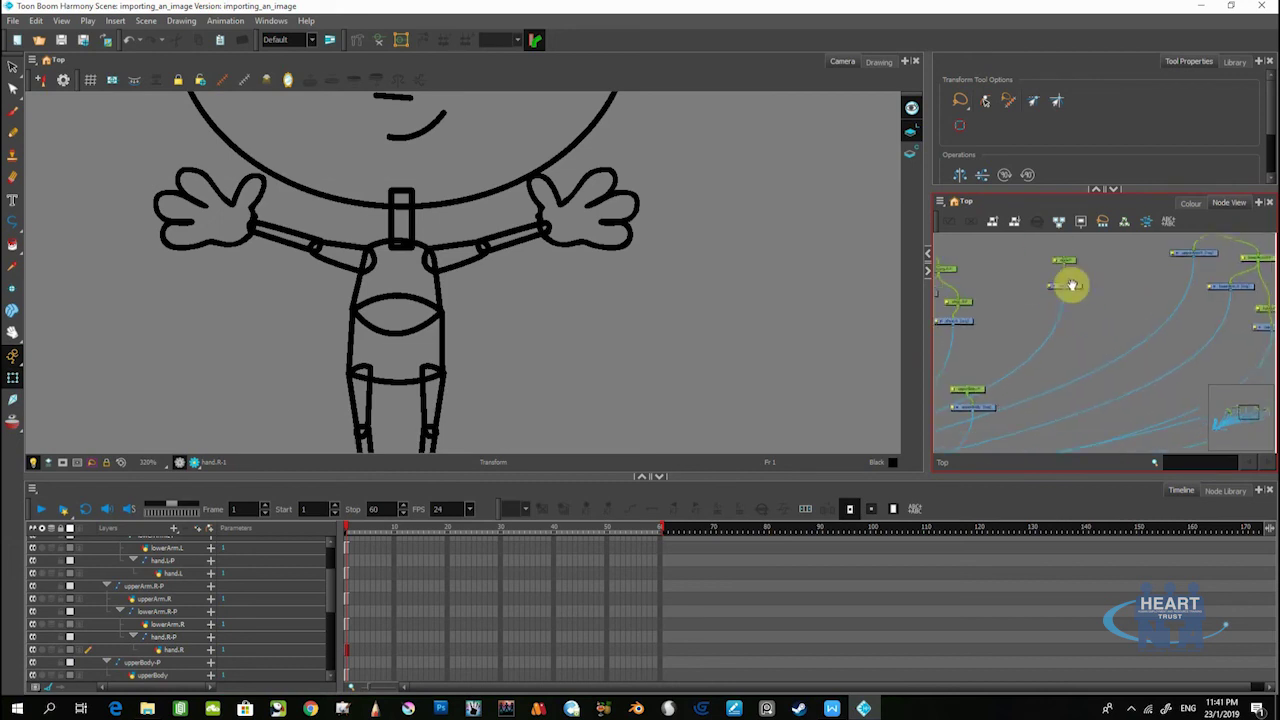
scroll(1105, 310, up, 2)
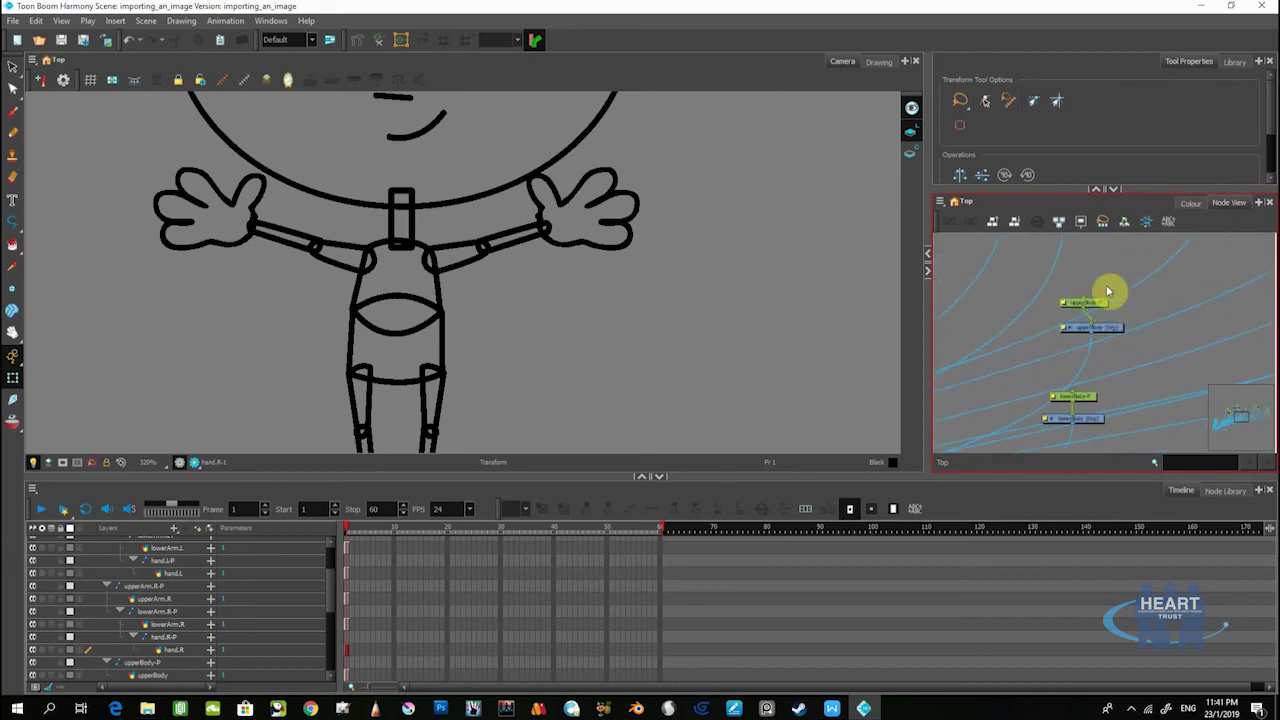
click(1088, 410)
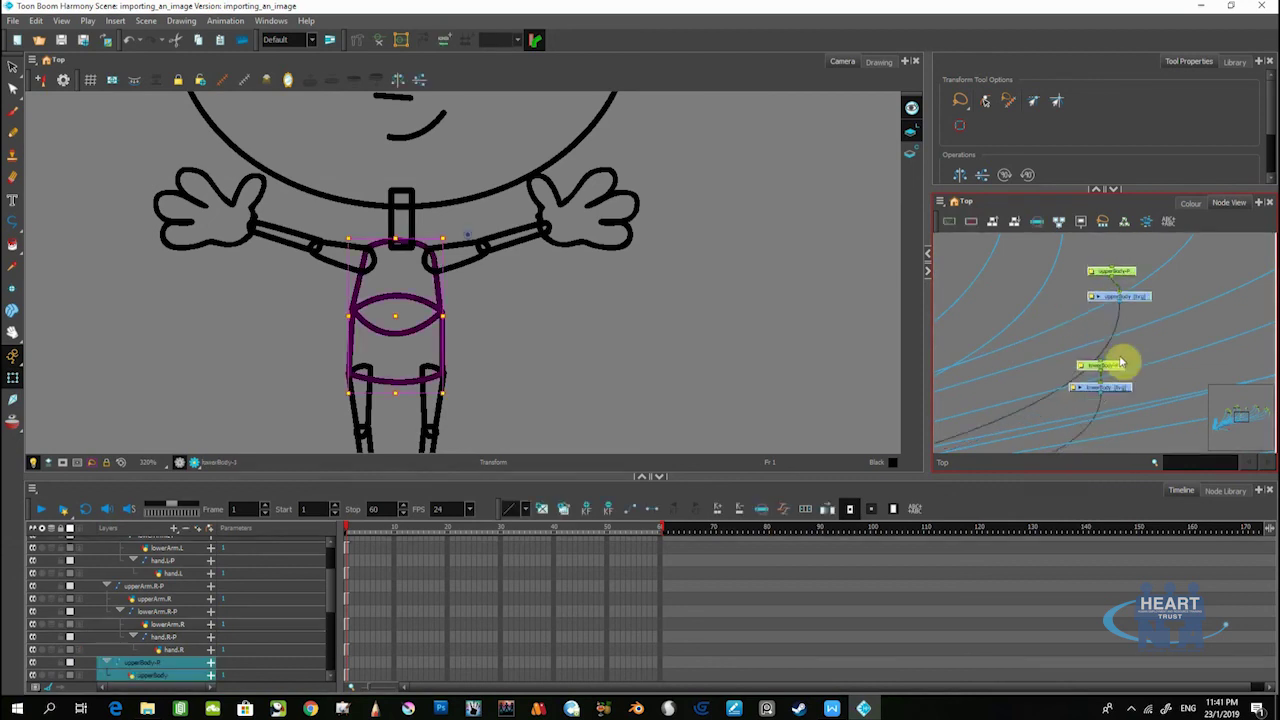
drag(1102, 342, 1095, 273)
click(1097, 300)
click(1080, 362)
drag(1091, 329, 1138, 319)
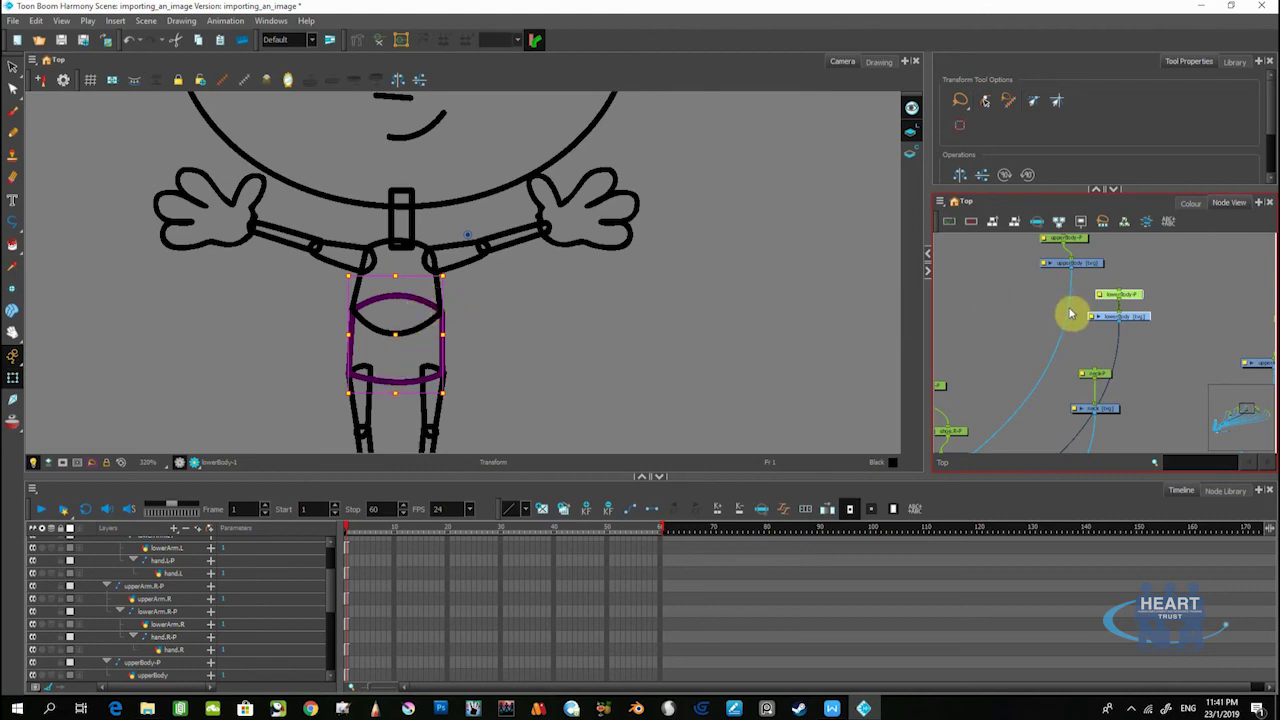
Arrange the upperBody and lowerBody drawings with their pegs side by side at about the same height, above the neck nodes
drag(1070, 314, 1043, 329)
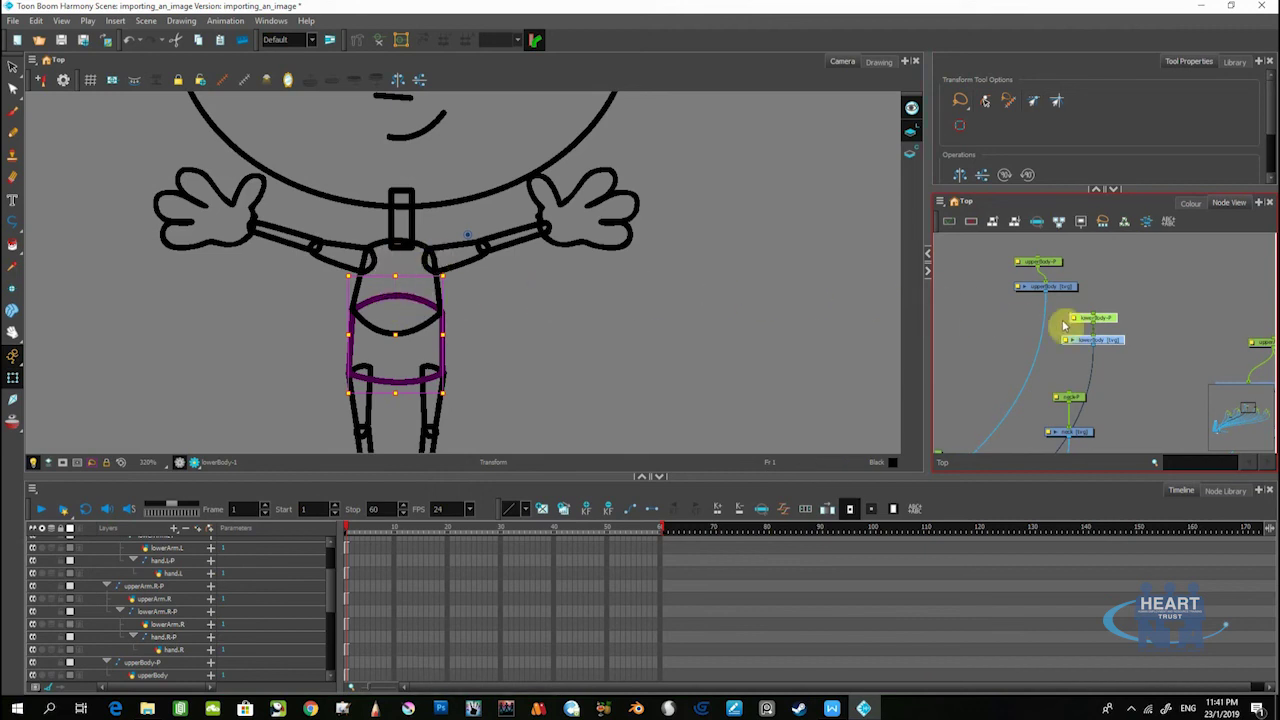
click(1105, 297)
scroll(1106, 297, up, 2)
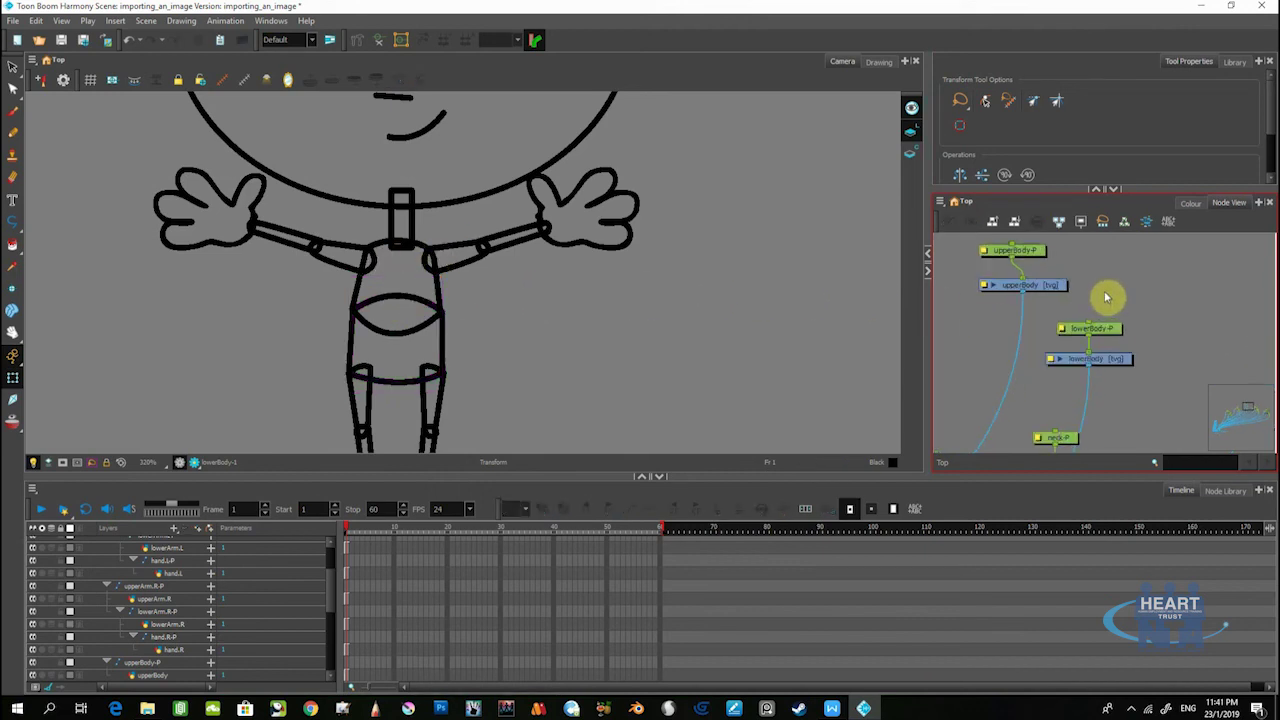
click(1105, 358)
click(1137, 329)
click(1112, 327)
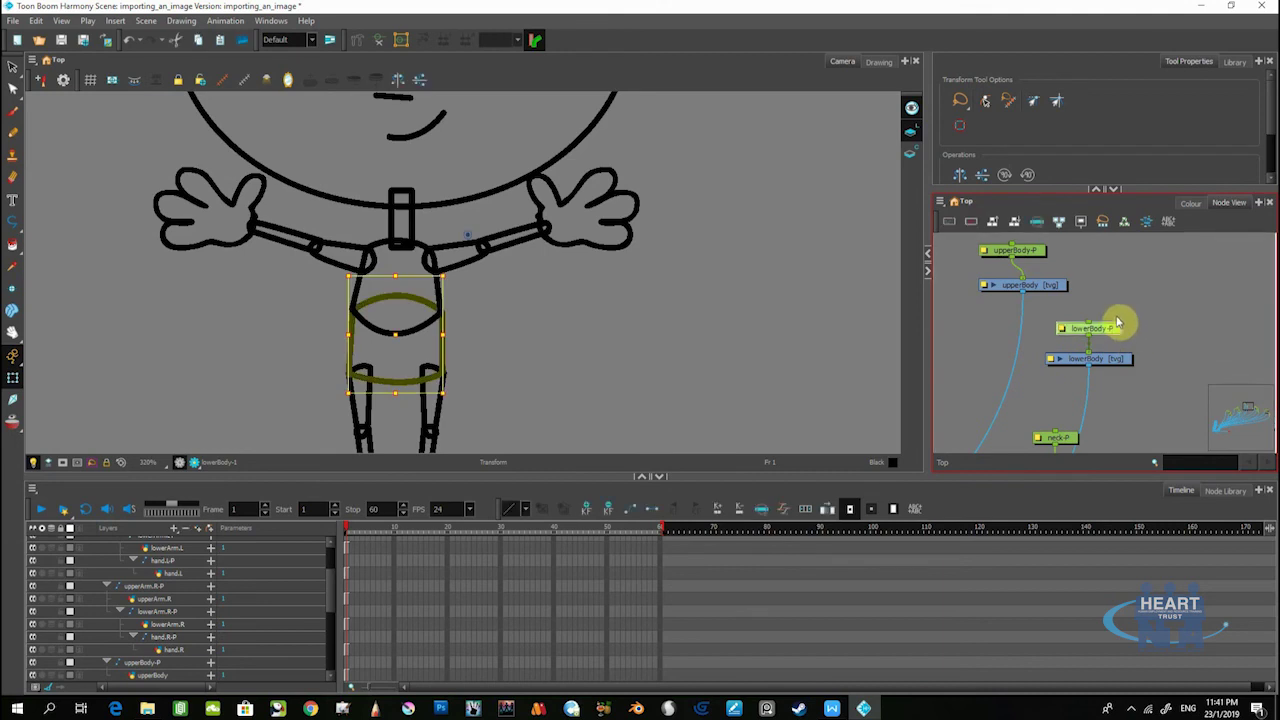
click(1113, 358)
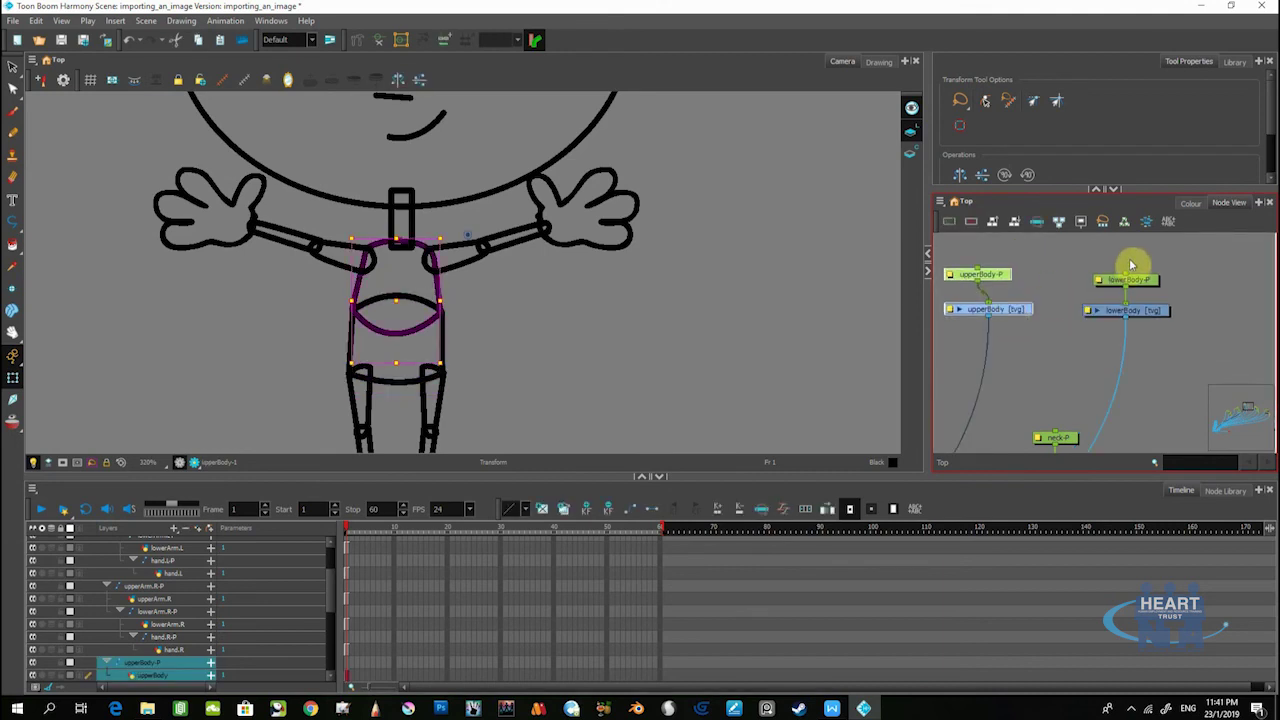
Connect the upperBody-P peg as a child of the lowerBody-P peg, with lowerBody-P placed above both branches
click(1130, 262)
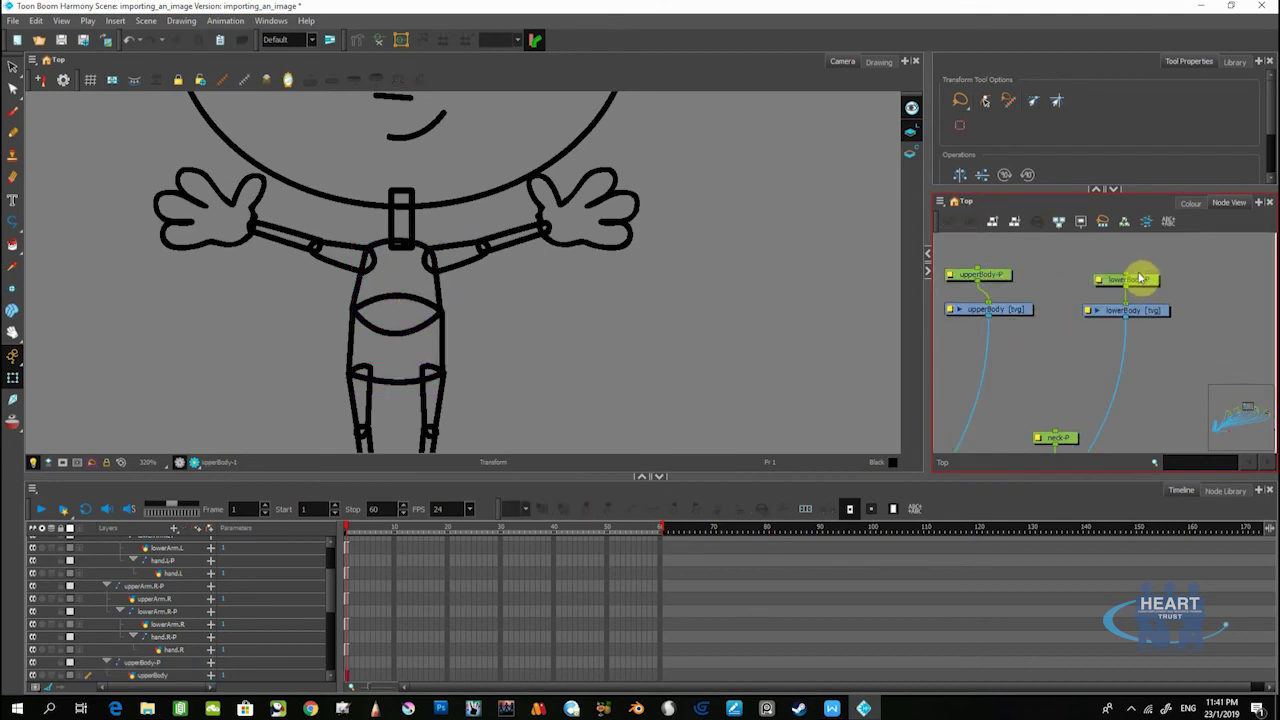
drag(1137, 279, 1122, 252)
drag(978, 275, 1126, 271)
mouse_move(1126, 274)
mouse_down()
mouse_move(1120, 319)
mouse_move(1111, 265)
mouse_up()
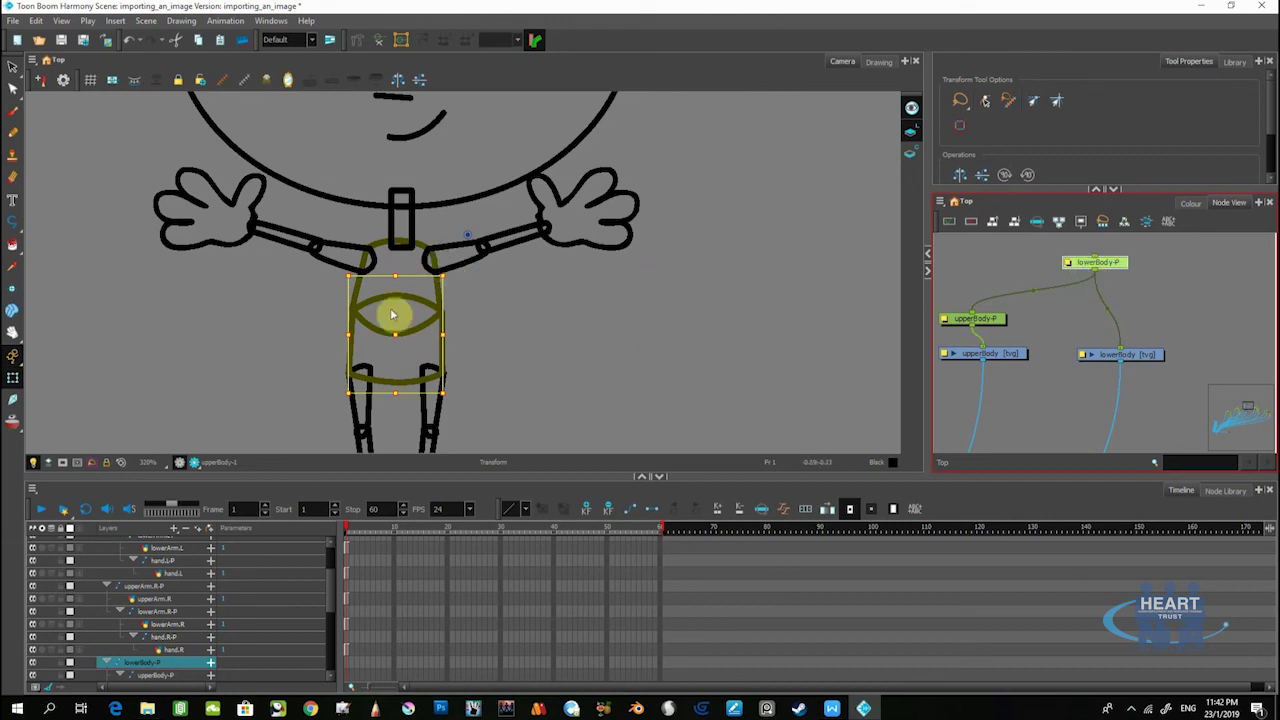
Try moving the upper body by its upperBody-P peg in the camera view, and undo the move
click(987, 321)
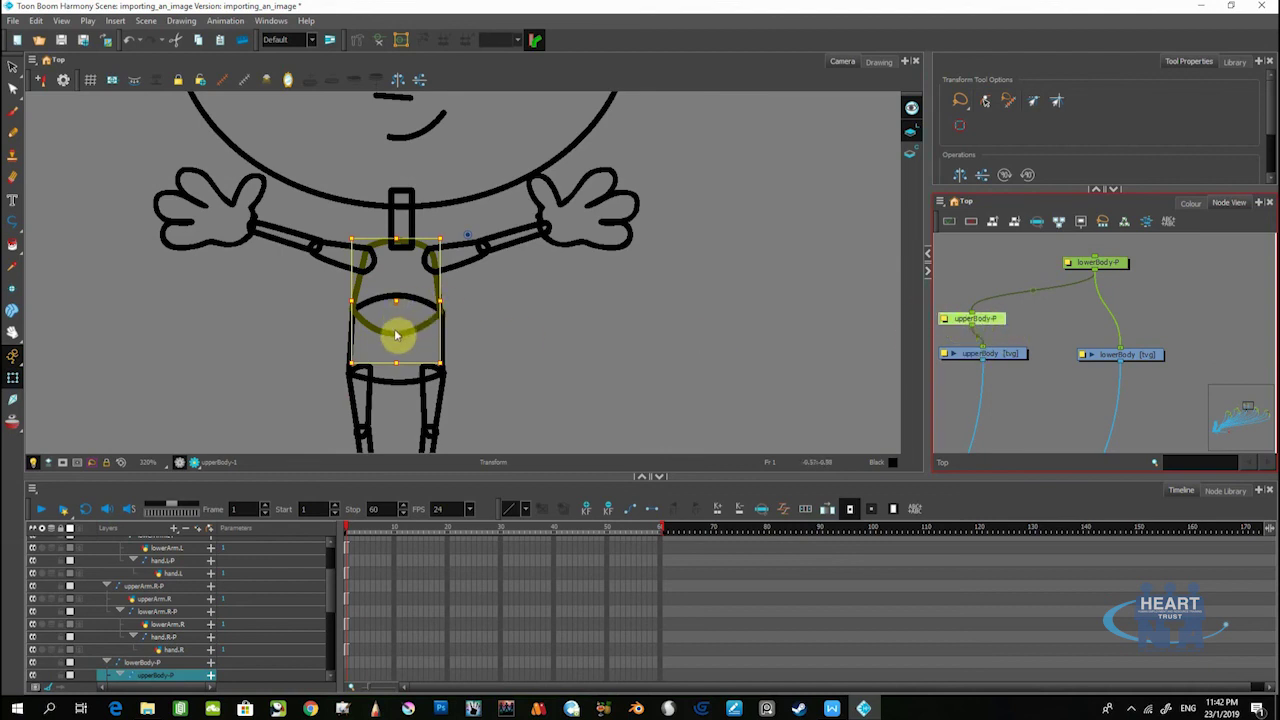
drag(395, 332, 433, 313)
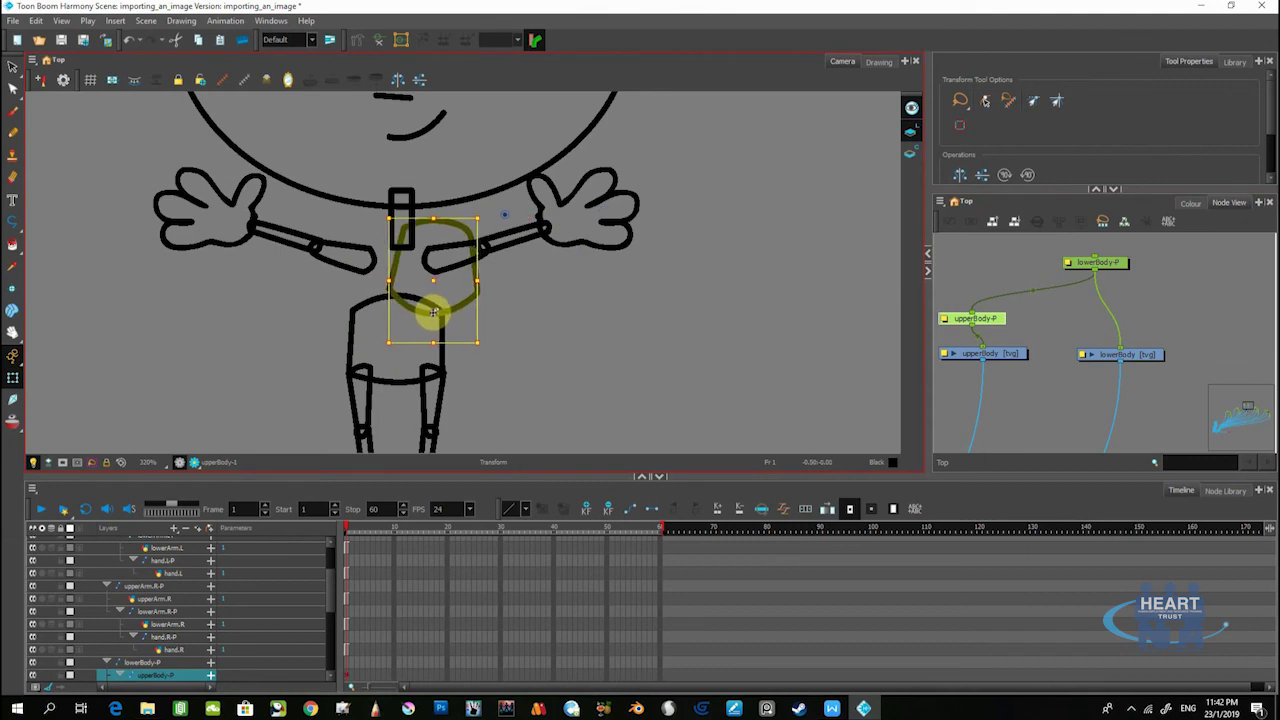
key(ctrl+z)
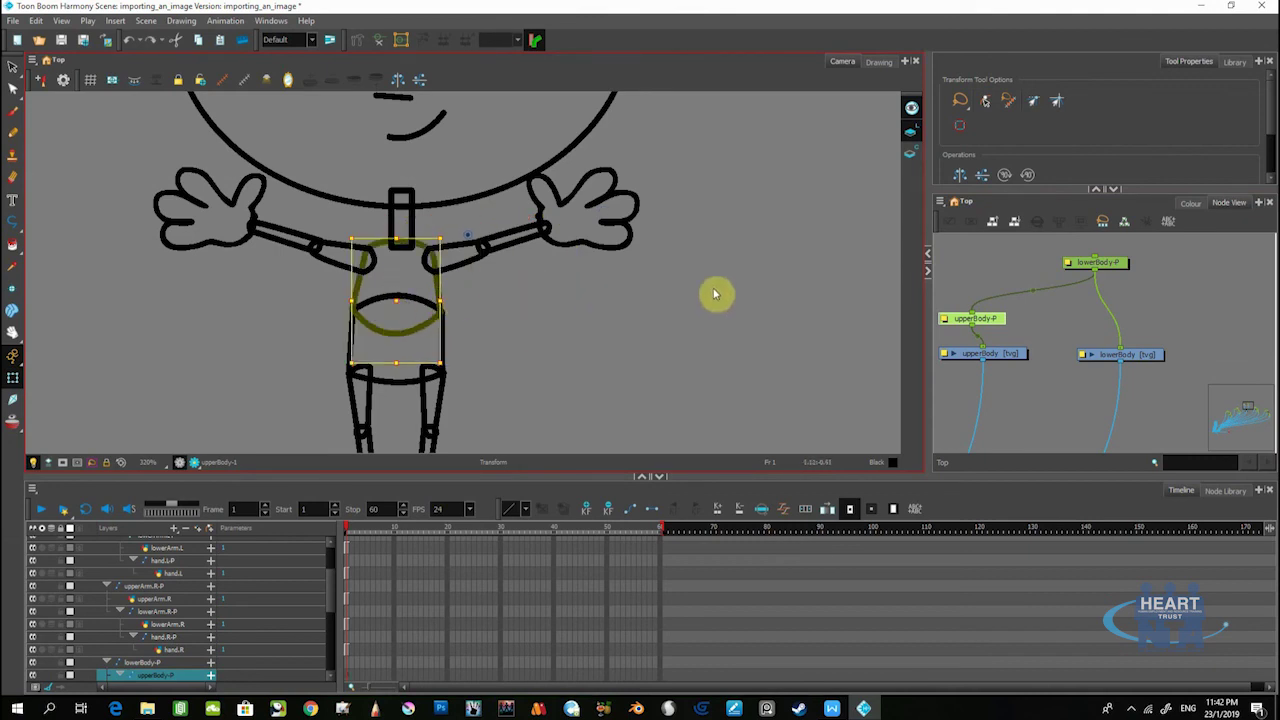
Set the upperBody drawing to Apply Embedded Pivot on Parent Peg and check the pivot on the upperBody-P peg
drag(1017, 386, 1025, 352)
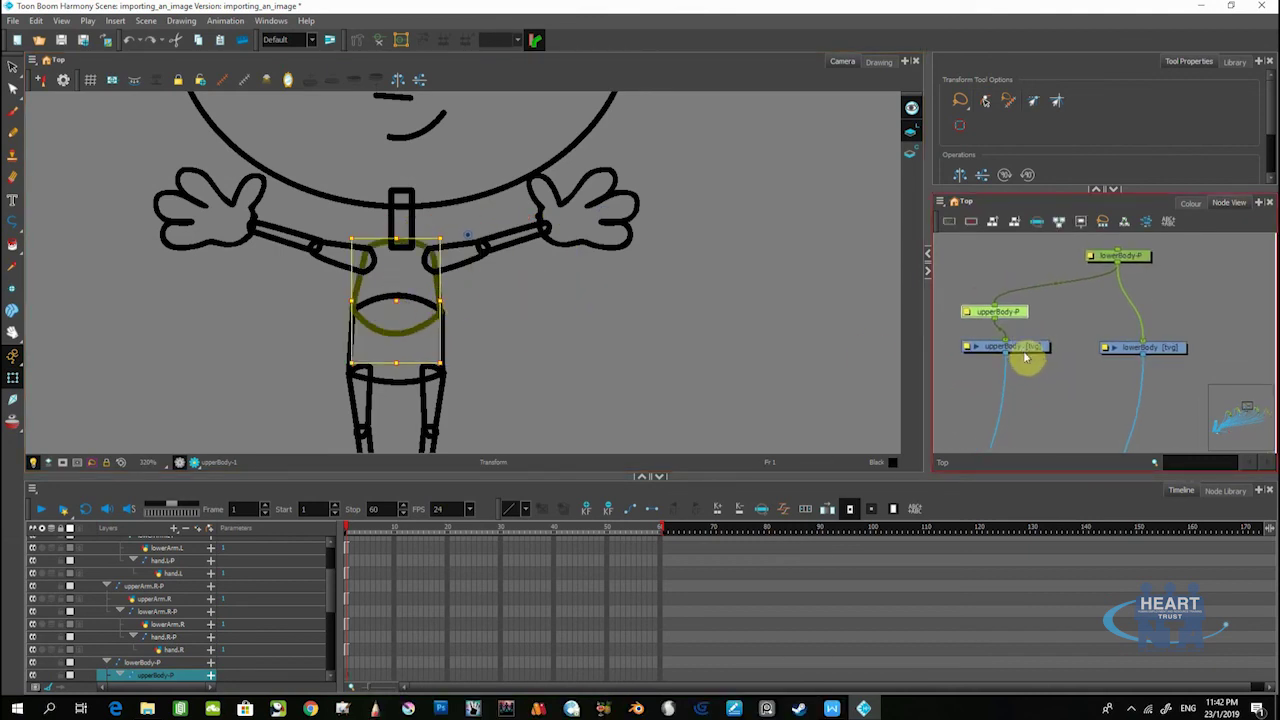
click(1020, 350)
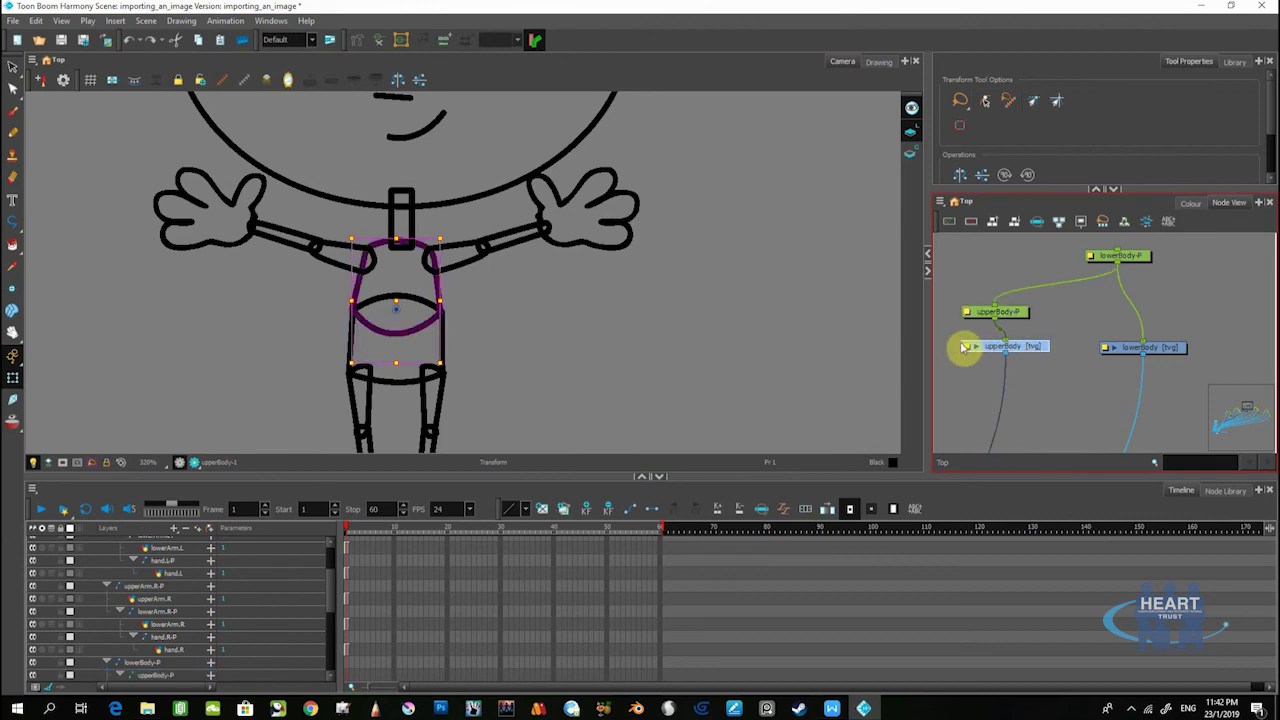
click(969, 348)
click(900, 489)
click(872, 514)
click(955, 540)
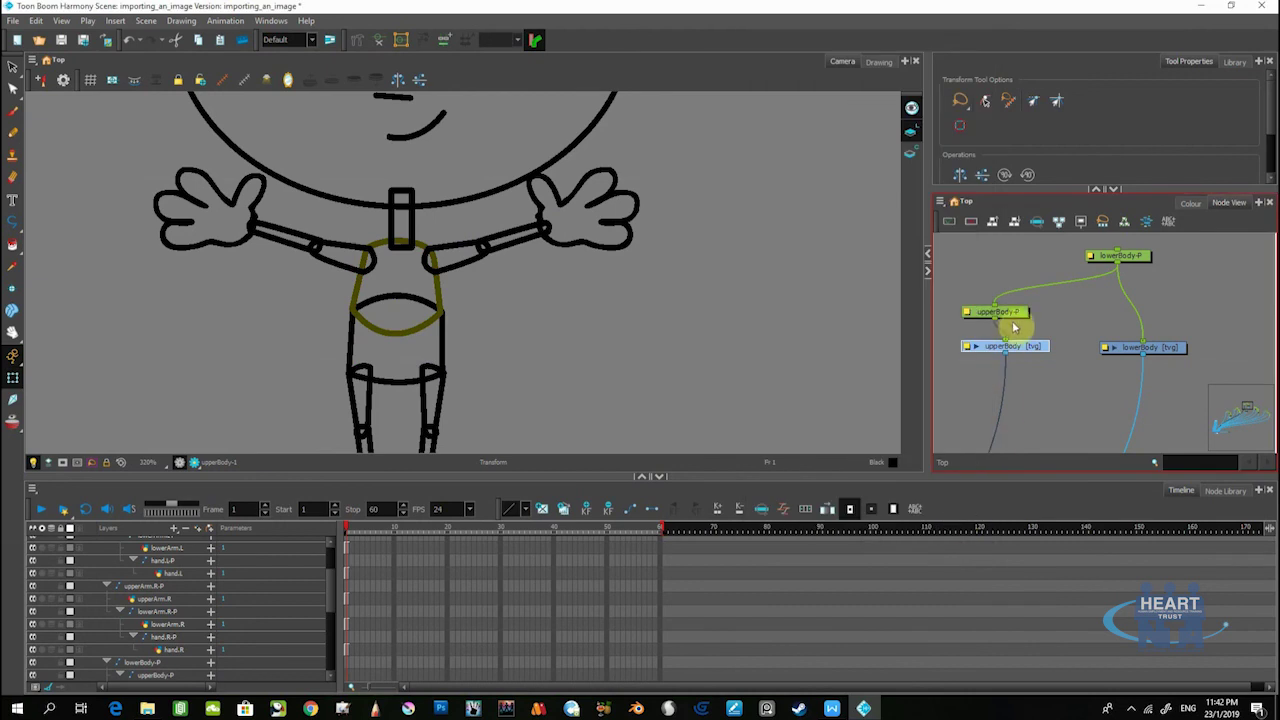
click(1015, 318)
click(1023, 353)
click(1016, 320)
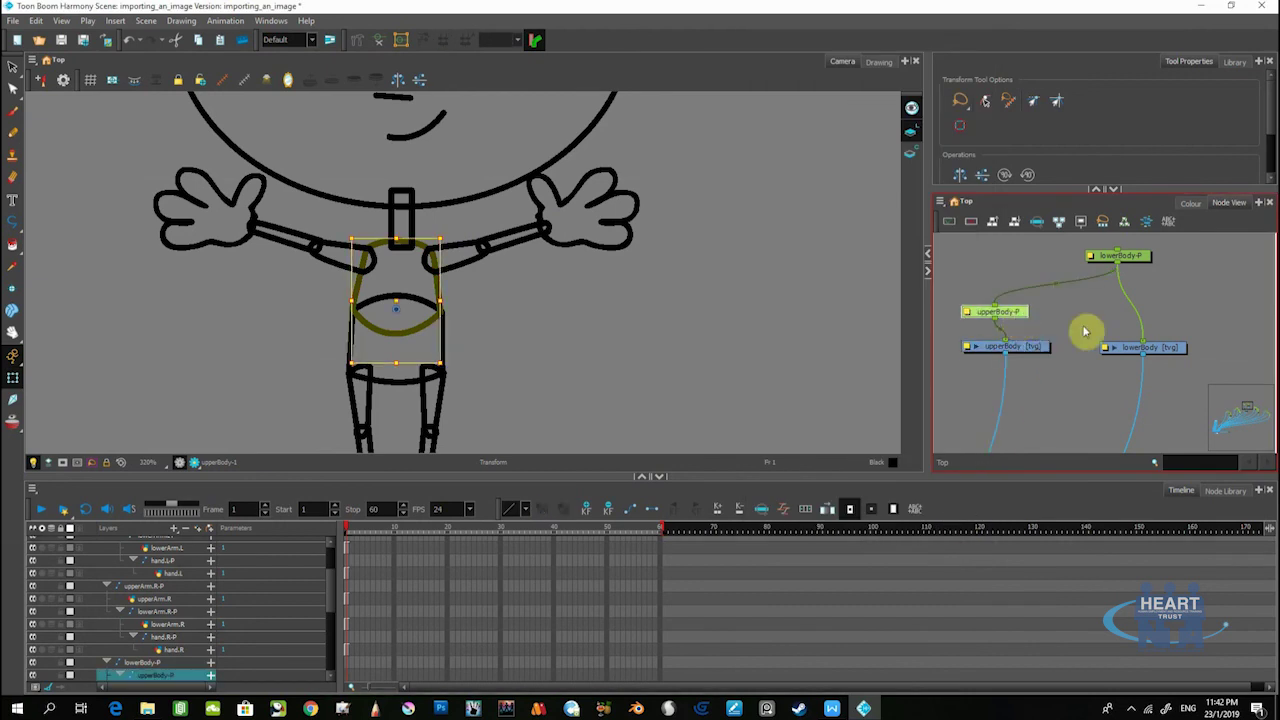
Set the lowerBody drawing to Apply Embedded Pivot on Parent Peg and check the pivot on the lowerBody-P peg
click(1135, 352)
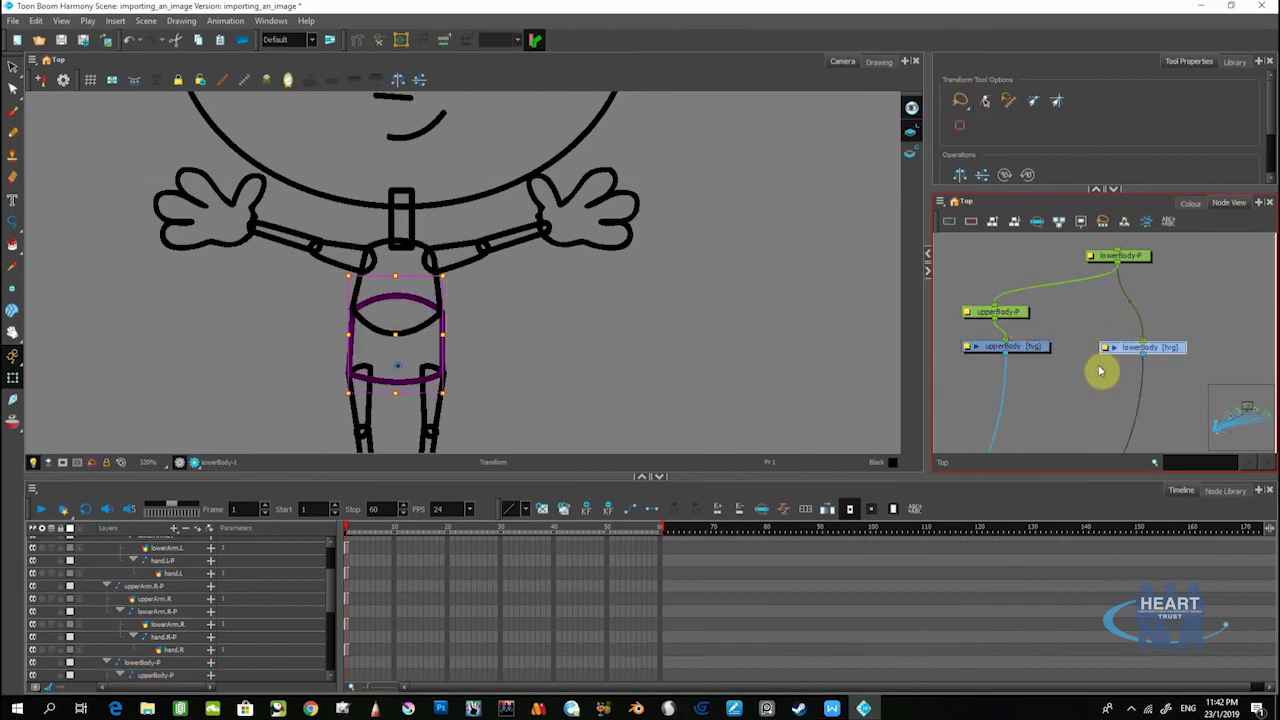
click(1105, 348)
click(909, 489)
click(883, 511)
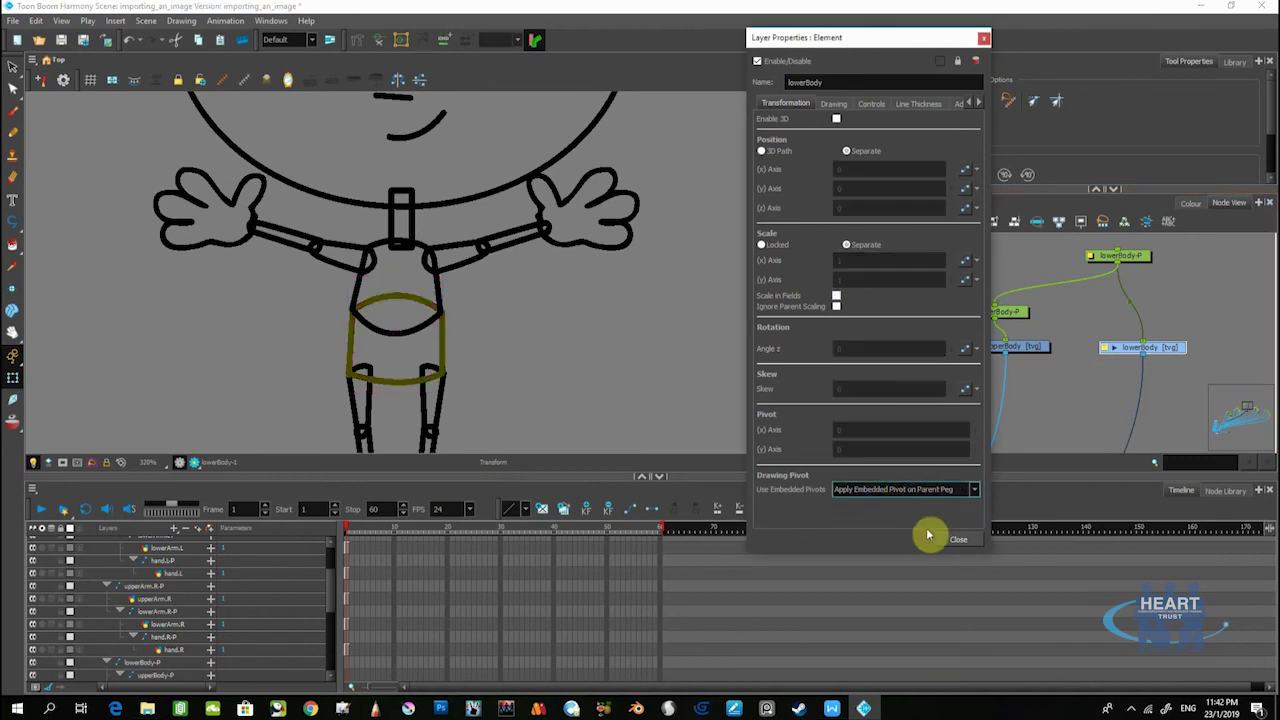
click(955, 541)
click(1118, 258)
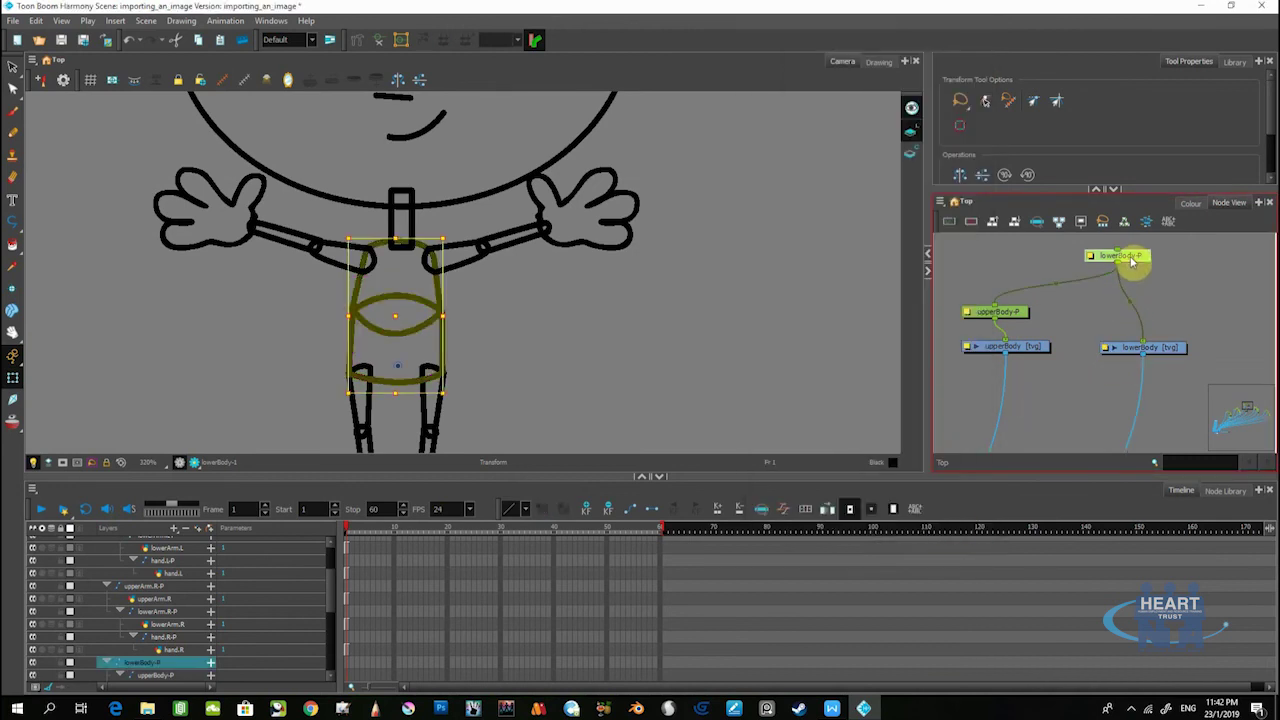
click(1163, 355)
click(1134, 261)
Set the neck drawing to Apply Embedded Pivot on Parent Peg, then clear the selection
scroll(1134, 261, down, 4)
scroll(1069, 325, up, 3)
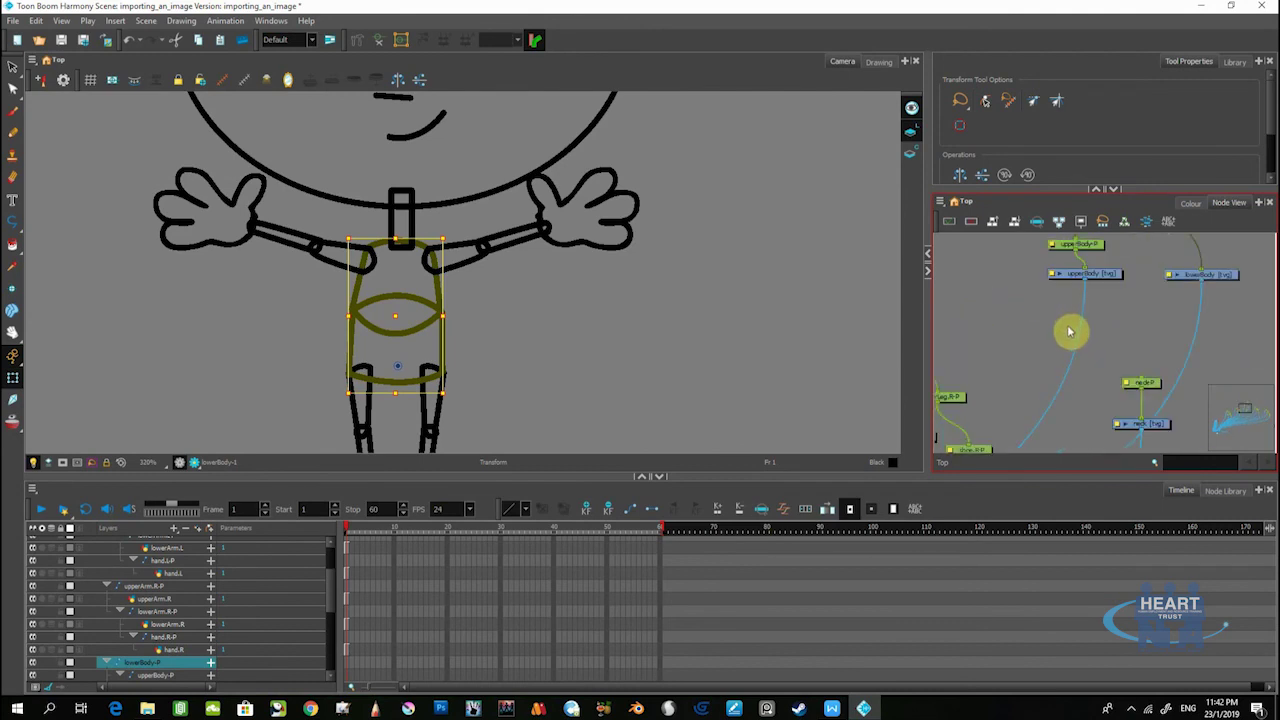
click(1126, 427)
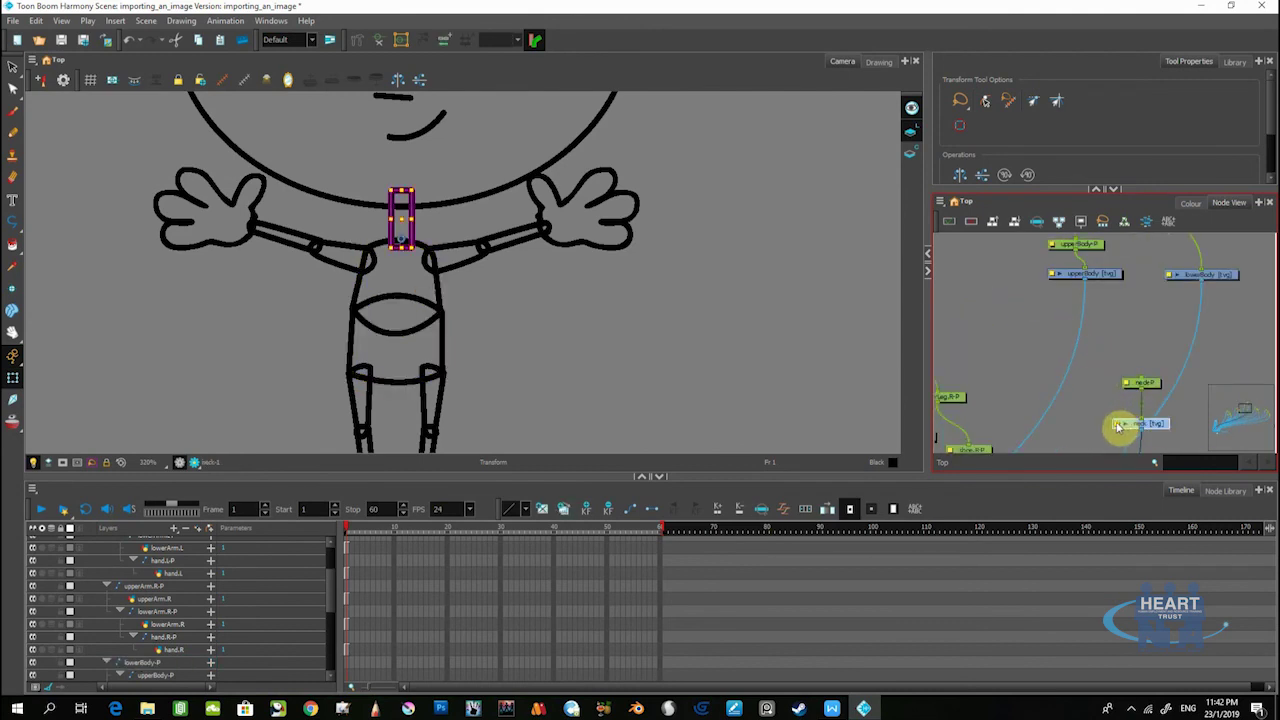
double_click(1122, 427)
click(906, 489)
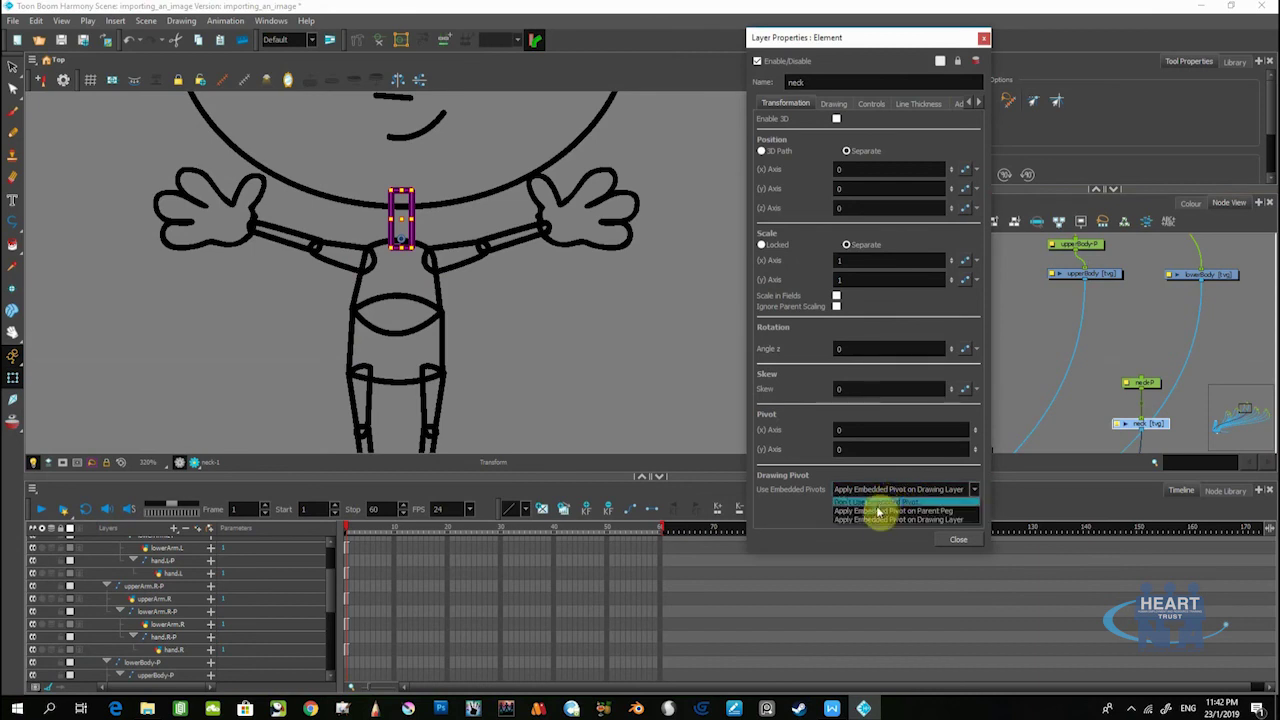
click(878, 511)
click(957, 540)
click(1085, 317)
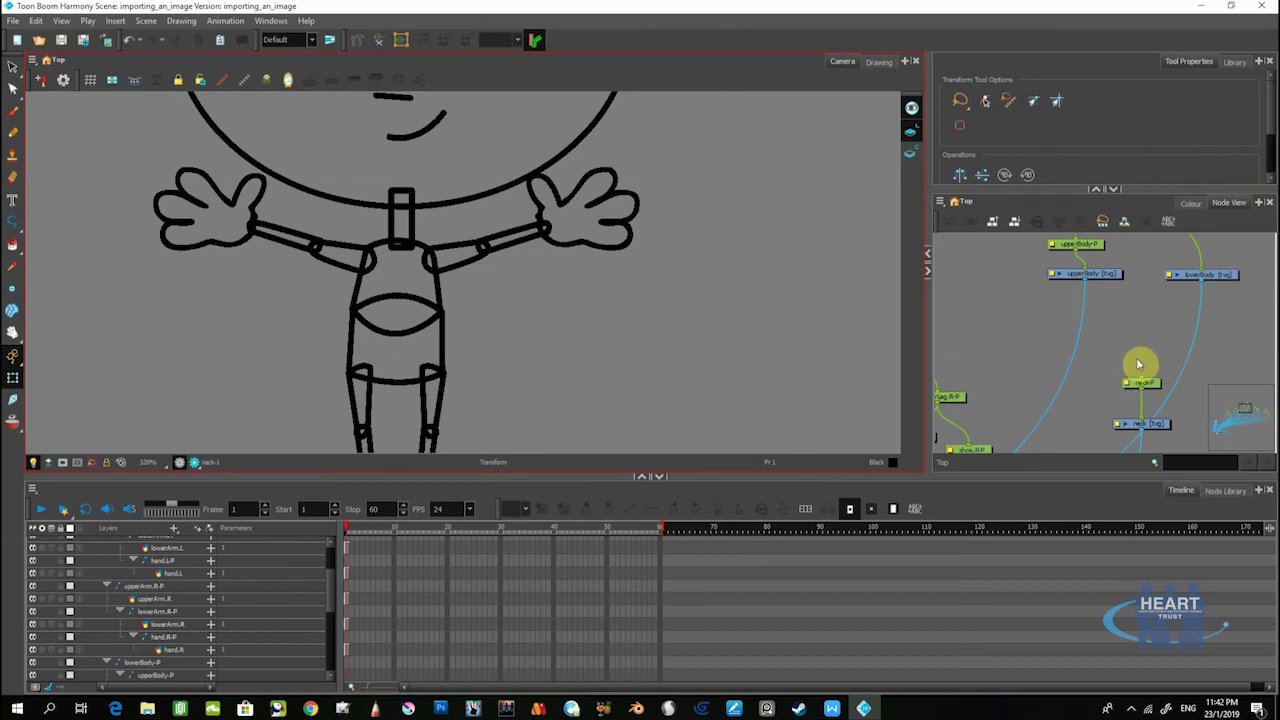
Move the neck drawing and its neck-P peg into the free space between the right leg hierarchy and the upperBody nodes
scroll(1138, 368, up, 1)
drag(1138, 368, 1100, 351)
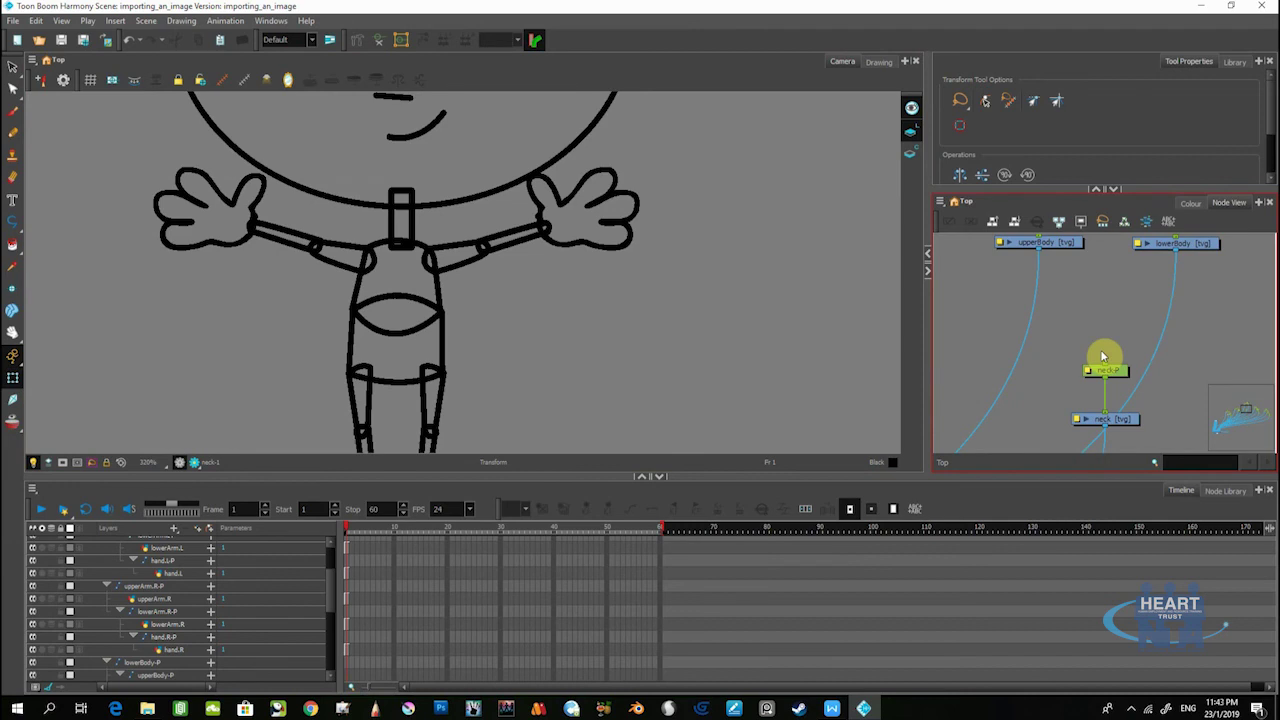
scroll(1100, 349, down, 2)
drag(1110, 402, 1189, 335)
scroll(1136, 371, down, 3)
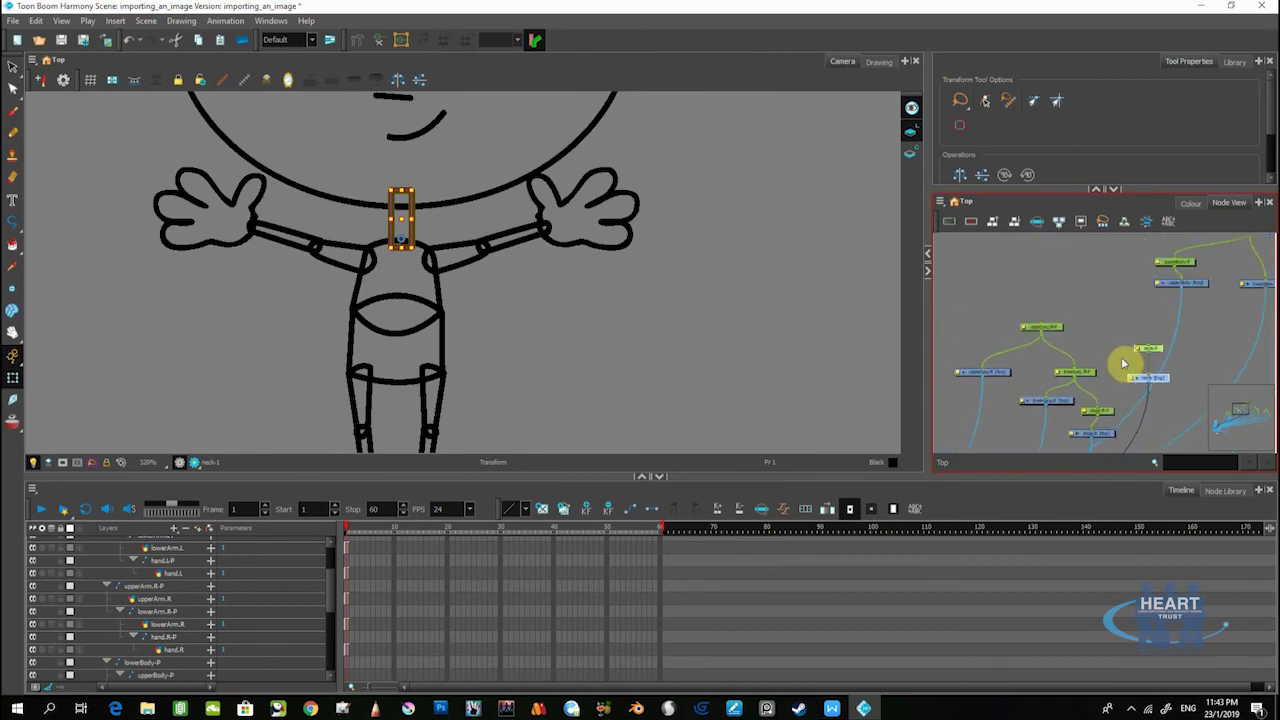
Ungroup the Head group node so its drawings and pegs sit in the Top network
drag(1197, 307, 997, 334)
drag(987, 391, 1049, 383)
scroll(1014, 384, up, 2)
scroll(1029, 391, up, 3)
drag(1026, 384, 1052, 411)
drag(997, 405, 1007, 352)
scroll(1066, 328, up, 1)
scroll(1001, 309, up, 2)
right_click(1020, 323)
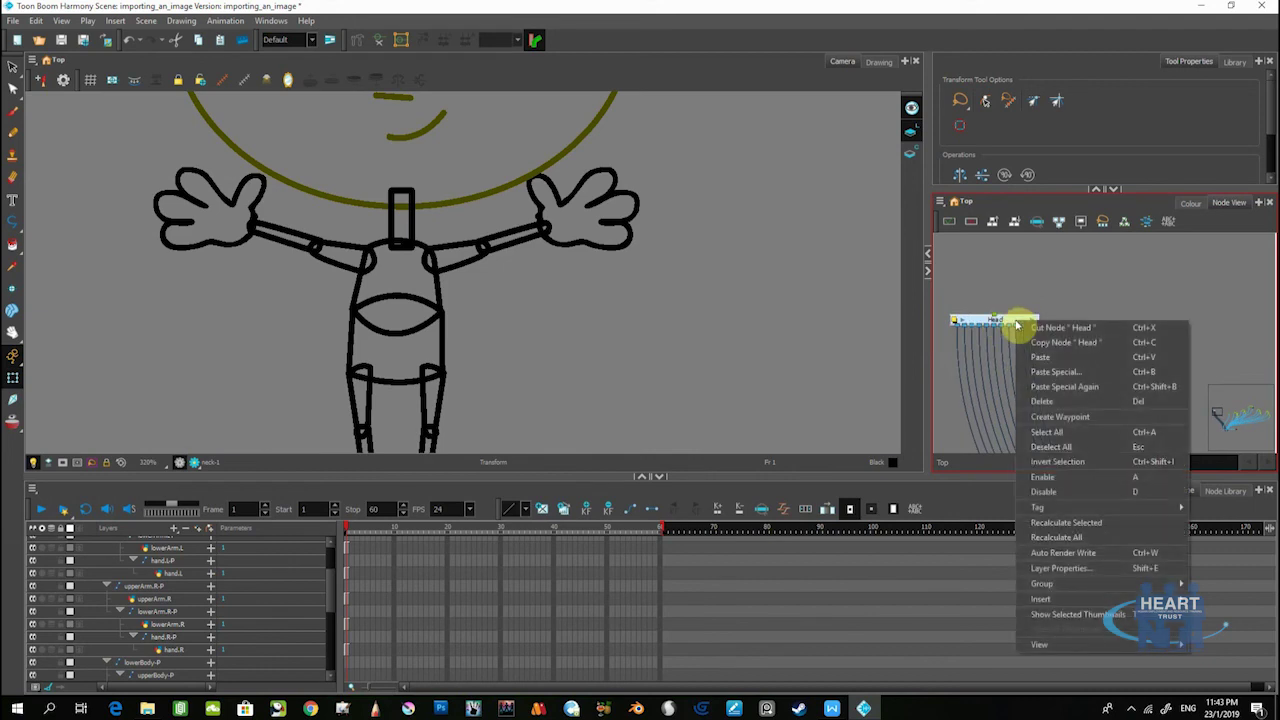
mouse_move(1050, 584)
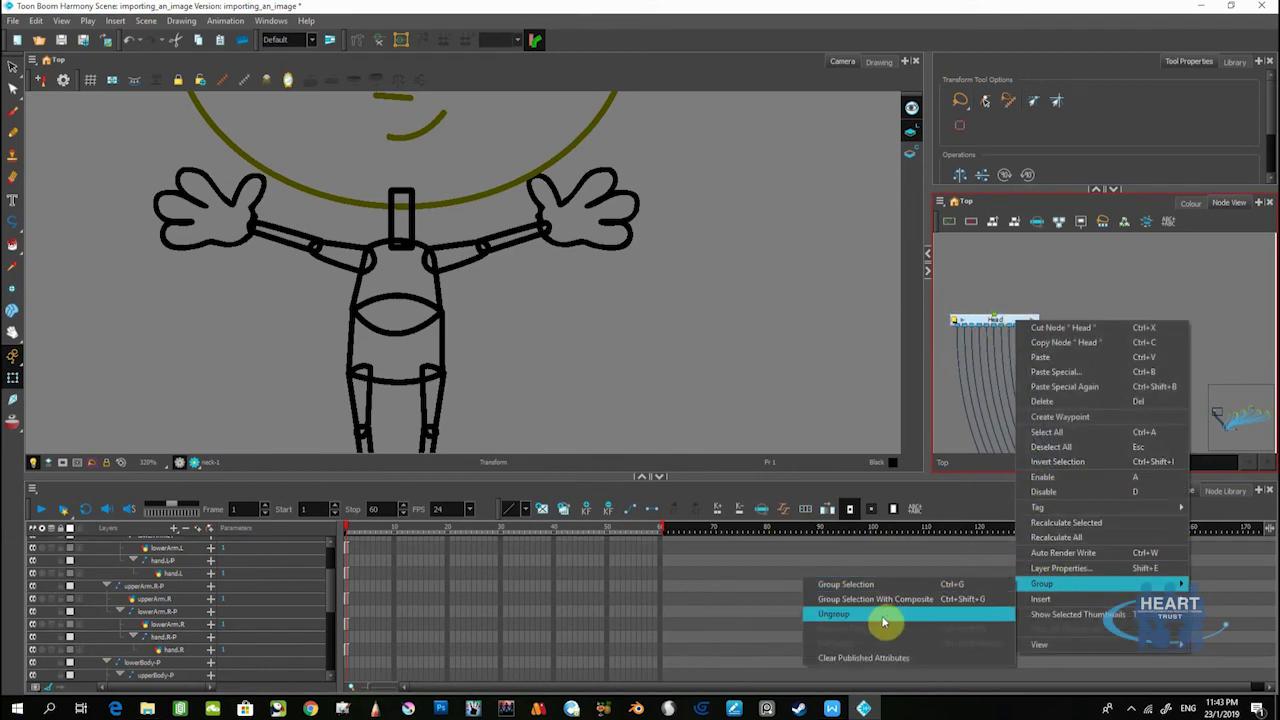
click(848, 620)
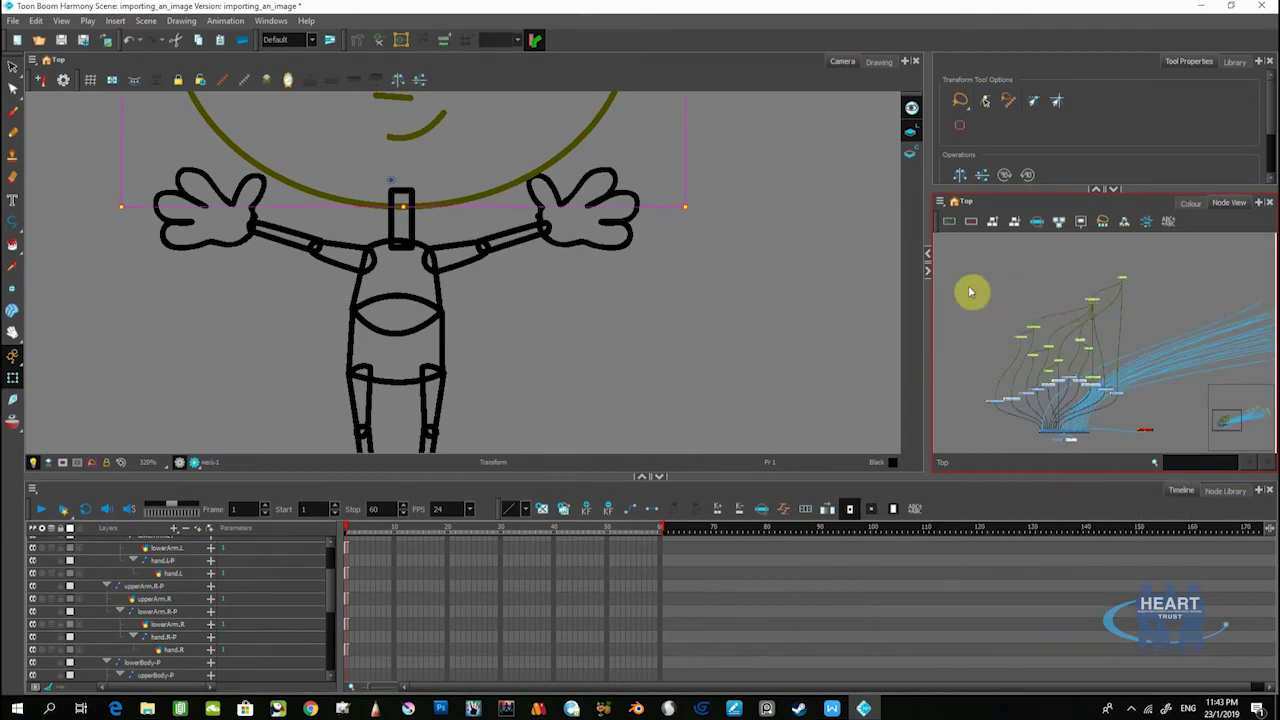
Select all the body, arm and leg drawings with their pegs and move them as a block next to the ungrouped head nodes
drag(968, 268, 1018, 325)
drag(1219, 310, 989, 340)
scroll(1094, 318, down, 1)
drag(1097, 317, 989, 337)
drag(957, 274, 1246, 363)
scroll(1092, 314, up, 3)
drag(1025, 323, 957, 320)
drag(1041, 361, 1170, 369)
drag(1097, 349, 1179, 352)
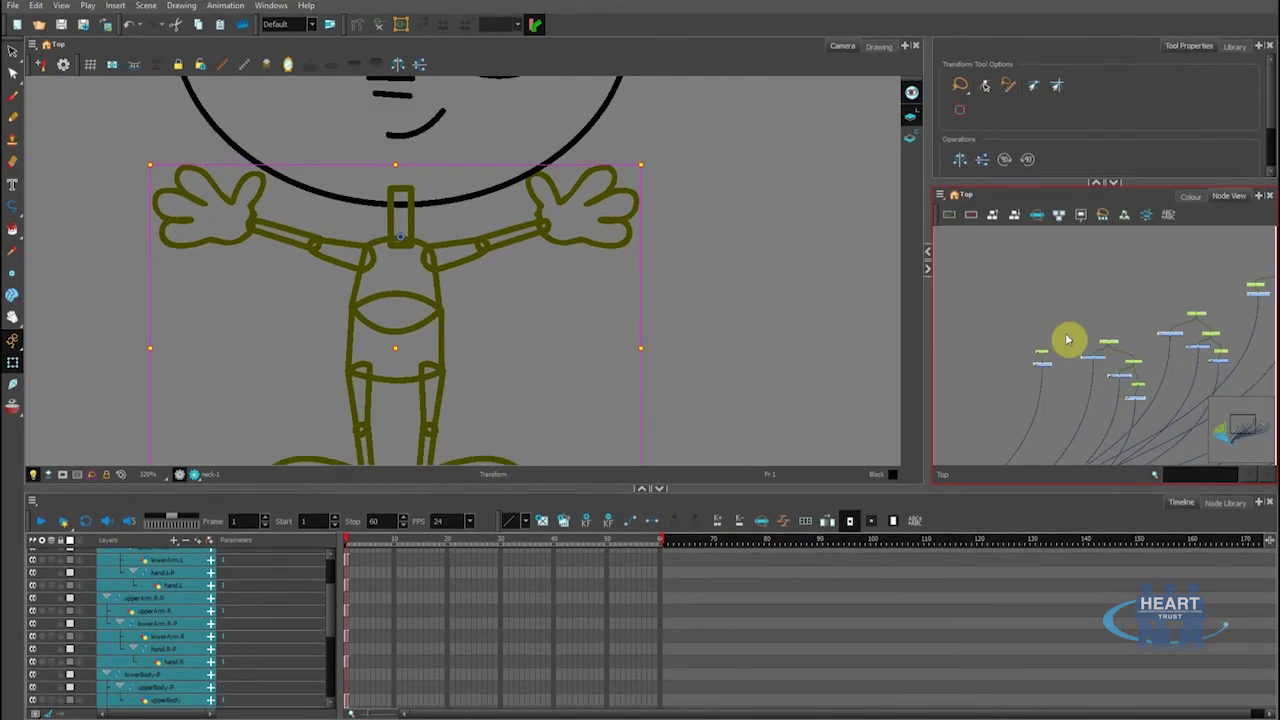
key(ctrl+f)
scroll(720, 343, up, 2)
drag(640, 386, 715, 336)
drag(677, 392, 434, 486)
scroll(457, 374, up, 2)
drag(366, 371, 506, 282)
scroll(491, 291, up, 1)
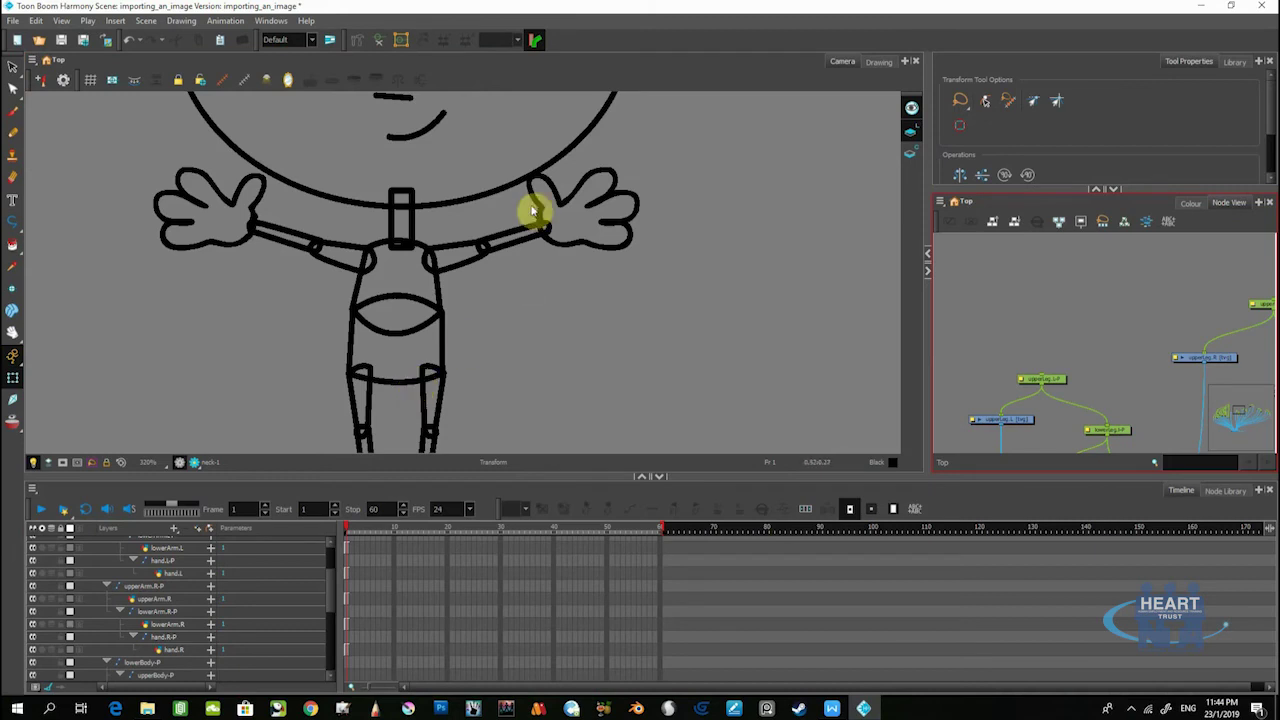
Place the head-P peg and the neck drawing with its neck-P peg side by side, bringing the whole head into the camera view
scroll(466, 246, down, 1)
drag(466, 246, 439, 320)
drag(466, 202, 497, 257)
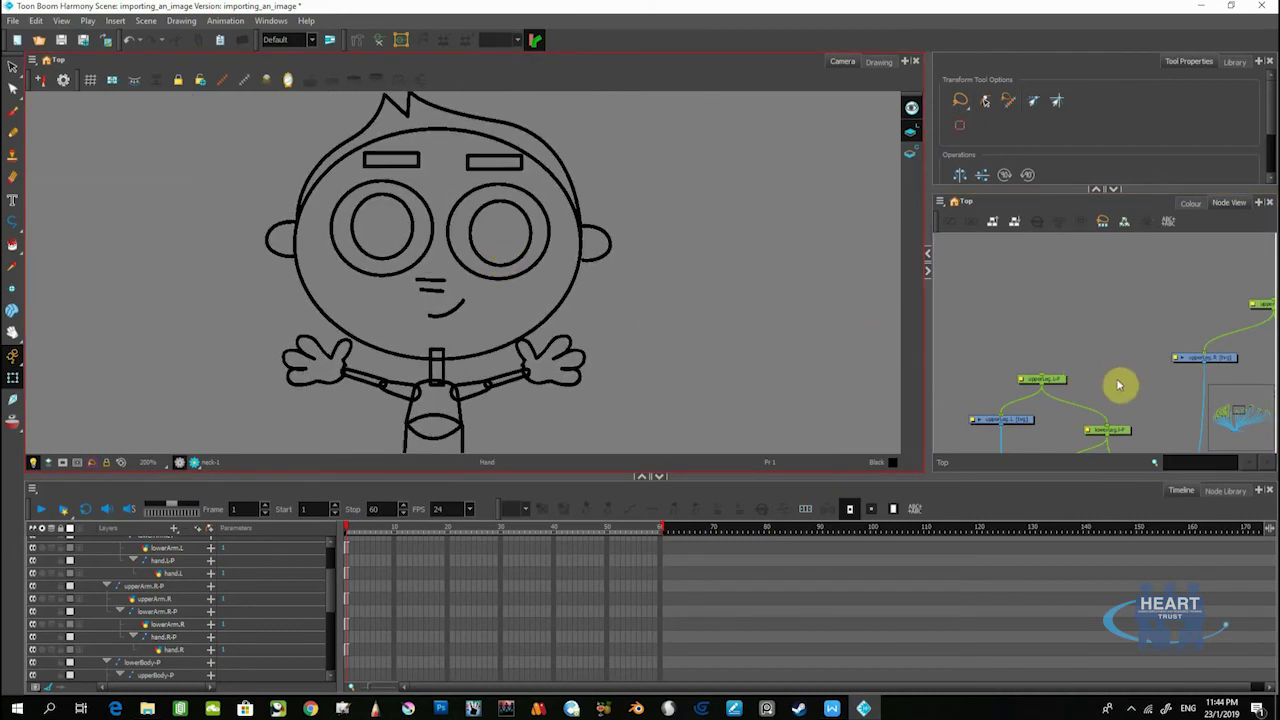
mouse_move(1119, 385)
mouse_down()
mouse_move(1061, 321)
mouse_move(1080, 349)
mouse_move(1034, 337)
mouse_move(1076, 374)
mouse_move(1097, 363)
mouse_move(1063, 346)
mouse_up()
click(1095, 354)
drag(1043, 300, 1094, 423)
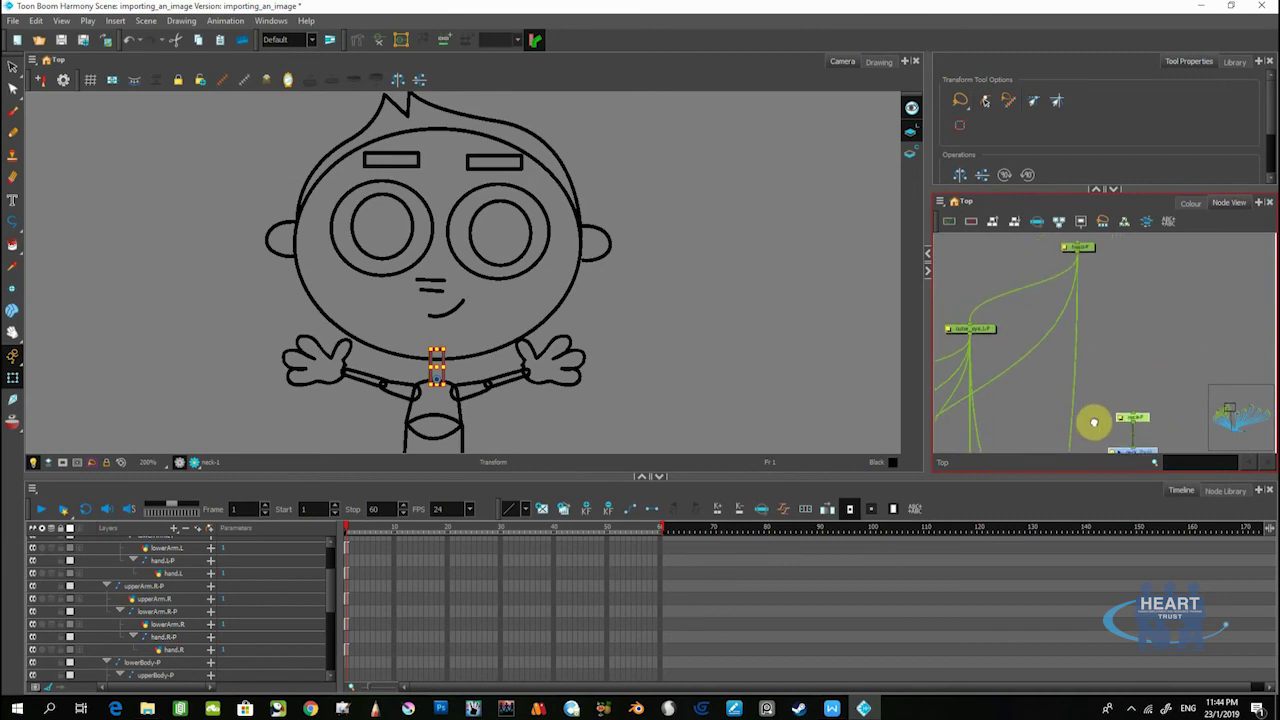
mouse_move(1094, 250)
mouse_down()
mouse_move(1046, 294)
mouse_move(1080, 337)
mouse_move(1080, 306)
mouse_up()
mouse_move(1134, 382)
mouse_down()
mouse_move(1154, 464)
mouse_move(1159, 405)
mouse_up()
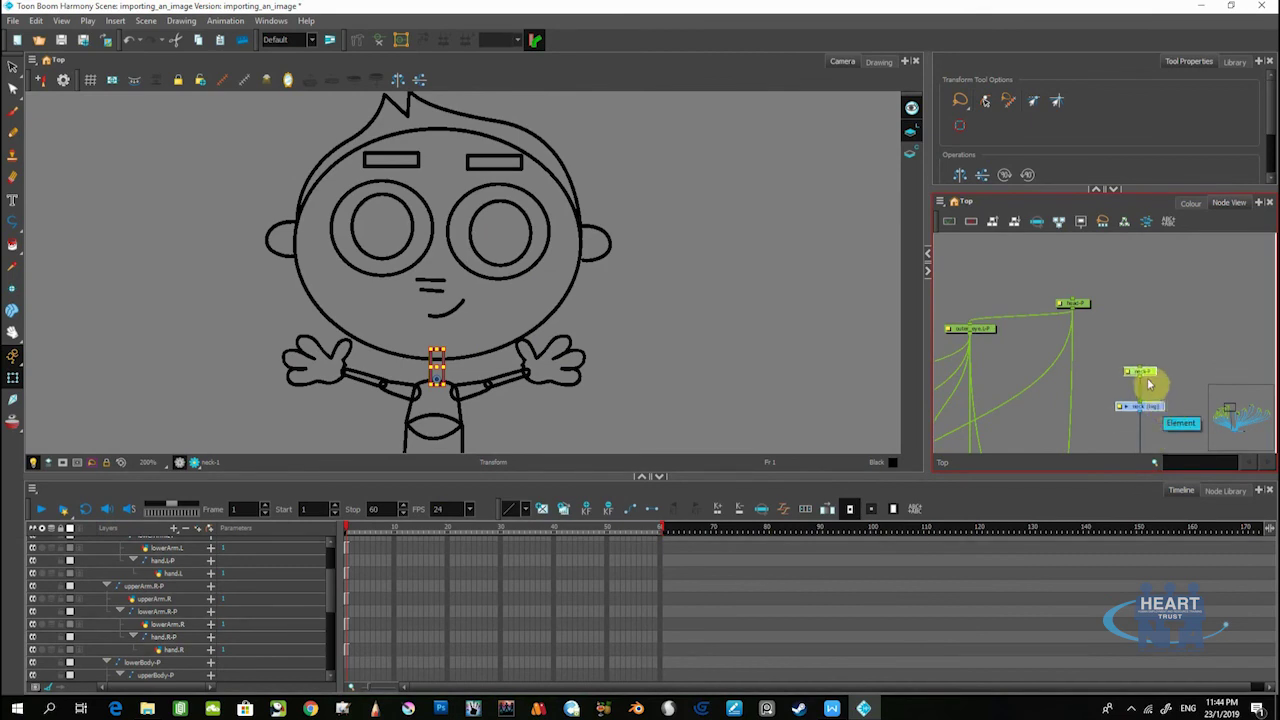
drag(1149, 374, 1151, 297)
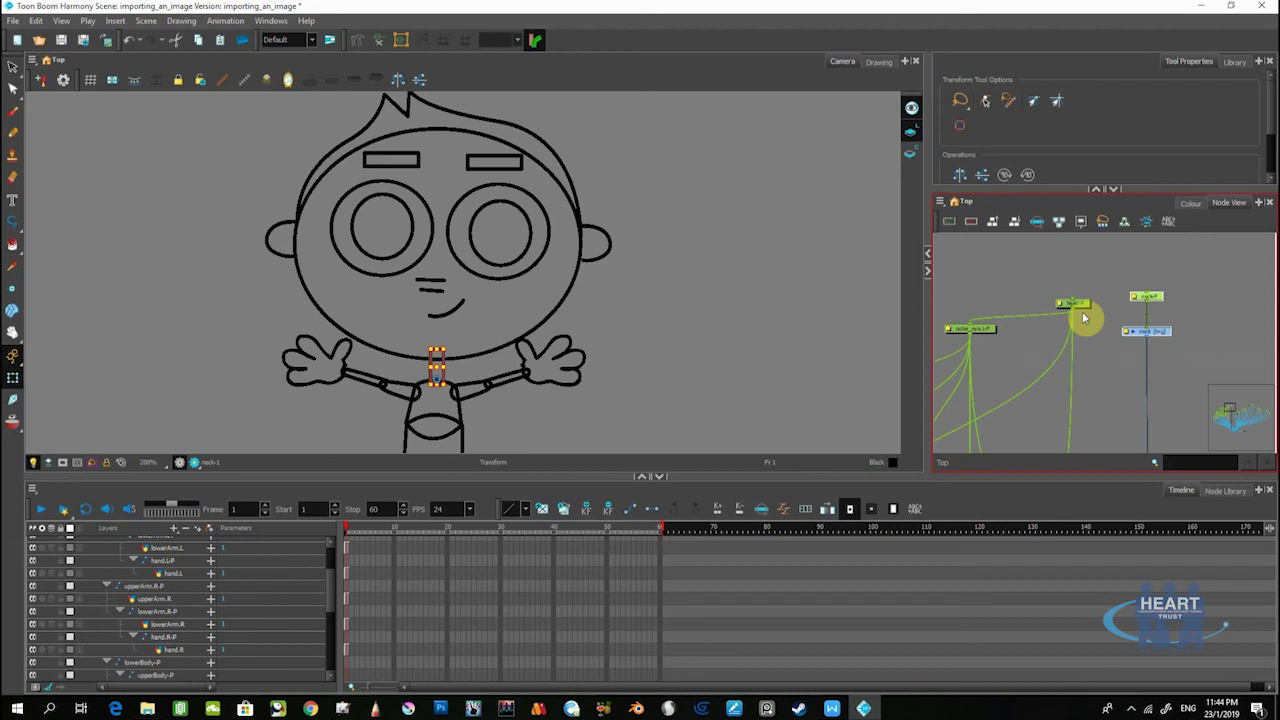
Connect the head-P peg as a child of neck-P, raise neck-P above it, and test-rotate neck-P, undoing the rotation
drag(1079, 311, 1079, 318)
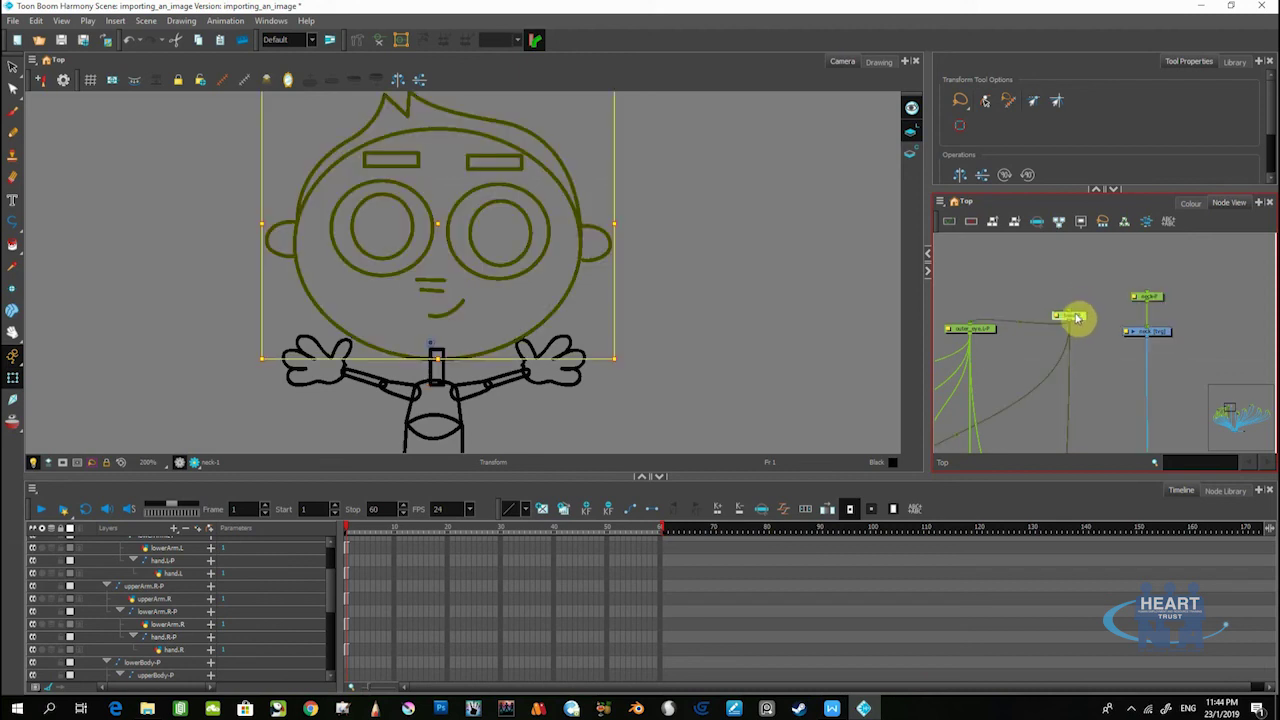
drag(1072, 314, 1143, 263)
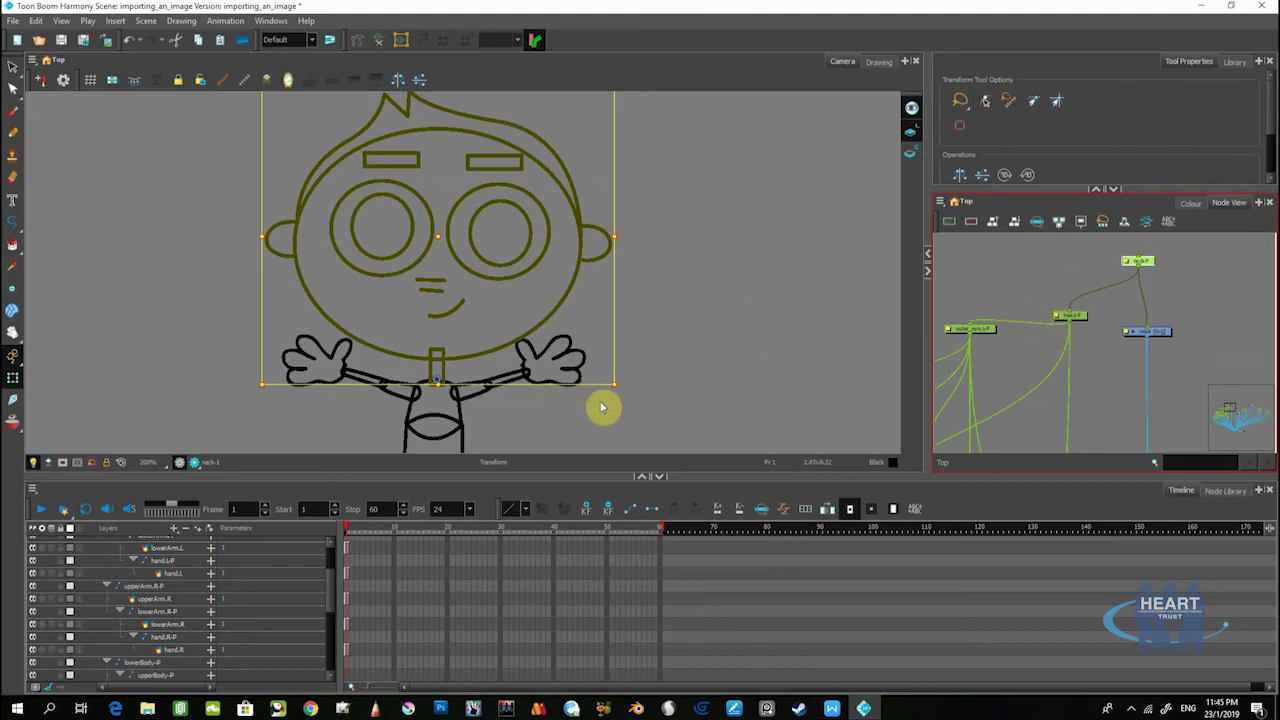
mouse_move(621, 390)
mouse_down()
mouse_move(617, 354)
mouse_move(645, 362)
mouse_up()
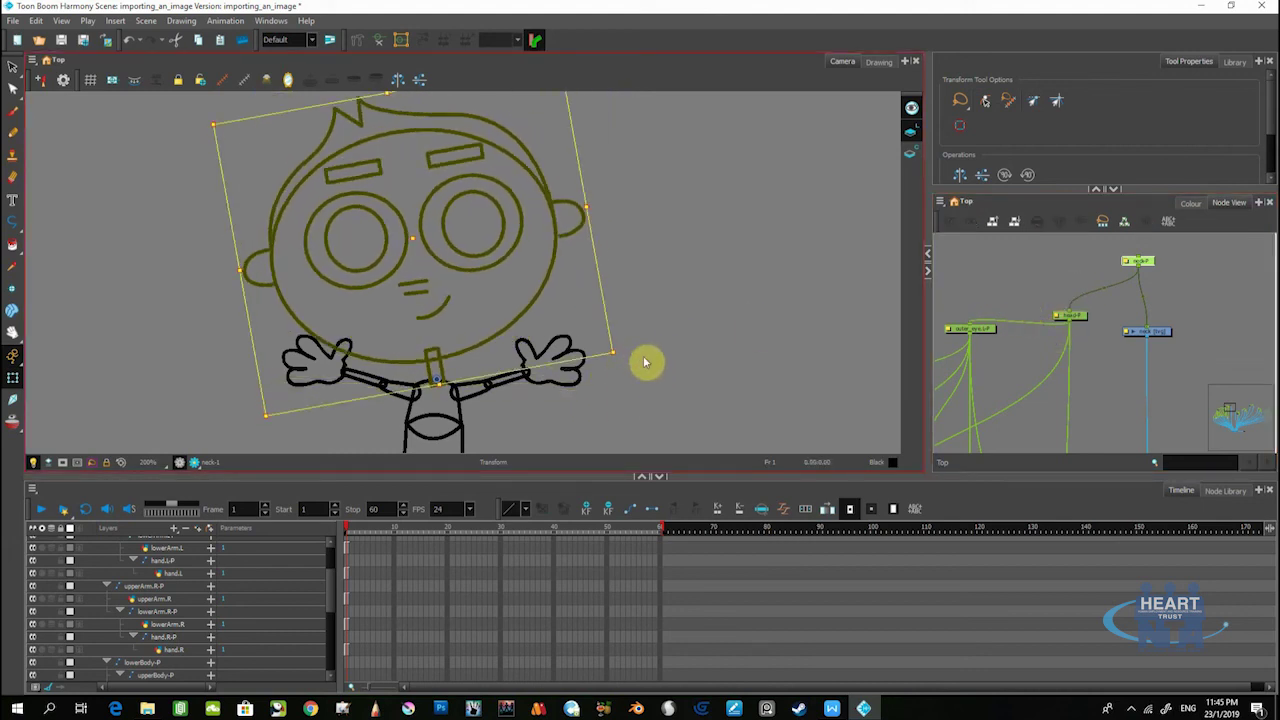
key(ctrl+z)
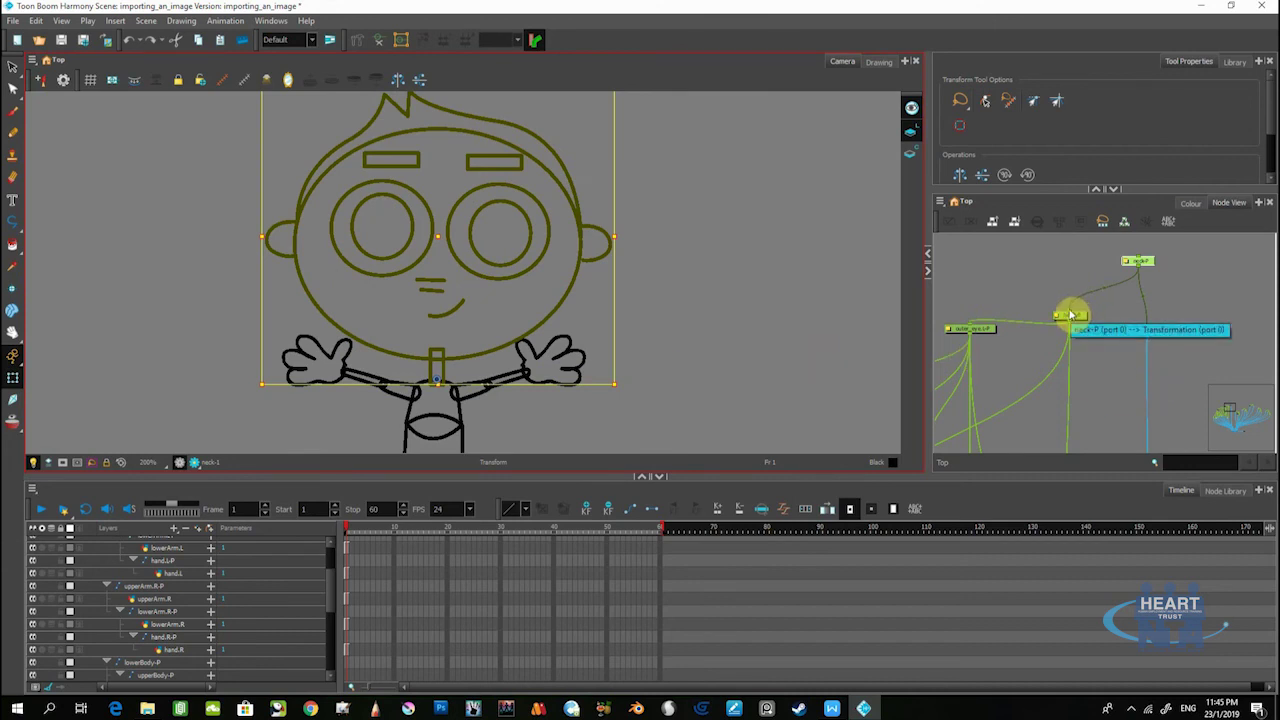
Try reversing the hierarchy by connecting neck-P under head-P, test-rotate the head-P peg and undo the rotation
click(1132, 262)
drag(1150, 265, 1146, 300)
mouse_move(1069, 316)
mouse_down()
mouse_move(1080, 318)
mouse_move(1091, 277)
mouse_move(1080, 277)
mouse_move(1120, 267)
mouse_up()
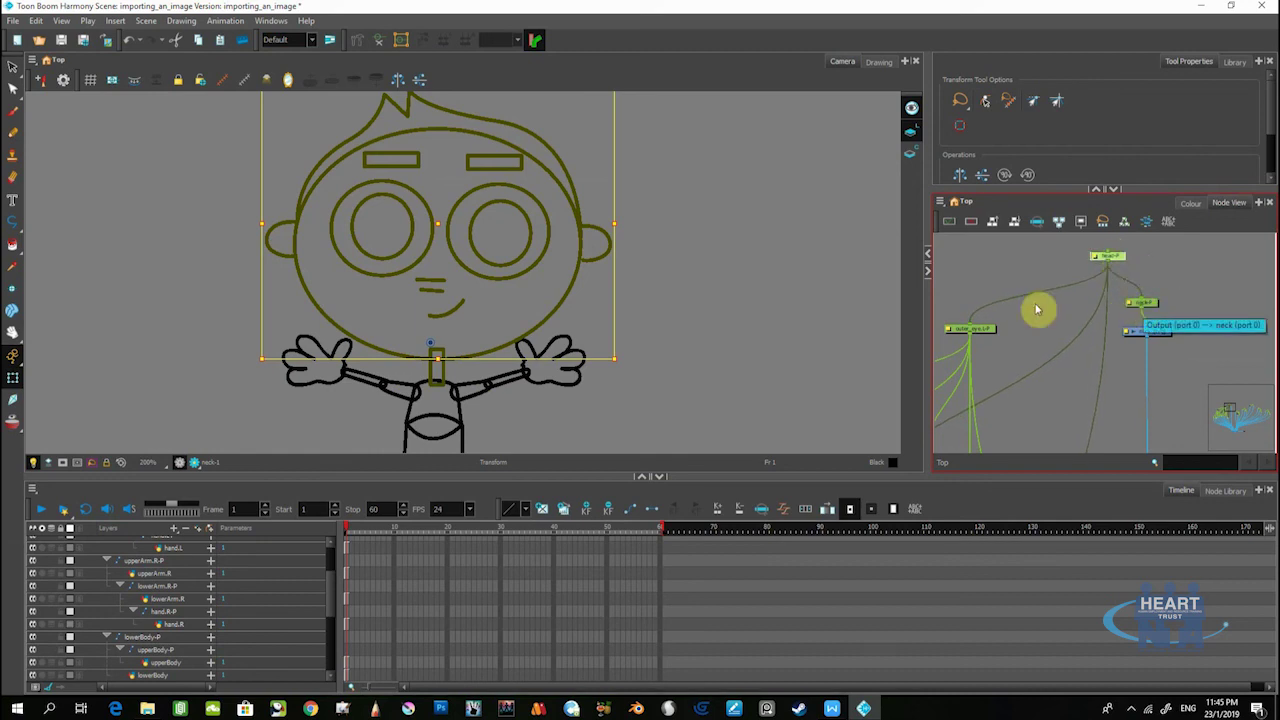
click(626, 366)
mouse_move(626, 366)
mouse_down()
mouse_move(628, 457)
mouse_move(652, 377)
mouse_up()
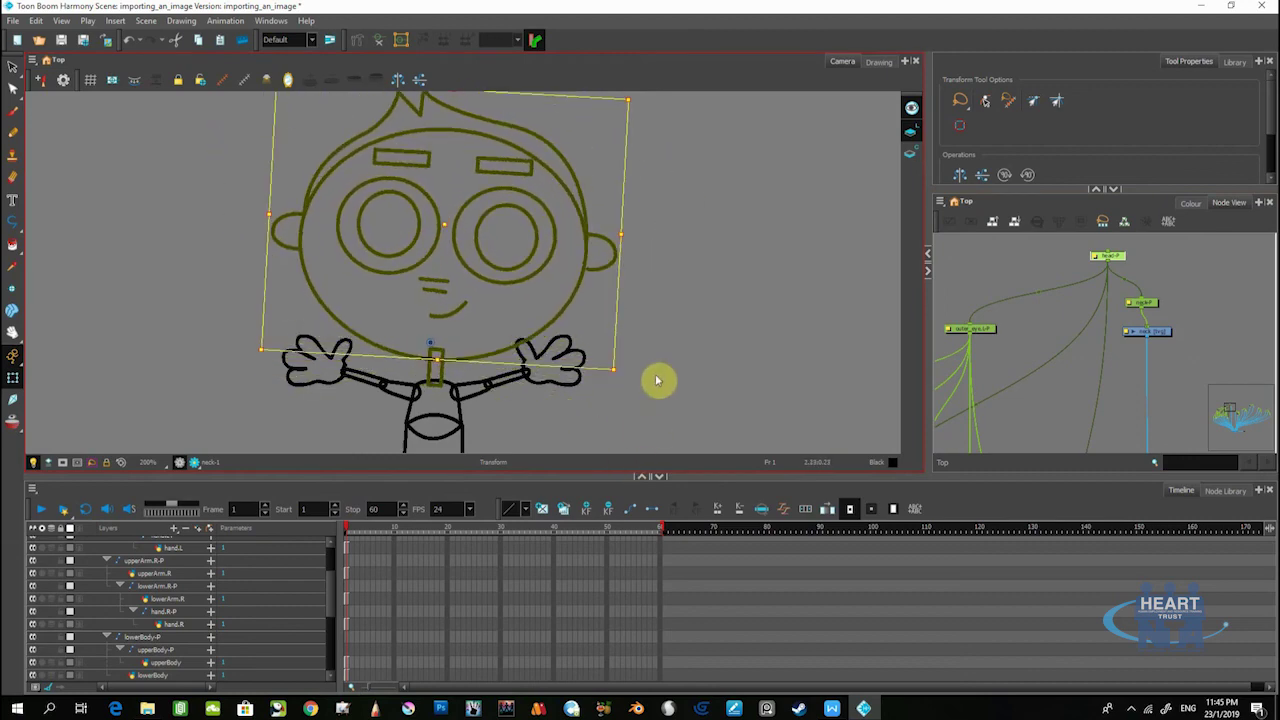
key(ctrl+z)
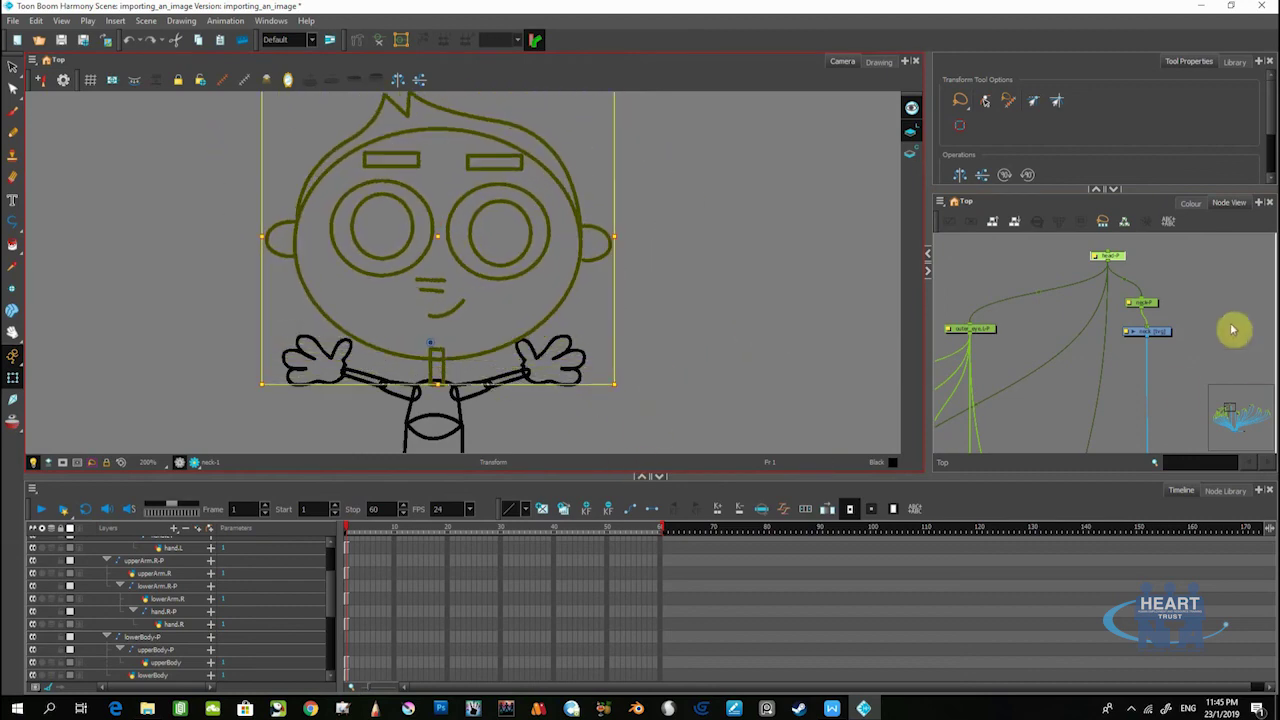
Restore neck-P as the parent peg by disconnecting it from head-P and connecting head-P beneath it
click(1169, 291)
scroll(1145, 300, up, 1)
mouse_move(1117, 255)
mouse_down()
mouse_move(1076, 317)
mouse_move(1127, 279)
mouse_up()
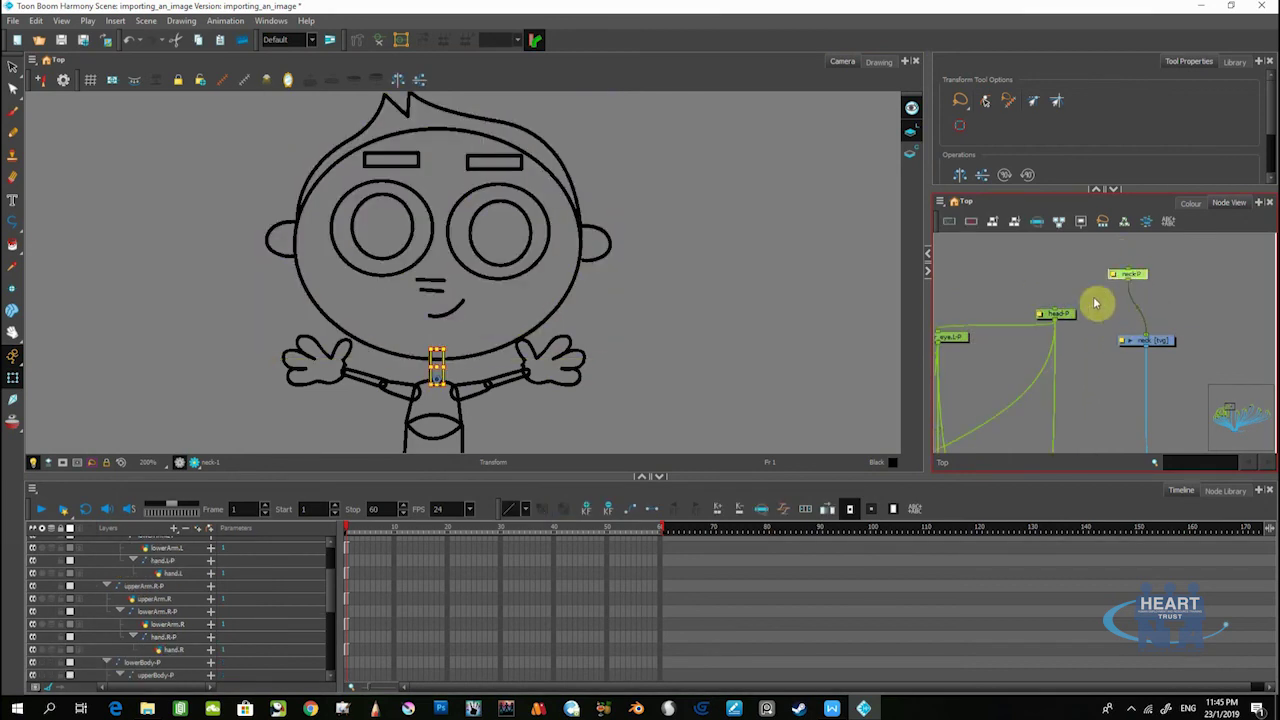
mouse_move(1055, 309)
mouse_down()
mouse_move(1126, 285)
mouse_move(1136, 246)
mouse_up()
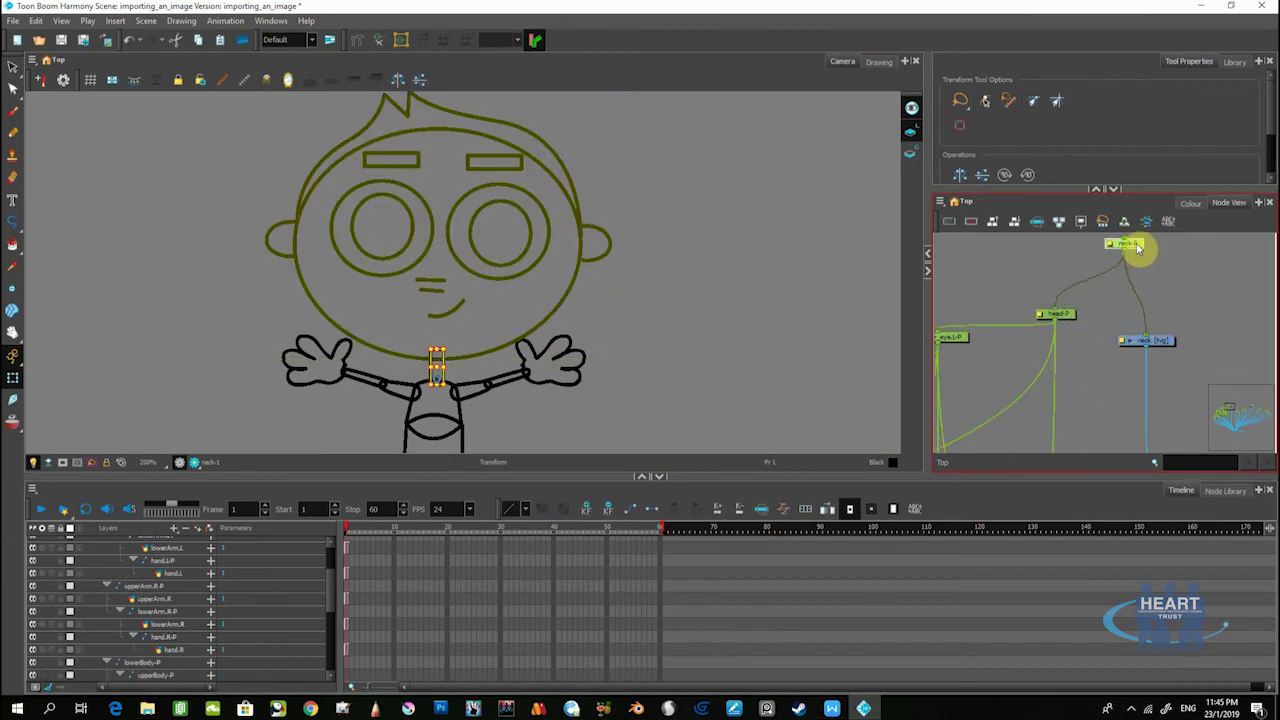
scroll(1115, 290, down, 1)
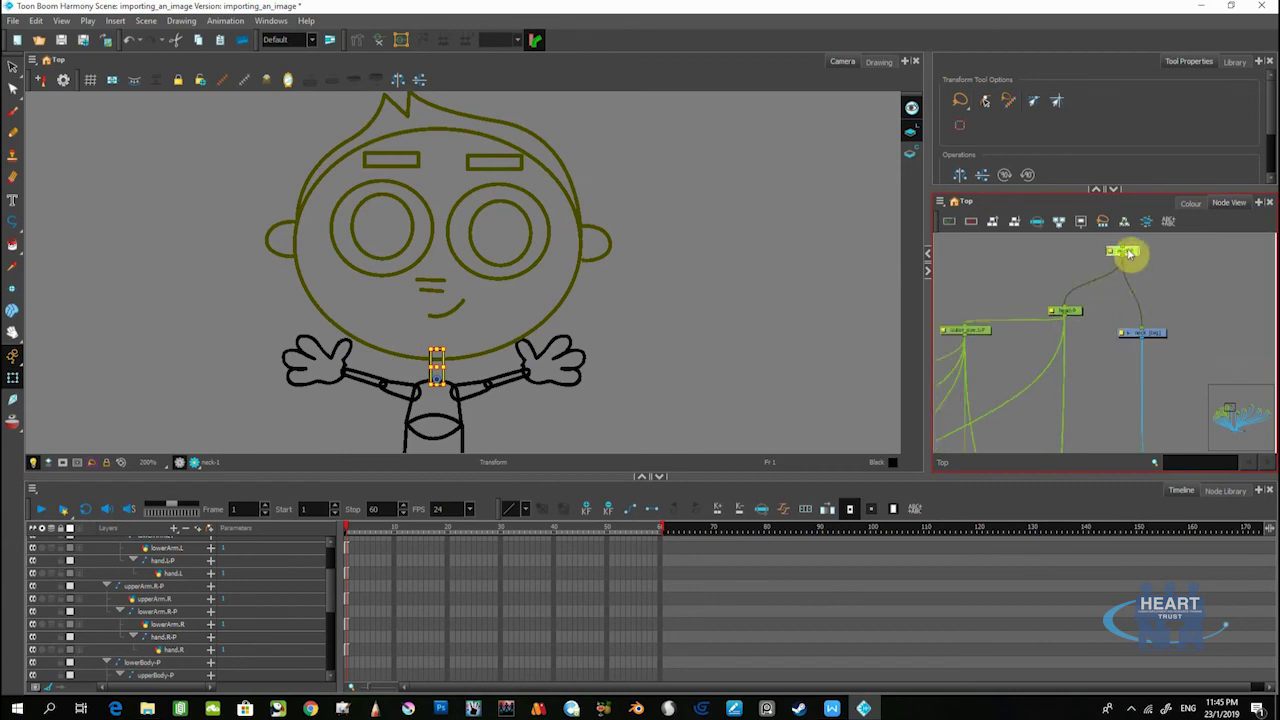
Move the neck drawing node slightly lower and select neck-P and head-P in turn to check what each peg controls
scroll(1072, 320, down, 2)
scroll(1090, 310, up, 3)
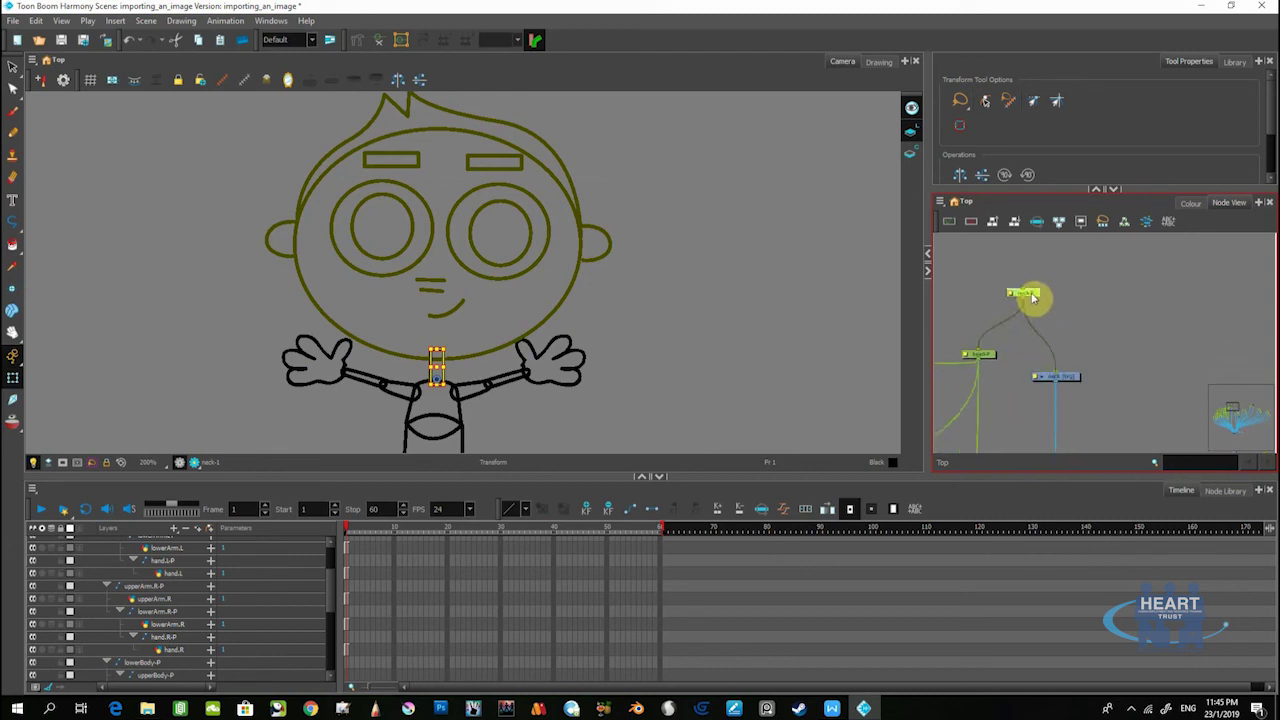
drag(1062, 377, 1058, 395)
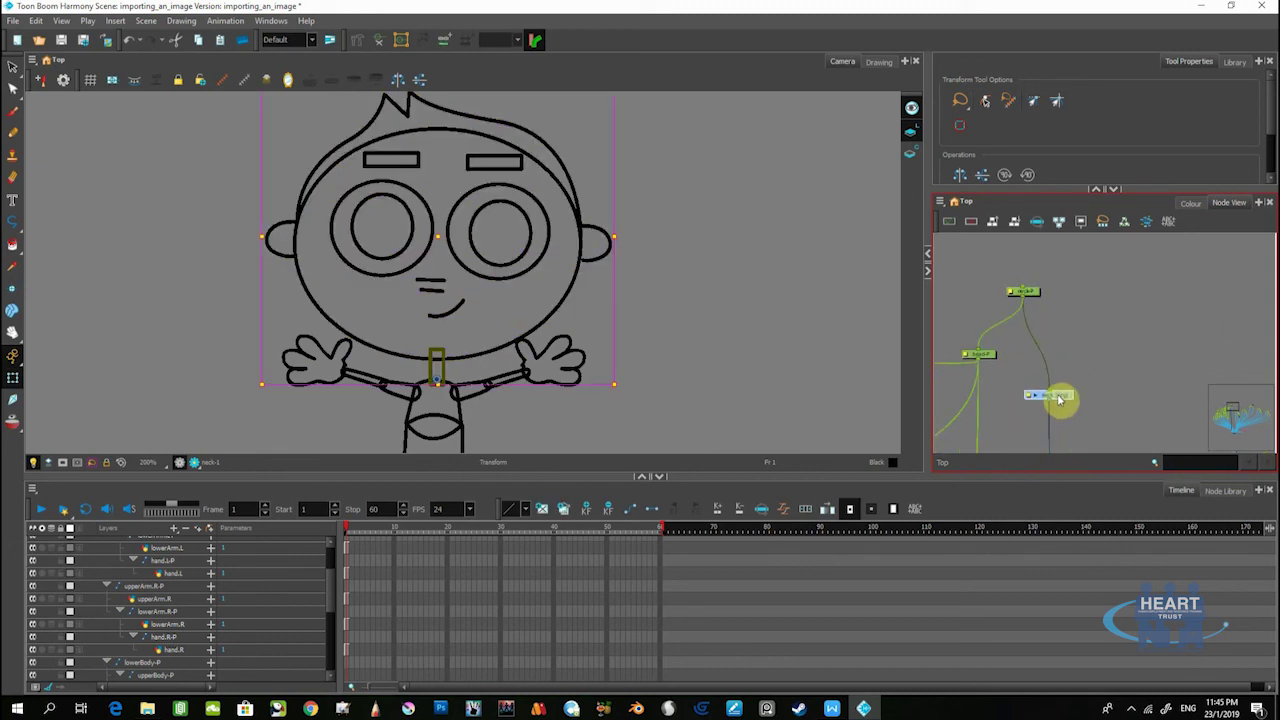
click(1034, 292)
click(988, 354)
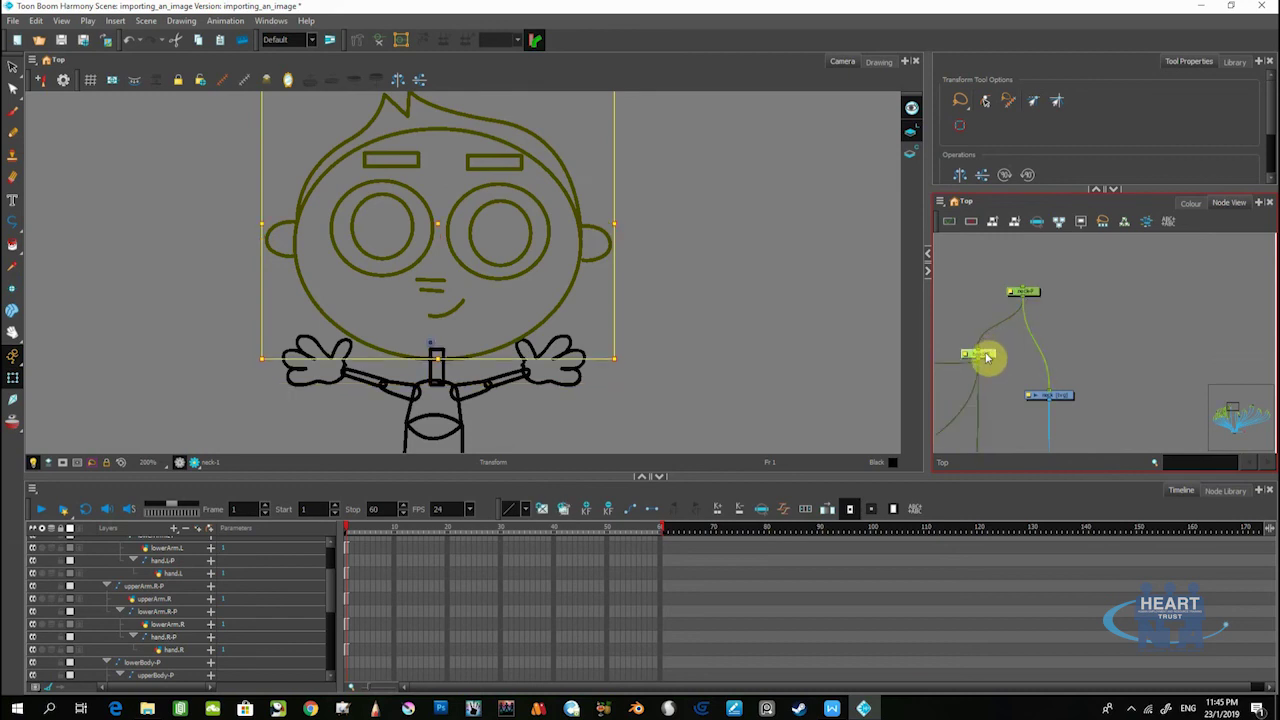
click(1035, 296)
Look over the separate body, arm and leg peg chains in the network beside the head nodes
scroll(1035, 300, down, 1)
drag(1056, 318, 1034, 294)
scroll(1034, 296, down, 2)
drag(1075, 340, 983, 312)
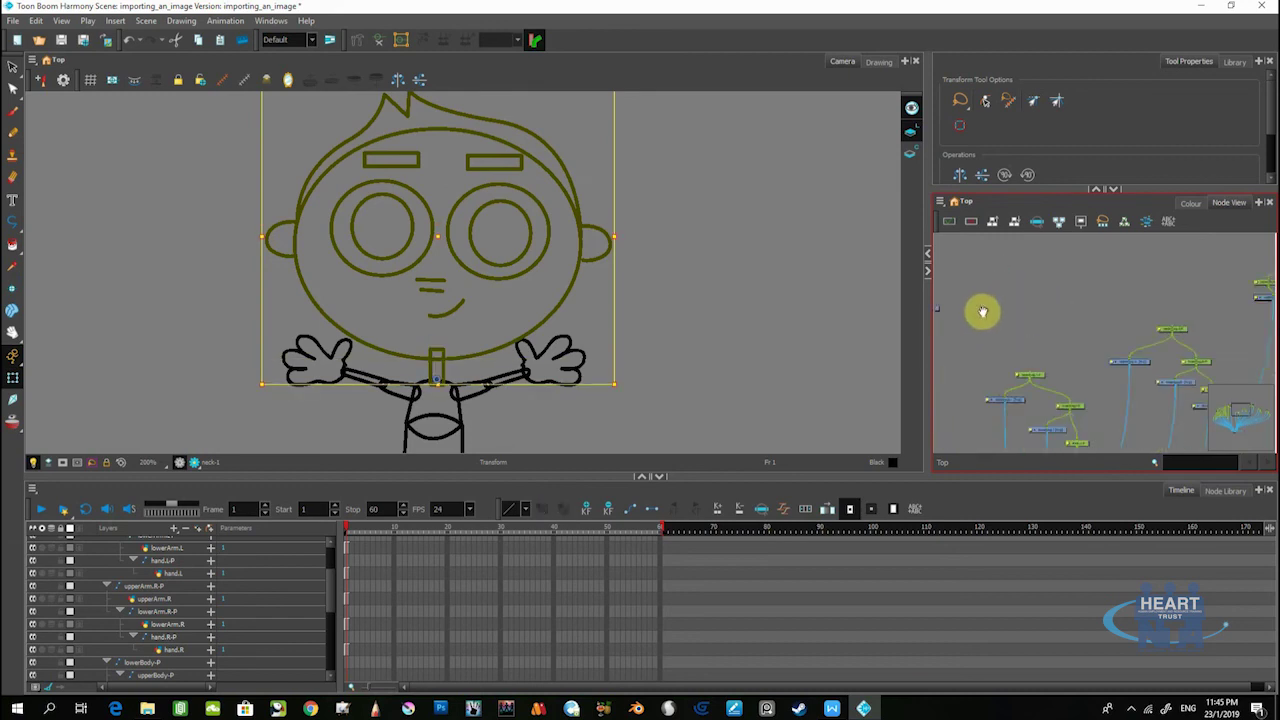
scroll(1013, 368, up, 4)
drag(1013, 370, 1005, 370)
scroll(1014, 374, down, 1)
scroll(1076, 350, down, 1)
drag(1076, 350, 1008, 320)
scroll(1028, 350, down, 1)
scroll(1063, 346, down, 1)
drag(1010, 364, 1036, 371)
scroll(1036, 364, down, 3)
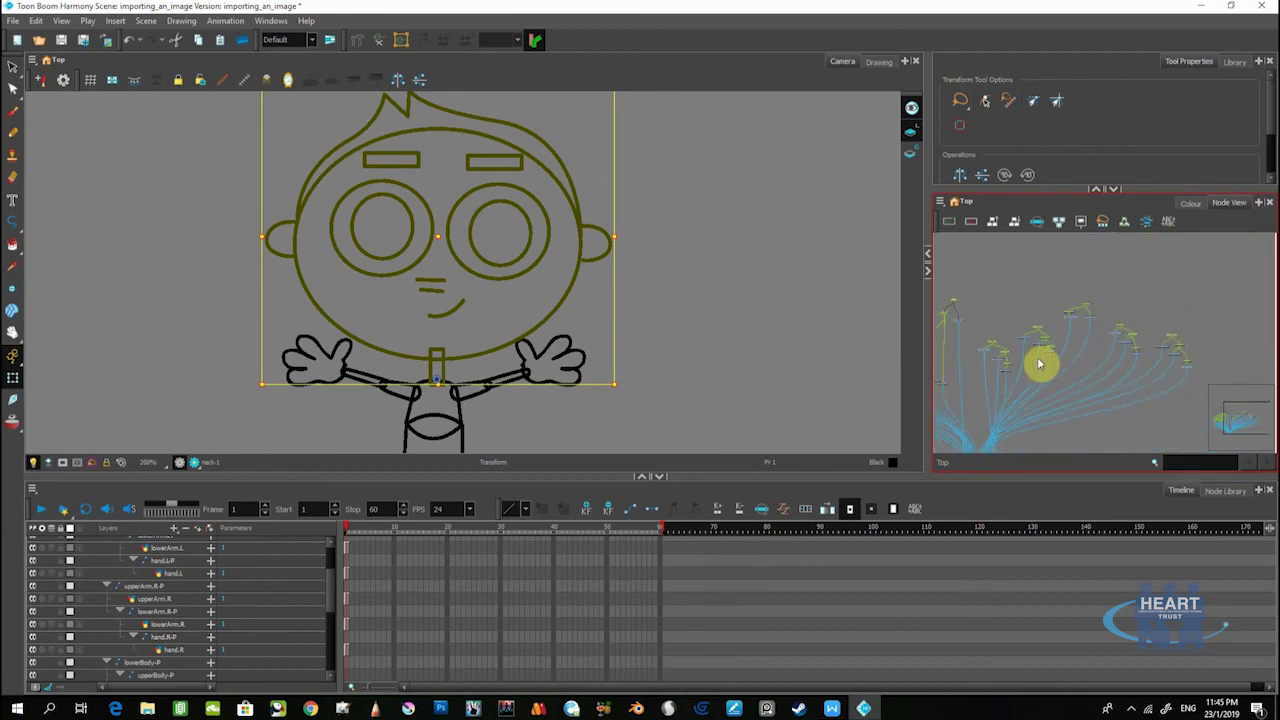
scroll(1040, 365, up, 2)
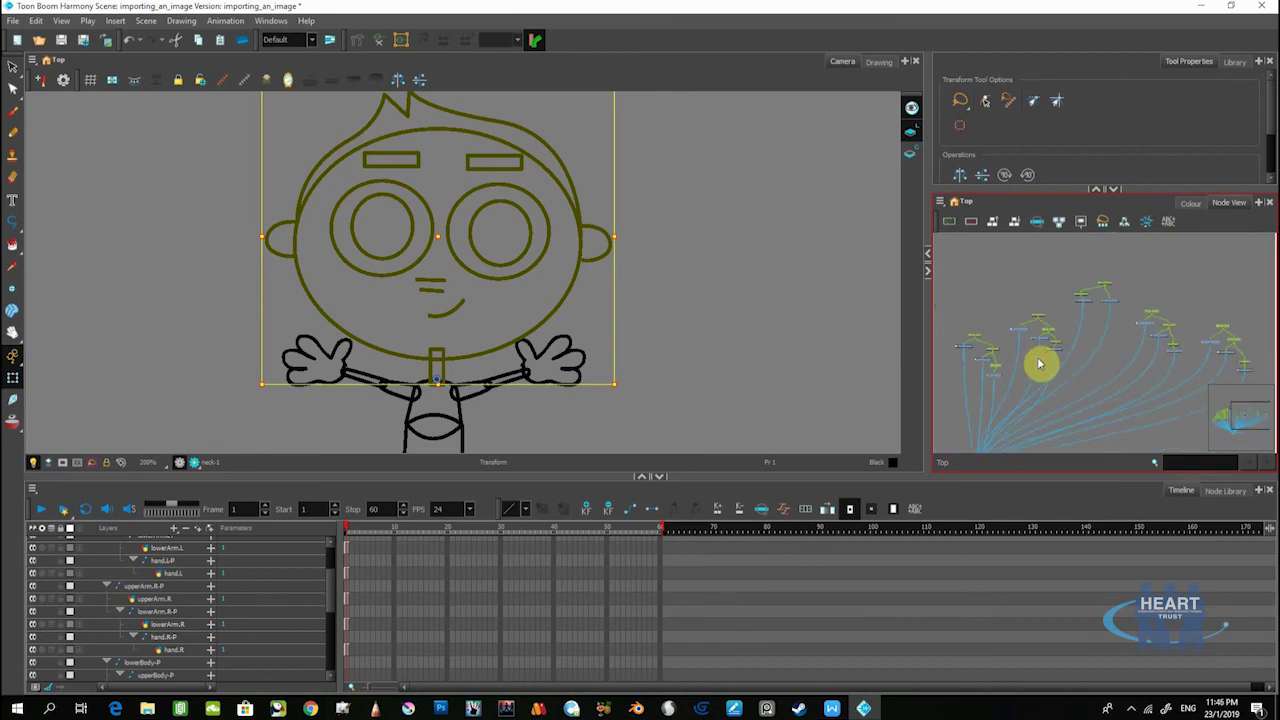
scroll(1124, 326, up, 2)
drag(1117, 343, 1103, 365)
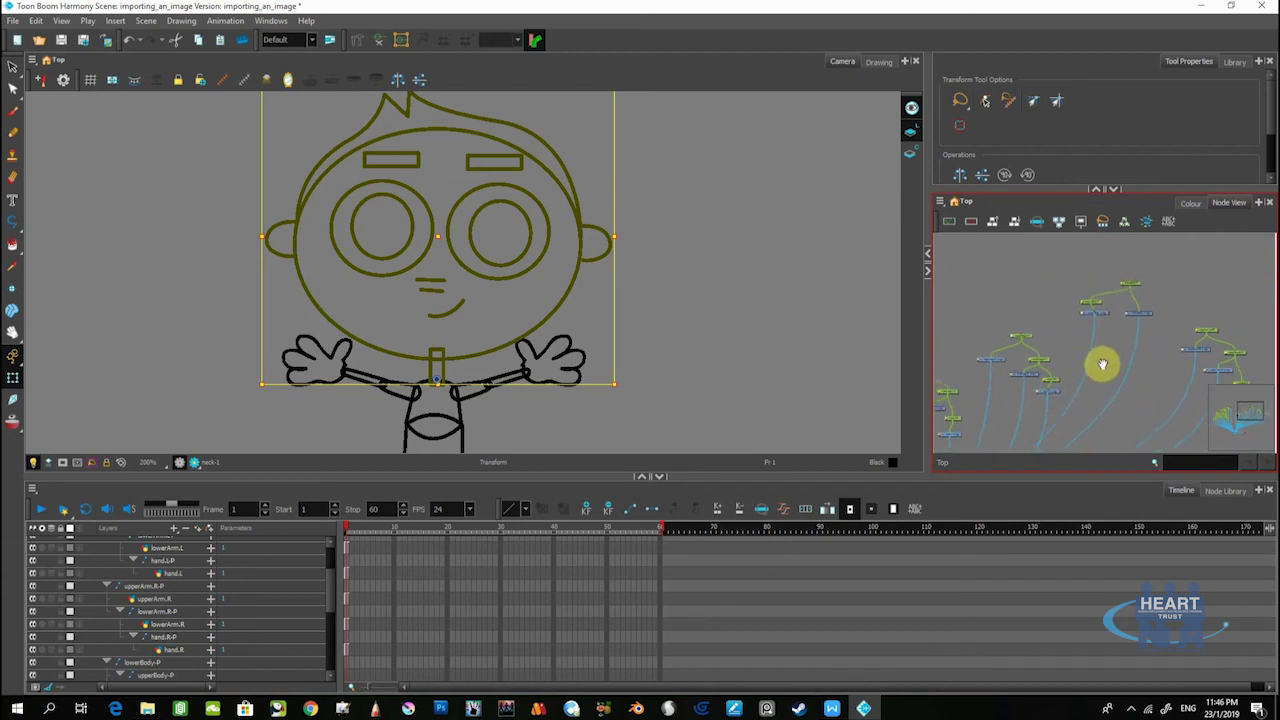
scroll(695, 354, down, 1)
Select the head, body and arm drawings together in the camera view, then clear the selection
drag(645, 324, 649, 256)
drag(586, 355, 593, 390)
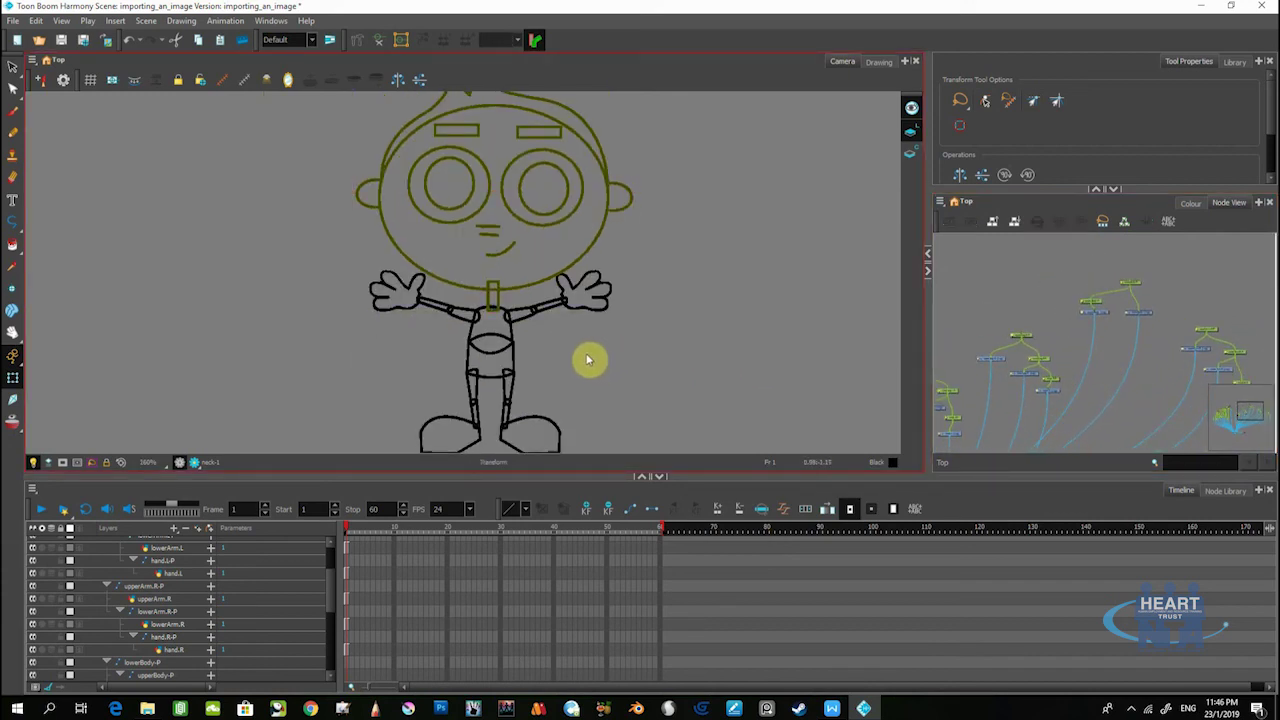
key(space)
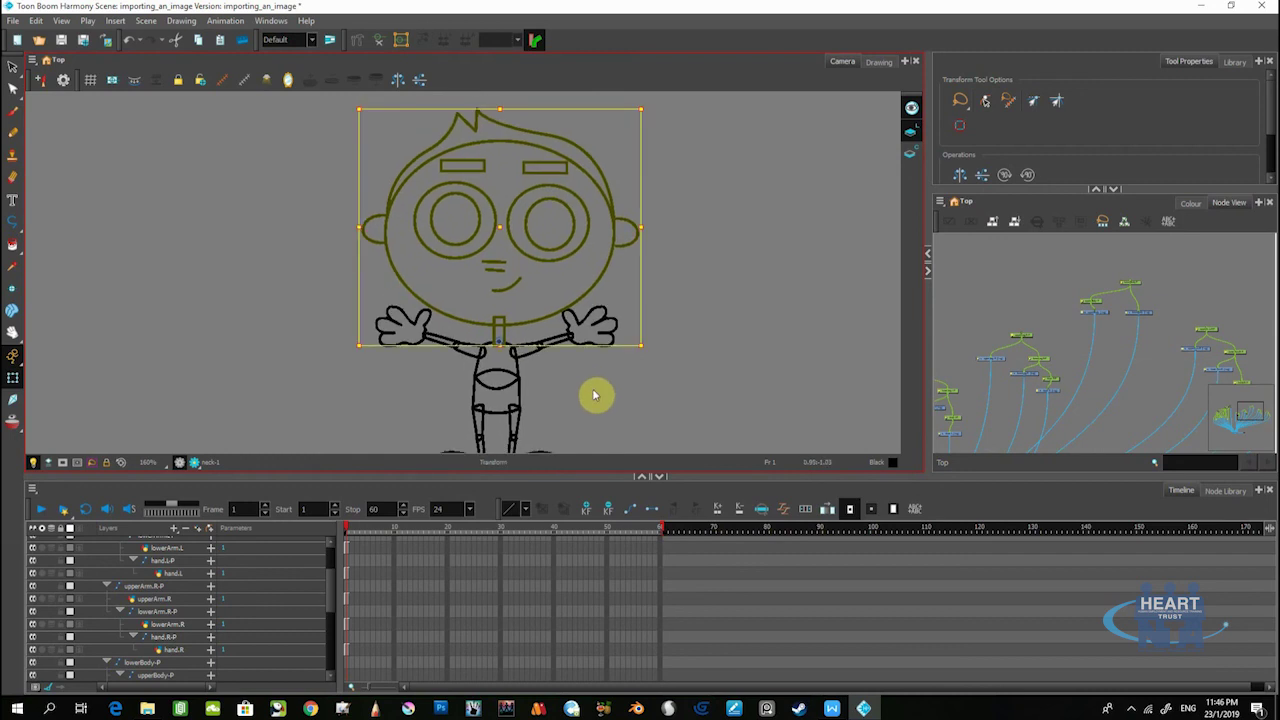
mouse_move(558, 384)
mouse_down()
mouse_move(431, 396)
mouse_move(350, 341)
mouse_move(329, 275)
mouse_move(345, 181)
mouse_move(418, 126)
mouse_move(564, 118)
mouse_move(647, 168)
mouse_move(694, 302)
mouse_move(649, 375)
mouse_move(580, 399)
mouse_move(497, 390)
mouse_up()
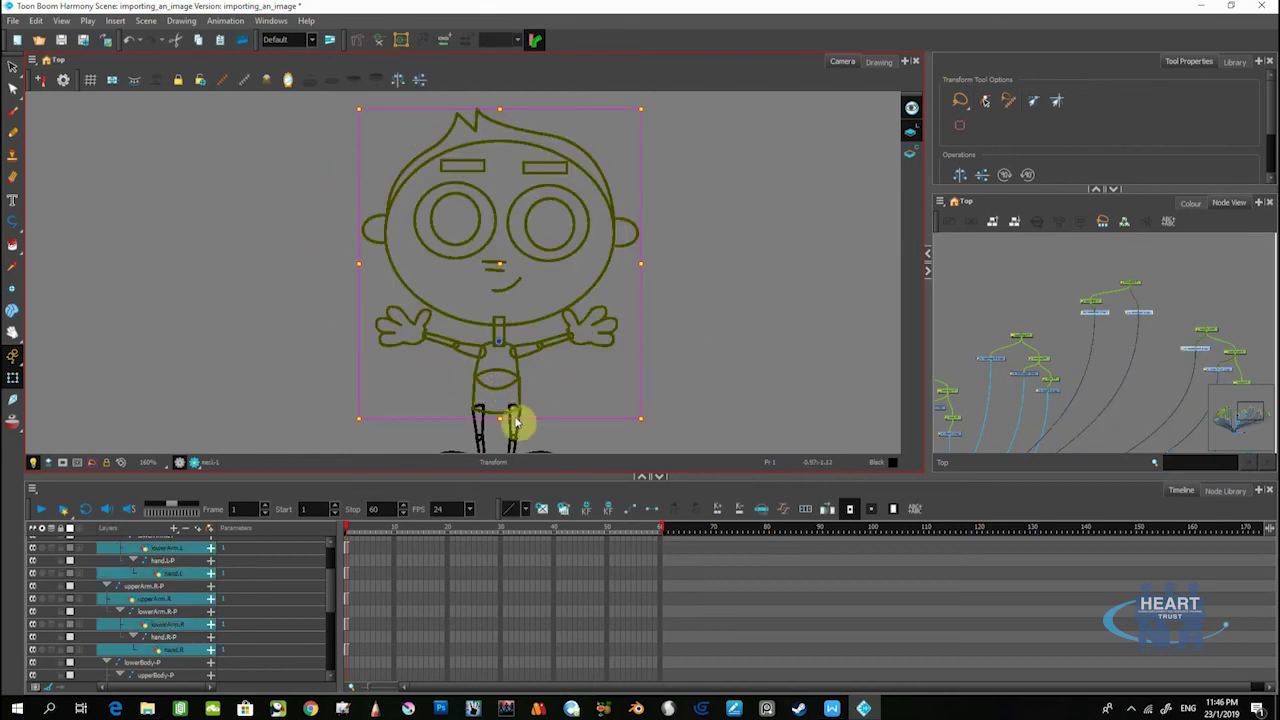
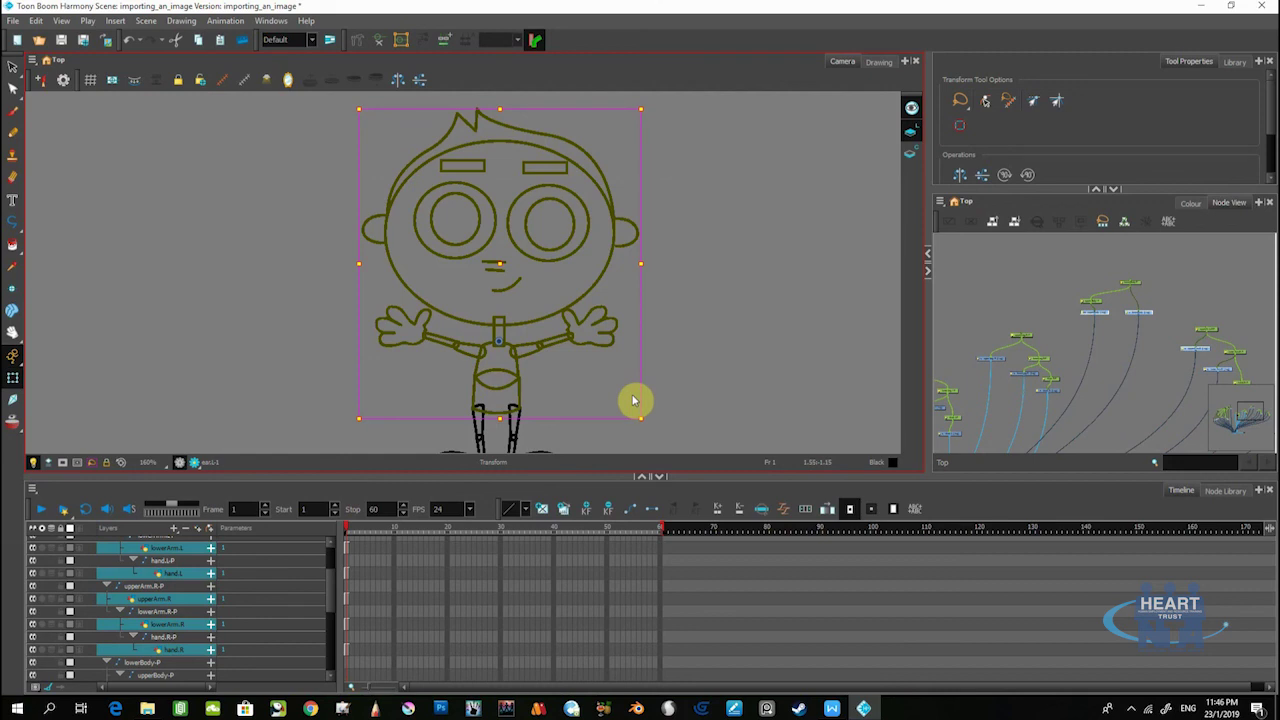
click(686, 397)
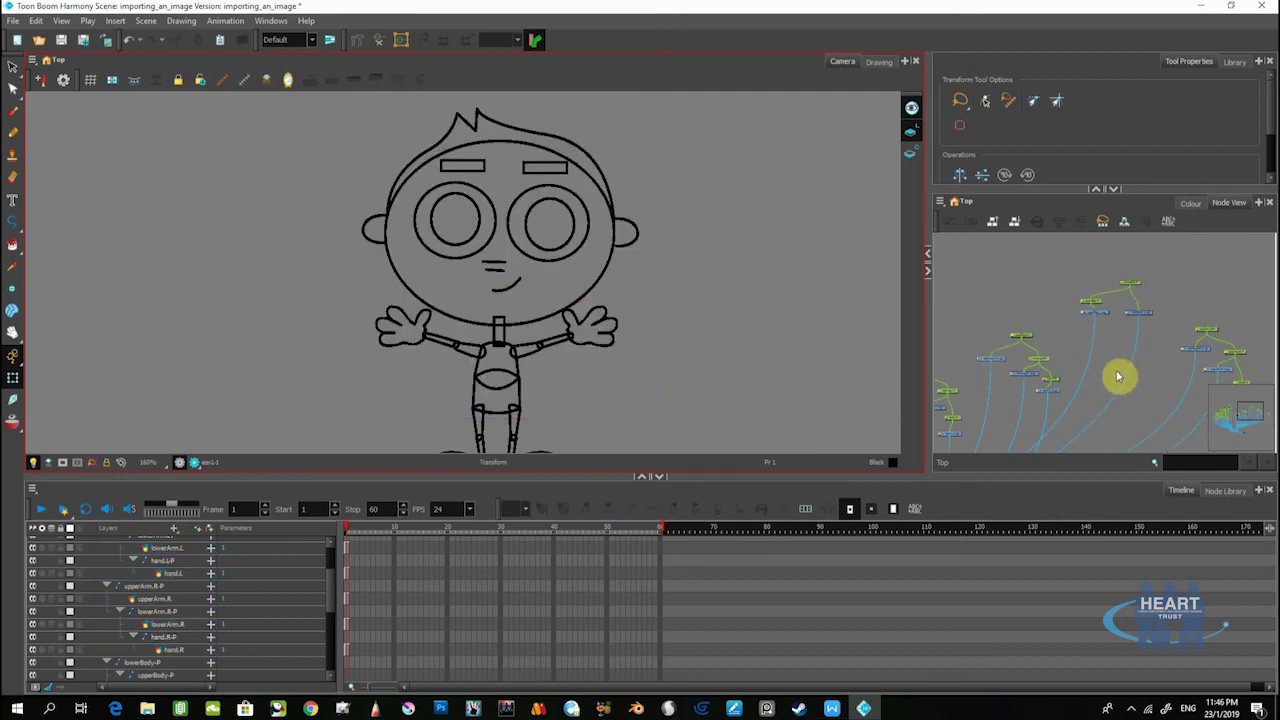
Examine the arm, body and leg peg chains in an enlarged view of the node network
drag(1101, 372, 992, 325)
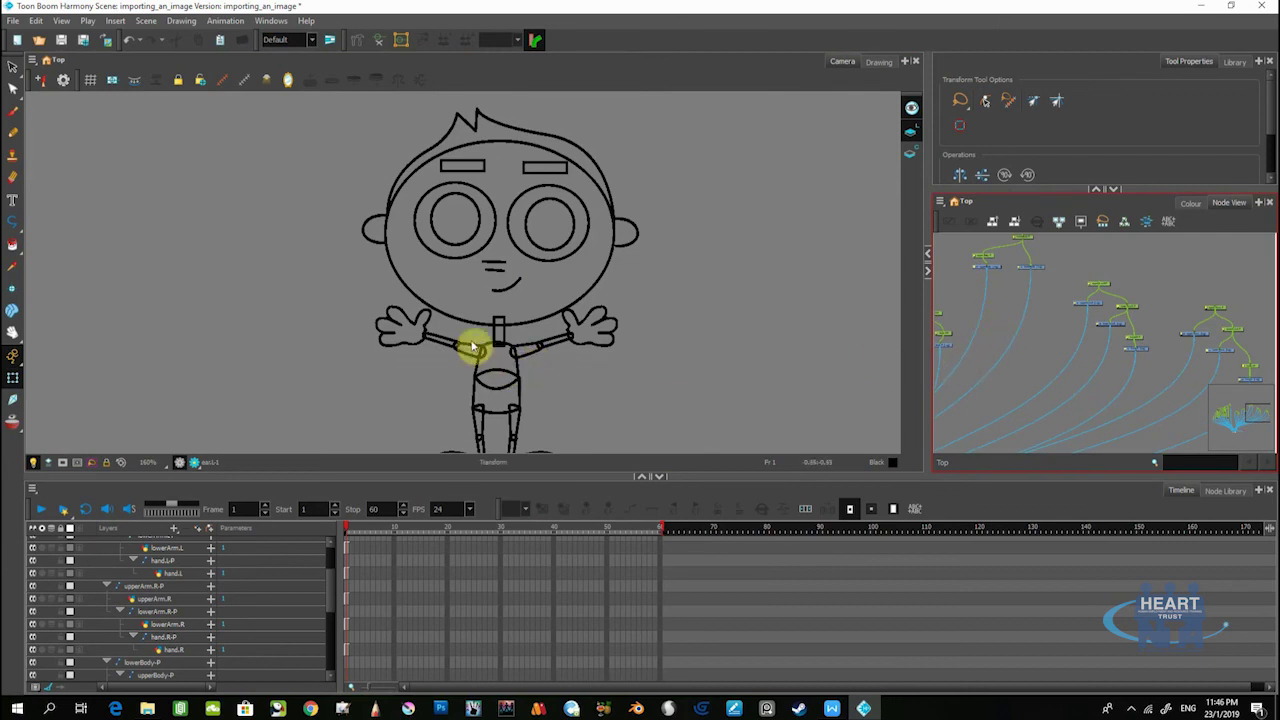
scroll(1010, 374, up, 2)
drag(1072, 362, 1013, 393)
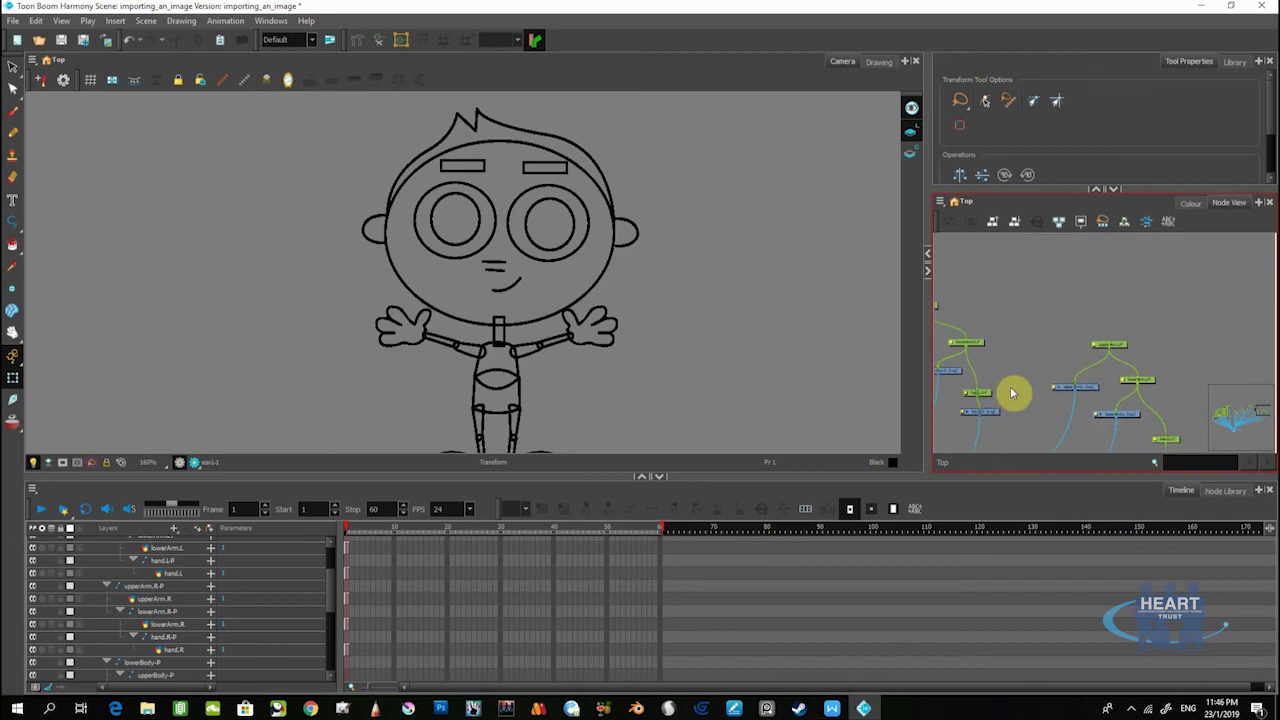
scroll(1030, 380, up, 2)
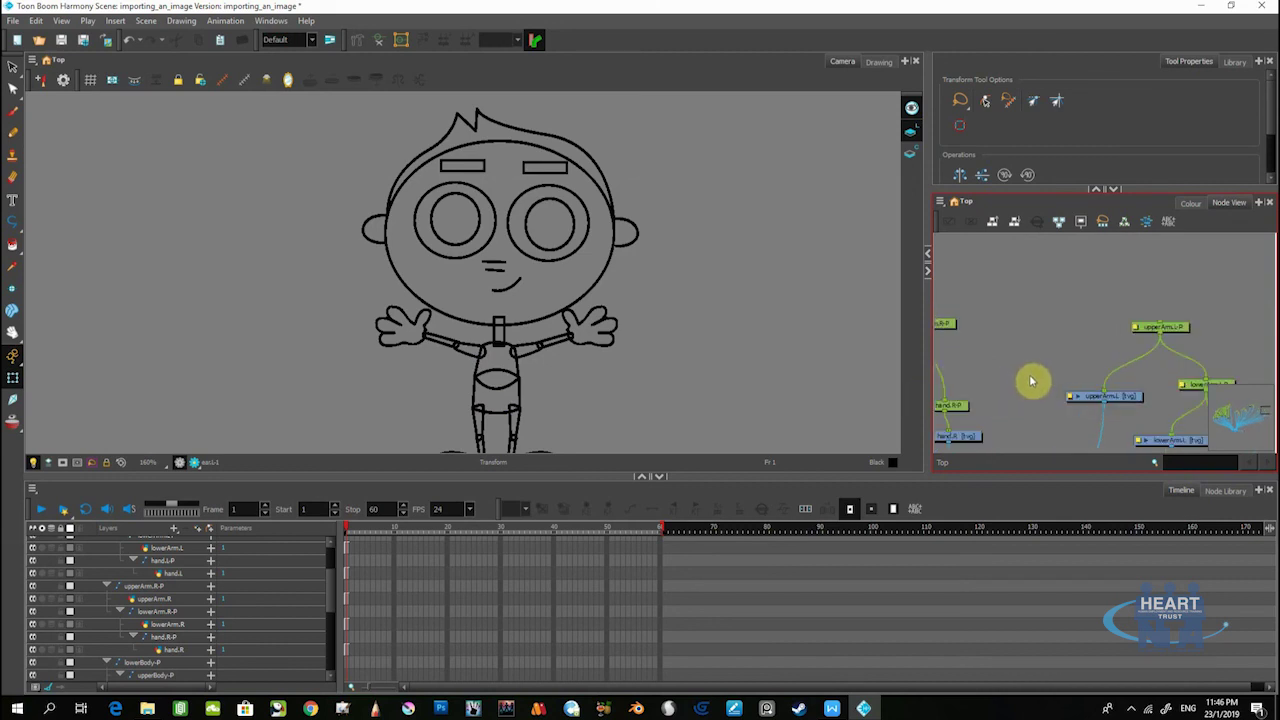
drag(1030, 377, 1137, 325)
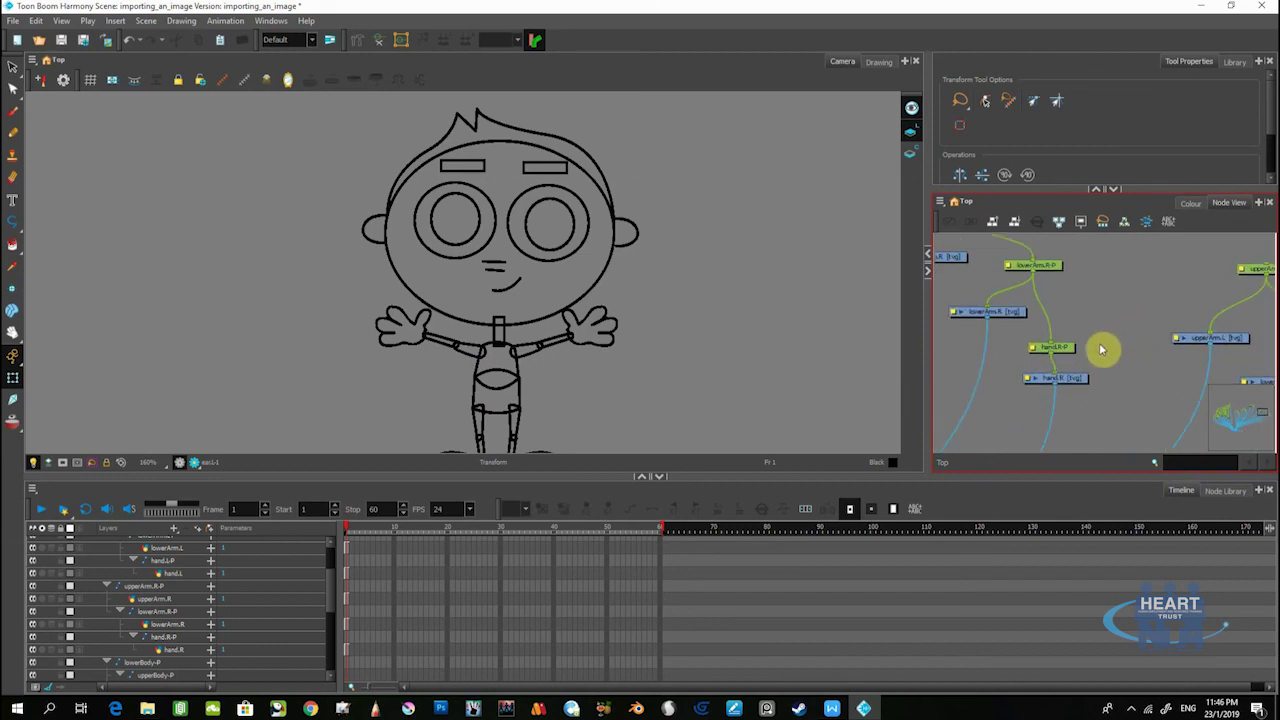
key(ctrl+f)
drag(299, 530, 735, 376)
scroll(593, 460, down, 8)
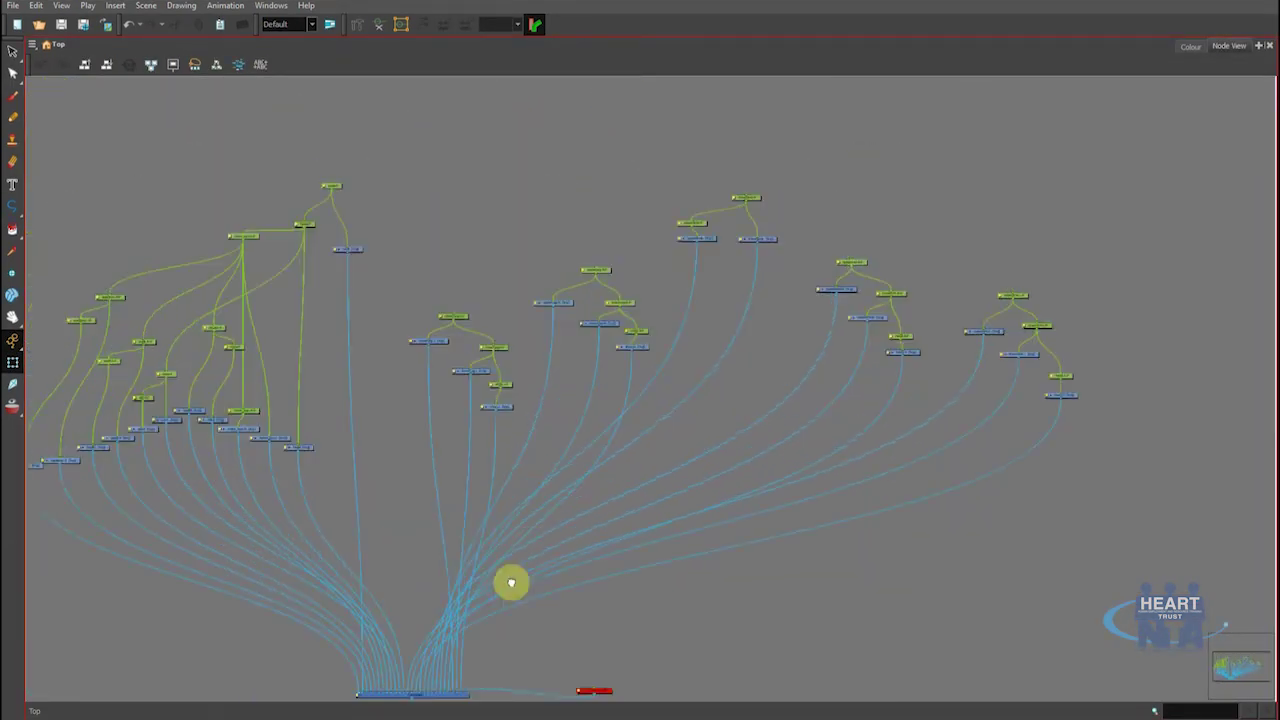
scroll(443, 443, up, 3)
drag(391, 509, 389, 366)
drag(551, 409, 323, 462)
scroll(486, 377, up, 2)
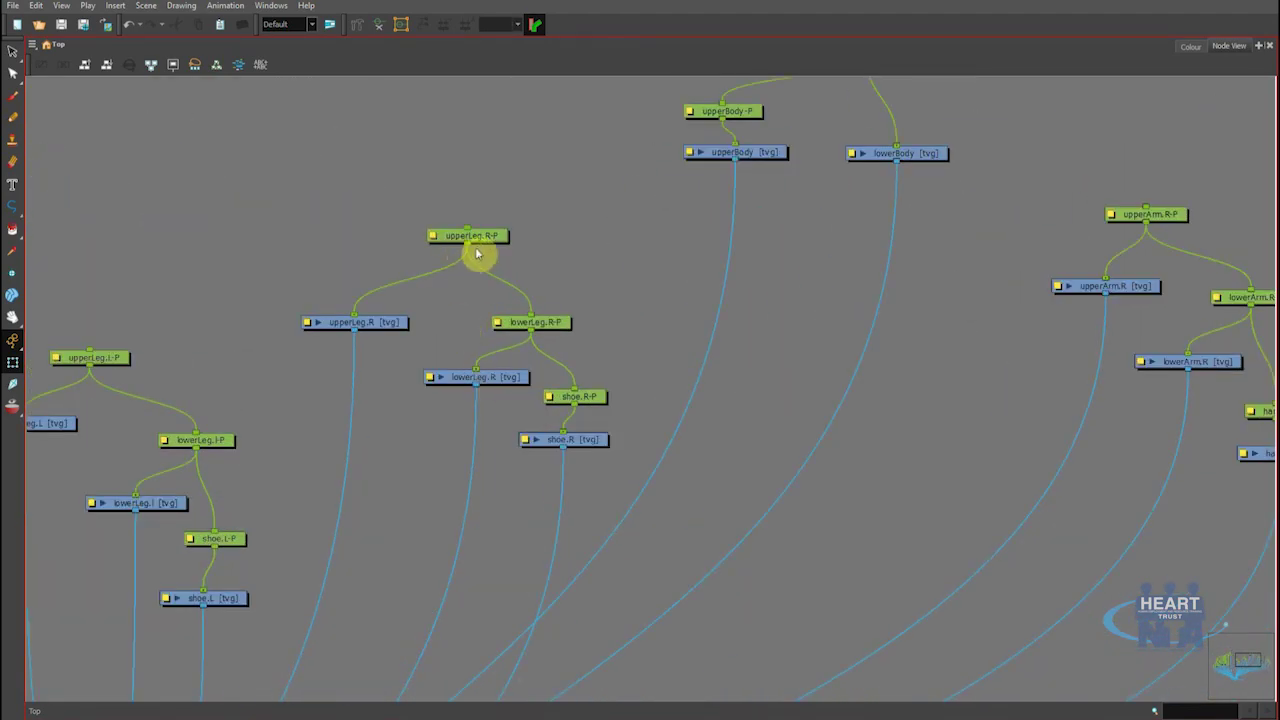
Connect the upperArm.R-P and upperArm.L-P pegs as children of lowerBody-P, alongside upperBody-P
scroll(610, 365, down, 2)
drag(665, 330, 561, 461)
drag(570, 208, 703, 372)
drag(686, 363, 525, 468)
click(586, 372)
drag(543, 353, 562, 349)
drag(685, 437, 506, 339)
drag(515, 334, 513, 280)
drag(998, 518, 563, 263)
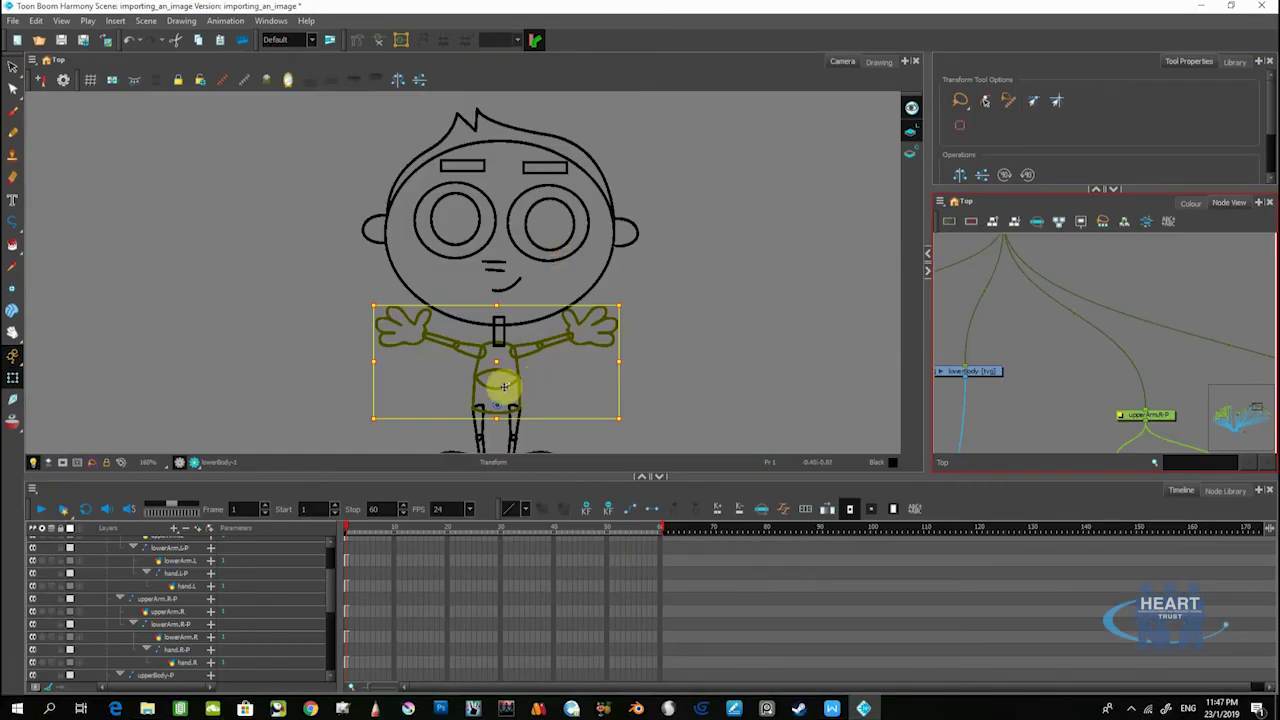
Test-move the body with its attached arms in the camera view, undo the movement and clear the selection
drag(505, 386, 538, 370)
key(ctrl+z)
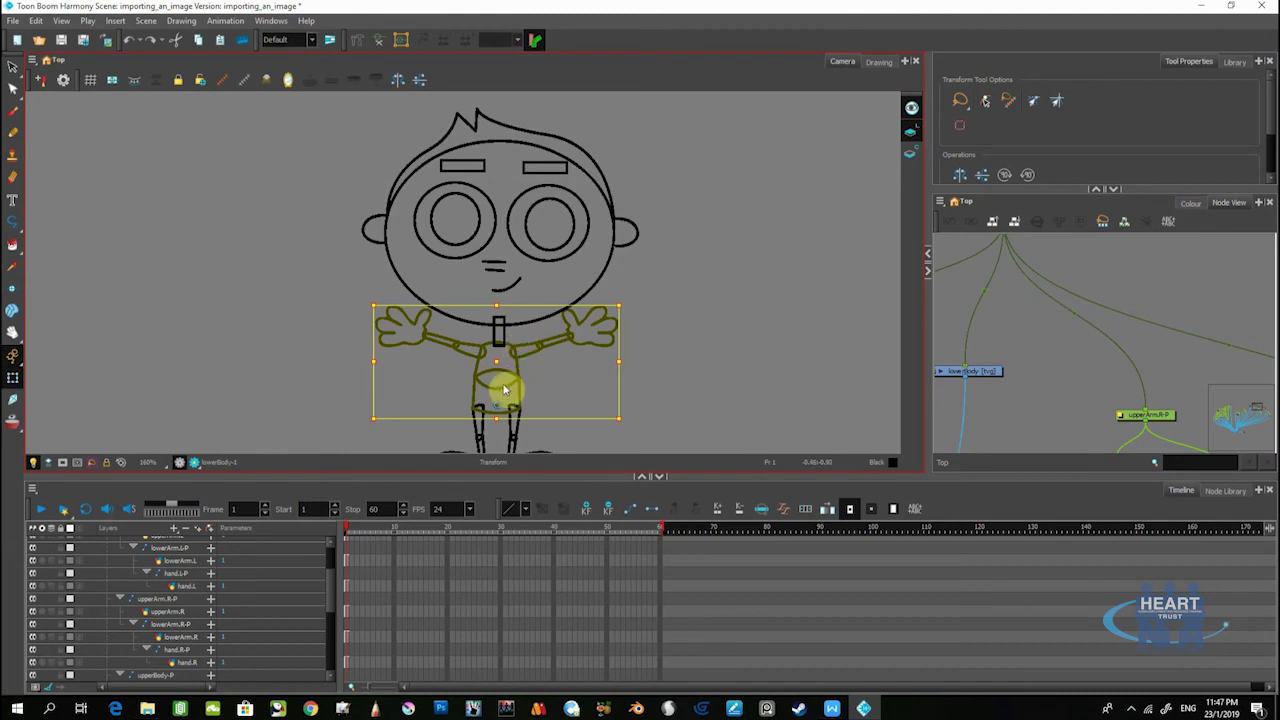
click(713, 321)
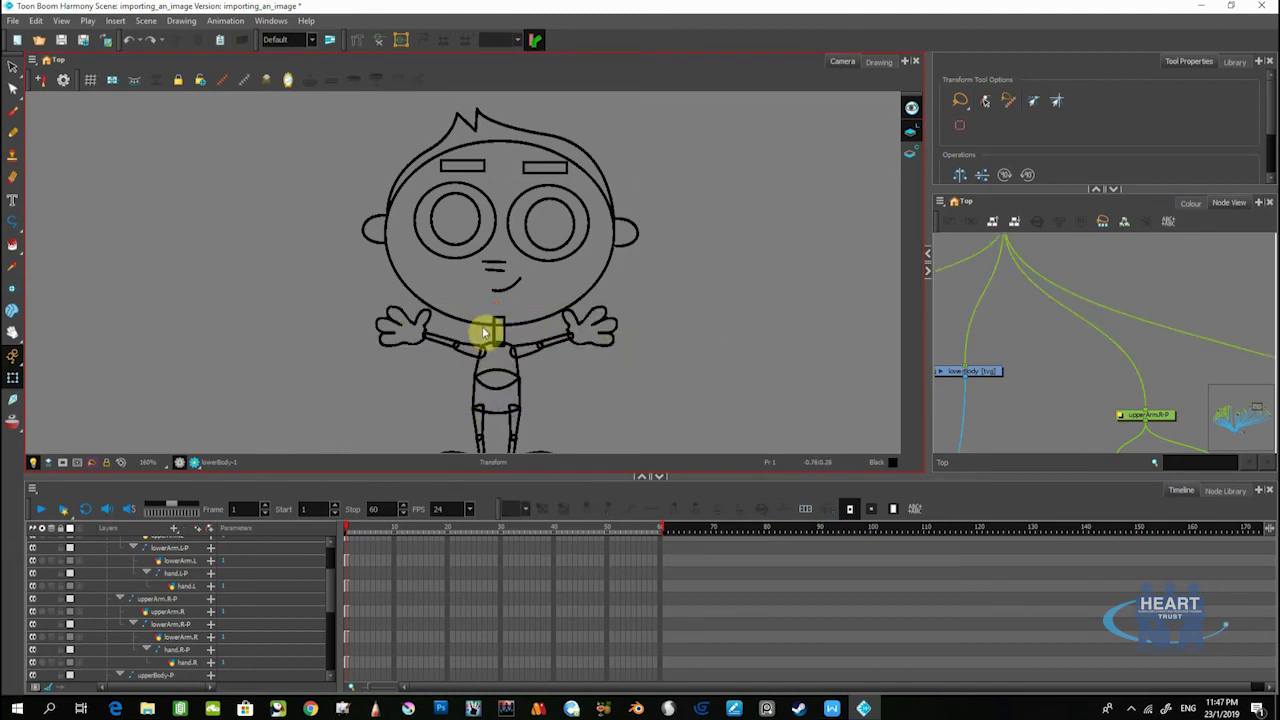
click(543, 315)
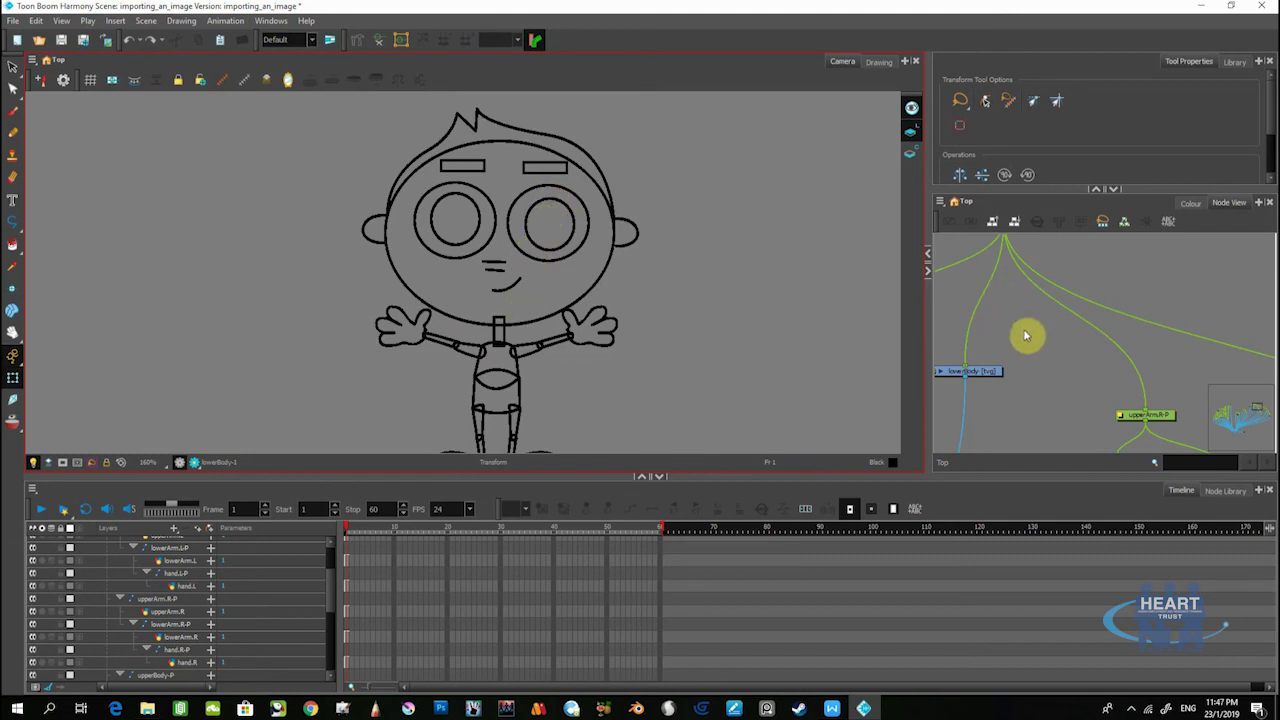
scroll(1020, 335, down, 2)
click(1076, 326)
key(ctrl+f)
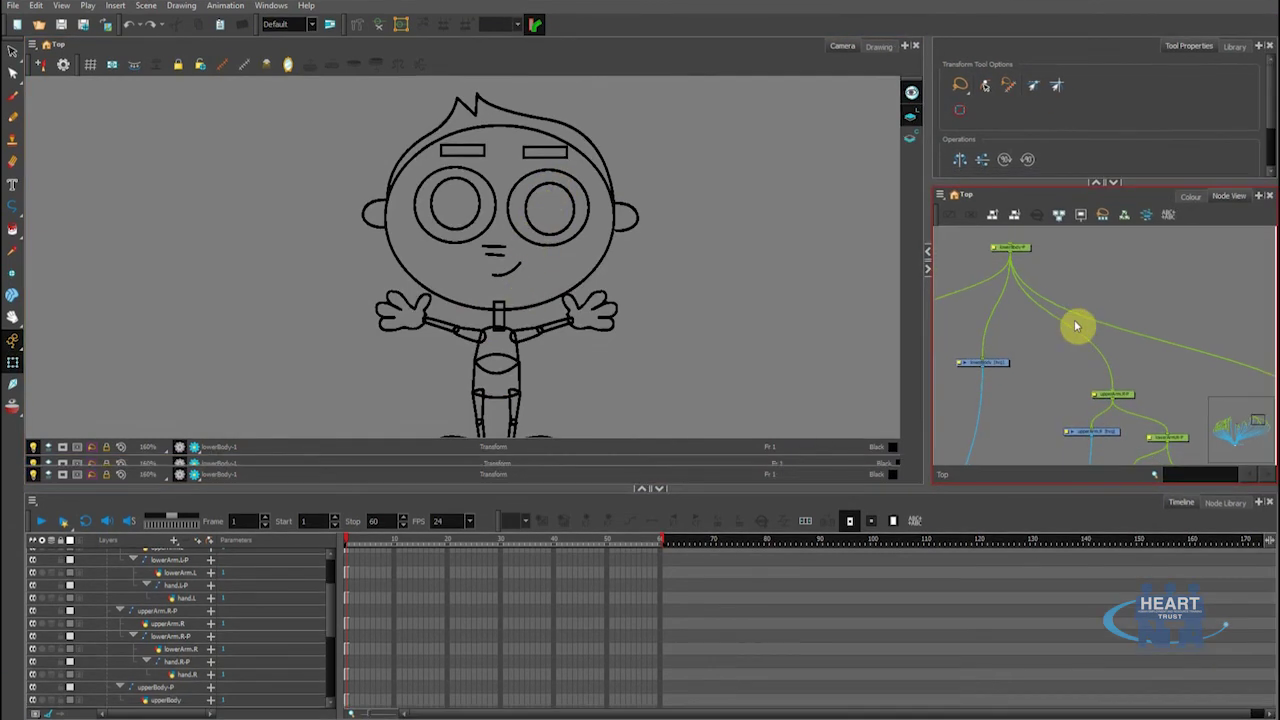
click(406, 263)
click(404, 262)
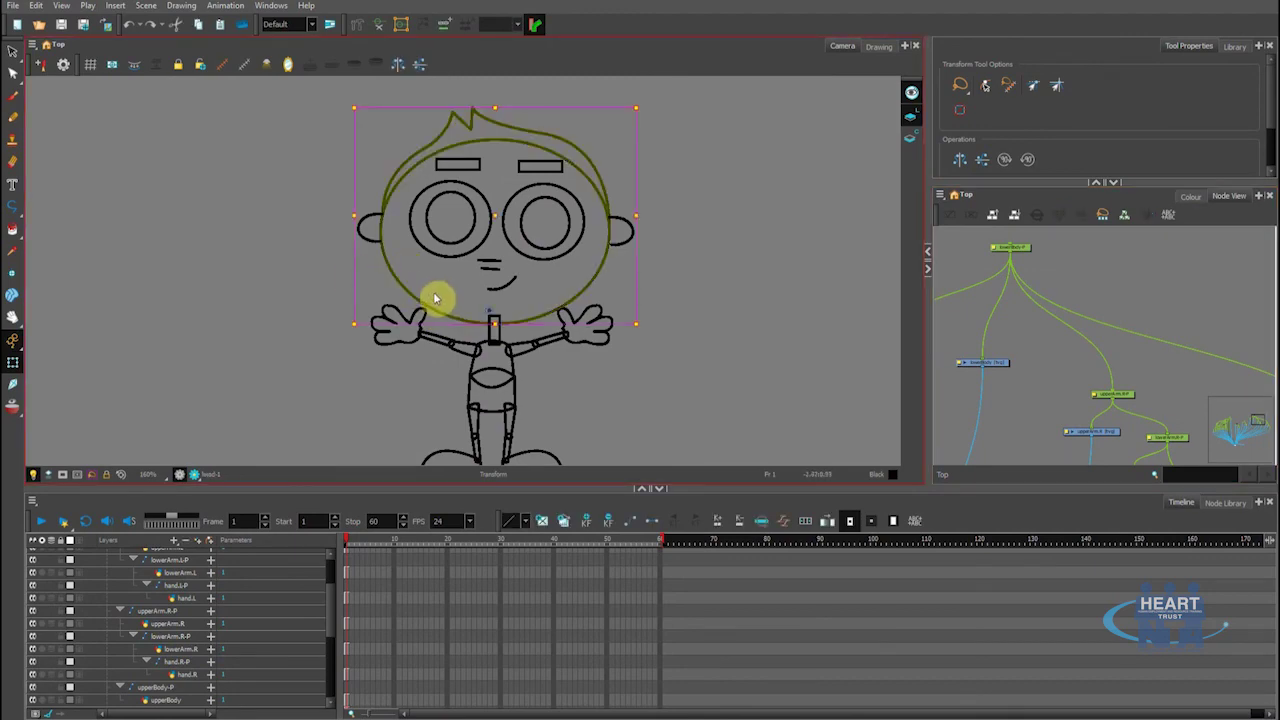
click(1036, 372)
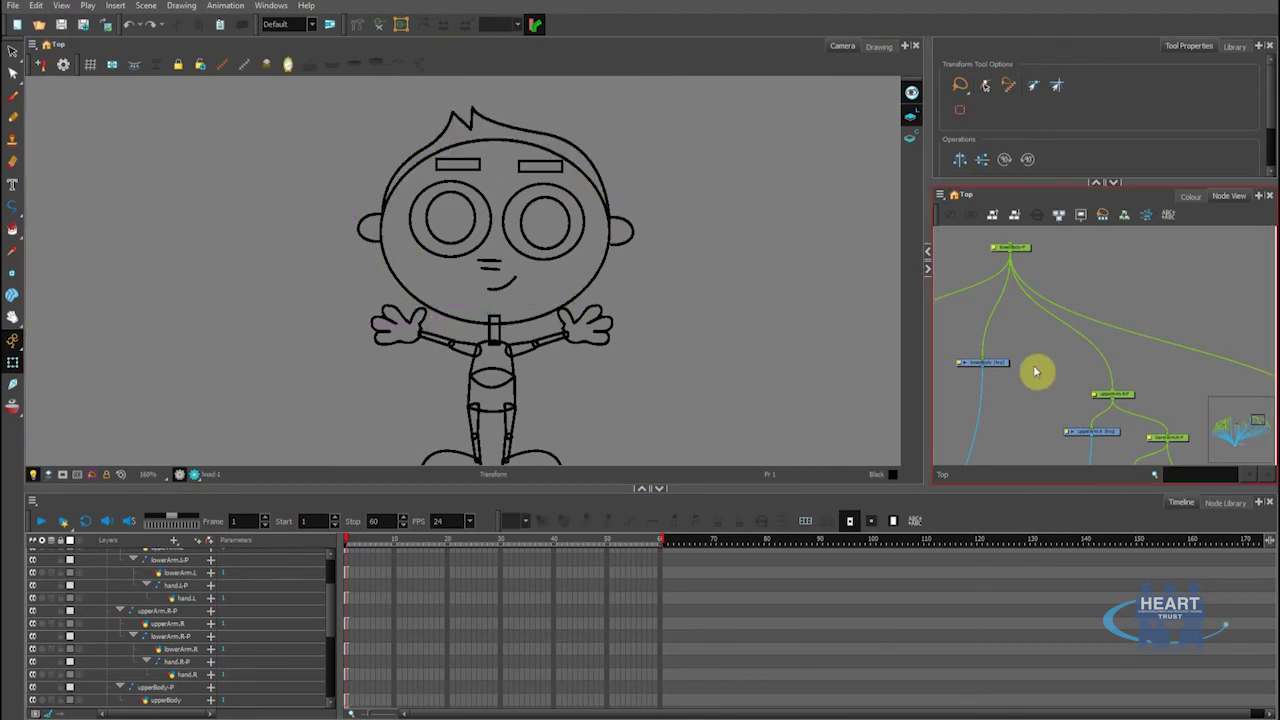
Raise neck-P above the network and connect lowerBody-P to it as a child alongside head-P
key(grave)
scroll(687, 408, up, 1)
drag(515, 252, 394, 150)
drag(329, 211, 954, 288)
drag(294, 432, 531, 212)
drag(964, 348, 869, 369)
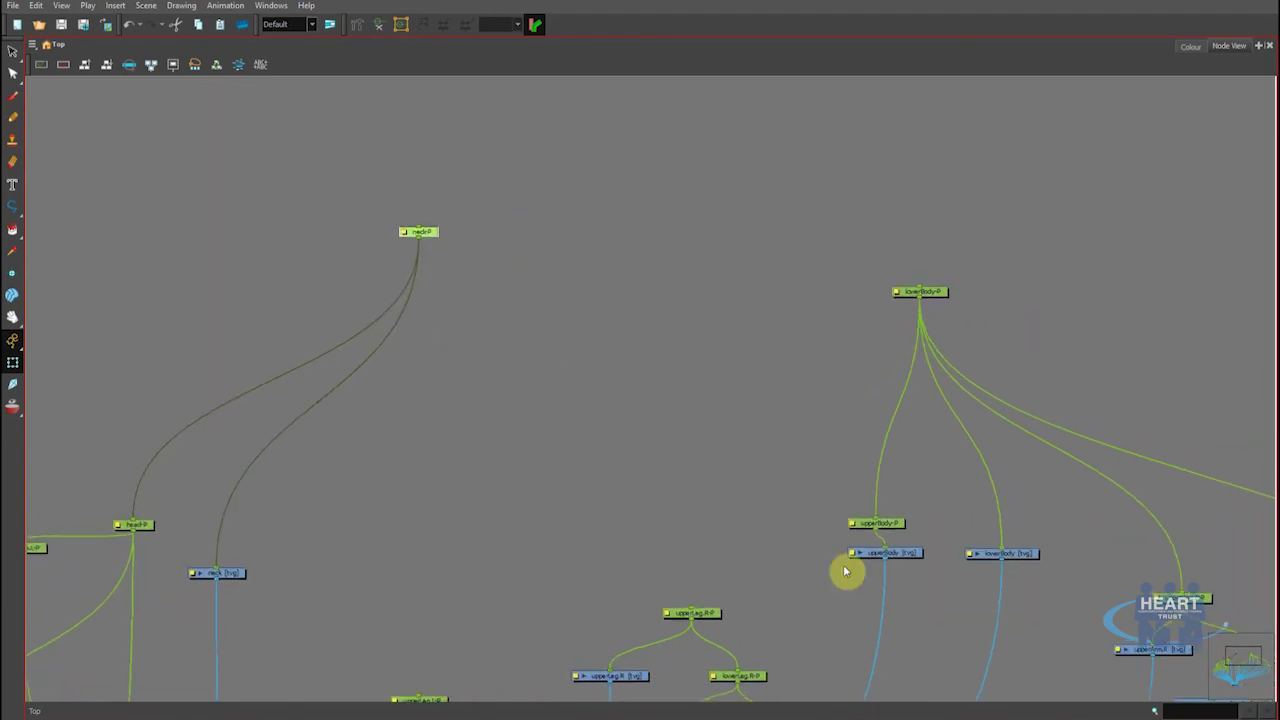
drag(920, 293, 500, 177)
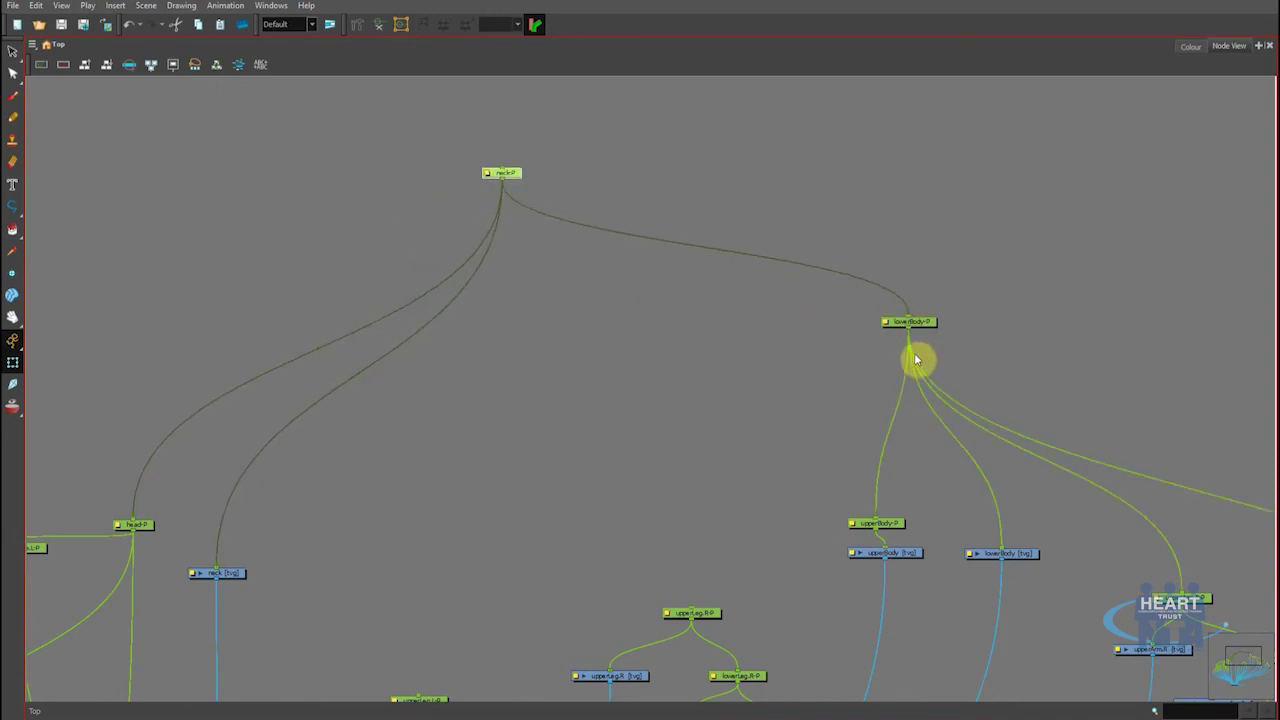
scroll(725, 371, down, 5)
drag(714, 460, 663, 425)
scroll(663, 425, up, 5)
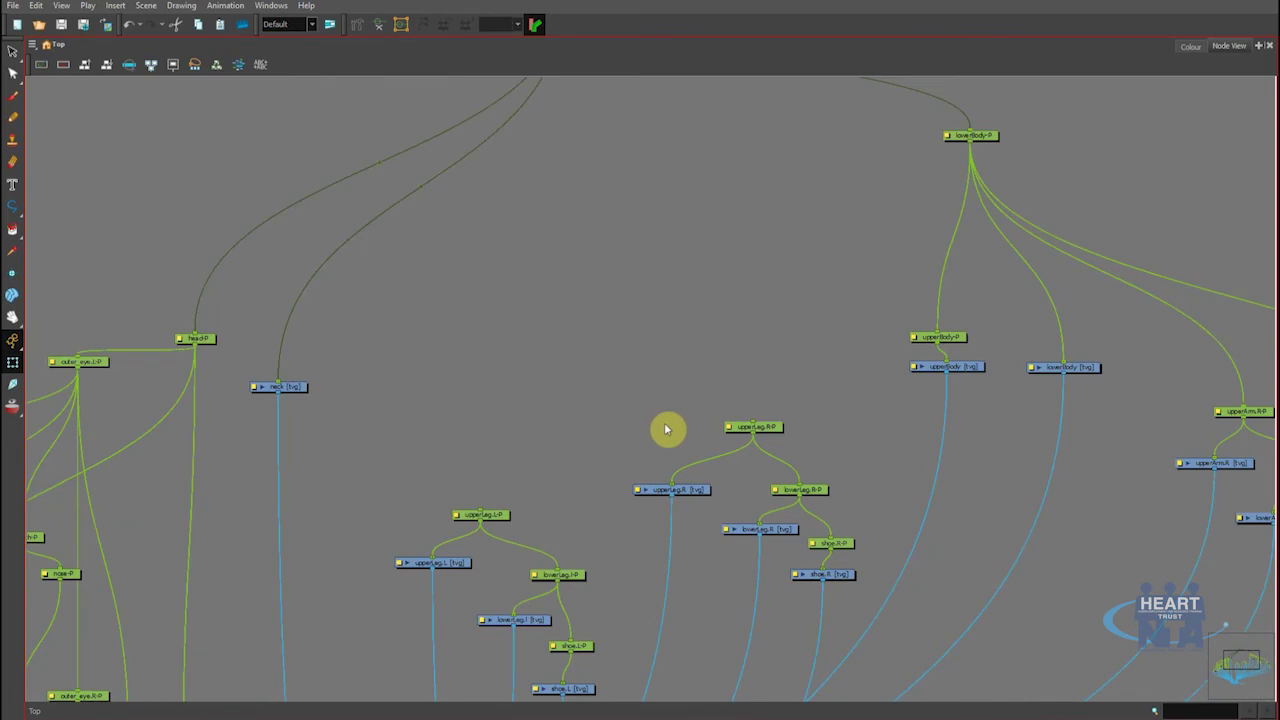
key(ctrl+f)
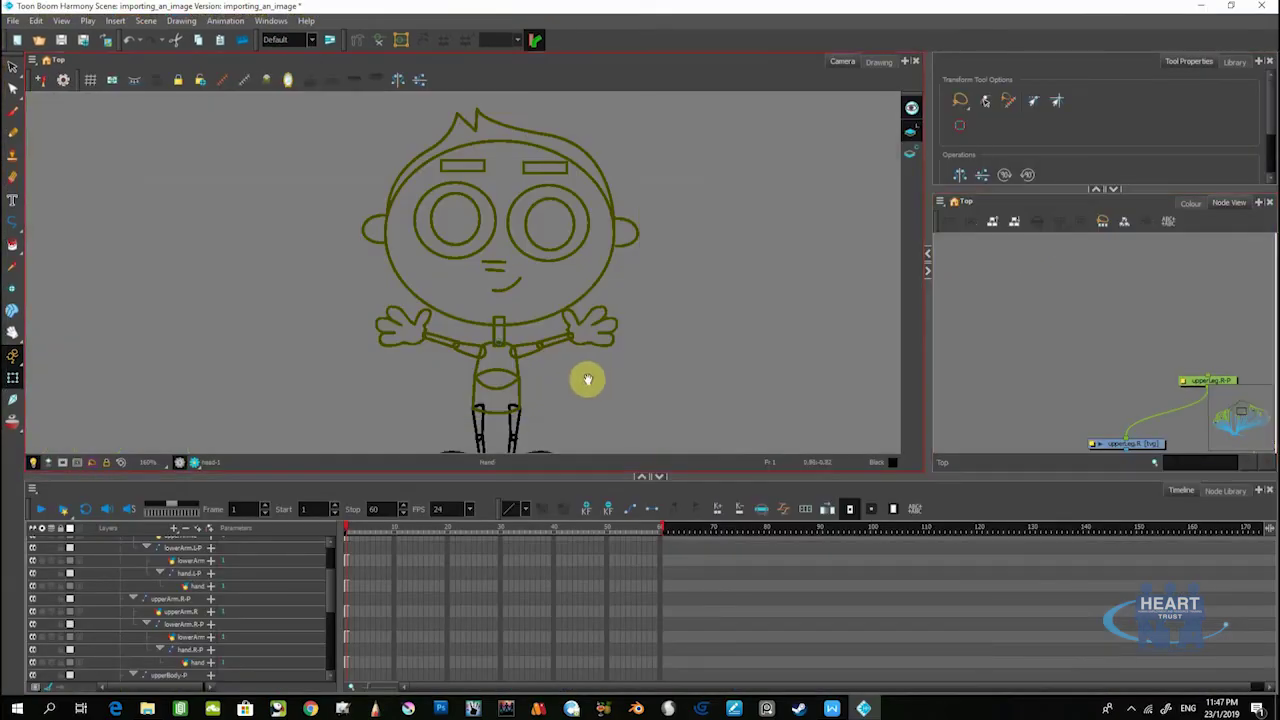
Clear the selection and connect the upperLeg.R-P and upperLeg.L-P pegs as children of lowerBody-P in the enlarged node network
drag(588, 380, 583, 350)
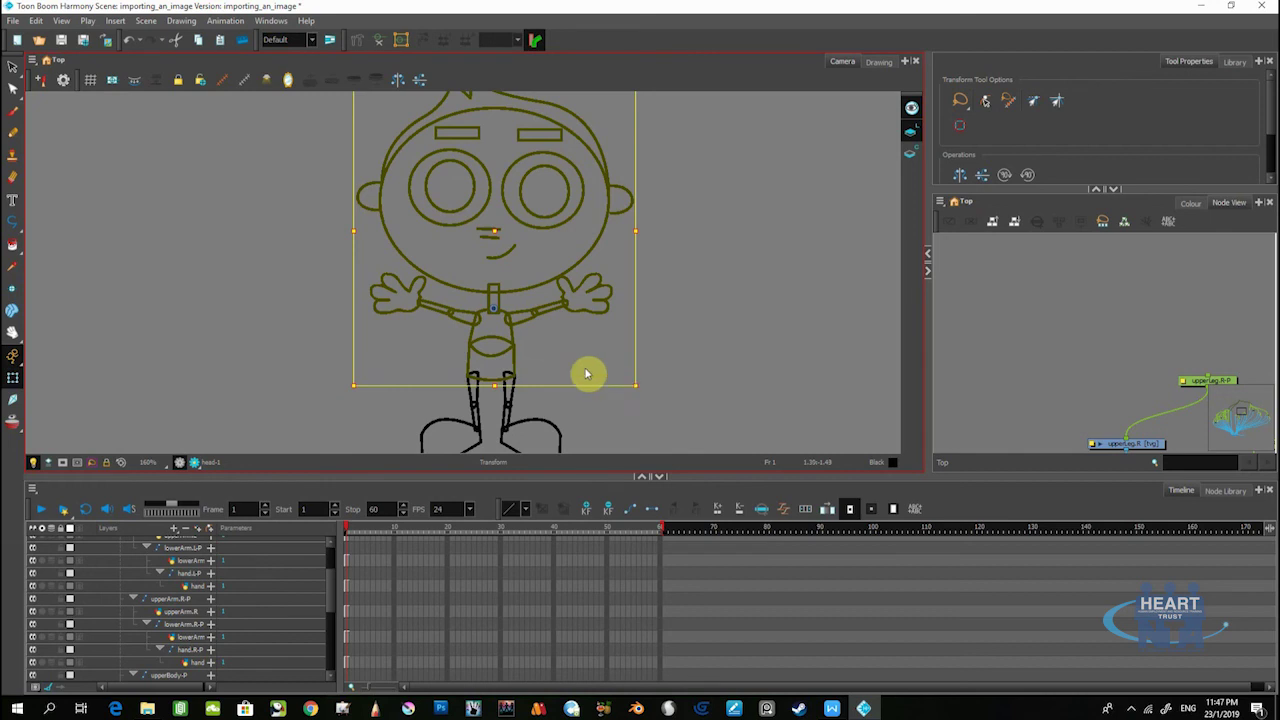
drag(526, 311, 520, 350)
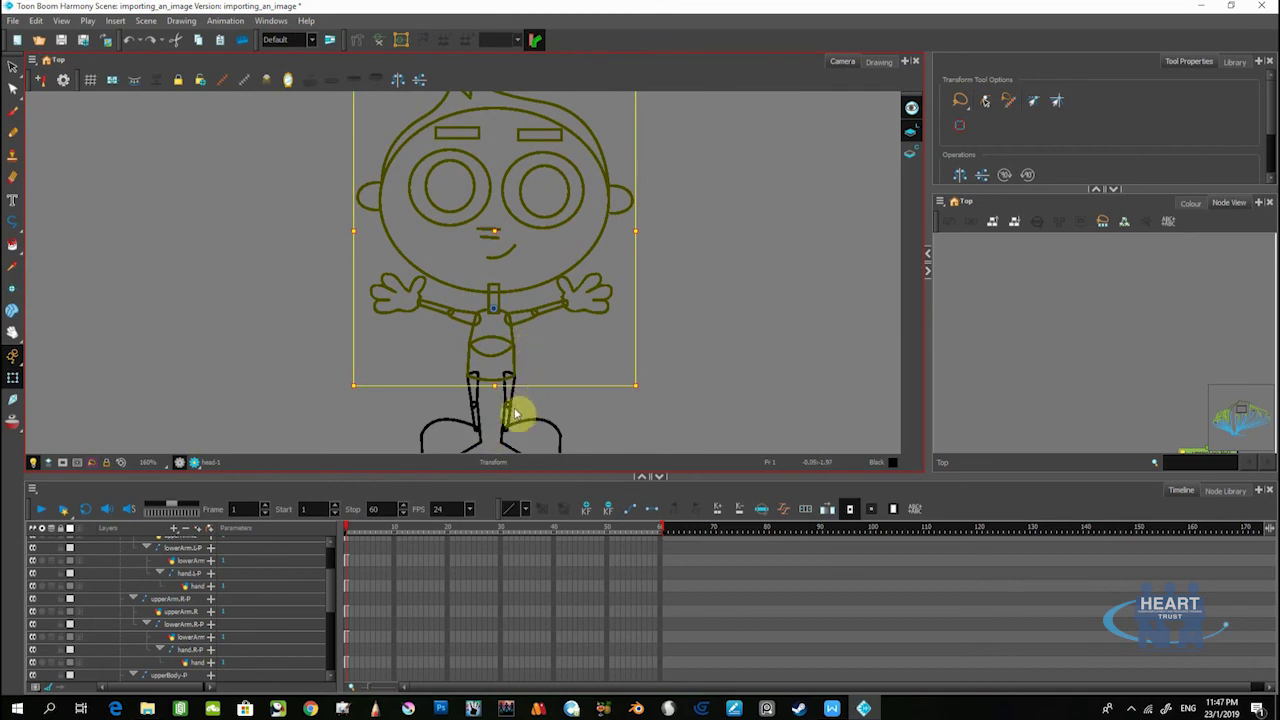
click(1066, 346)
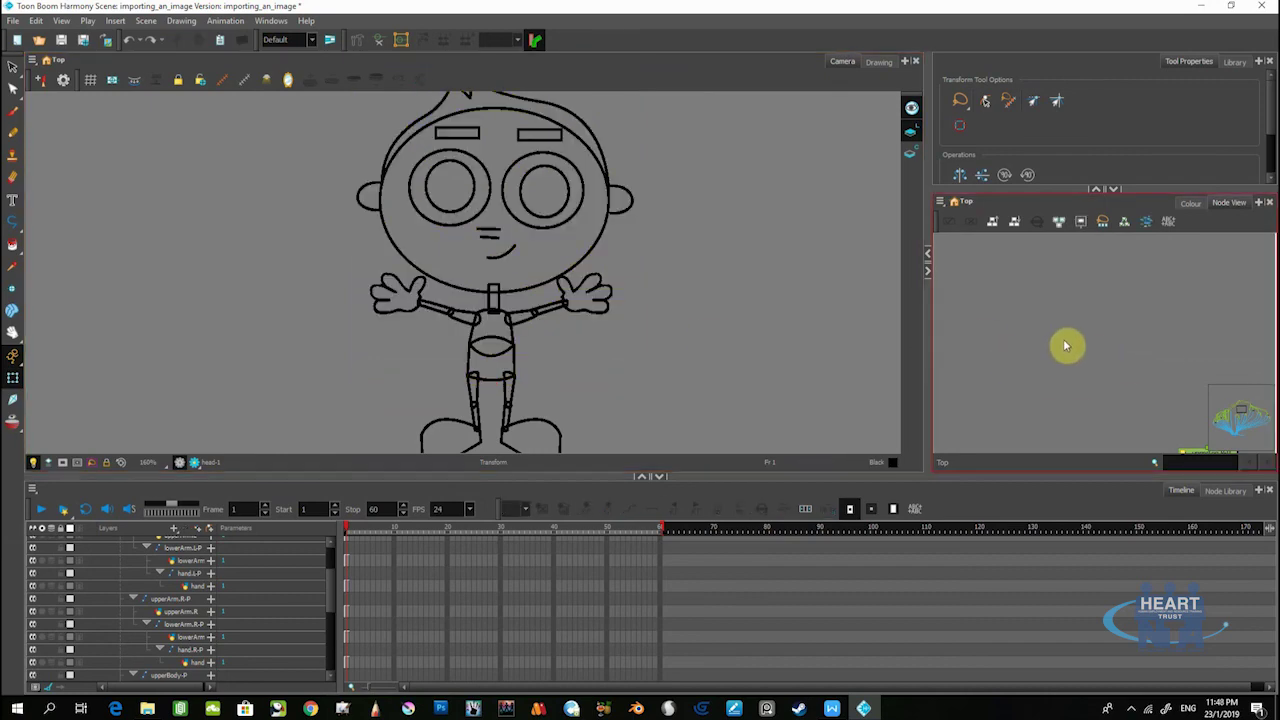
key(ctrl+f)
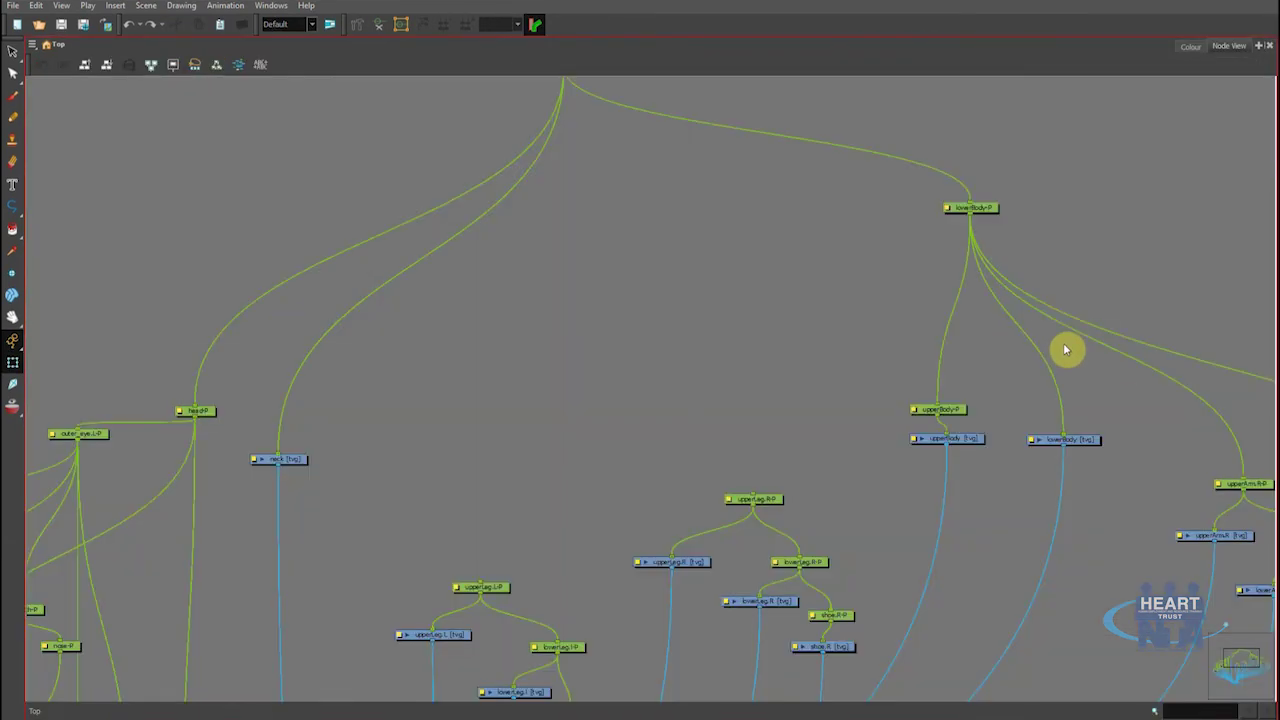
scroll(800, 418, down, 1)
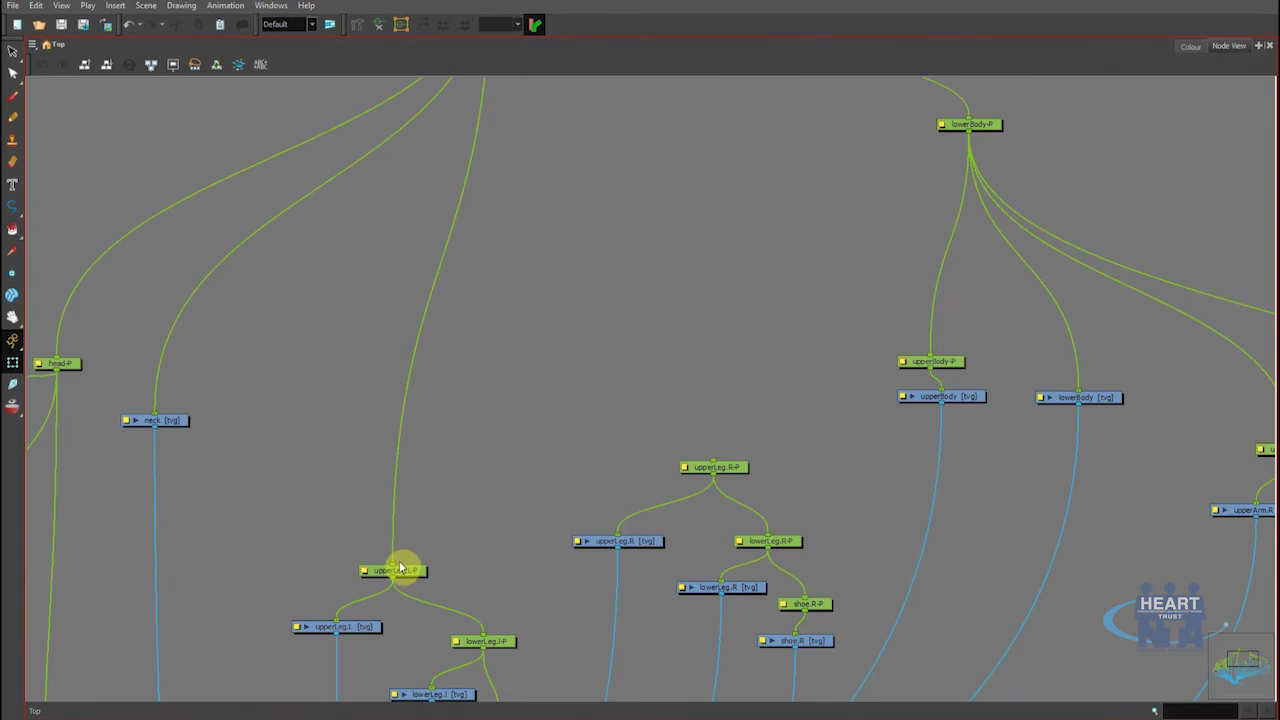
drag(393, 566, 399, 537)
drag(532, 538, 512, 560)
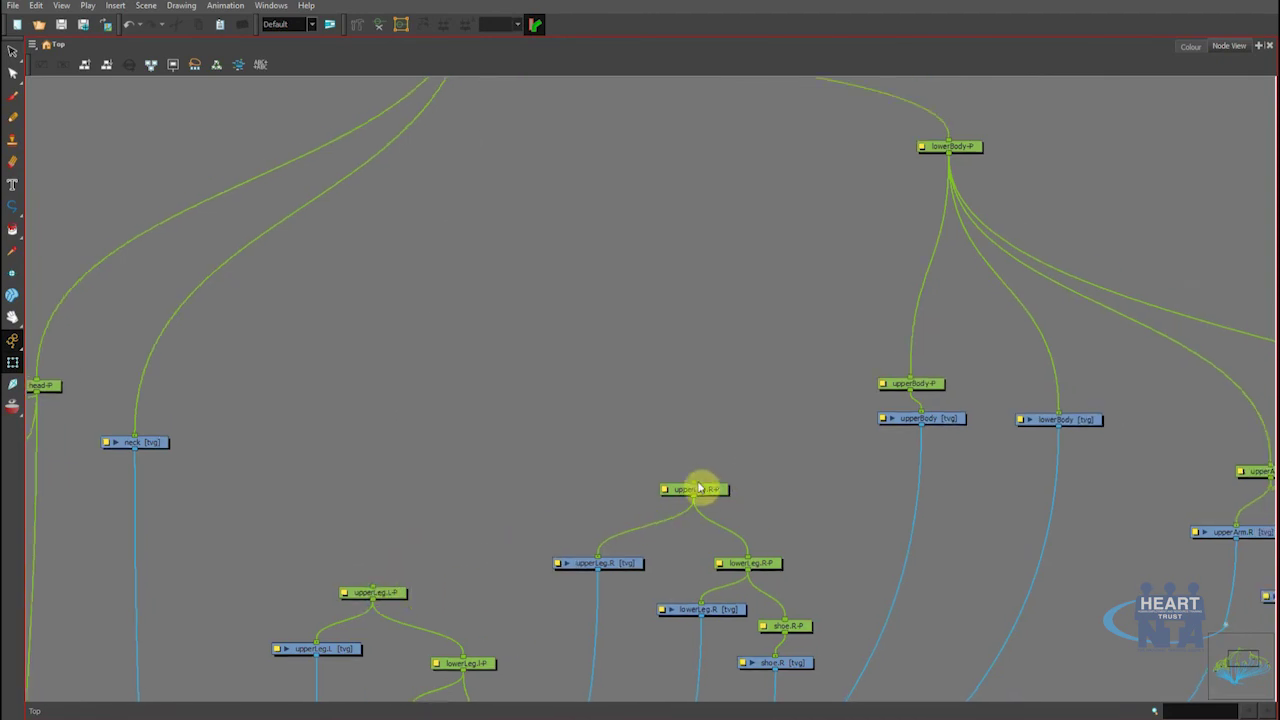
drag(694, 485, 972, 165)
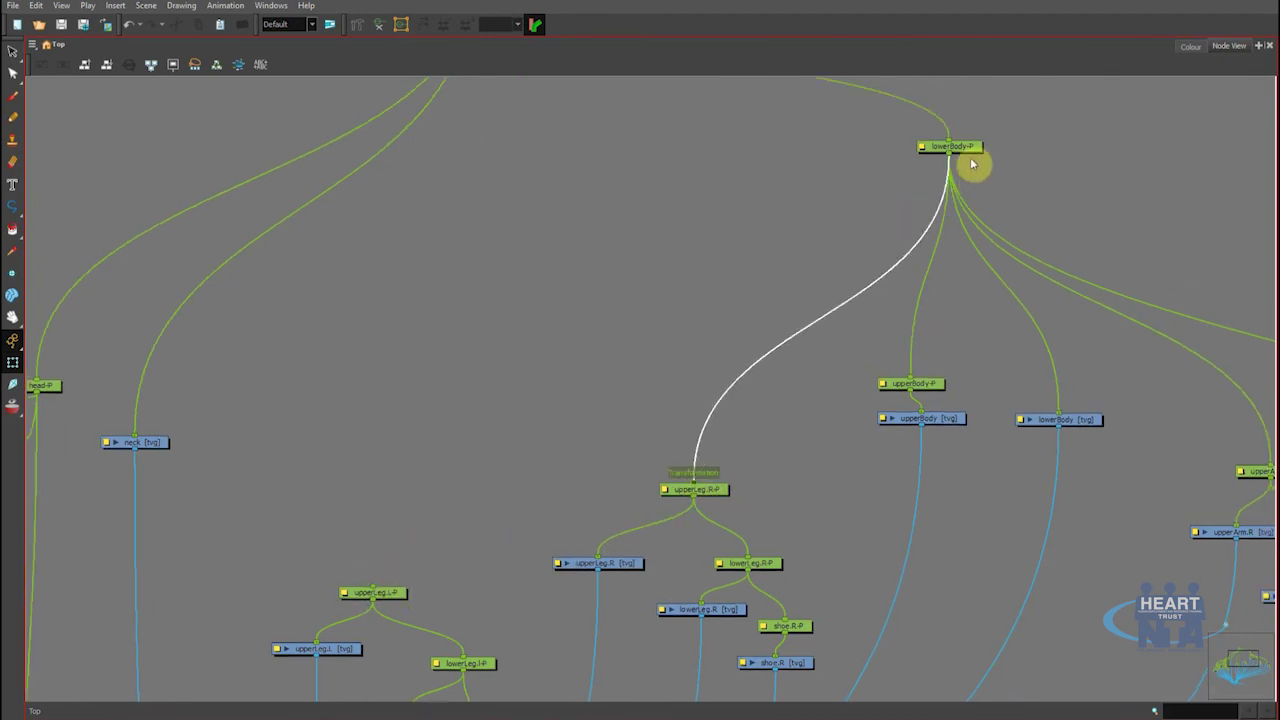
drag(375, 590, 972, 165)
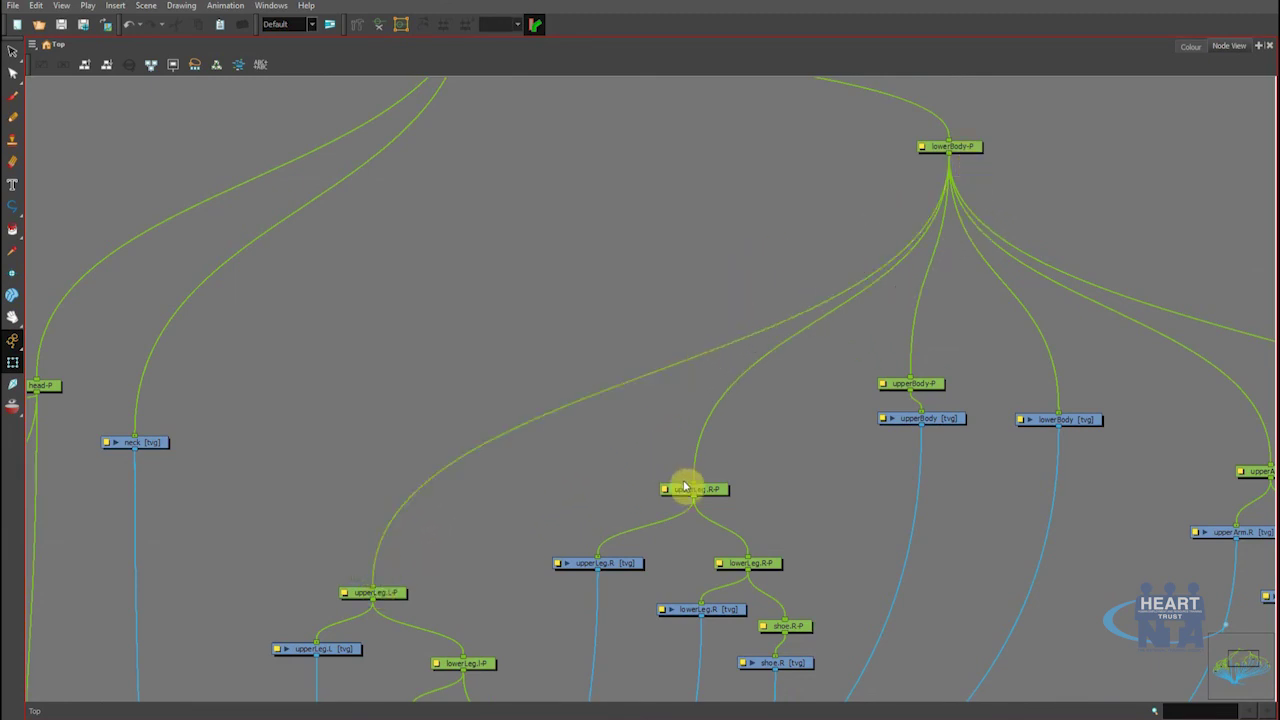
Select the upperLeg.L-P and upperLeg.R-P pegs in turn and check the attached leg in the camera view
click(714, 491)
click(381, 600)
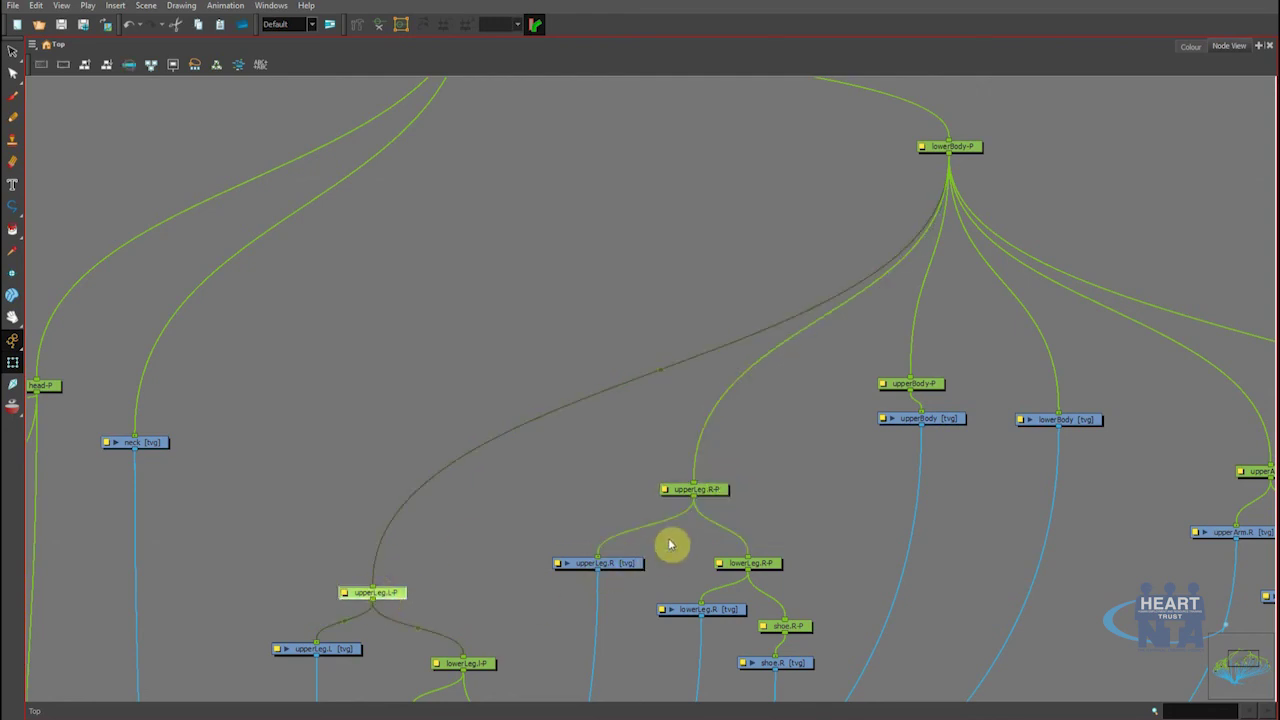
click(723, 491)
key(ctrl+f)
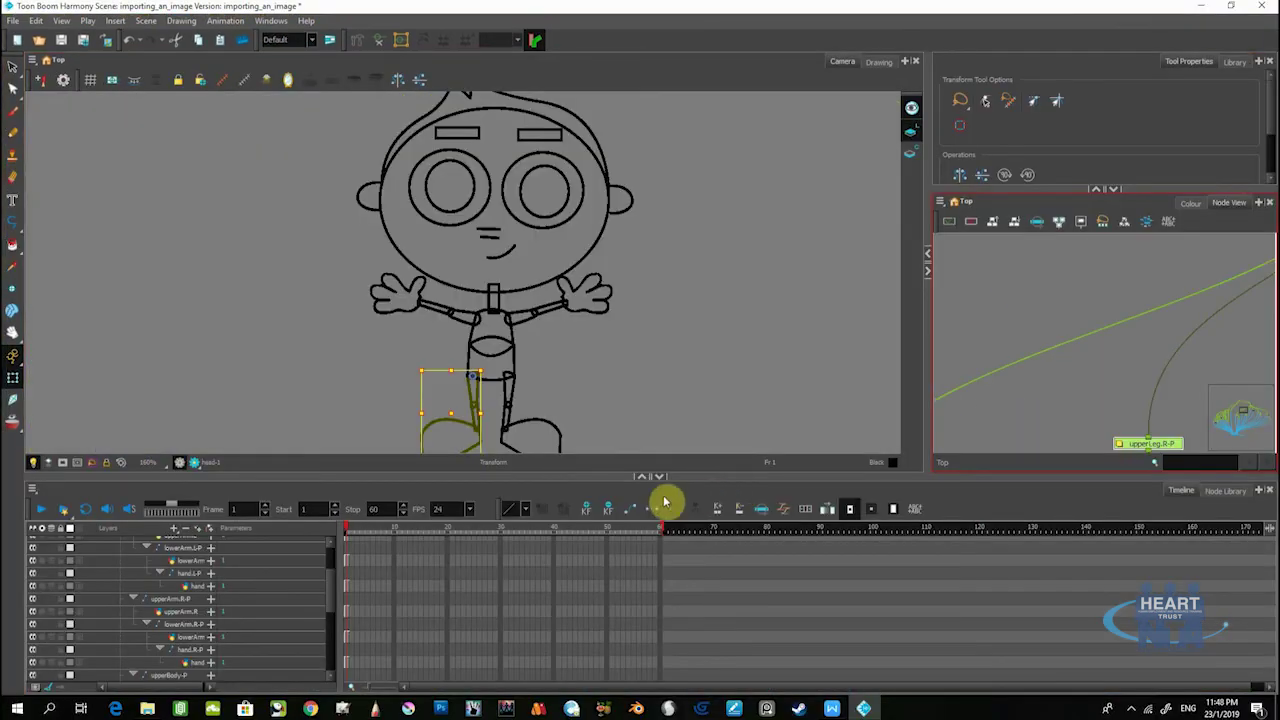
mouse_move(543, 388)
mouse_down()
mouse_move(529, 332)
mouse_move(538, 380)
mouse_up()
key(space)
drag(589, 339, 574, 366)
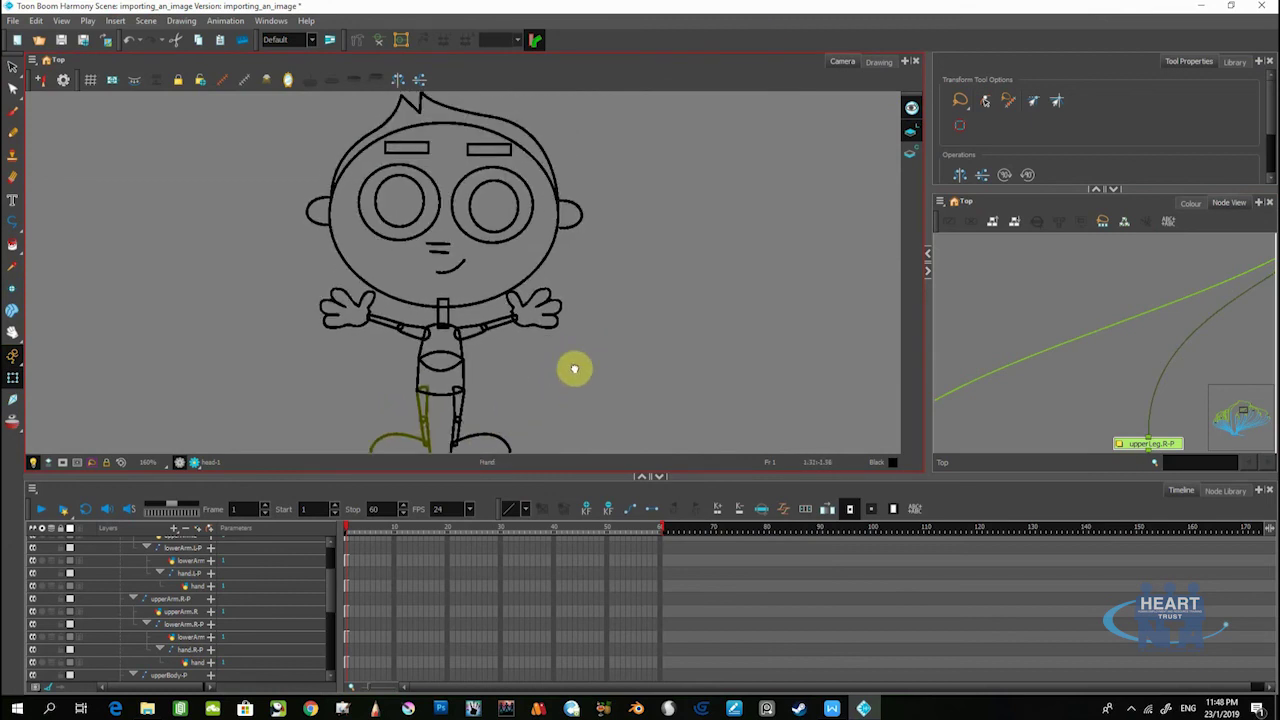
Examine the complete peg hierarchy from neck-P down to the limbs in an enlarged view of the node network
click(1060, 349)
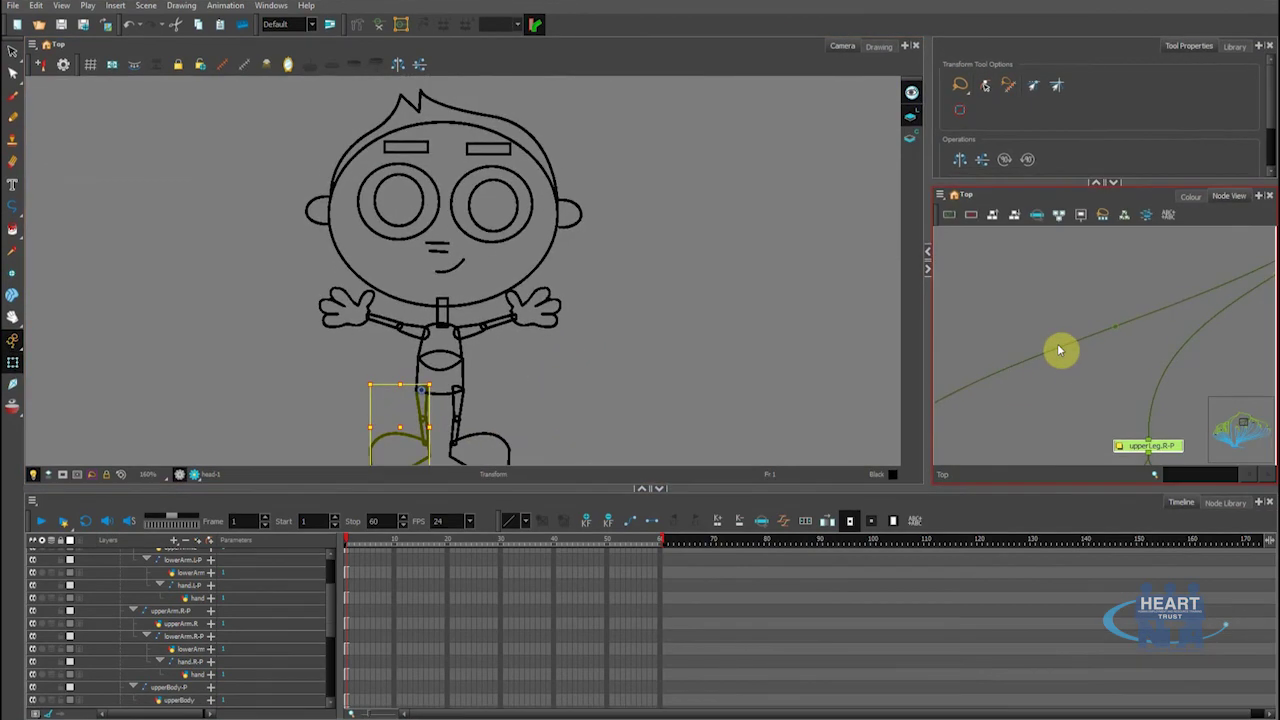
key(ctrl+f)
scroll(895, 390, down, 4)
key(space)
drag(778, 436, 621, 286)
drag(660, 338, 697, 563)
scroll(646, 314, up, 3)
drag(577, 280, 651, 165)
scroll(640, 368, down, 3)
drag(621, 409, 657, 362)
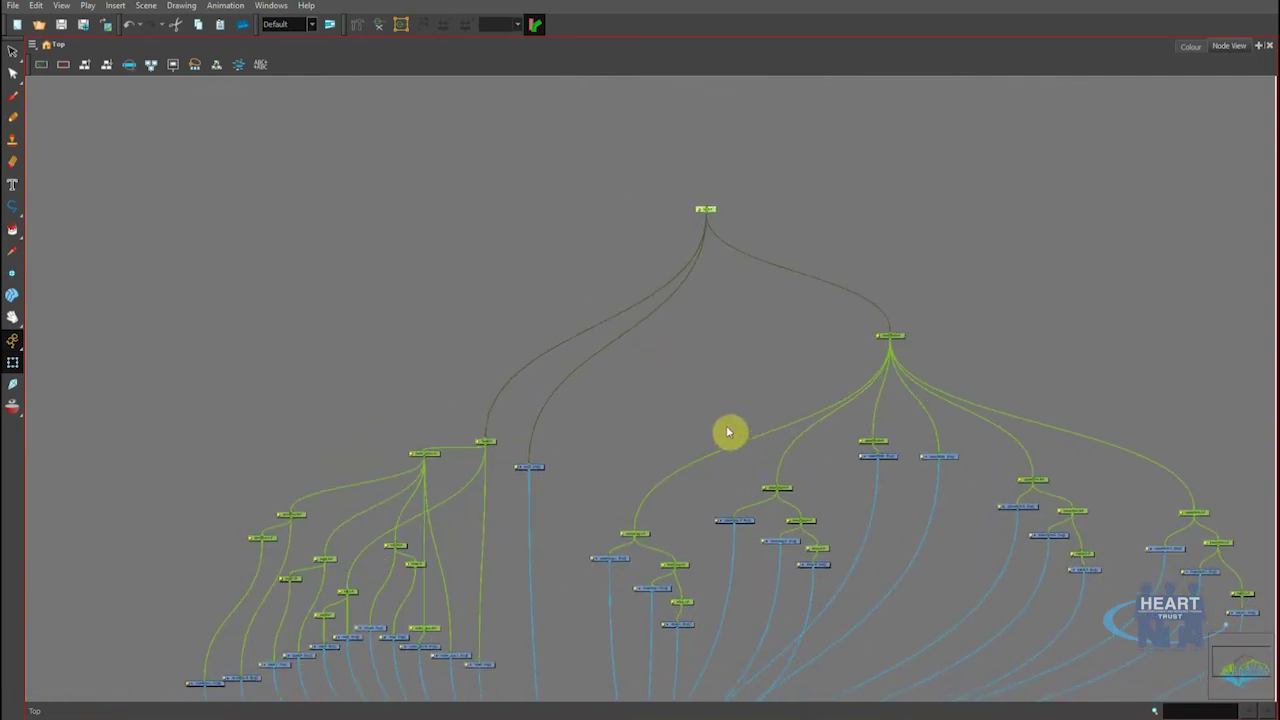
Rename the topmost peg, neck-P, as Master in its layer properties
scroll(780, 369, up, 3)
scroll(660, 370, up, 2)
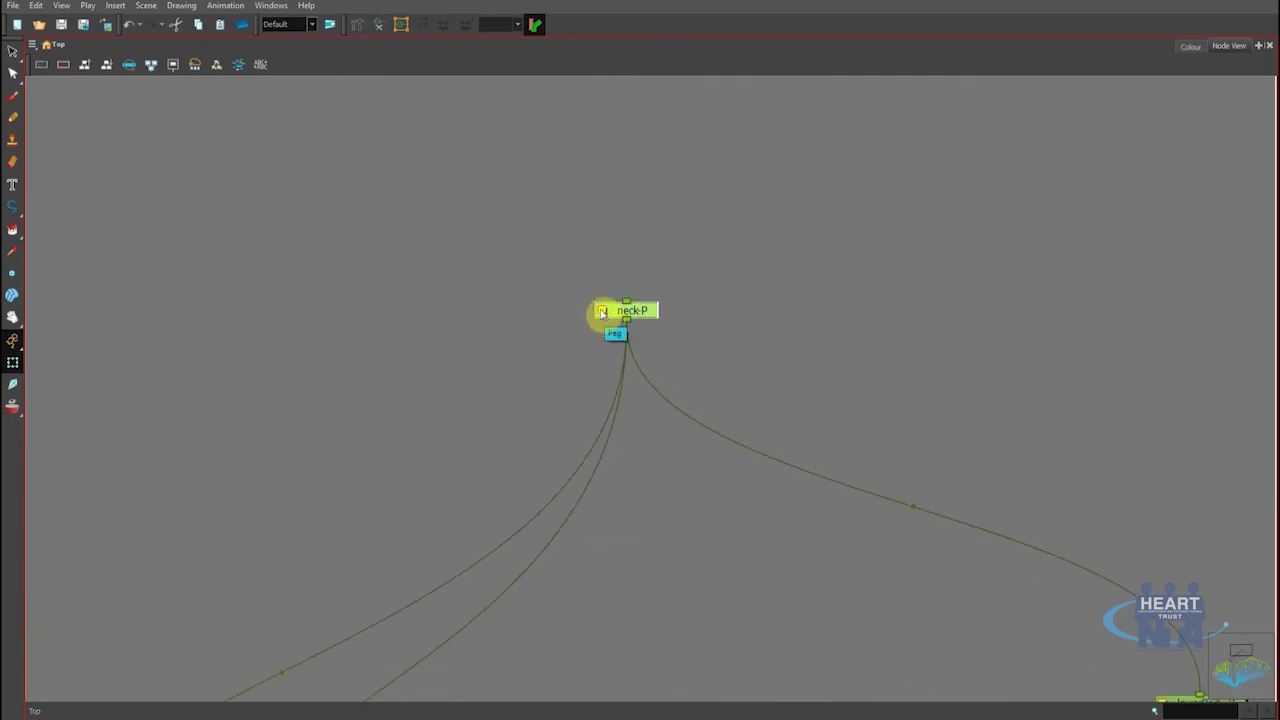
click(602, 312)
click(832, 80)
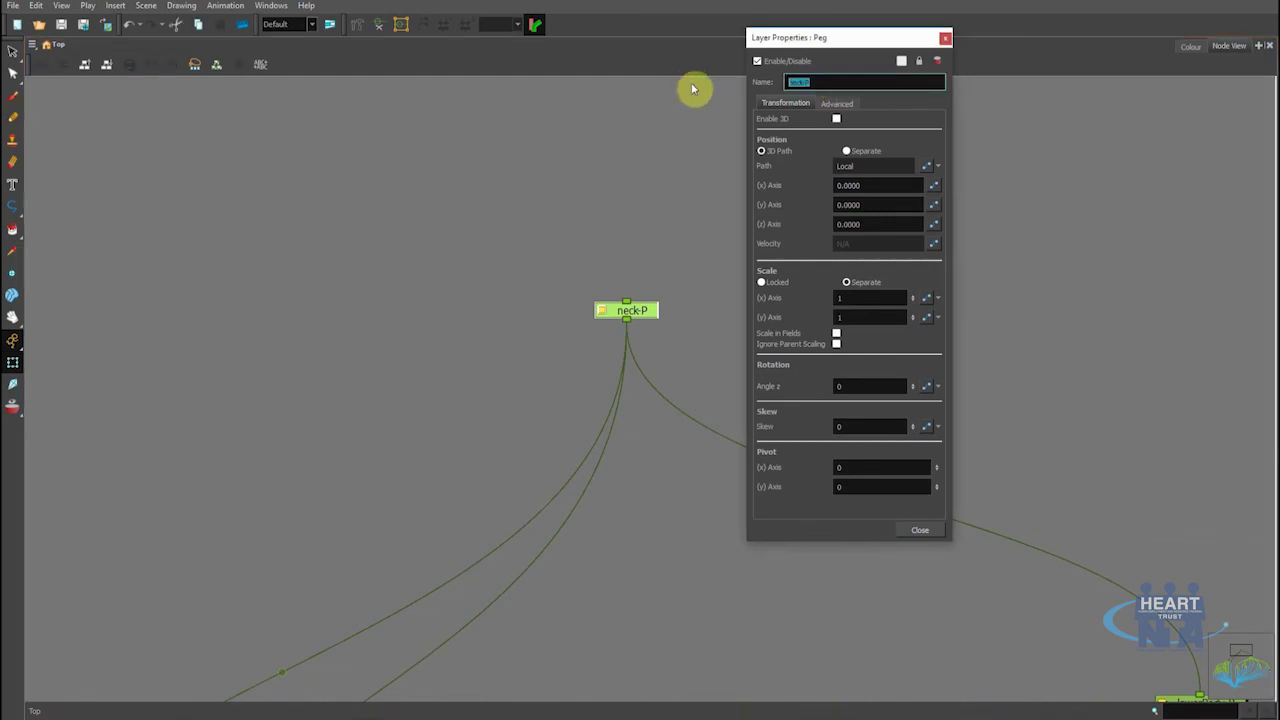
text(Master)
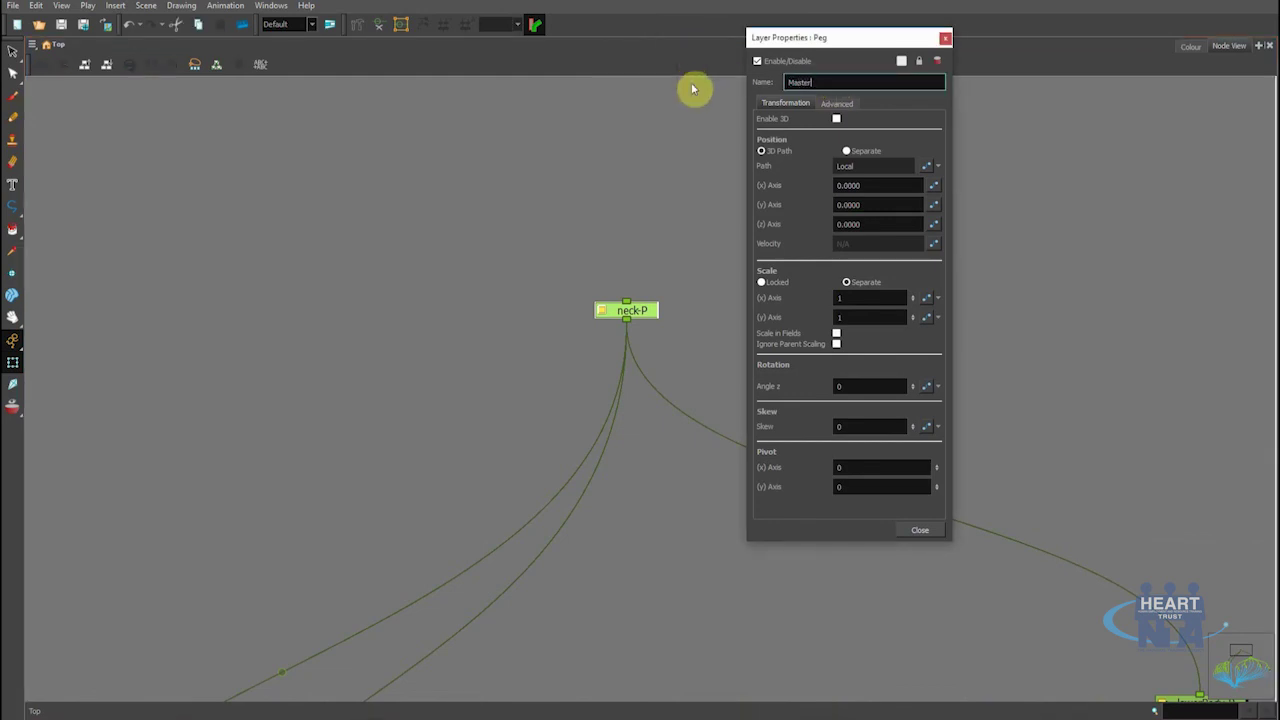
click(944, 41)
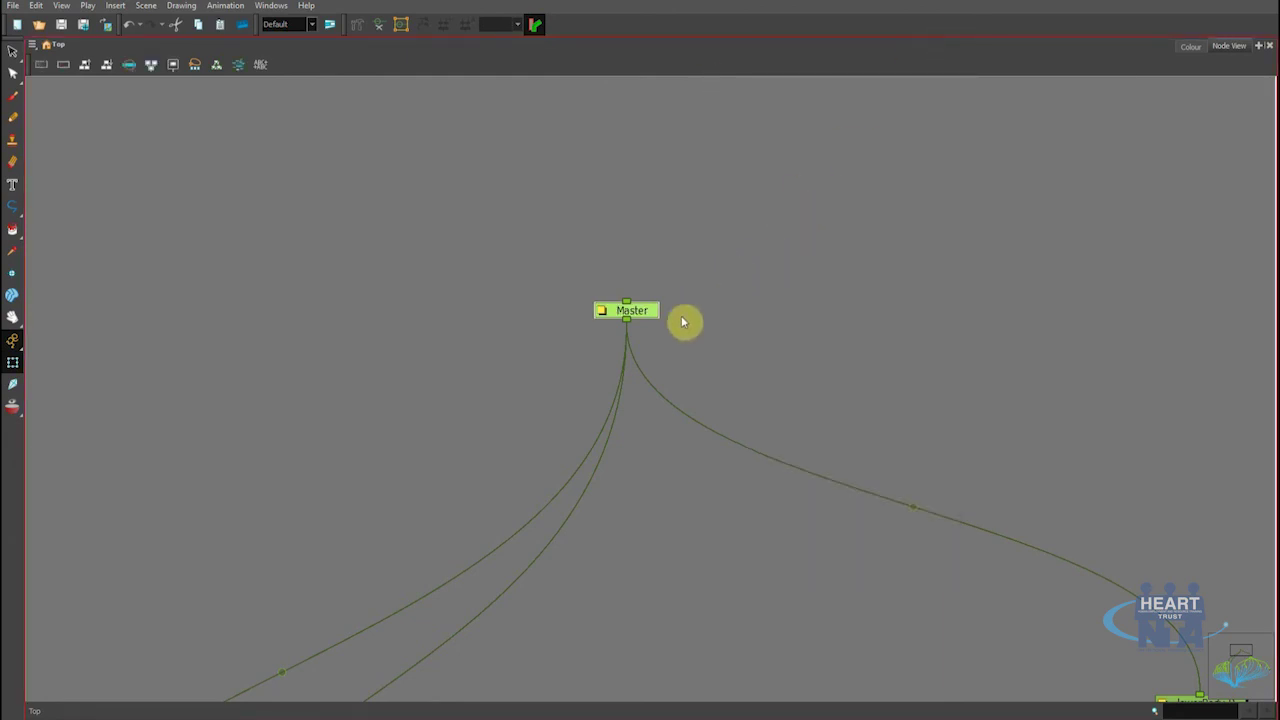
Try the Drawing Pivot tool on the Master peg with the whole character in the camera view
key(ctrl+f)
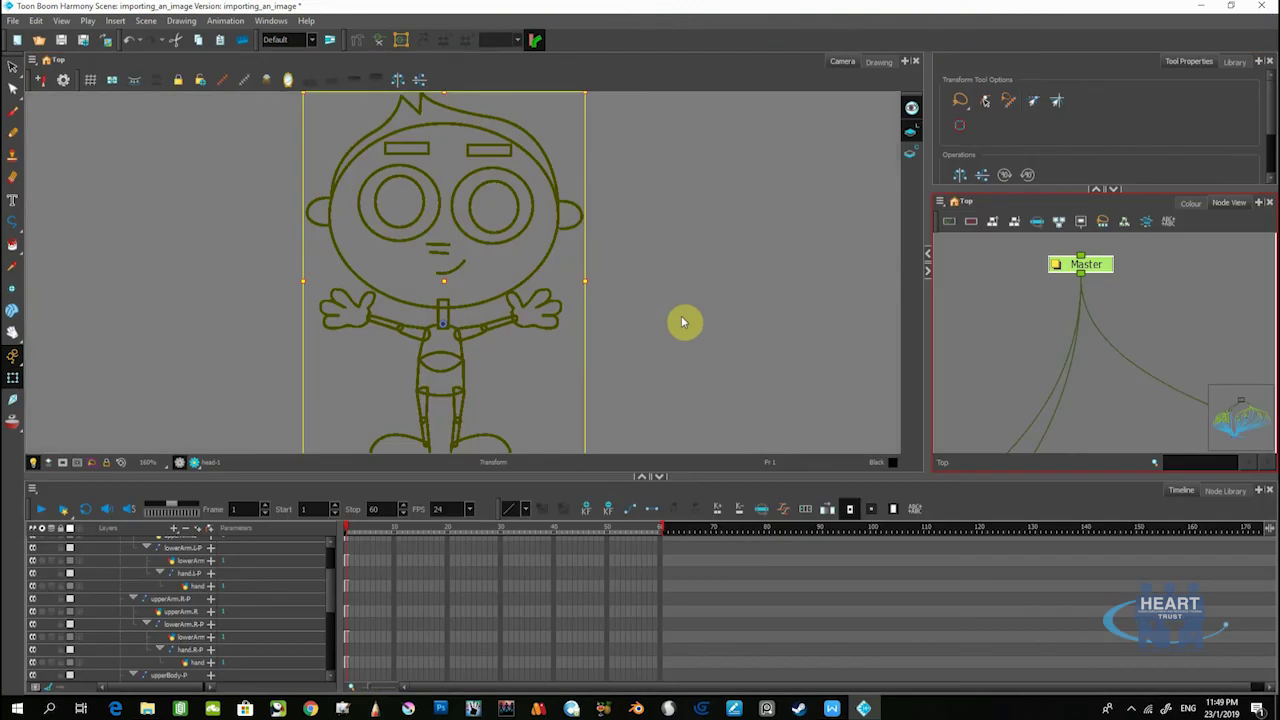
scroll(598, 362, down, 1)
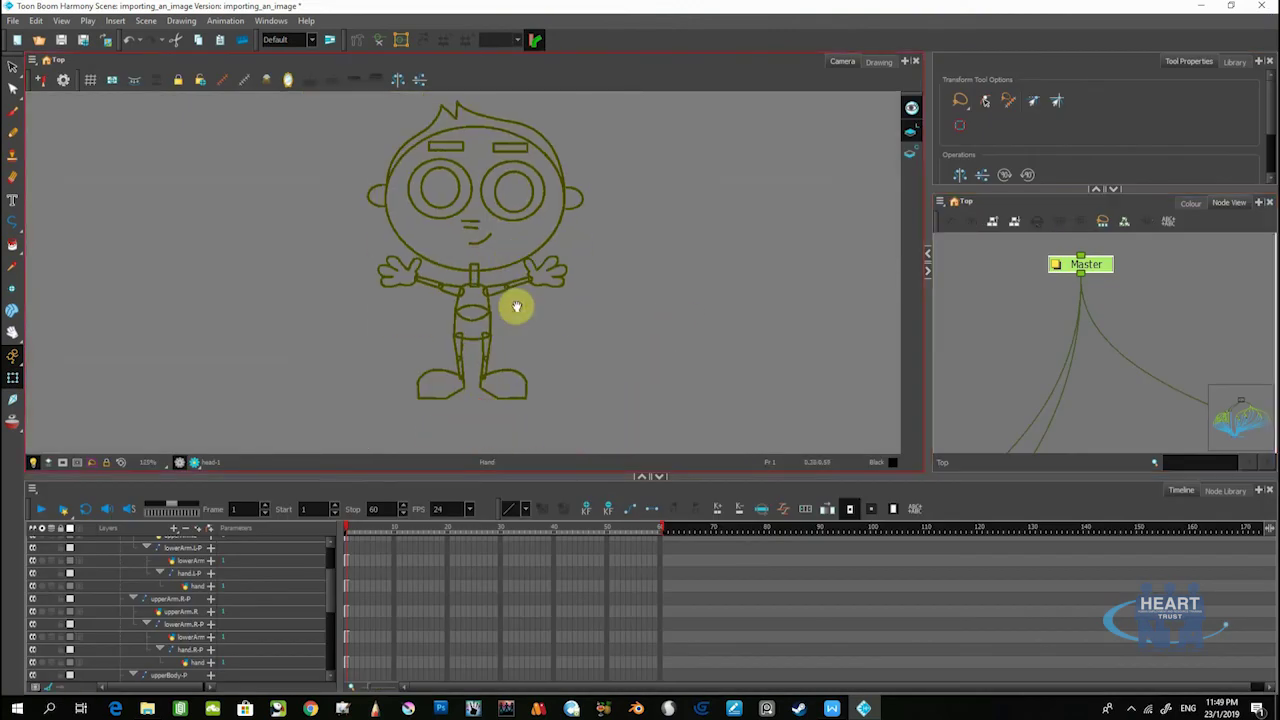
drag(1097, 263, 1111, 258)
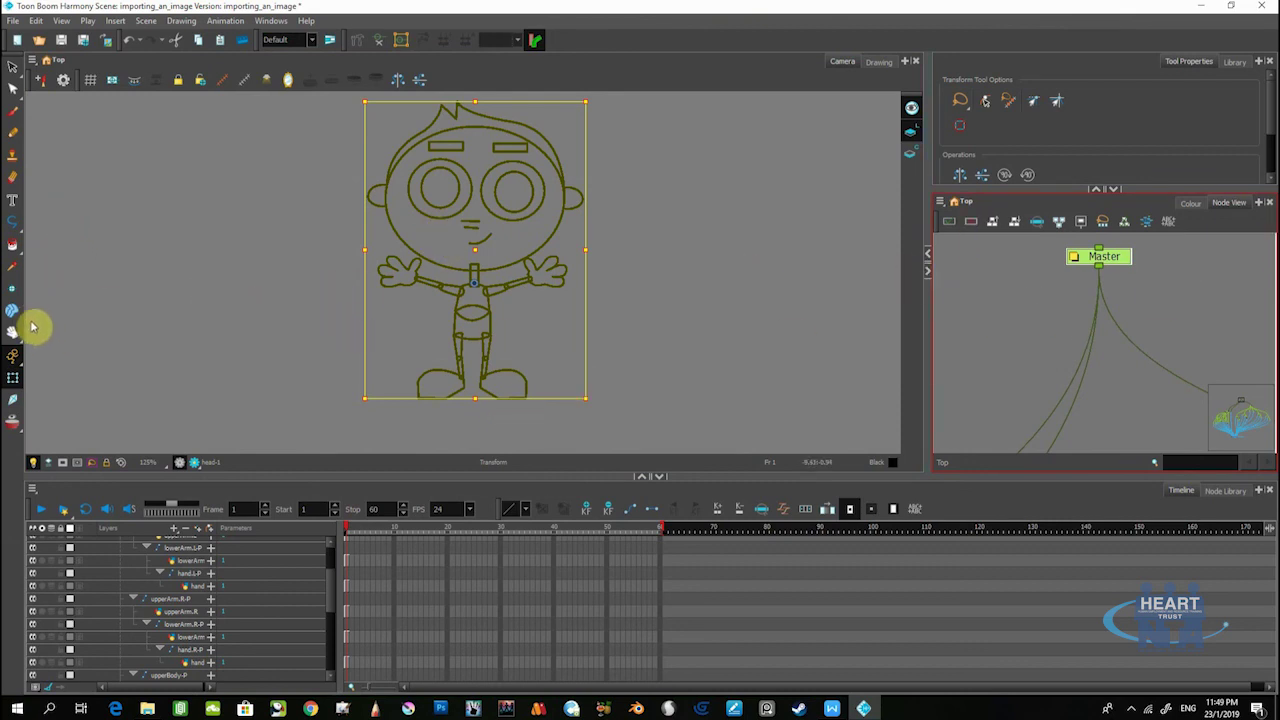
click(14, 291)
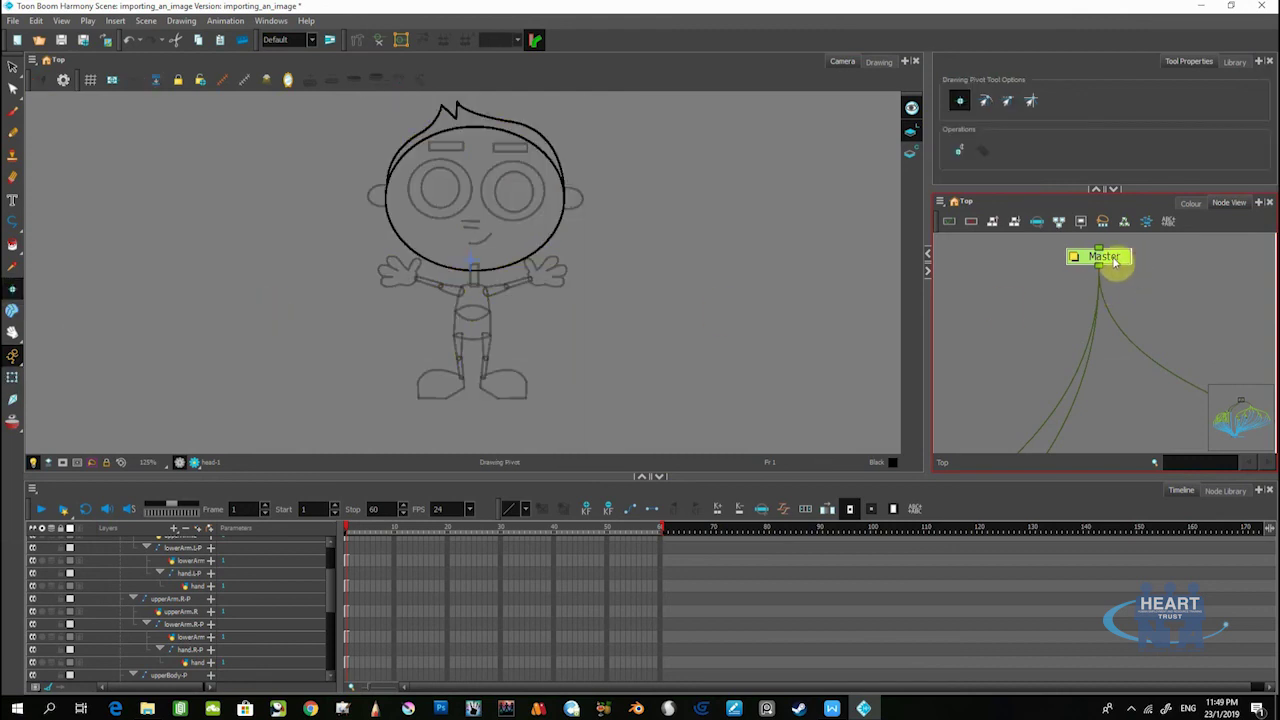
click(12, 382)
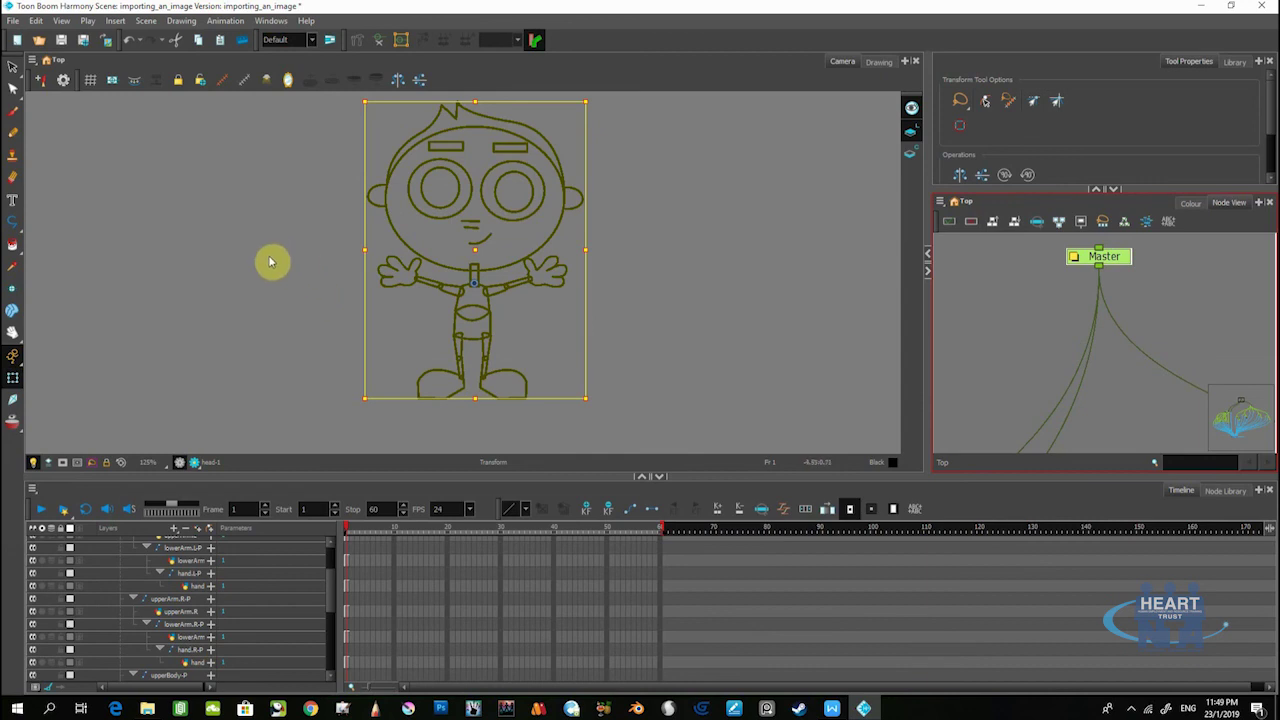
Show the Advanced Animation toolbar in the node view
click(275, 21)
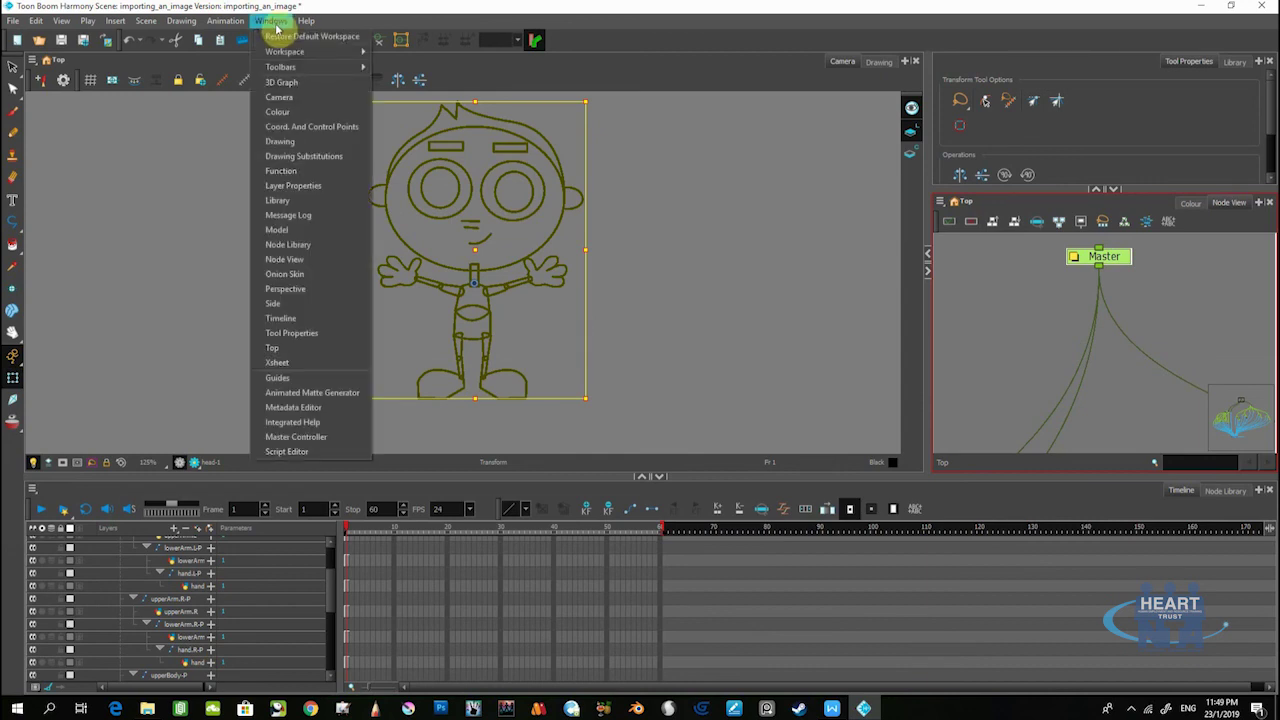
mouse_move(284, 54)
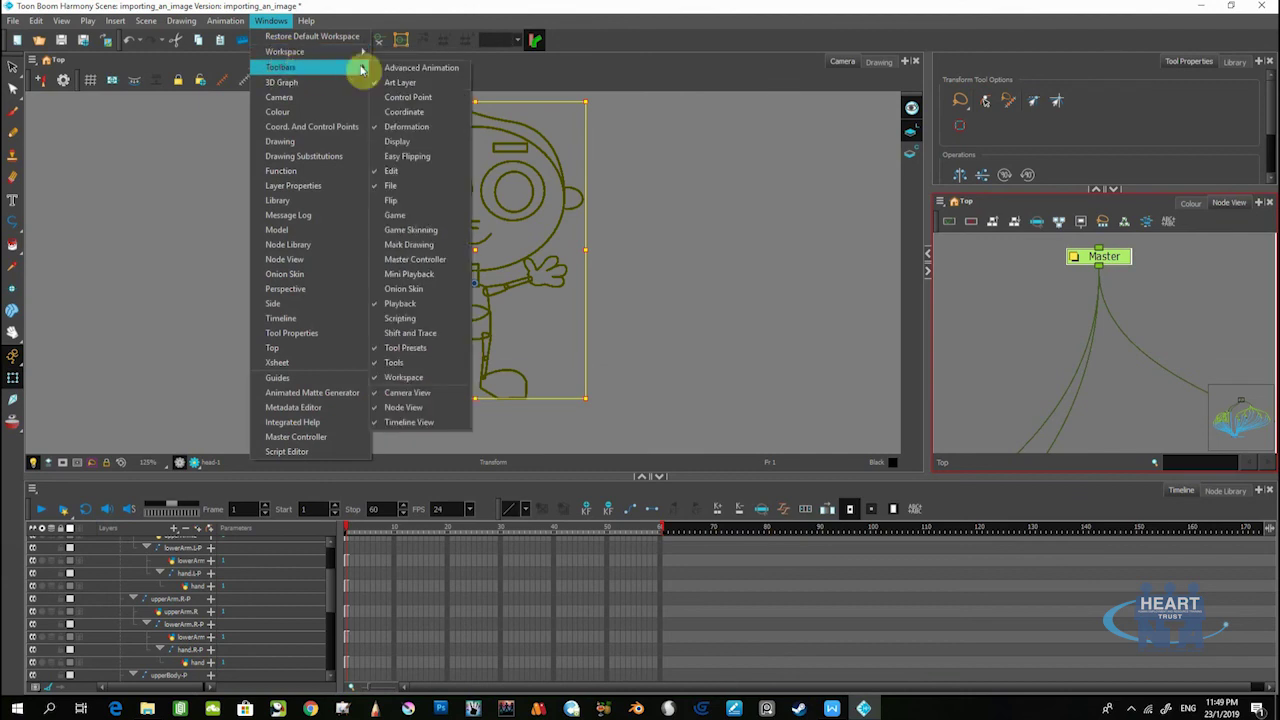
click(413, 70)
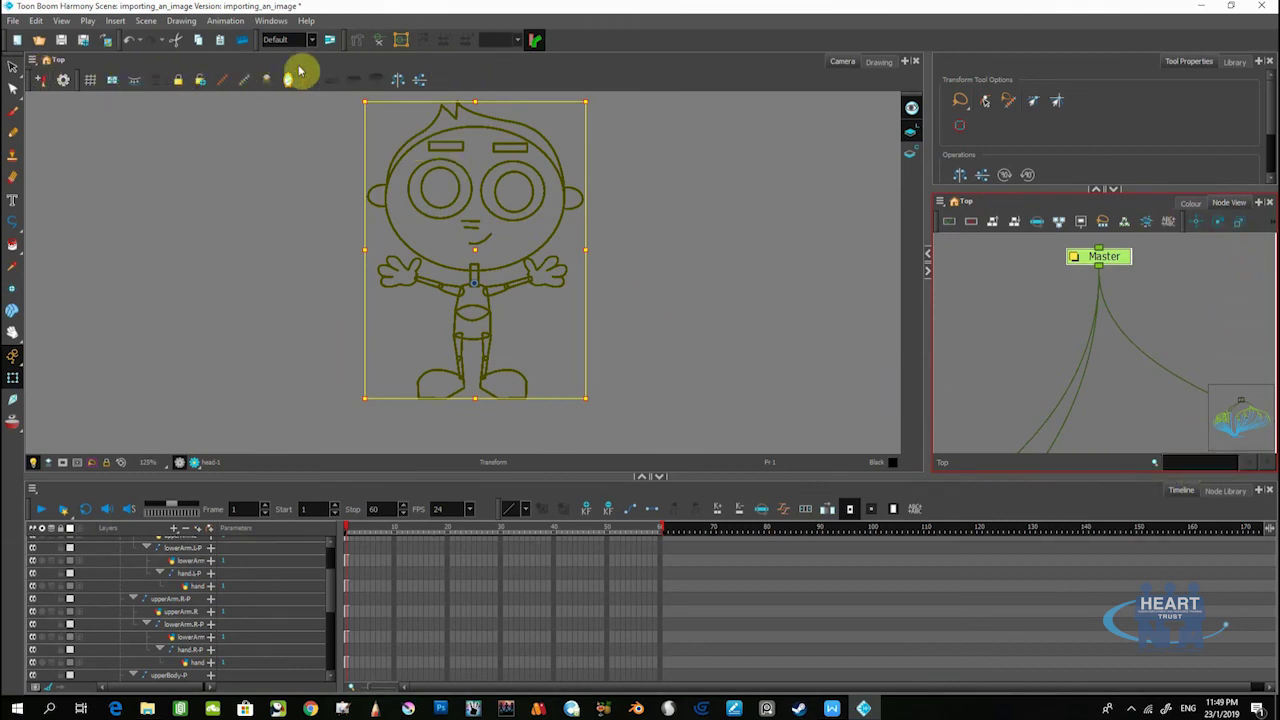
Move the Master peg's pivot down between the character's shoes with the Translate tool, return to the Transform tool and deselect
click(1200, 224)
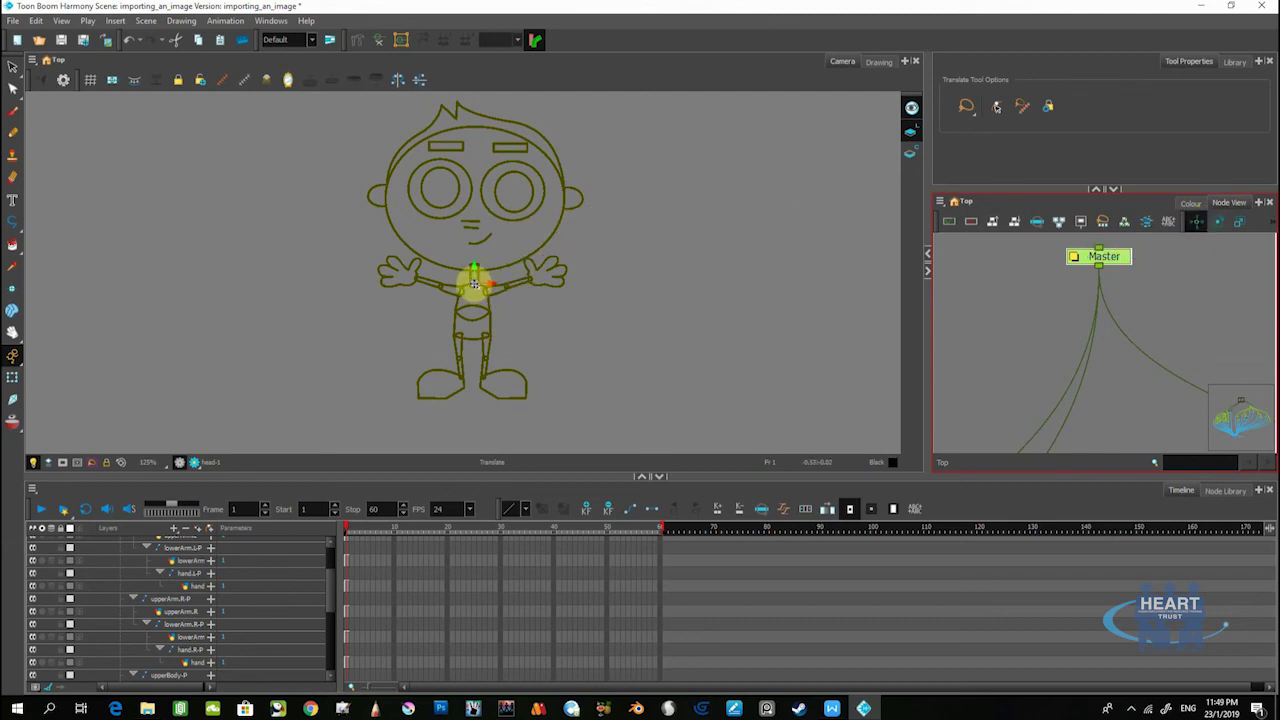
click(474, 285)
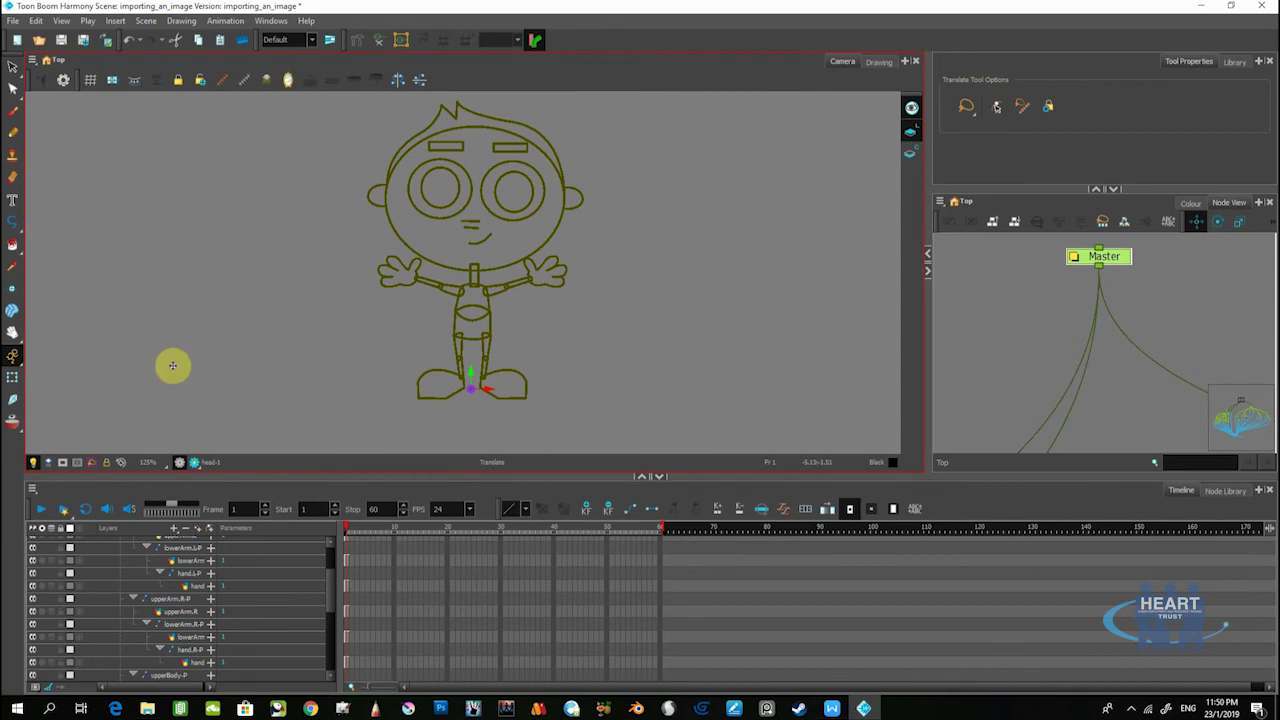
click(10, 380)
click(794, 260)
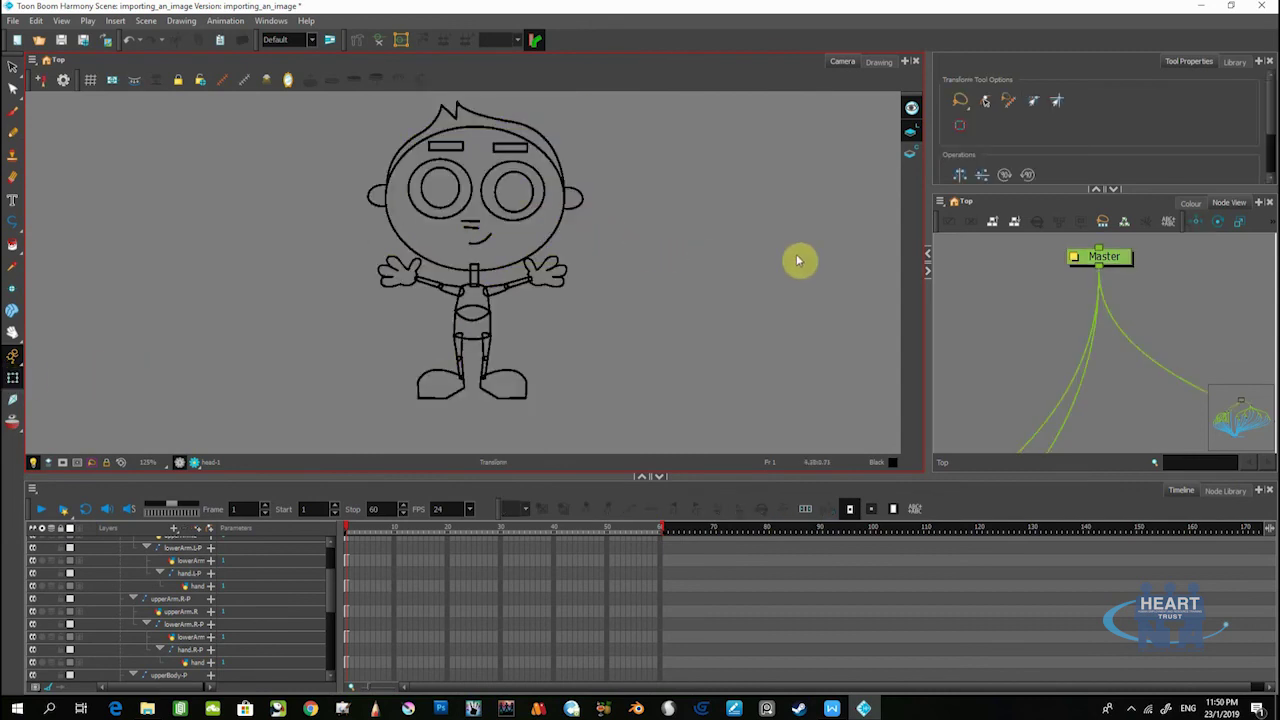
Reselect the Master peg and test-transform the whole character around its pivot between the shoes
click(1106, 263)
click(1118, 259)
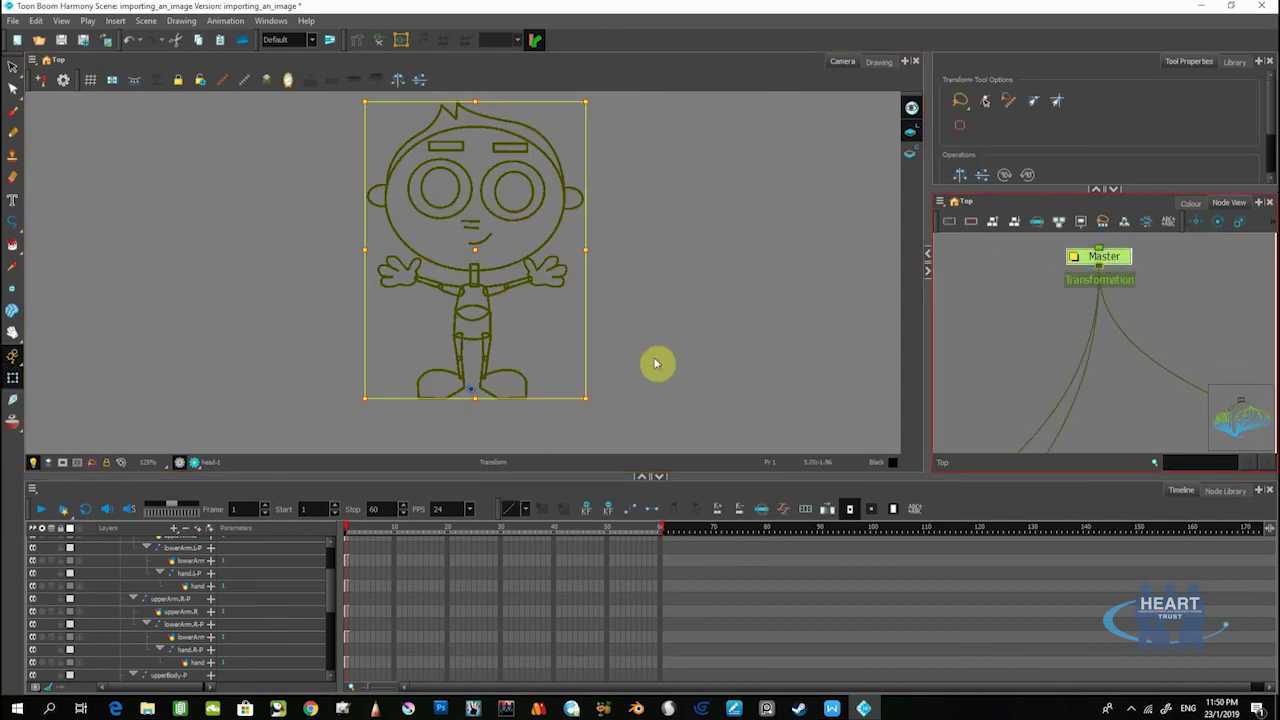
mouse_move(677, 320)
mouse_down()
mouse_move(657, 349)
mouse_move(668, 355)
mouse_up()
mouse_move(590, 138)
mouse_down()
mouse_move(557, 120)
mouse_move(680, 171)
mouse_move(624, 156)
mouse_move(535, 180)
mouse_up()
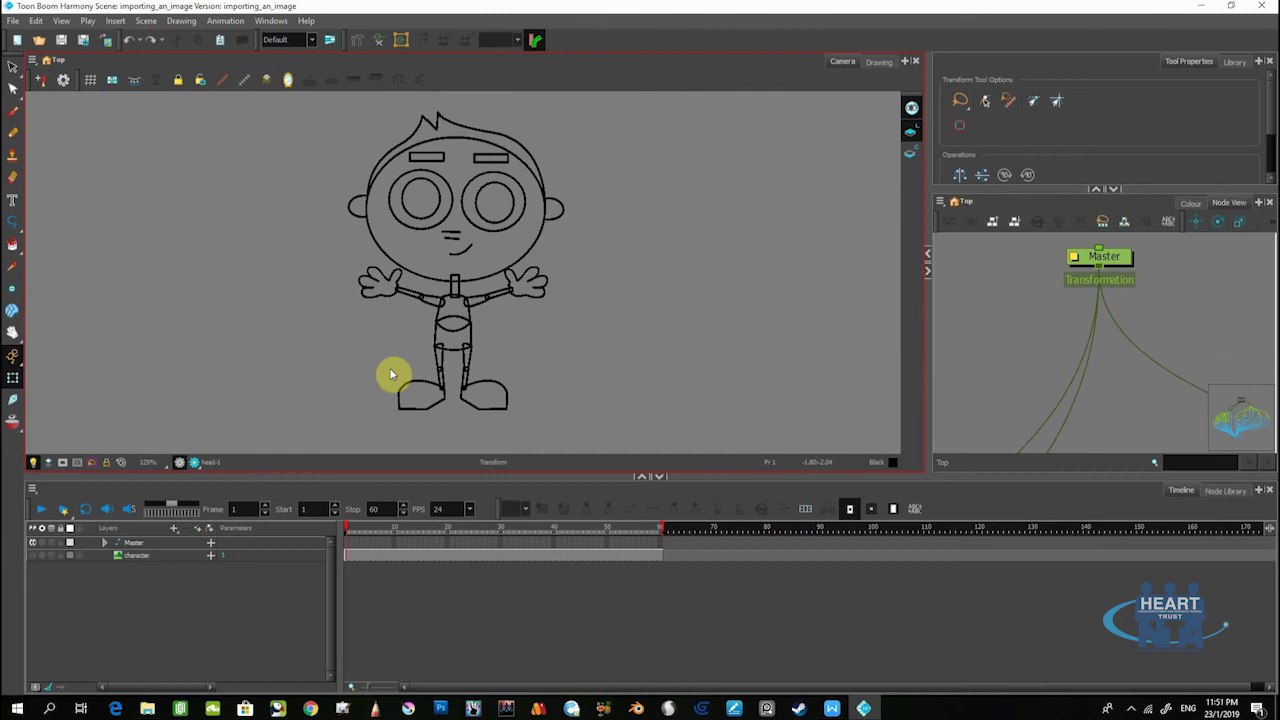
Select the shoe.R drawing, step the selection up through its parent pegs to Master, and return one level to the lower body
click(423, 423)
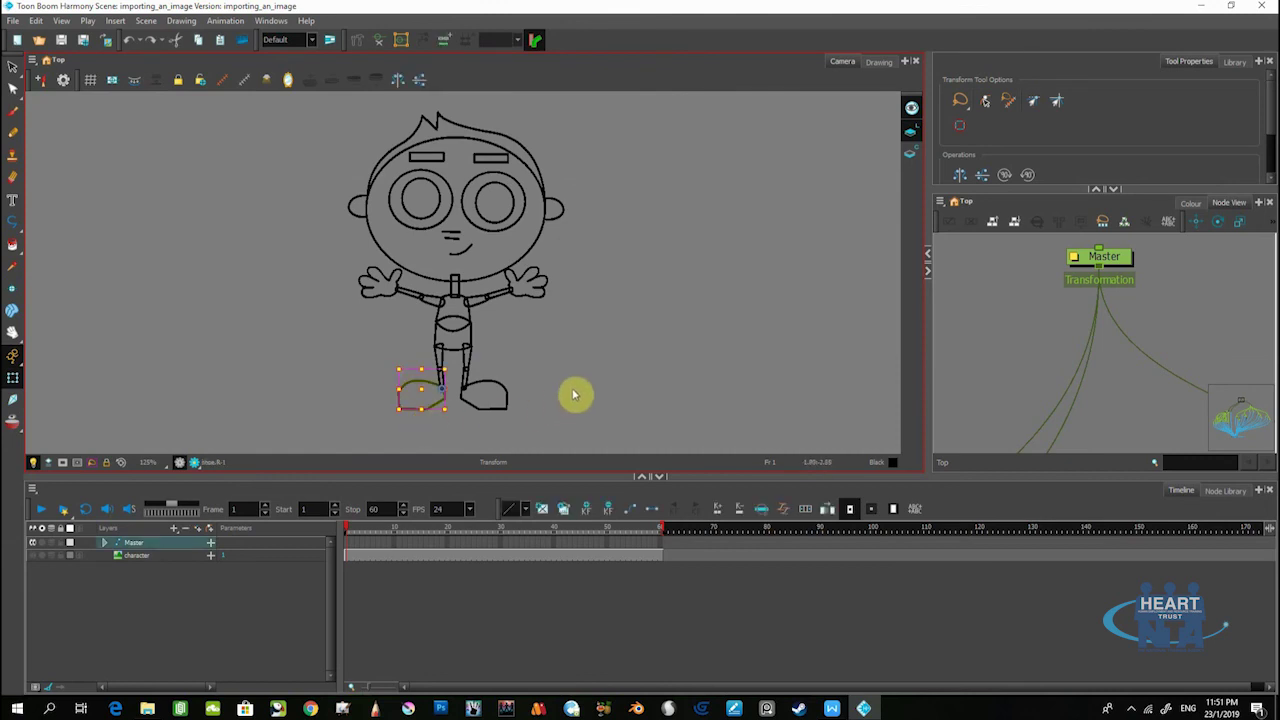
scroll(520, 390, up, 3)
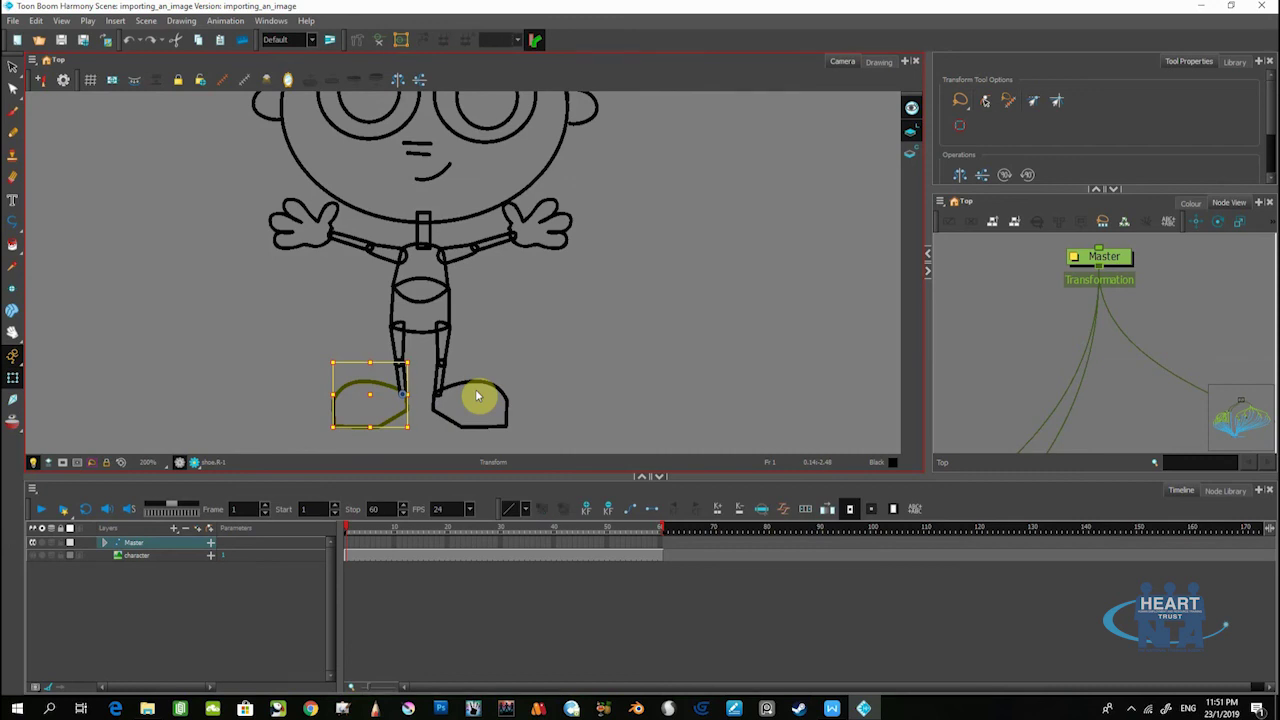
key(b)
key(b)
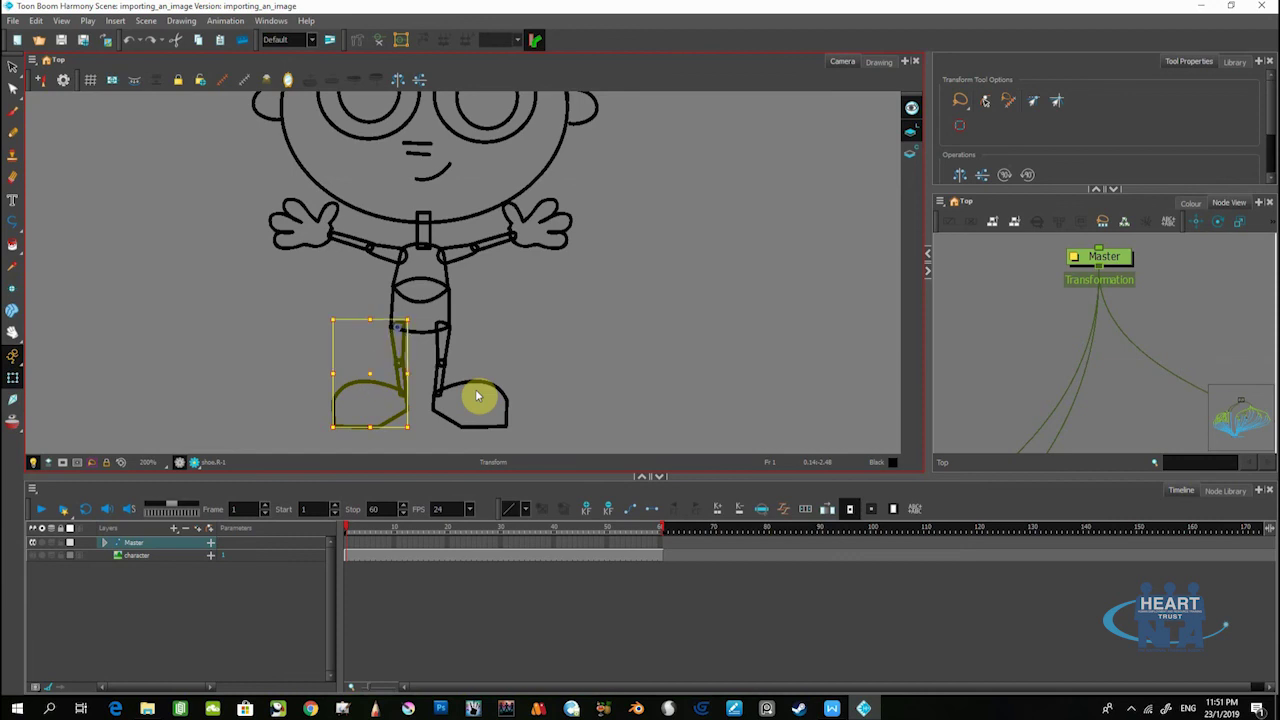
key(b)
key(b)
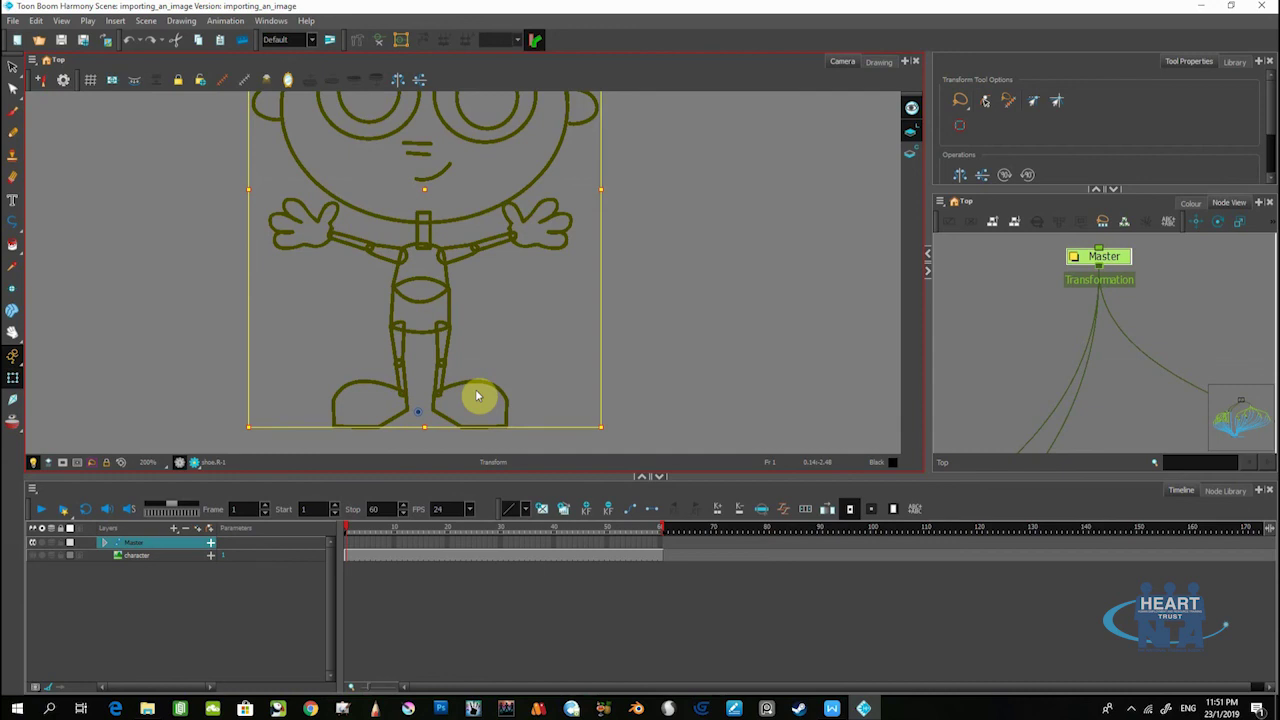
key(shift+b)
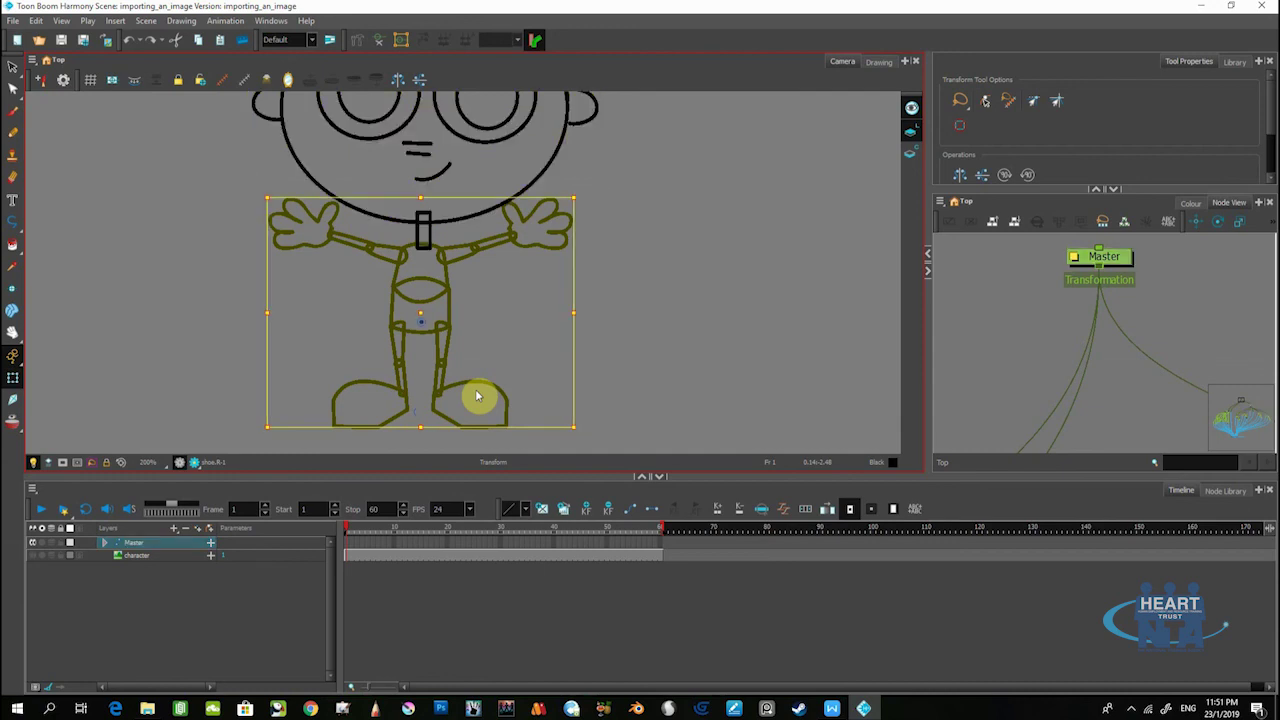
Try rotating the whole leg attached to shoe.R about the hip, undo the rotation and deselect
key(shift+b)
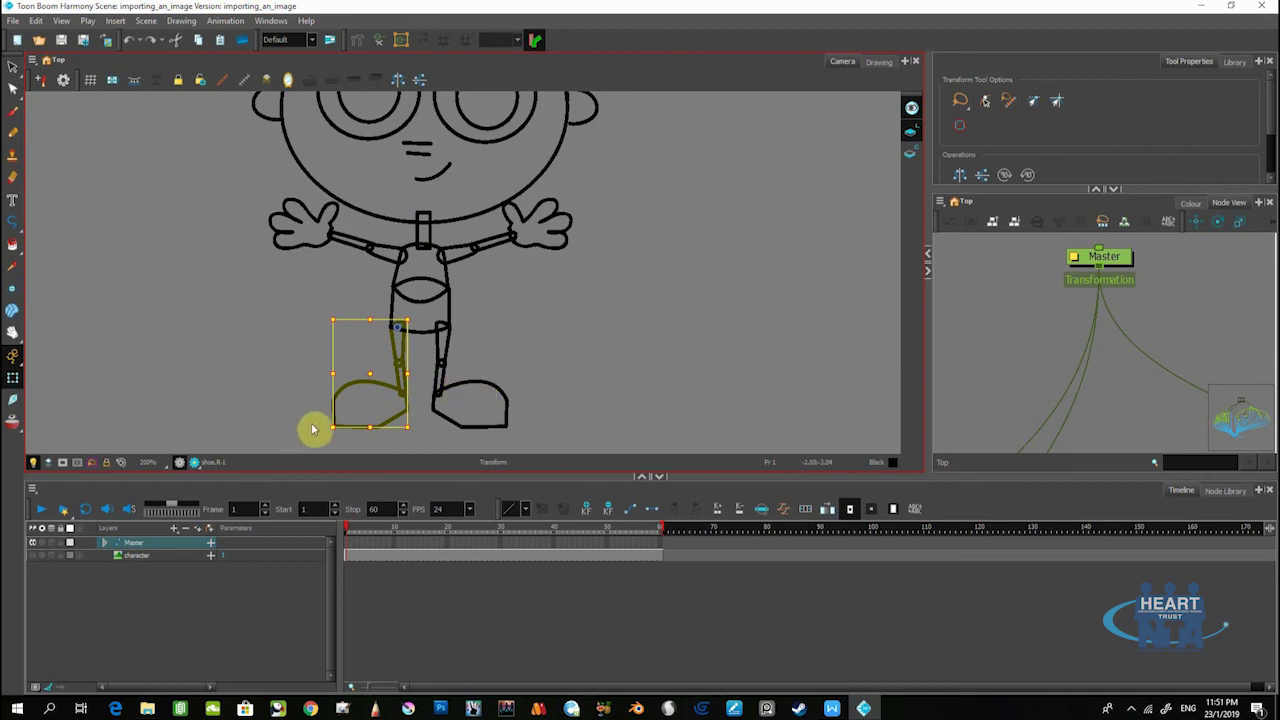
drag(326, 435, 245, 390)
key(ctrl+z)
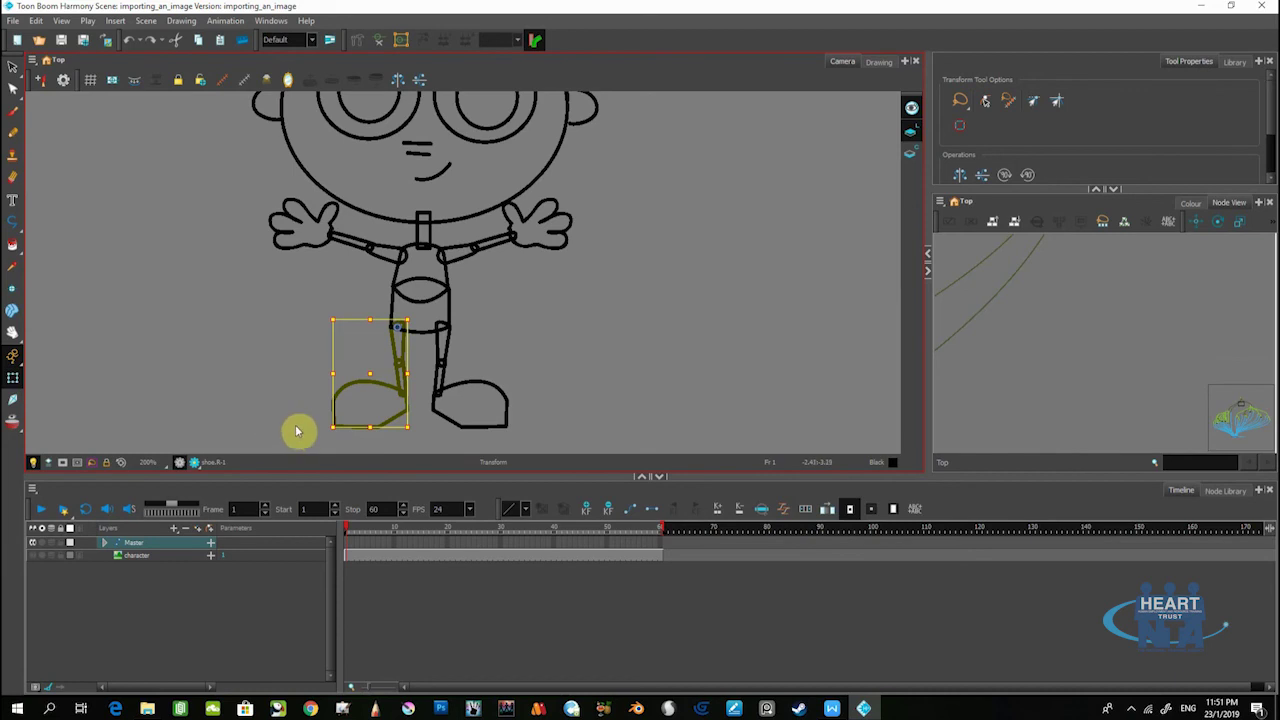
scroll(449, 329, down, 3)
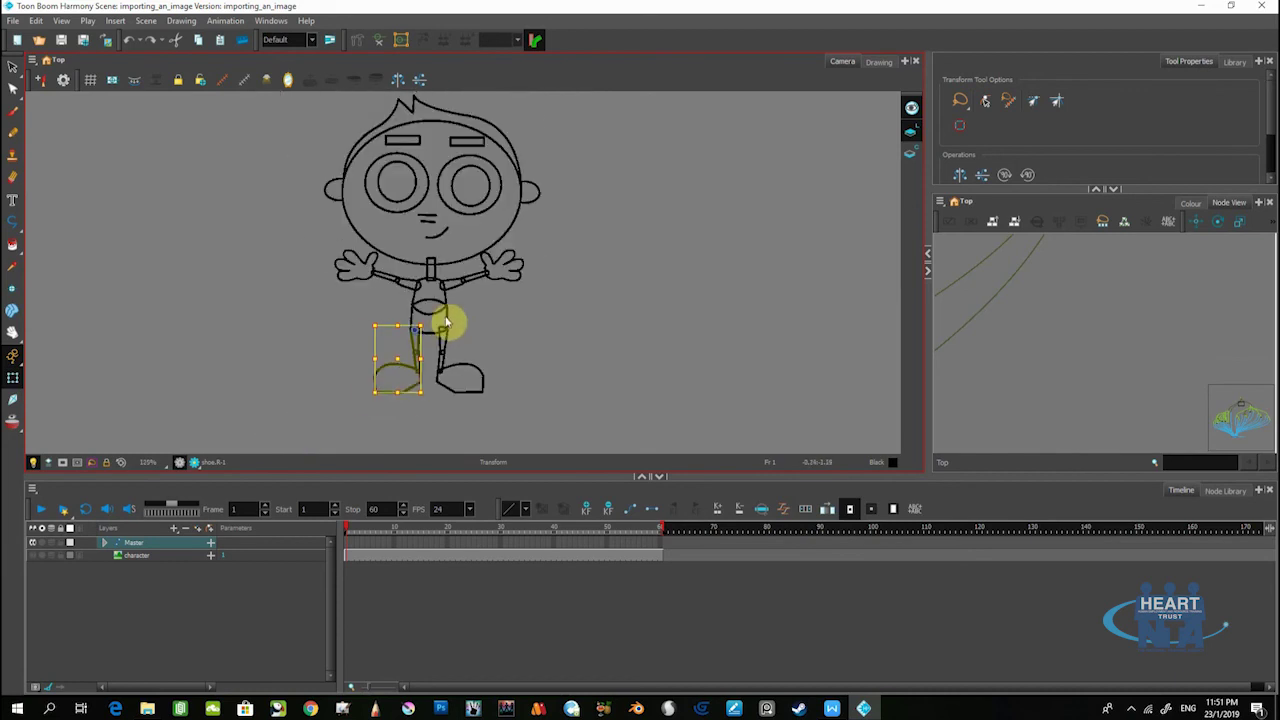
drag(411, 313, 377, 309)
click(495, 338)
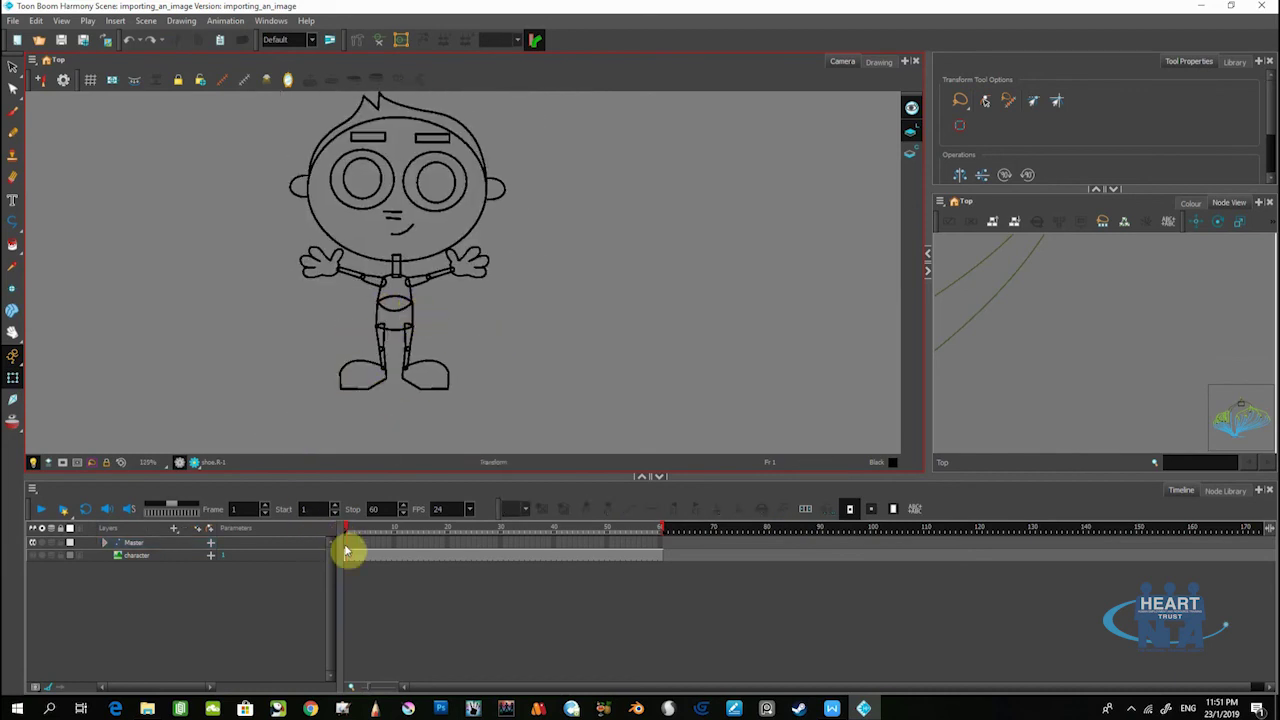
Add a keyframe on the Master peg at frame 1 and extend the character drawings' exposure to frame 60
click(346, 546)
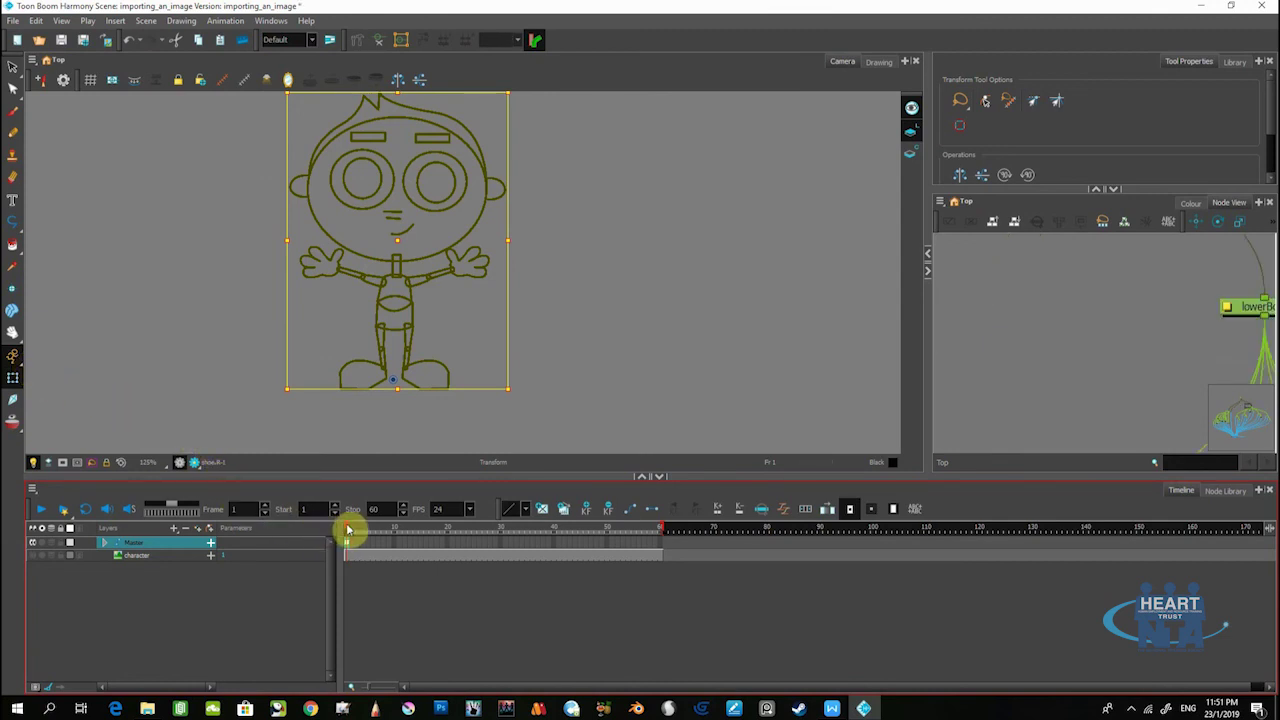
drag(348, 530, 378, 530)
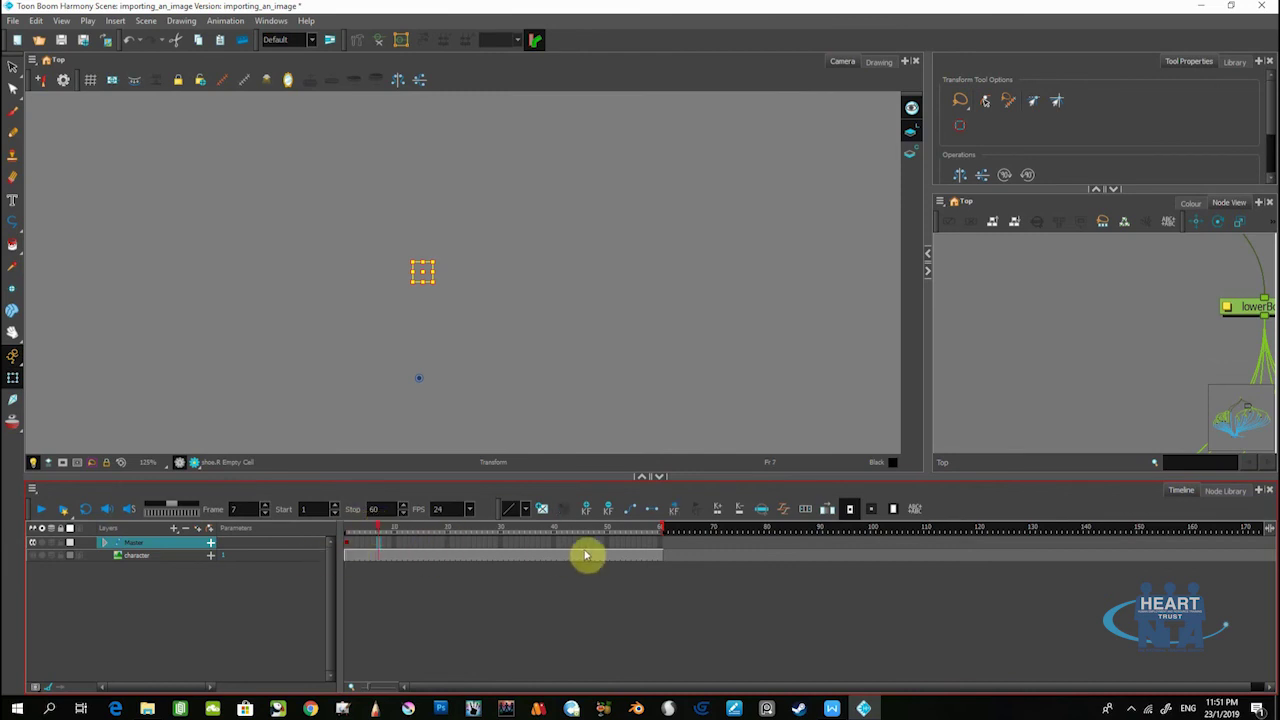
click(660, 547)
drag(660, 547, 342, 531)
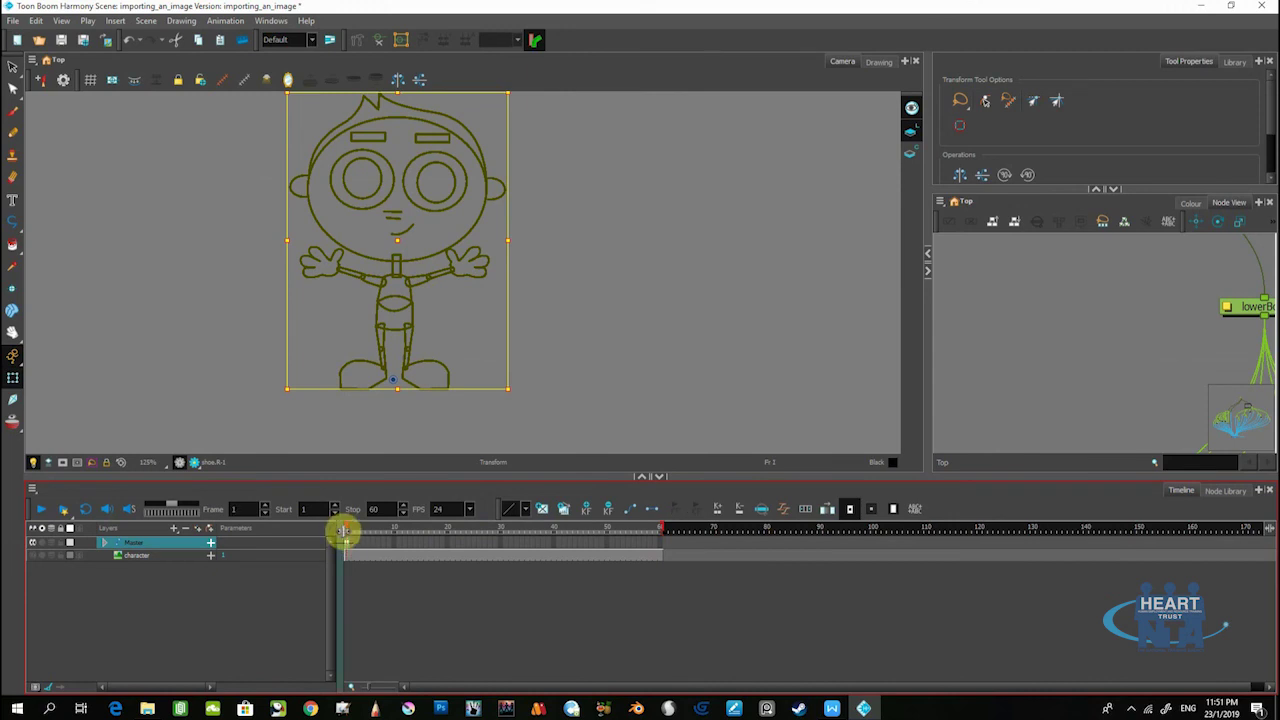
At frame 10, pose the leg attached to shoe.L by swinging it outward at the hip and bending the knee
click(362, 545)
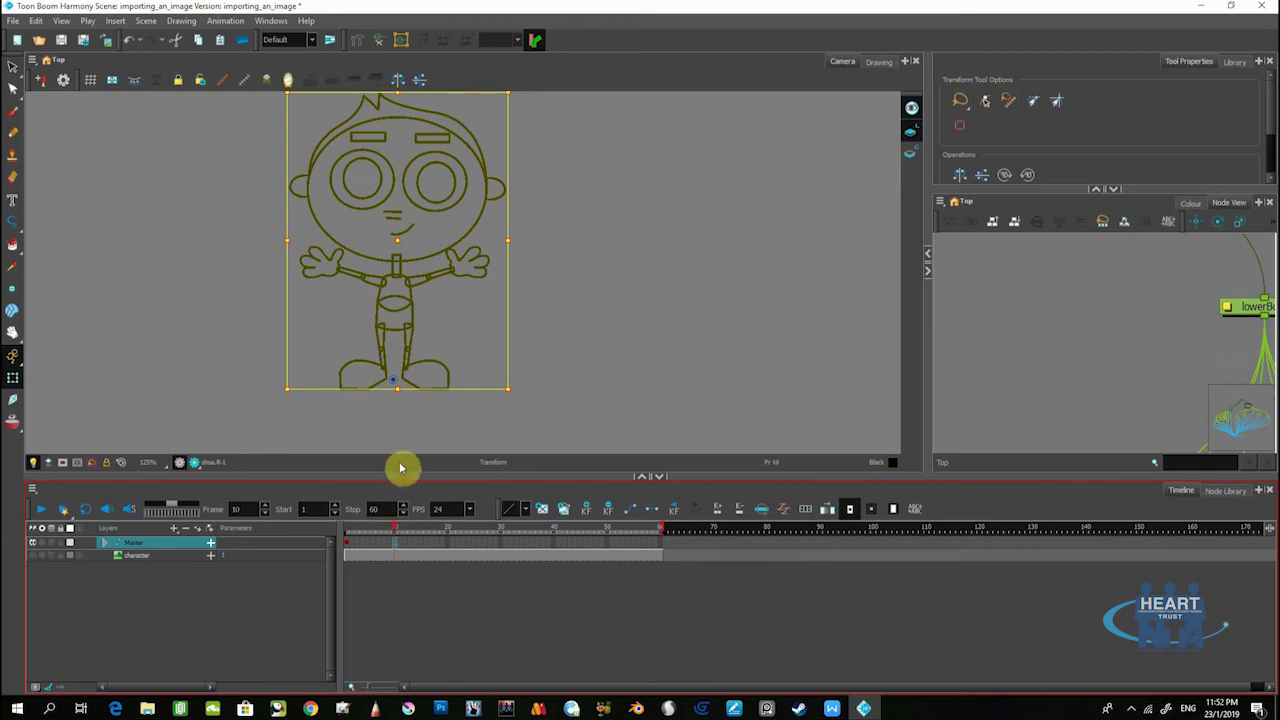
click(411, 428)
click(429, 380)
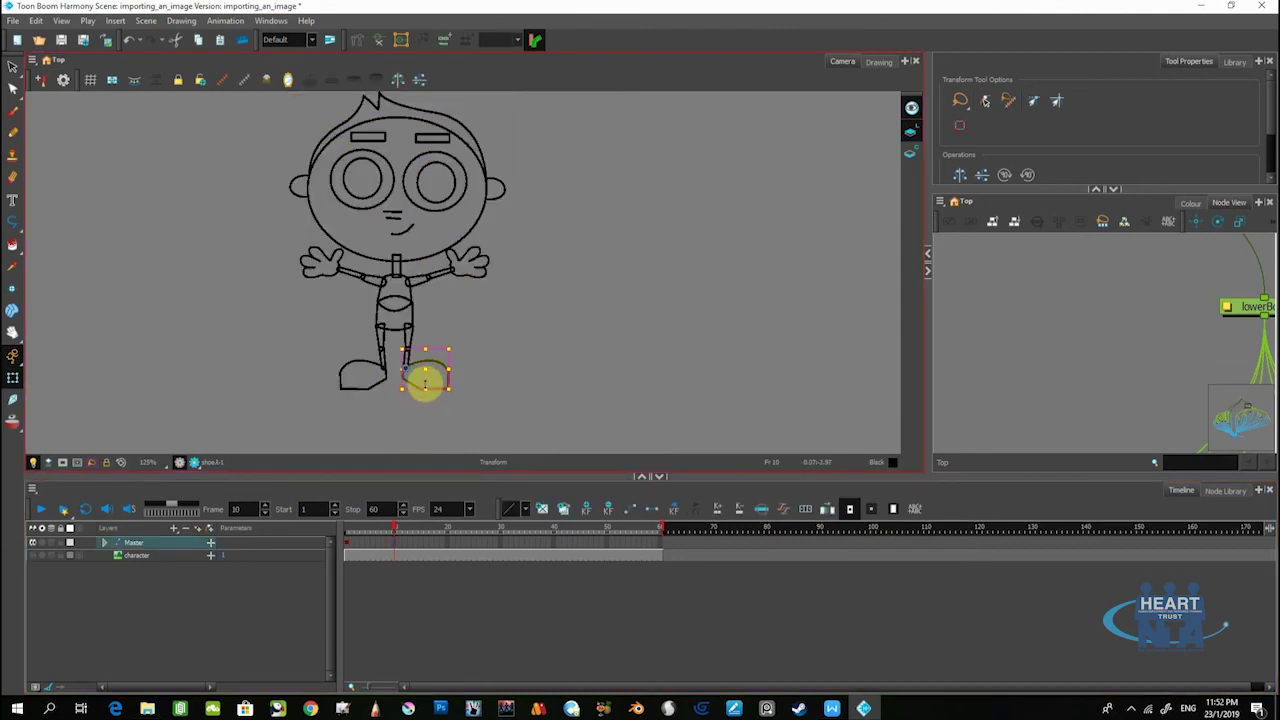
key(b)
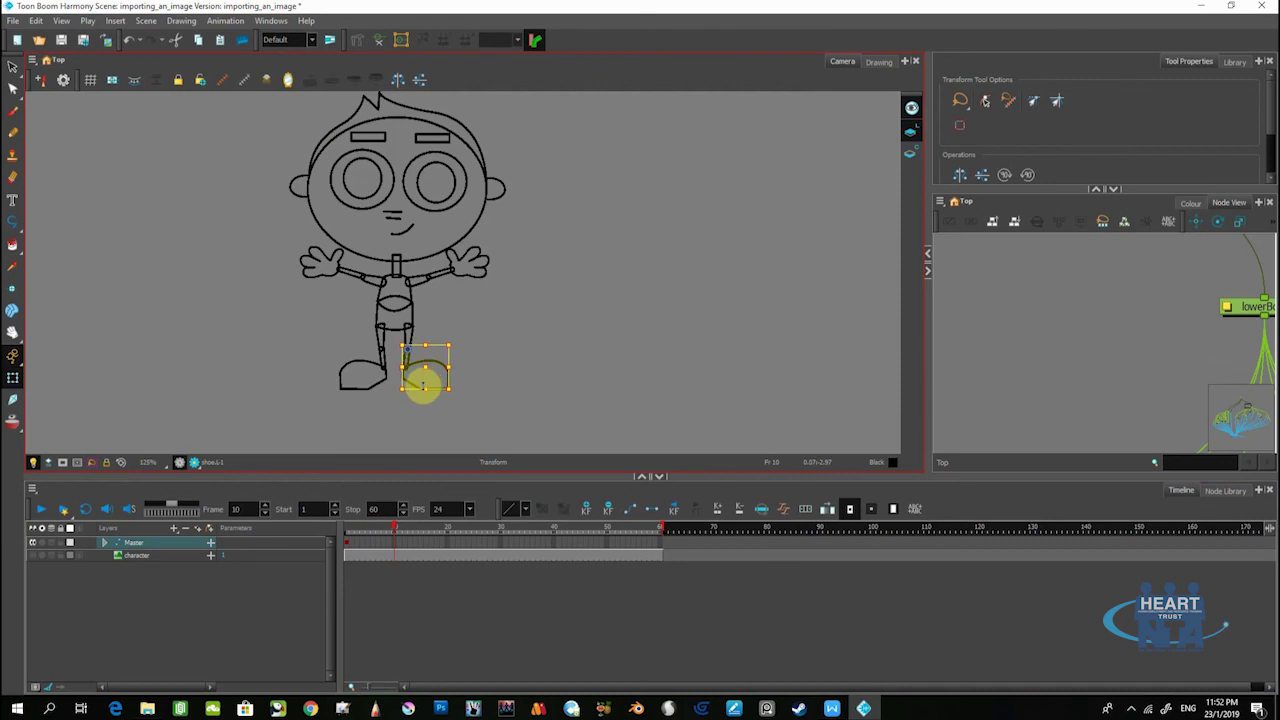
key(b)
key(n)
drag(470, 336, 416, 449)
key(b)
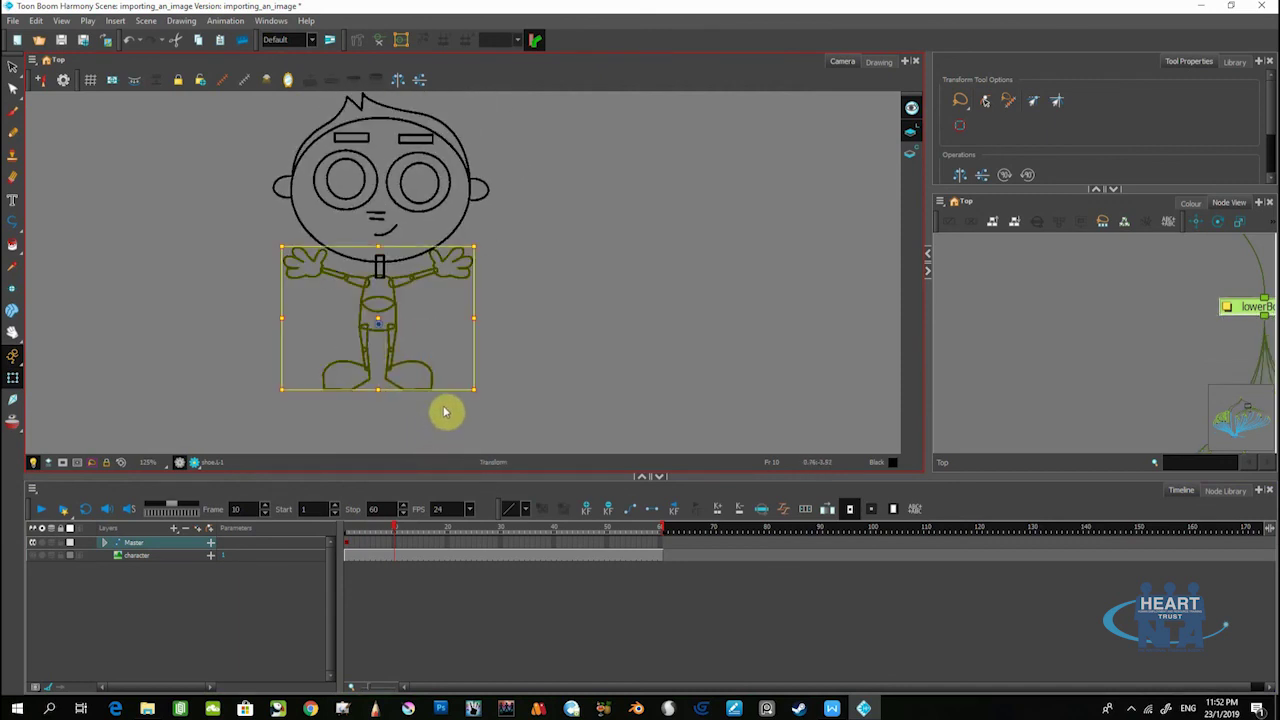
key(shift+b)
drag(437, 394, 460, 420)
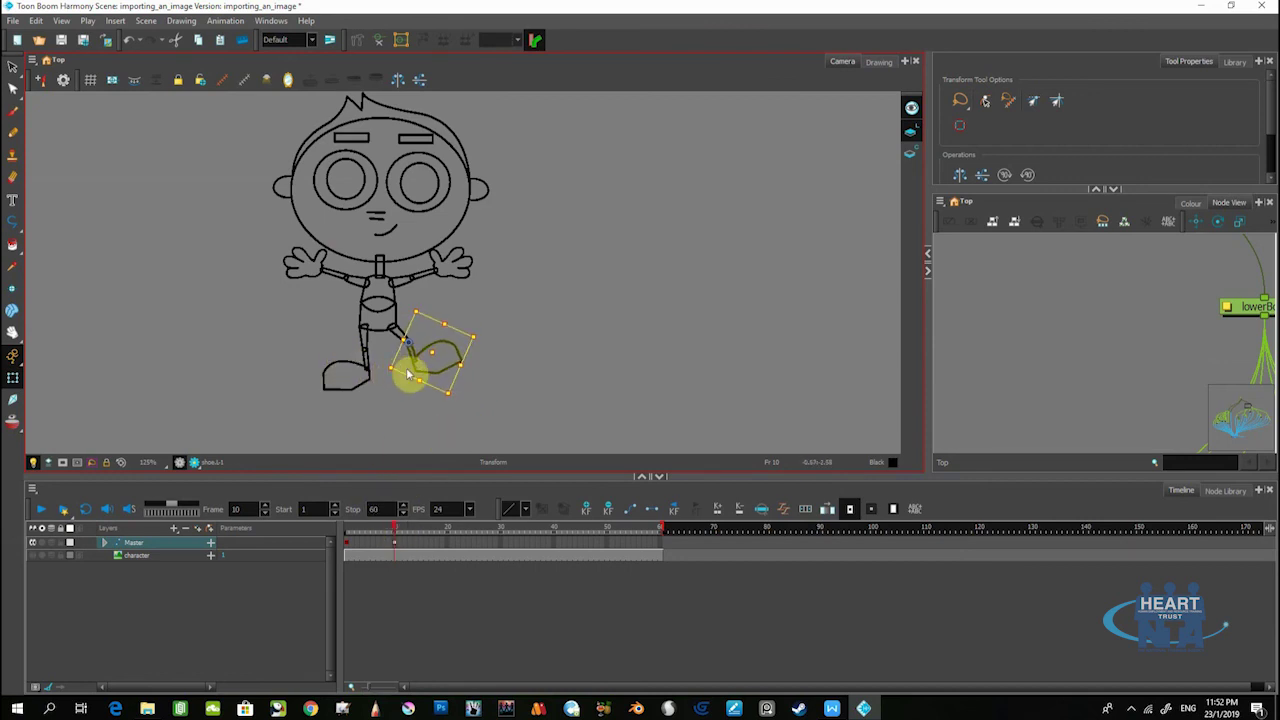
Step the selection up to Master and tilt the whole character slightly counterclockwise about its pivot at frame 10
key(b)
key(b)
key(b)
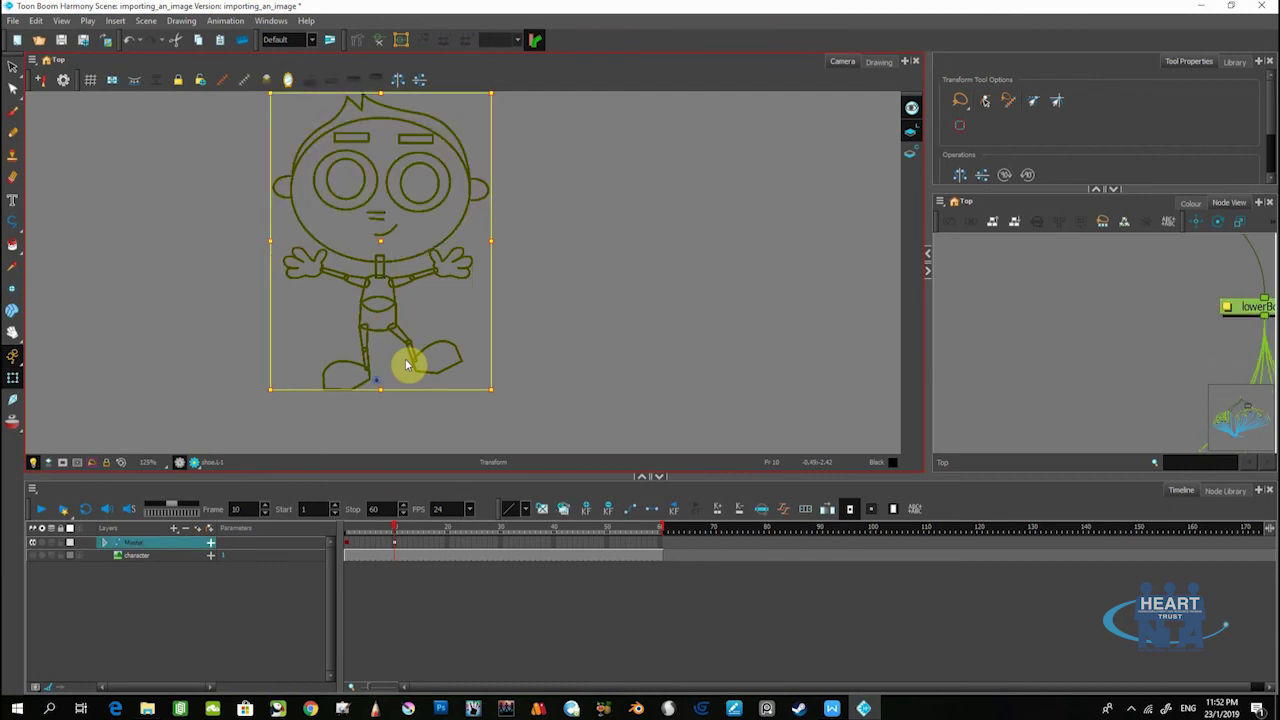
drag(491, 394, 500, 380)
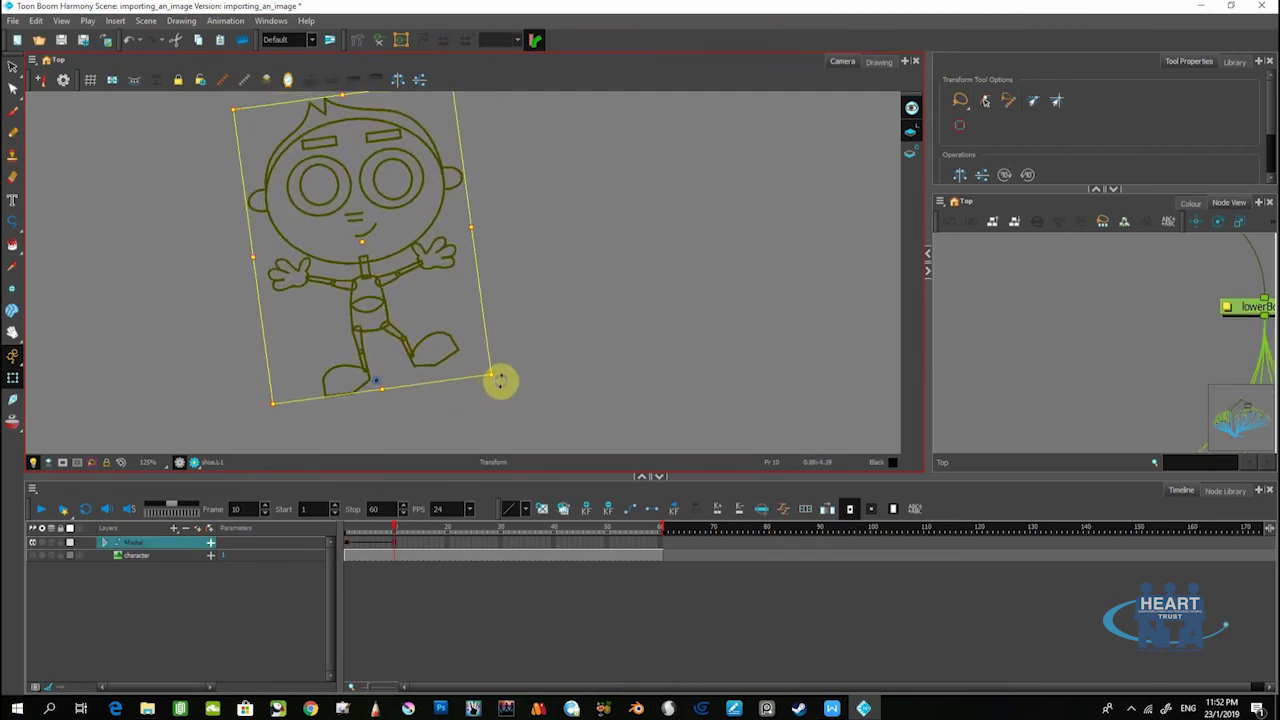
Rotate shoe.R at frame 10 so its sole lies flat on the ground
key(shift+b)
click(498, 422)
click(346, 394)
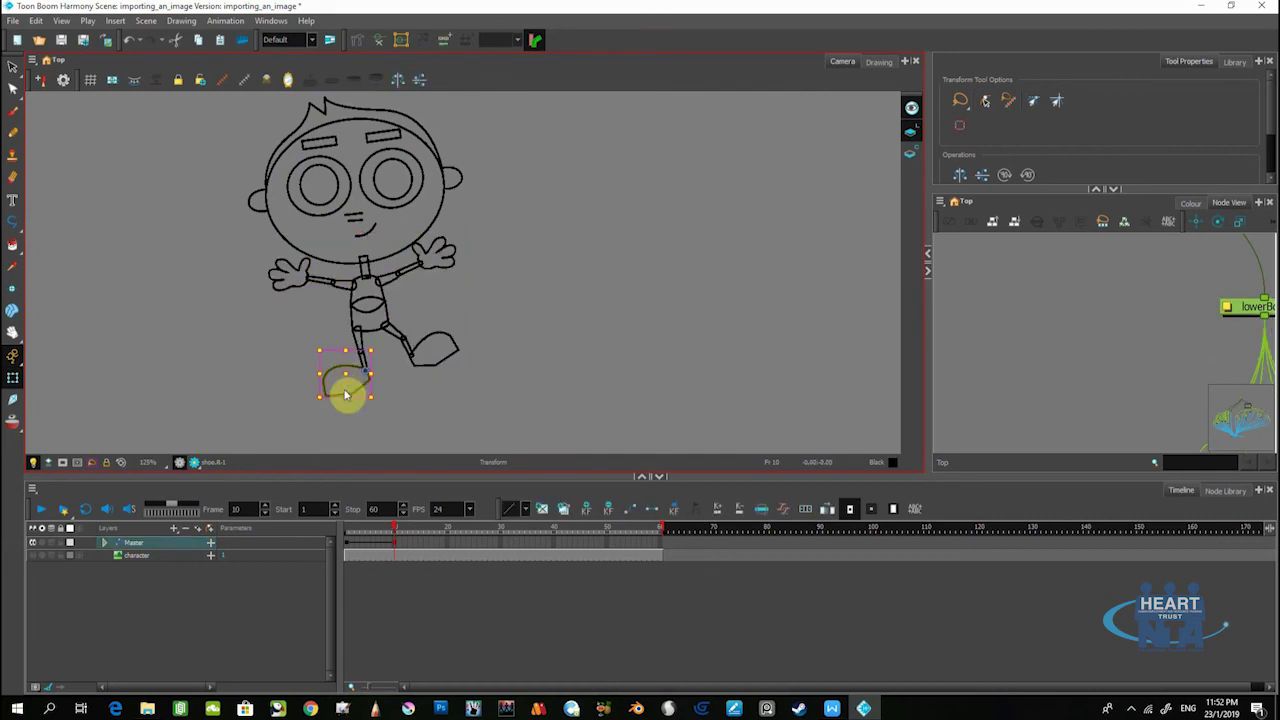
drag(309, 401, 310, 393)
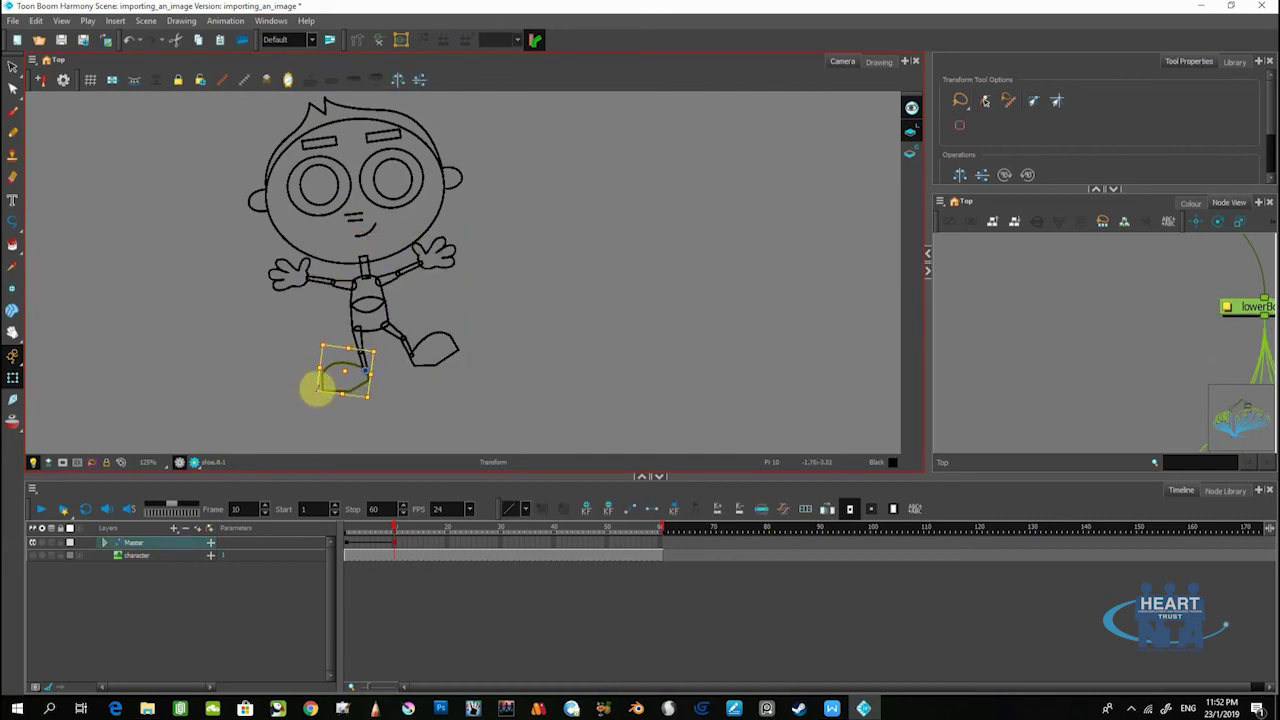
At frame 14, lower the arm attached to hand.L with a bent elbow and add a keyframe on Master
mouse_move(400, 529)
mouse_down()
mouse_move(352, 535)
mouse_move(406, 520)
mouse_move(350, 523)
mouse_move(417, 497)
mouse_move(374, 506)
mouse_move(397, 511)
mouse_move(371, 520)
mouse_move(414, 517)
mouse_up()
click(438, 258)
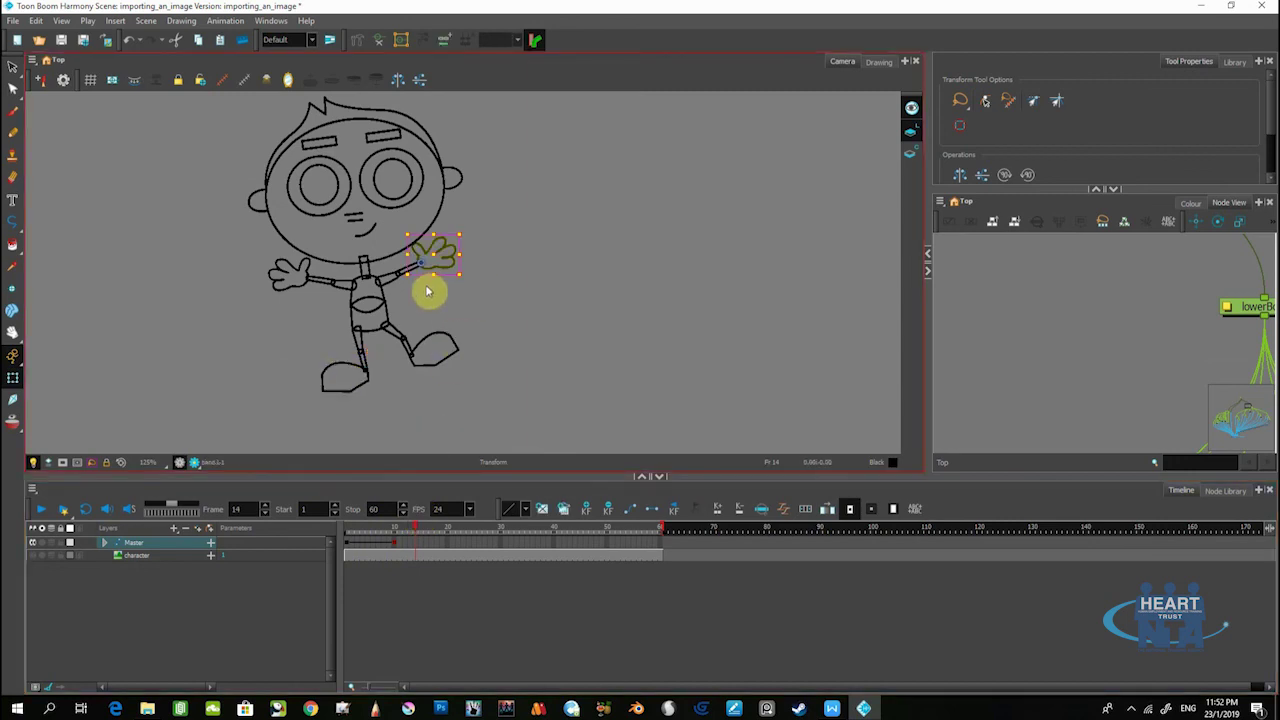
drag(428, 291, 465, 341)
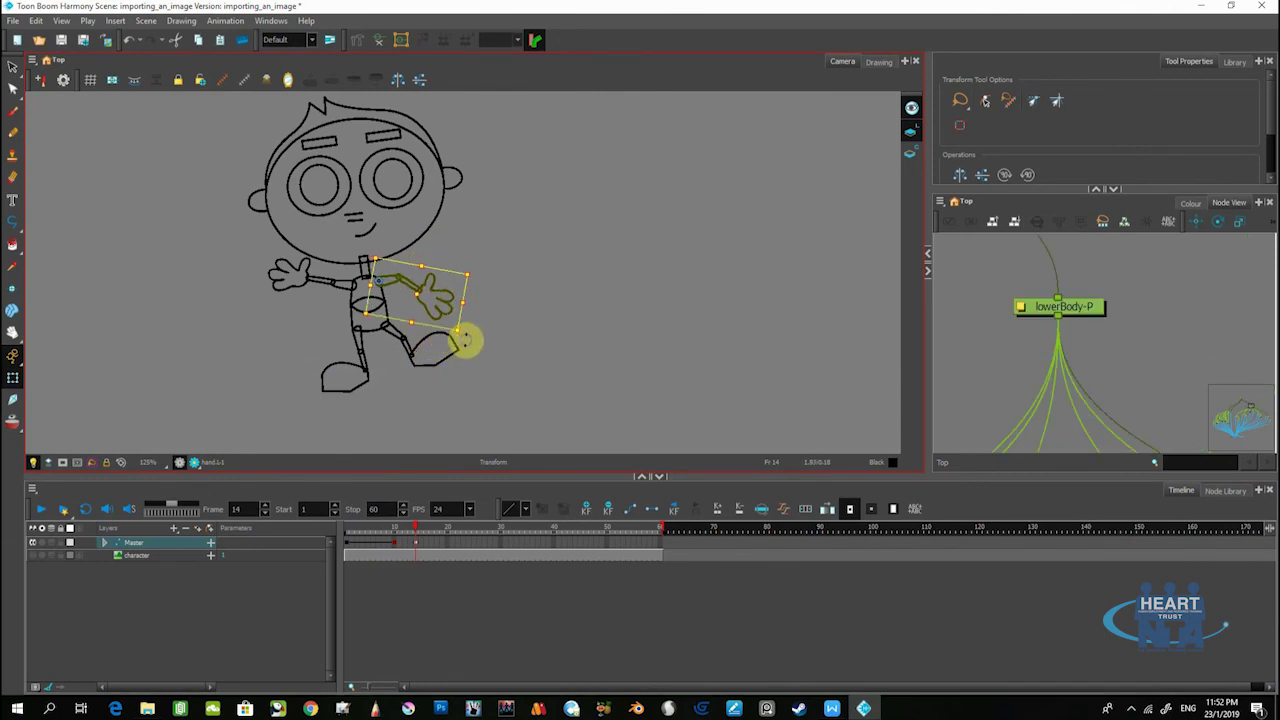
click(418, 545)
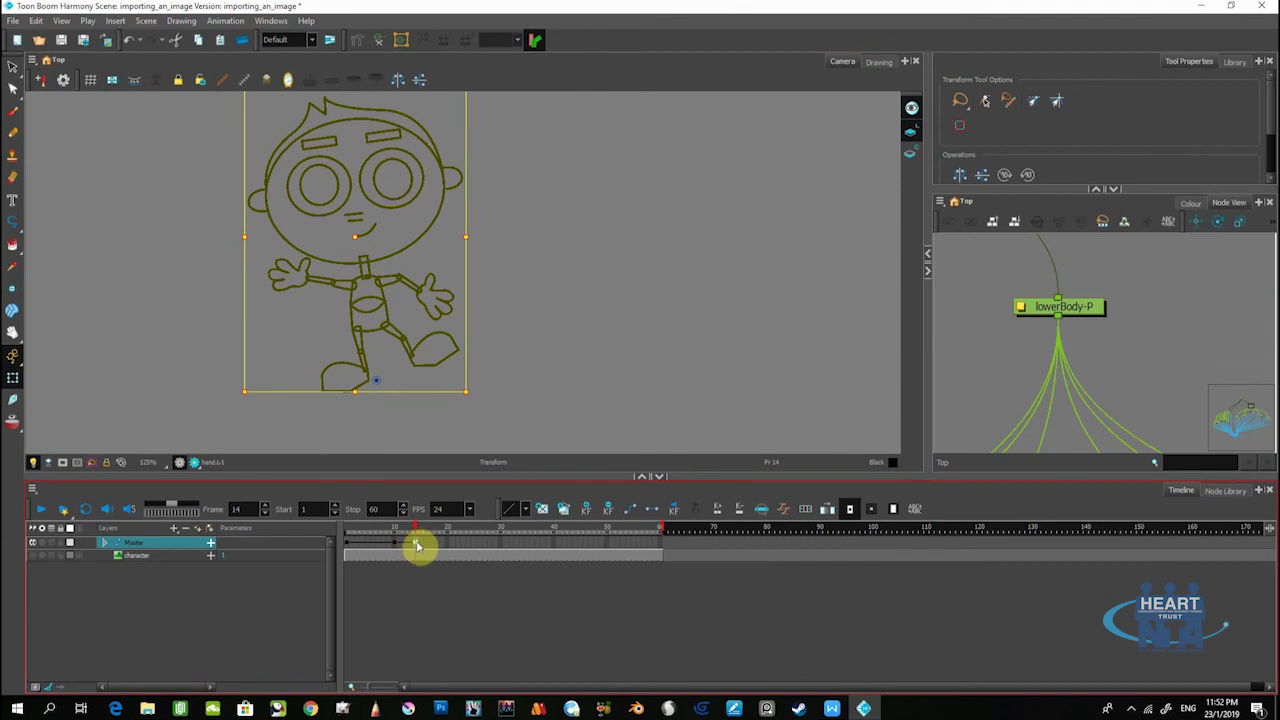
Play the test animation from frame 1, scrub through it and deselect the character
drag(414, 526, 340, 524)
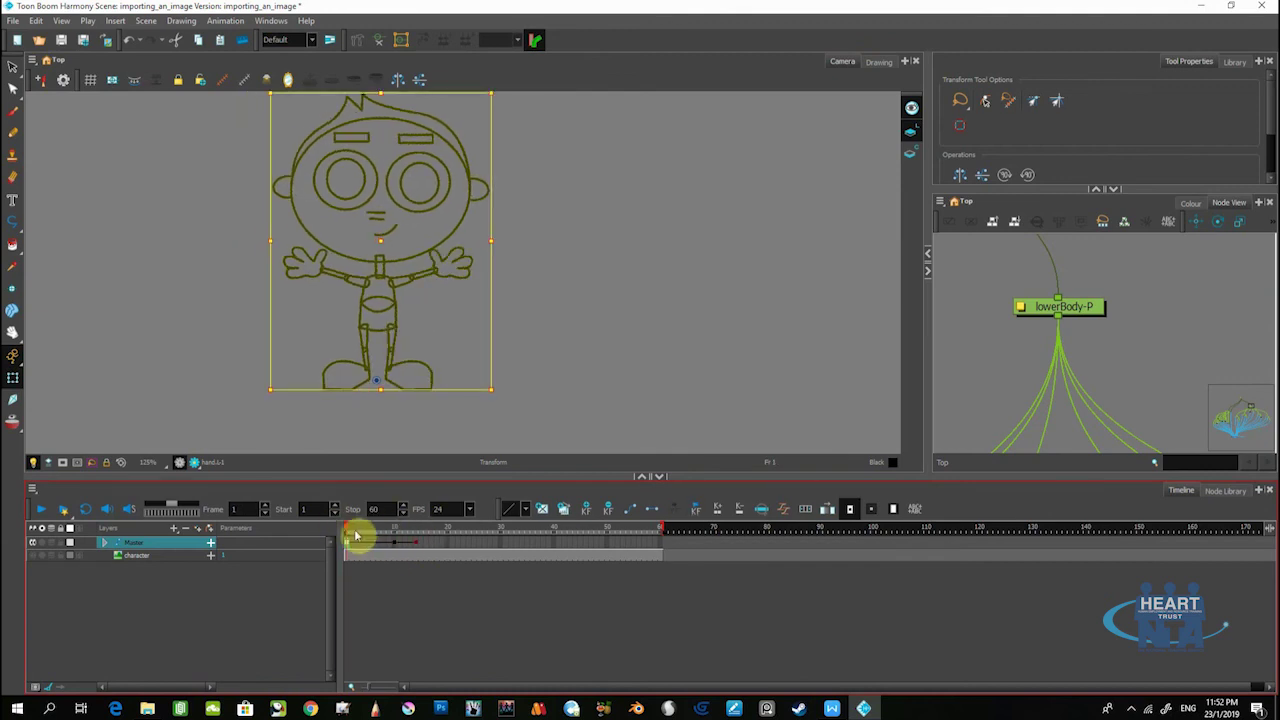
click(50, 512)
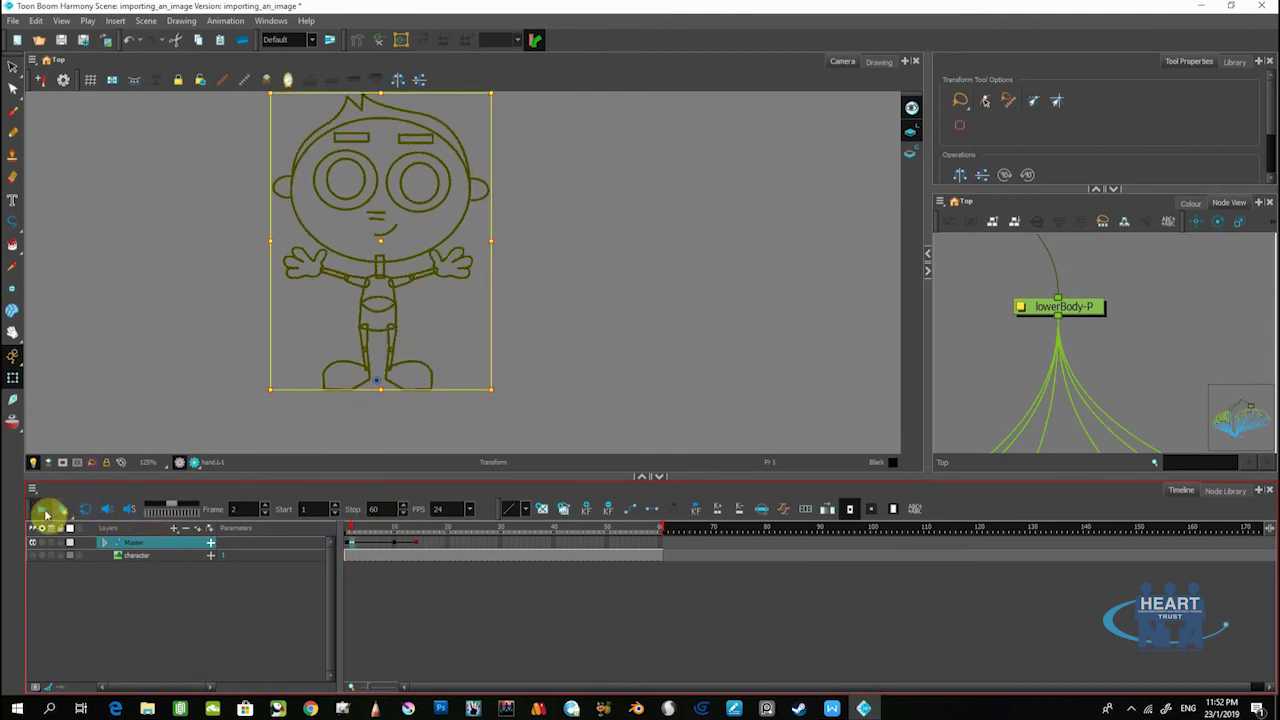
mouse_move(486, 525)
mouse_down()
mouse_move(441, 530)
mouse_move(467, 531)
mouse_up()
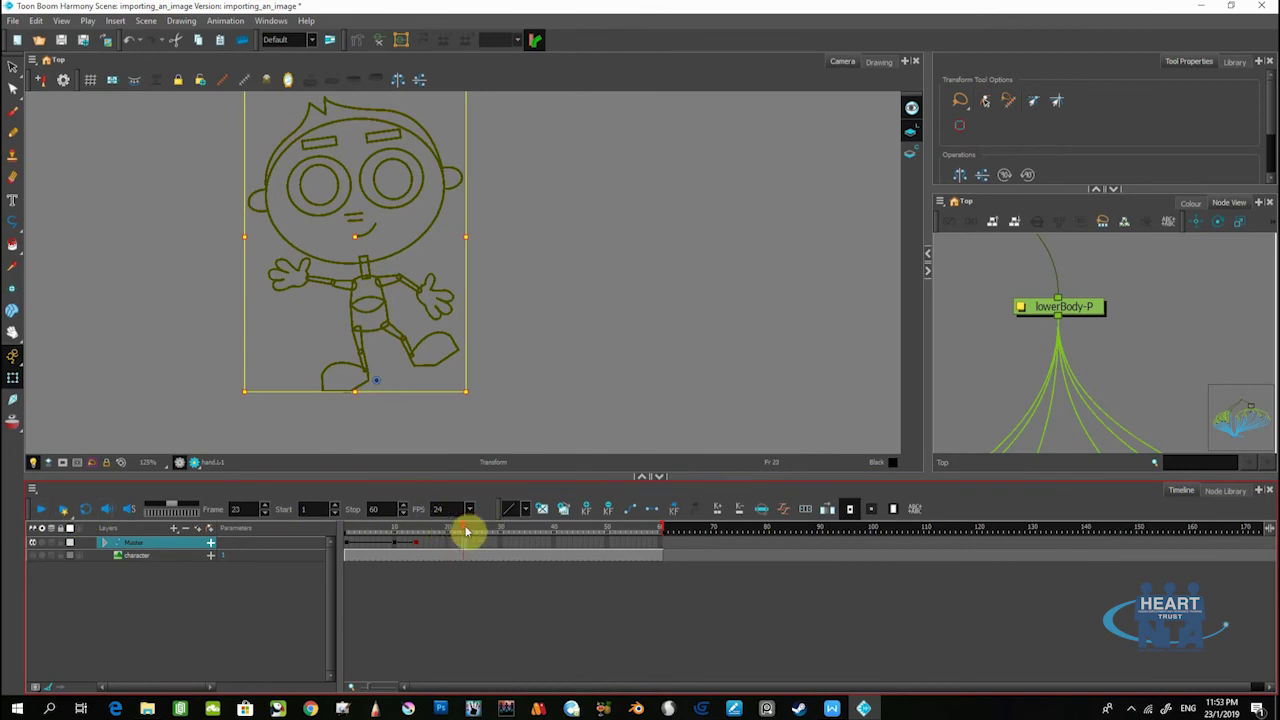
click(500, 386)
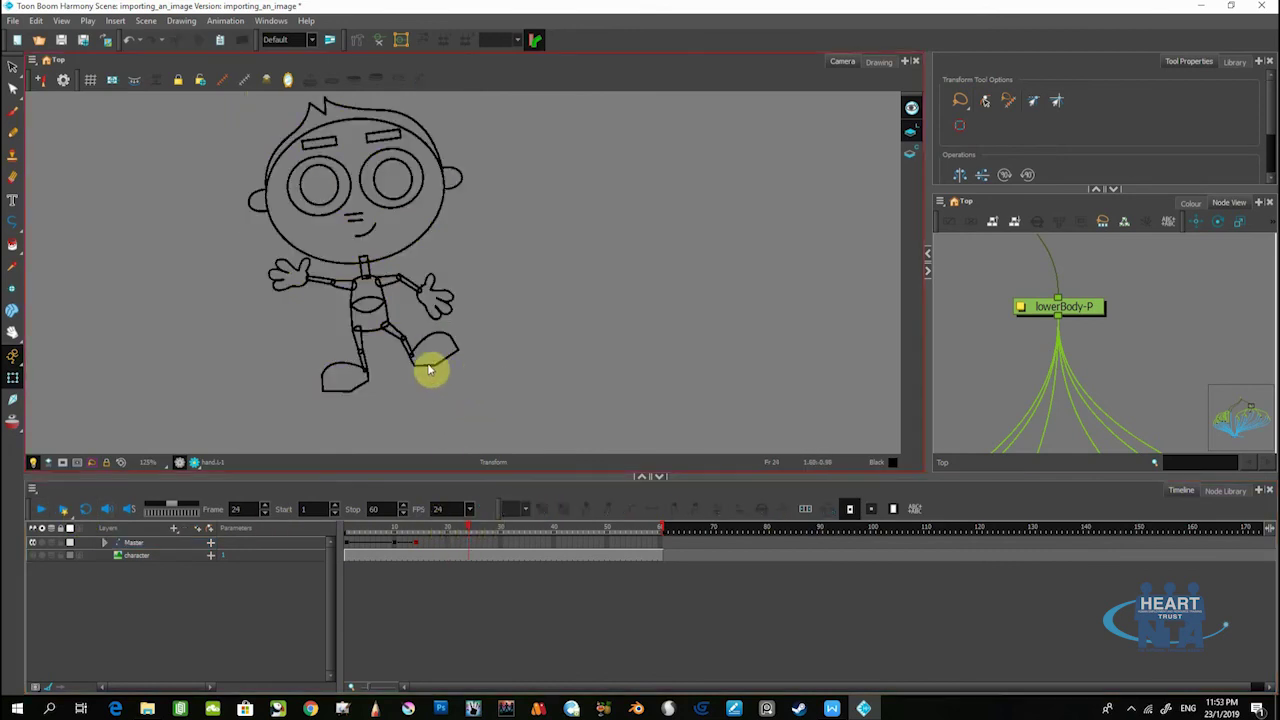
At frame 20, tilt the whole head counterclockwise about the neck, and scrub back to frame 3 to preview the motion
mouse_move(467, 527)
mouse_down()
mouse_move(341, 535)
mouse_move(448, 535)
mouse_up()
click(406, 250)
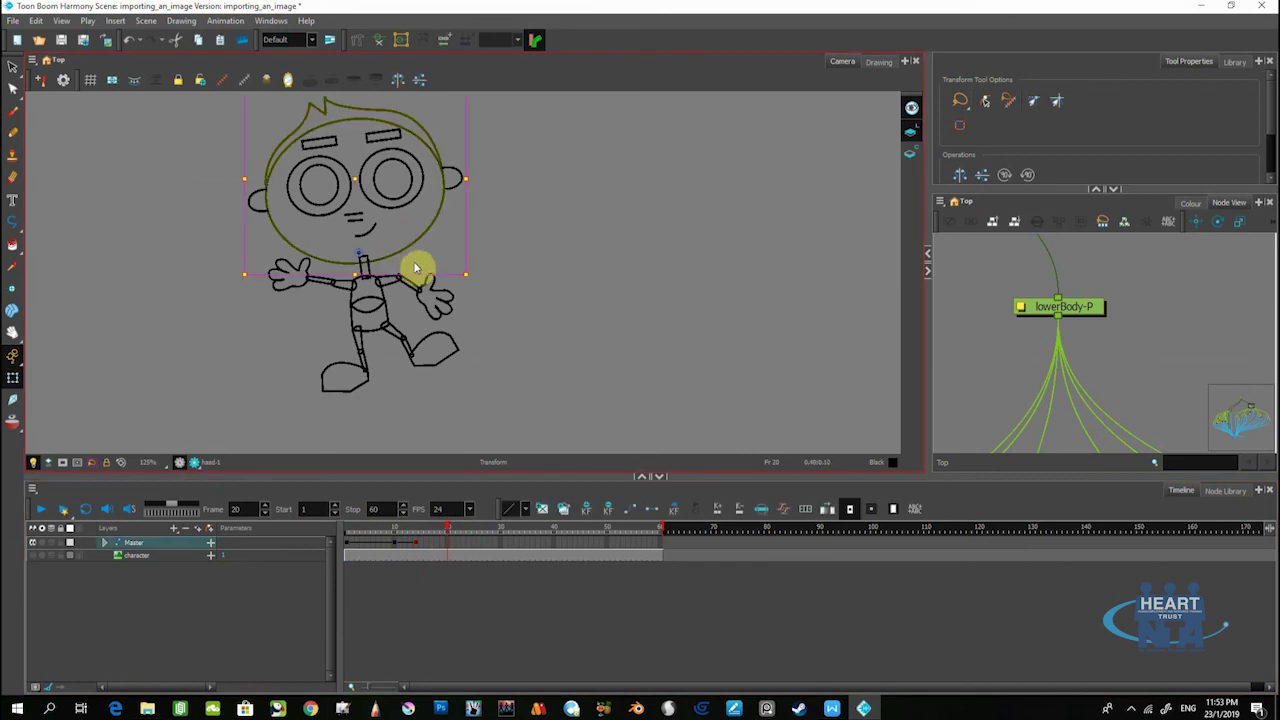
key(b)
mouse_move(469, 280)
mouse_down()
mouse_move(466, 246)
mouse_move(464, 263)
mouse_up()
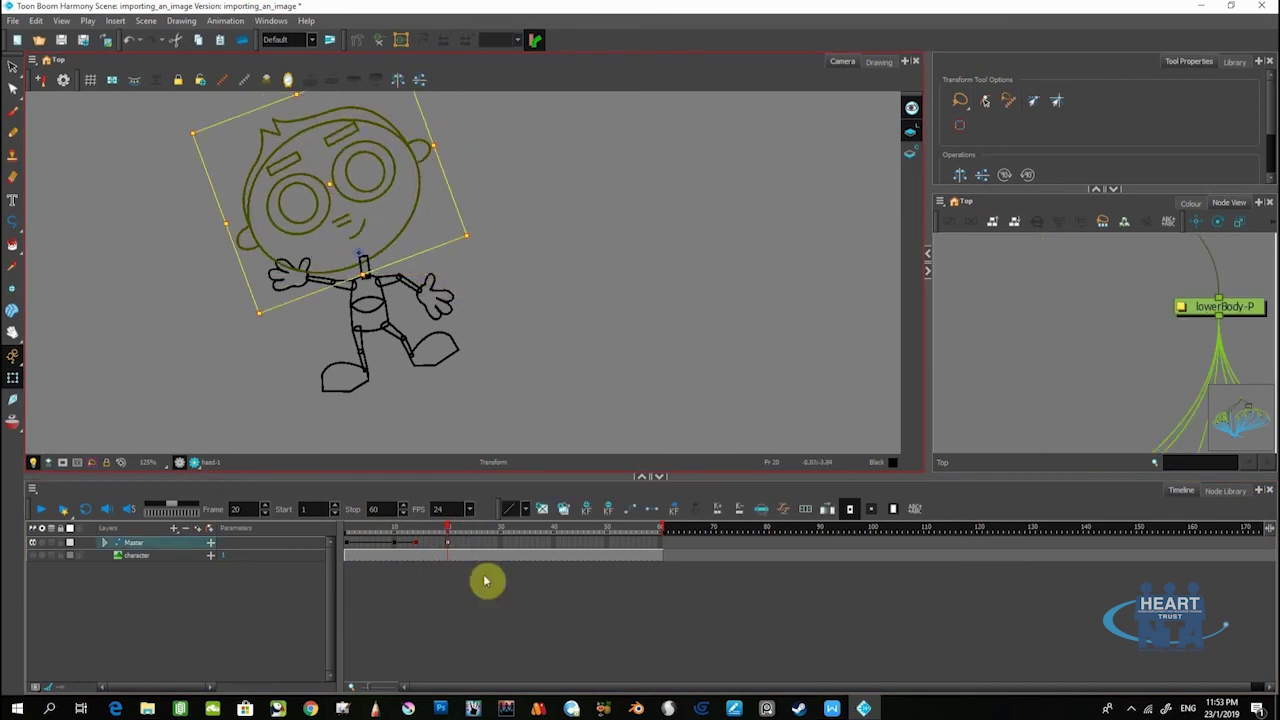
drag(449, 532, 360, 514)
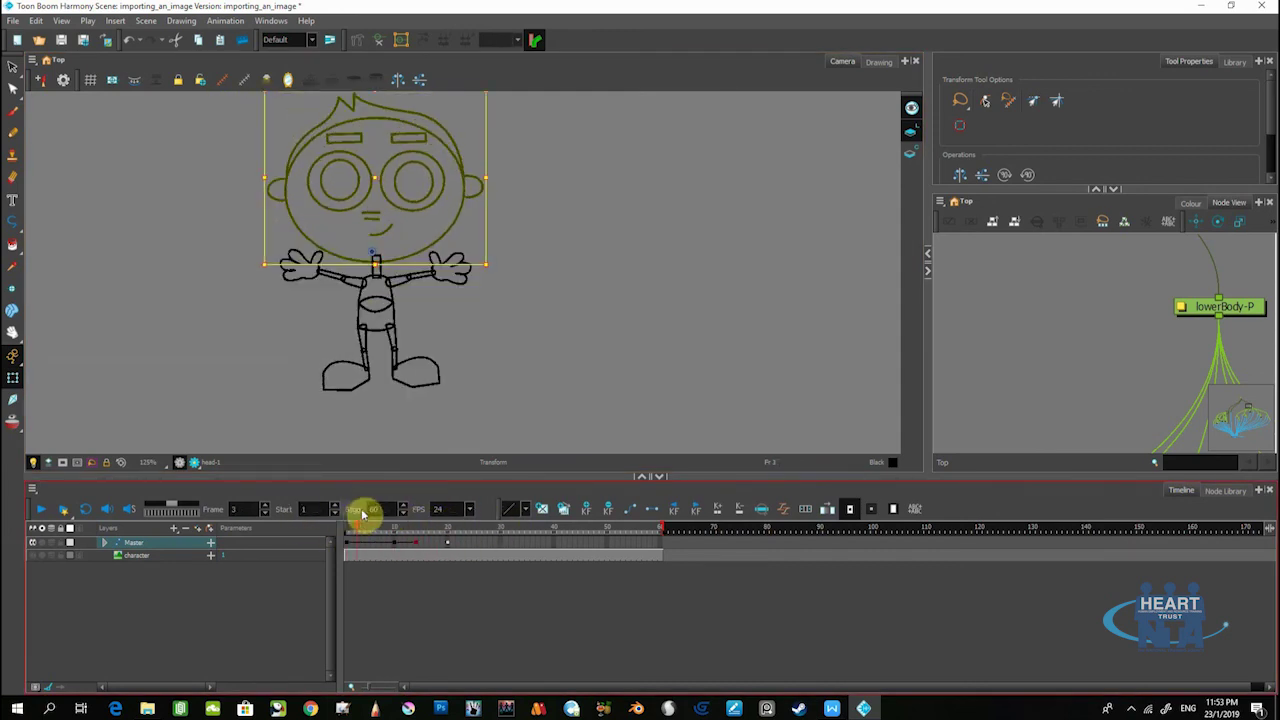
Examine the peg and drawing hierarchy below the lower body in the node view
scroll(1165, 298, down, 1)
scroll(1157, 296, down, 2)
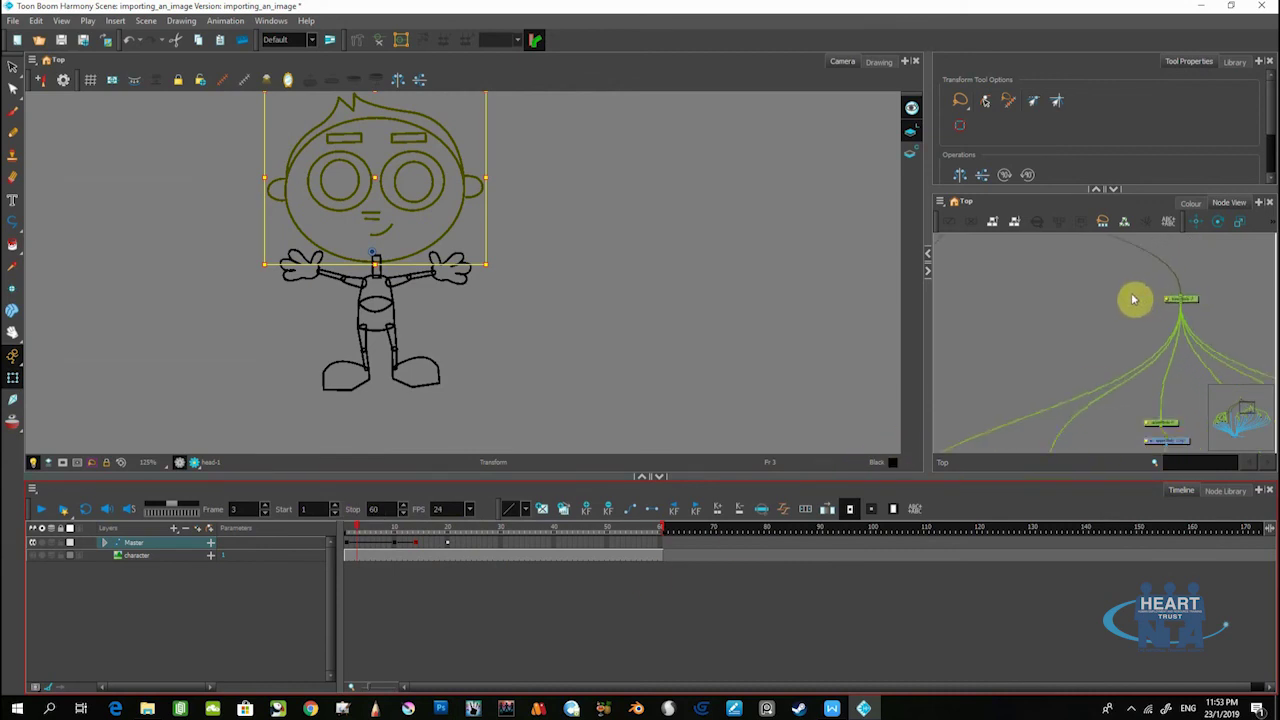
drag(1106, 289, 1100, 346)
scroll(1030, 294, down, 2)
scroll(995, 300, up, 3)
click(1040, 340)
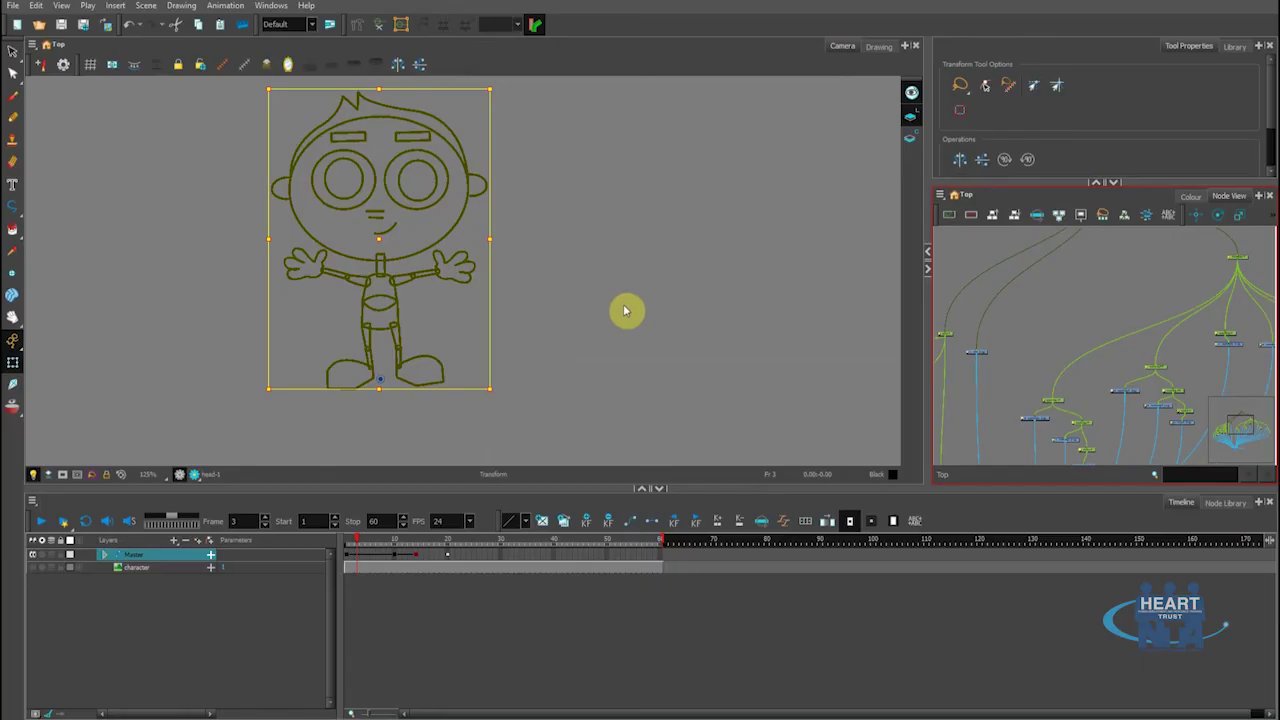
click(626, 305)
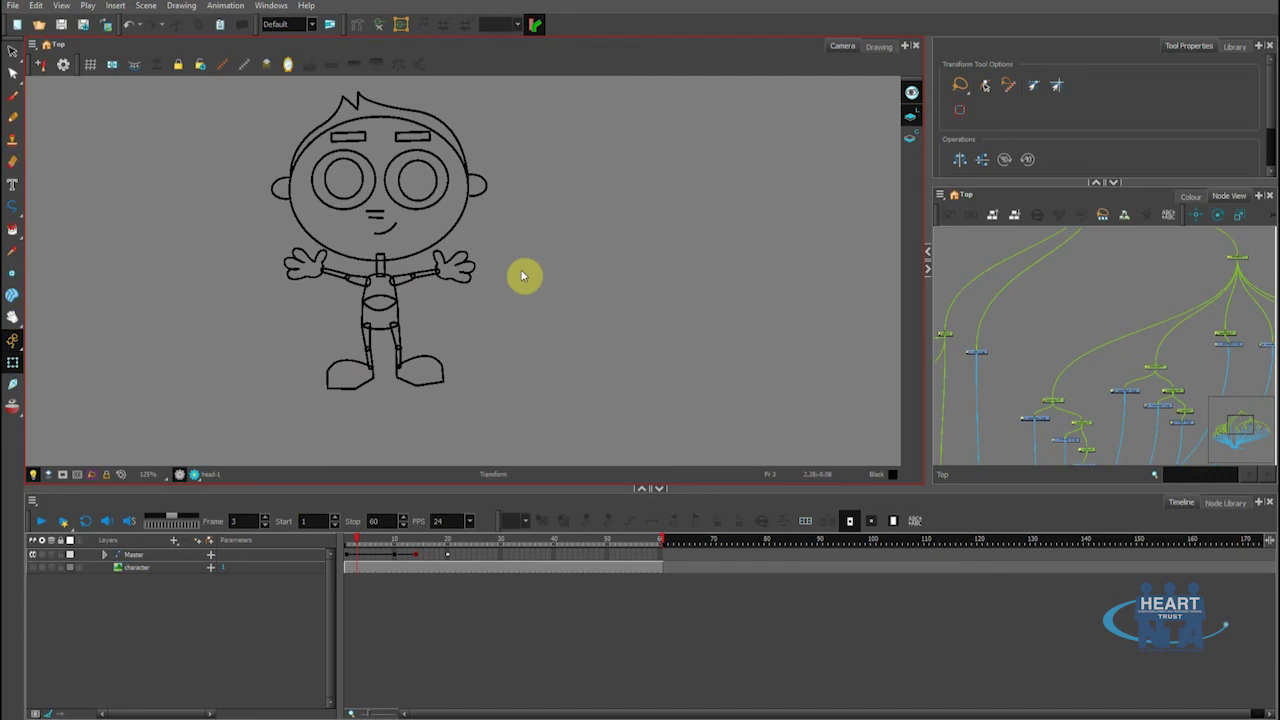
Select the collapsed Master layer in the timeline and show the Library view
click(152, 558)
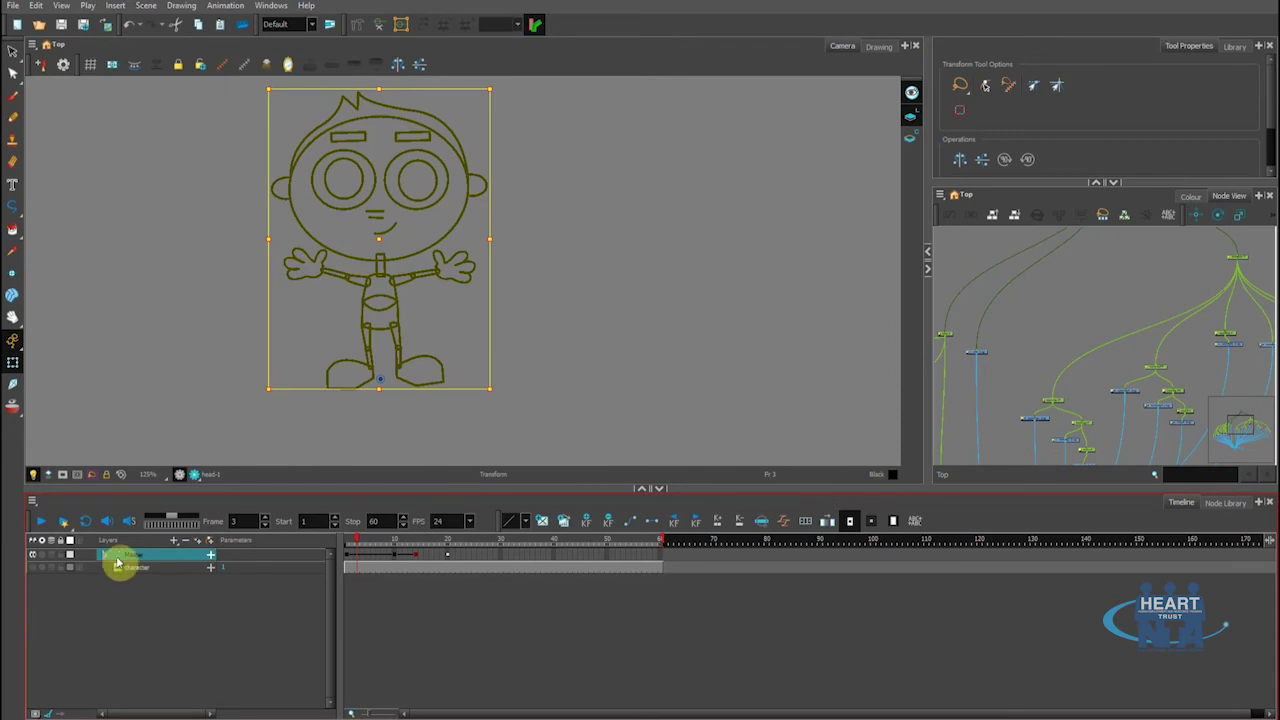
click(105, 556)
click(105, 556)
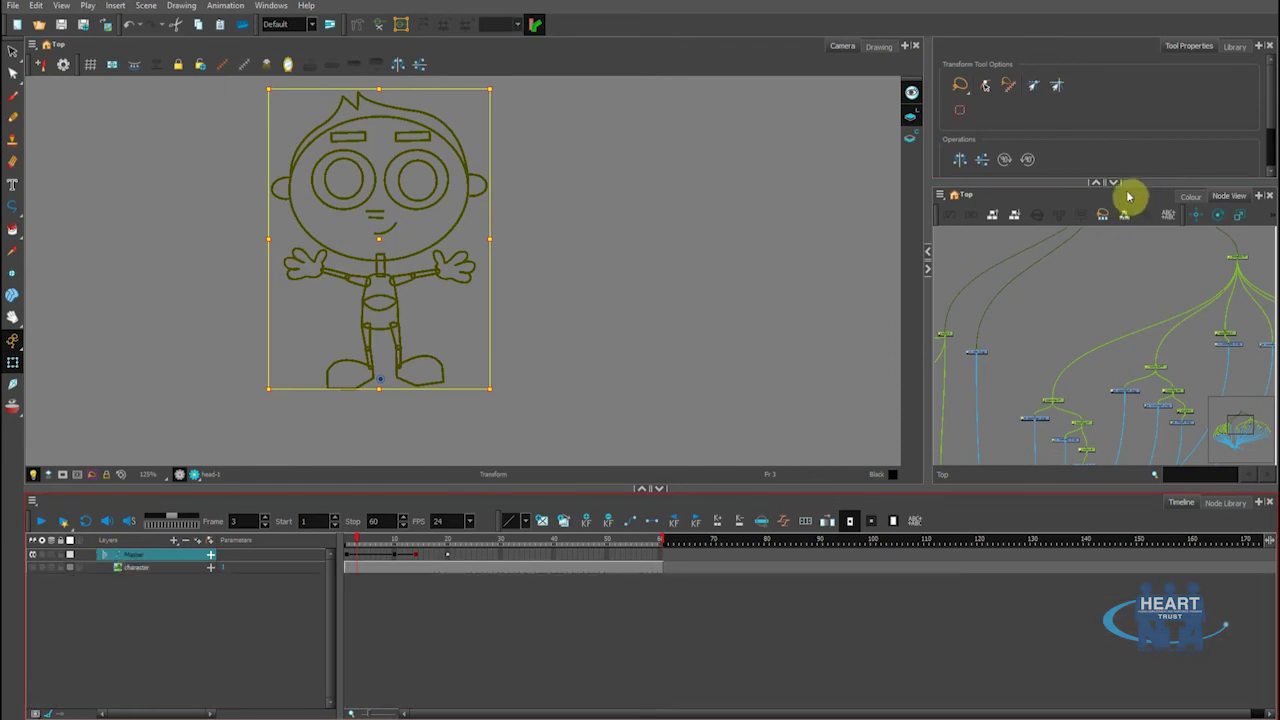
click(1234, 47)
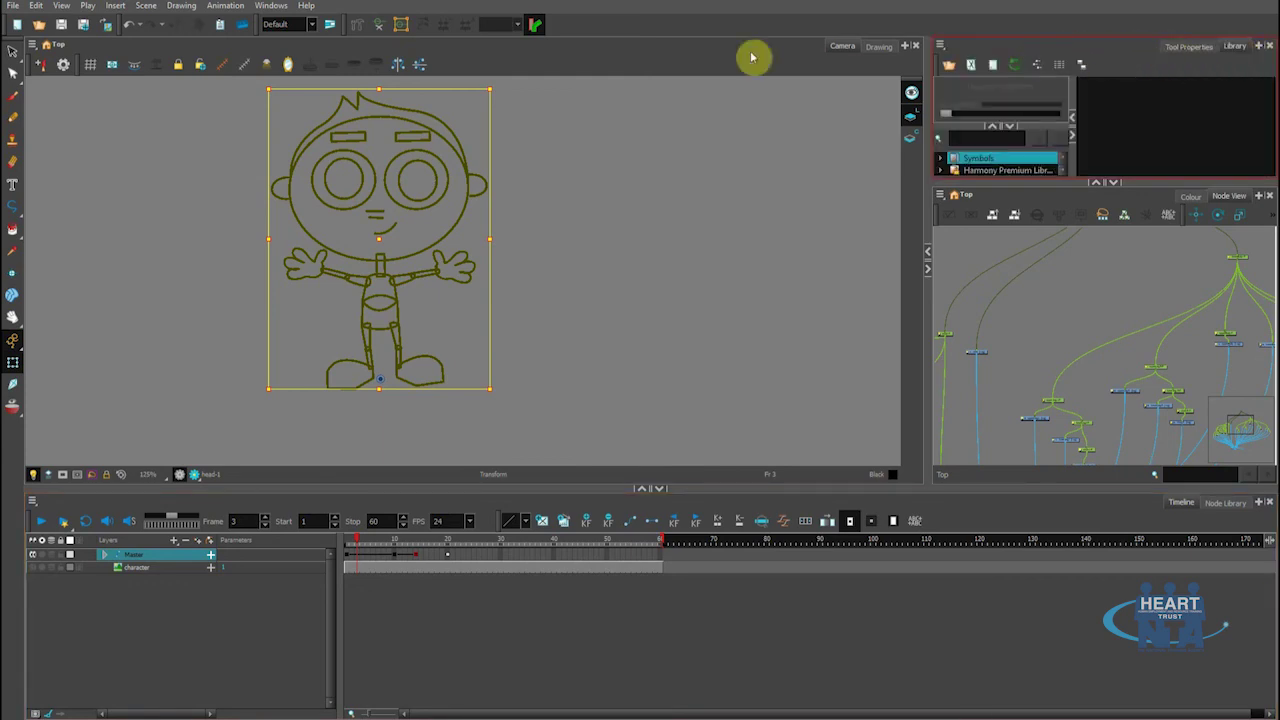
click(271, 7)
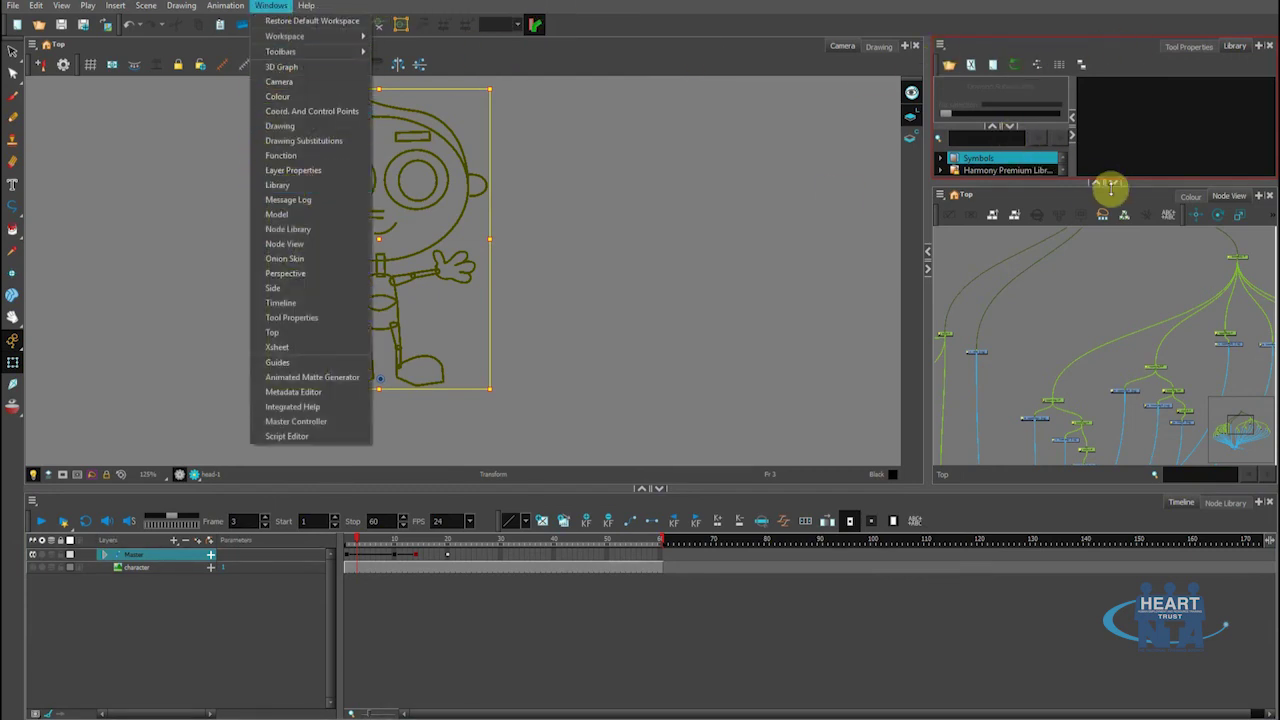
Enlarge the Library view and unlock the Harmony Premium Library for modification
drag(1152, 182, 1140, 285)
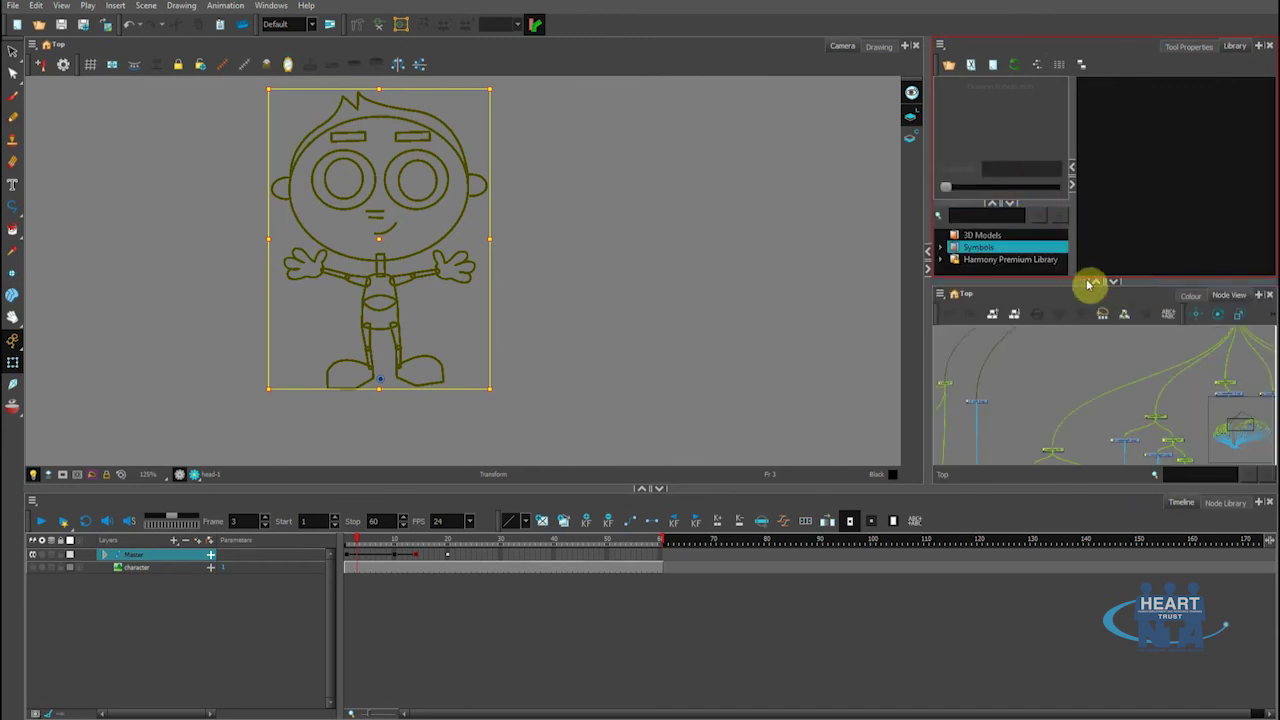
drag(1077, 281, 1072, 337)
right_click(1008, 285)
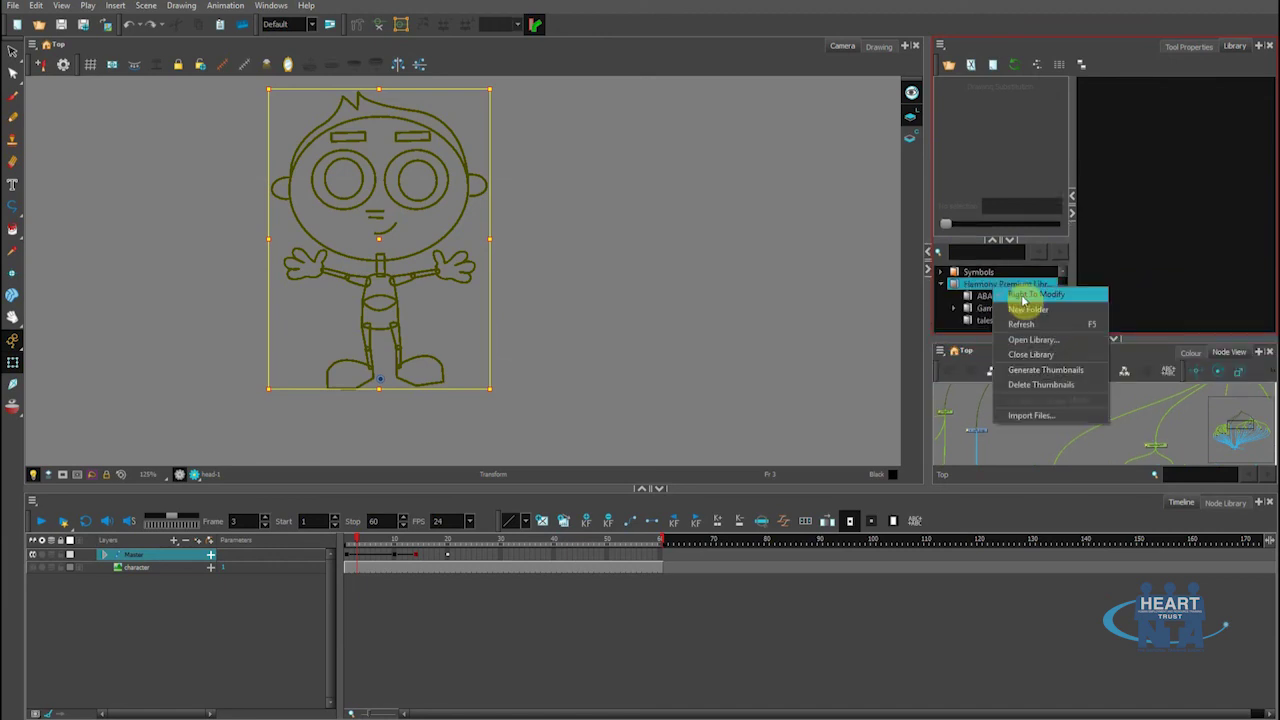
click(1024, 296)
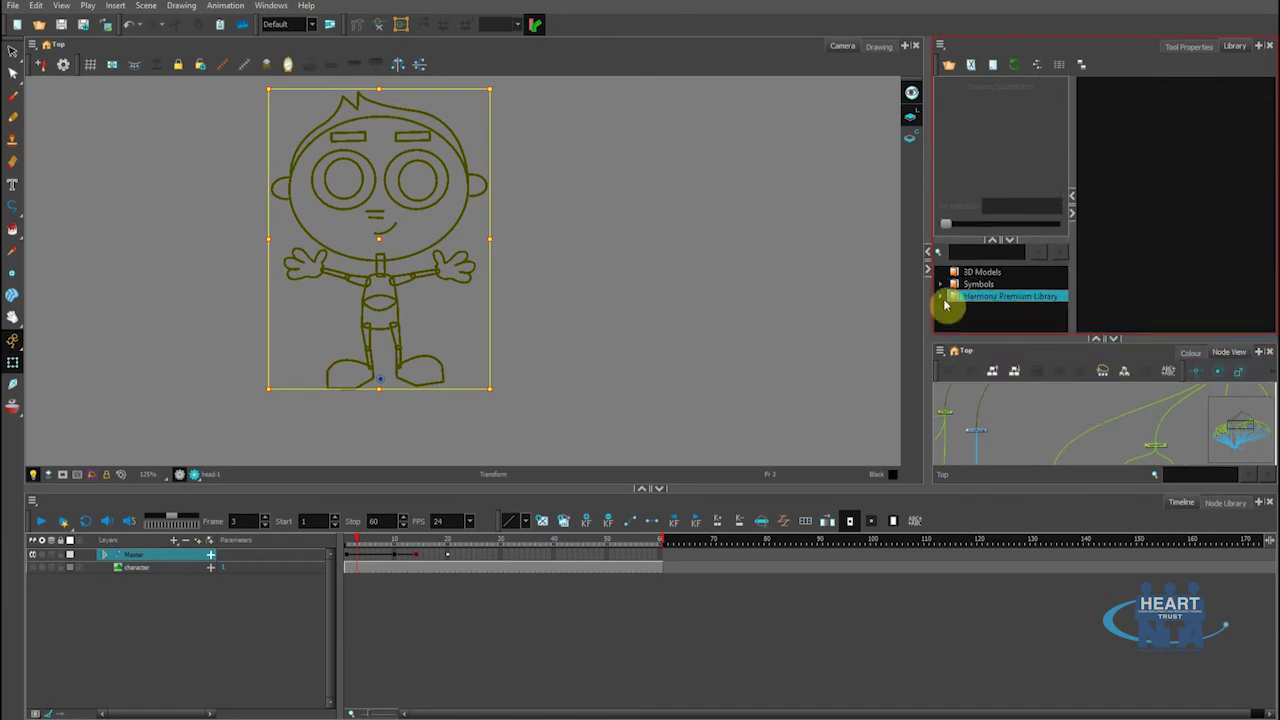
Create a new folder named Rig_Guy inside the Harmony Premium Library
scroll(987, 315, down, 1)
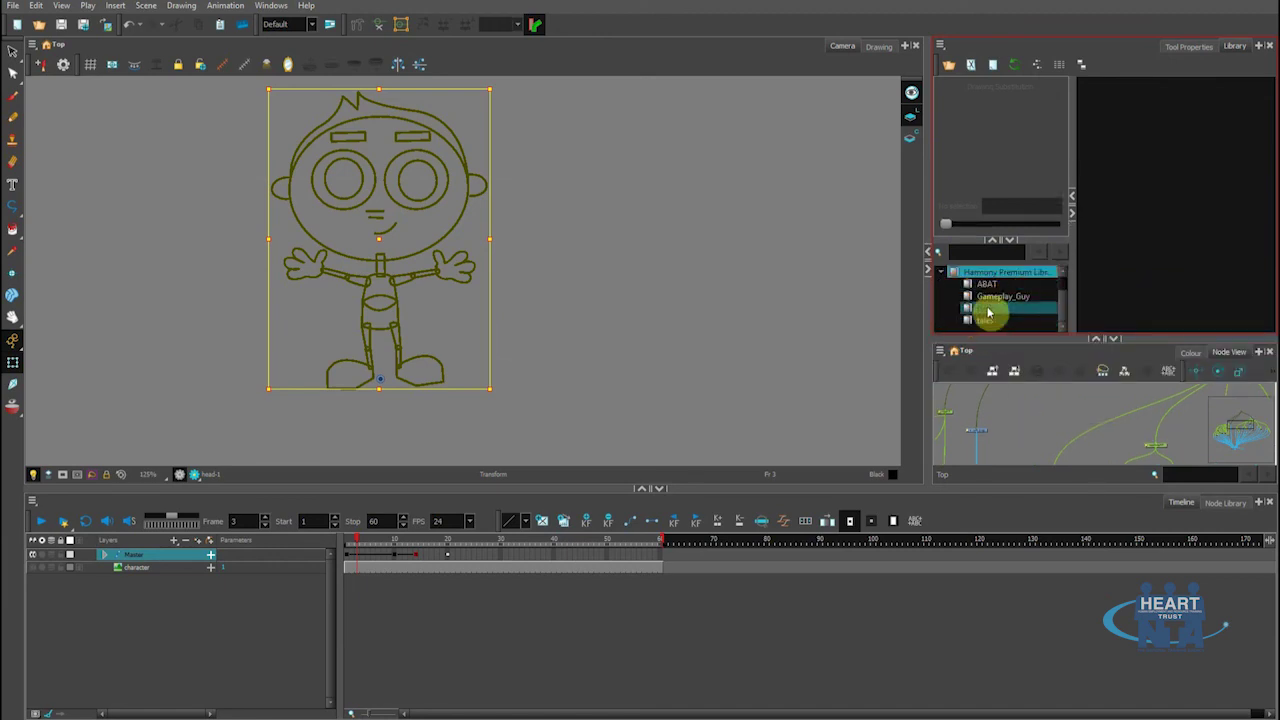
click(985, 309)
key(Caps_Lock)
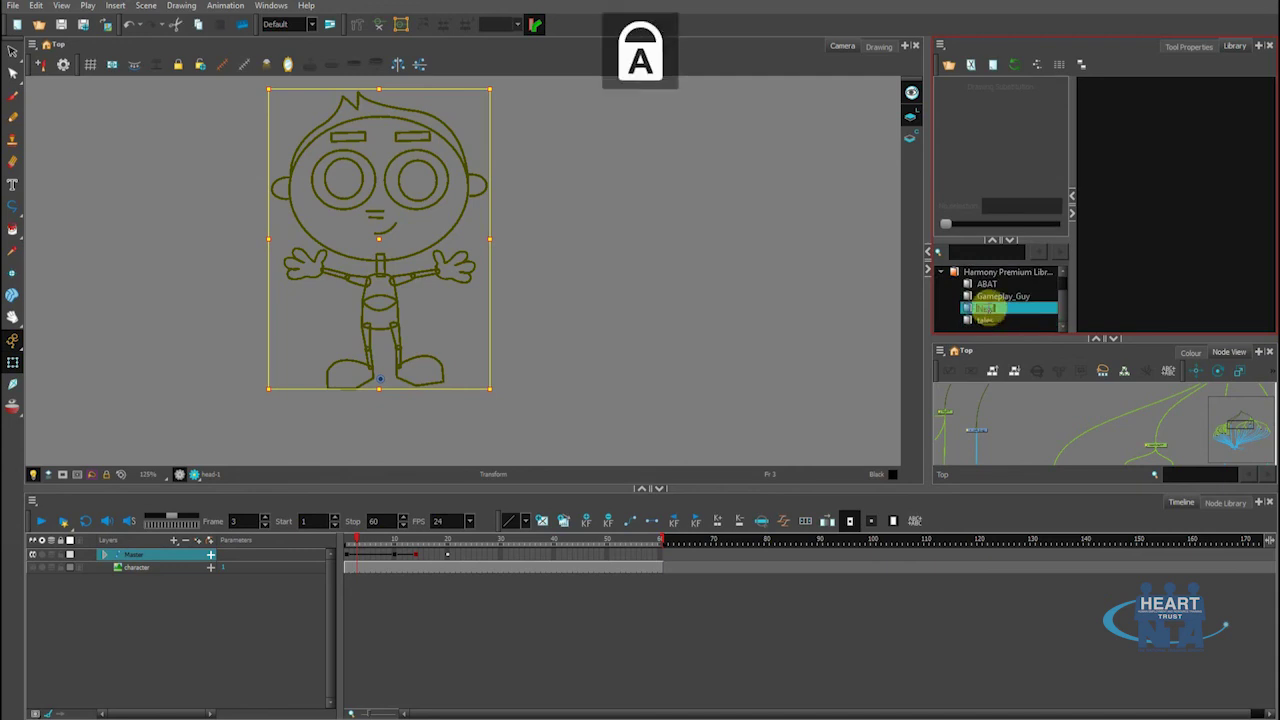
key(Caps_Lock)
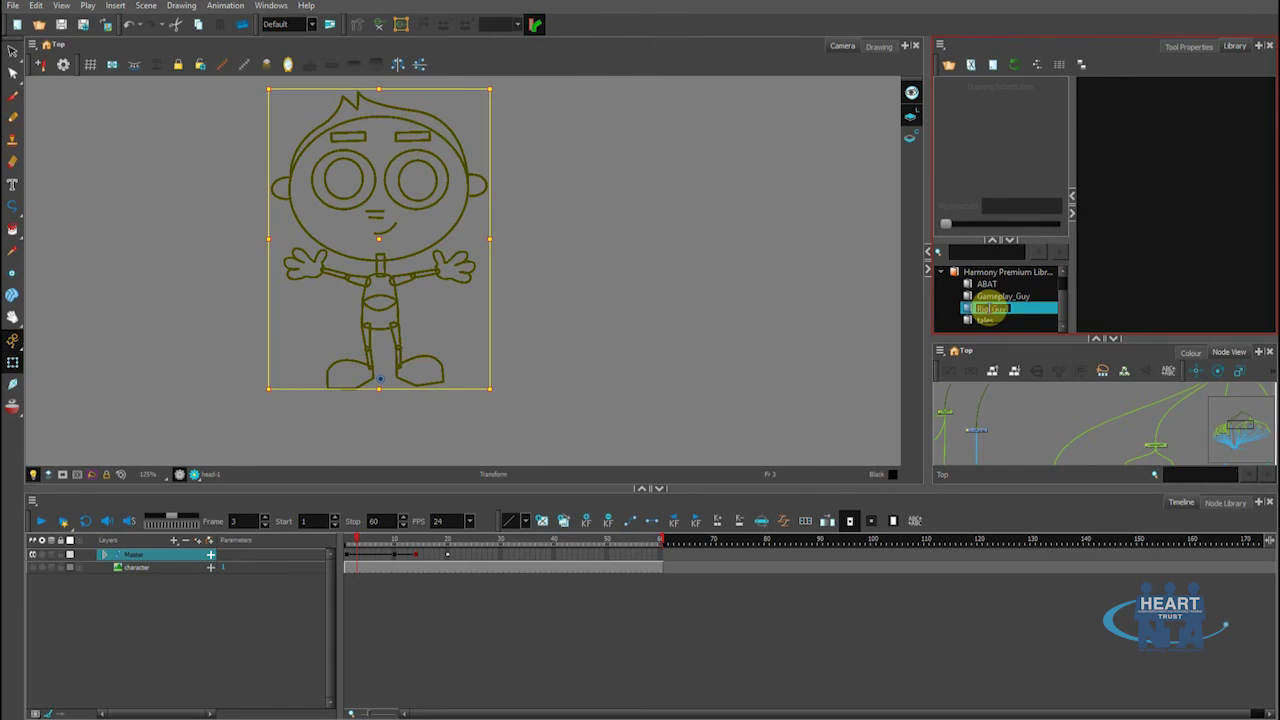
Store the collapsed Master layer as a template in the Rig_Guy folder, keeping the name Master.tpl
click(141, 562)
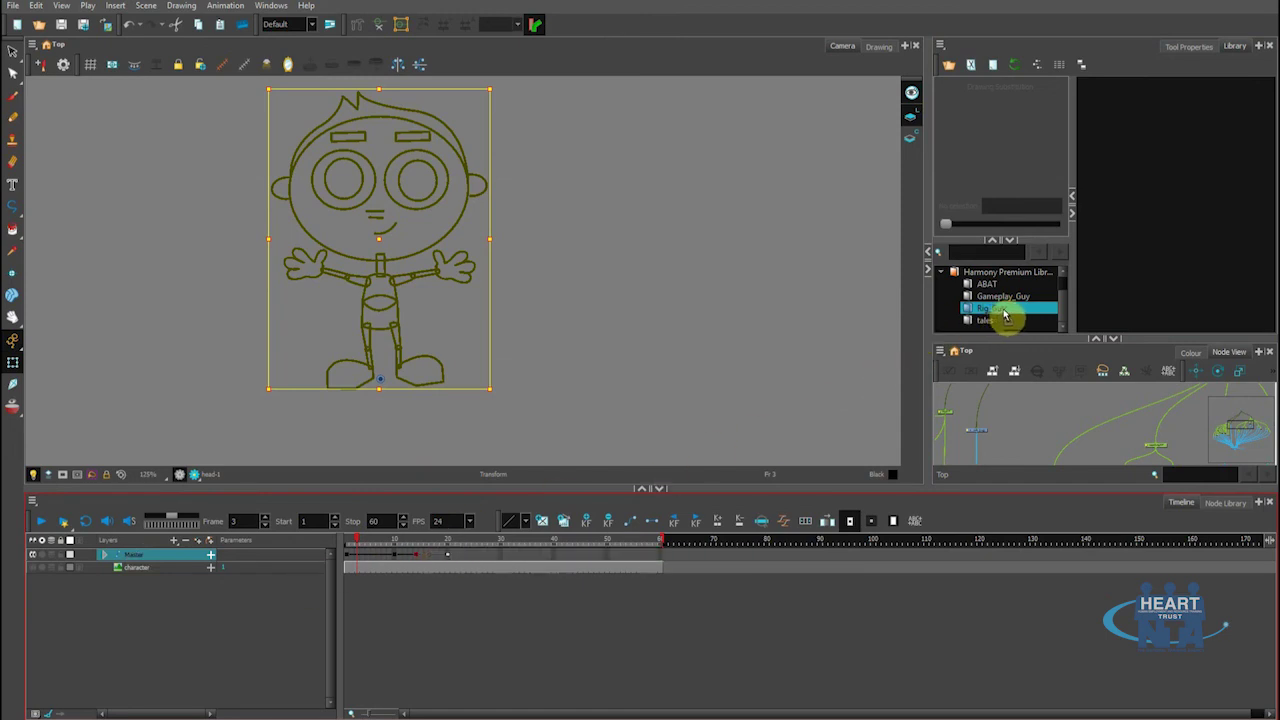
drag(1003, 318, 1005, 317)
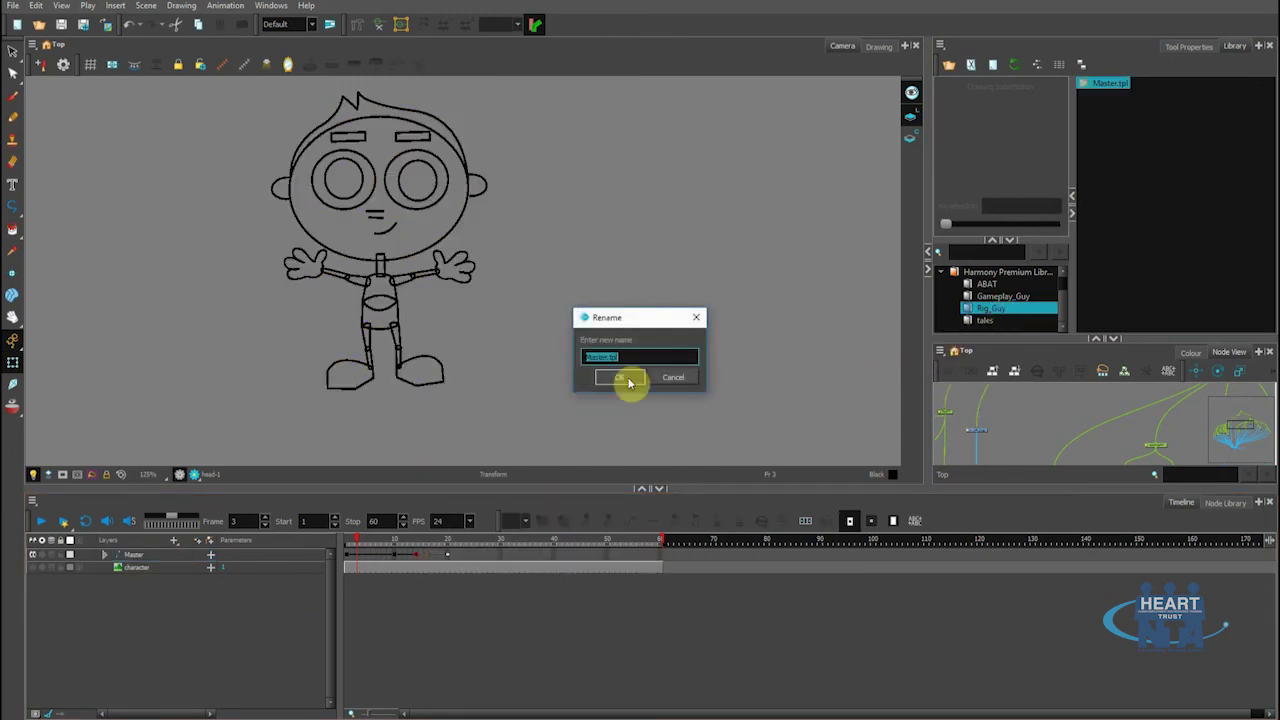
key(Return)
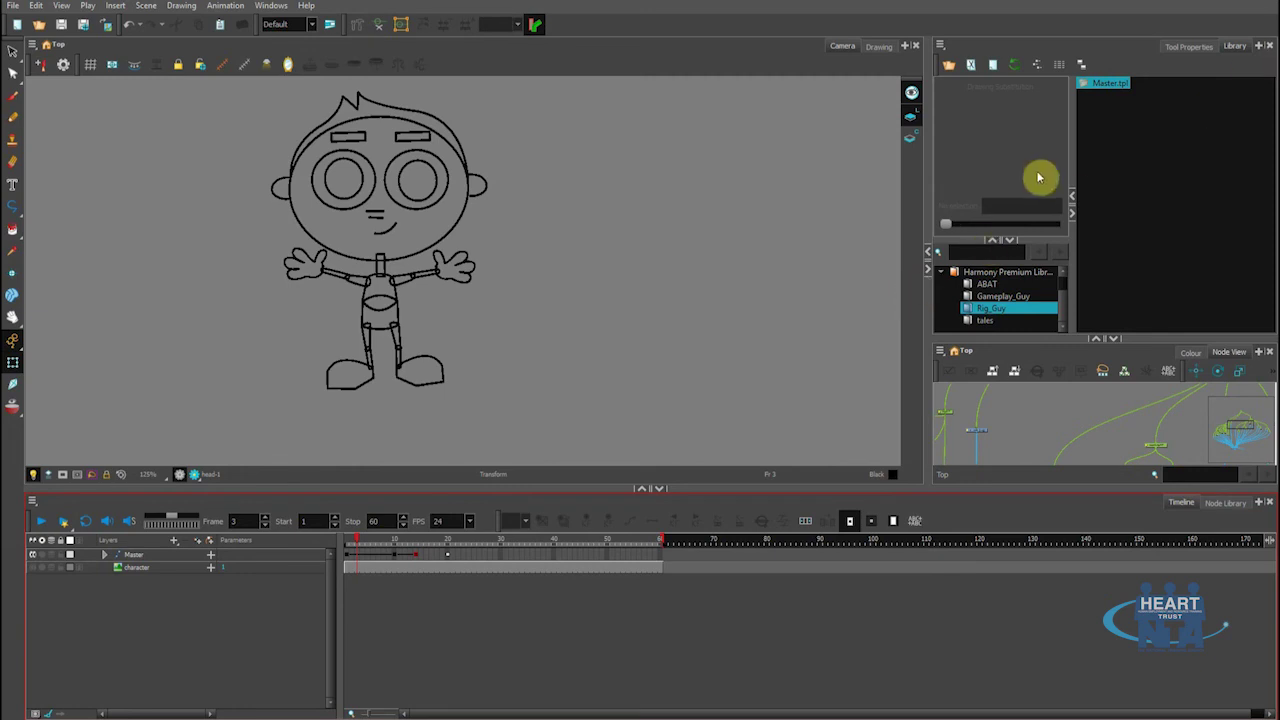
click(1136, 153)
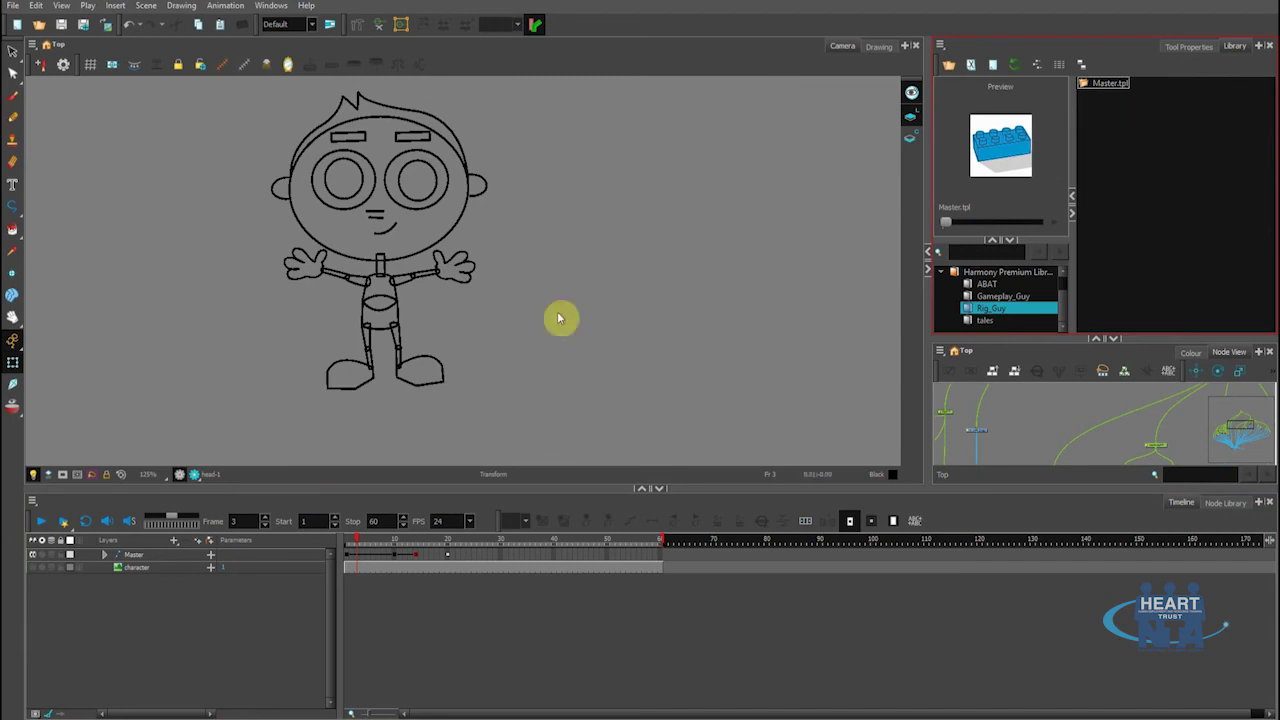
Delete the Master layer from the scene and bring the rig back by placing Master.tpl in the Camera view
click(140, 556)
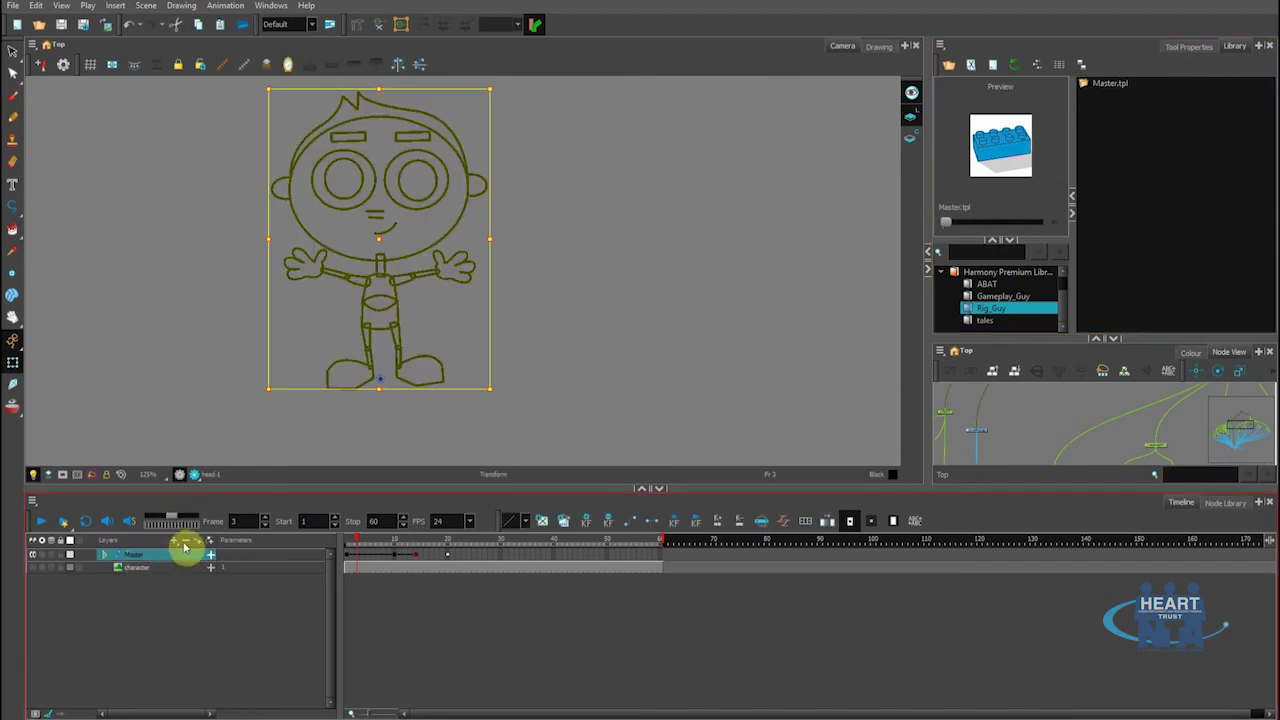
click(186, 545)
click(1118, 95)
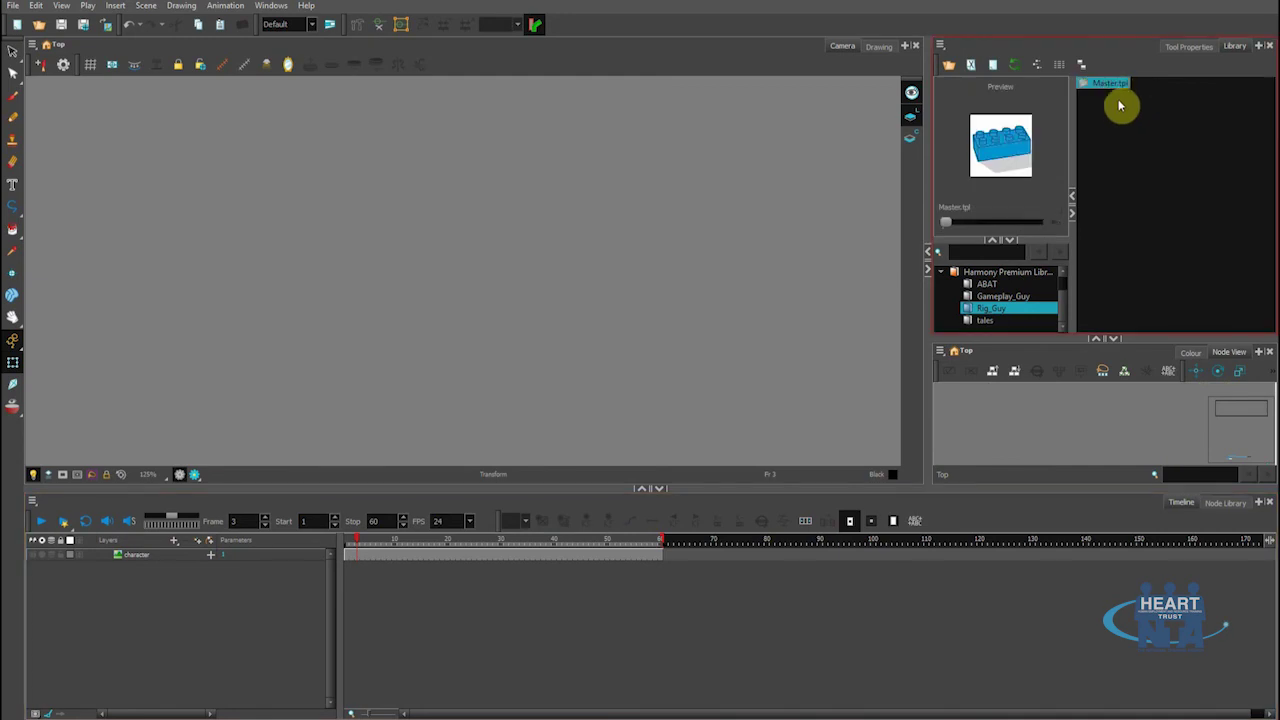
drag(1110, 95, 542, 279)
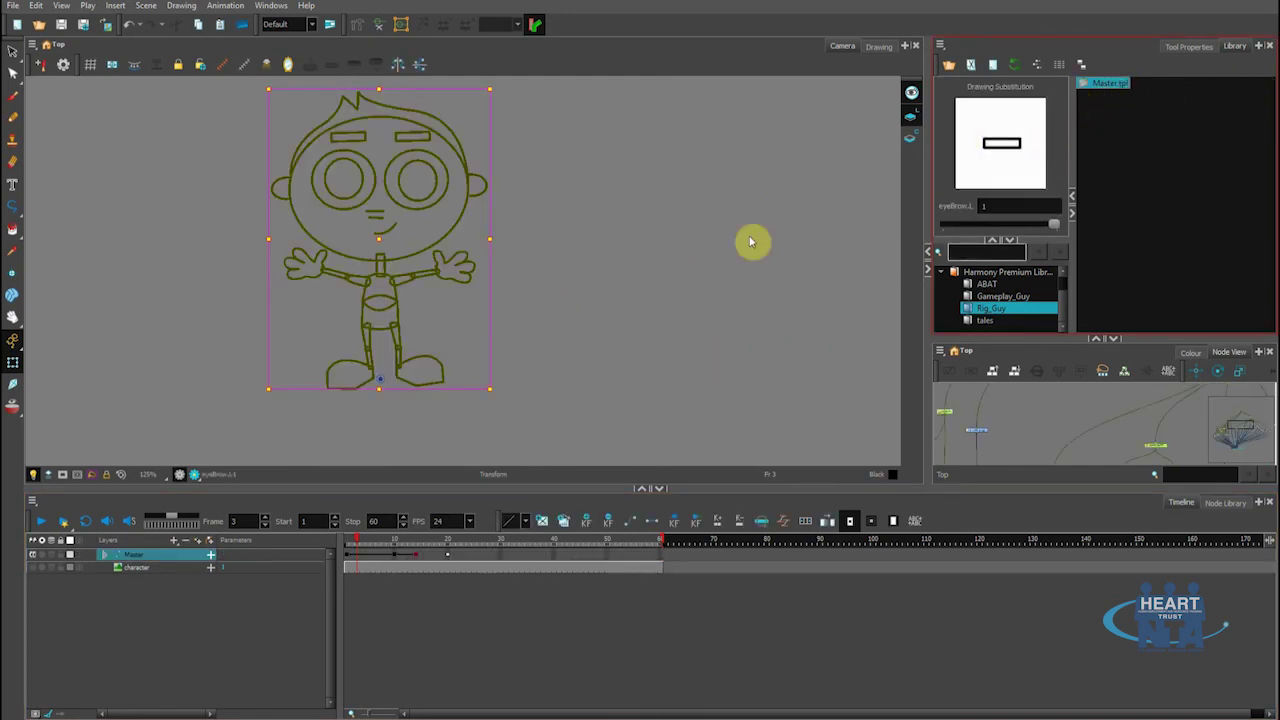
Scrub the timeline forward from frame 3 to preview the re-imported rig's animation
click(358, 543)
mouse_move(358, 543)
mouse_down()
mouse_move(349, 537)
mouse_move(364, 540)
mouse_up()
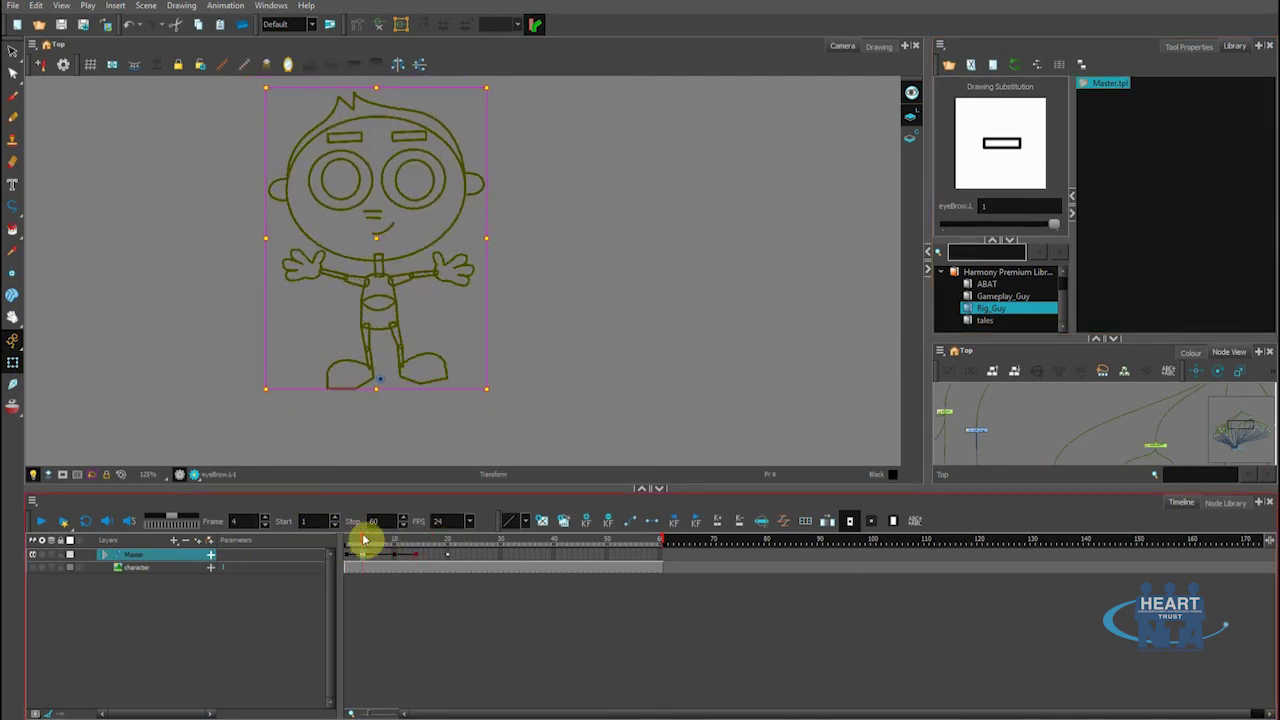